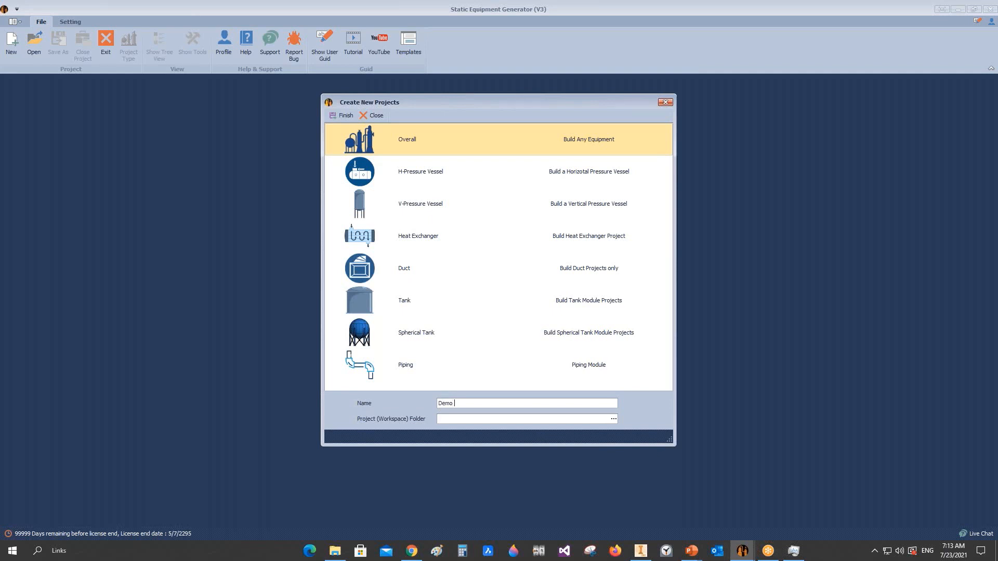
Create a new H-Pressure Vessel project named Demo 23-7 with the Desktop as its workspace folder
text(3-7)
click(614, 419)
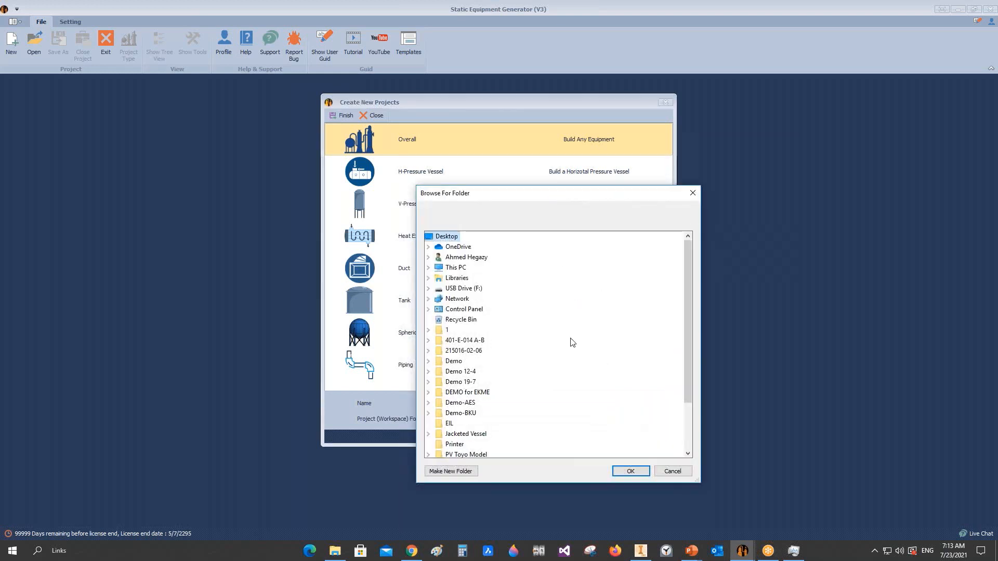
click(636, 473)
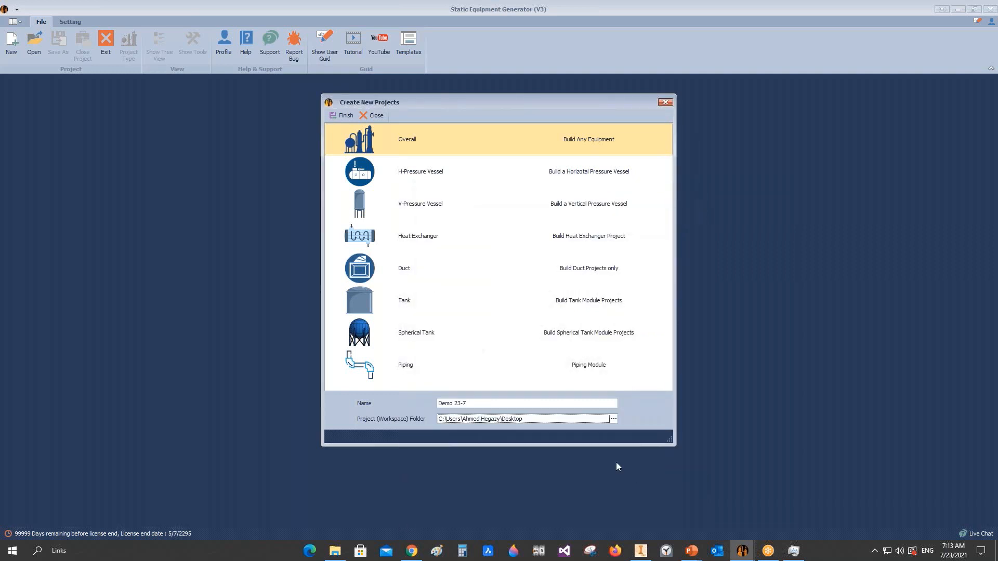
click(374, 179)
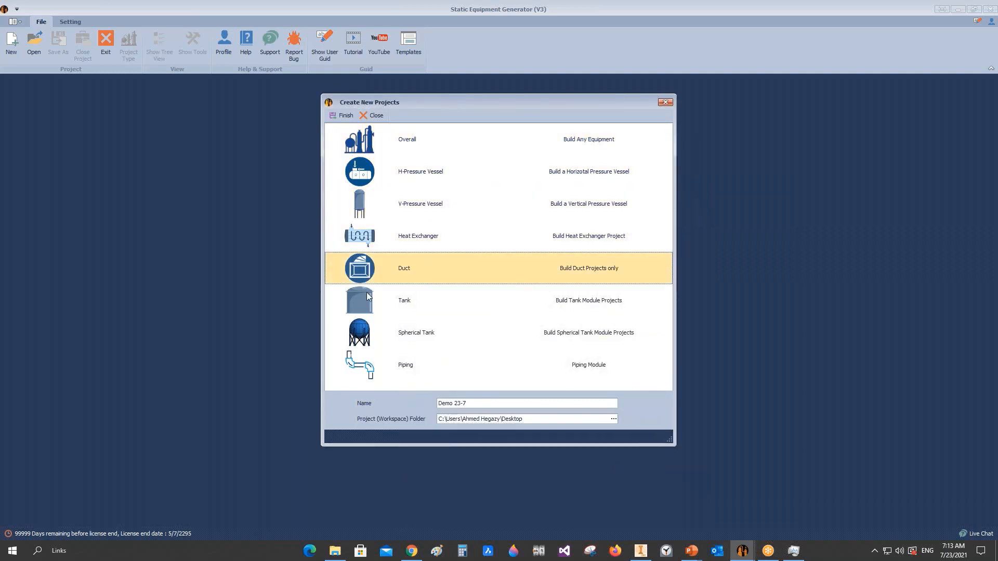
click(363, 364)
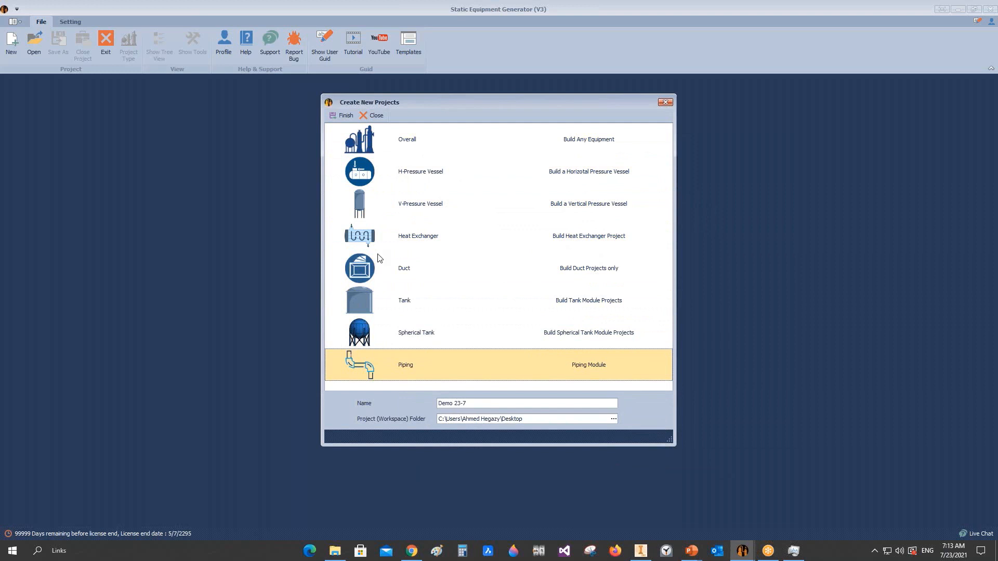
click(370, 146)
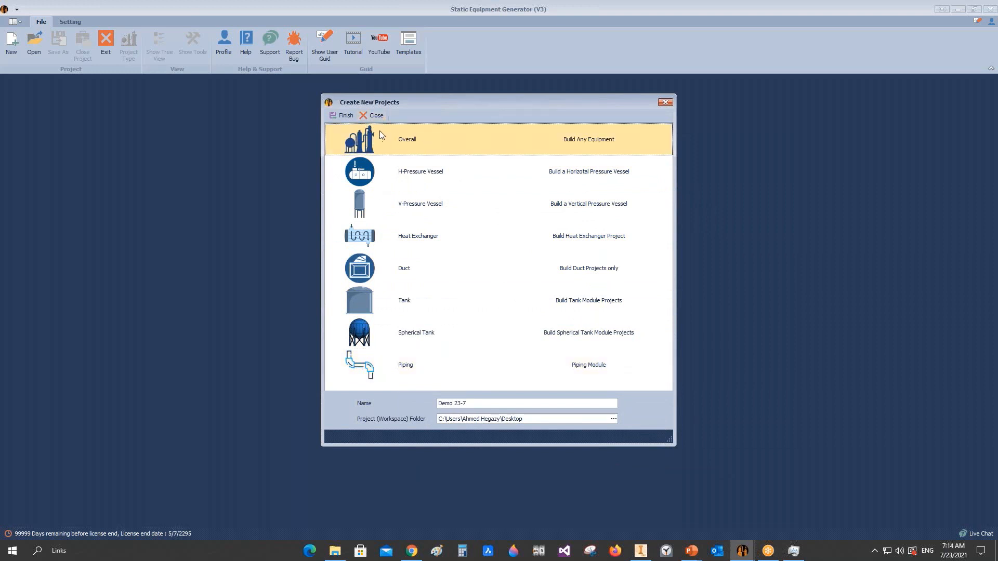
click(382, 182)
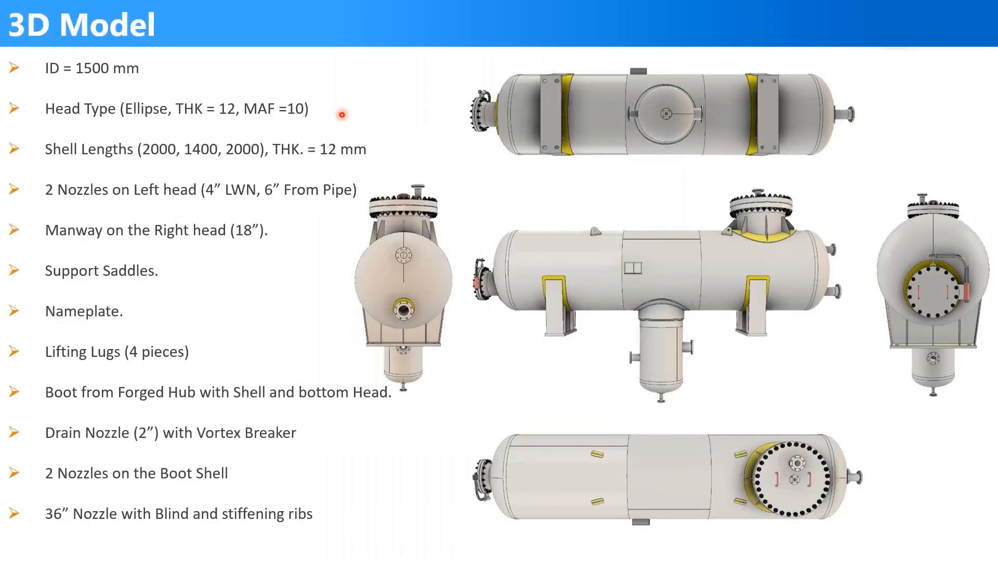
Switch back to Static Equipment Generator and open the Demo 23-7 project's information form
key(alt+Tab)
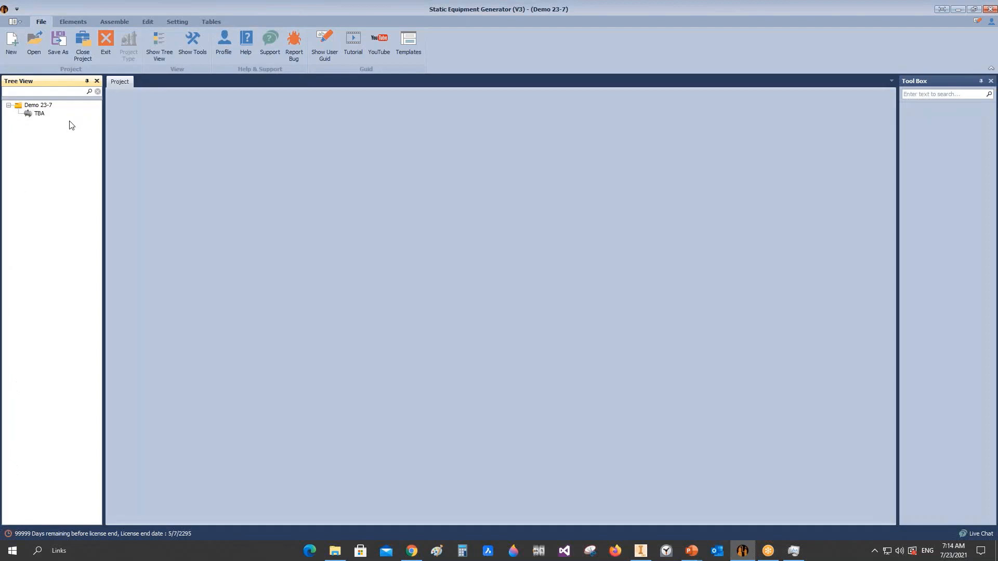
click(38, 105)
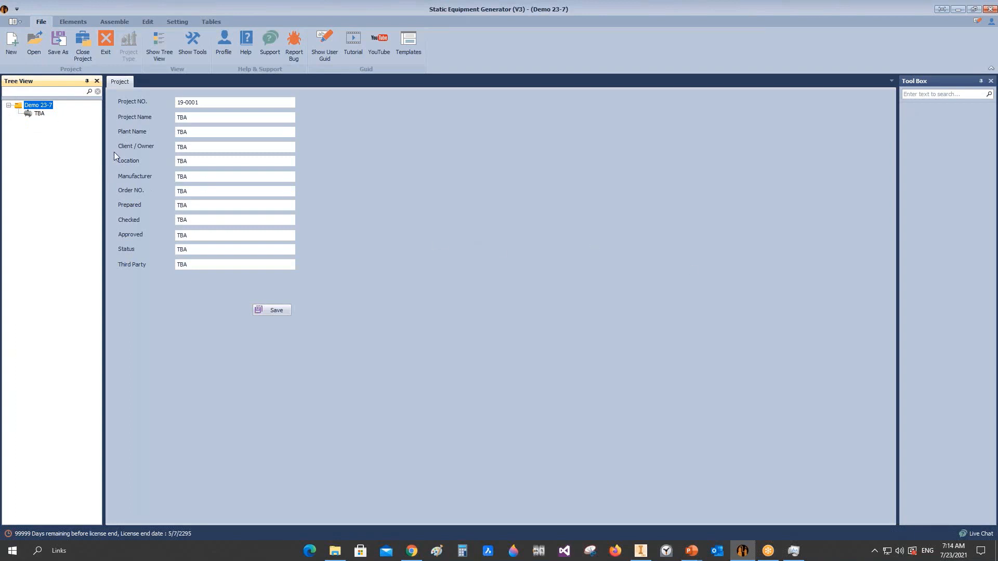
Try docking the Tree View below the project form, restore its original place, and try moving the Tool Box
drag(52, 81, 452, 343)
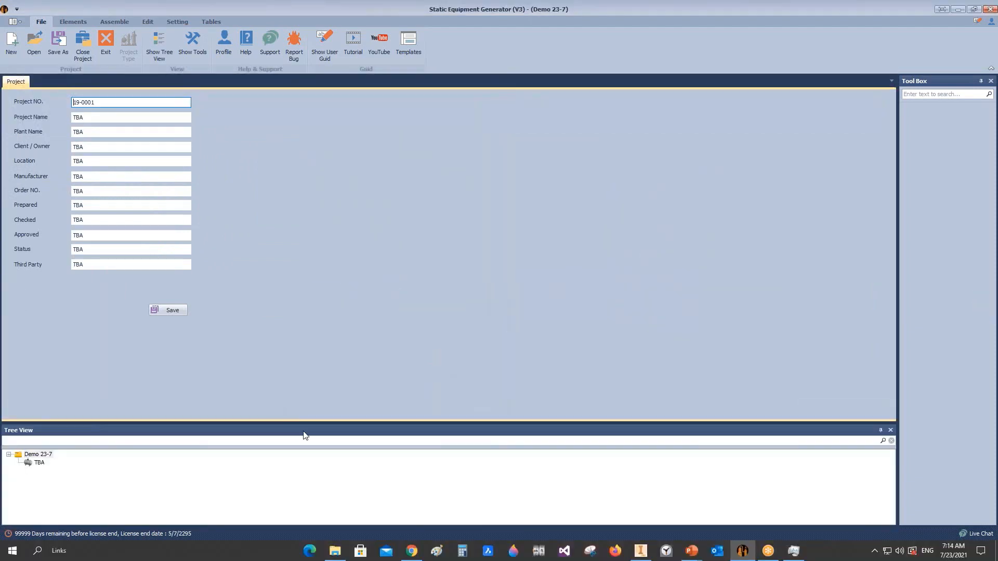
drag(322, 431, 410, 306)
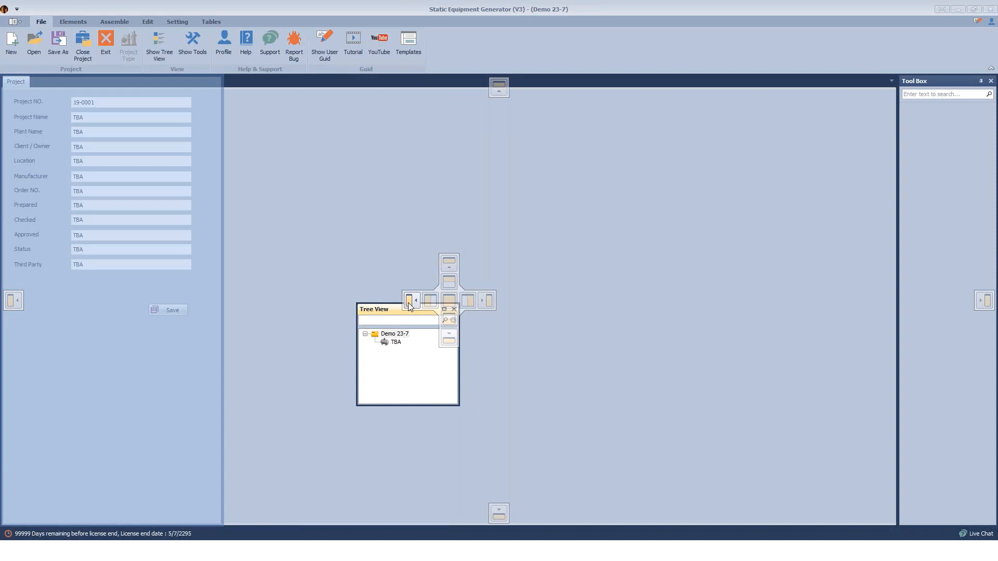
drag(409, 306, 410, 307)
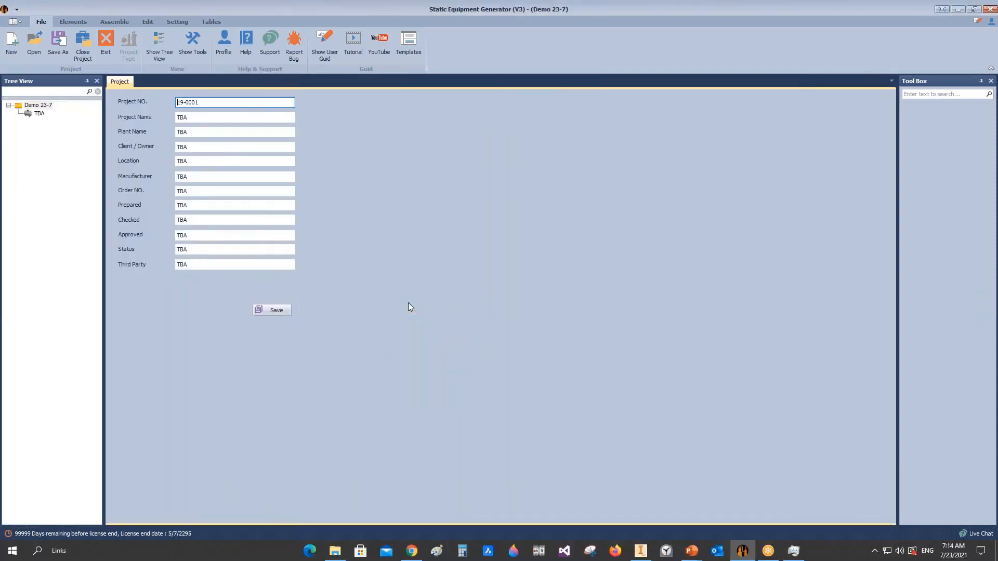
drag(946, 80, 596, 303)
click(21, 108)
click(198, 102)
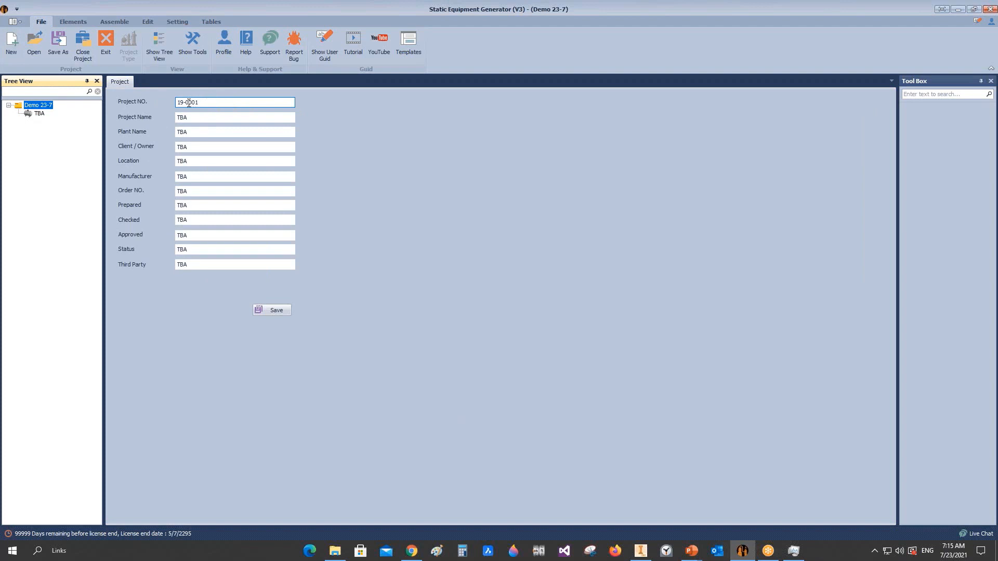
drag(184, 103, 171, 106)
text(2021)
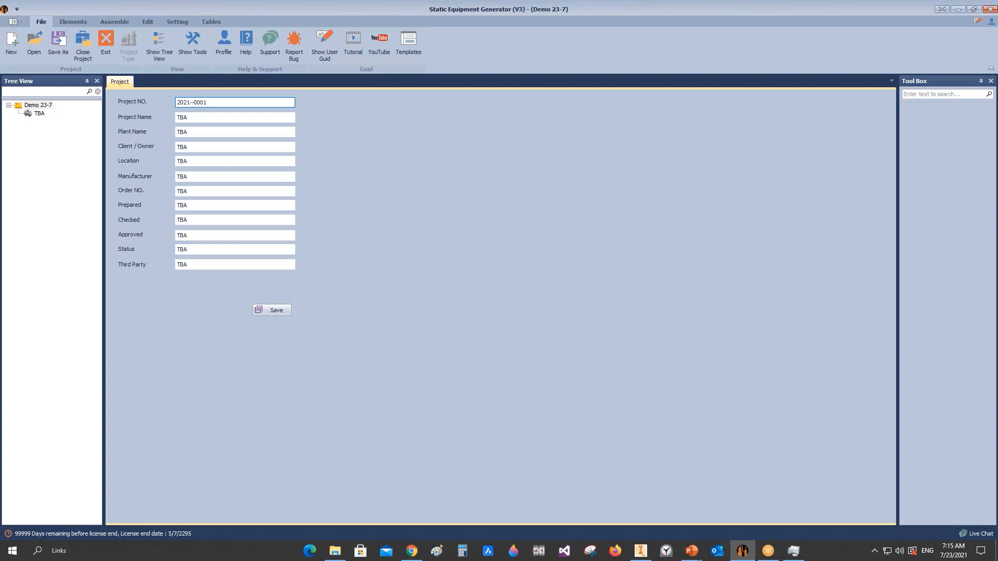
text(-150)
drag(217, 103, 205, 109)
key(Tab)
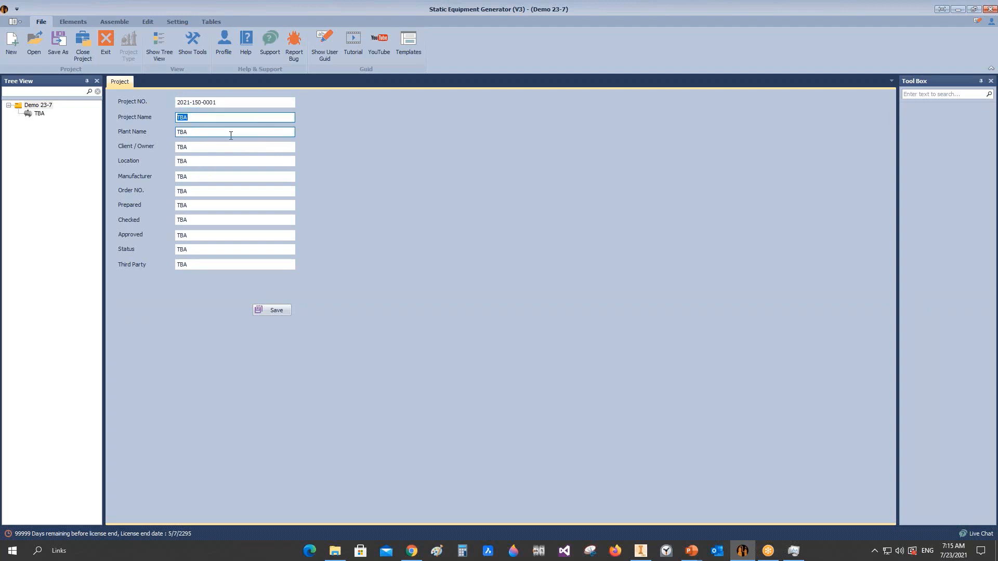
Set the project name to Suez Land Area and the plant name to Asphalt
text(Suez Land Area)
drag(211, 129, 148, 134)
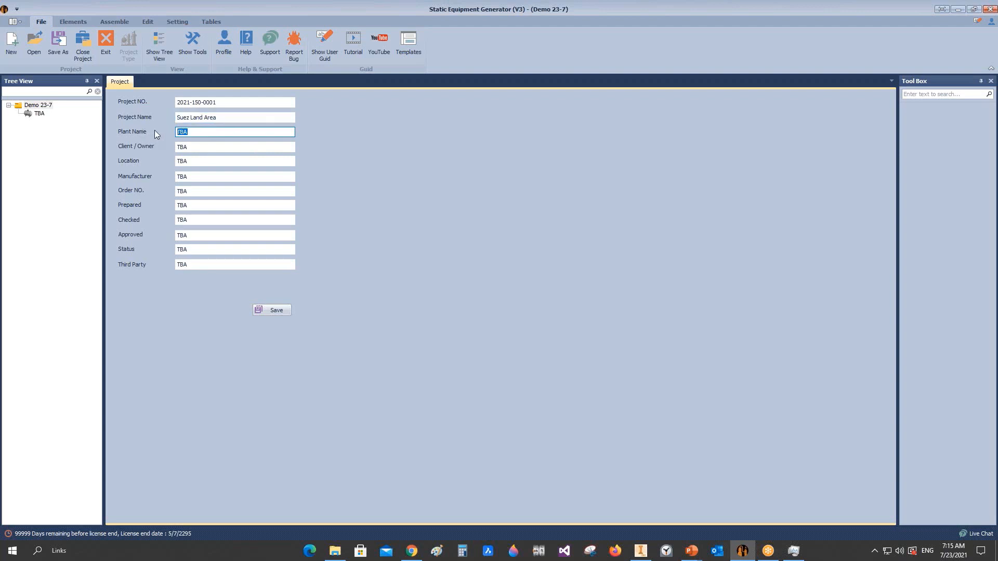
text(Asphalt)
Set the client/owner to SE CAD Solutions - DDLii and the location to Alex
click(199, 147)
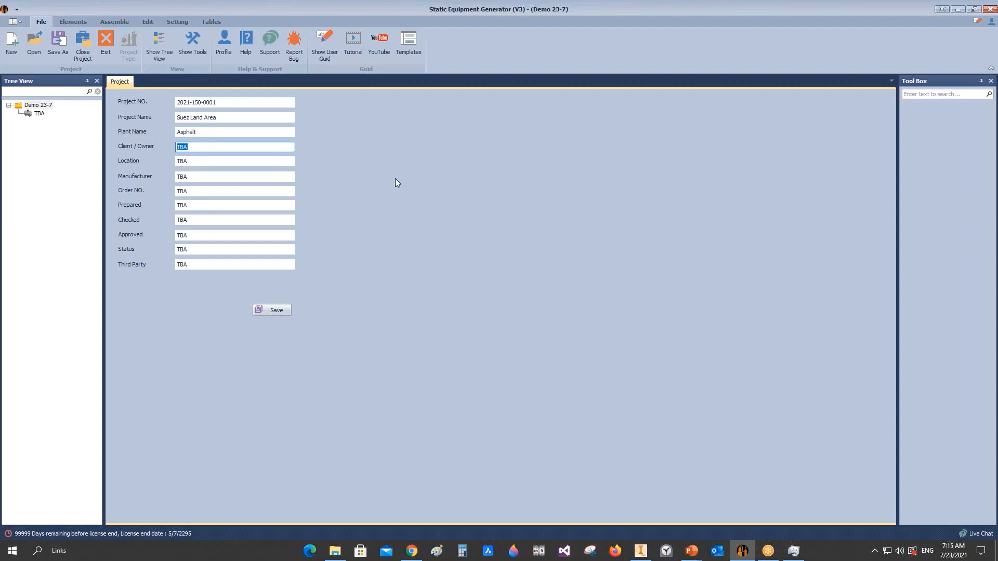
text(SE CAD S)
text(olutions - DDLii)
key(Tab)
text(Alex)
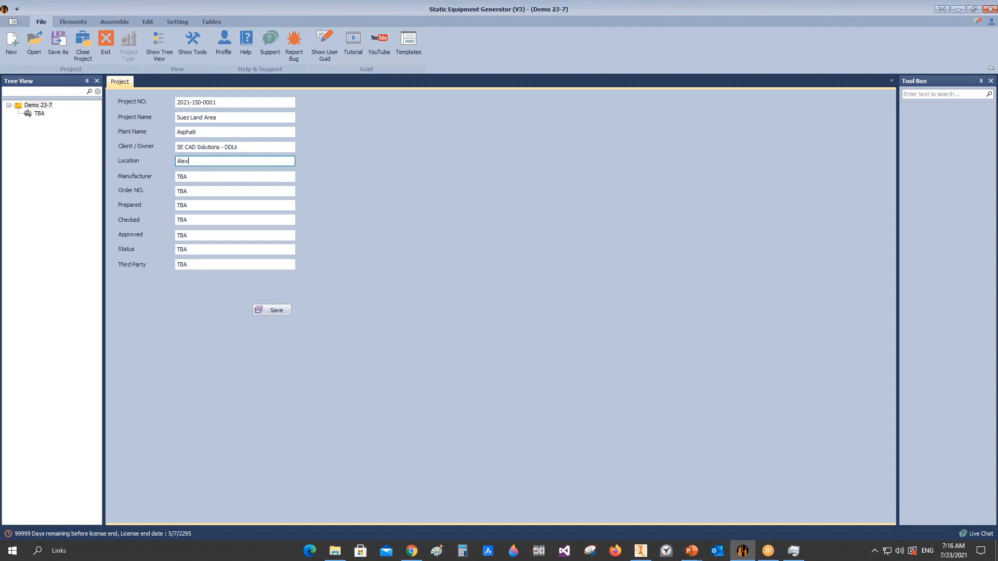
Set the manufacturer to SEG and fill in the order number
click(234, 220)
key(Tab)
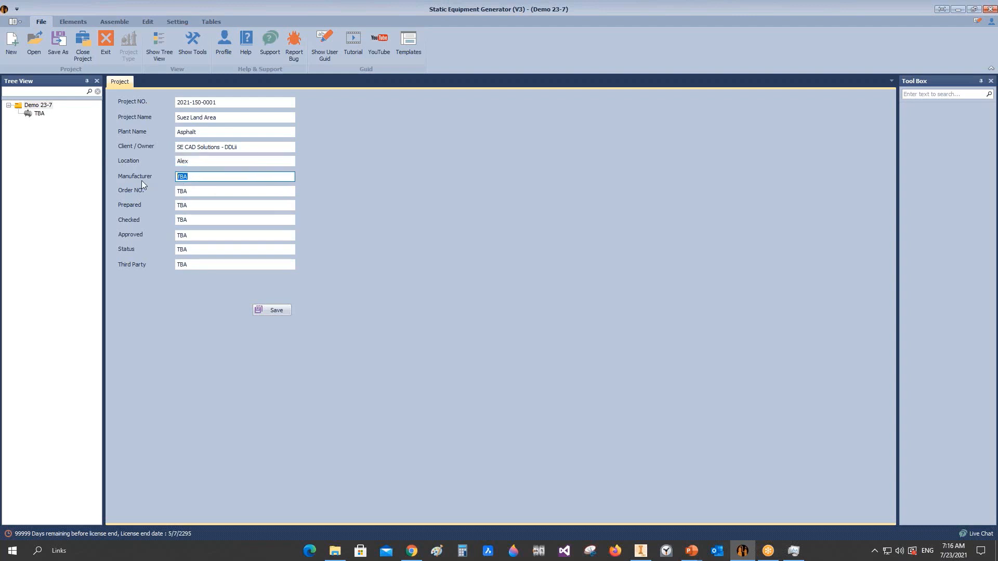
text(SEG)
key(Tab)
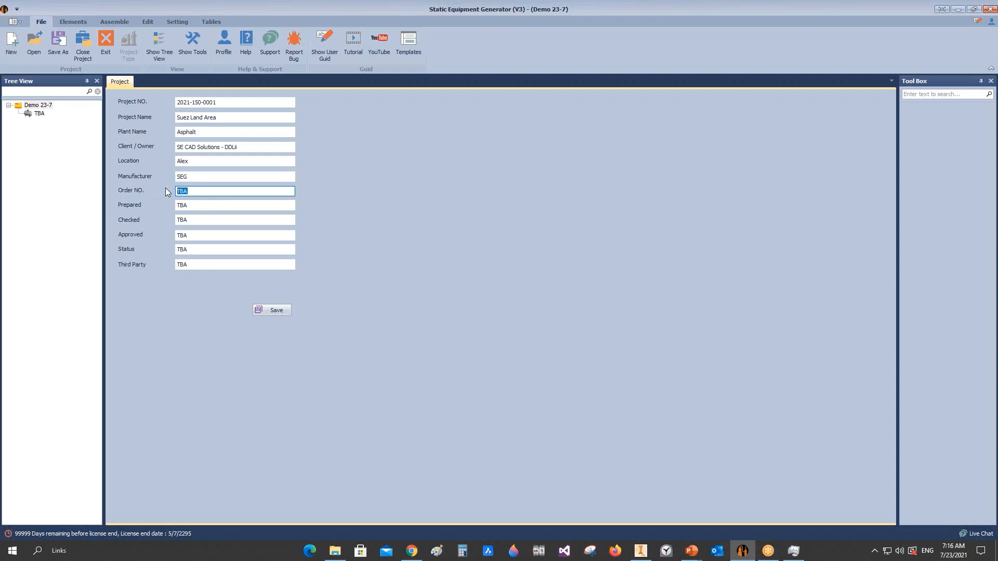
text(800-200)
key(Tab)
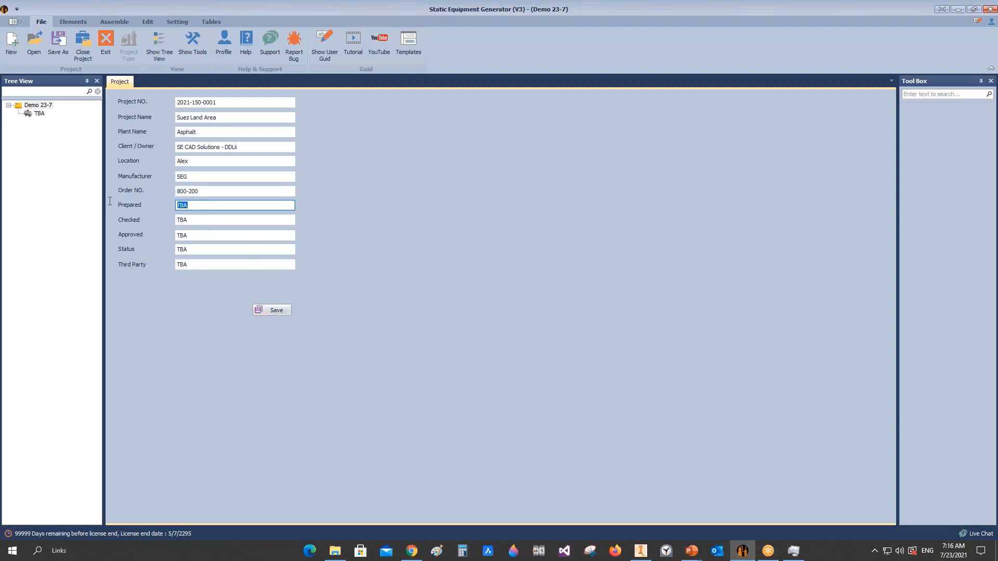
Enter the initials of the preparer and the checker, and save the project information
text(A.)
key(Tab)
text(A)
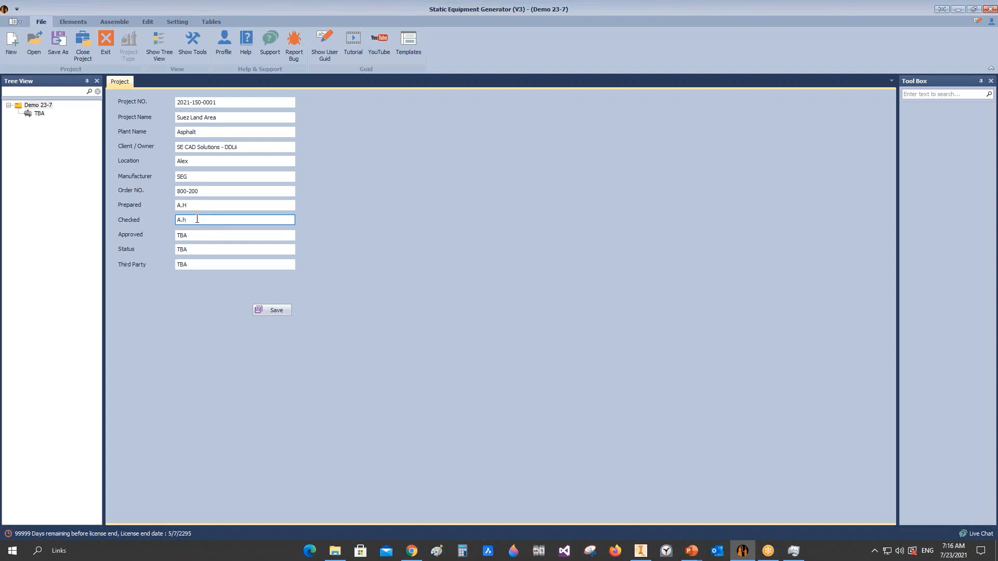
click(268, 311)
click(497, 282)
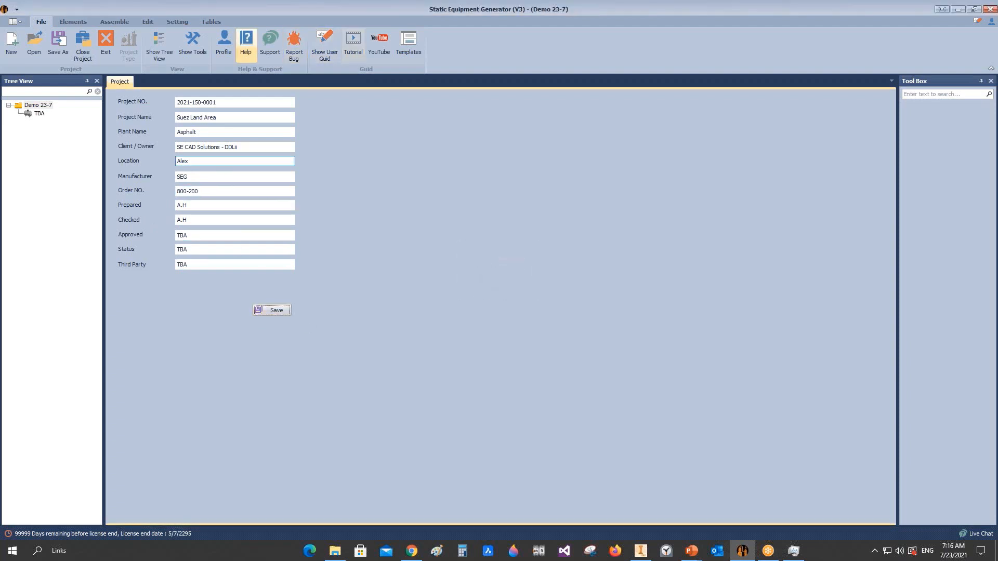
Compare the TBA vessel's design data table with the Demo 23-7 project information
click(34, 113)
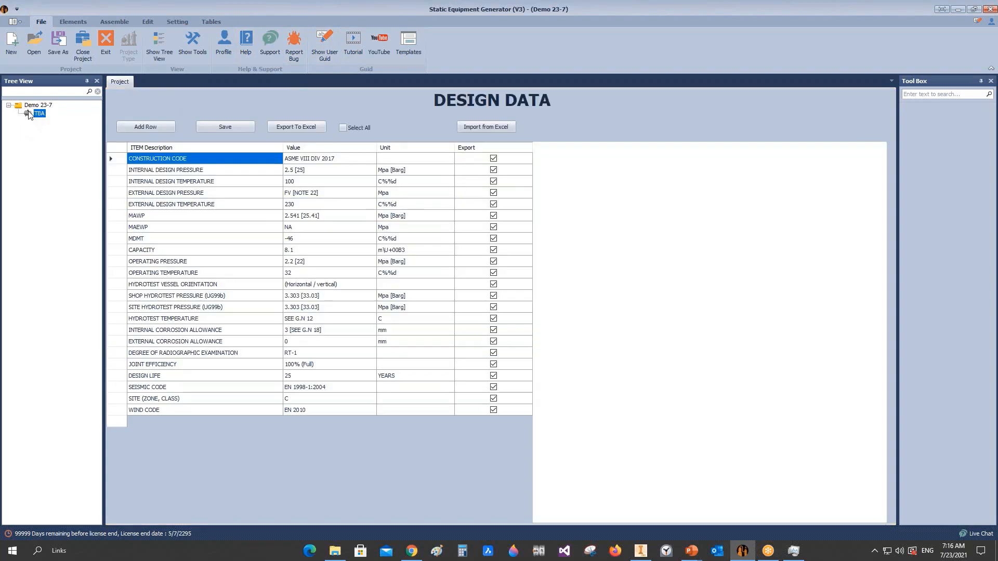
click(23, 106)
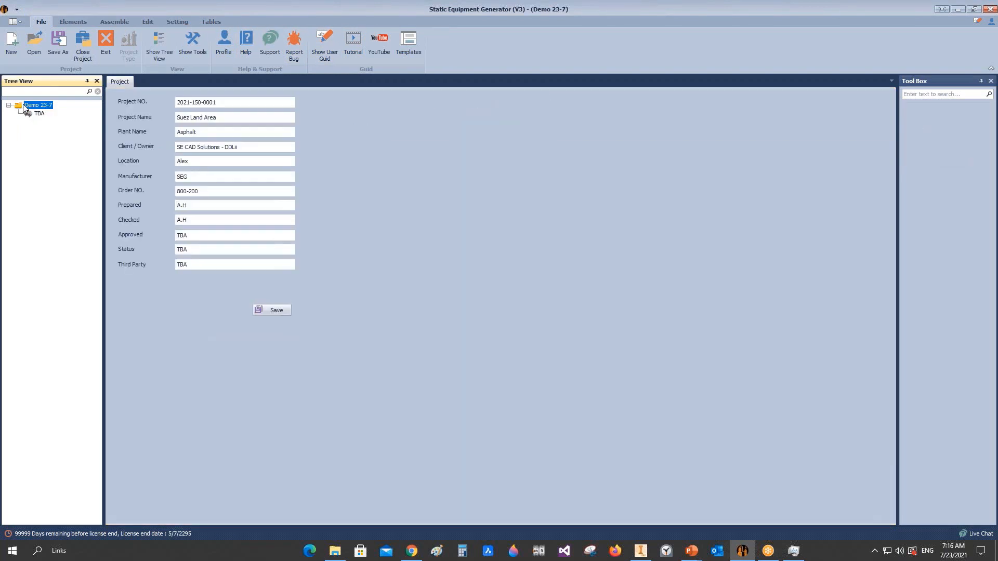
click(36, 114)
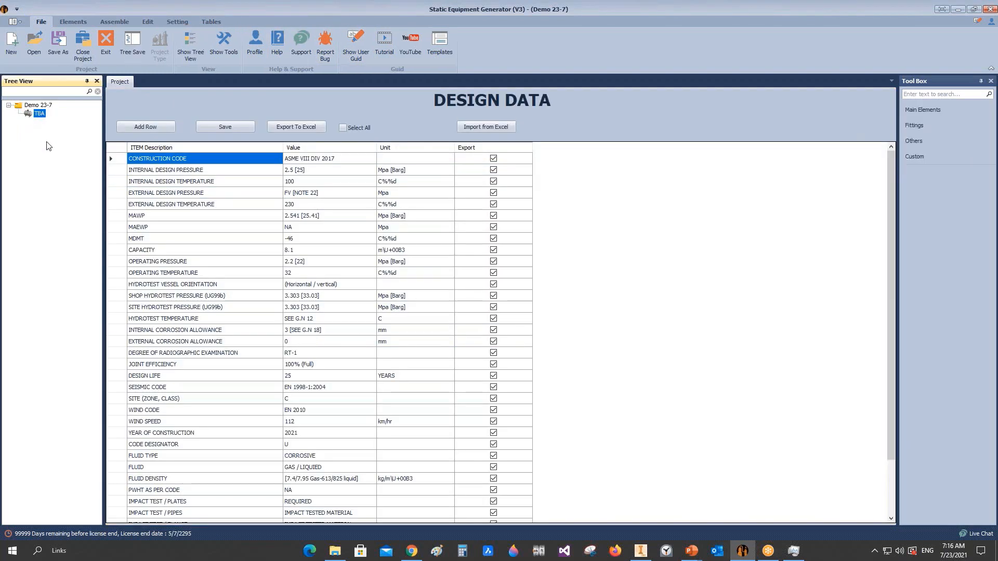
click(24, 105)
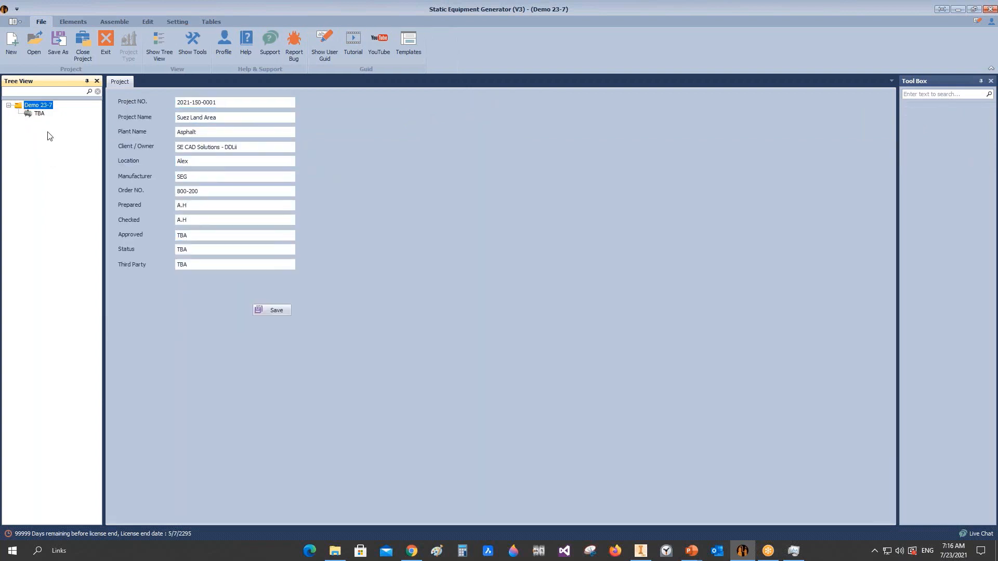
Rename the TBA vessel item under Demo 23-7 as EA-100
click(40, 114)
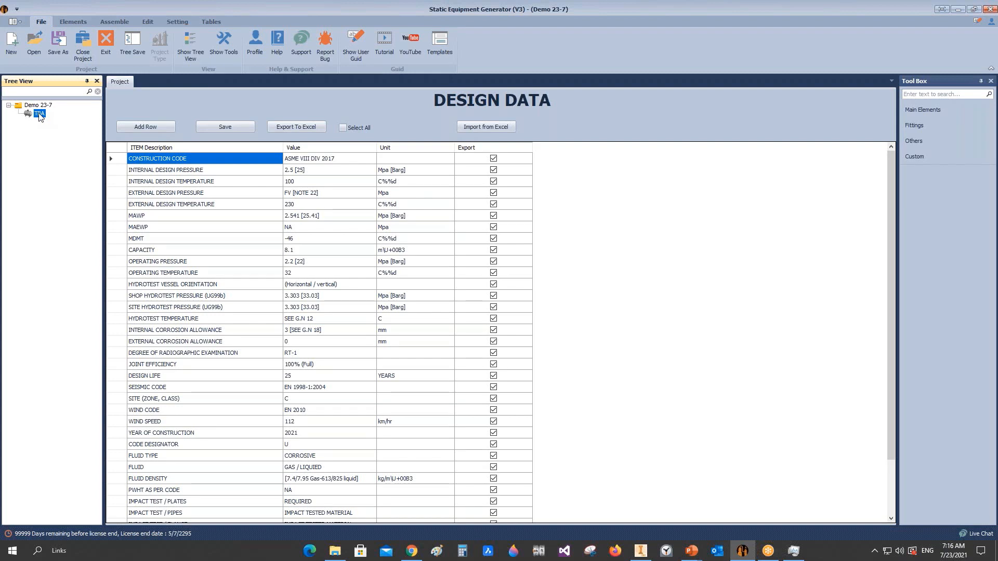
right_click(39, 113)
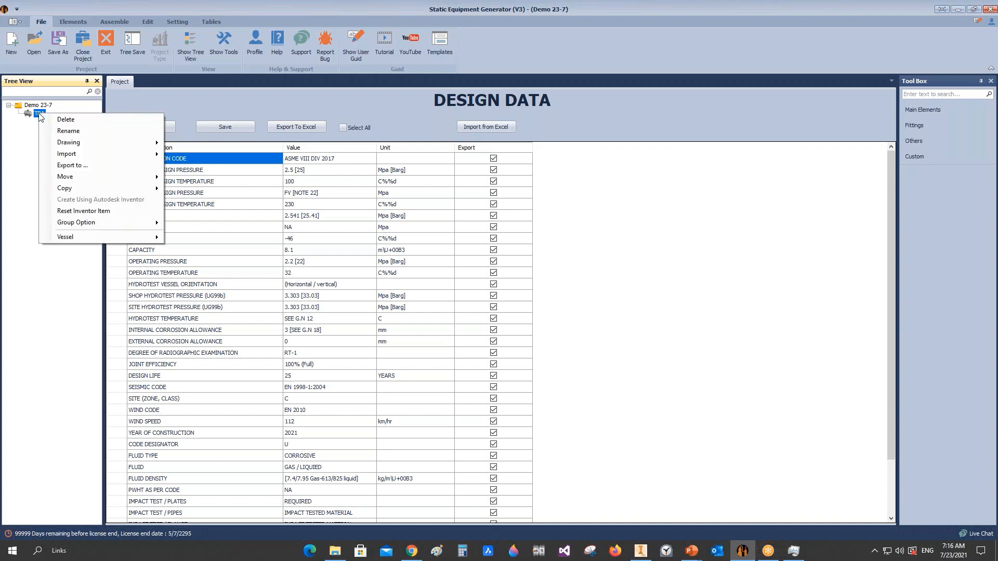
click(85, 131)
text(EA-100)
key(Return)
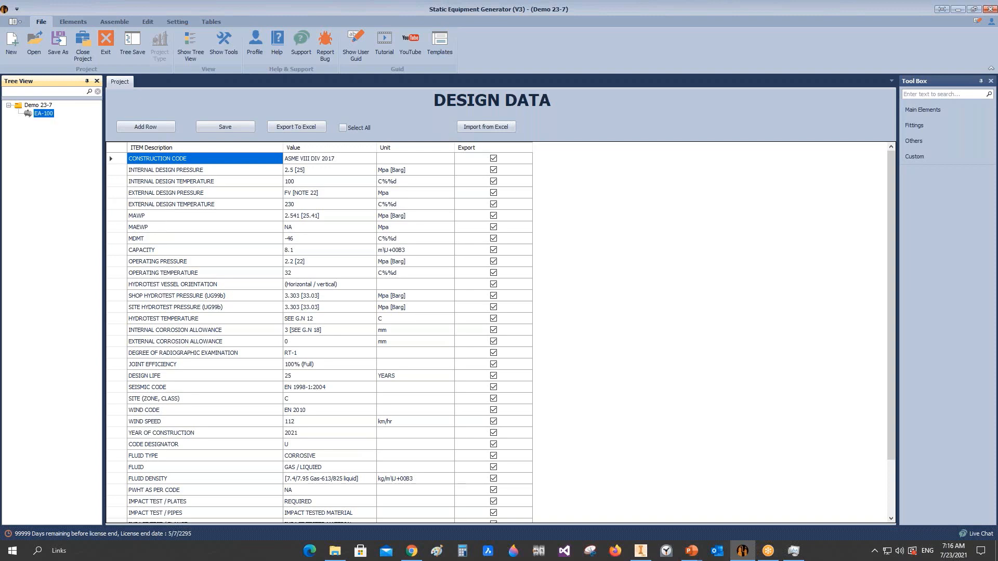
Clear the Export mark from all EA-100 design data rows and mark only Construction Code for export
click(27, 114)
click(29, 115)
click(343, 128)
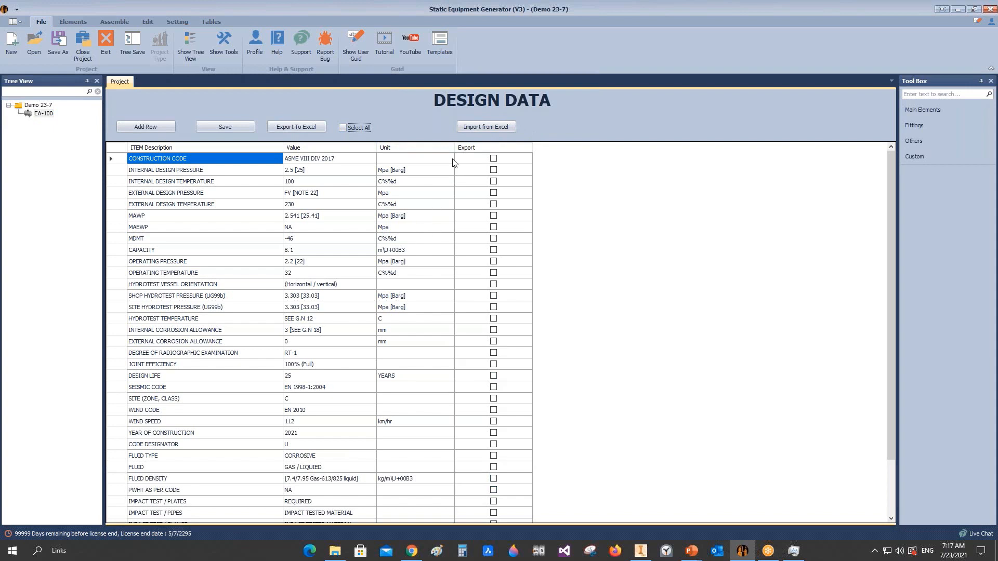
click(494, 159)
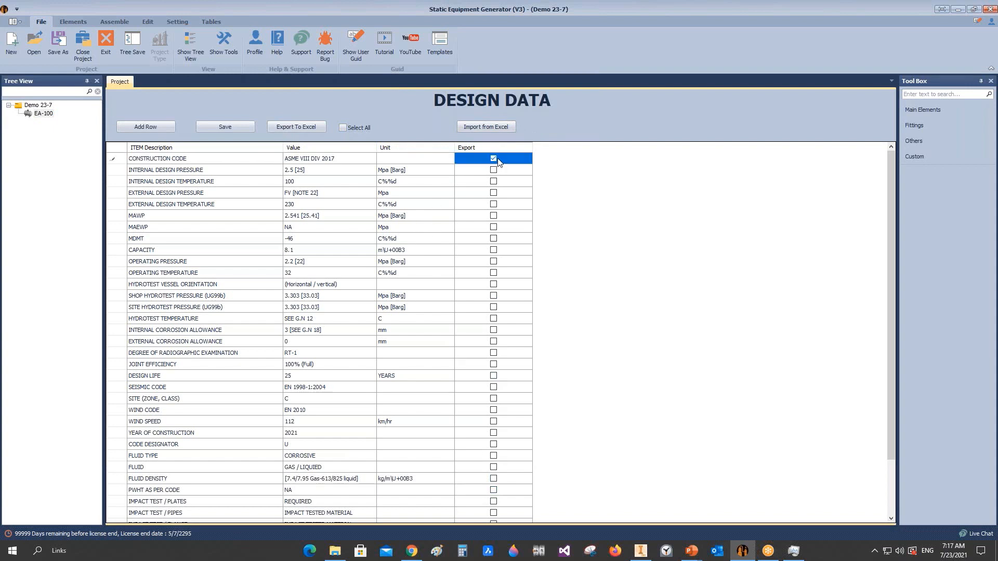
Set the Construction Code value to ASME VIII DIV 2021 ADD2021
click(339, 164)
click(331, 158)
drag(328, 158, 347, 156)
text(21)
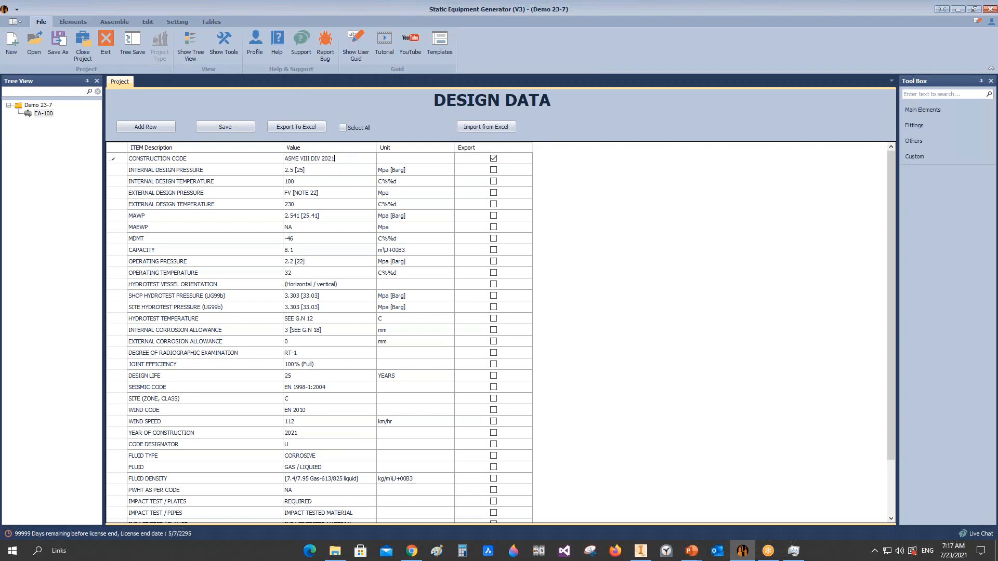
text( ADD2021)
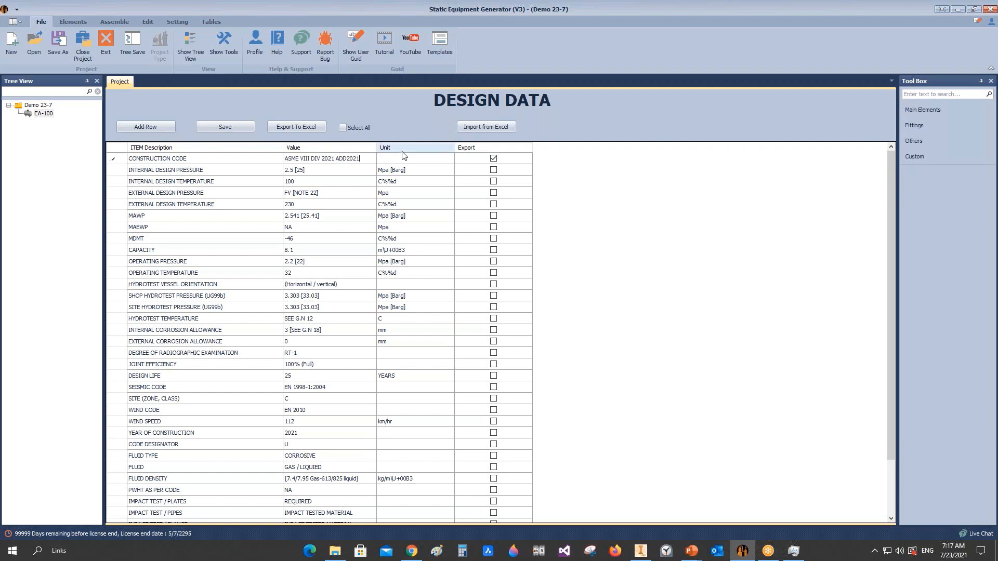
Set the Internal Design Pressure to 1.25 with the unit Mpa and mark the row for export
click(331, 174)
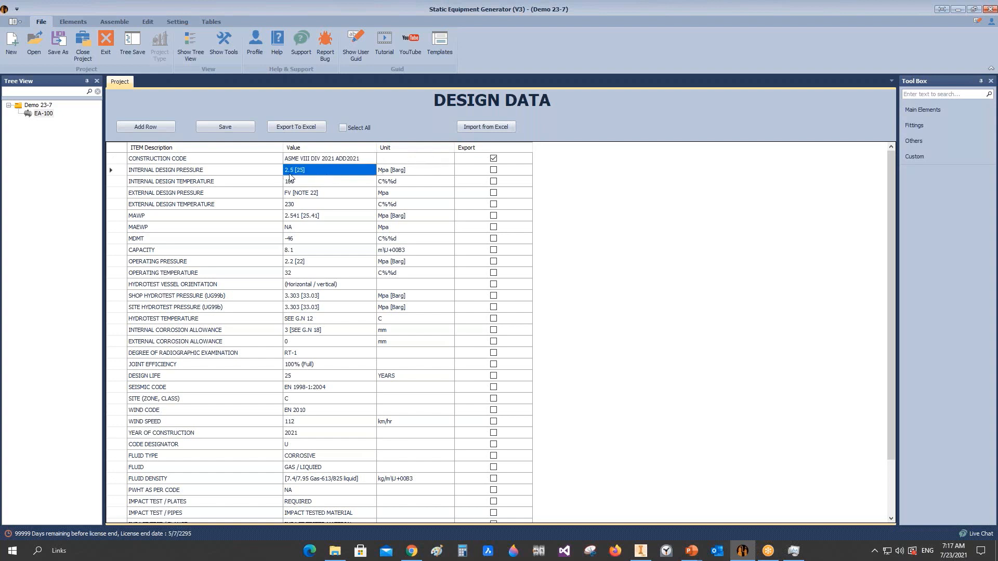
click(306, 173)
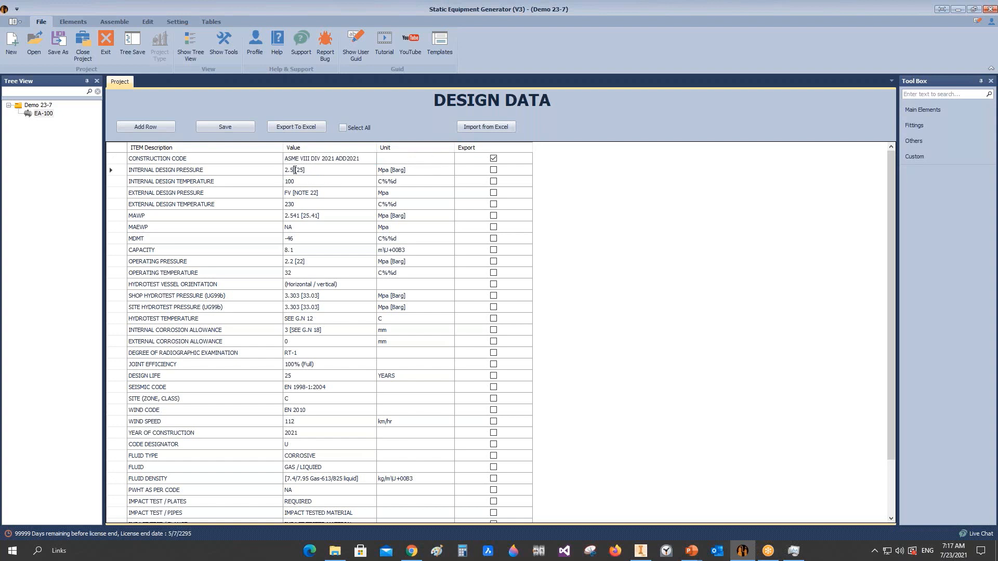
drag(296, 170, 236, 163)
key(BackSpace)
text(1.25)
click(401, 171)
drag(410, 172, 390, 172)
key(BackSpace)
click(493, 170)
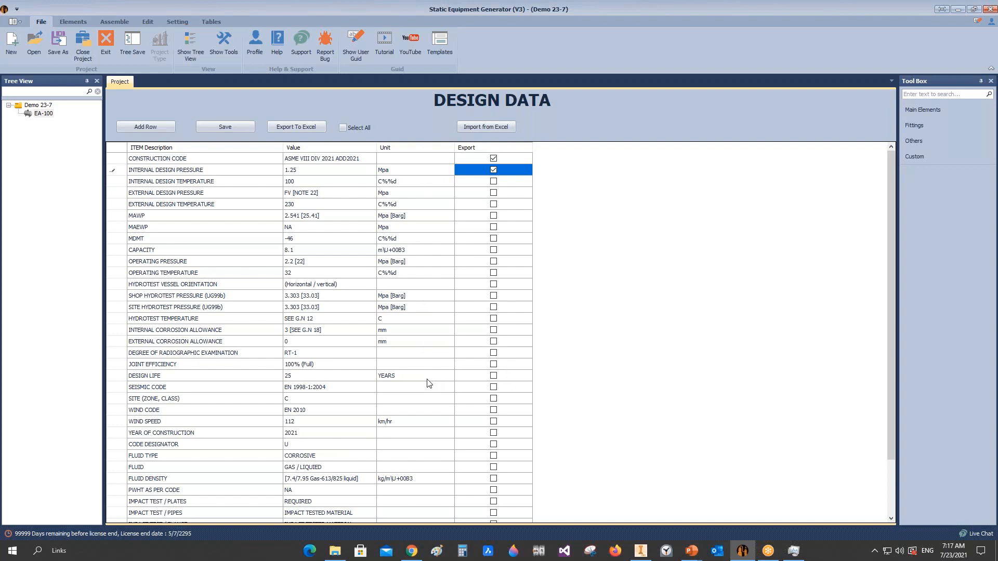
Save the design data to the project file and reopen the EA-100 design data
click(240, 126)
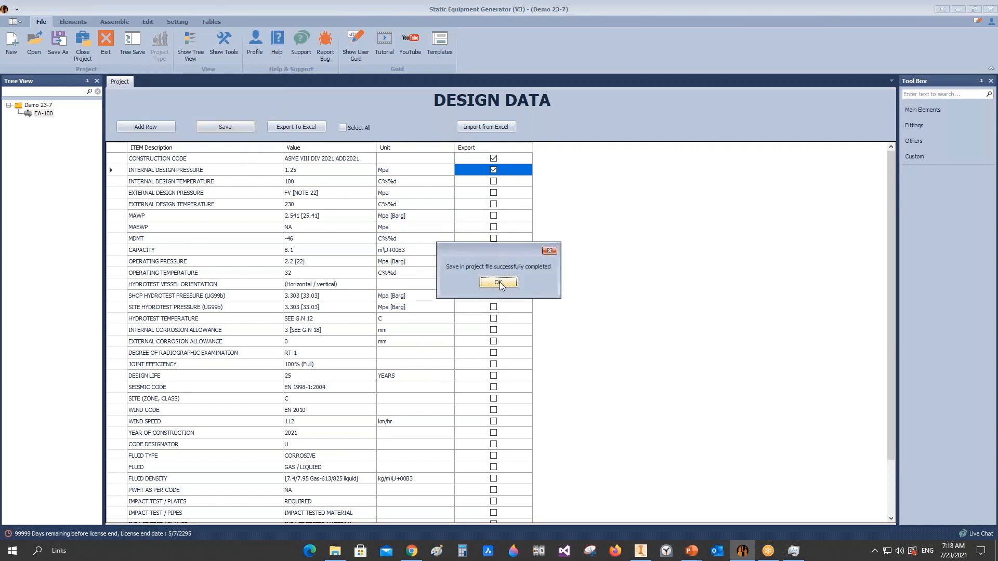
click(498, 282)
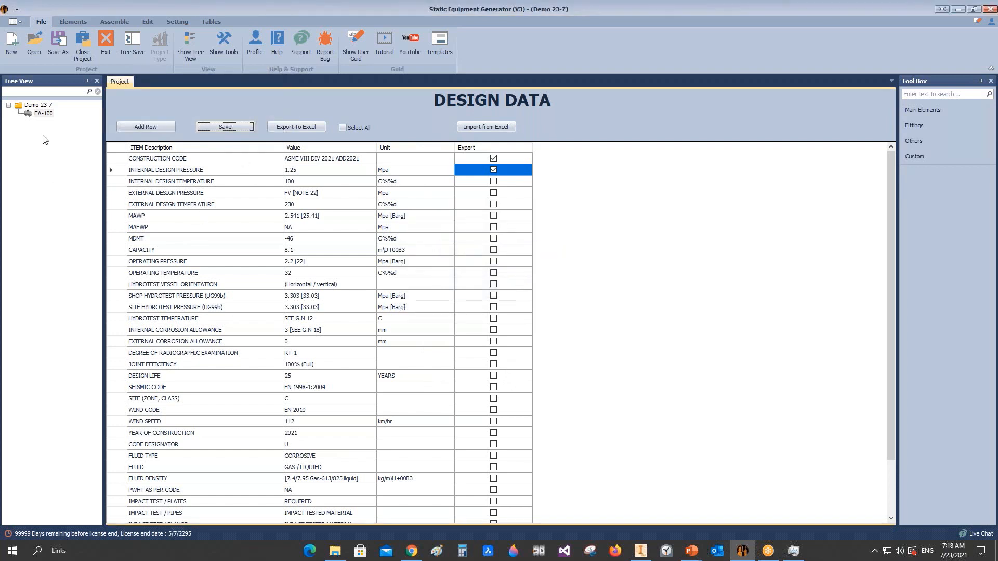
click(30, 105)
click(32, 113)
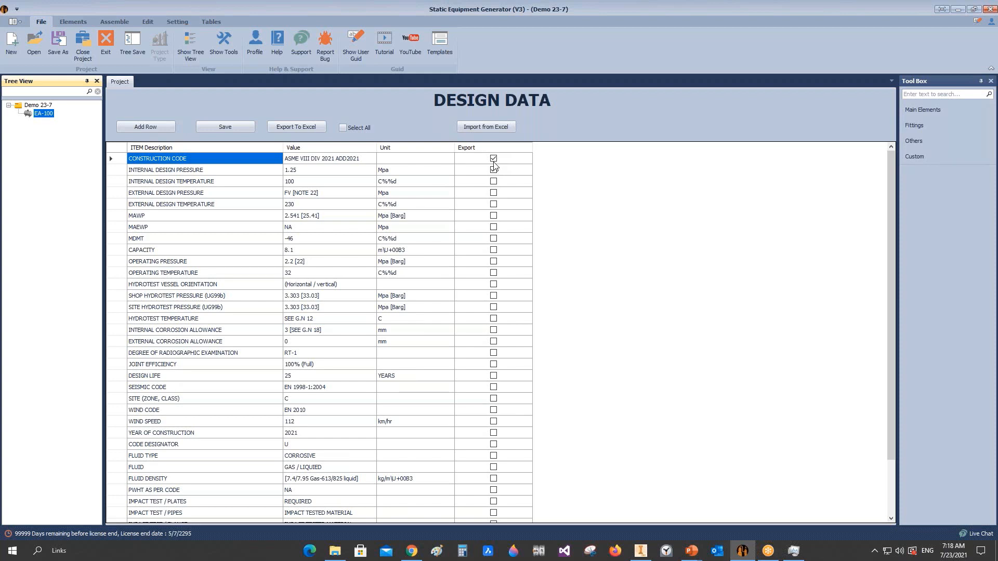
click(493, 169)
click(207, 171)
click(209, 171)
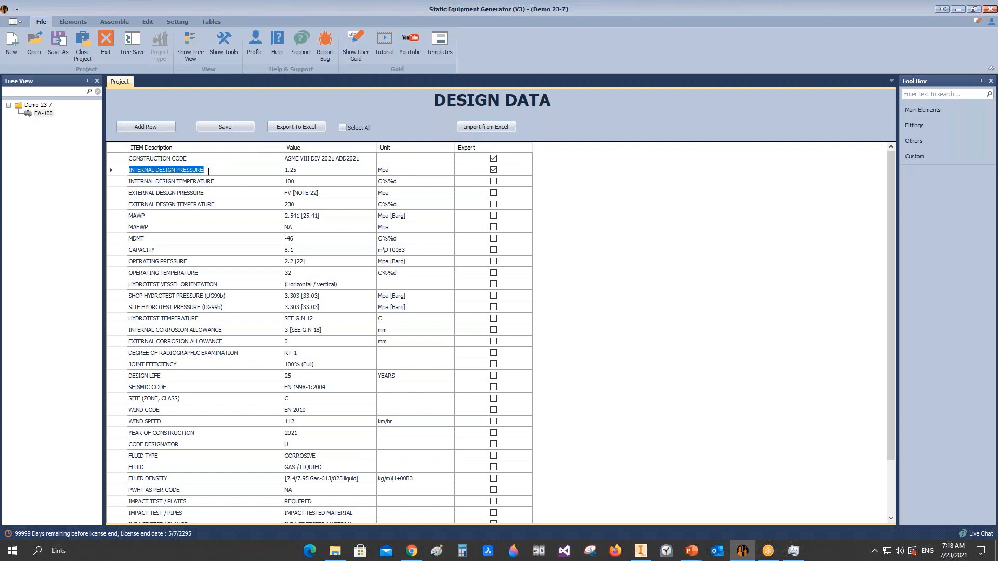
click(214, 182)
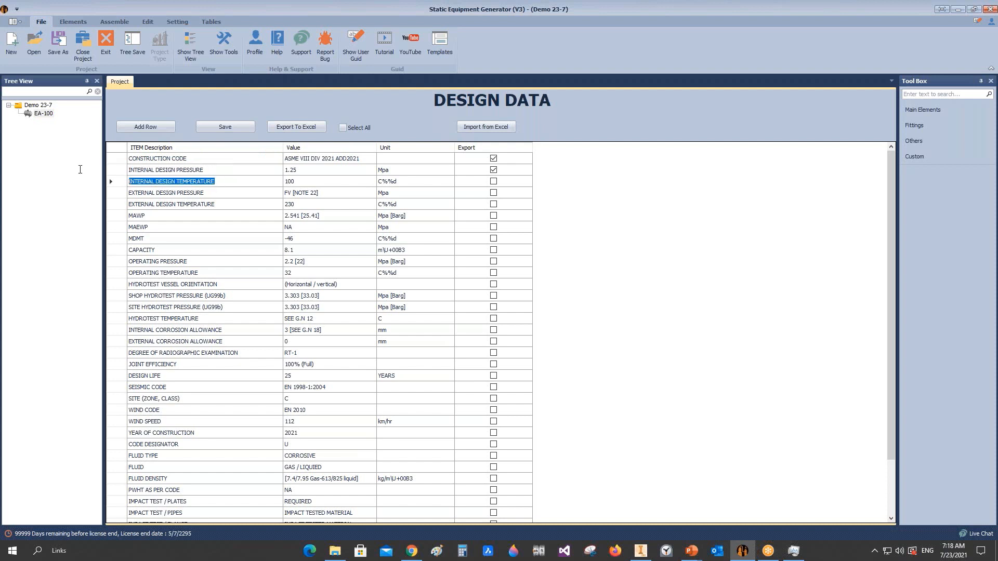
click(308, 181)
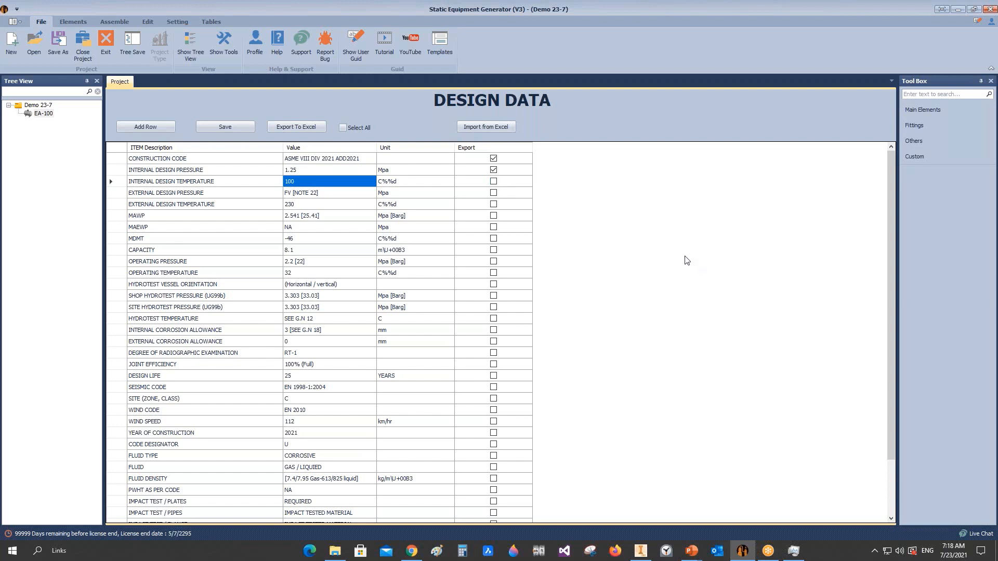
Add a design data row described as Wind Code with the value UBC and the unit "-"
click(144, 126)
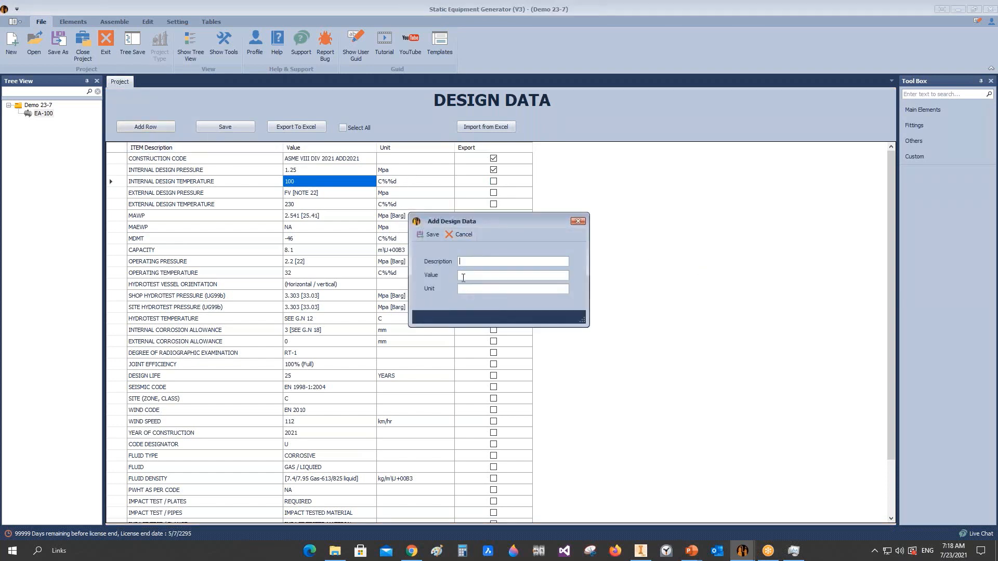
text(Designe)
double_click(477, 261)
text(Wind C)
click(477, 277)
text(UB)
click(425, 235)
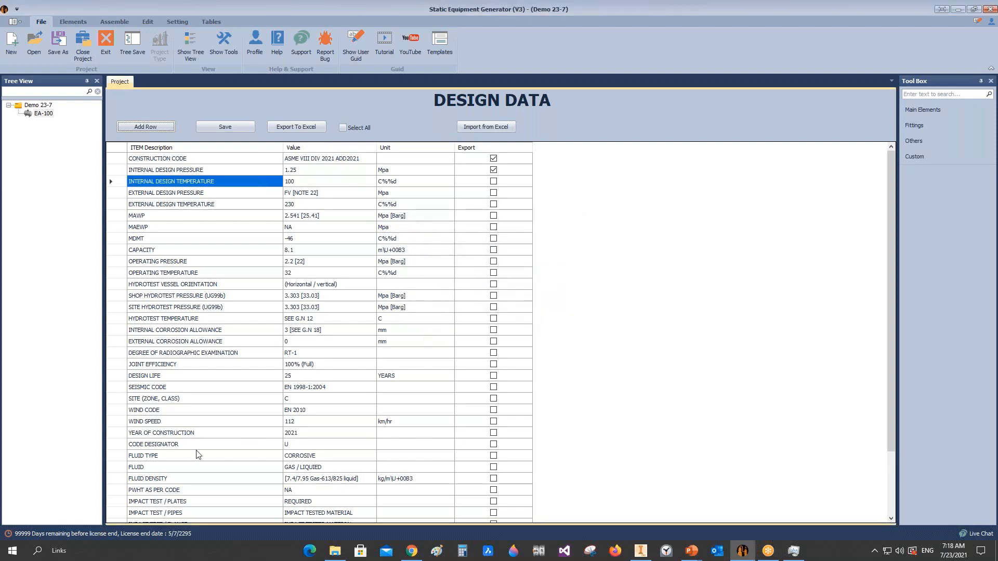
scroll(246, 408, down, 1)
scroll(246, 408, down, 2)
click(147, 514)
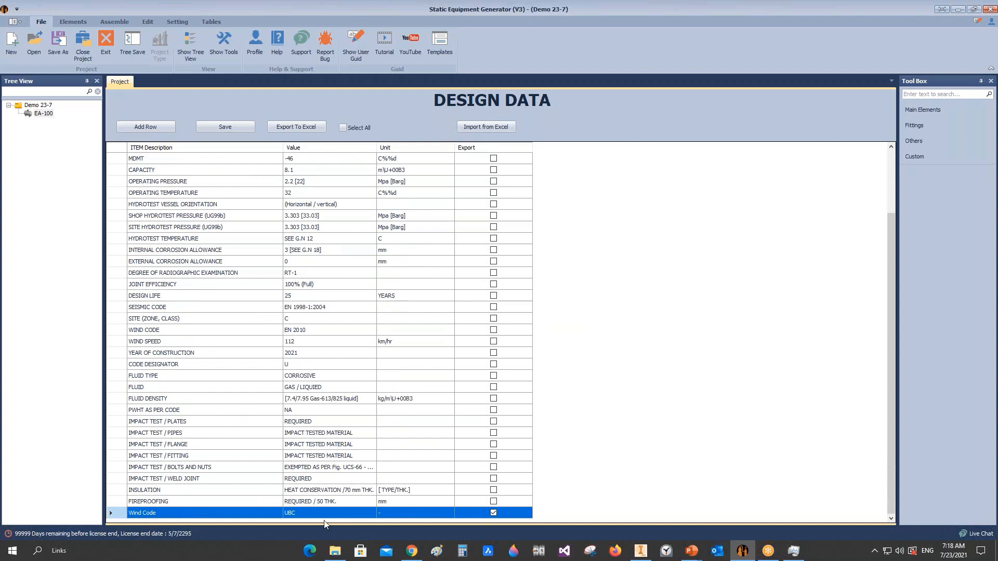
click(385, 513)
click(376, 515)
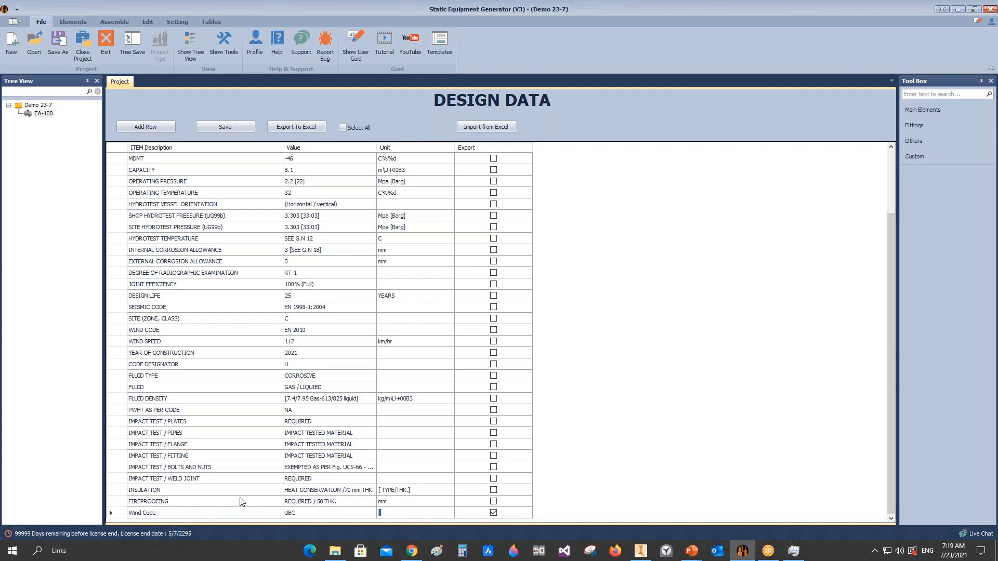
Try to add a design data row with description ertyg, value retre and an empty unit
click(167, 126)
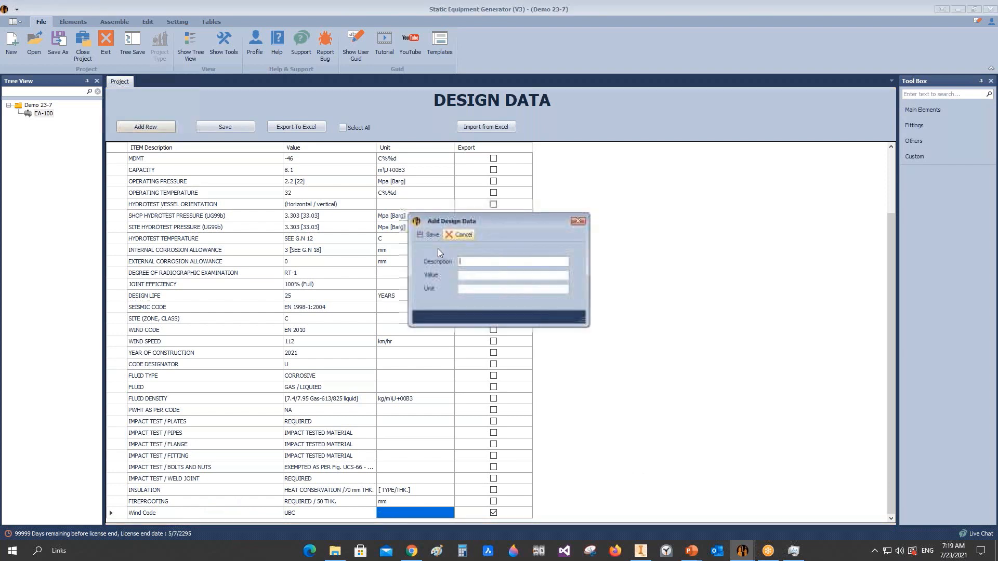
click(471, 266)
text(ertyg)
click(471, 276)
text(retre)
click(472, 288)
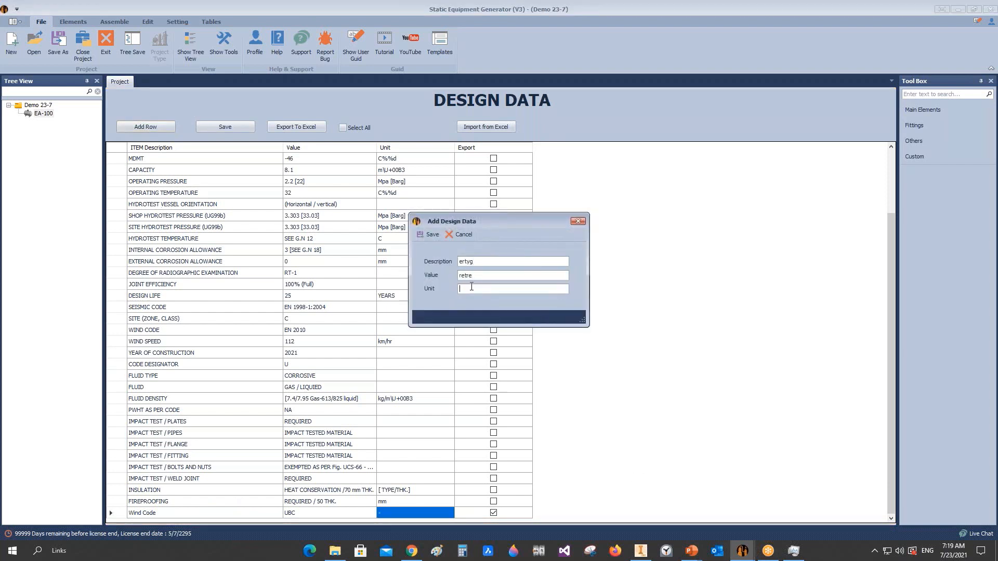
click(429, 236)
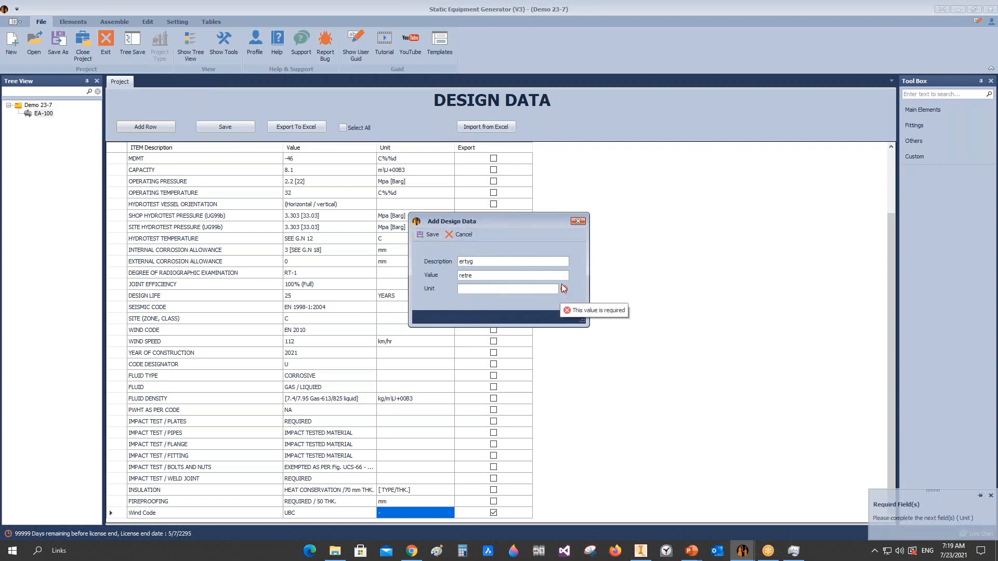
mouse_move(555, 297)
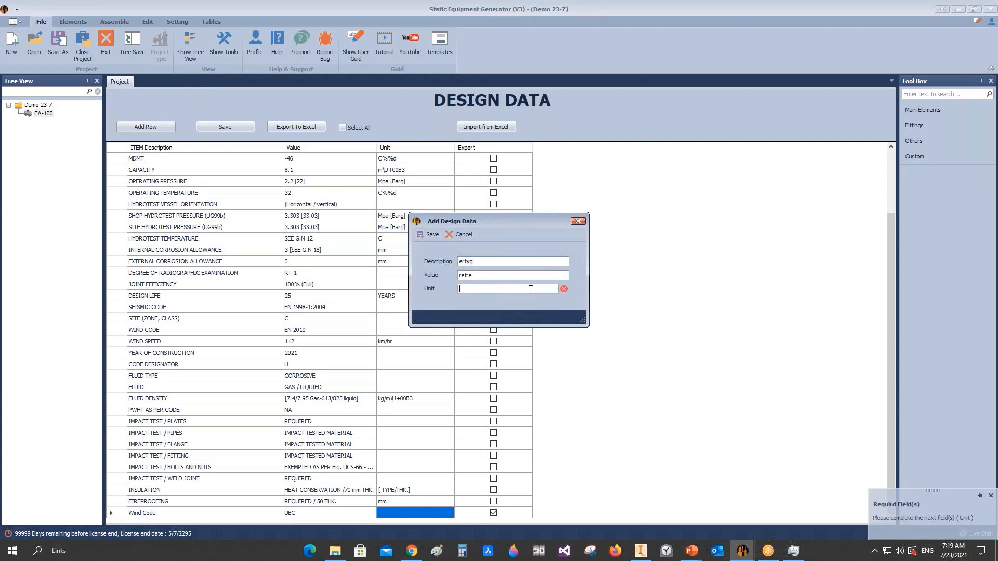
click(463, 234)
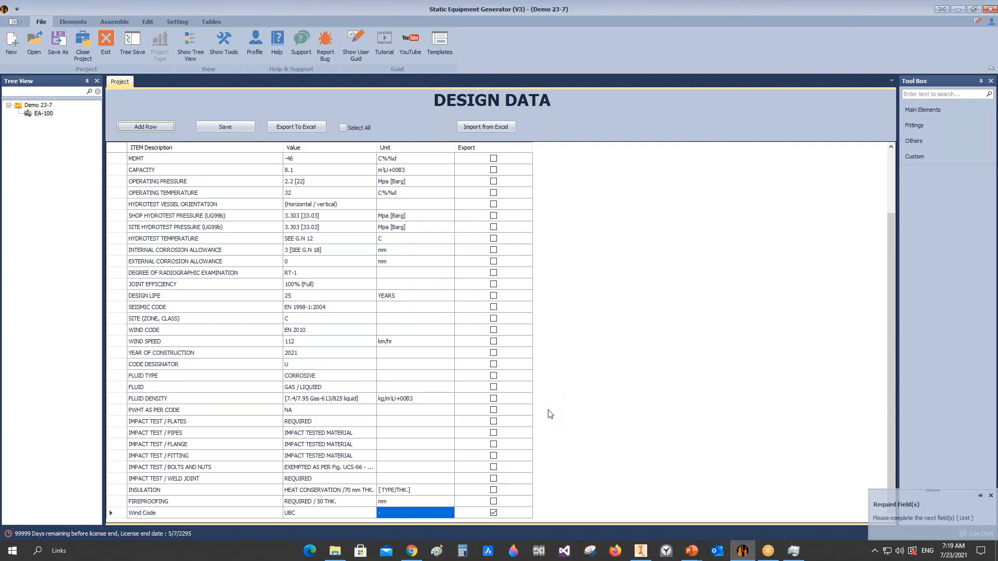
End the running slide show and minimise the open windows to reach the desktop
scroll(464, 315, up, 3)
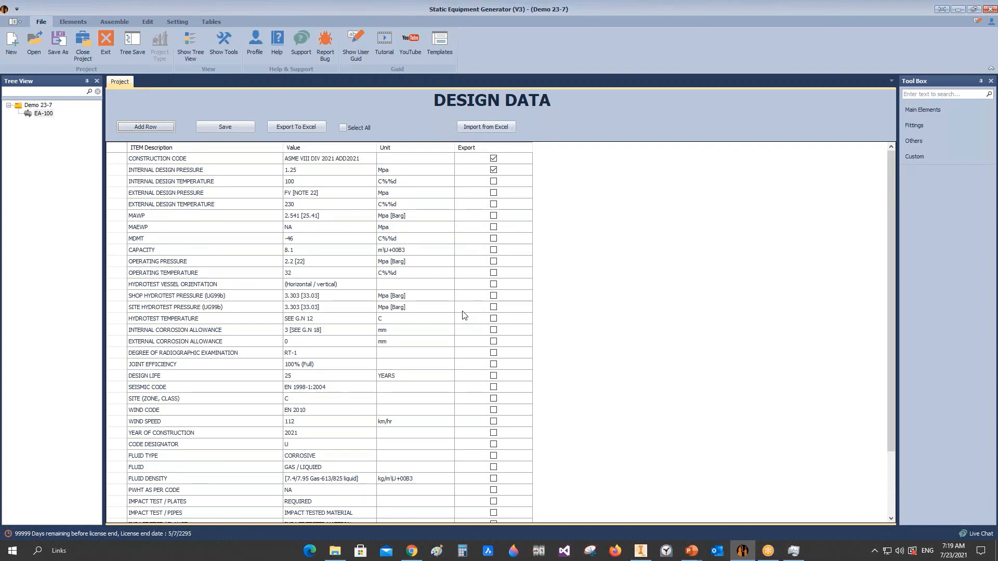
click(958, 10)
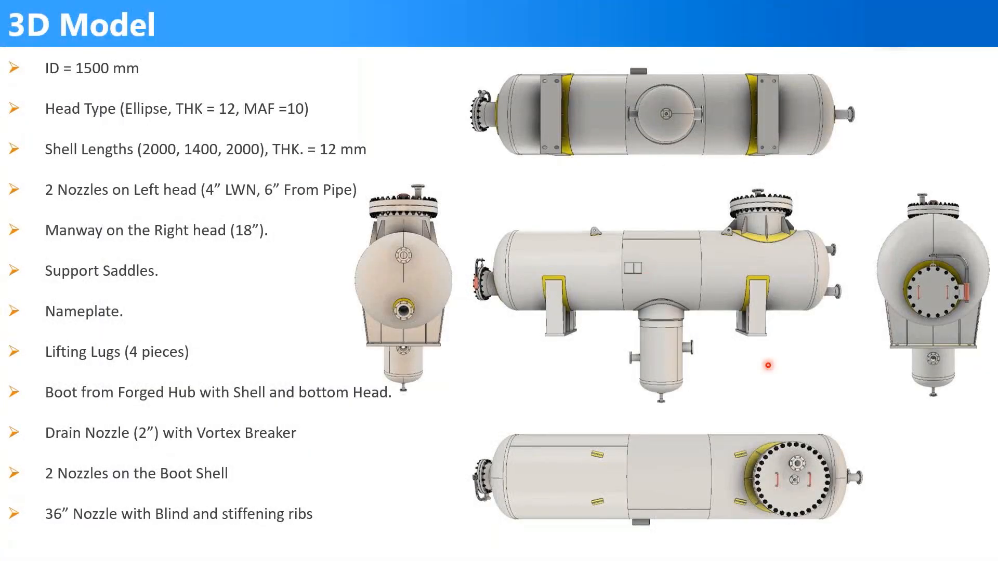
key(Escape)
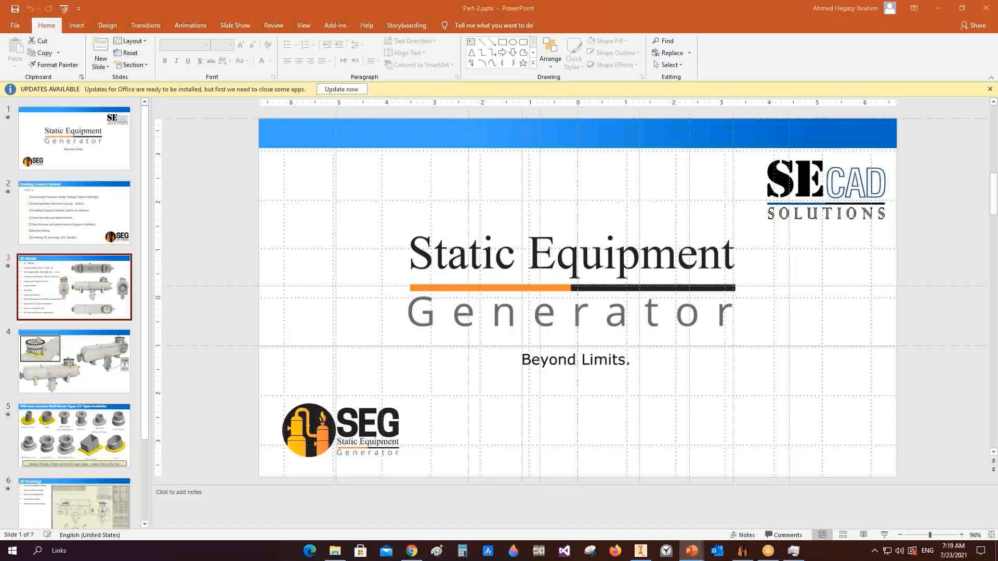
click(934, 11)
click(934, 15)
click(933, 14)
Create a new Excel worksheet named Design Data on the desktop and open it in Excel
right_click(609, 235)
mouse_move(644, 322)
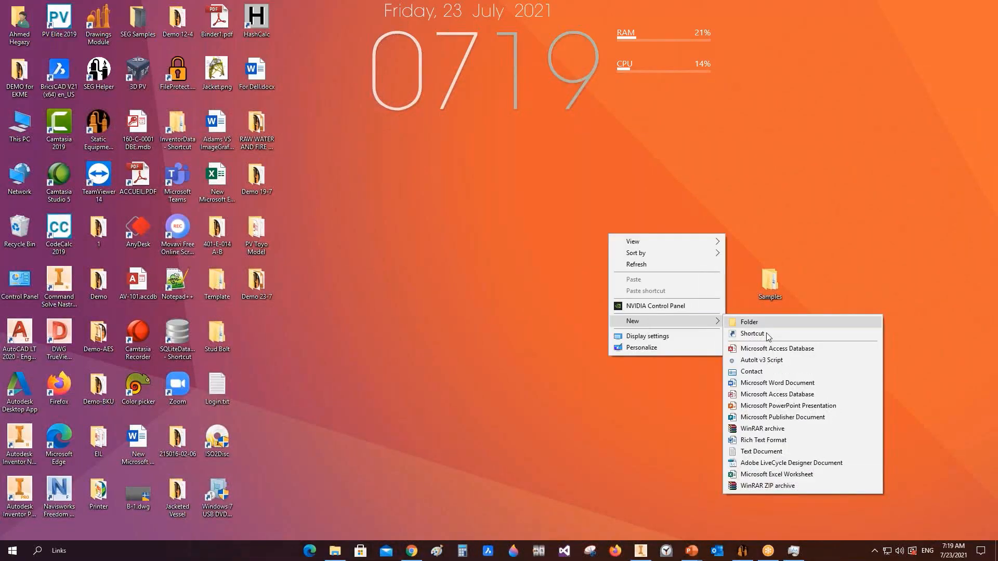
click(778, 473)
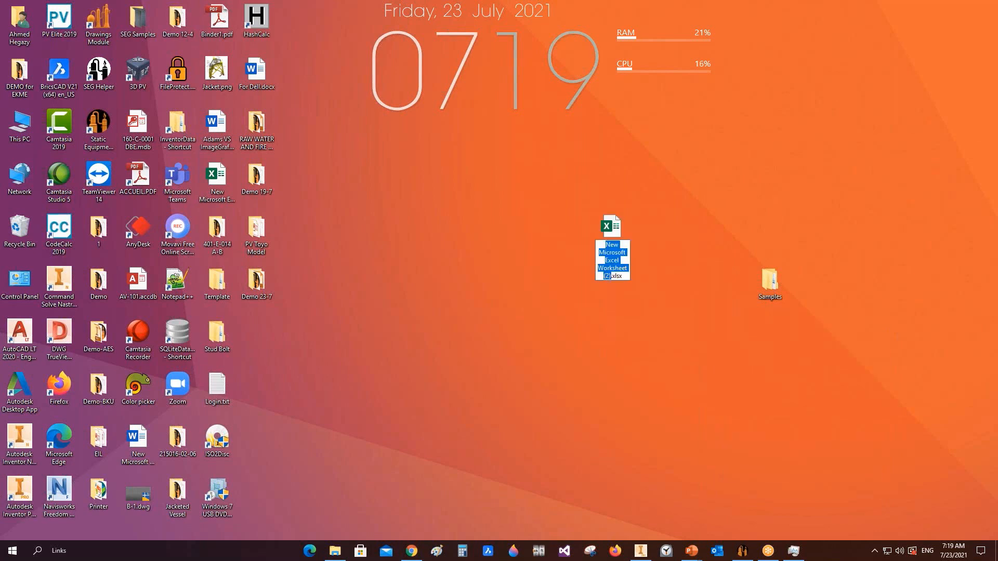
text(Design Data)
key(Return)
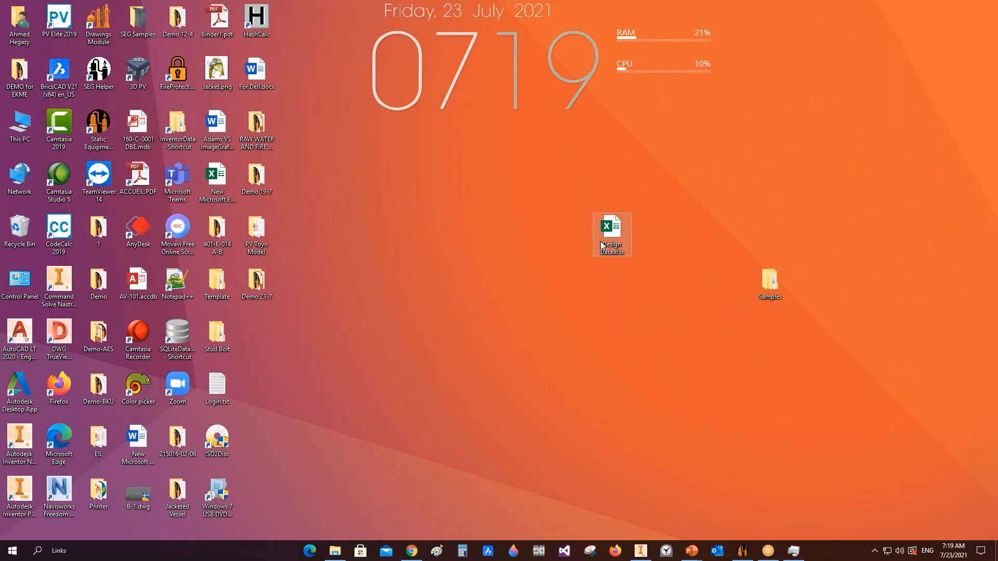
double_click(617, 235)
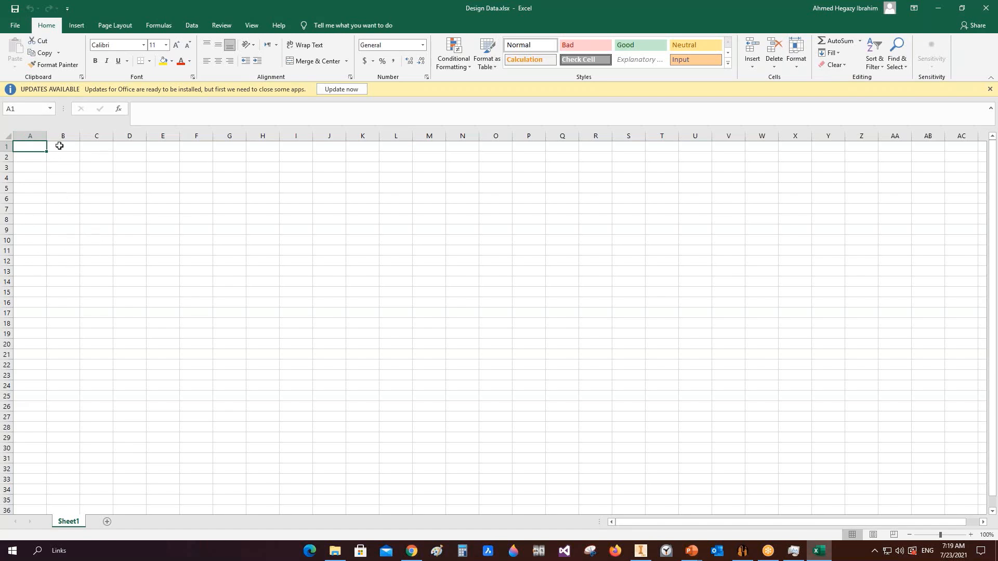
Copy the CONSTRUCTION CODE description from the EA-100 design data into cell A1 of Design Data.xlsx and fit column A to it
click(742, 552)
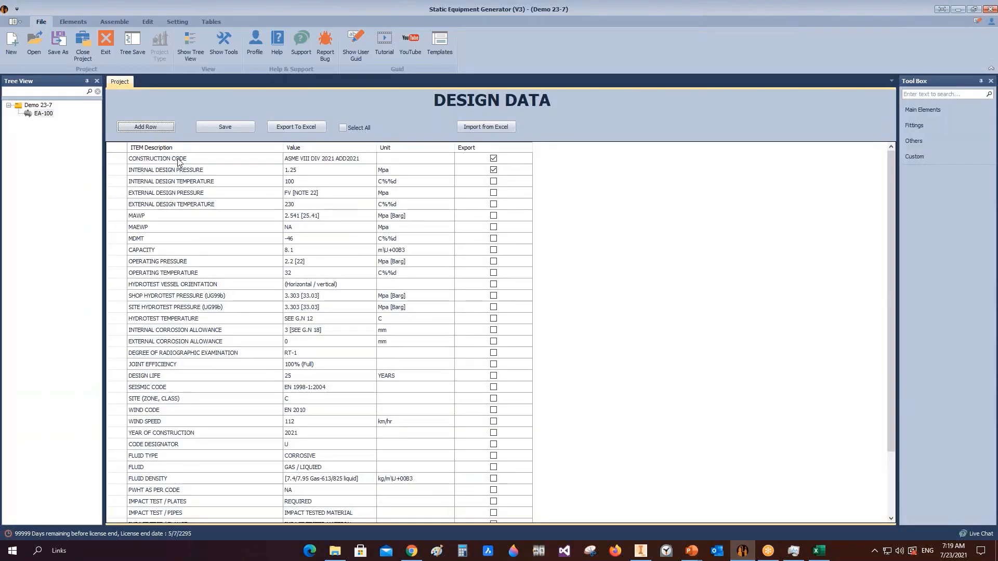
double_click(190, 156)
drag(192, 158, 128, 158)
key(ctrl+c)
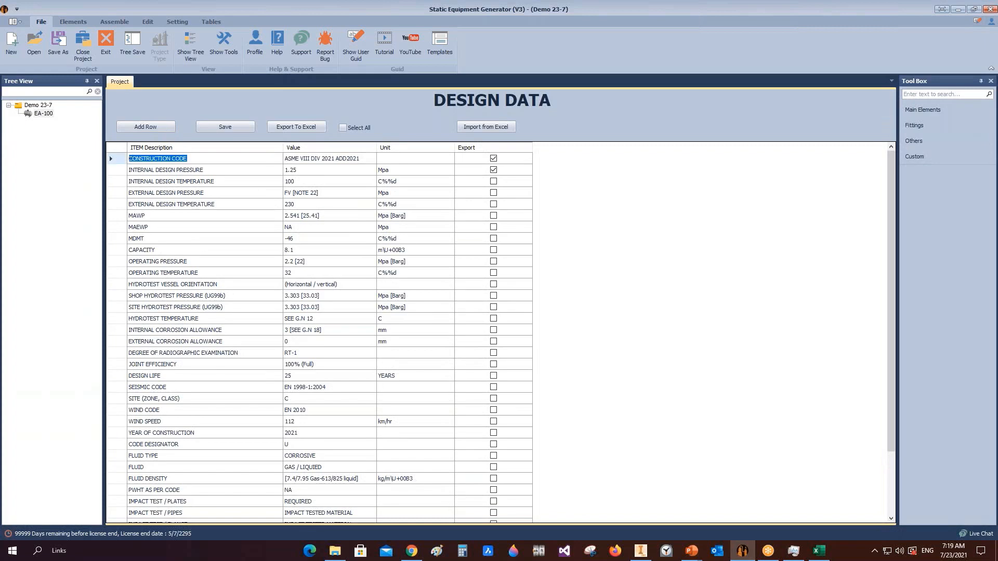
click(819, 551)
double_click(44, 148)
key(ctrl+v)
click(139, 205)
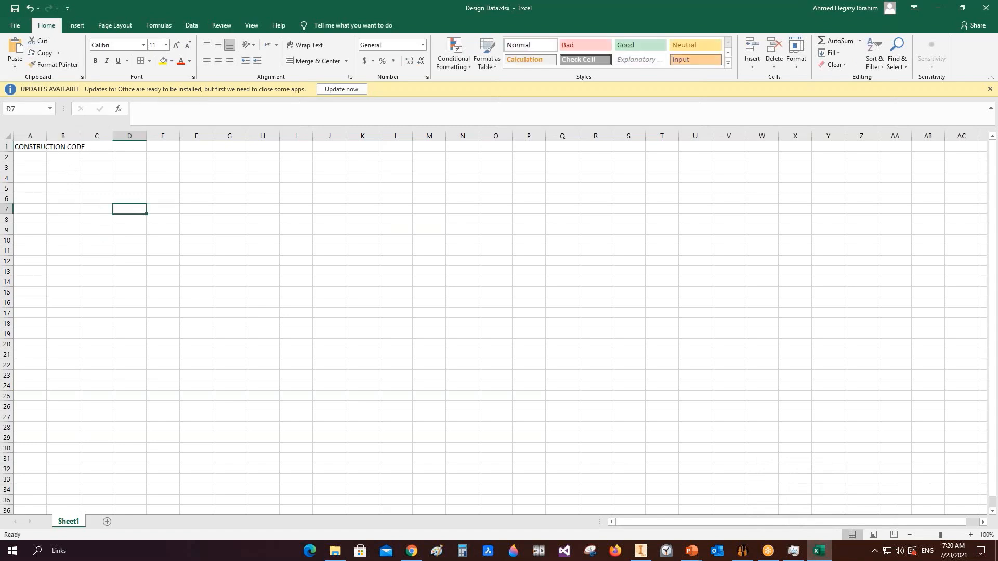
double_click(47, 136)
Enter API 650 in cell B1 and "-" in cell C1, and fit column B to its content
click(105, 147)
text(A)
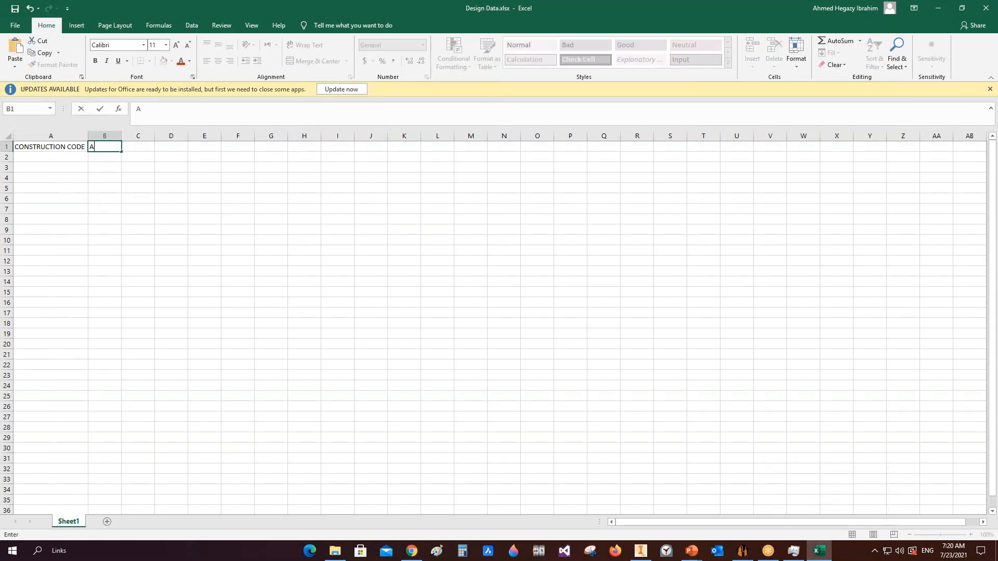
text(PI 650)
click(130, 198)
click(139, 146)
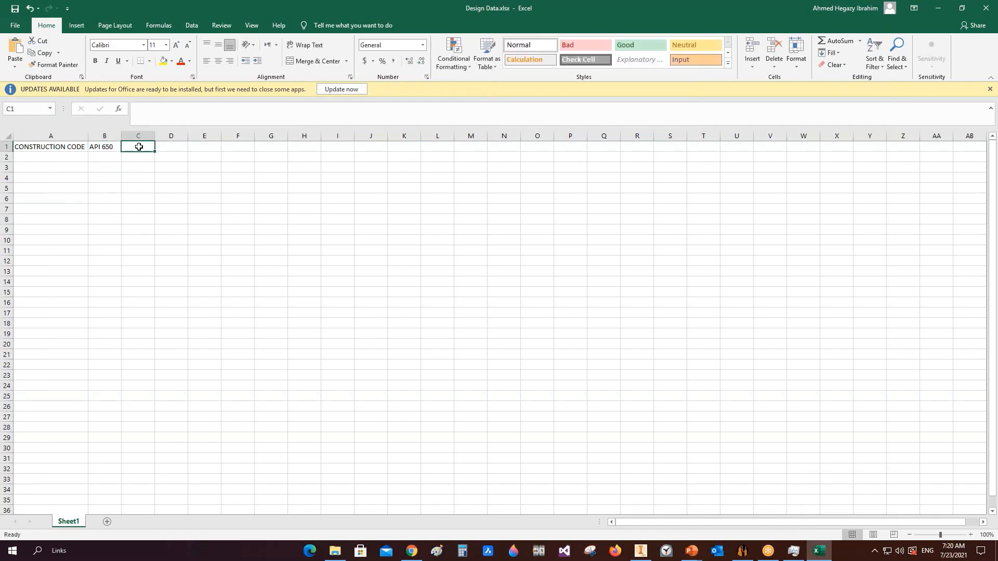
double_click(139, 147)
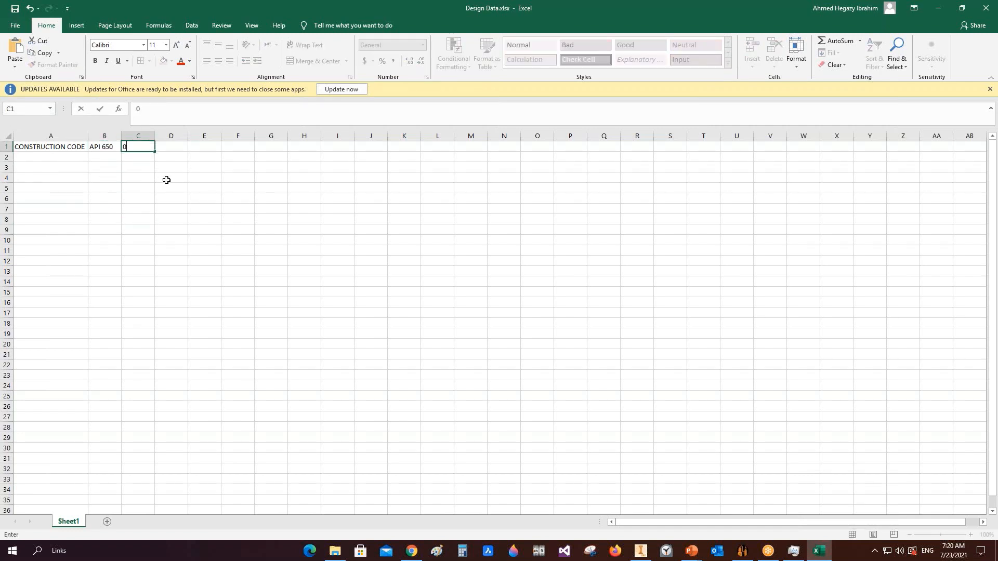
text(-)
key(Return)
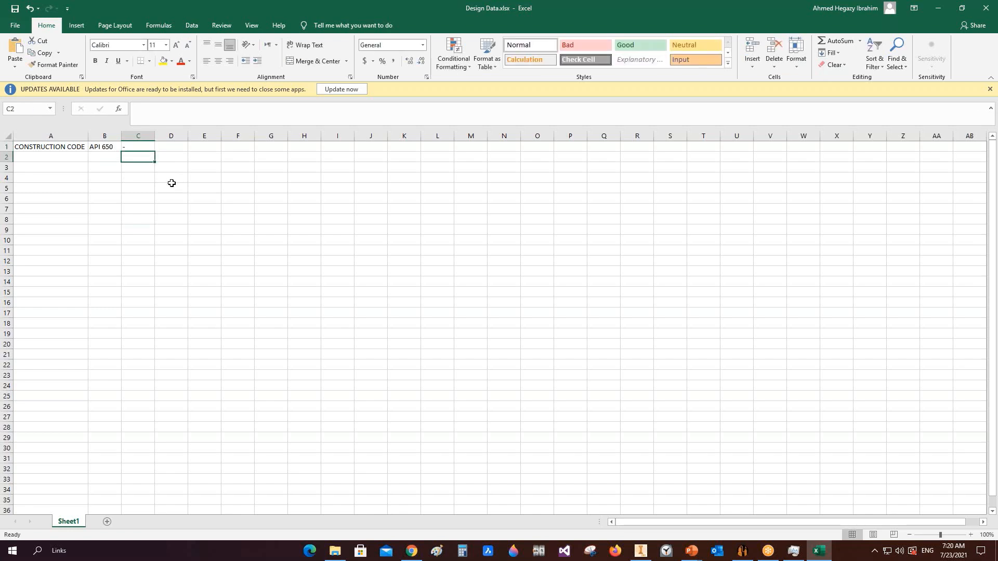
double_click(119, 137)
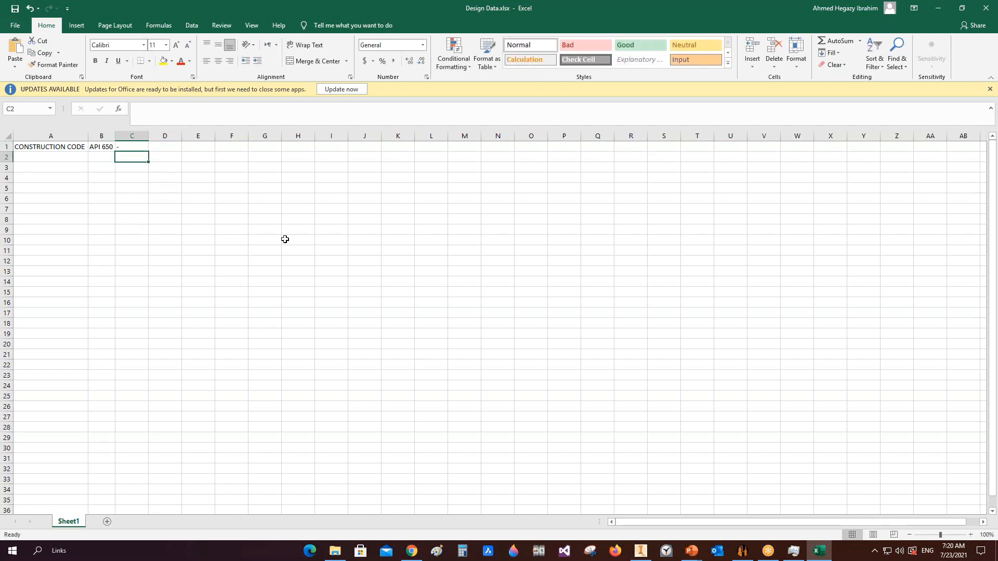
Fill row 2 of the sheet with Design Pressure, 5 and Par across columns A to C, and save the workbook
click(61, 158)
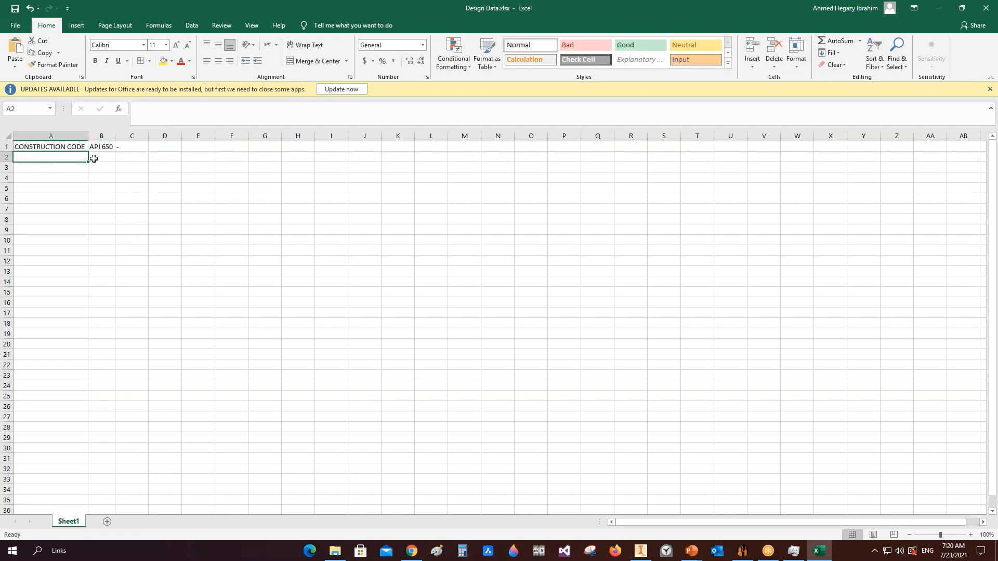
text(Desi)
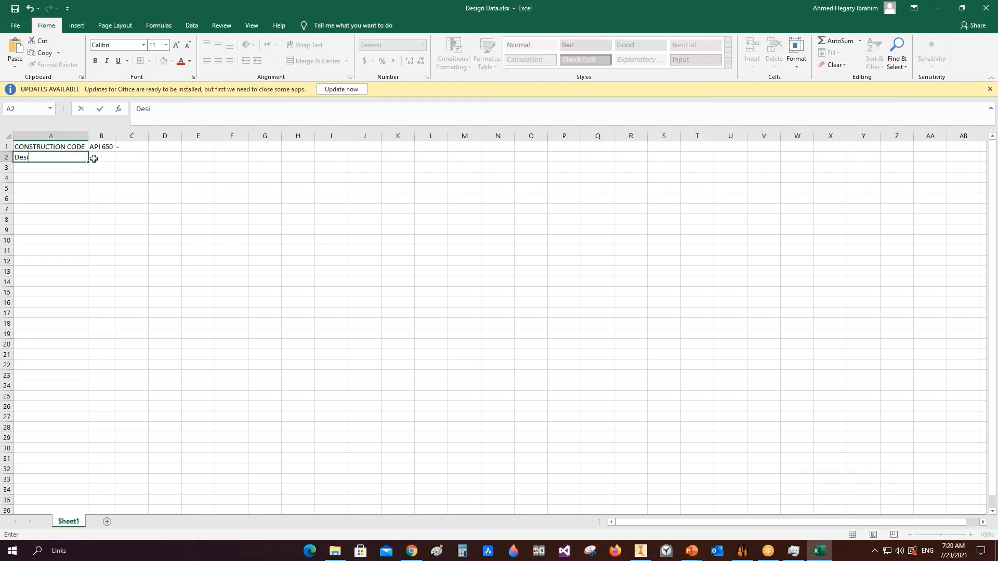
text(gn Pressure)
click(104, 157)
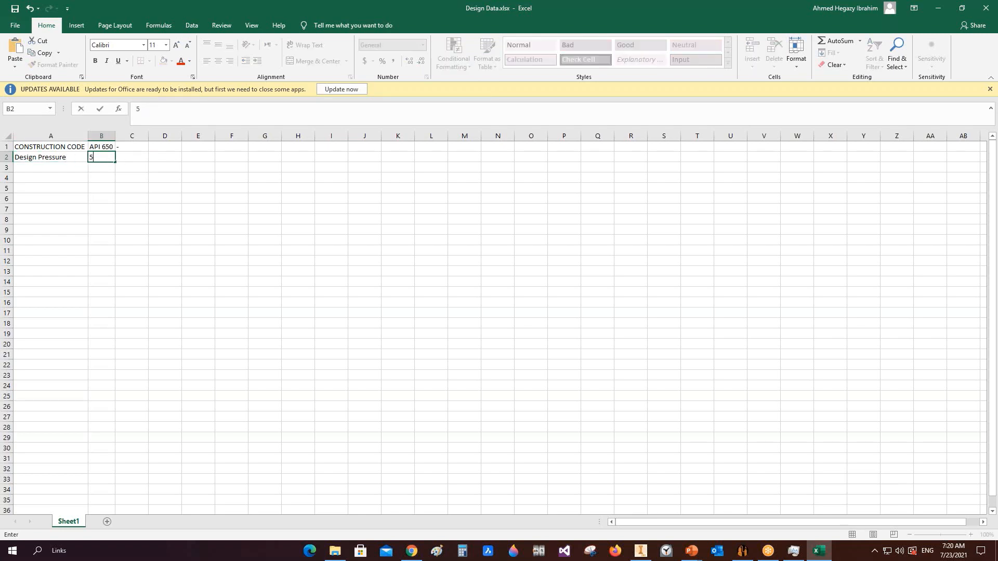
text(5)
click(133, 158)
text(P)
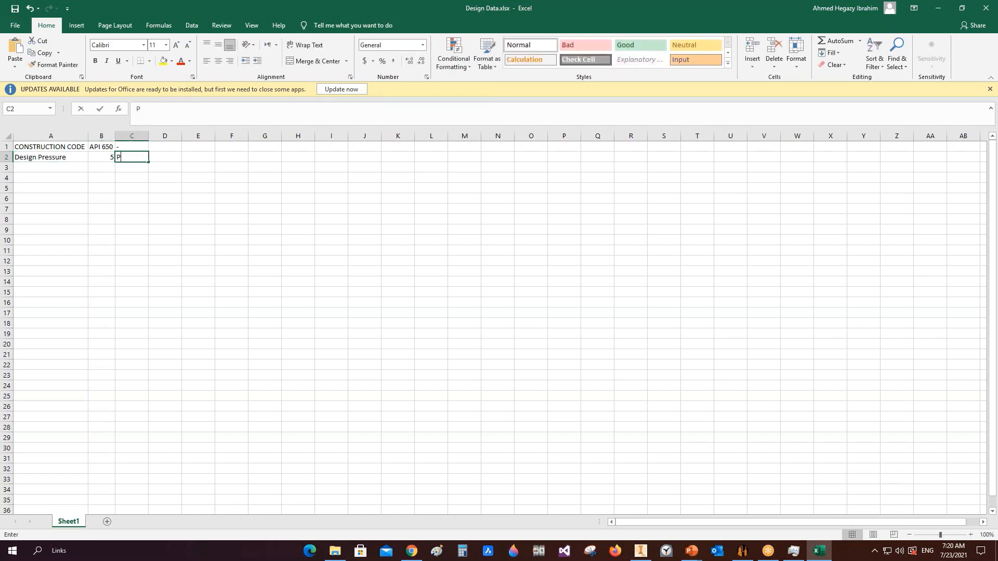
text(ar)
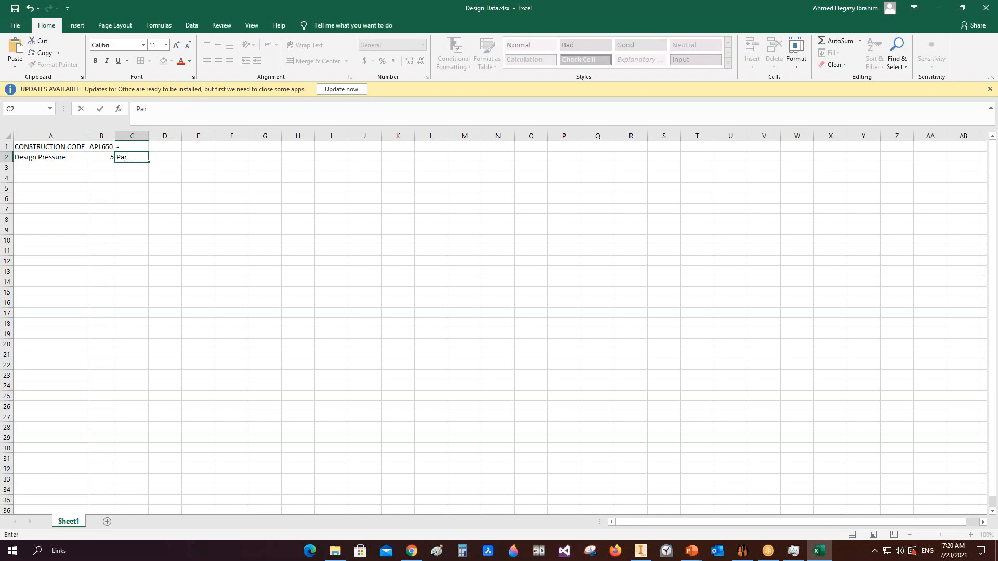
click(78, 166)
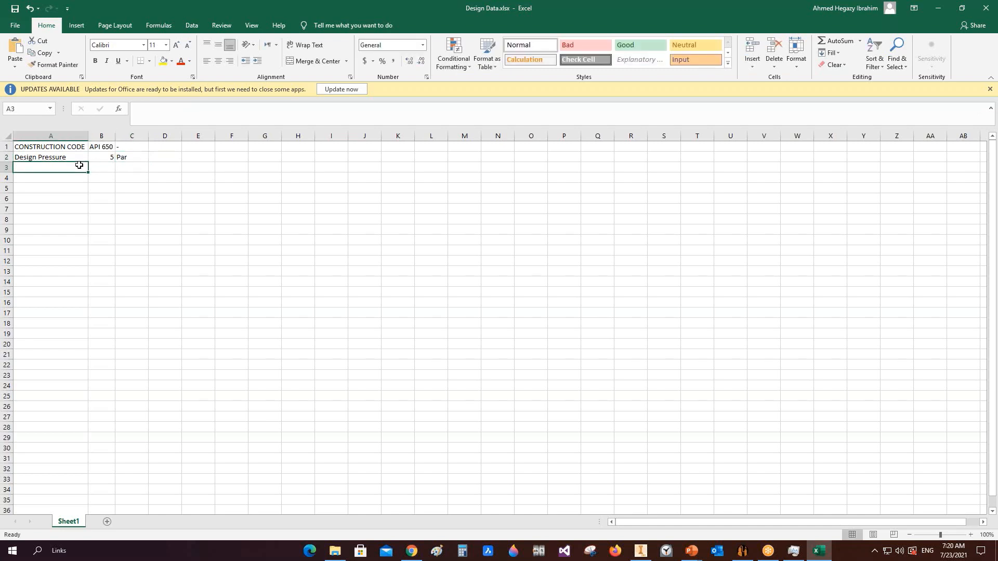
click(14, 9)
Review the description, value and unit columns of the sheet, and close the Design Data workbook
drag(78, 147, 63, 324)
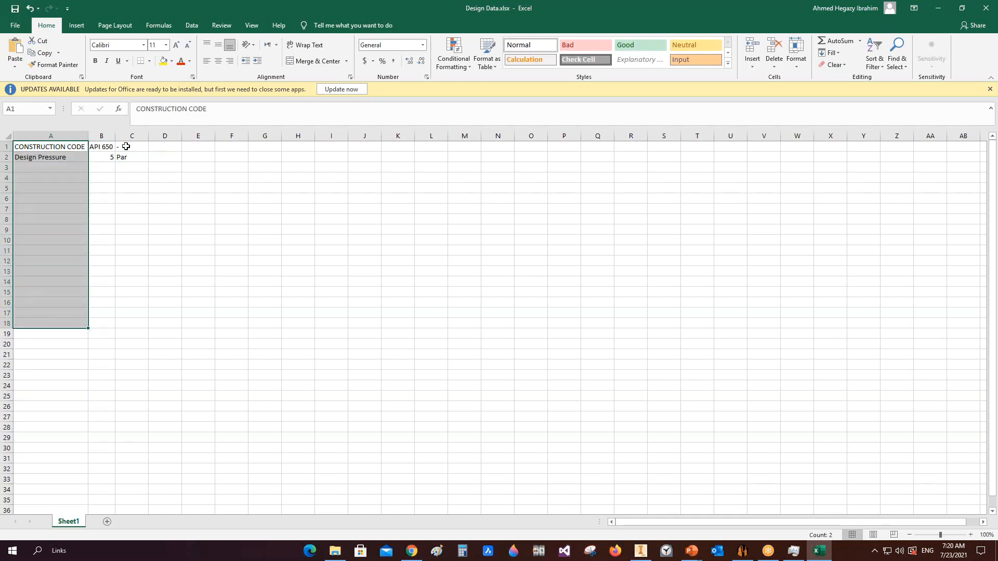
drag(103, 146, 57, 261)
click(129, 148)
drag(130, 147, 131, 273)
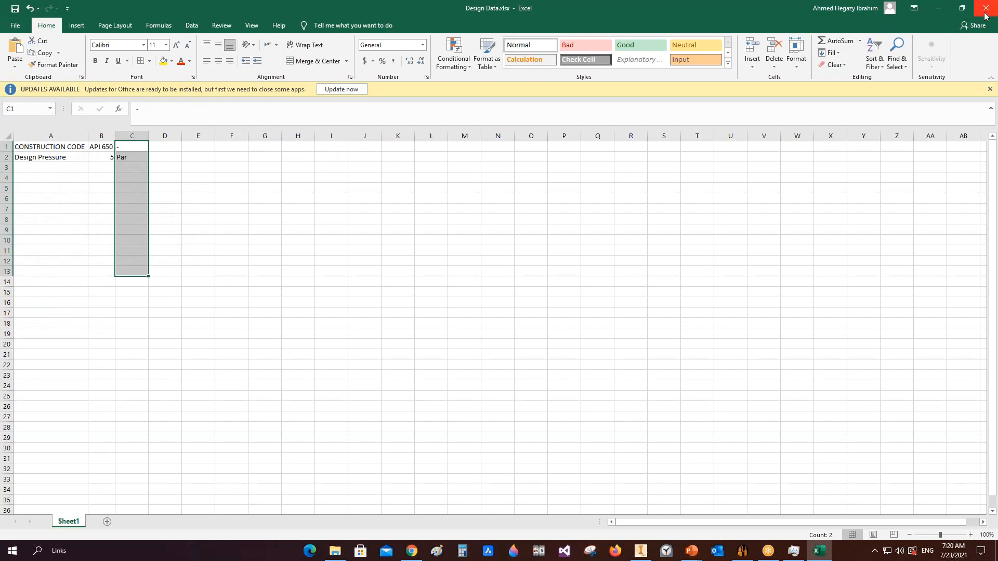
click(985, 13)
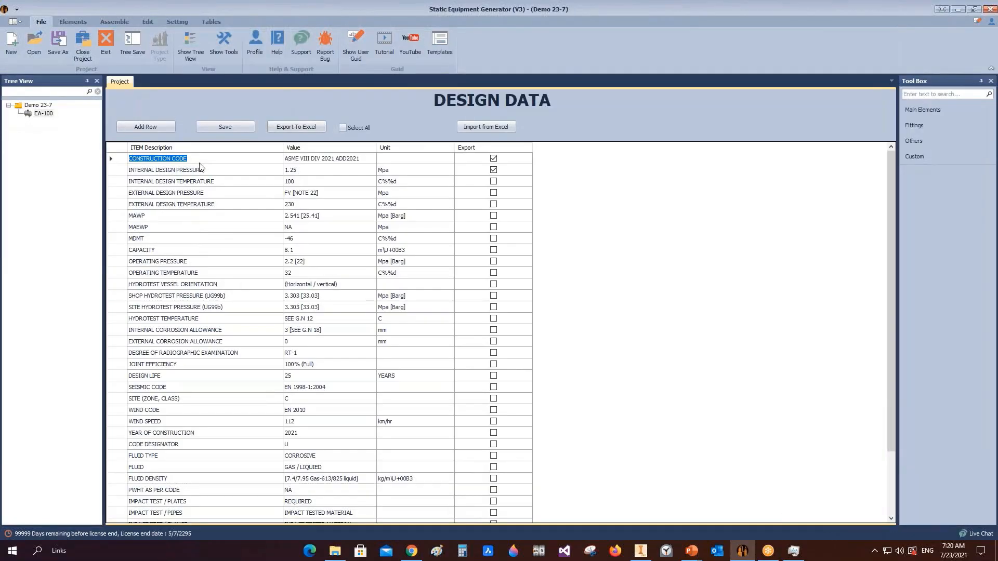
Import Design Data.xlsx into EA-100's design data with the grid emptied, and drop the import by reopening EA-100 without saving
click(202, 159)
click(505, 129)
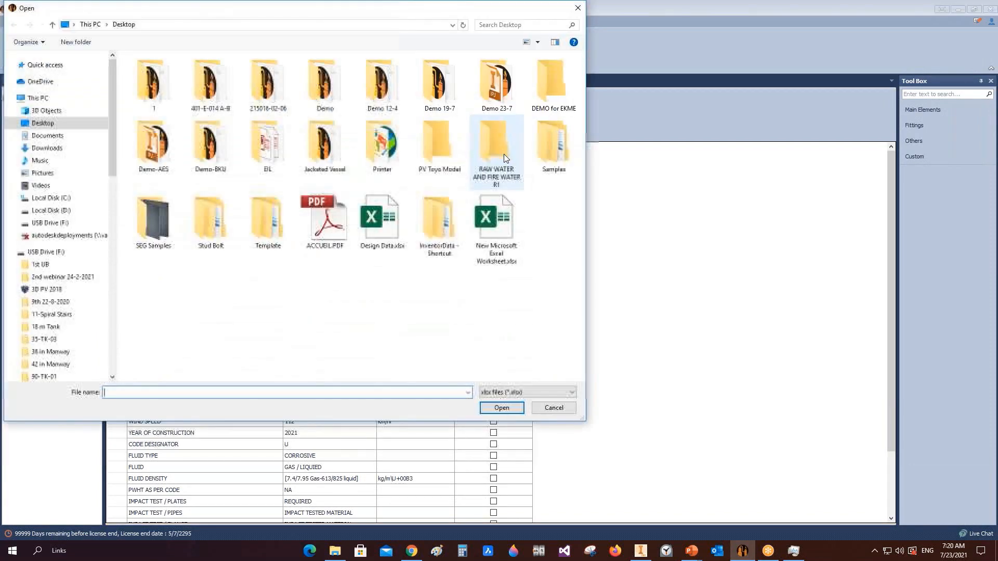
click(381, 218)
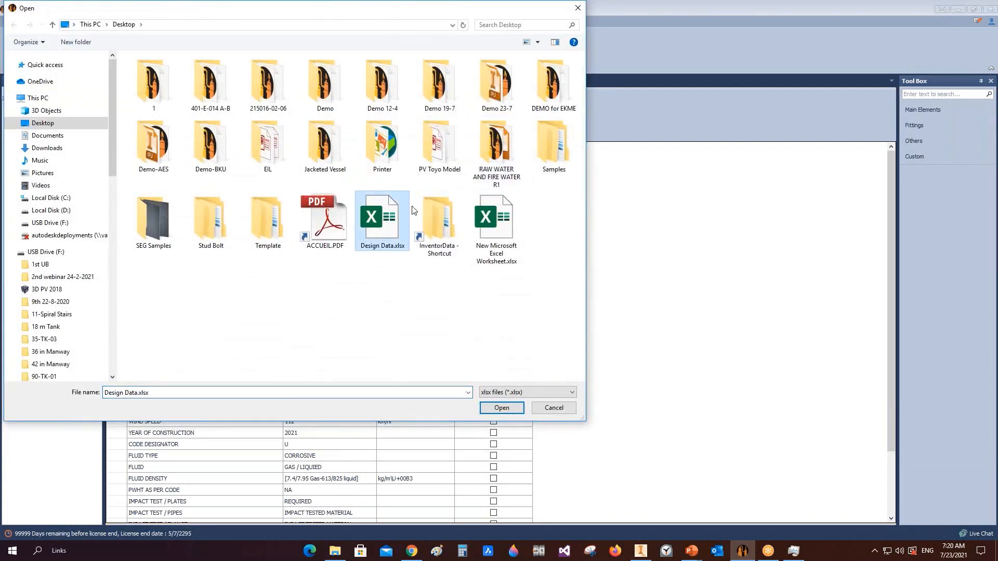
click(502, 409)
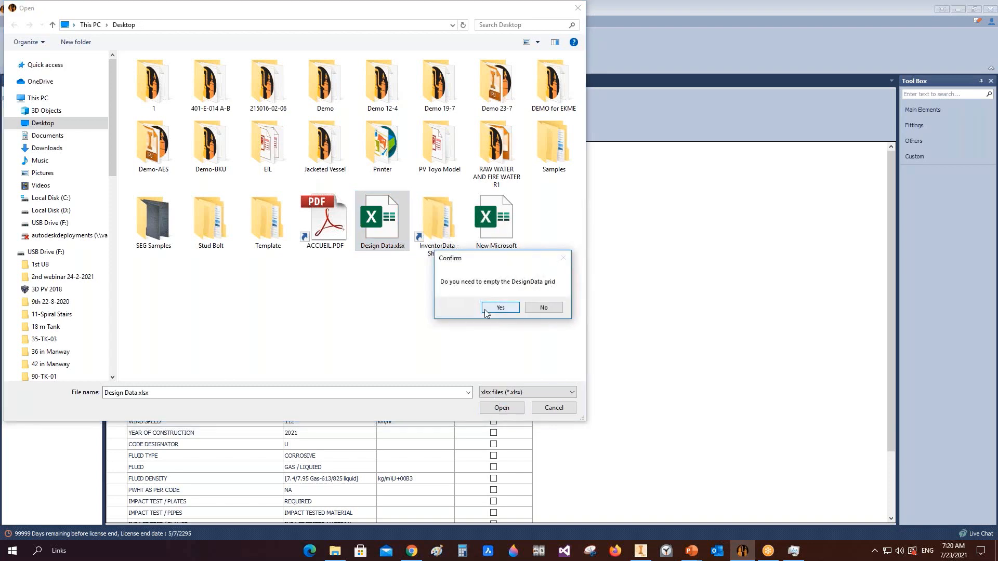
click(499, 308)
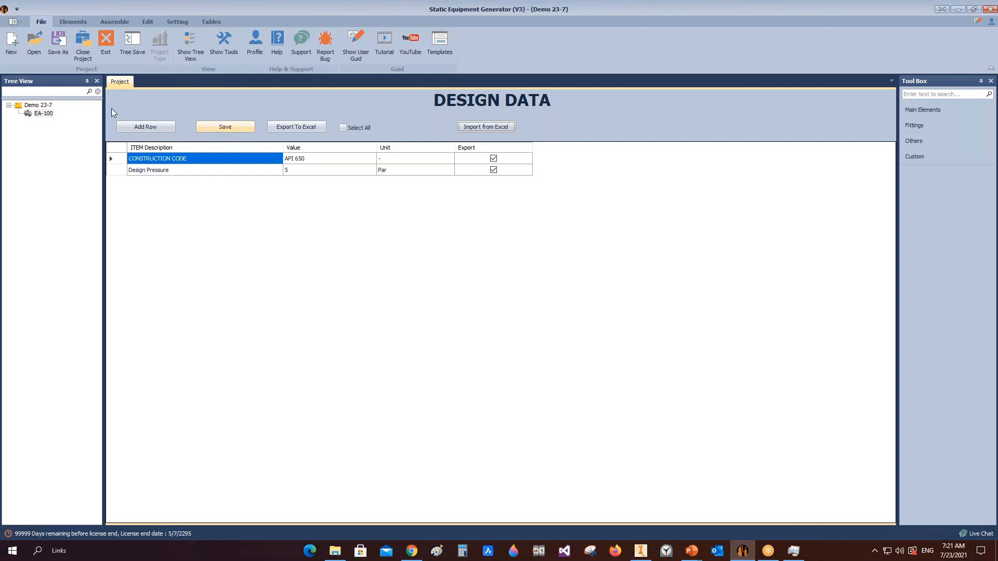
click(42, 106)
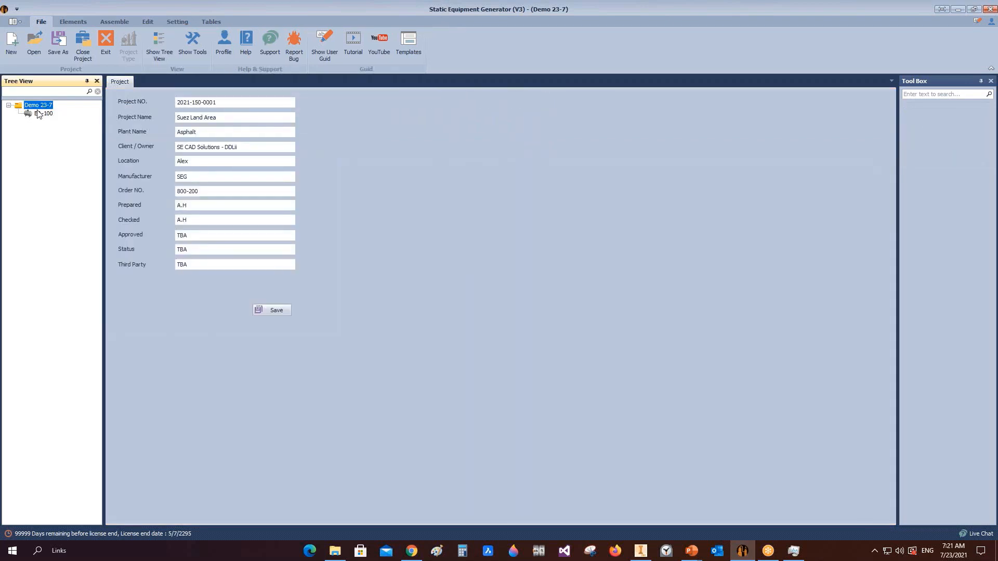
click(31, 115)
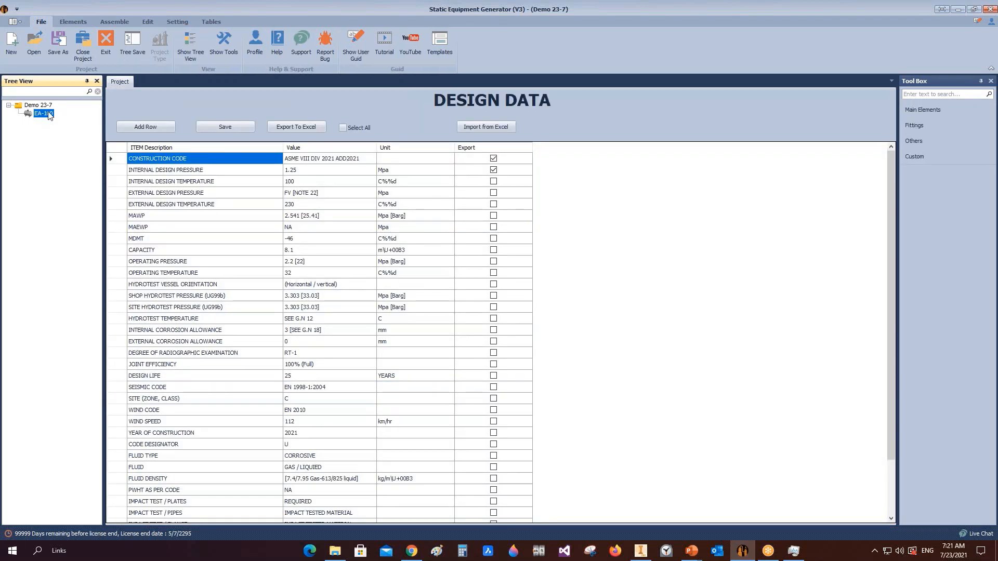
Examine EA-100's default design data items and the option to add a row, without adding anything
scroll(483, 294, down, 2)
scroll(482, 283, up, 2)
scroll(470, 177, down, 2)
scroll(473, 214, up, 2)
click(200, 160)
click(213, 171)
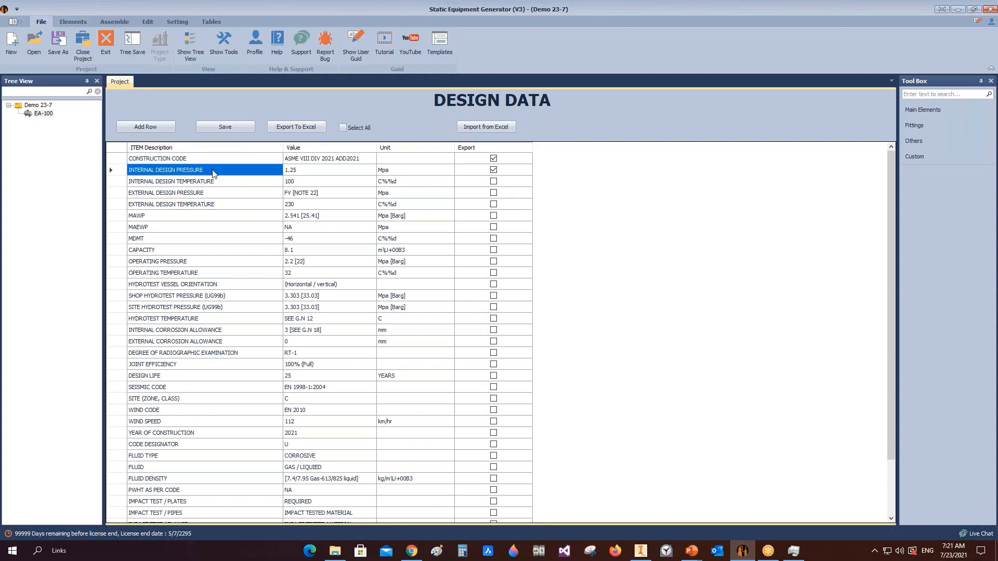
drag(217, 169, 32, 159)
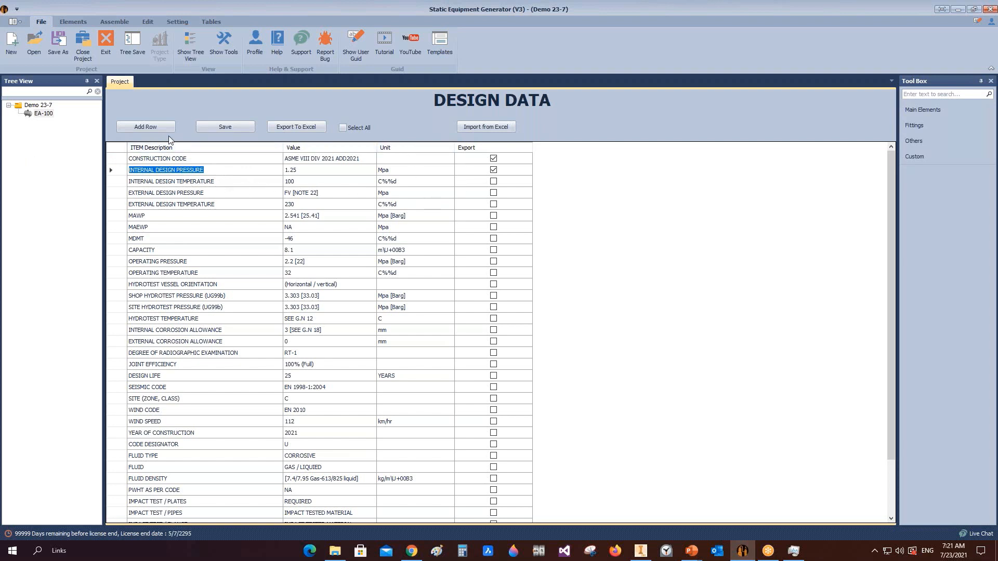
click(153, 128)
click(40, 114)
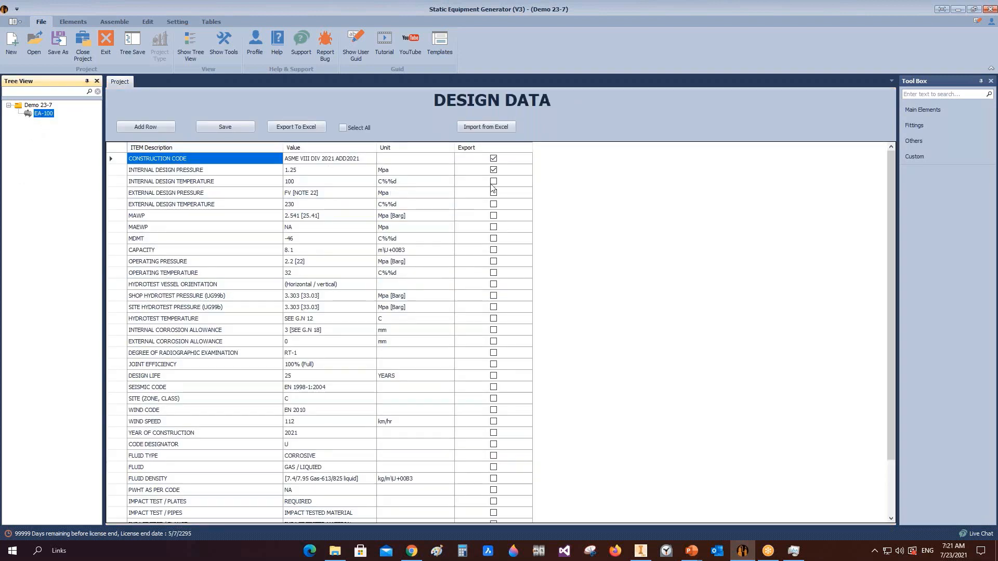
Mark internal design temperature, external design pressure and temperature, MAWP, MAEWP and MDMT for export, and save the design data
click(493, 181)
click(494, 193)
click(494, 205)
click(494, 216)
click(494, 227)
click(493, 238)
click(232, 130)
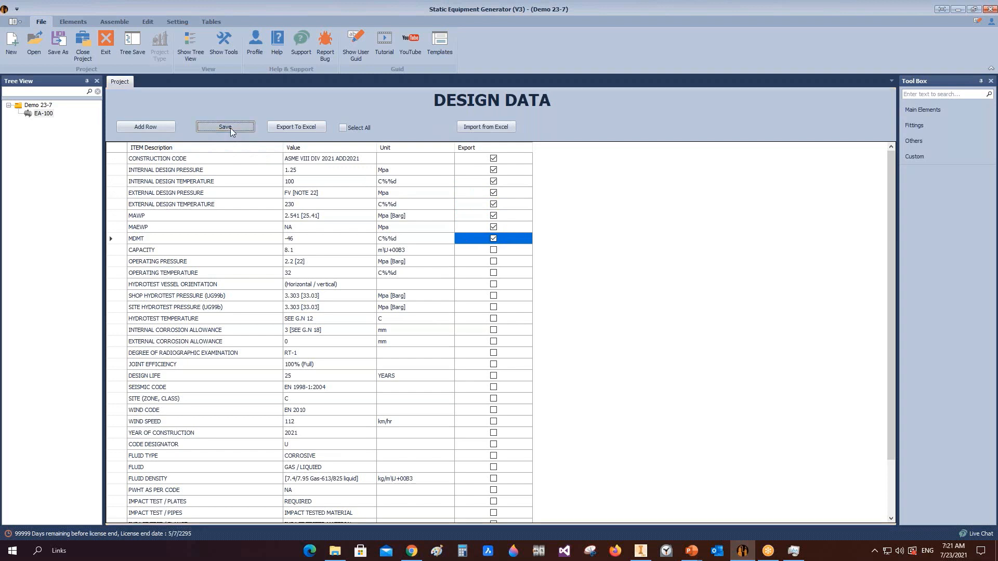
click(498, 282)
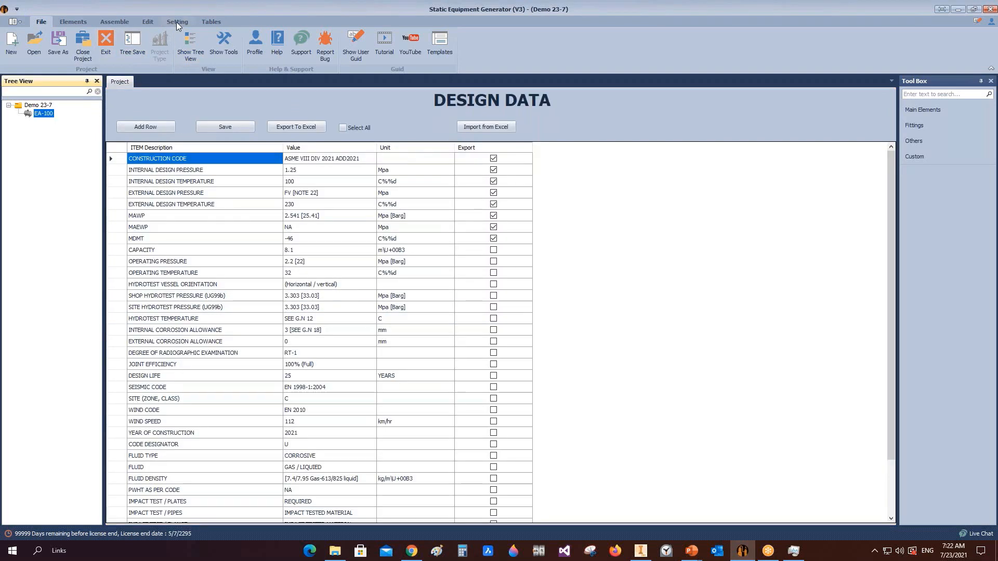
Review EA-100's equipment settings for details, plate and pipe data, position and units, and close them unchanged
click(176, 22)
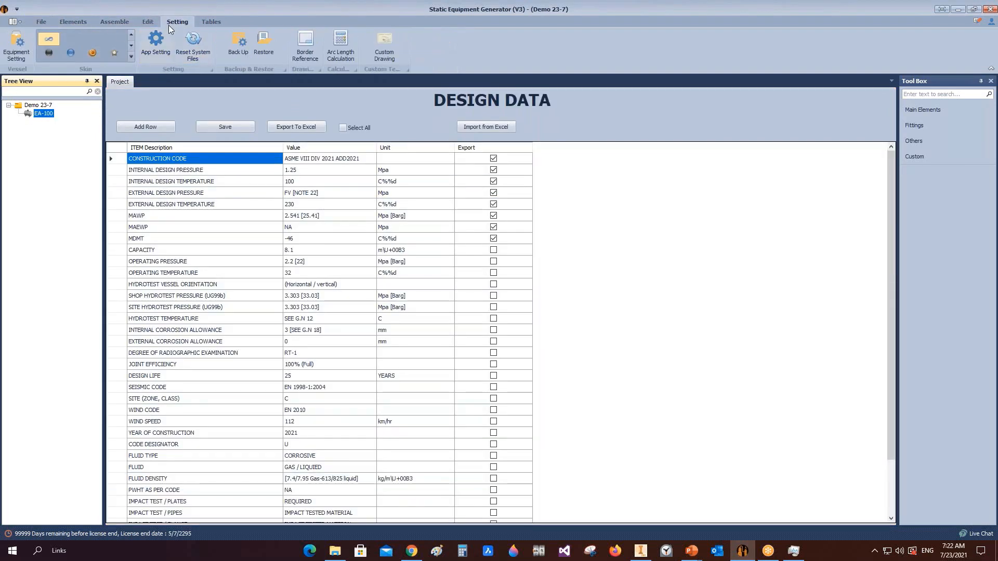
click(16, 47)
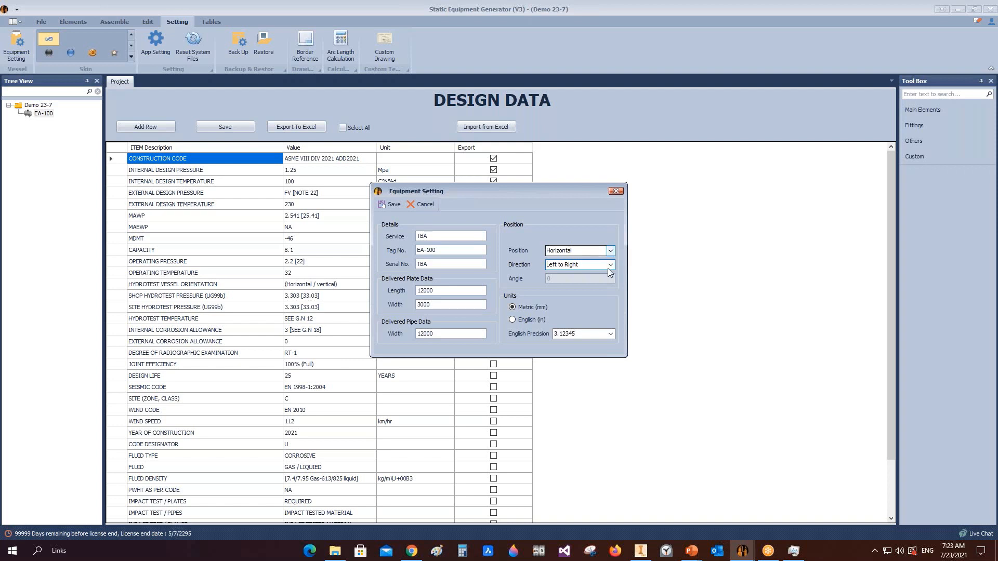
click(615, 191)
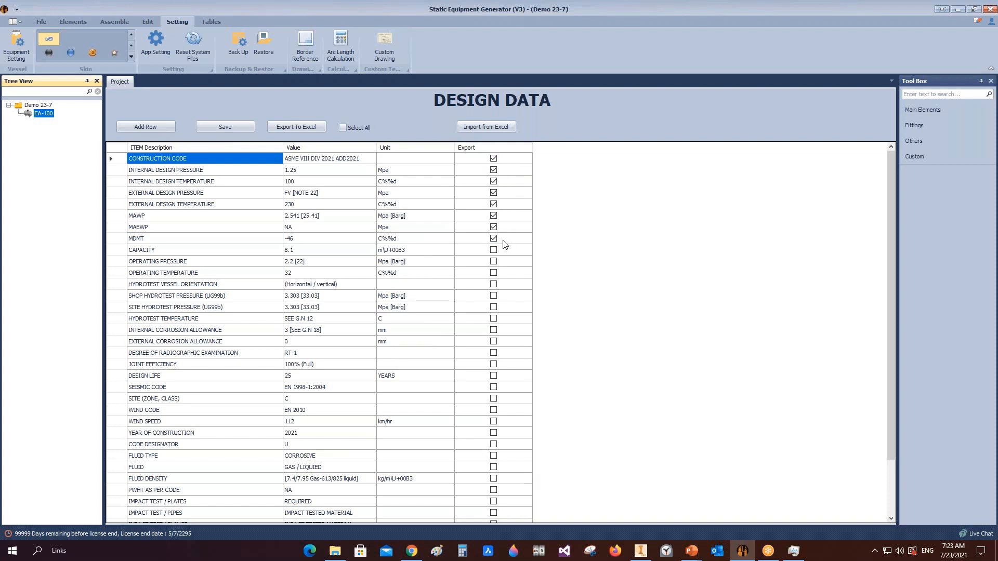
Clear all export marks and mark only the first five items, from construction code to external design temperature
click(191, 162)
click(191, 162)
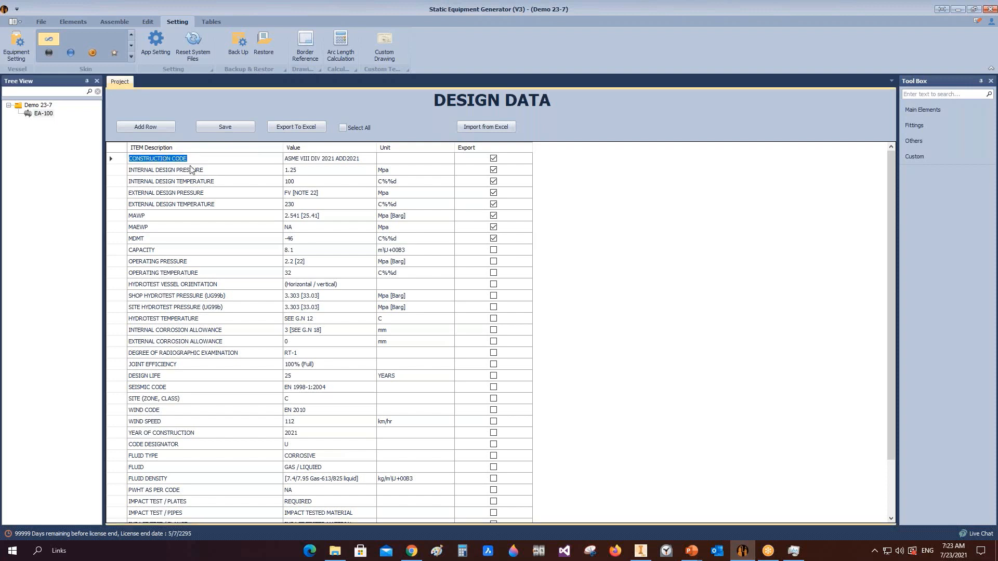
click(209, 170)
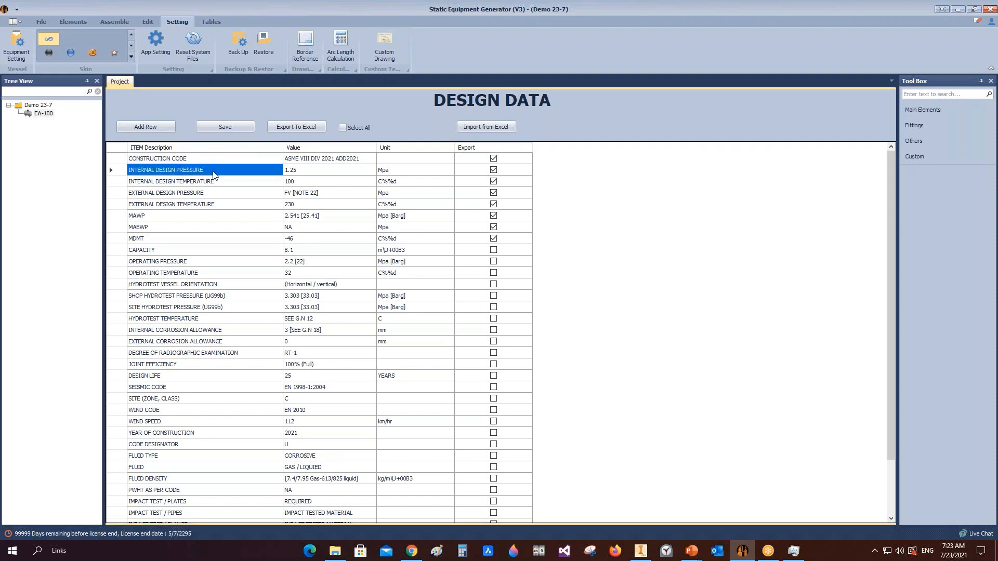
click(496, 161)
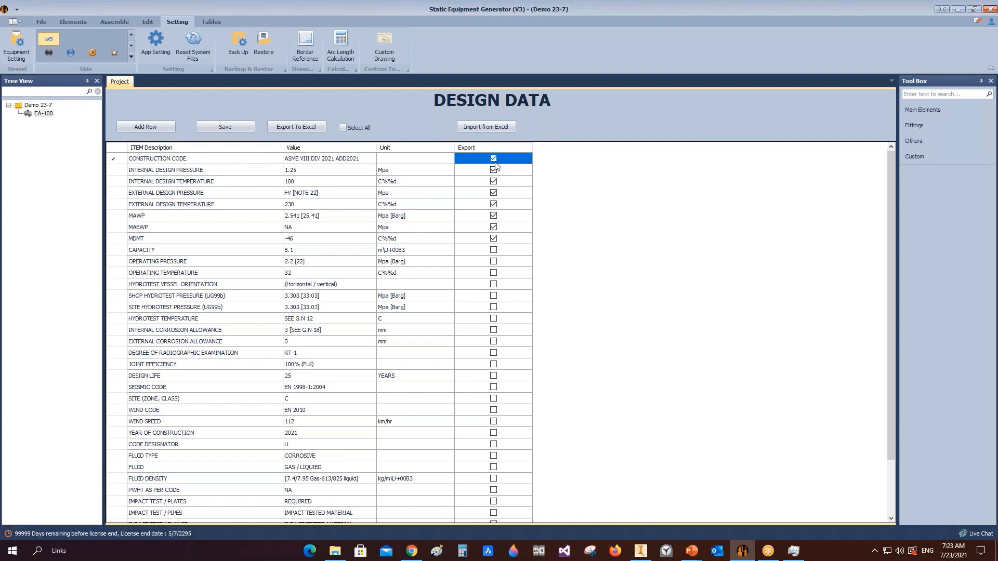
click(346, 127)
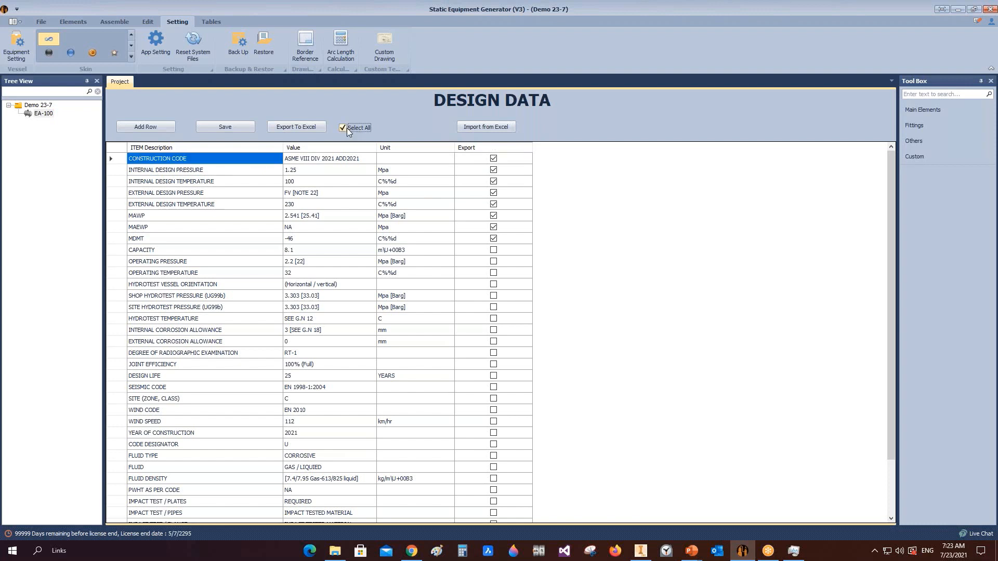
click(347, 128)
click(496, 160)
click(493, 158)
click(494, 170)
click(493, 181)
click(493, 192)
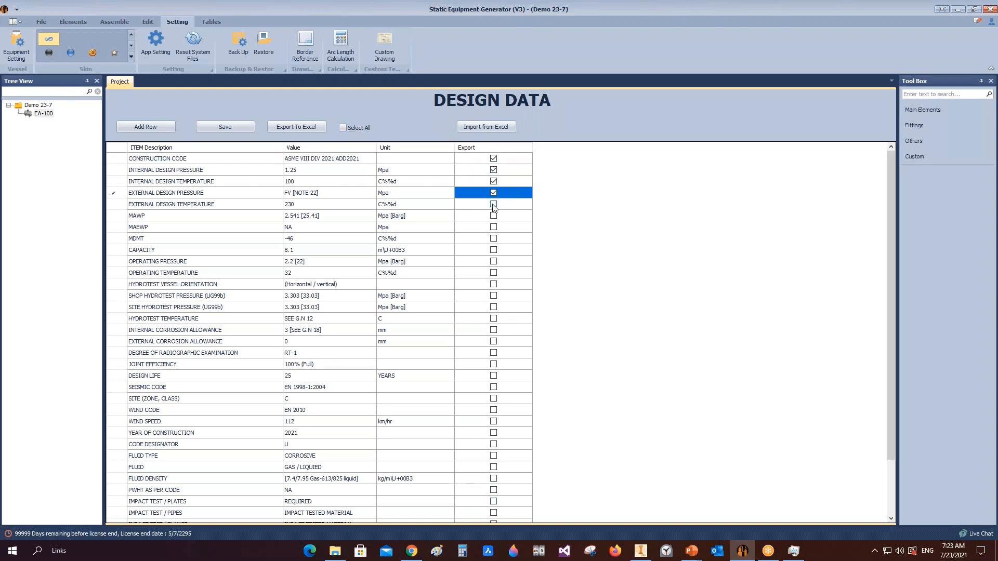
click(494, 205)
Check the construction code value and the form for adding design data, and close the form without adding a row
click(307, 159)
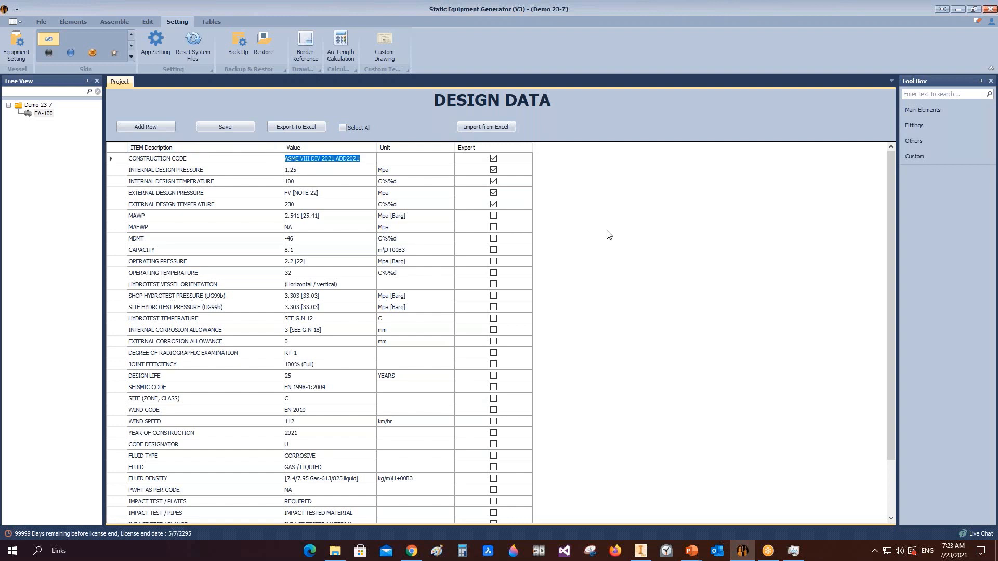
click(145, 127)
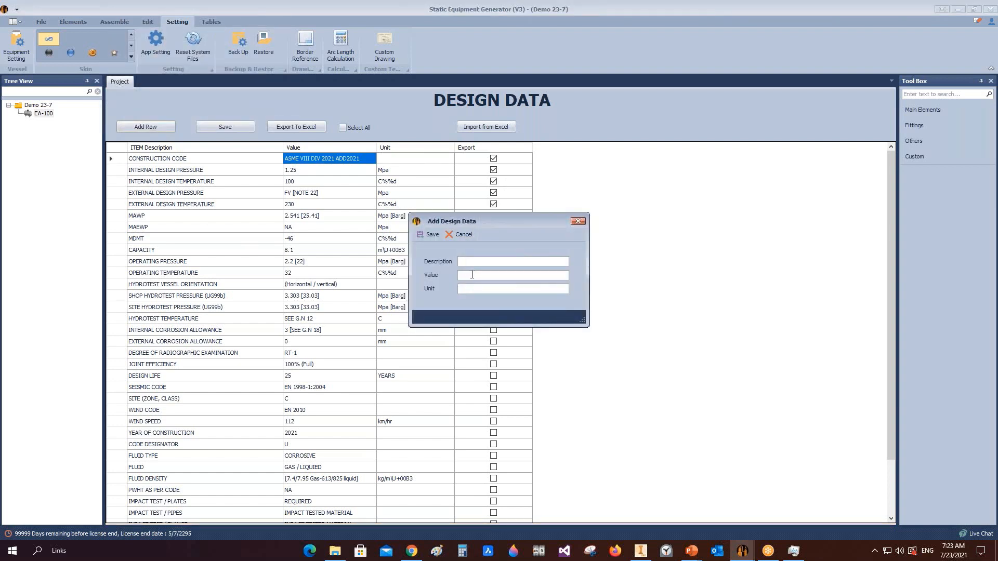
click(578, 221)
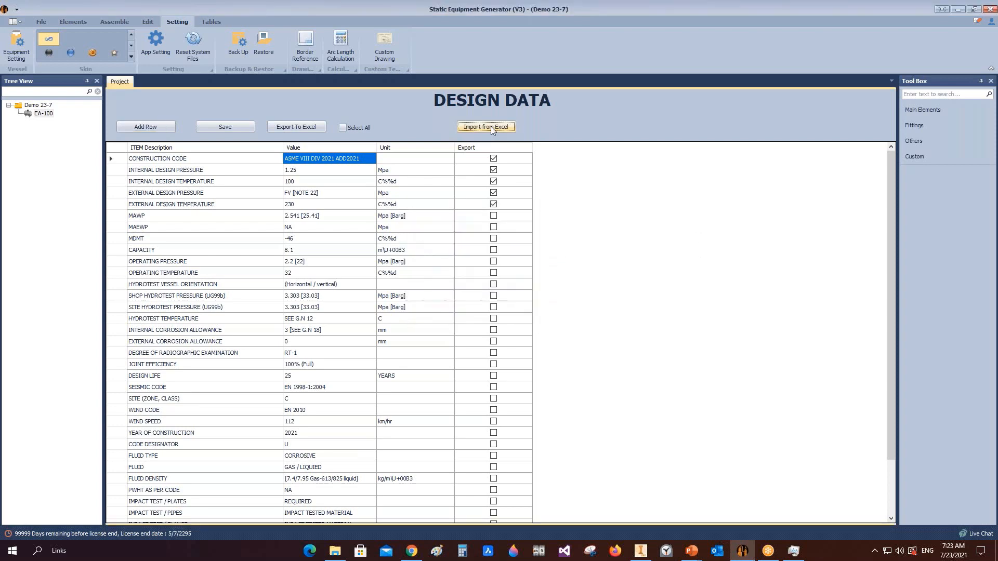
Import Design Data.xlsx again in place of the existing rows, and reload EA-100's saved design data
click(491, 126)
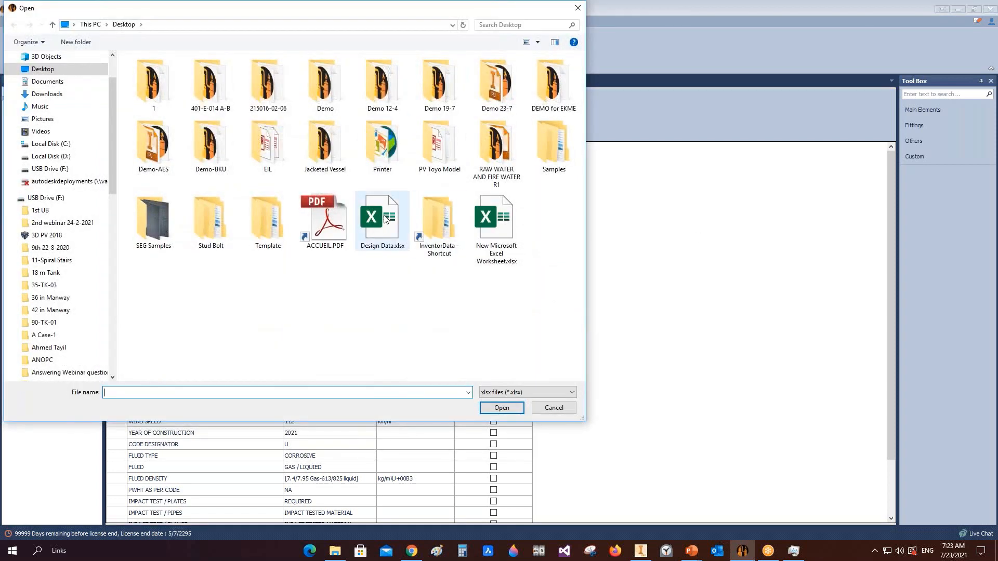
double_click(384, 218)
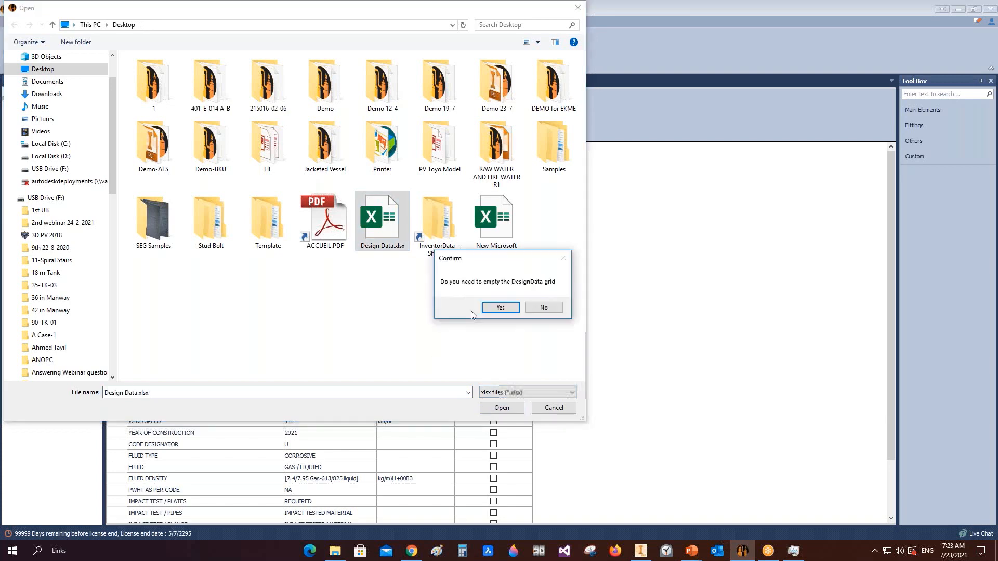
click(498, 306)
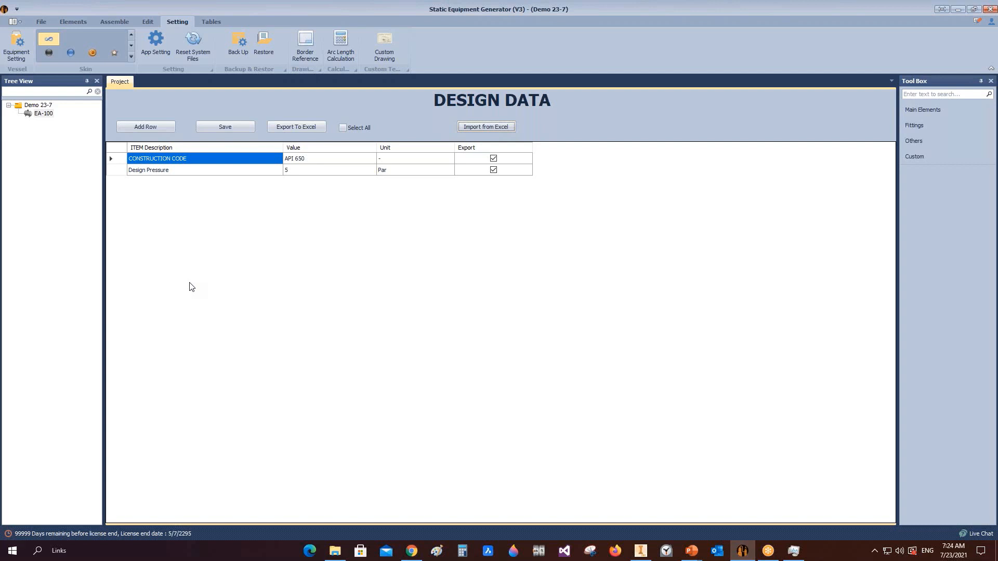
click(29, 115)
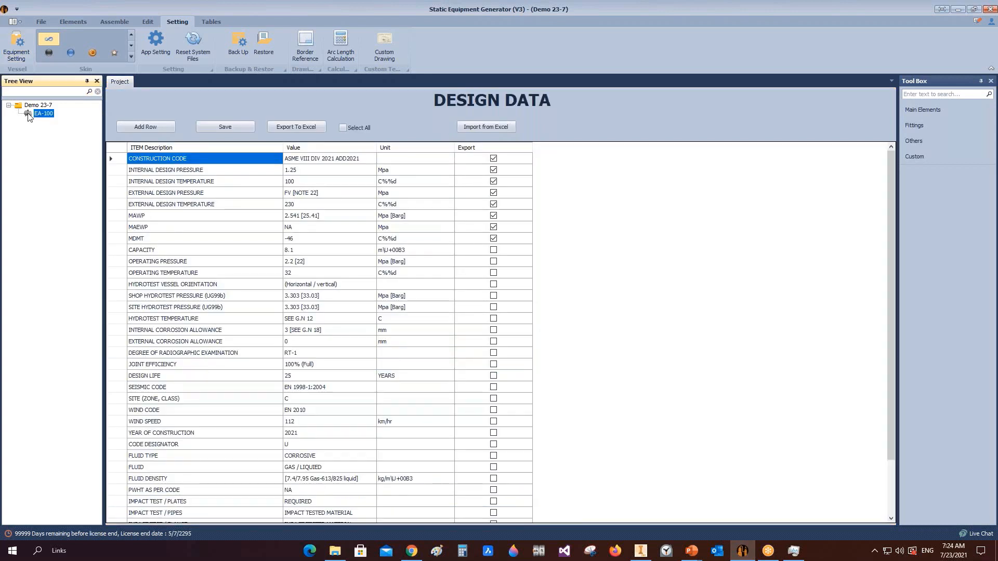
Open EA-100's equipment settings, try the sloped and vertical positions with their directions, and return to Horizontal, Left to Right
click(27, 59)
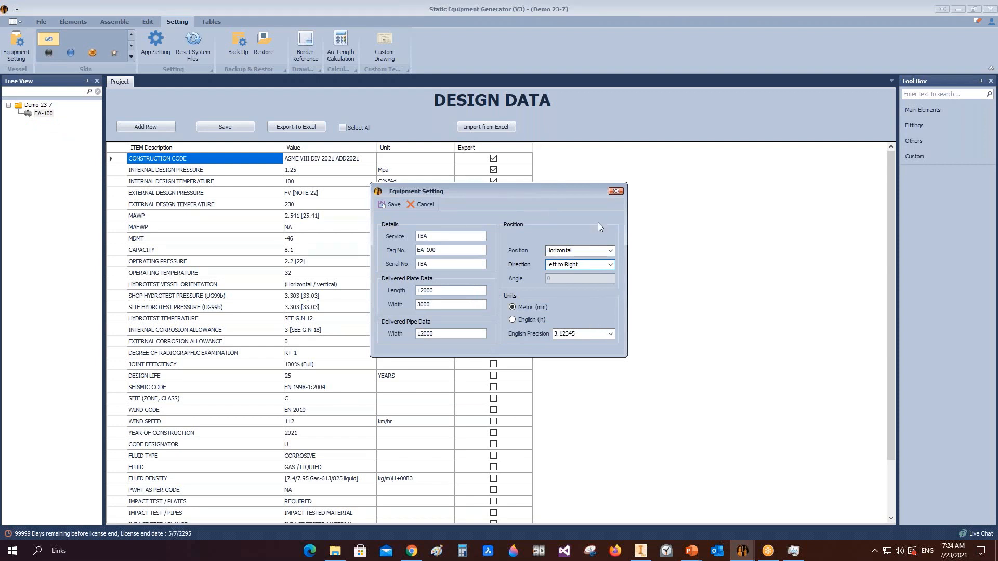
click(569, 251)
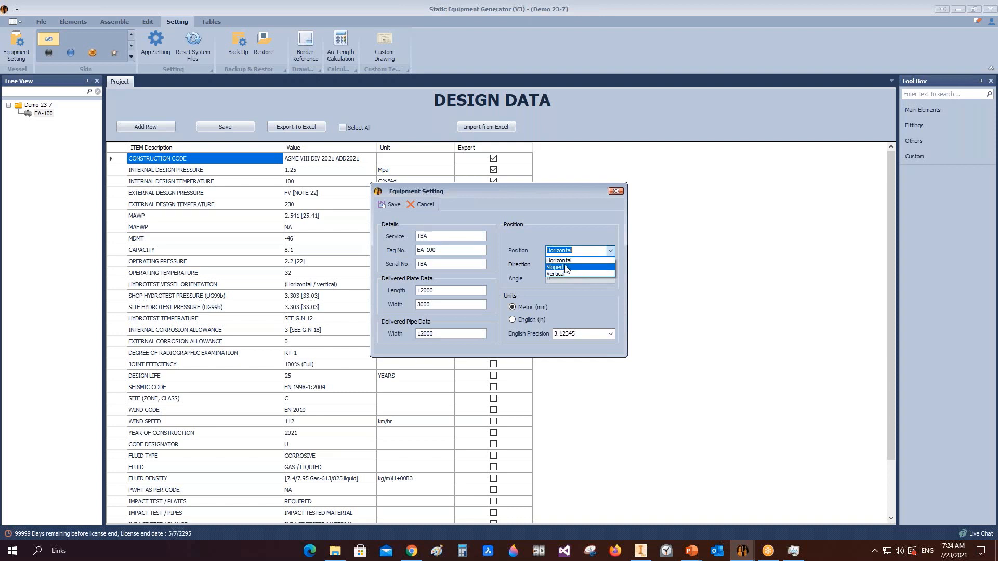
click(577, 267)
key(Tab)
key(Tab)
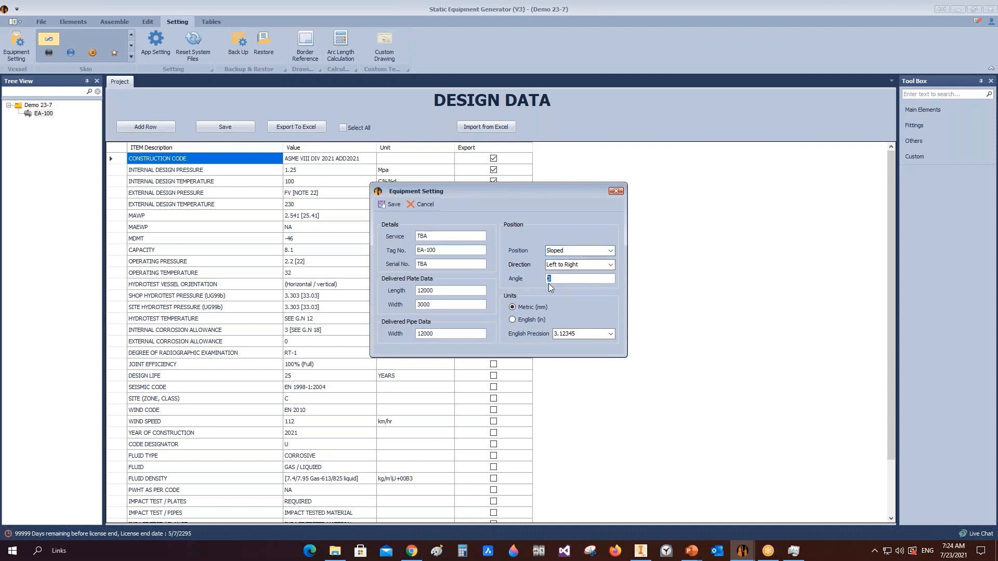
click(610, 250)
click(566, 276)
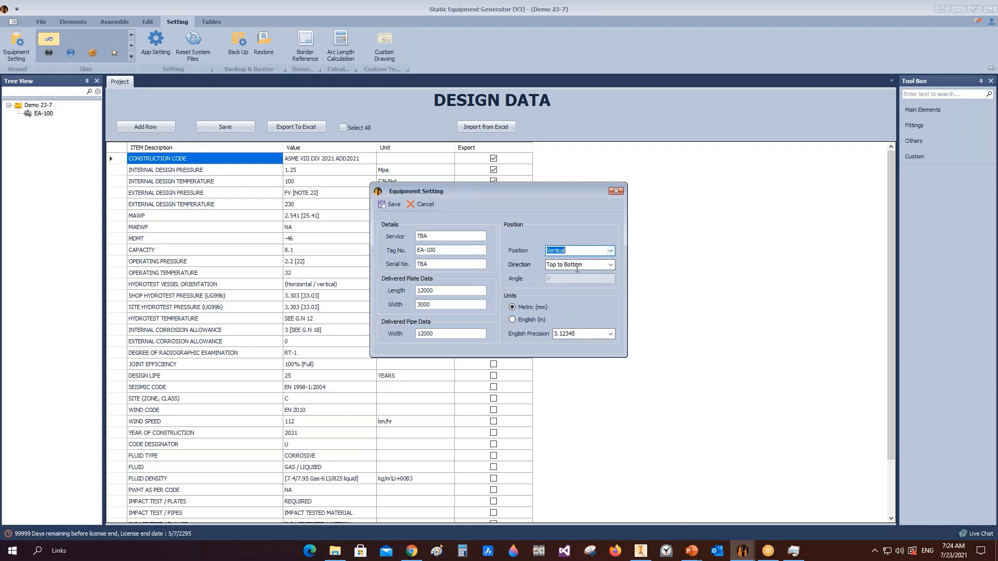
click(610, 265)
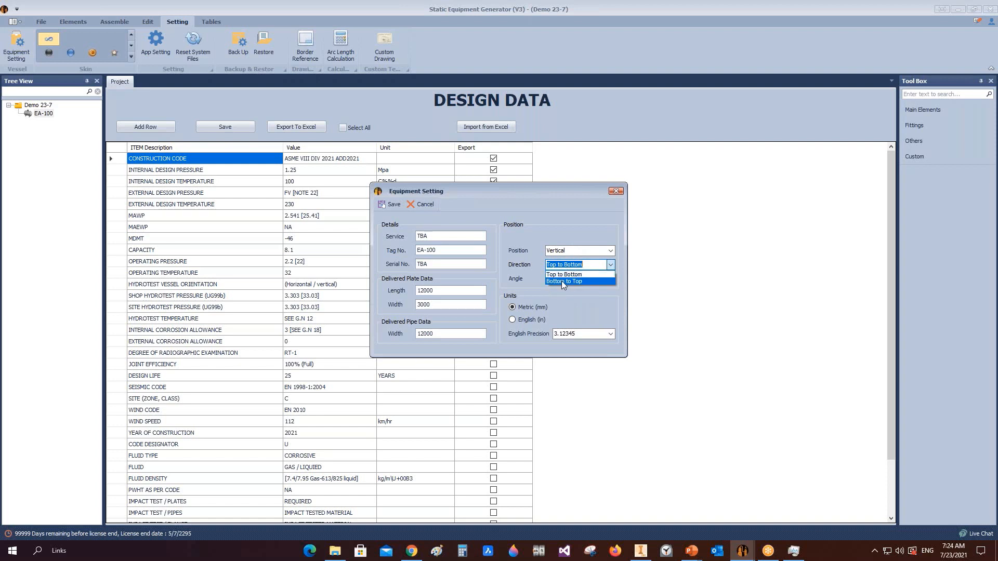
click(611, 251)
click(577, 251)
click(564, 260)
click(614, 265)
click(601, 306)
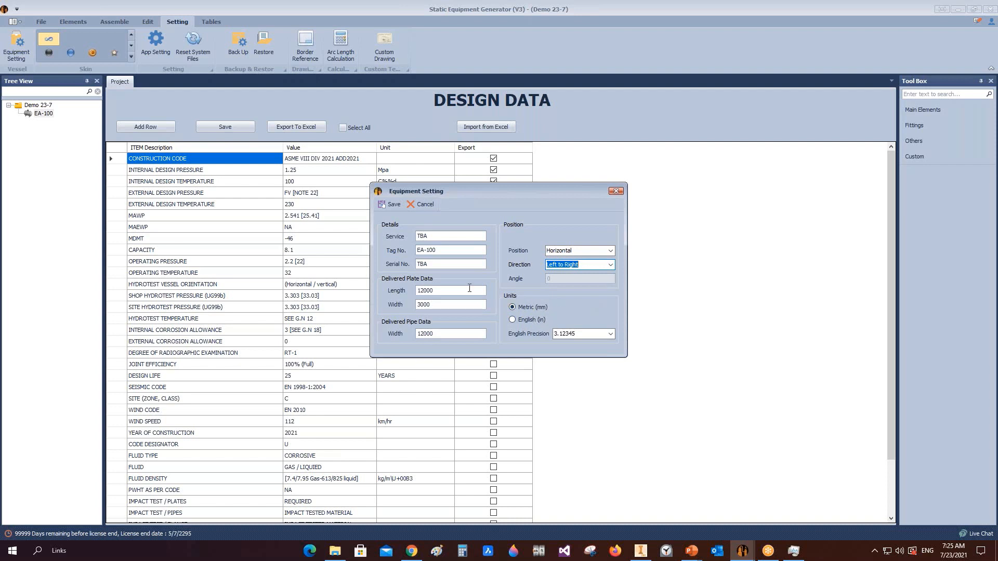
Set EA-100's service to Gas Separator and its serial number to 200-150 in the equipment details
click(439, 236)
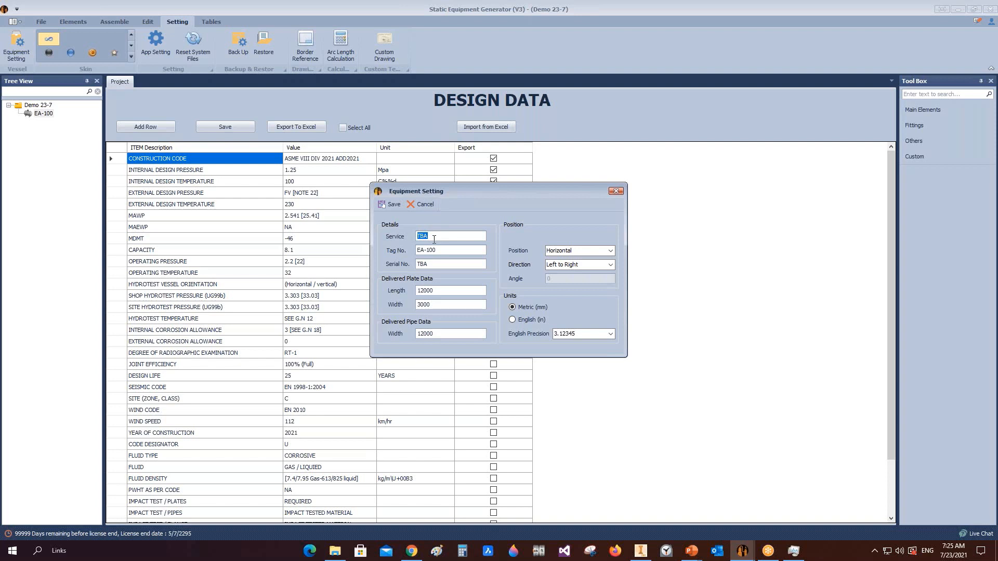
text(Gas Separator)
click(432, 252)
double_click(425, 264)
text(200-150)
Set the delivered plate length to 9000 mm and width to 2400 mm, and save EA-100's equipment settings
double_click(451, 289)
text(9020)
key(BackSpace)
key(BackSpace)
text(000)
double_click(424, 305)
text(2400)
click(444, 336)
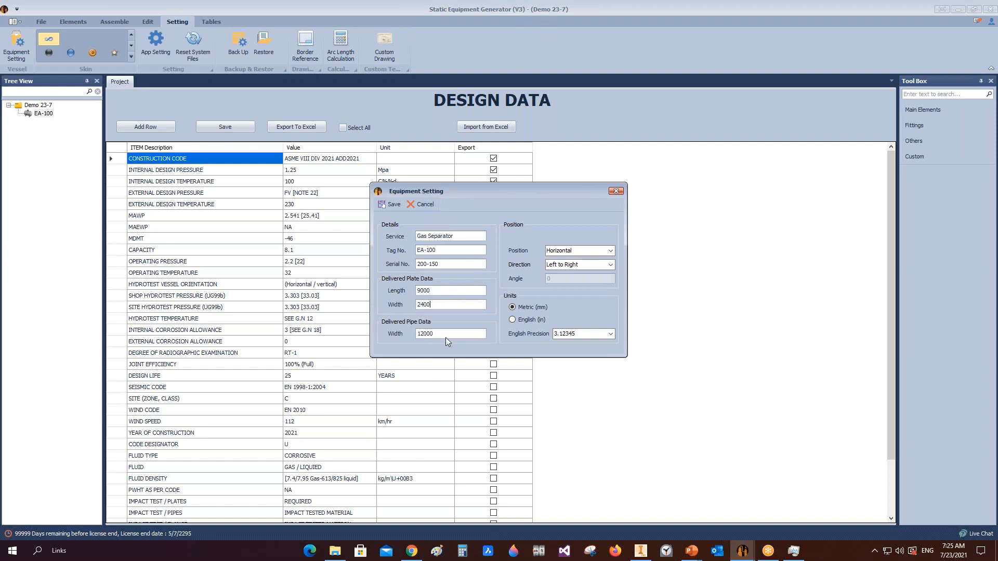
click(392, 205)
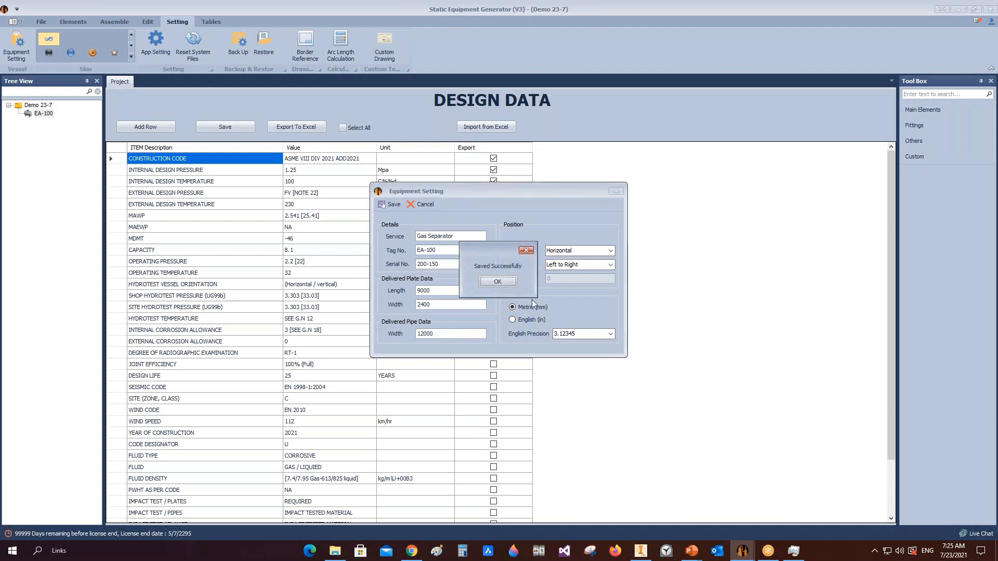
click(497, 282)
Examine the elements offered for EA-100 in the tool box's Main Elements, Fittings, Others and Custom groups
click(29, 114)
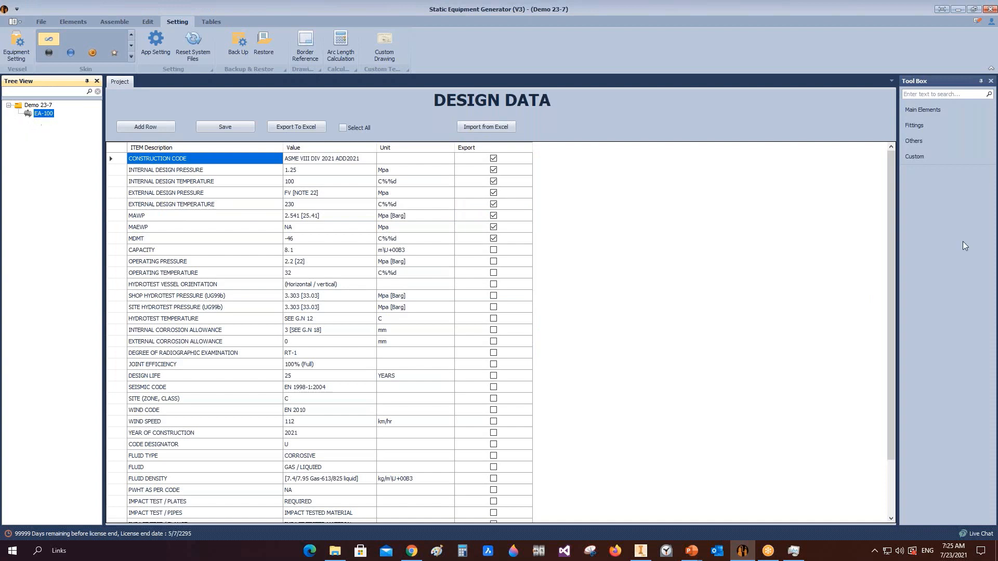
click(935, 110)
click(928, 126)
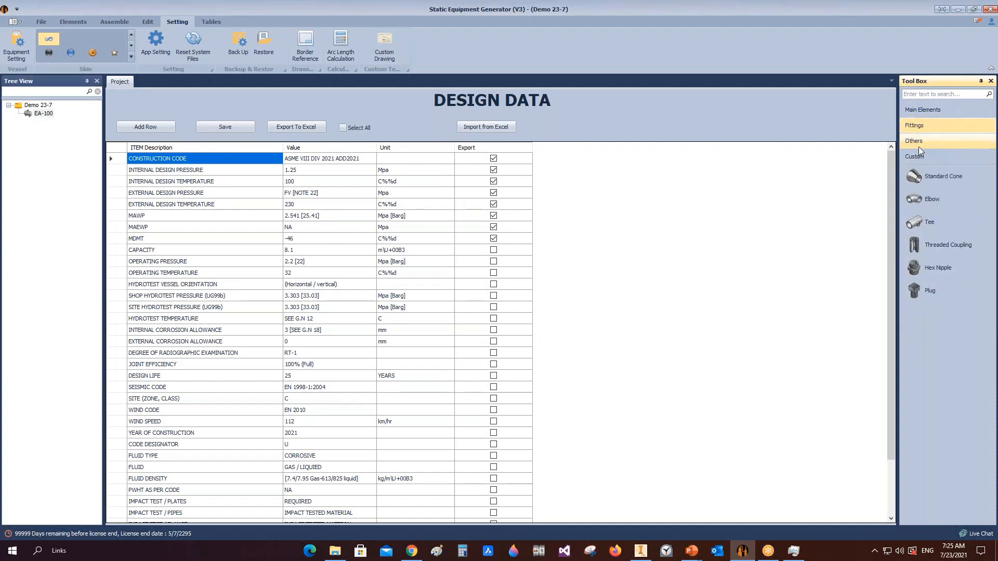
click(918, 145)
click(922, 157)
click(922, 145)
click(924, 129)
click(925, 111)
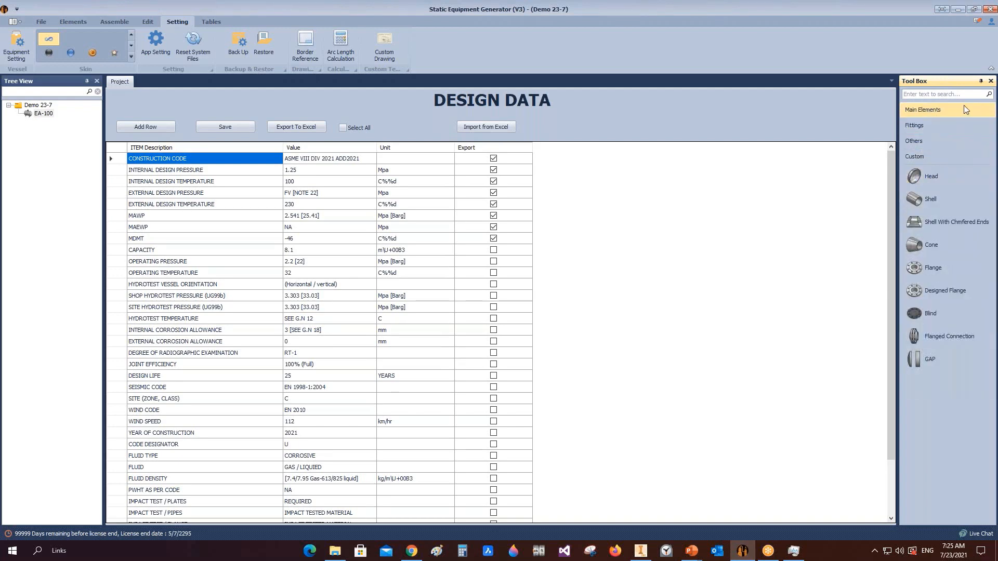
Collapse the tool box and add a head named Left Head to EA-100
click(981, 80)
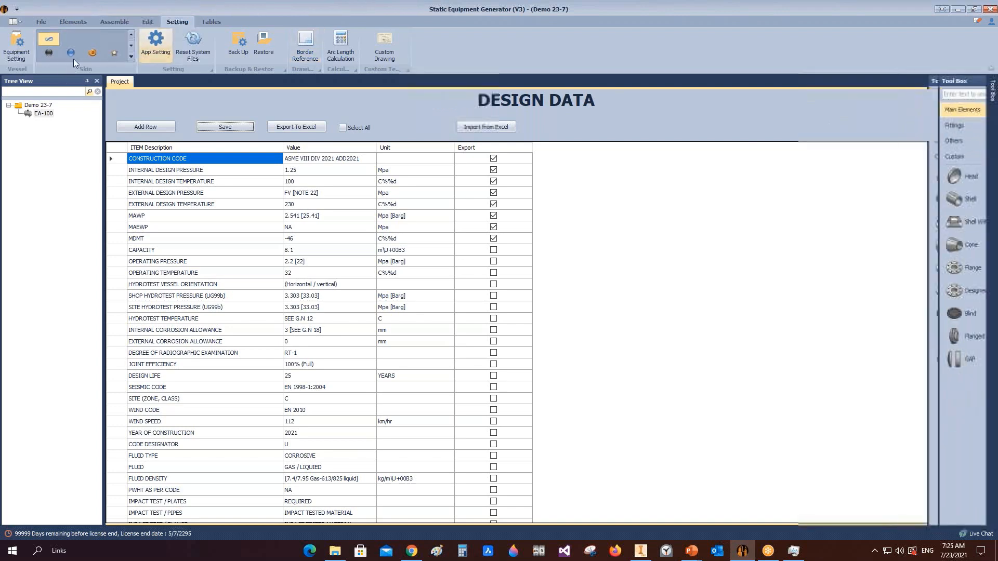
click(78, 21)
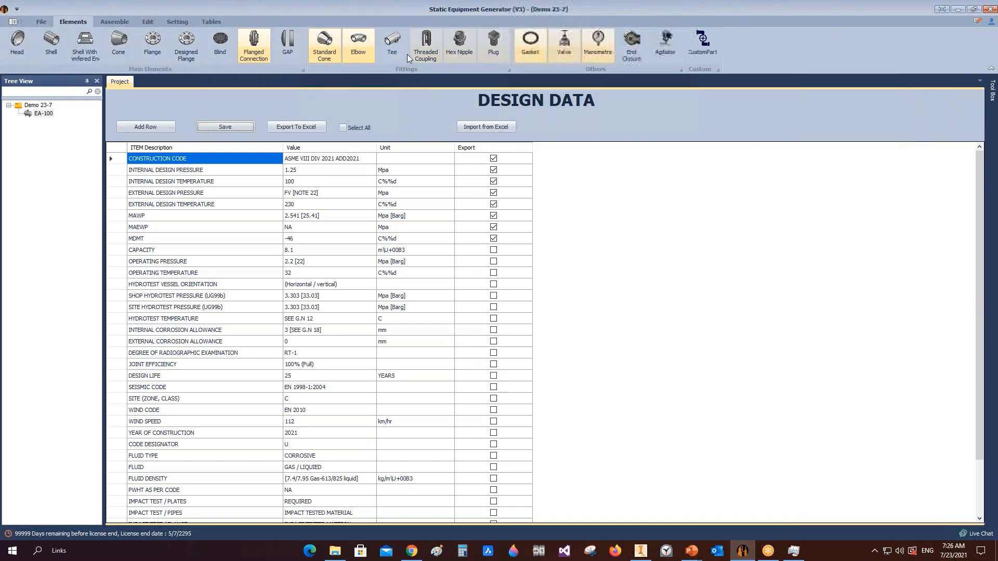
click(33, 115)
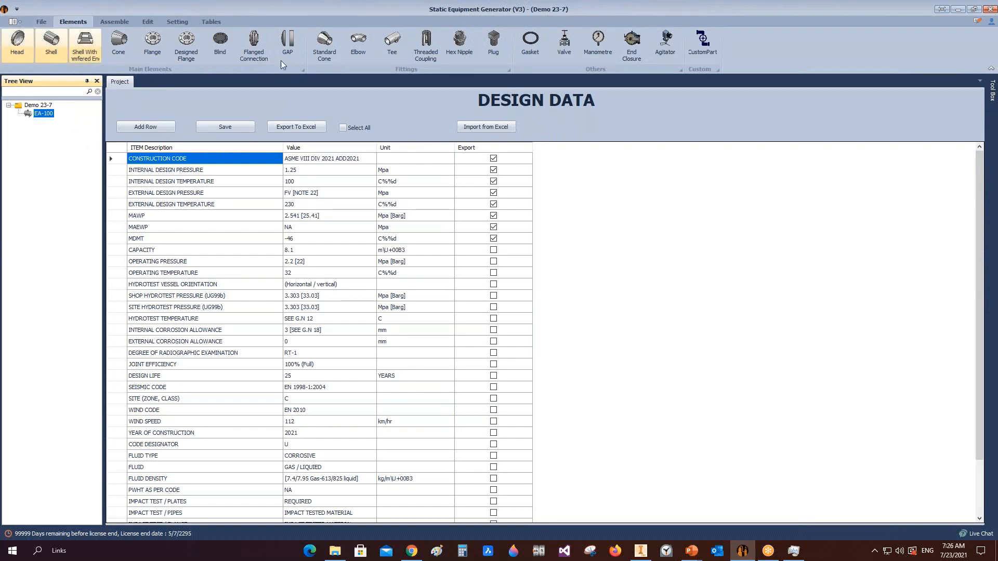
mouse_move(749, 559)
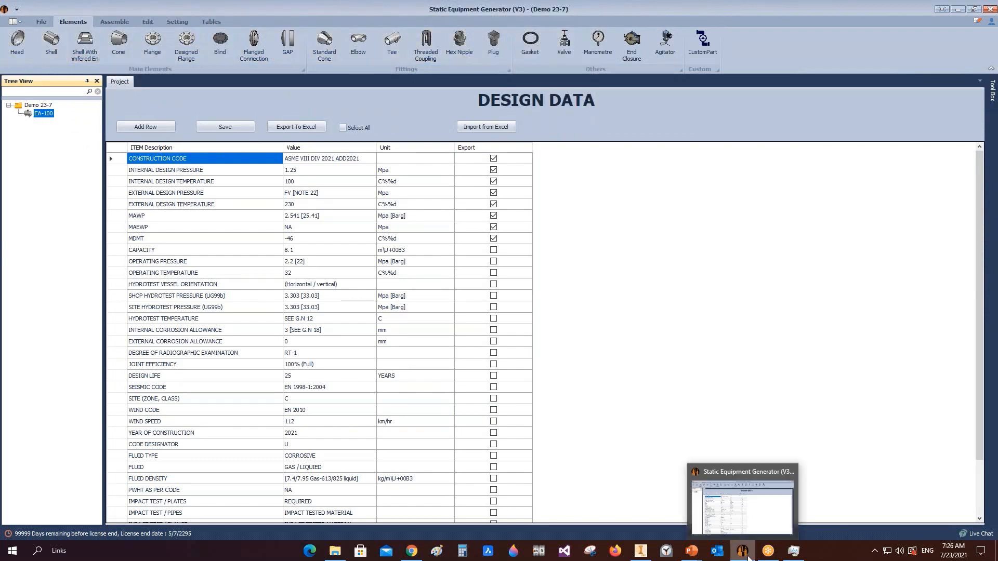
mouse_move(691, 551)
click(741, 512)
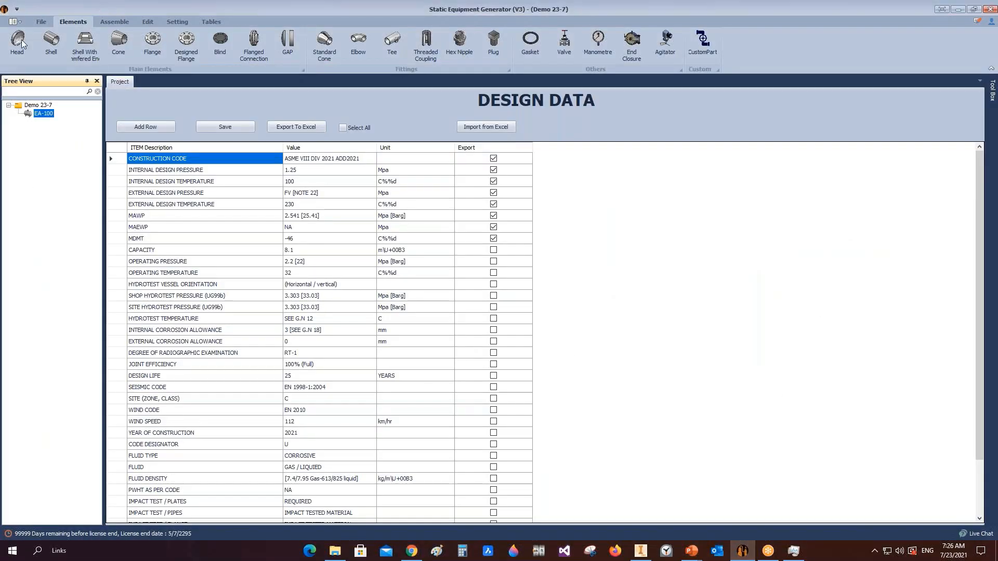
click(20, 41)
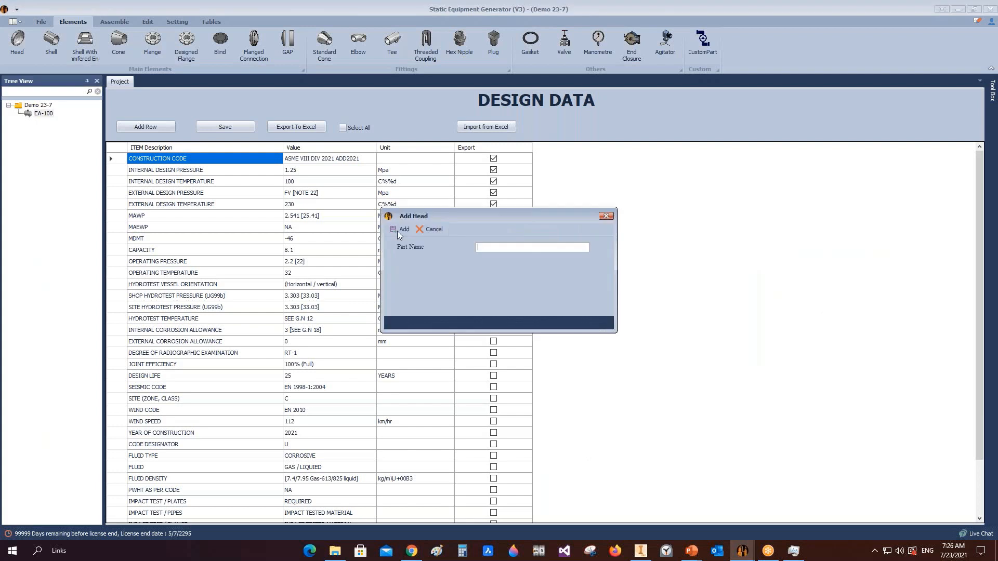
text(Le)
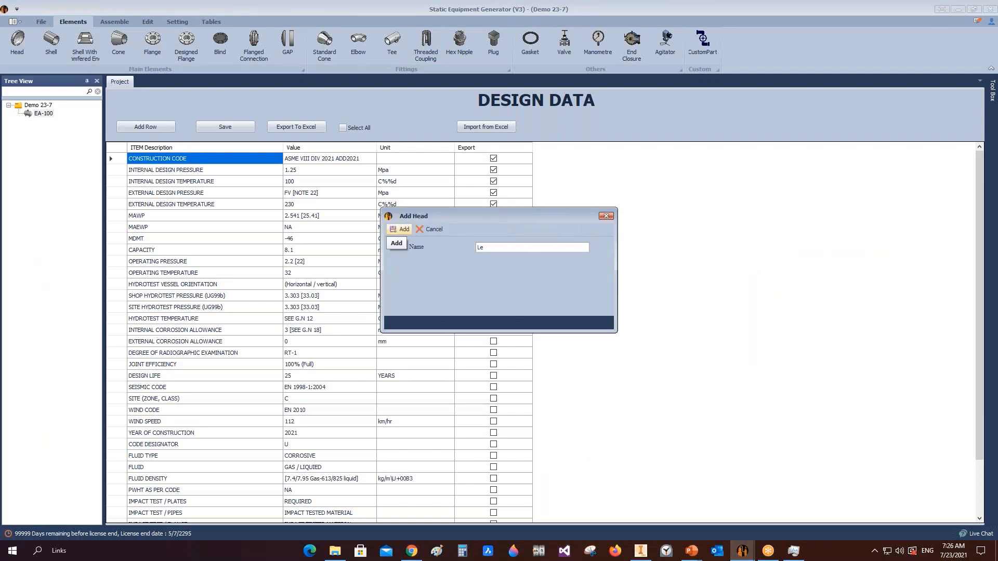
text(gft Head)
click(400, 230)
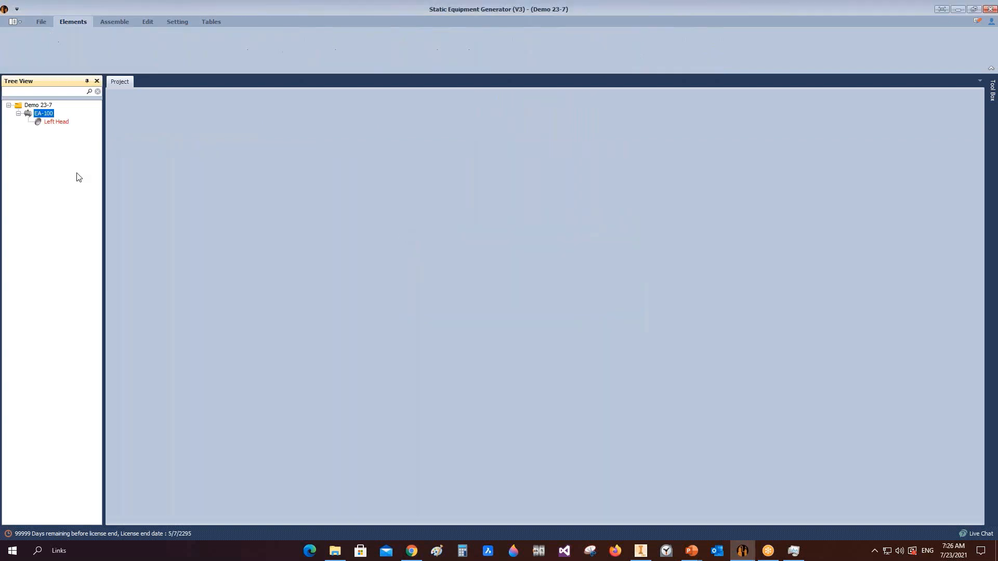
Open the Left Head's parameters, compare them with the project information and EA-100's design data, and return to the Left Head
click(50, 123)
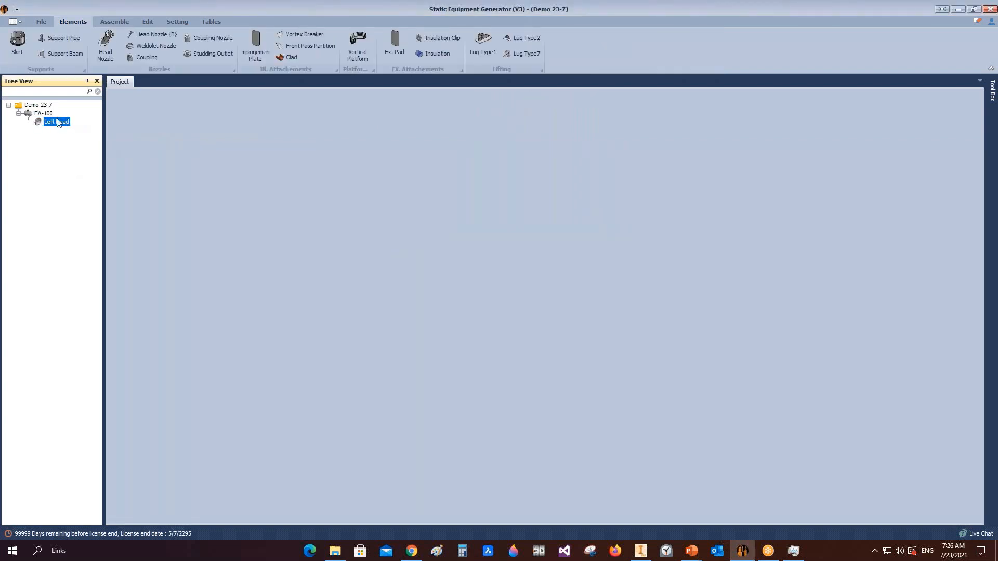
double_click(45, 123)
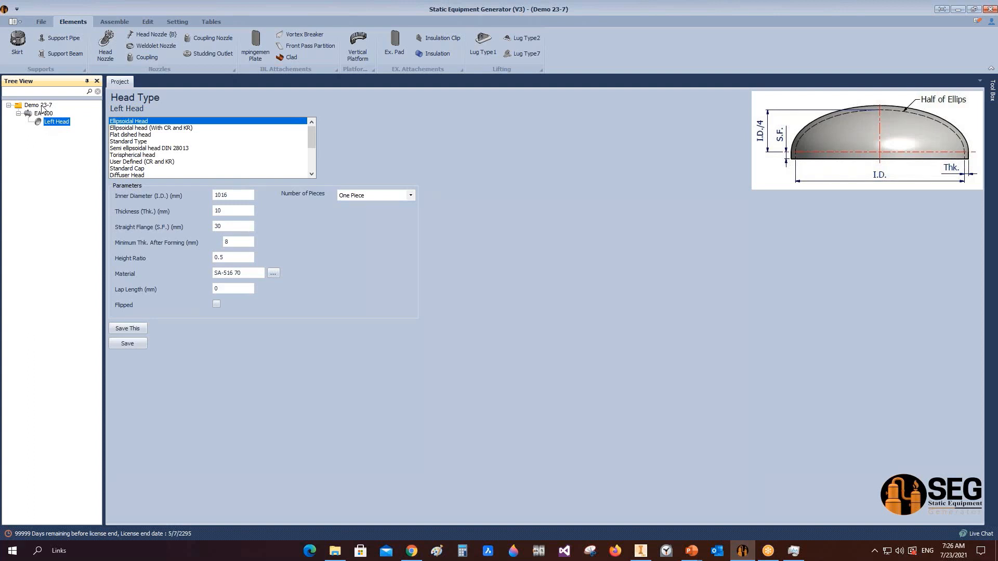
click(43, 108)
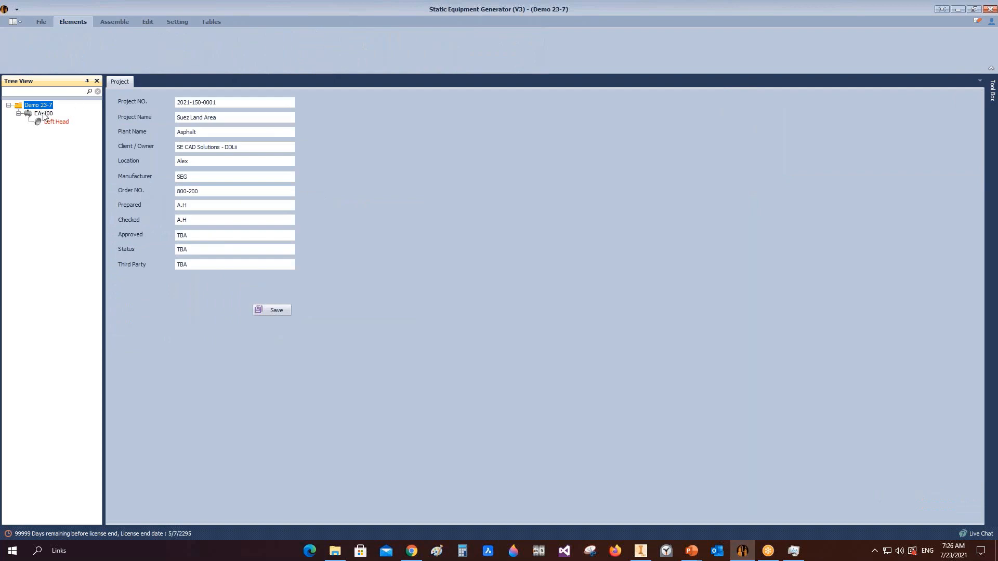
click(44, 114)
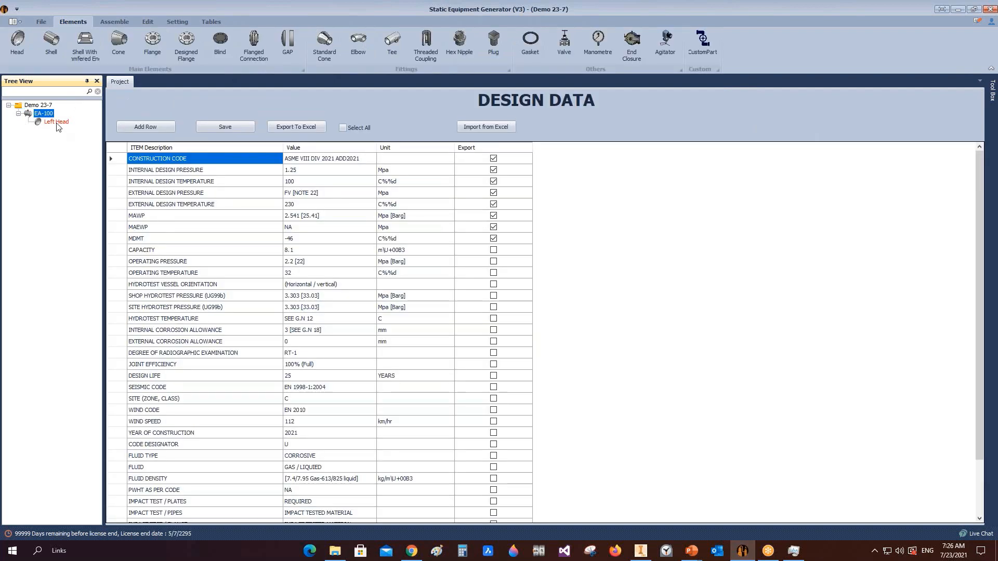
click(57, 122)
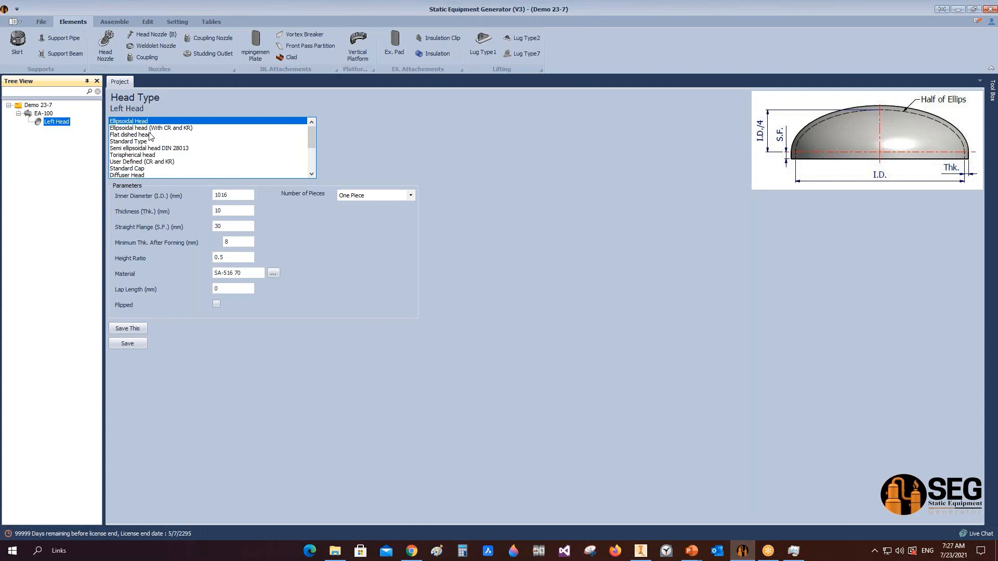
Compare the parameters of the ellipsoidal with CR and KR, flat dished, semi-ellipsoidal DIN 28013 and user-defined head types for the Left Head
mouse_move(312, 143)
mouse_down()
mouse_move(314, 161)
mouse_move(317, 126)
mouse_up()
click(164, 129)
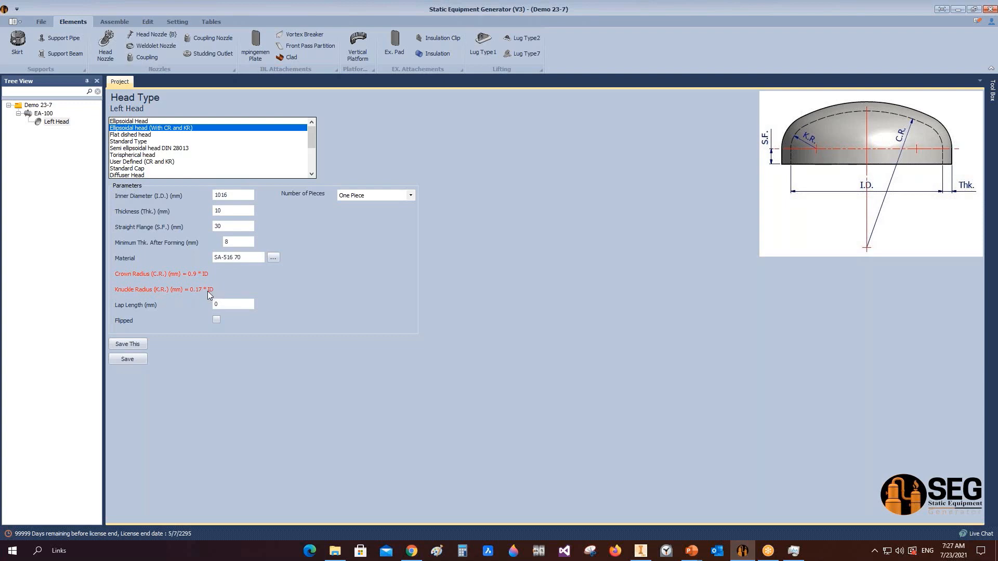
click(135, 135)
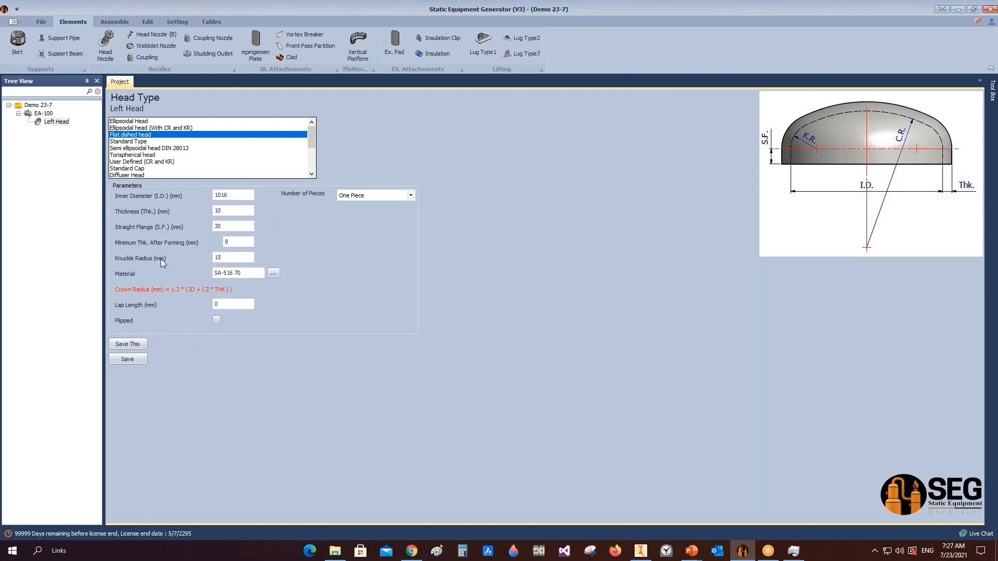
double_click(224, 258)
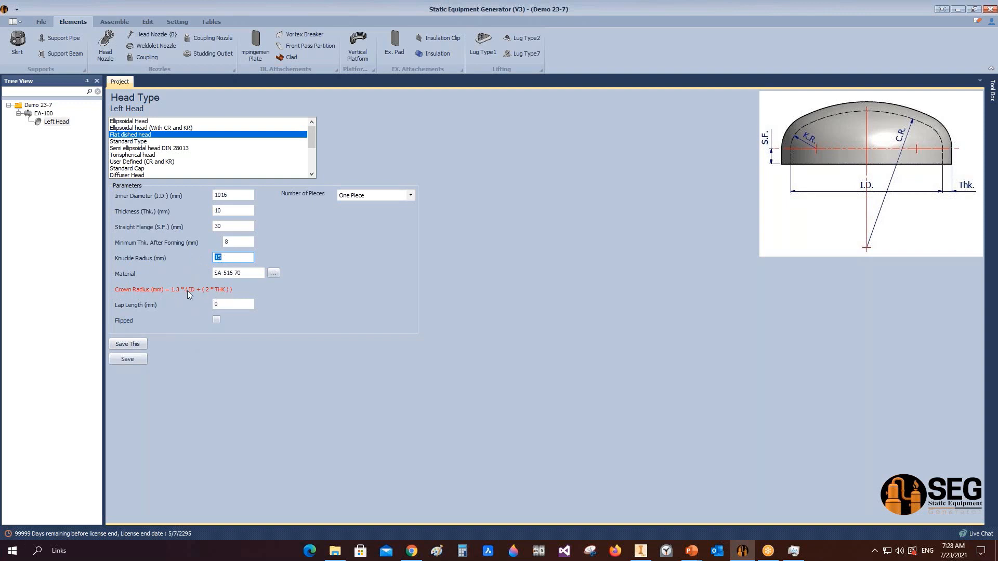
click(140, 142)
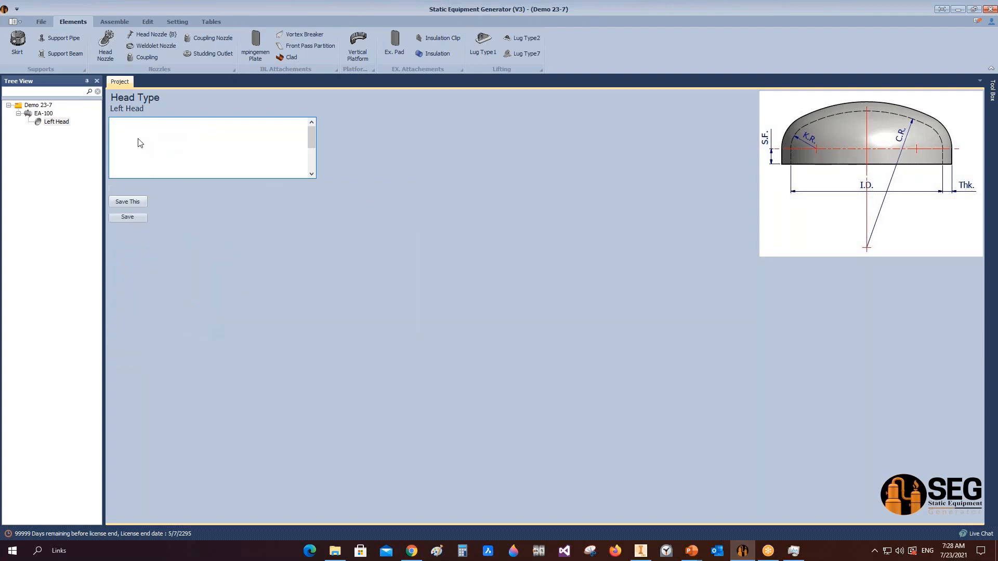
click(153, 149)
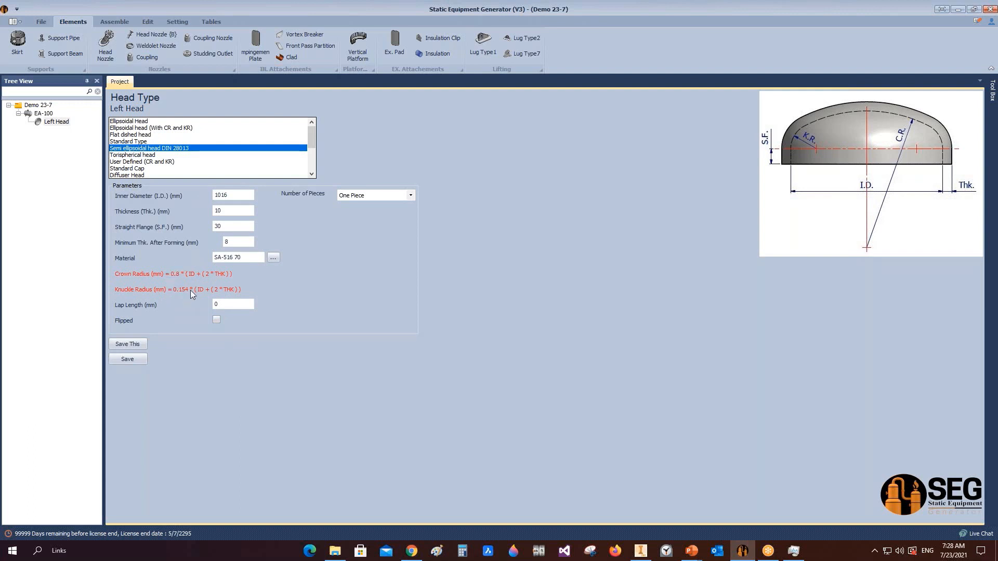
click(146, 162)
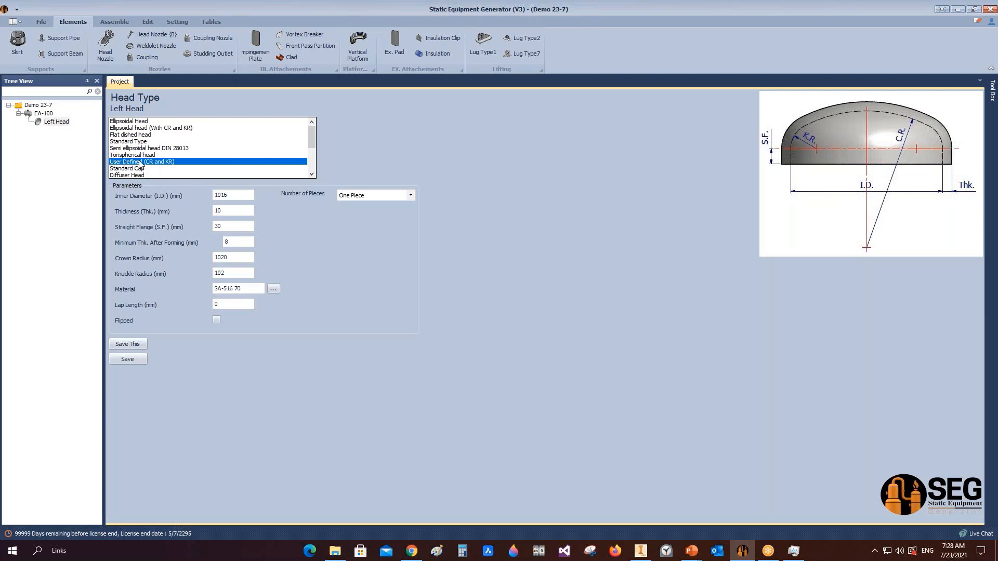
double_click(245, 255)
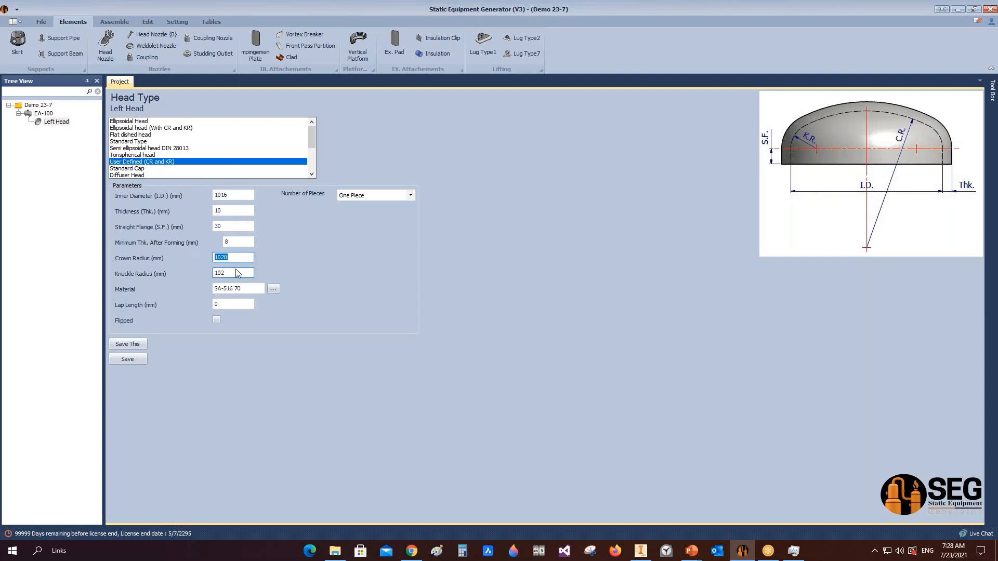
double_click(234, 271)
Compare the parameters of the standard cap, diffuser, convex, flat, hemispherical and hemispherical with negative SF types for the Left Head
click(146, 168)
scroll(150, 166, down, 2)
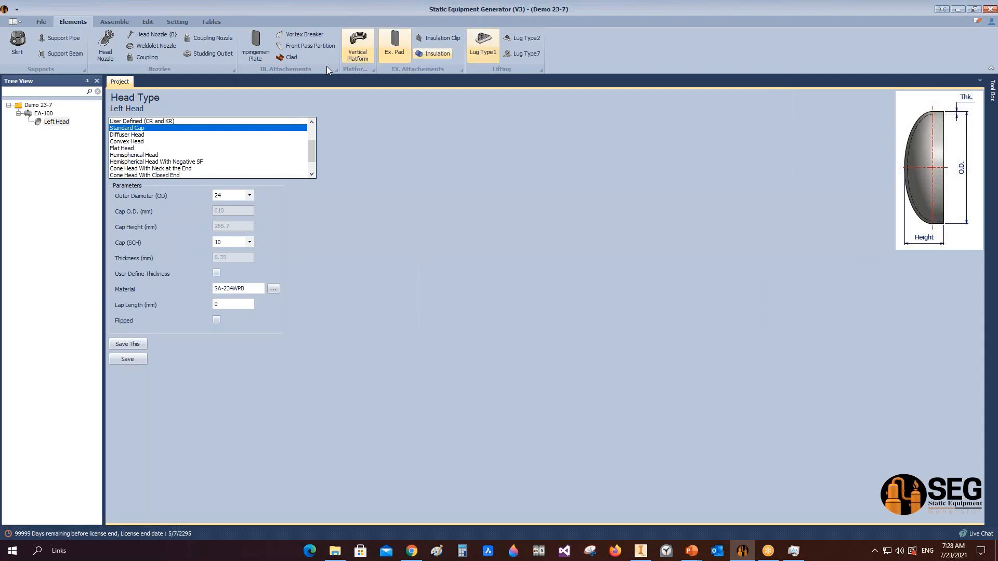
click(134, 136)
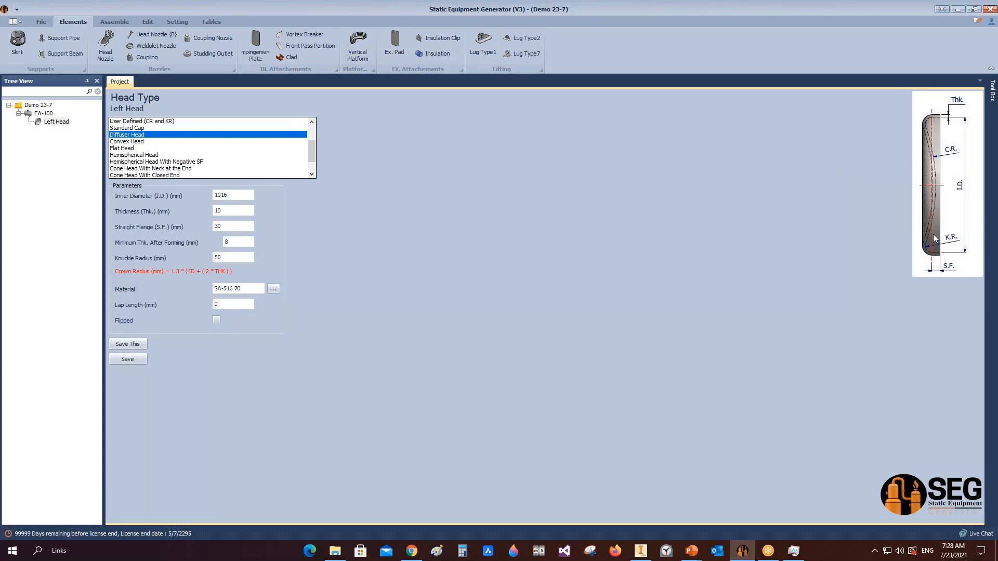
click(141, 142)
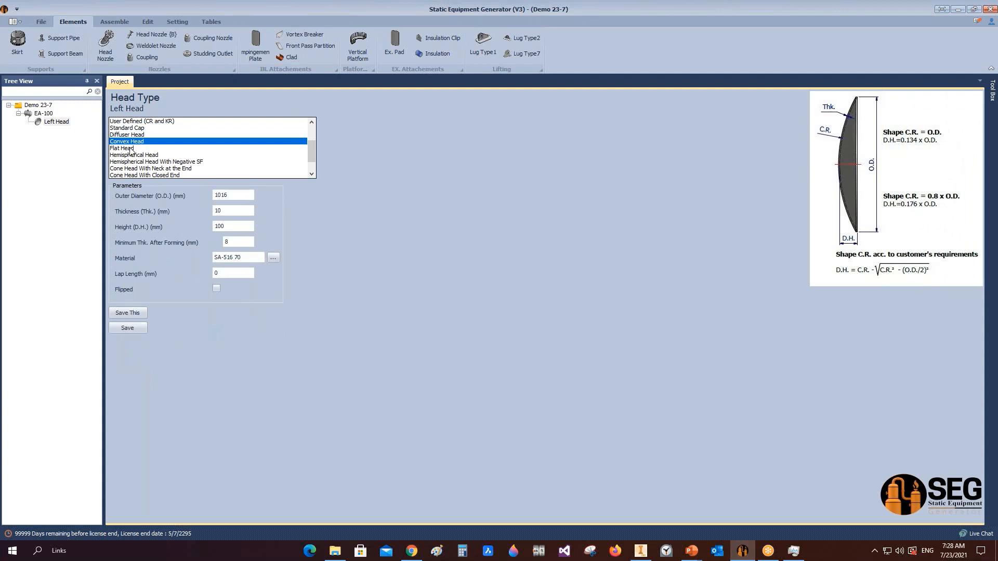
click(130, 148)
click(130, 155)
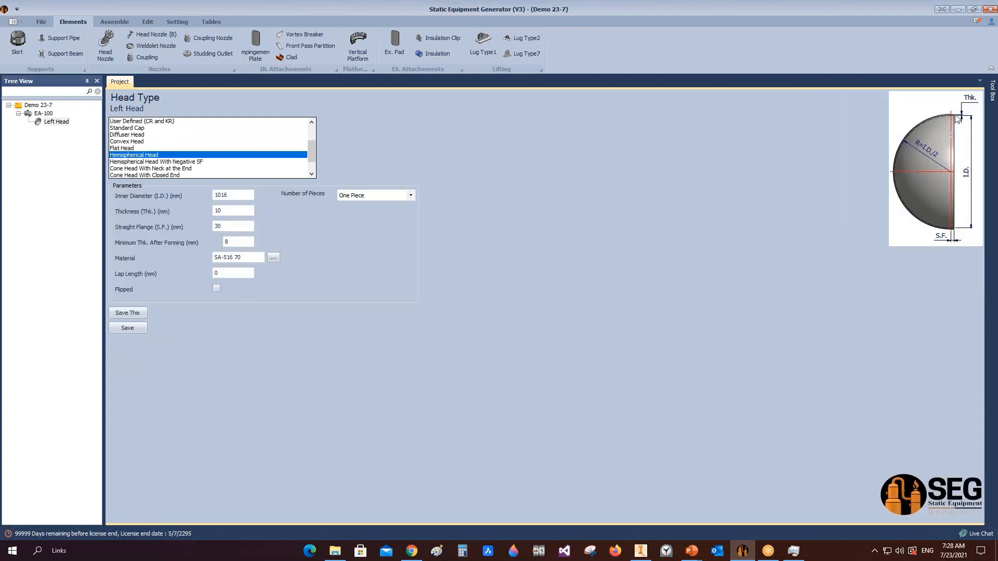
click(173, 162)
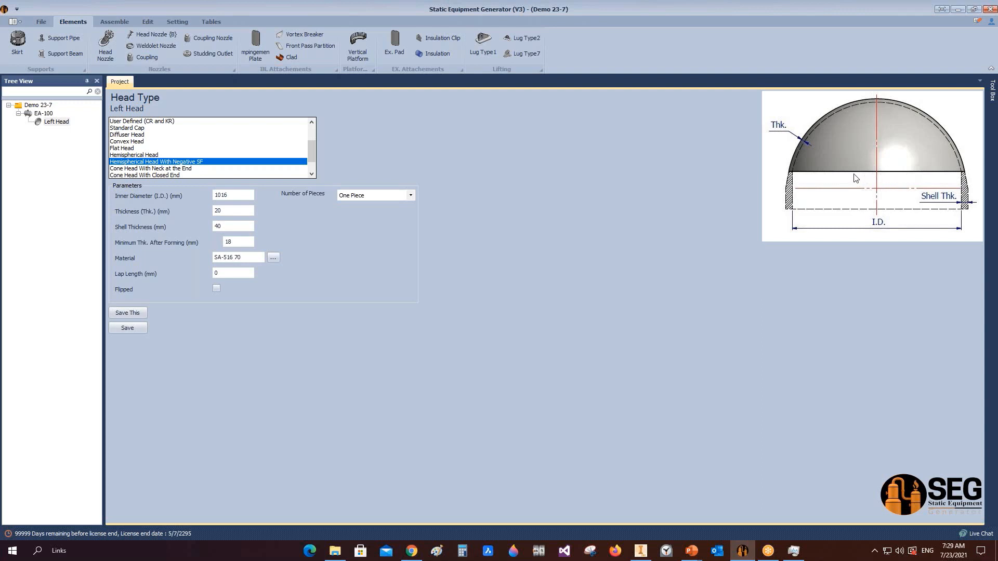
Compare the parameters of the three cone head types, the circular flat end and the holed circular flat end for the Left Head
click(162, 170)
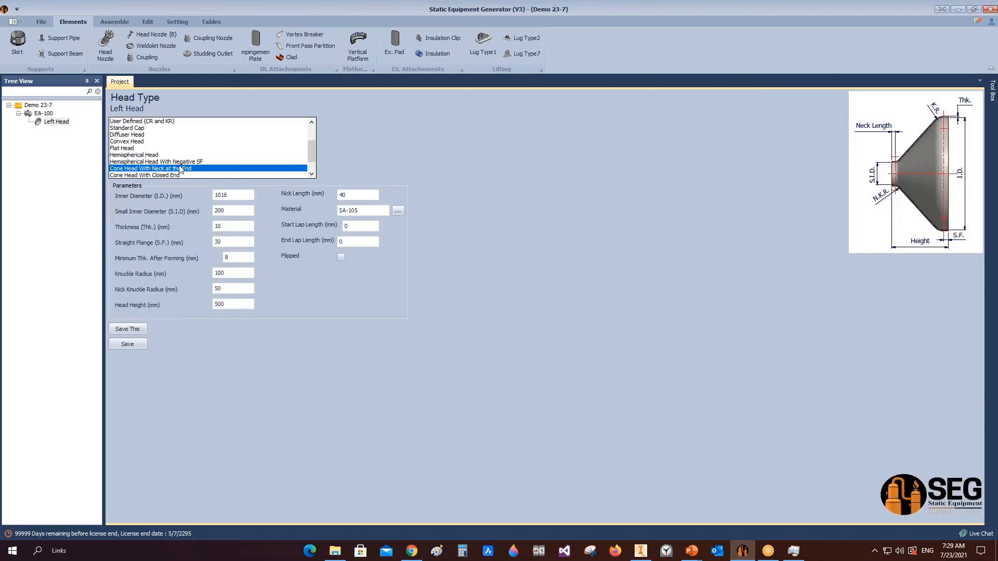
scroll(180, 167, down, 2)
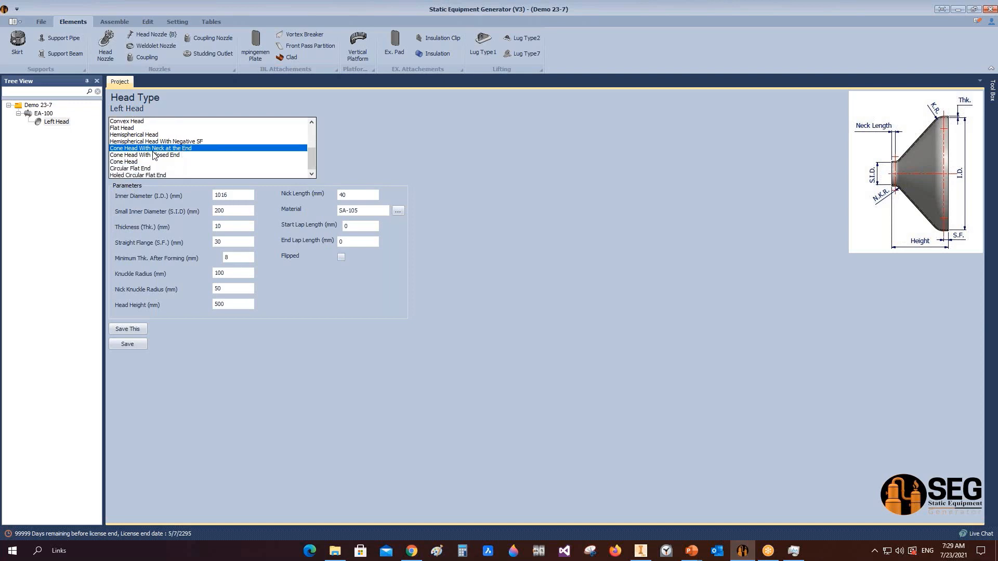
click(154, 154)
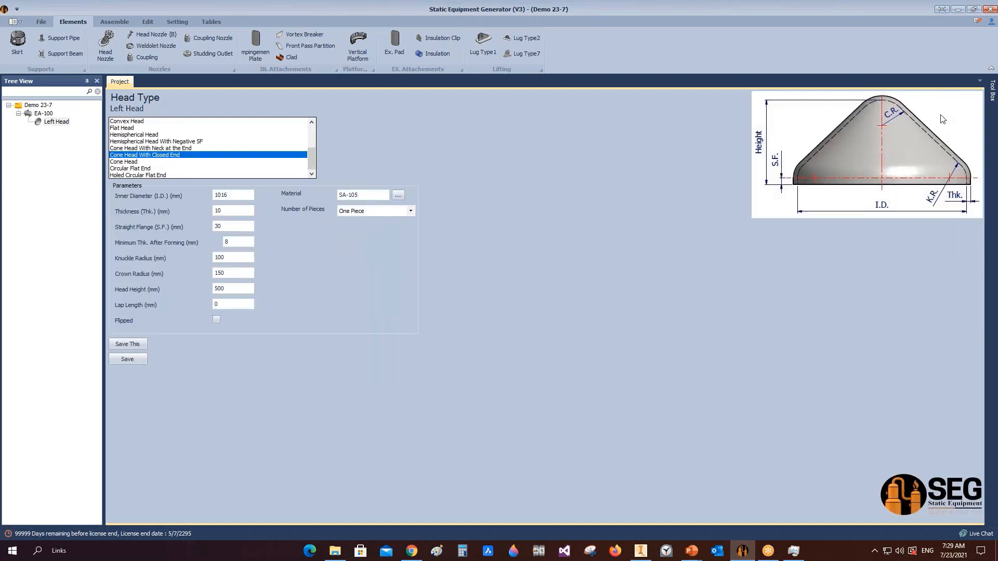
click(134, 163)
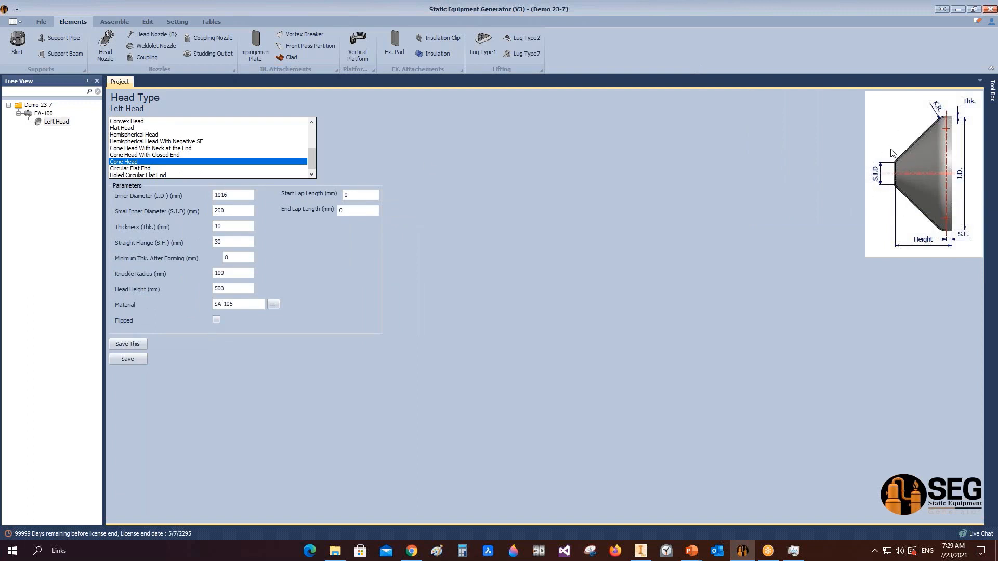
click(140, 169)
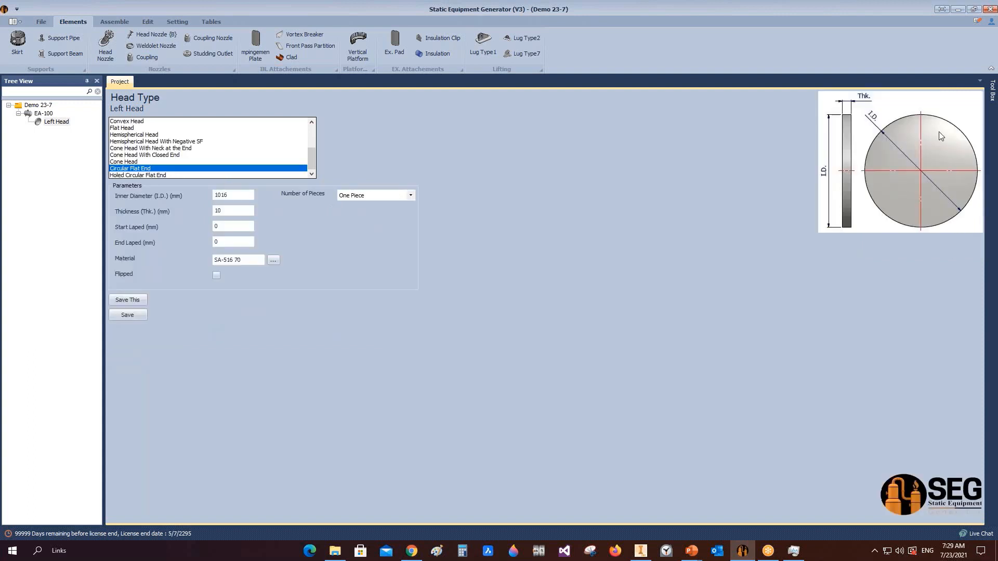
click(154, 175)
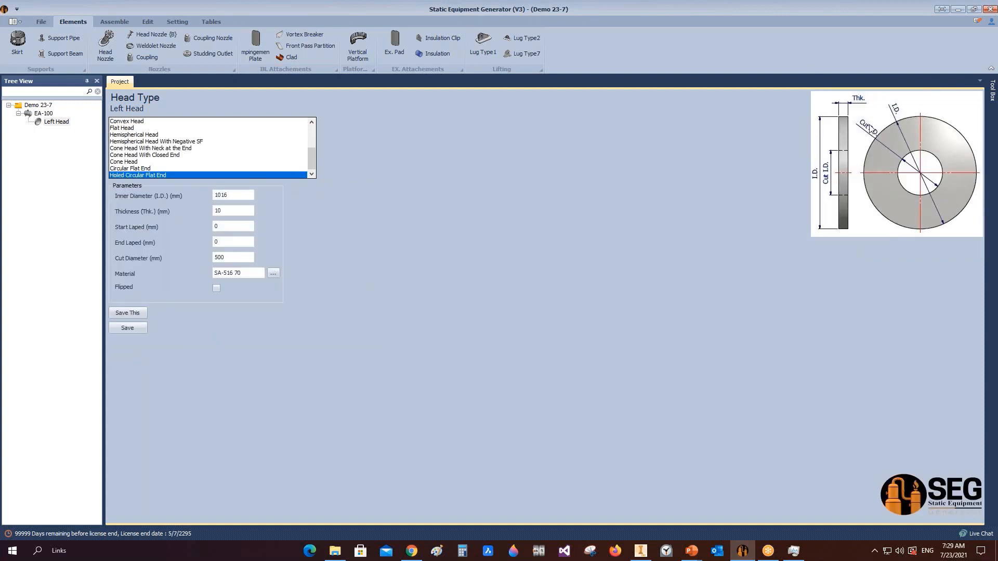
scroll(161, 165, up, 4)
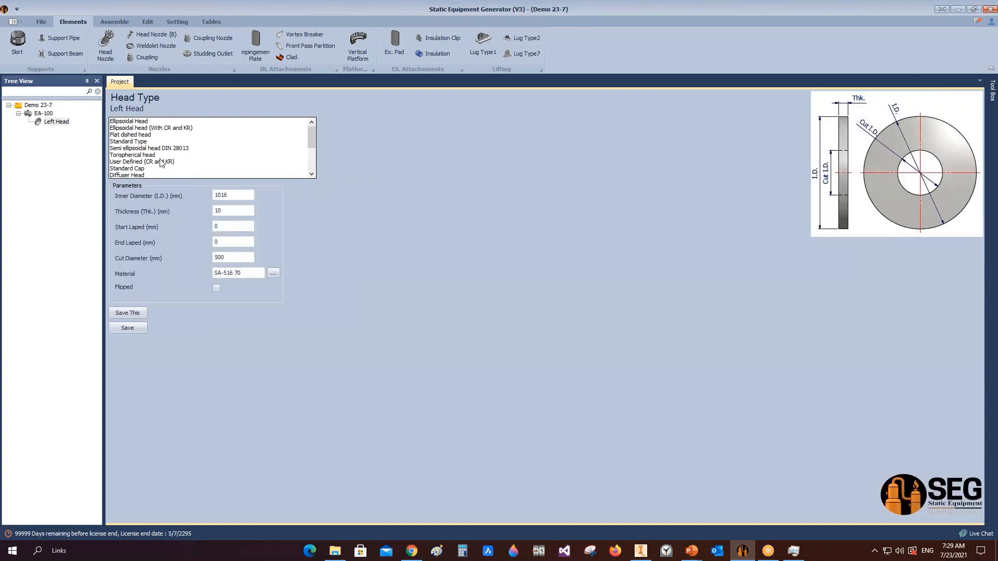
Make the Left Head an ellipsoidal head with a 1500 mm inner diameter and a 50 mm straight flange, and save it
click(138, 123)
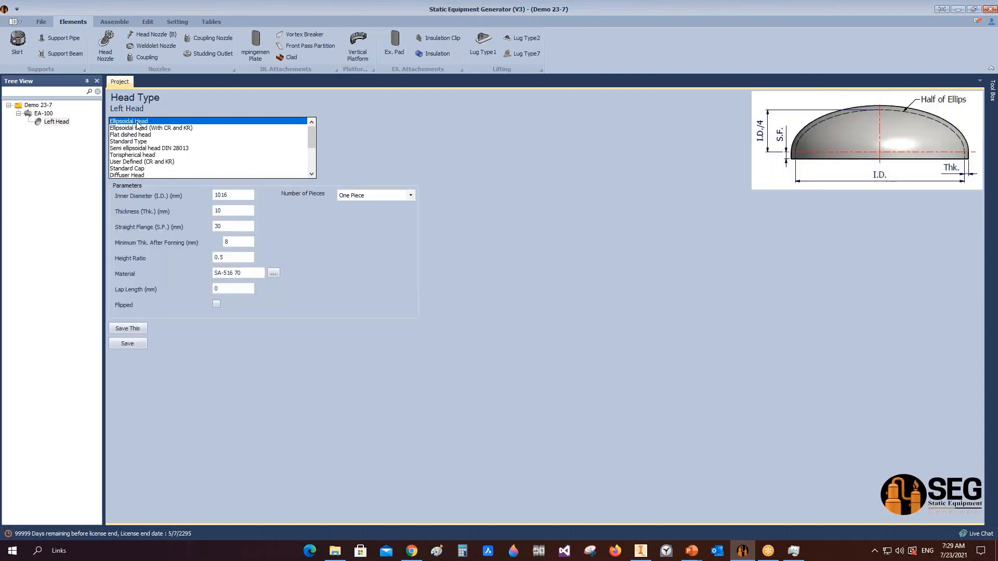
click(241, 196)
drag(241, 196, 204, 210)
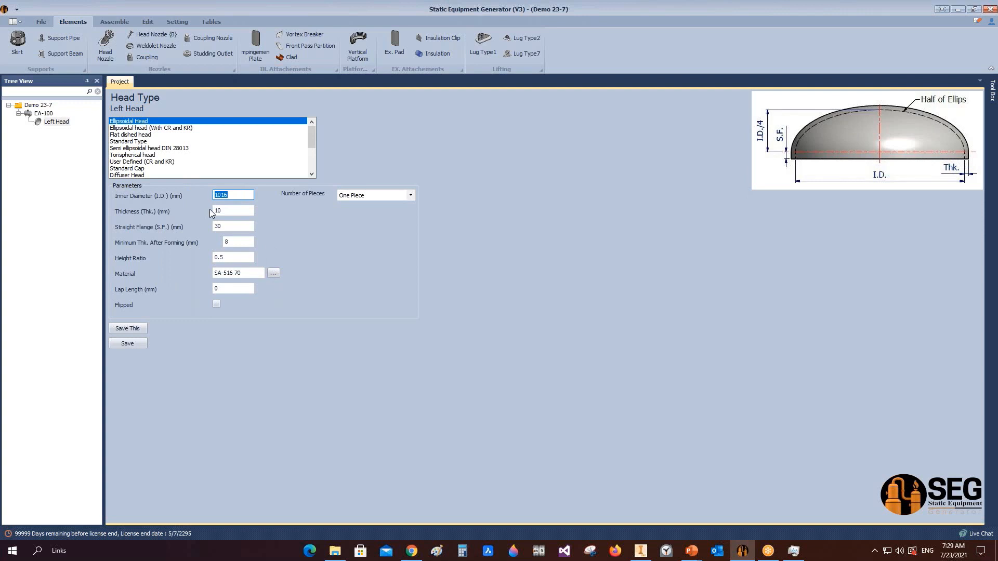
text(1500)
click(251, 210)
click(231, 226)
key(Tab)
click(245, 257)
click(214, 287)
click(137, 348)
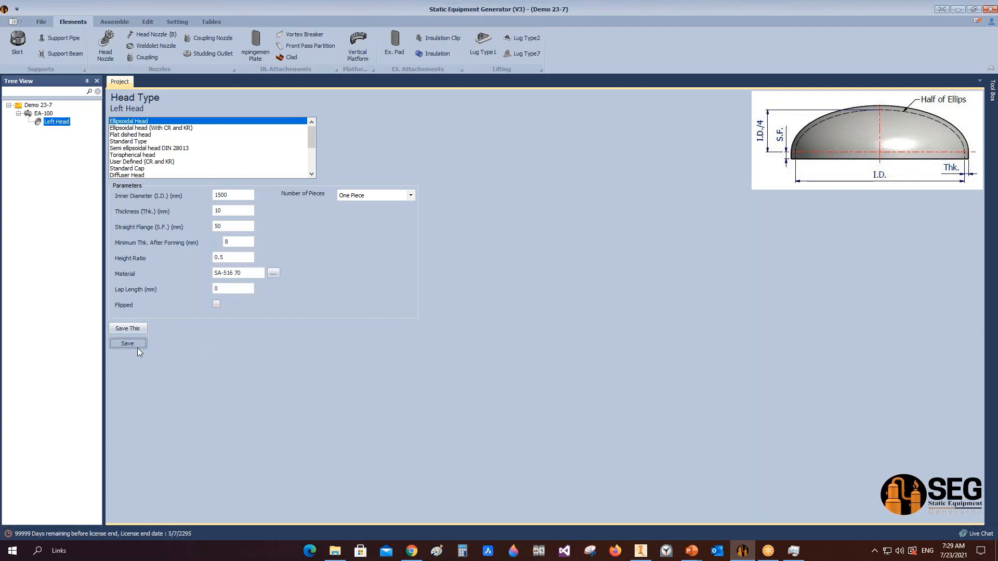
Browse the equipment templates, close them, and save the Left Head again
click(41, 22)
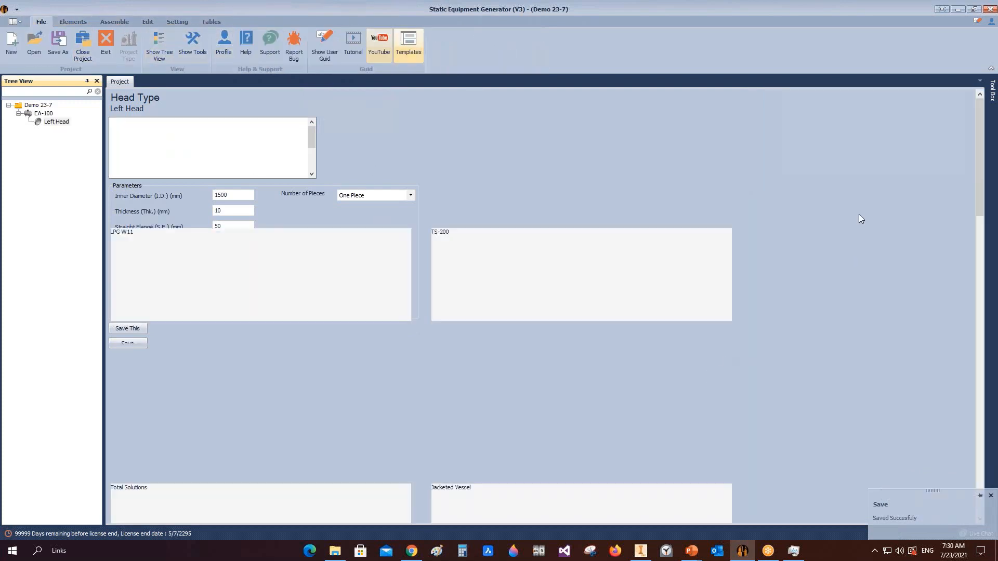
drag(982, 147, 991, 404)
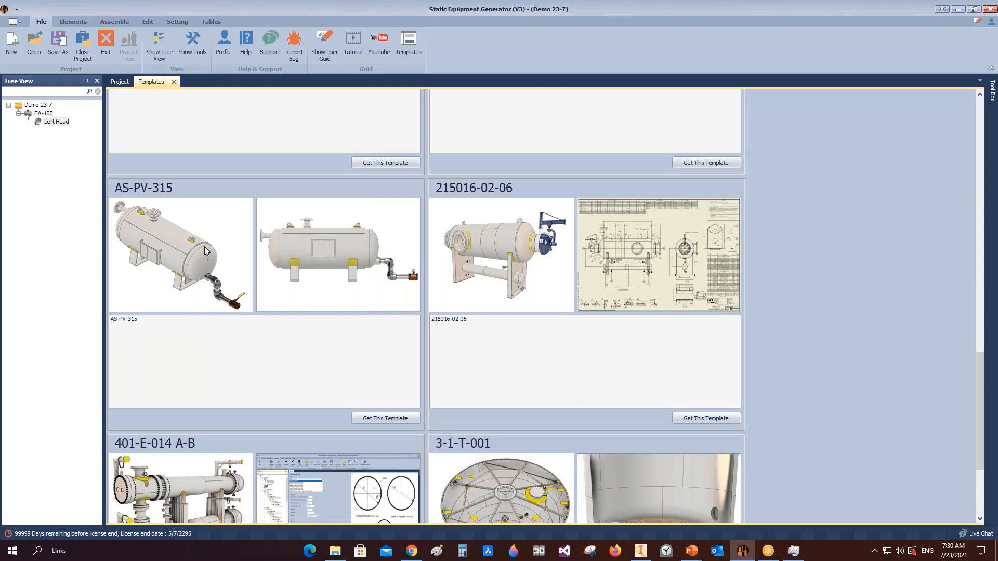
click(174, 82)
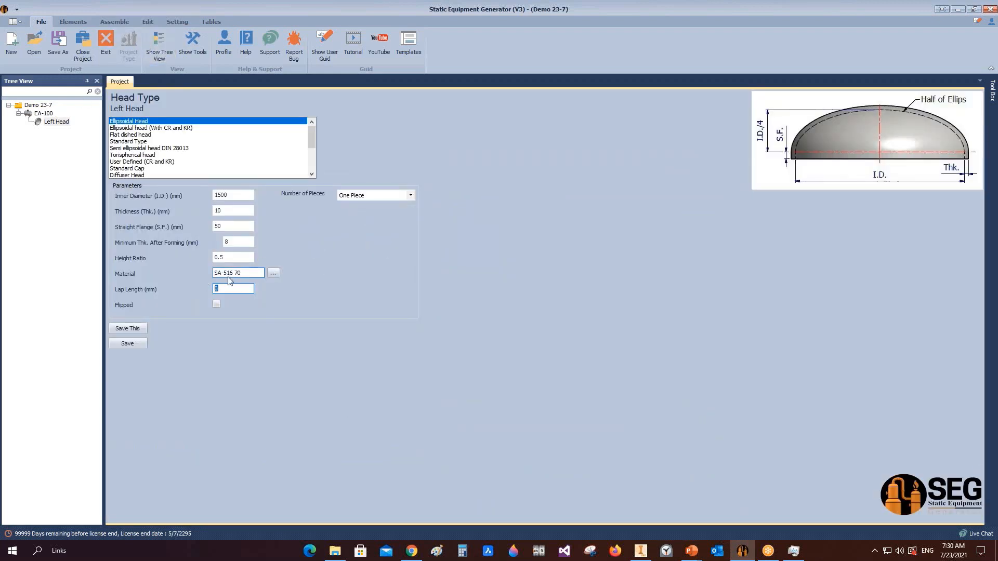
click(126, 342)
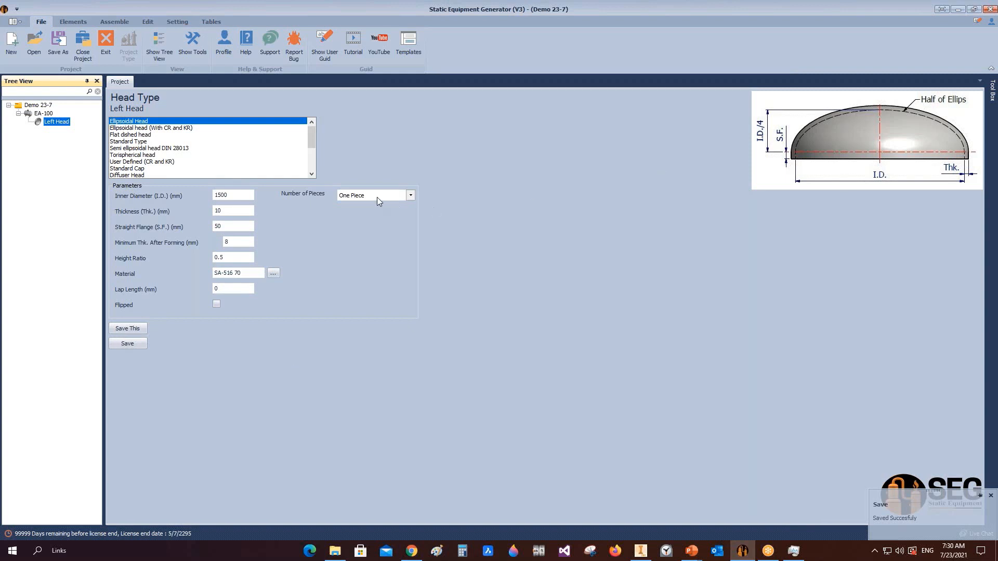
Compare the Left Head's two-piece and more-than-two-pieces parameters, and return it to One Piece
click(410, 196)
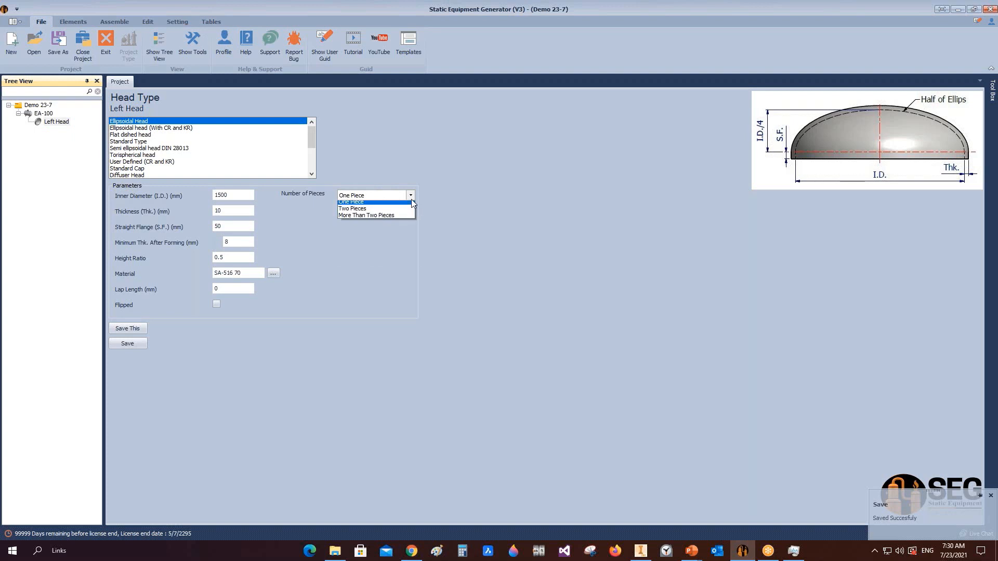
click(374, 212)
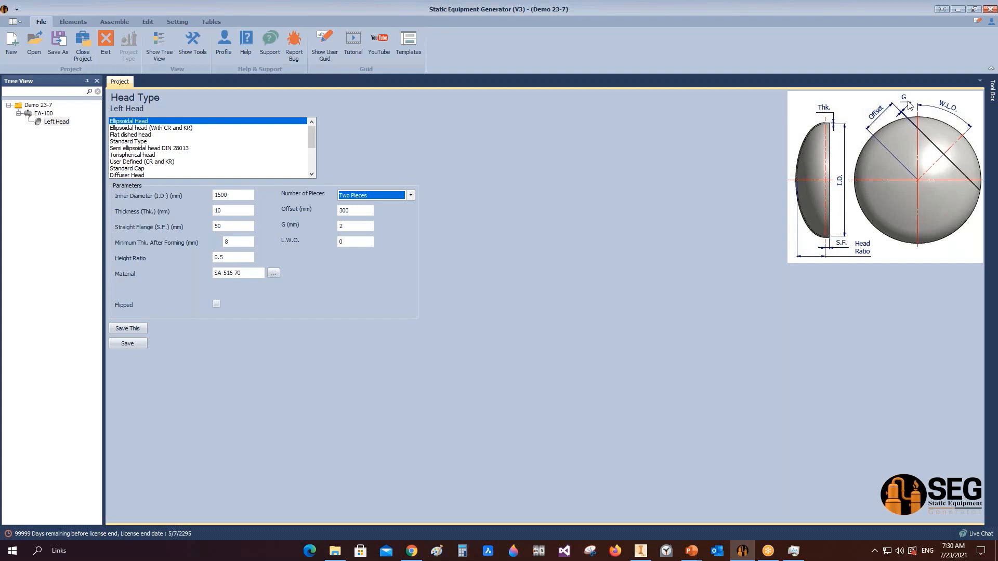
click(412, 195)
click(372, 217)
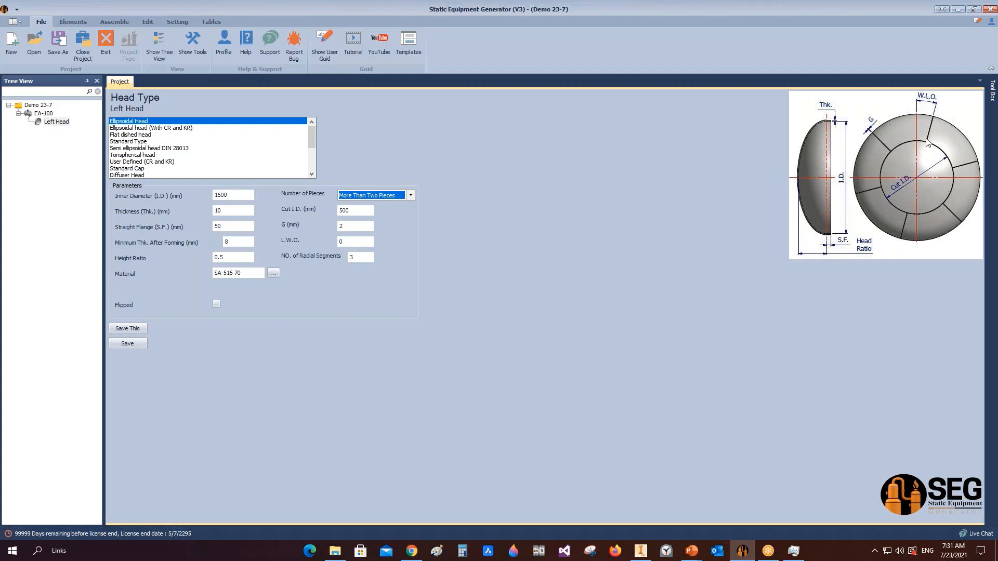
click(410, 196)
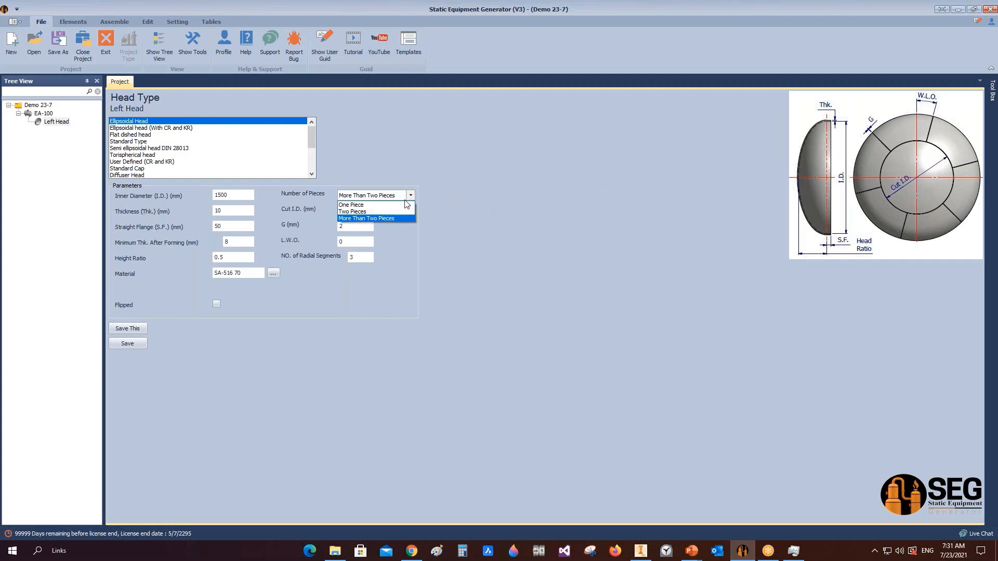
click(381, 206)
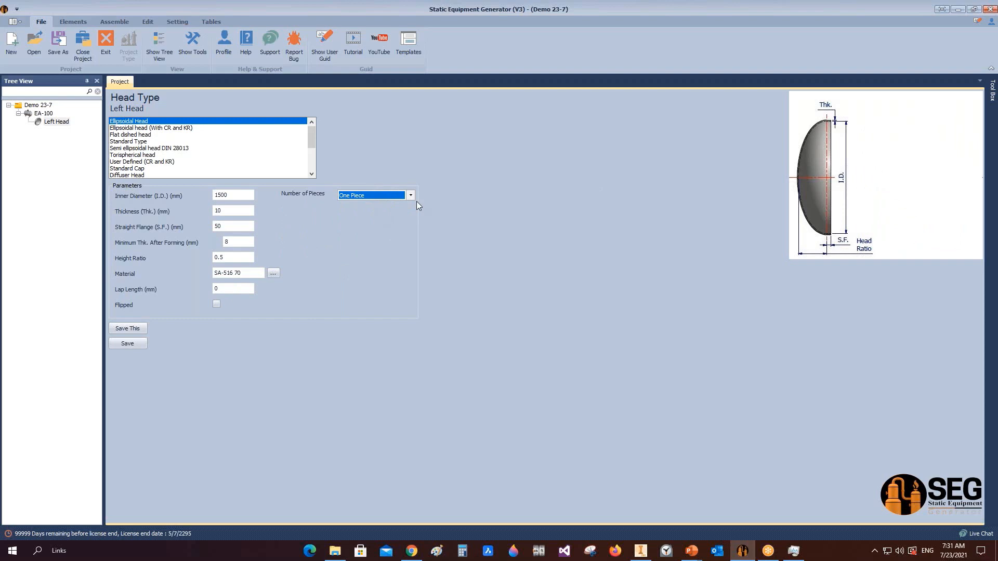
Add a shell named Can-1 to EA-100 and open its parameters
click(45, 114)
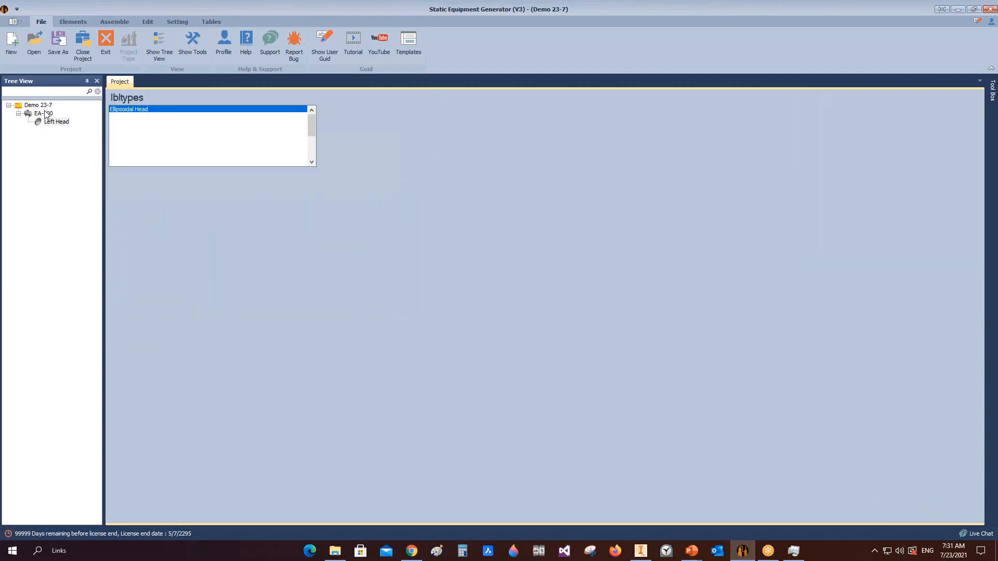
click(51, 113)
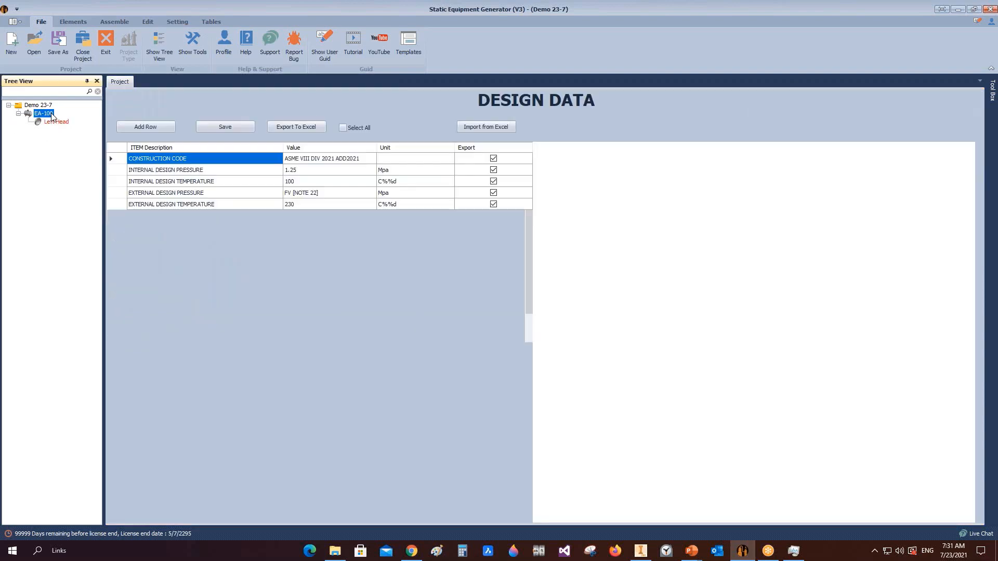
click(80, 23)
click(51, 42)
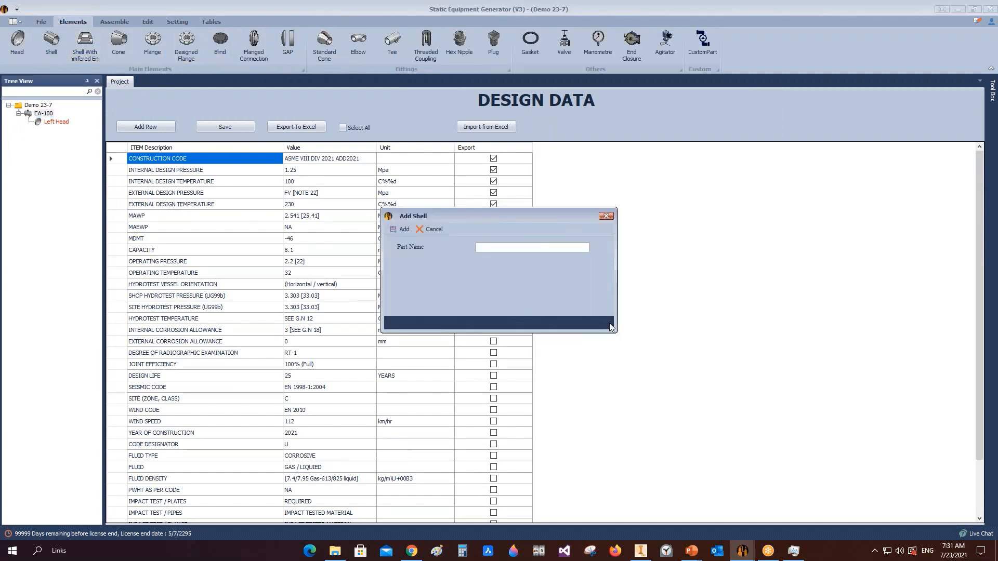
text(Cab)
text(-1)
click(399, 231)
click(47, 131)
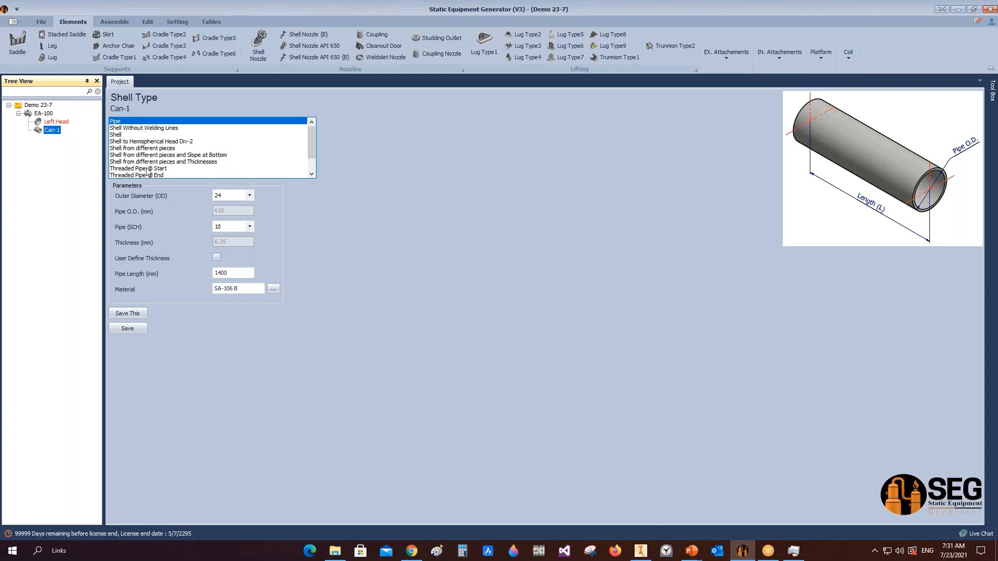
Examine the shell types offered for Can-1 and the Pipe type's user-defined thickness and schedule options
mouse_move(312, 145)
mouse_down()
mouse_move(311, 167)
mouse_move(314, 136)
mouse_up()
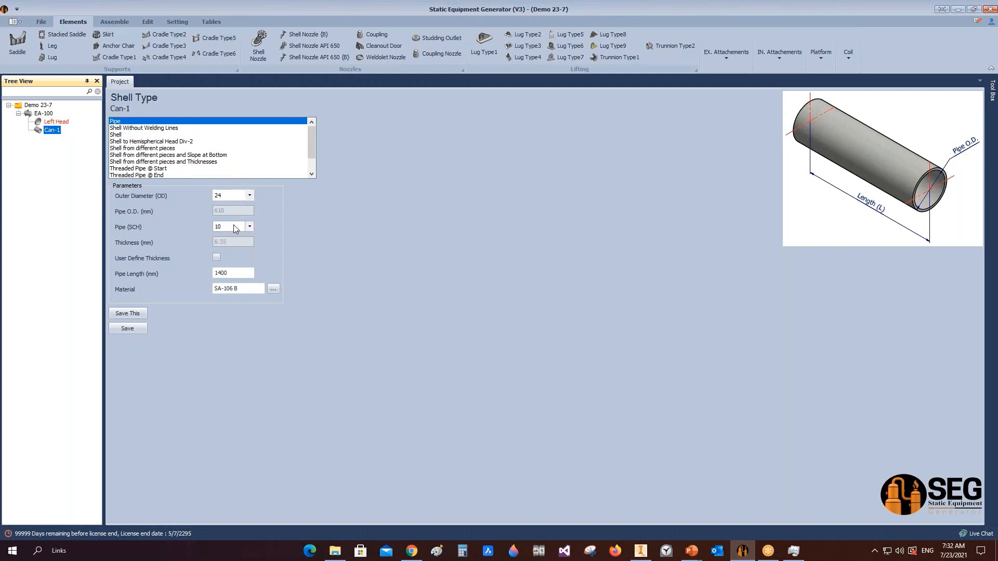
click(217, 257)
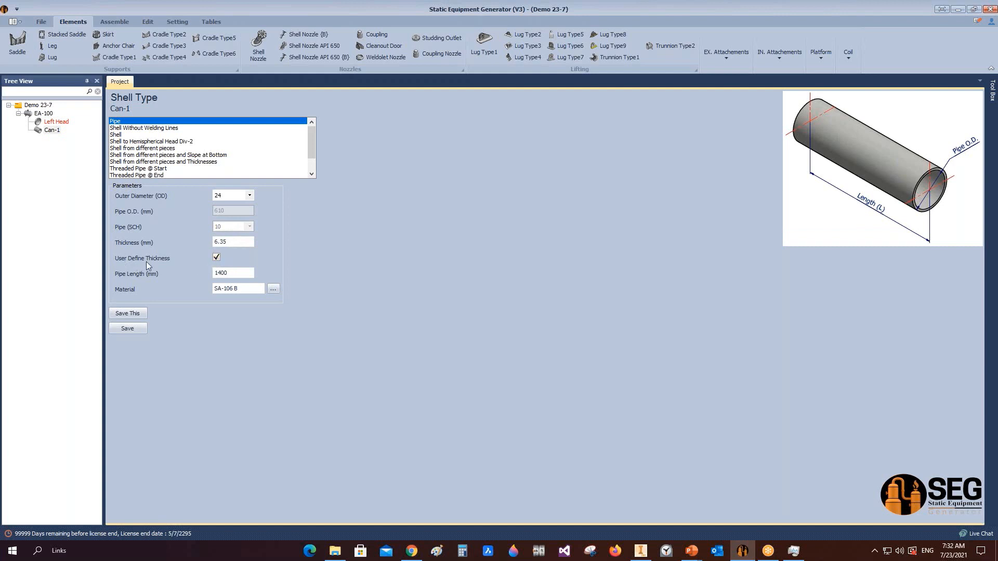
drag(242, 242, 211, 246)
click(217, 258)
click(249, 225)
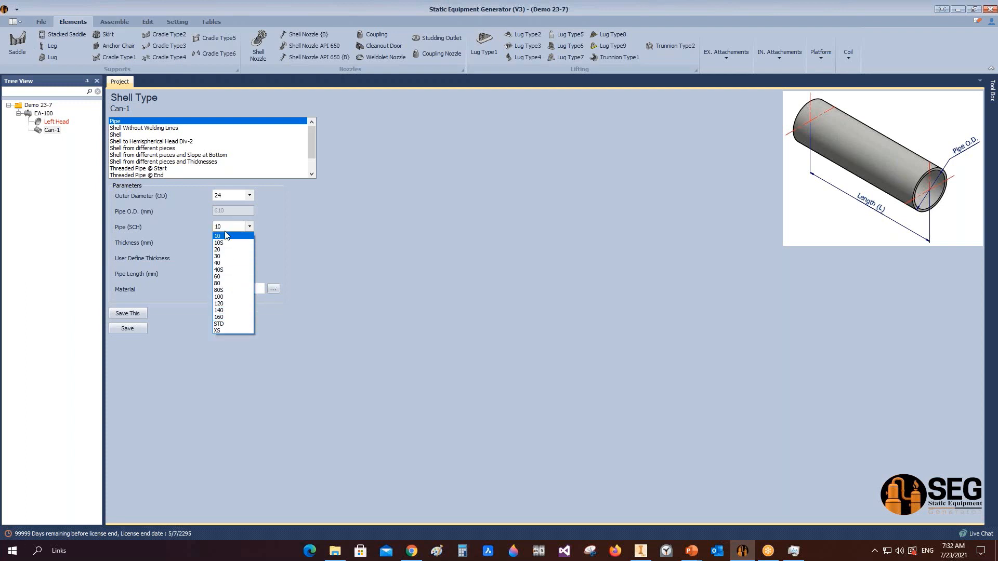
click(283, 249)
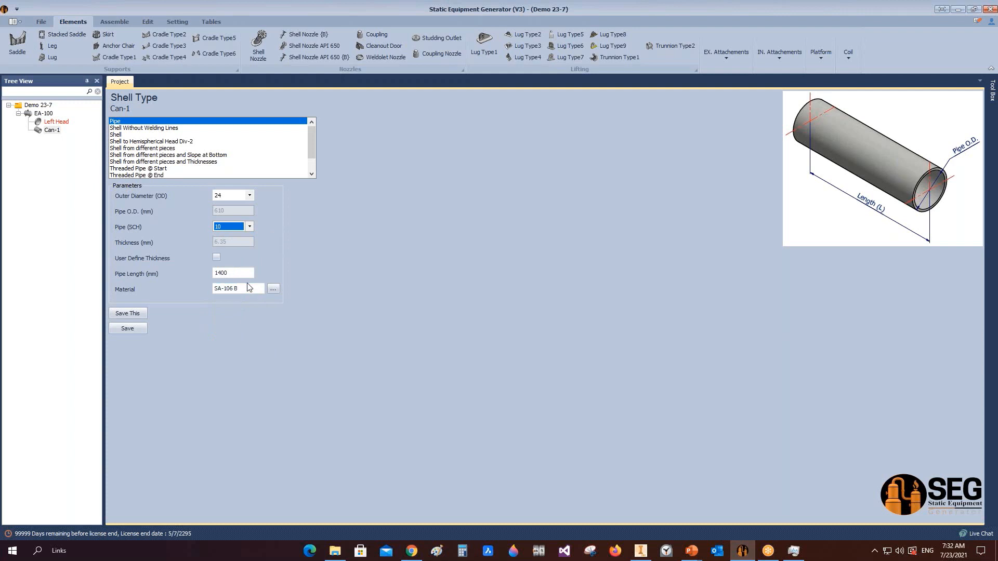
key(Tab)
key(Tab)
key(Tab)
Search the Table-1A materials for SA-516, highlight grade 70, and close the material list without applying it
click(273, 289)
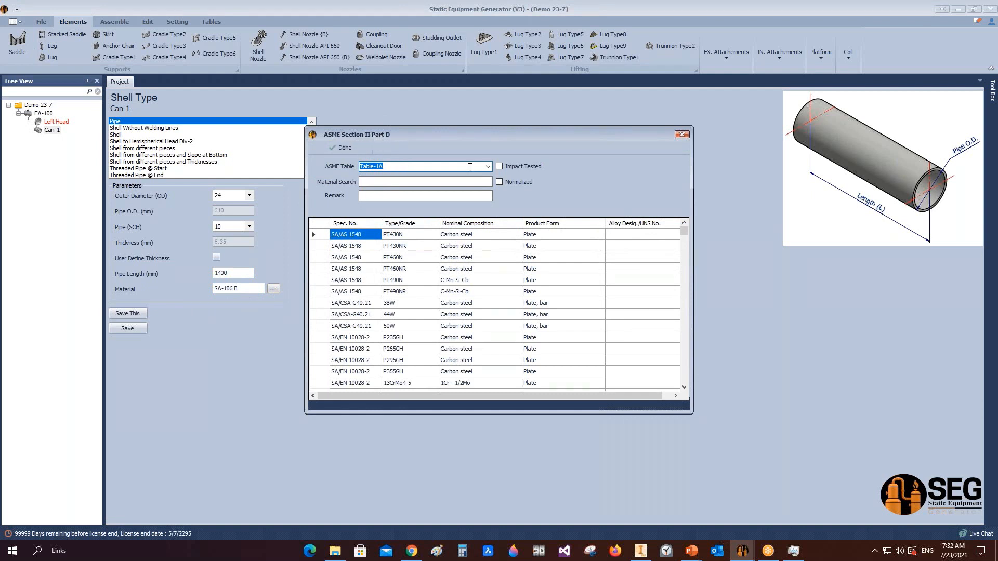
click(487, 166)
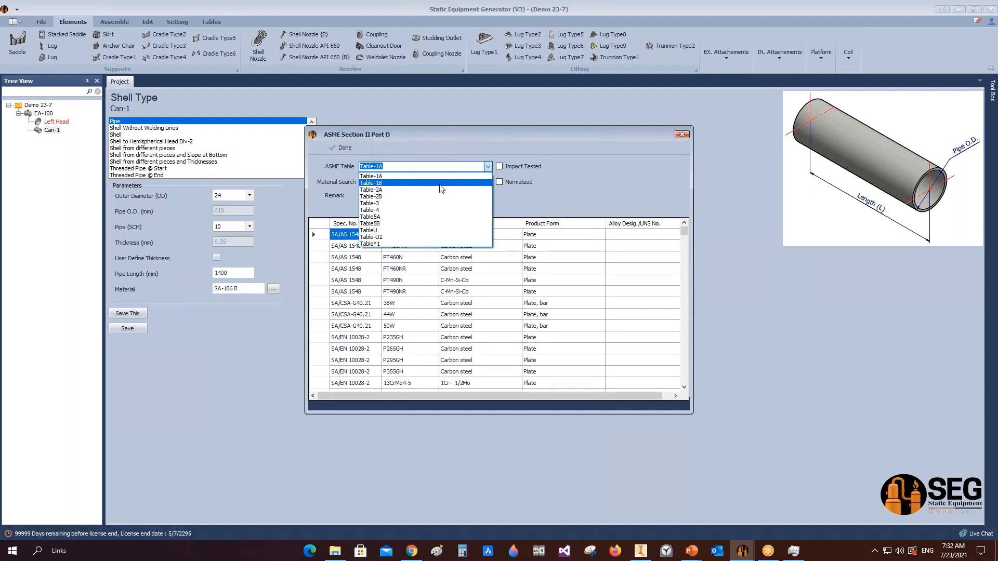
click(555, 161)
click(478, 184)
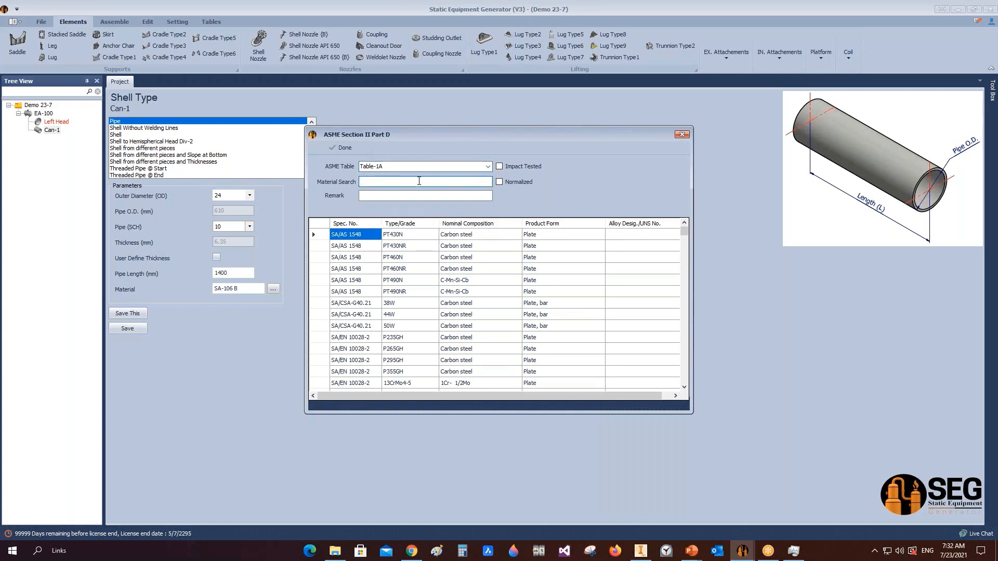
text(sa-1)
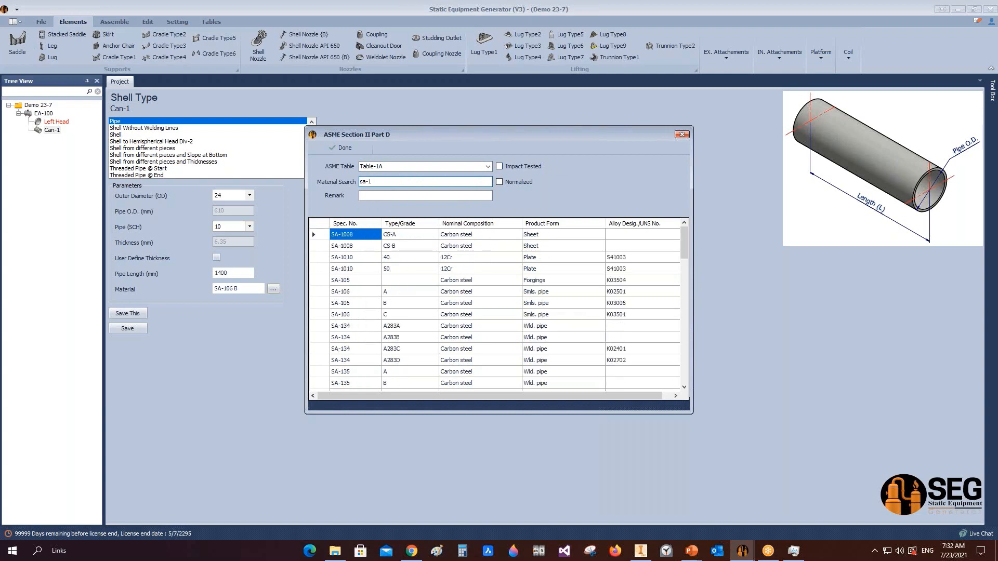
text(5)
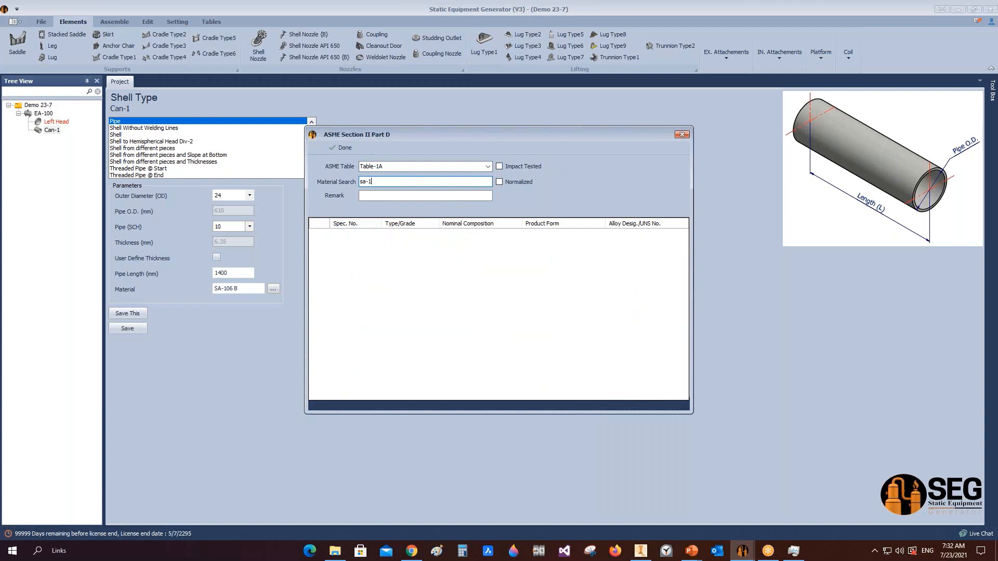
key(BackSpace)
text(5)
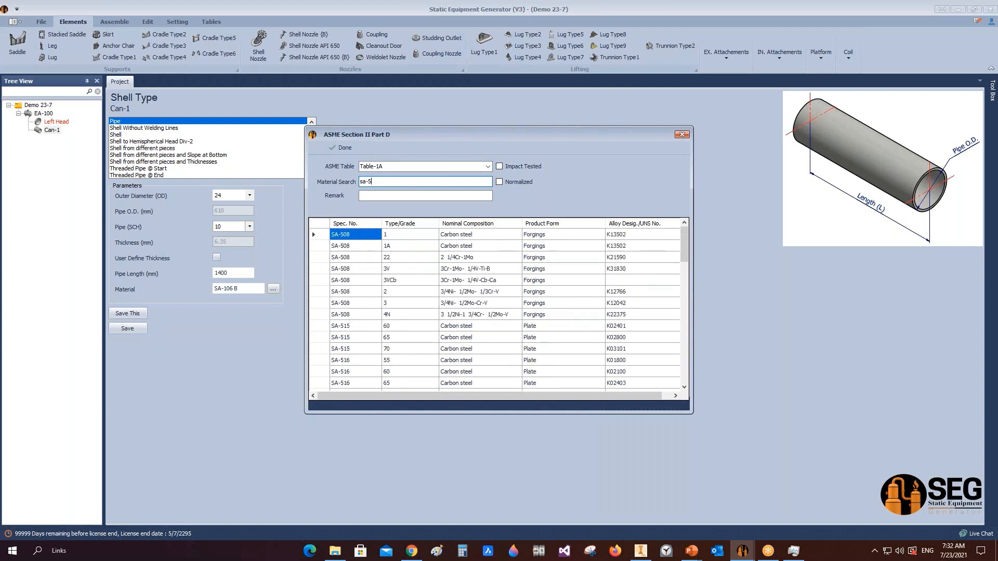
text(16)
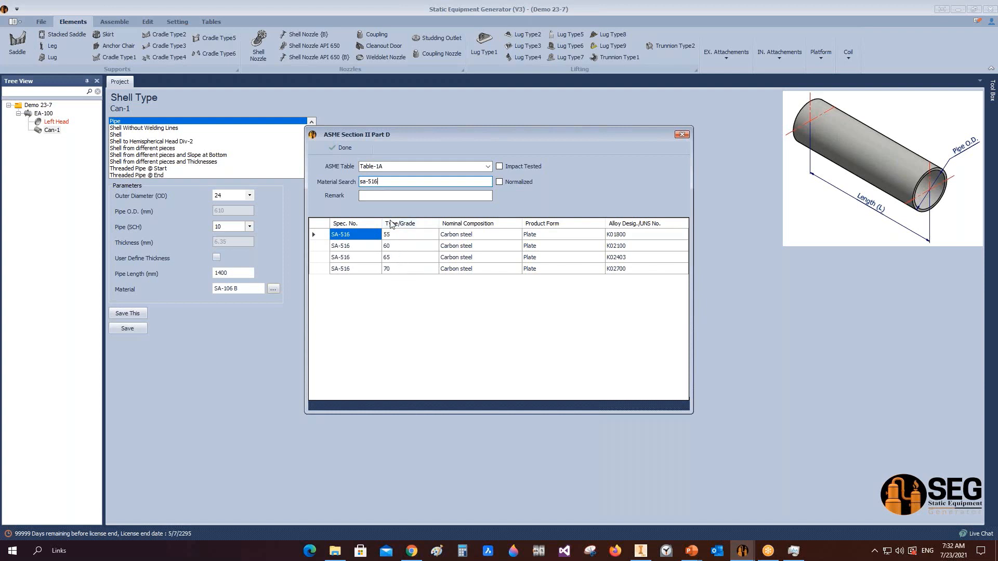
click(397, 269)
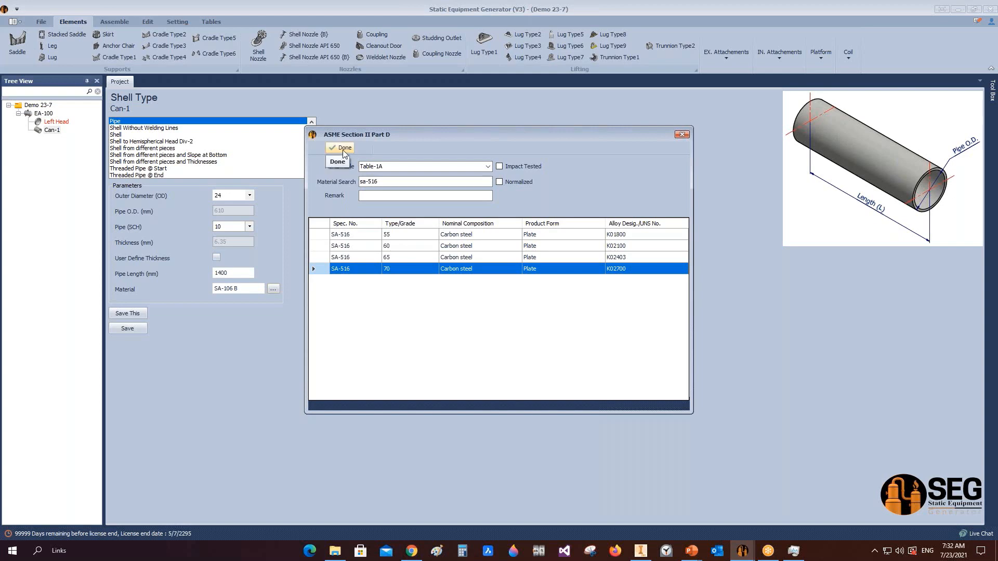
click(682, 135)
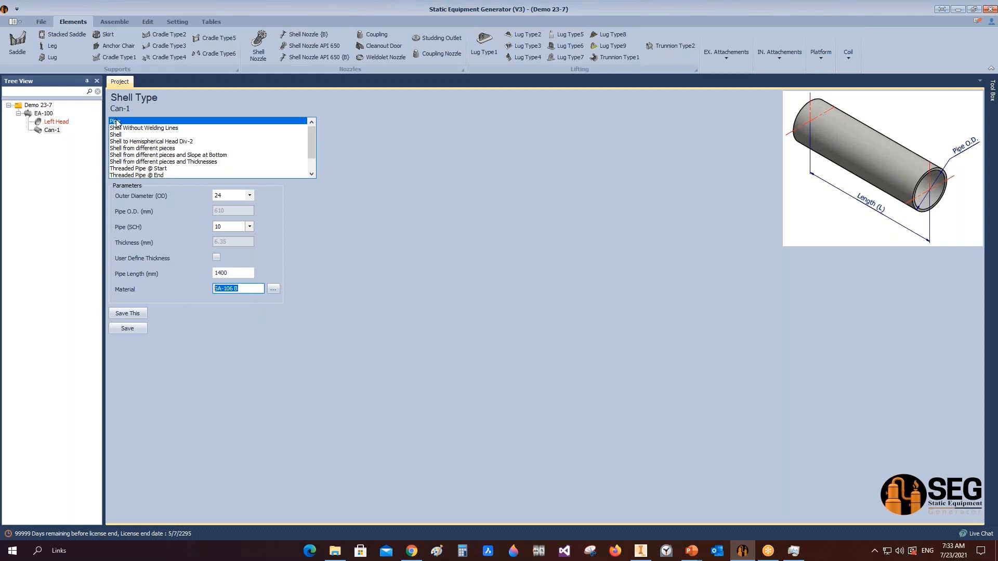
Compare the parameters of the Shell Without Welding Lines, Shell and Pipe types for Can-1
click(142, 129)
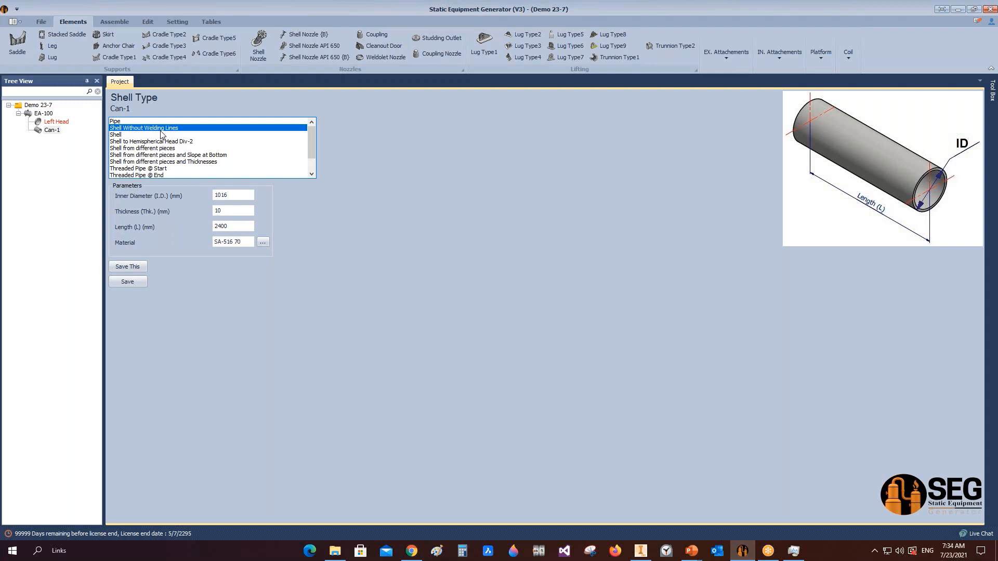
click(120, 136)
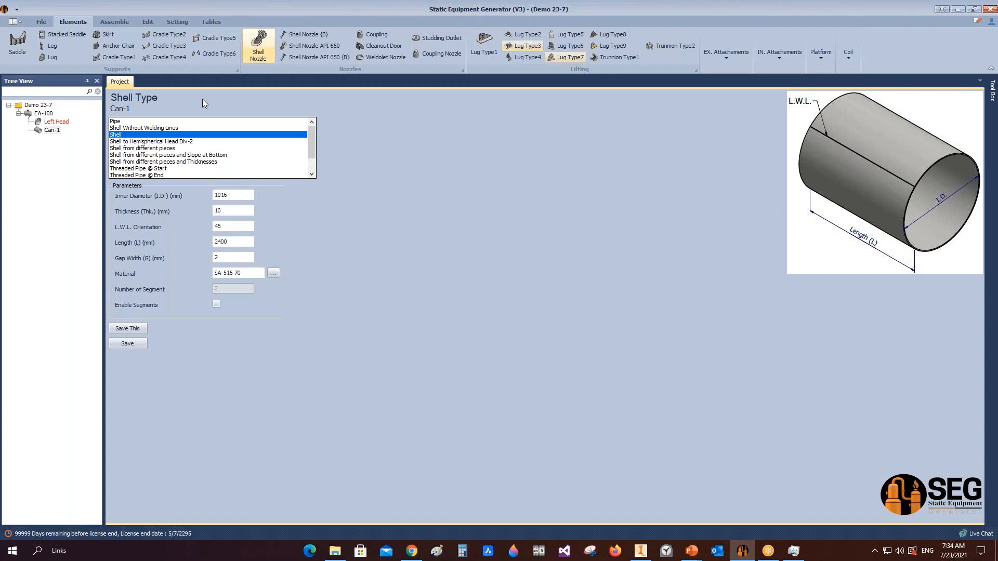
click(148, 127)
click(123, 122)
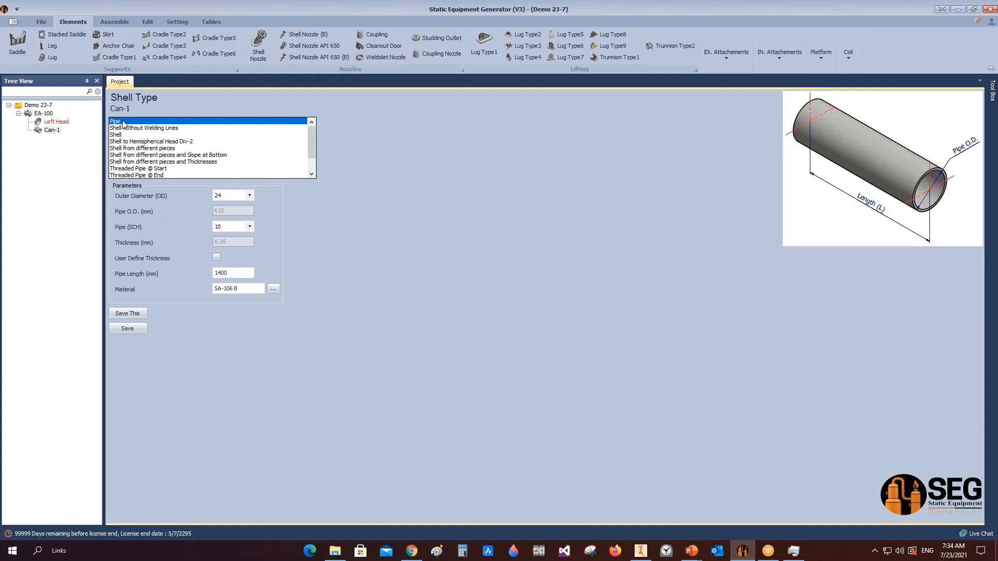
click(169, 129)
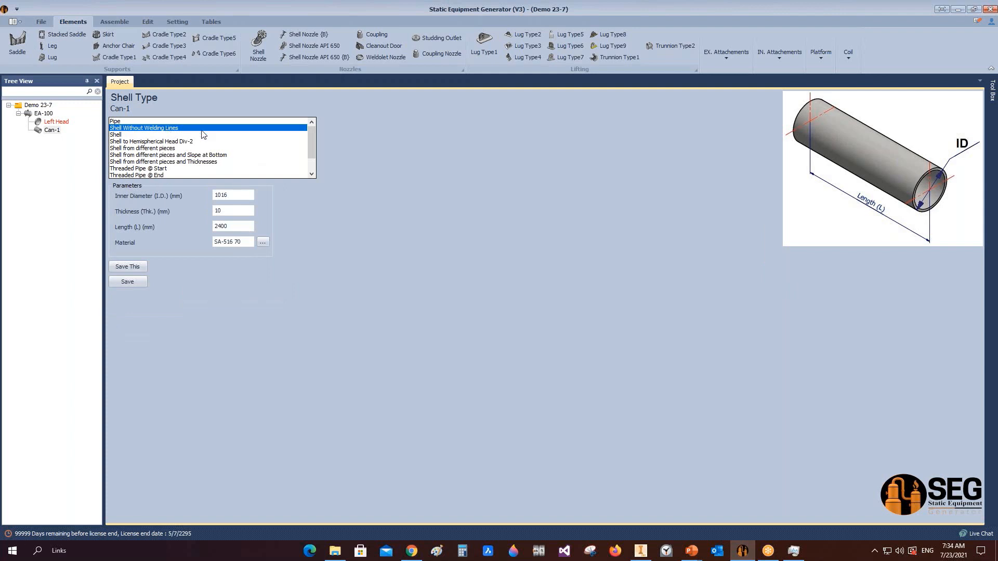
Examine the Shell type's segment options by enabling segments and disabling them again
click(125, 136)
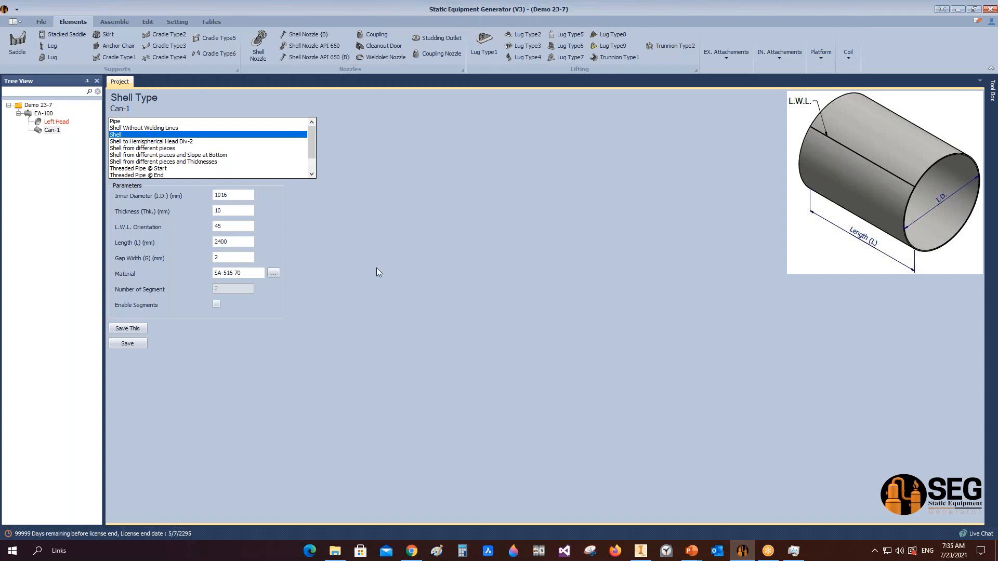
click(216, 305)
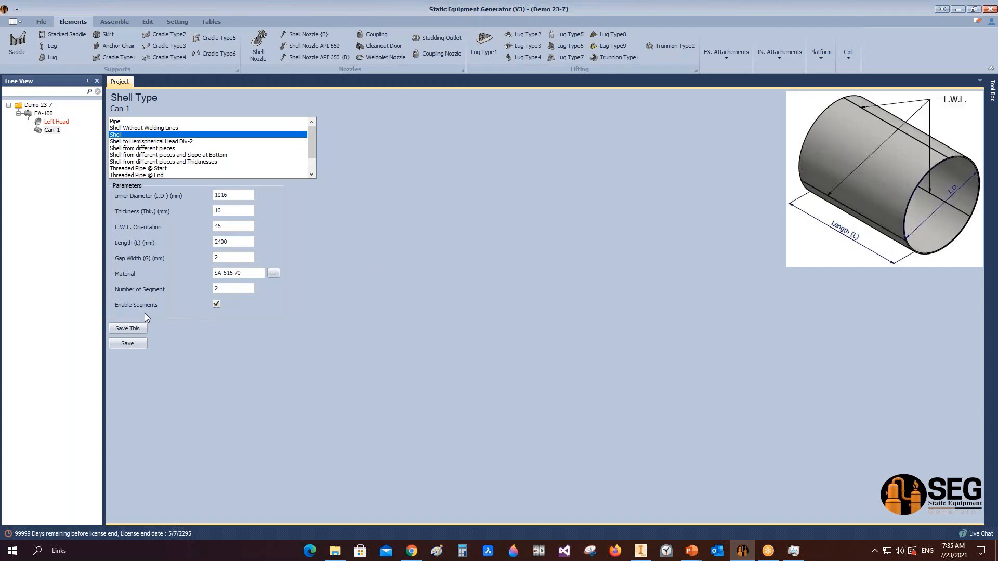
double_click(227, 289)
click(217, 305)
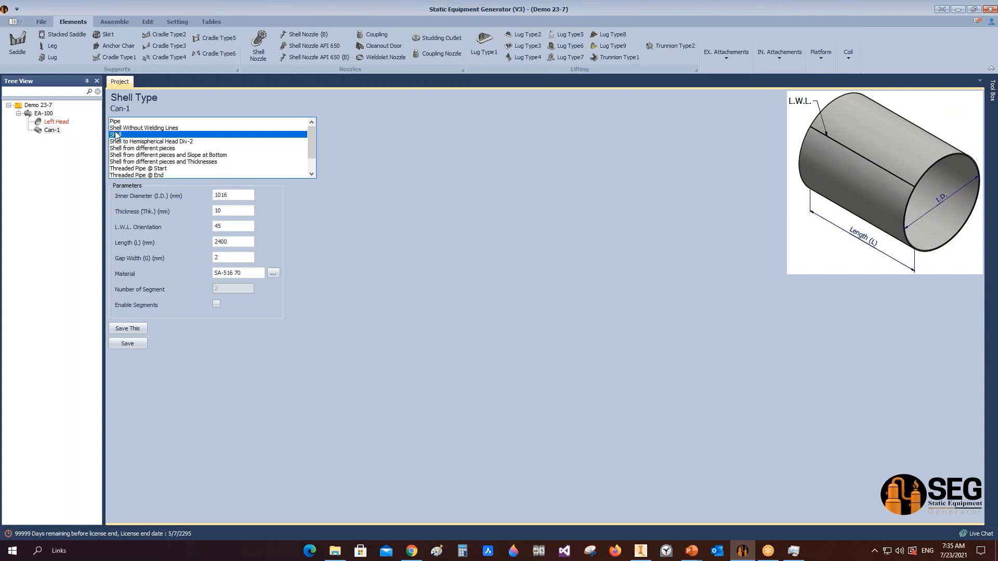
Examine the Shell to Hemispherical Head Div-2 type's diameter, 60 mm head thickness and piece options, leaving it at One Piece
click(159, 142)
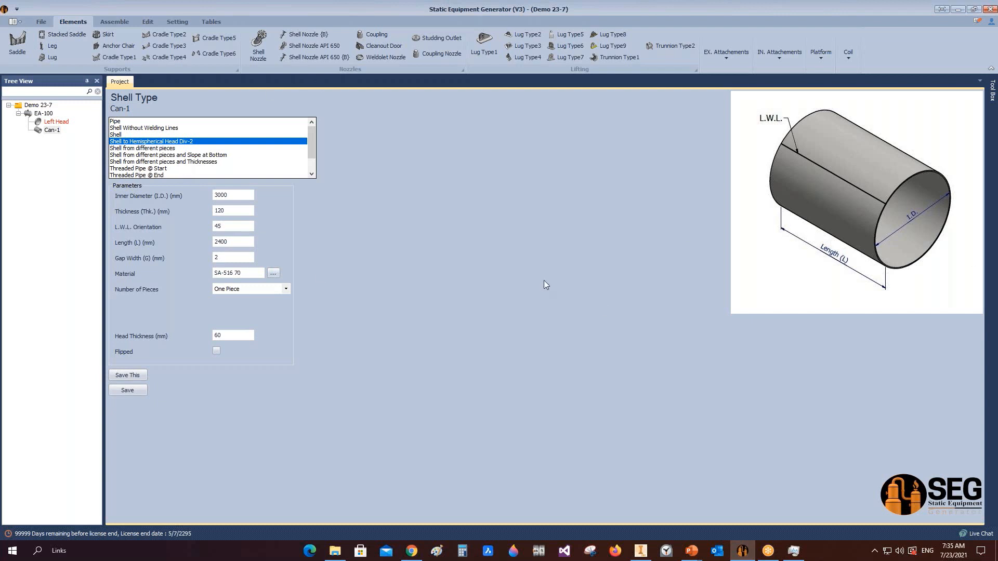
click(232, 197)
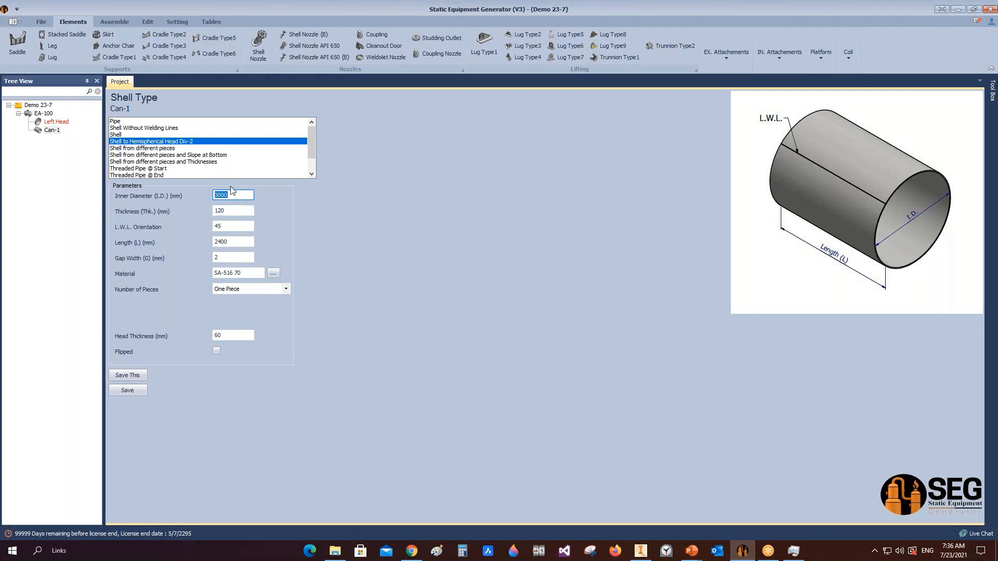
double_click(223, 336)
text(60)
click(286, 289)
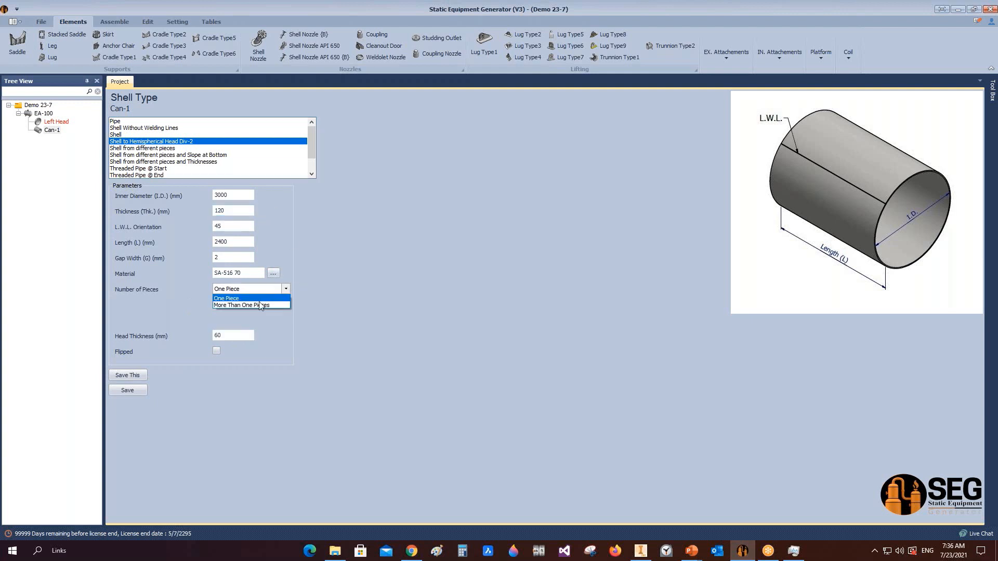
click(242, 305)
click(286, 289)
click(257, 299)
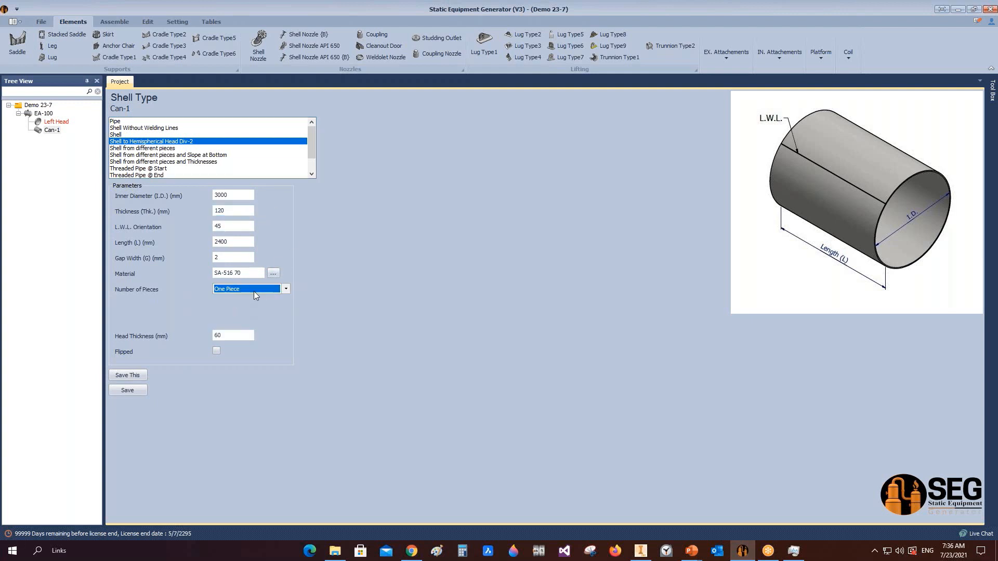
Switch Can-1 to the Shell from different pieces type and select its inner diameter value
click(143, 149)
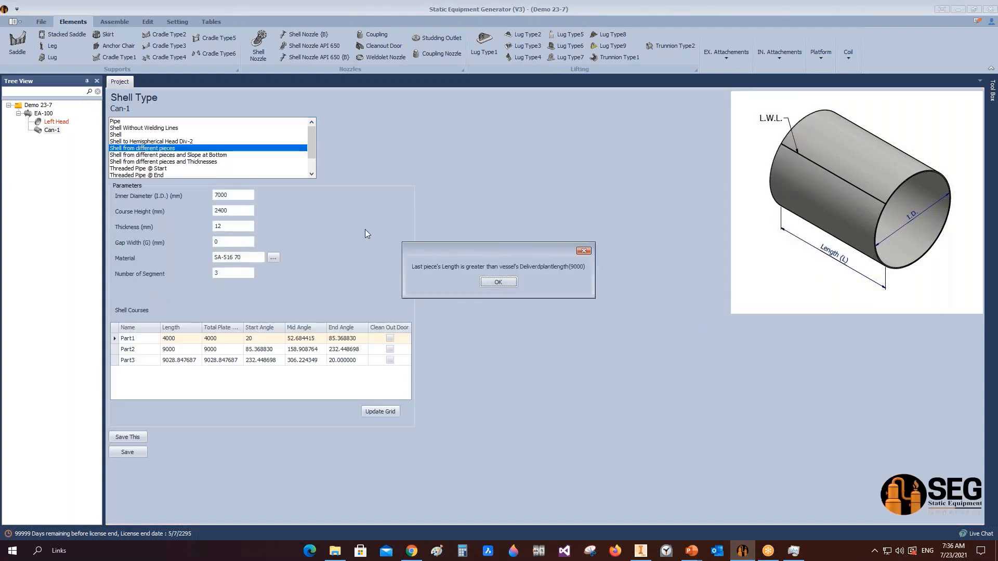
drag(443, 235, 454, 209)
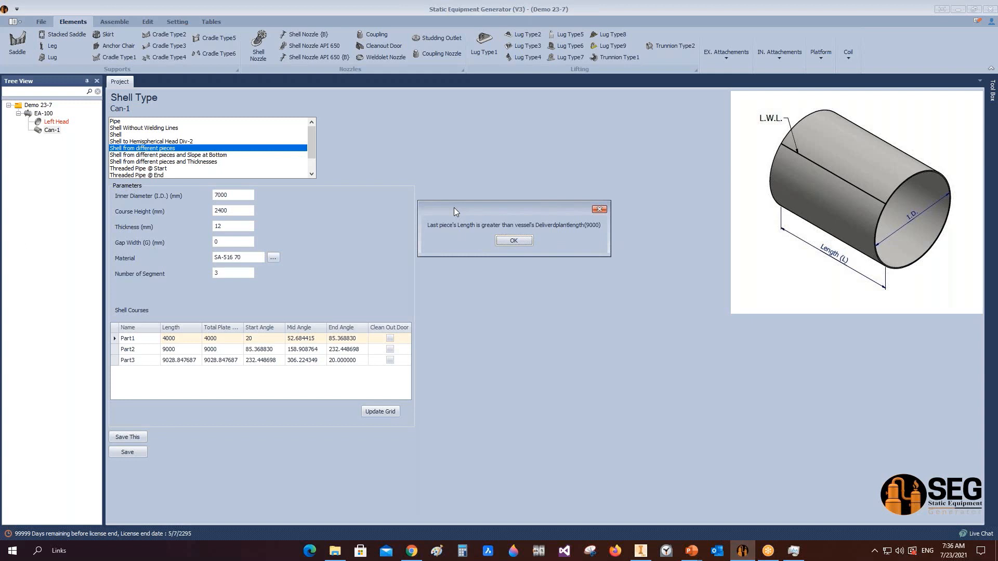
click(514, 240)
double_click(253, 191)
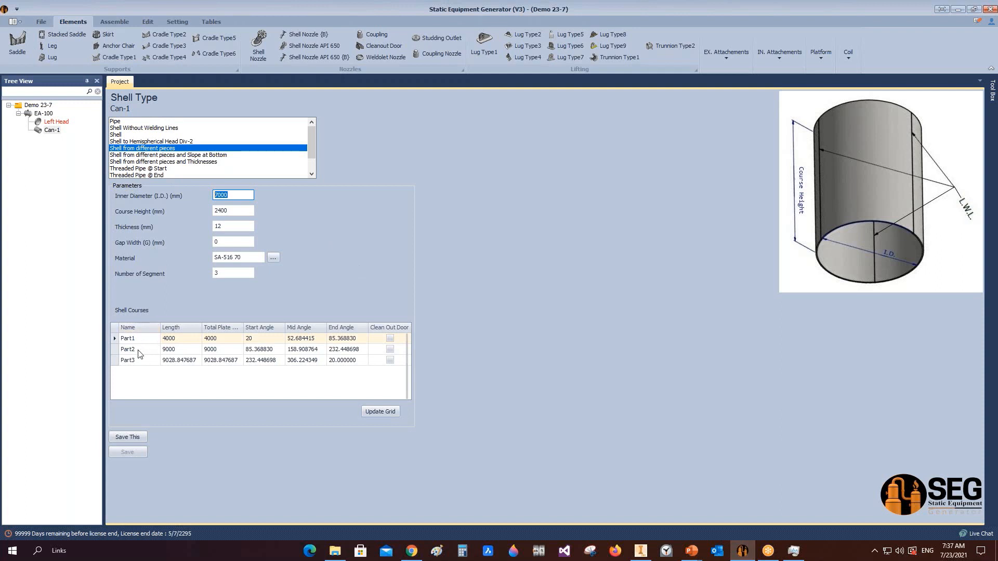
Set the number of segments to 5 and Part2's length to 3000, and update the shell courses grid
click(227, 273)
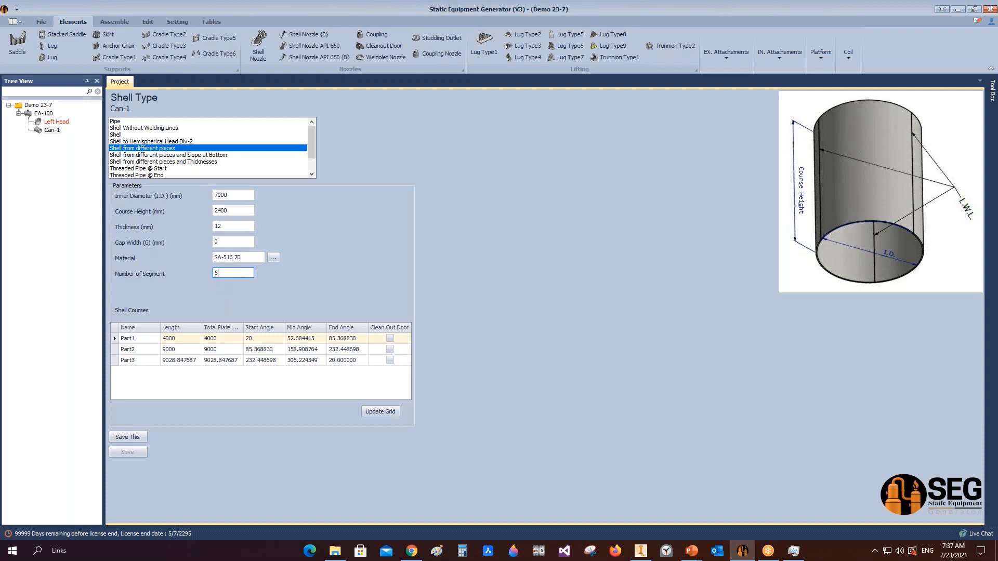
click(177, 349)
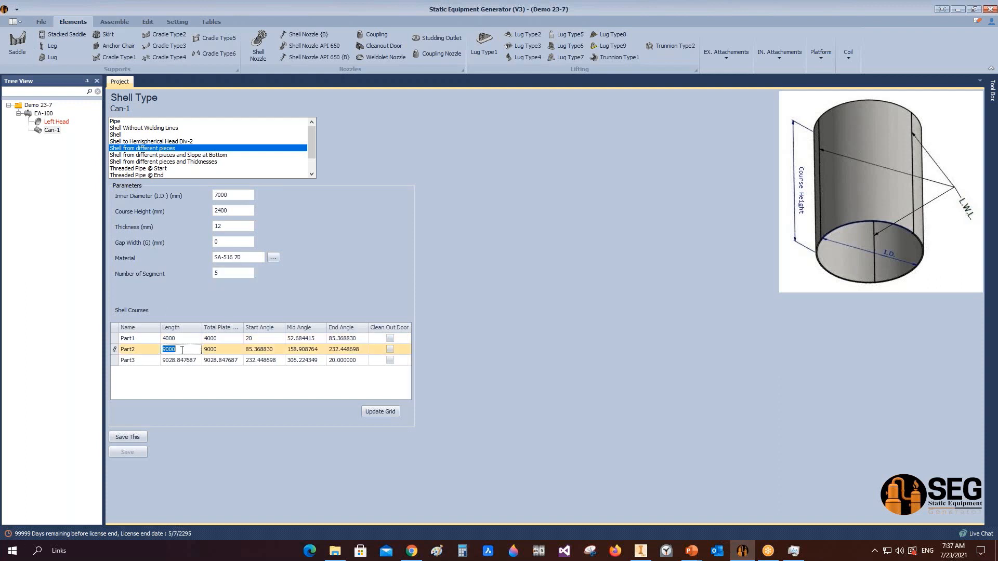
text(3000)
click(379, 412)
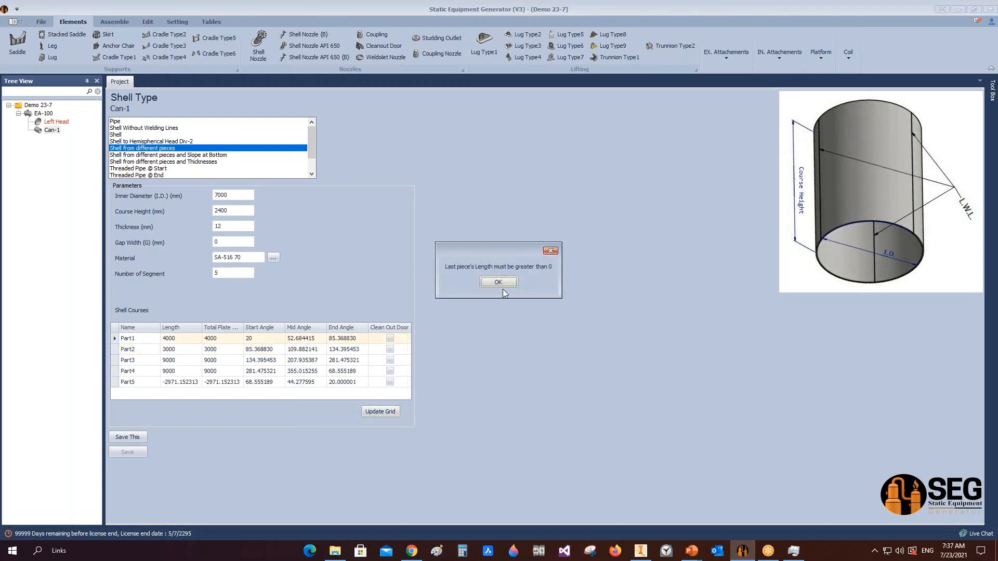
click(498, 282)
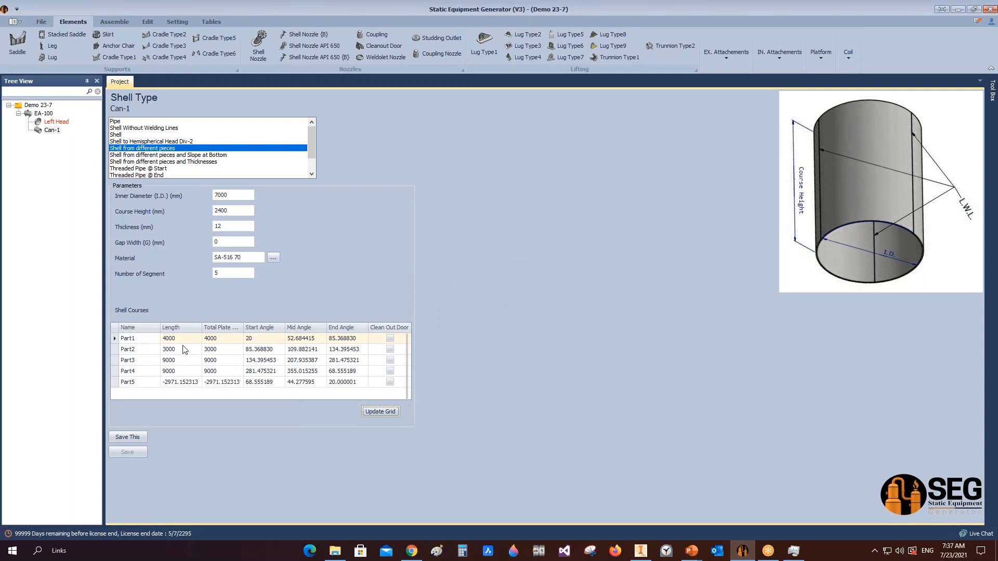
Set Part4's length to 500 and update the shell courses grid
click(176, 371)
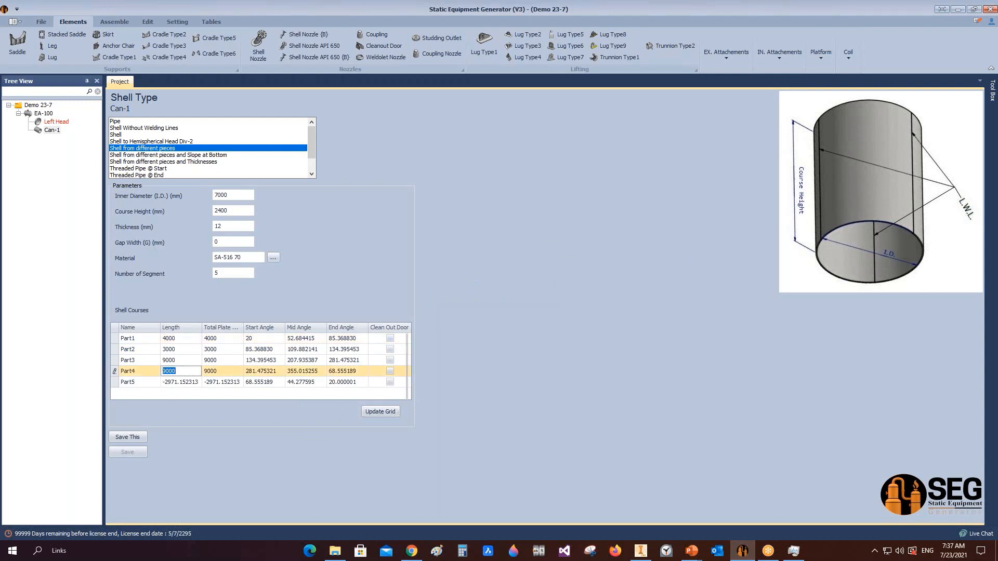
text(400)
key(Tab)
click(181, 372)
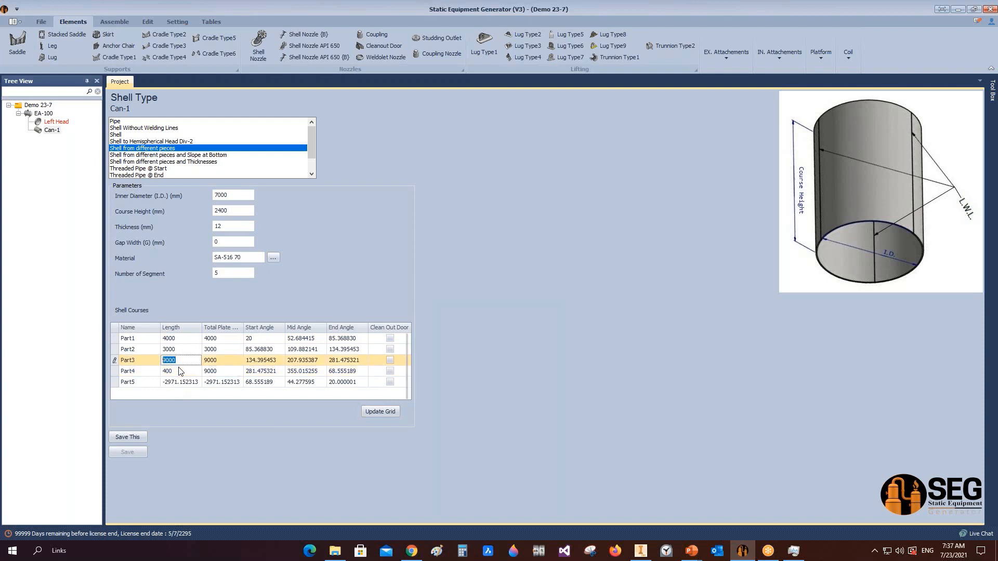
text(500)
click(379, 411)
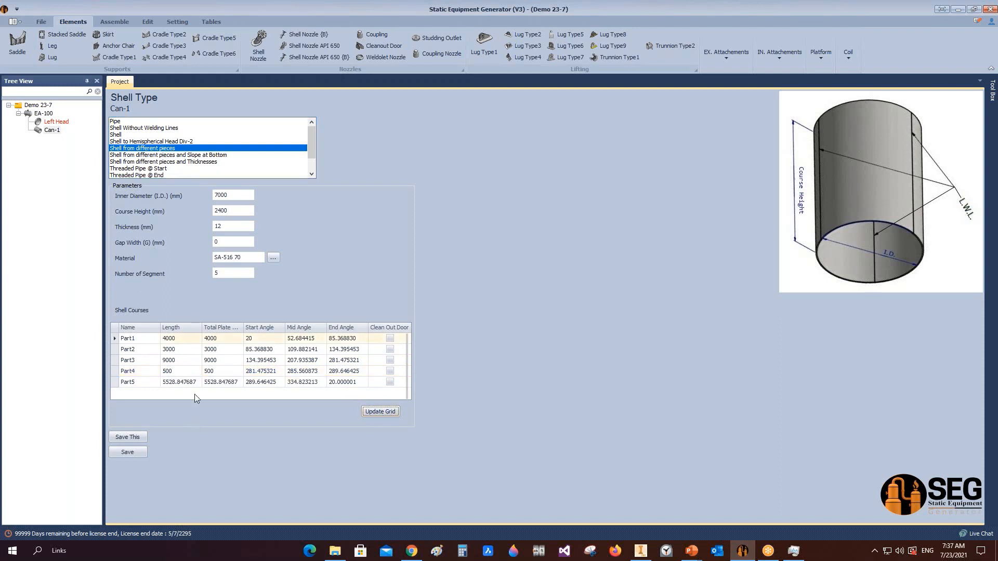
Review the lengths of Part1, Part2, Part3 and Part5 in the shell courses grid
click(176, 339)
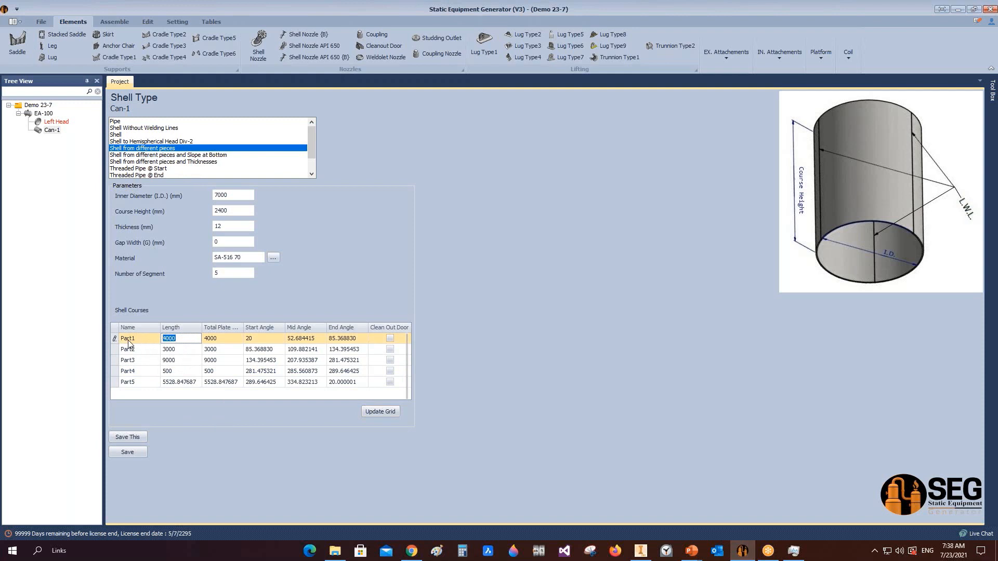
click(177, 350)
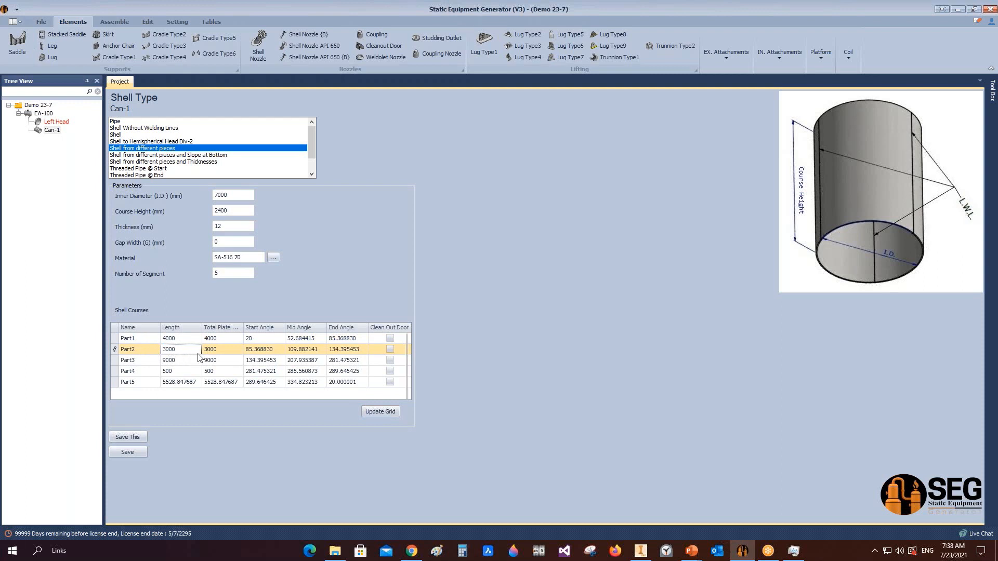
key(Down)
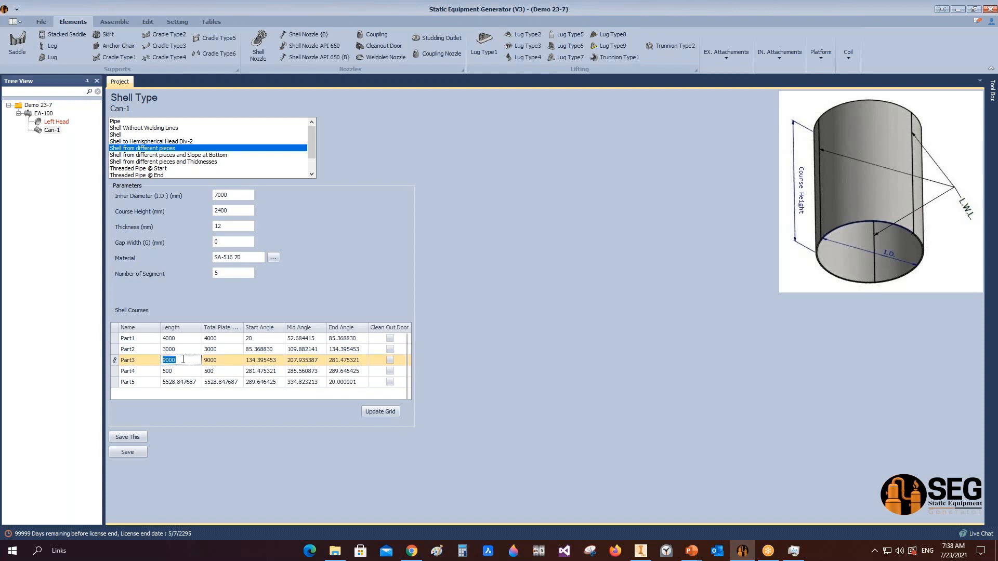
click(179, 383)
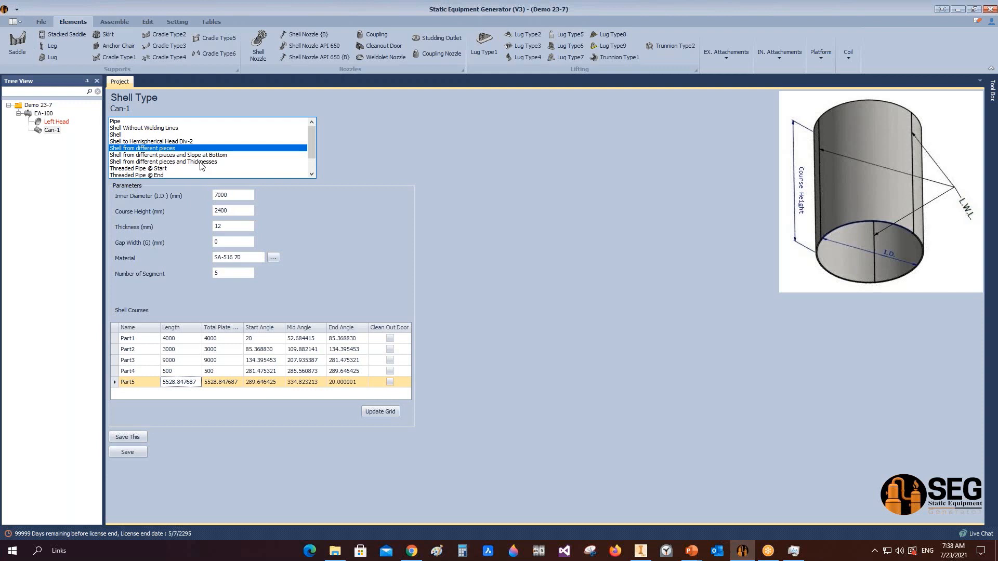
Examine the parameters of the Shell from different pieces and Thicknesses type and the Shell from different pieces and Slope at Bottom type
click(237, 162)
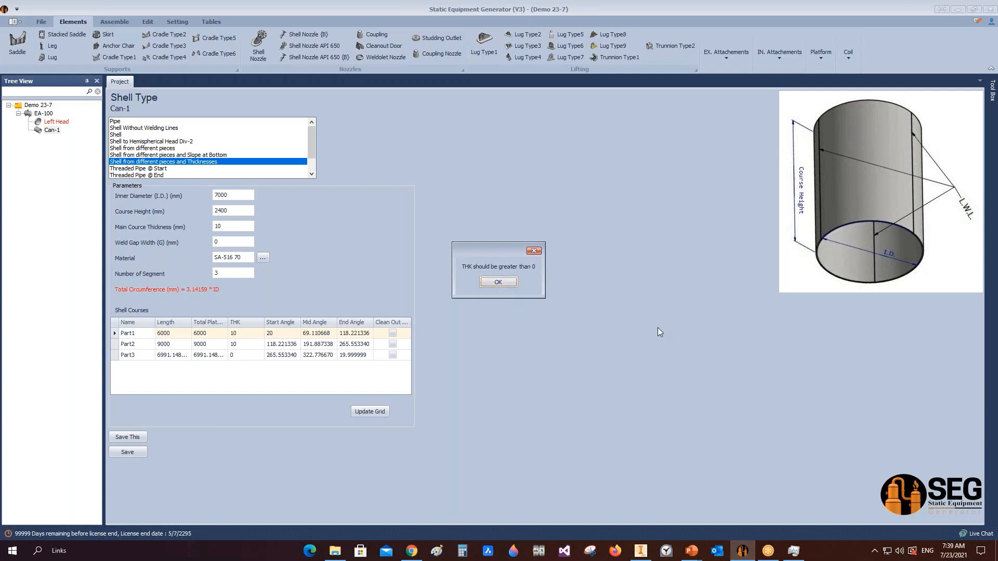
click(498, 283)
click(127, 155)
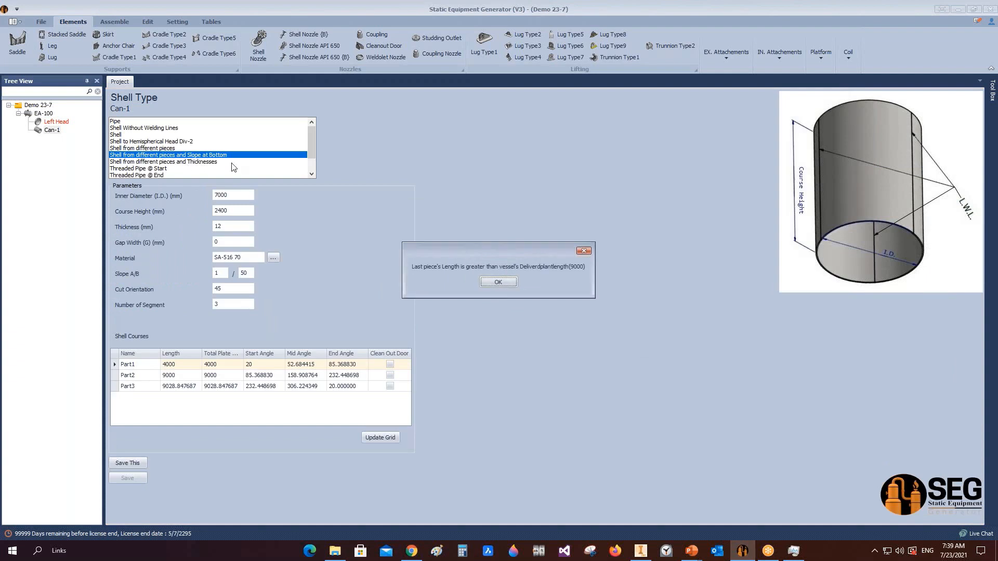
click(497, 282)
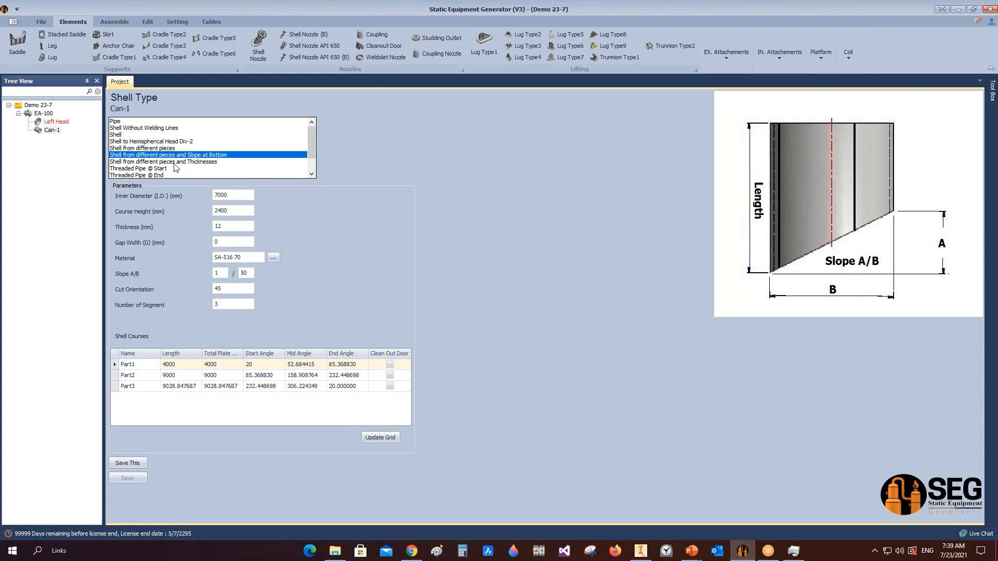
Examine the parameters of the Threaded Pipe types and the Connection Point for nozzles types, both as a Pipe and as a Shell
click(157, 169)
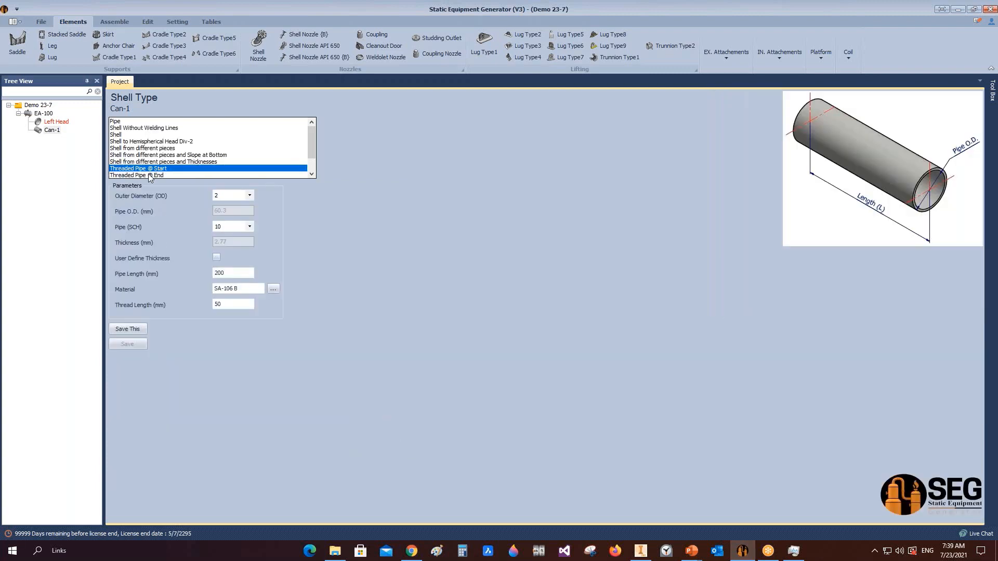
click(149, 175)
scroll(156, 166, down, 1)
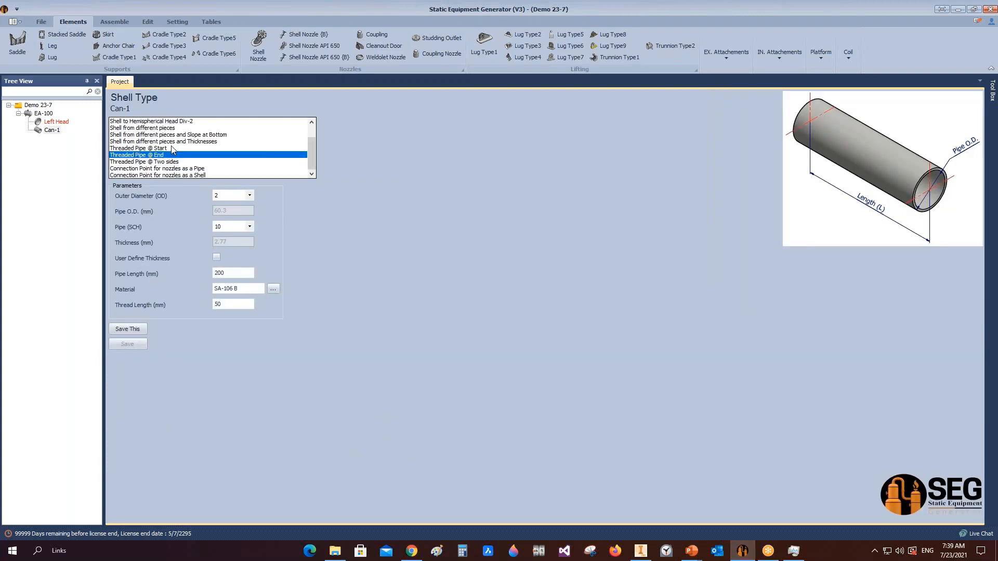
click(172, 161)
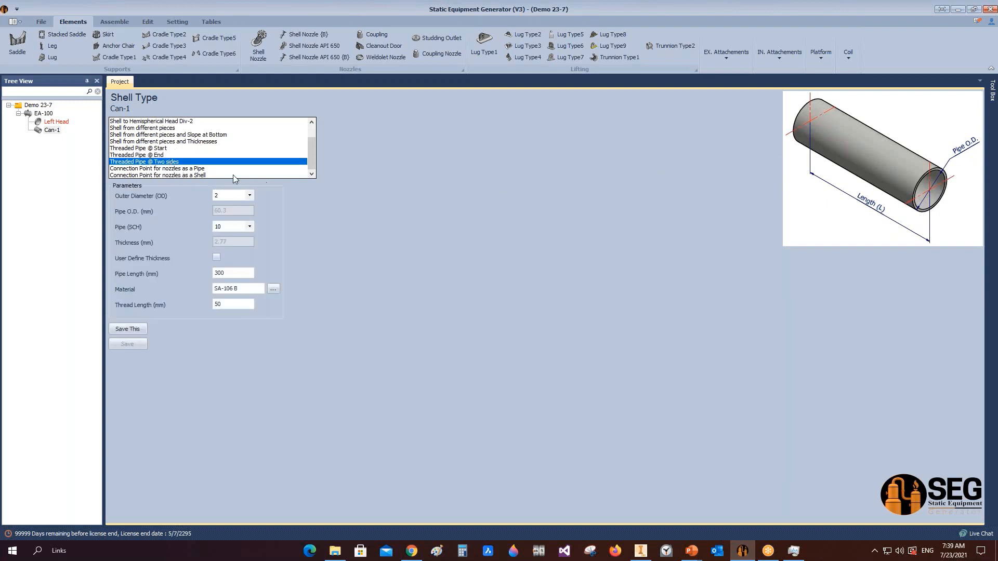
click(190, 170)
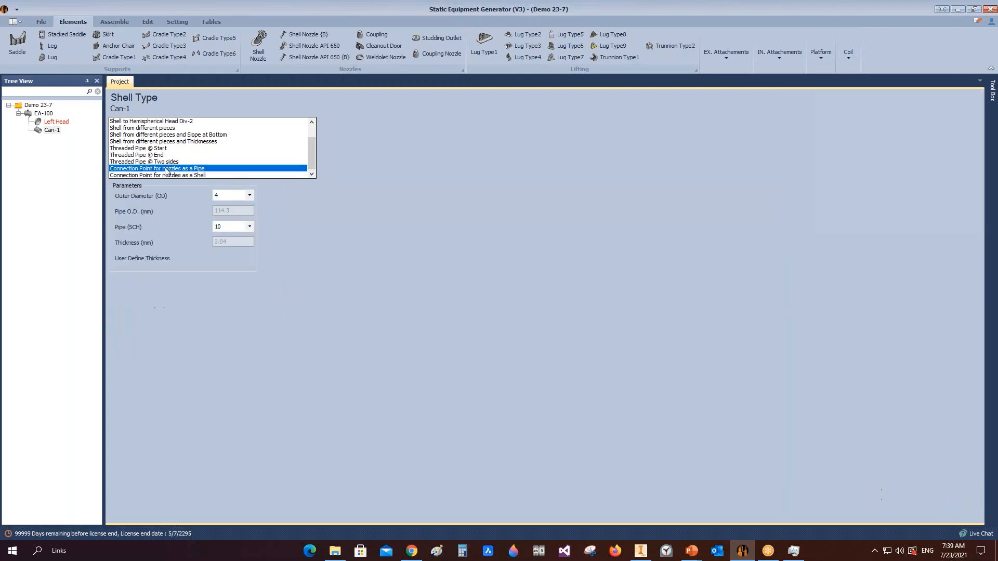
click(196, 175)
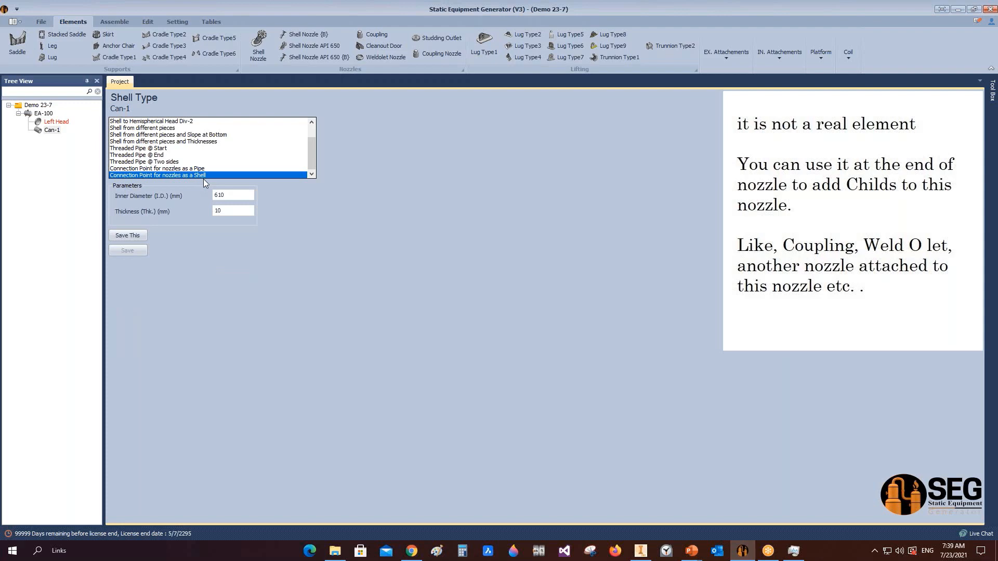
click(196, 169)
click(195, 174)
click(198, 169)
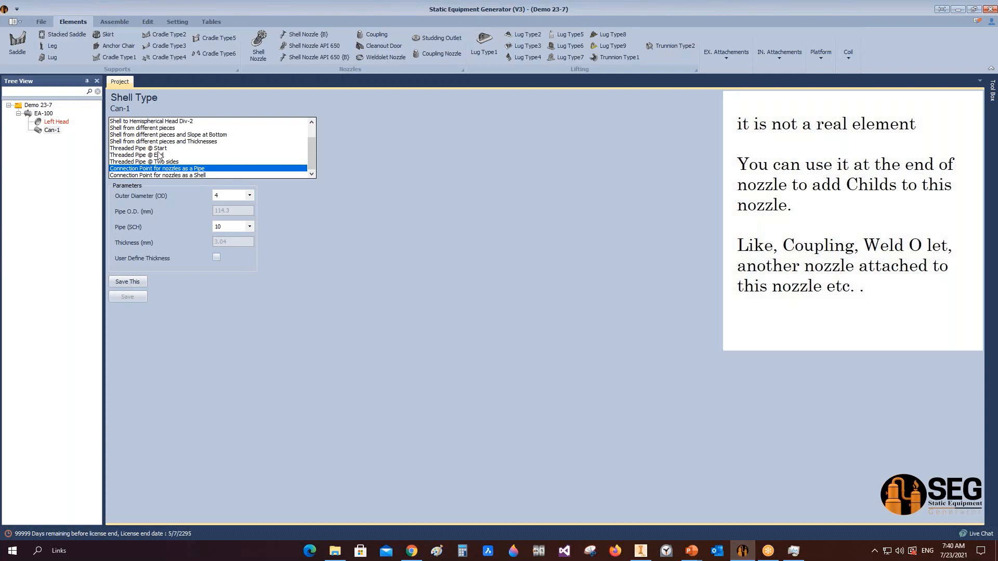
Reload Can-1 and set it to the Shell type with inner diameter 1500 mm and L.W.L. orientation 60
click(39, 131)
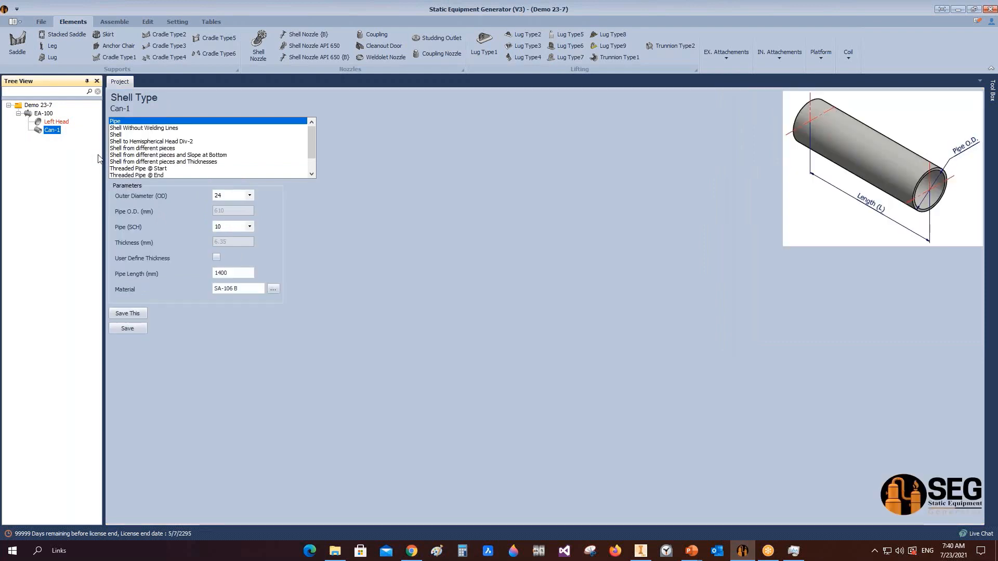
click(115, 135)
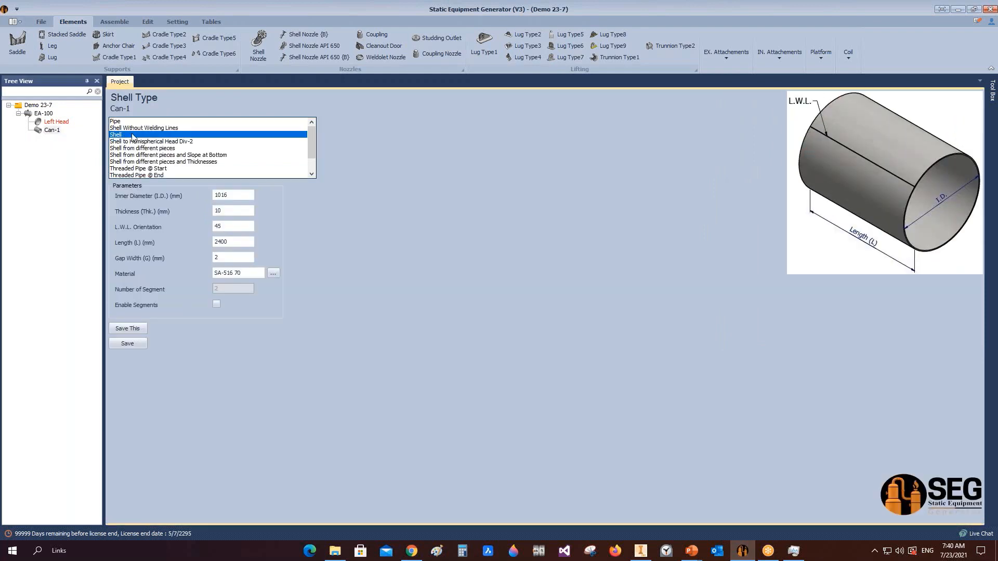
drag(228, 194, 224, 192)
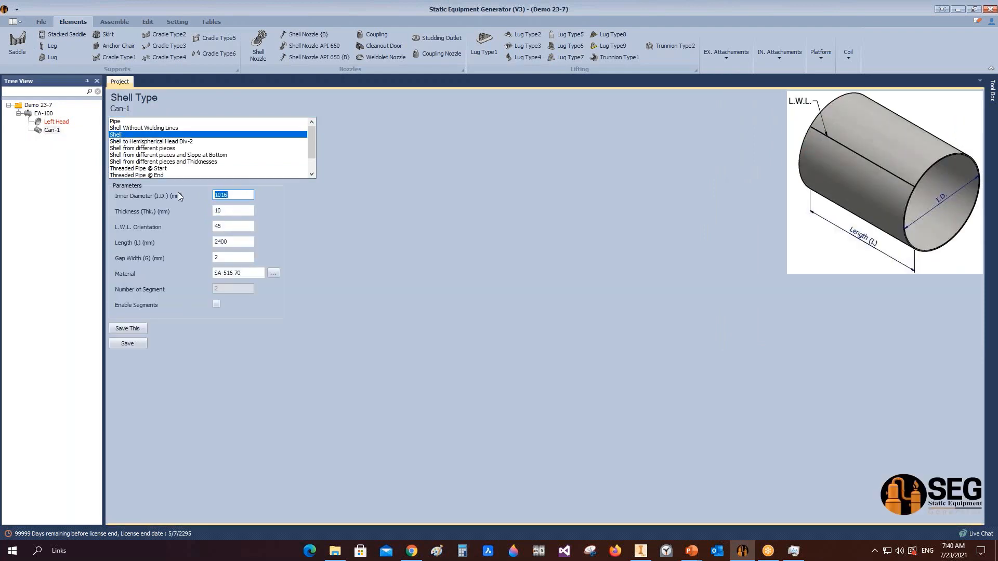
text(1500)
key(Tab)
key(Tab)
text(60)
key(Tab)
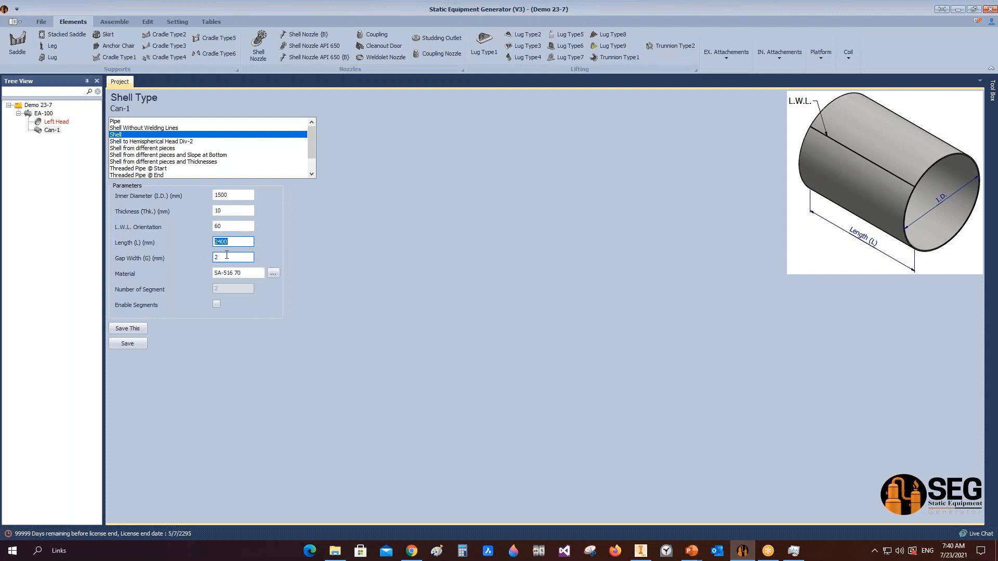
Try to save Can-1 with a length of 3000 mm
text(3000)
click(139, 343)
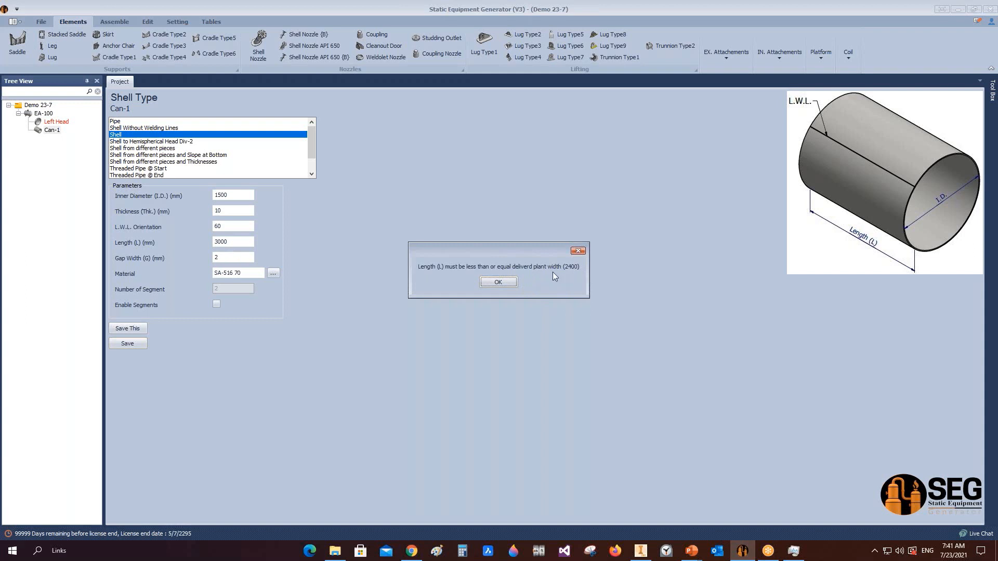
click(497, 283)
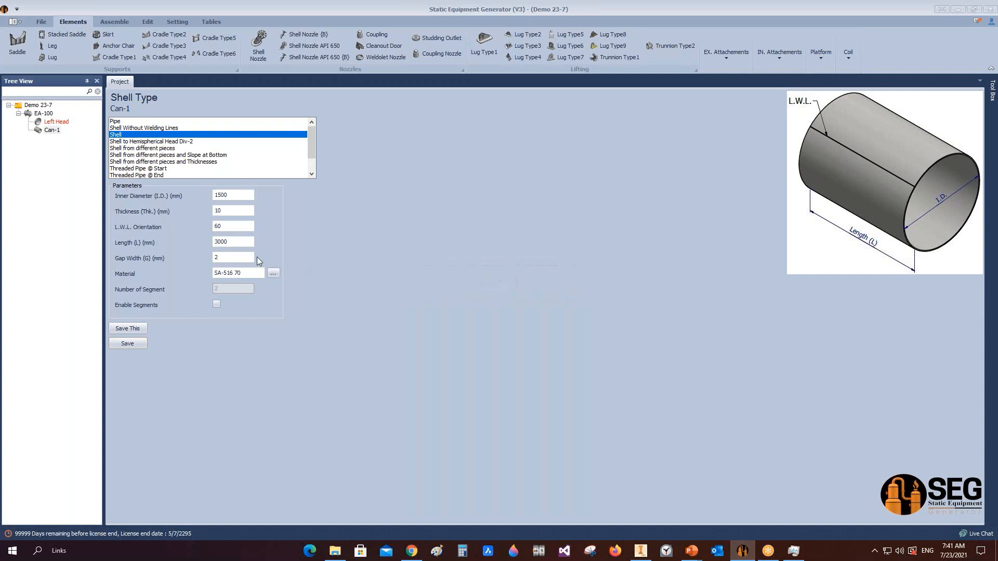
Set Can-1's length to 2000 mm and save the shell
drag(247, 242, 204, 242)
text(2000)
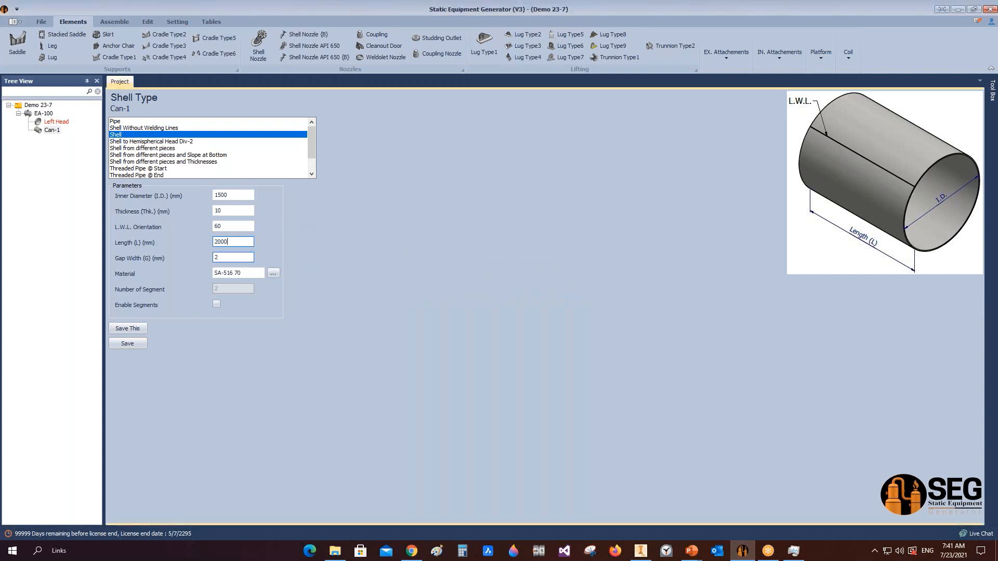
click(140, 344)
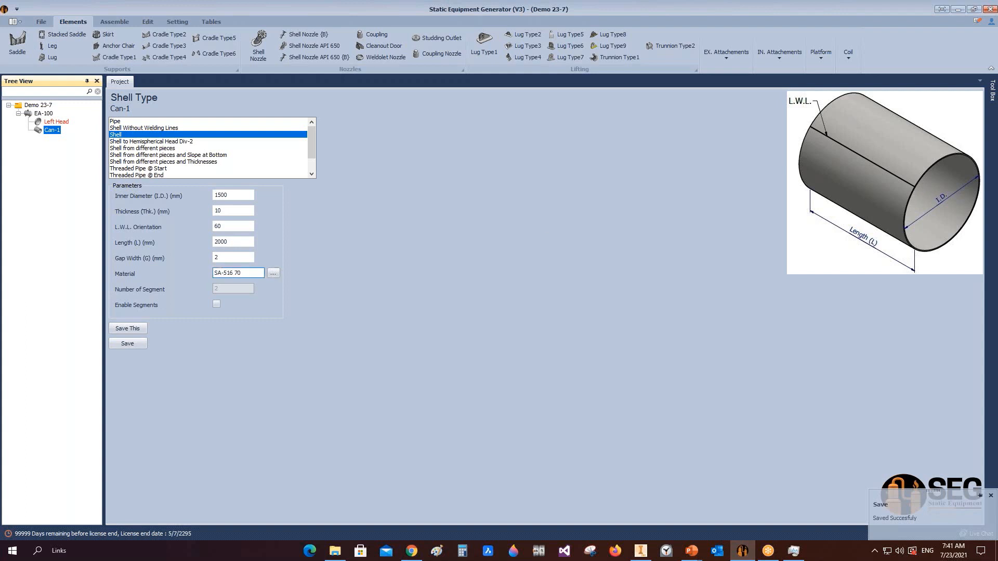
click(223, 257)
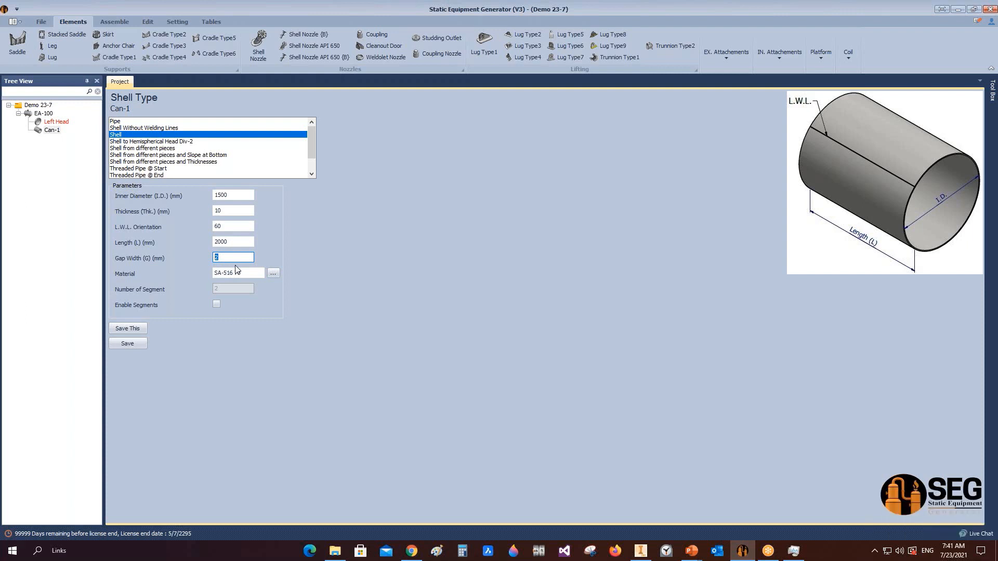
Add a shell named Can-2 to vessel EA-100 as a non-dependent copy of Can-1
click(41, 113)
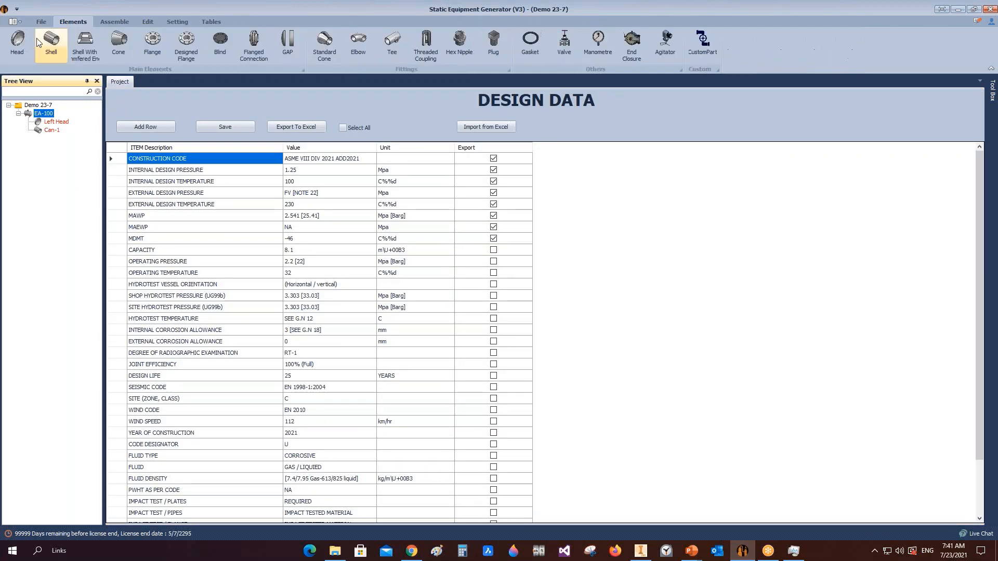
click(51, 45)
text(C)
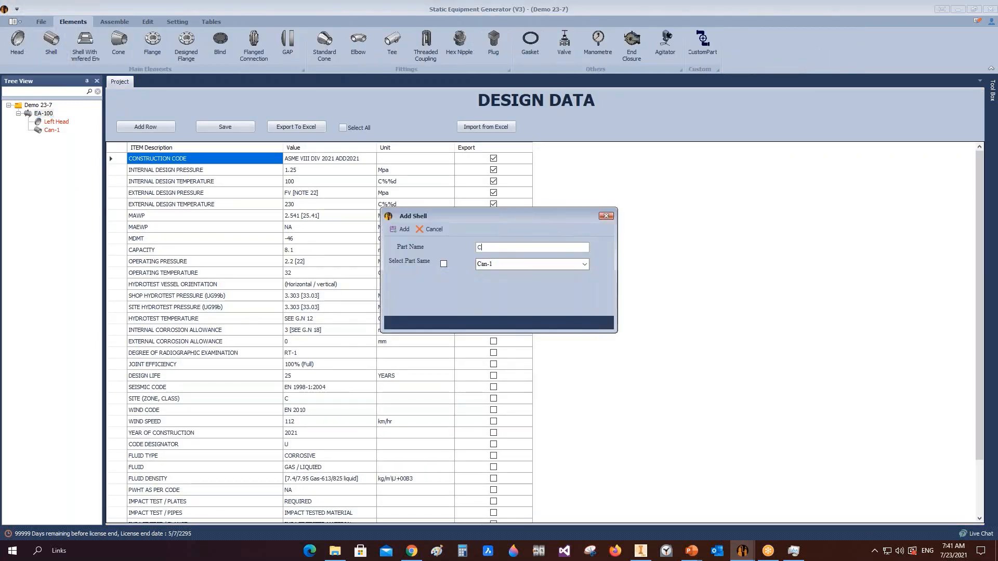
text(an-2)
click(487, 265)
click(578, 267)
click(586, 264)
click(445, 265)
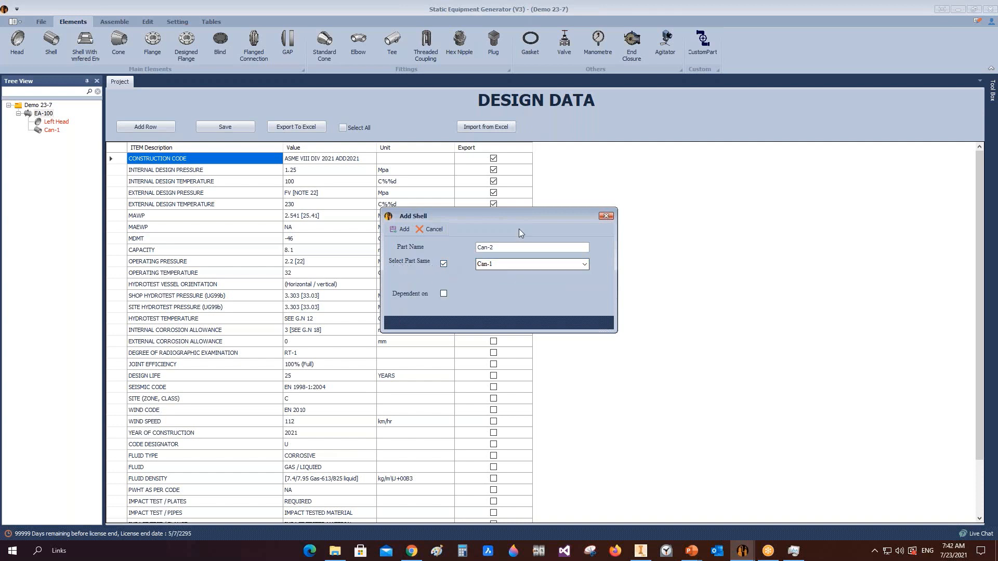
double_click(498, 247)
click(400, 229)
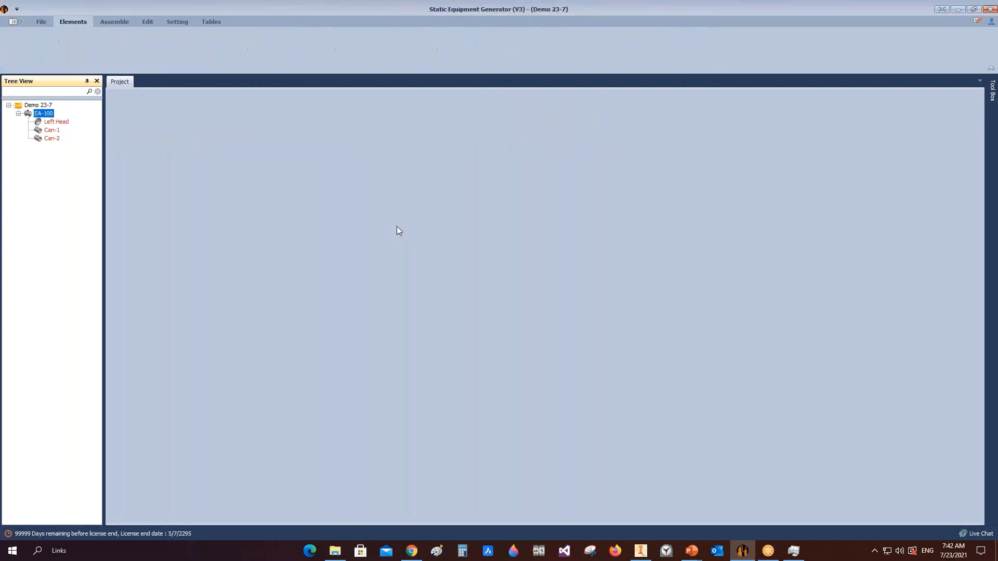
Set Can-2's L.W.L. orientation to 315 and its length to 1400 mm, and save it
click(42, 140)
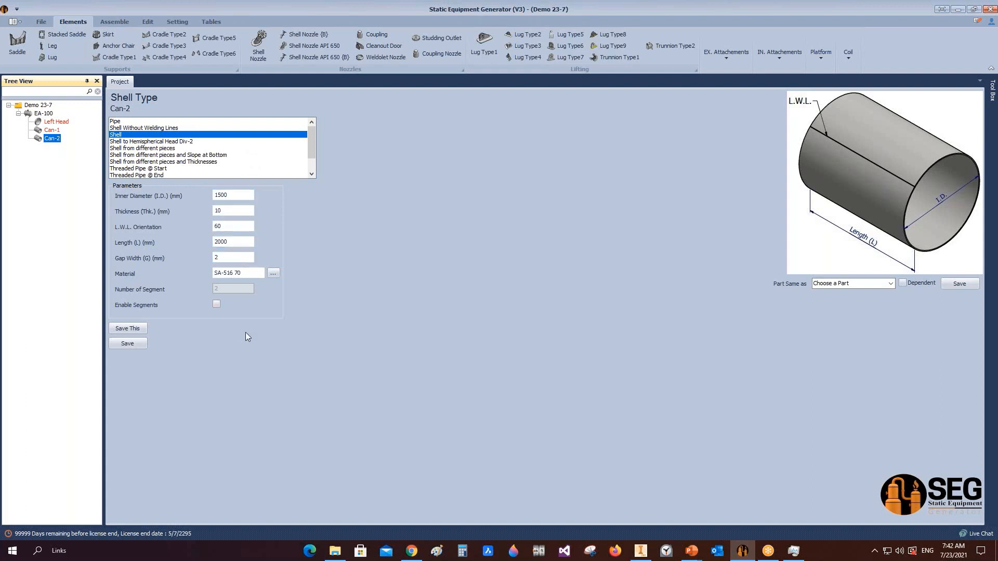
drag(229, 225, 207, 225)
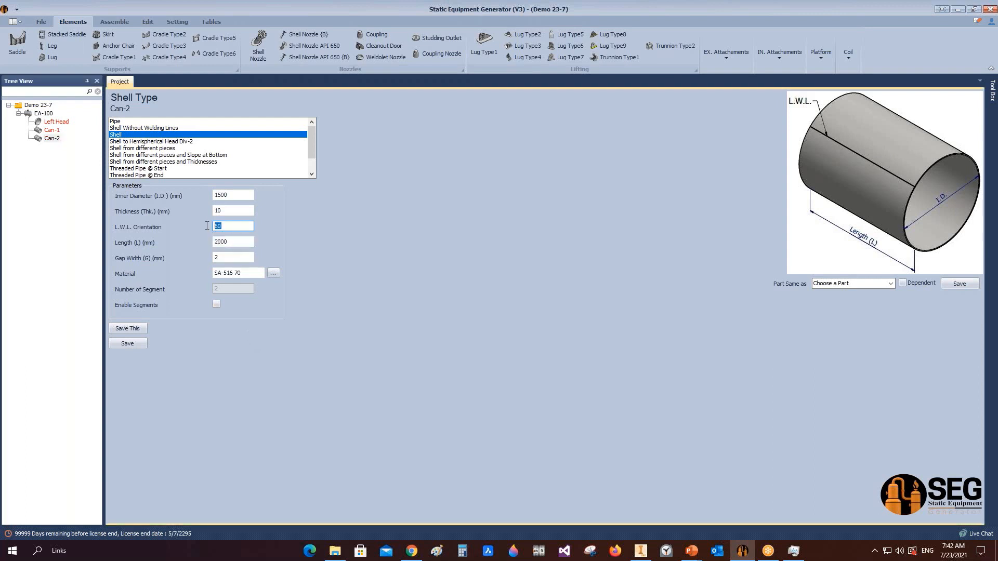
text(315)
key(Tab)
text(1400)
click(139, 344)
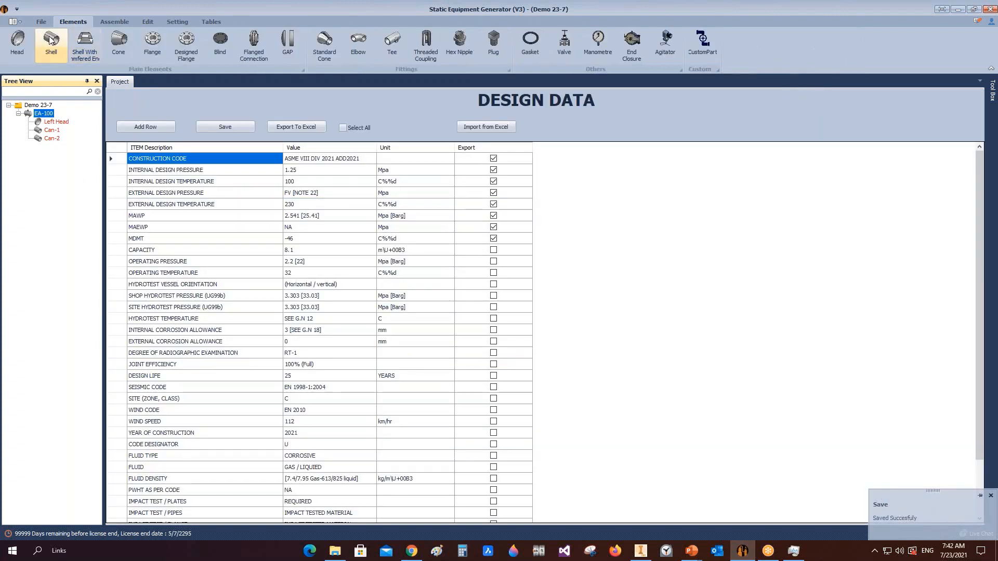
Add a shell named Can-3 to vessel EA-100 with the same data as Can-1, and open its parameters
click(50, 40)
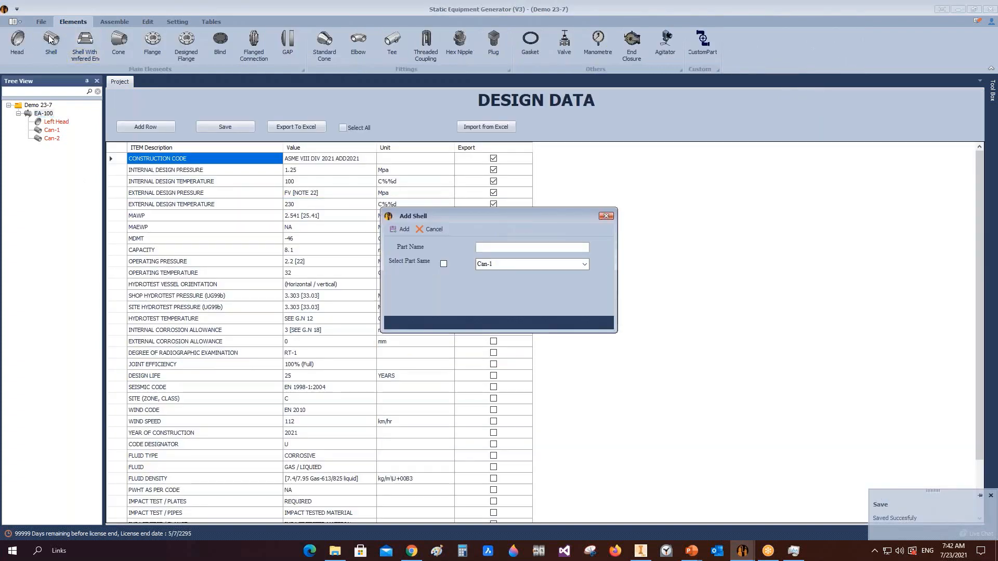
text(Can-3)
click(443, 263)
click(584, 264)
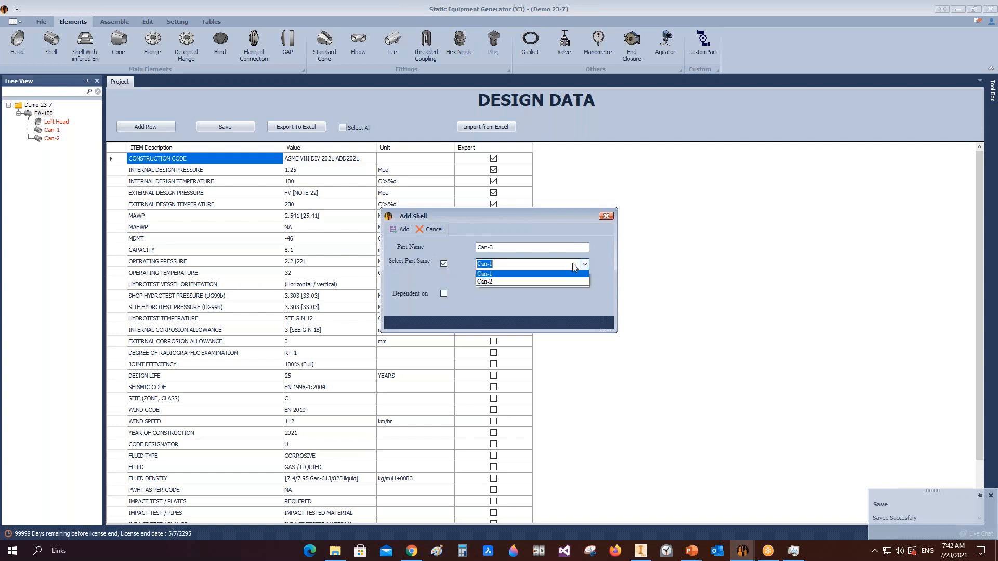
click(496, 276)
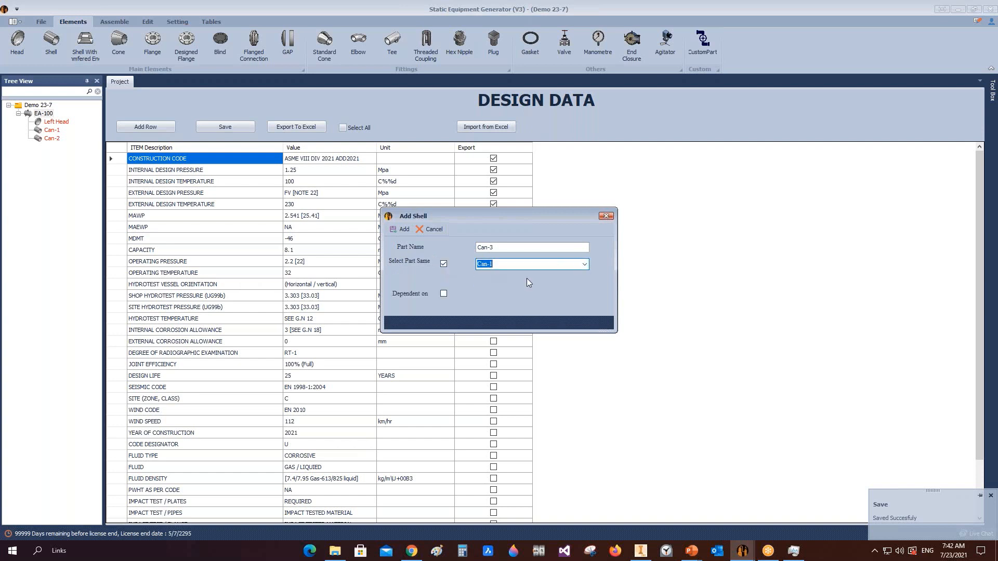
click(403, 230)
click(38, 148)
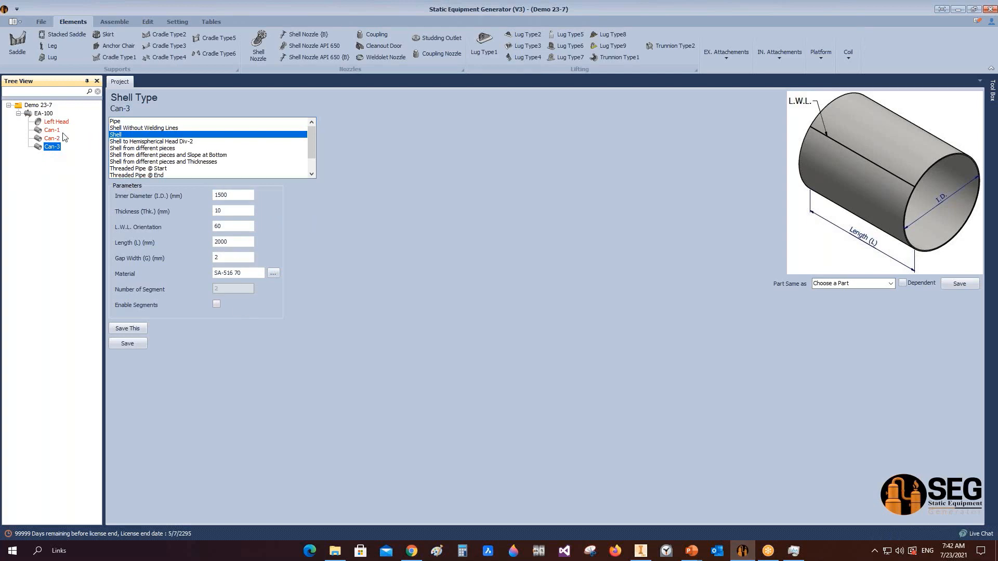
Add a head named Right Head to vessel EA-100 with the same data as Left Head
click(50, 113)
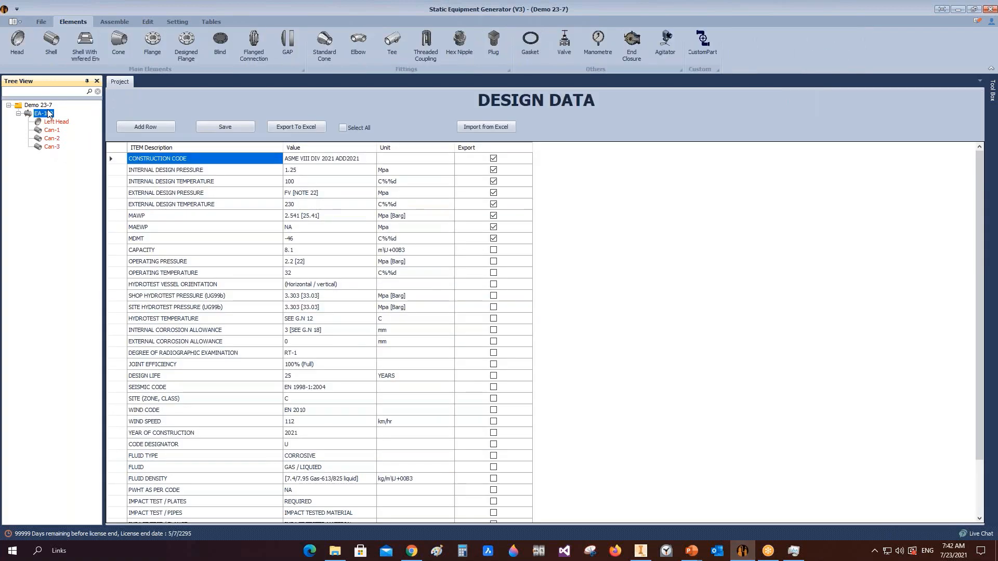
click(17, 42)
text(Right Head)
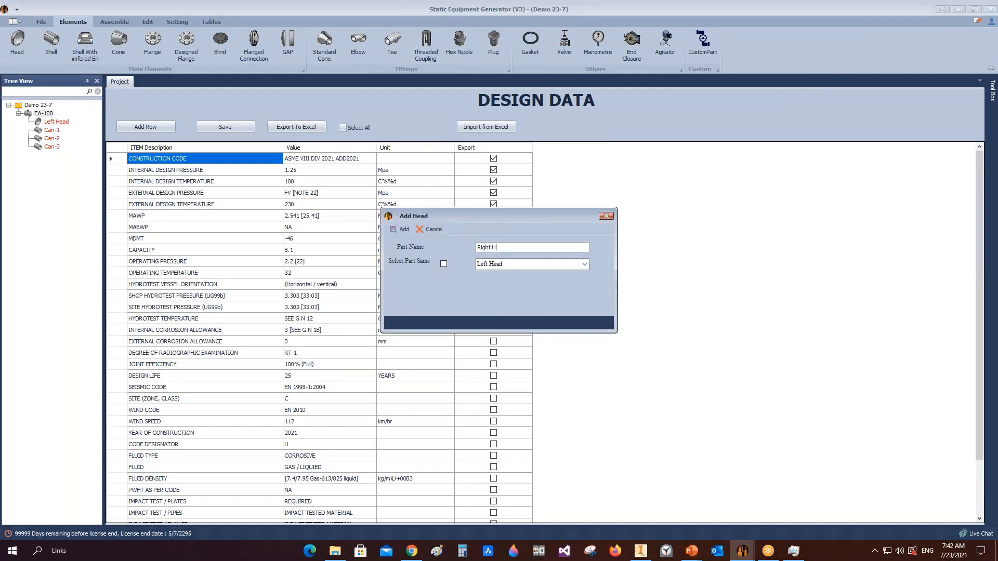
click(444, 264)
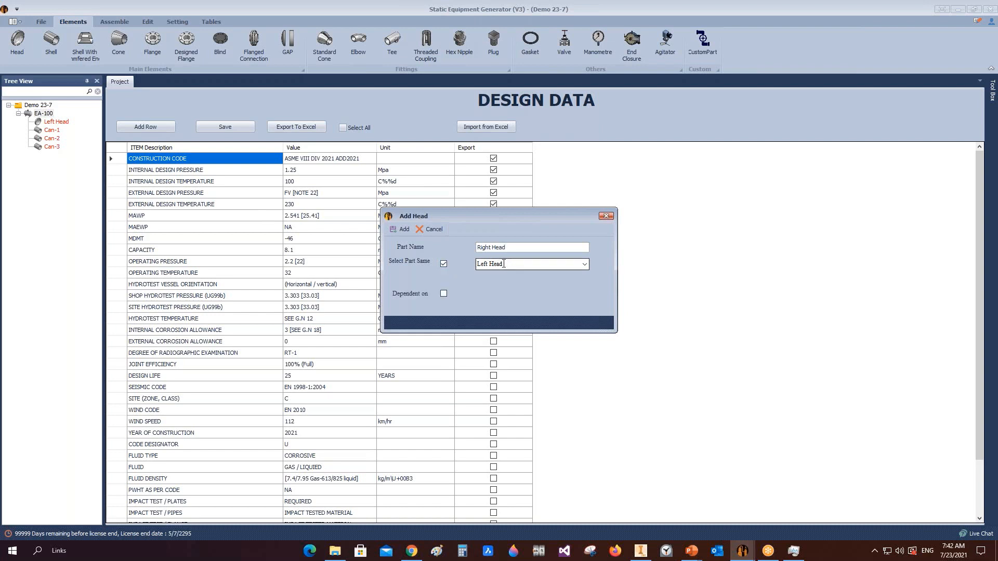
click(405, 230)
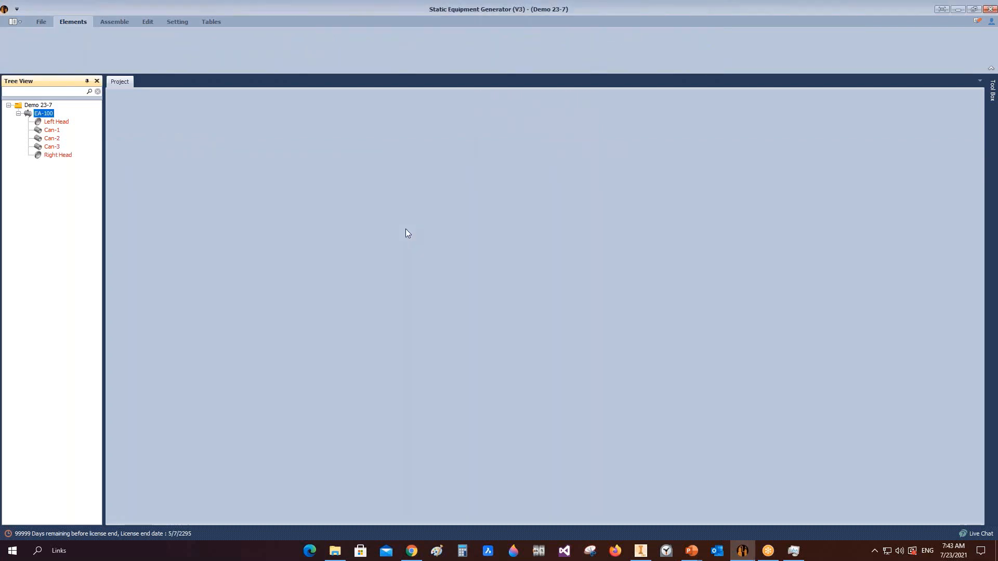
Start the Inventor assembly of vessel EA-100 with its heads and shells, and switch to Autodesk Inventor to see the model
click(56, 156)
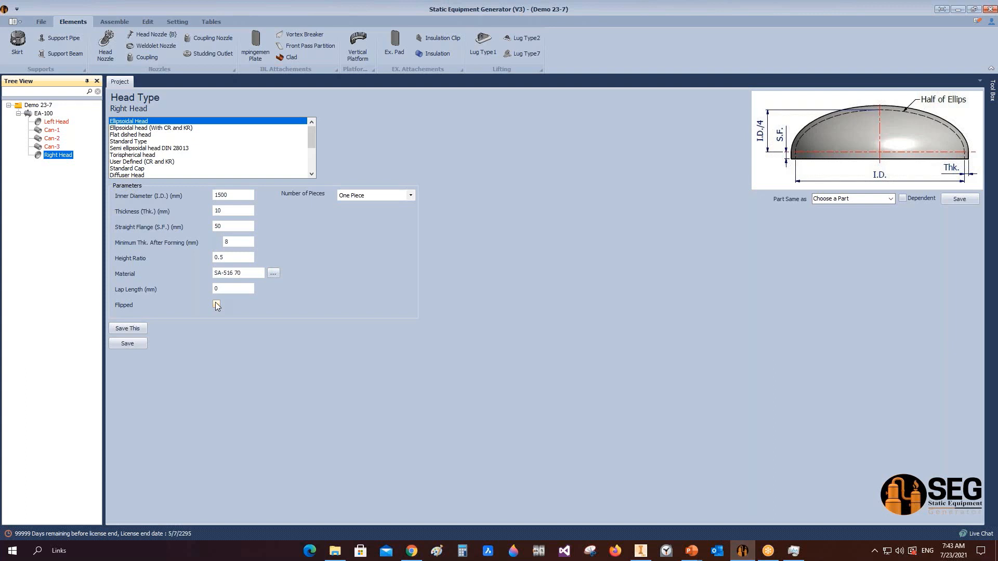
click(115, 21)
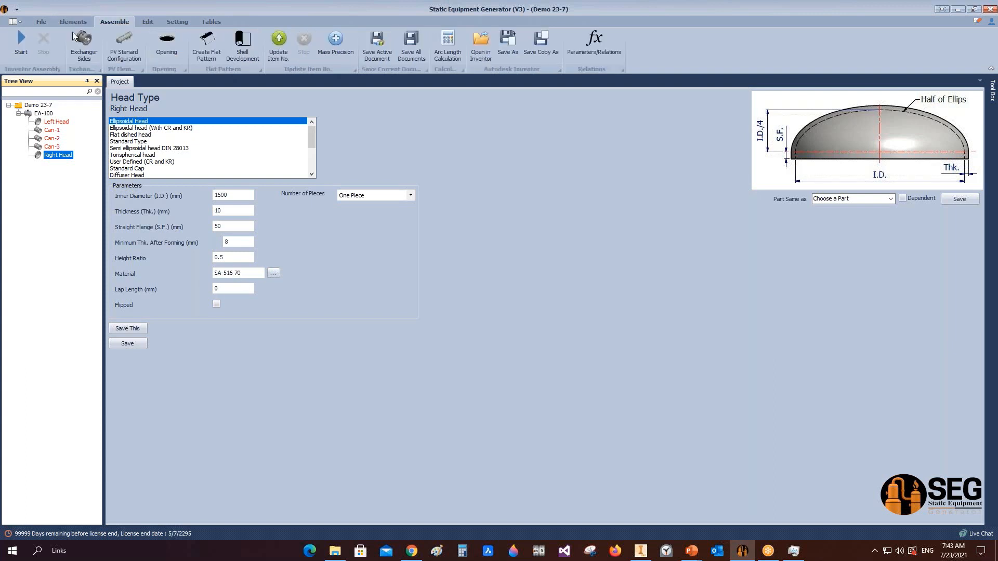
click(20, 45)
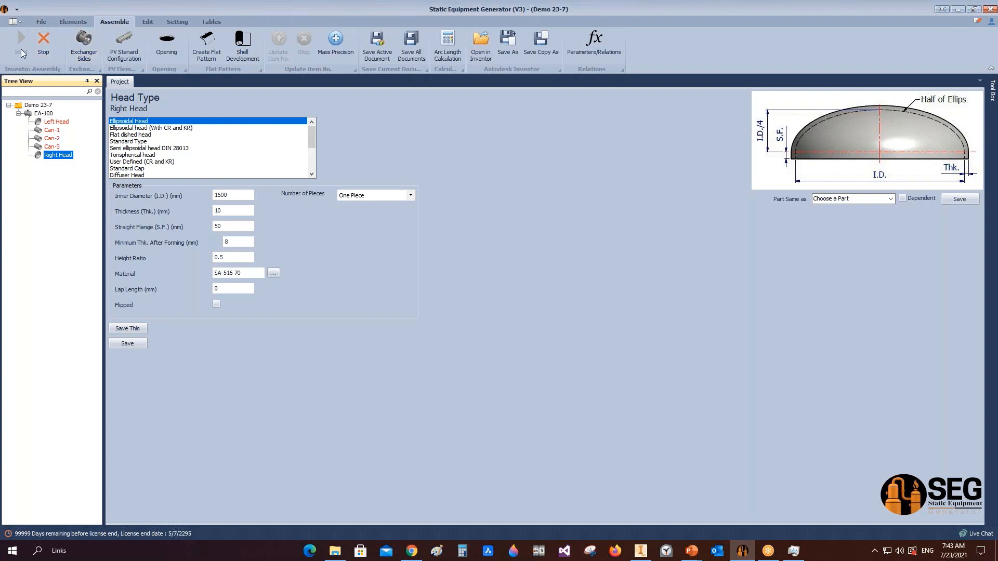
mouse_move(640, 551)
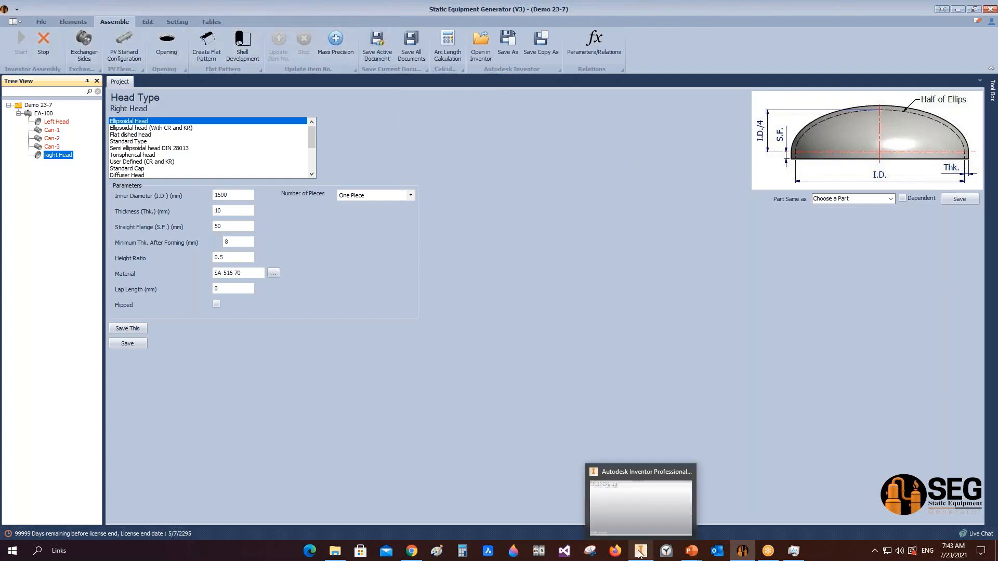
mouse_move(636, 517)
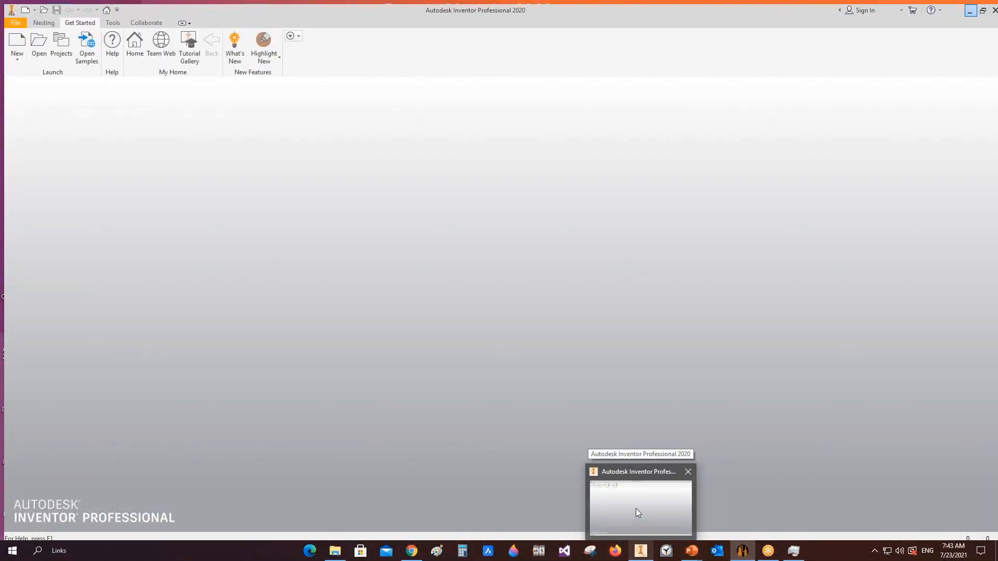
click(635, 508)
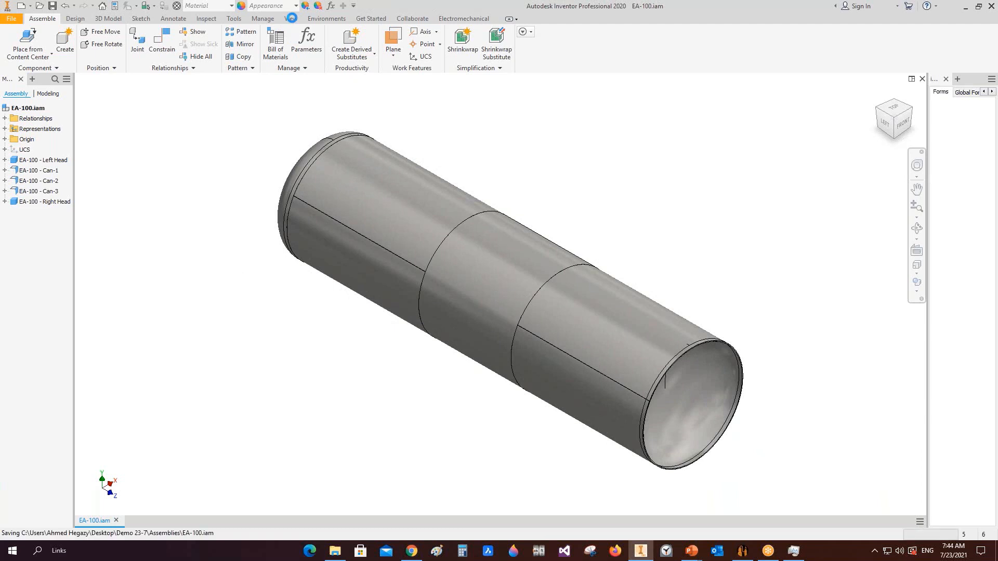
Section the EA-100 assembly in half along the YZ plane and inspect both heads from the left side
click(292, 18)
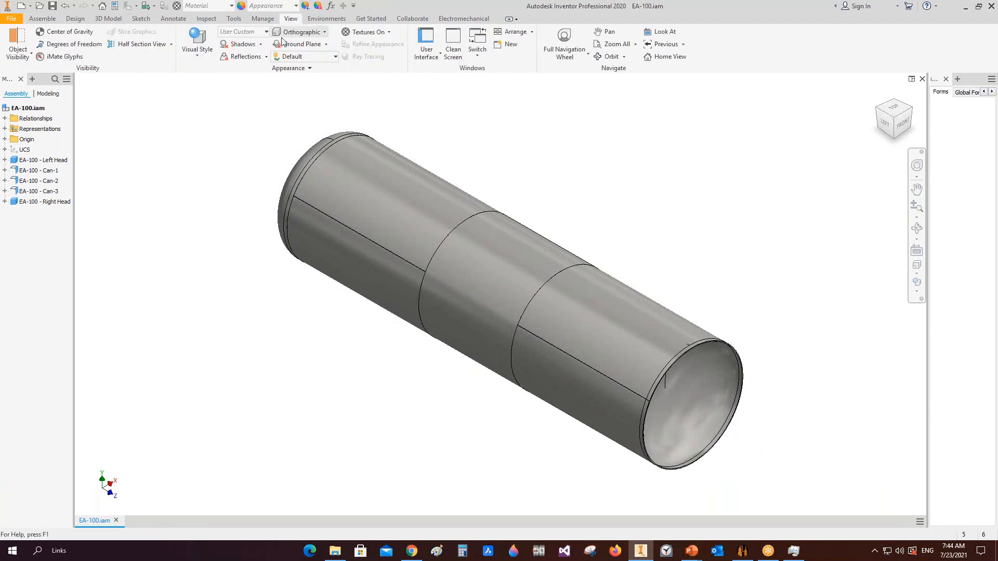
click(138, 44)
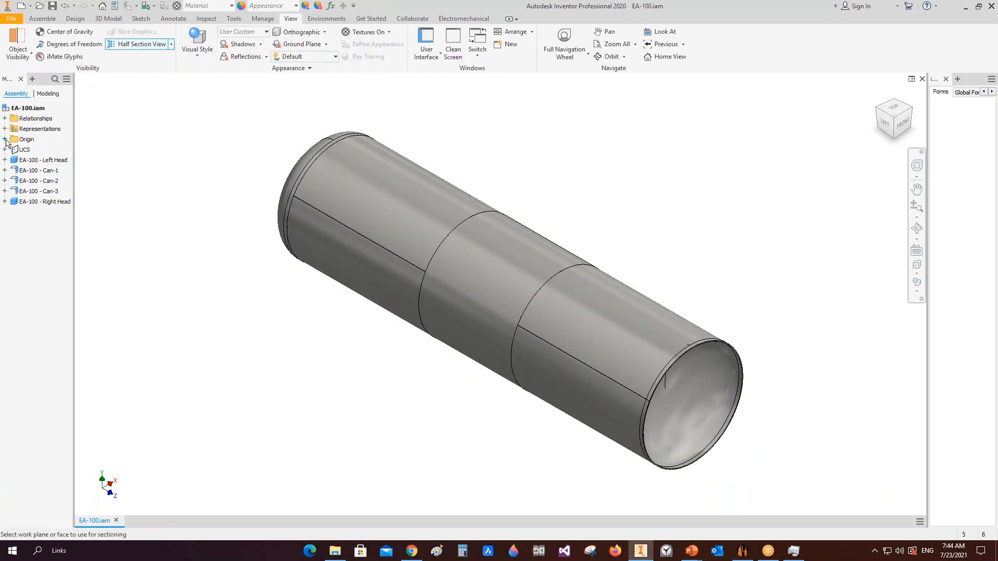
click(5, 139)
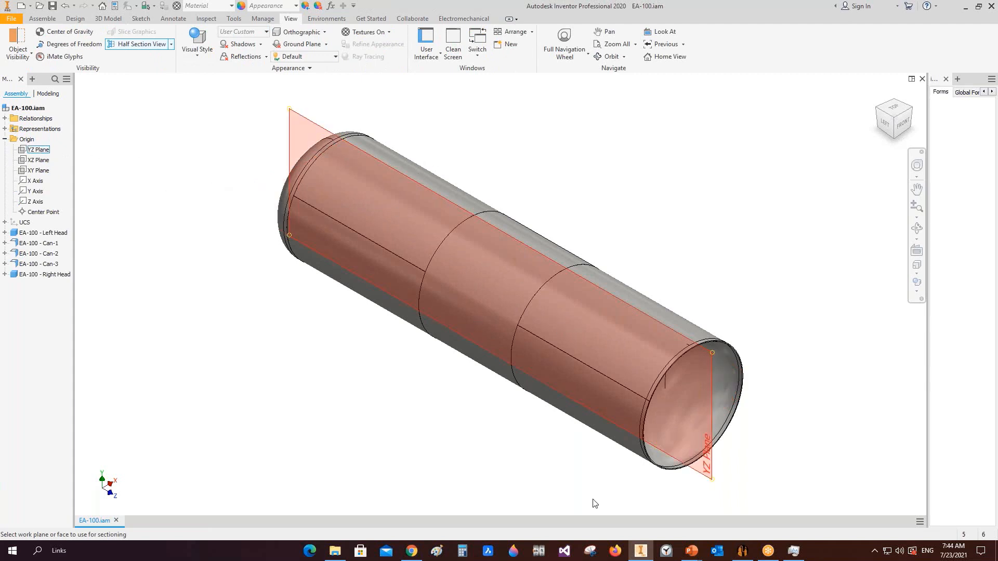
click(573, 315)
key(Return)
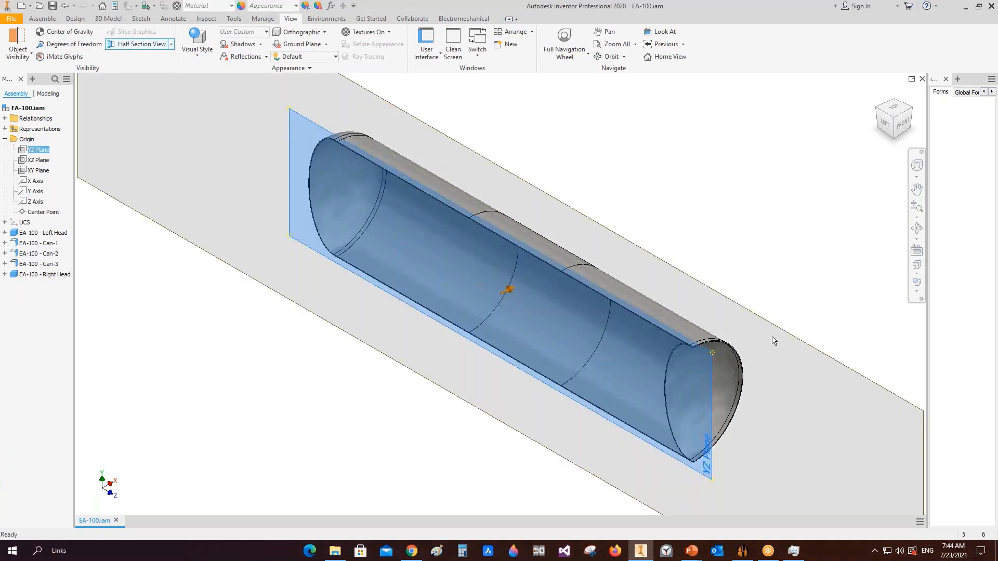
click(884, 122)
scroll(632, 311, down, 5)
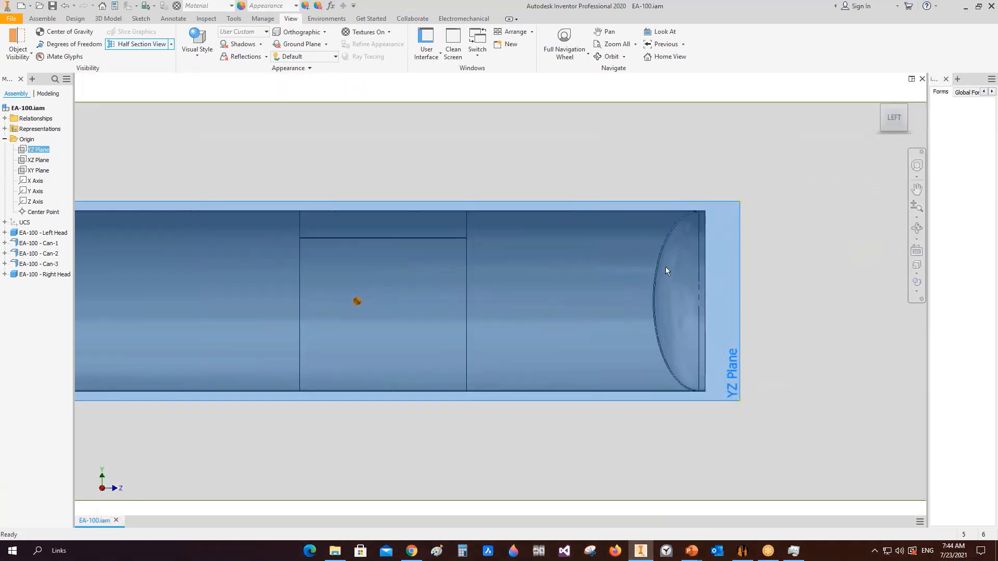
middle_drag(656, 210, 801, 210)
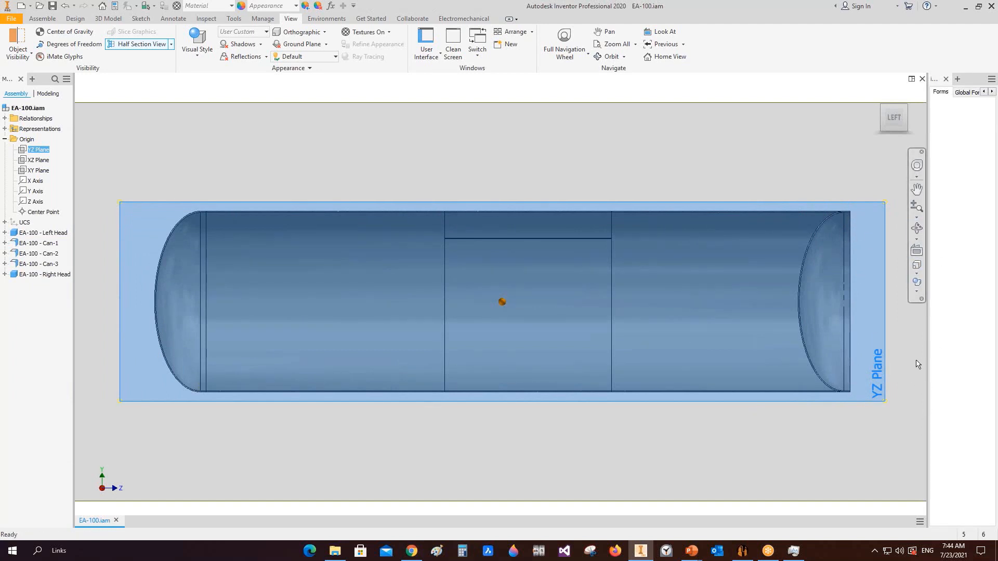
Switch to Static Equipment Generator, set Right Head to Flipped, save it and assemble the vessel again
click(748, 552)
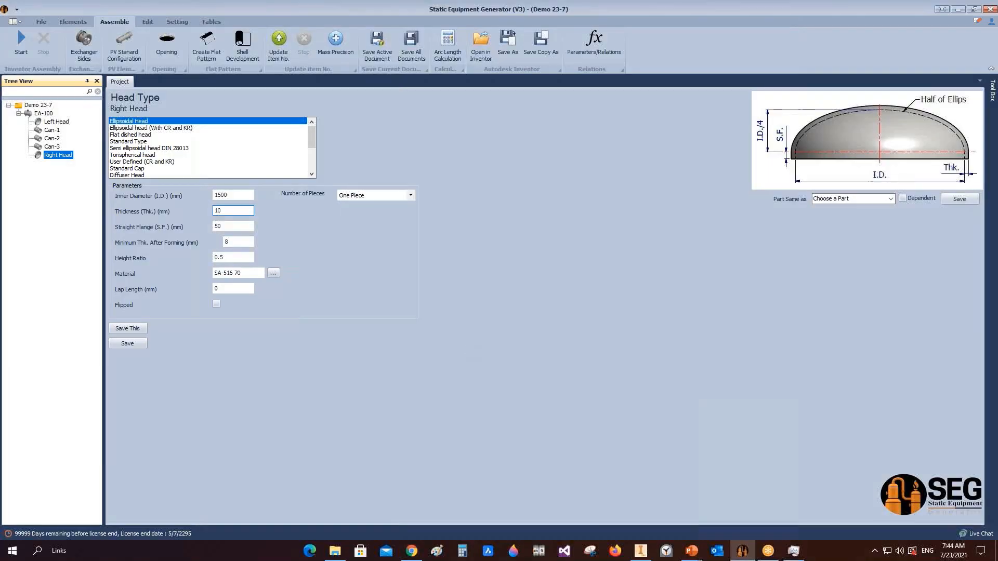
click(216, 305)
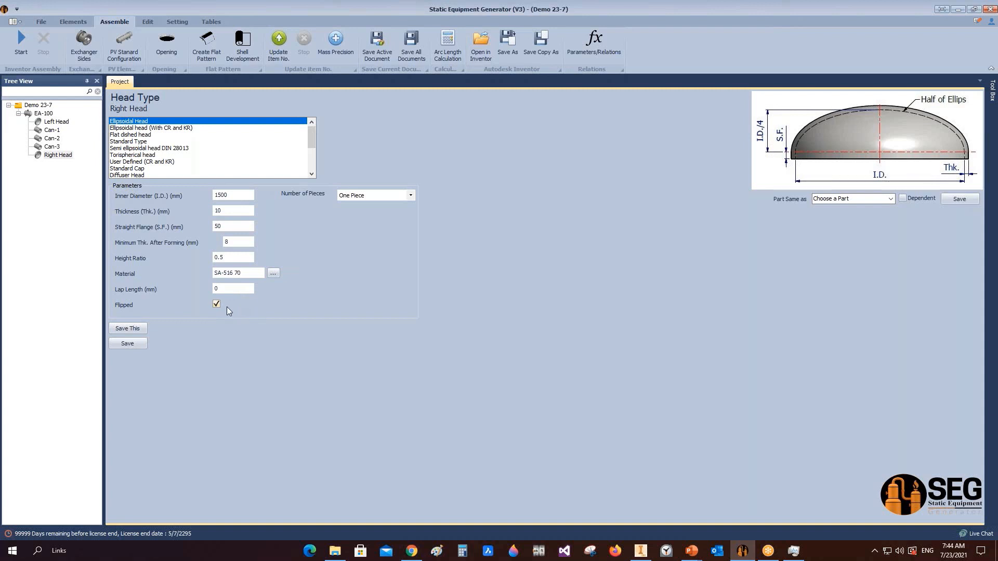
click(127, 343)
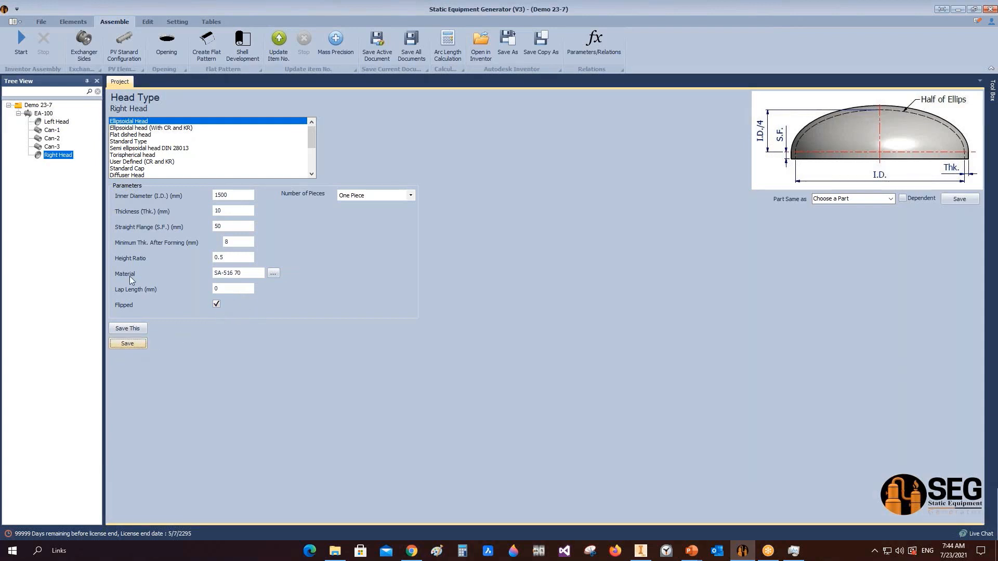
click(22, 39)
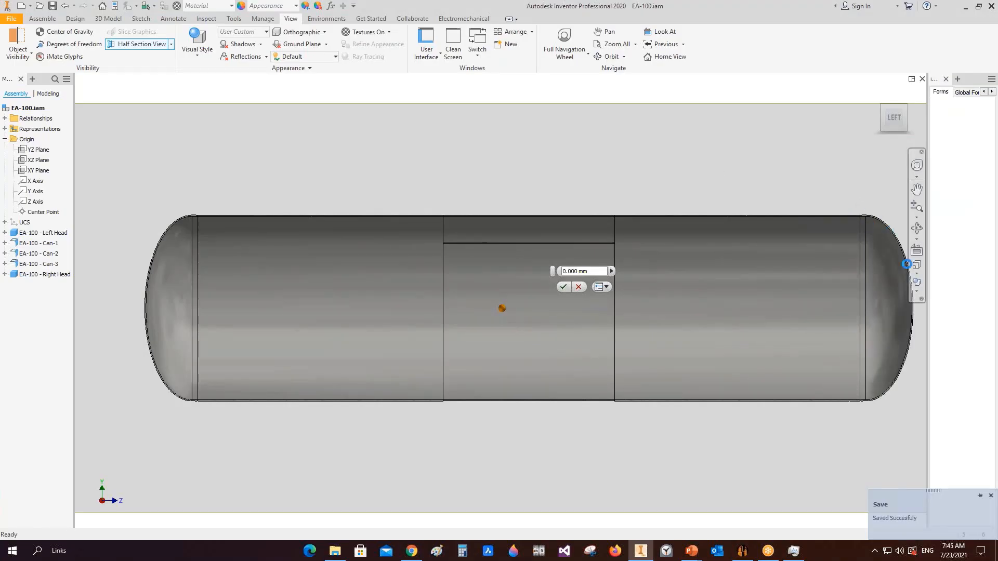
click(917, 188)
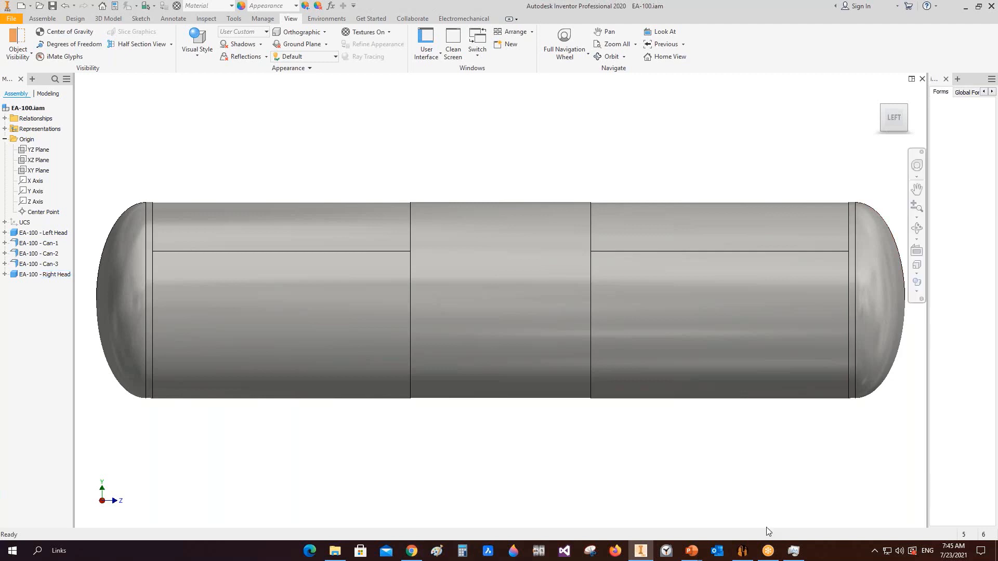
Switch to PowerPoint to review the 3D Model requirements slide, and return to the EA-100 assembly in Inventor
mouse_move(694, 554)
click(724, 514)
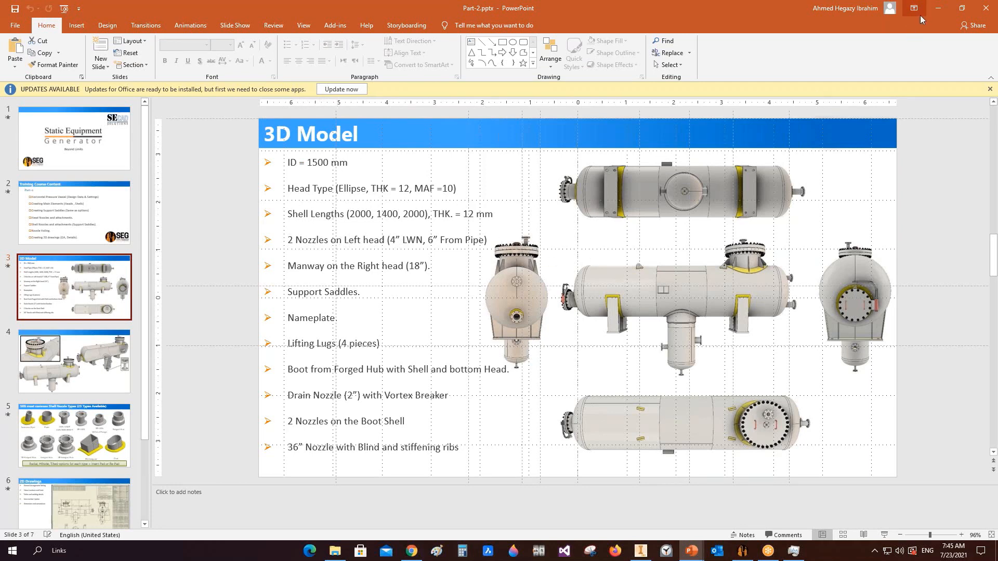
click(937, 9)
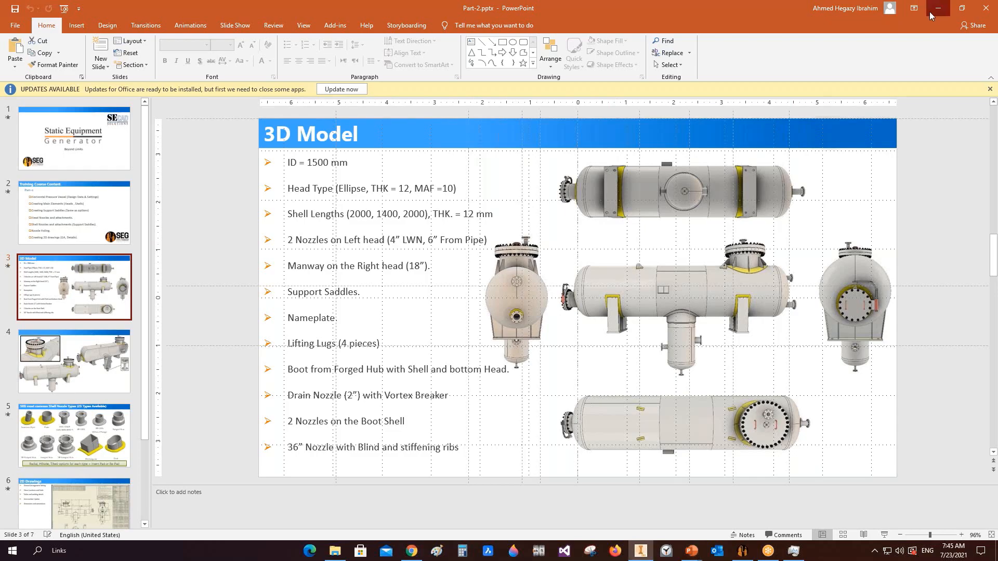
click(129, 238)
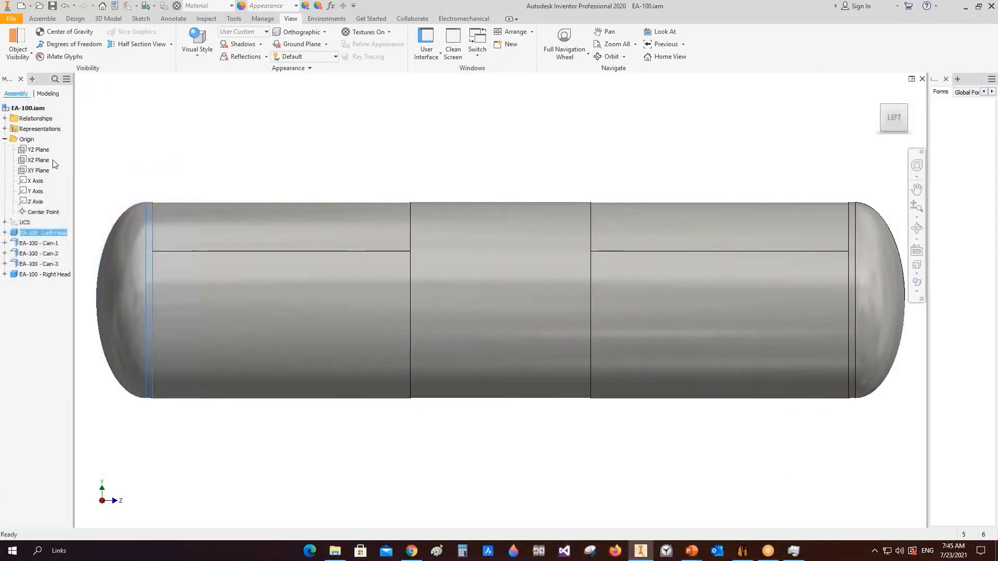
click(5, 139)
middle_drag(398, 284, 445, 294)
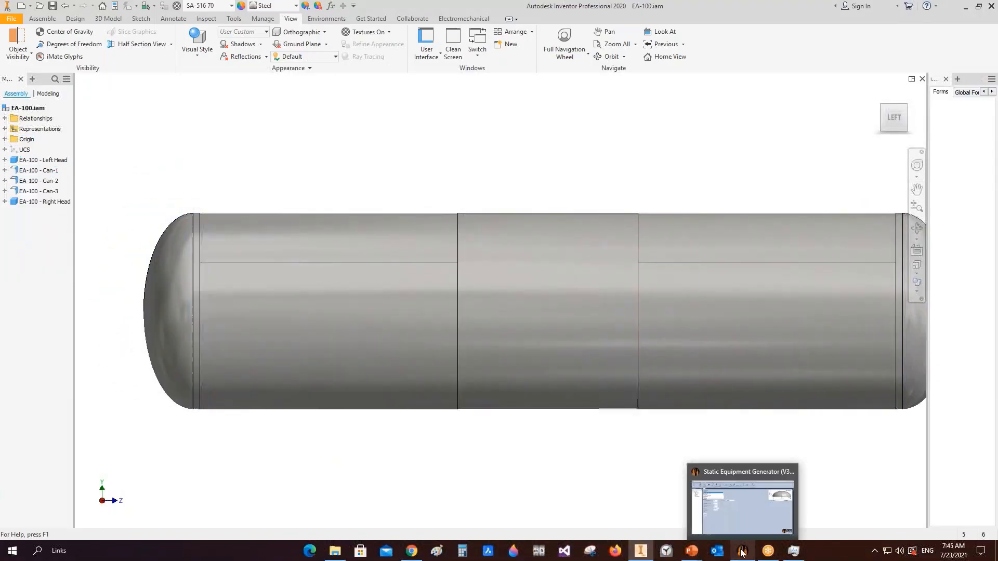
Switch to Static Equipment Generator, select Left Head and look through the supports, attachments and lifting elements available for it
click(742, 551)
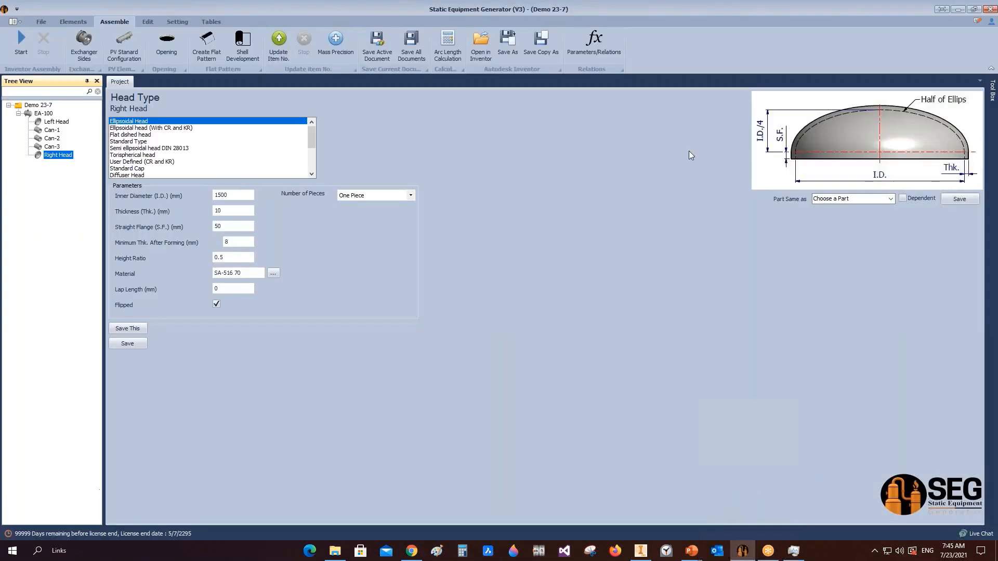
click(49, 122)
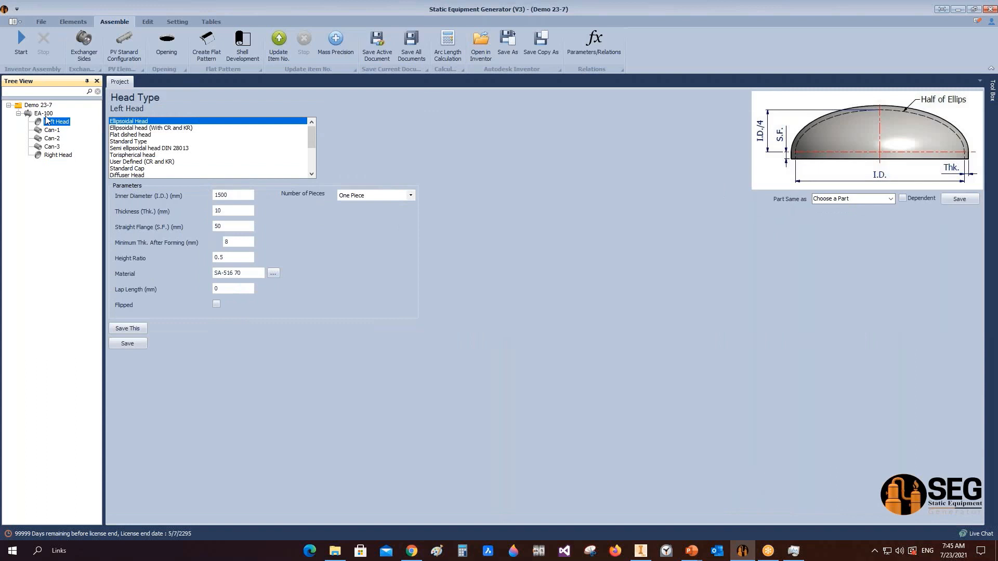
click(75, 22)
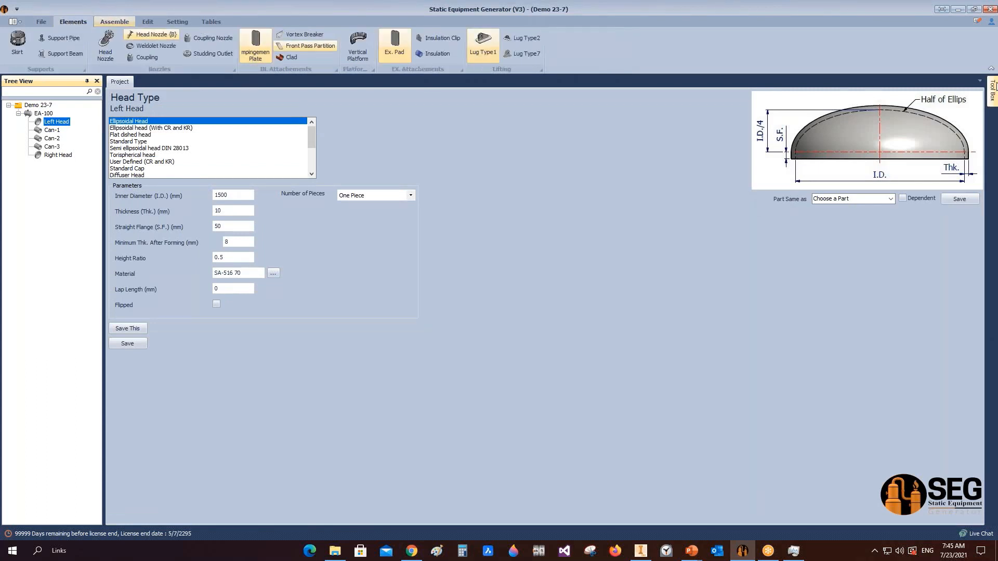
mouse_move(992, 90)
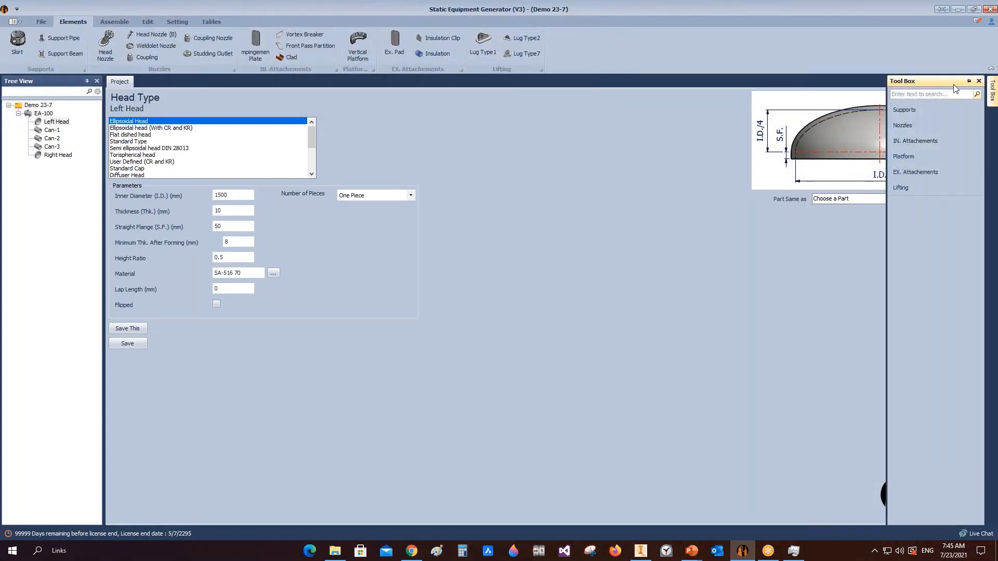
click(909, 170)
click(909, 186)
click(908, 109)
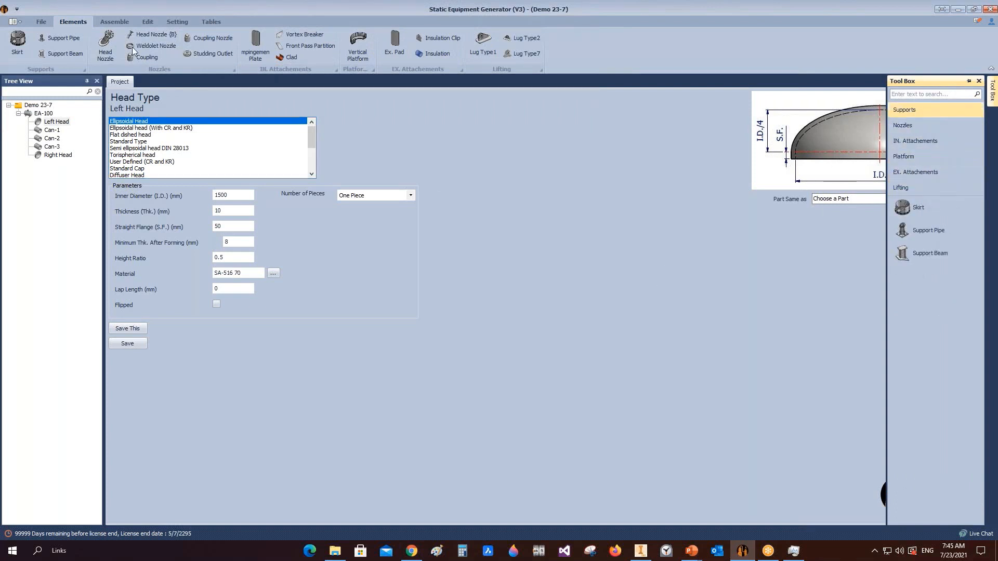
click(969, 80)
click(981, 81)
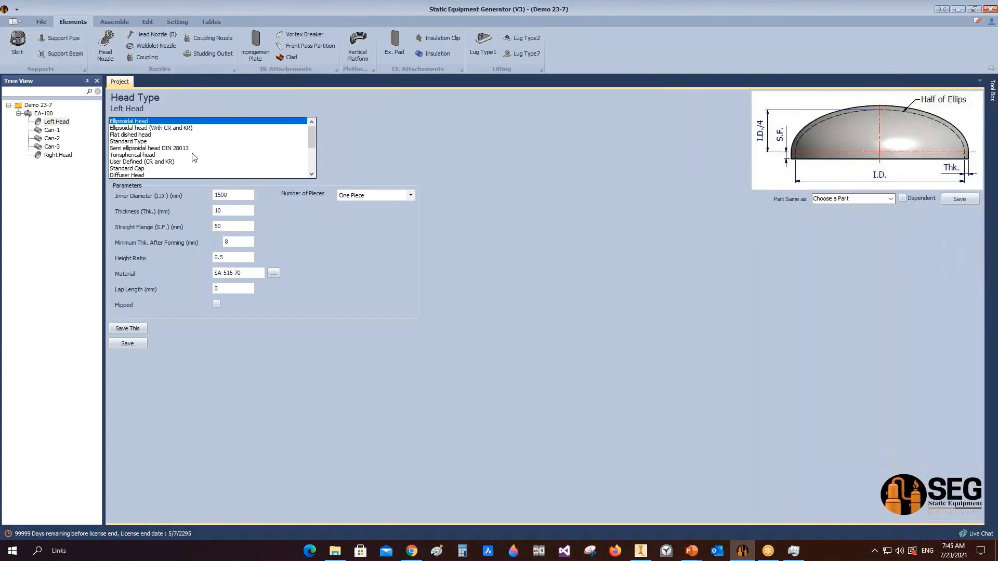
Add a head nozzle named N1 to Left Head
click(43, 123)
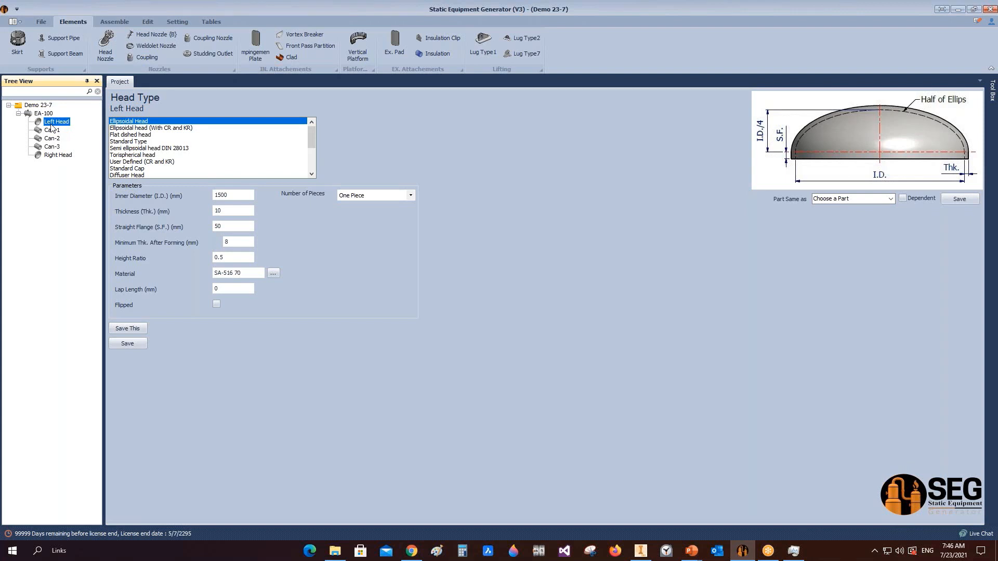
click(106, 44)
text(N1)
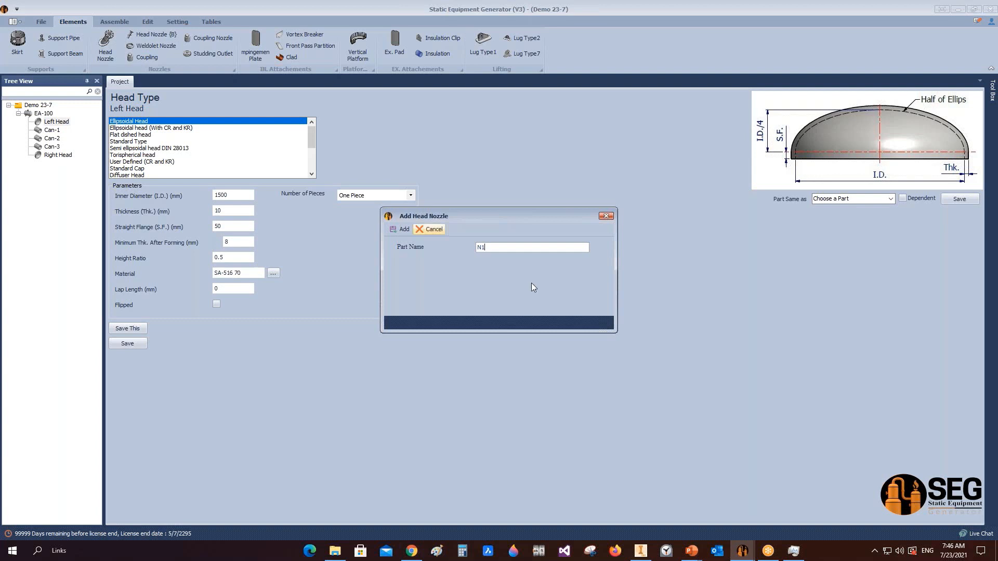
click(401, 229)
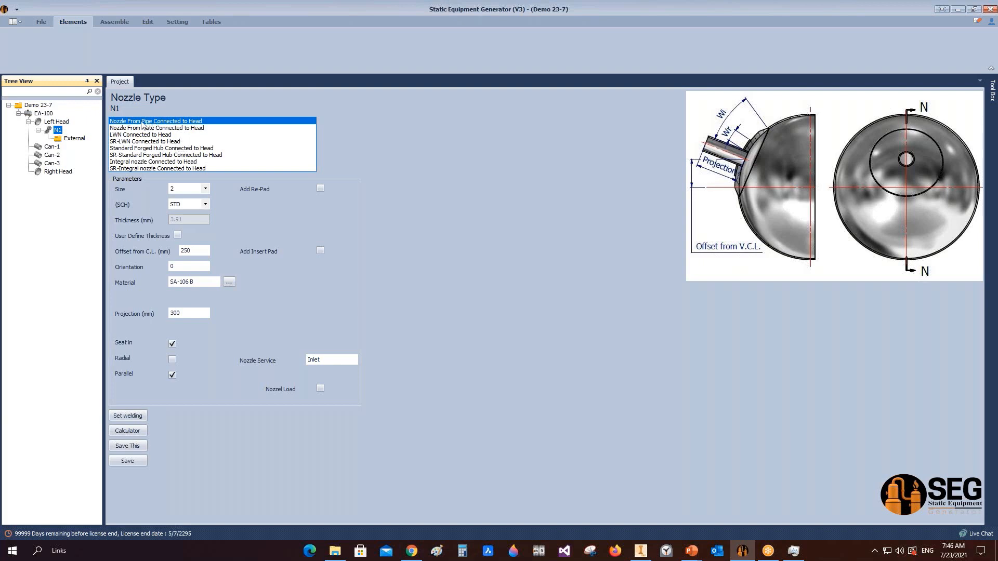
Look through the head nozzle types available for N1, from plate, LWN and forged hub to integral nozzles and their SR variants
click(166, 122)
click(167, 128)
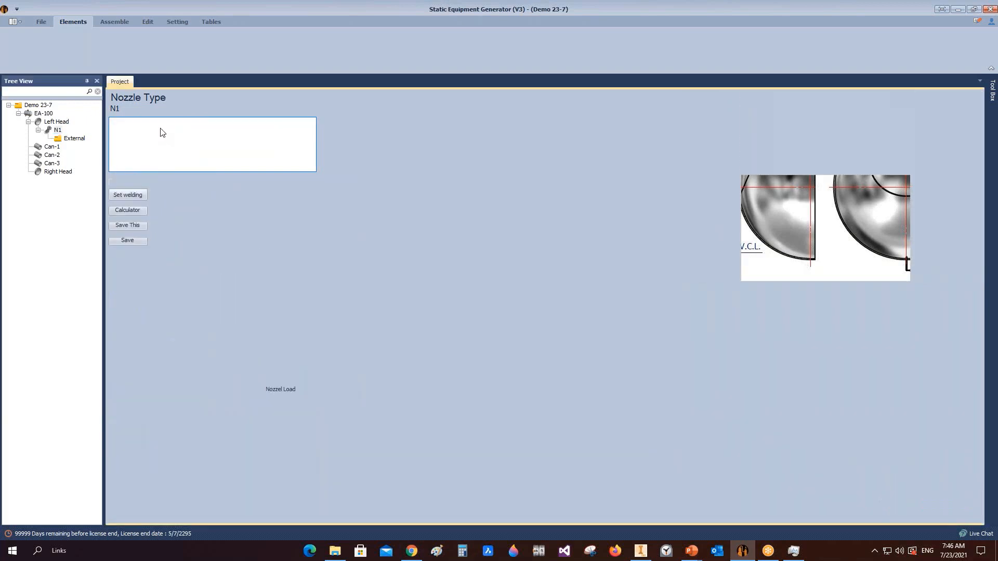
click(141, 135)
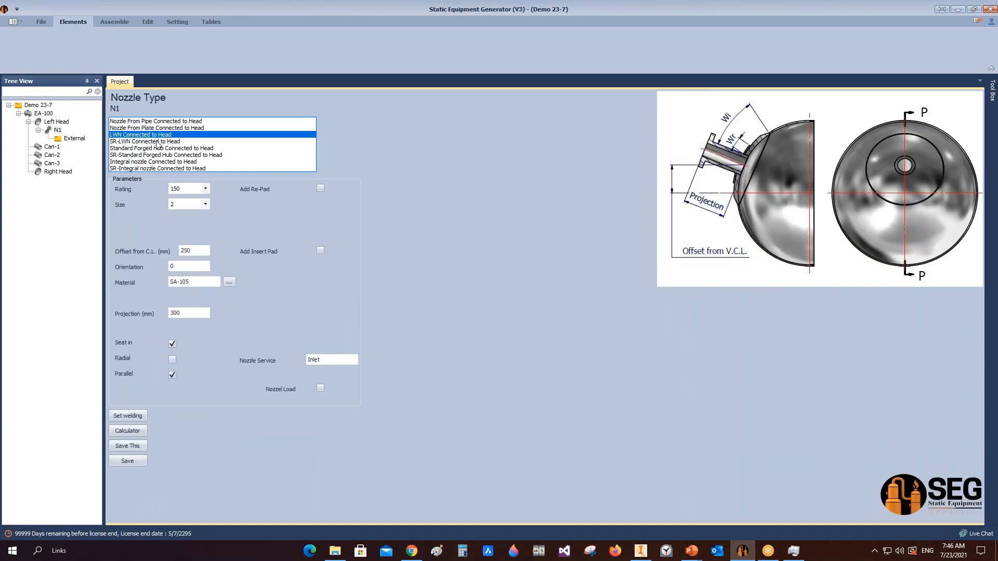
click(155, 141)
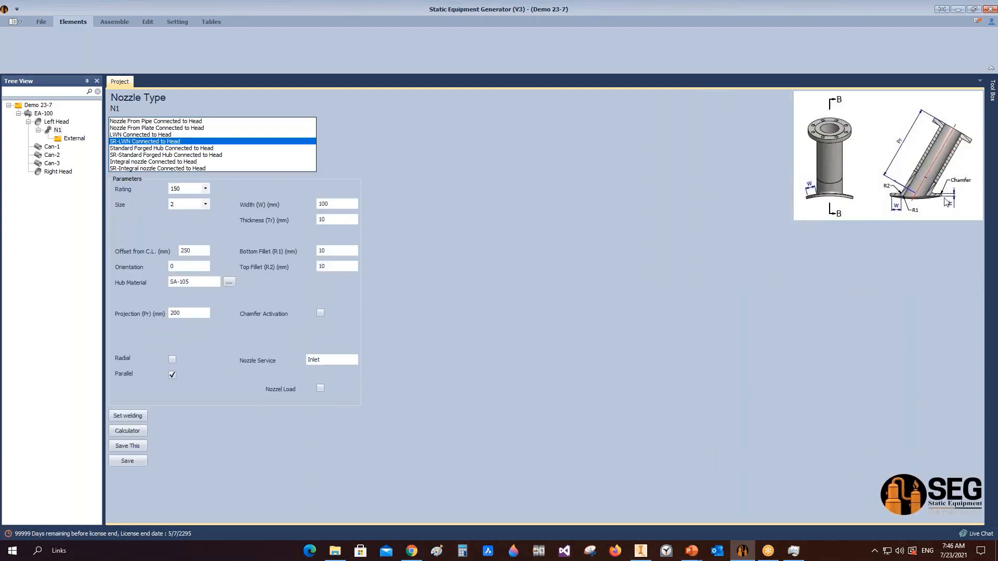
click(161, 149)
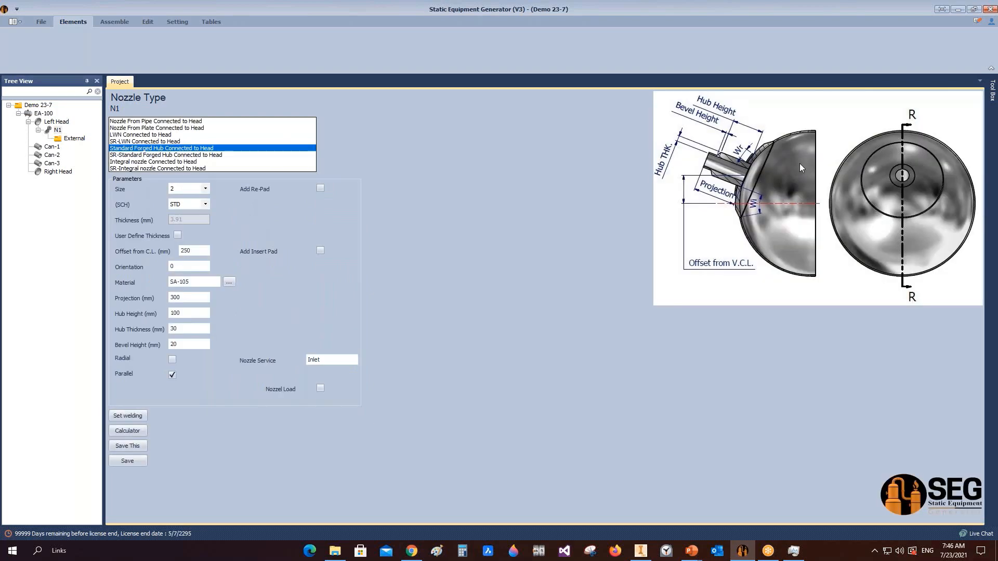
click(138, 155)
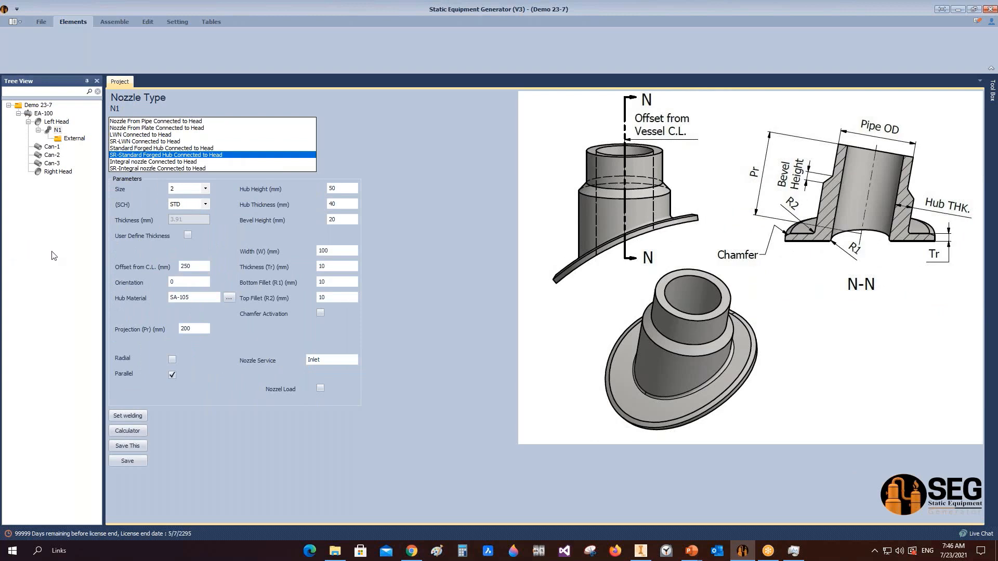
click(126, 162)
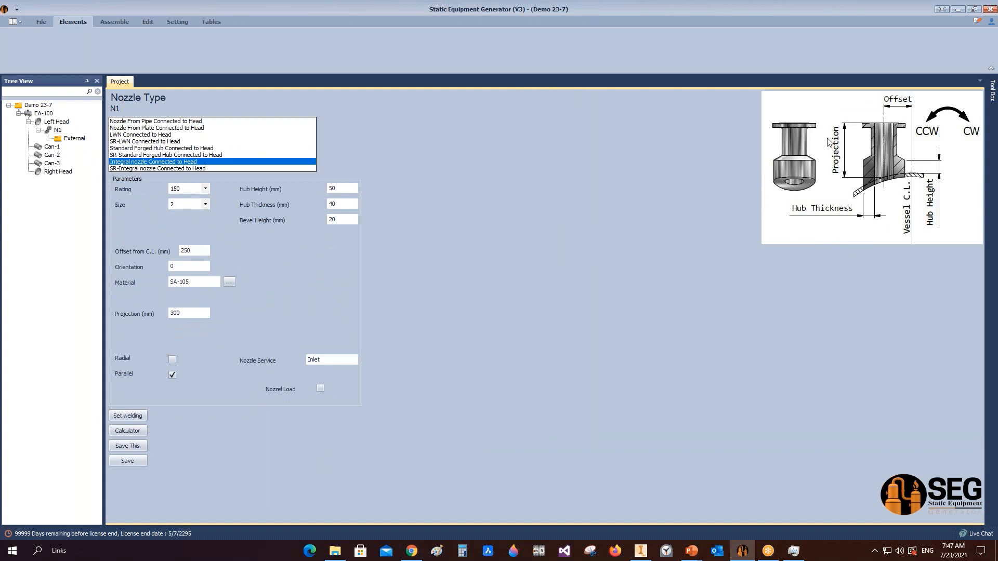
click(163, 169)
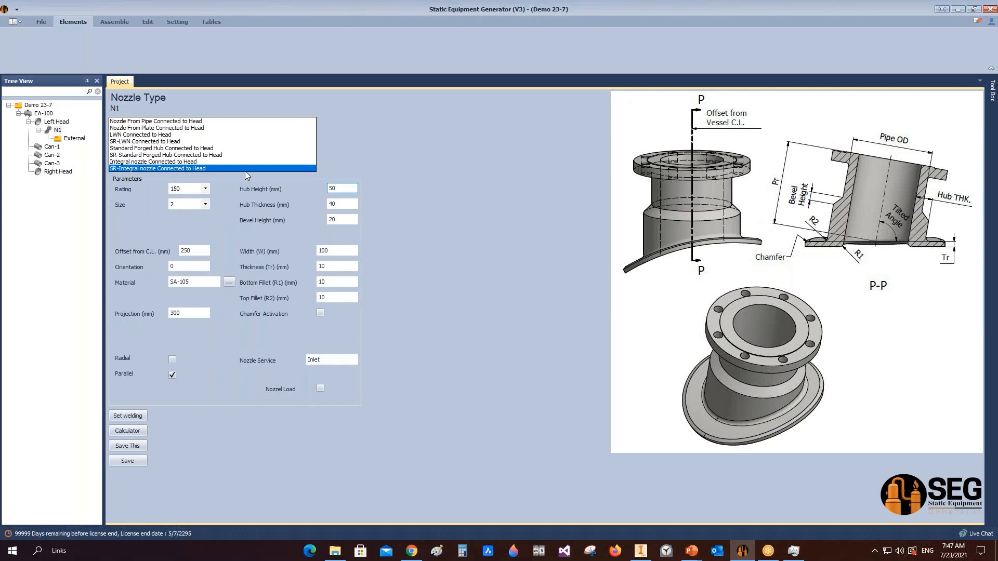
Make N1 an LWN Connected to Head nozzle with rating 300 and size 4
click(142, 135)
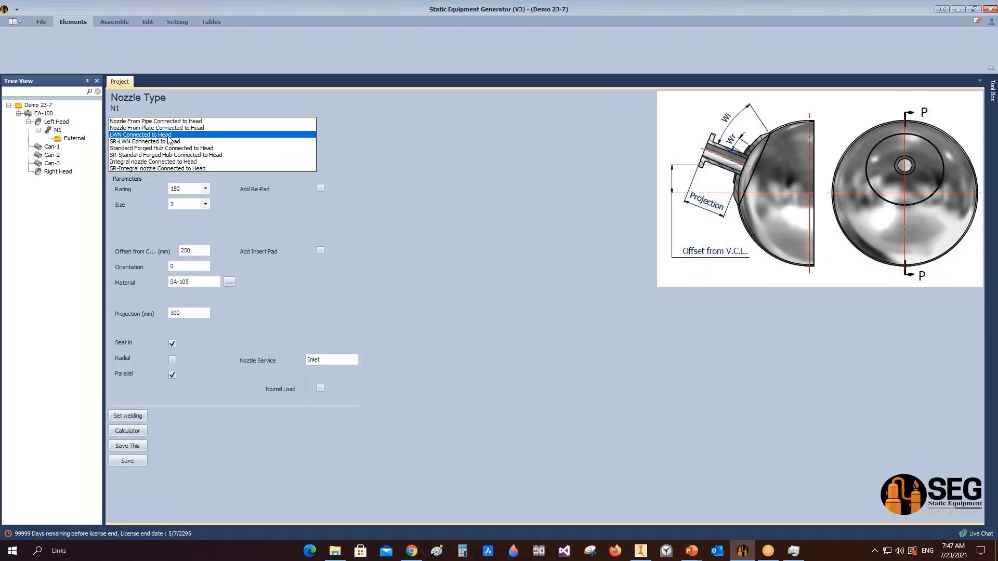
click(206, 188)
click(179, 205)
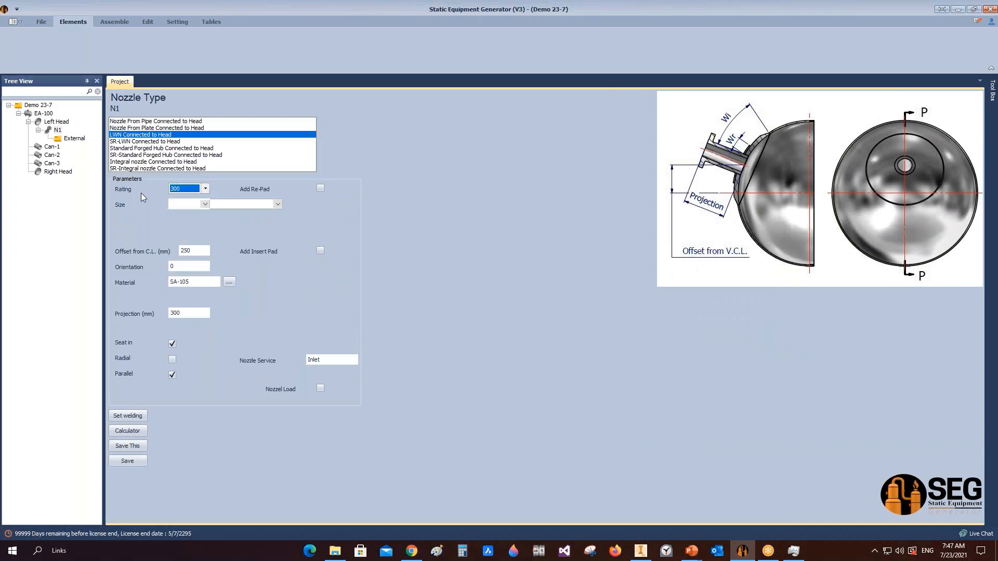
click(206, 204)
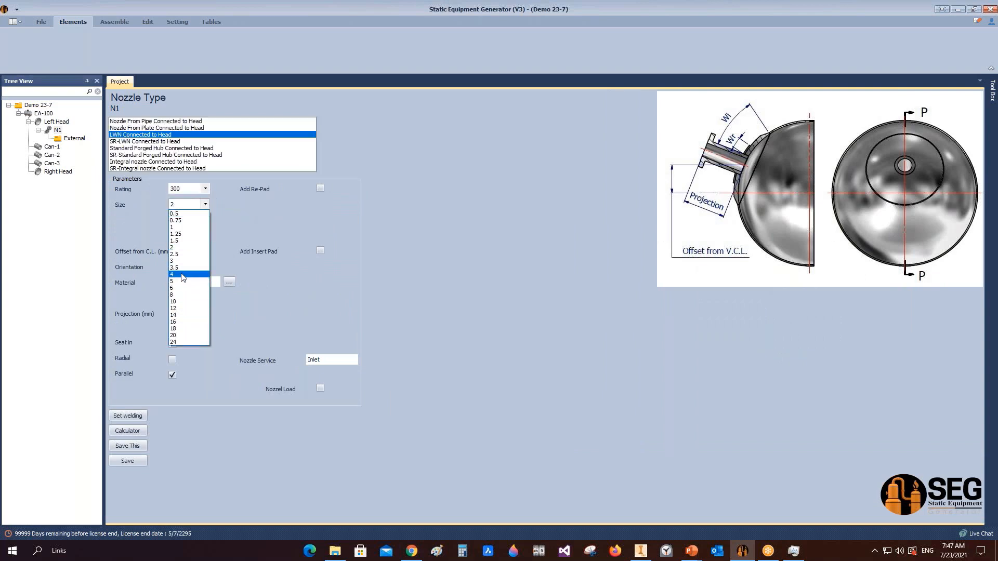
click(183, 275)
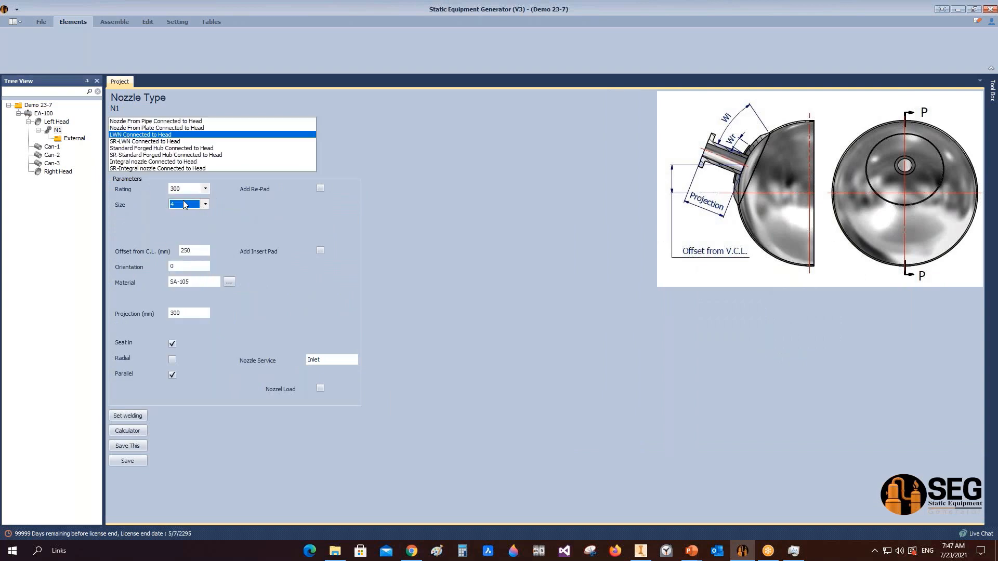
Set N1's offset from the center line to 400 mm and its nozzle service to Gas Outlet, and save the nozzle
click(203, 252)
text(400)
key(Tab)
click(325, 360)
text(Gas Outlet)
click(136, 460)
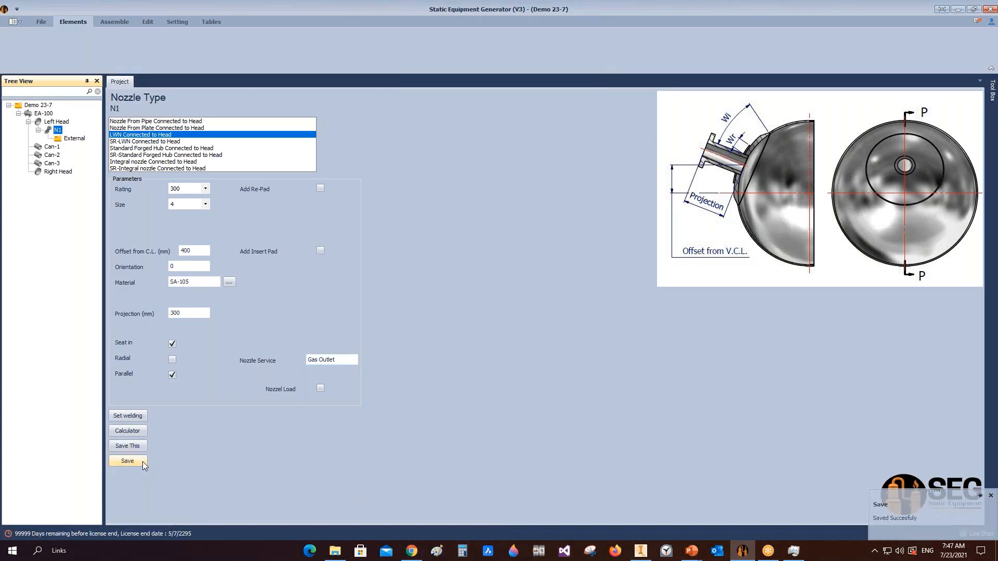
click(122, 433)
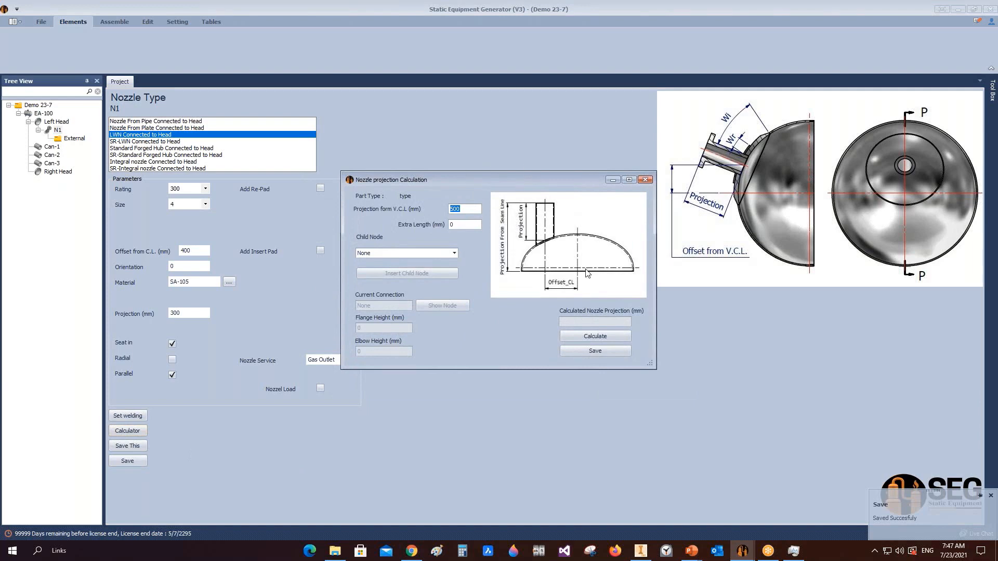
click(645, 180)
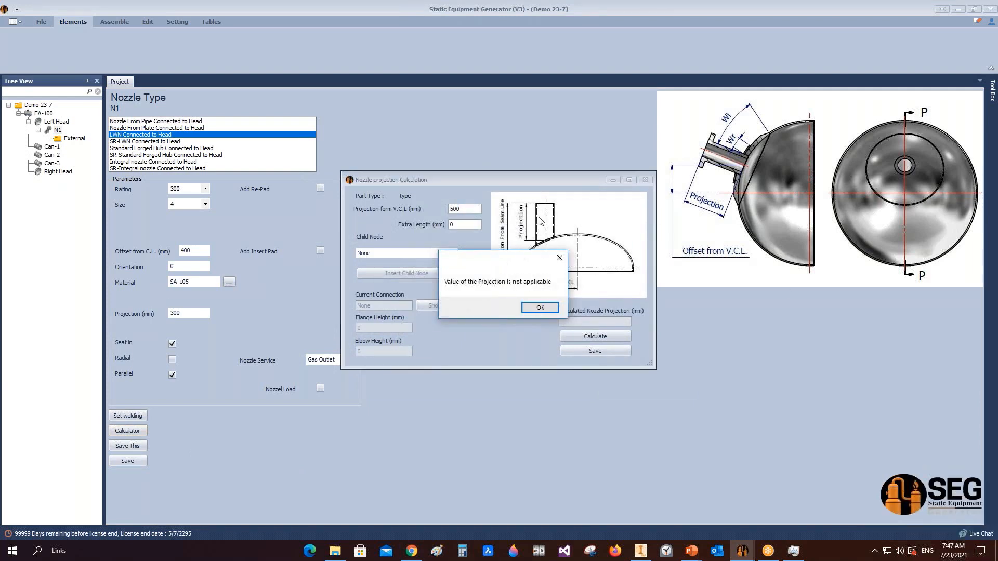
click(540, 307)
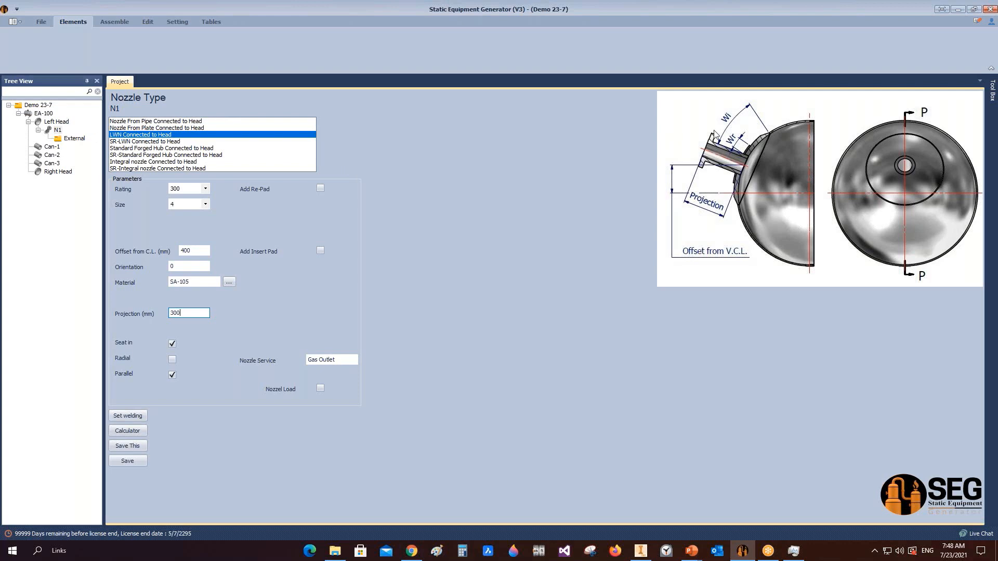
Calculate N1's nozzle projection for a projection from V.C.L. of 700 mm
click(127, 431)
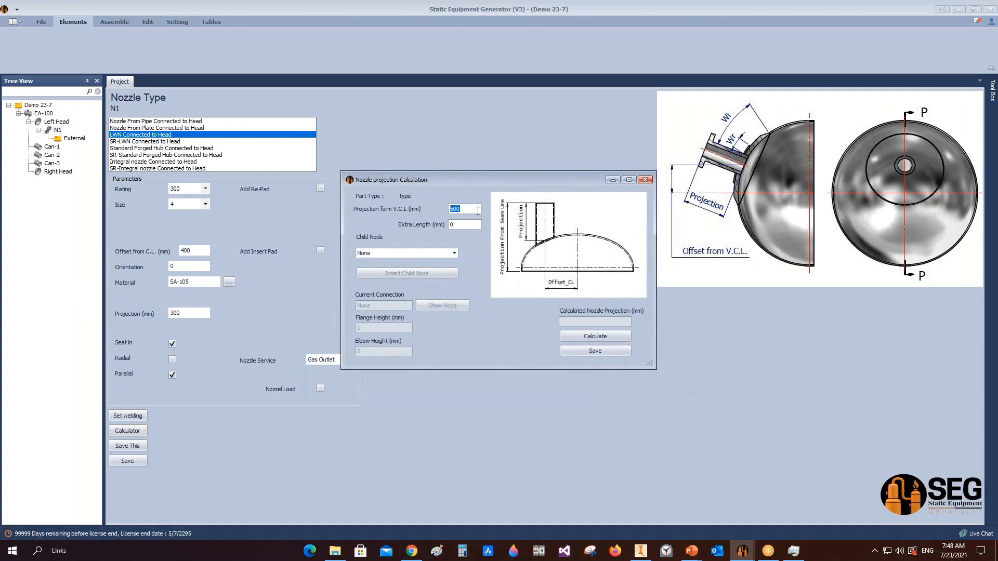
text(700)
click(597, 339)
Switch to Inventor to look at the left head of the EA-100 assembly, and return to the projection calculation in Static Equipment Generator
click(644, 557)
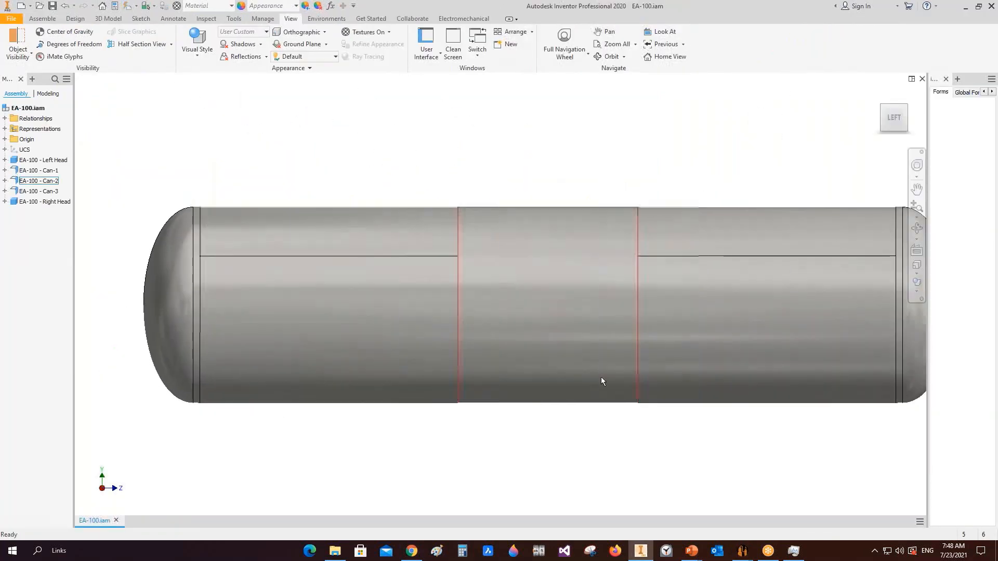
mouse_move(742, 552)
click(725, 500)
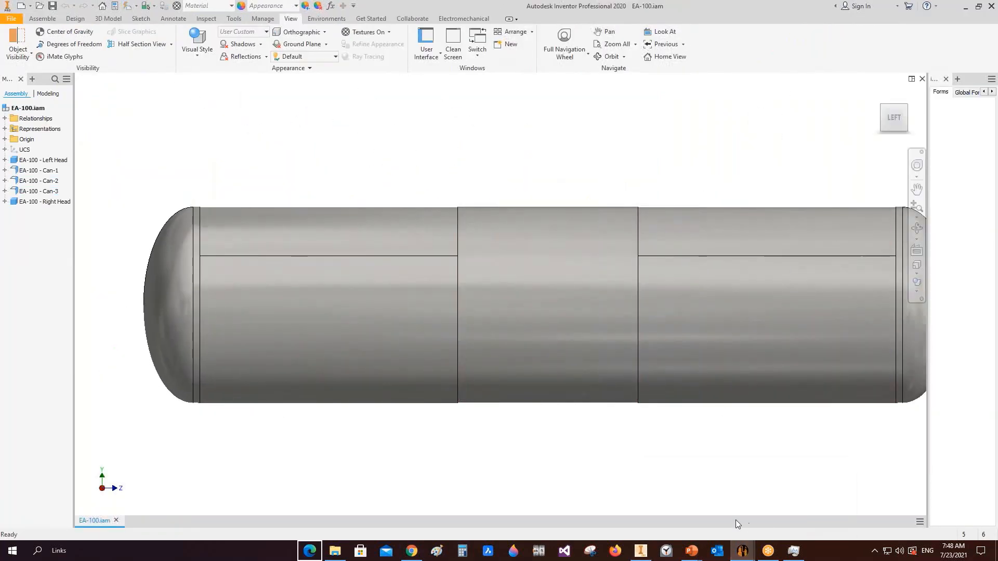
click(770, 498)
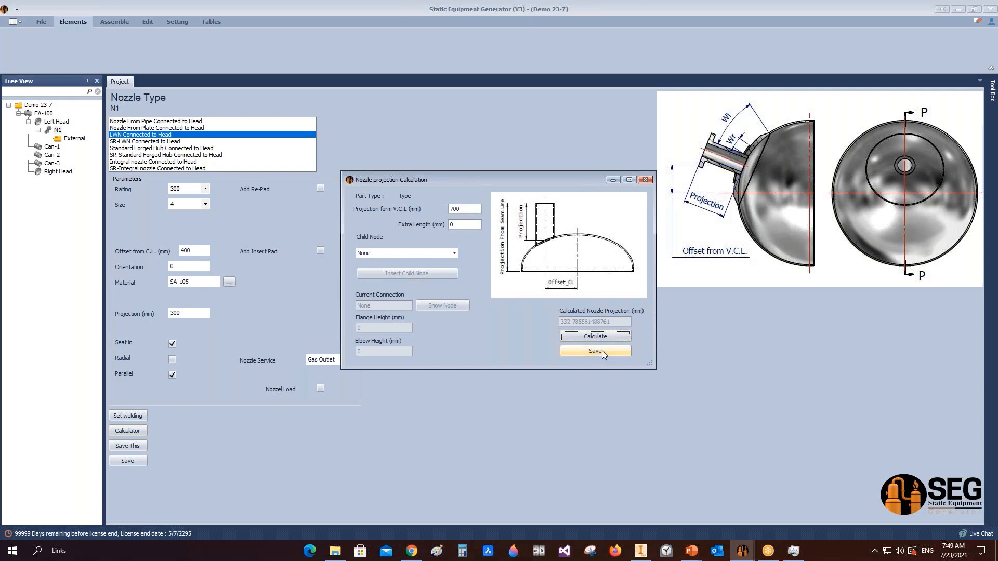
Recalculate N1's nozzle projection for 600 mm from V.C.L. and save the result to the nozzle
click(451, 208)
text(6)
click(606, 340)
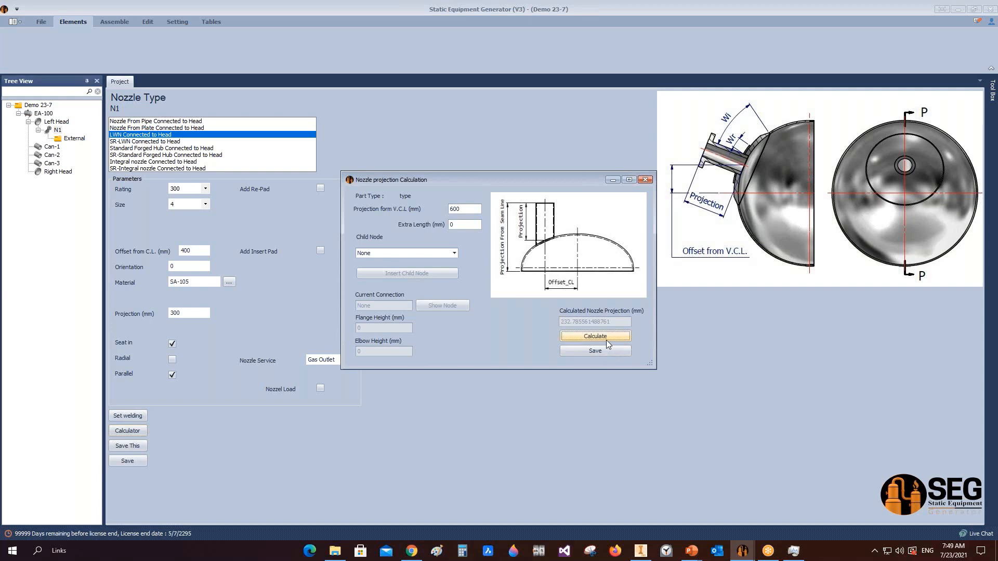
click(591, 348)
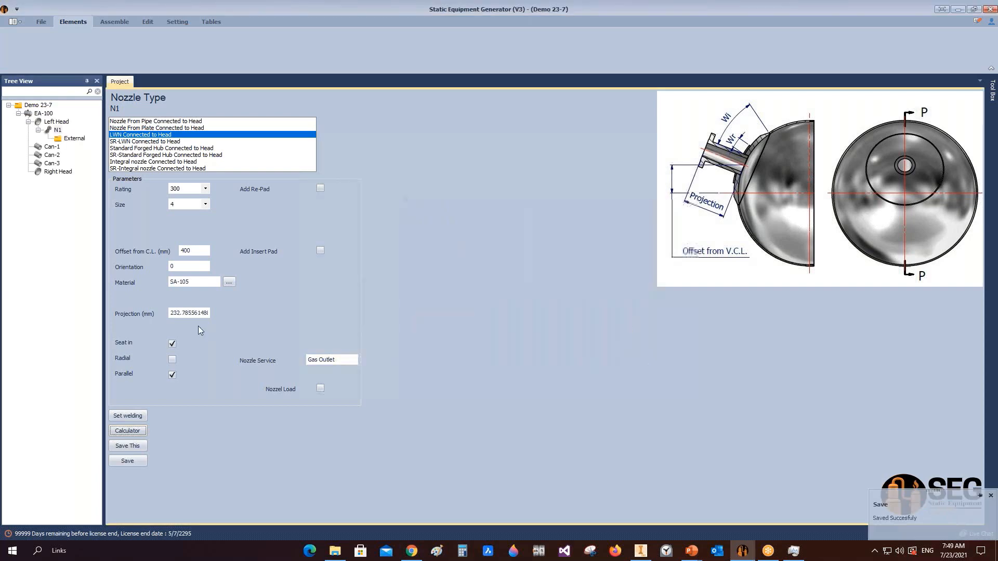
Start the Inventor assembly of EA-100 to add nozzle N1 to the left head
click(184, 313)
click(114, 22)
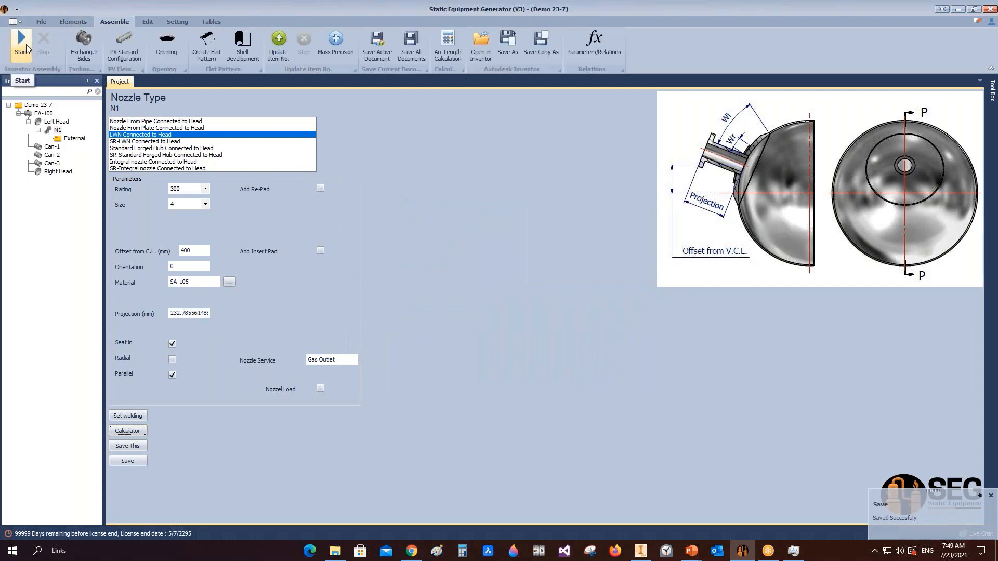
click(25, 45)
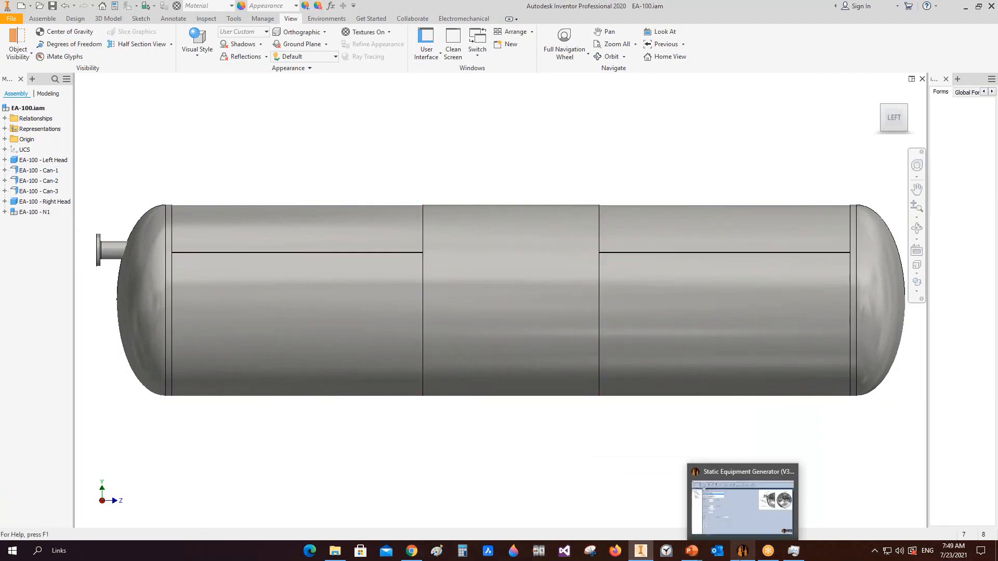
Switch to Static Equipment Generator and turn on the Parent Preview and Child Preview options in the application settings
click(742, 550)
click(173, 21)
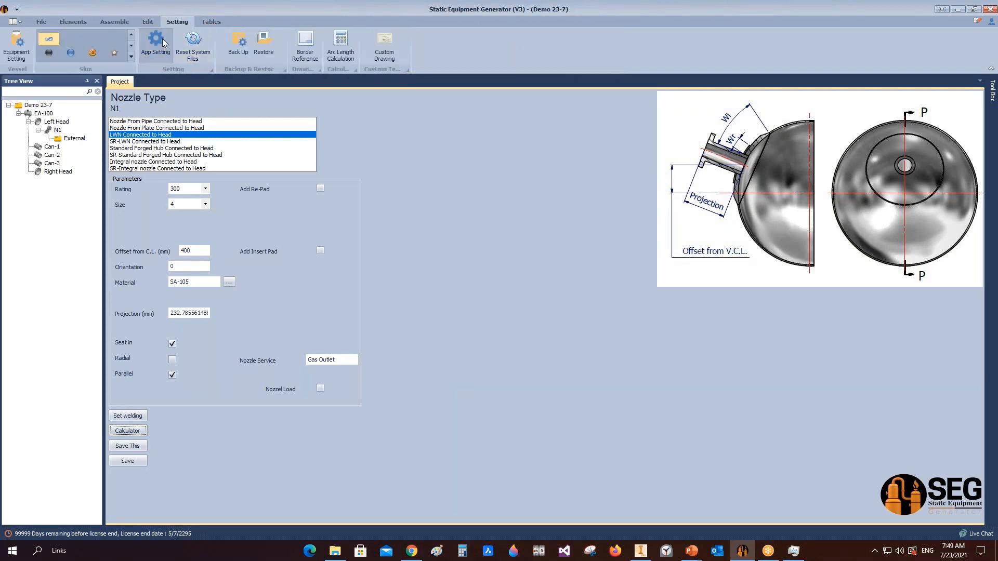
click(162, 38)
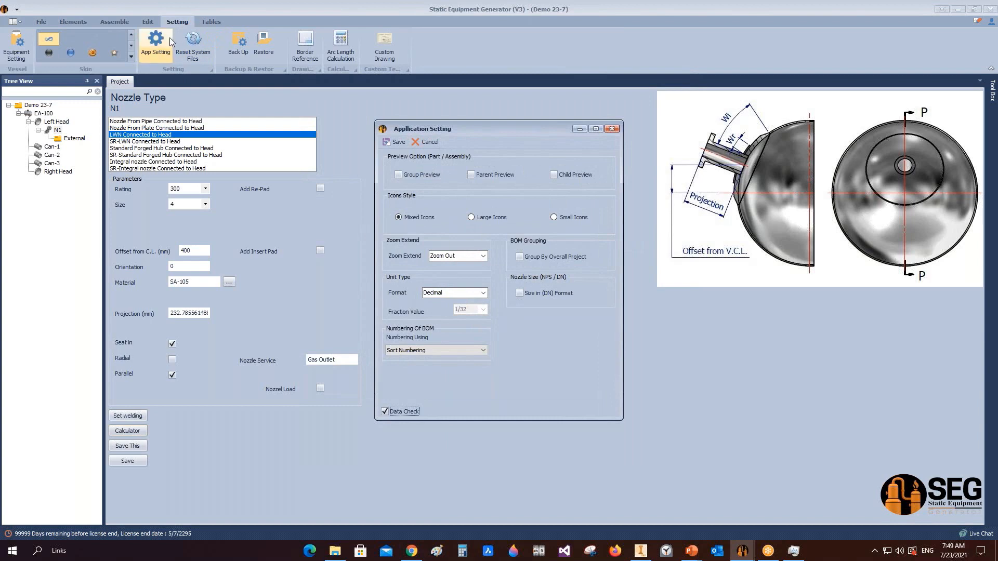
click(478, 176)
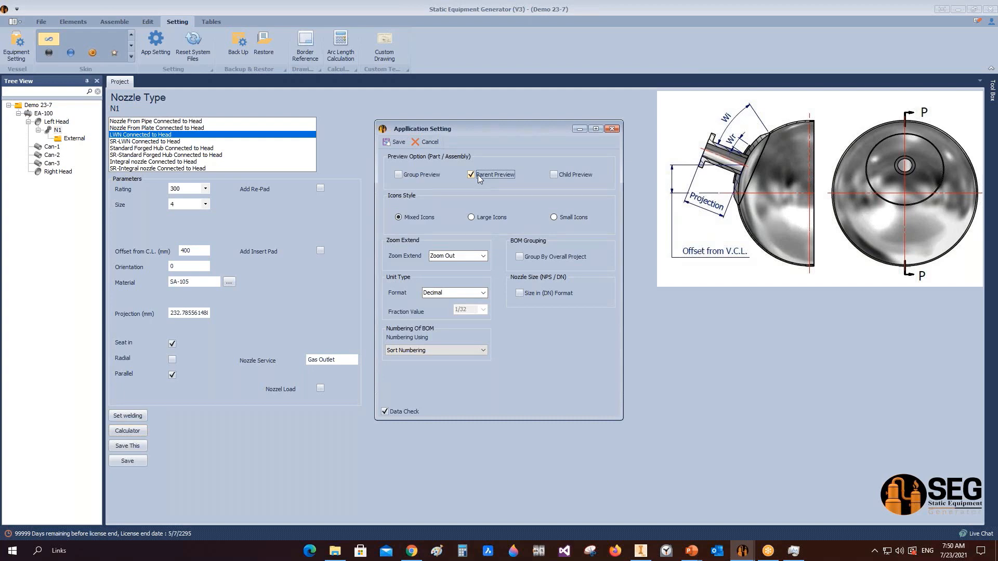
click(554, 176)
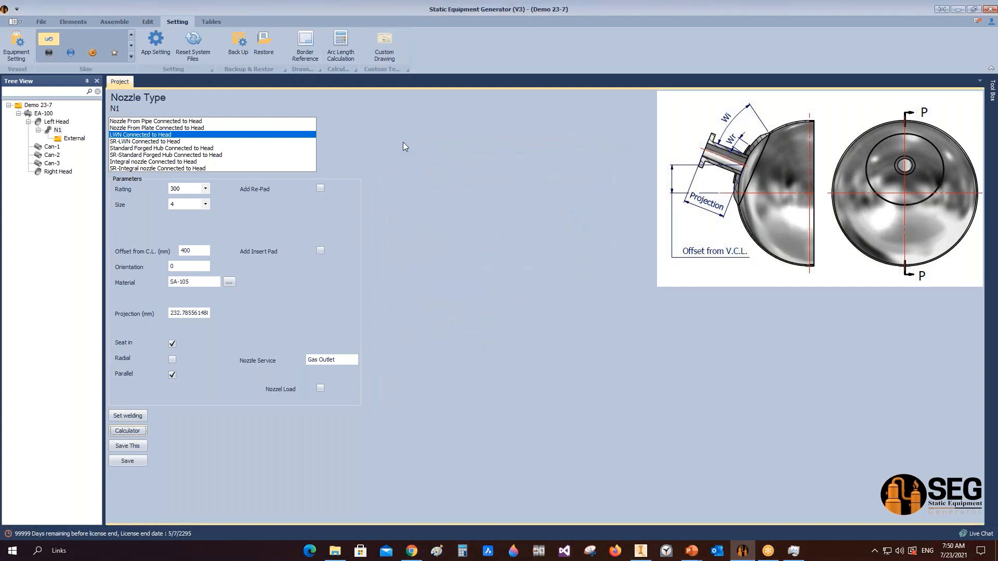
Set N1's welding detail to Single V with dimension A at 8 mm, and save it
click(55, 130)
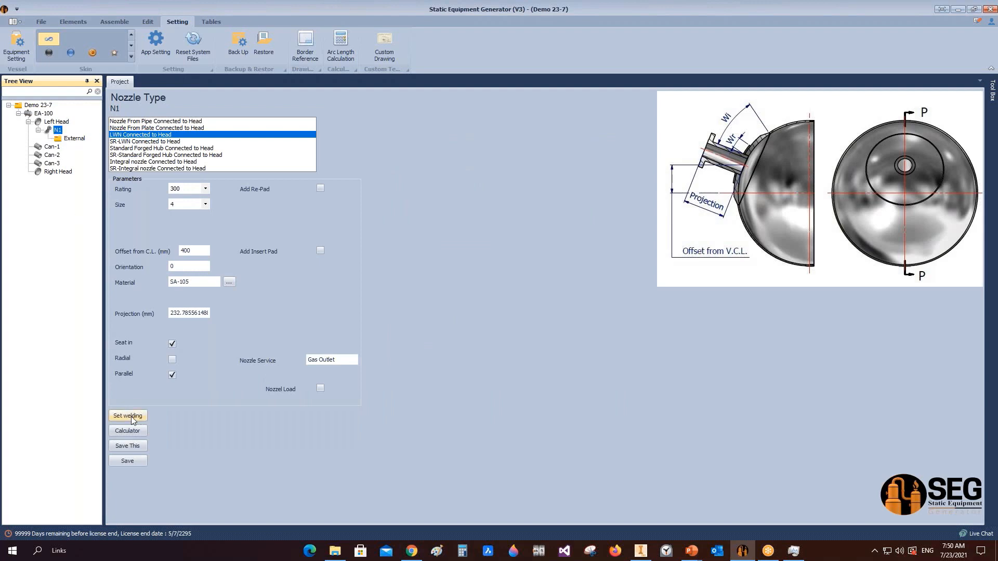
click(128, 416)
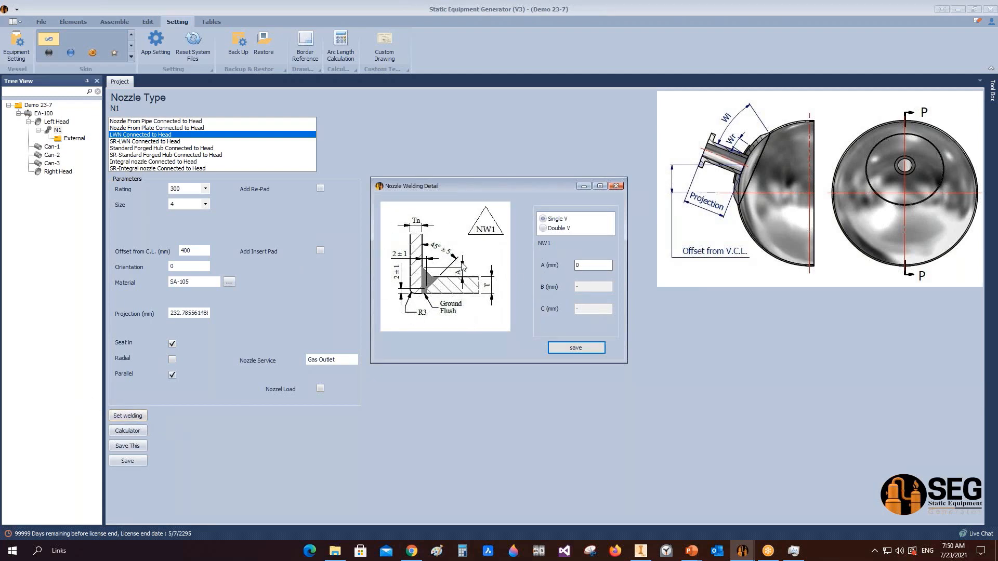
click(582, 265)
double_click(577, 266)
click(547, 228)
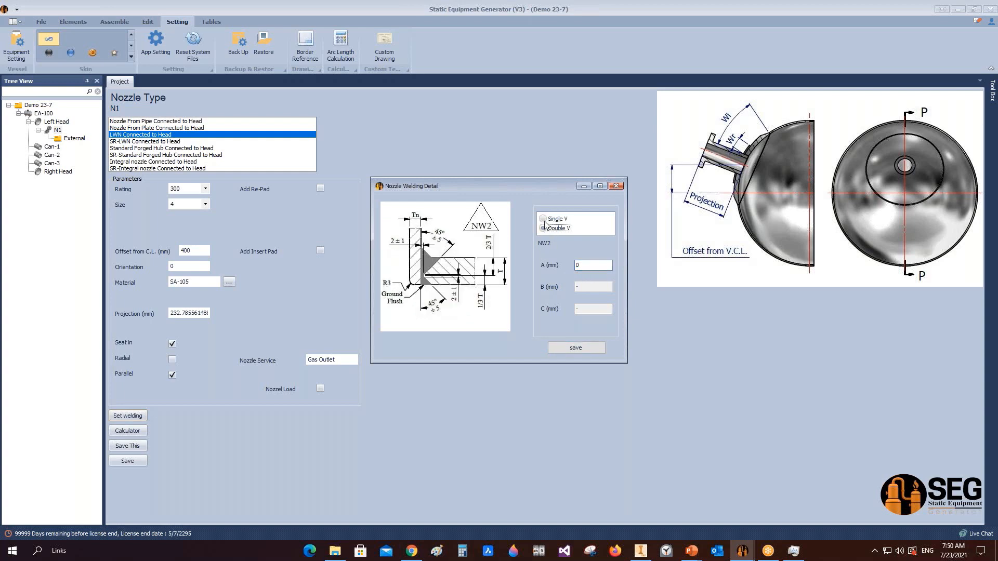
click(546, 229)
click(543, 219)
drag(605, 264, 569, 267)
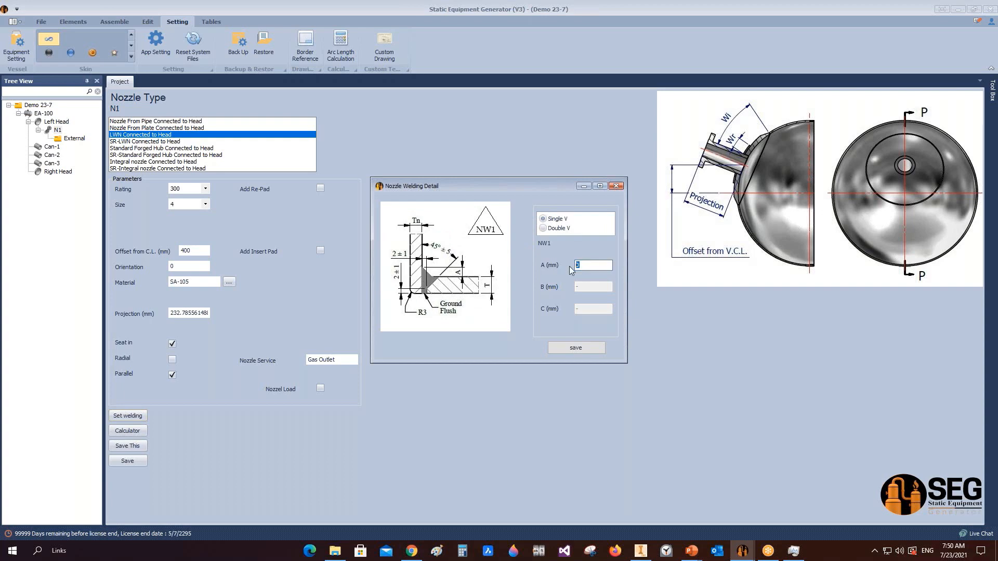
text(8)
click(563, 347)
Open the nozzle table to review N1's service, size, flange, projection and weld data, and close it
click(210, 22)
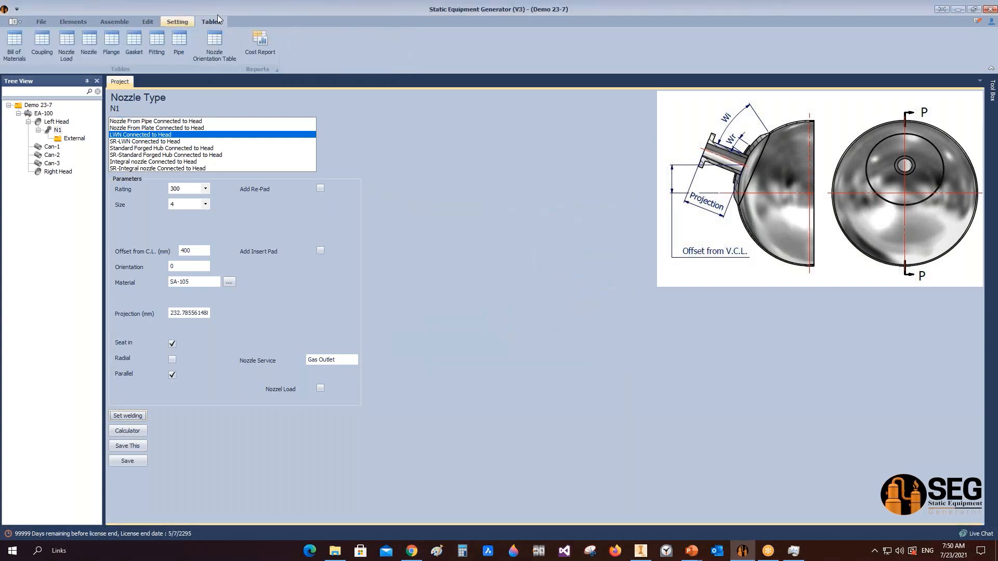
click(94, 44)
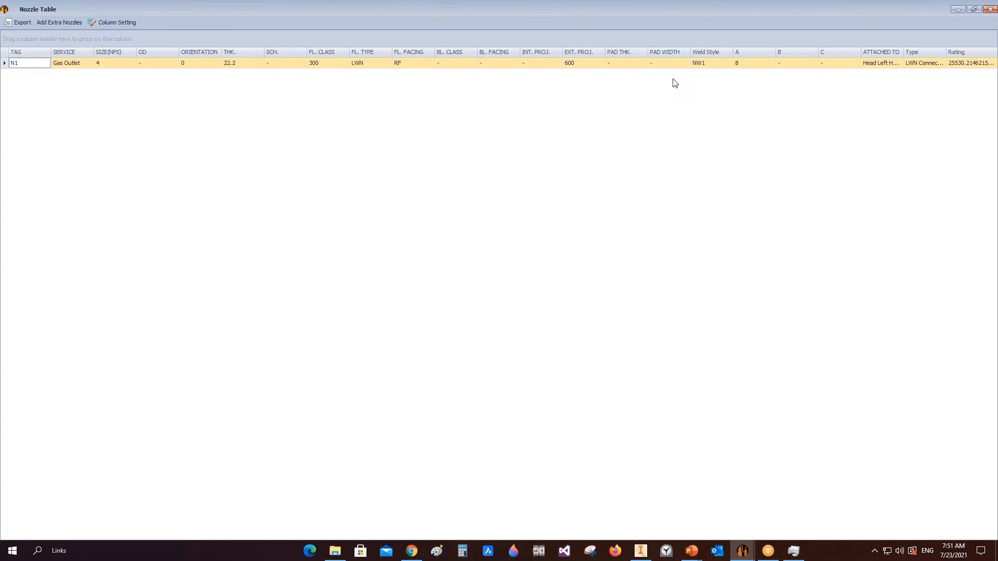
click(990, 10)
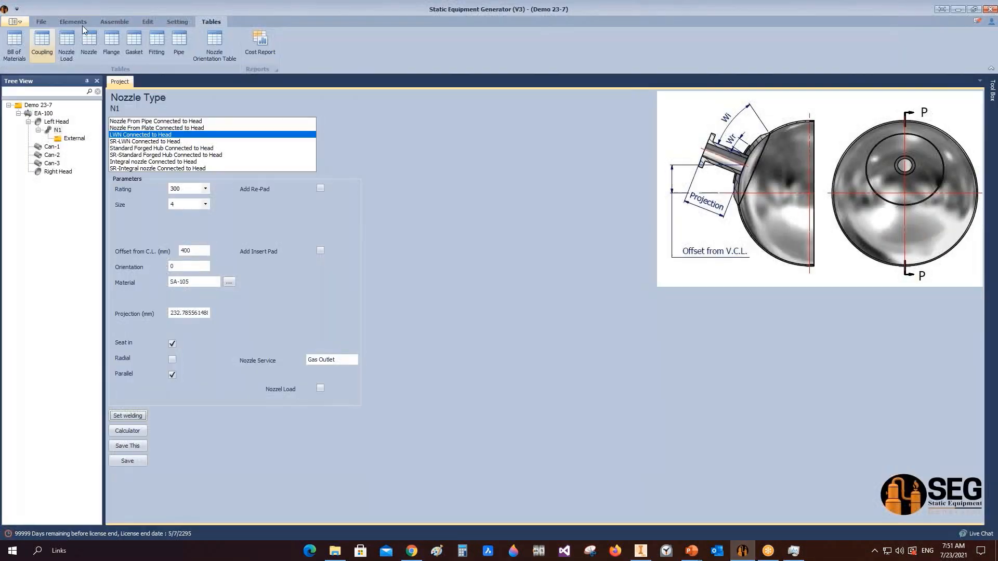
Switch to Inventor and examine nozzle N1 and its flange on the left head of EA-100 up close
click(56, 121)
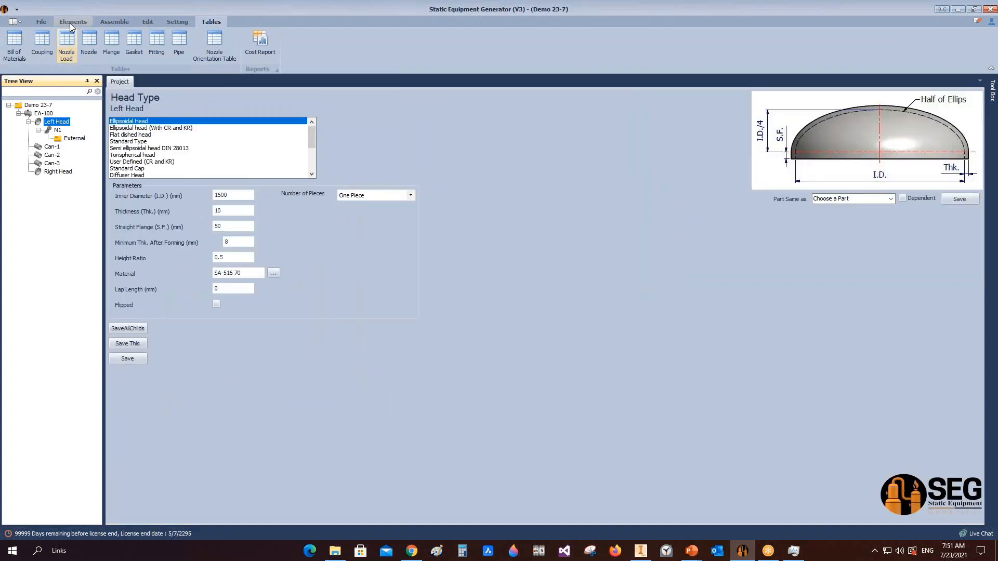
click(71, 23)
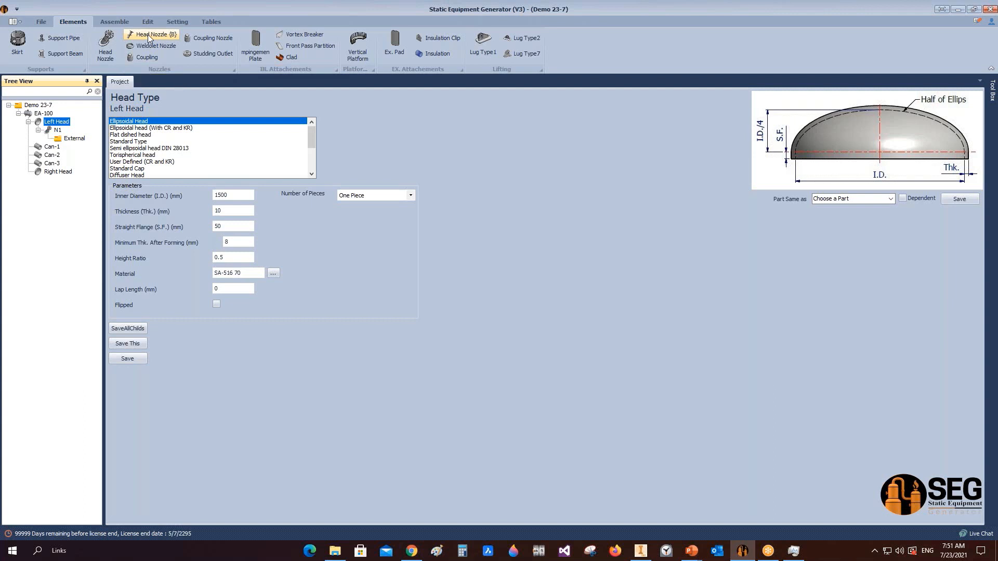
click(68, 139)
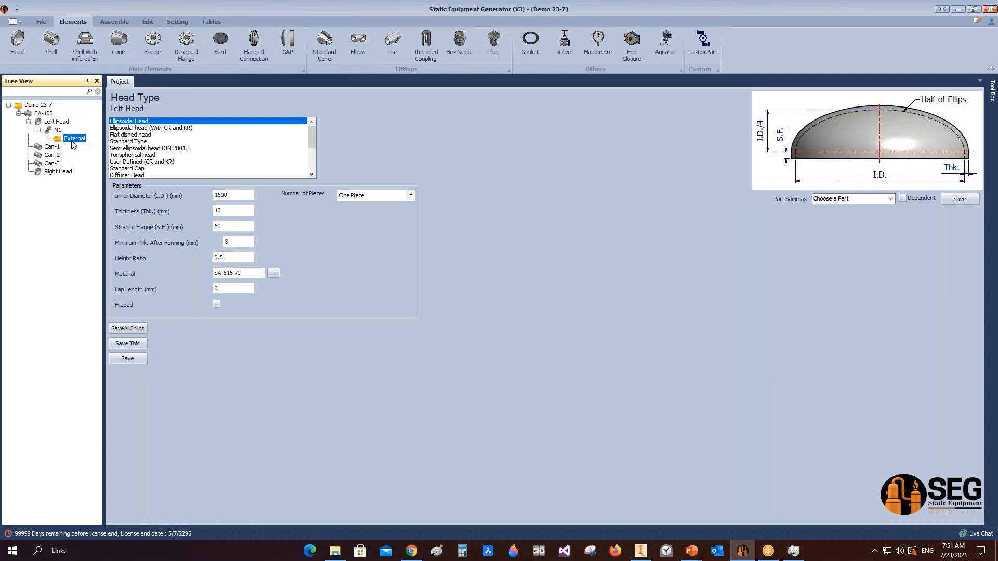
click(641, 551)
click(917, 229)
drag(431, 283, 525, 312)
scroll(209, 297, down, 4)
middle_drag(209, 297, 466, 277)
right_click(340, 220)
key(Escape)
scroll(411, 258, down, 3)
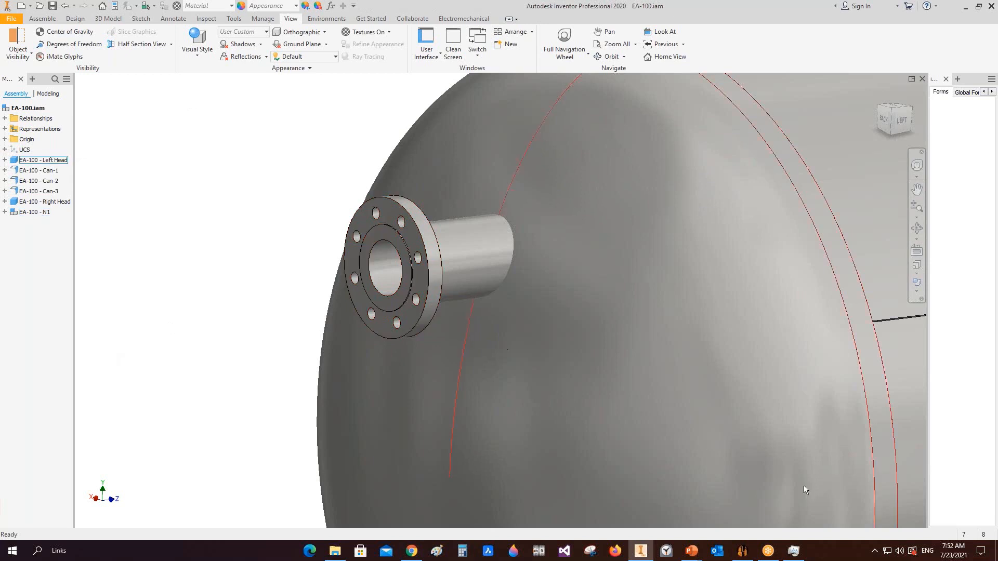
Switch back to Static Equipment Generator and add a Head Nozzle (B) named N2 to the left head
click(742, 550)
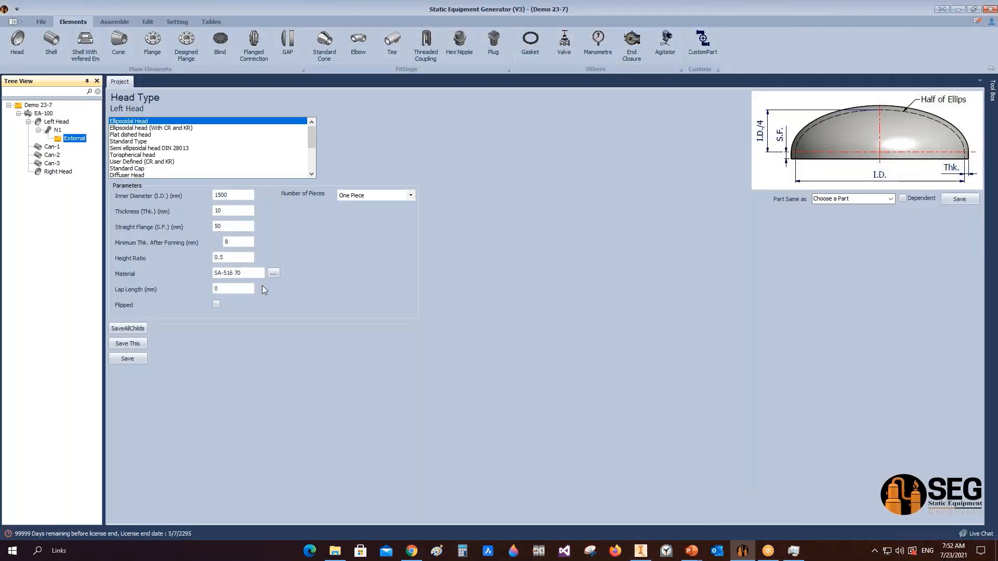
click(54, 124)
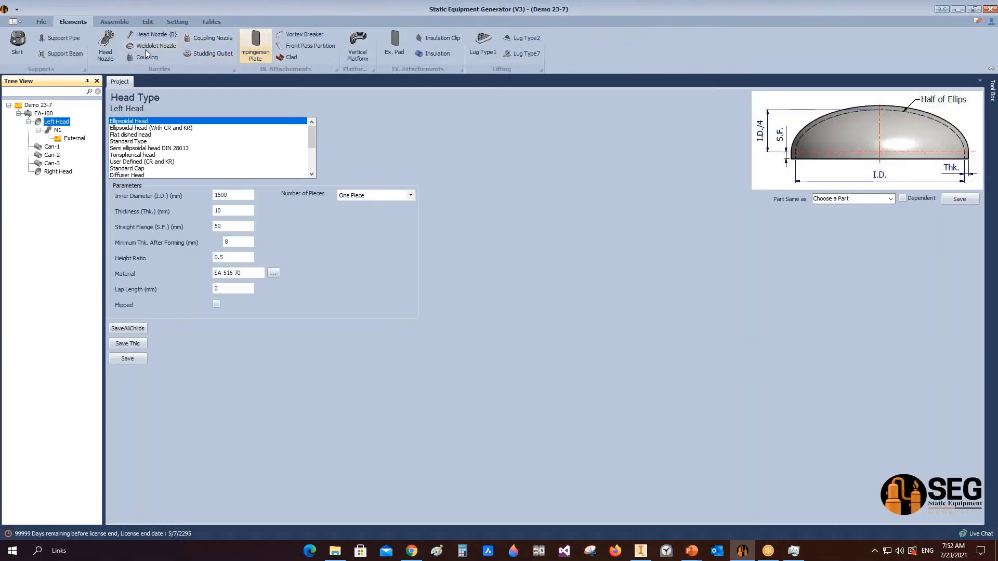
click(151, 34)
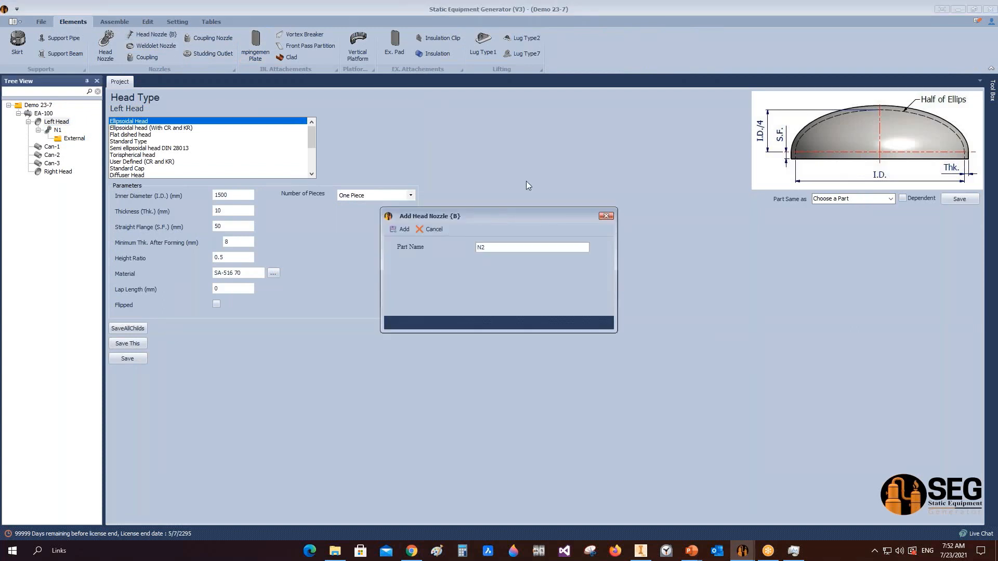
key(Return)
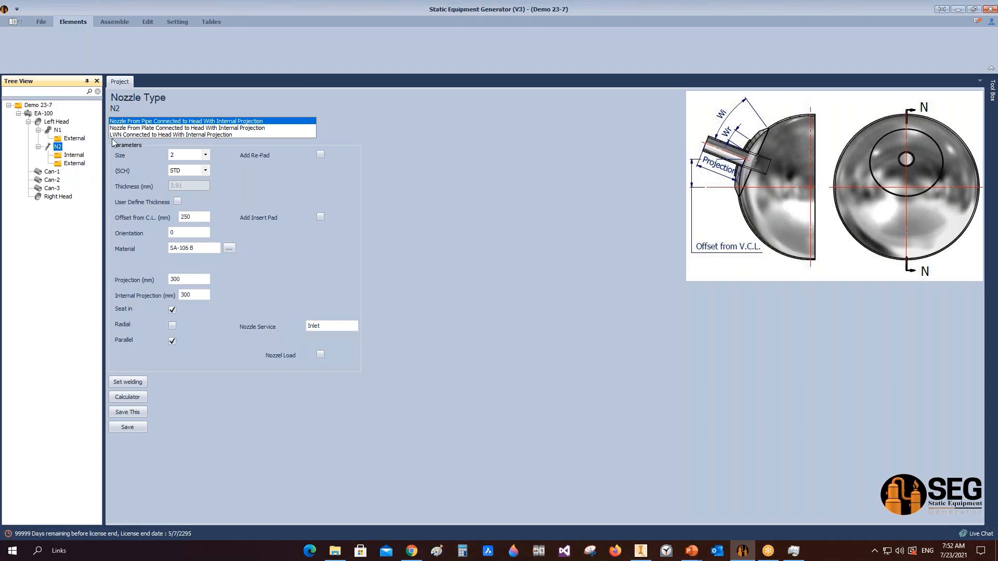
Define N2 as a nozzle from pipe with internal projection, size 6 and schedule 80, with a 75 mm wide re-pad
click(143, 129)
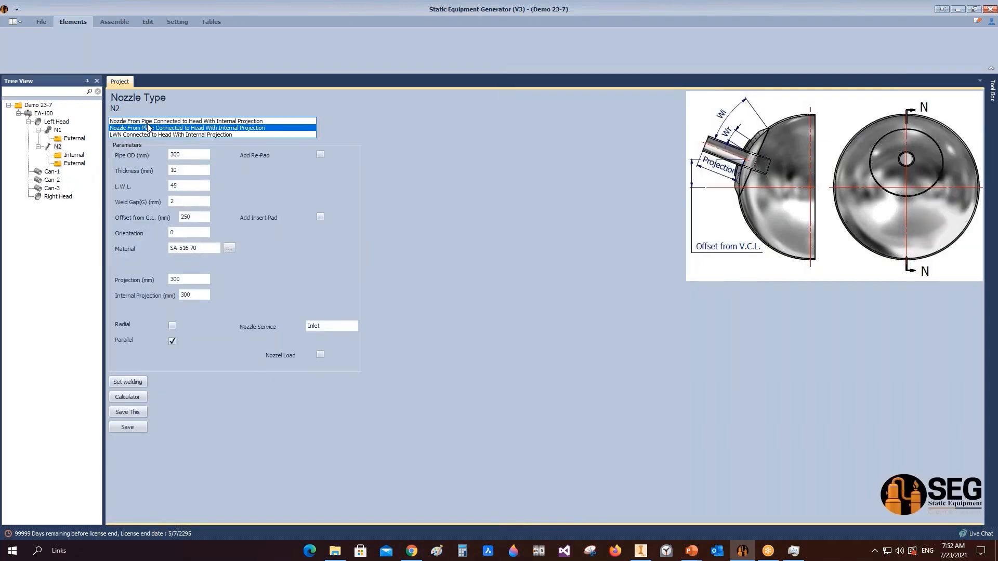
click(147, 121)
click(205, 155)
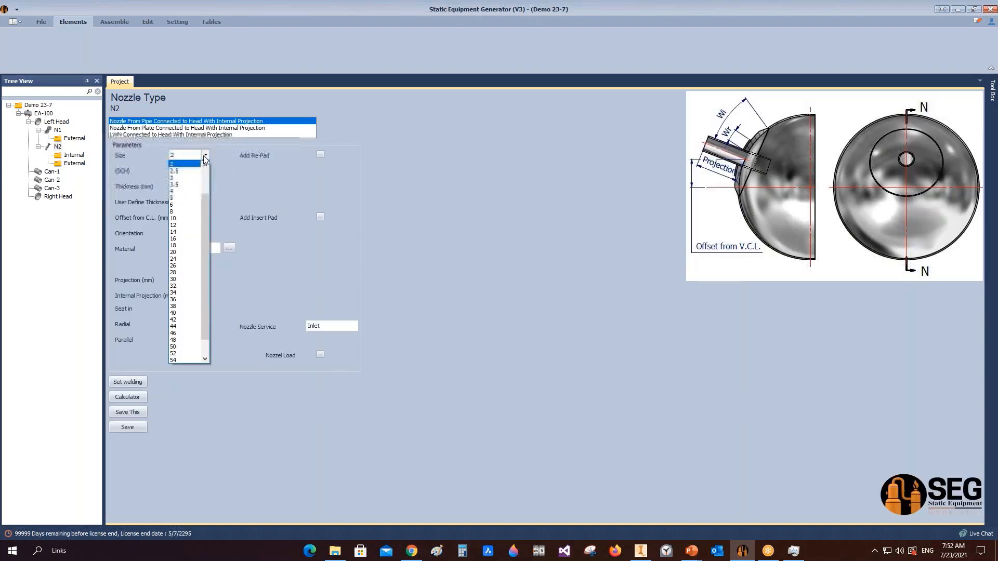
click(185, 216)
click(319, 155)
click(319, 170)
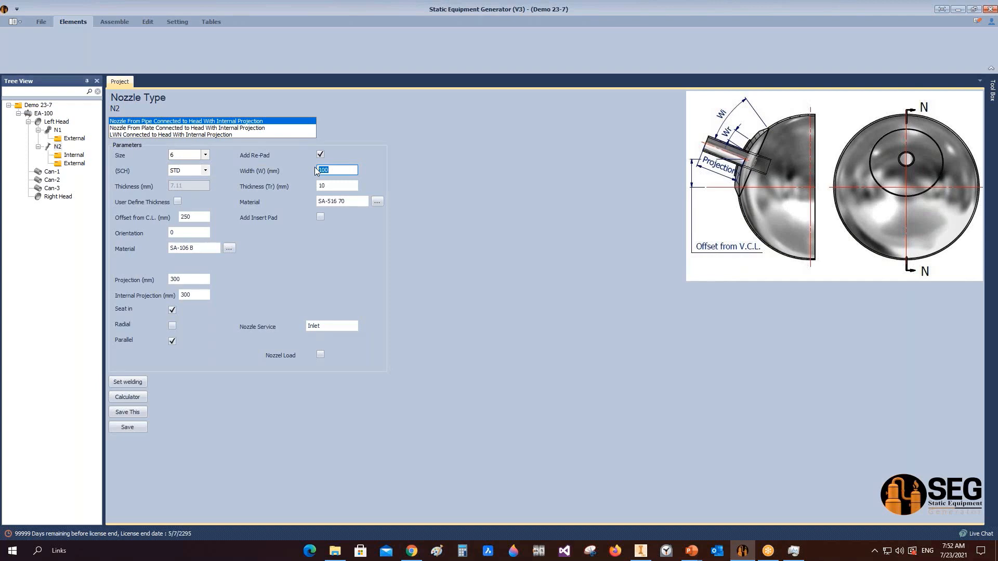
text(75)
click(206, 170)
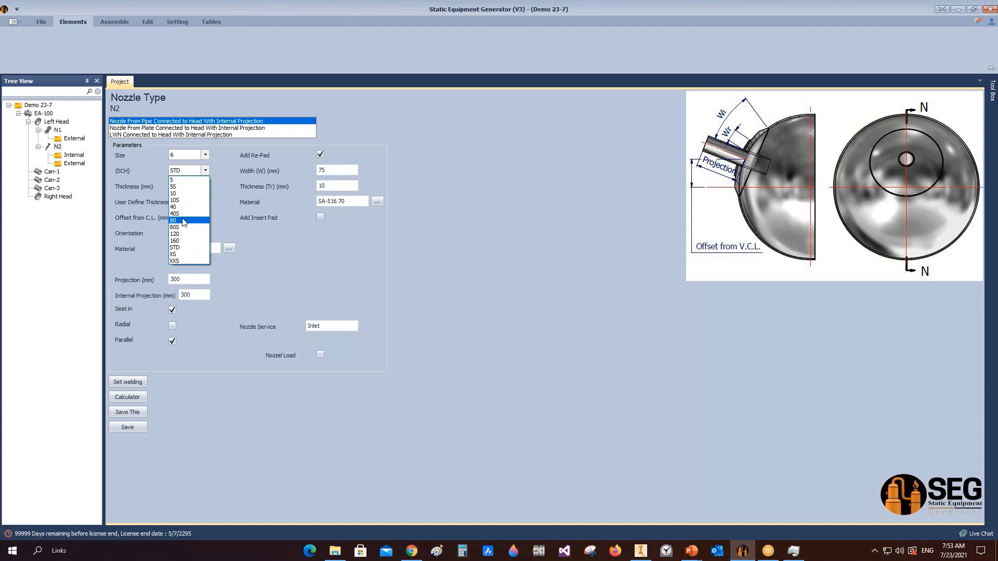
click(183, 220)
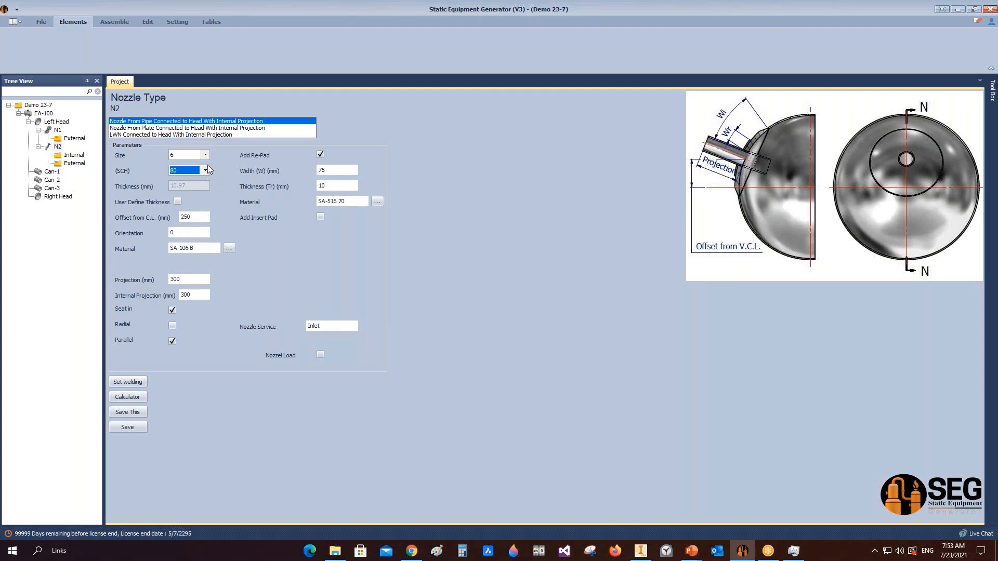
Set N2's offset from the centre line to 400 mm, its orientation to 180 and its internal projection to 500 mm
click(200, 216)
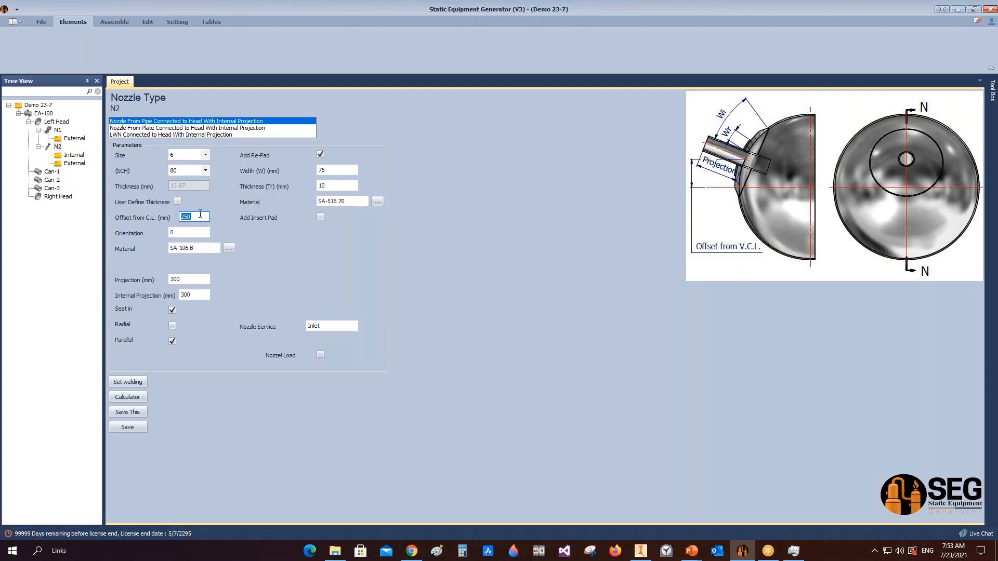
text(400)
key(Tab)
text(18)
click(202, 298)
click(191, 280)
key(Tab)
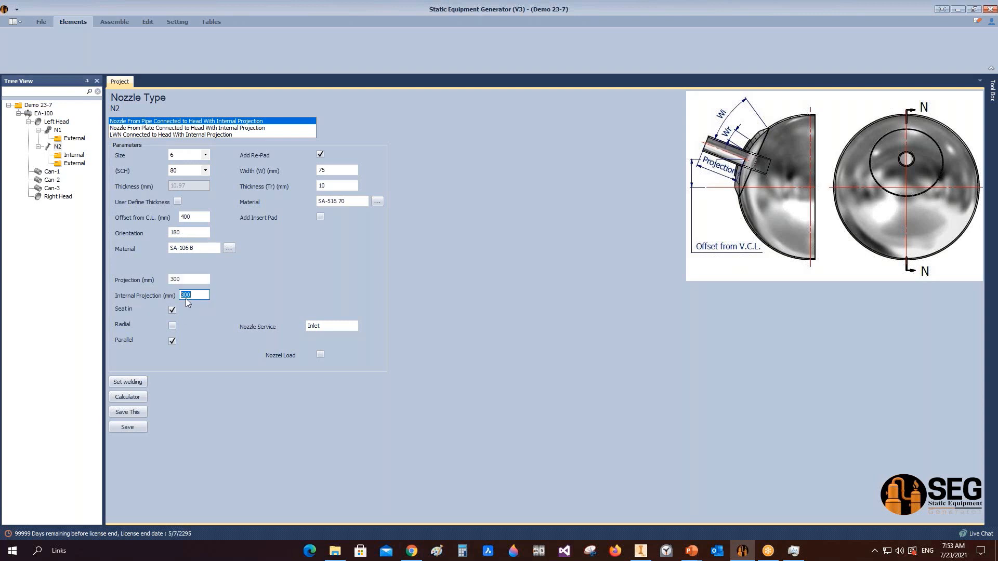
text(500)
Set N2's nozzle service to Water Inlet and save the nozzle
click(333, 326)
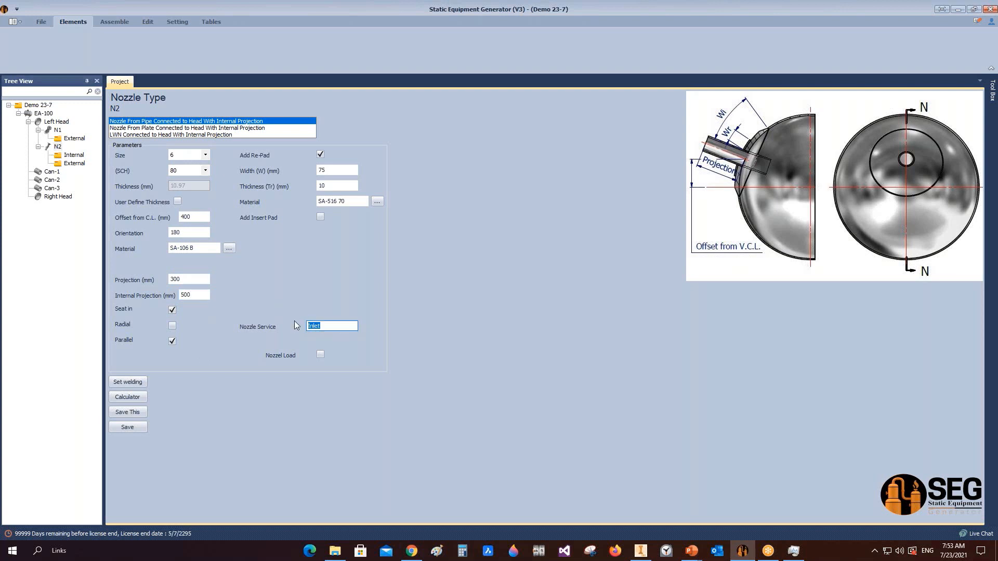
text(Water)
click(127, 427)
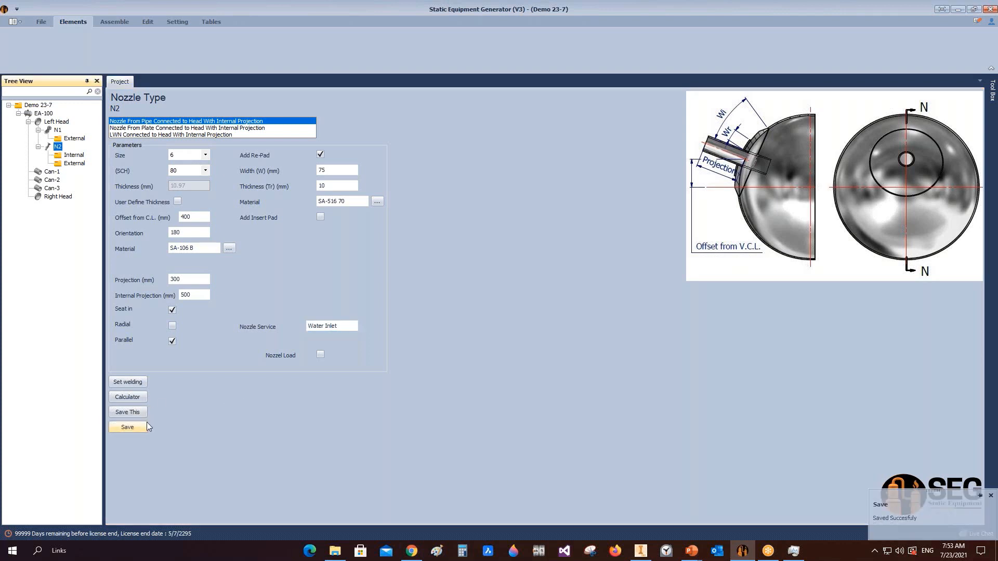
click(69, 164)
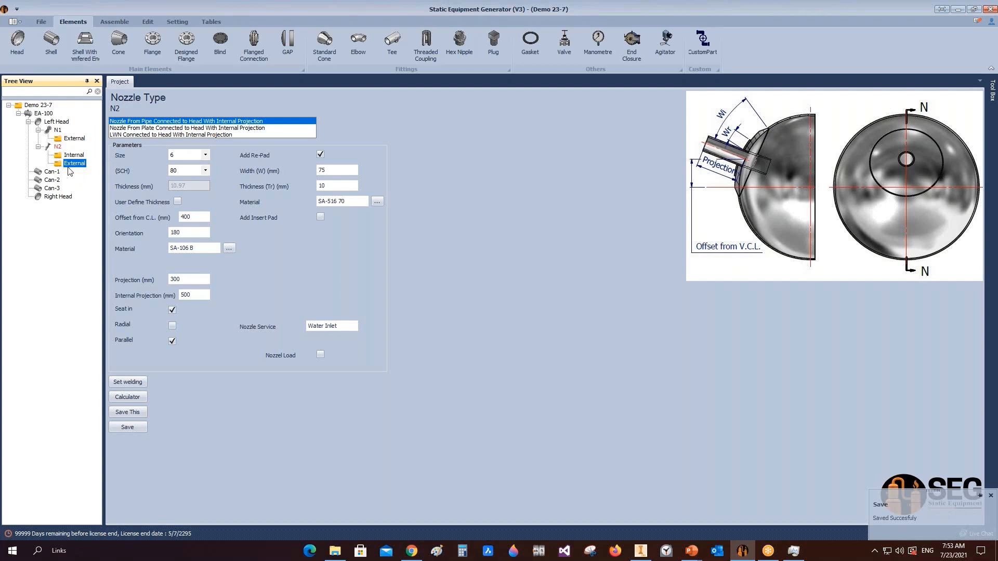
click(156, 45)
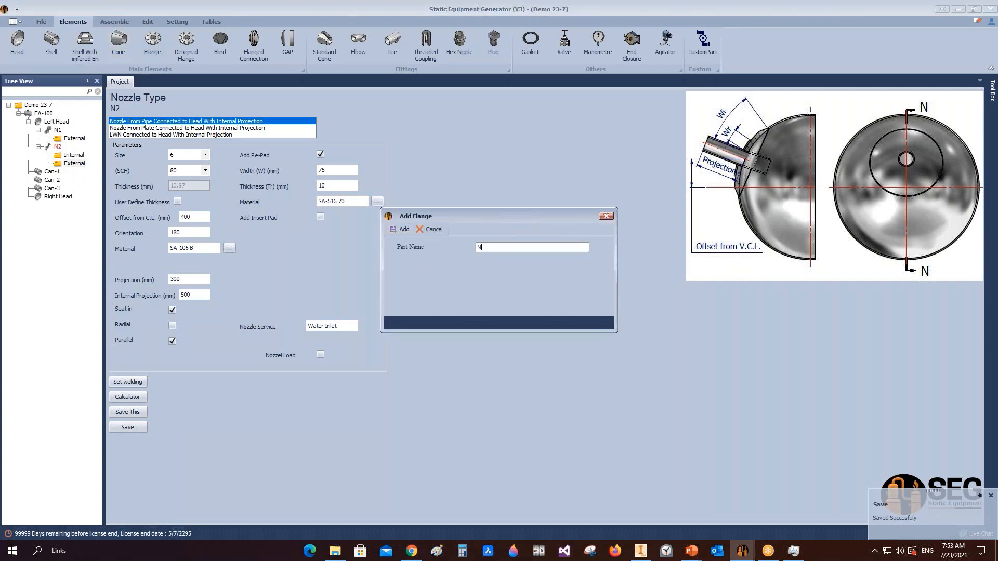
click(606, 216)
click(59, 147)
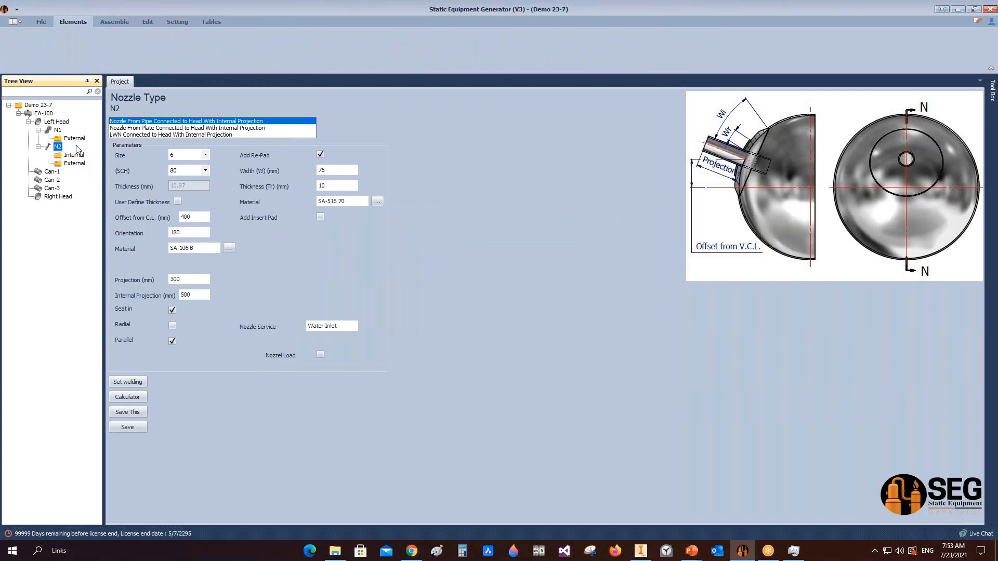
Add a flange named N2-Flange to the external side of nozzle N2
click(72, 164)
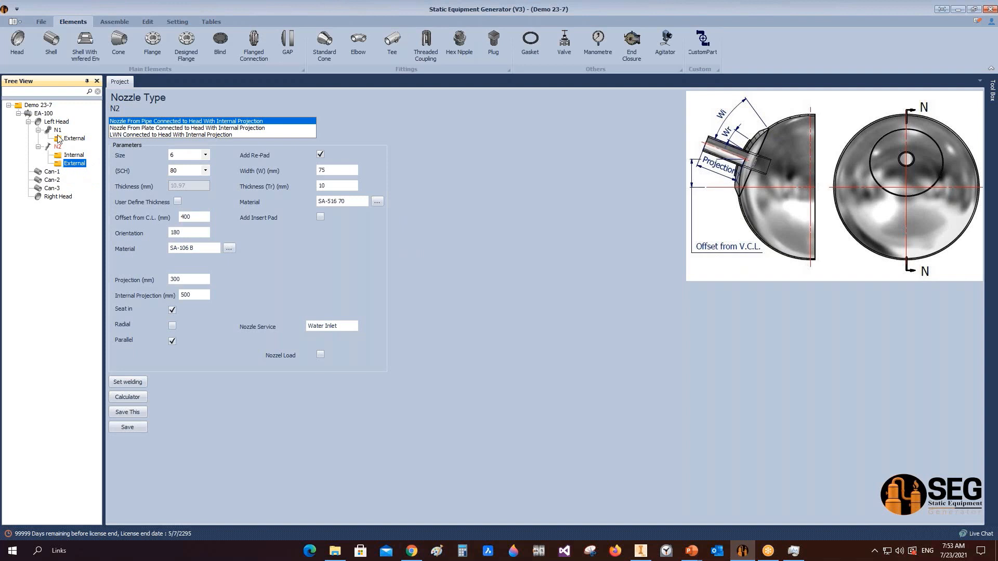
click(150, 50)
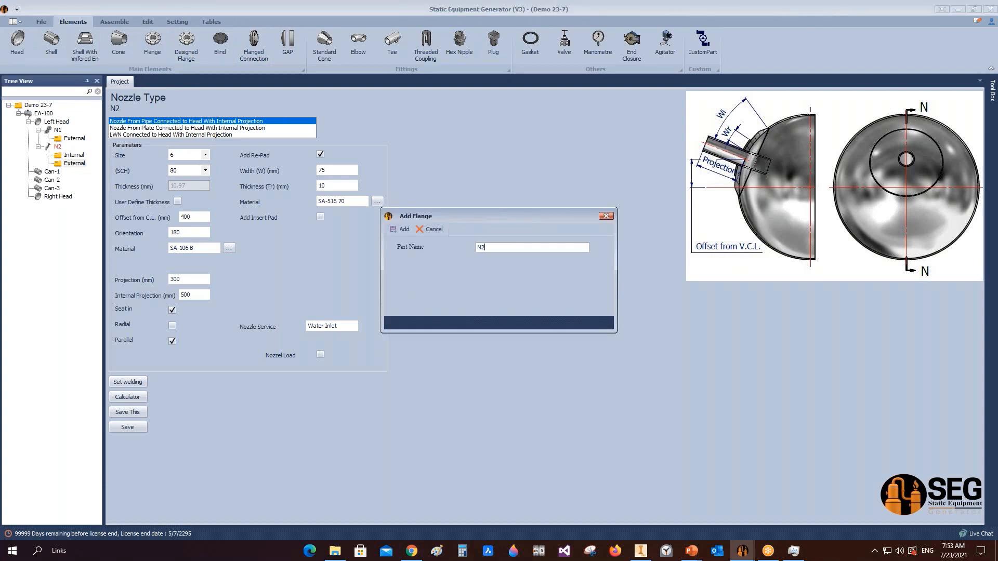
text(N2-Flange)
click(401, 230)
Define N2-Flange as WN-RF ASME B16.5 with rating 300, size 6 and pipe schedule 80, and save it
click(80, 172)
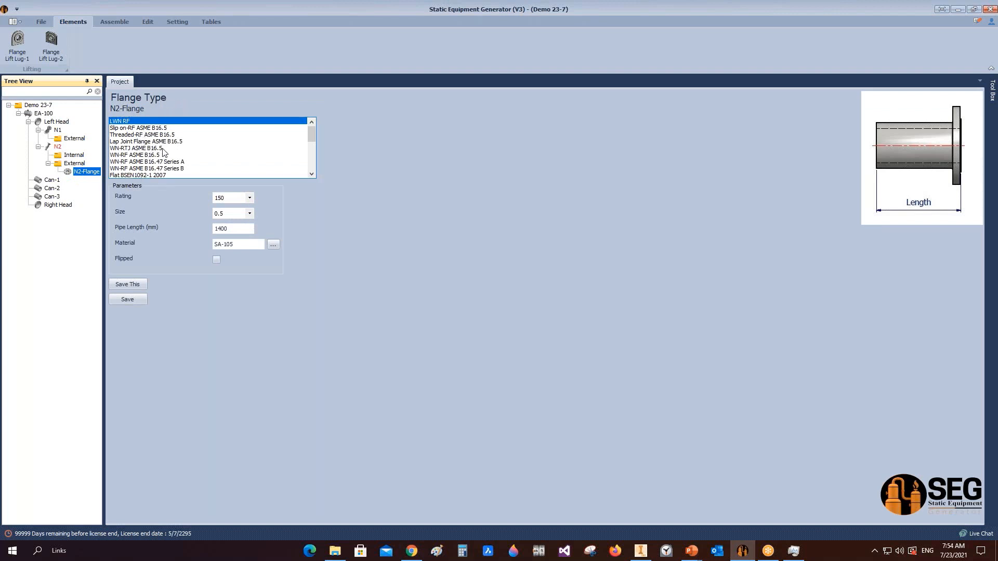
mouse_move(310, 138)
mouse_down()
mouse_move(311, 171)
mouse_move(314, 129)
mouse_up()
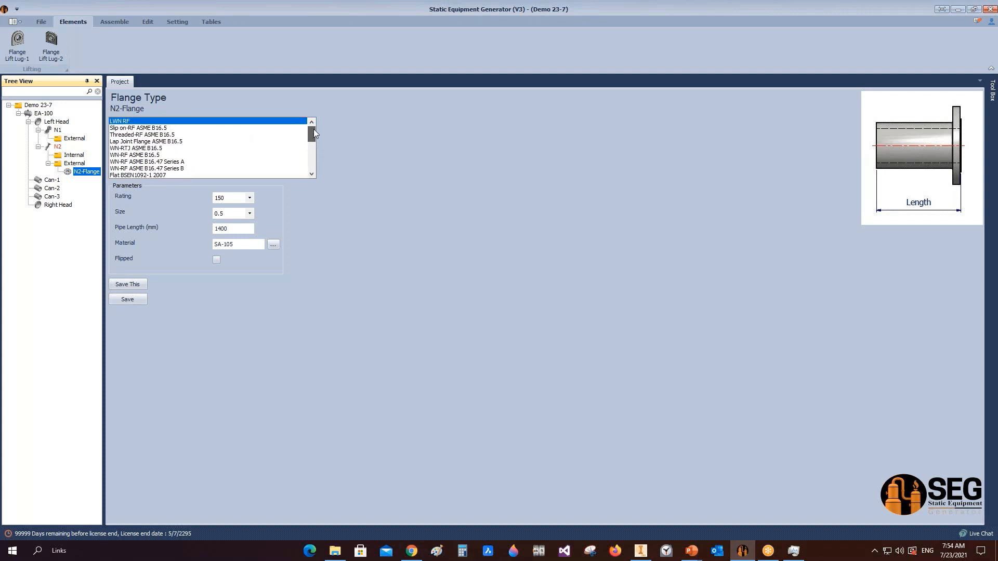
click(118, 154)
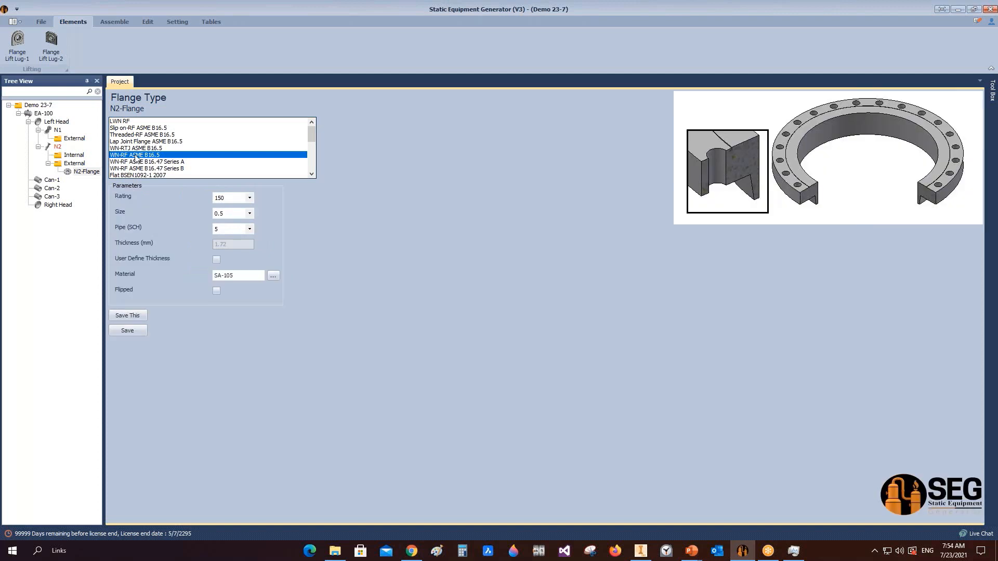
click(250, 197)
click(245, 214)
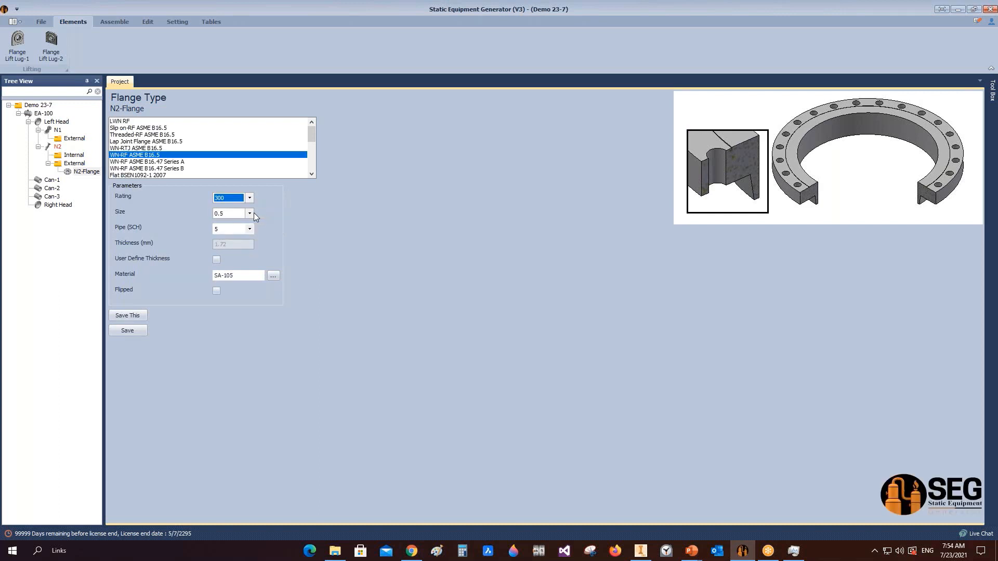
click(251, 213)
click(222, 300)
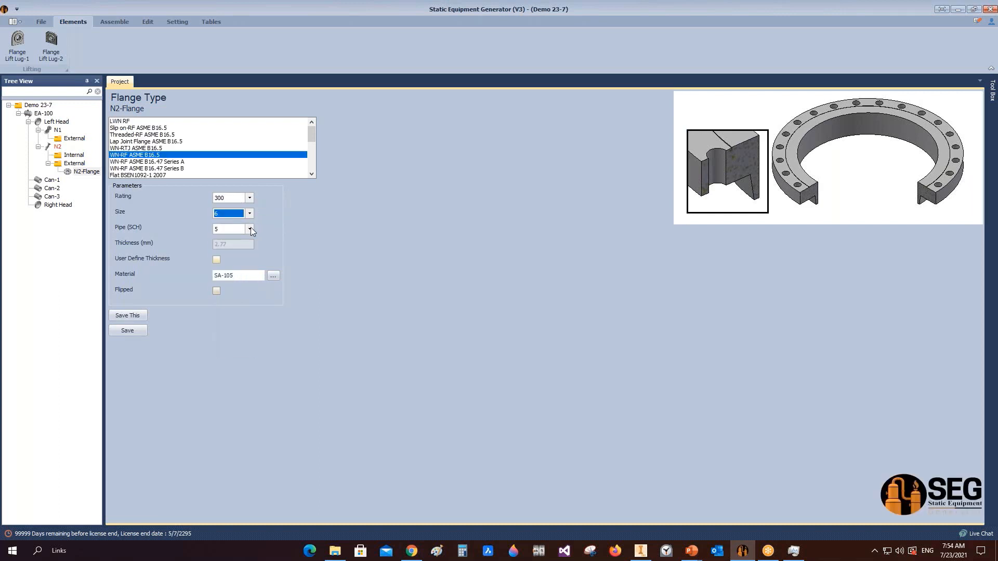
click(249, 229)
click(229, 283)
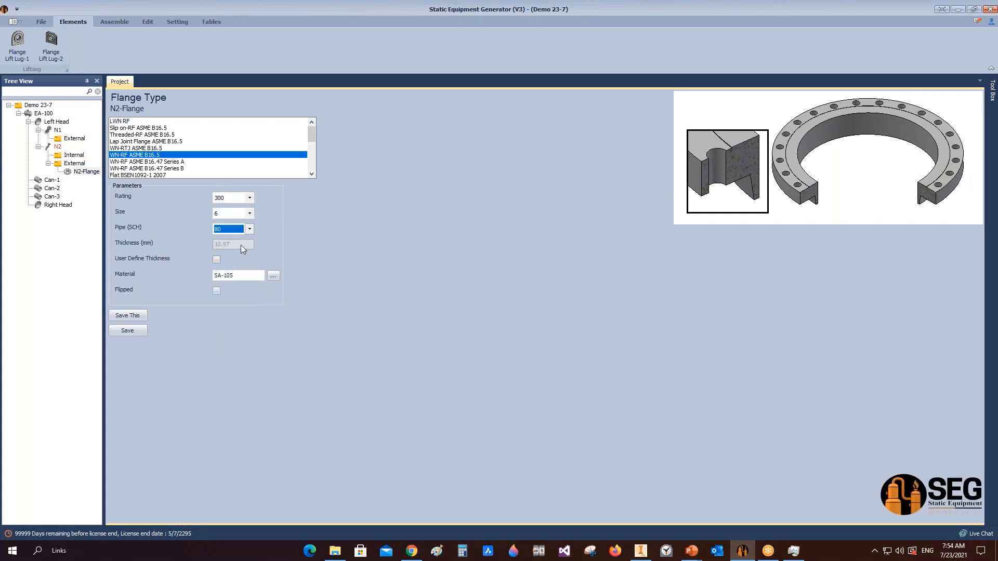
click(134, 331)
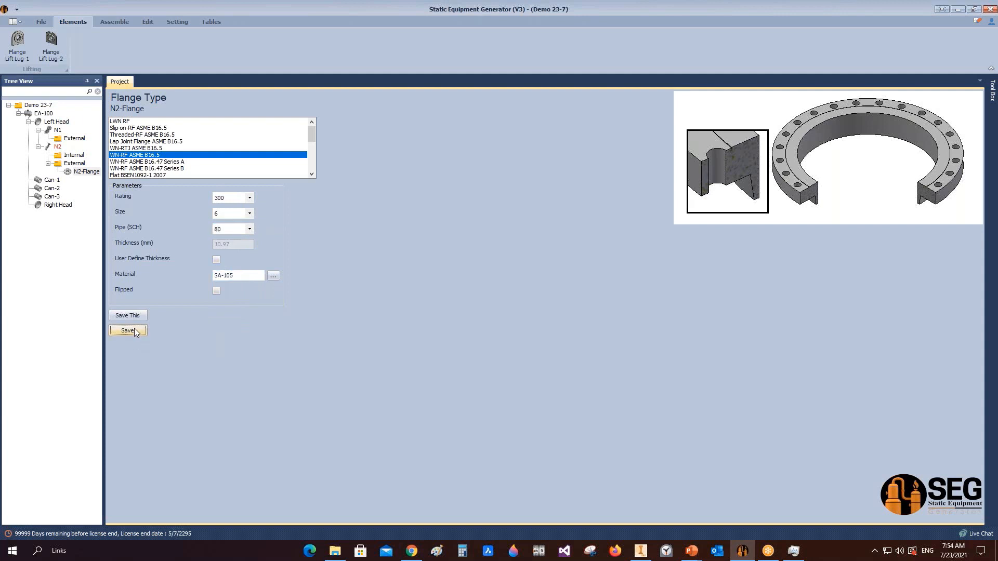
Start the assembly to add nozzle N2 and its flange to EA-100, and switch to Inventor
click(114, 22)
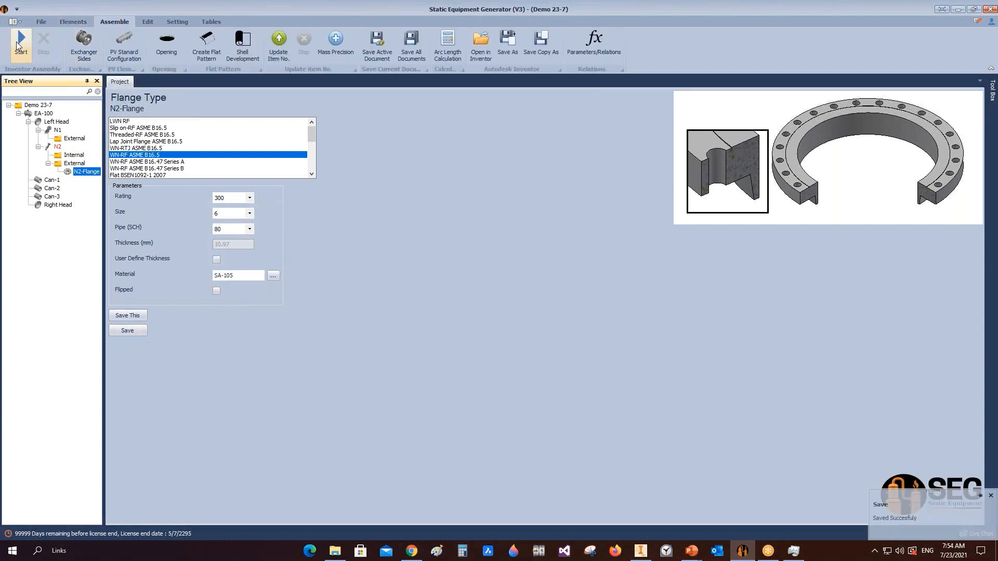
click(639, 552)
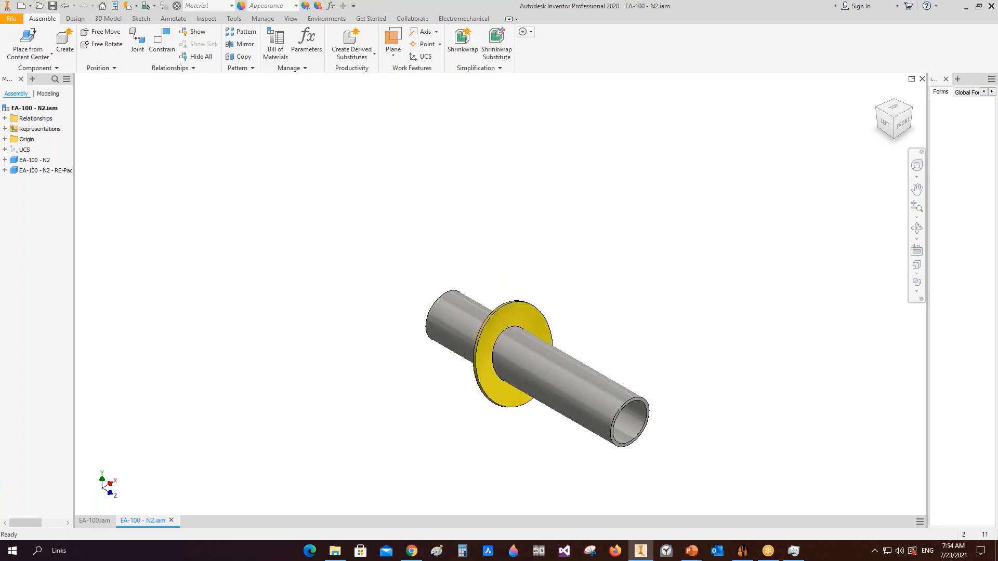
key(ctrl+s)
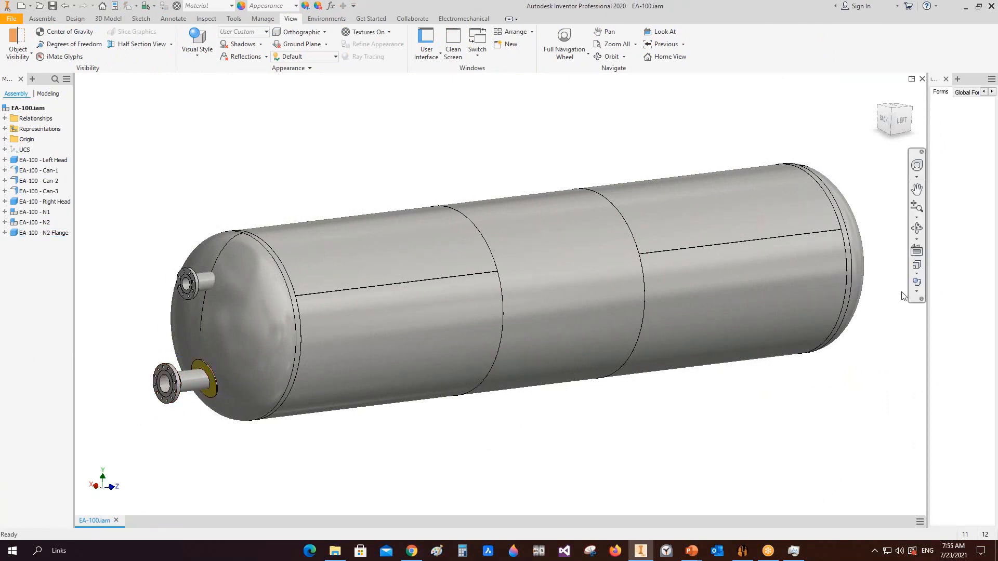
Examine nozzles N1 and N2 with their flanges on the left head, using the vessel's left side view
click(917, 228)
drag(516, 364, 467, 366)
middle_drag(466, 366, 706, 325)
click(894, 123)
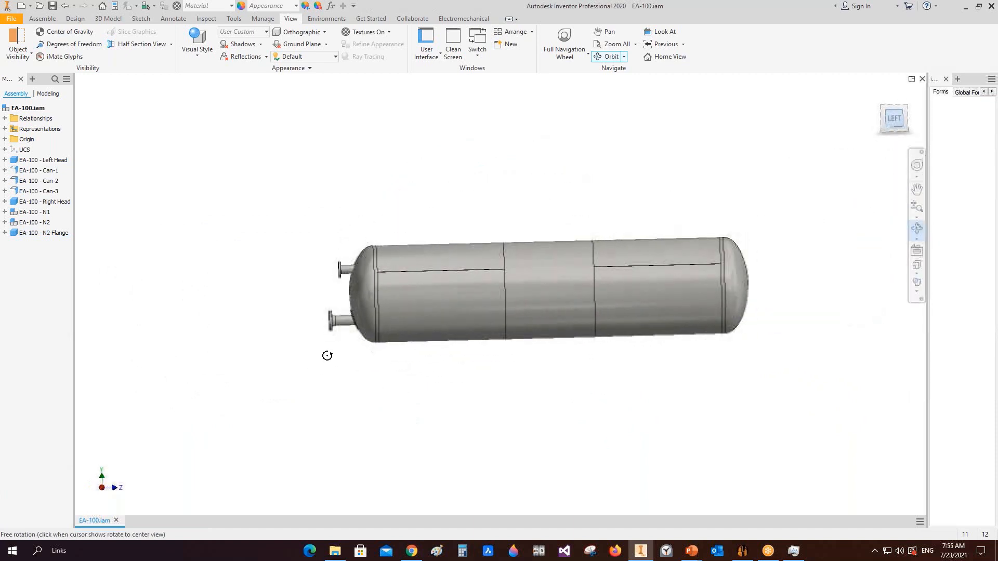
scroll(327, 355, up, 6)
scroll(383, 291, down, 2)
key(Escape)
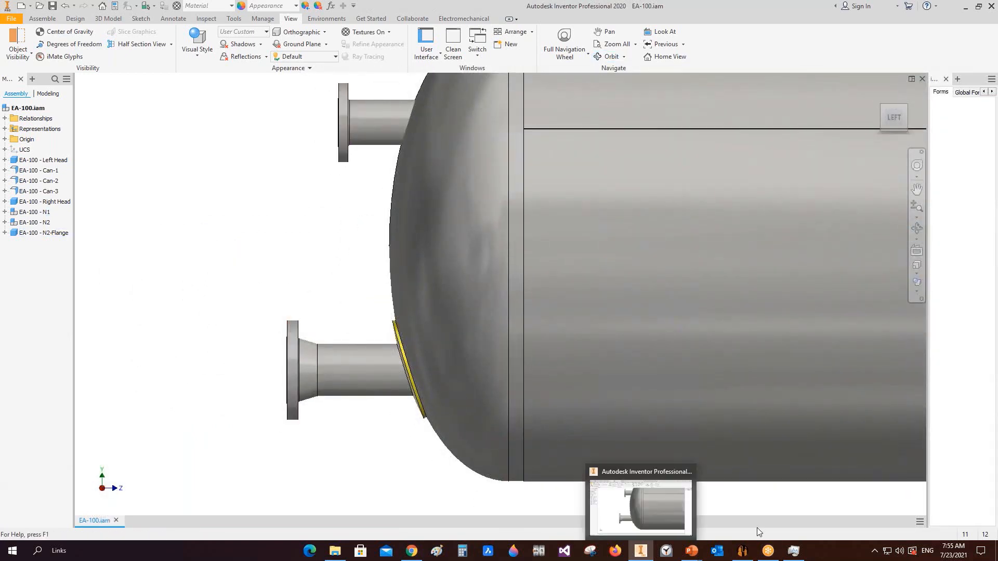
Switch to Static Equipment Generator and calculate nozzle N2's projection using a 600 mm projection from V.C.L
click(742, 550)
click(51, 150)
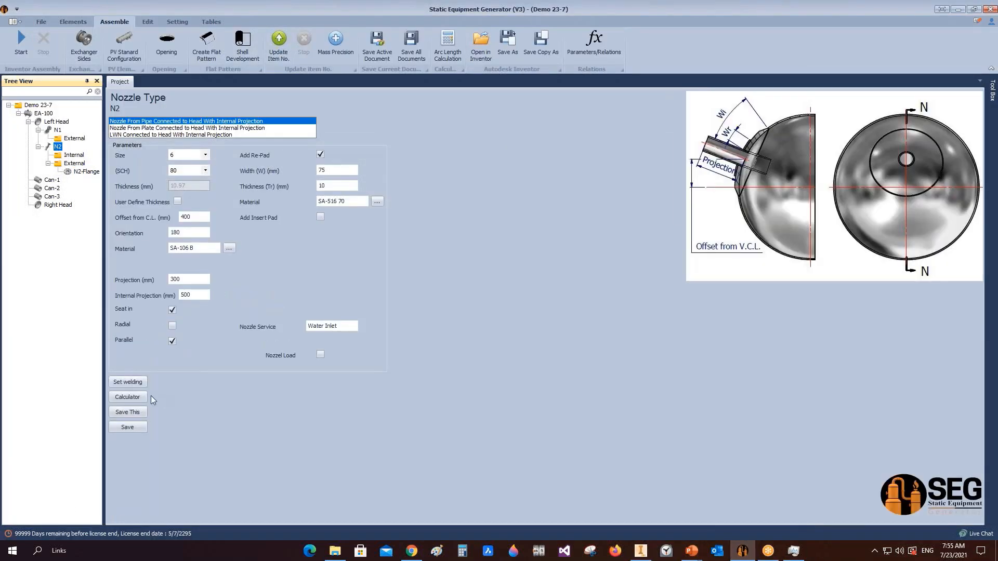
click(141, 397)
drag(457, 209, 427, 208)
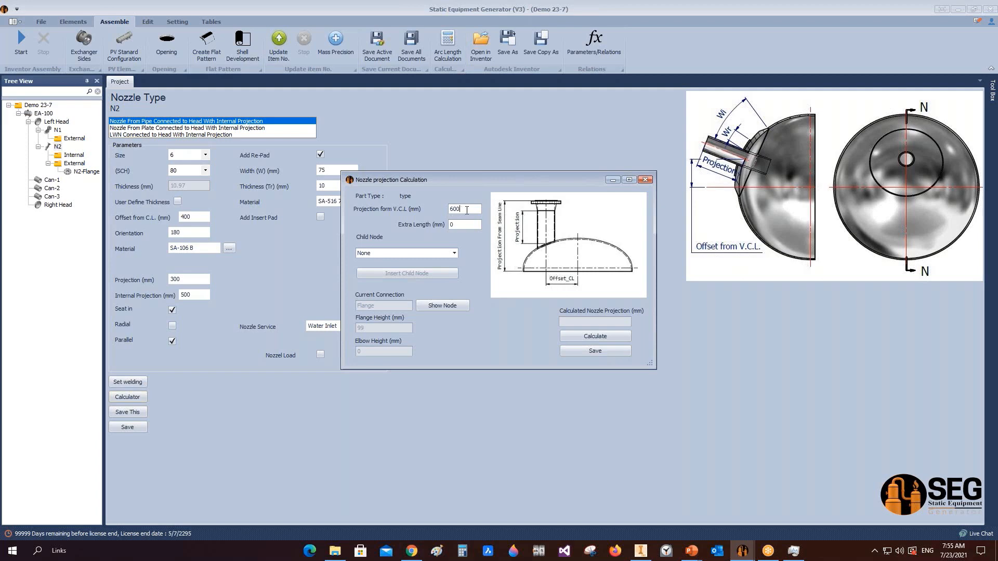
click(600, 337)
Save the calculated projection to nozzle N2 and start the assembly to update EA-100 in Inventor
click(642, 550)
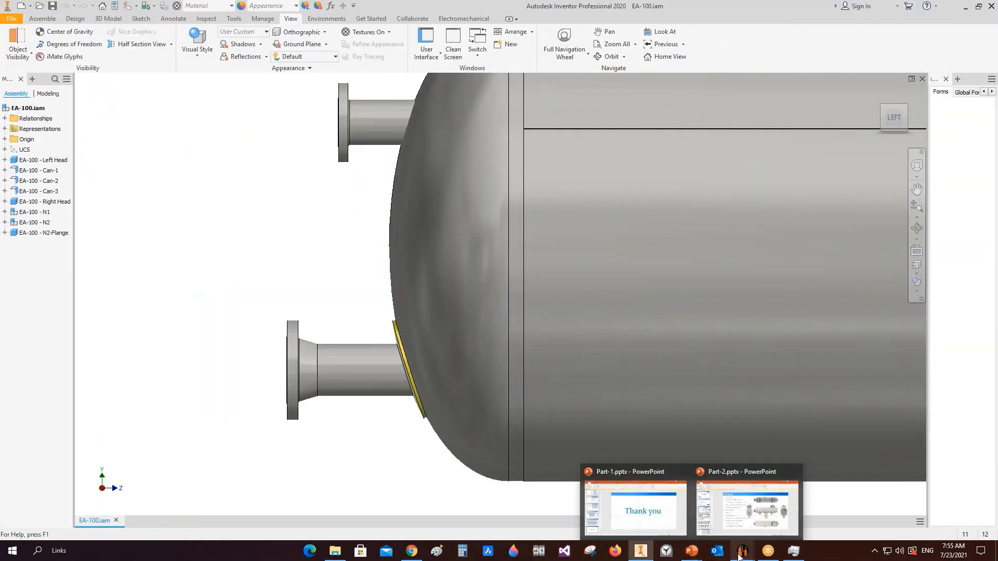
click(768, 508)
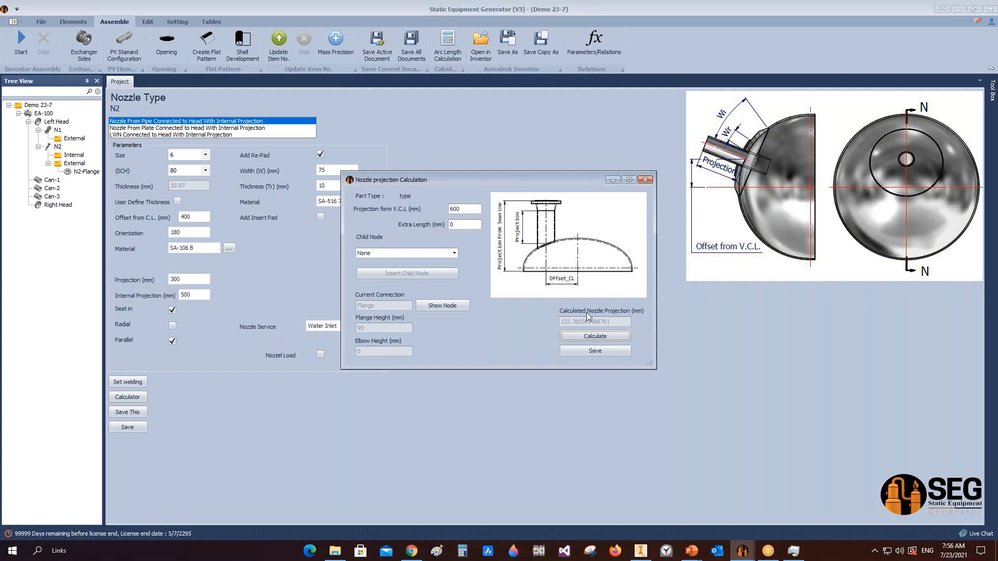
click(604, 352)
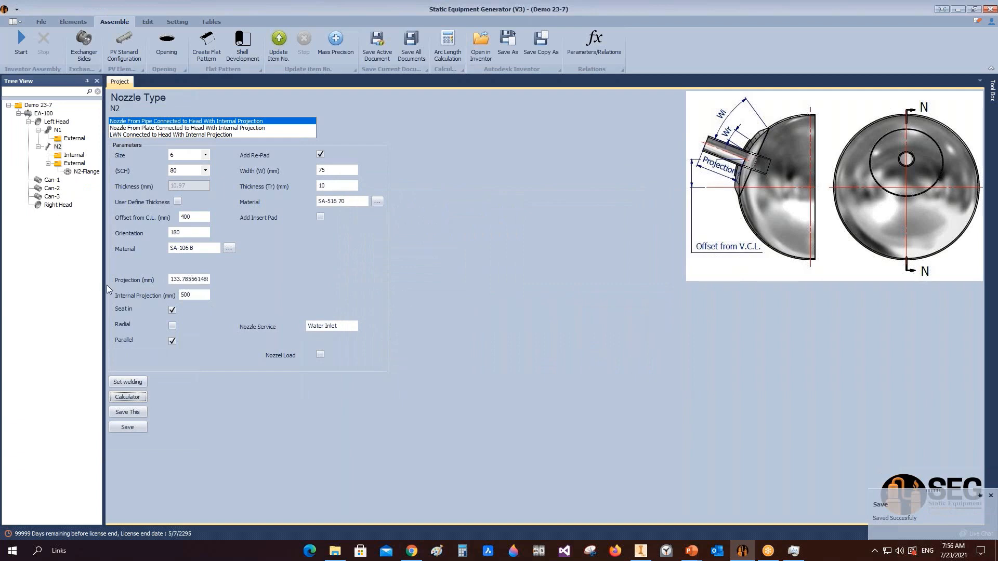
click(20, 42)
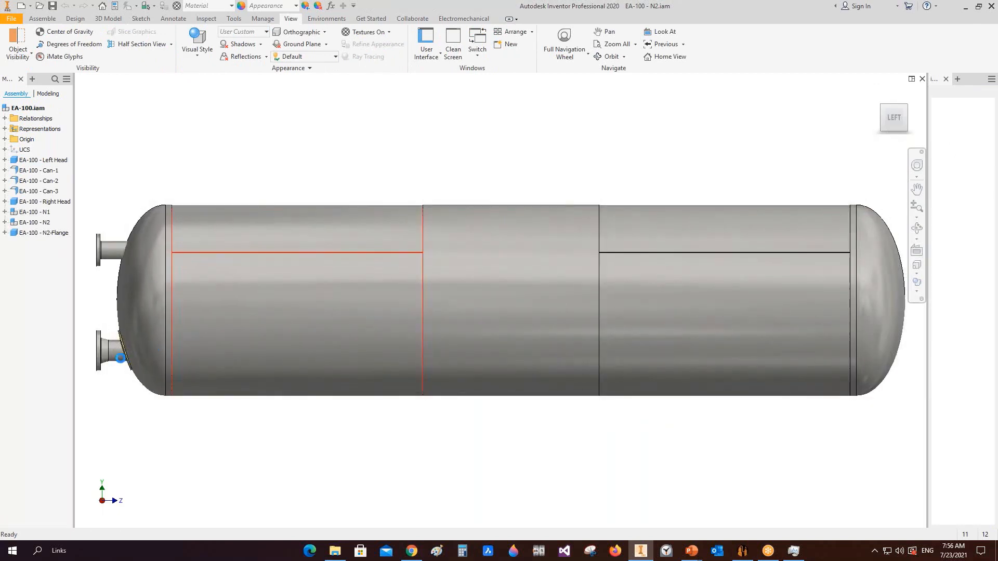
Examine how the flange faces of nozzles N1 and N2 line up on the left head in the side view
scroll(99, 354, down, 3)
middle_drag(149, 334, 132, 458)
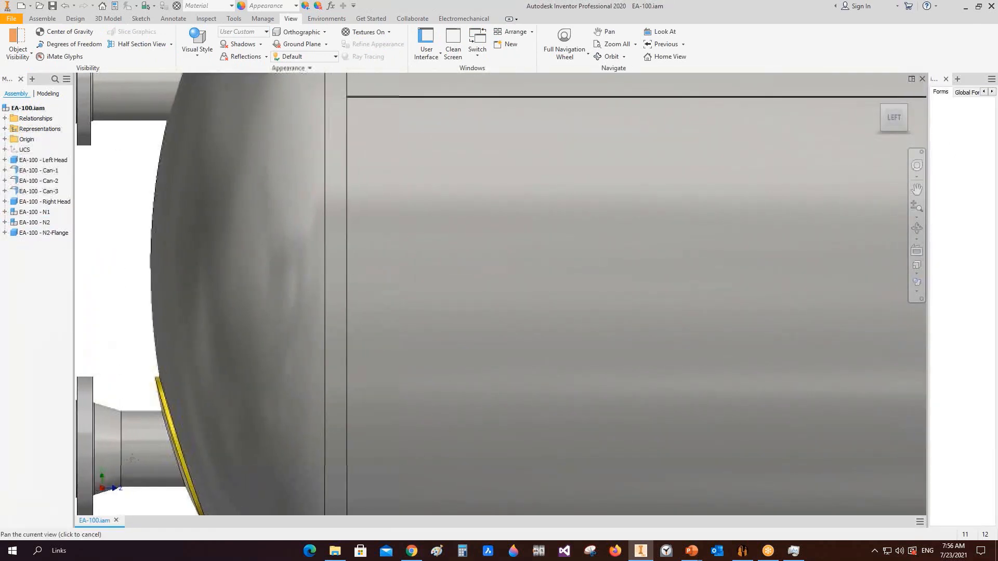
scroll(210, 348, up, 4)
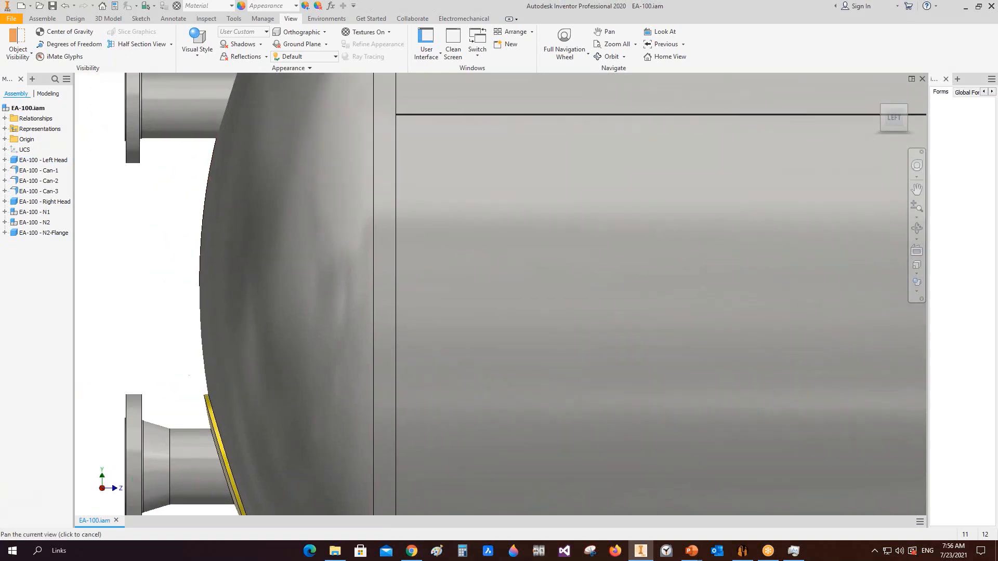
middle_drag(164, 271, 163, 287)
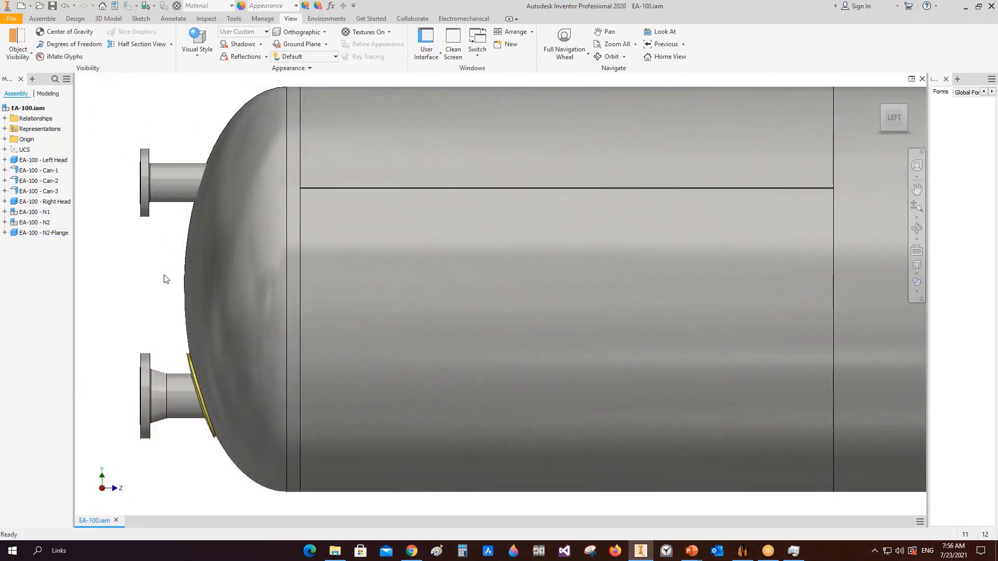
scroll(176, 259, up, 1)
key(Home)
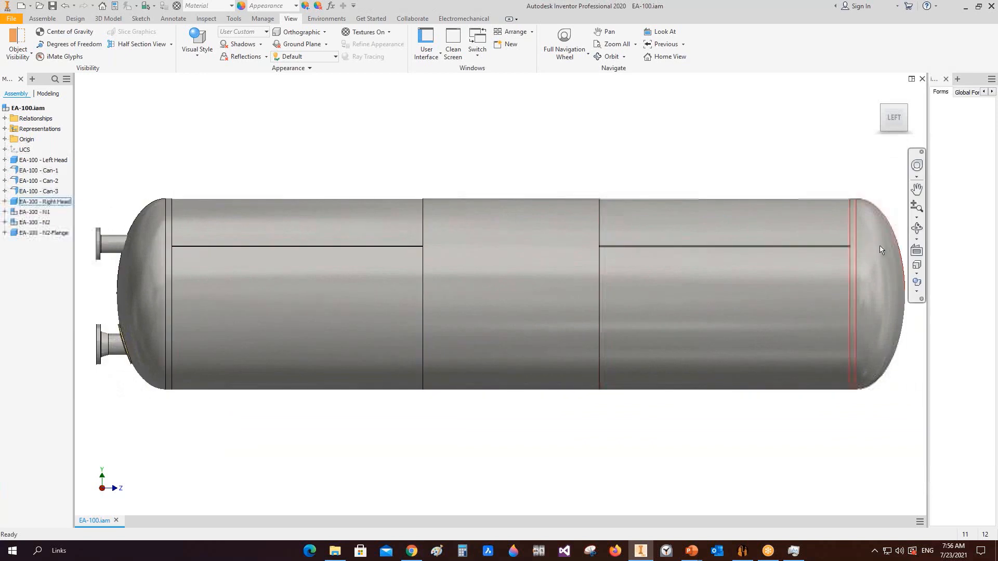
Turn the vessel to an angled view and start a half section view of the EA-100 assembly
click(916, 228)
drag(601, 300, 501, 255)
key(Escape)
click(148, 45)
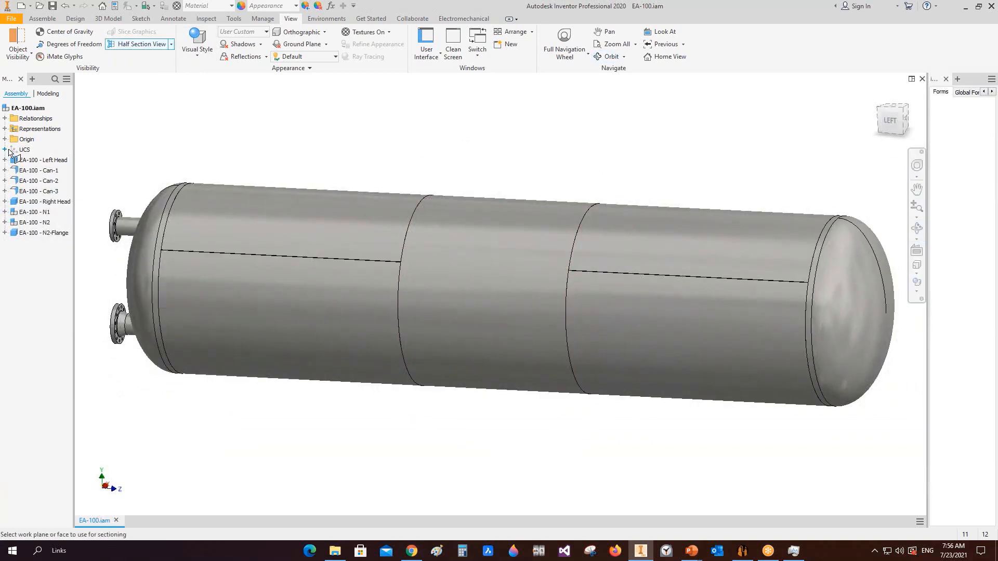
Cut the vessel assembly with a half section view at the YZ plane to expose nozzle N2's internal projection
click(5, 139)
click(35, 150)
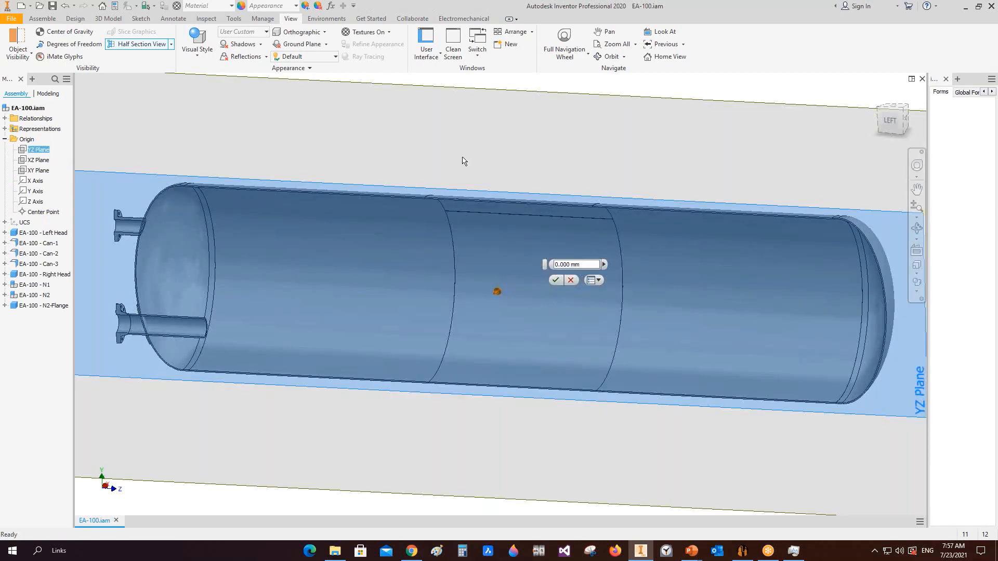
key(Escape)
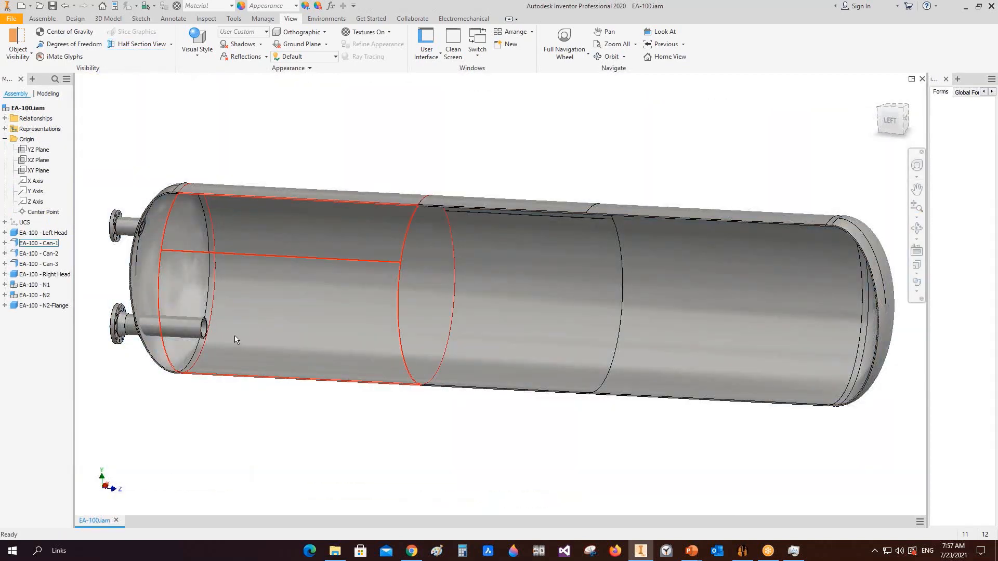
scroll(236, 341, down, 3)
middle_drag(276, 310, 340, 301)
click(916, 229)
scroll(502, 184, up, 2)
drag(486, 228, 532, 289)
right_click(500, 246)
click(542, 244)
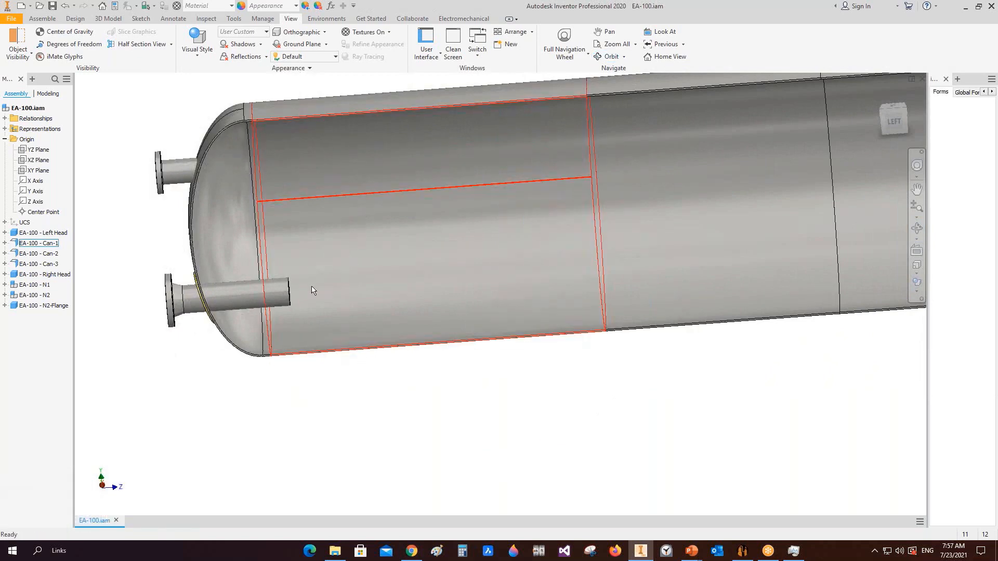
In Static Equipment Generator, add a standard cone named N2-R1 to nozzle N2's Internal folder and open its parameters
click(745, 554)
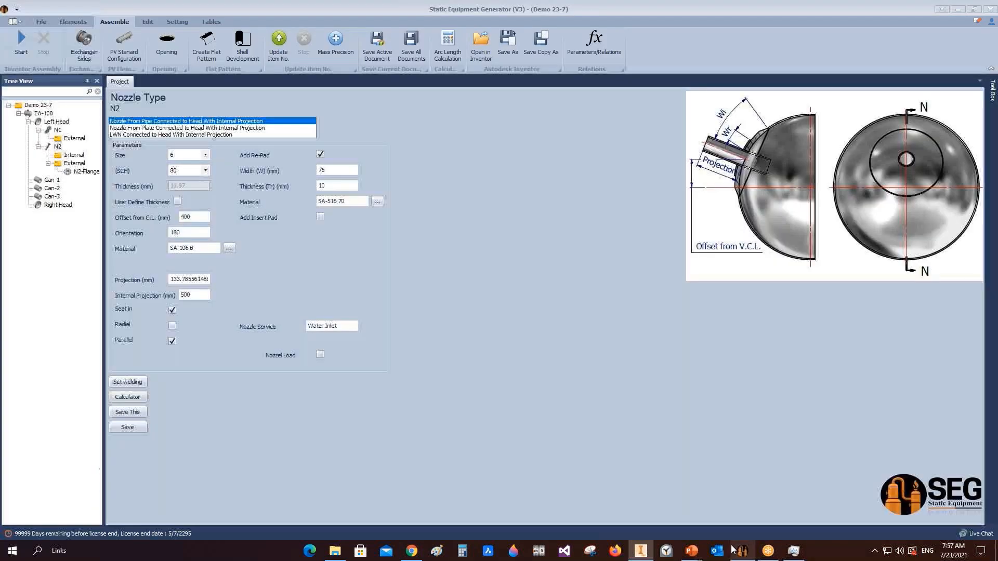
click(83, 156)
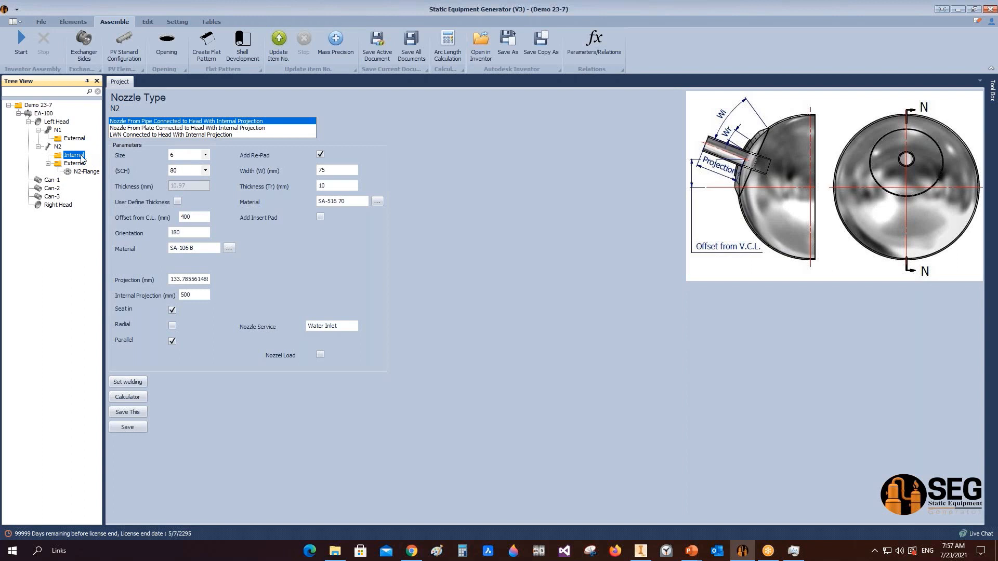
click(73, 22)
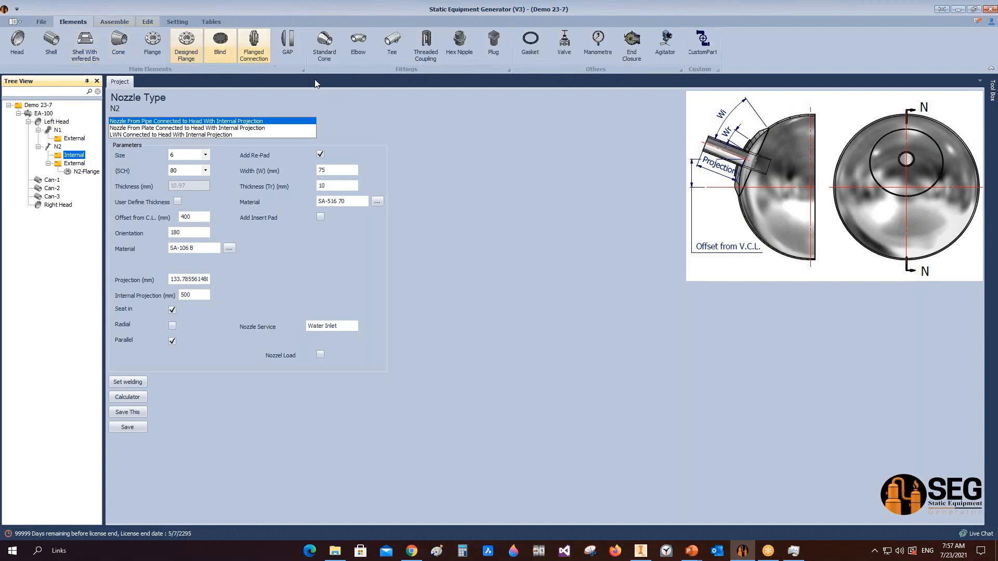
click(324, 41)
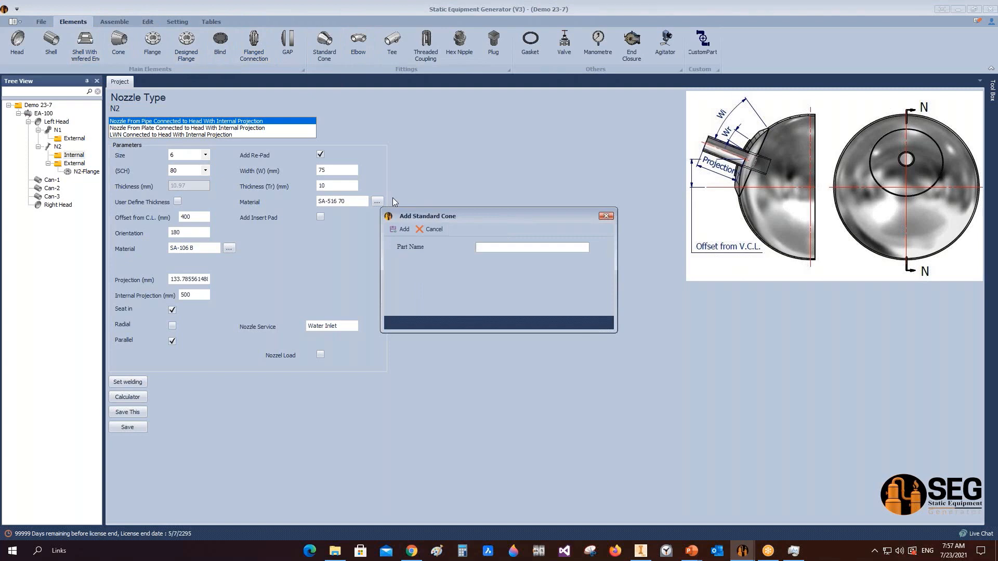
text(N2-R1)
click(400, 229)
click(81, 163)
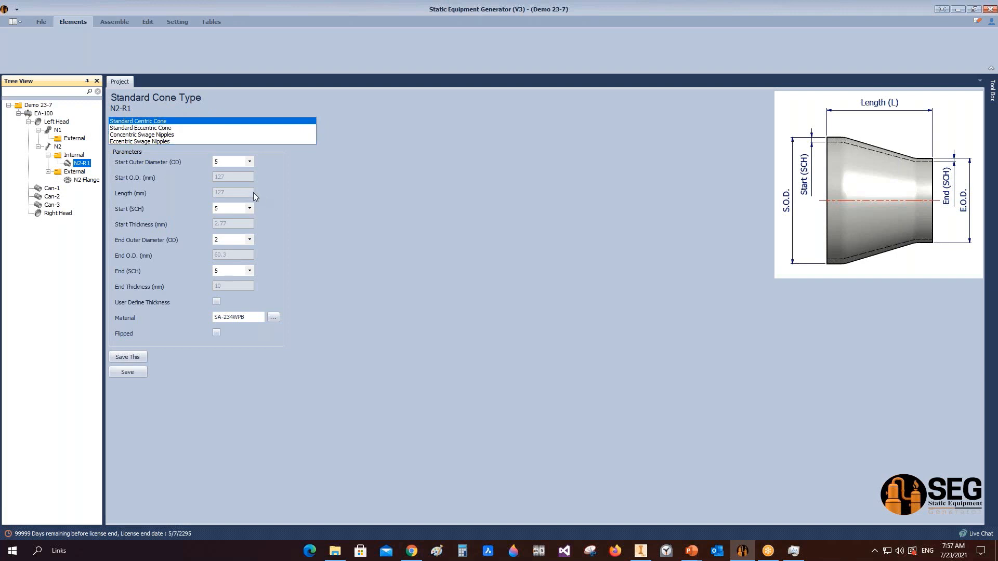
Set cone N2-R1 to start diameter 6, schedule 80, and end diameter 3, schedule 80, and save it
click(250, 162)
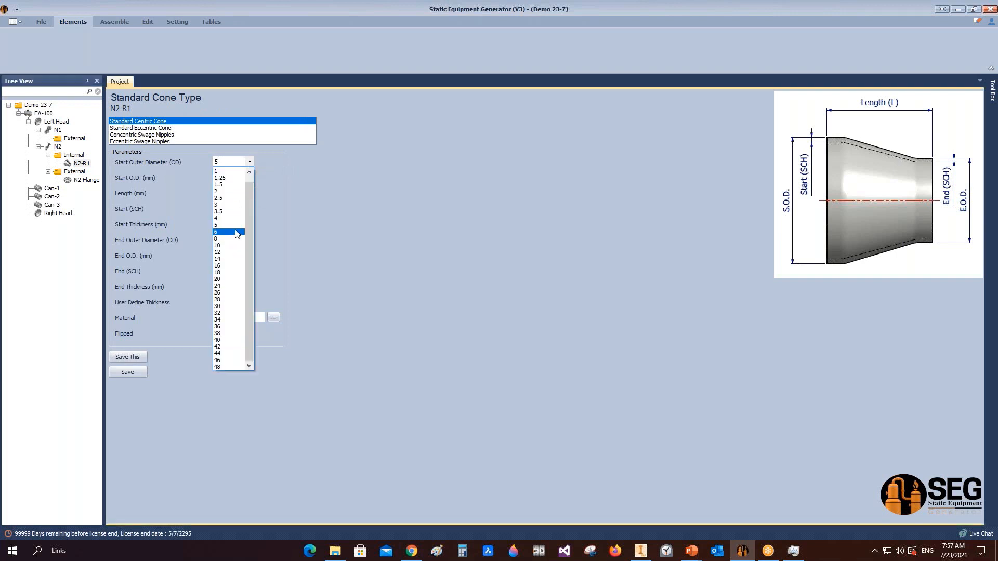
click(229, 232)
click(249, 208)
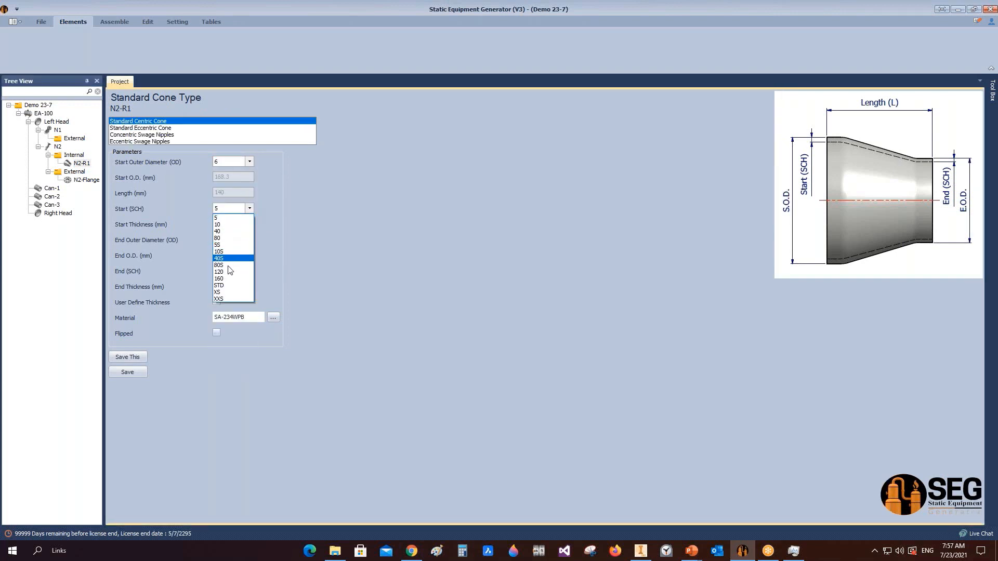
click(228, 238)
click(250, 239)
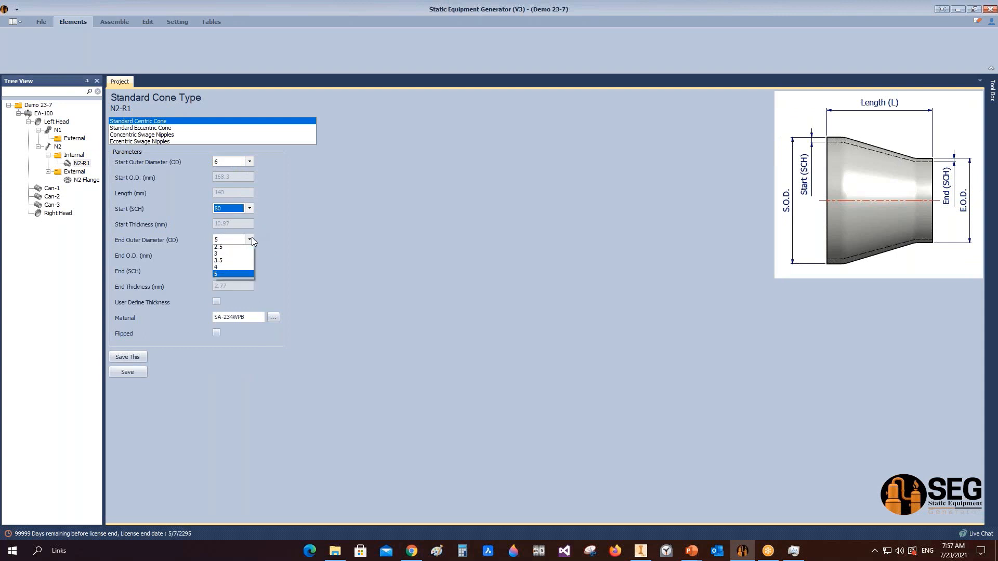
click(232, 255)
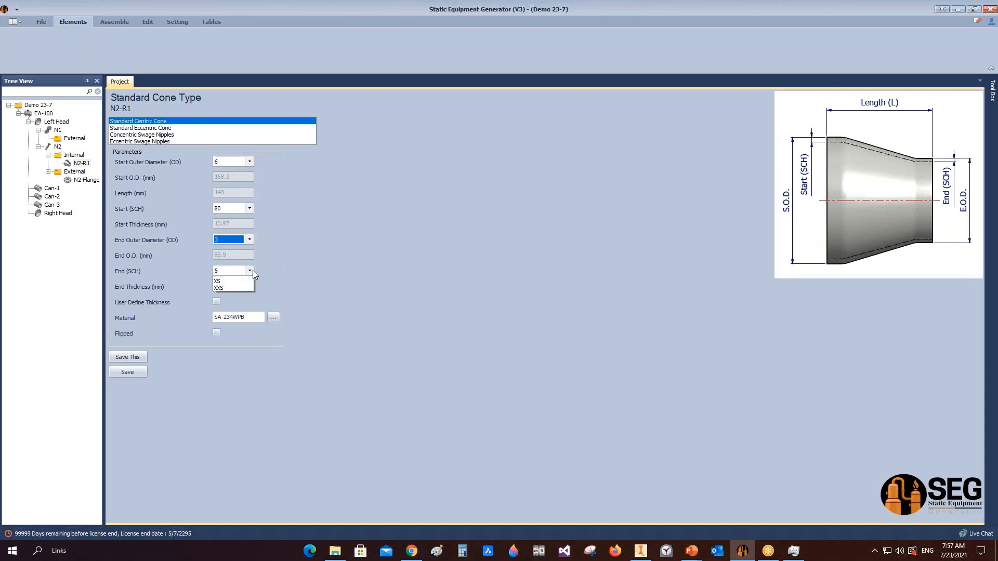
click(252, 270)
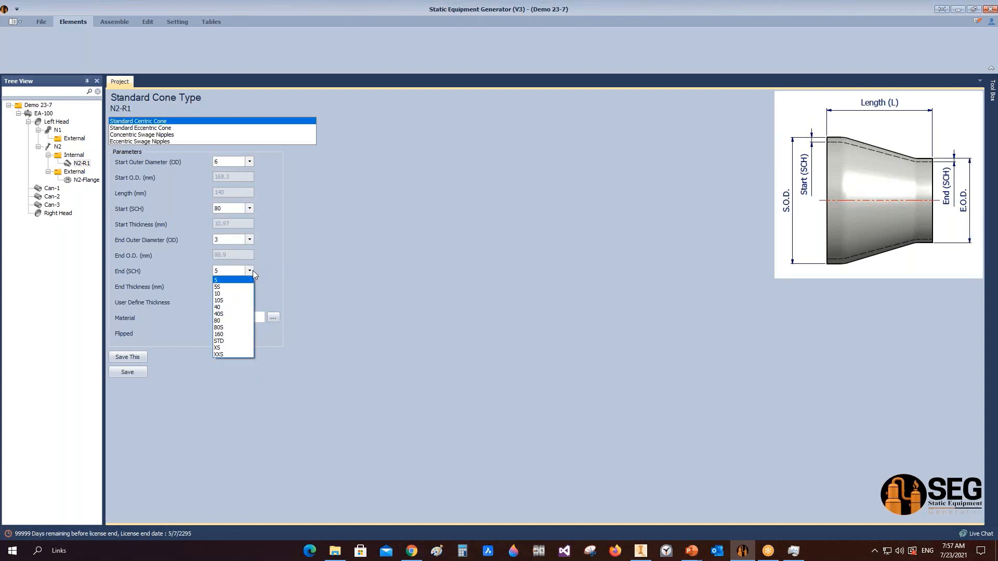
click(223, 321)
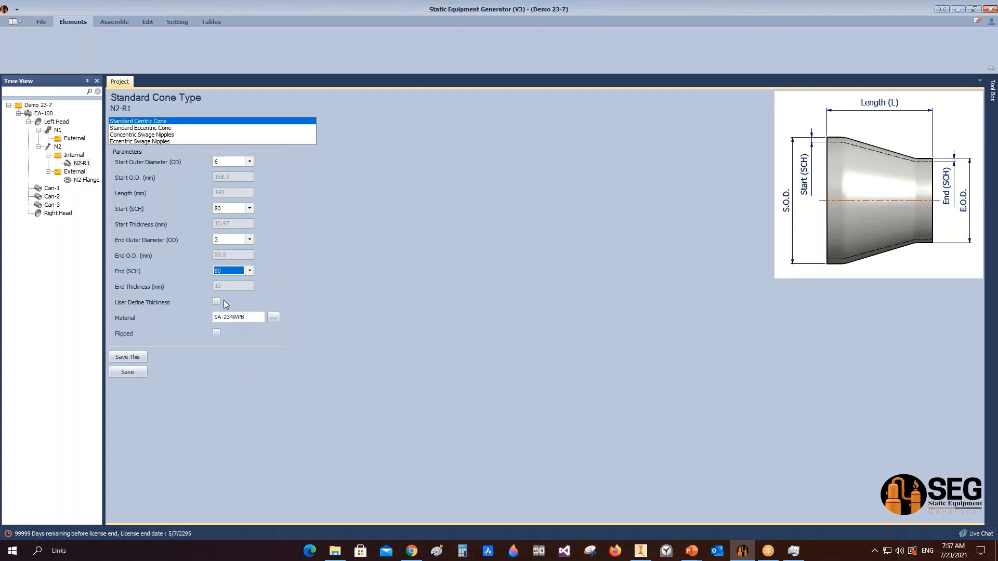
click(142, 373)
Run the assembly generation to place cone N2-R1 on nozzle N2's inner end and inspect it in Inventor
click(111, 22)
click(24, 42)
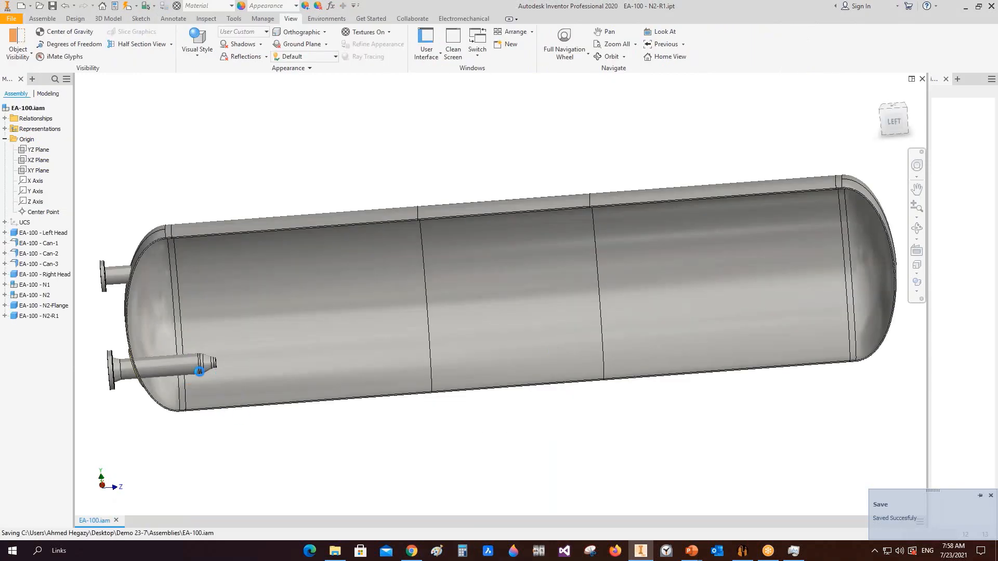
scroll(207, 363, down, 4)
middle_drag(173, 334, 253, 283)
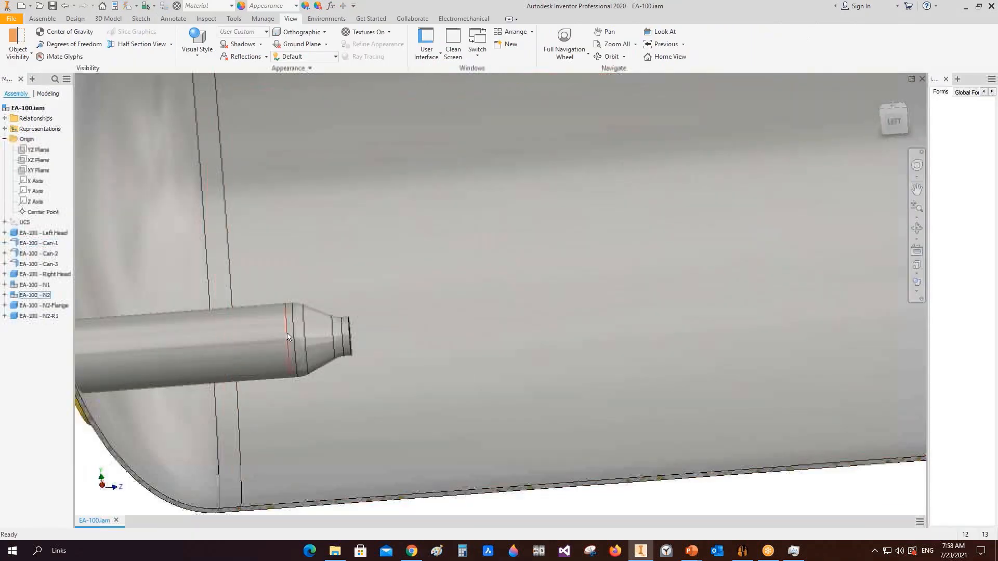
click(916, 227)
drag(624, 291, 432, 355)
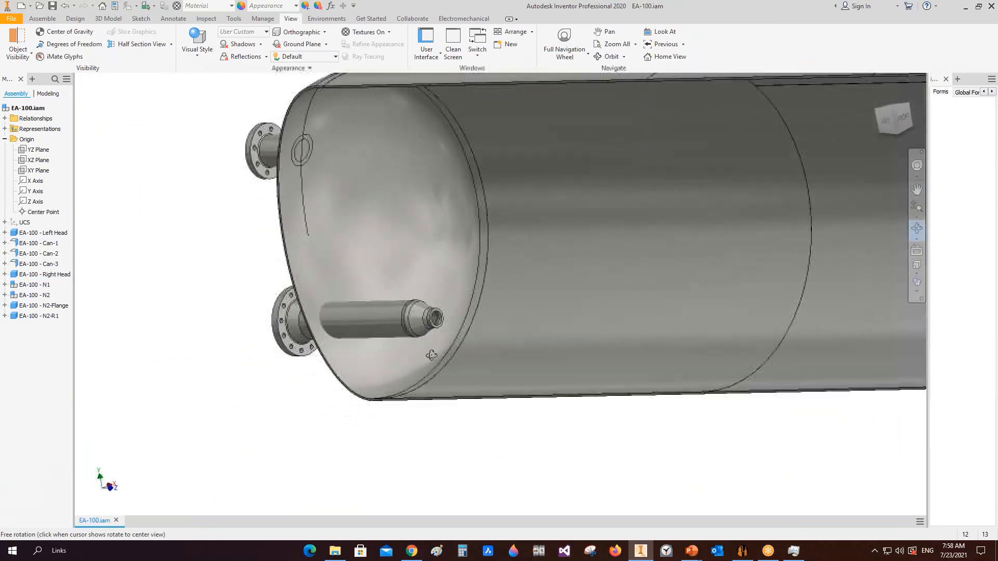
scroll(406, 327, down, 3)
key(Escape)
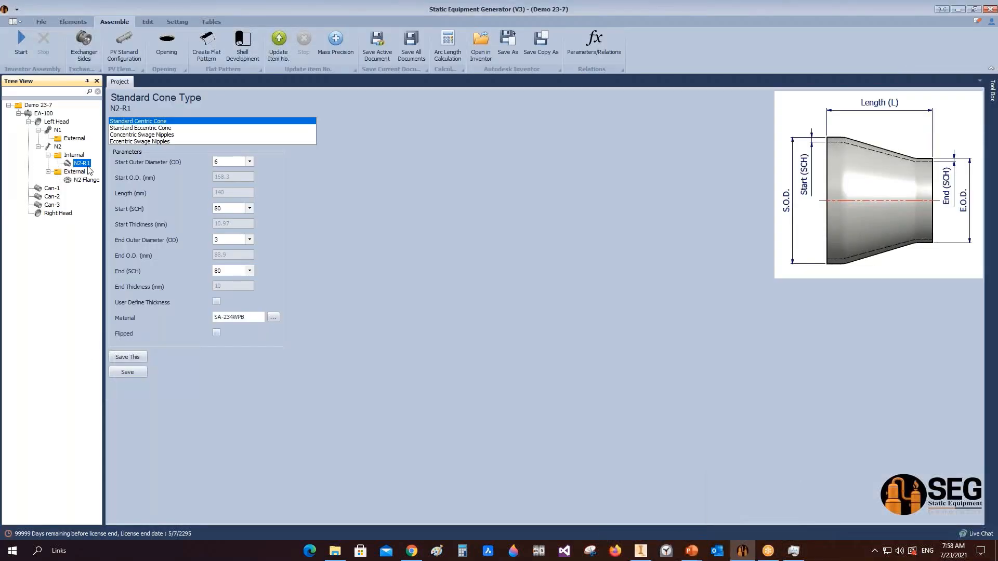
Add a tee named N2-T1 to nozzle N2's Internal folder in Static Equipment Generator and open its parameters
click(67, 155)
click(72, 21)
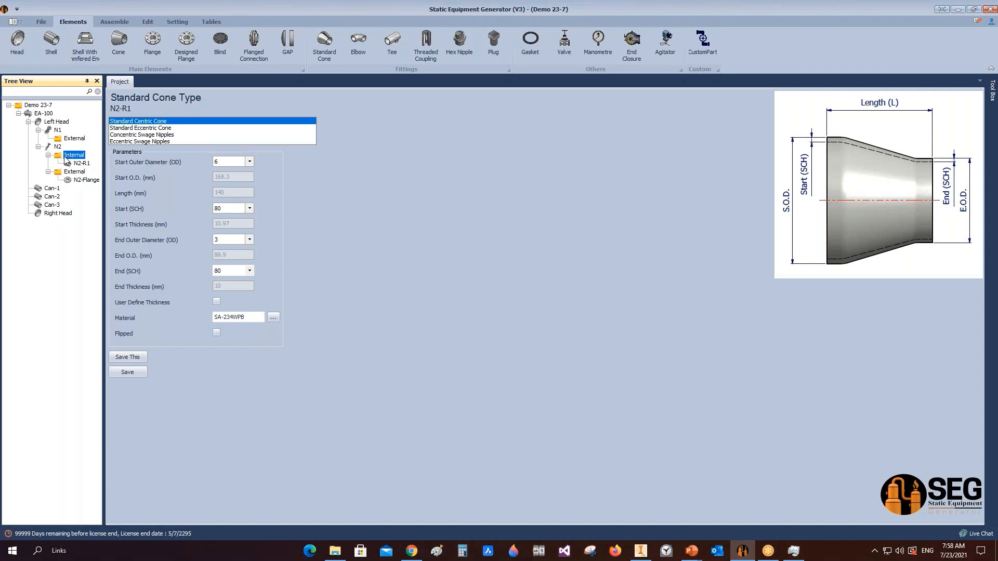
click(392, 44)
text(N2-T1)
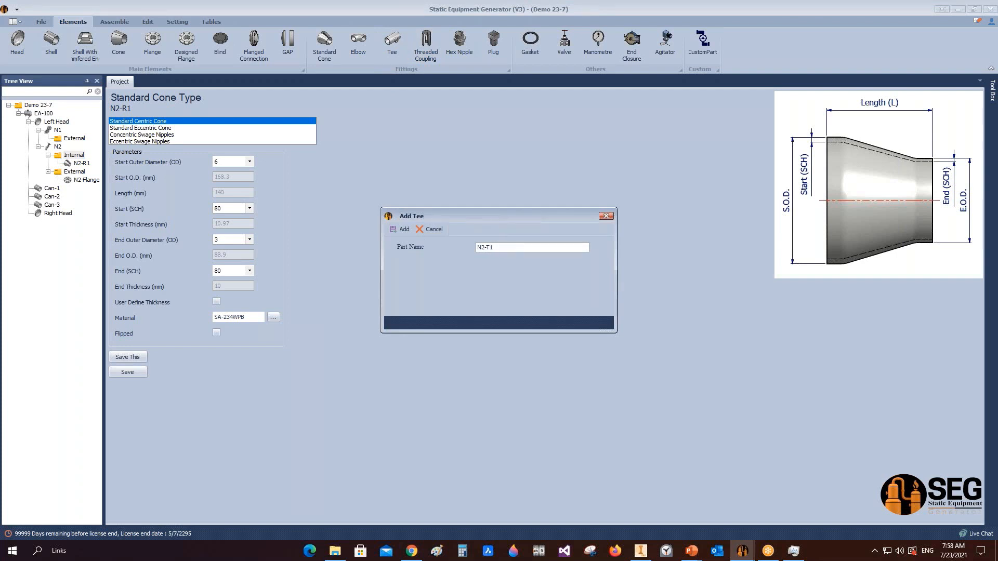
click(400, 230)
click(83, 171)
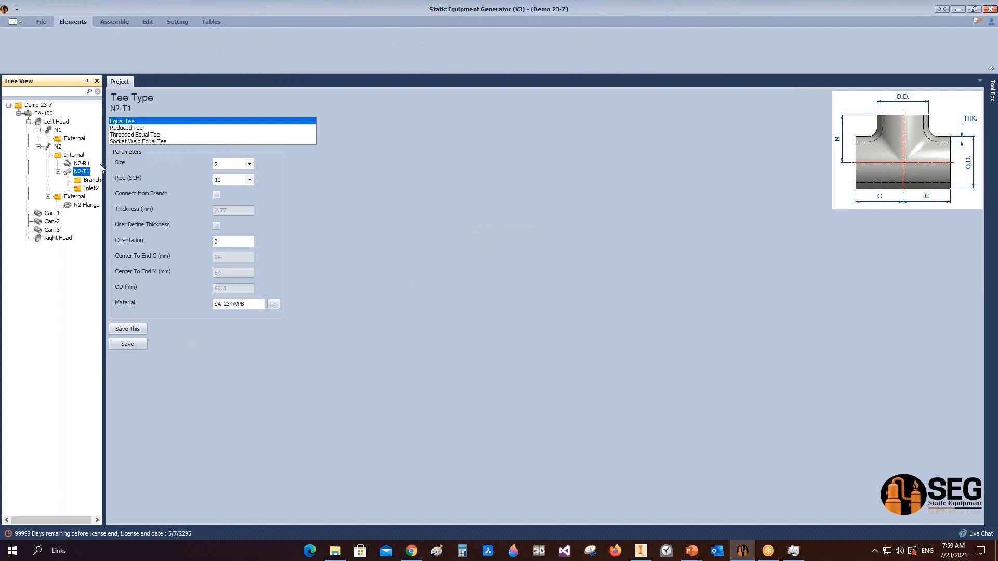
Set equal tee N2-T1 to size 3 and pipe schedule 80, save it and generate it in the assembly
drag(103, 168, 138, 167)
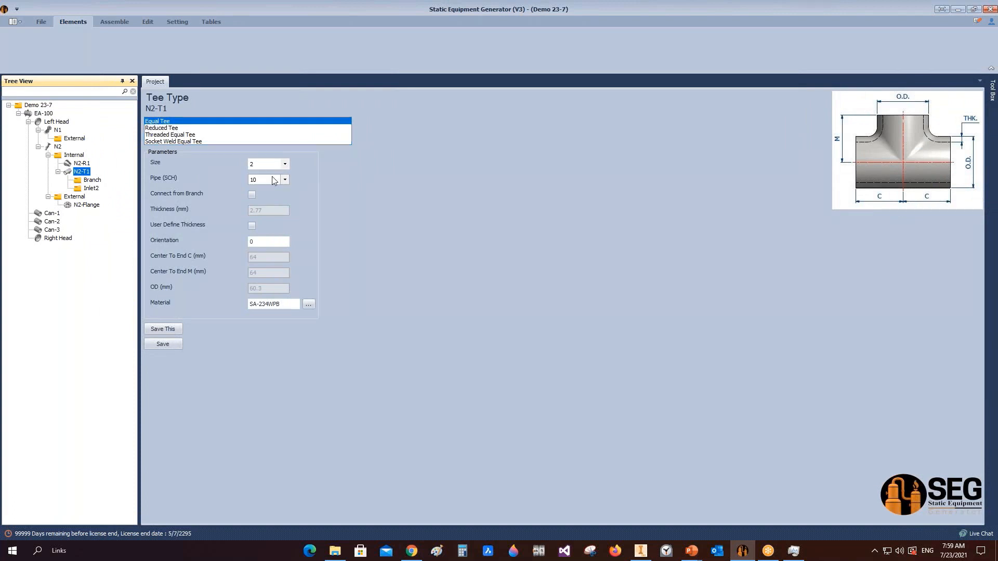
click(285, 164)
click(268, 222)
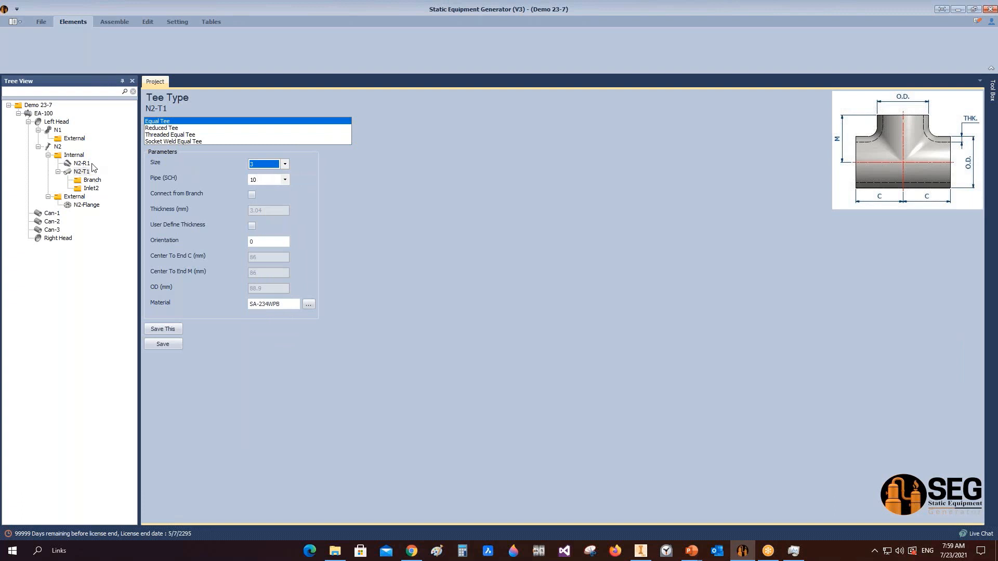
click(284, 179)
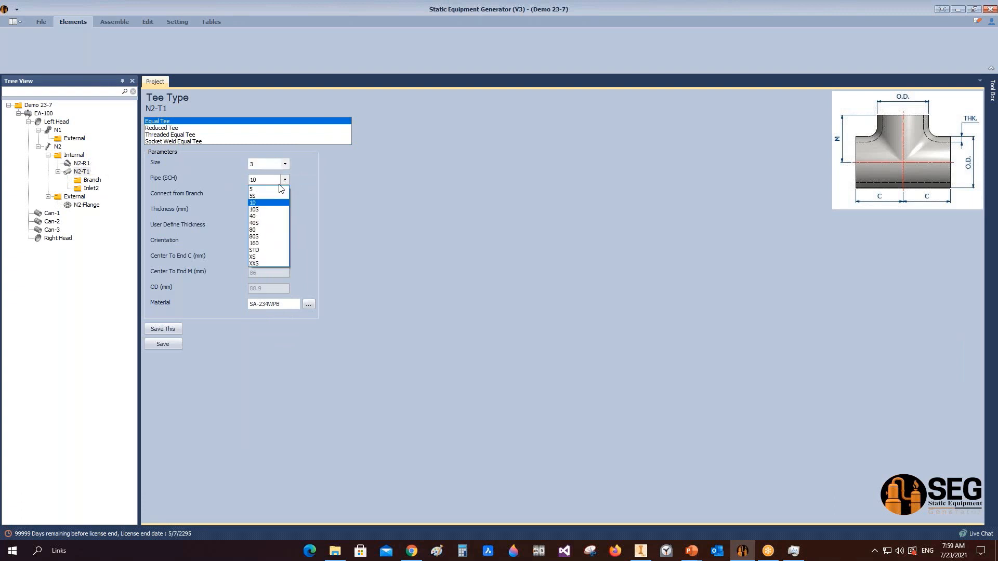
click(268, 222)
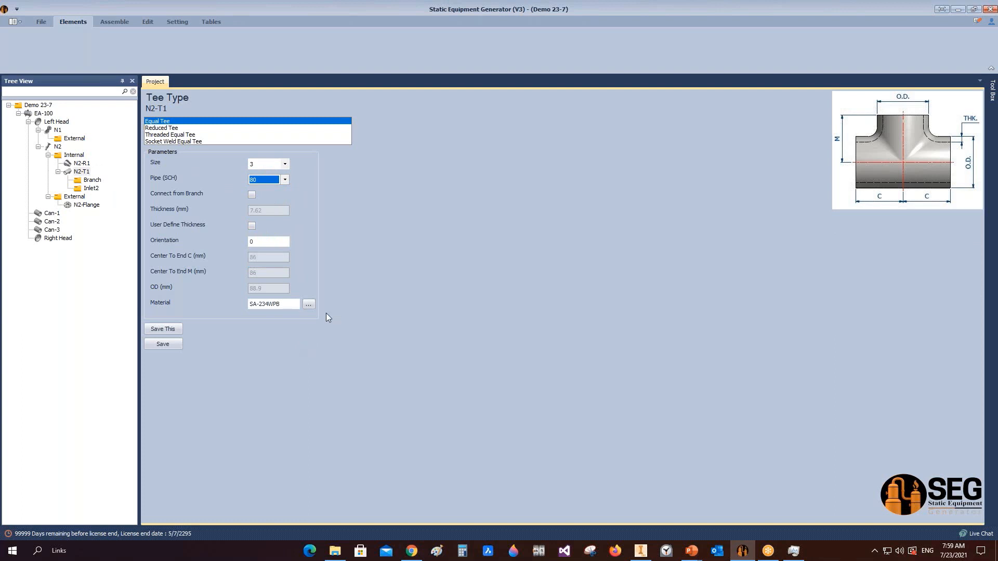
click(172, 345)
click(114, 22)
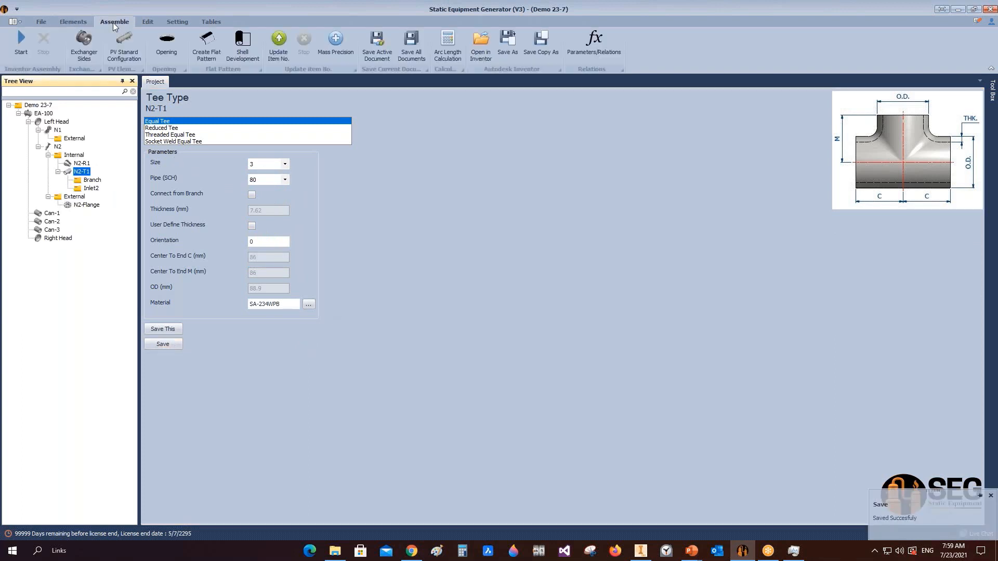
click(20, 44)
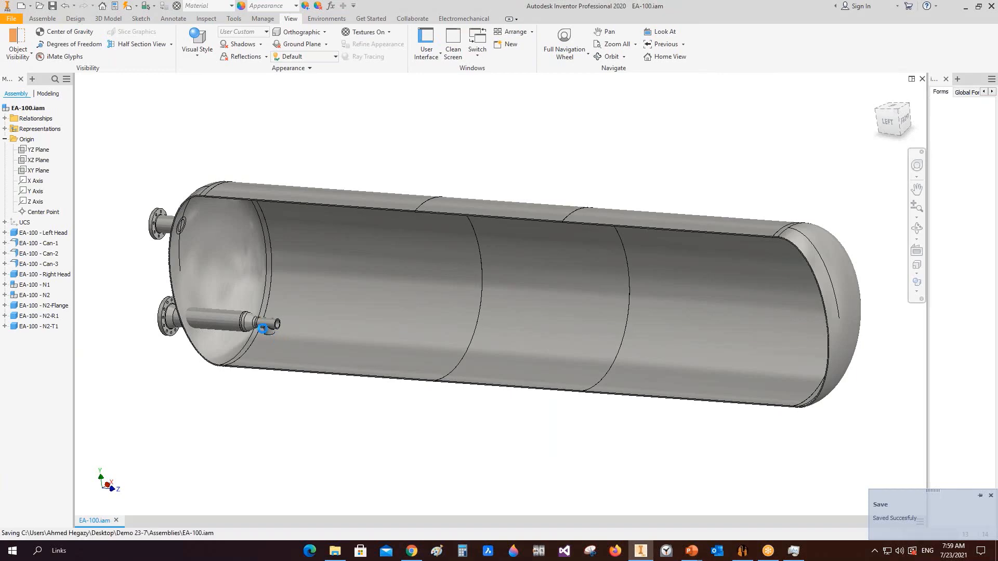
Examine how tee N2-T1 joins the cone and which way its branch points inside the vessel
scroll(268, 338, up, 5)
middle_drag(268, 336, 386, 252)
scroll(323, 302, up, 4)
scroll(289, 292, down, 2)
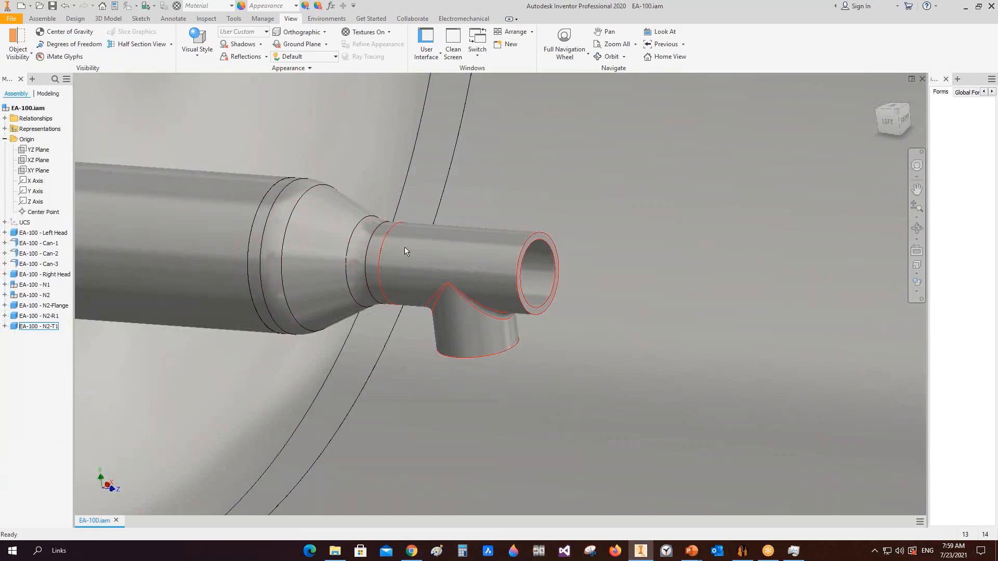
scroll(405, 247, down, 5)
key(F4)
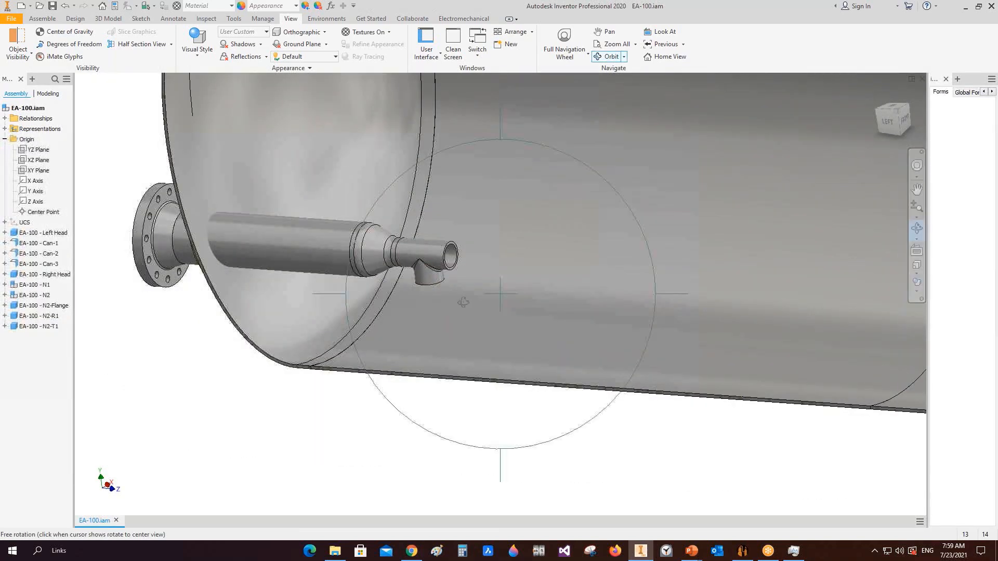
drag(463, 302, 541, 276)
middle_drag(229, 315, 454, 292)
scroll(453, 291, up, 4)
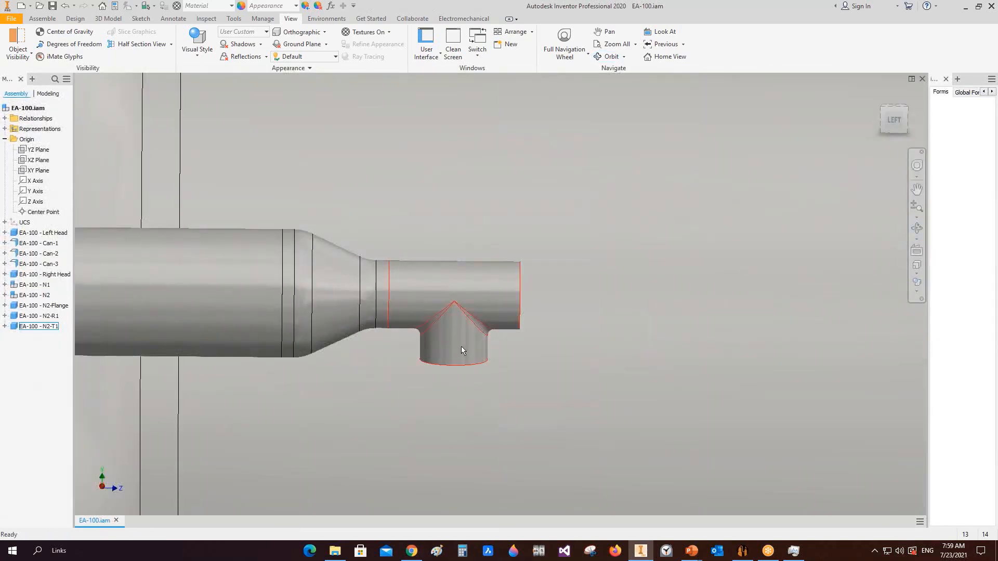
In Static Equipment Generator, enable Connect from Branch for tee N2-T1, save it and regenerate the assembly
click(742, 551)
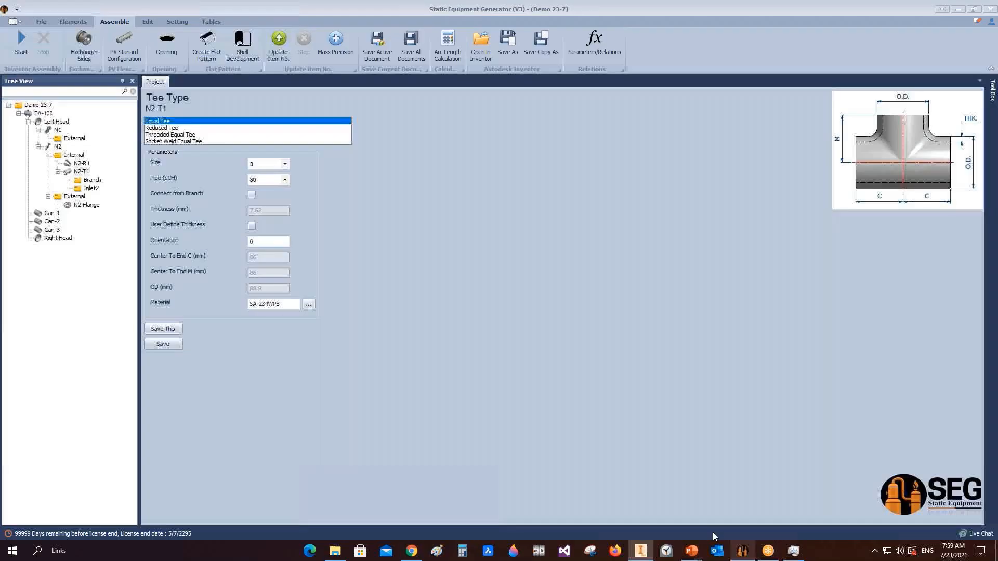
click(252, 195)
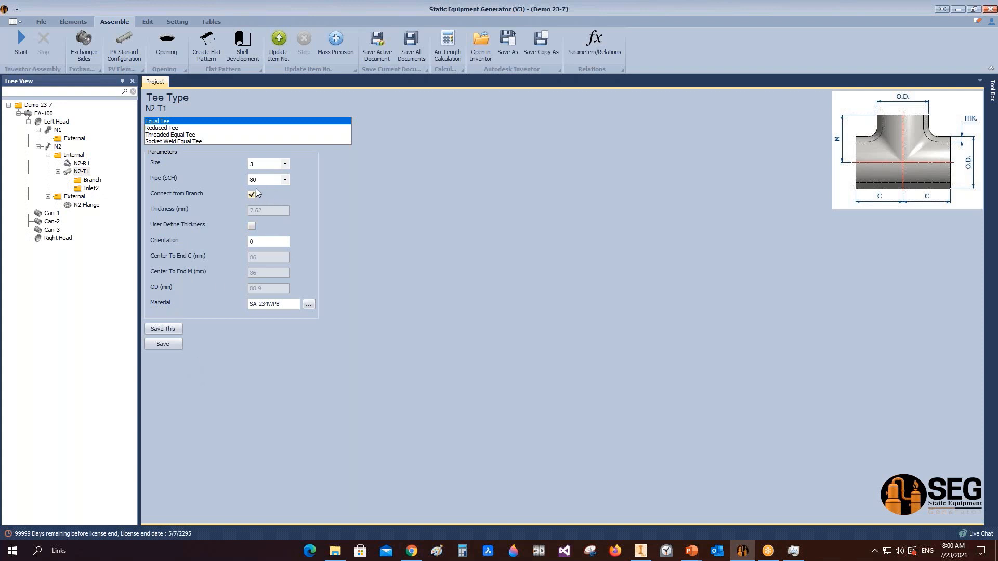
click(177, 344)
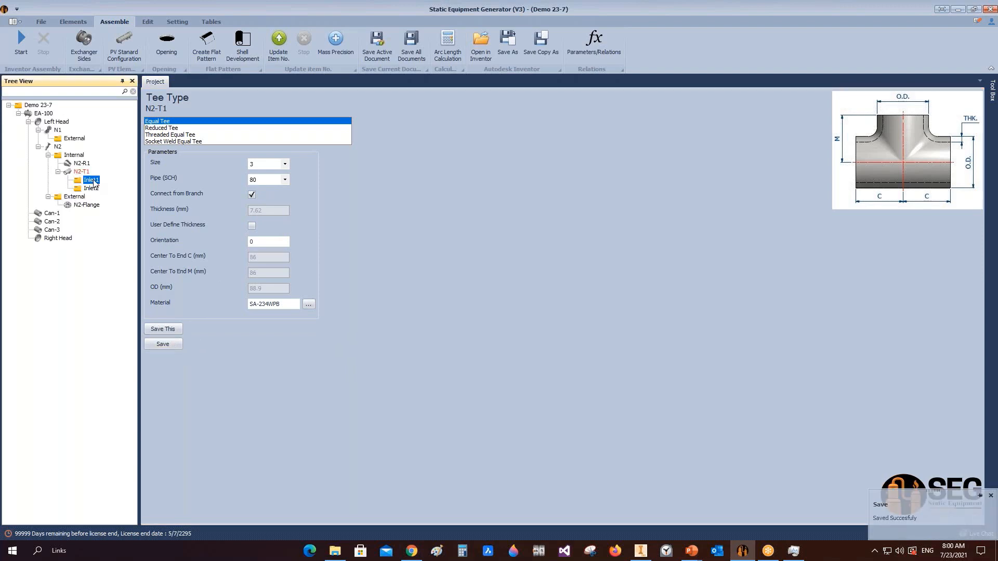
click(92, 188)
click(22, 43)
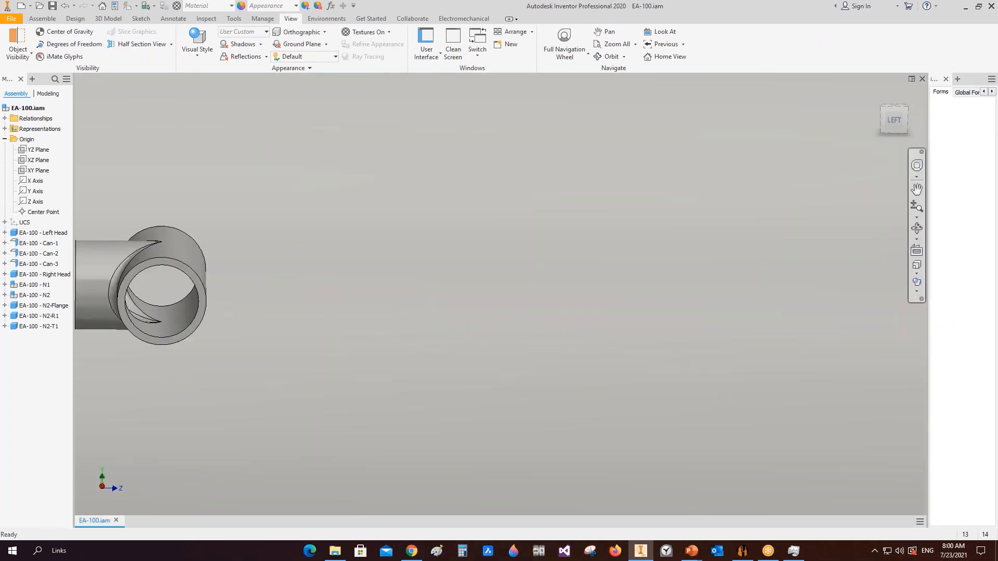
Examine the tee's branch connection to the cone and the orientation of its two inlets in Inventor
shift+middle_drag(422, 265, 376, 318)
scroll(364, 307, up, 2)
shift+middle_drag(326, 260, 467, 336)
scroll(403, 250, down, 3)
middle_drag(403, 250, 424, 297)
scroll(441, 298, up, 2)
right_click(470, 255)
click(497, 258)
scroll(459, 290, up, 3)
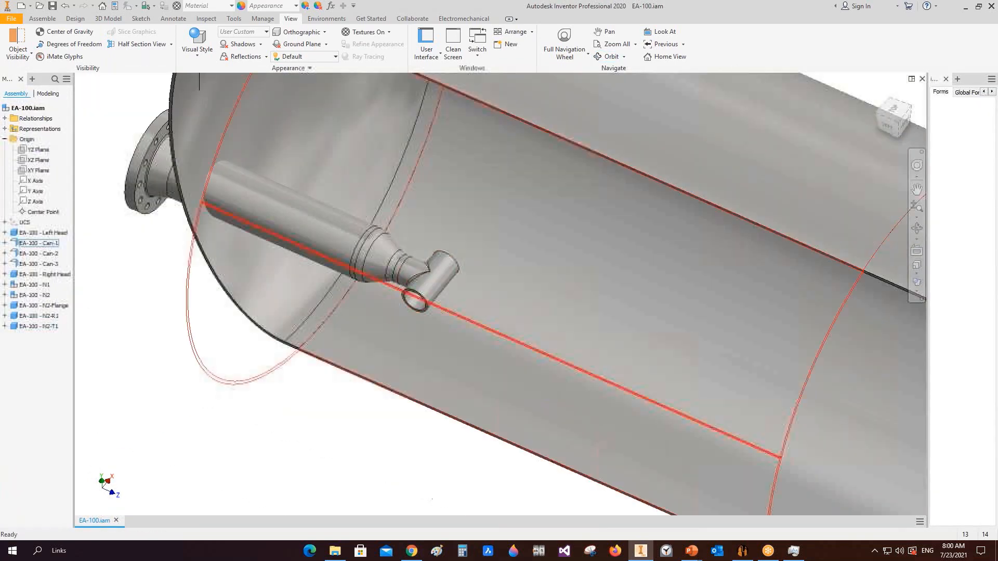
Examine the two open inlets of tee N2-T1 from the side inside the vessel
scroll(501, 333, up, 1)
scroll(469, 257, up, 2)
shift+middle_drag(468, 257, 404, 340)
scroll(404, 338, down, 4)
right_click(404, 281)
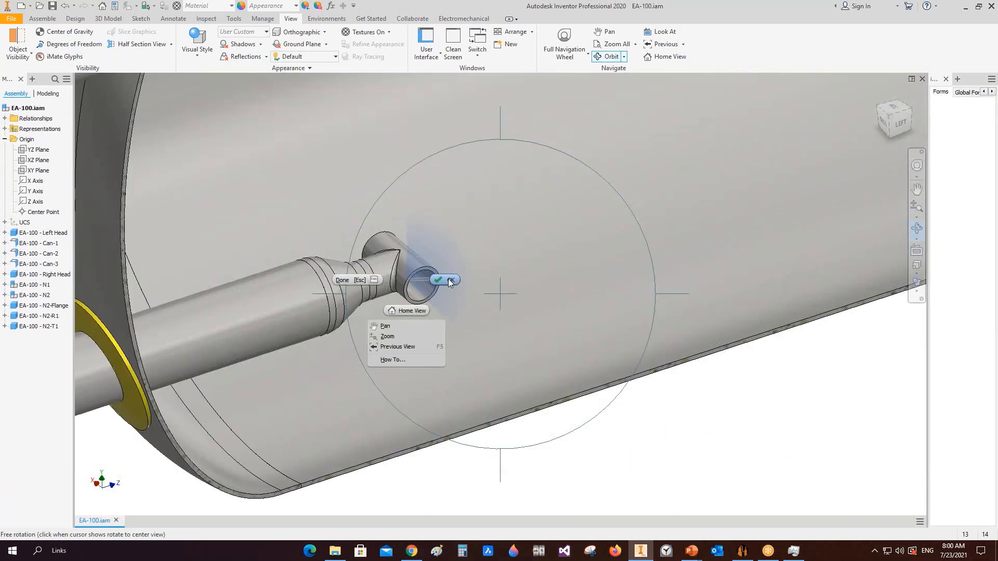
click(439, 281)
Switch to Static Equipment Generator and add an elbow named N2-E1 to Inlet1 of tee N2-T1
click(742, 550)
click(82, 180)
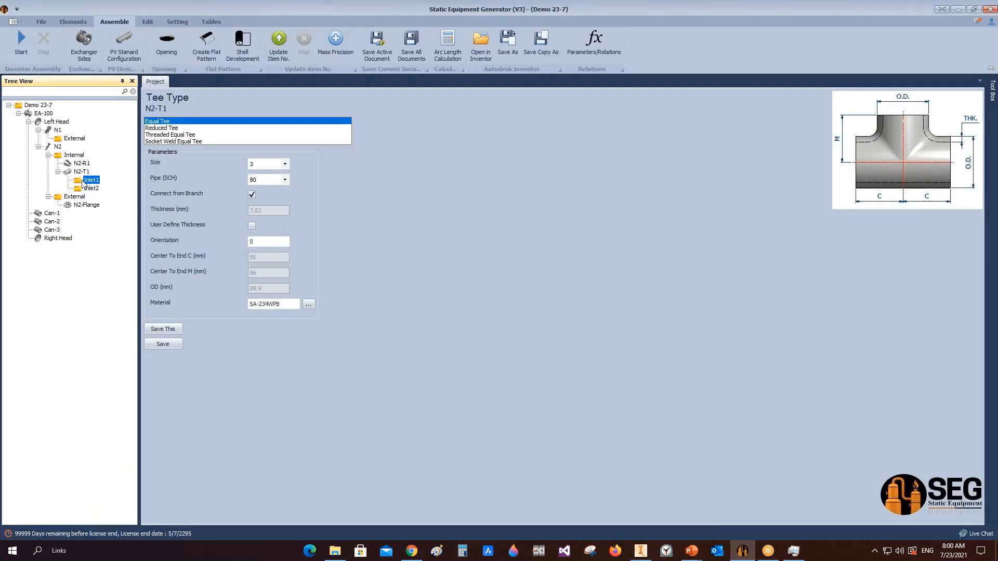
click(73, 21)
click(361, 40)
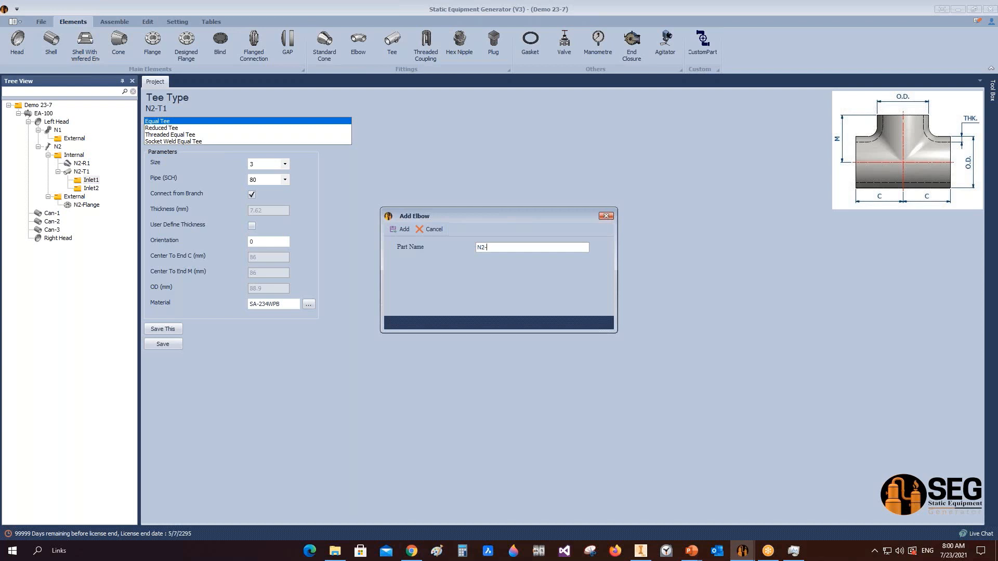
text(N2-E1)
click(404, 229)
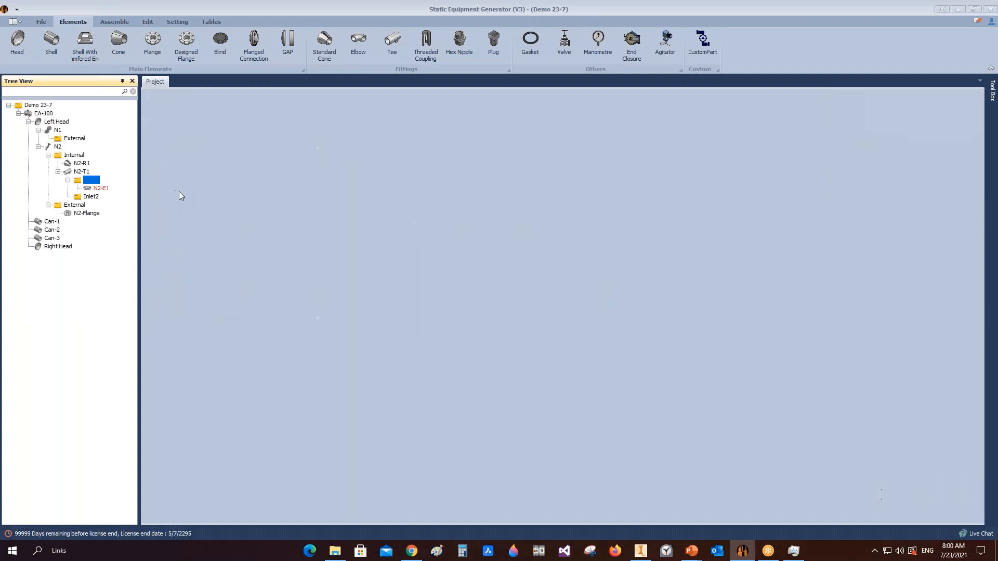
Configure elbow N2-E1 as Elbow 90 LR with size 3 and pipe schedule 80, and save it
click(103, 190)
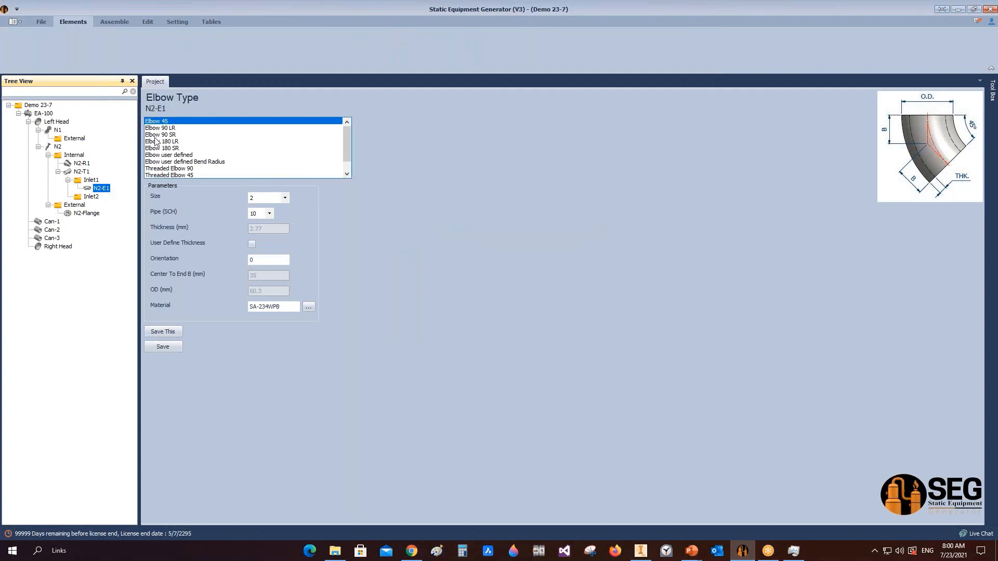
click(172, 129)
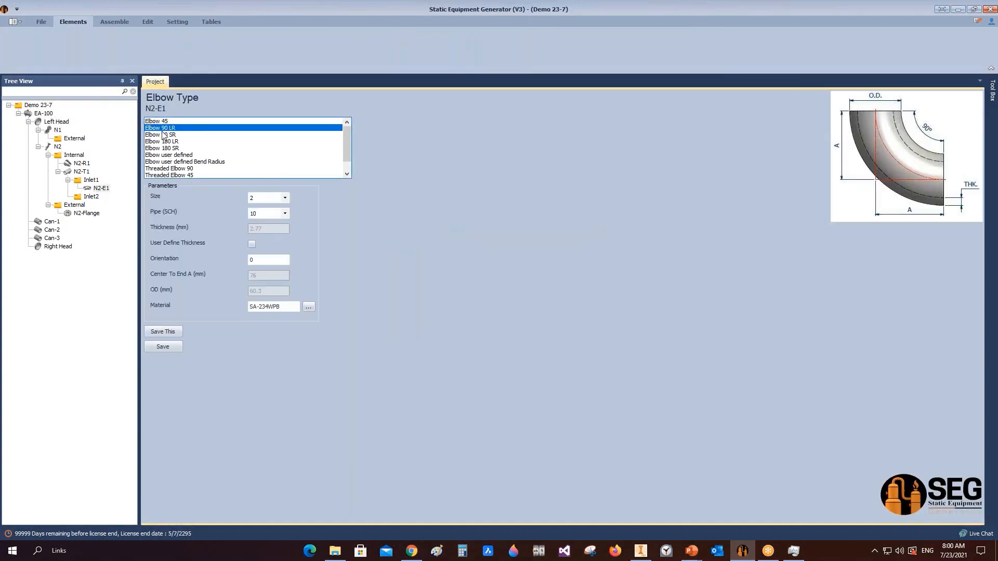
click(284, 198)
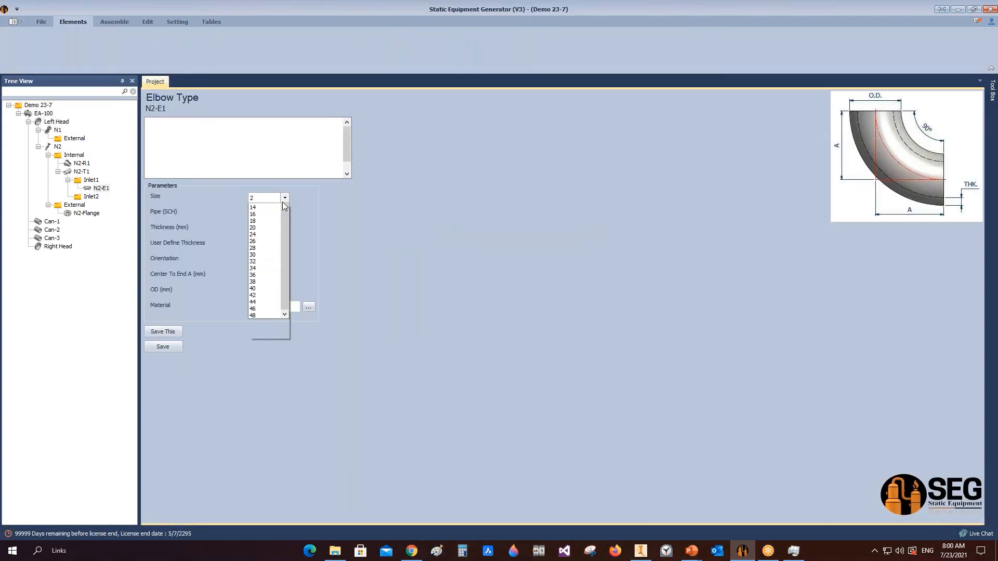
click(253, 241)
click(285, 214)
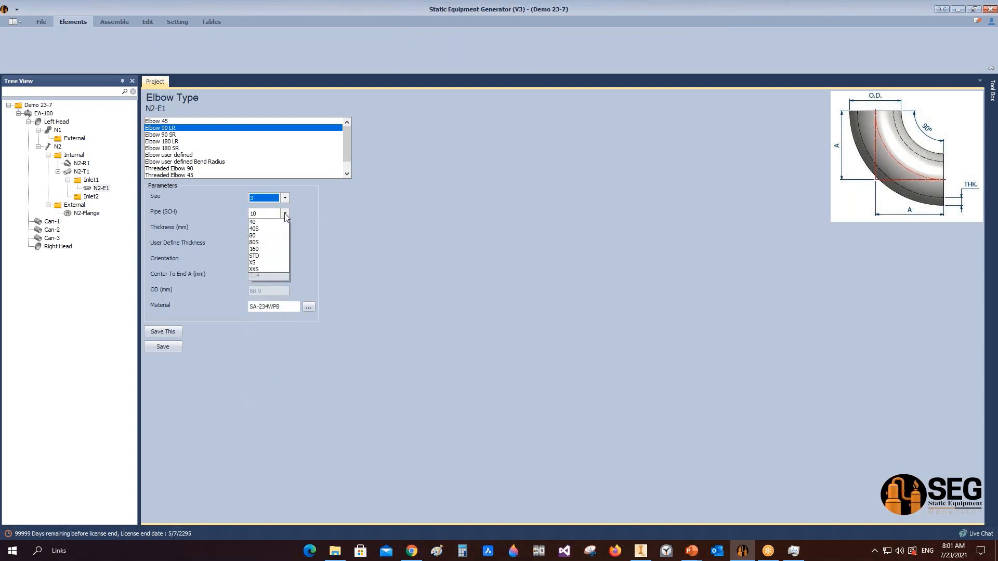
click(258, 263)
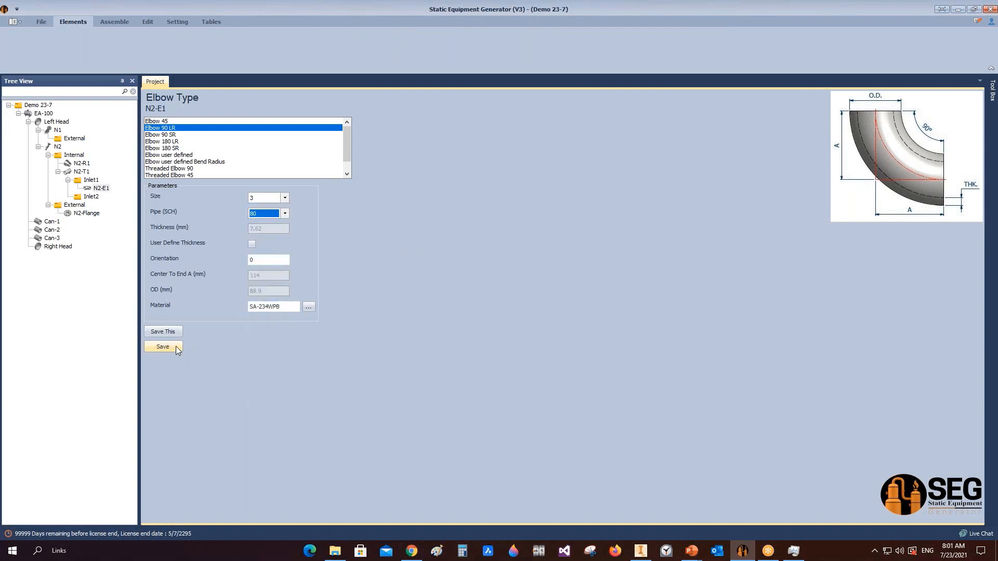
click(171, 346)
Try to add elbow N2-E2 to Inlet2 of the tee as the same part as N2-E1
click(87, 198)
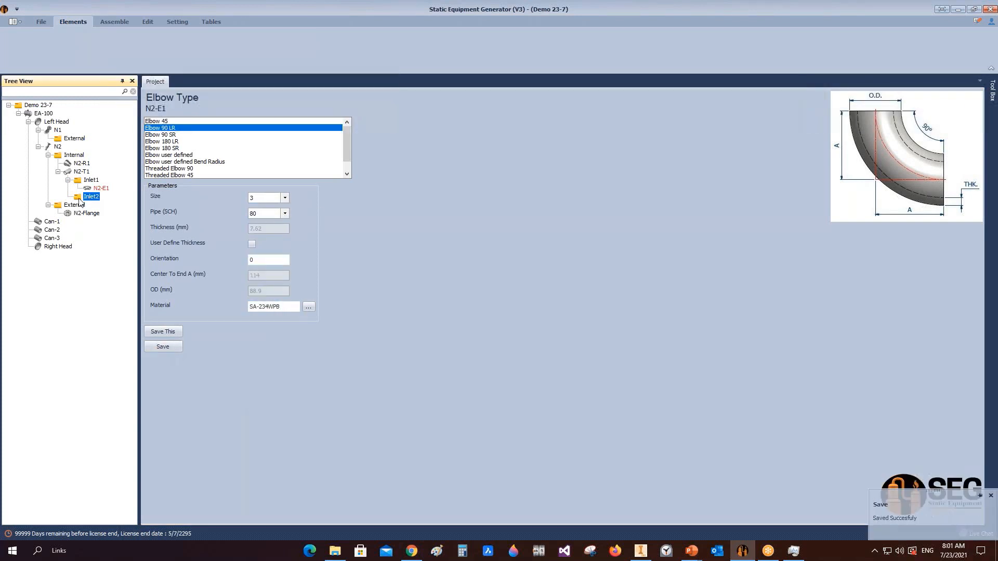
click(358, 43)
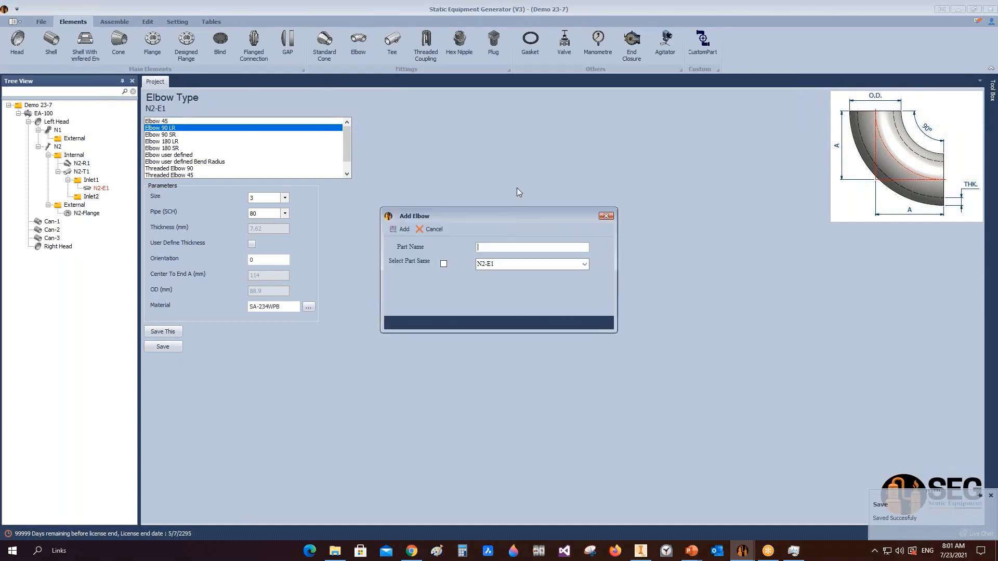
text(N2-E2)
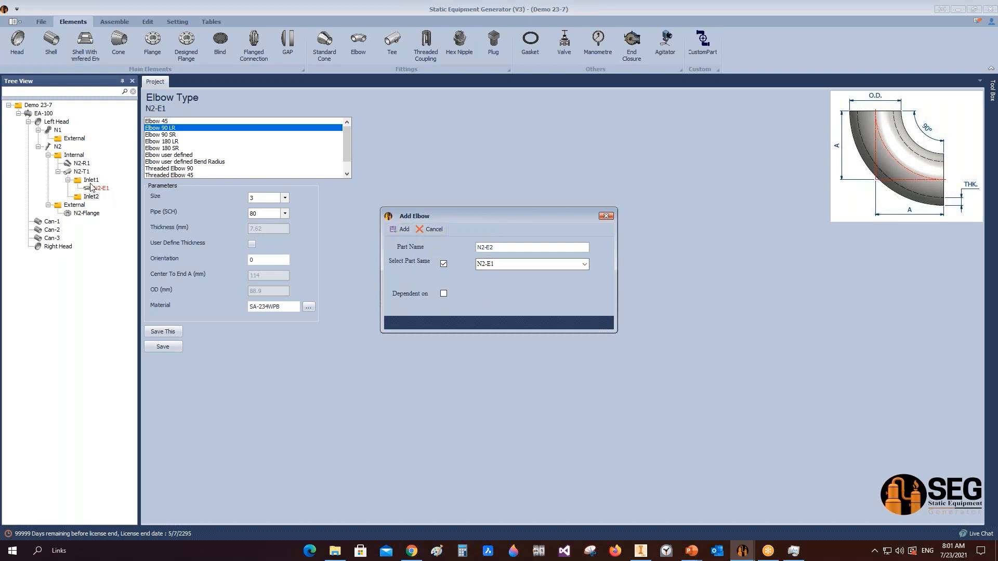
click(400, 229)
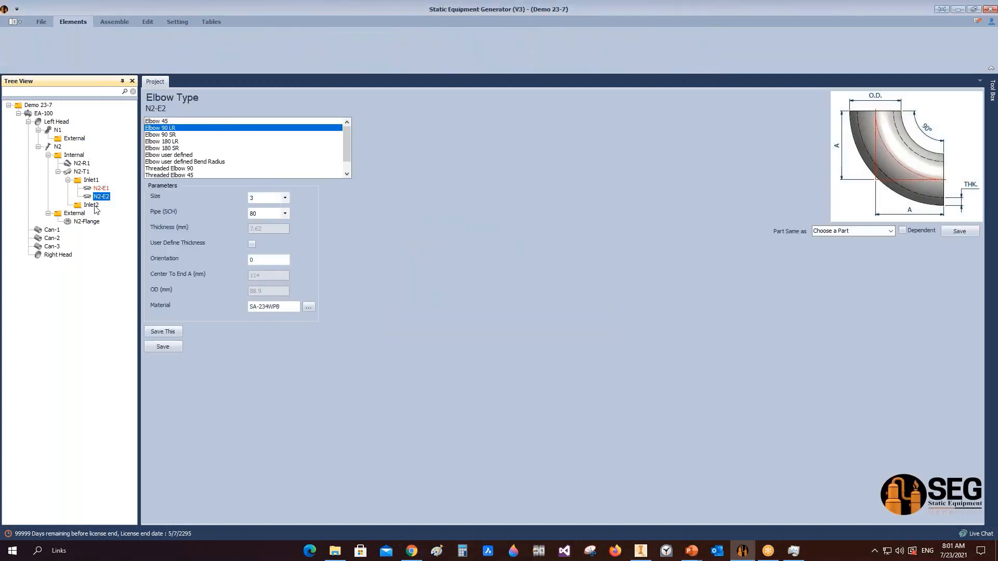
Delete elbow N2-E2 from Inlet1 of tee N2-T1
right_click(103, 200)
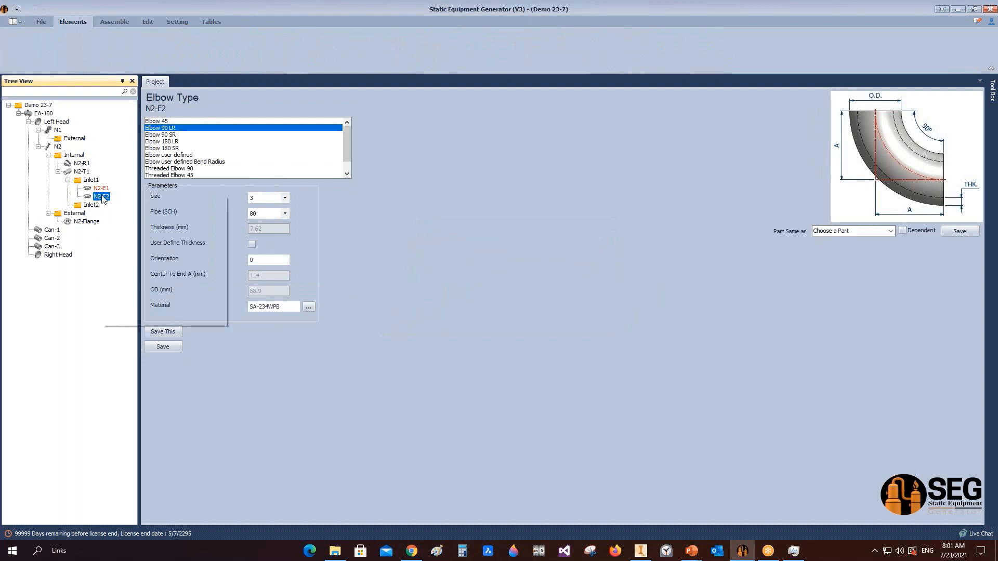
click(111, 207)
key(Return)
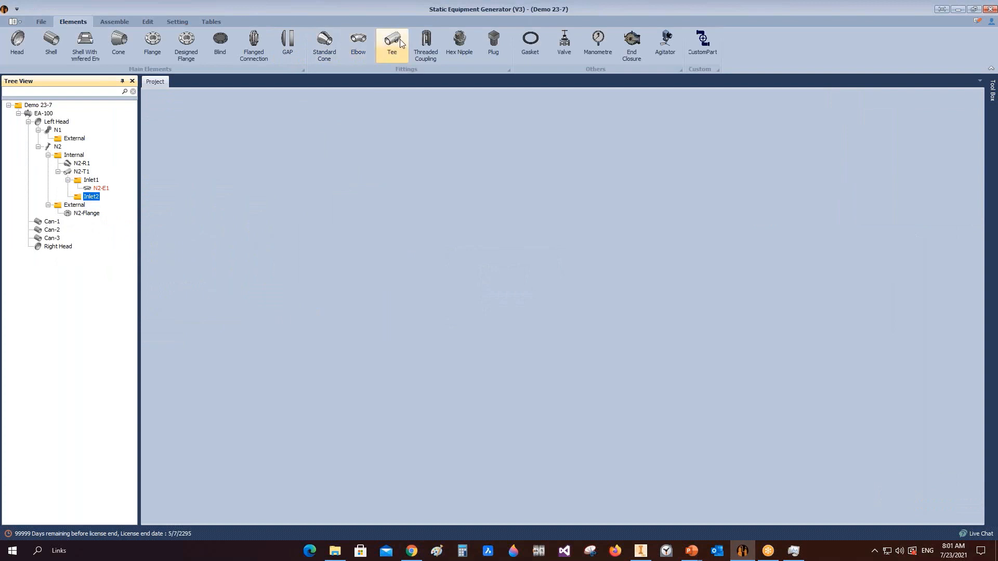
Add elbow N2-E2 to Inlet2 of tee N2-T1 and save it as the same part as N2-E1
click(360, 39)
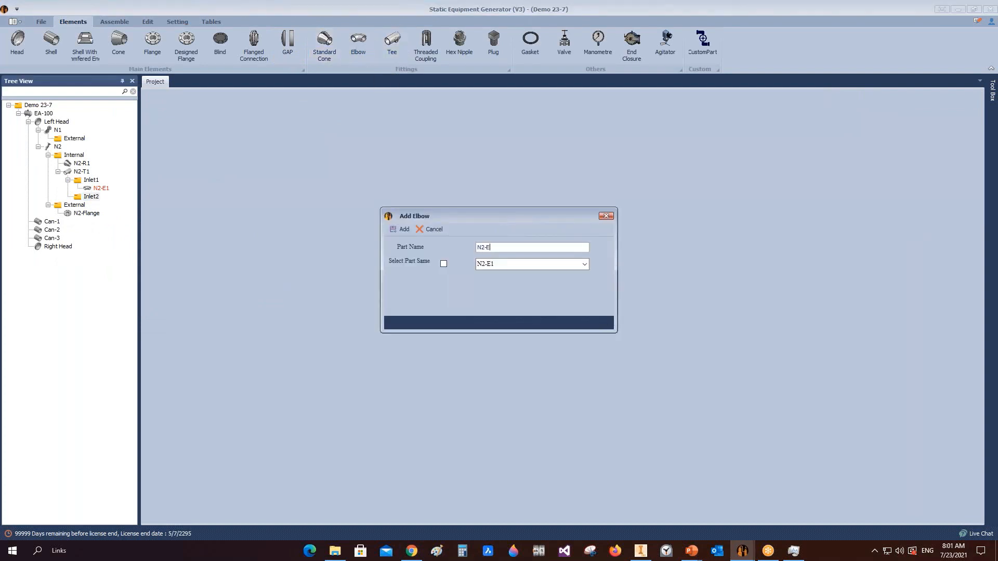
click(402, 229)
click(100, 205)
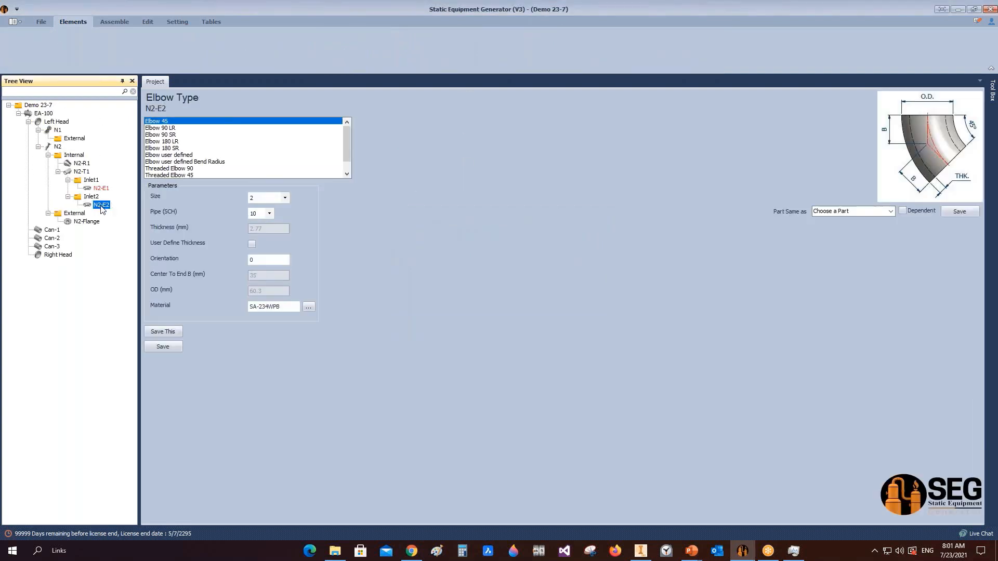
click(887, 214)
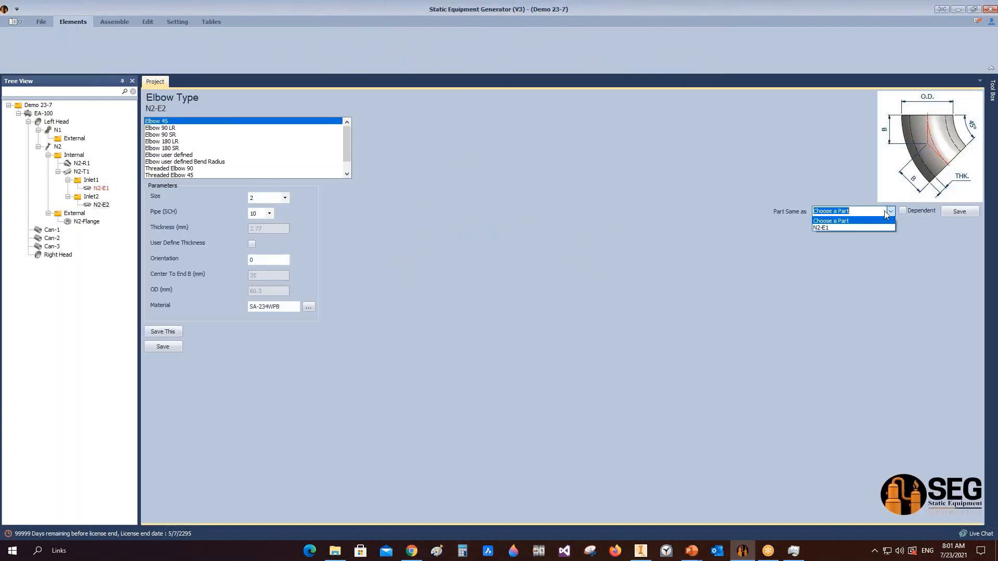
click(820, 229)
click(965, 211)
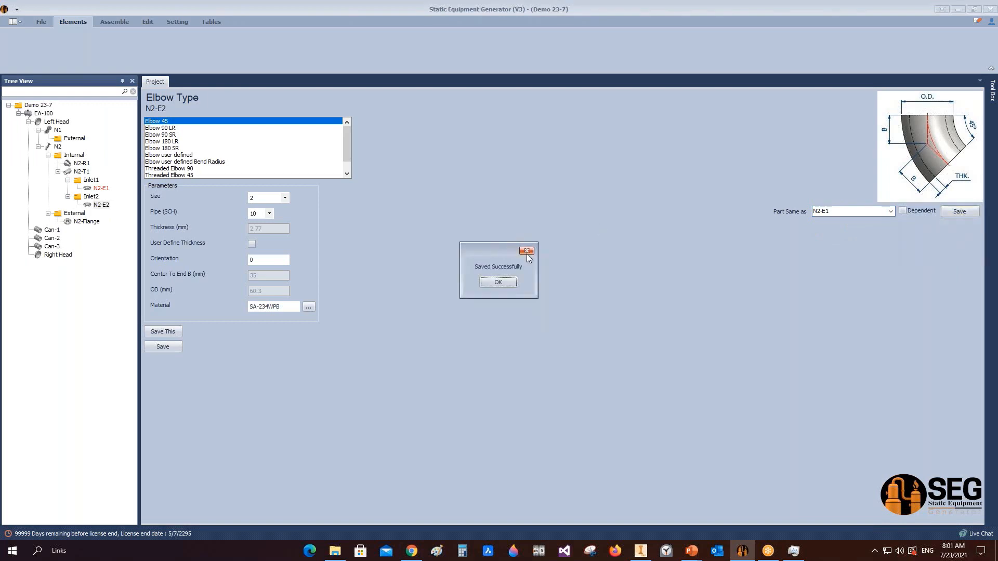
click(498, 282)
Generate elbows N2-E1 and N2-E2 in the Inventor assembly and save it
click(105, 20)
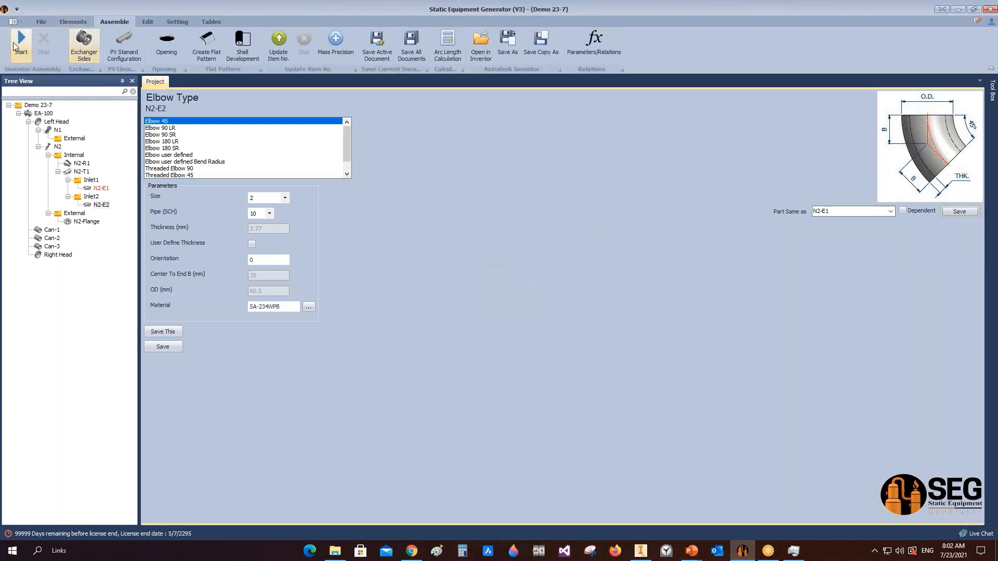
click(642, 555)
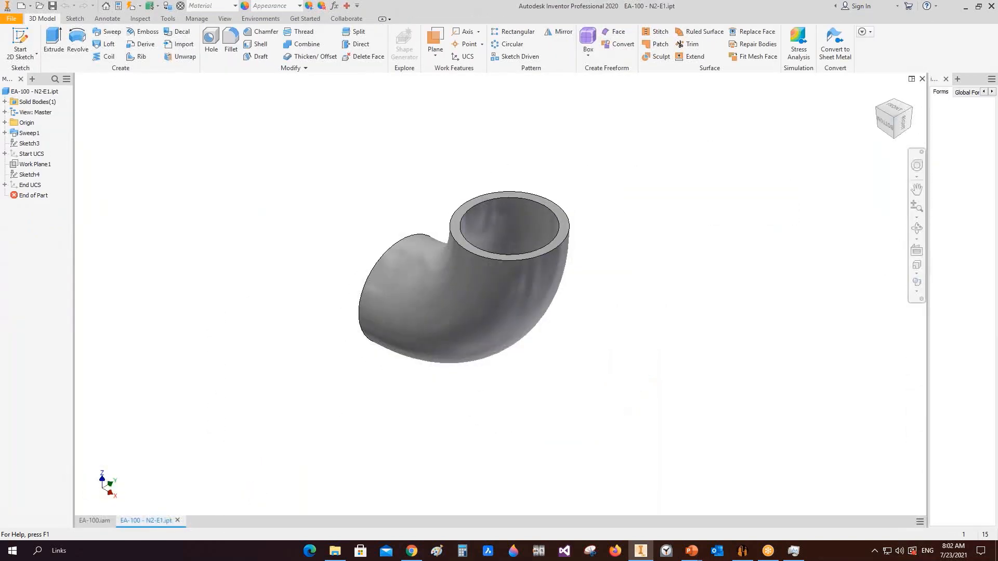
key(ctrl+s)
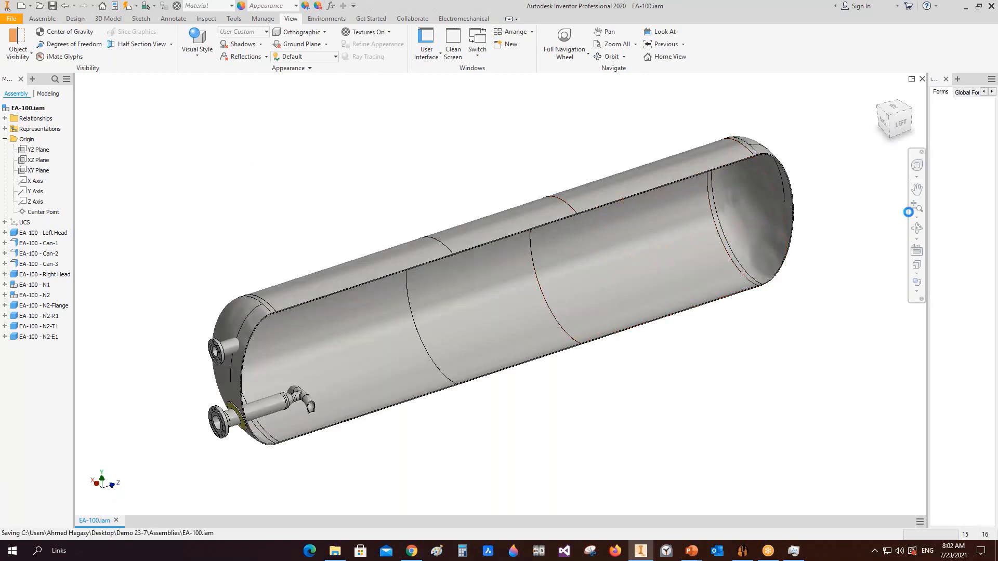
Examine how the two new elbows attach to the tee inlets inside the vessel
click(916, 227)
drag(552, 365, 395, 345)
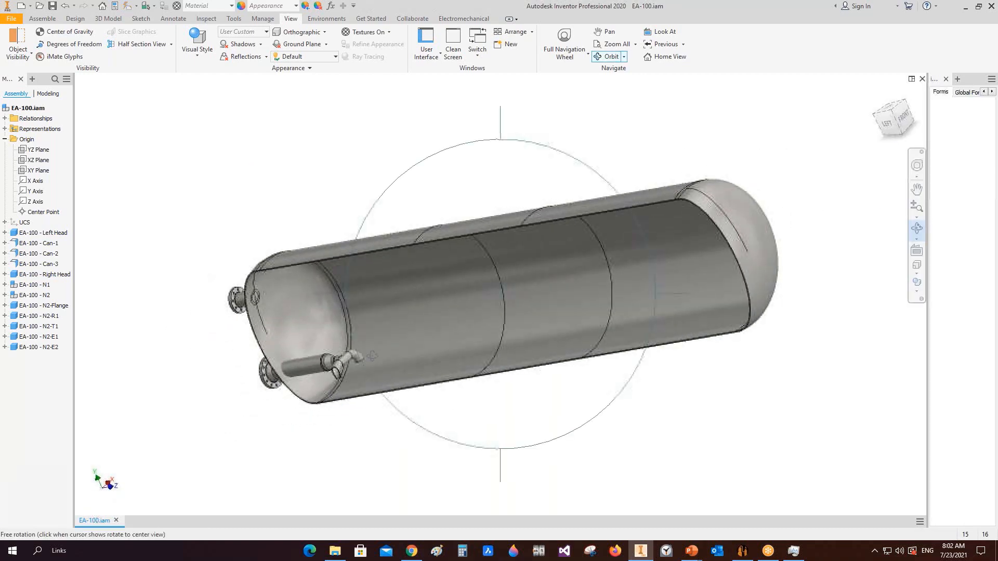
scroll(378, 353, down, 4)
middle_drag(378, 353, 412, 303)
mouse_move(440, 338)
mouse_down()
mouse_move(436, 360)
mouse_move(454, 332)
mouse_up()
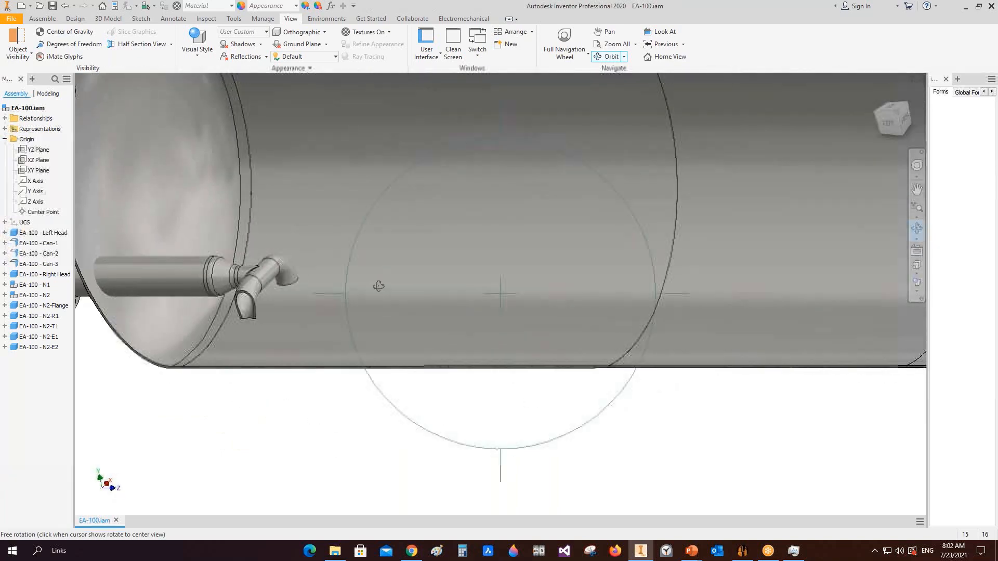
middle_drag(295, 266, 568, 216)
scroll(568, 217, down, 3)
key(Escape)
Section the assembly with a half section view on the YZ Plane, offset about -374.5 mm
click(139, 44)
click(38, 149)
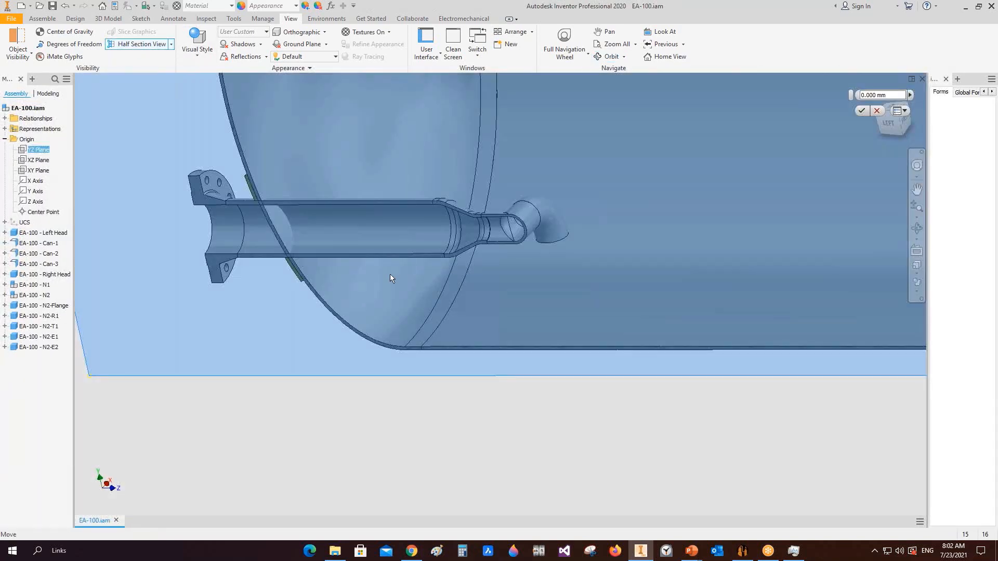
drag(390, 274, 347, 321)
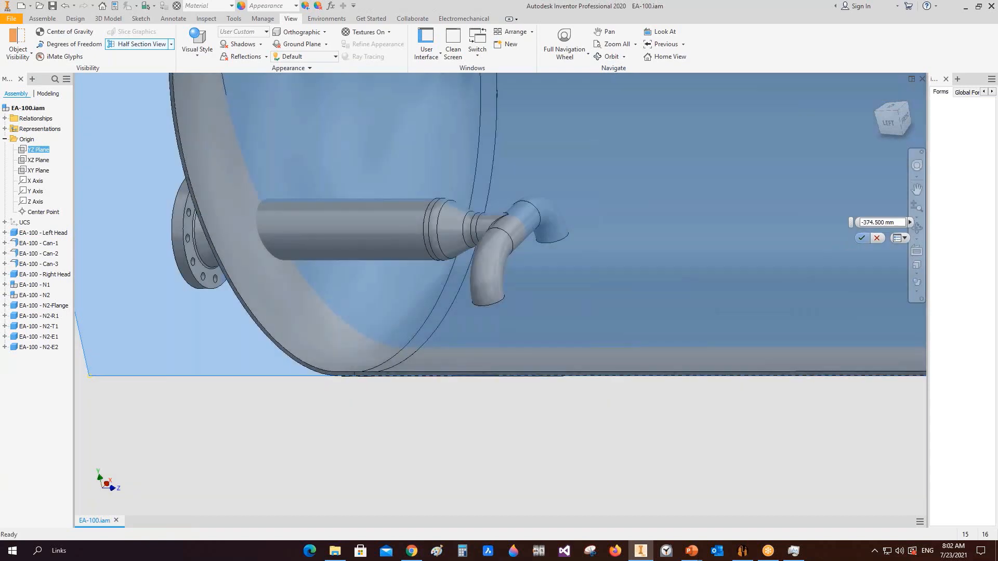
click(861, 231)
Examine the directions in which elbows N2-E1 and N2-E2 point in the sectioned vessel
scroll(592, 332, up, 3)
middle_drag(592, 319, 466, 320)
click(916, 228)
mouse_move(512, 320)
mouse_down()
mouse_move(528, 305)
mouse_move(670, 296)
mouse_move(494, 238)
mouse_move(584, 366)
mouse_move(497, 314)
mouse_up()
scroll(497, 314, up, 3)
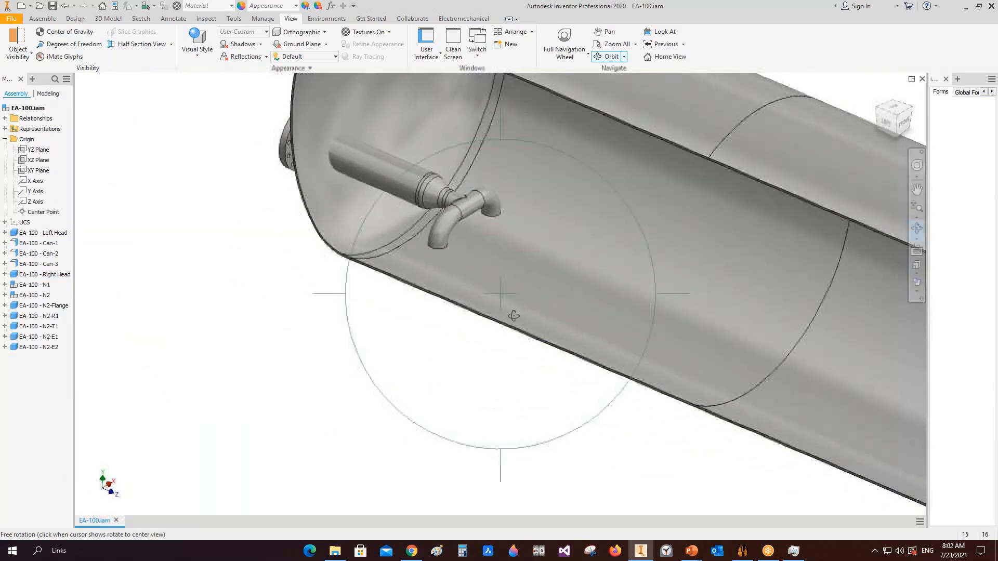
In Static Equipment Generator, set elbow N2-E2's orientation to 90, save it and regenerate the assembly in Inventor
click(743, 551)
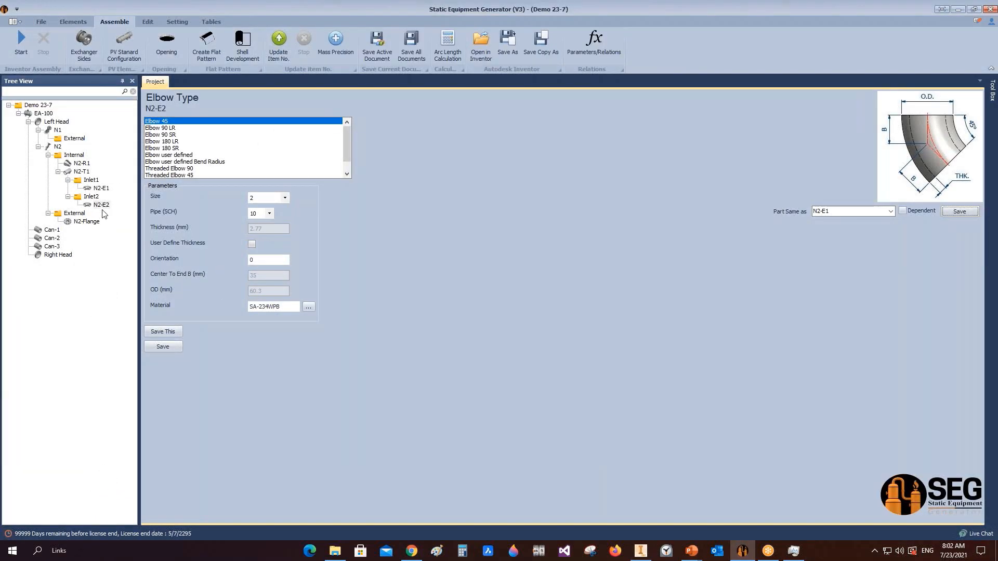
double_click(259, 261)
text(90)
click(163, 346)
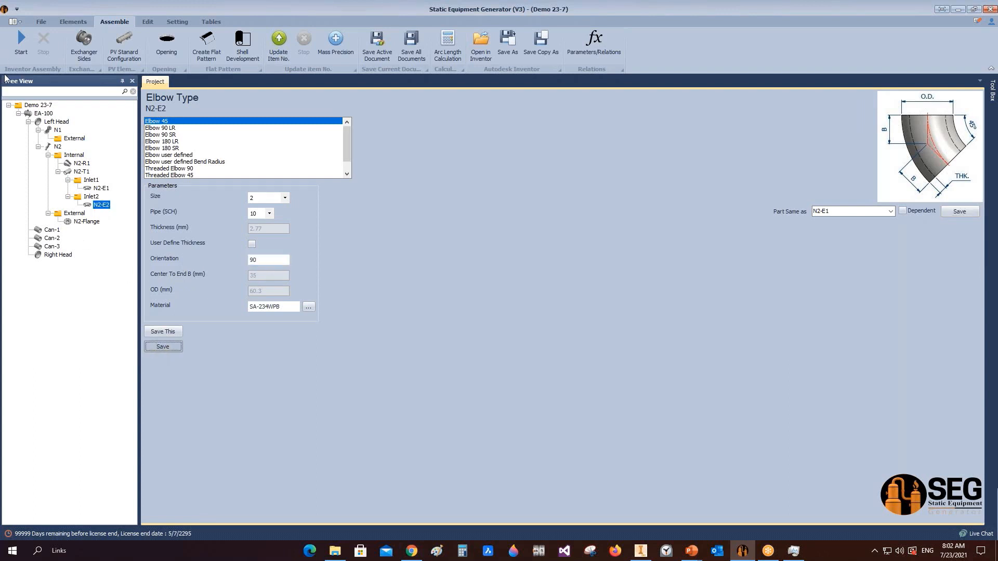
click(640, 551)
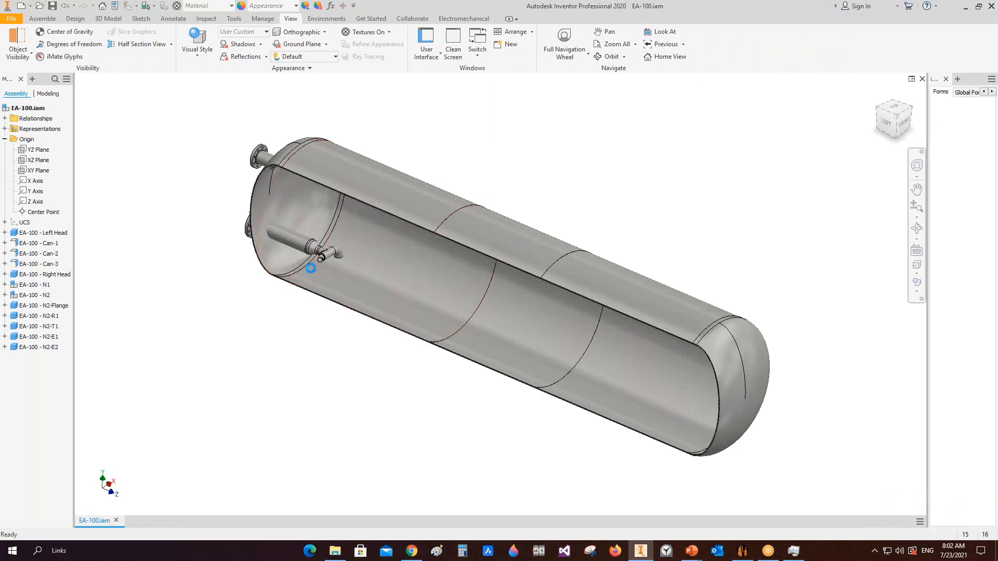
key(ctrl+s)
scroll(314, 264, up, 3)
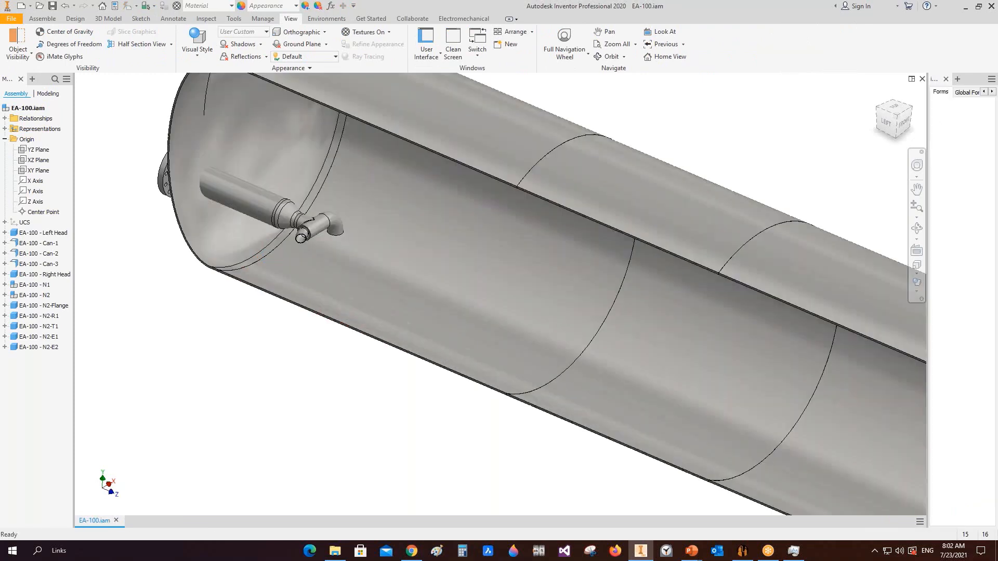
In Static Equipment Generator, make elbow N2-E2 the same part as N2-E1 again, and save it with orientation 90
click(742, 550)
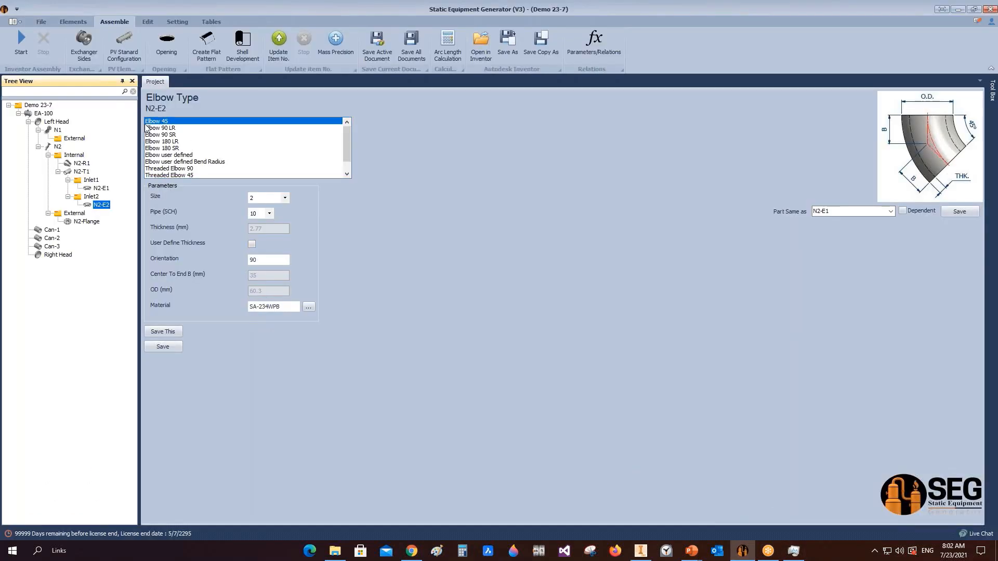
click(889, 211)
click(835, 226)
click(960, 211)
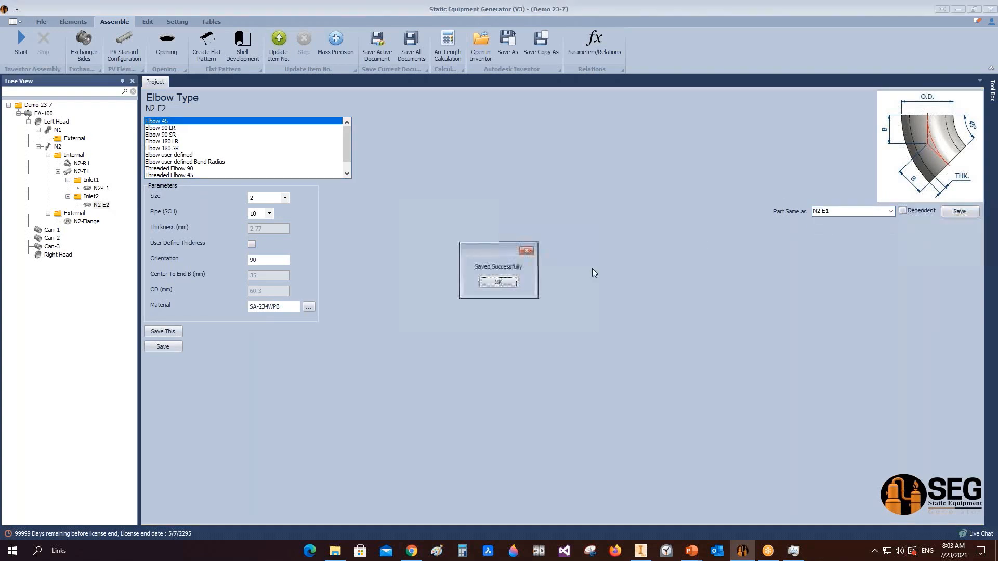
click(507, 284)
click(98, 204)
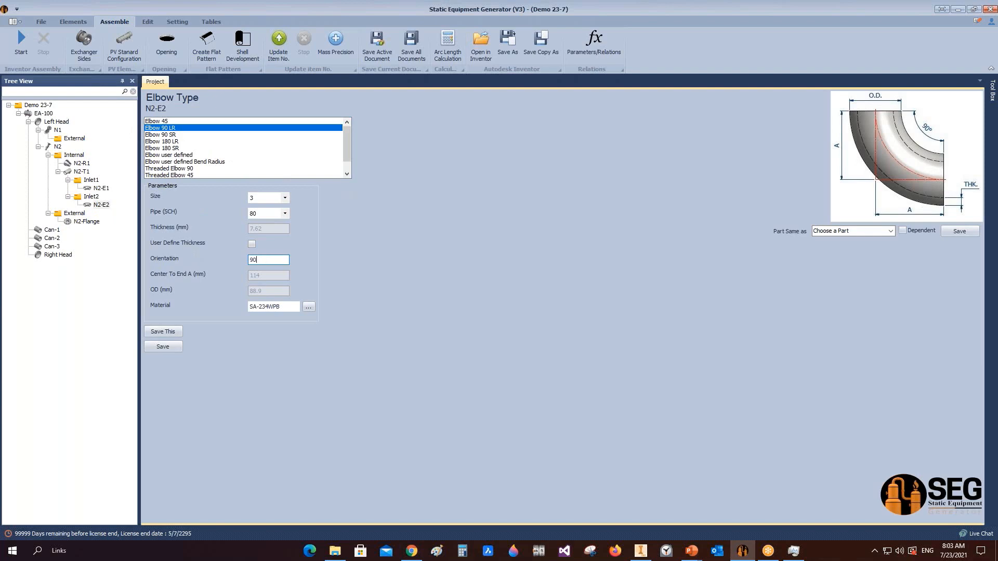
click(163, 347)
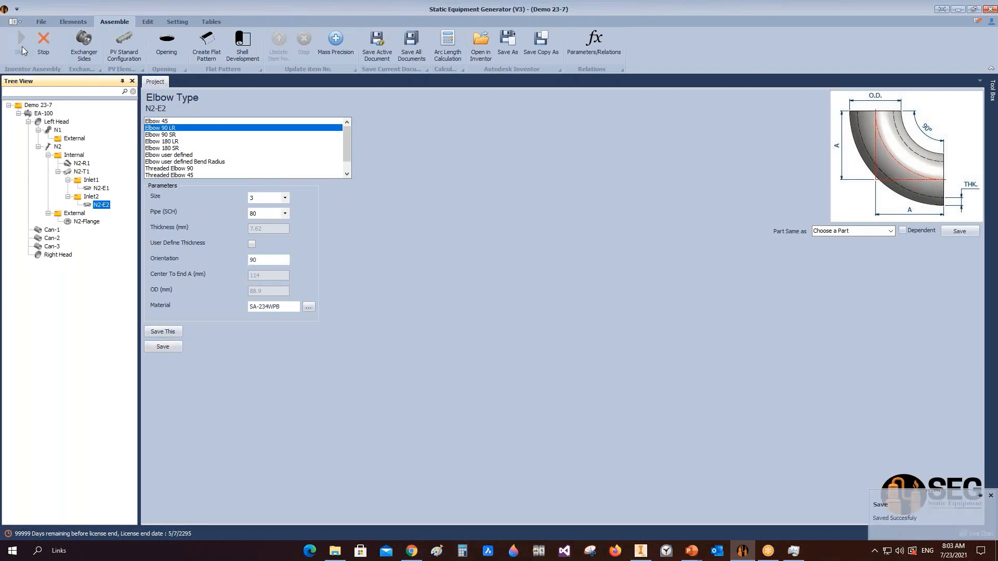
Switch to Inventor and inspect the elbows at both ends of tee N2-T1 in the regenerated assembly from several angles
click(641, 550)
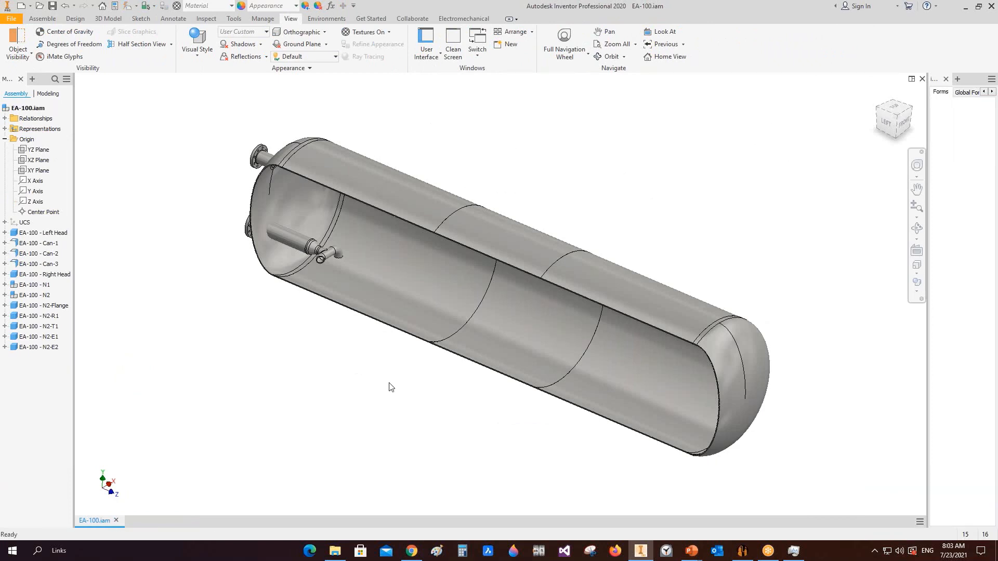
click(743, 553)
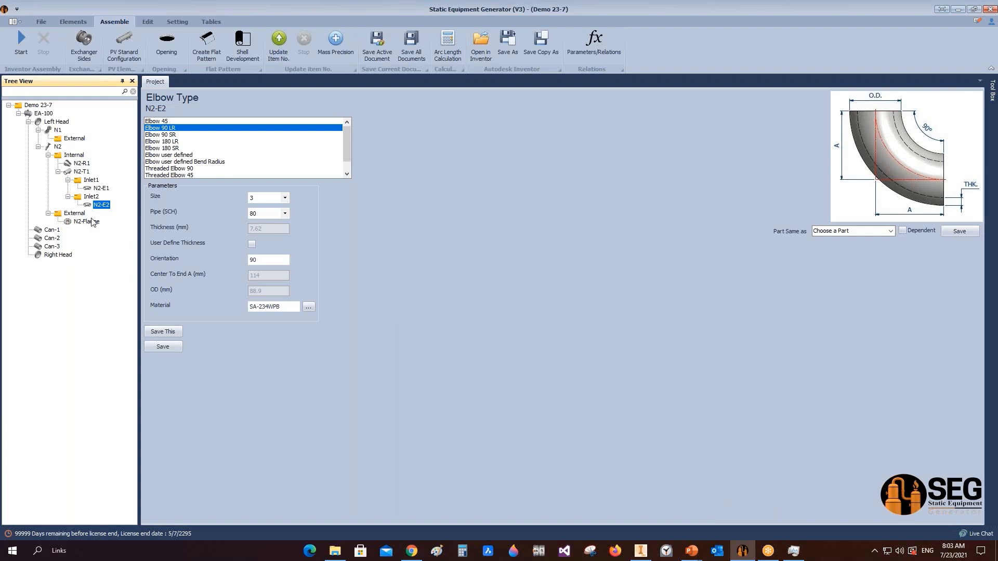
click(640, 552)
scroll(335, 228, up, 10)
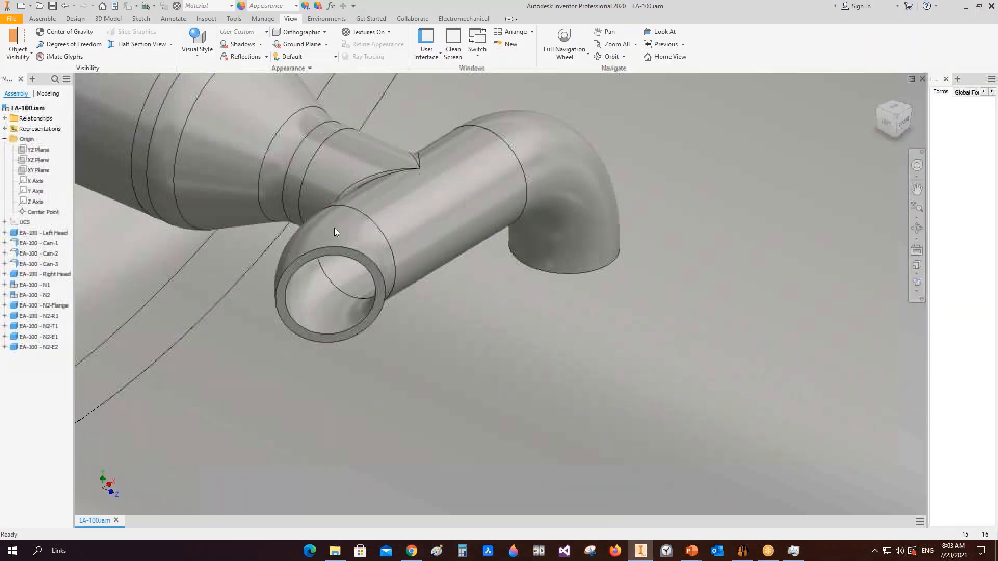
scroll(400, 235, down, 5)
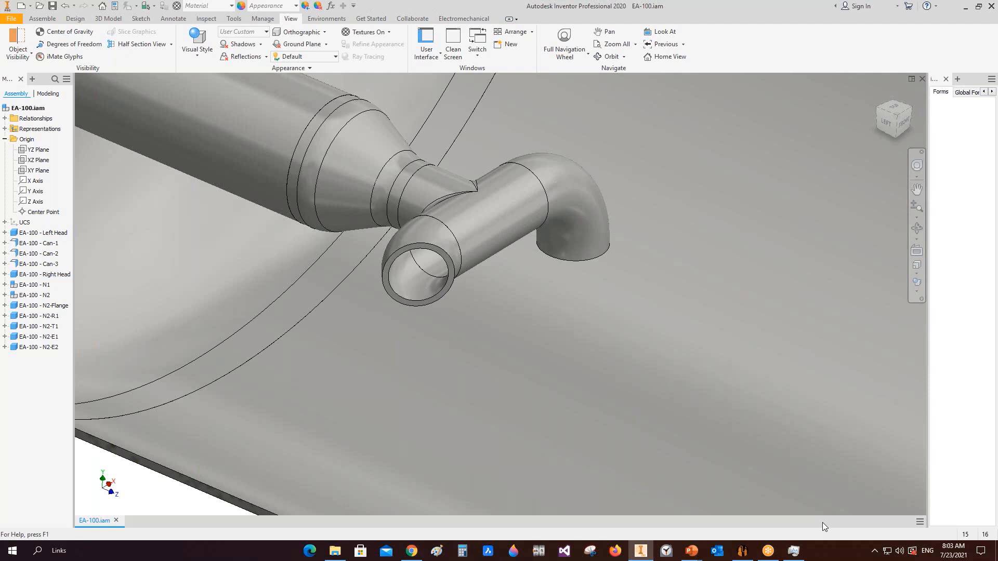
click(742, 550)
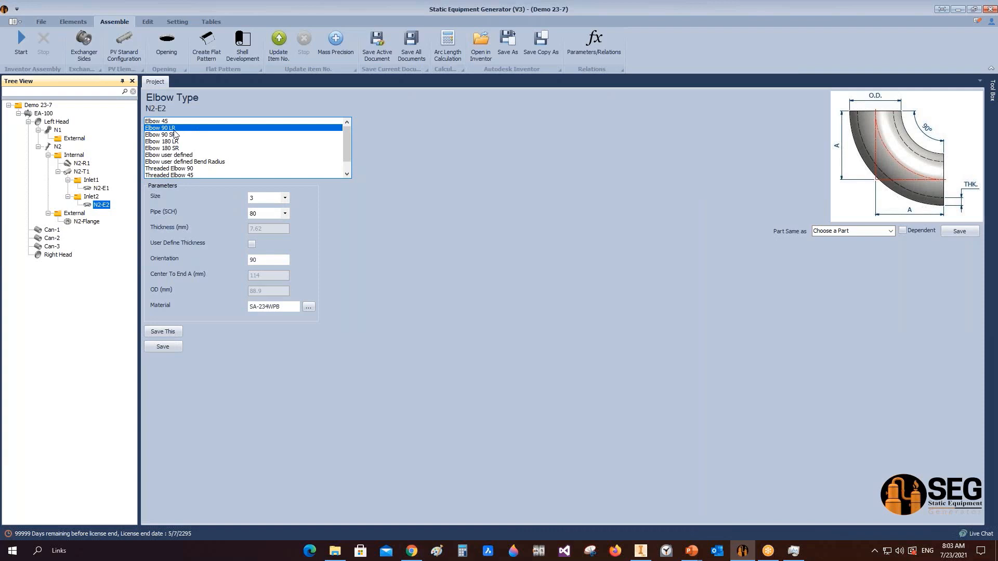
click(641, 551)
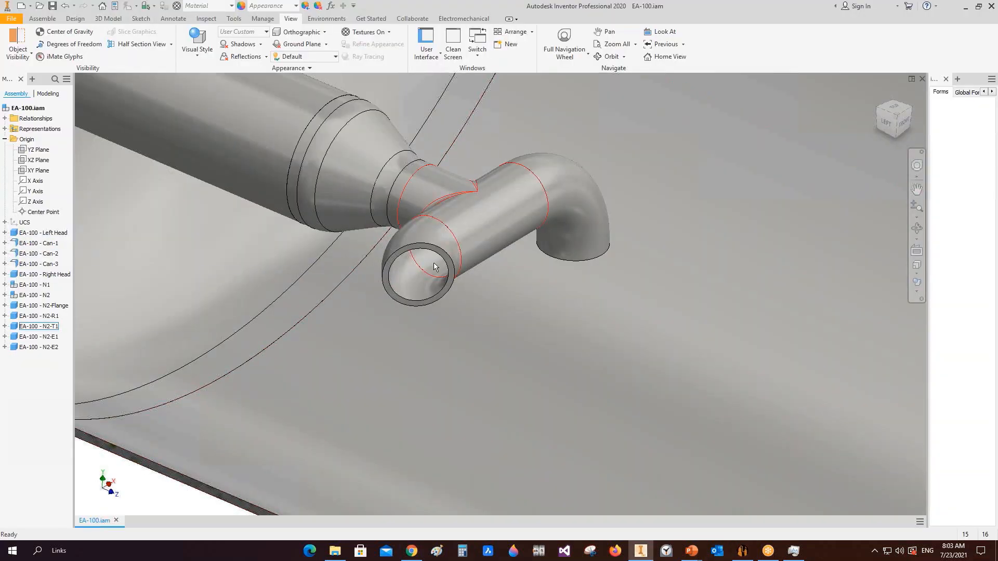
click(917, 227)
drag(598, 311, 497, 354)
scroll(364, 288, down, 3)
middle_drag(430, 266, 545, 294)
right_click(545, 294)
click(574, 295)
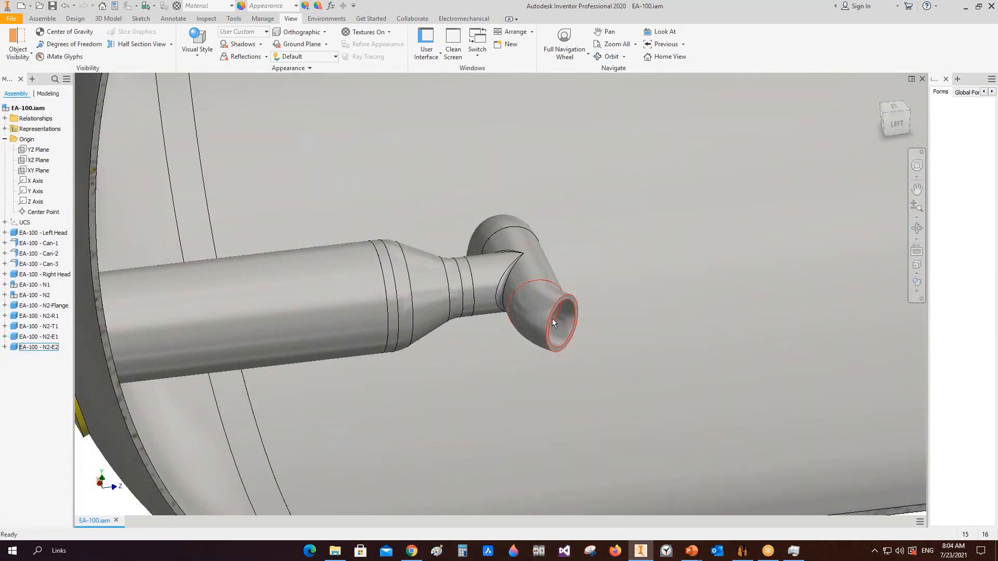
In Static Equipment Generator, reset the Inventor item of elbow N2-E2 and regenerate the assembly in Inventor
click(742, 551)
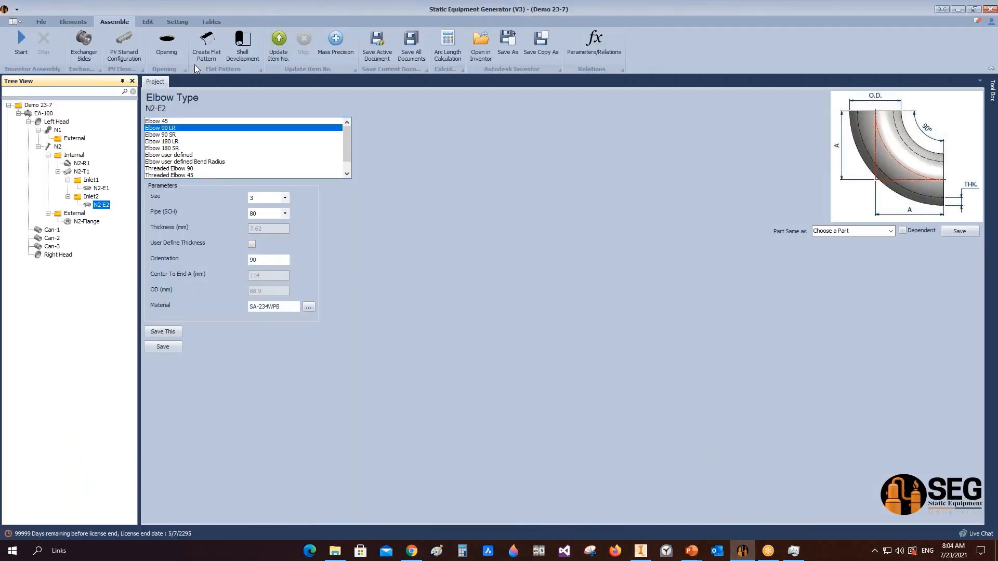
click(176, 23)
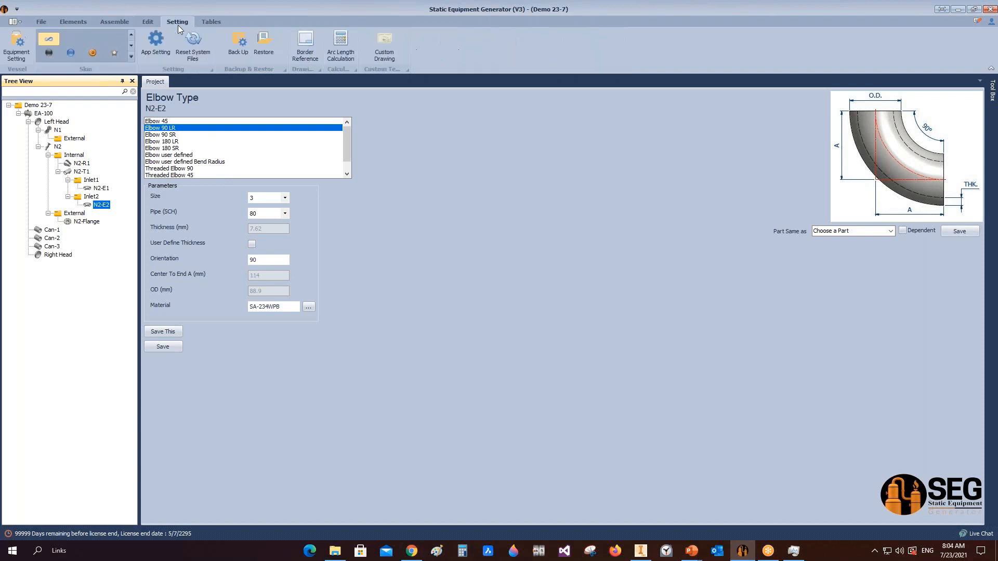
click(151, 22)
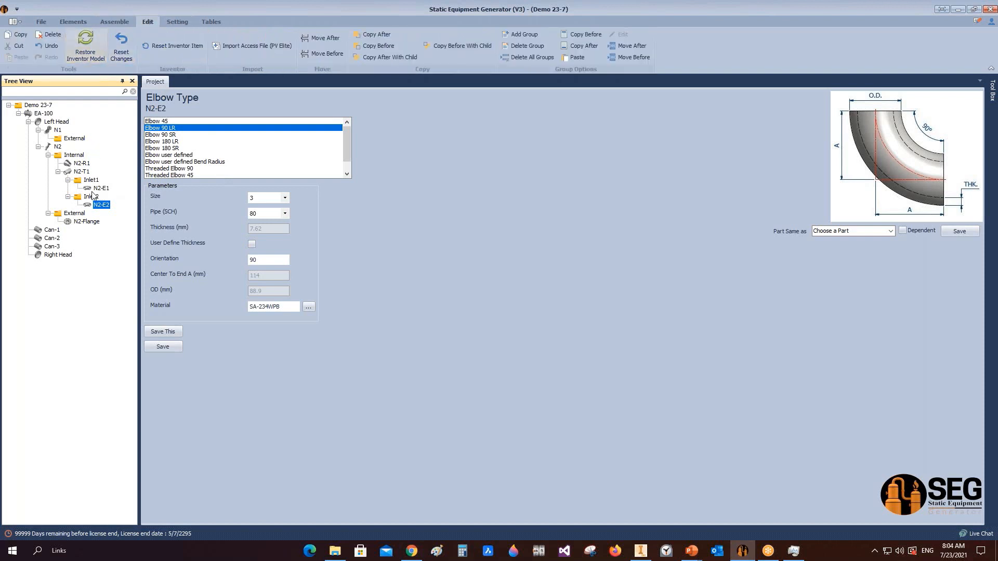
click(172, 45)
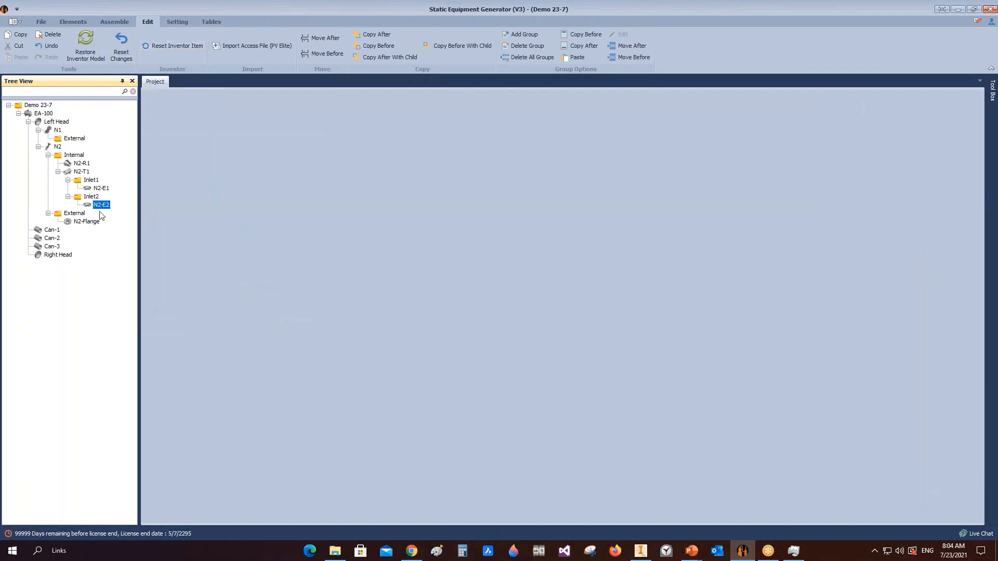
click(93, 196)
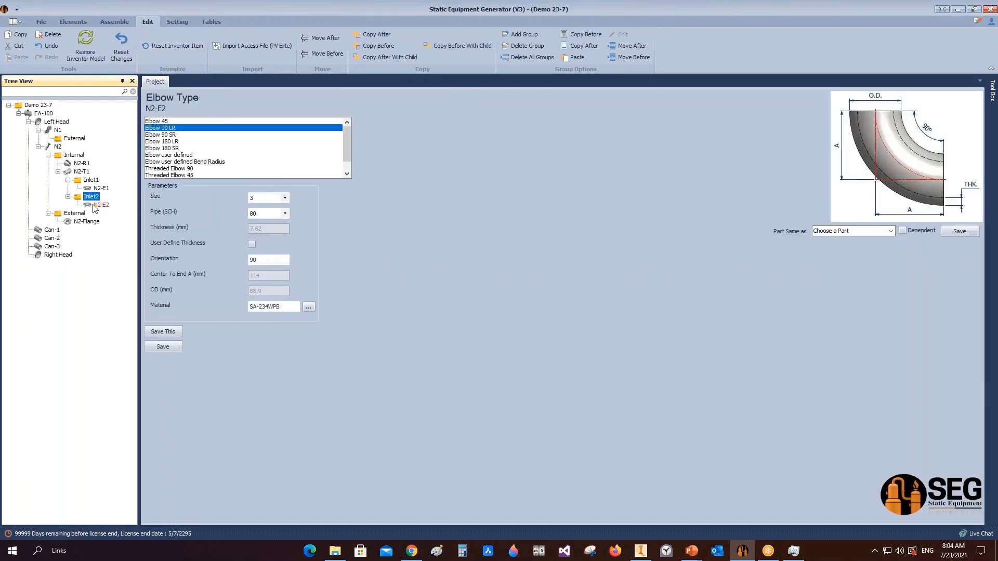
click(110, 24)
mouse_move(640, 555)
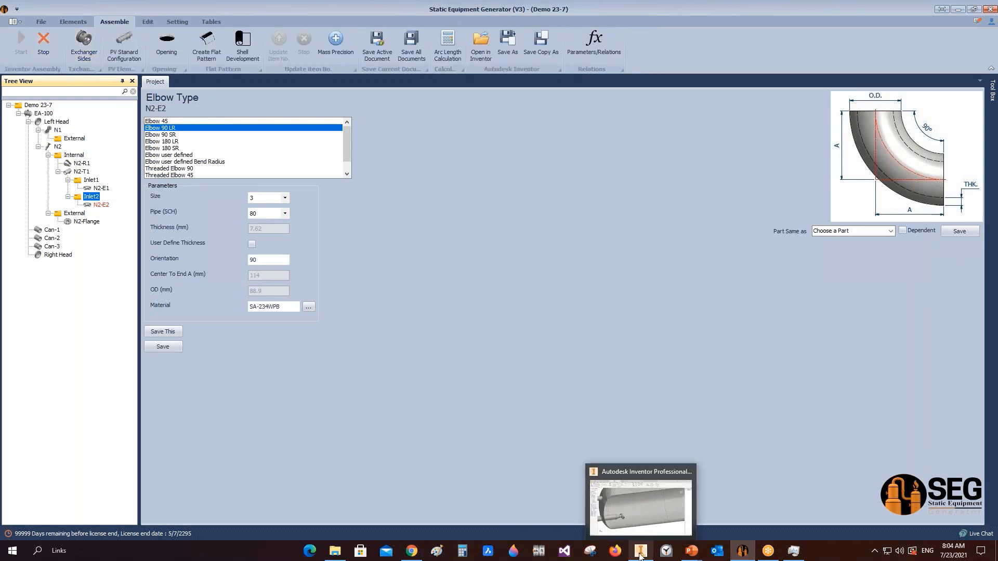
click(643, 502)
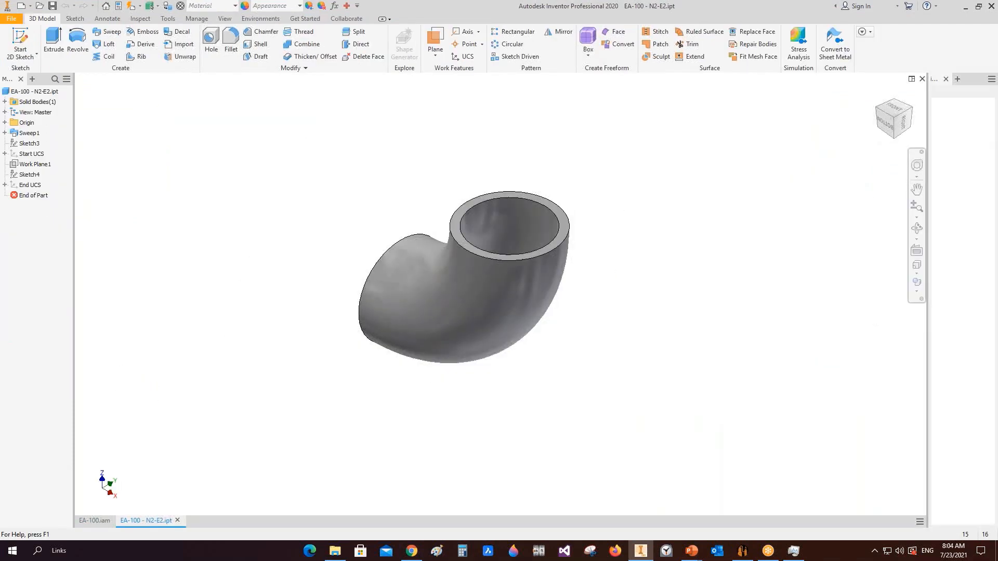
key(ctrl+s)
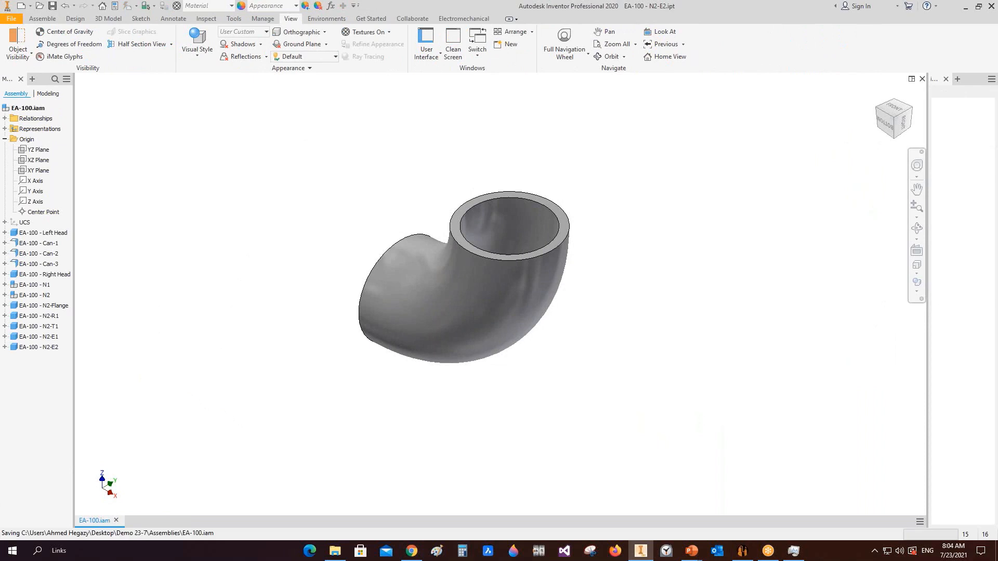
key(ctrl+s)
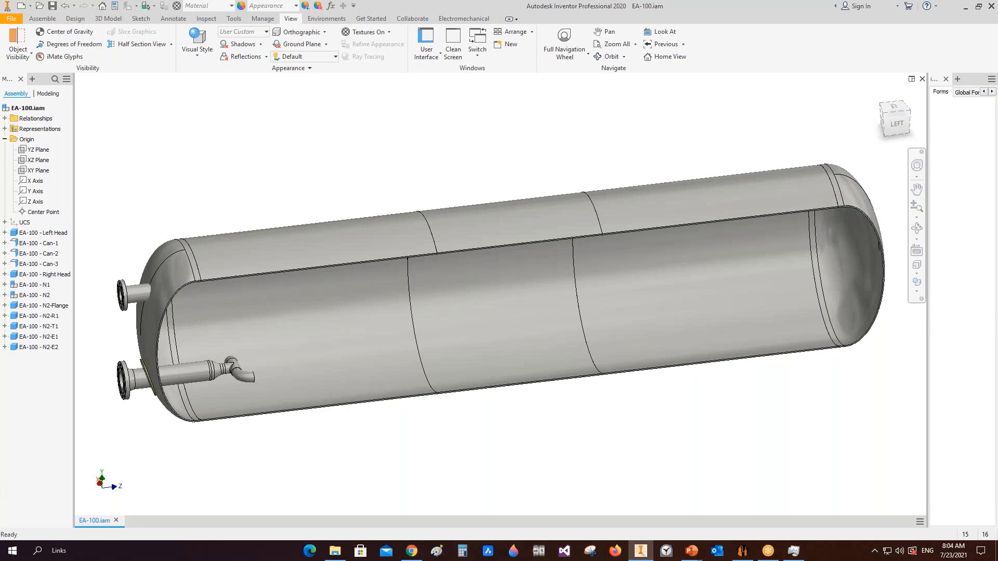
Review the running processes and their memory use in Task Manager, and put its window away
click(794, 550)
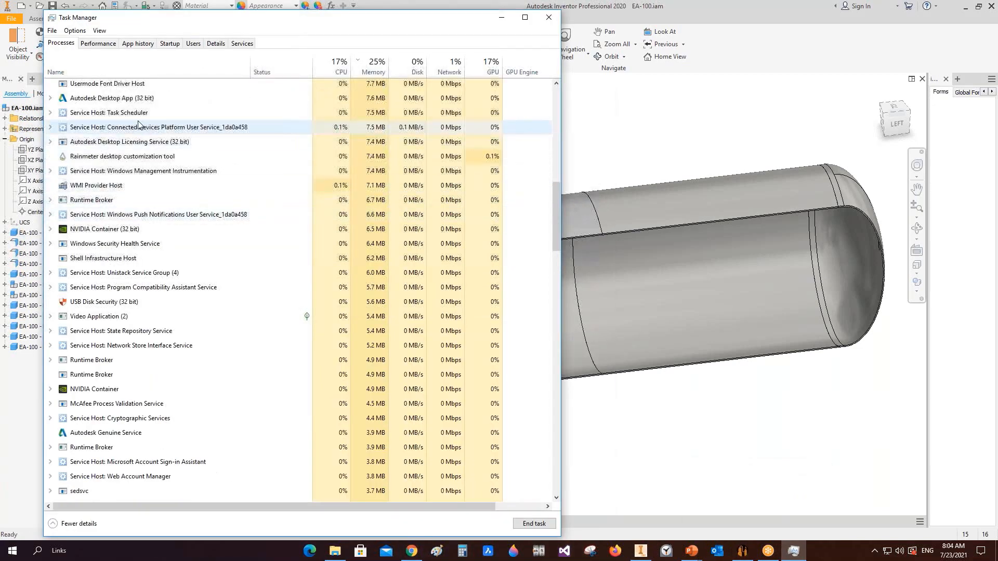
scroll(199, 236, down, 5)
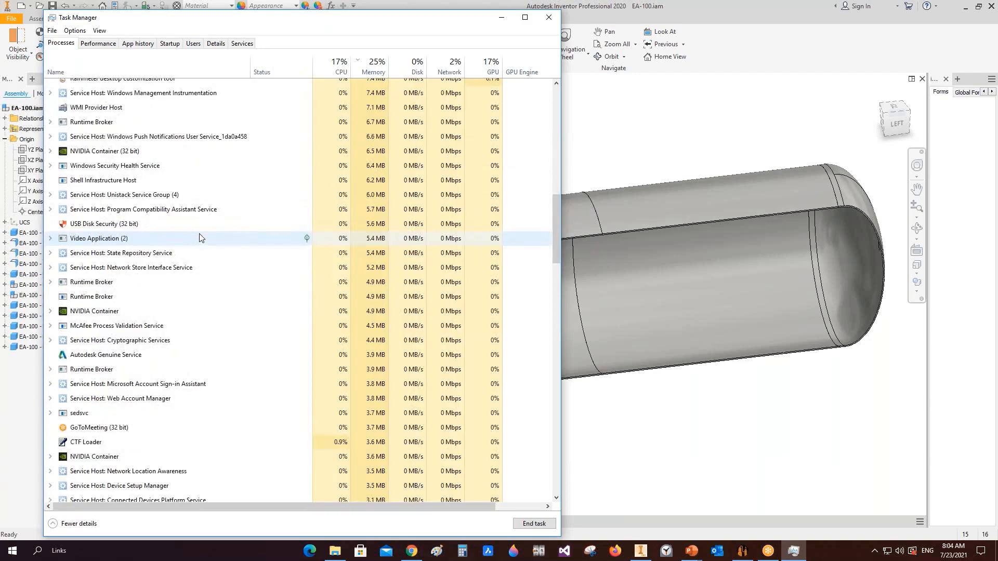
scroll(198, 288, down, 1)
scroll(202, 292, up, 5)
scroll(203, 292, up, 5)
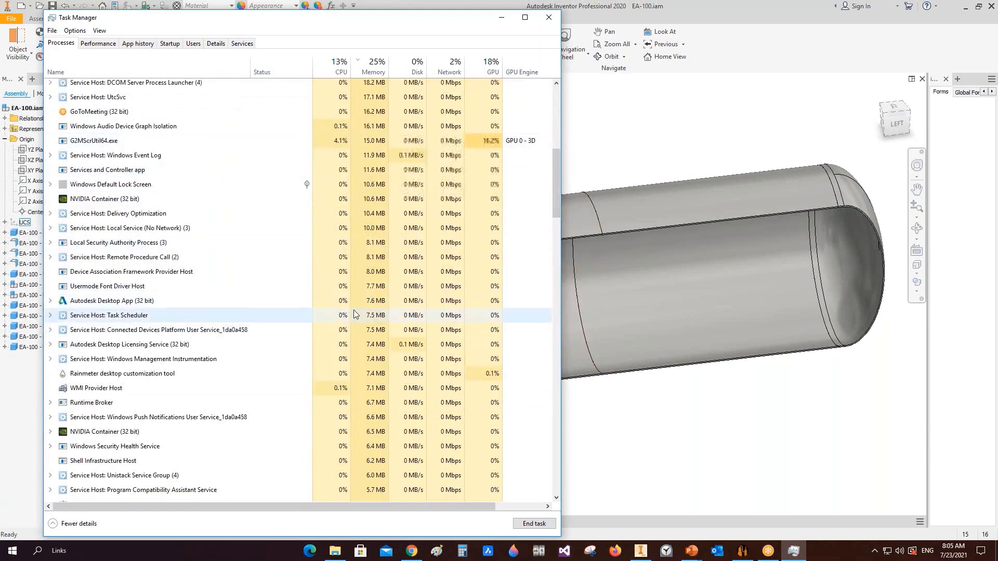
scroll(354, 310, up, 4)
scroll(403, 299, up, 4)
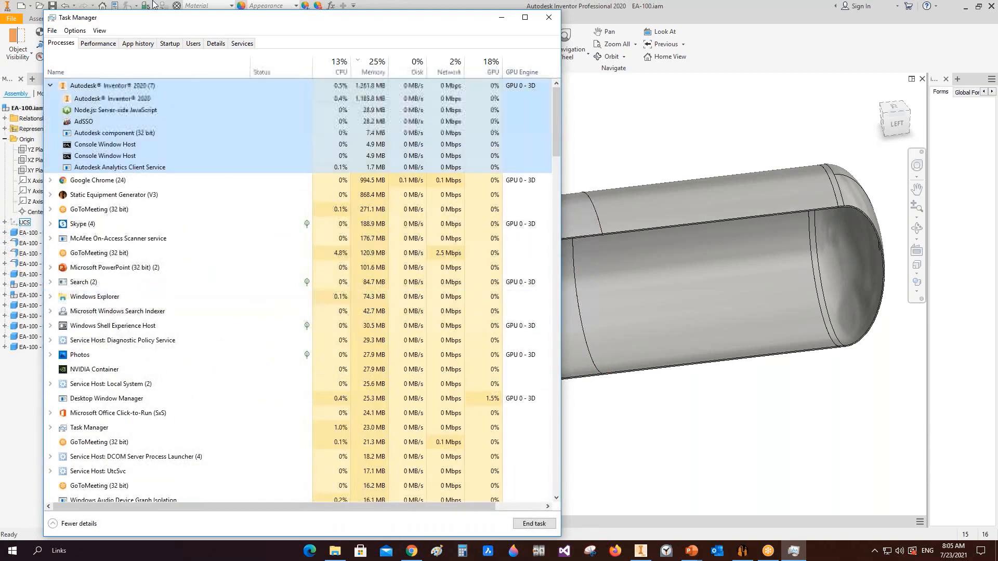
click(509, 21)
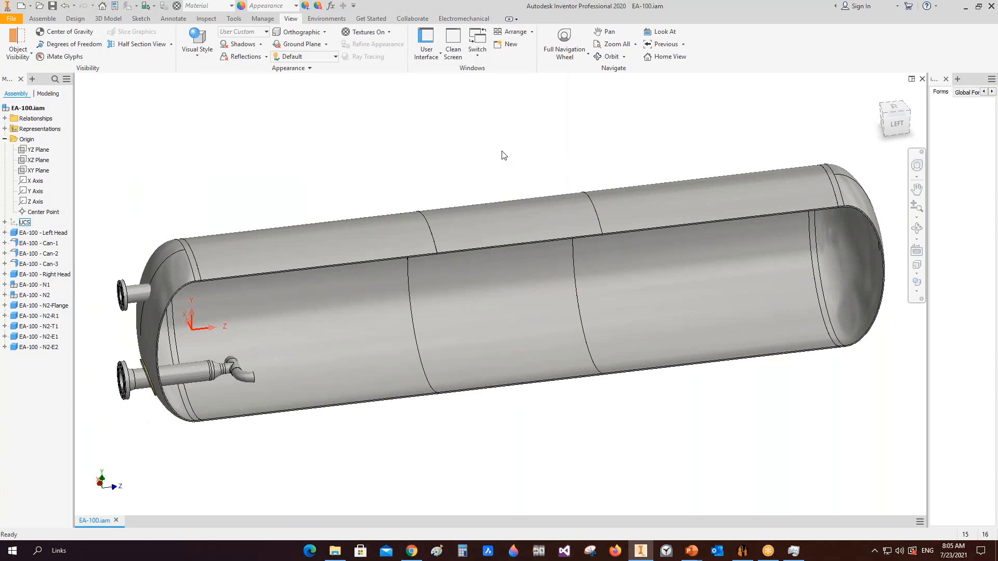
In Static Equipment Generator, set elbow N2-E1's orientation to 270, save it and regenerate the assembly in Inventor
click(742, 551)
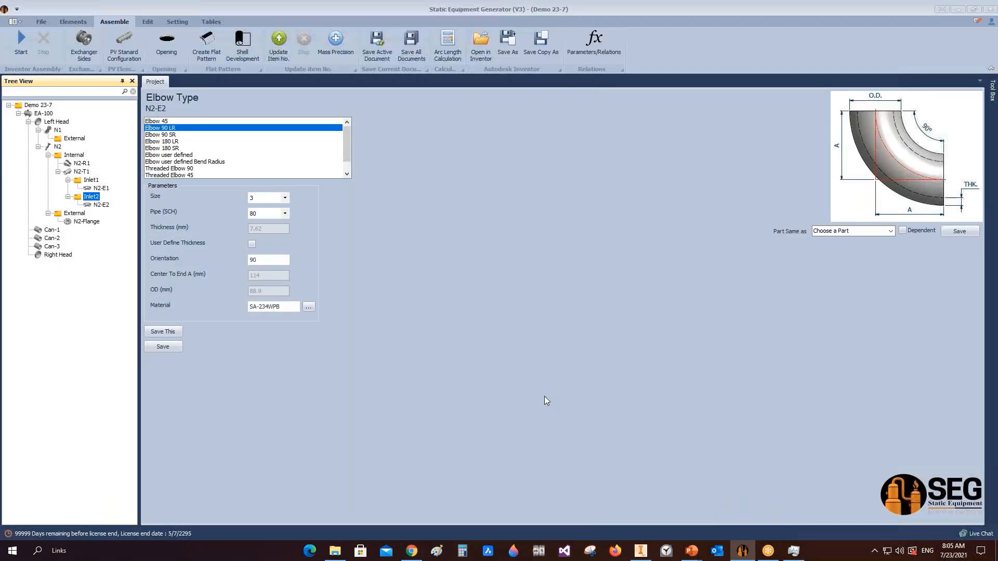
click(101, 188)
click(259, 255)
double_click(258, 259)
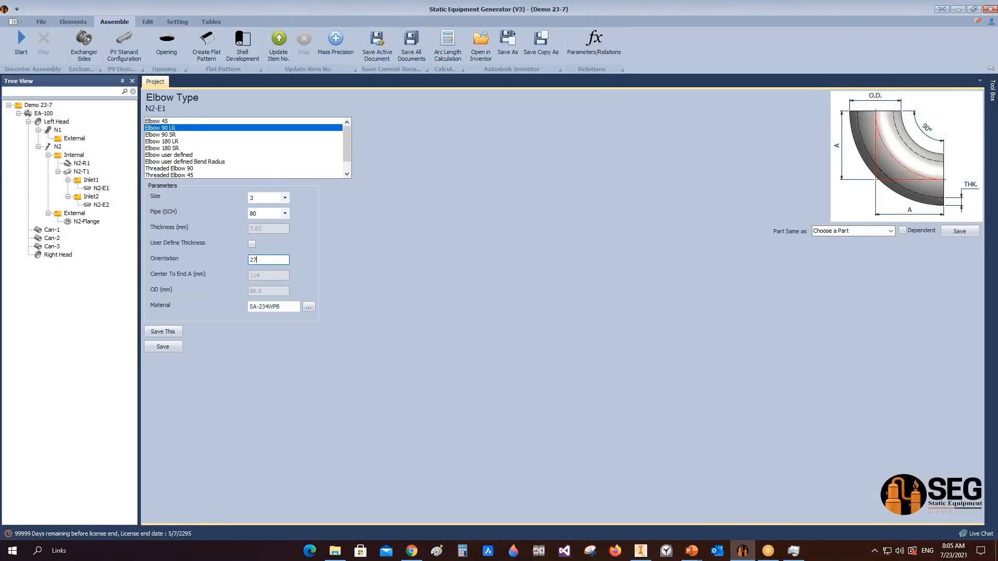
click(149, 349)
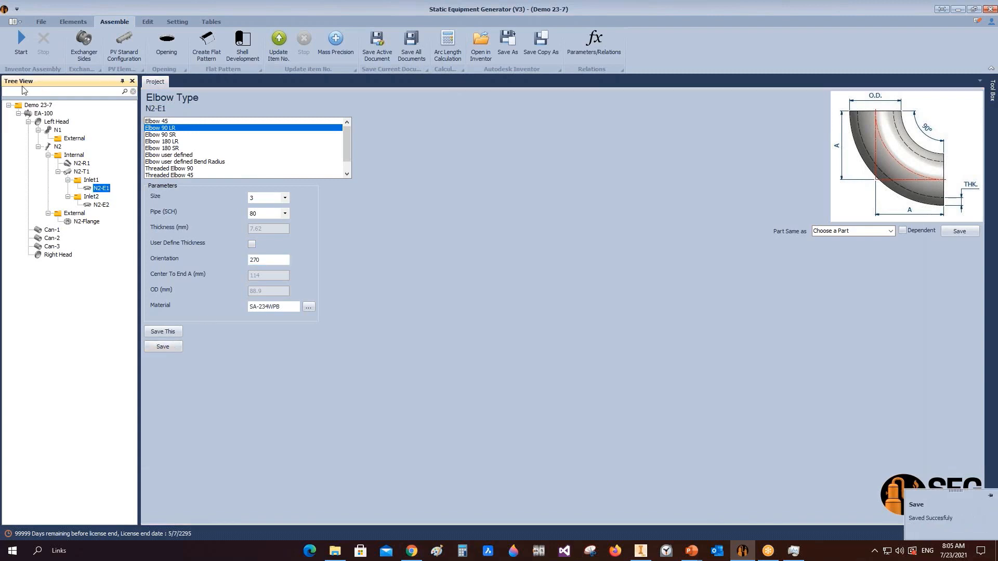
click(641, 551)
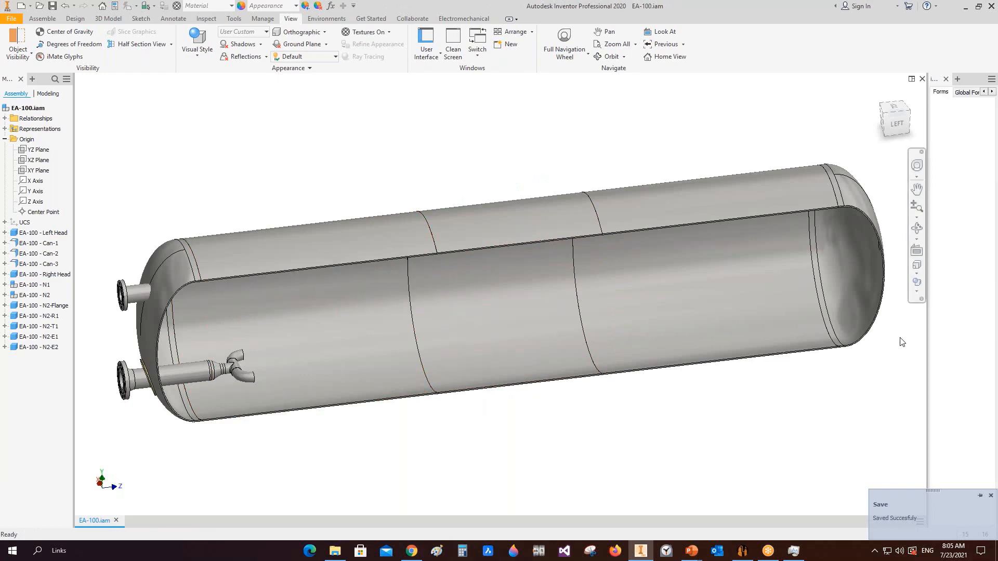
Examine nozzle N2's internal piping with its reoriented elbow N2-E1 from several angles inside the sectioned vessel
click(916, 228)
drag(522, 340, 264, 281)
scroll(264, 281, down, 2)
middle_drag(264, 281, 403, 317)
scroll(425, 304, down, 4)
scroll(425, 304, up, 1)
scroll(402, 317, up, 4)
mouse_move(488, 339)
mouse_down()
mouse_move(569, 297)
mouse_move(486, 327)
mouse_up()
middle_drag(486, 327, 330, 322)
scroll(338, 327, up, 3)
drag(416, 364, 517, 343)
right_click(436, 286)
click(463, 225)
End the half section view and show the complete vessel from the left side
click(170, 44)
click(148, 123)
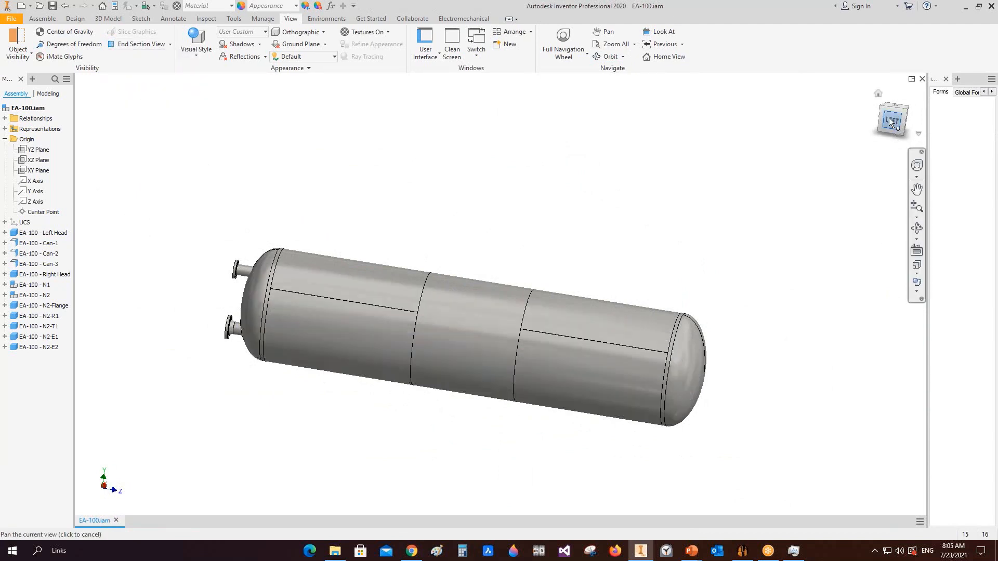
click(892, 120)
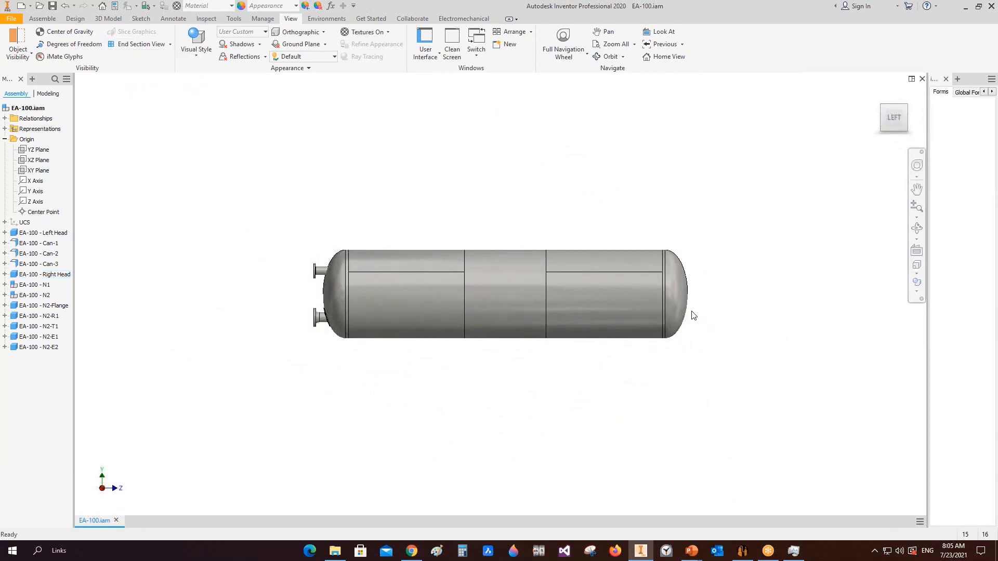
In Static Equipment Generator, collapse nozzles N1 and N2 under the Left Head in the project tree
click(743, 550)
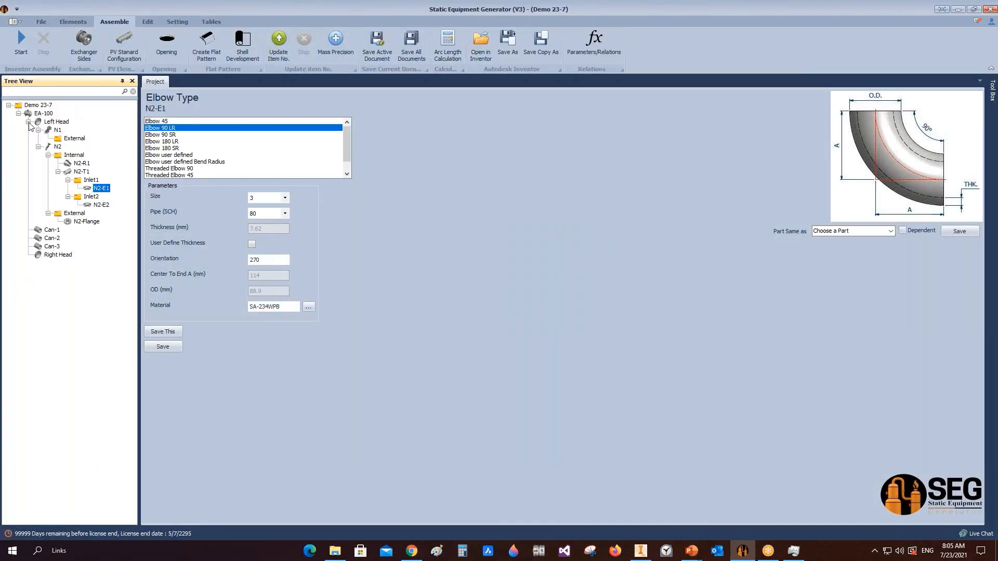
click(34, 105)
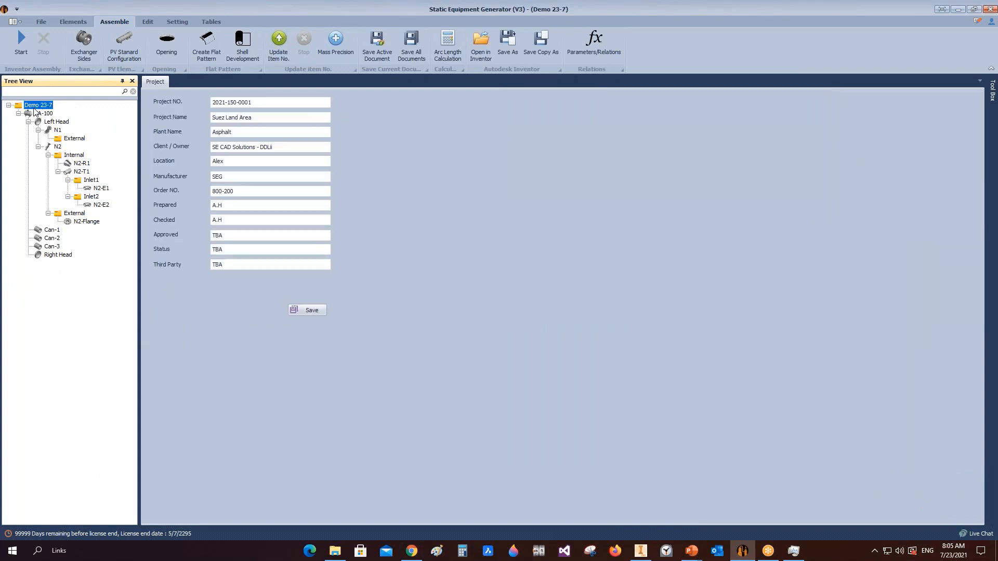
click(28, 121)
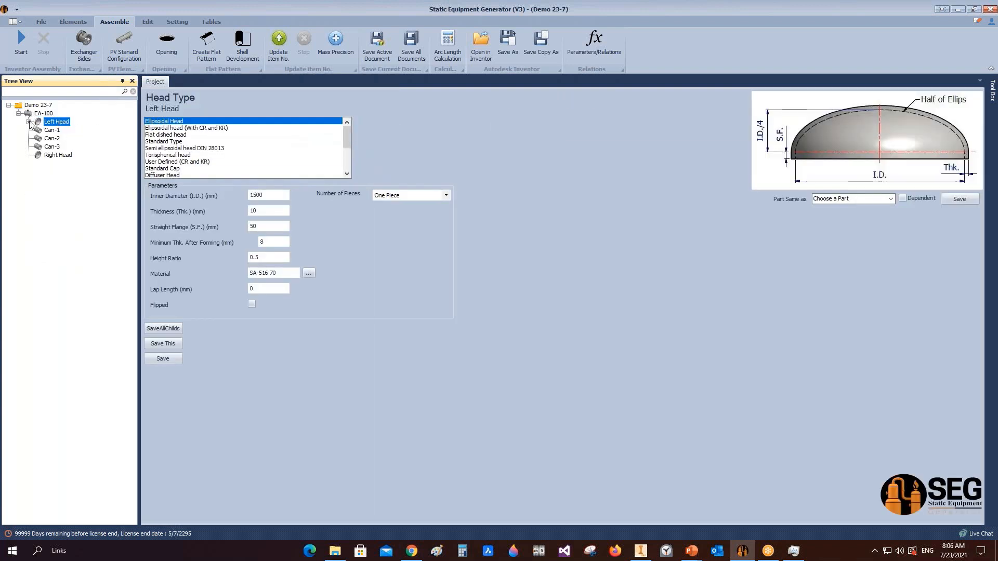
click(28, 122)
click(58, 138)
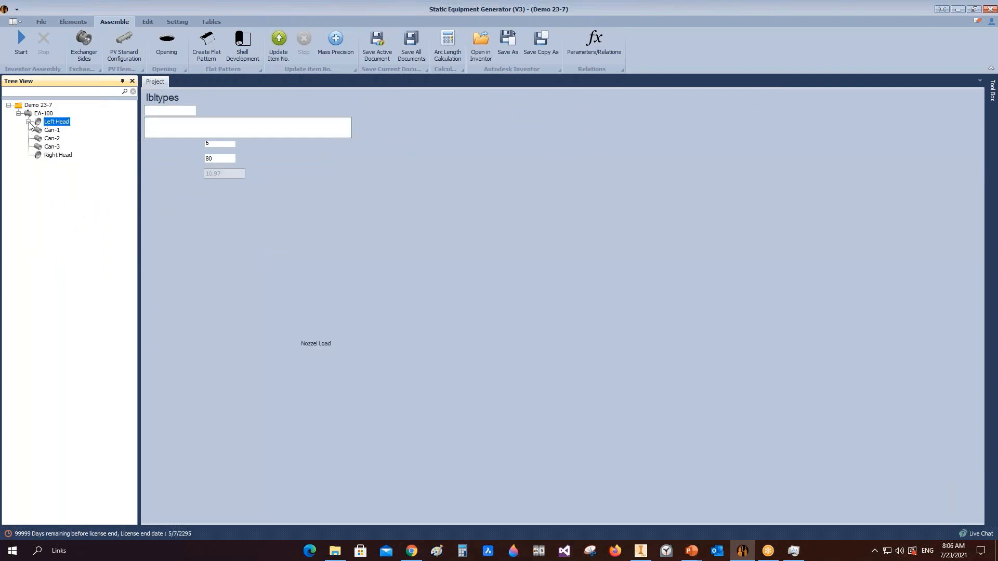
click(29, 122)
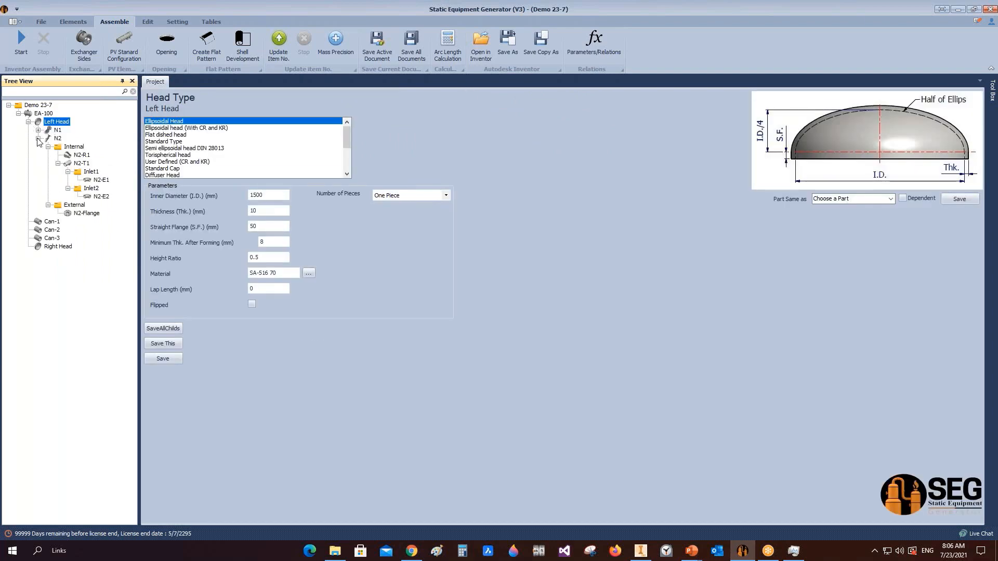
click(58, 139)
Add a head nozzle named M1 to the Right Head
click(42, 175)
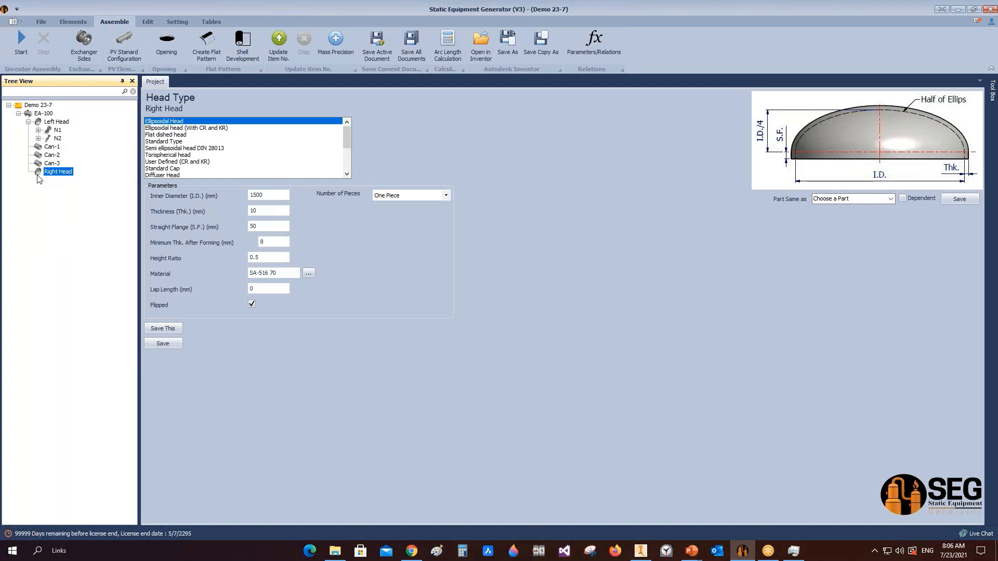
click(72, 22)
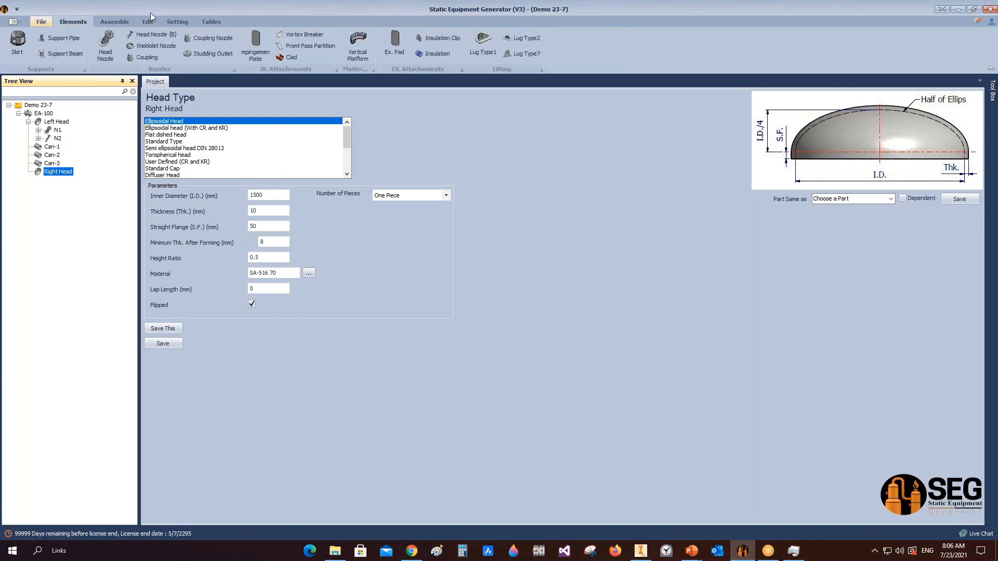
click(105, 46)
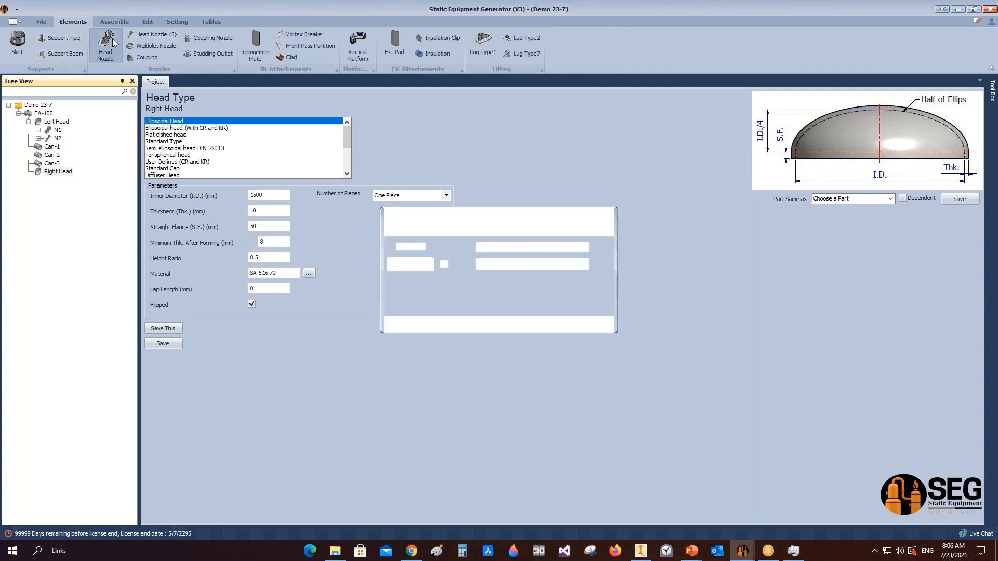
text(M1)
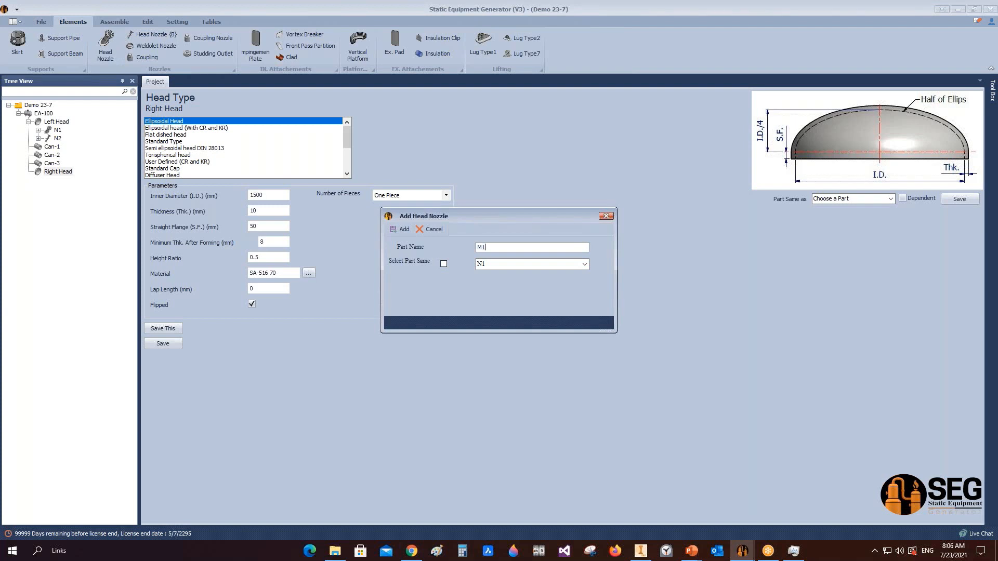
click(401, 229)
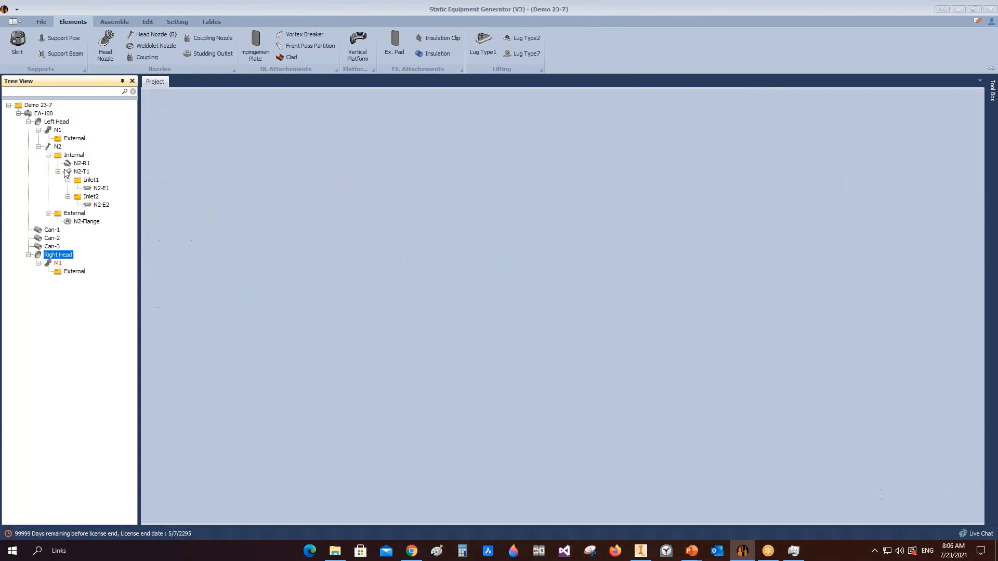
Set nozzle M1 to size 18, schedule 40, and add a reinforcement pad 150 mm wide
click(58, 263)
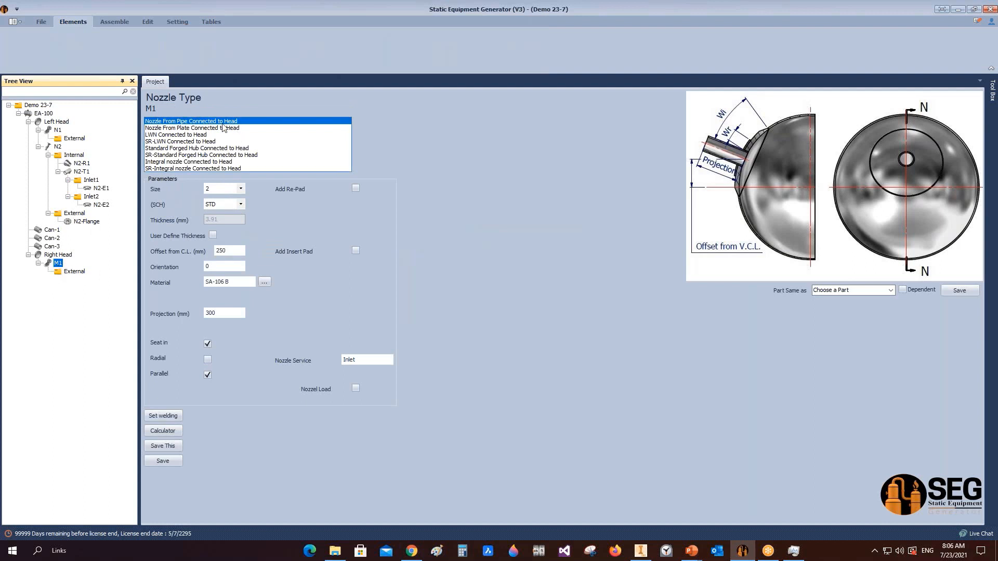
click(241, 188)
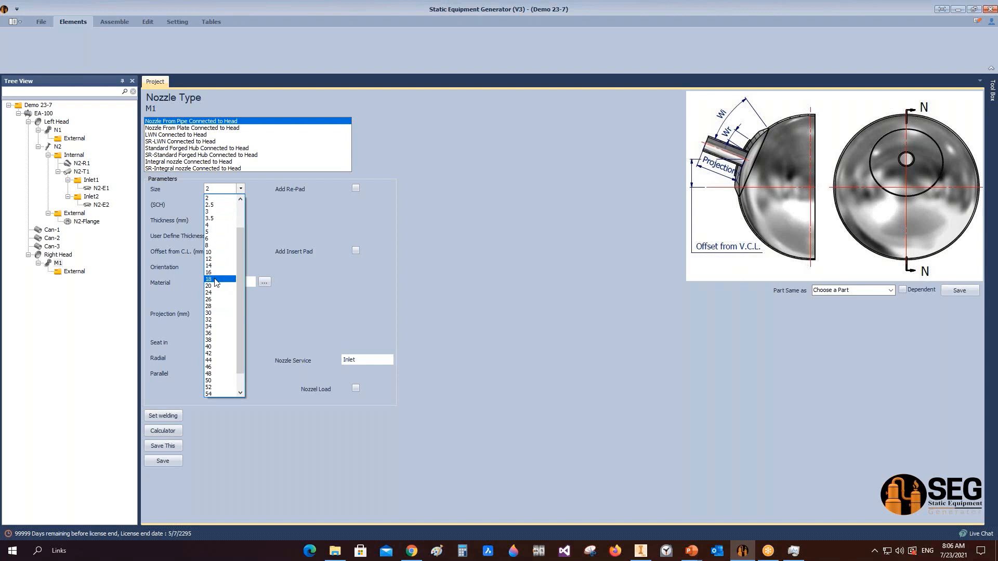
click(217, 279)
click(242, 204)
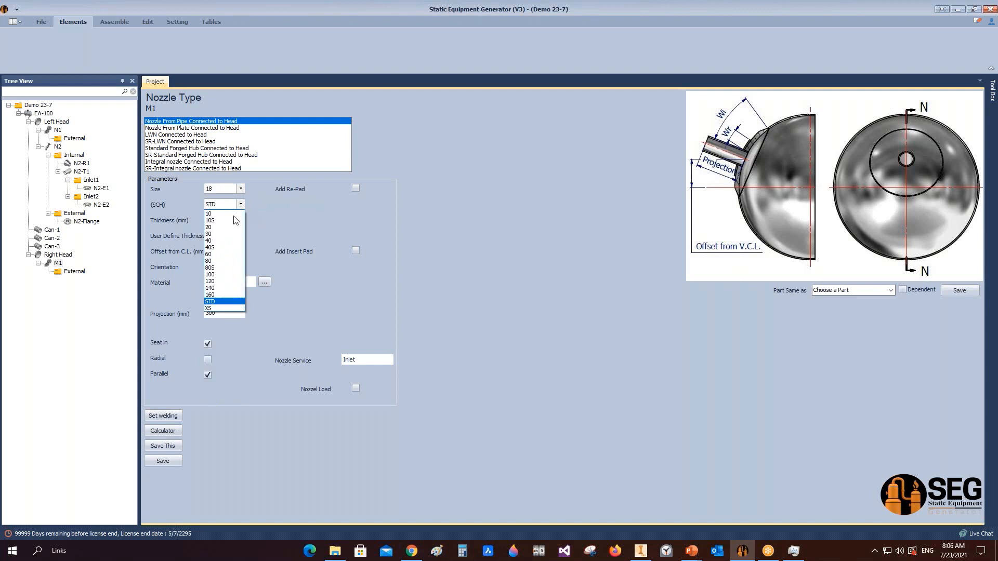
click(217, 241)
click(356, 188)
text(150)
Give nozzle M1 a 300 mm offset from C.L., orientation 180 and the service Manway, and save it
double_click(230, 250)
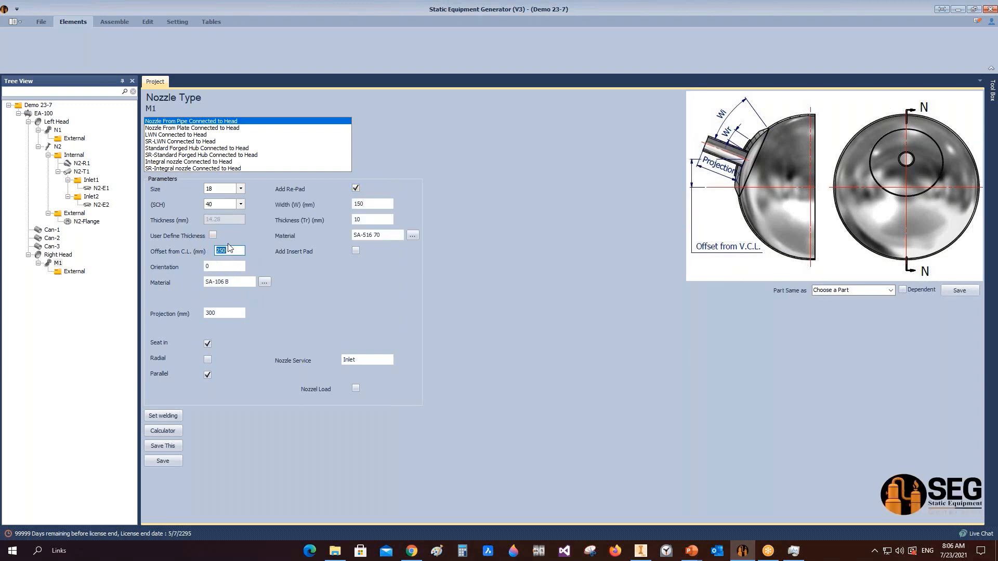
text(300)
key(Tab)
text(180)
double_click(370, 361)
text(Manway)
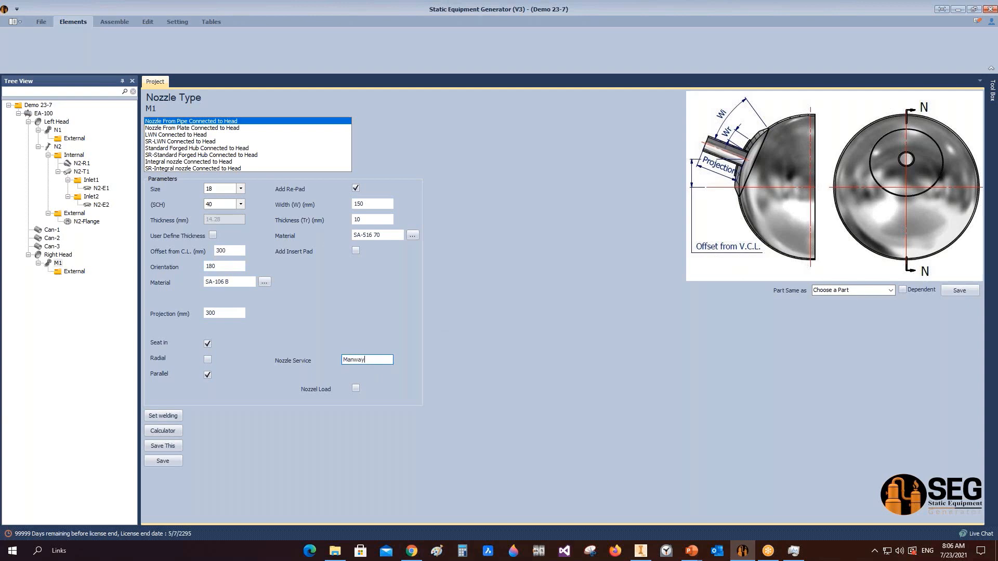
click(171, 464)
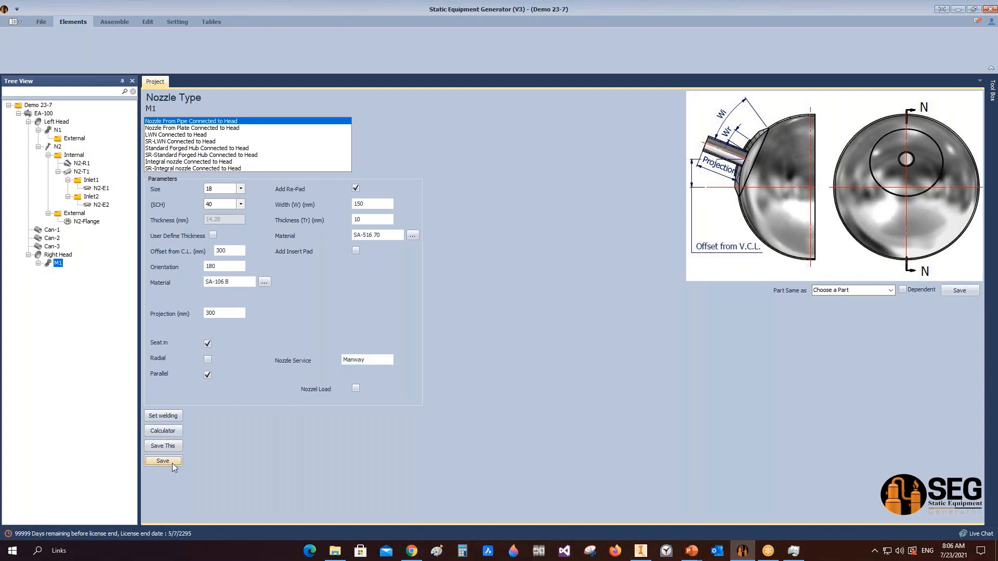
Add a flange named M1-Flange to nozzle M1's External branch
click(76, 272)
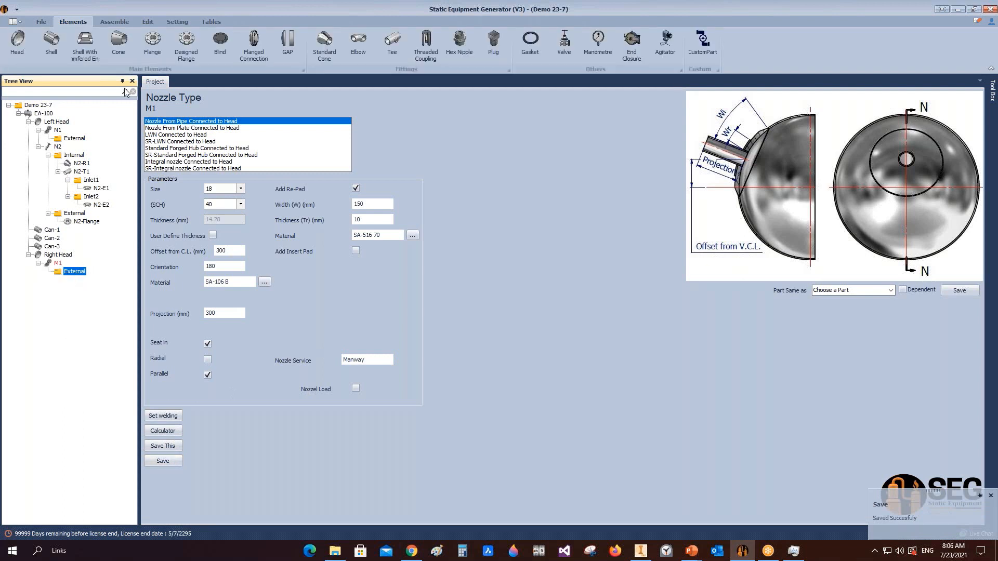
click(153, 44)
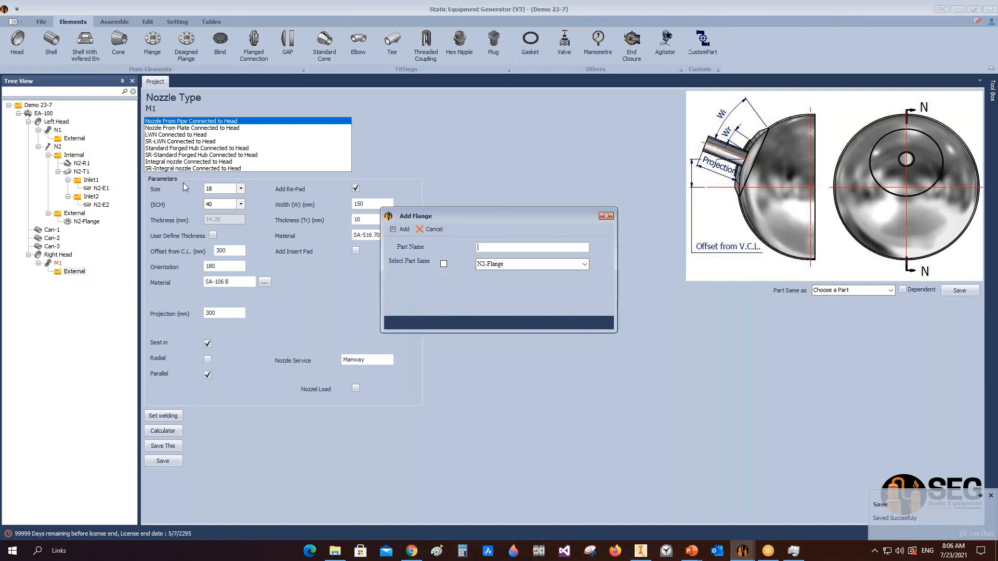
text(M1-Flangew)
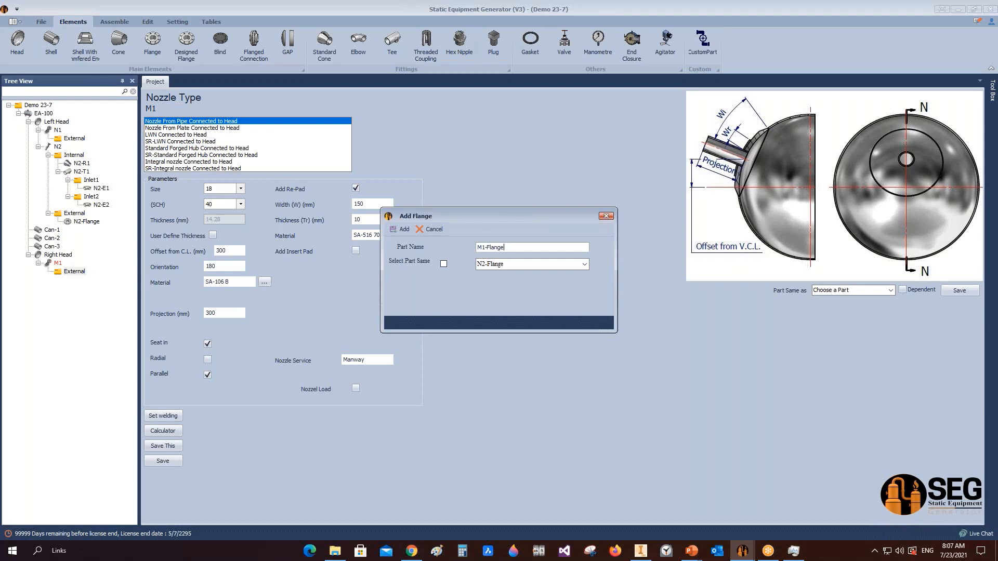
click(401, 229)
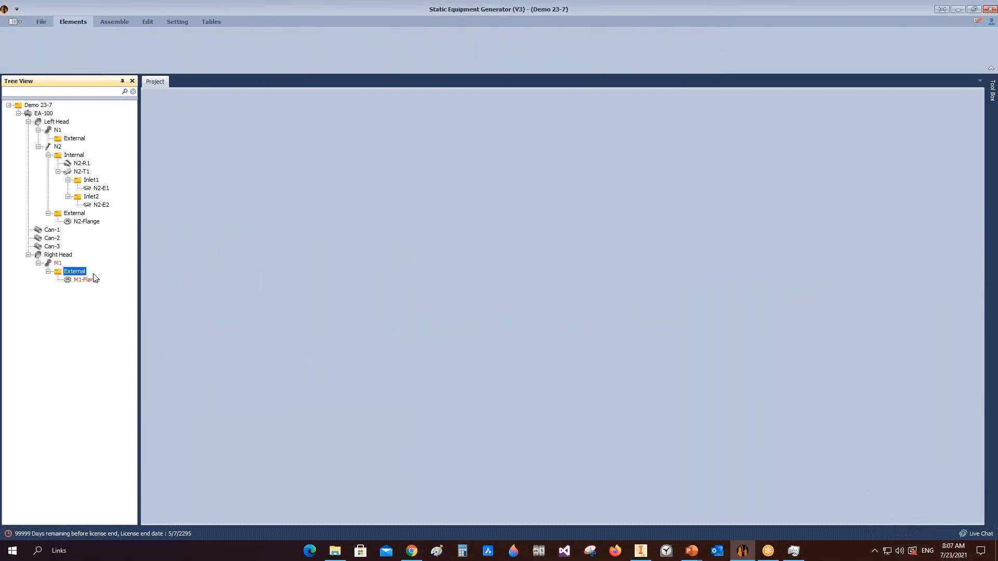
Define M1-Flange as WN-RF ASME B16.5 with rating 300, size 18 and pipe schedule 40, and save it
click(193, 154)
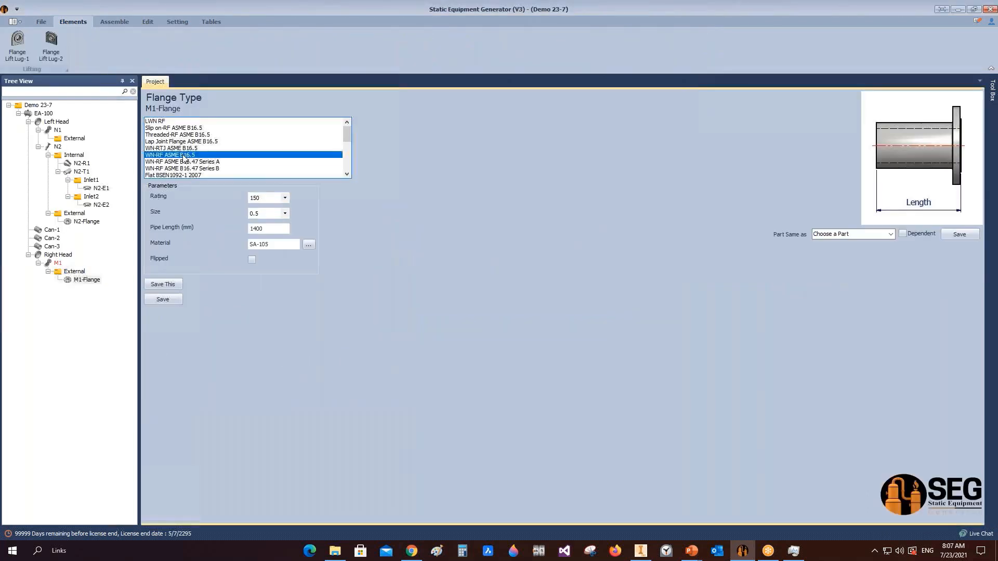
click(285, 197)
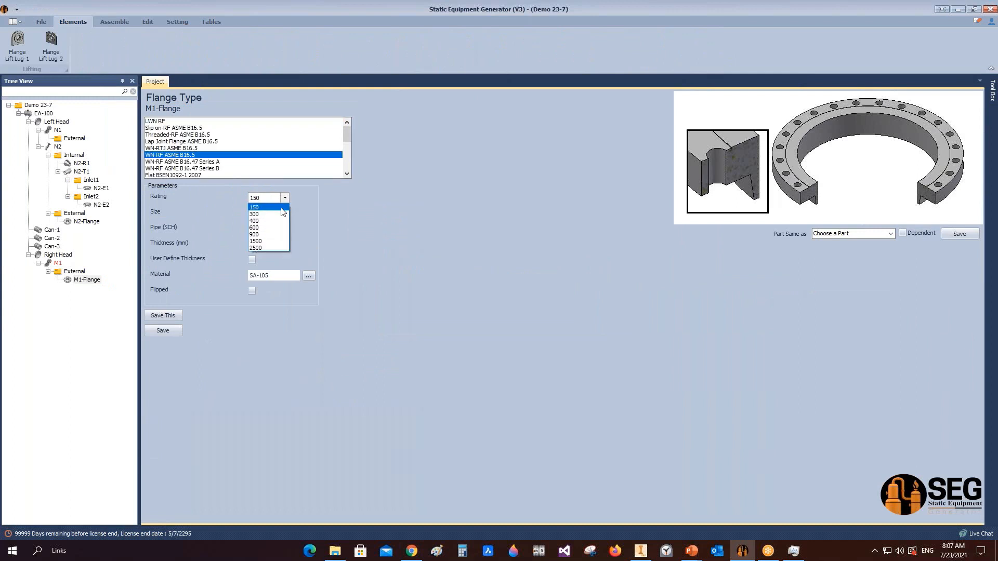
click(279, 215)
click(285, 213)
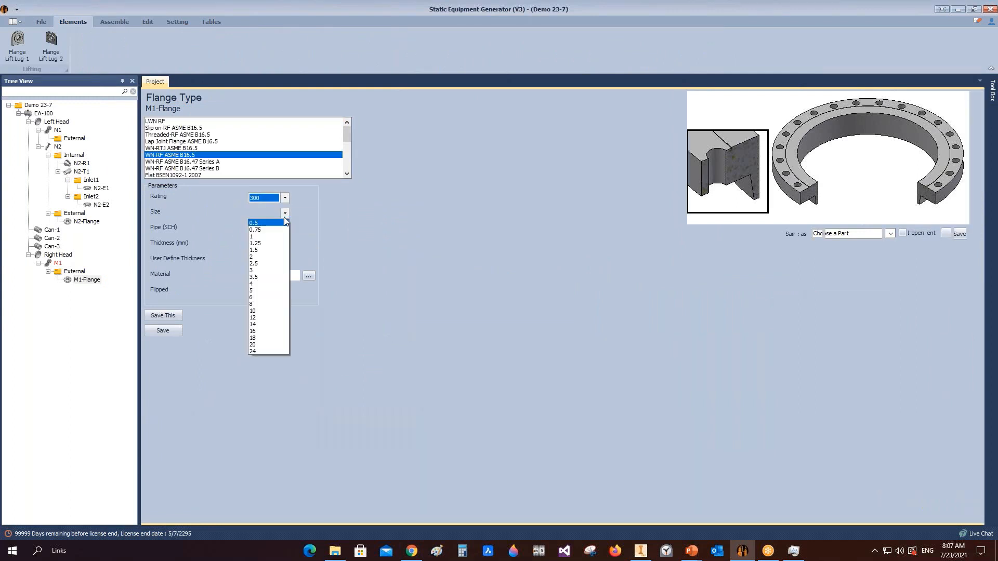
click(265, 337)
click(284, 229)
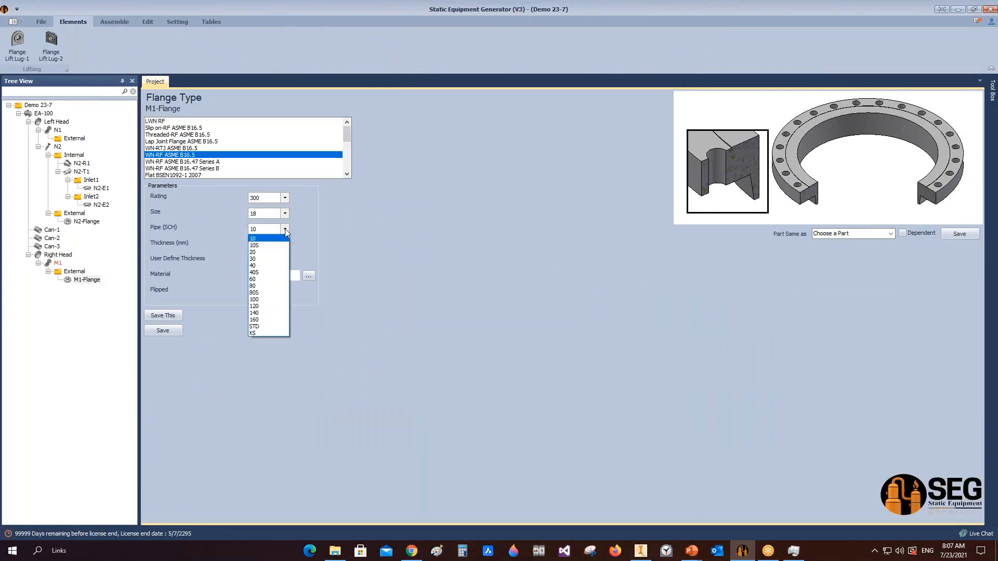
click(266, 268)
click(170, 330)
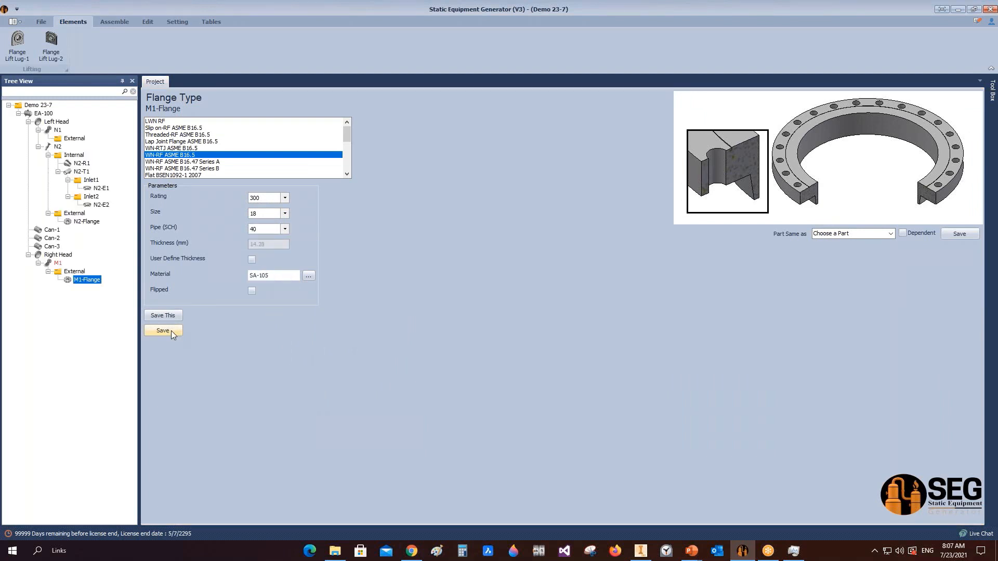
Regenerate the assembly in Inventor and examine manway M1 with its flange and pad on the Right Head
click(114, 21)
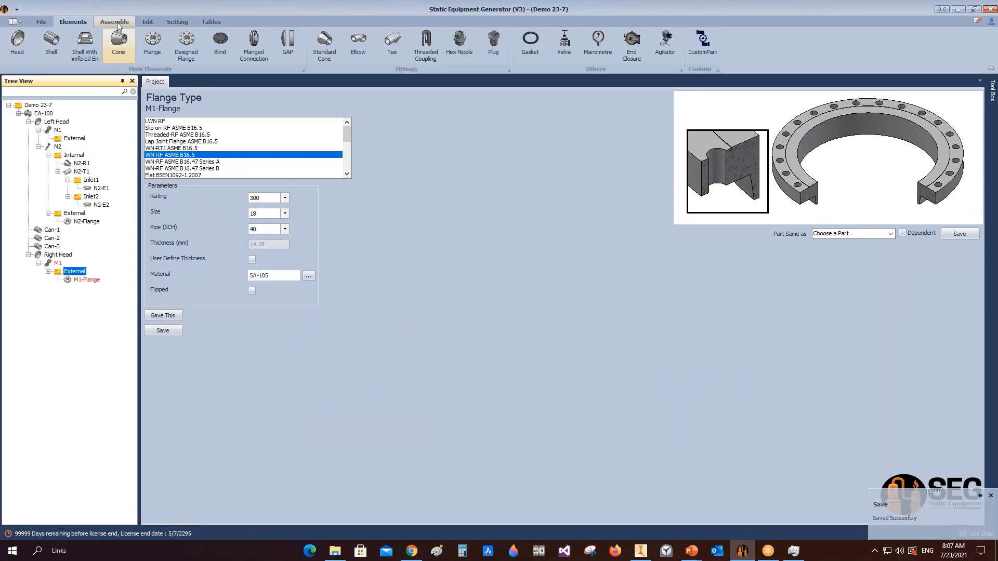
click(20, 41)
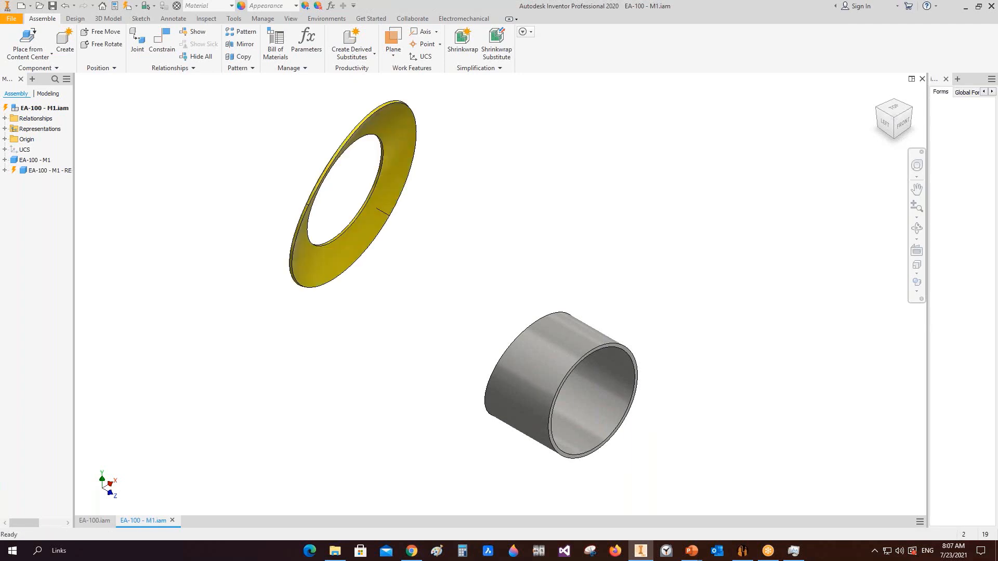
key(ctrl+s)
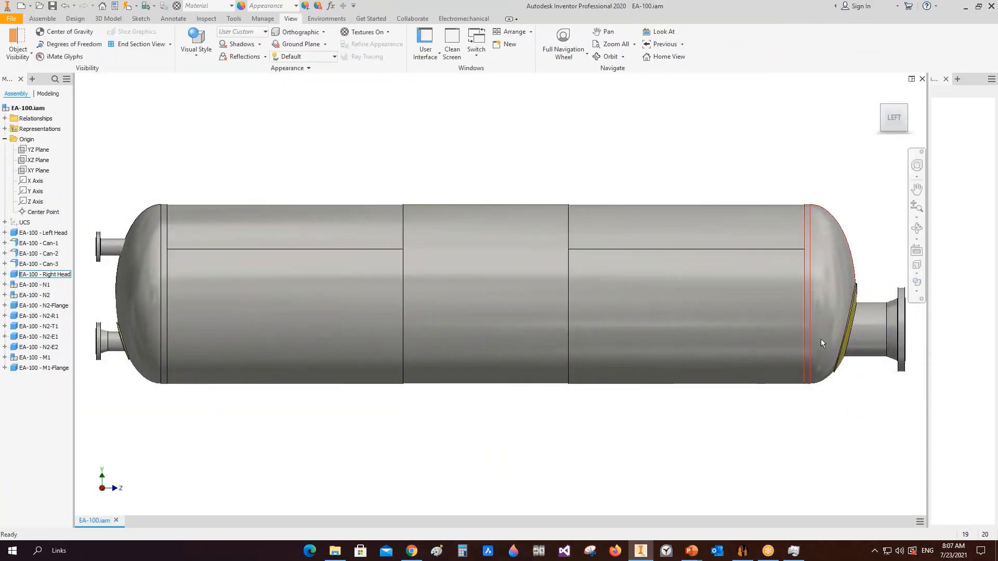
middle_drag(889, 291, 721, 267)
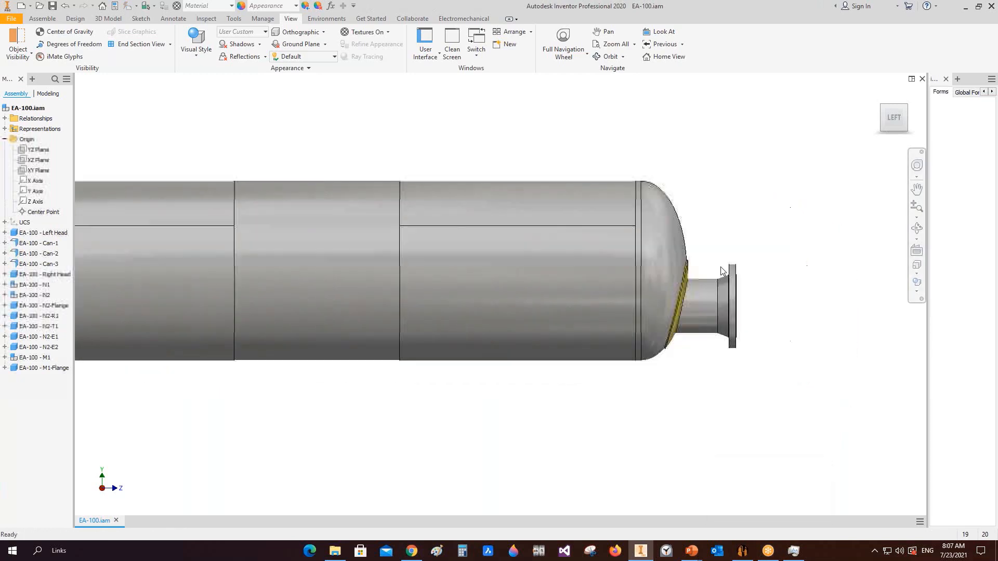
scroll(691, 275, down, 5)
scroll(691, 279, up, 2)
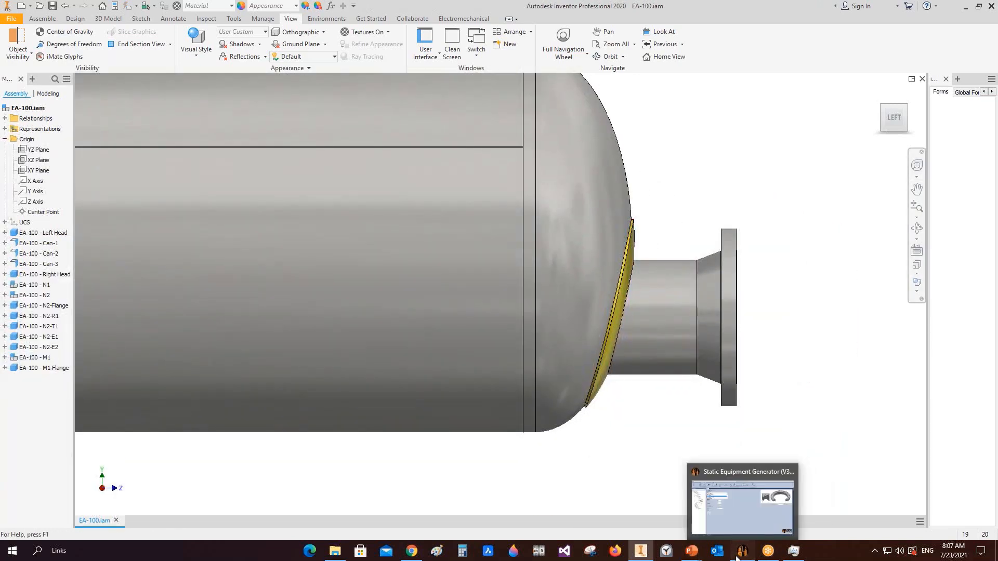
In Static Equipment Generator, calculate nozzle M1's projection for a distance of 850 mm from the V.C.L
click(738, 555)
click(60, 263)
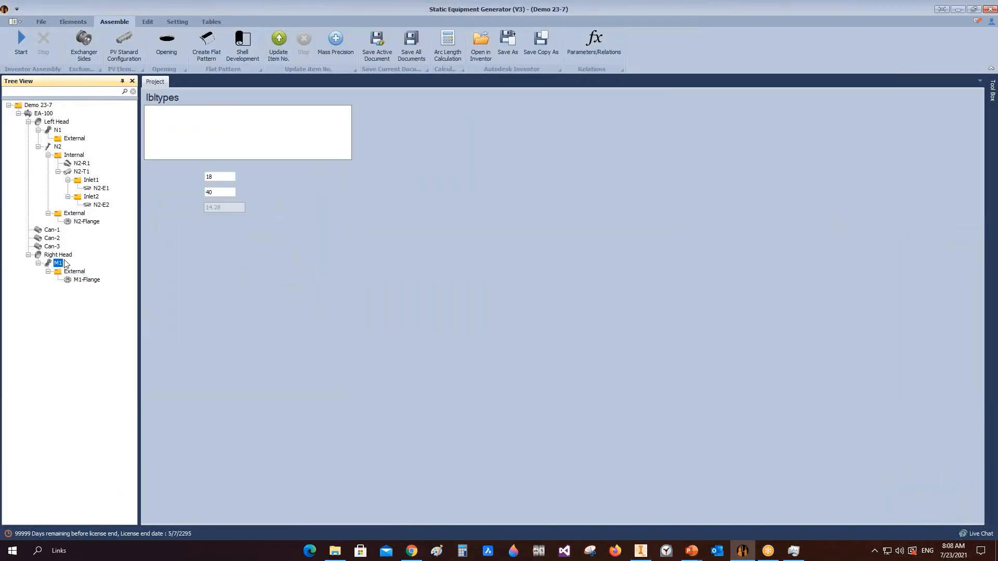
click(176, 430)
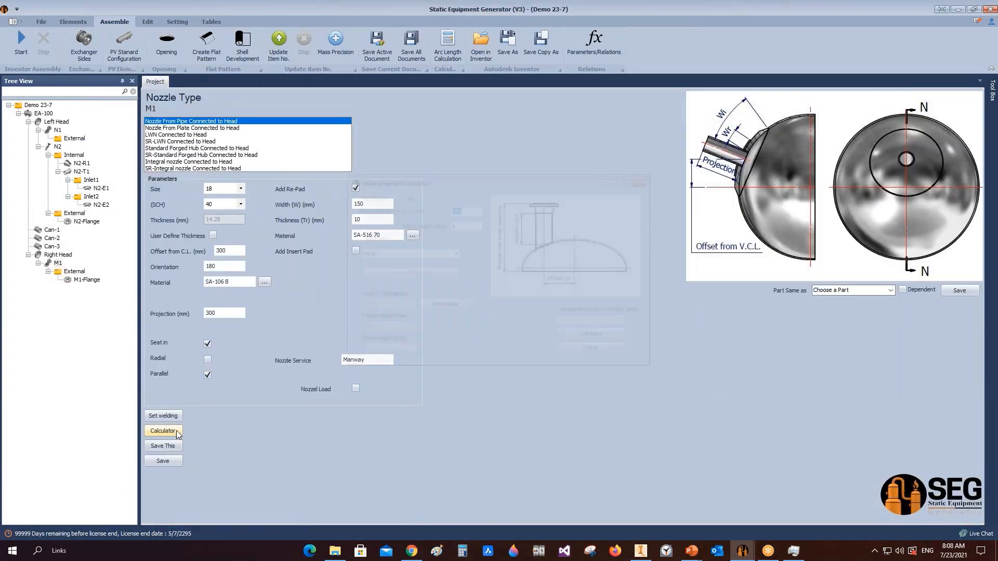
text(850)
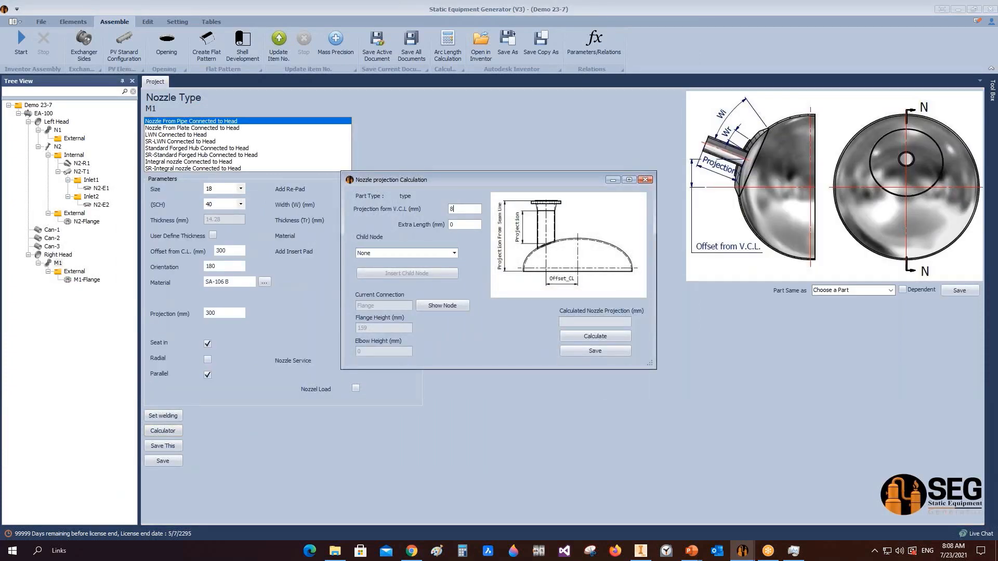
click(595, 338)
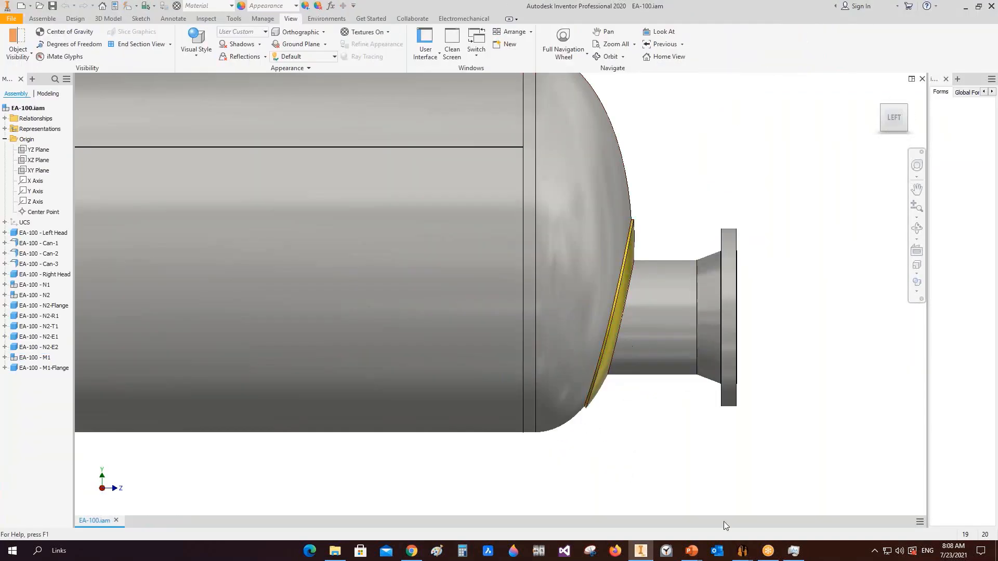
Recalculate nozzle M1's projection for 800 mm from the V.C.L., save it and regenerate the assembly in Inventor
mouse_move(743, 551)
click(759, 470)
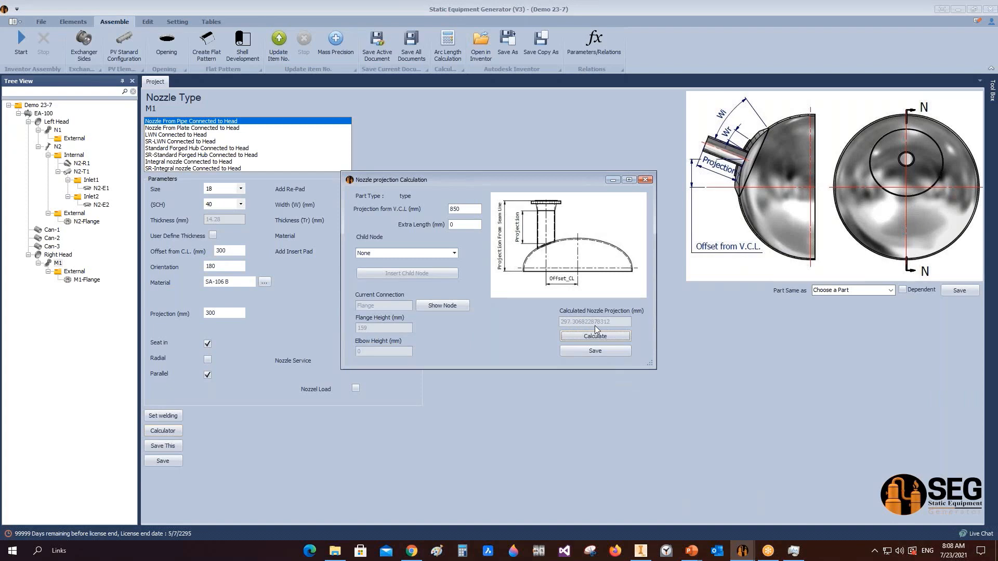
click(453, 208)
key(BackSpace)
text(0)
click(618, 337)
click(620, 349)
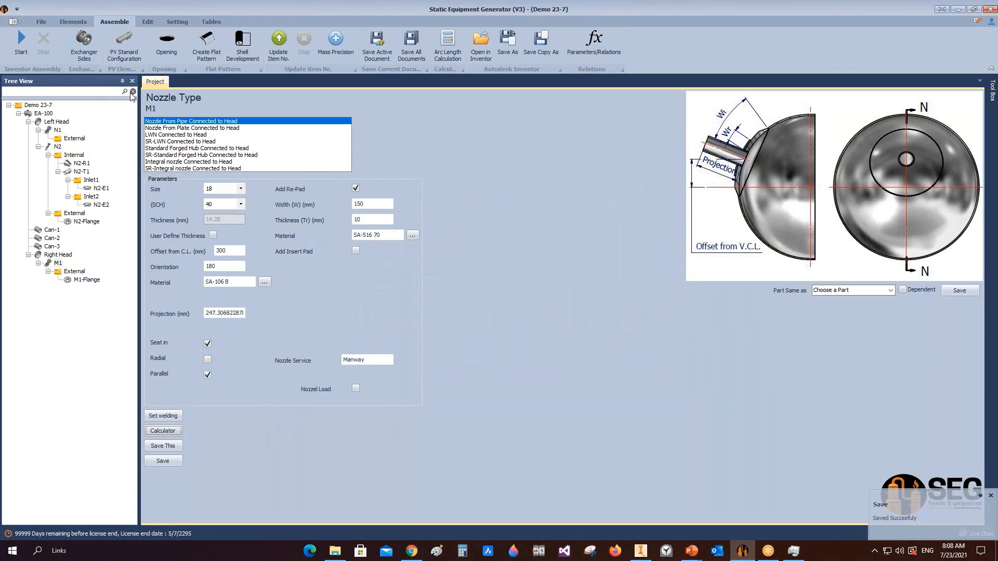
click(24, 42)
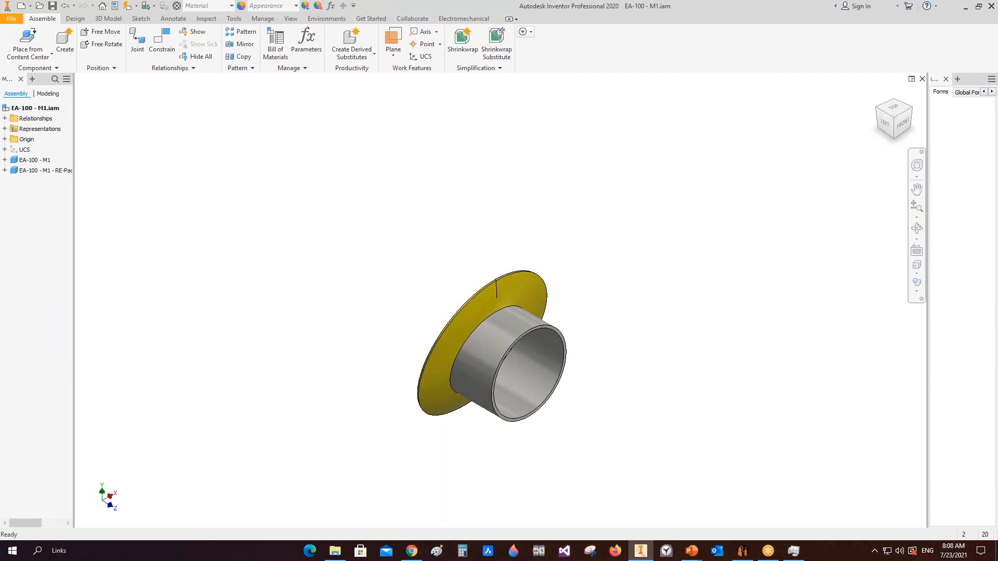
key(ctrl+s)
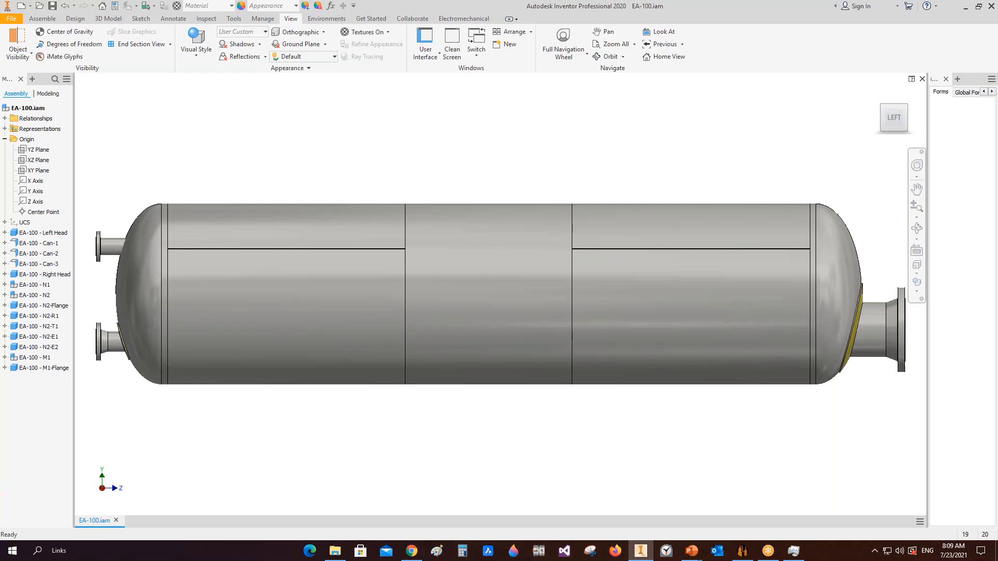
Switch to Static Equipment Generator and add a shell named P1 to nozzle M1's External folder
click(743, 551)
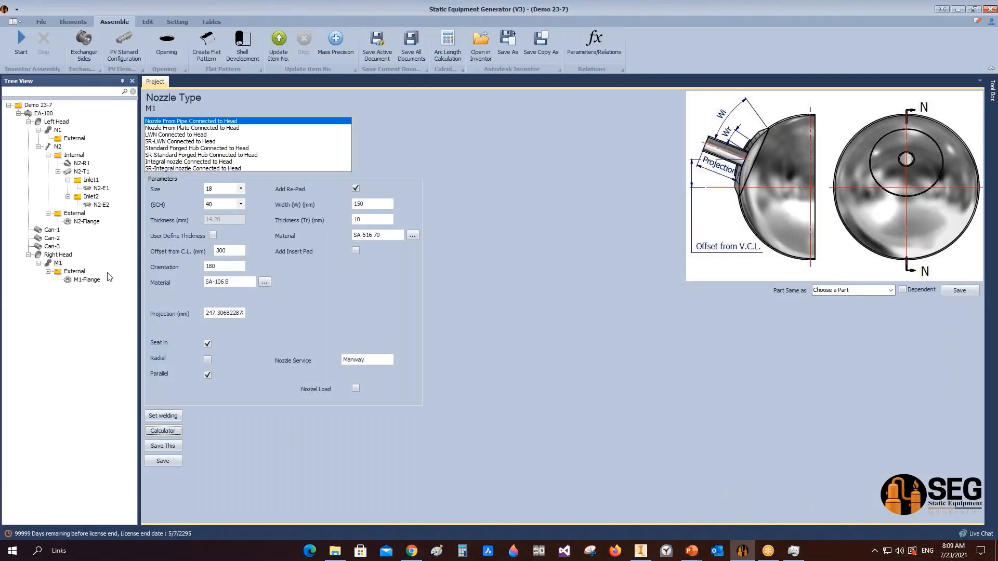
click(75, 271)
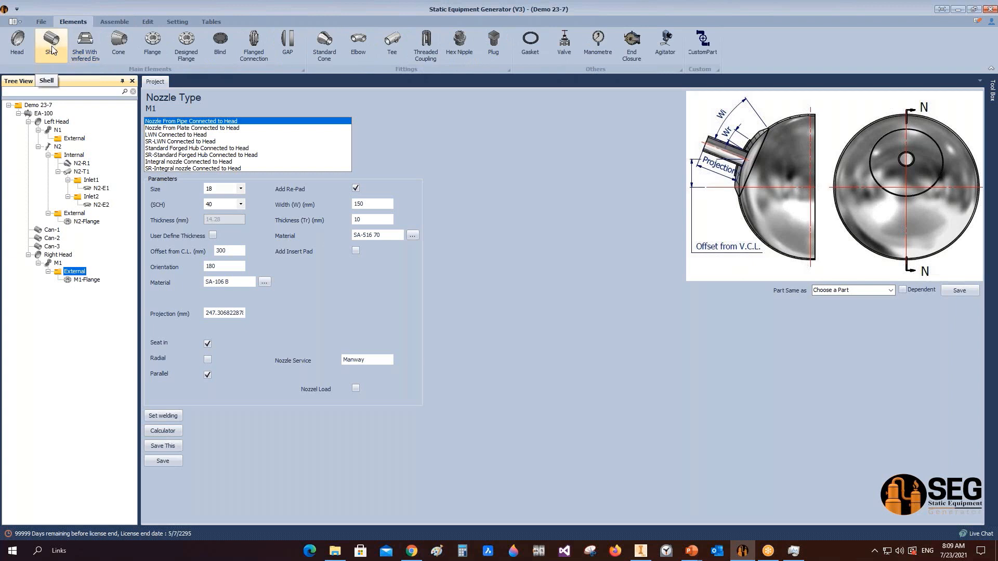
click(51, 47)
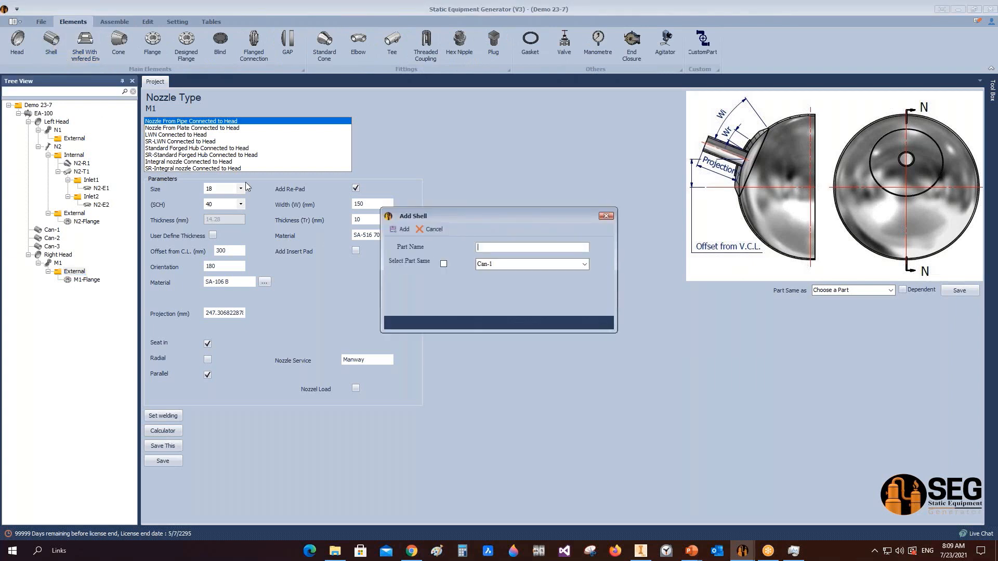
text(P1)
click(400, 229)
click(77, 288)
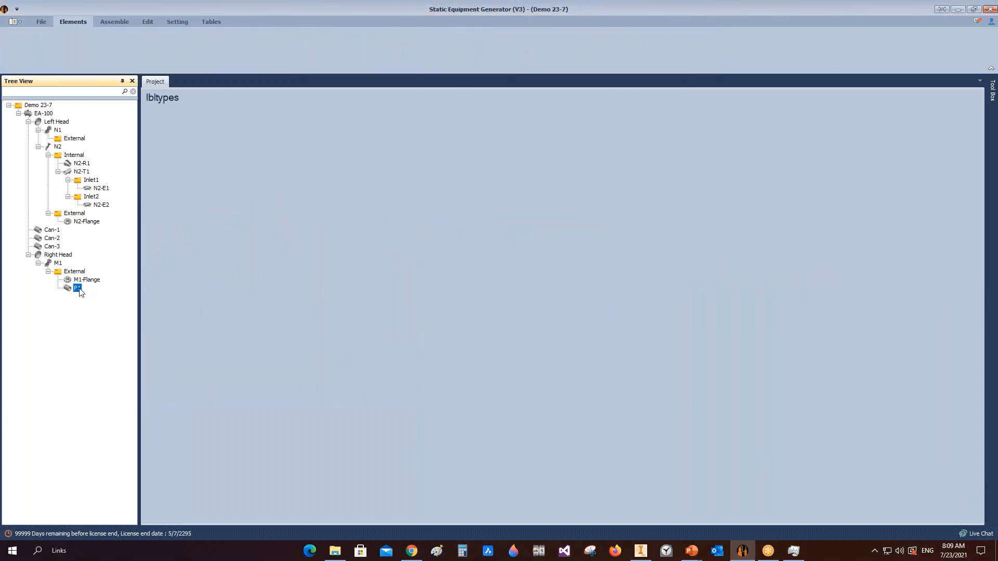
Move shell P1 before M1-Flange in nozzle M1's External folder
right_click(80, 292)
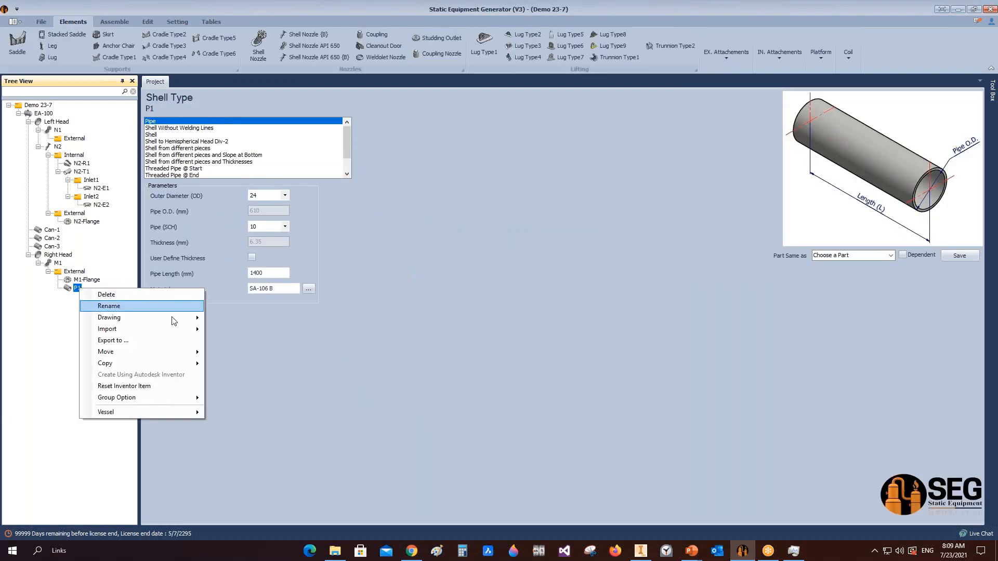
mouse_move(173, 355)
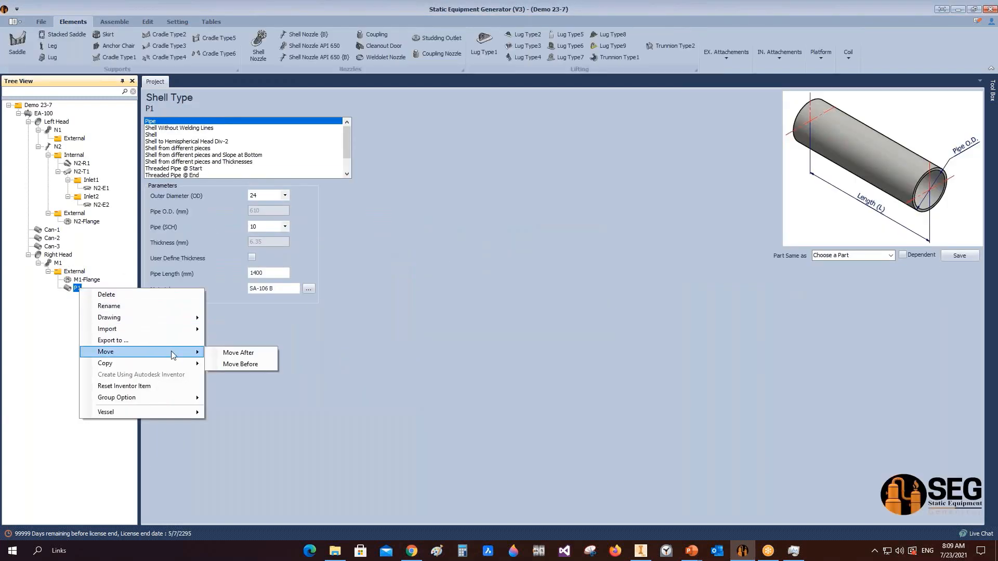
click(264, 366)
click(424, 234)
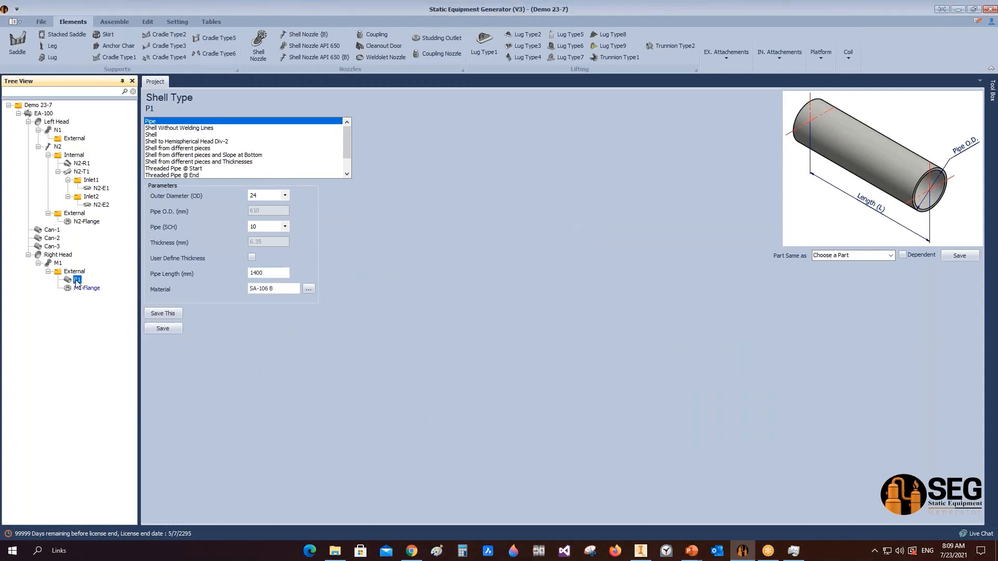
Define P1 as a pipe with outer diameter 18, schedule 40 and length 300 mm, and save it
click(285, 197)
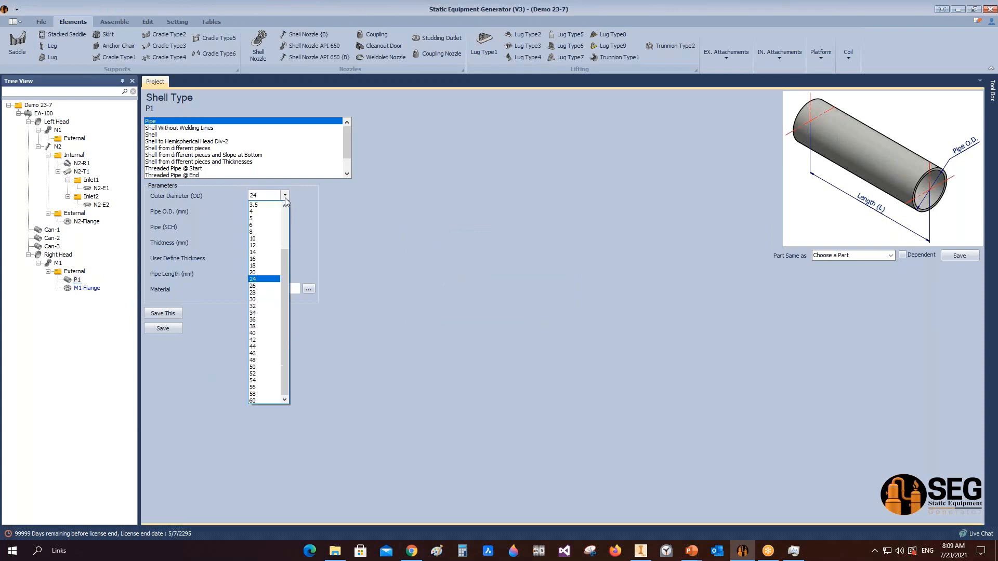
click(288, 249)
click(284, 227)
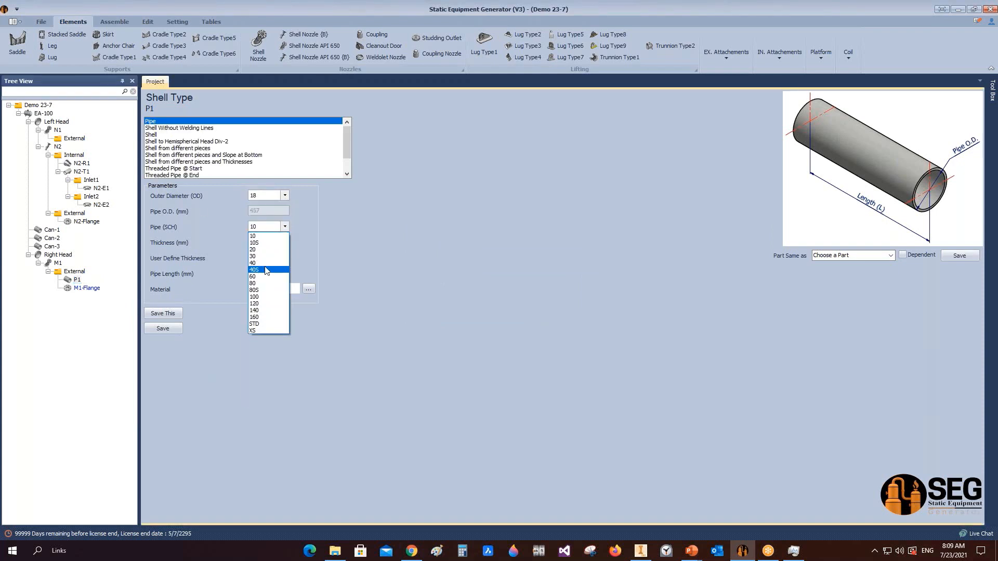
click(265, 263)
drag(262, 272, 224, 274)
text(300)
click(163, 329)
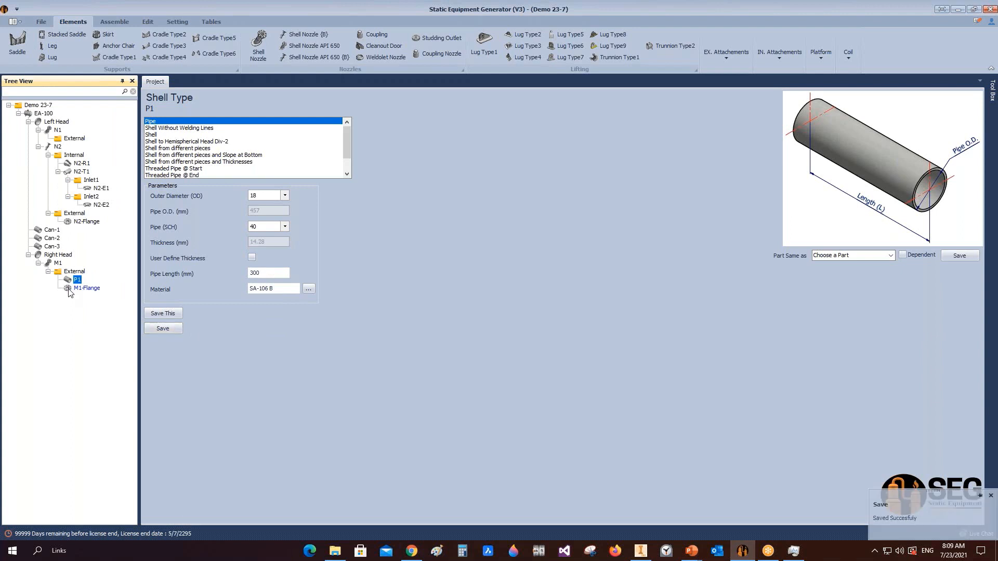
Calculate nozzle M1's projection for 800 mm from the V.C.L. with an extra length of 300 mm, and save it
click(58, 263)
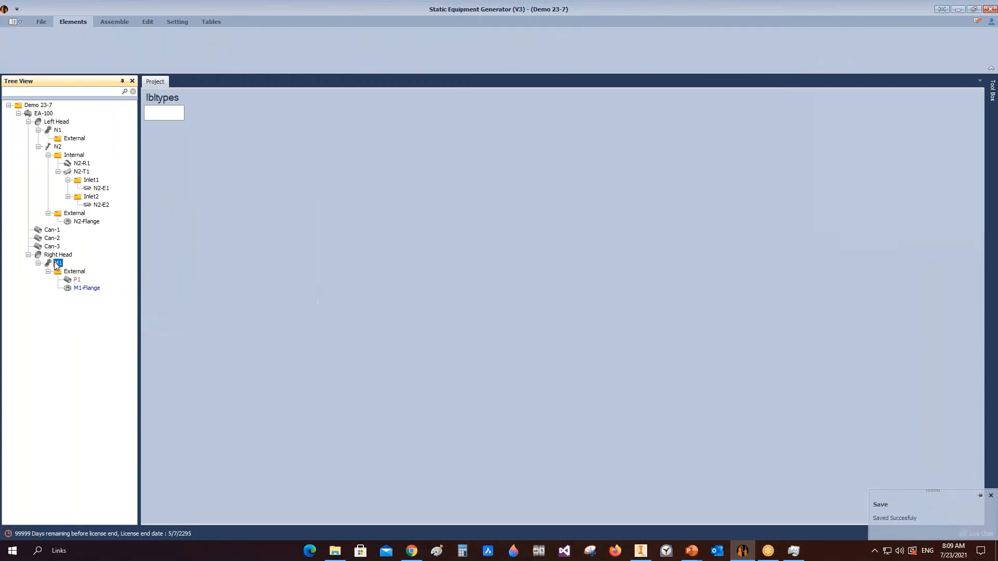
click(180, 431)
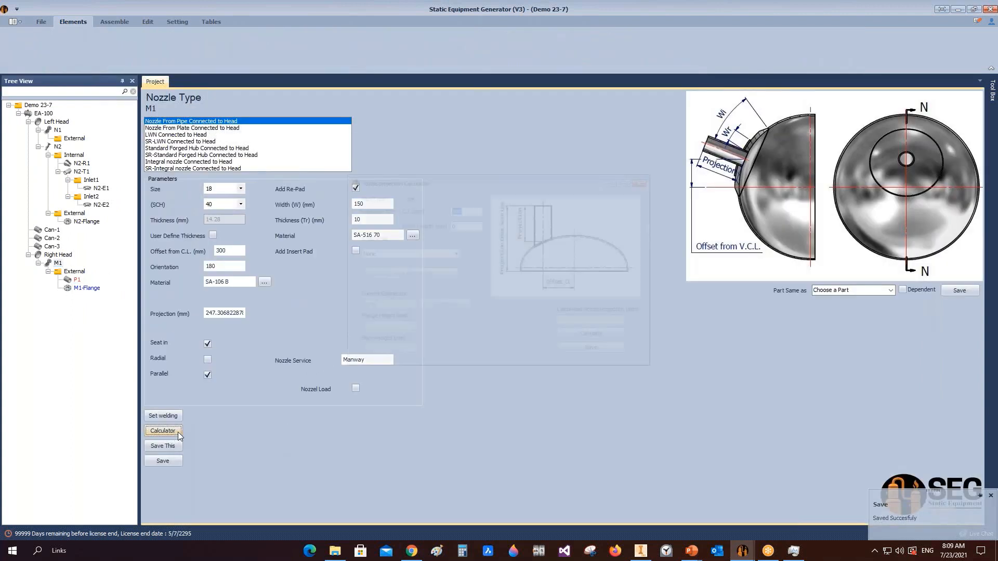
double_click(472, 225)
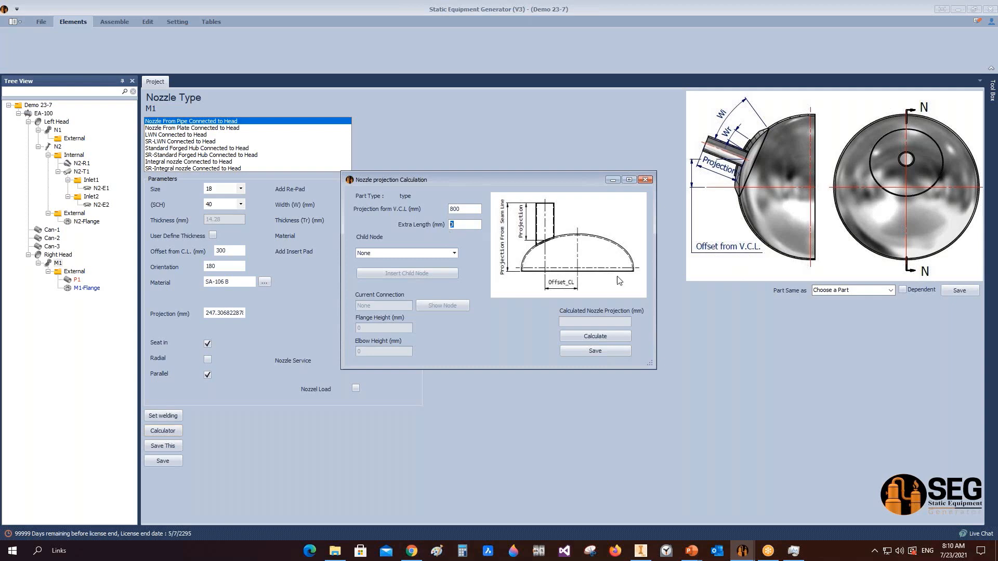
text(300)
click(566, 337)
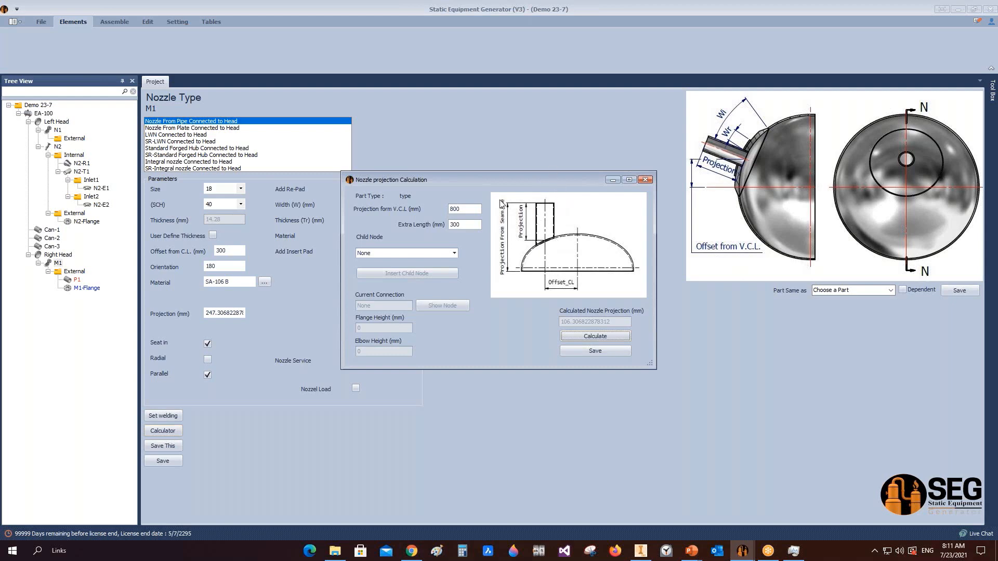
click(467, 224)
double_click(467, 224)
click(645, 180)
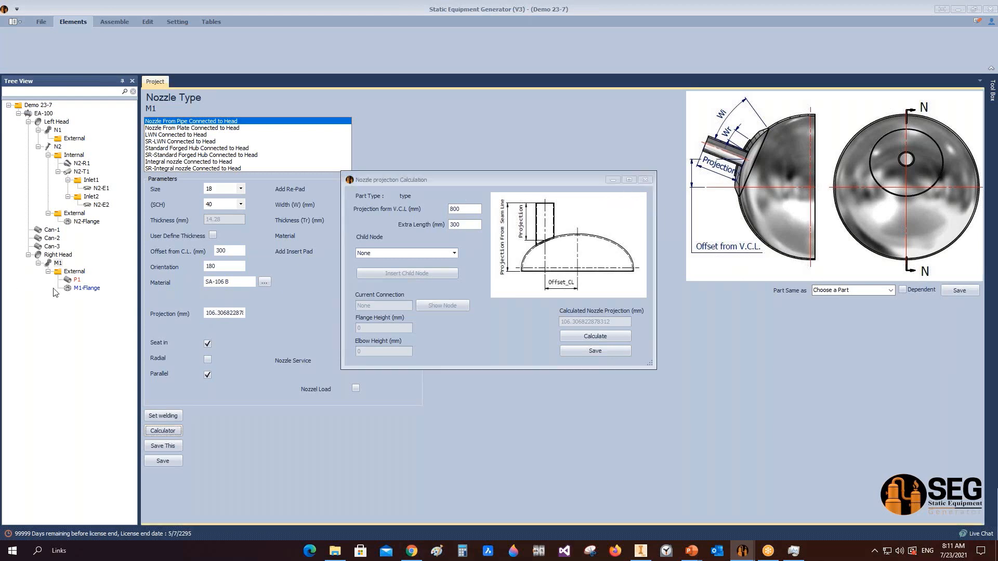
Delete shell P1 from nozzle M1's External folder
click(75, 280)
right_click(77, 283)
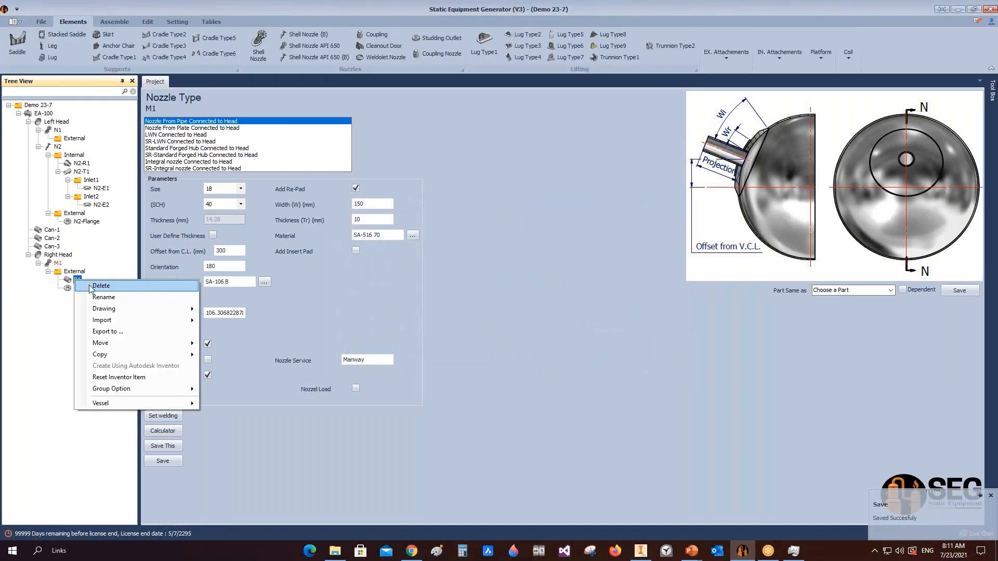
click(89, 285)
click(476, 306)
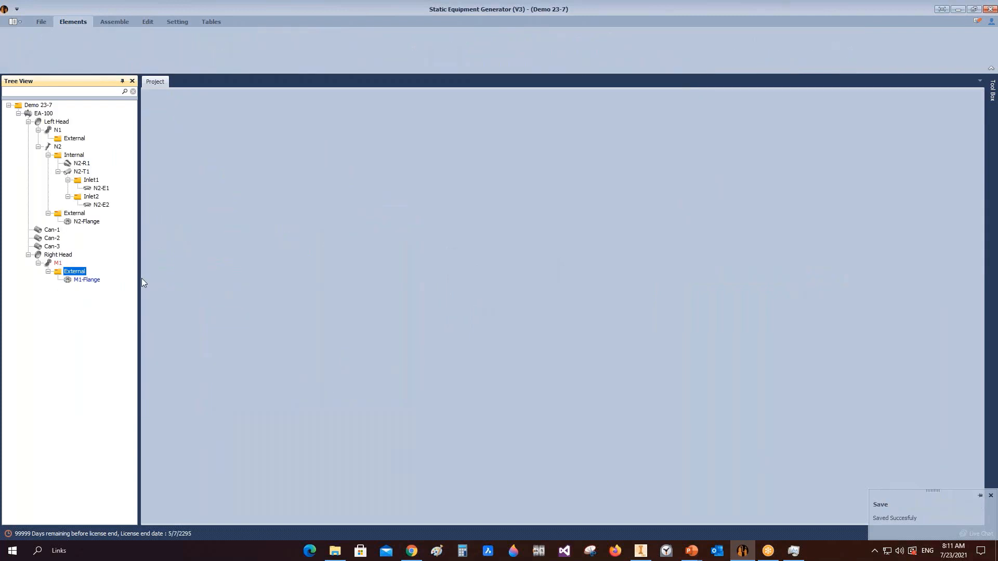
Recalculate nozzle M1's projection for 800 mm from the V.C.L. with extra length 0 and the flange connected, and save it
click(58, 265)
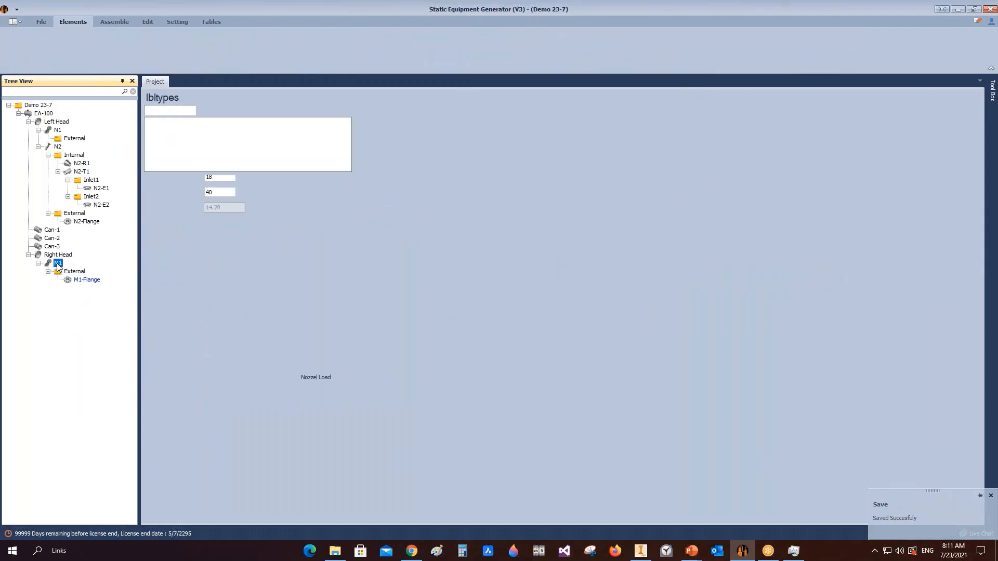
click(66, 274)
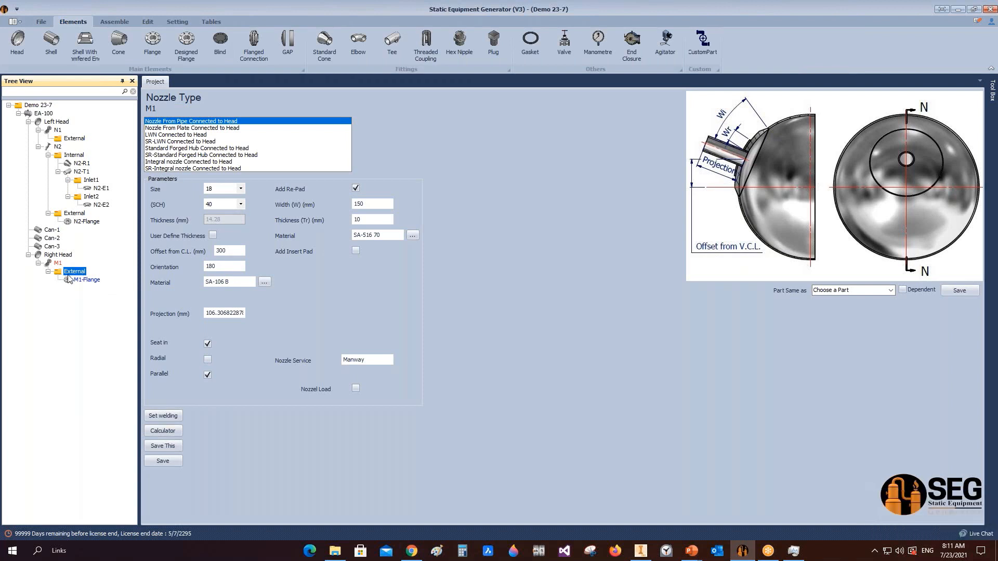
click(57, 264)
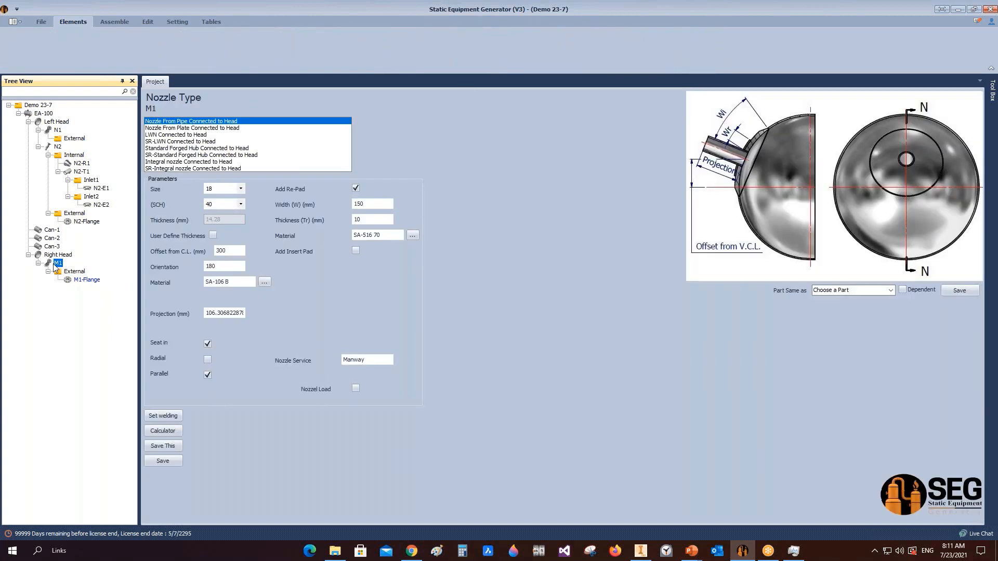
click(163, 431)
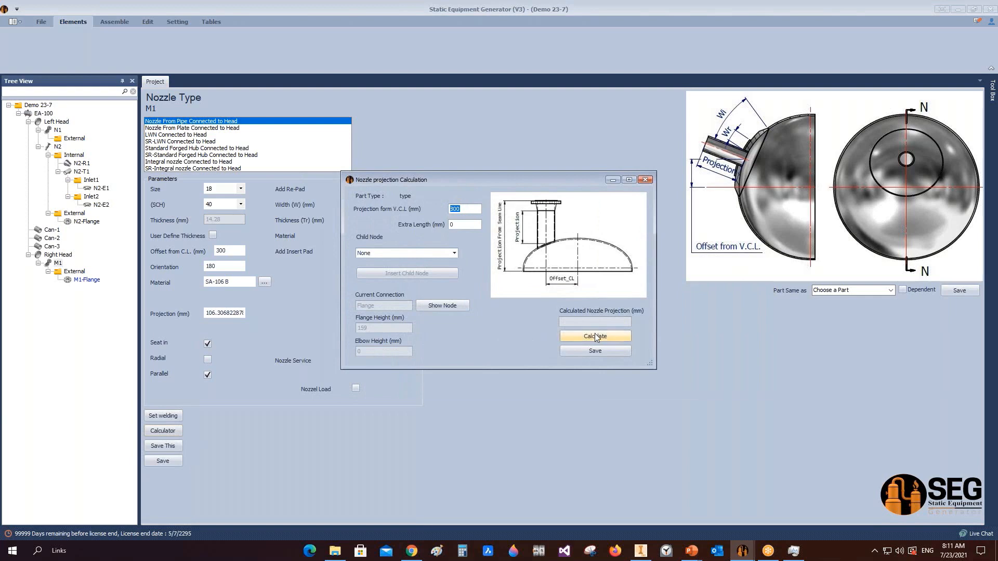
click(596, 337)
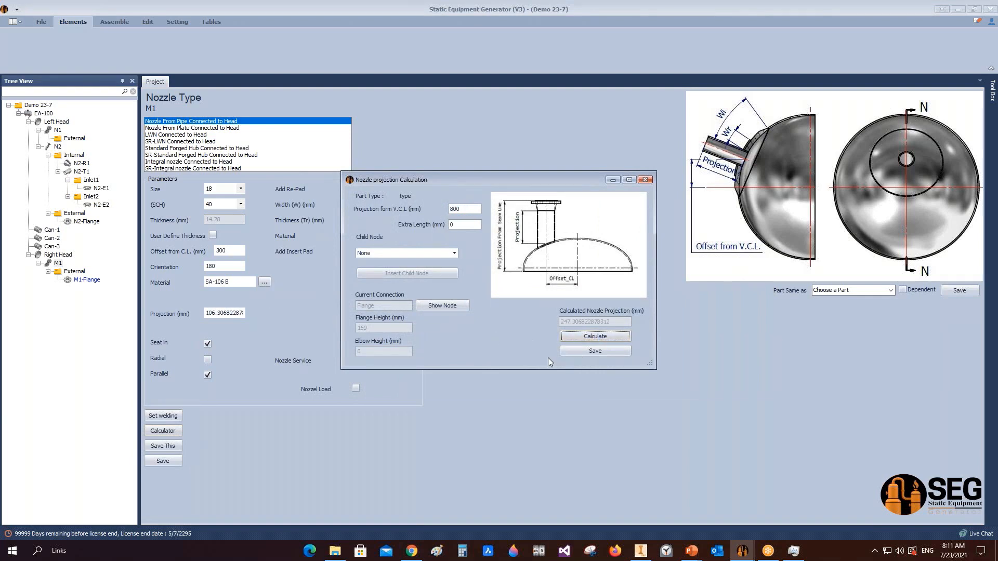
click(585, 350)
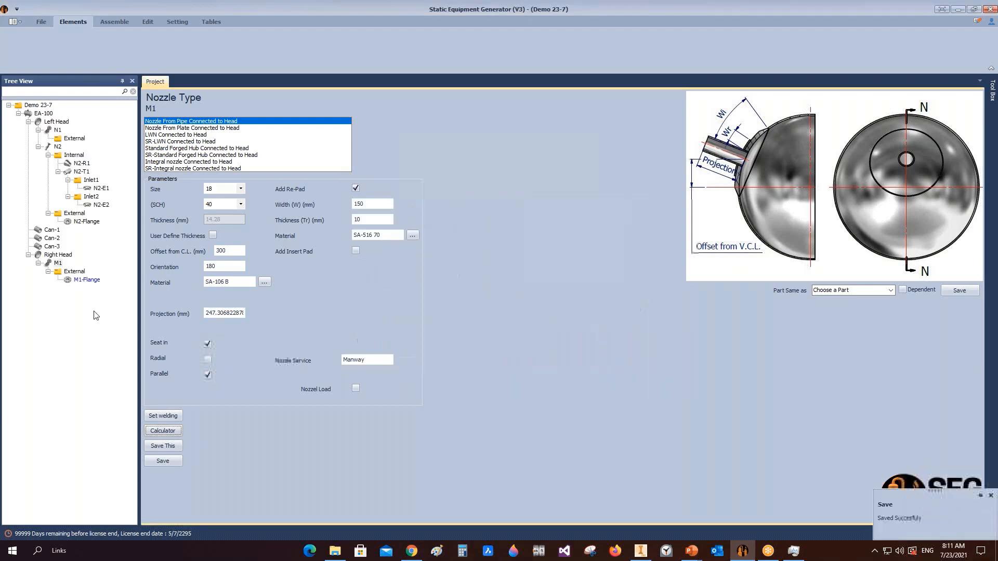
Add a gasket named M1-Gasket to nozzle M1's External folder
click(75, 271)
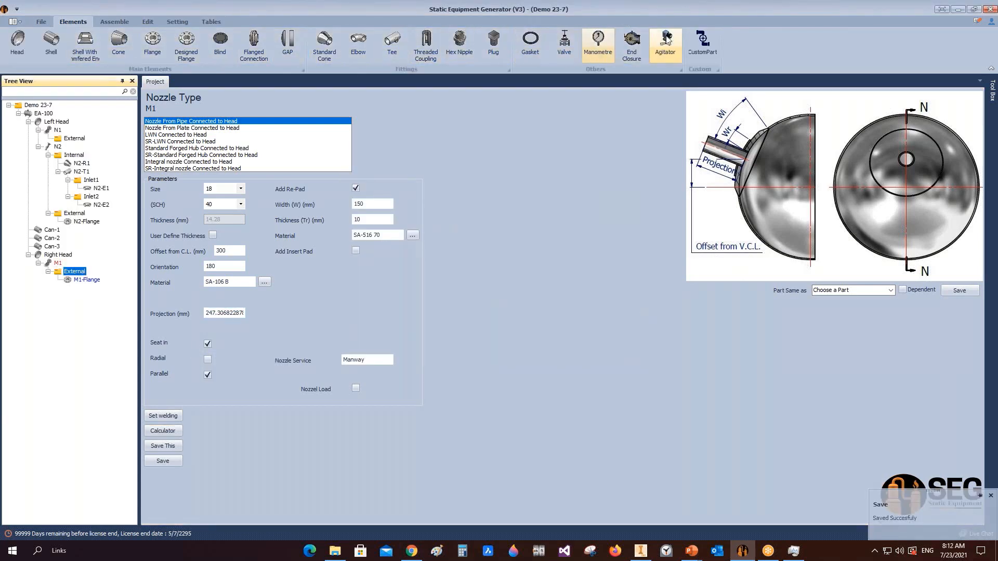
click(530, 44)
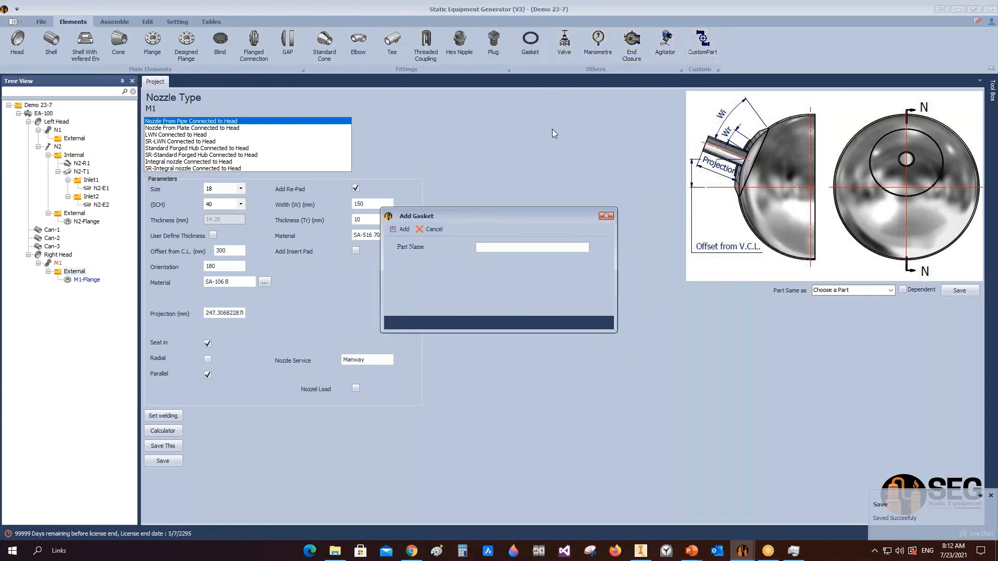
text(M1-Gasket)
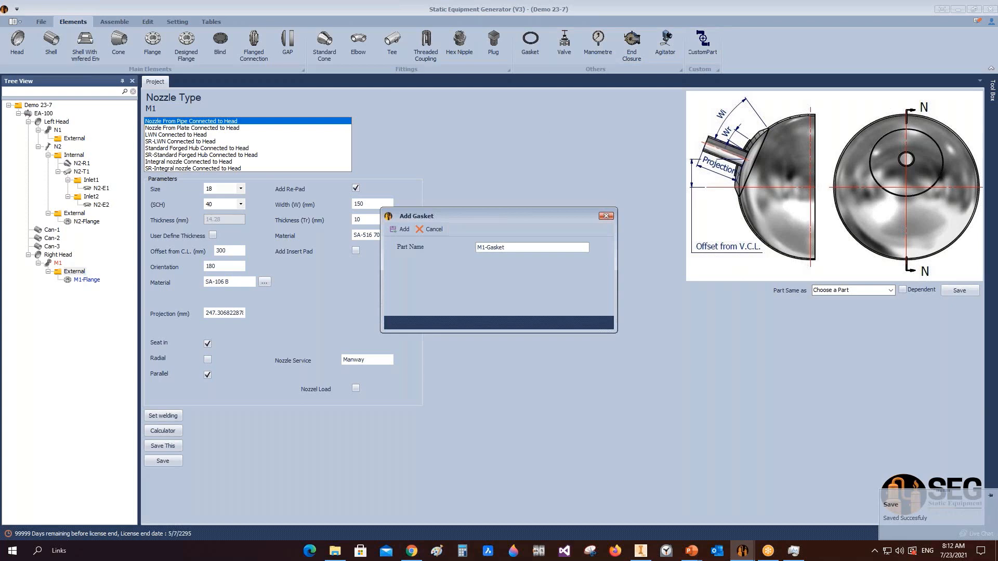
click(400, 231)
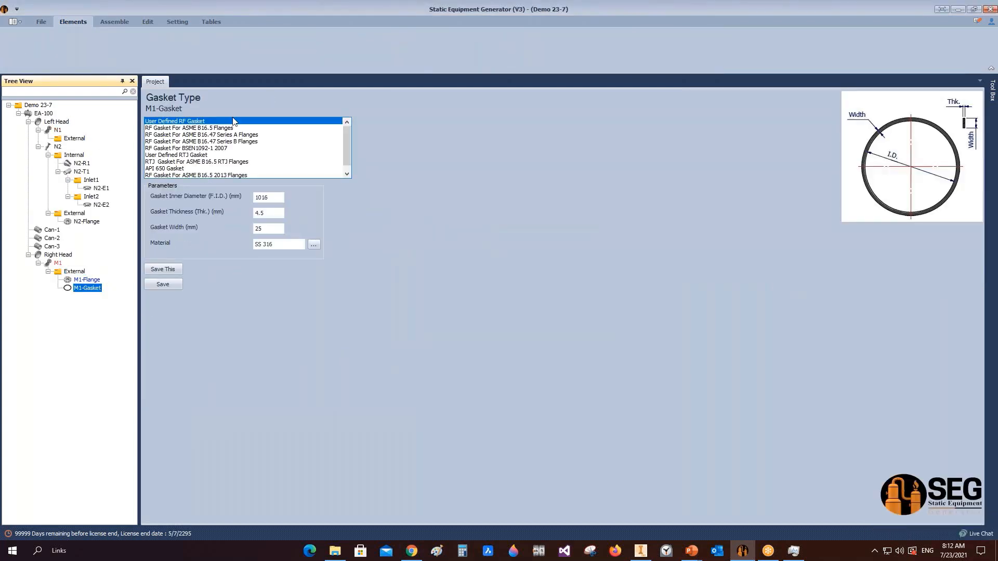
Define M1-Gasket as an RF gasket for ASME B16.5 flanges with rating 300 and size 18, and save it
click(215, 127)
click(284, 197)
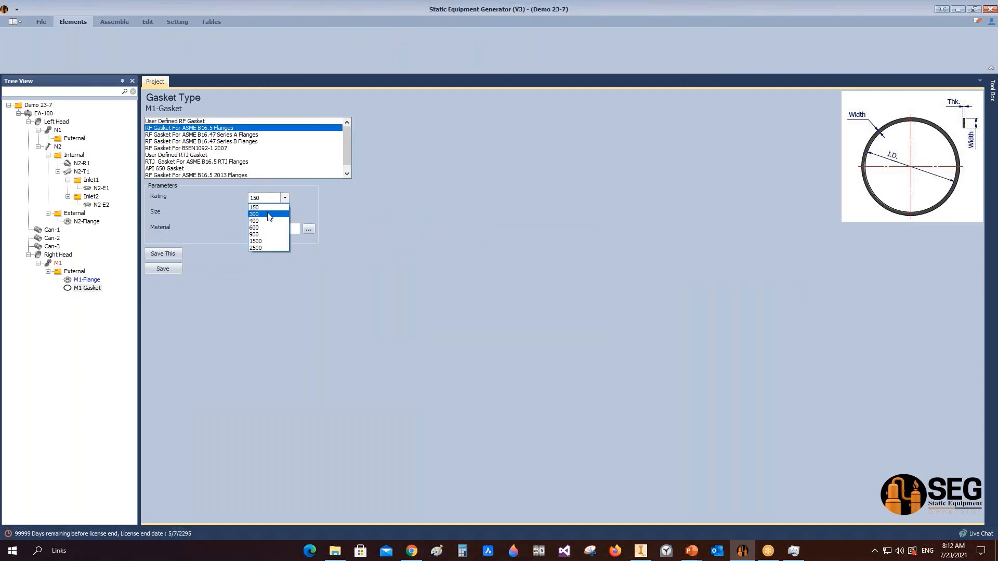
click(260, 214)
click(285, 213)
click(263, 337)
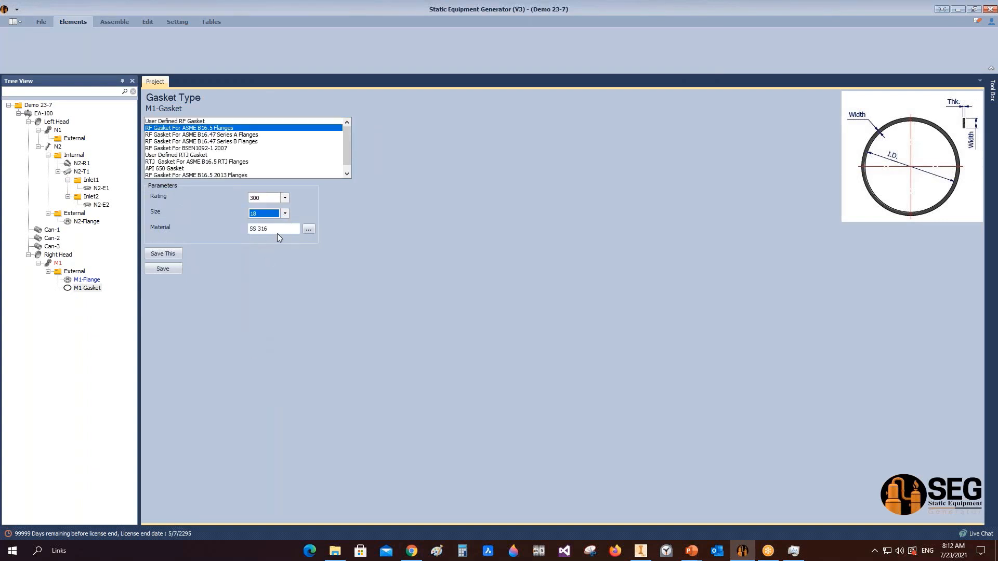
drag(283, 229, 253, 228)
click(162, 268)
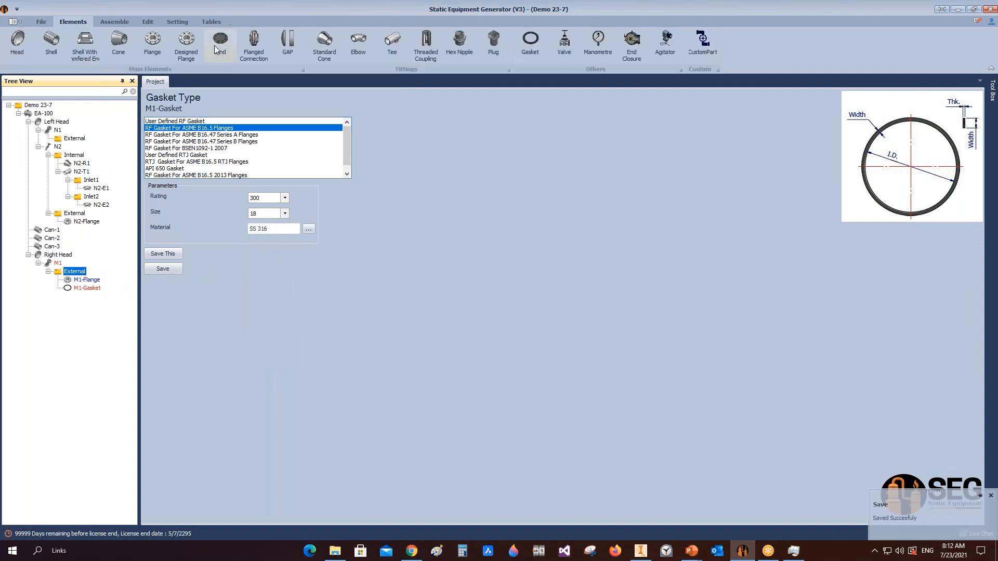
Add a blind named M1-Blind to nozzle M1's External folder and open its parameters
click(220, 47)
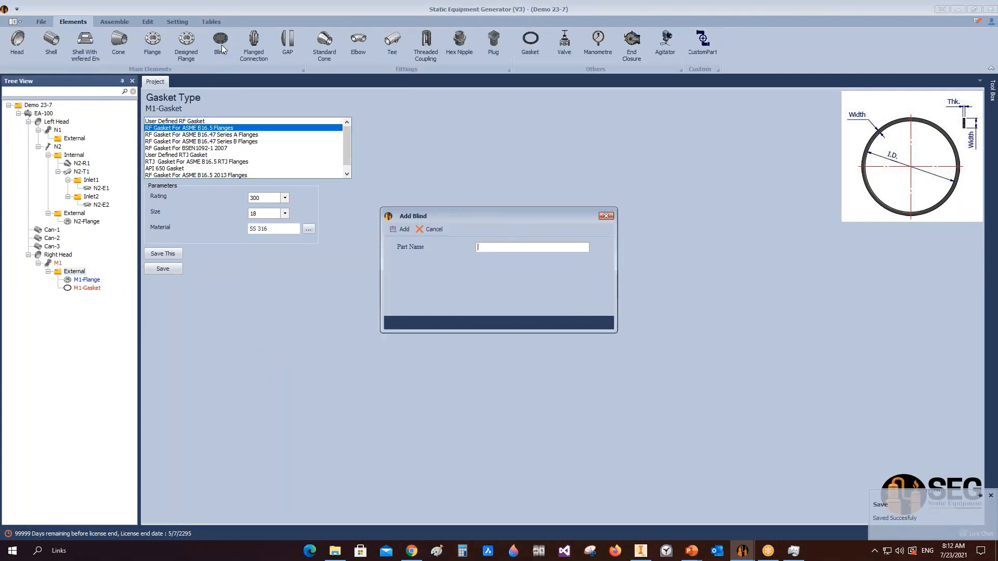
text(M1-Blind)
click(401, 229)
click(85, 297)
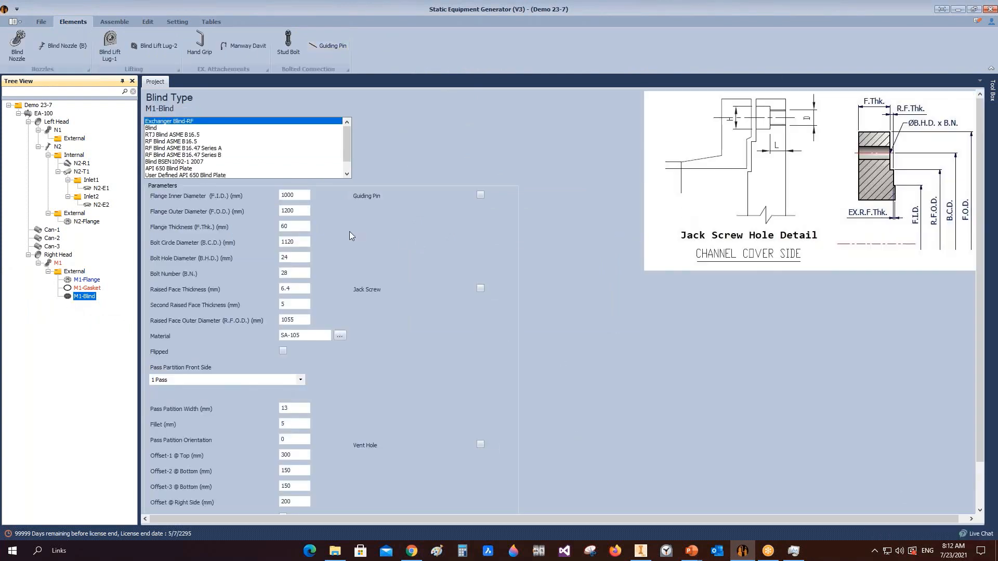
Define M1-Blind as RF Blind ASME B16.5 with rating 300 and size 18, and save it
click(174, 142)
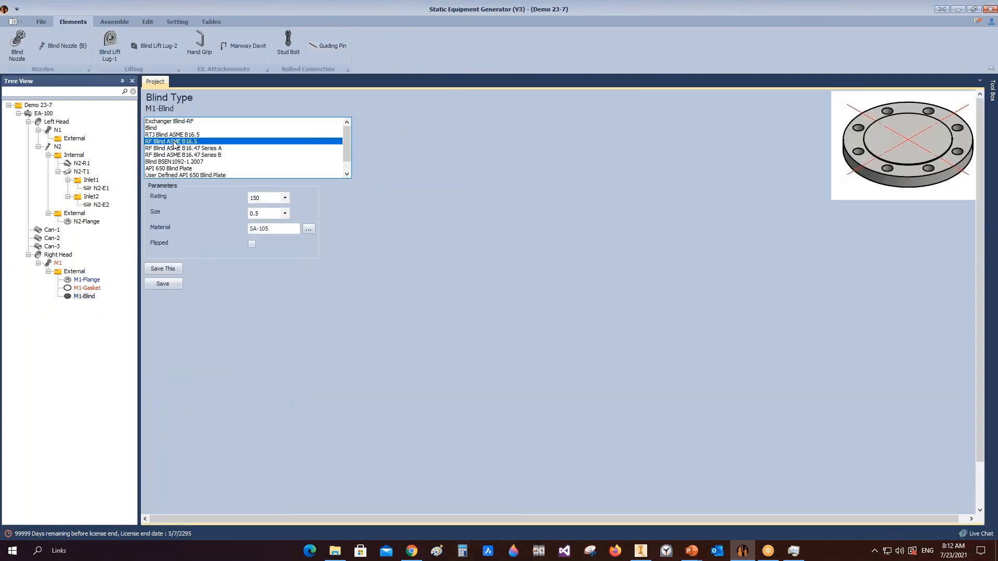
click(284, 198)
click(283, 215)
click(285, 213)
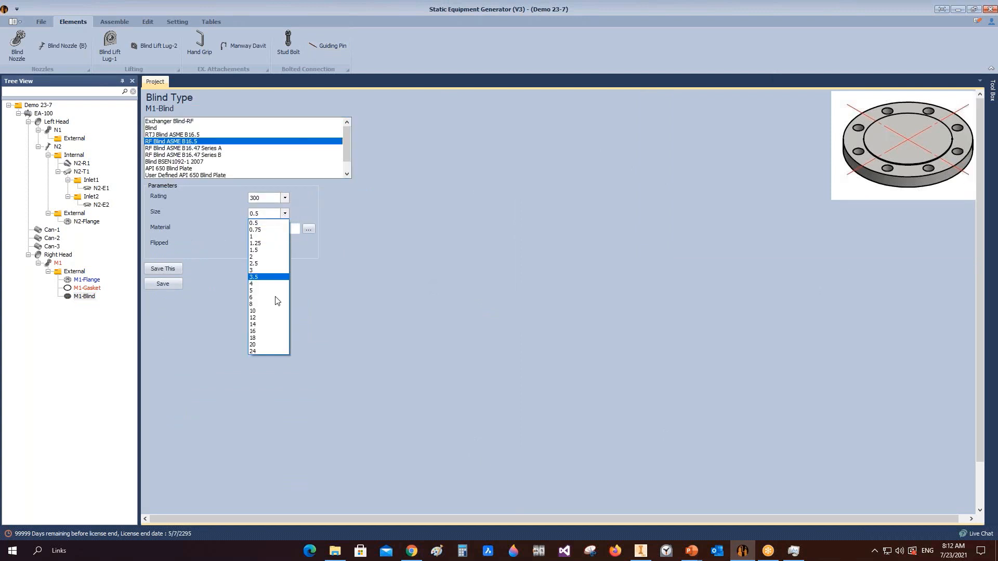
click(279, 339)
click(175, 283)
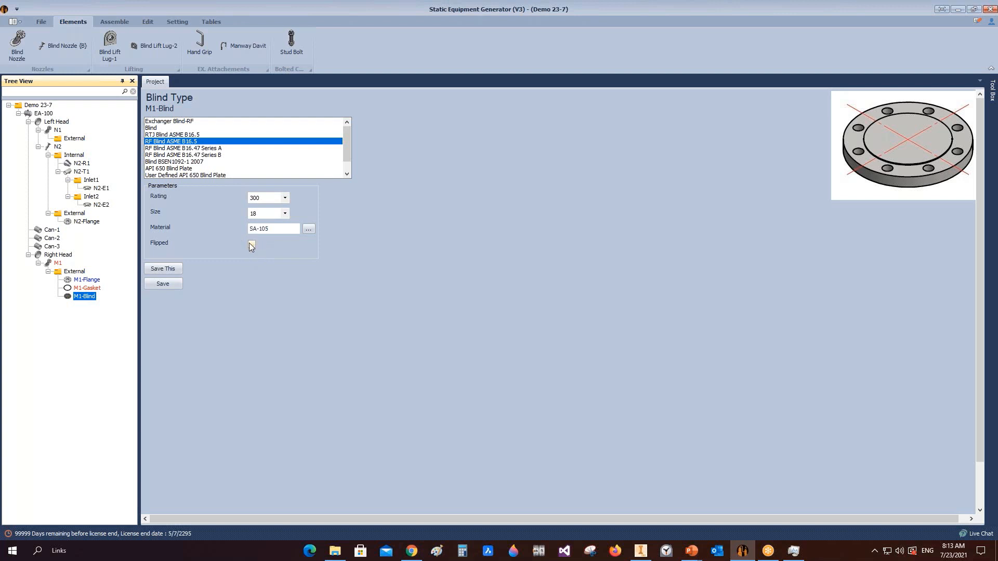
Generate the M1 gasket and blind in the Inventor model of EA-100 and switch to Inventor
click(110, 23)
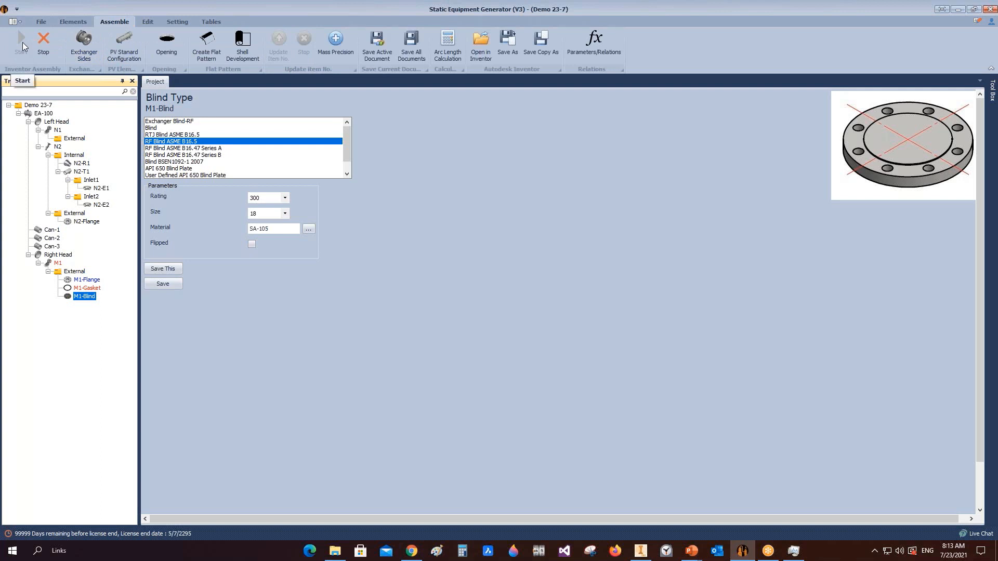
click(635, 551)
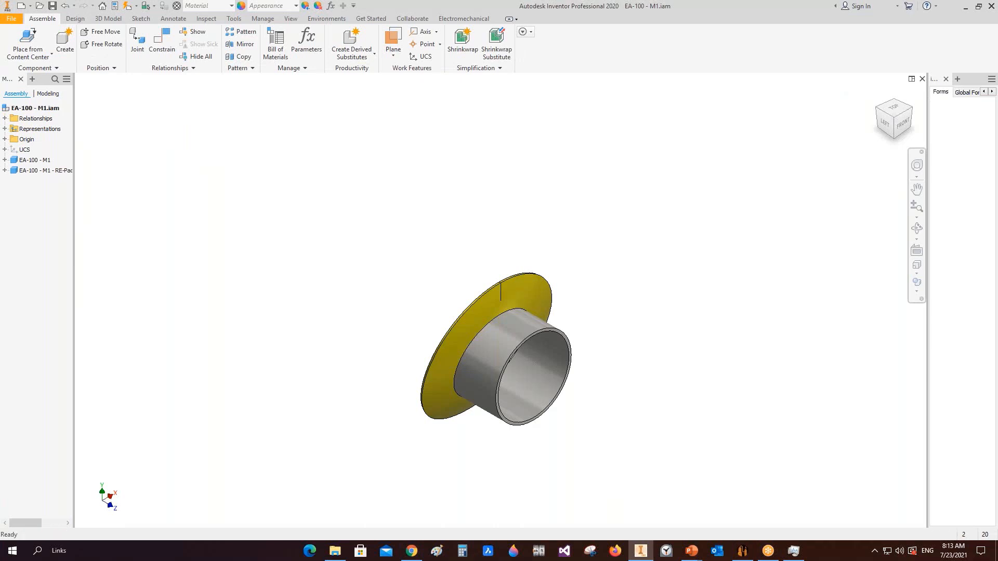
key(ctrl+s)
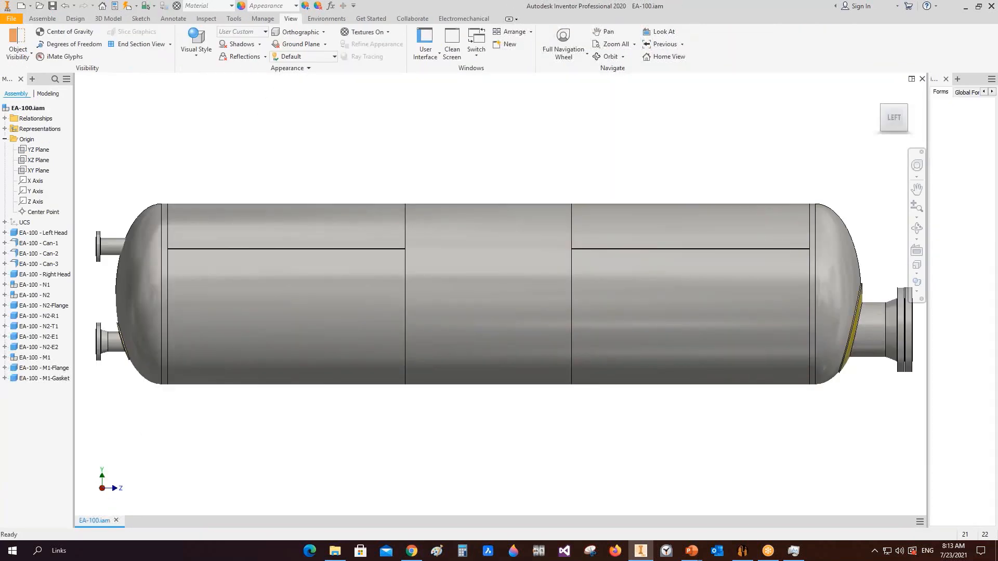
Examine the generated flange, gasket and blind of manway M1 on the right head, especially the orientation of the blind's raised face
click(916, 229)
scroll(581, 315, up, 3)
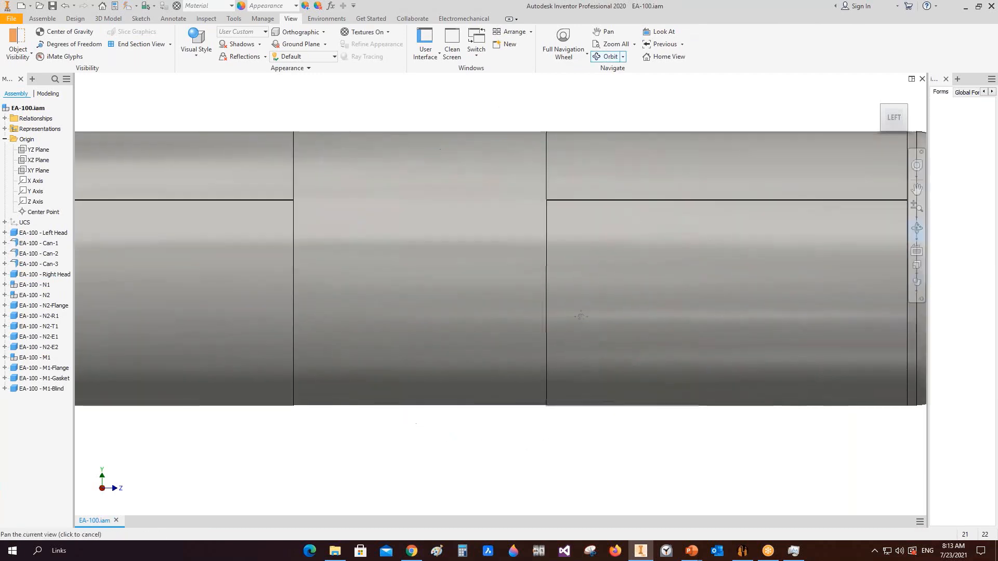
middle_drag(581, 315, 328, 274)
scroll(328, 273, down, 3)
drag(515, 306, 474, 309)
scroll(556, 276, up, 7)
middle_drag(561, 260, 533, 294)
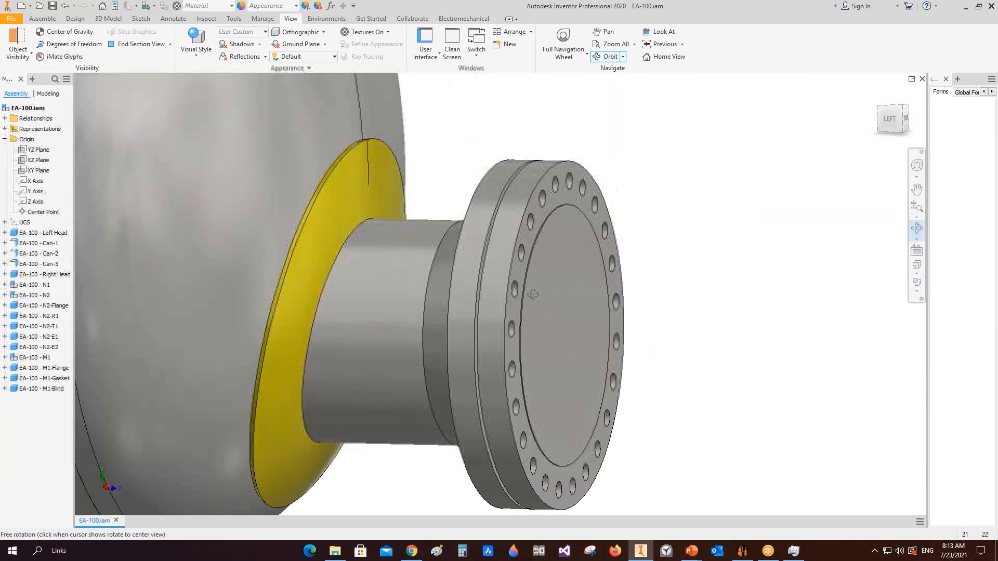
scroll(533, 294, up, 3)
middle_drag(543, 328, 545, 290)
scroll(552, 301, down, 2)
drag(545, 289, 607, 273)
shift+middle_drag(607, 272, 553, 275)
Switch to Static Equipment Generator, set M1-Blind to Flipped, save it, and regenerate the Inventor model
click(739, 557)
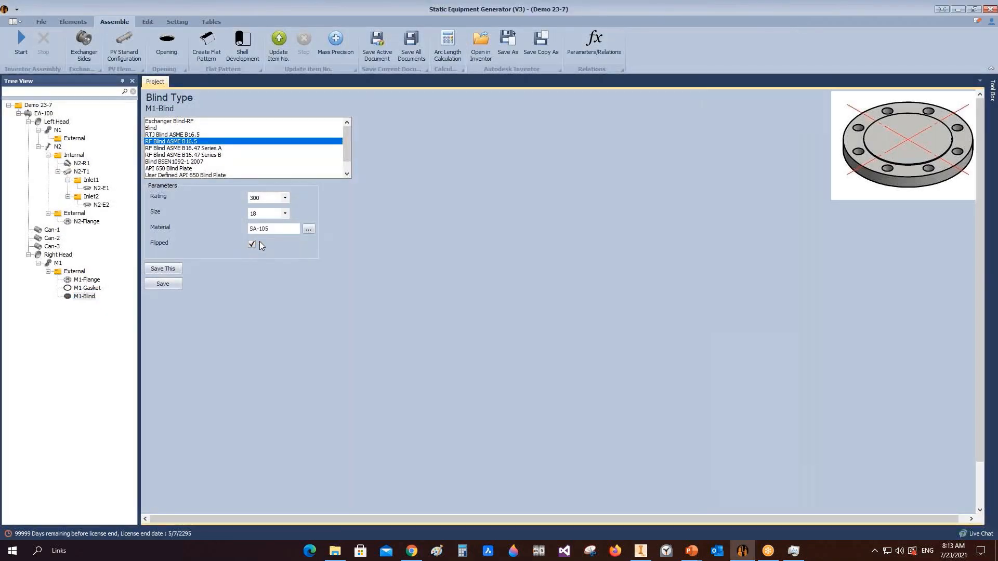
click(174, 284)
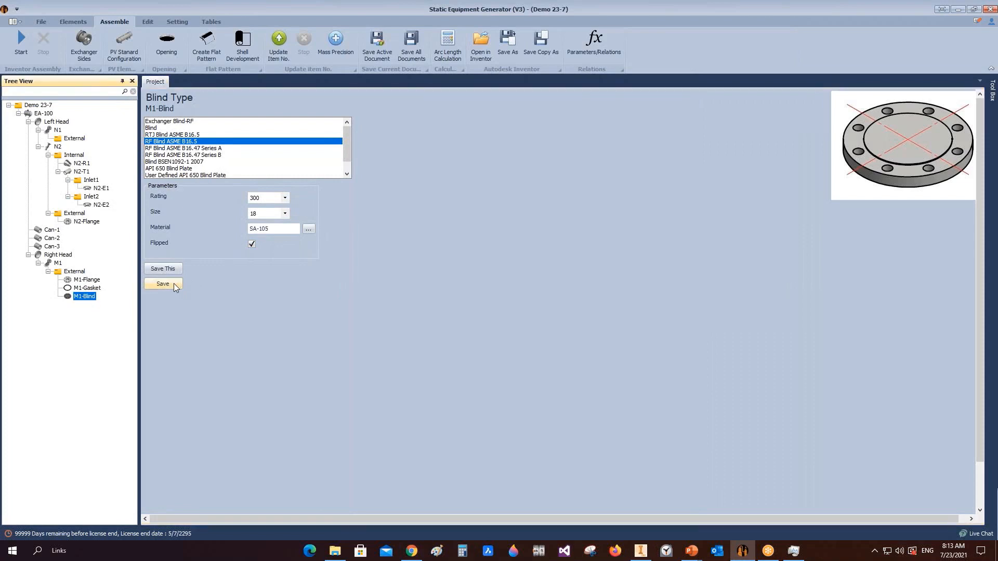
click(20, 43)
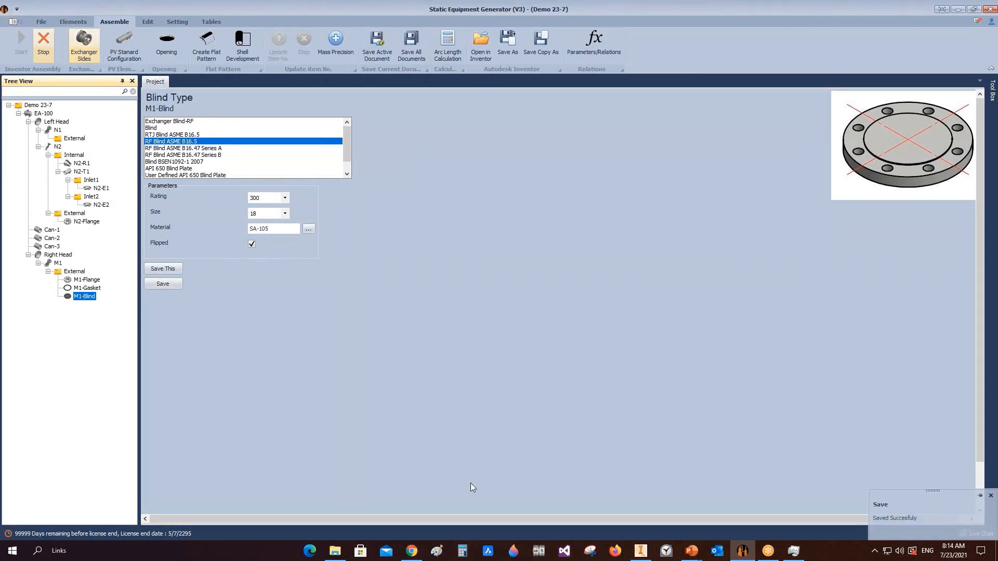
click(640, 551)
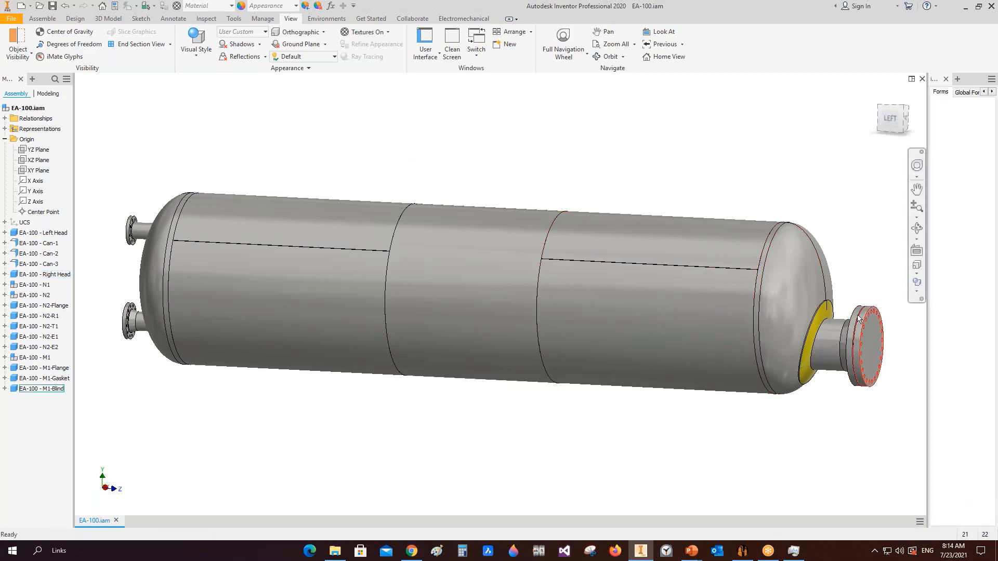
Inspect the flipped blind on manway M1 and its seating against the gasket and flange
scroll(858, 382, down, 4)
scroll(858, 382, up, 1)
middle_drag(859, 382, 638, 312)
scroll(630, 384, up, 2)
click(916, 228)
scroll(589, 245, up, 4)
drag(603, 245, 556, 297)
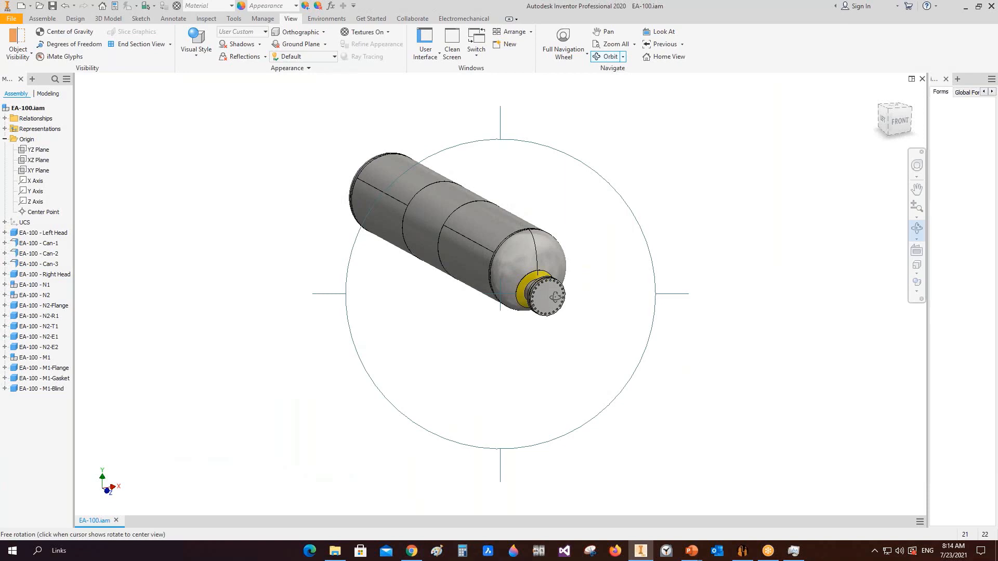
drag(496, 286, 602, 283)
scroll(616, 283, down, 3)
middle_drag(605, 286, 634, 354)
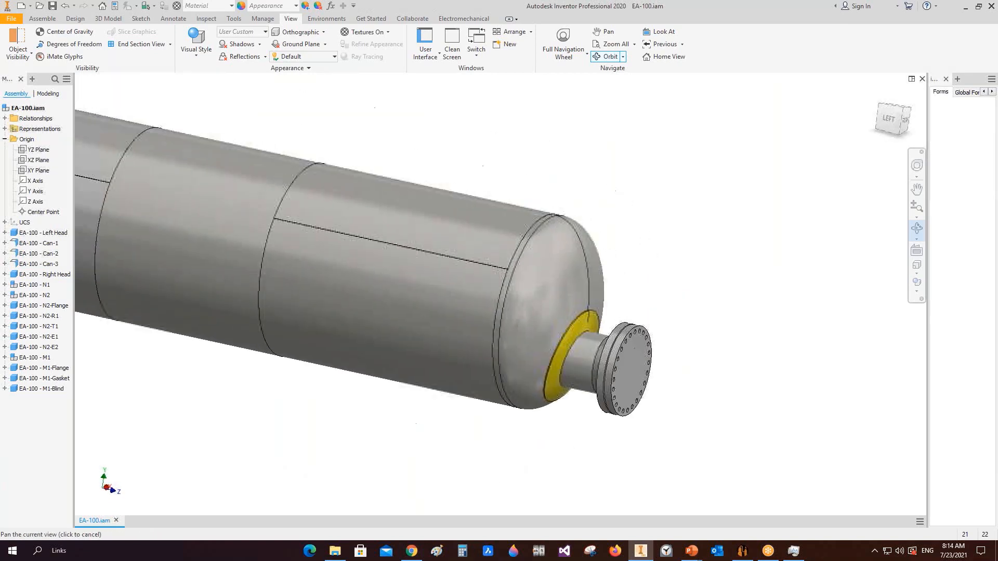
Switch to Static Equipment Generator and add a hand grip named M1-Grip to M1-Blind
click(742, 551)
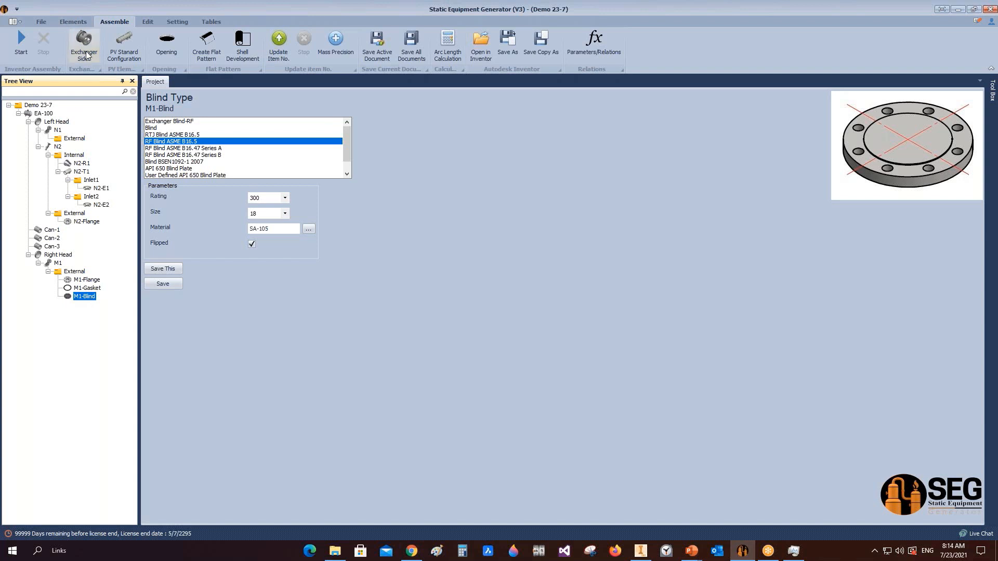
click(73, 21)
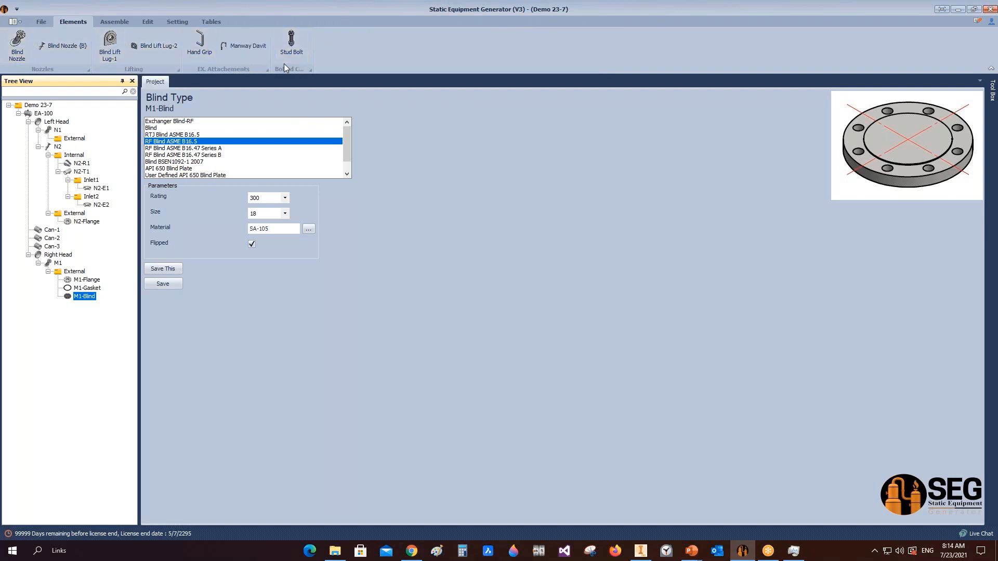
click(204, 45)
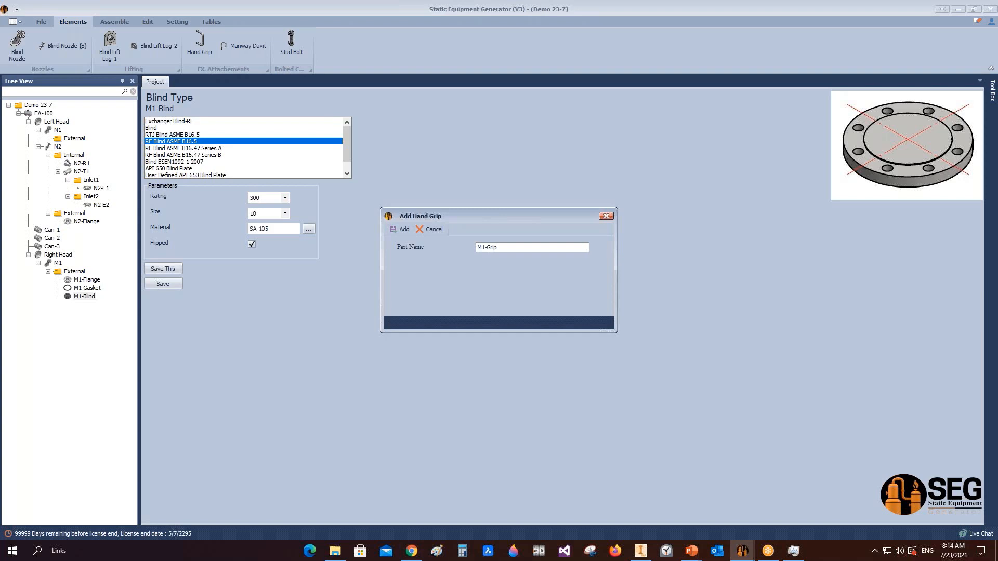
click(400, 230)
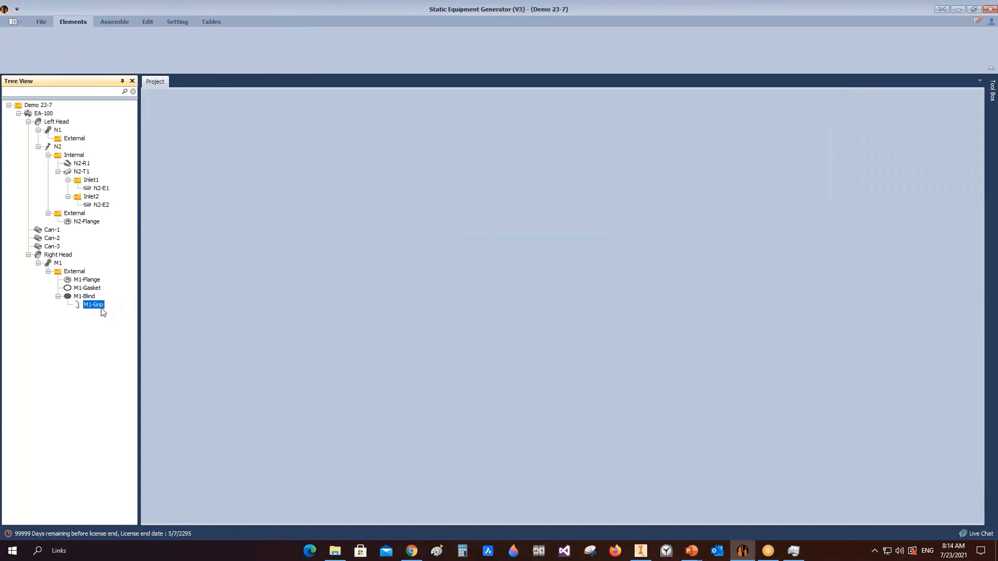
Set M1-Grip's offset from the centerline to 180 mm, activate its pattern with a quantity of 2, and save it
click(273, 133)
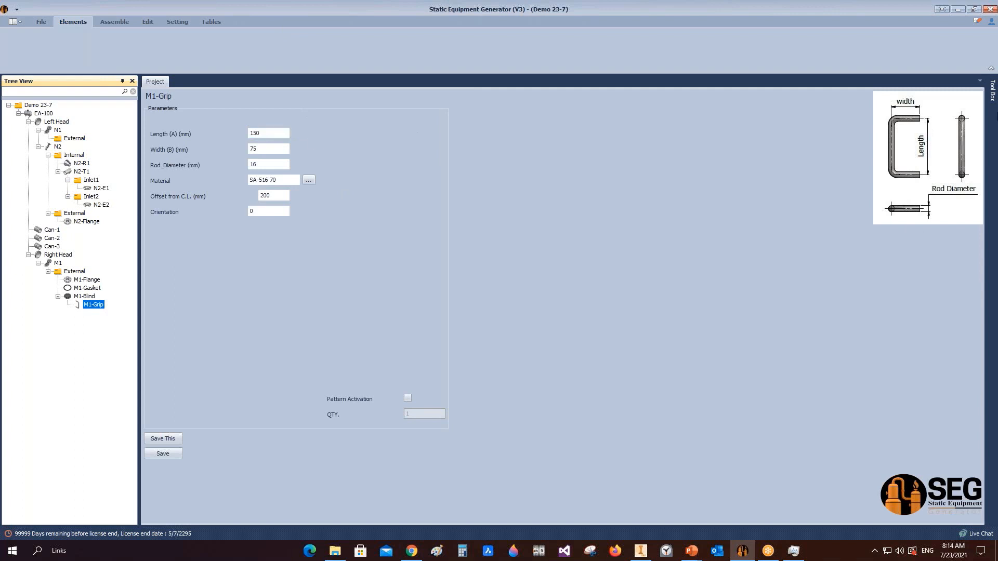
double_click(278, 196)
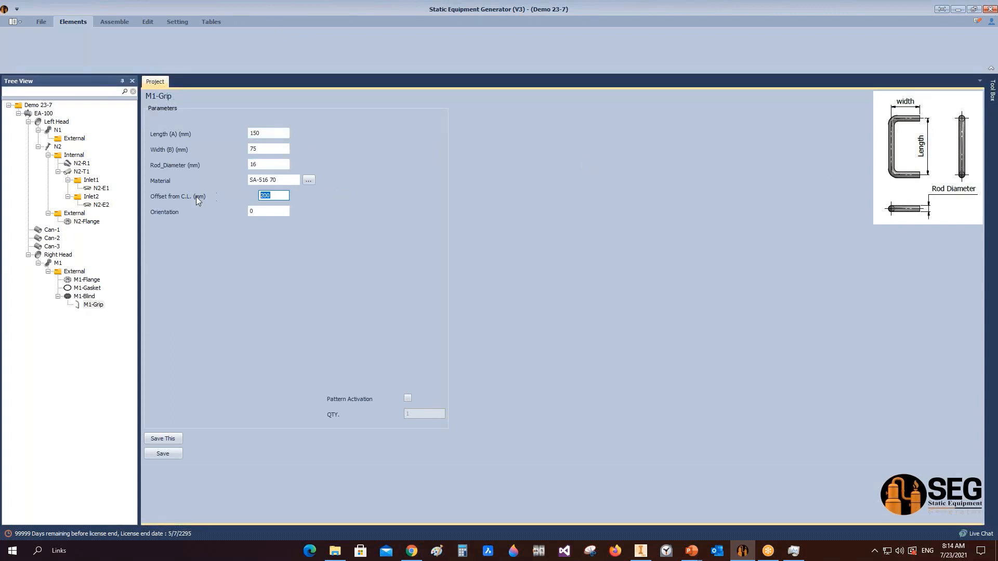
text(180)
click(408, 398)
click(415, 413)
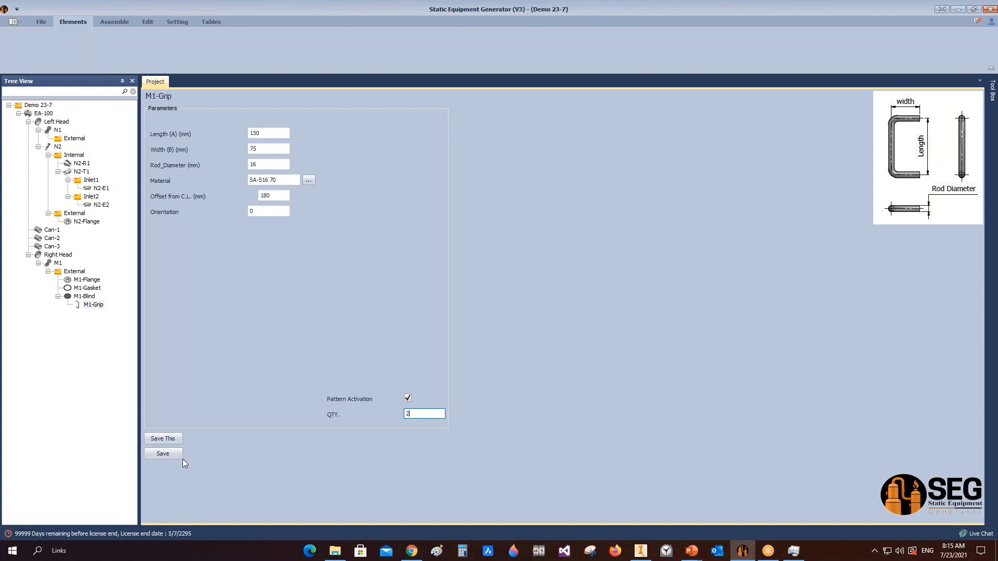
click(169, 454)
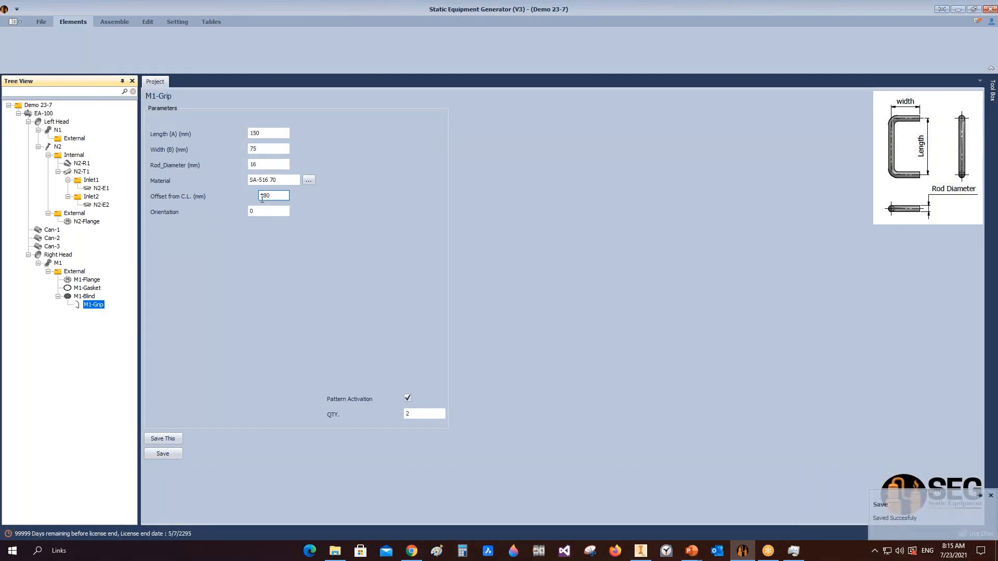
Generate M1-Grip in Inventor and inspect the hand grips on the manway blind's outer face
click(109, 23)
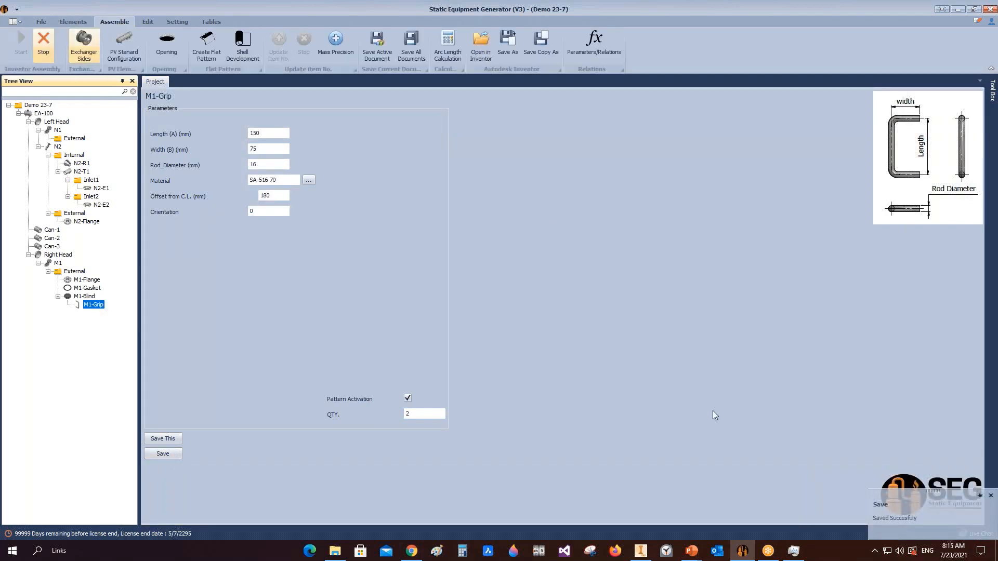
click(640, 551)
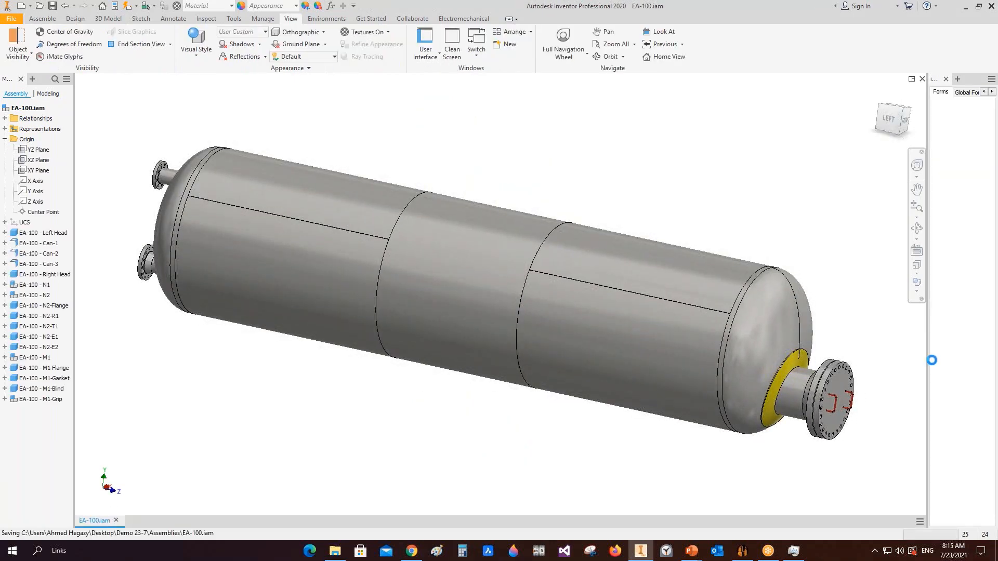
click(916, 228)
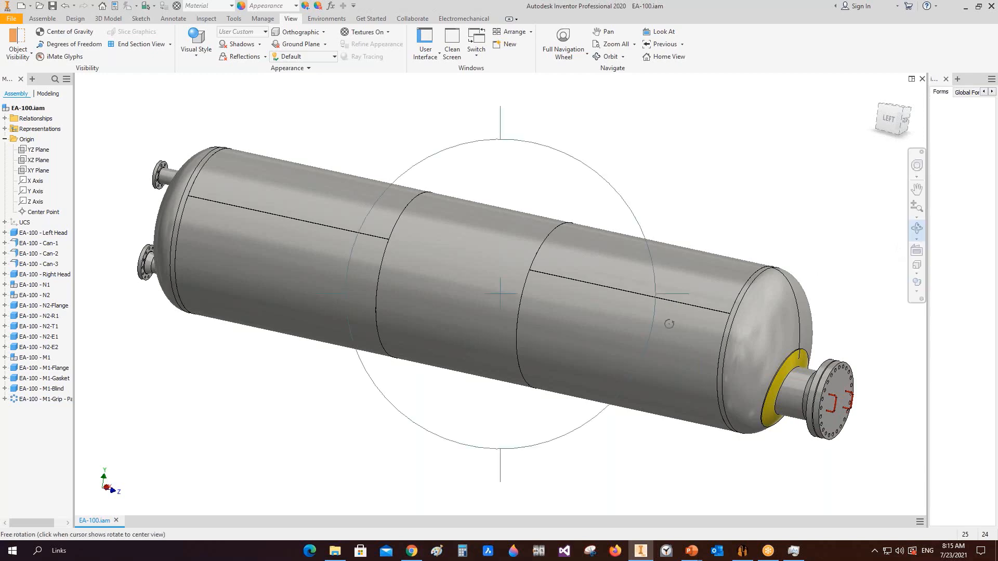
scroll(669, 323, down, 2)
middle_drag(606, 298, 439, 234)
scroll(439, 234, up, 2)
drag(533, 303, 549, 349)
scroll(564, 349, down, 2)
key(Escape)
scroll(565, 339, down, 2)
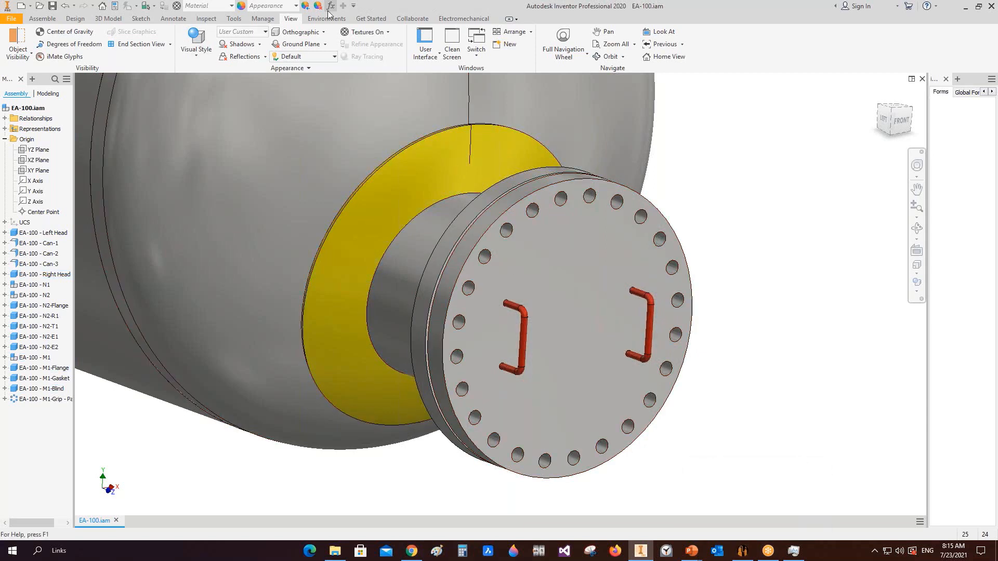
Measure the distance from the blind's outer face to the rear outer edge of the M1 flange
click(234, 18)
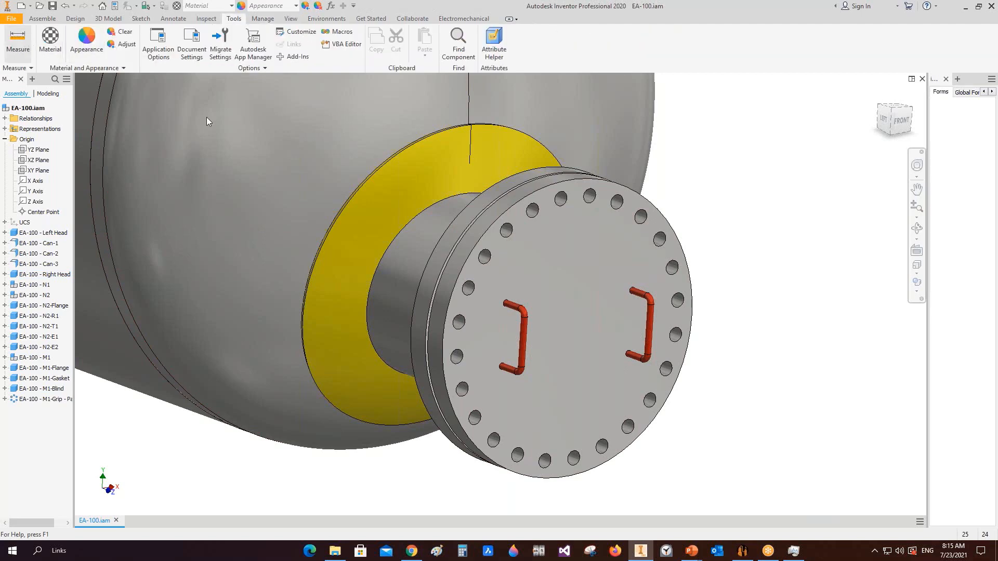
click(27, 42)
click(541, 255)
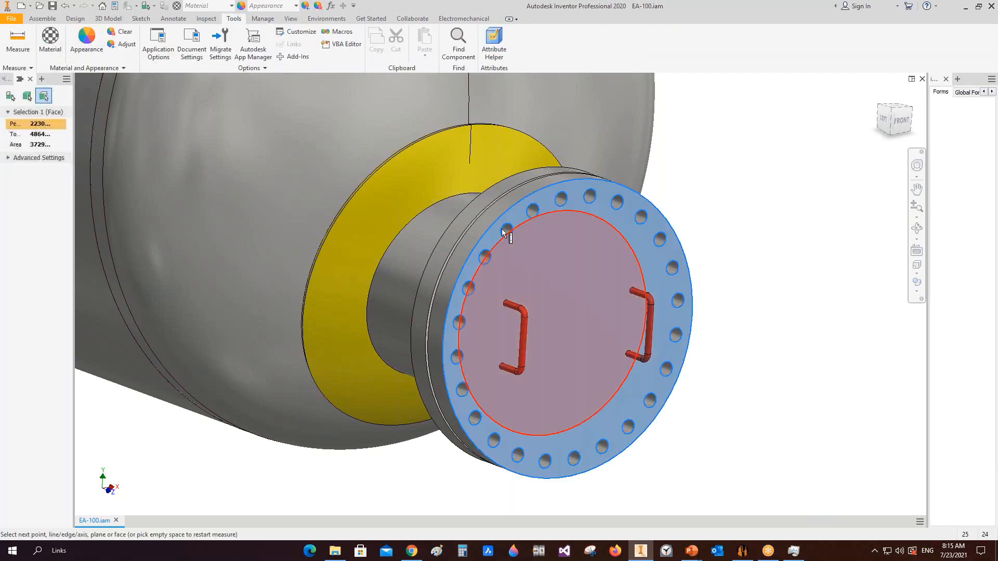
click(464, 208)
Check the measured span across the M1 flange joint from the side, read its center distance, and close the measurement results
click(919, 232)
scroll(635, 259, up, 3)
drag(468, 270, 560, 278)
scroll(770, 294, down, 2)
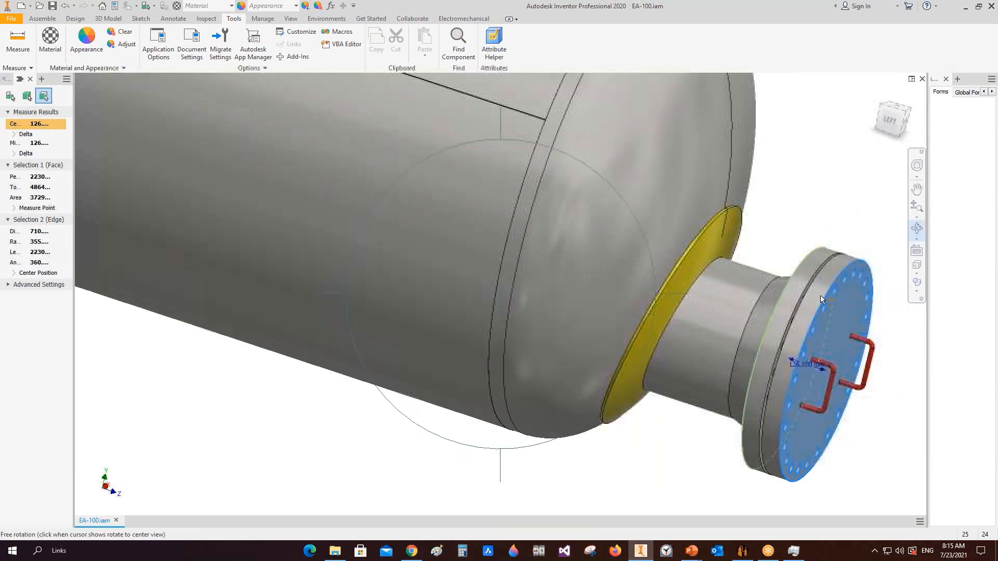
middle_drag(844, 294, 719, 285)
scroll(718, 285, down, 2)
right_click(698, 263)
click(732, 267)
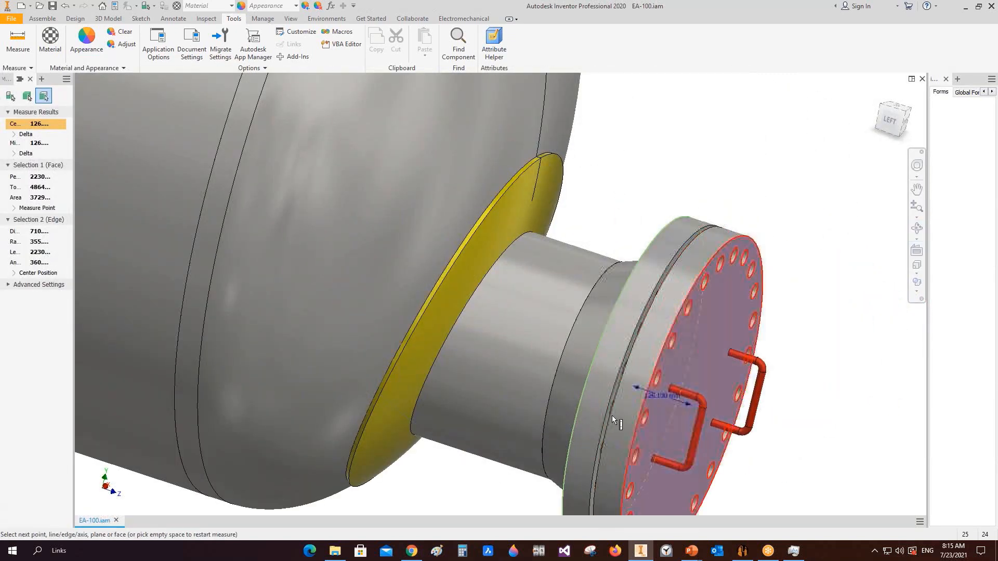
click(19, 79)
drag(211, 136, 413, 170)
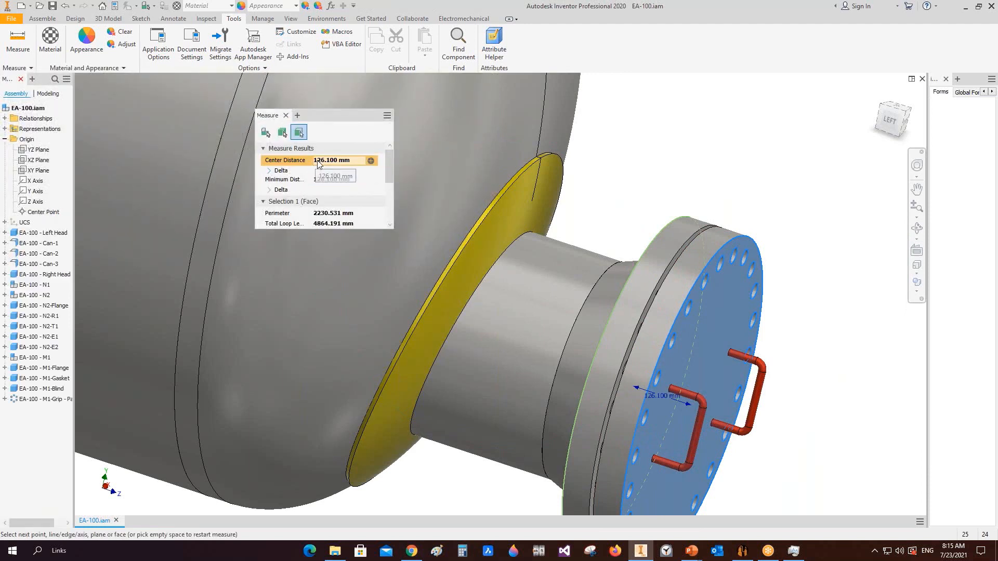
click(285, 115)
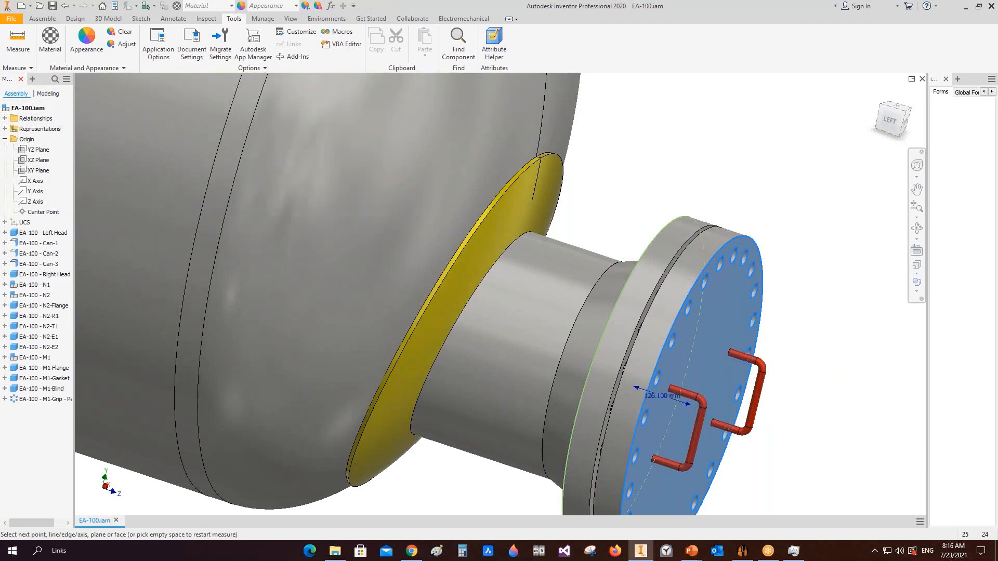
Switch to Static Equipment Generator and add a stud bolt element named M1-Stud Bolts to M1-Blind
click(742, 550)
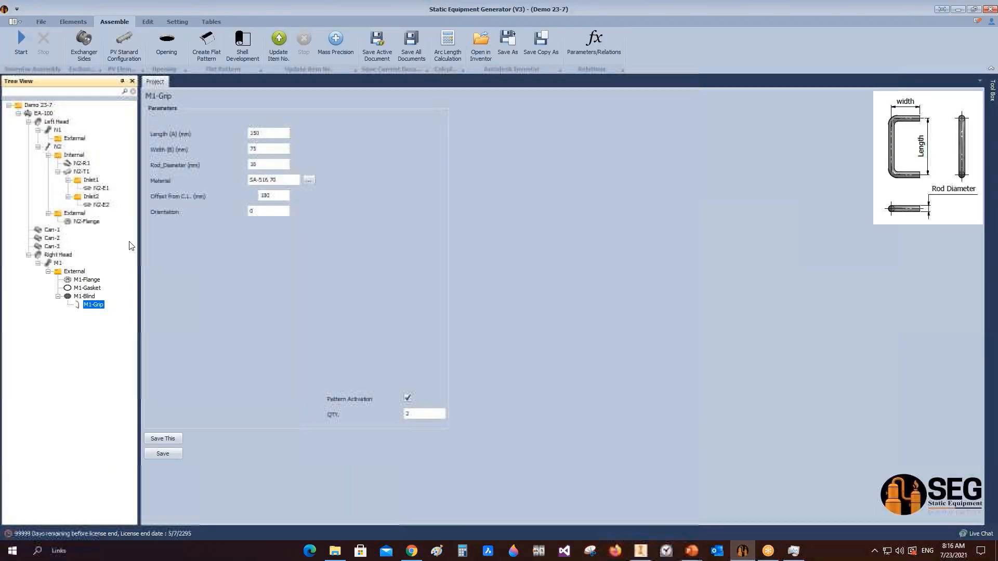
click(83, 296)
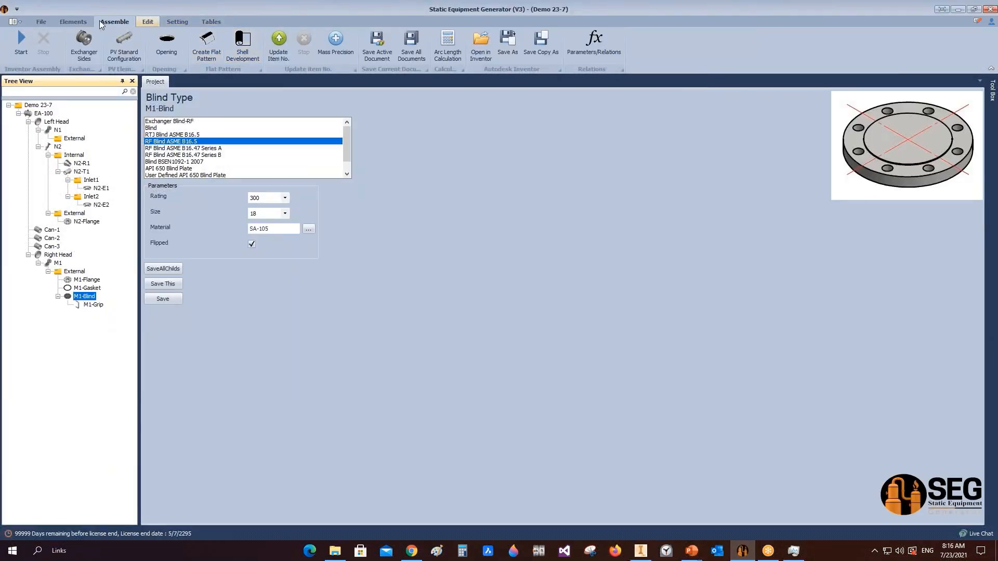
click(72, 22)
click(292, 42)
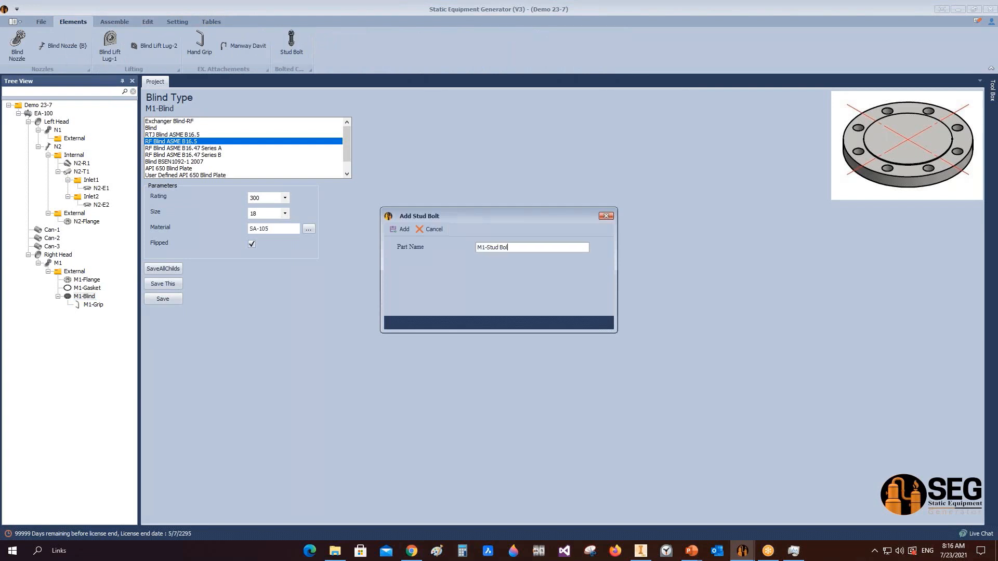
click(402, 229)
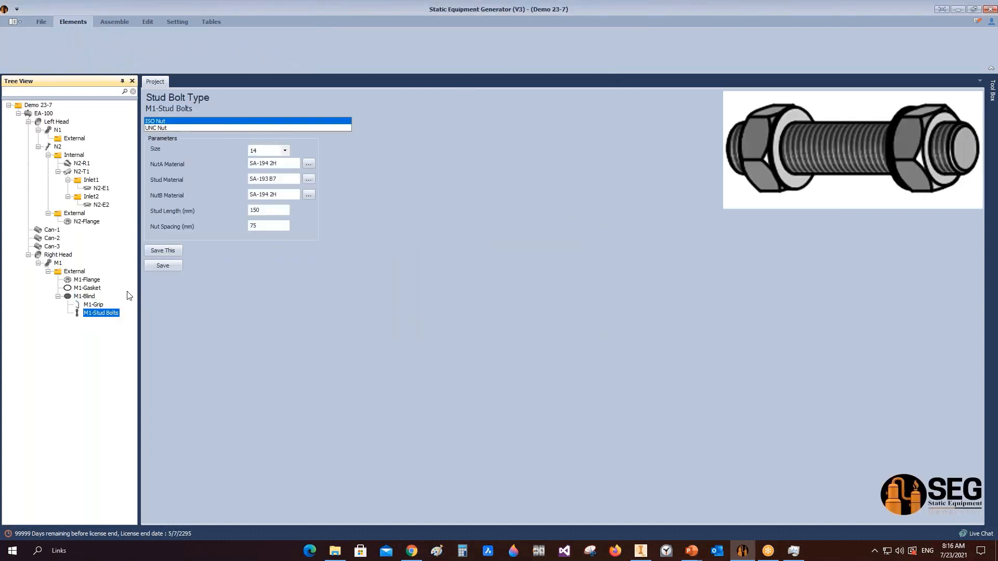
Define M1-Stud Bolts as UNC Nut, size 1 1/4, stud length 180 mm and nut spacing 126.1 mm, then save and generate it
click(158, 128)
click(166, 121)
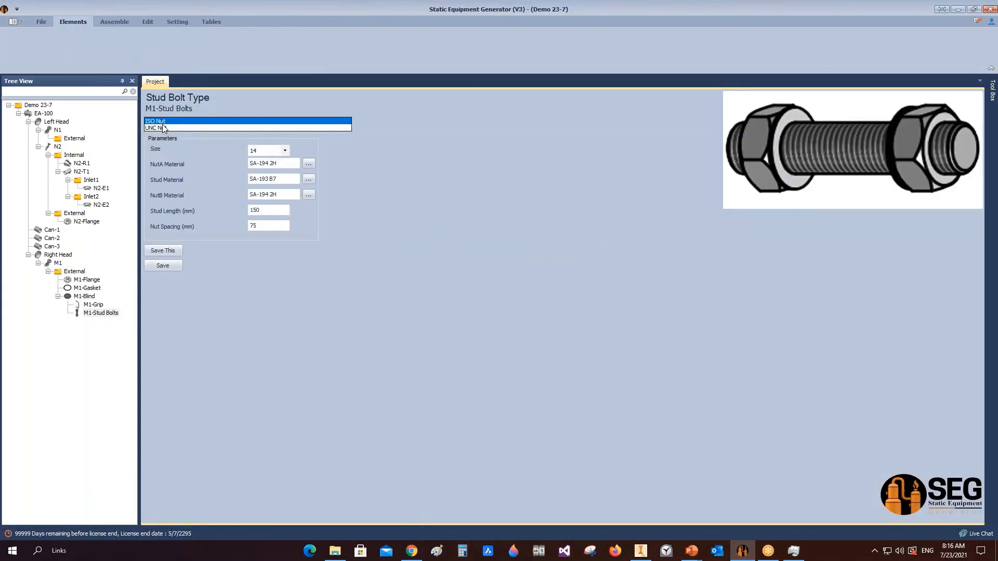
click(164, 128)
click(268, 150)
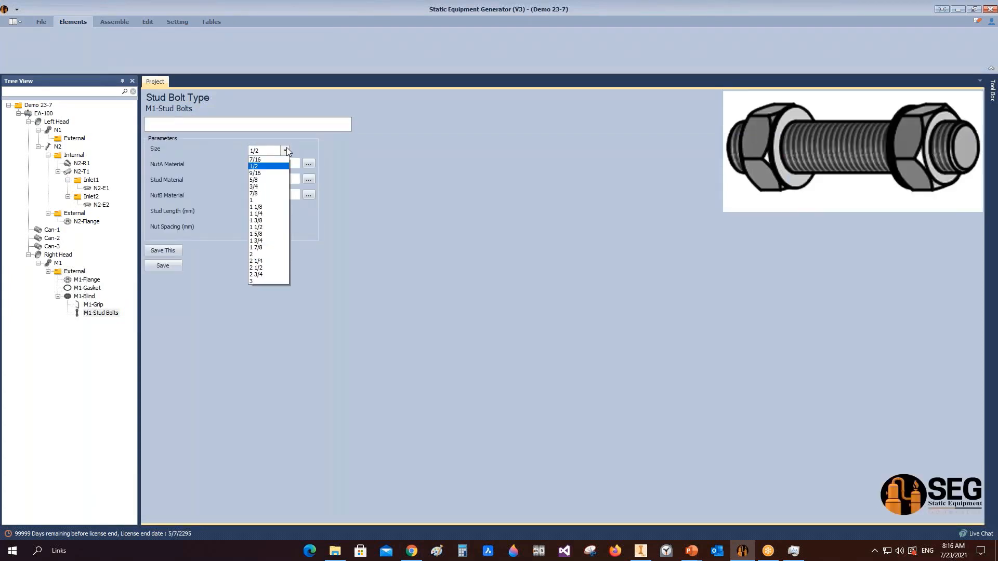
click(271, 220)
click(271, 225)
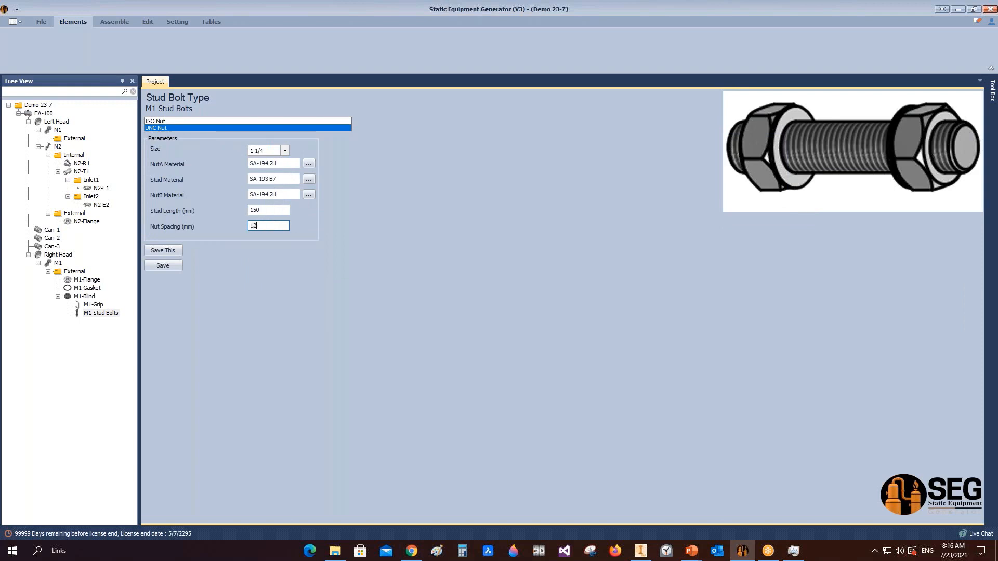
key(shift+Tab)
click(170, 265)
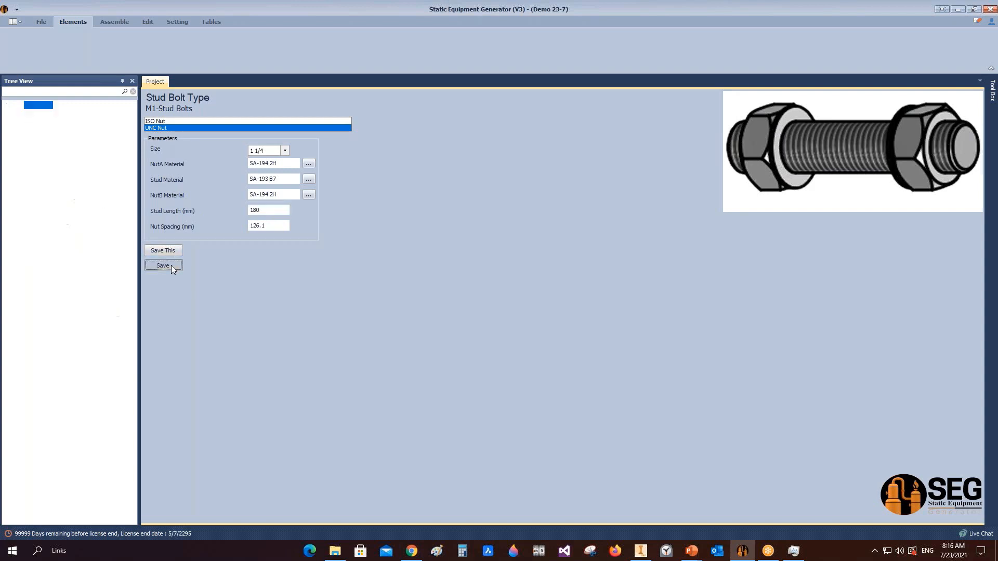
click(107, 23)
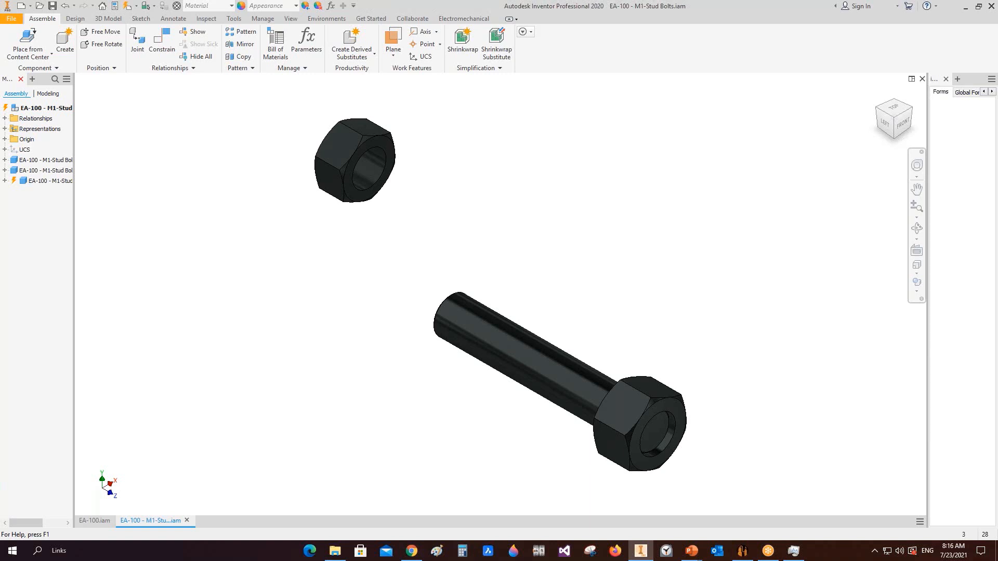
Switch to Static Equipment Generator, set the stud length of M1-Stud Bolts to 230 mm and save it
click(742, 550)
click(283, 212)
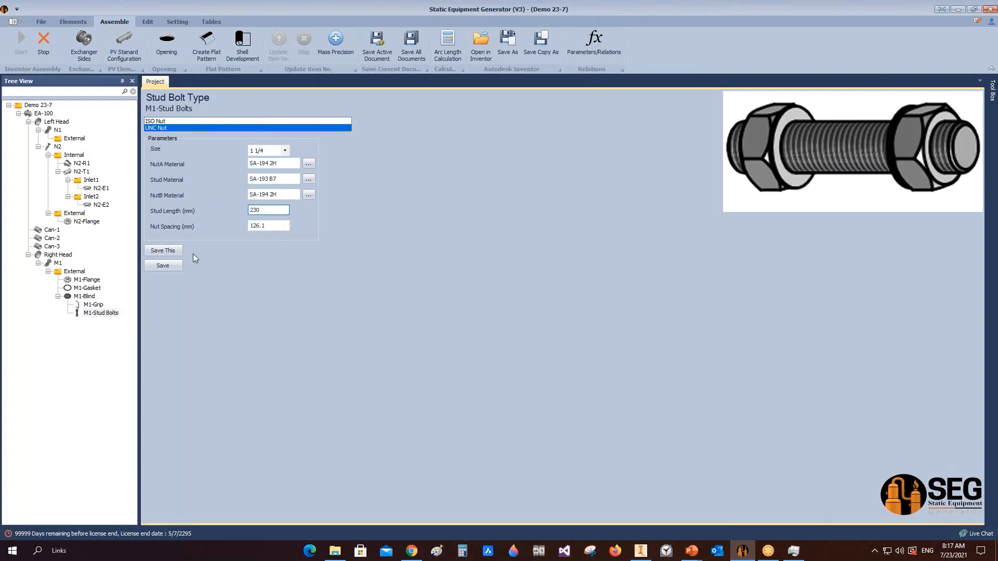
click(163, 264)
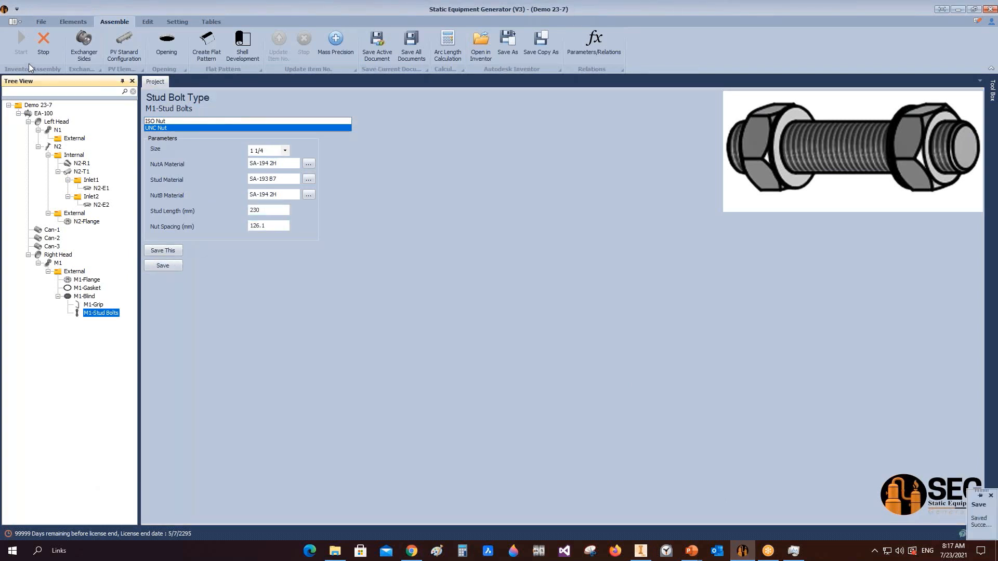
click(174, 264)
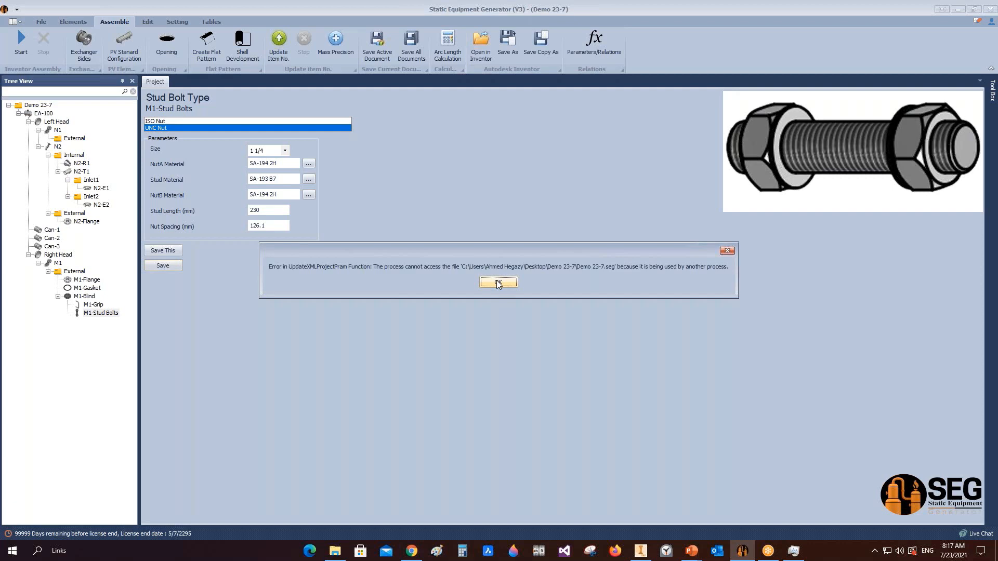
Restart the generation of M1-Stud Bolts and switch to Inventor to get the bolts built around the blind
click(498, 283)
click(27, 42)
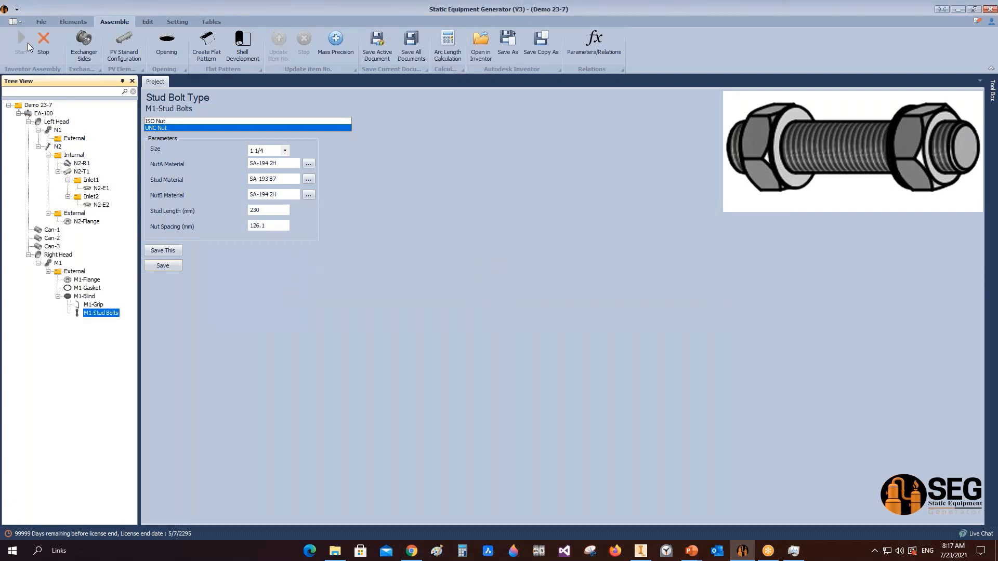
click(640, 550)
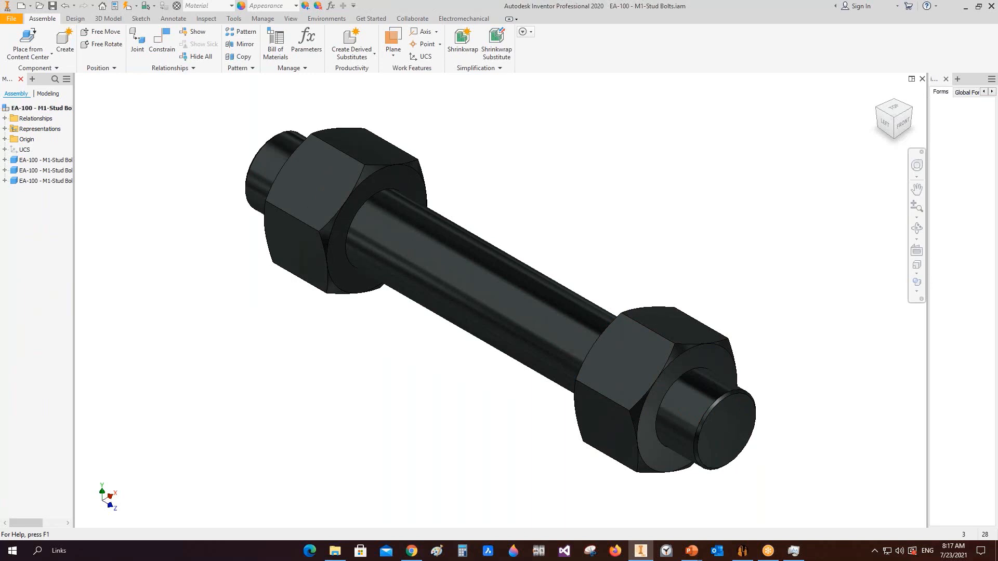
key(ctrl+s)
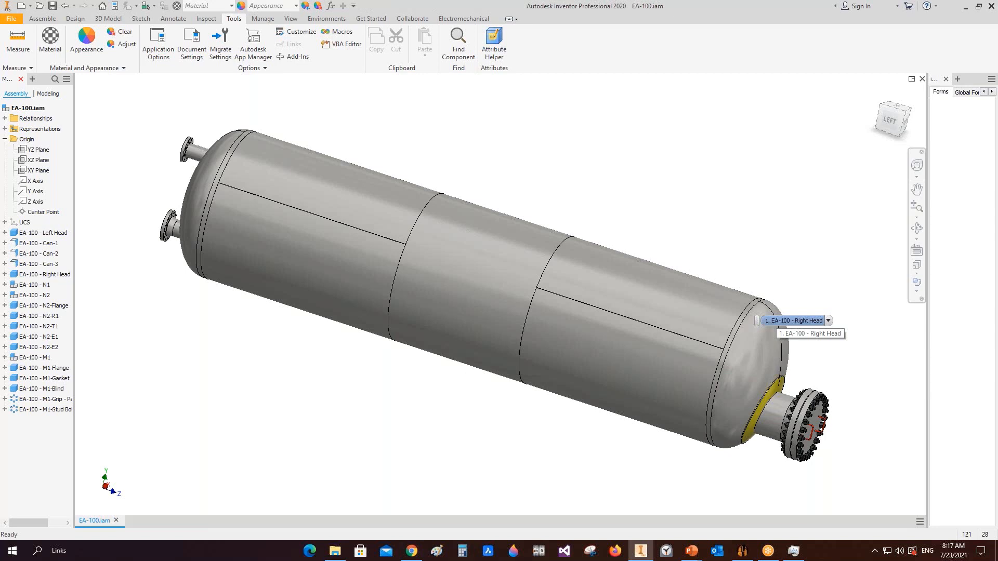
Switch to Static Equipment Generator and add a manway davit element named M1-Davit to M1-Blind
click(742, 550)
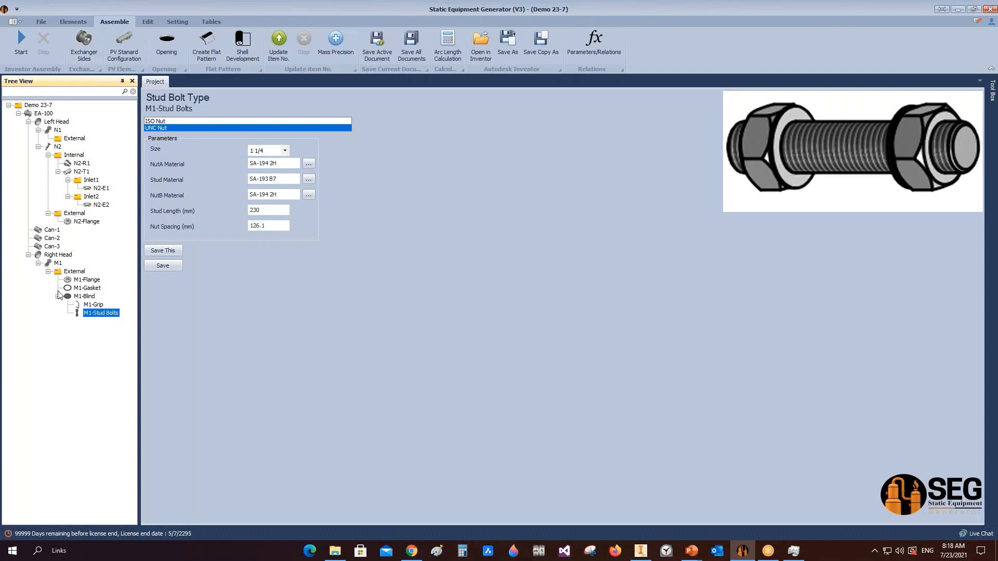
click(81, 295)
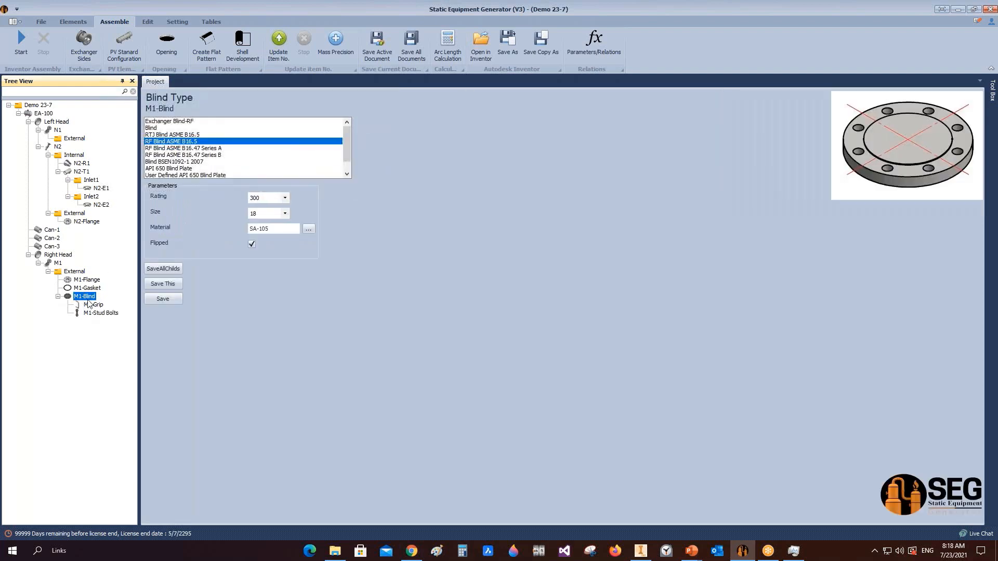
click(69, 21)
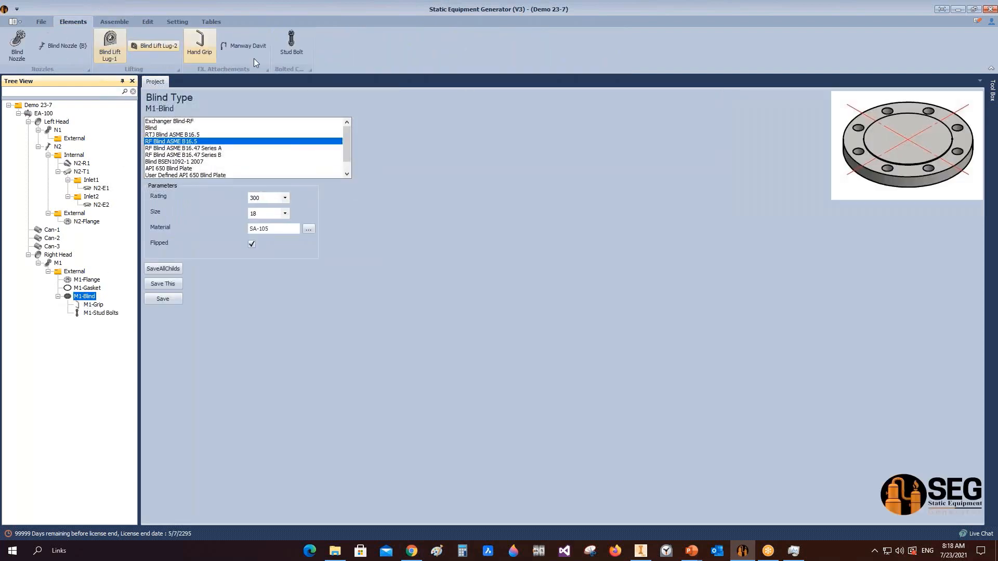
click(247, 45)
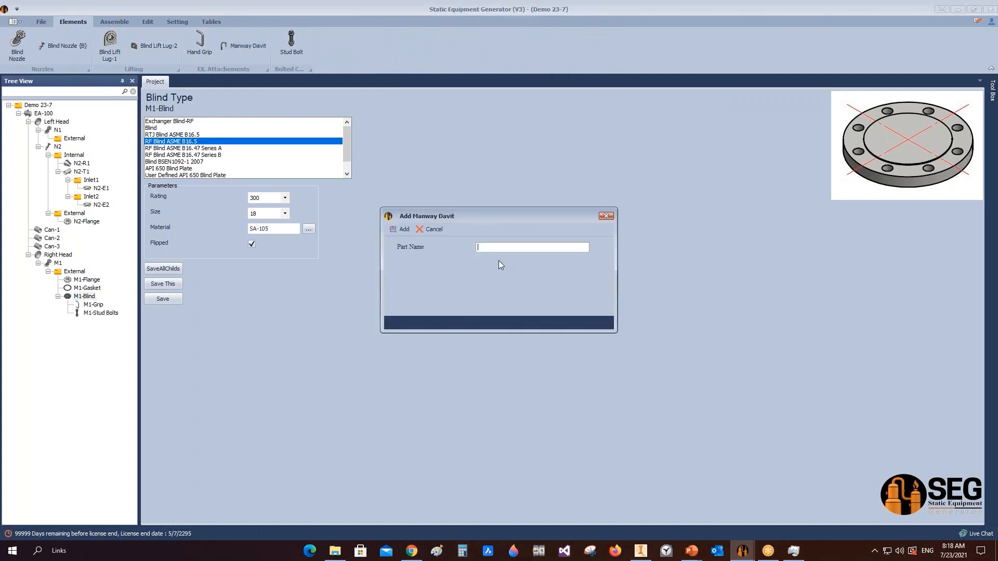
text(M1-Davit)
click(389, 230)
Preview the available davit types for M1-Davit, choose Estimated Davit Type G and save it
click(94, 321)
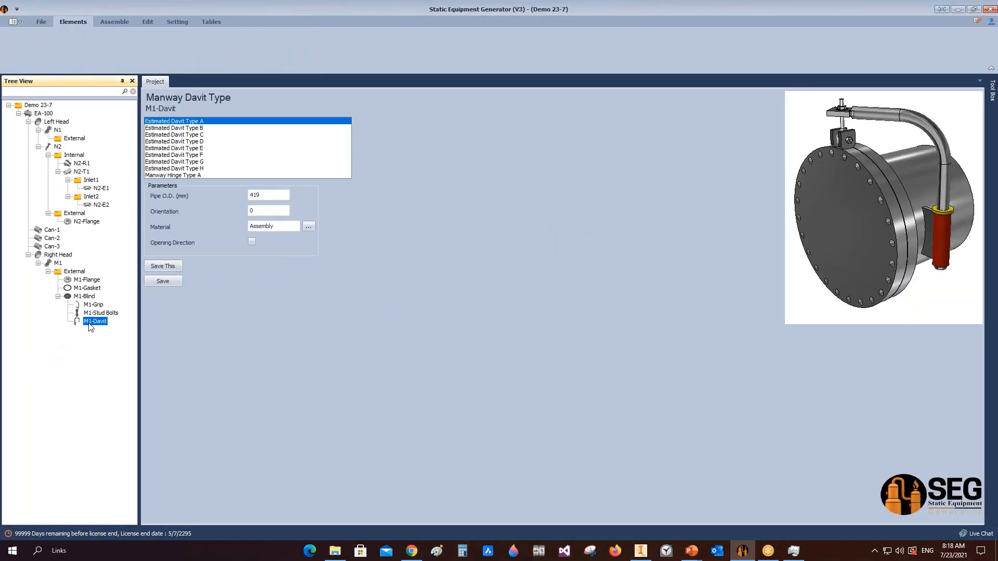
click(204, 129)
click(201, 135)
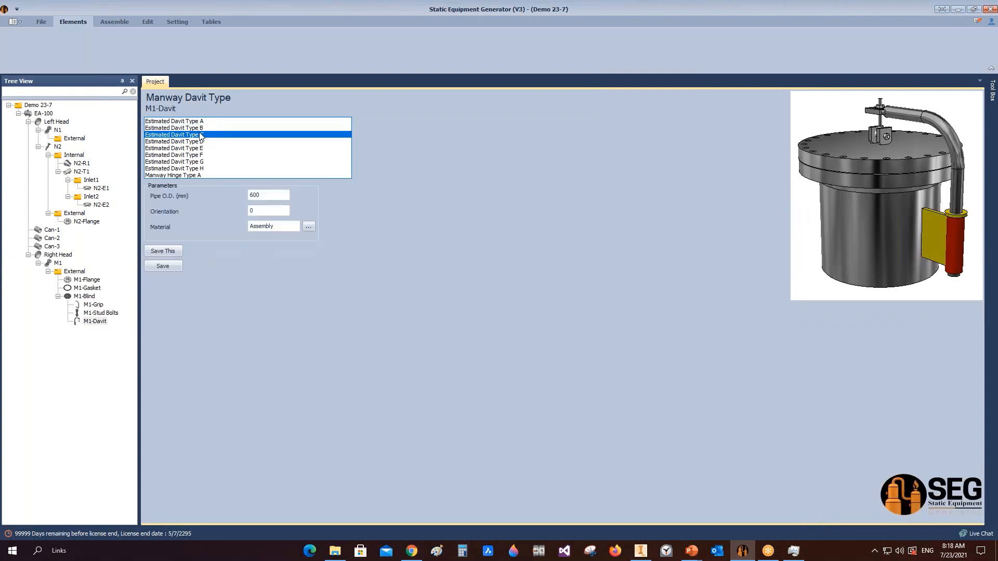
click(200, 141)
click(198, 149)
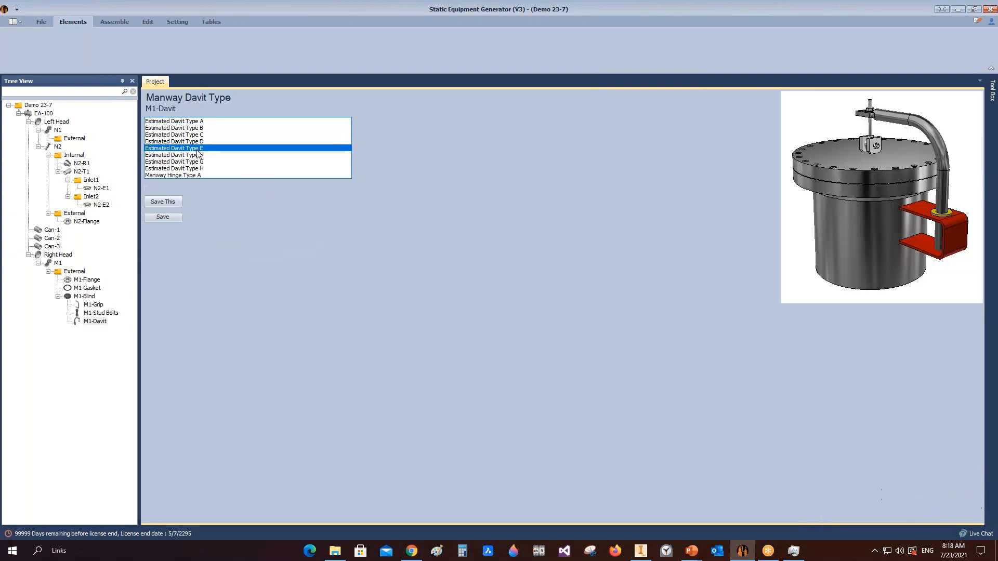
click(196, 156)
click(186, 163)
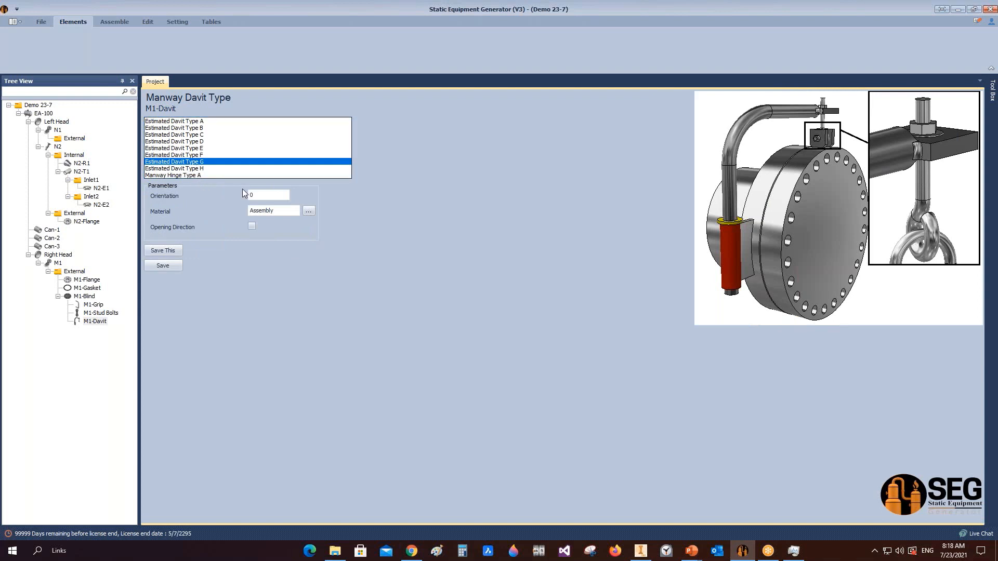
click(177, 266)
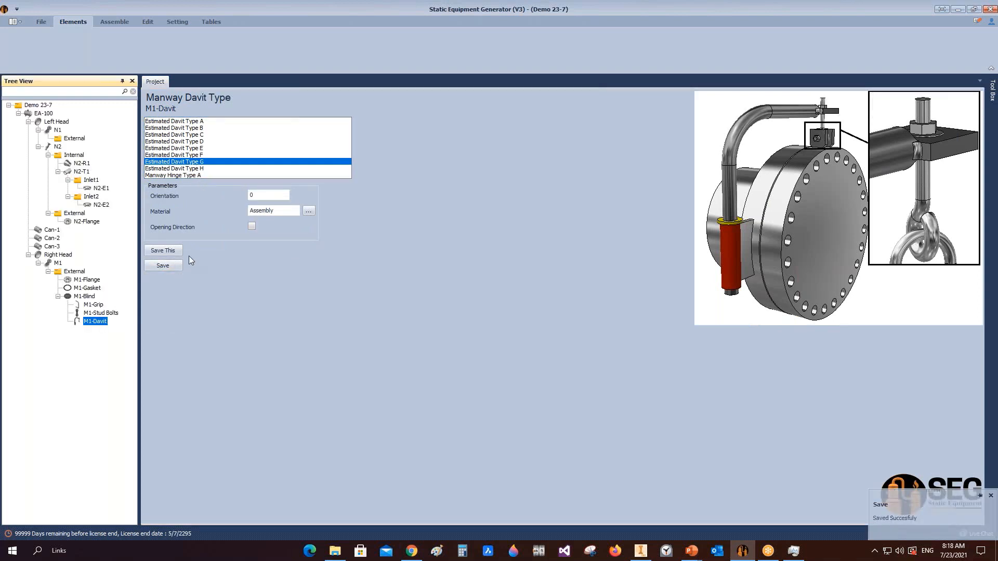
Generate M1-Davit in Inventor and add it to the EA-100 assembly
click(116, 22)
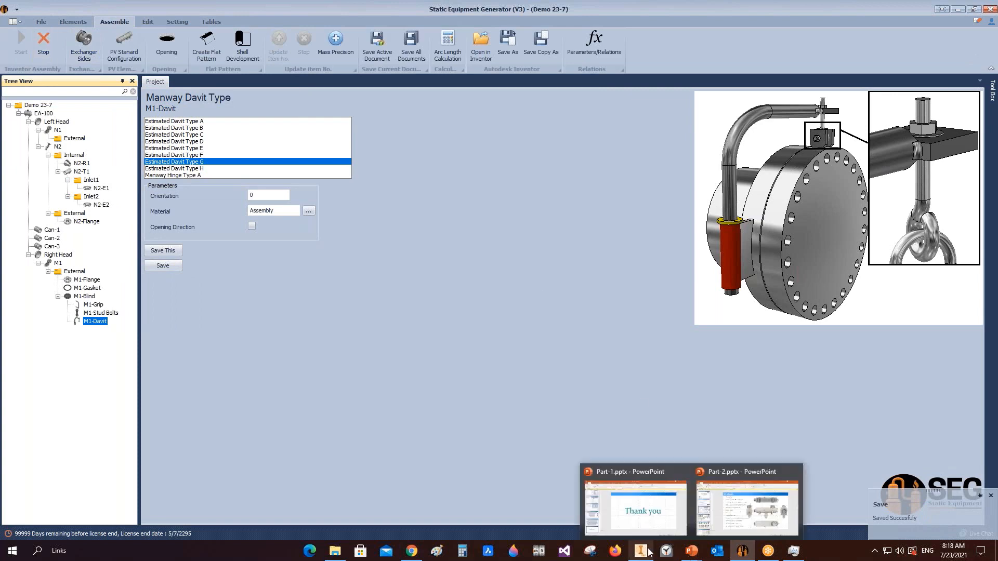
click(641, 551)
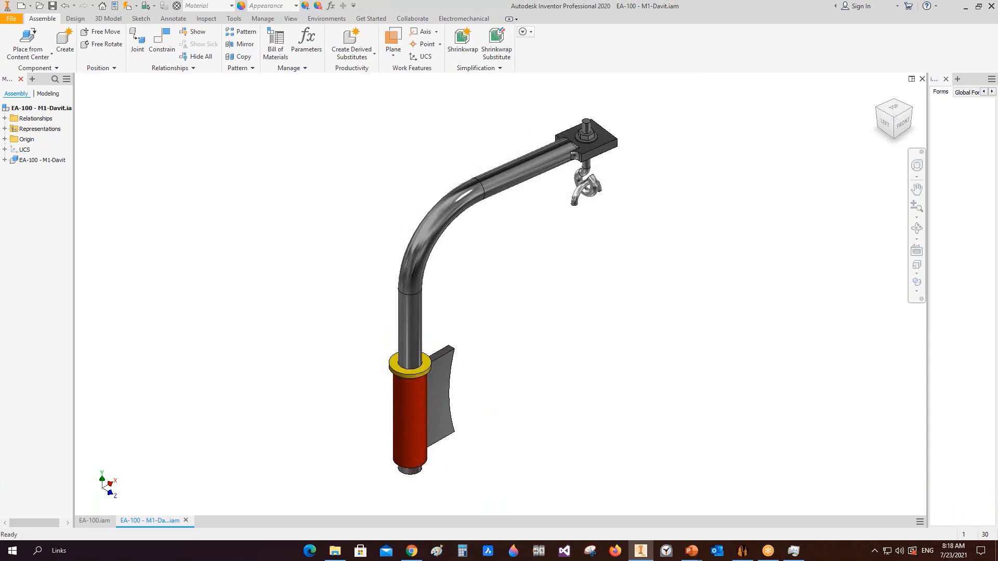
key(ctrl+s)
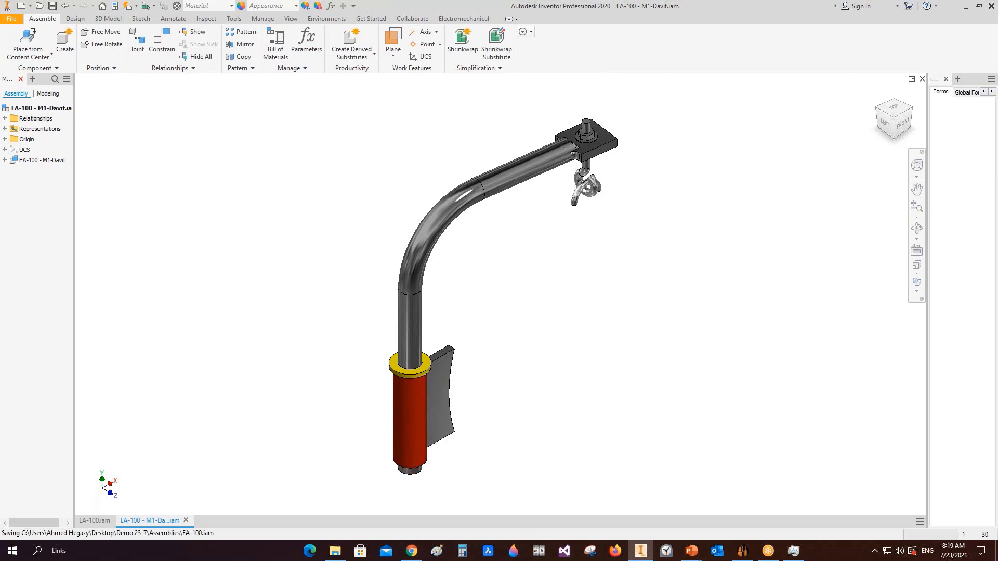
key(ctrl+s)
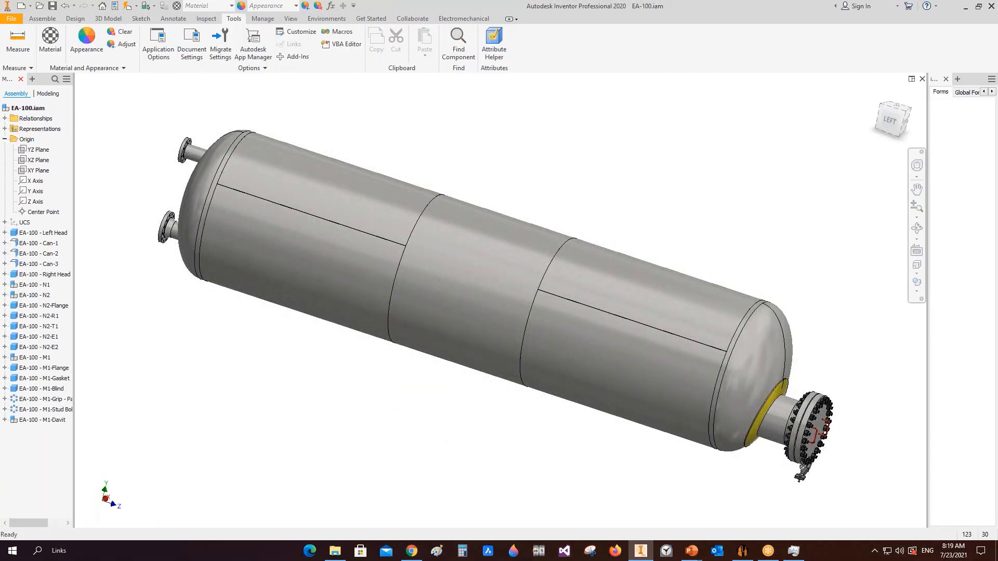
Examine the davit's position and orientation relative to the manway blind from the front, side and at an angle
click(907, 126)
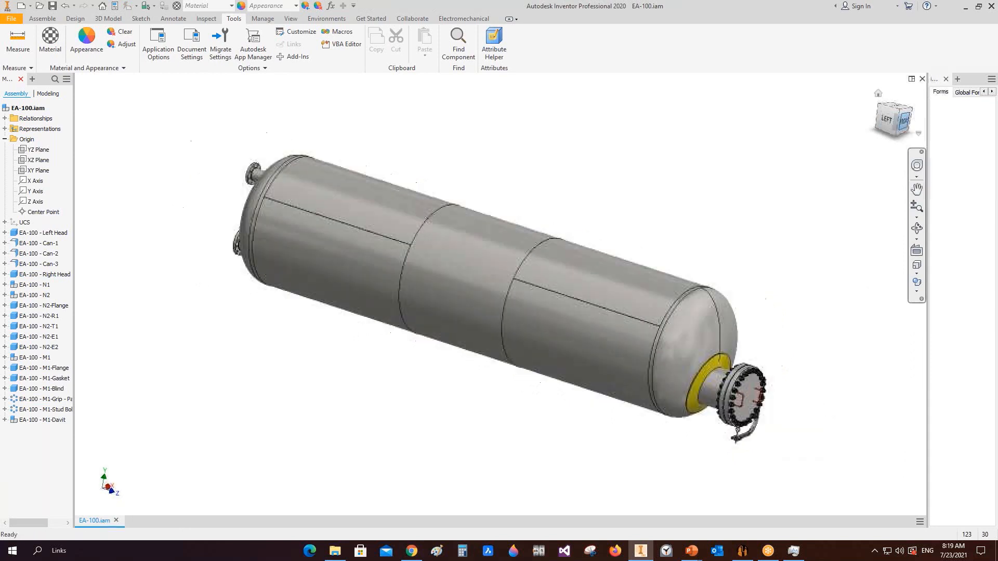
scroll(509, 277, down, 4)
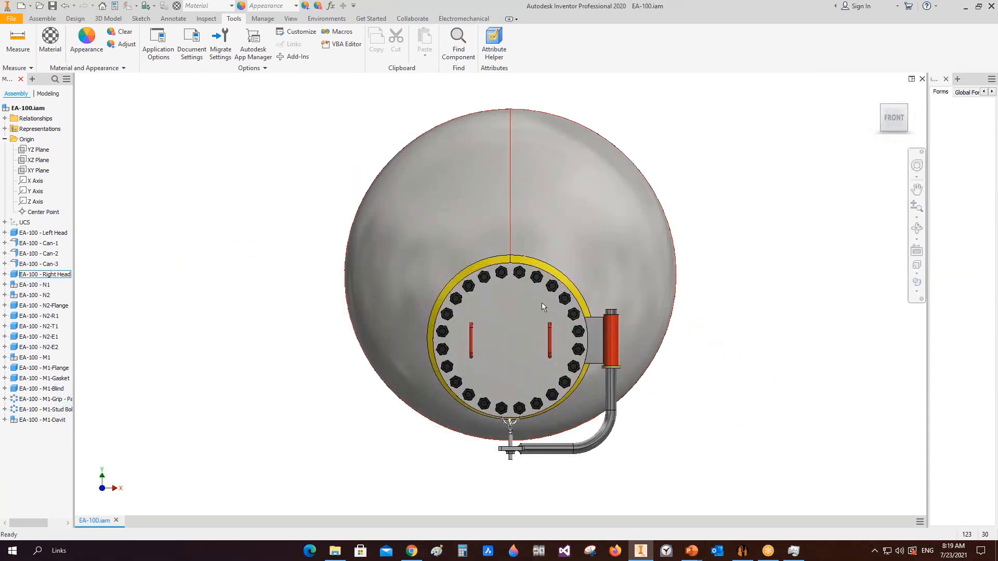
click(916, 228)
drag(520, 311, 613, 312)
scroll(613, 312, up, 2)
drag(491, 323, 624, 323)
click(892, 117)
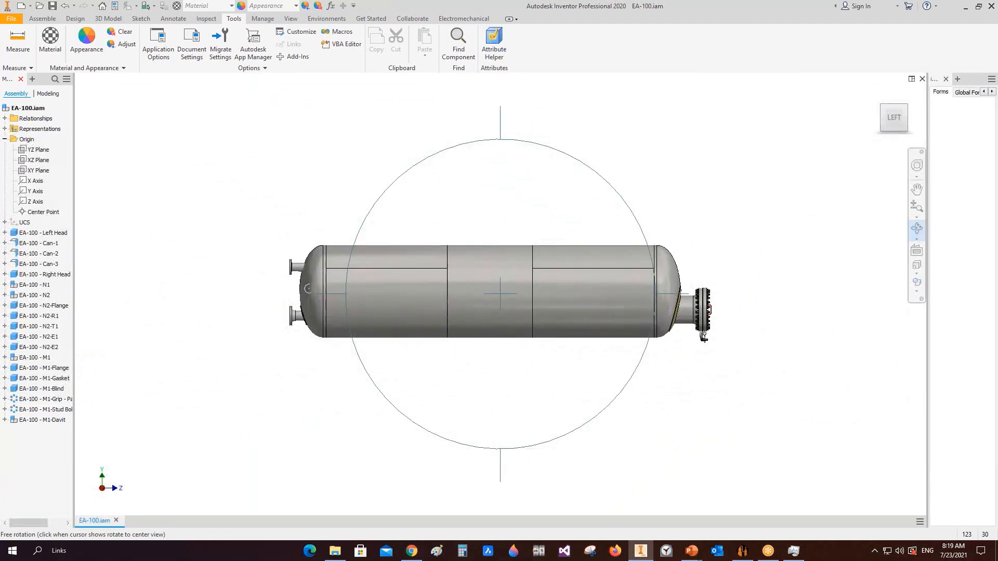
drag(551, 336, 511, 325)
scroll(743, 337, down, 4)
scroll(456, 367, down, 4)
middle_drag(511, 325, 478, 370)
drag(508, 334, 482, 336)
middle_drag(481, 337, 644, 385)
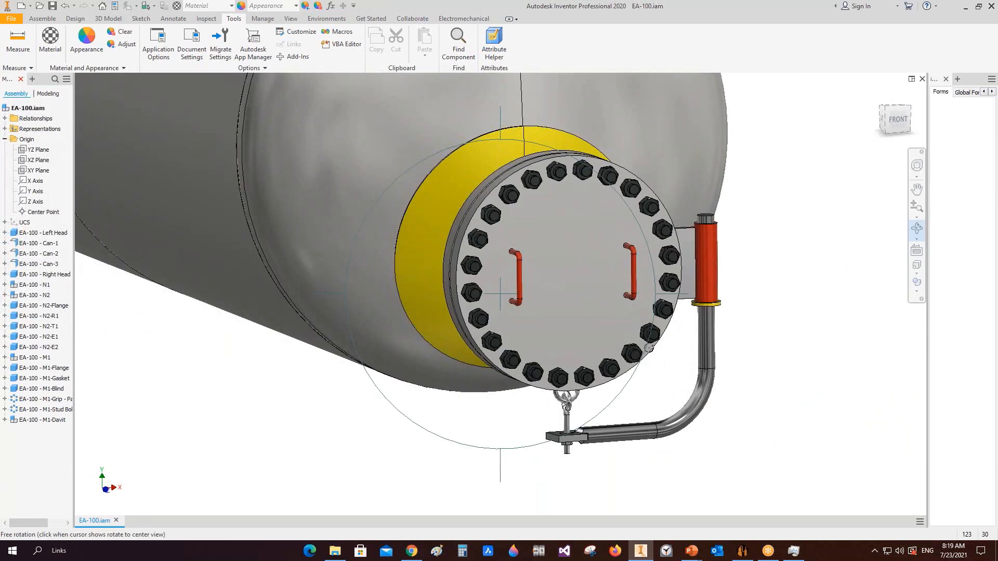
right_click(712, 235)
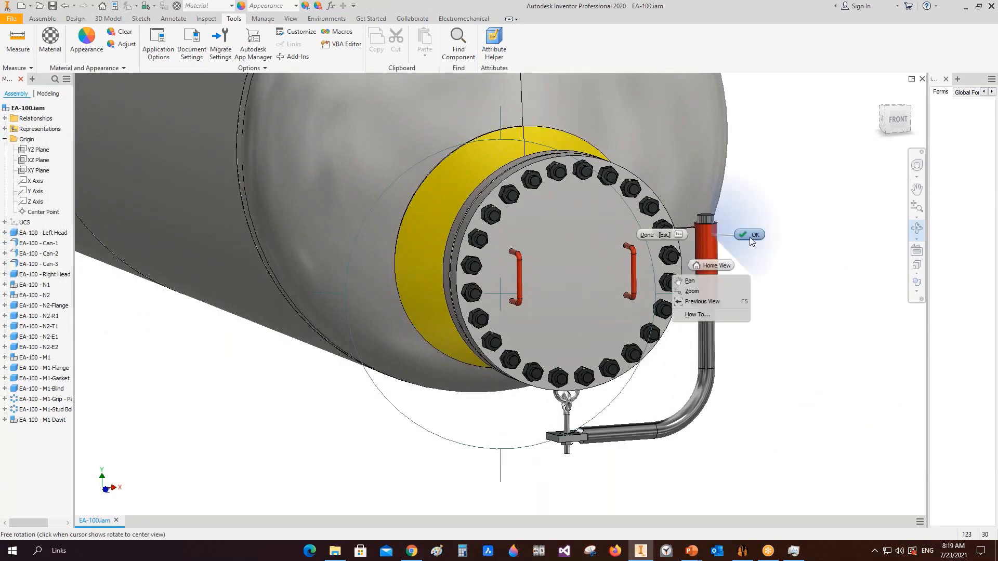
click(753, 239)
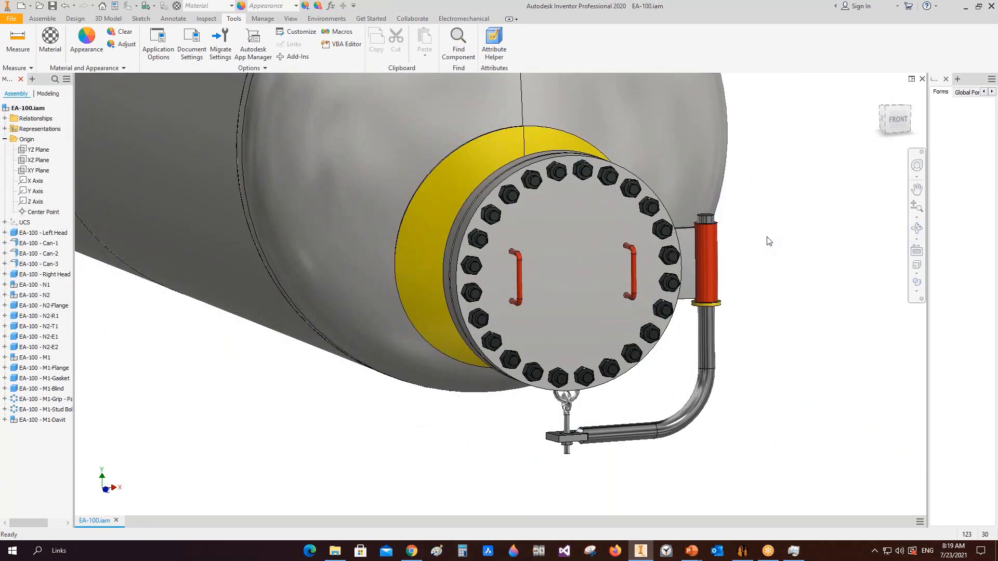
Switch to Static Equipment Generator, set the M1-Davit orientation to 180 and save it
click(742, 550)
double_click(270, 196)
text(180)
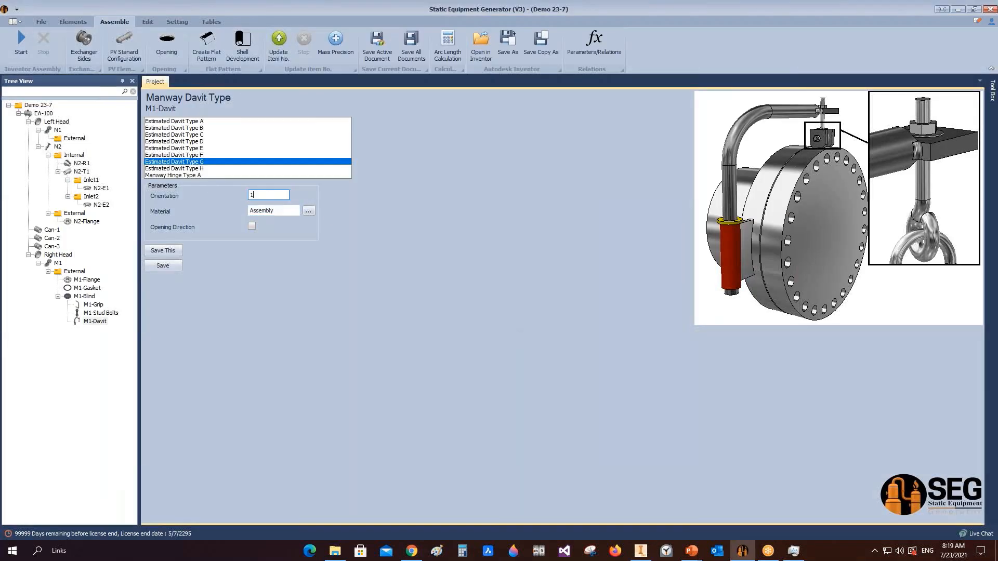
click(182, 264)
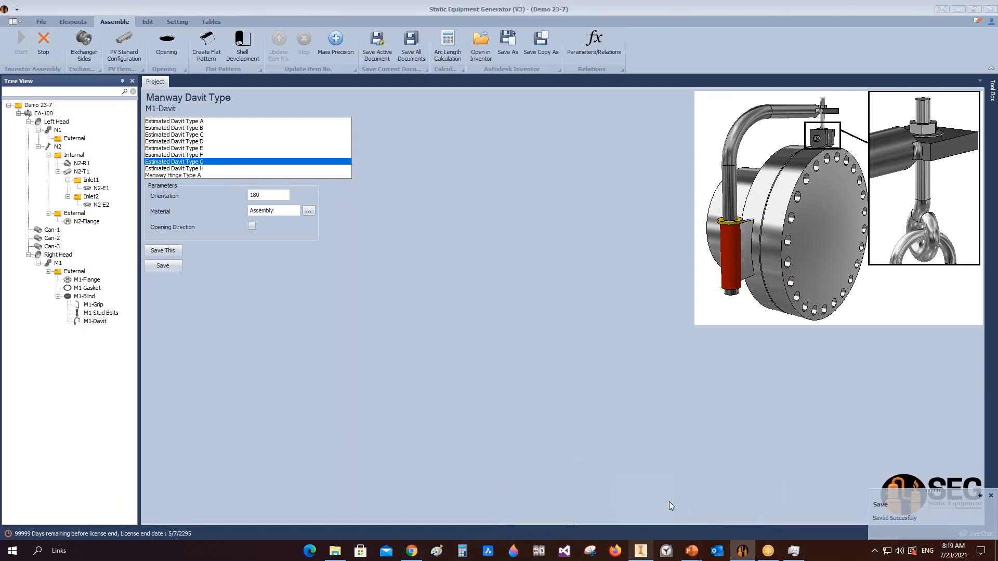
Regenerate M1-Davit in Inventor and inspect the manway blind and davit up close from the front
click(641, 551)
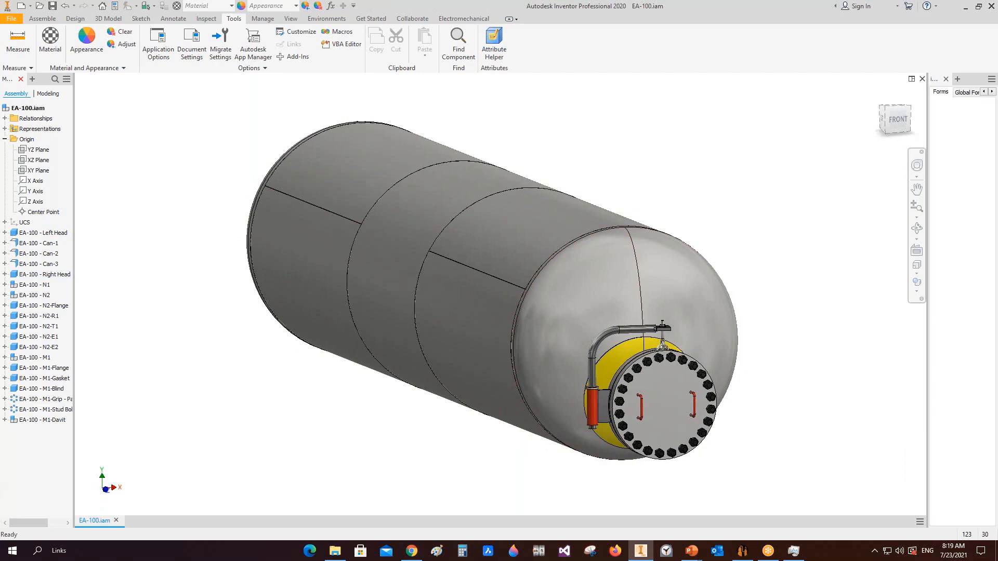
click(895, 119)
scroll(556, 391, down, 5)
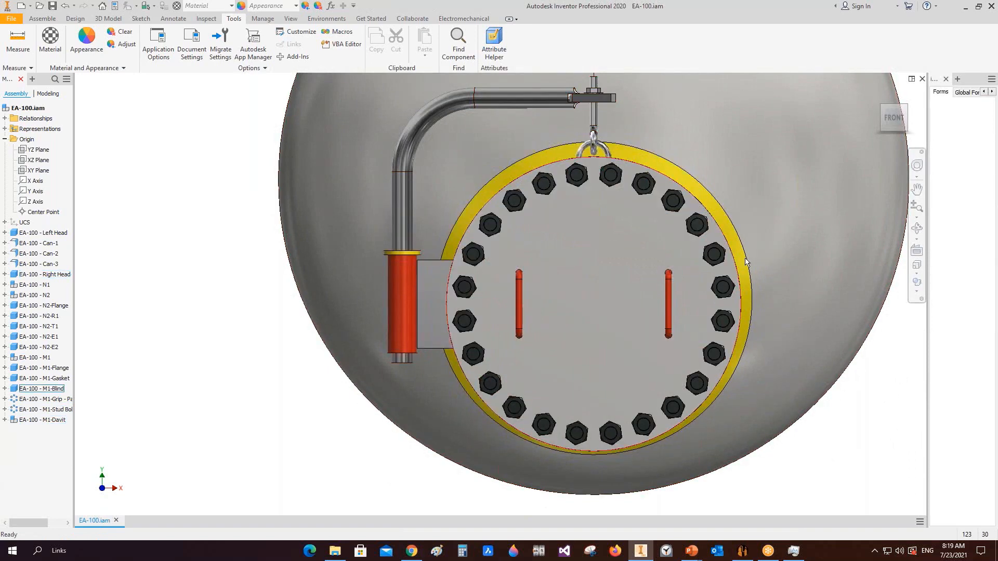
middle_drag(756, 322, 757, 323)
middle_drag(774, 358, 722, 373)
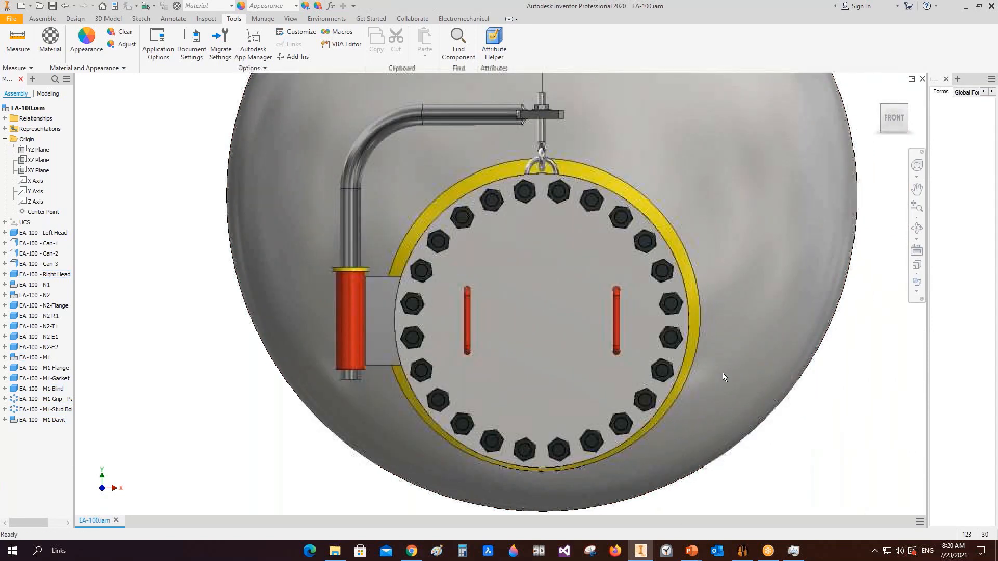
Switch to Static Equipment Generator and enable the opening direction option for M1-Davit
key(alt+Tab)
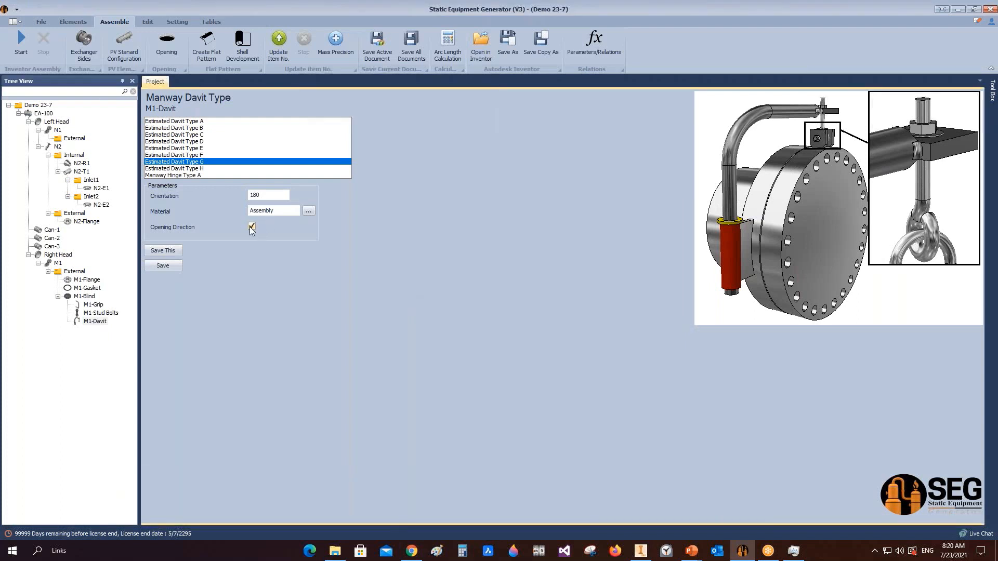
click(253, 227)
Open the application settings and review the available Zoom Extend options
click(178, 22)
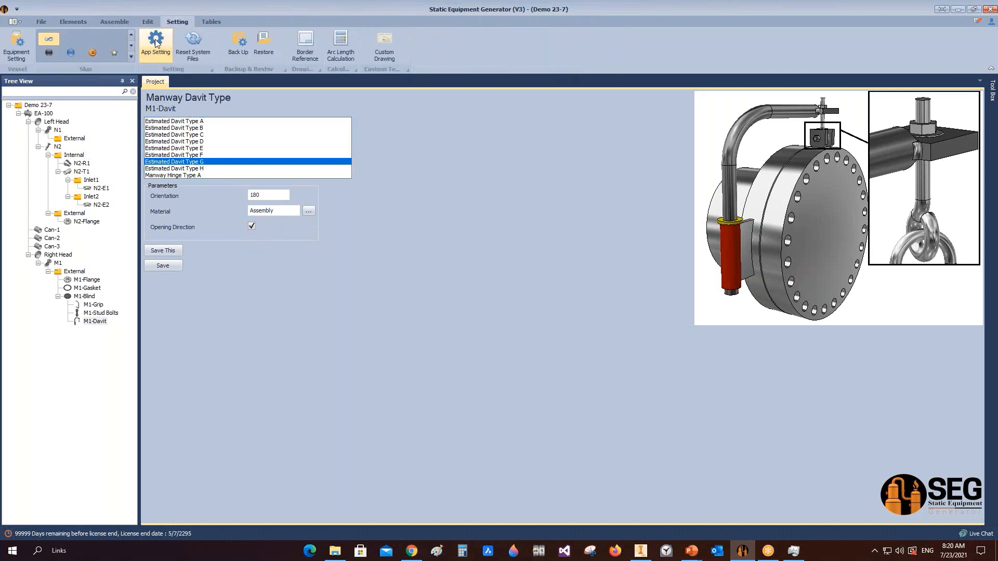
click(155, 44)
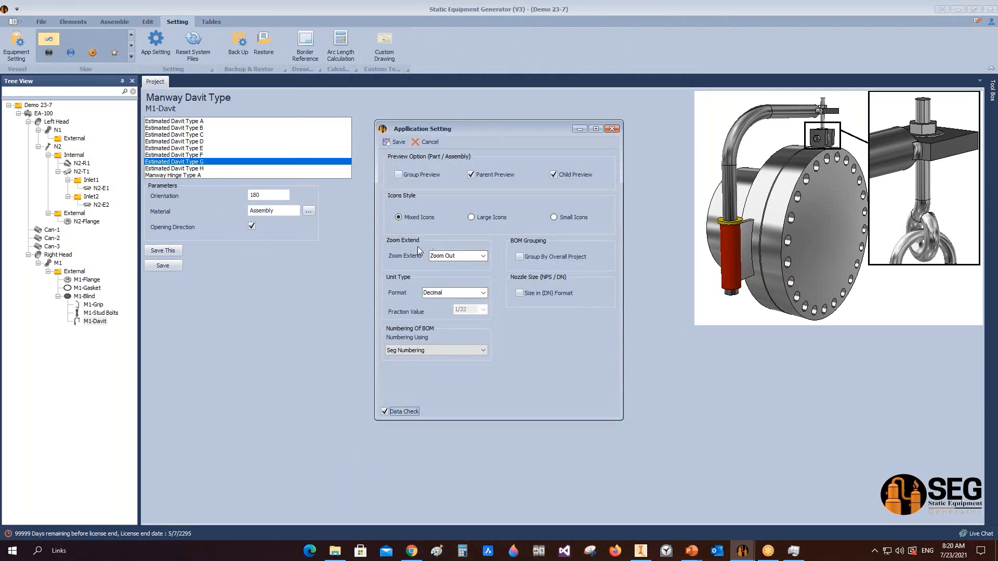
click(483, 256)
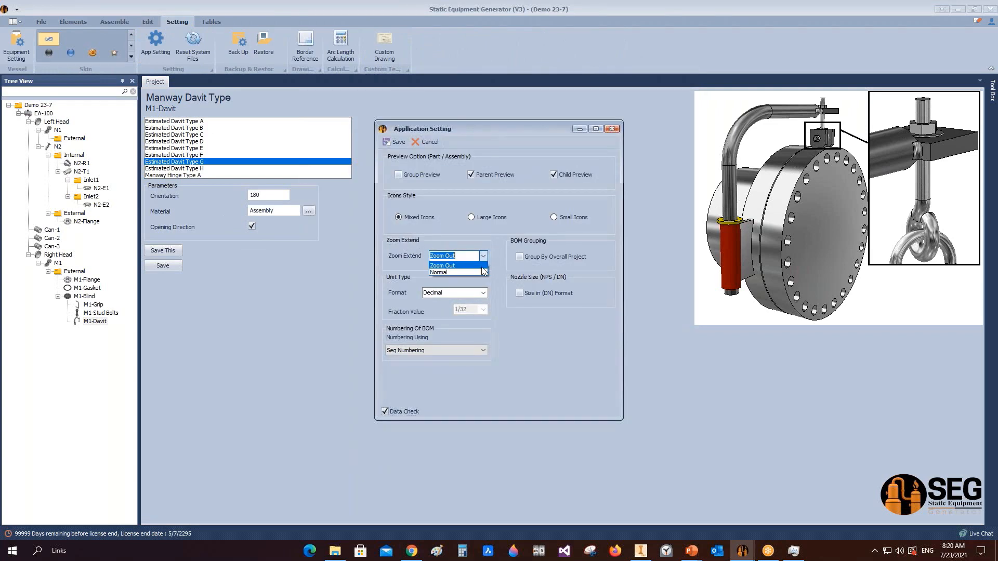
click(484, 257)
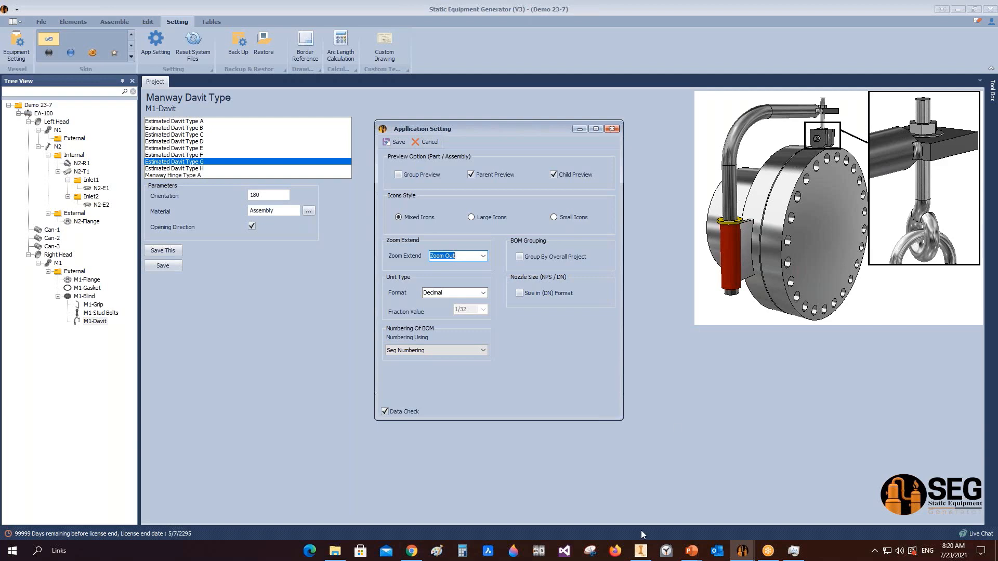
Switch to Inventor and compare the close-up side view of the M1 manway with the full view of the vessel
click(641, 550)
key(Home)
click(866, 118)
scroll(697, 310, down, 4)
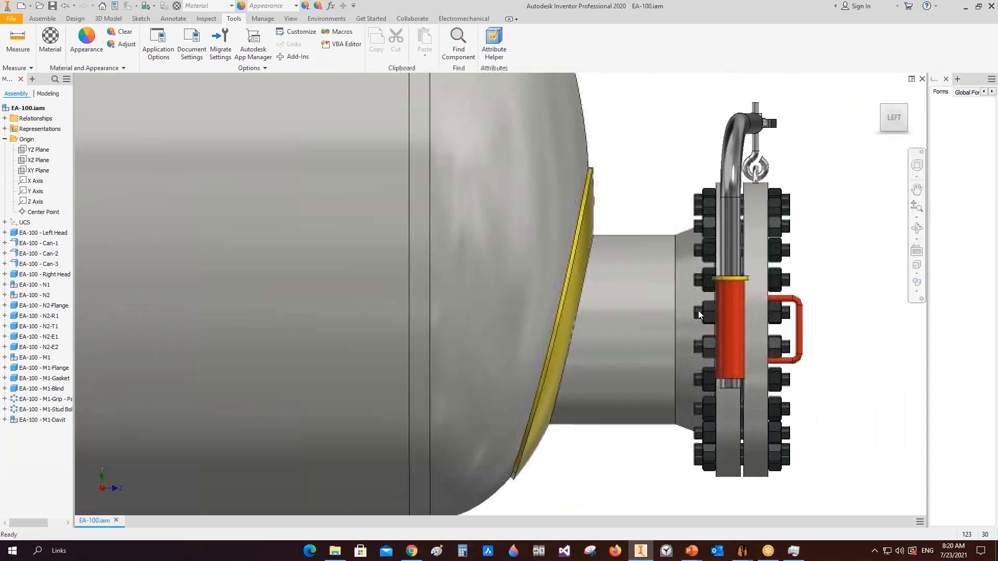
scroll(697, 310, down, 4)
scroll(673, 307, up, 3)
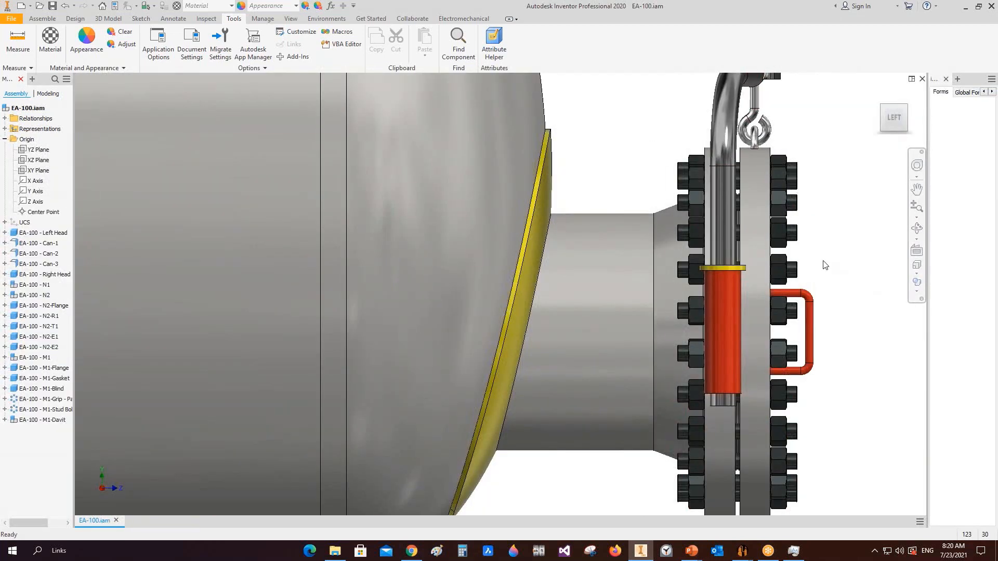
key(Home)
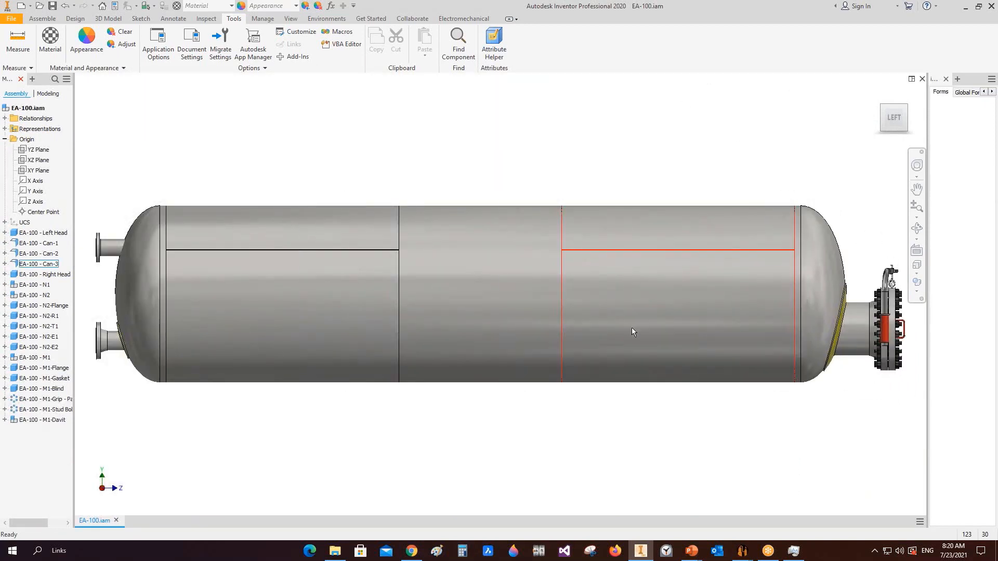
Return to the application settings, set Zoom Extend to Normal and BOM numbering to Sort Numbering, and save them
mouse_move(743, 550)
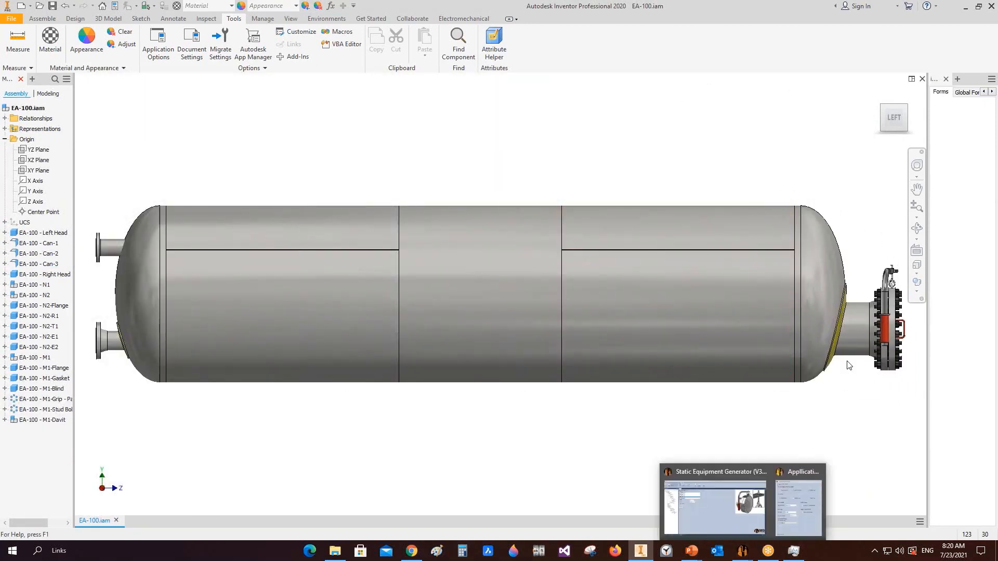
click(787, 526)
click(455, 256)
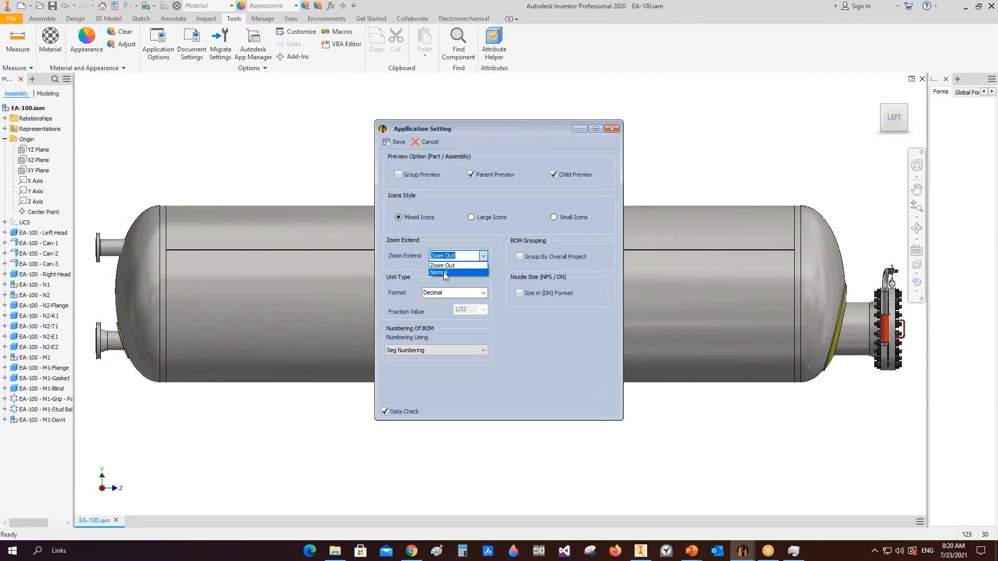
click(445, 274)
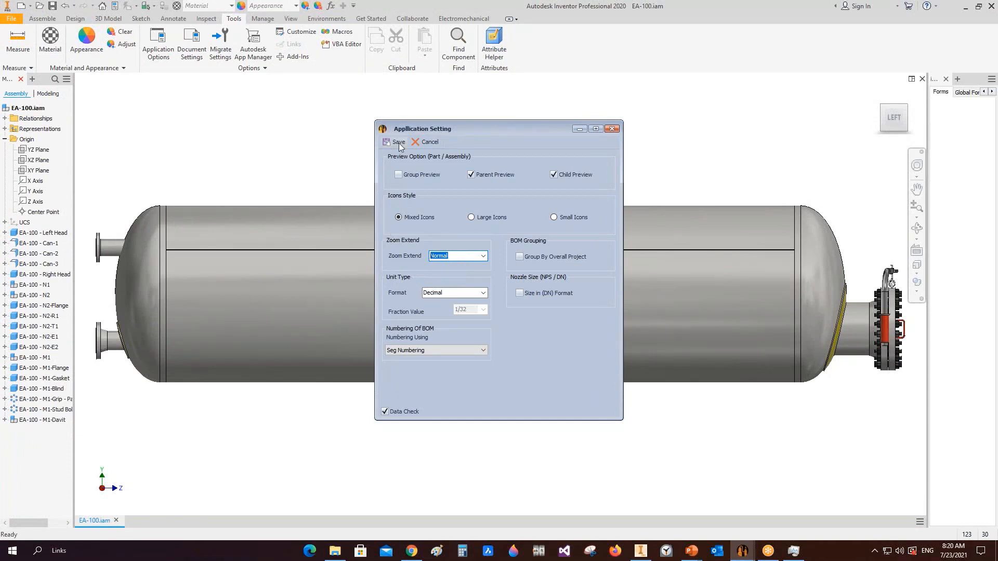
click(485, 350)
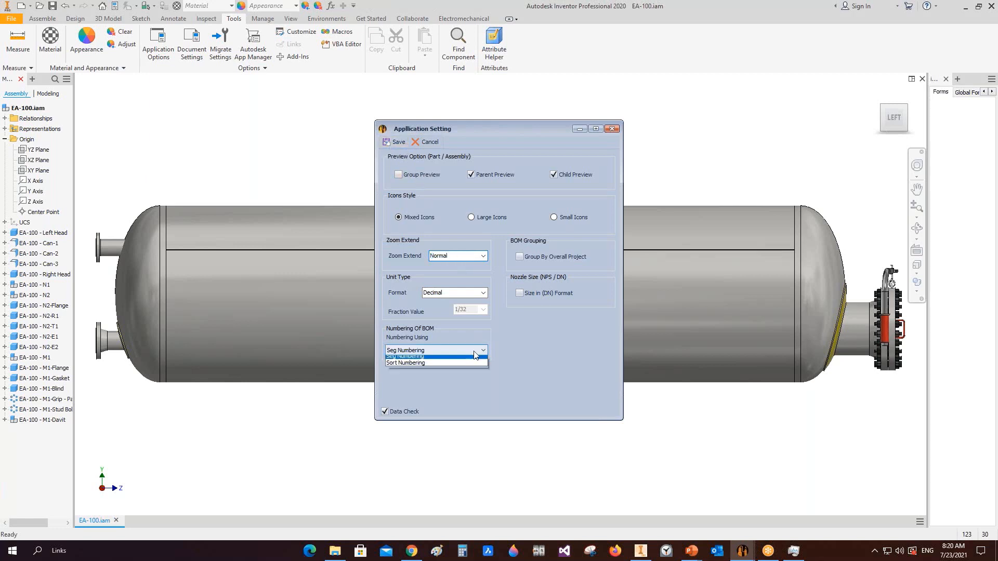
click(445, 364)
click(396, 142)
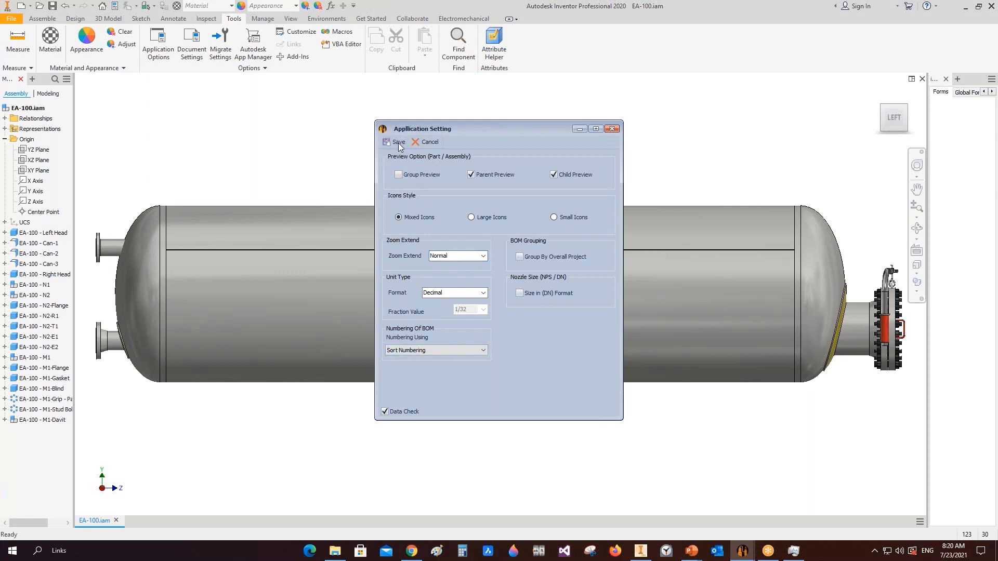
Save the M1-Davit opening direction in Static Equipment Generator and regenerate the davit in the Inventor assembly
scroll(862, 316, down, 4)
middle_drag(740, 271, 448, 237)
click(915, 118)
middle_drag(502, 279, 503, 236)
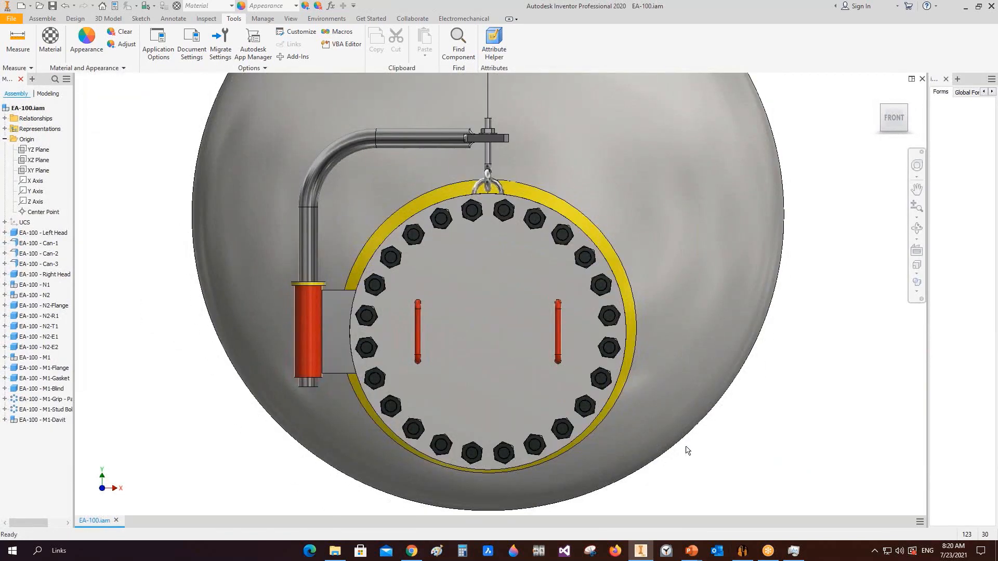
click(742, 551)
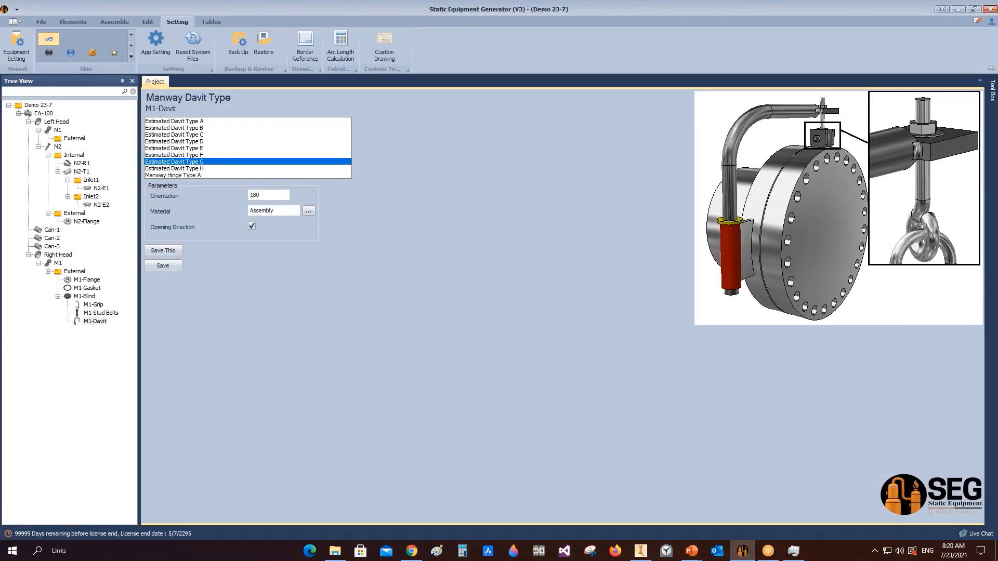
click(179, 264)
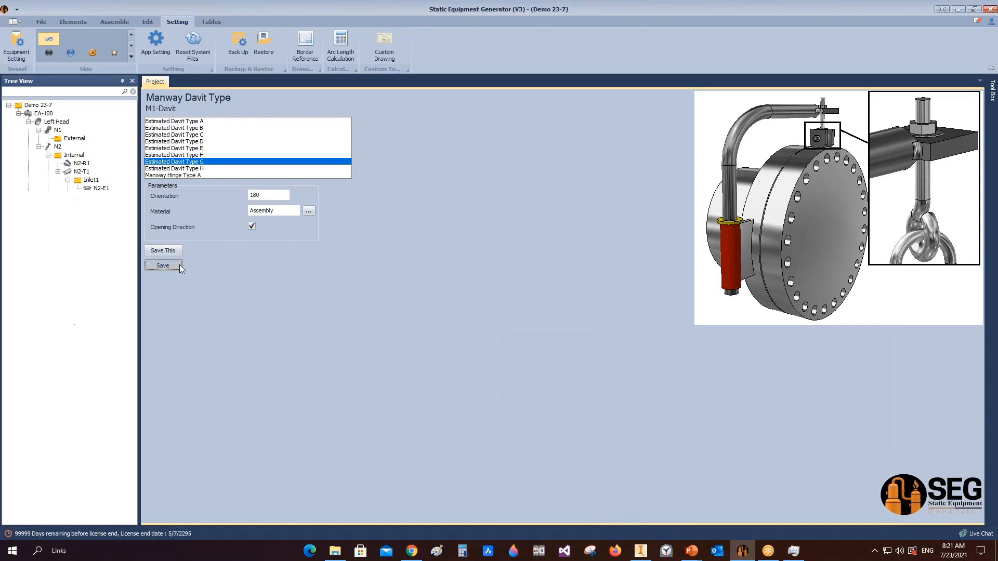
click(114, 21)
click(640, 550)
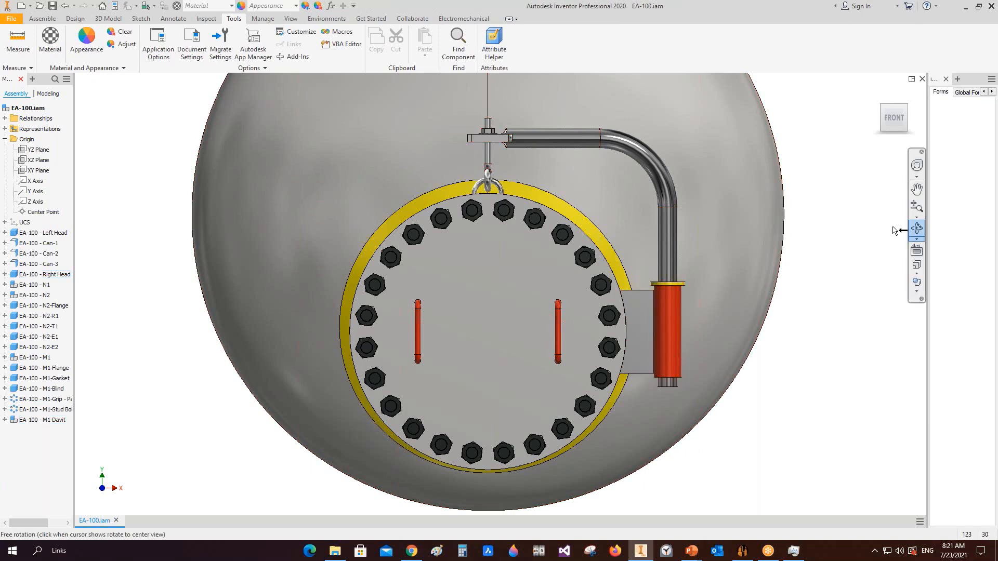
Examine the whole EA-100 vessel with its regenerated davit from an angled side view
click(916, 229)
scroll(577, 344, down, 6)
drag(540, 343, 639, 338)
right_click(626, 333)
click(651, 330)
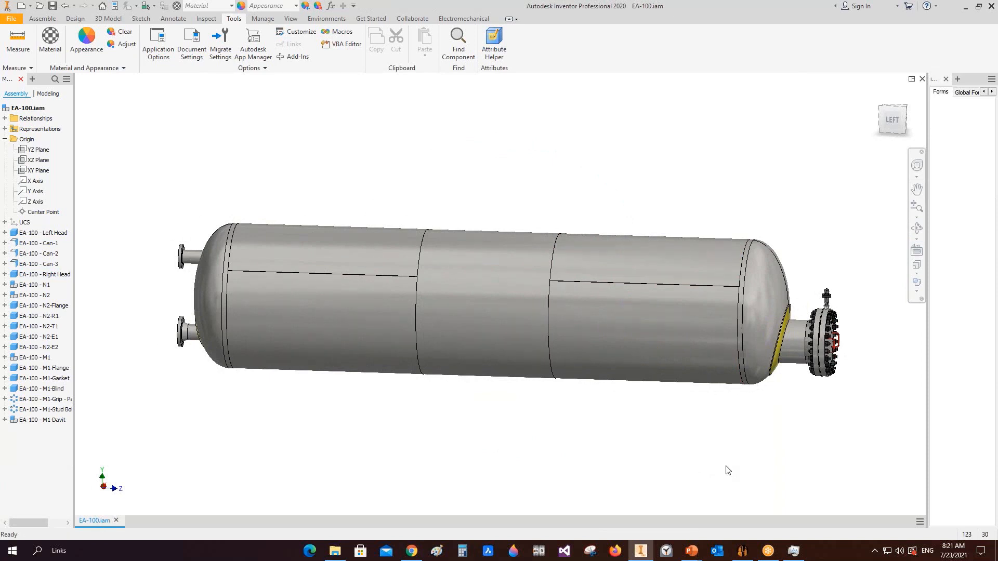
Switch to Static Equipment Generator, add an external nameplate named NP to Can-1 and open its parameters
click(742, 550)
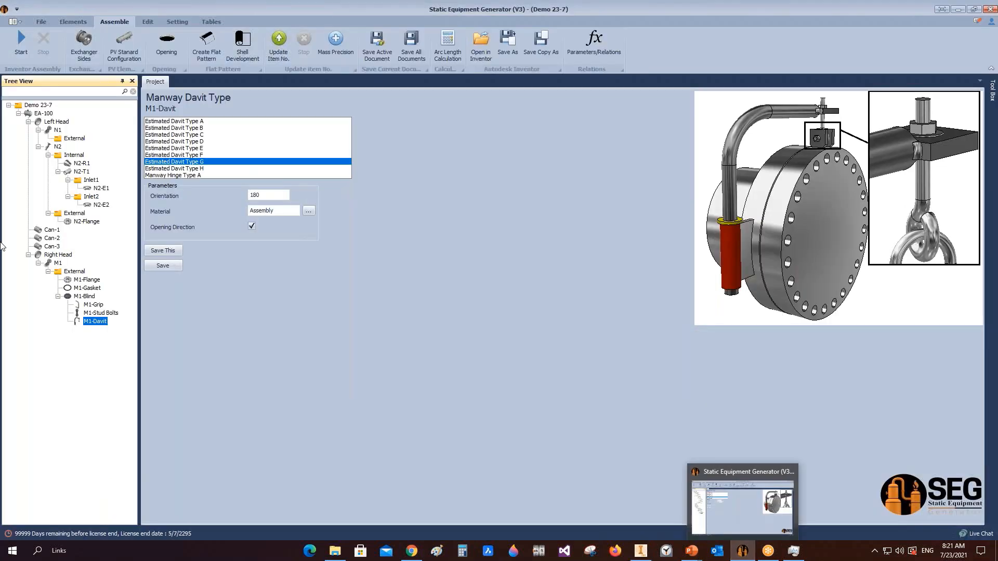
click(52, 229)
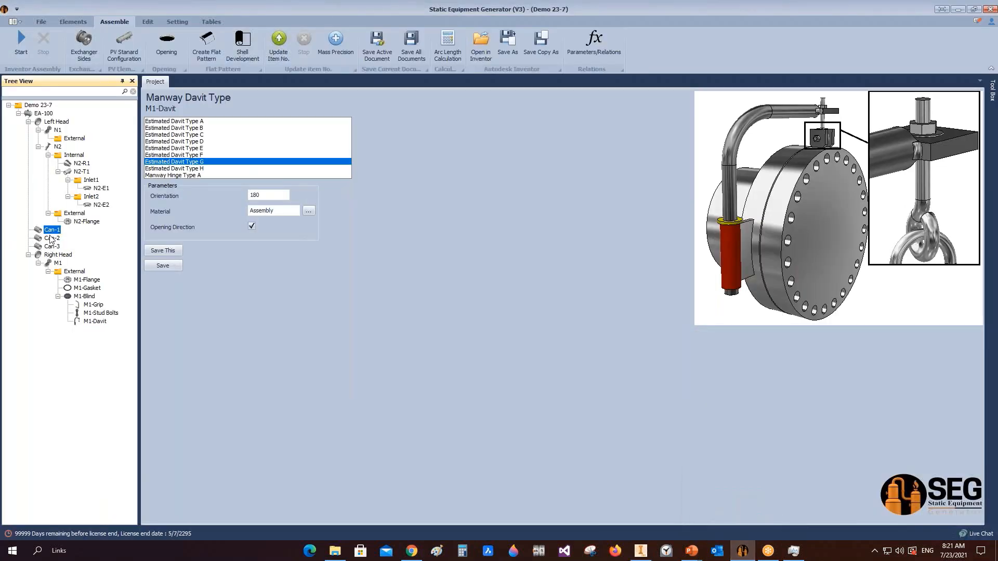
click(73, 21)
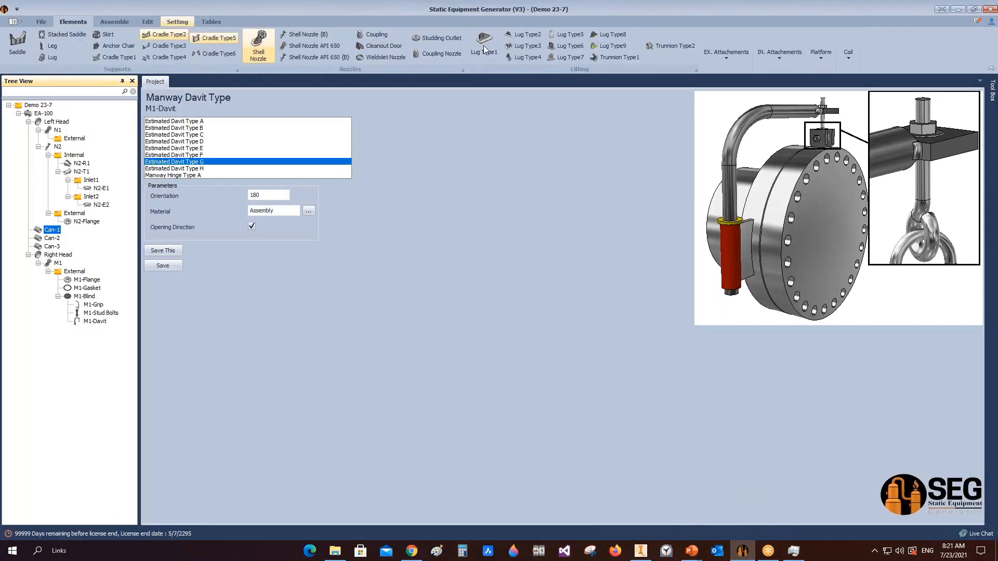
click(722, 64)
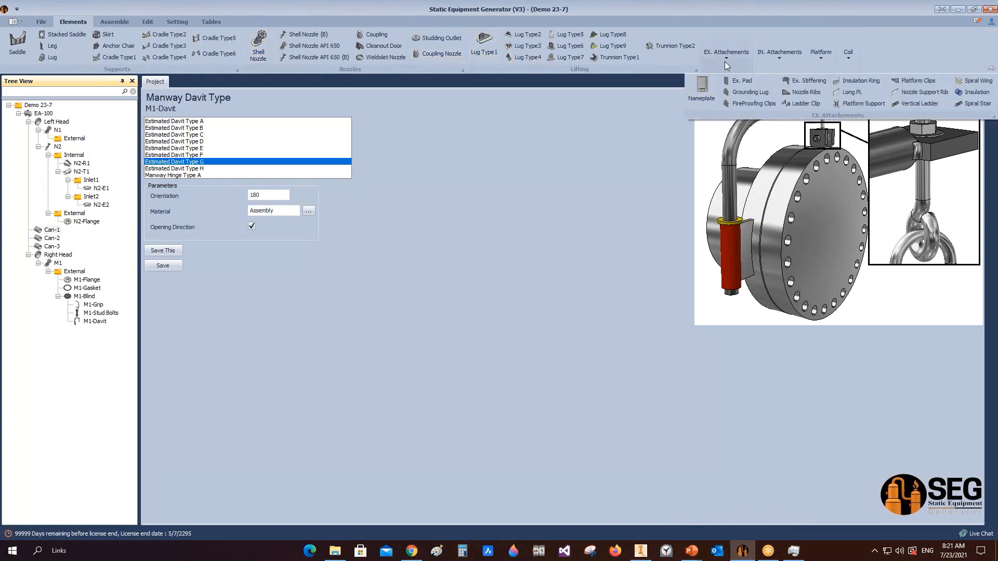
click(703, 95)
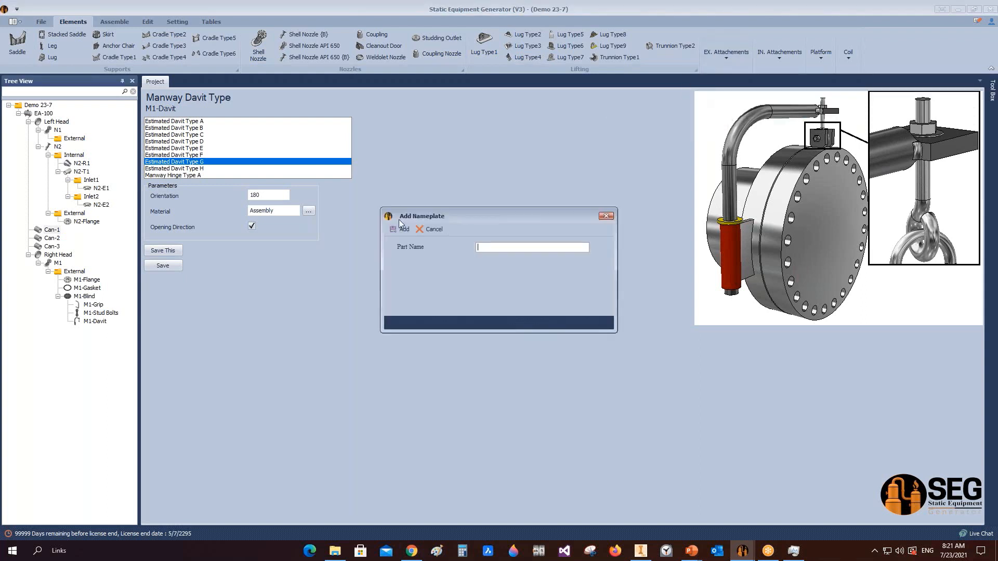
text(NP)
click(401, 229)
click(56, 238)
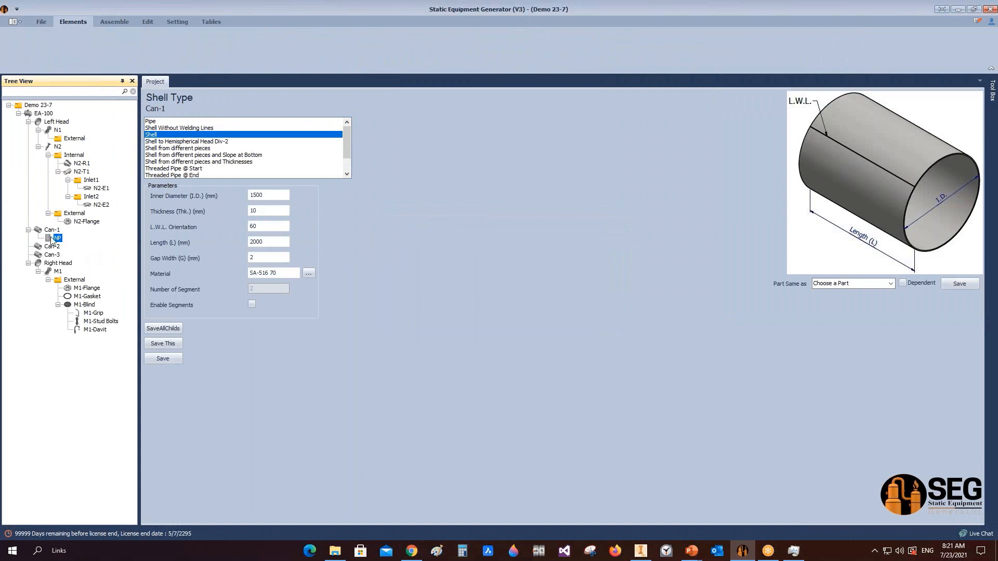
click(51, 237)
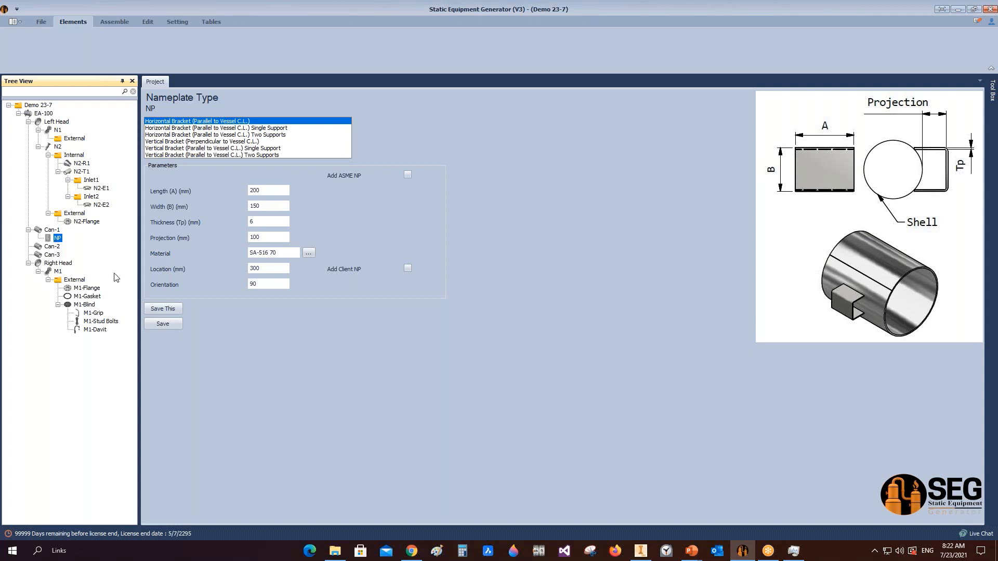
Switch to Inventor and open the M1-Davit subassembly from EA-100, followed by the davit part inside it
click(642, 552)
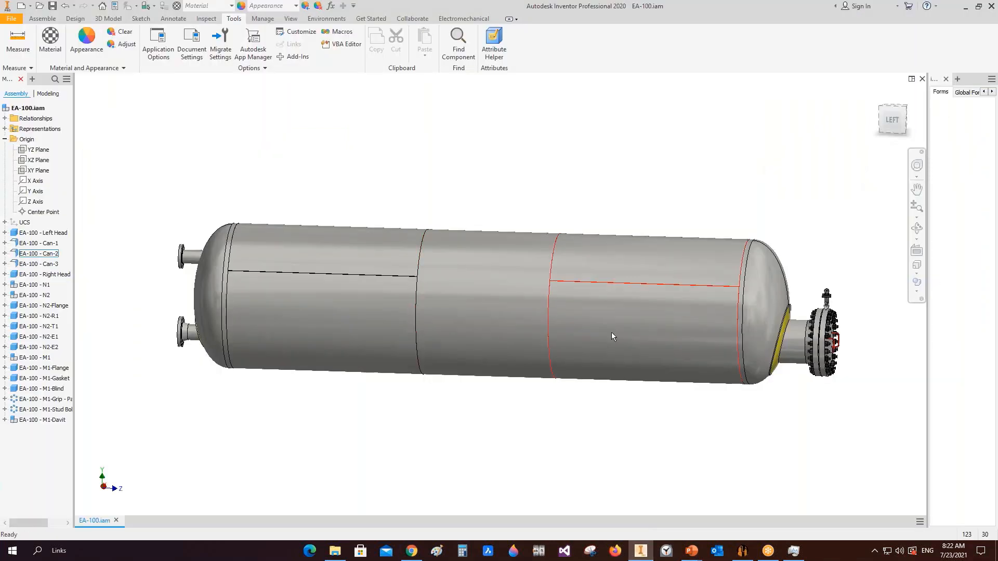
click(900, 123)
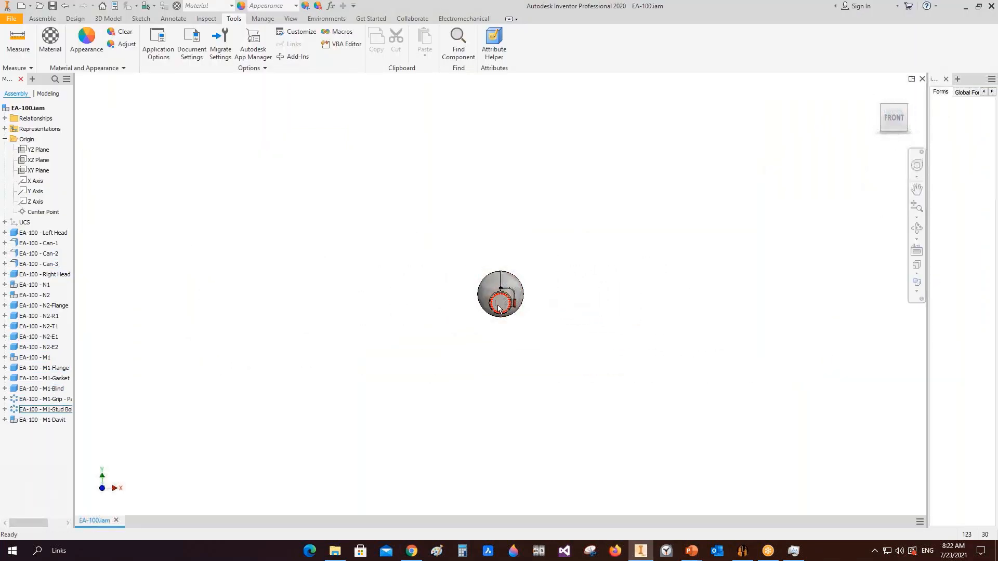
scroll(506, 299, down, 7)
middle_drag(547, 283, 461, 305)
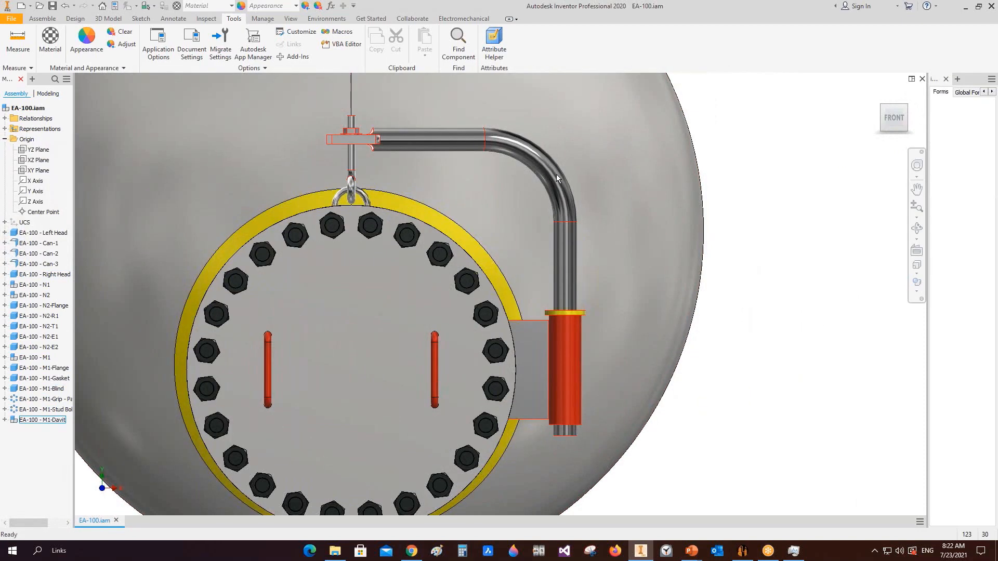
mouse_move(556, 173)
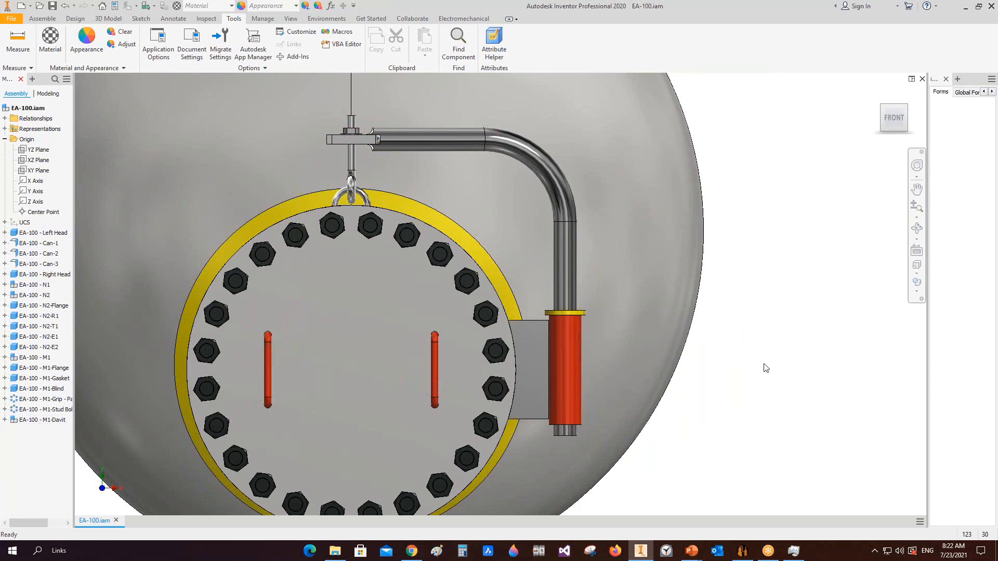
click(567, 304)
right_click(568, 304)
click(570, 164)
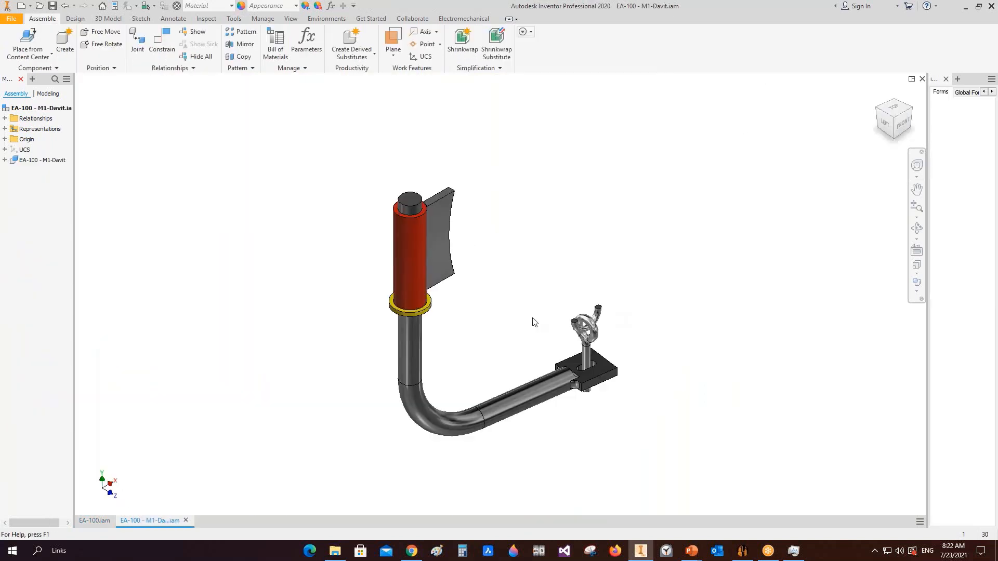
click(404, 237)
right_click(405, 237)
click(410, 199)
Examine the davit part from an angle and the front, and review its list of solid bodies
click(917, 227)
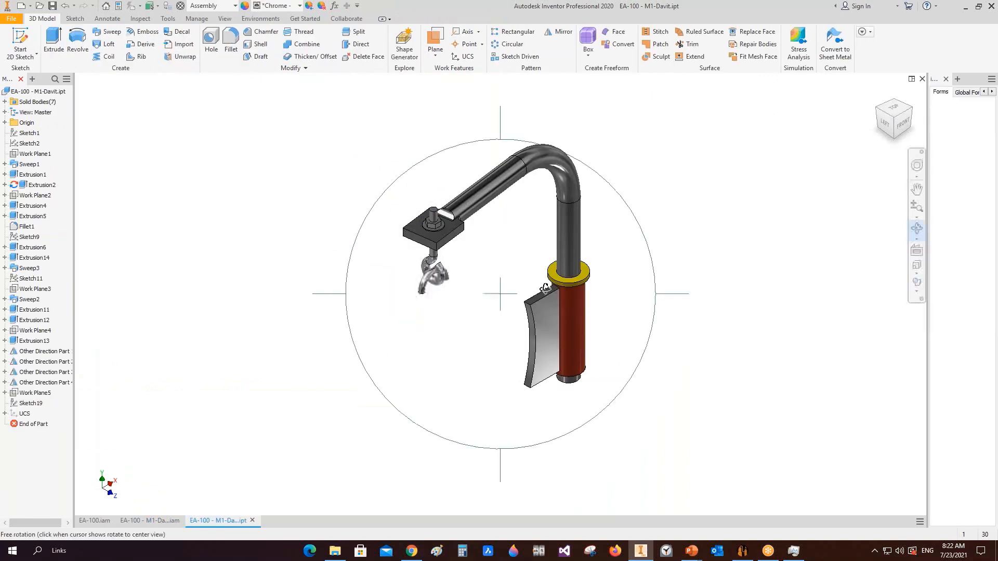
drag(498, 255, 444, 243)
key(Escape)
click(5, 101)
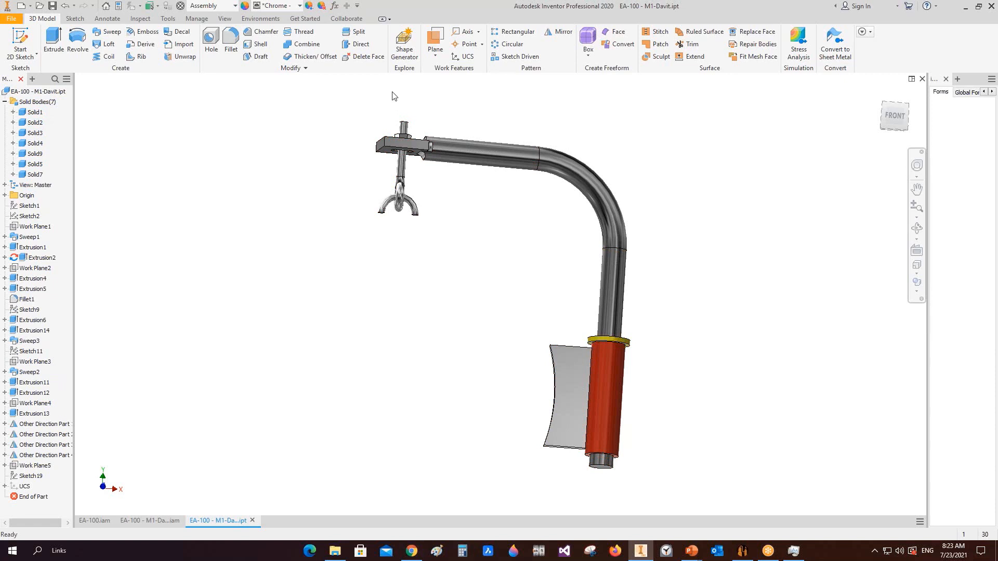
click(894, 115)
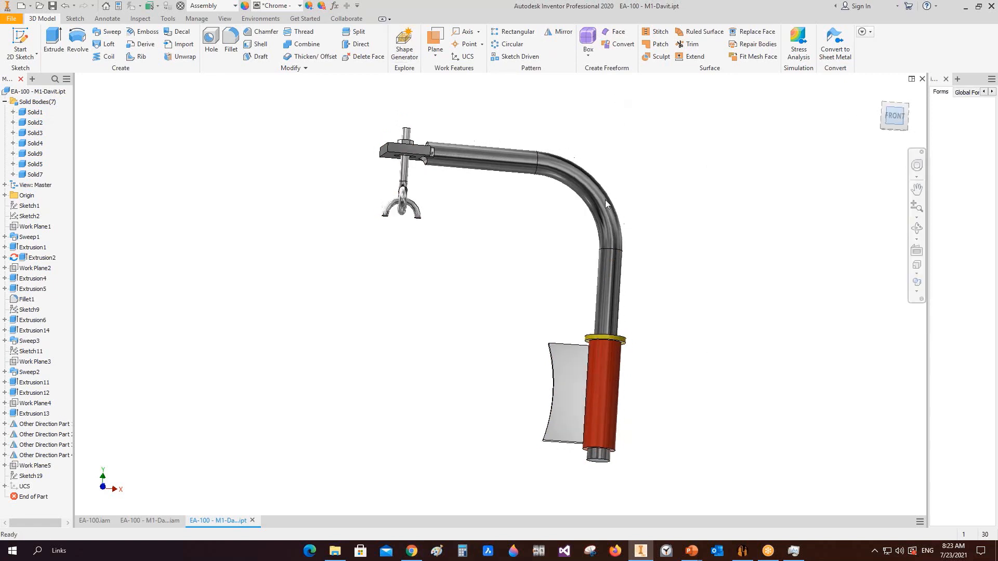
click(5, 101)
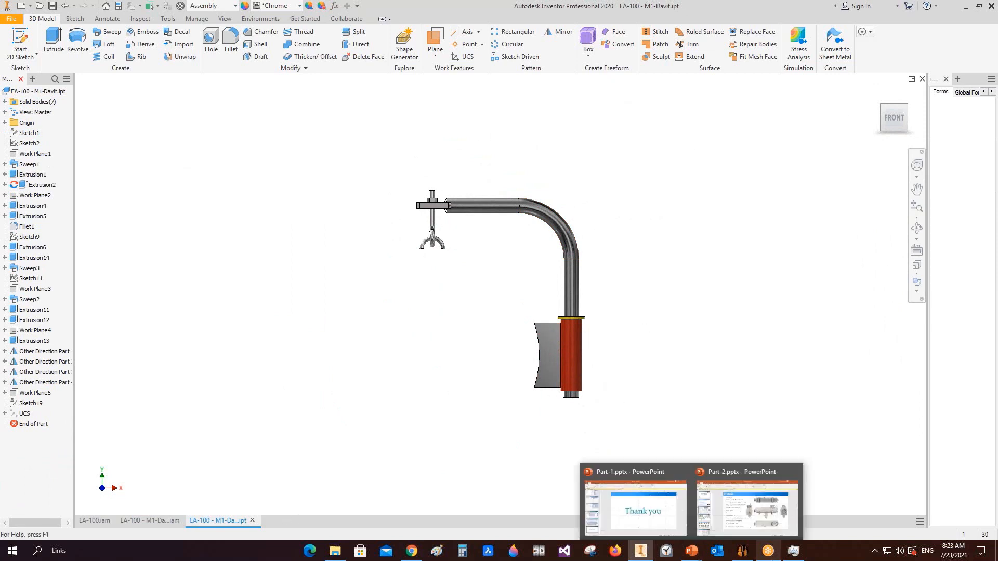
Switch to Static Equipment Generator and review the davit row in the bill of materials, widening the technical characteristics column
click(752, 549)
click(211, 21)
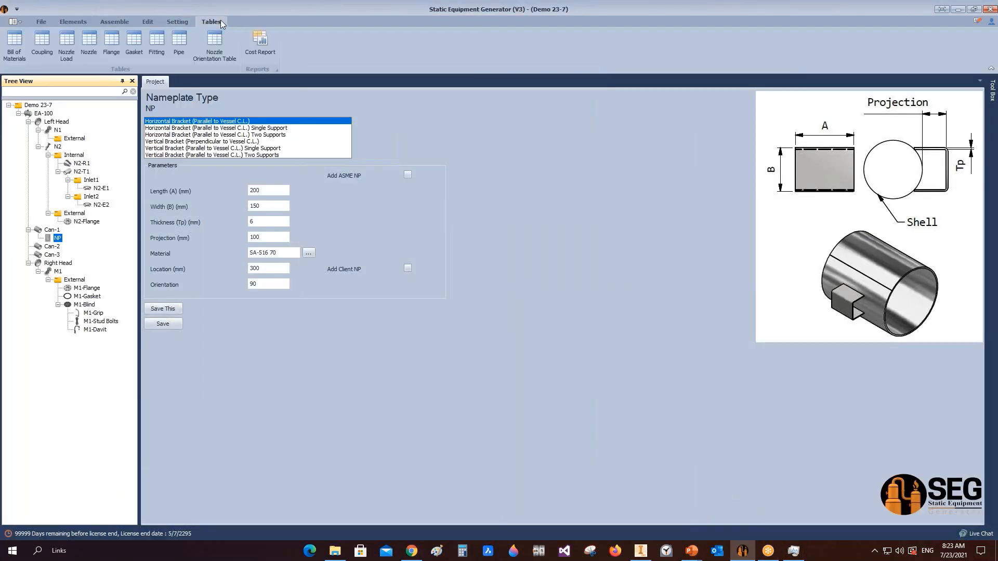
click(8, 44)
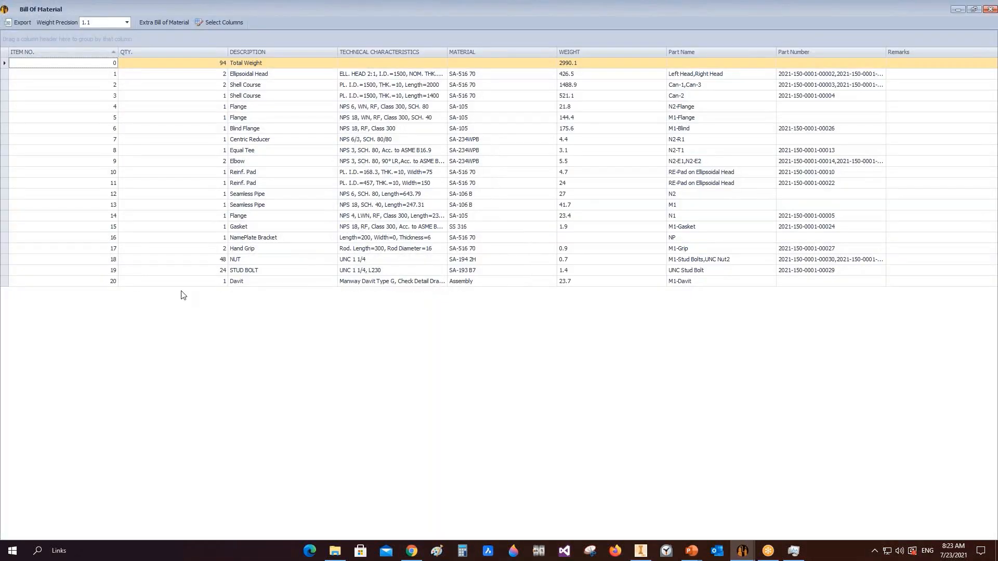
click(37, 285)
click(250, 286)
click(450, 282)
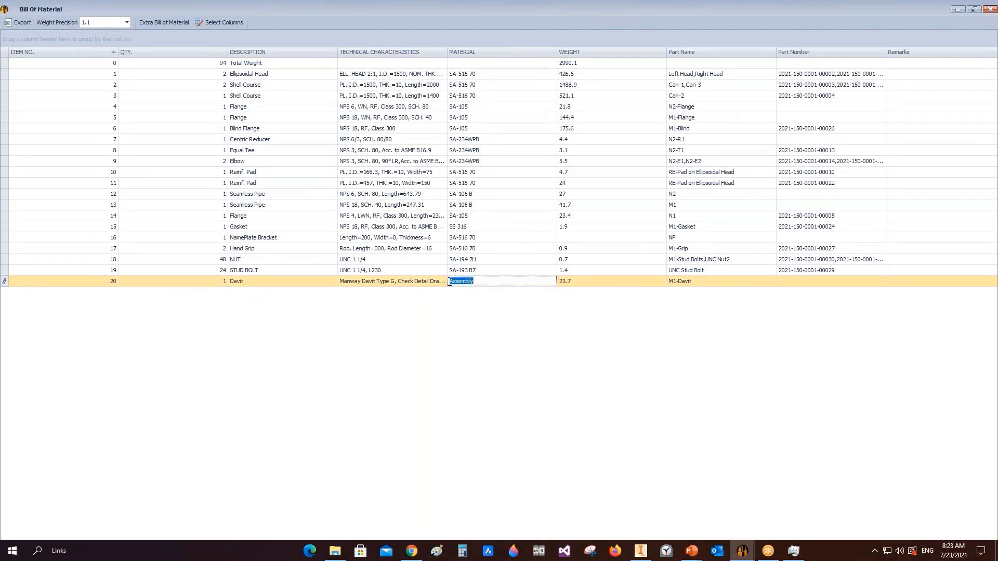
double_click(448, 52)
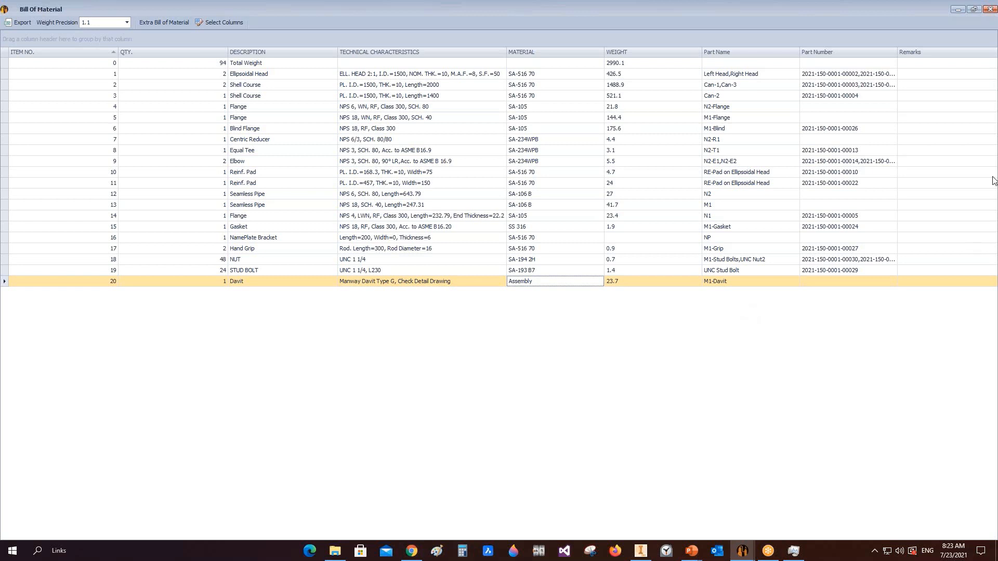
click(989, 8)
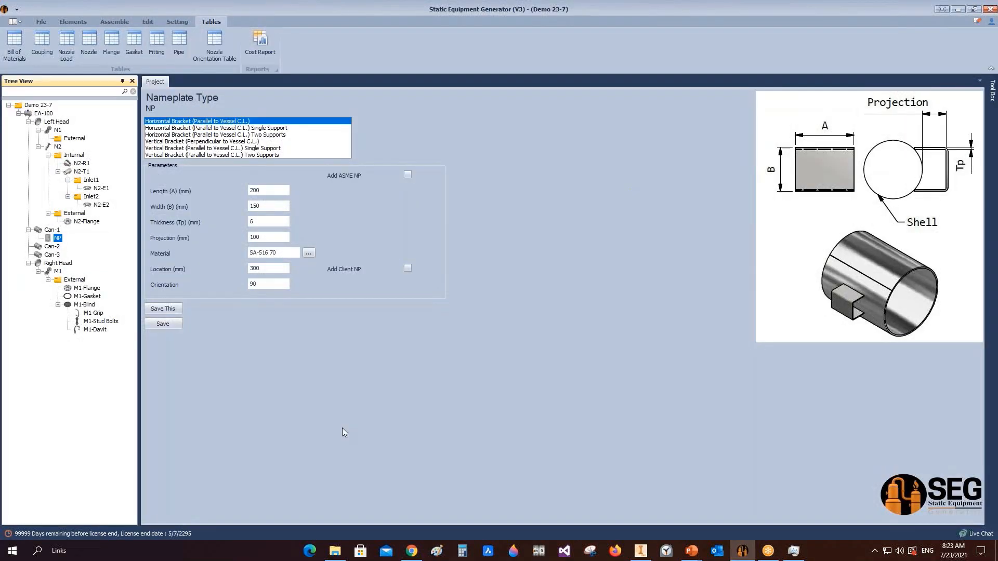
Check the M1-Davit parameters and compare the vertical bracket types for NP, returning to Horizontal Bracket (Parallel to Vessel C.L.)
click(85, 330)
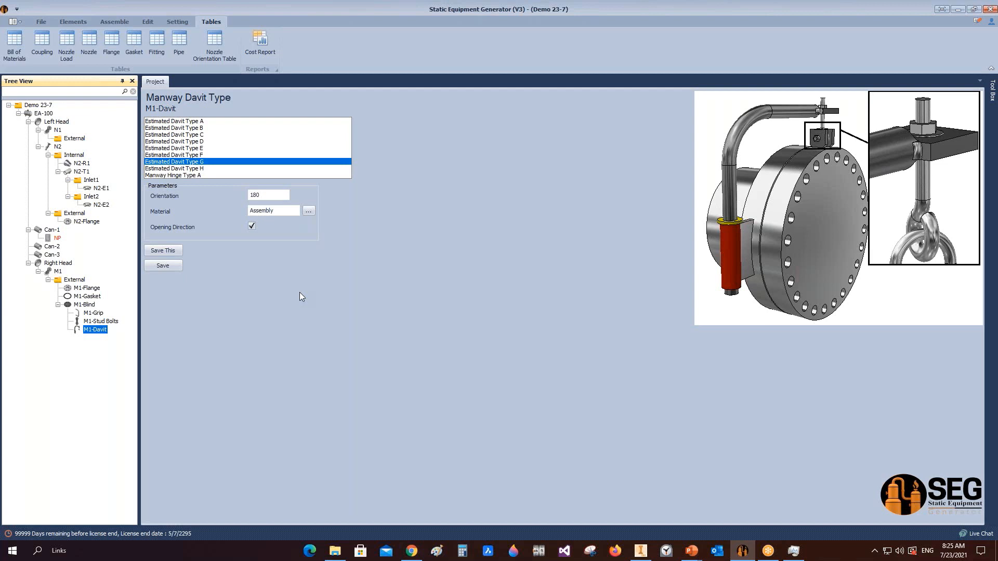
click(57, 238)
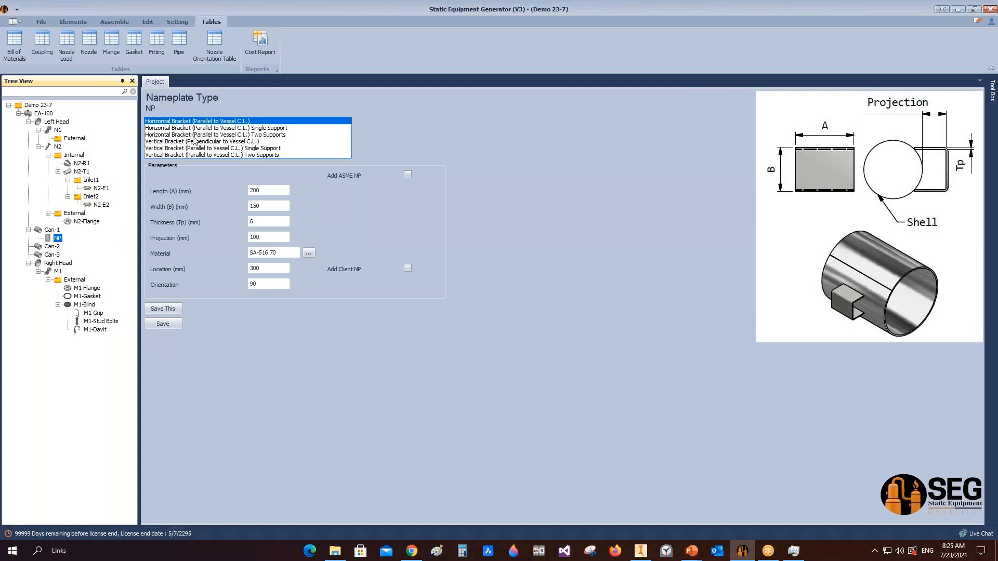
click(226, 155)
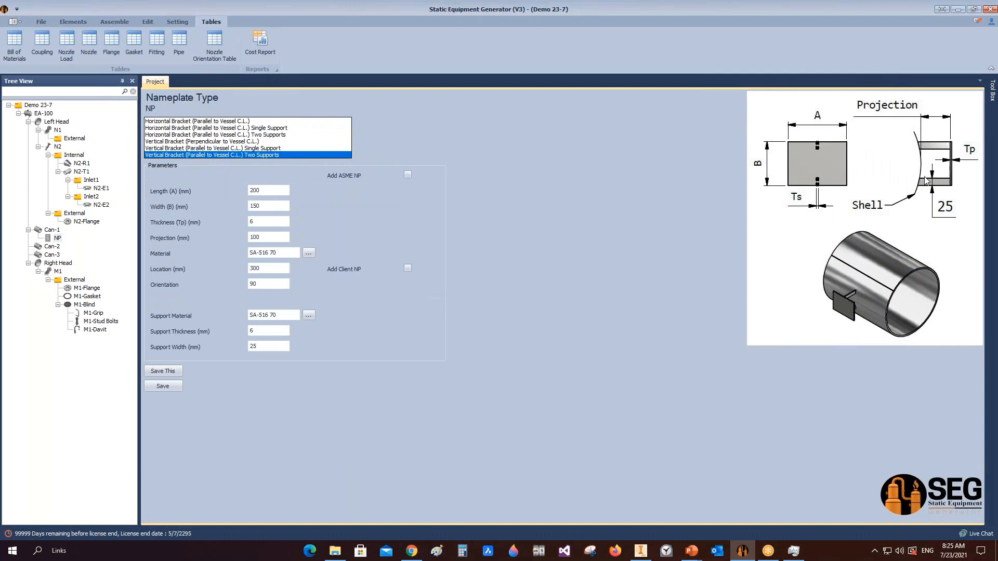
click(265, 149)
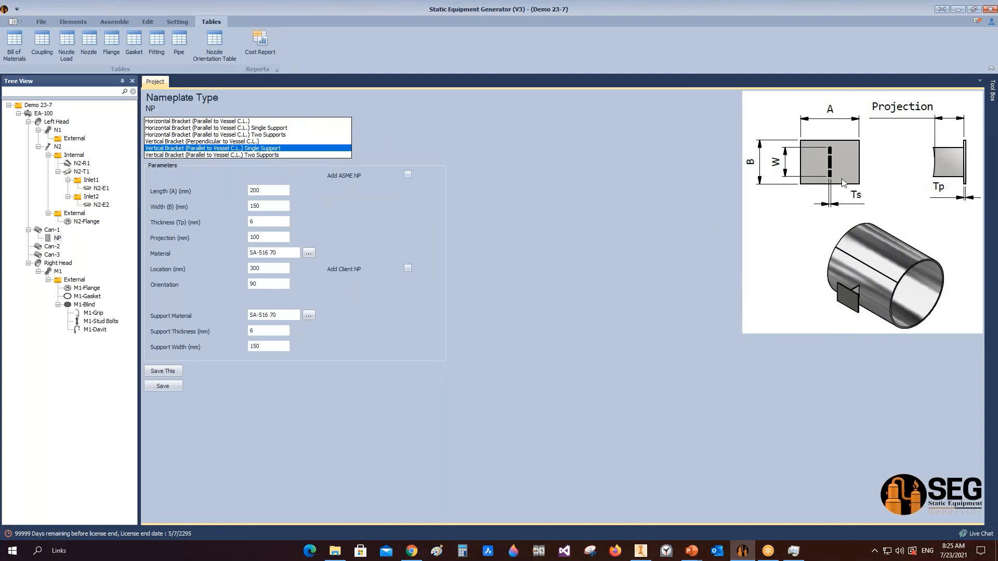
click(276, 142)
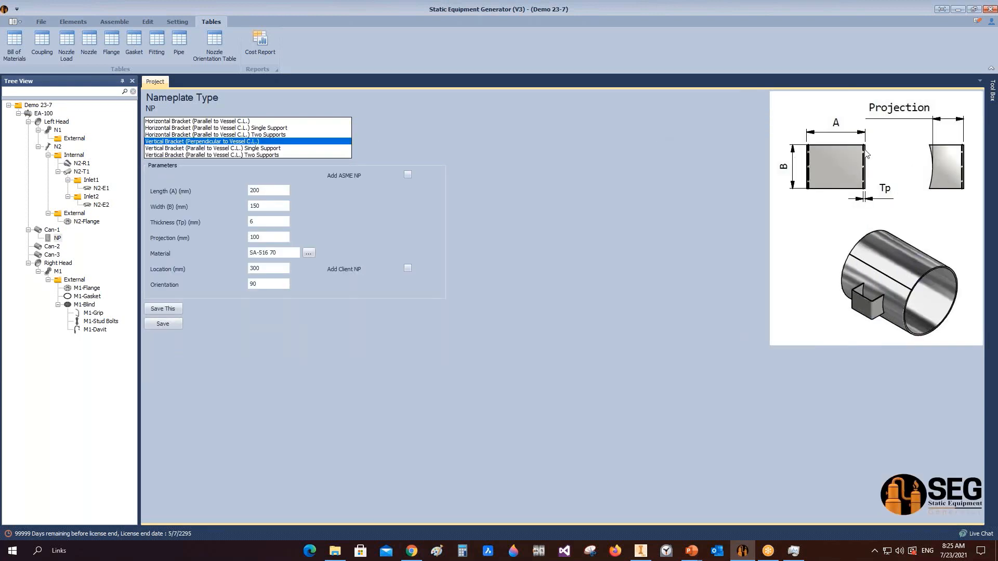
click(237, 122)
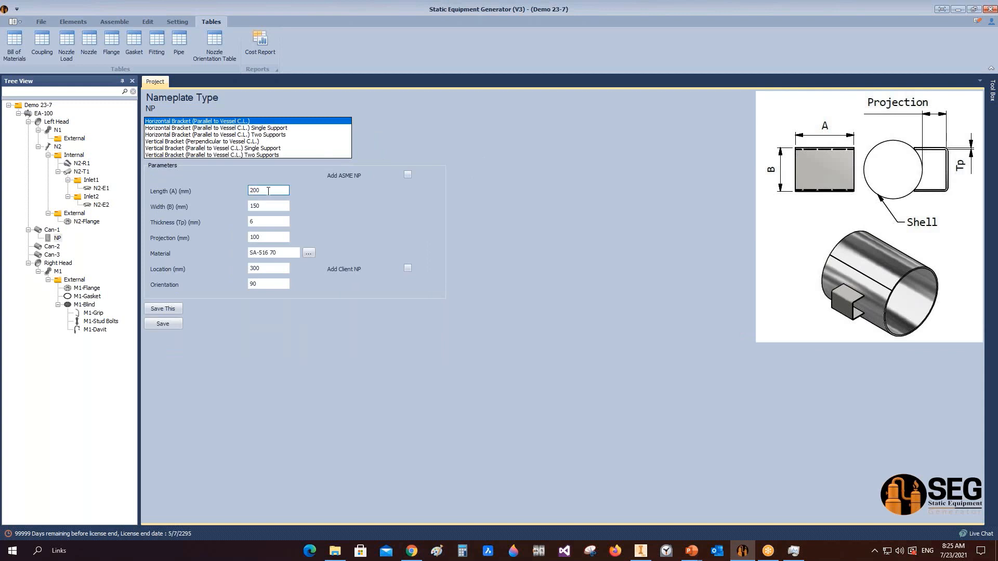
Set the NP bracket's length to 300 mm, width to 200 mm, projection to 50 mm and location to 500 mm
double_click(268, 192)
text(300)
click(269, 208)
double_click(270, 208)
text(200)
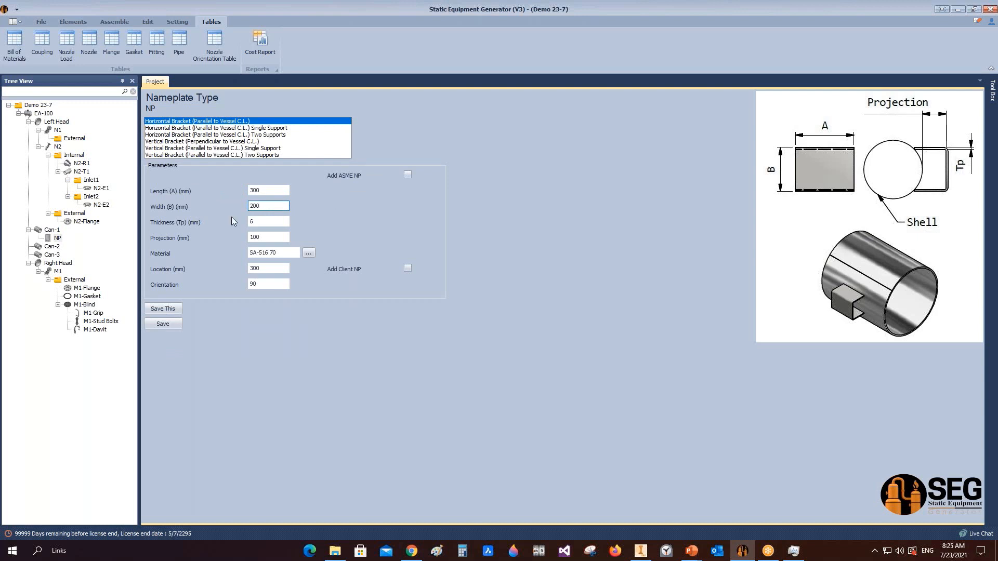
double_click(260, 237)
text(50)
double_click(262, 268)
text(500)
Add the ASME and client nameplates to the NP bracket, each with a bottom offset of 20 mm
click(407, 174)
click(407, 175)
click(408, 268)
double_click(413, 190)
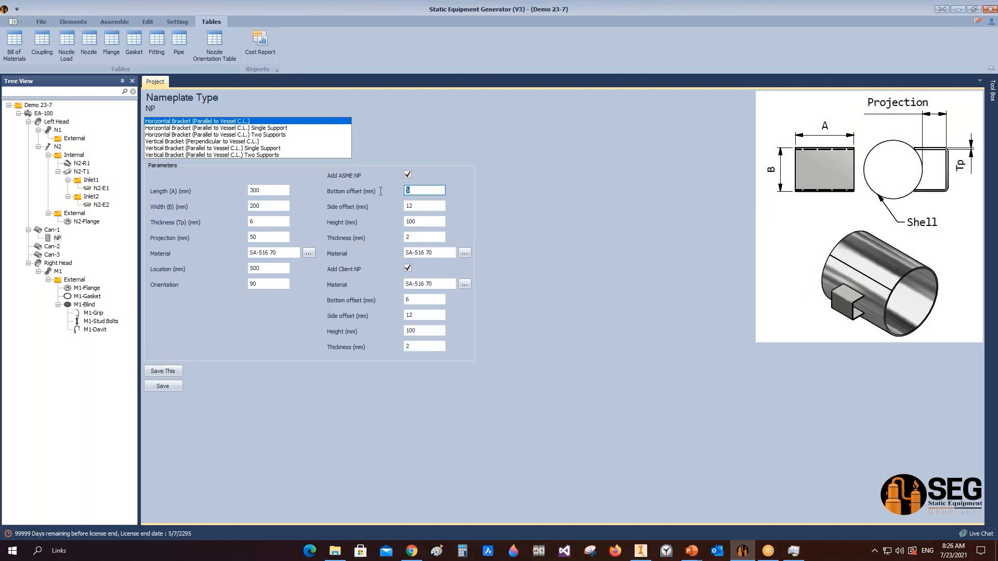
text(20)
double_click(413, 299)
text(20)
Set the ASME nameplate's height to 150 mm and the client nameplate's height to 114 mm
double_click(411, 221)
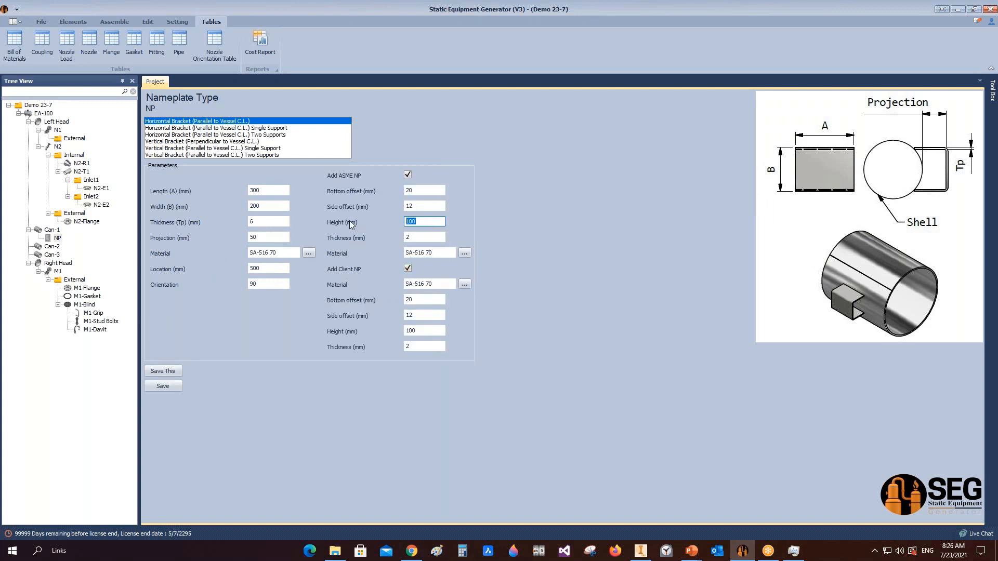
text(150)
click(424, 315)
double_click(416, 331)
text(114)
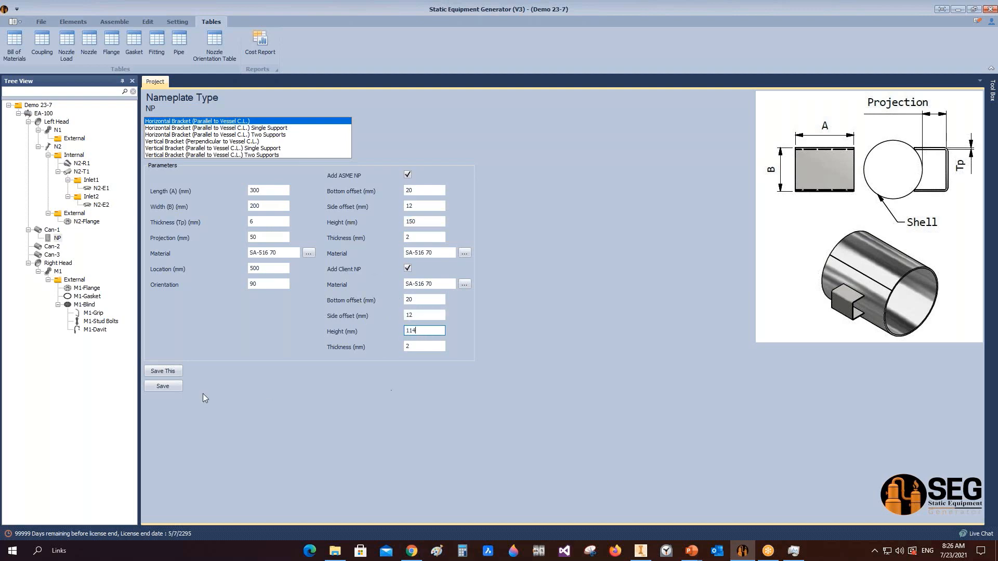
Save the NP parameters, run the assembly, and switch to Inventor to save the generated NP subassembly
click(163, 386)
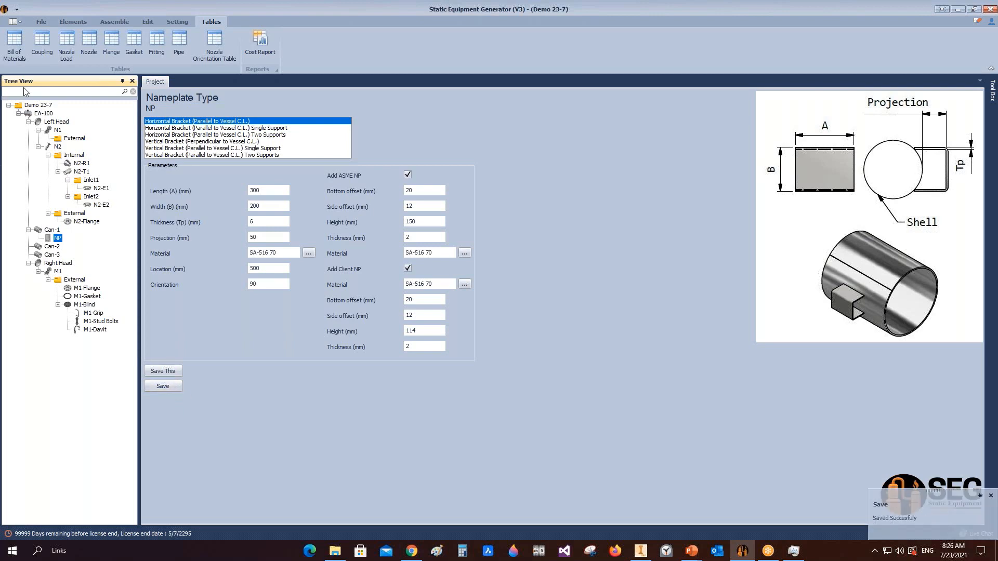
click(113, 22)
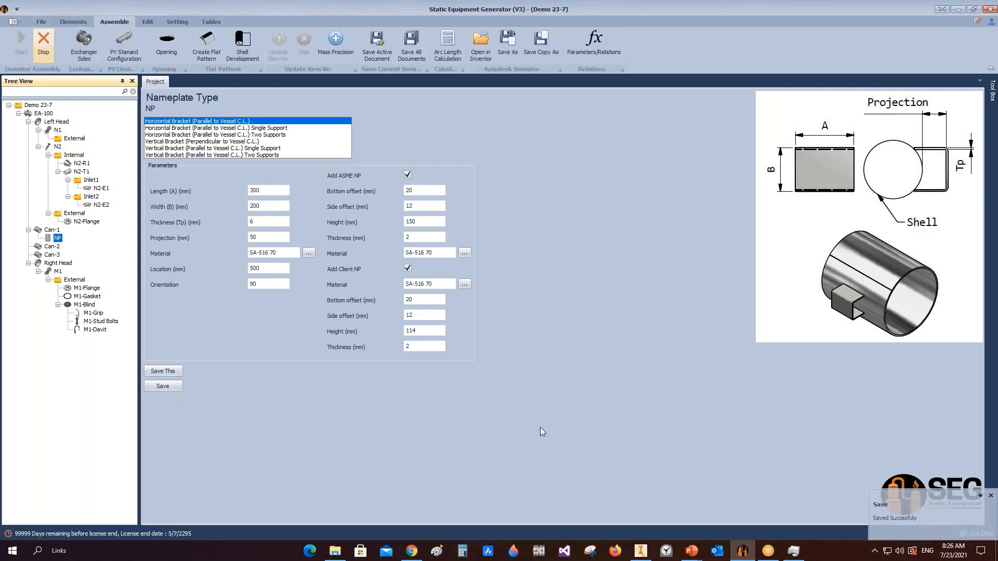
click(642, 548)
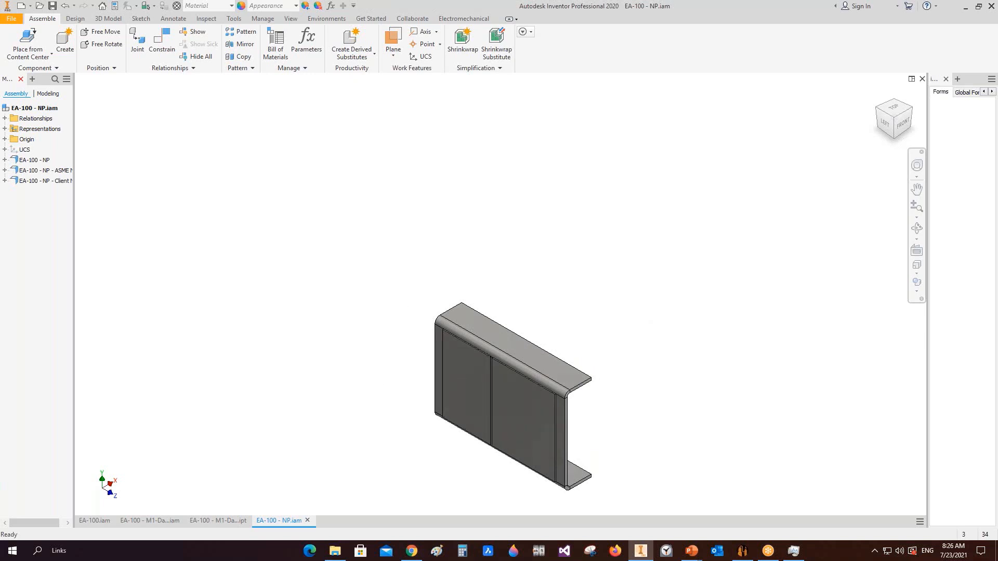
key(ctrl+s)
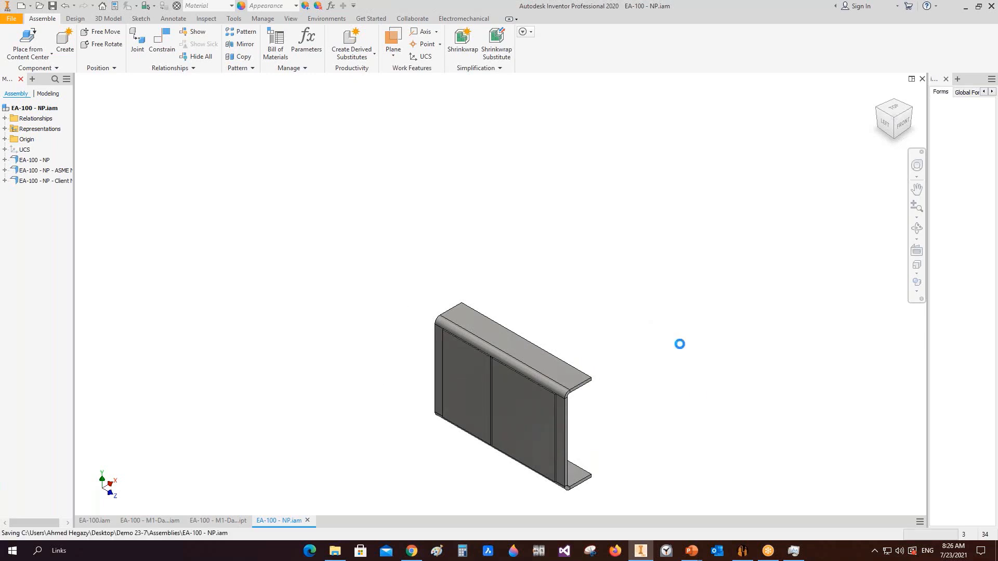
Switch to Static Equipment Generator and give both the ASME and client nameplates a 12 mm bottom offset and 20 mm side offset
click(748, 553)
double_click(418, 190)
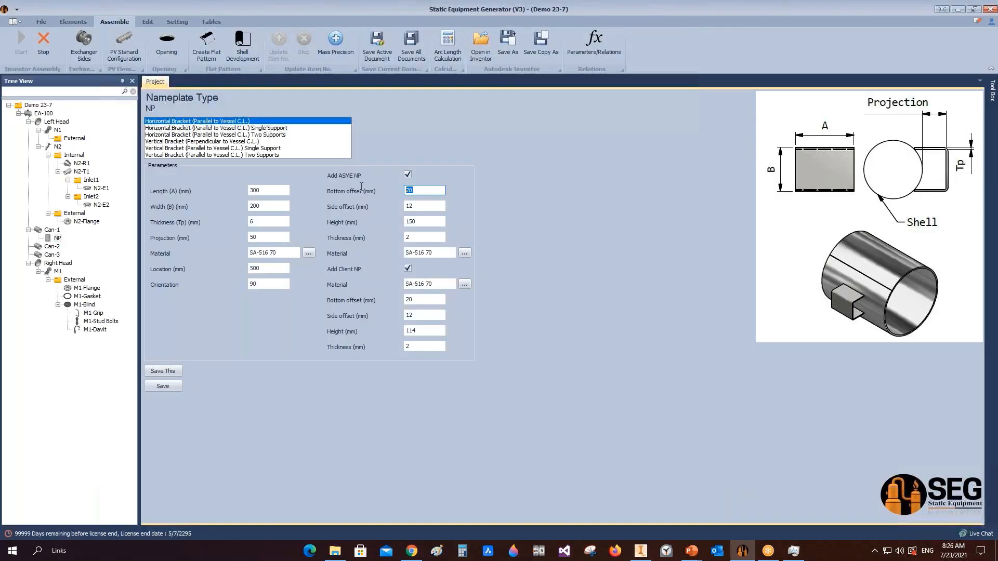
text(12)
key(Tab)
text(20)
double_click(418, 299)
text(12)
key(Tab)
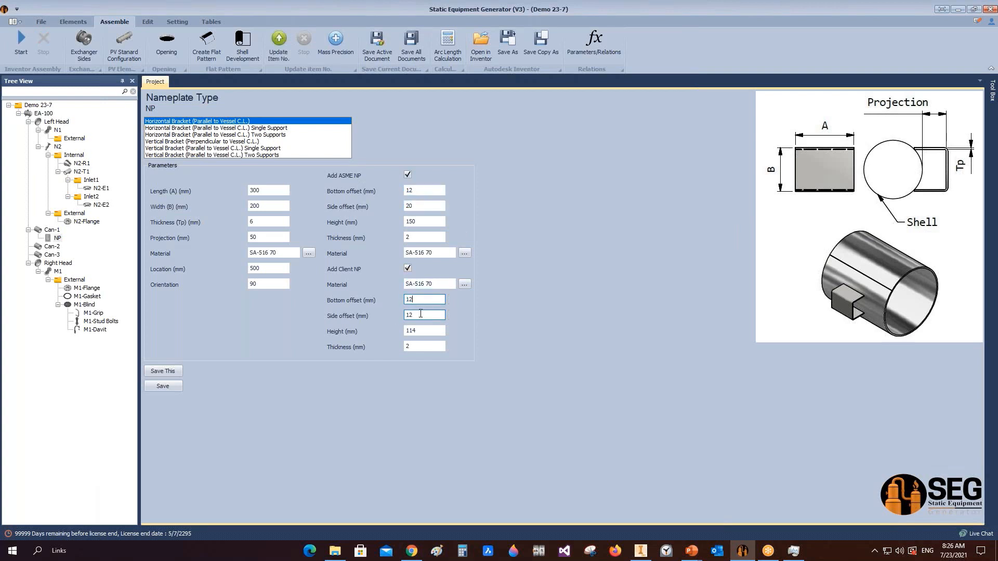
text(20)
Save the revised NP parameters, rerun the assembly and switch to Inventor
click(163, 388)
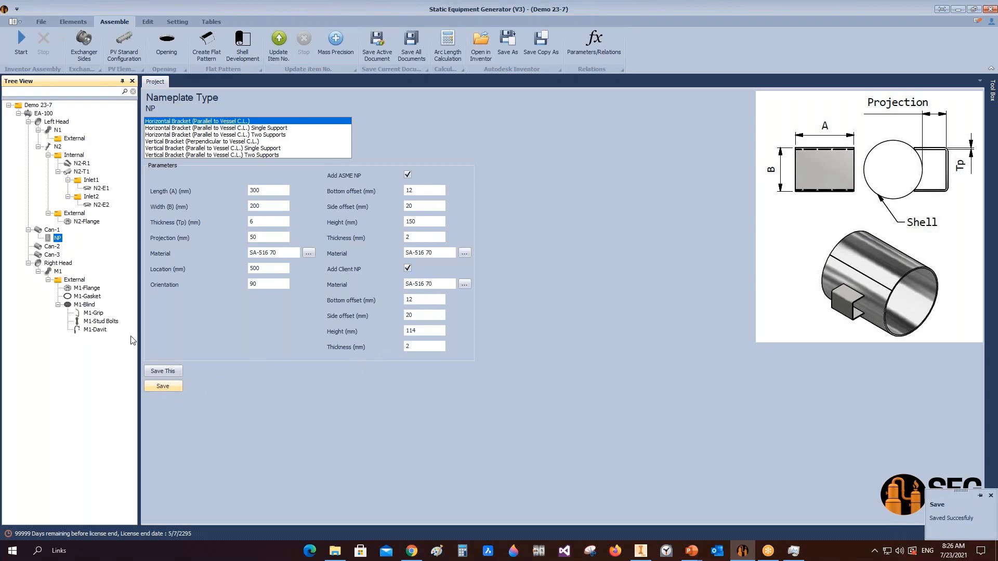
click(28, 39)
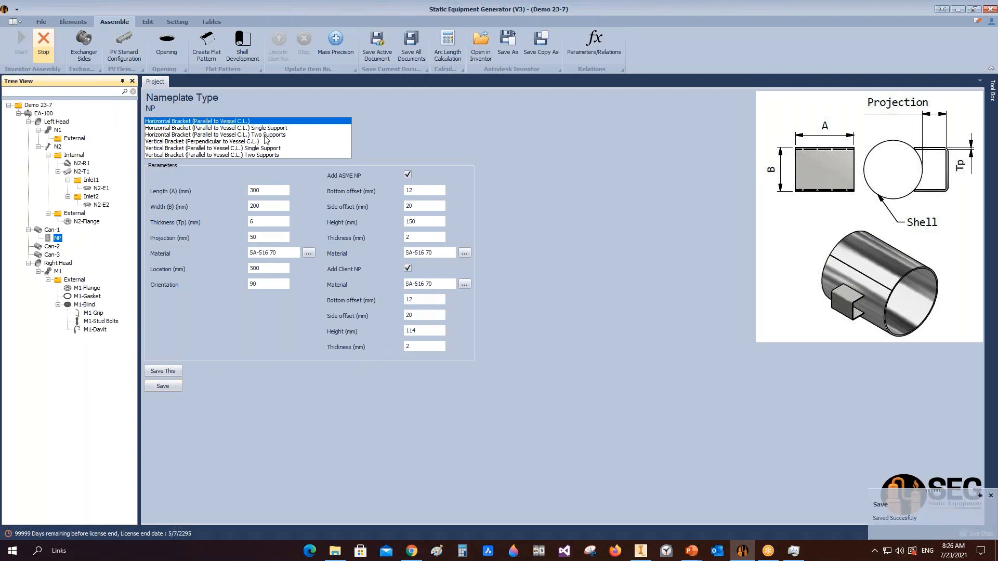
click(641, 552)
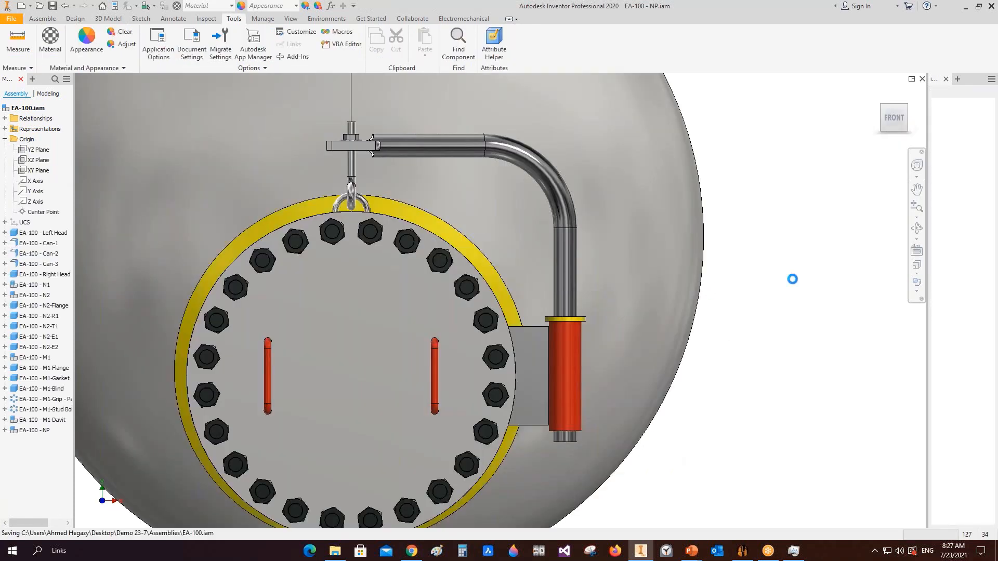
Examine the nameplate bracket on Can-1 up close and from the side of the whole EA-100 vessel
click(882, 106)
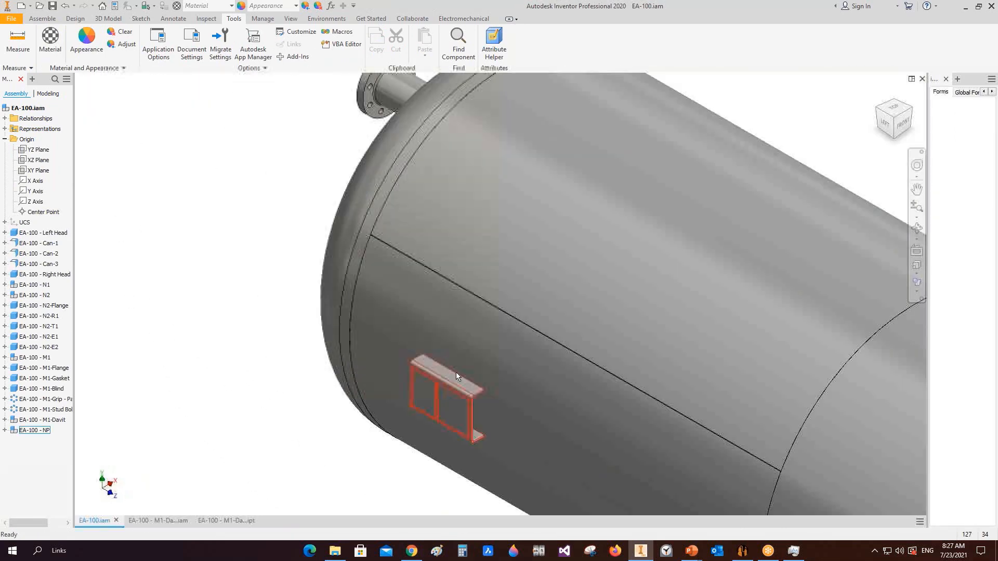
middle_drag(457, 373, 373, 303)
scroll(405, 311, up, 3)
click(915, 229)
scroll(555, 272, up, 2)
drag(411, 307, 559, 255)
scroll(559, 254, up, 2)
middle_drag(559, 254, 442, 288)
drag(442, 288, 444, 314)
right_click(444, 314)
click(479, 314)
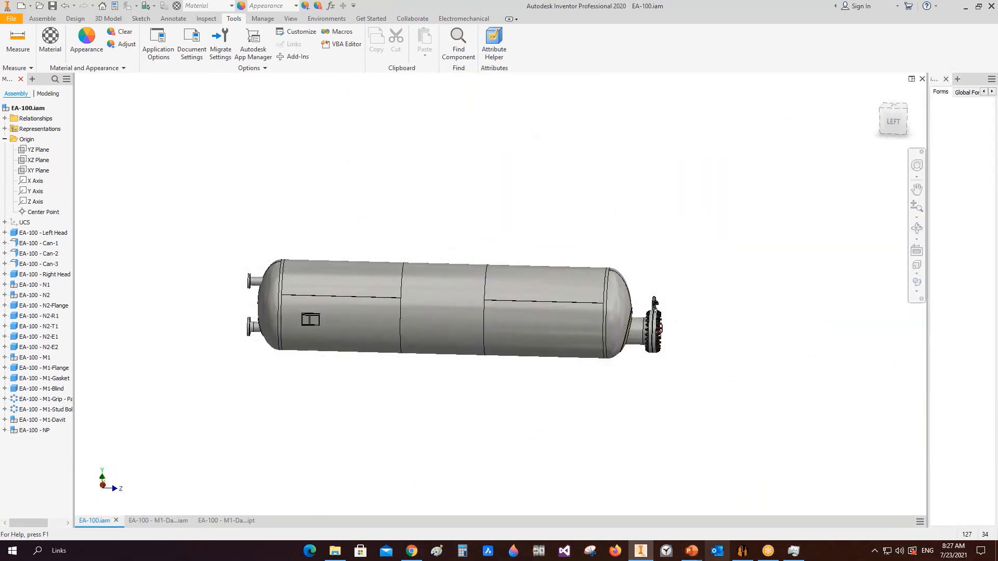
Switch to Static Equipment Generator and add a saddle named Left Saddle to Can-1
click(742, 550)
click(50, 230)
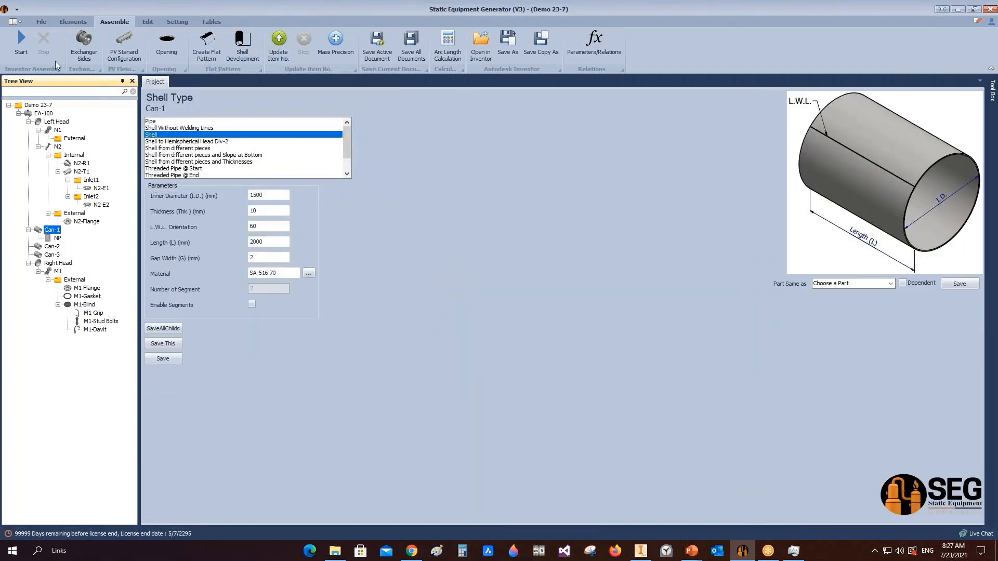
click(73, 21)
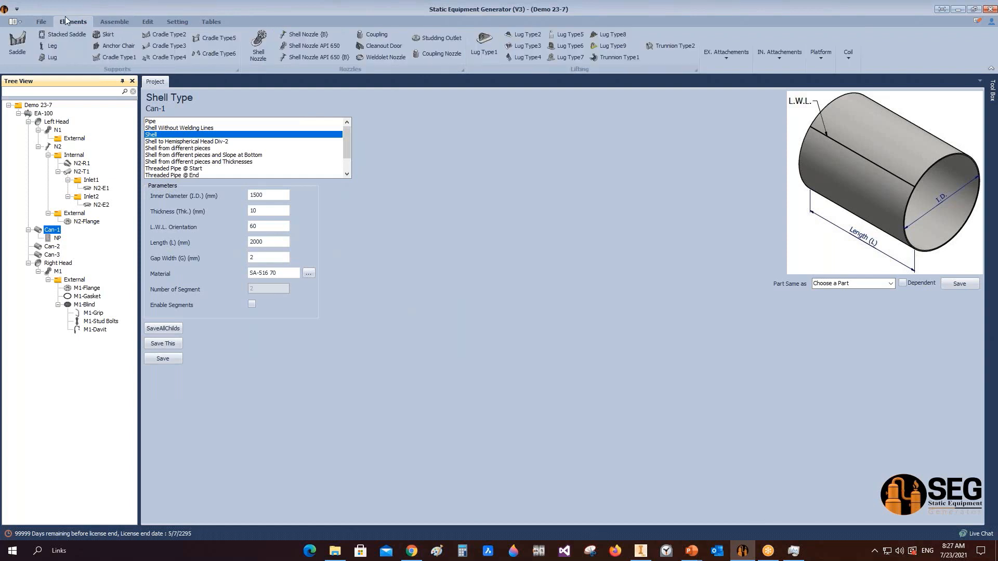
click(20, 41)
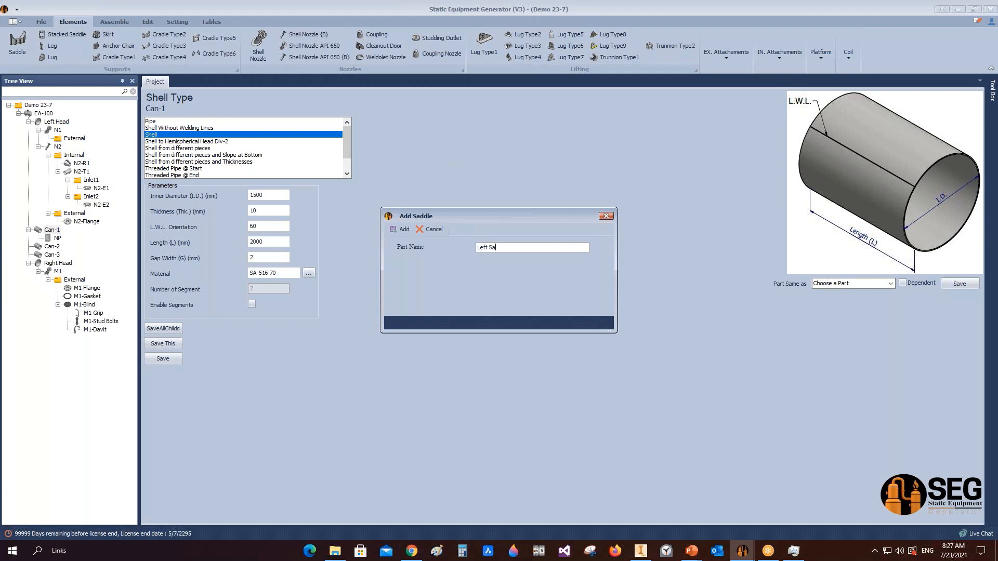
click(401, 229)
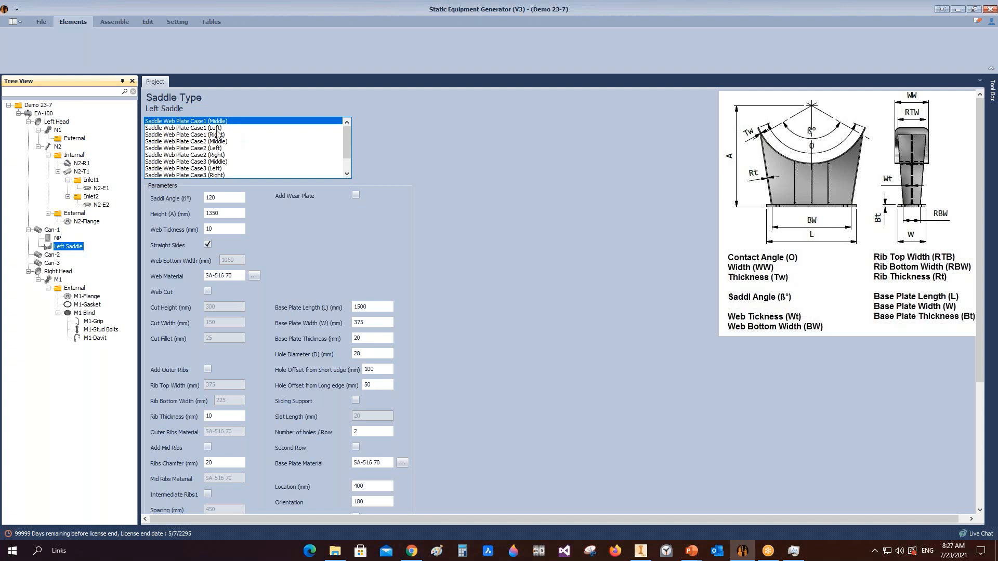
Review the shell support types slide in SEG Shell Nozzles.pptx, close it and open SEG Saddles.pptx from the Webinar folder
click(339, 548)
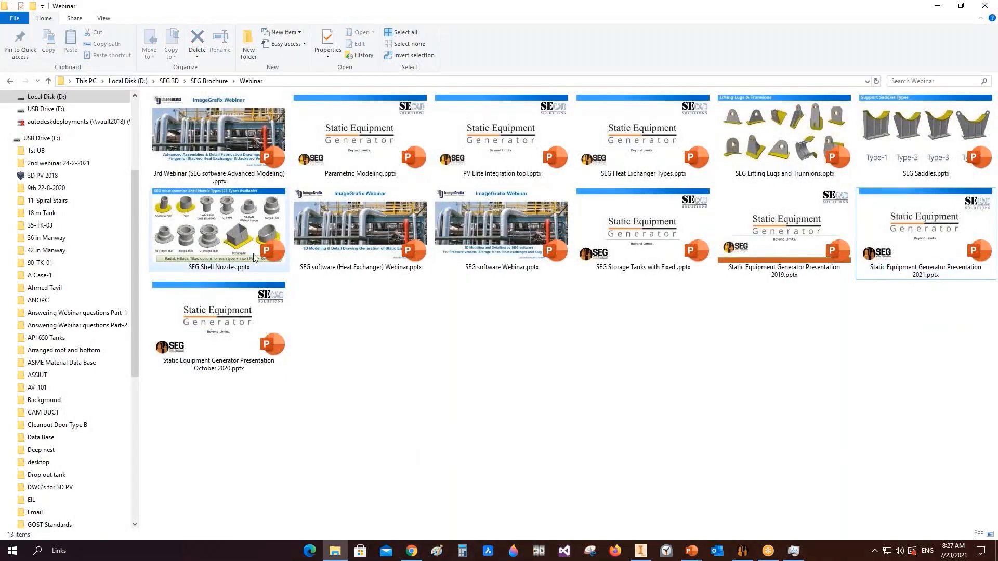
click(254, 254)
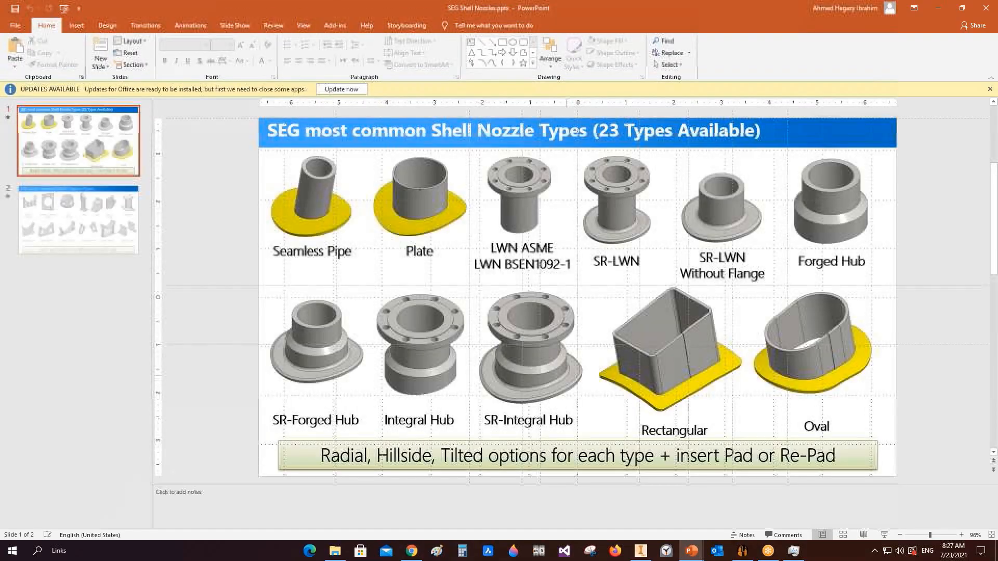
click(76, 208)
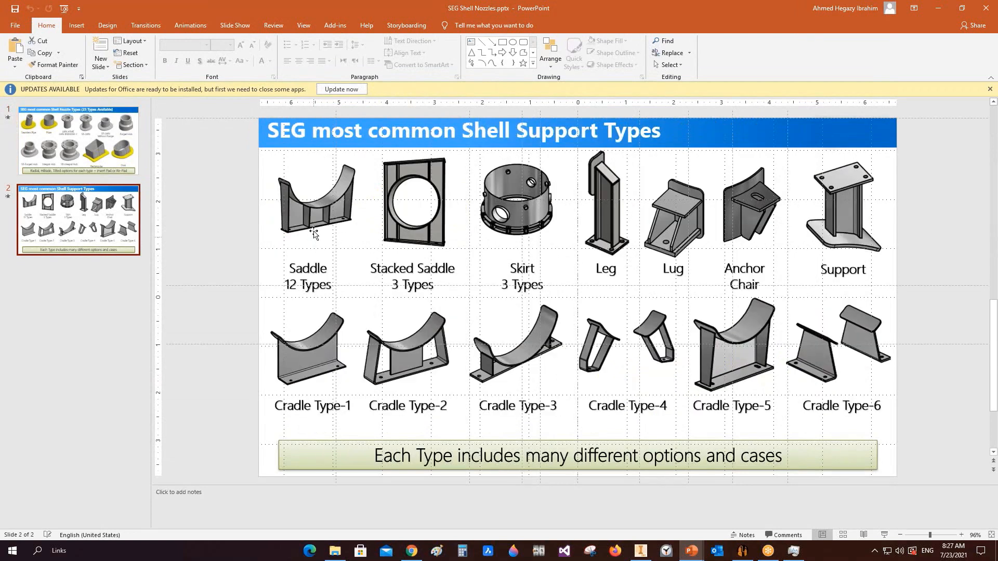
click(984, 8)
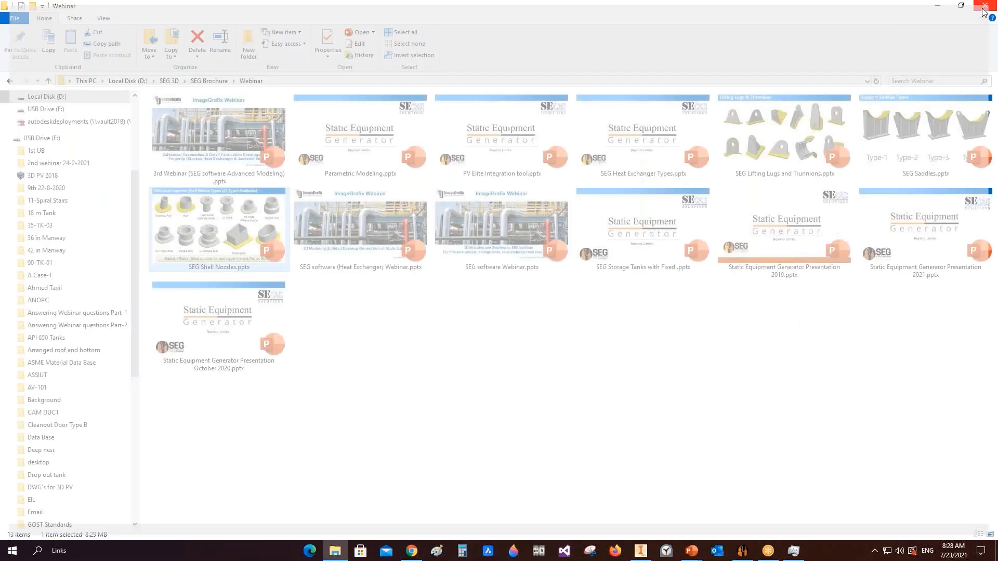
double_click(925, 135)
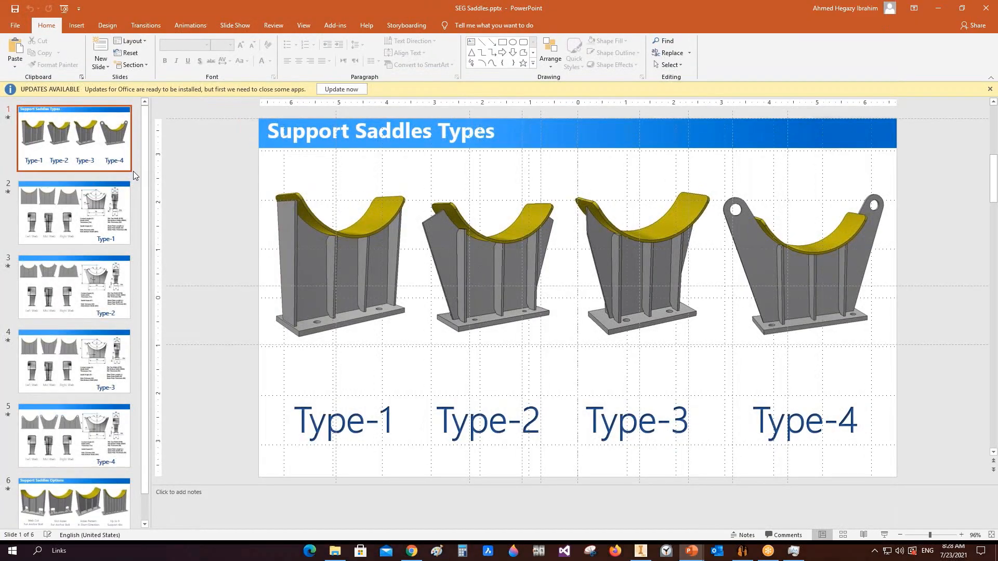
Present the SEG Saddles slides to review the support saddle types and options
key(F5)
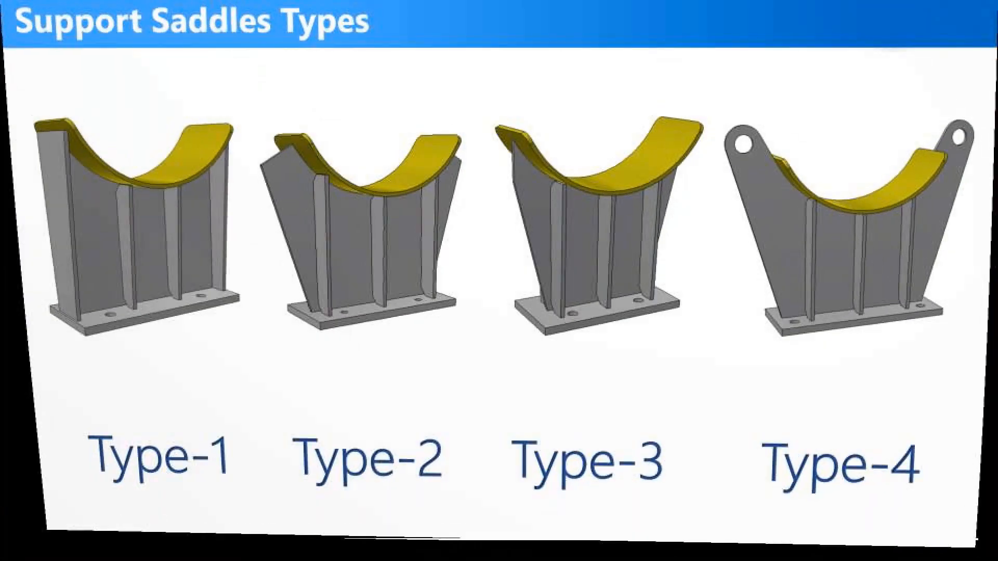
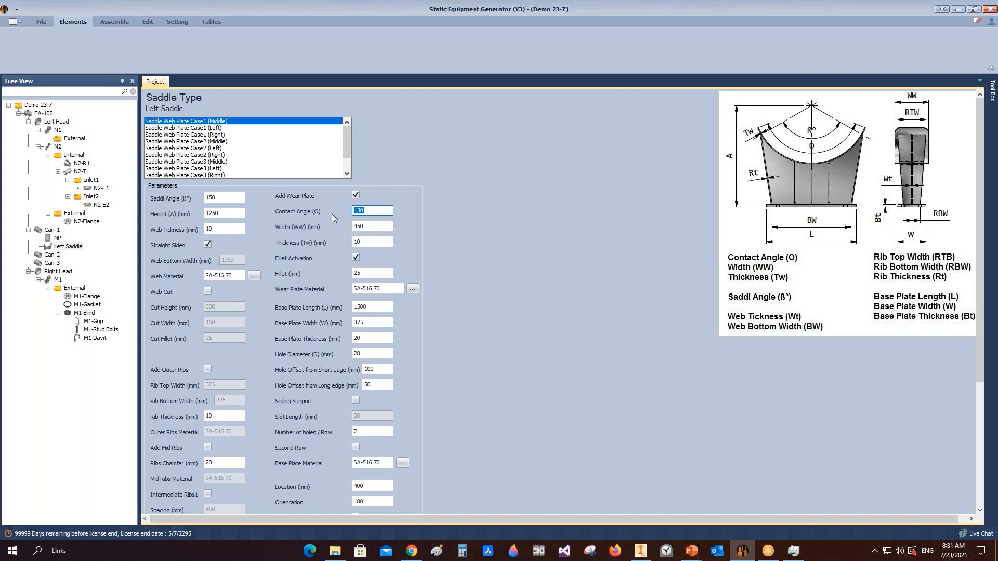
Set the Left Saddle's wear plate to a contact angle of 160 and a width of 350 mm, with the fillet active
text(160)
drag(372, 224, 352, 226)
text(350)
click(369, 240)
click(372, 274)
click(356, 257)
click(356, 257)
Set the base plate to 1200 mm long, 350 mm wide and 40 mm thick, with 40 mm holes offset 150 mm and 75 mm
double_click(377, 307)
text(120)
key(Tab)
text(350)
click(352, 337)
key(Tab)
text(40)
key(Tab)
text(150)
key(Tab)
text(75)
Enable Sliding Support with a 30 mm slot length and a second hole row, and set the saddle location to 1000 mm
scroll(355, 394, down, 3)
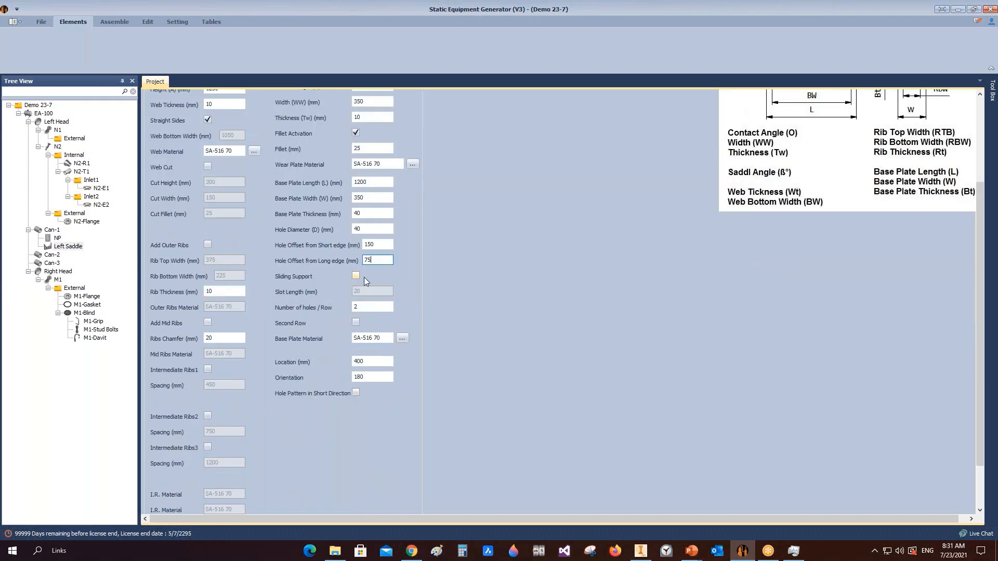
click(356, 275)
click(355, 292)
key(Tab)
click(356, 323)
drag(372, 361, 341, 360)
text(1000)
key(Tab)
Try the Web Cut option on the Left Saddle's web plate
click(209, 167)
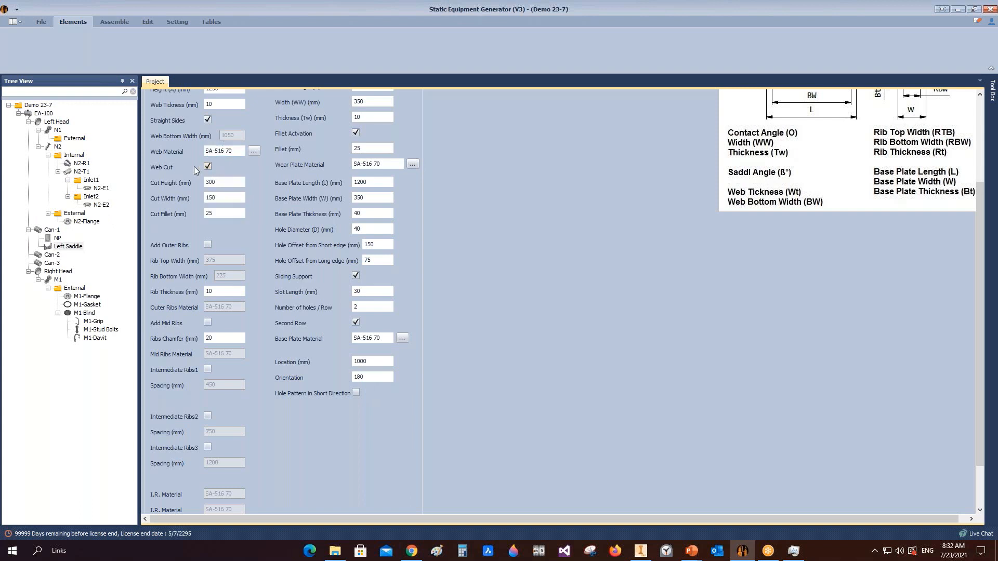
click(208, 168)
click(208, 168)
key(Tab)
click(207, 167)
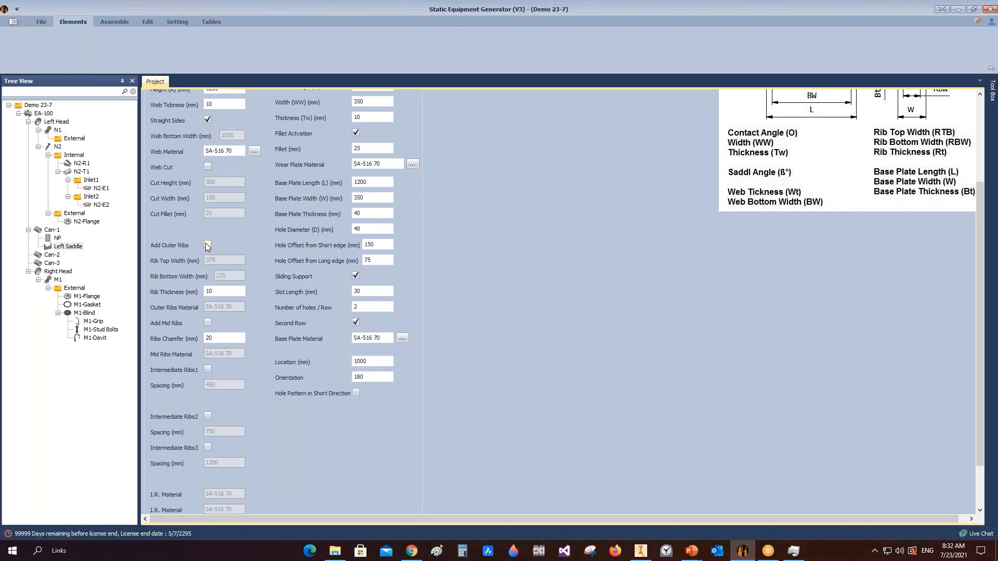
Add outer ribs with top and bottom widths of 300 mm, and add the mid ribs
click(207, 245)
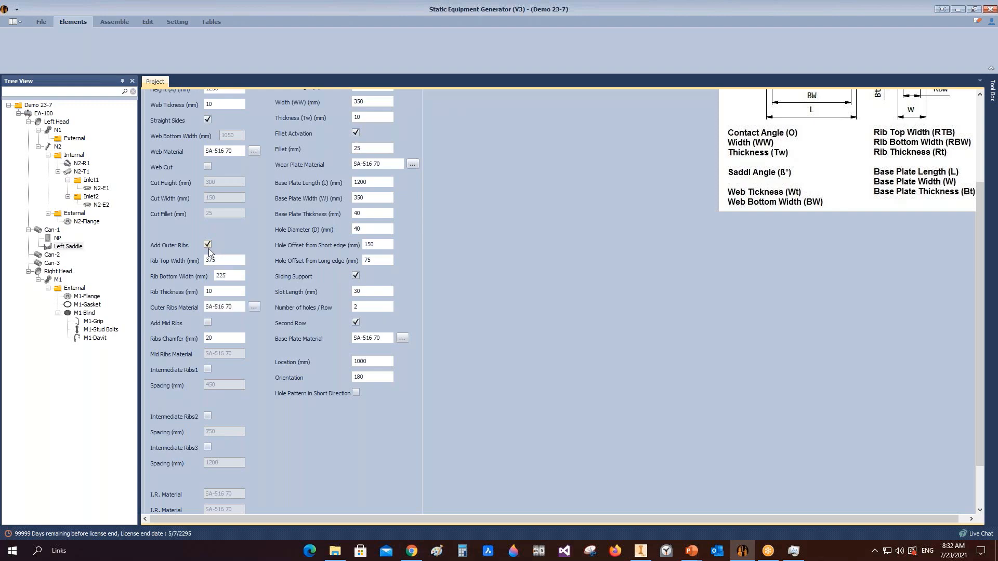
key(Tab)
text(3)
key(Tab)
text(300)
key(Tab)
click(207, 323)
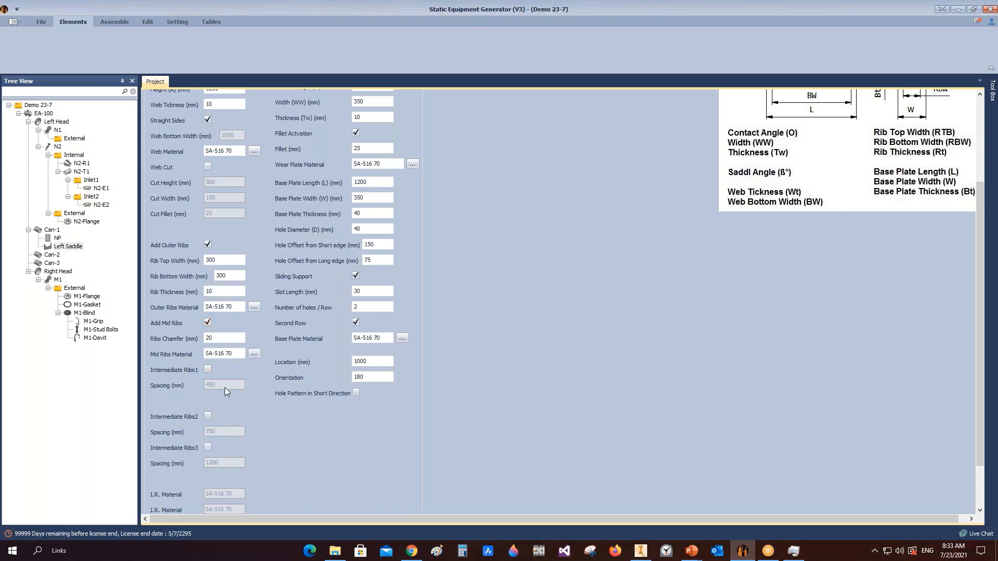
Enable Intermediate Ribs1 on the Left Saddle with a spacing of 700 mm
click(207, 369)
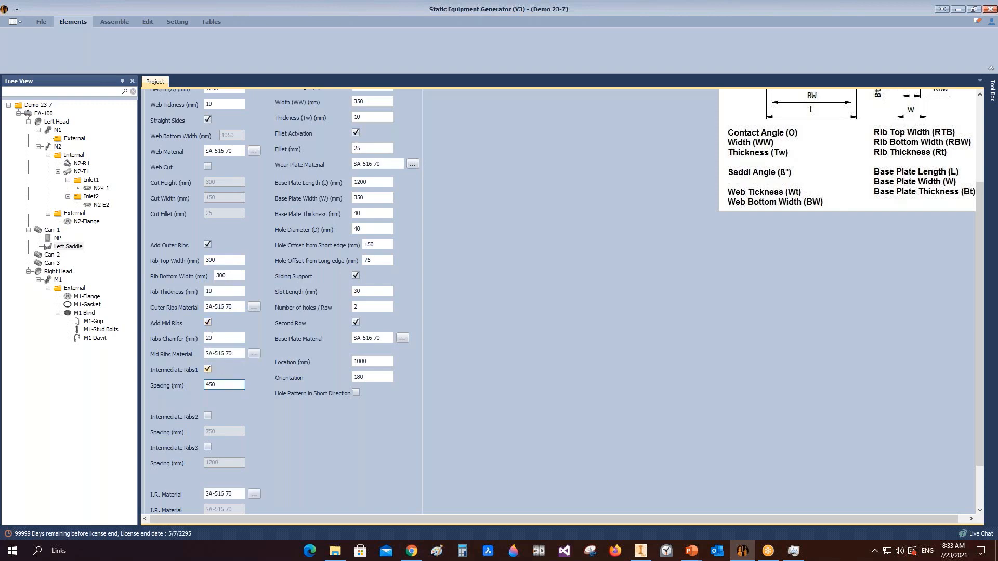
double_click(211, 384)
text(700)
Save the Left Saddle parameters, start the assembly and switch to Inventor
scroll(249, 416, down, 2)
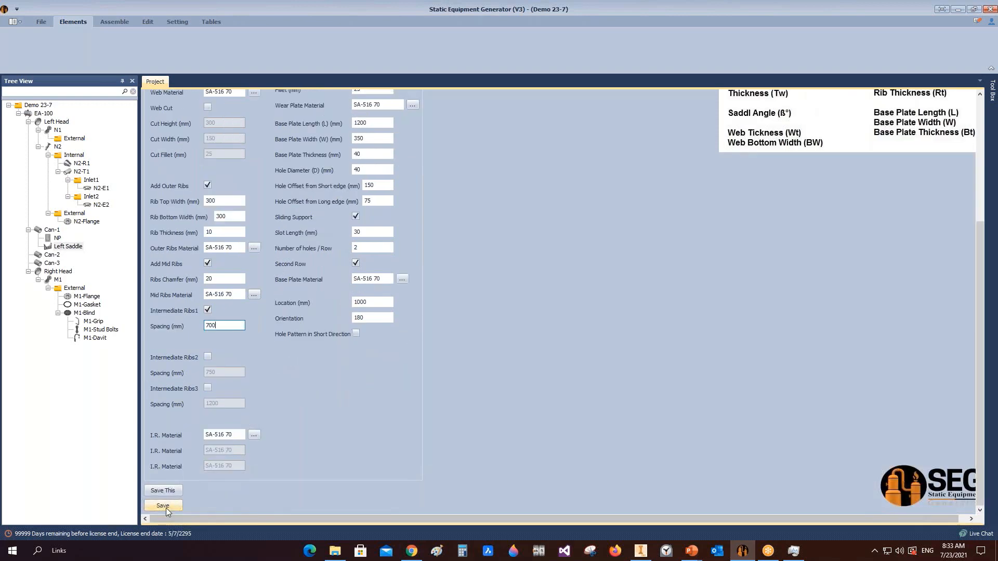
click(167, 507)
click(107, 23)
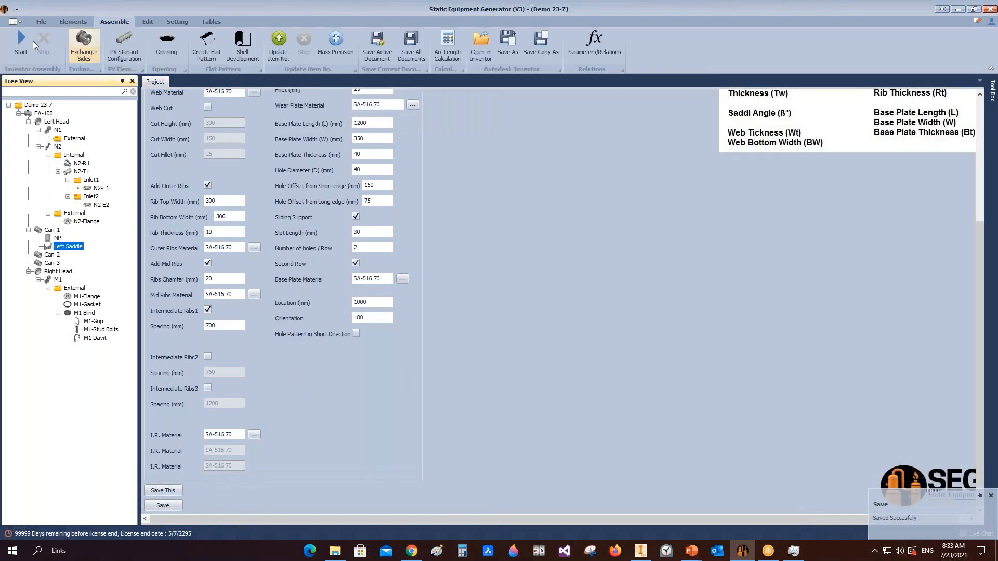
click(642, 551)
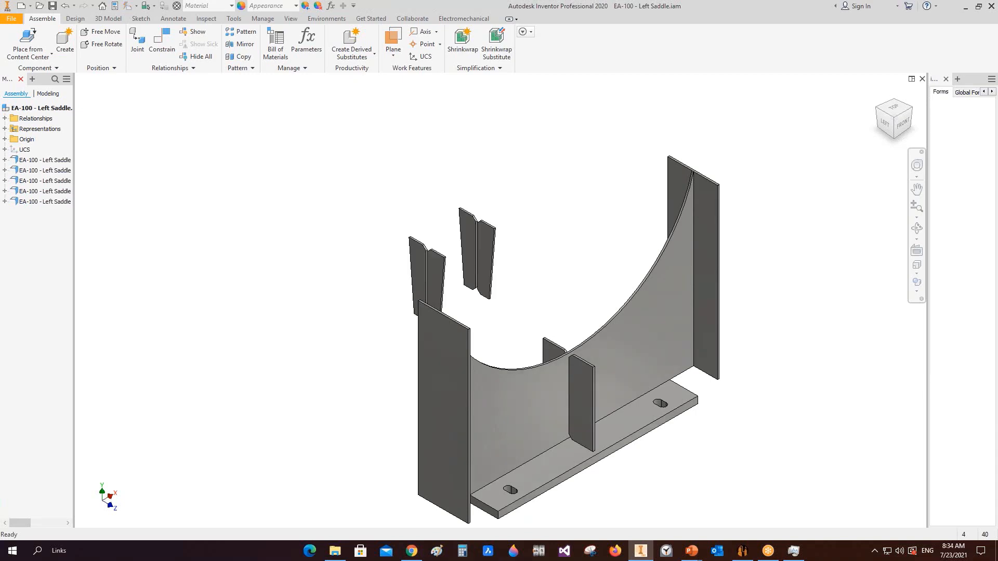
Review the Type-4 and Type-1 saddle slides in SEG Saddles.pptx and return to Static Equipment Generator
click(742, 551)
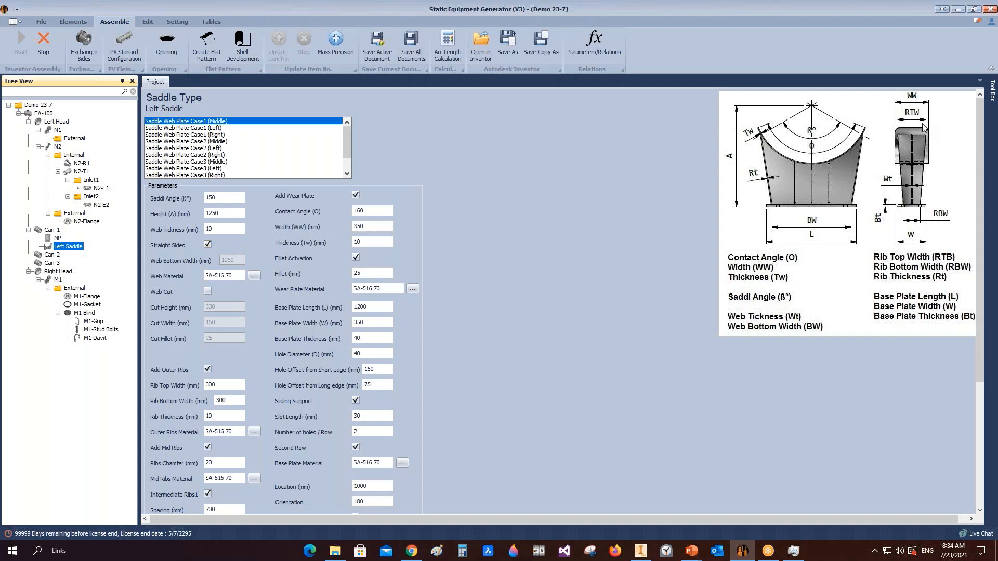
mouse_move(691, 550)
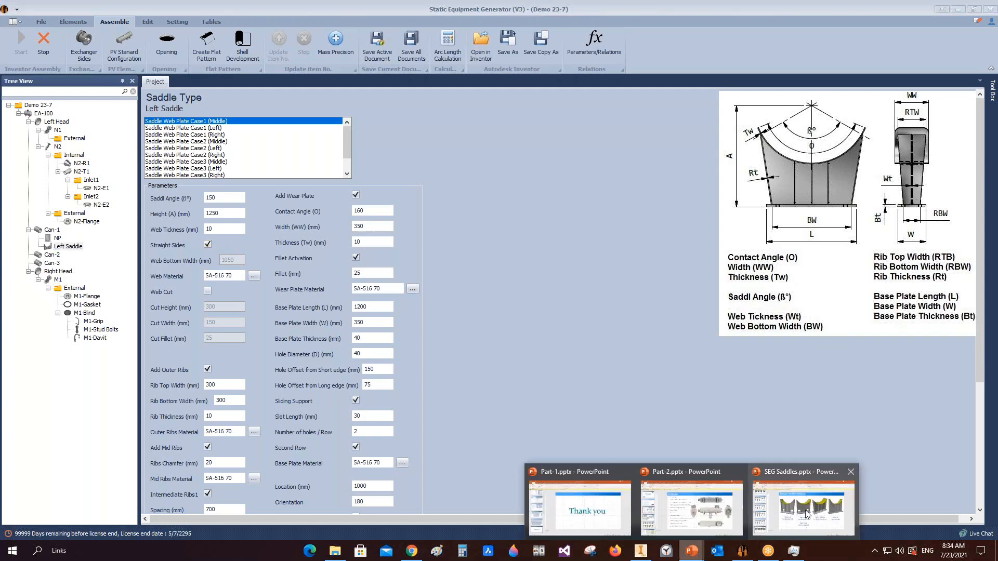
click(805, 512)
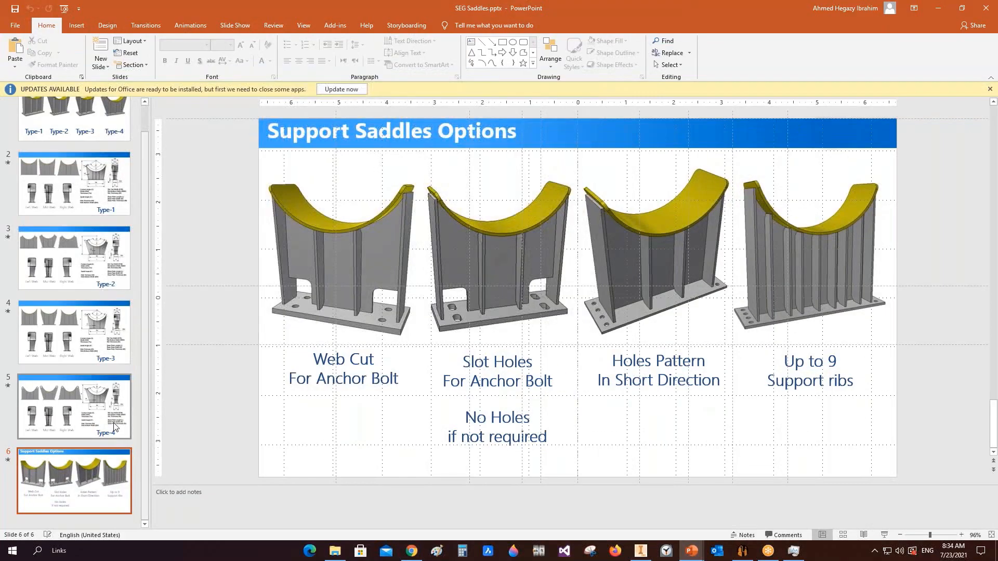
click(81, 387)
scroll(52, 176, up, 1)
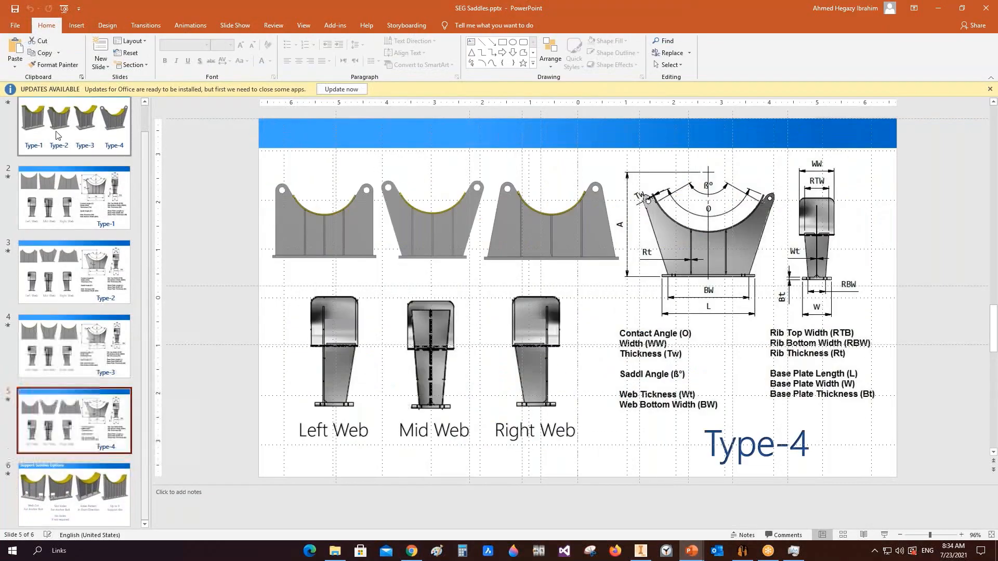
click(57, 208)
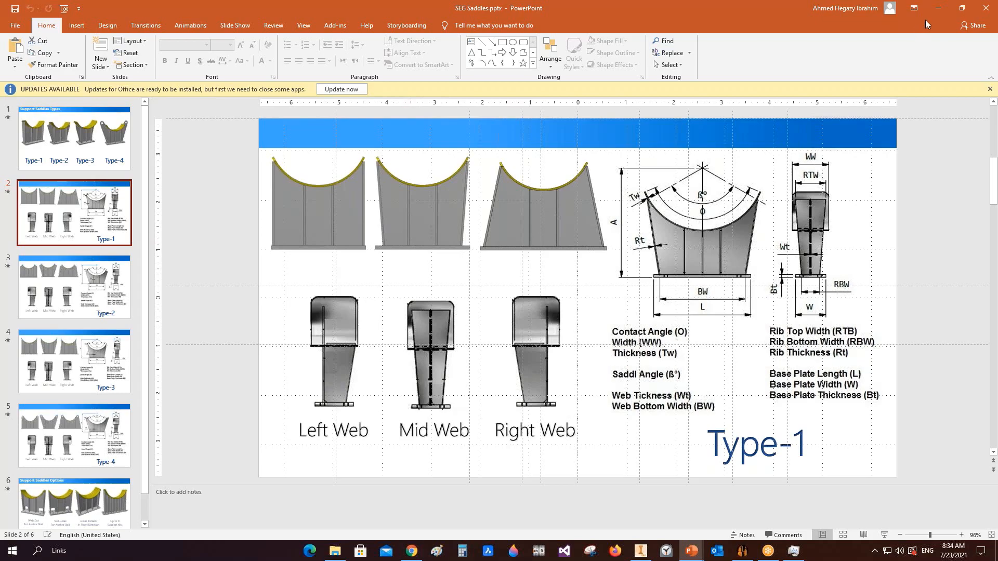
click(938, 8)
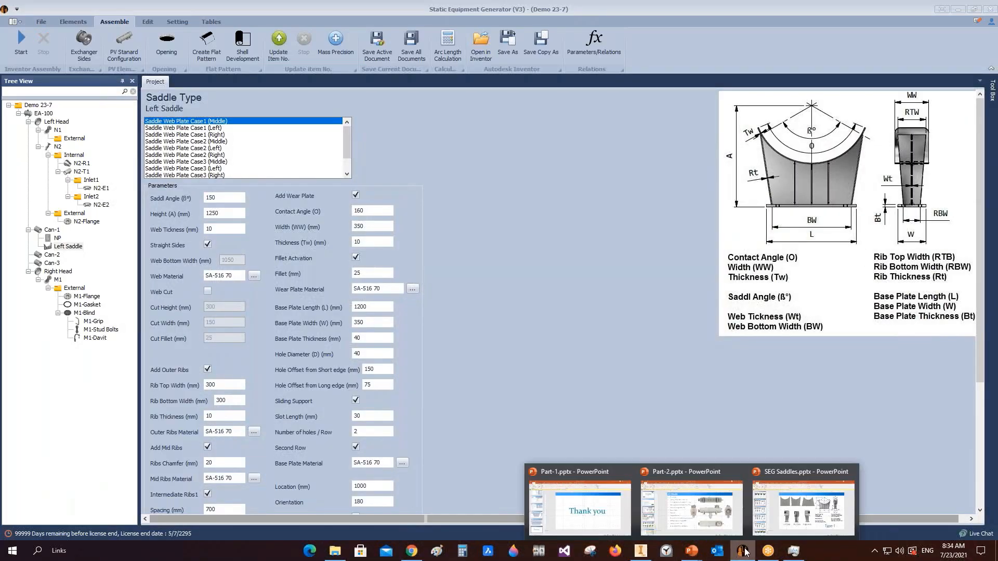
Turn off Straight Sides for the Left Saddle, using a web bottom width of 1050 mm, and save the parameters
click(207, 246)
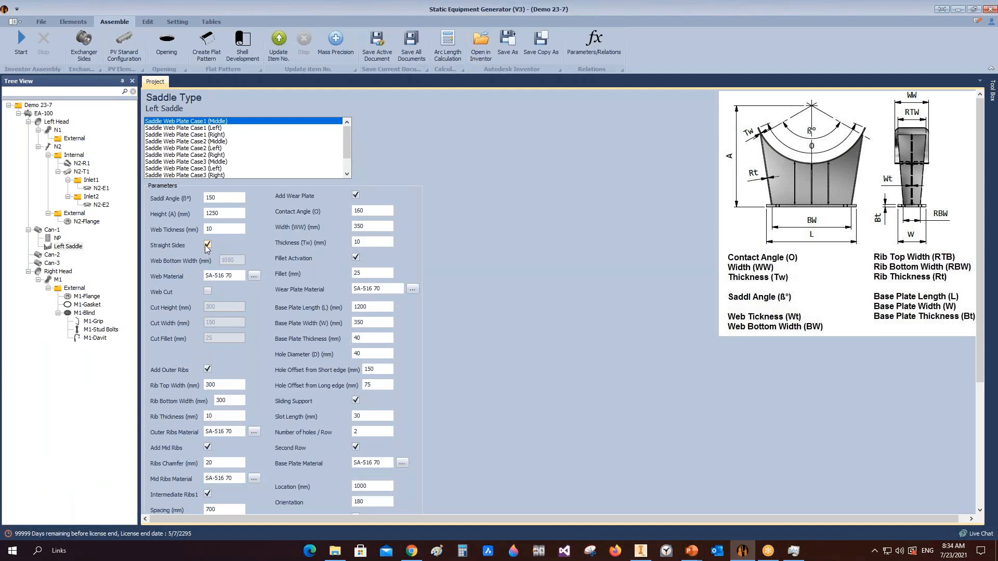
click(243, 260)
click(370, 308)
click(229, 260)
scroll(229, 265, down, 3)
click(164, 506)
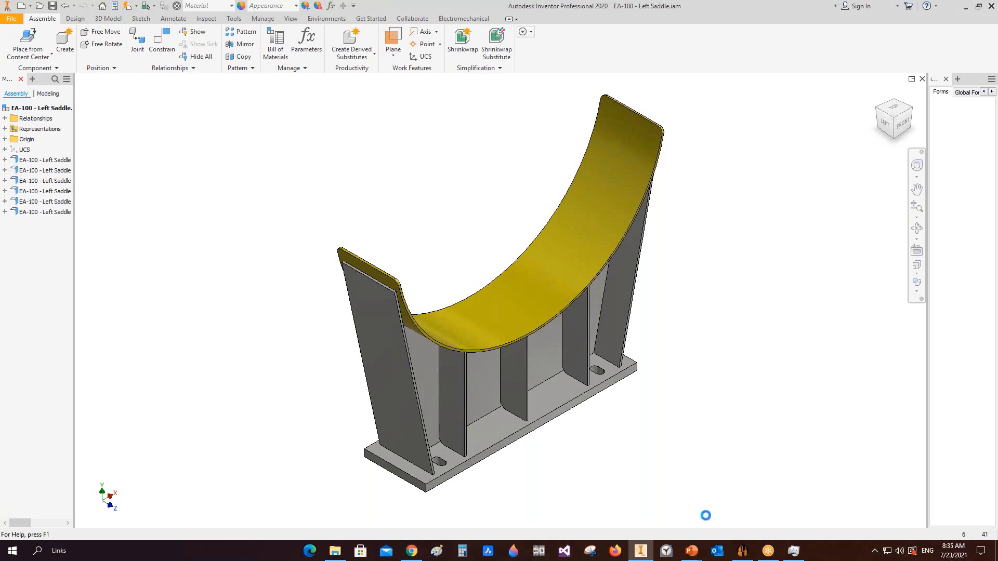
Return to Static Equipment Generator, stop the assembly run and add a saddle named Right Saddle to Can-1, copied from Left Saddle
click(742, 551)
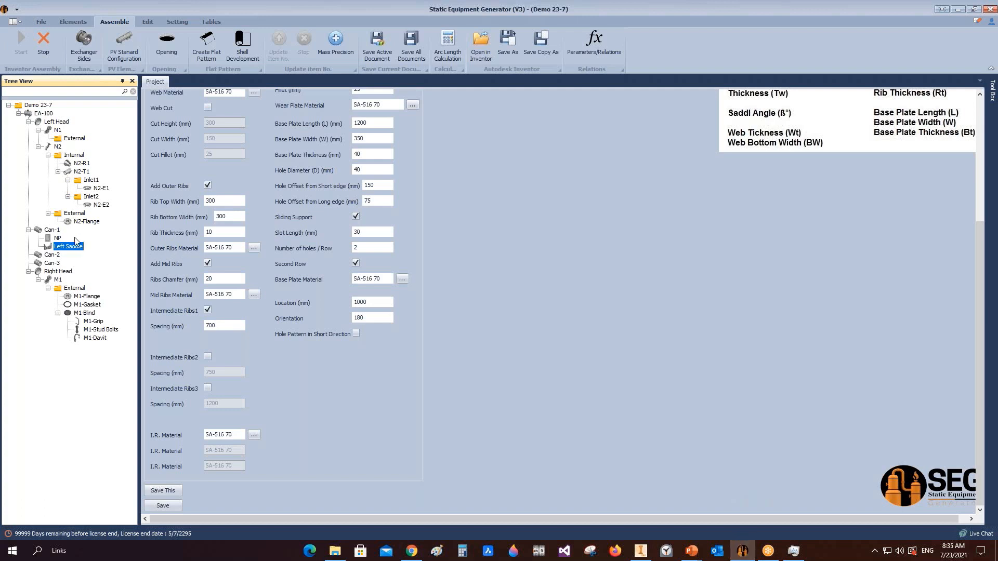
click(57, 230)
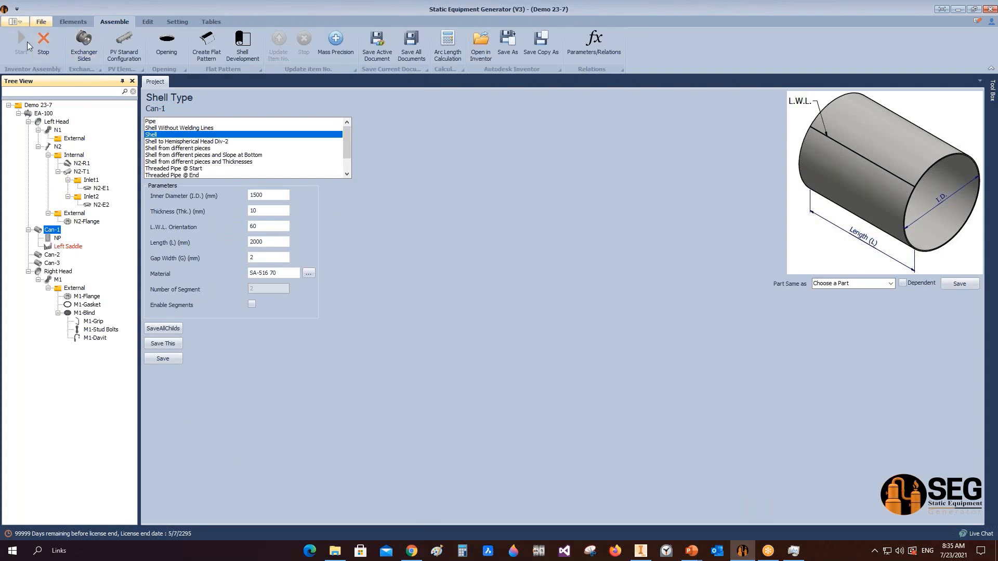
click(44, 45)
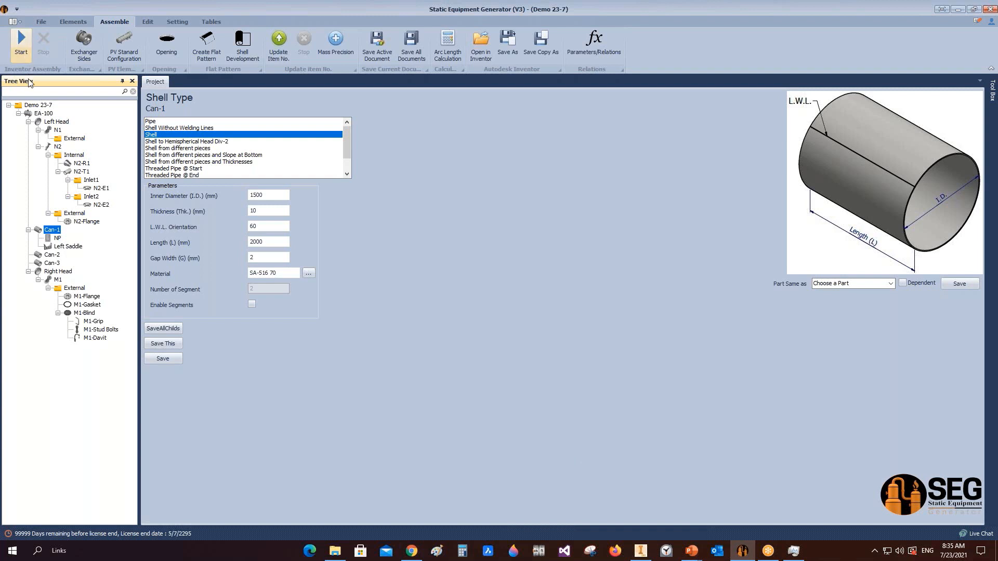
click(73, 21)
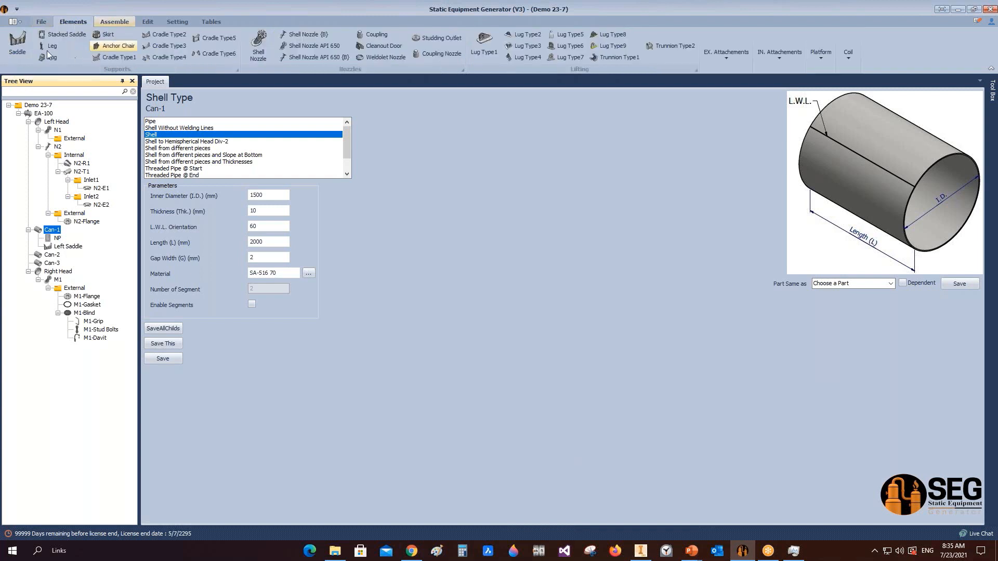
click(17, 42)
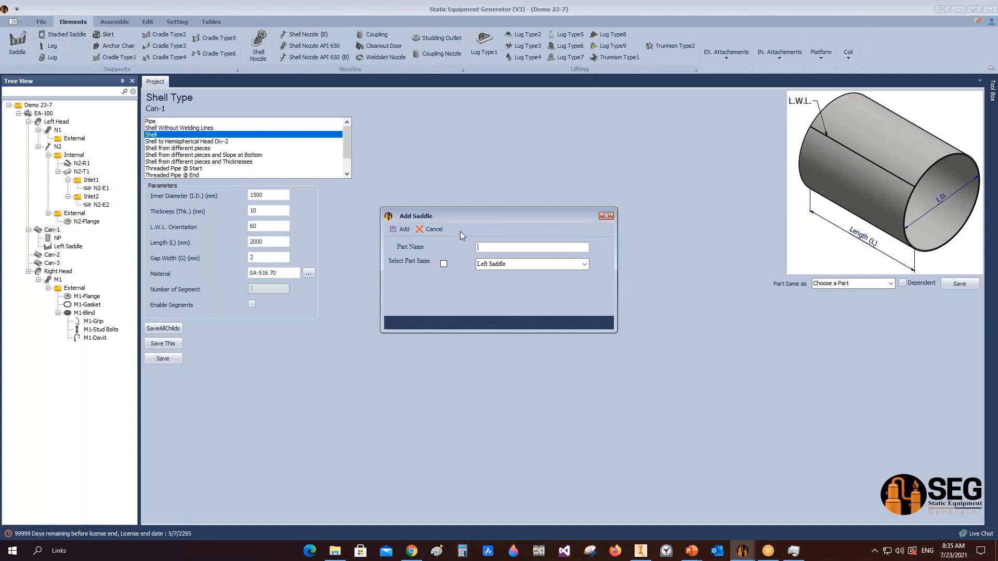
text(Right Saddle)
click(443, 264)
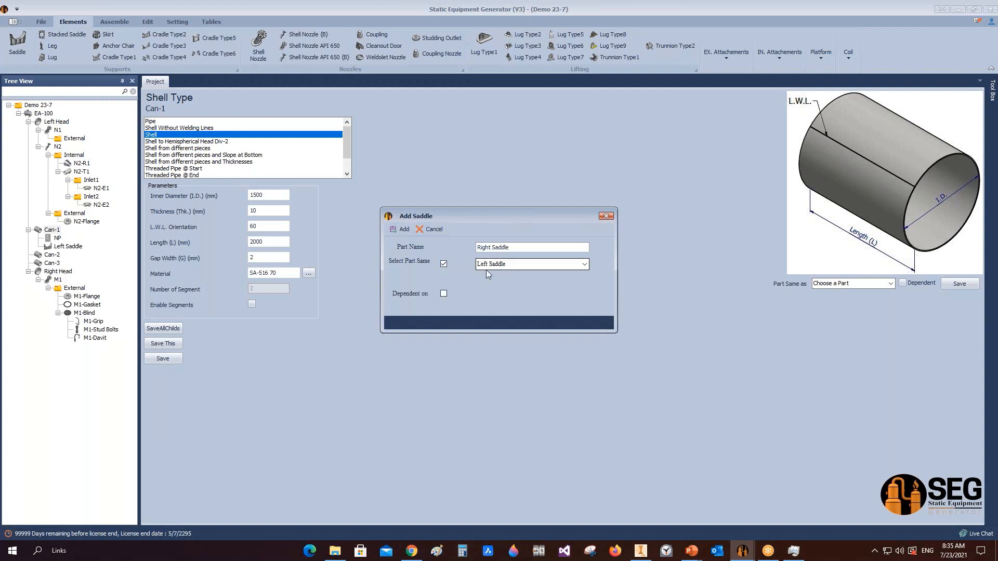
click(394, 229)
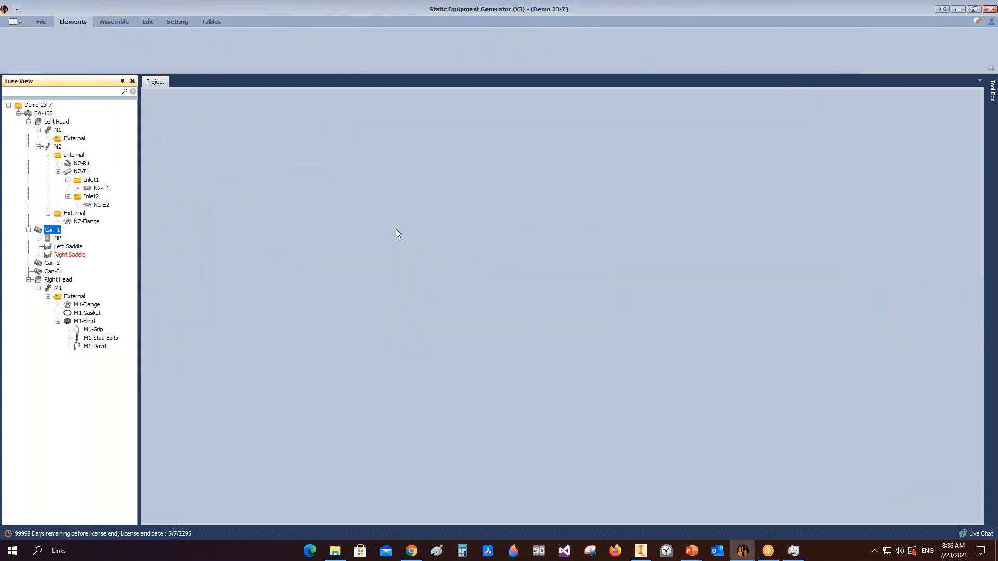
Turn off Sliding Support for the Right Saddle and set its location to 4400 mm
click(77, 257)
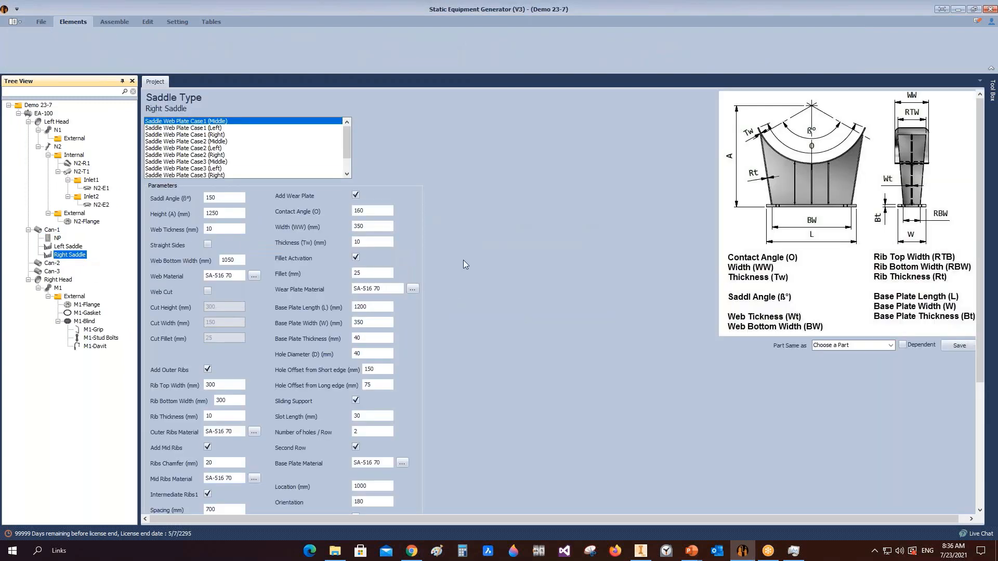
scroll(395, 120, down, 3)
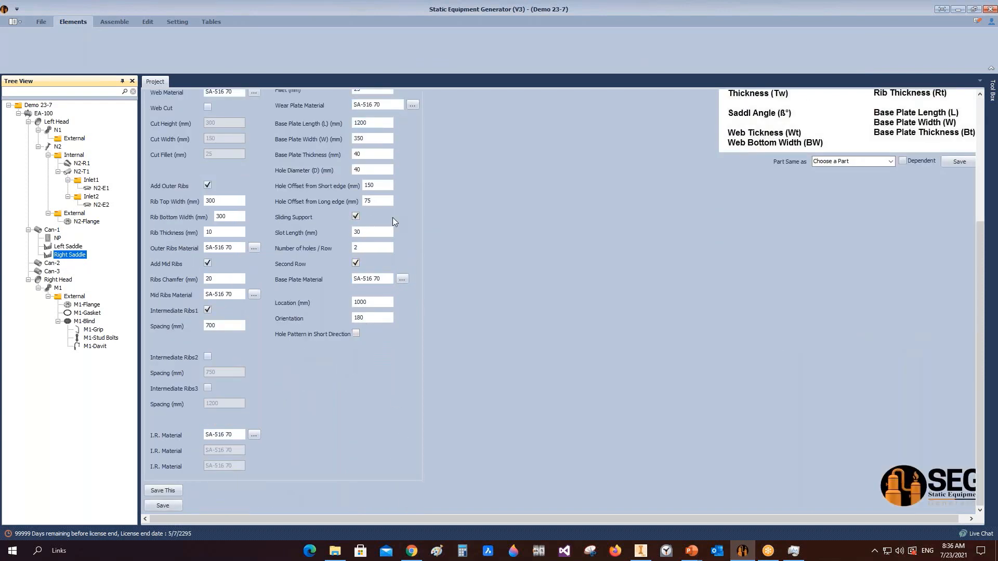
scroll(394, 221, up, 1)
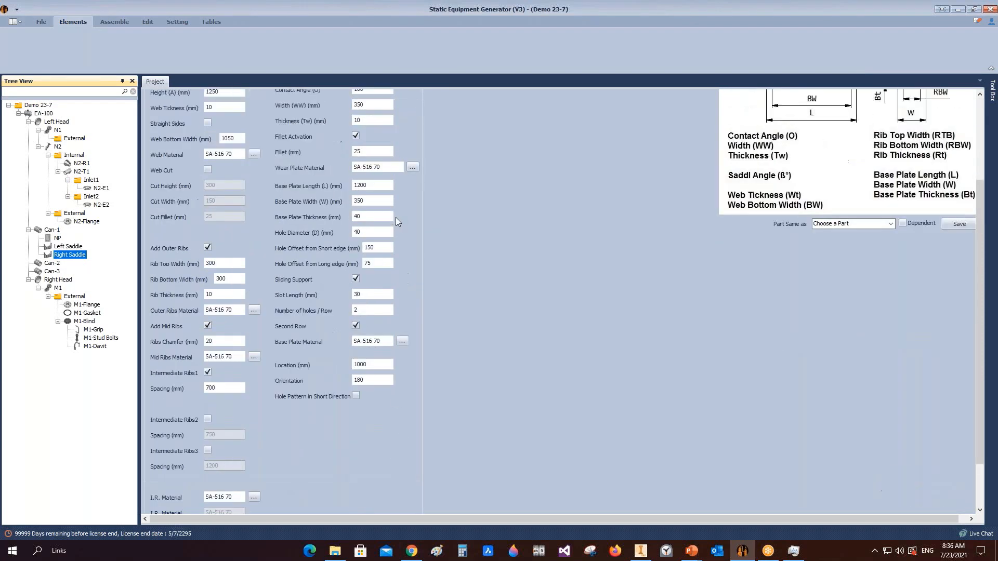
click(355, 280)
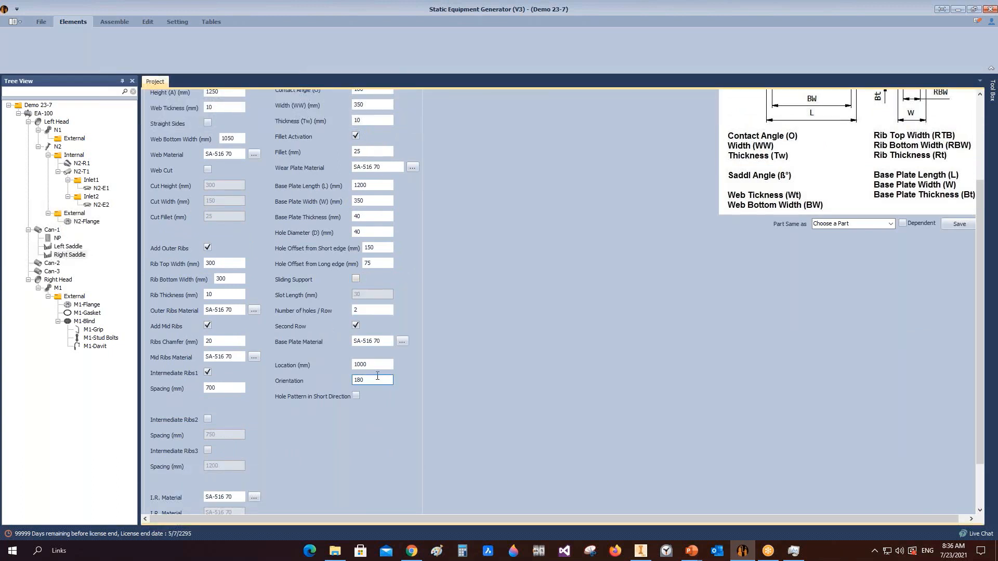
click(354, 365)
drag(353, 366, 360, 366)
text(44)
Add 2000, 1400 and 2000 in Calculator to check the total shell length, and switch to the EA-100 vessel in Inventor
click(462, 550)
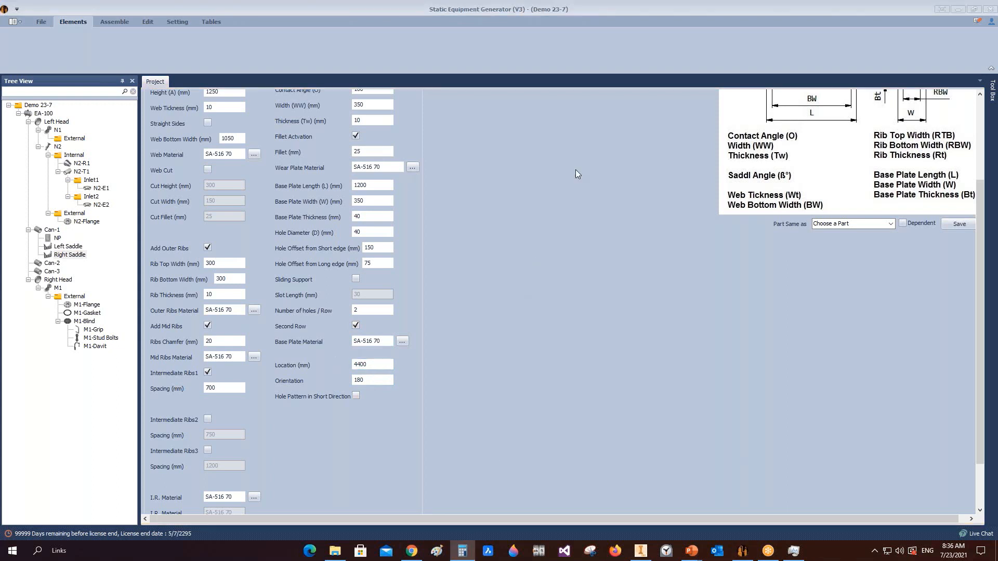
drag(692, 93, 562, 117)
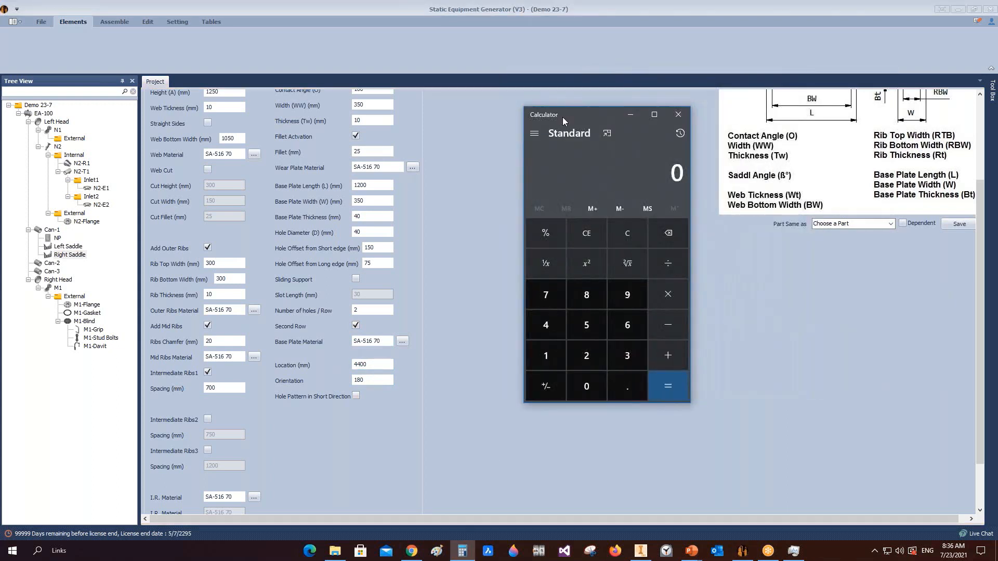
text(2000)
key(plus)
text(1400)
key(plus)
text(2000)
key(Return)
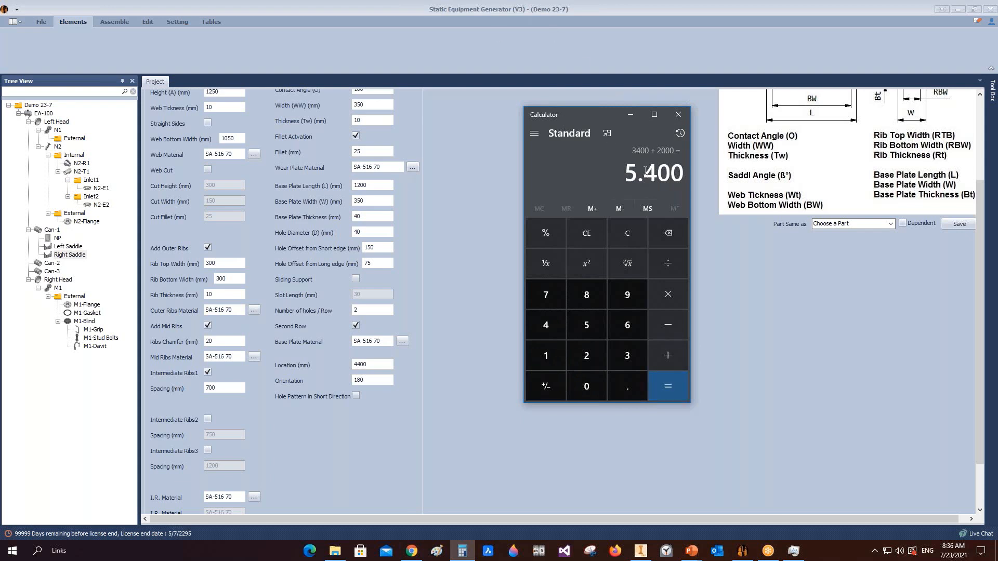
click(641, 550)
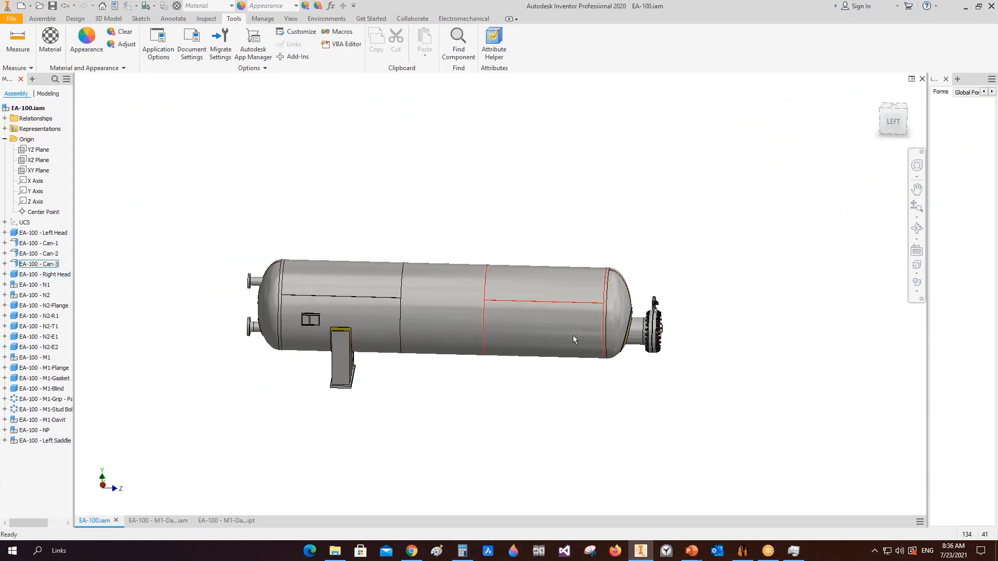
Switch to Static Equipment Generator, check the right saddle's location value, and save the saddle's parameters
click(742, 551)
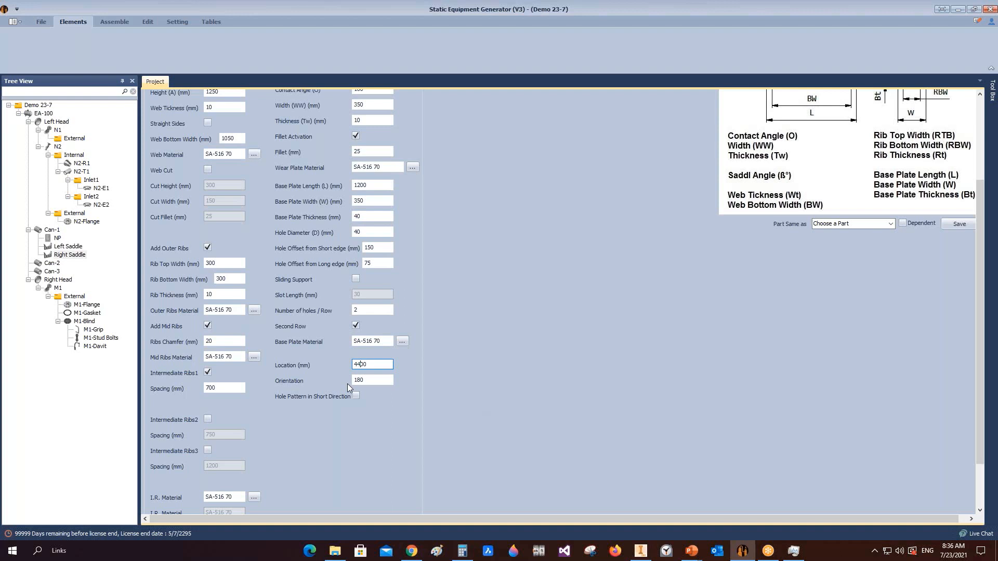
double_click(370, 366)
click(462, 551)
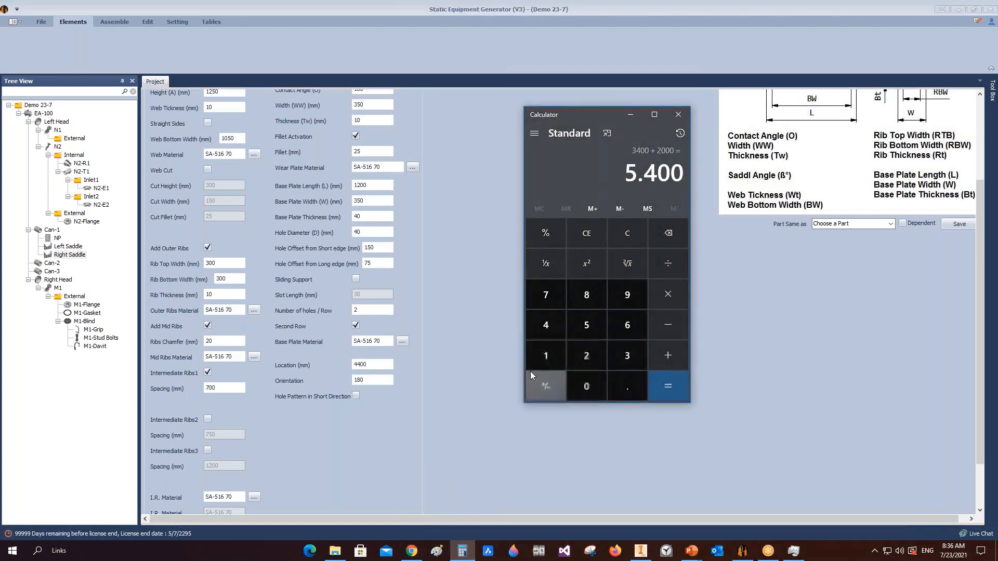
click(678, 114)
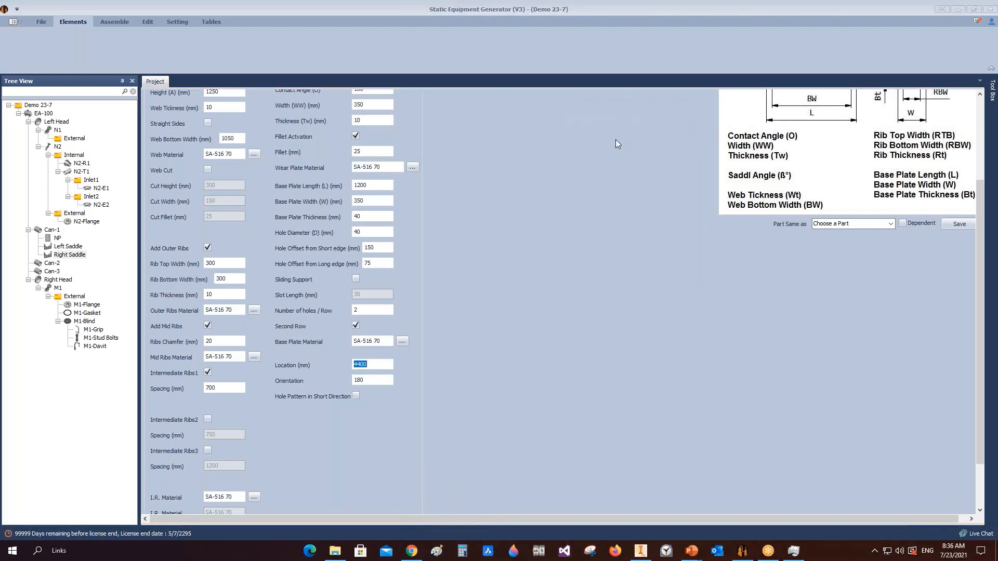
scroll(300, 442, down, 3)
click(174, 505)
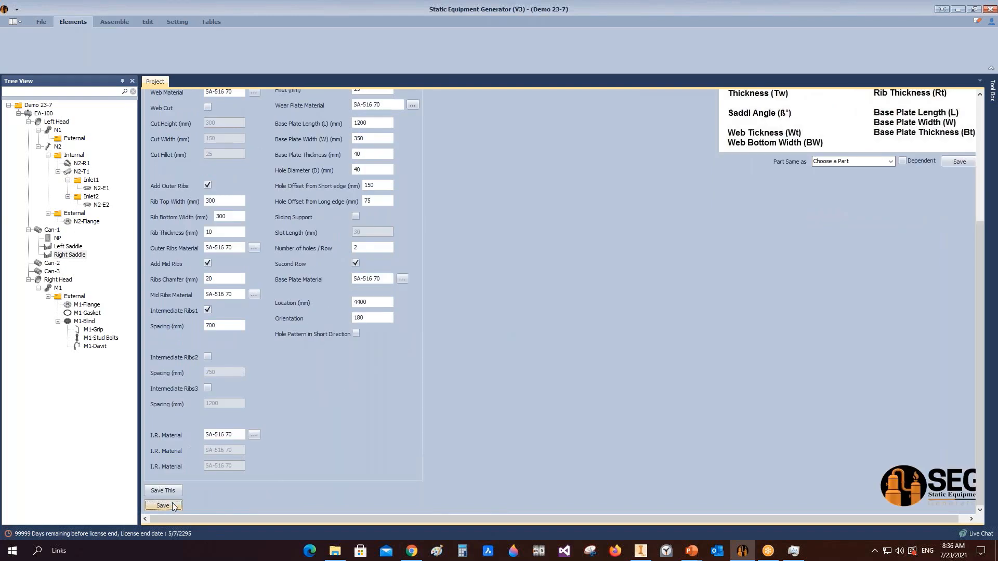
Run the Inventor assembly build to generate the right saddle on the vessel and save the model
click(106, 20)
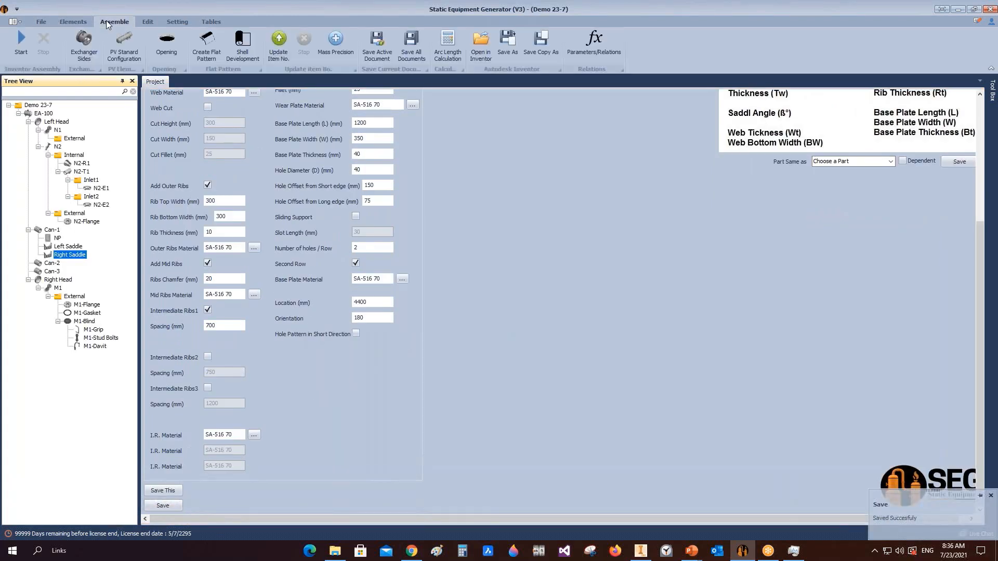
click(20, 44)
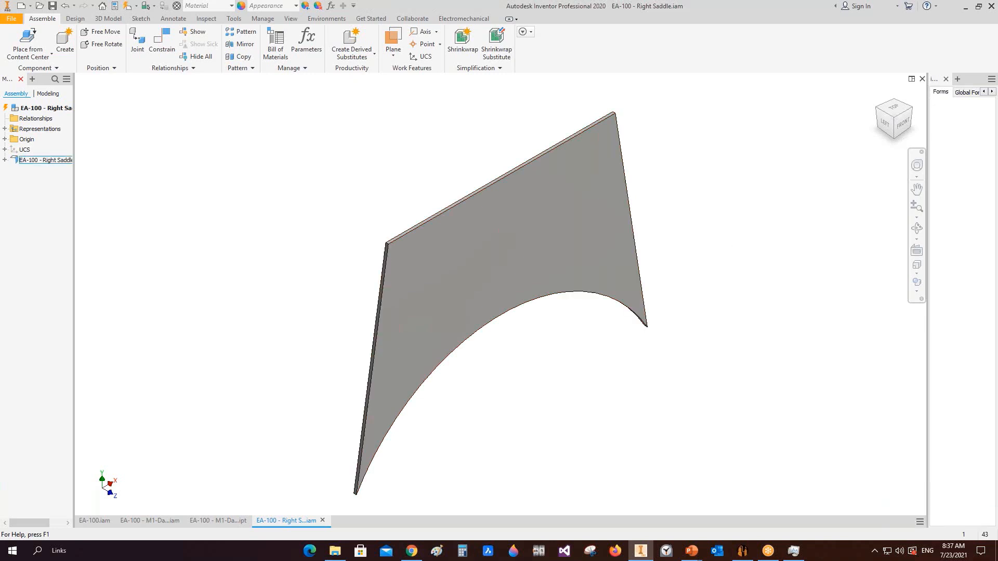
scroll(475, 386, down, 3)
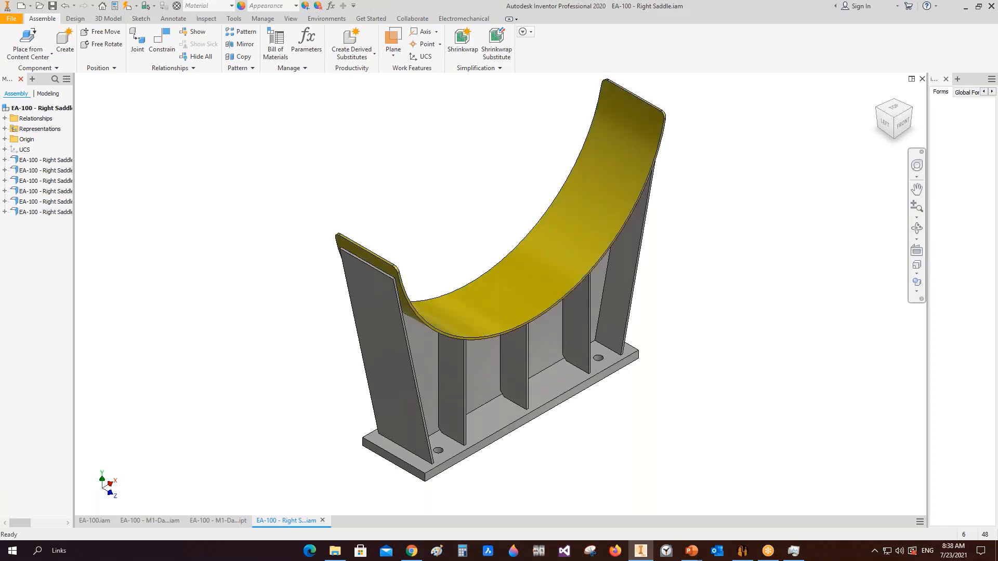
key(ctrl+s)
key(ctrl+s)
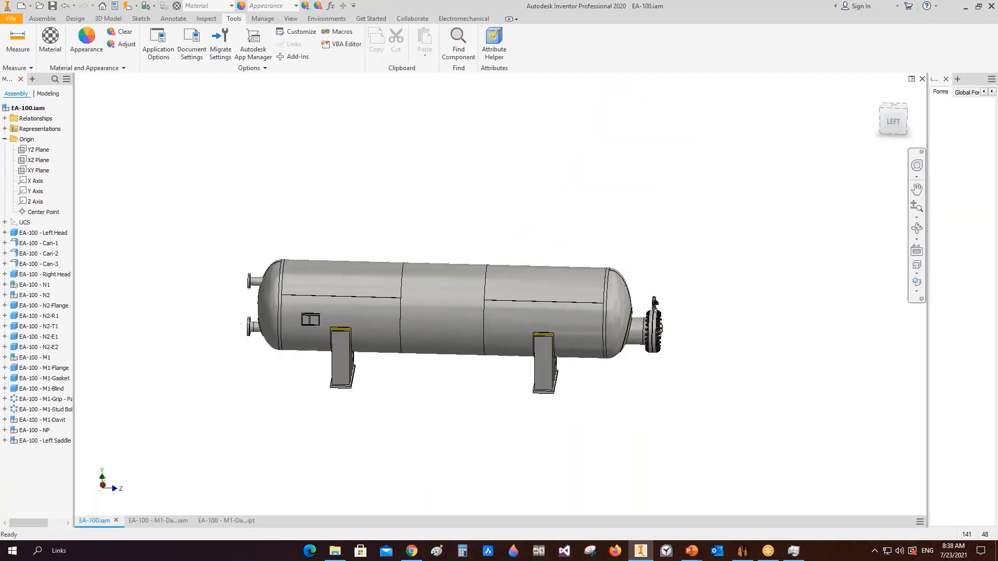
key(ctrl+s)
Close the open M1-Davit part and assembly documents, leaving only the EA-100 assembly open
click(232, 524)
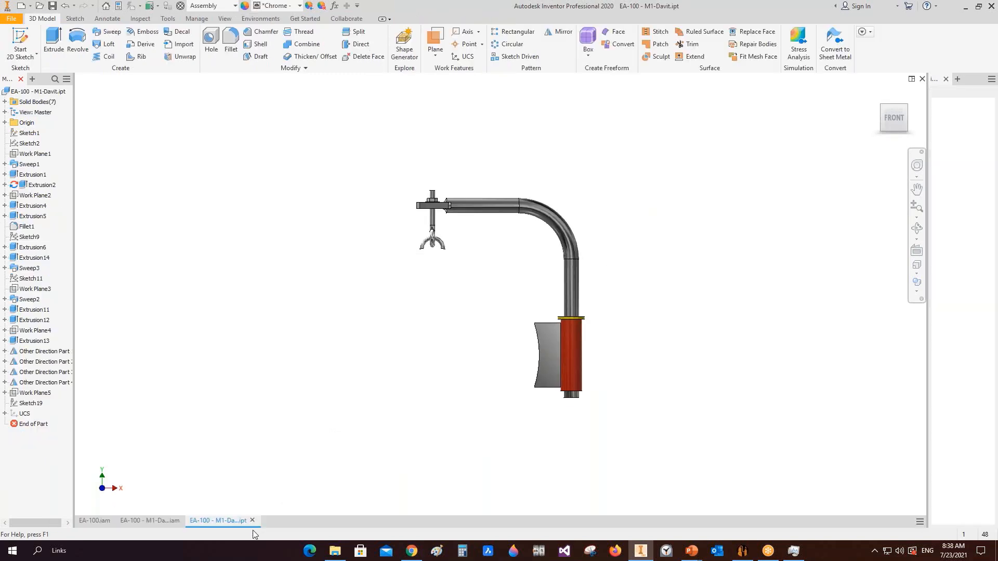
click(251, 522)
click(176, 522)
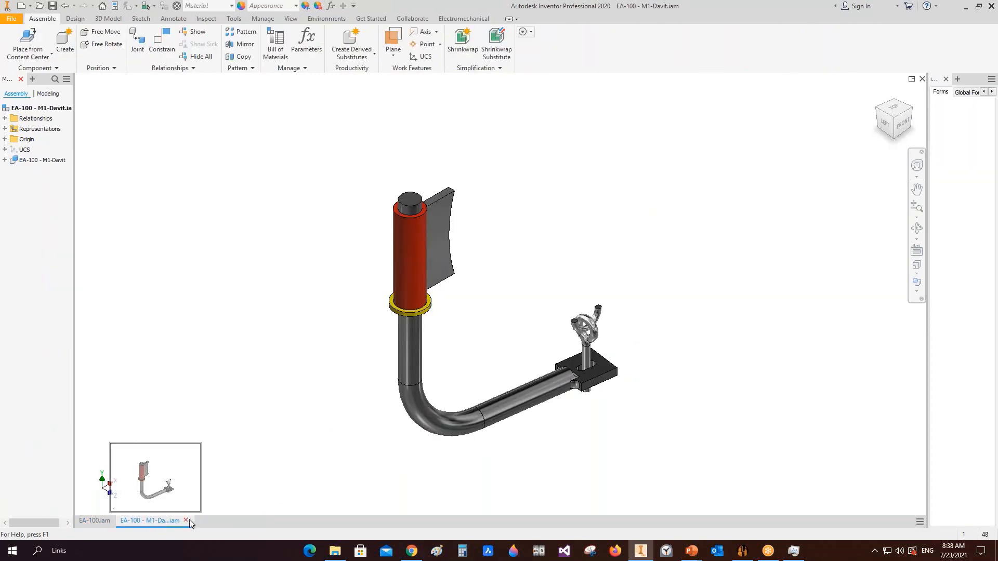
click(185, 521)
Examine both saddles on the EA-100 vessel from several angles, including the nozzle and manway ends
click(917, 228)
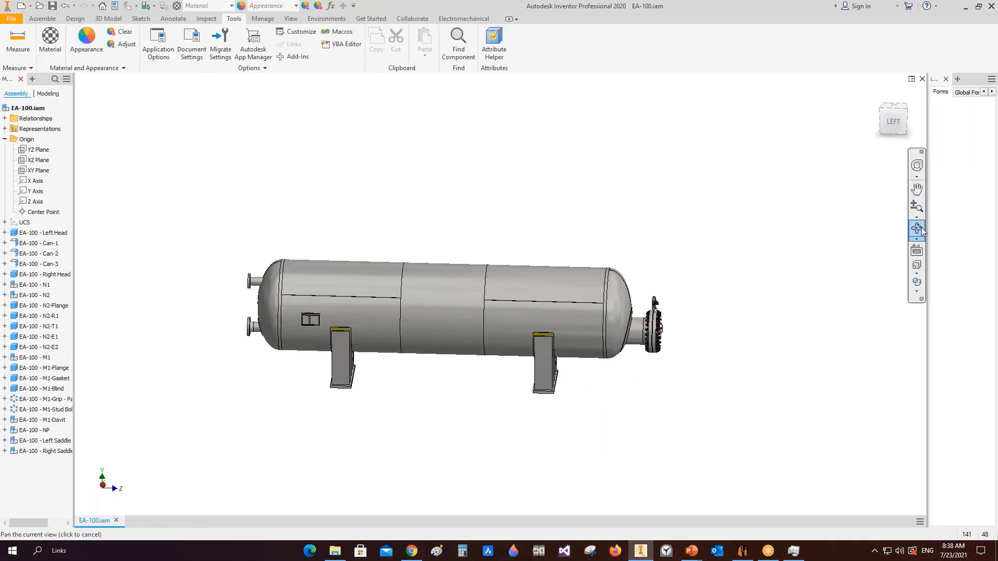
drag(530, 352, 395, 372)
scroll(462, 344, down, 3)
middle_drag(395, 371, 541, 366)
drag(540, 366, 630, 345)
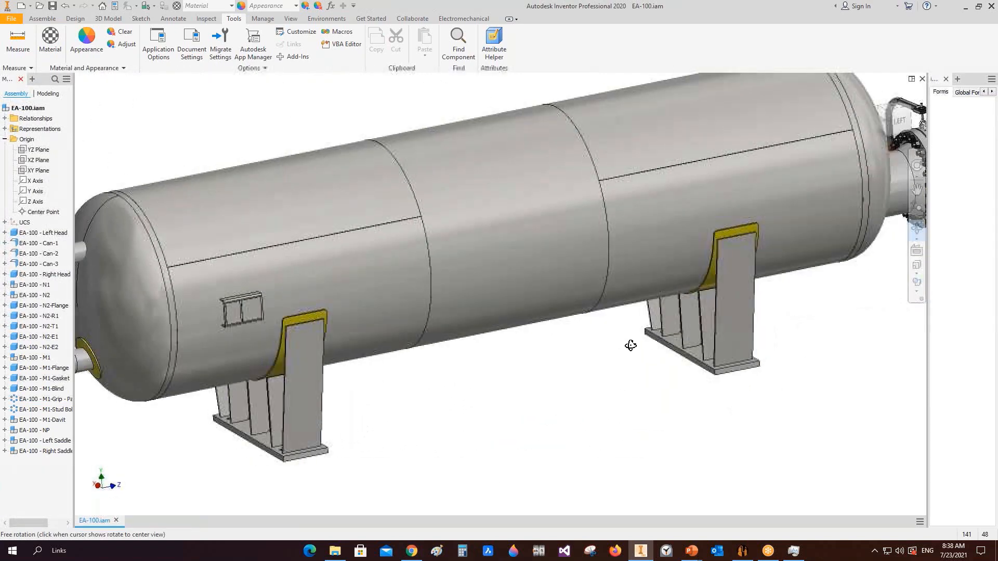
scroll(631, 345, up, 2)
middle_drag(395, 326, 517, 296)
drag(530, 270, 549, 294)
click(527, 285)
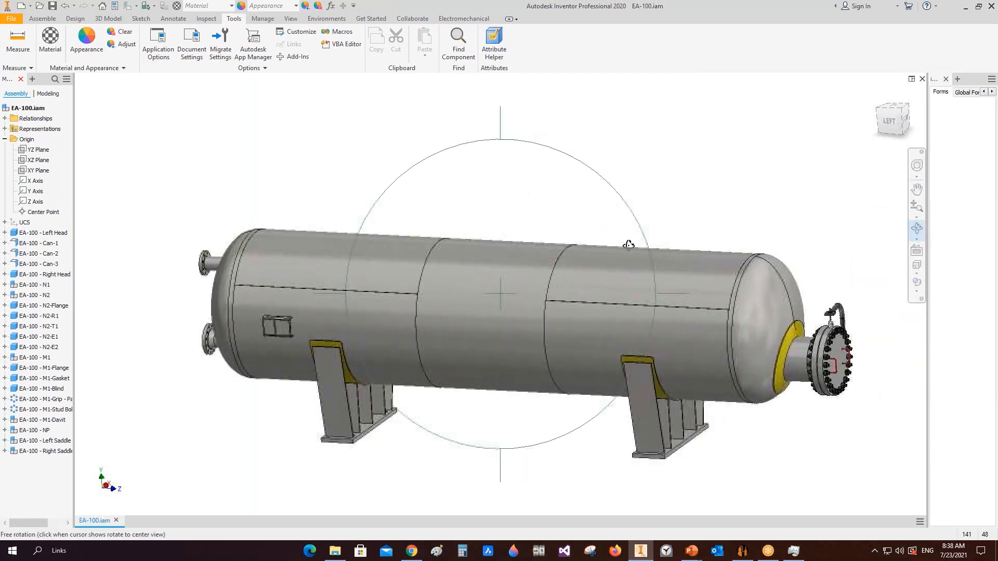
right_click(575, 173)
click(593, 115)
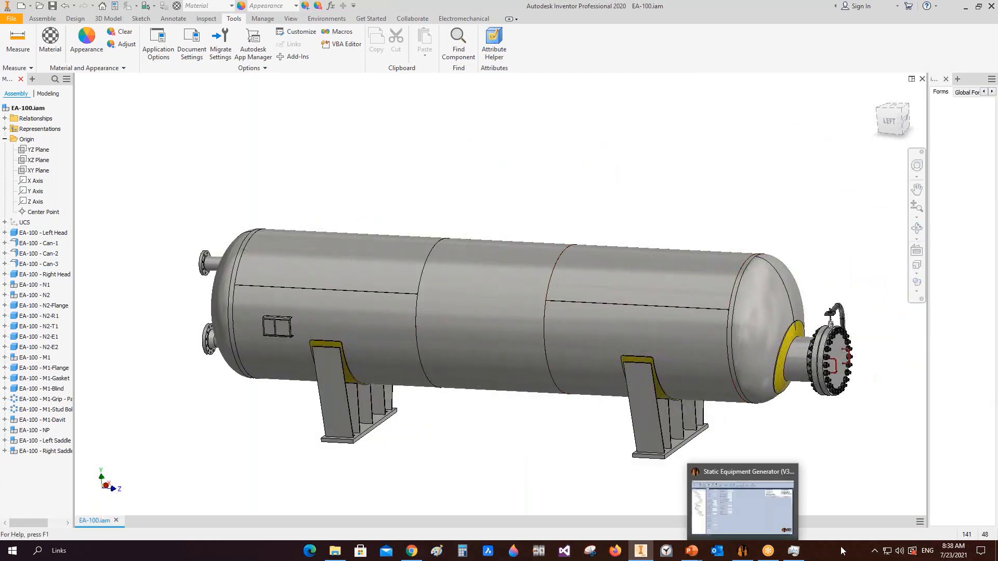
Switch to Static Equipment Generator and add a shell nozzle named M3 to Can-1
click(742, 550)
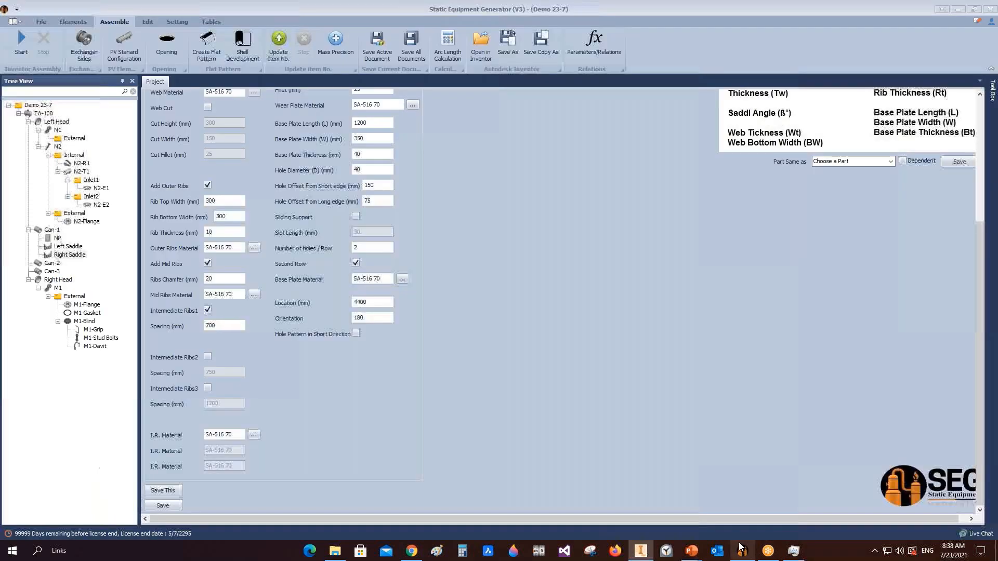
click(52, 230)
click(73, 22)
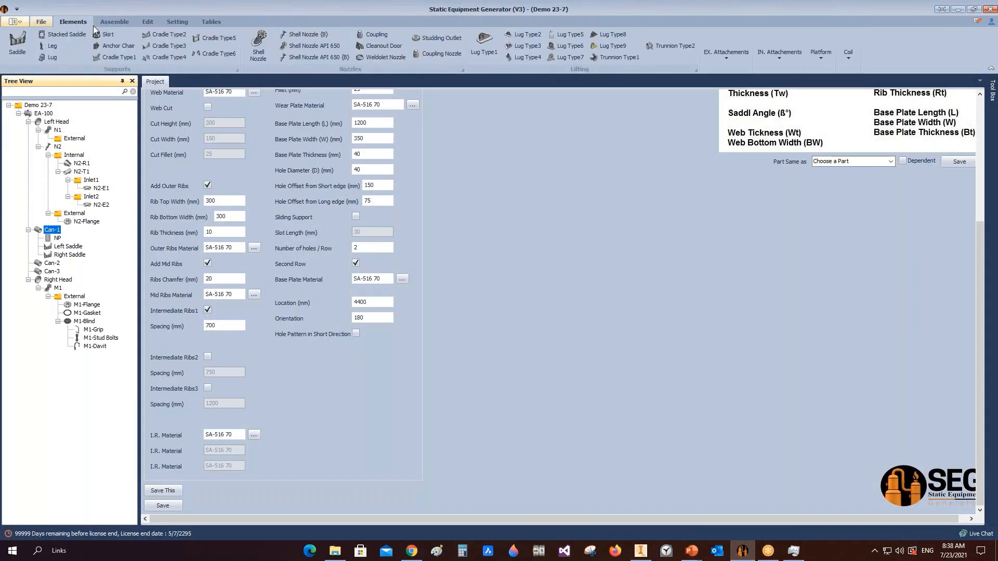
click(258, 46)
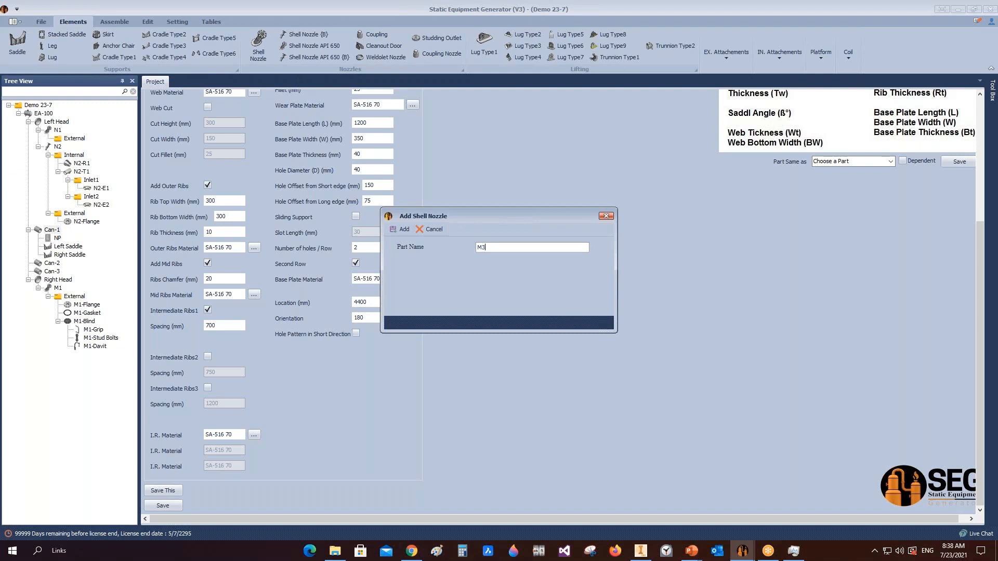
text(M3)
click(401, 229)
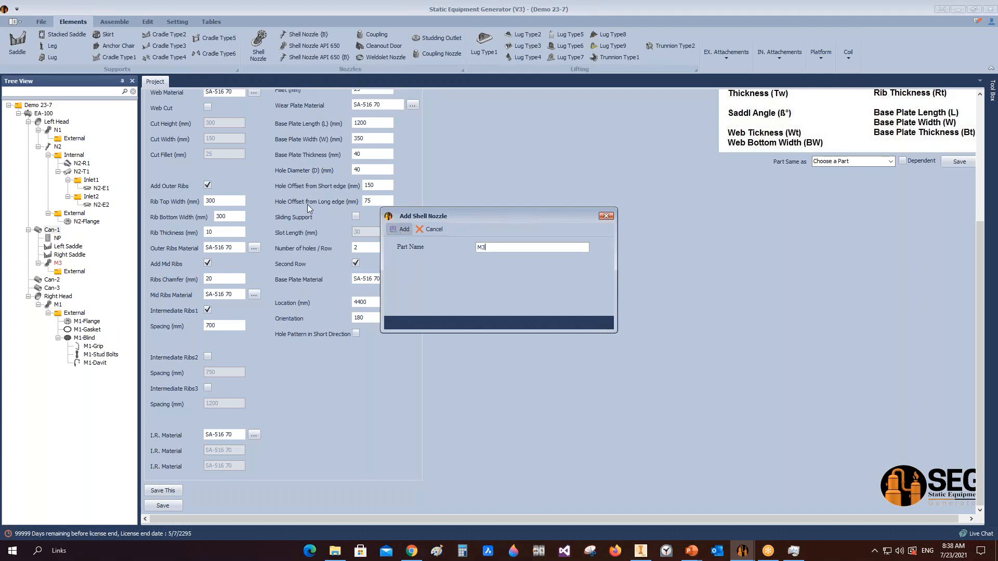
Set nozzle M3 to size 24 and schedule 40, and add a re-pad 200 mm wide
click(58, 263)
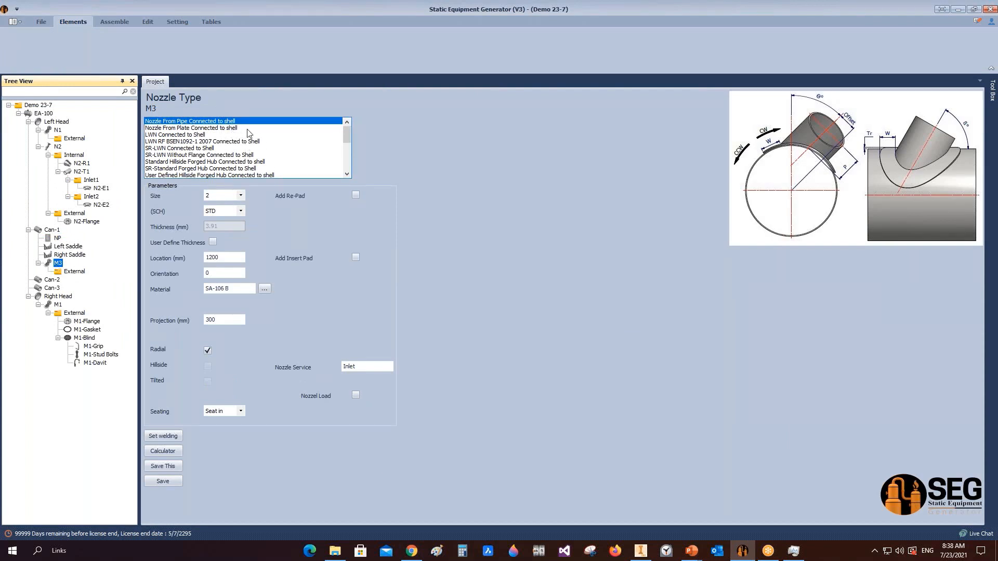
click(240, 195)
click(210, 300)
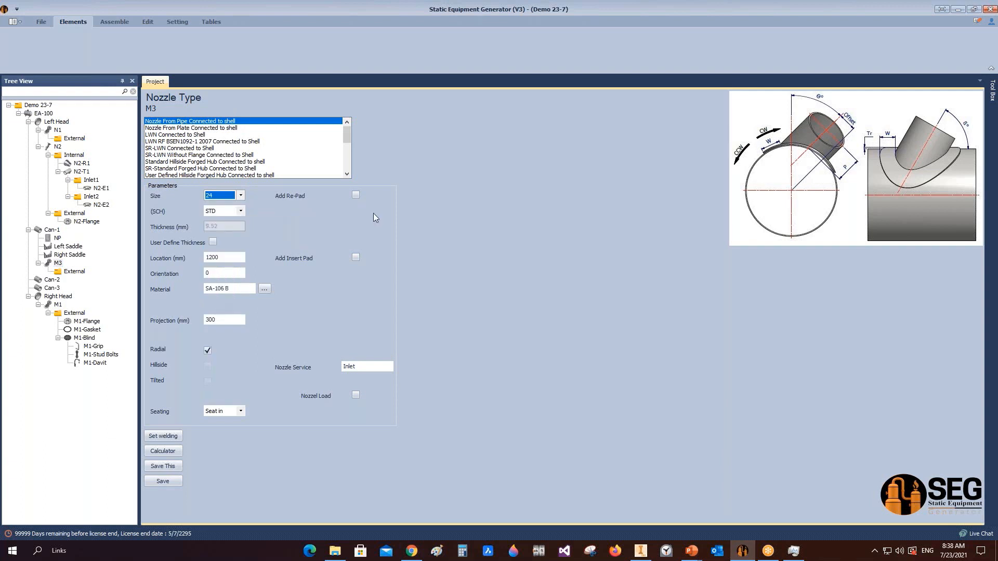
click(355, 195)
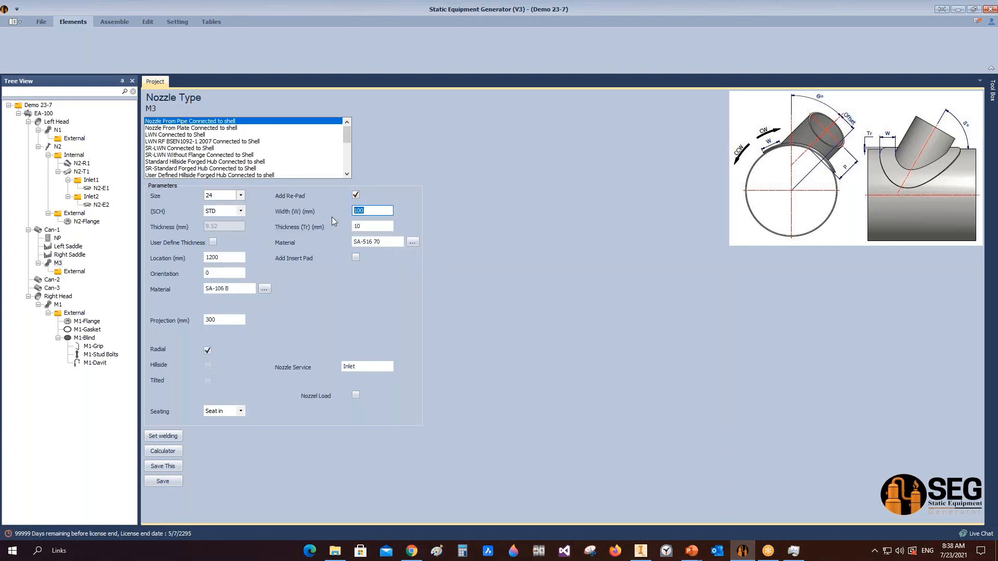
text(2)
click(240, 210)
click(221, 247)
Set nozzle M3's location to 800 mm, save it, and enter Manway2 as the nozzle service
double_click(224, 257)
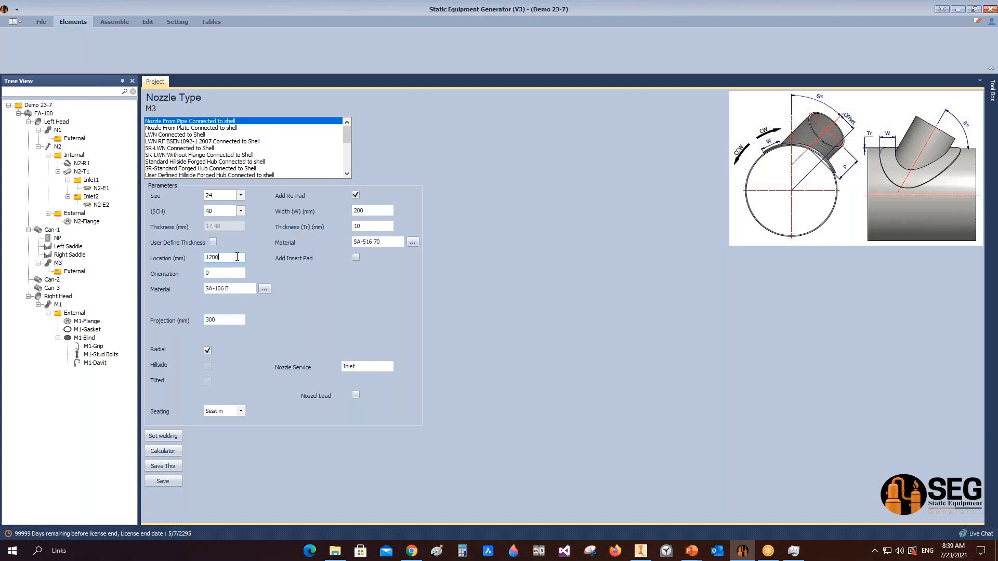
text(800)
key(Tab)
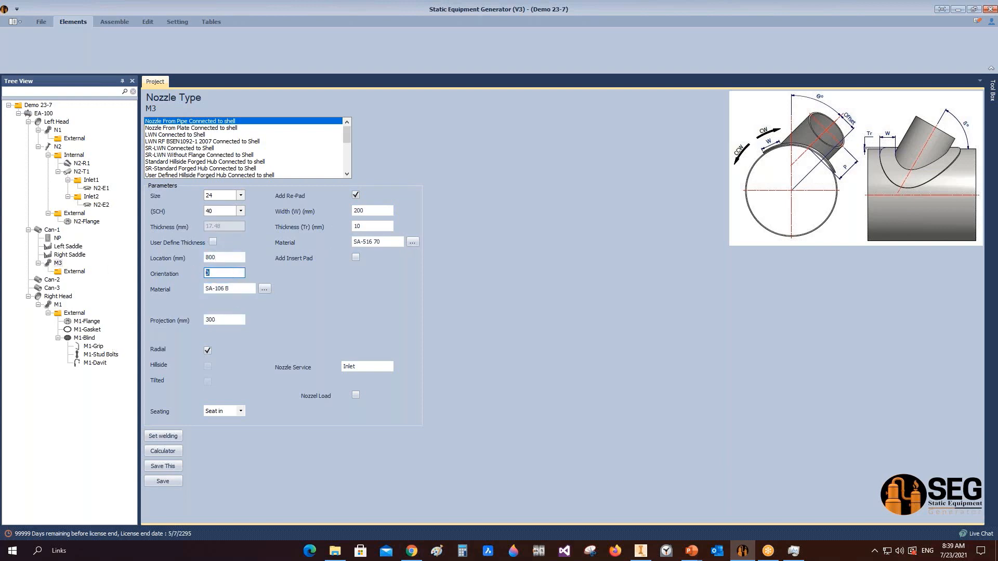
click(176, 480)
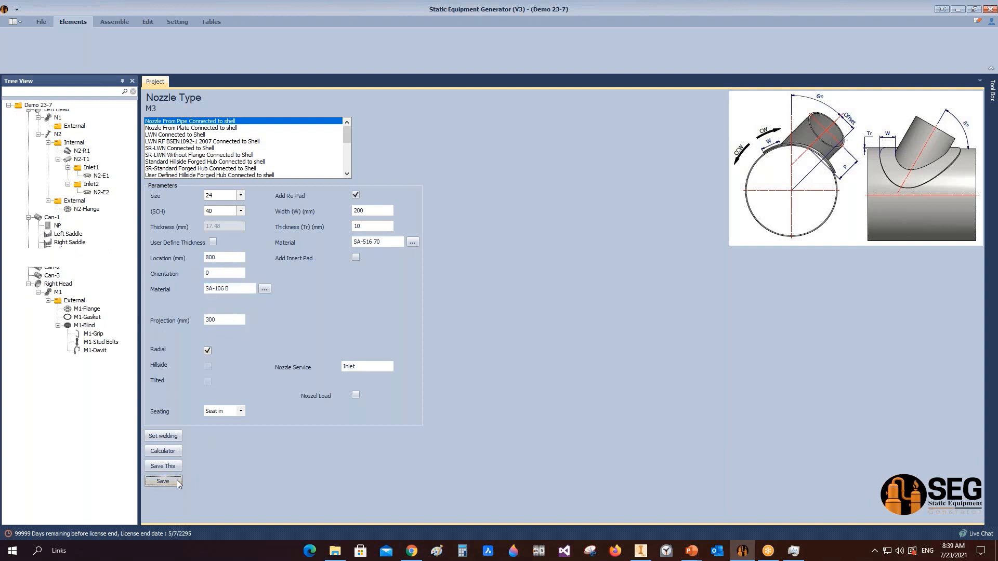
drag(382, 366, 279, 368)
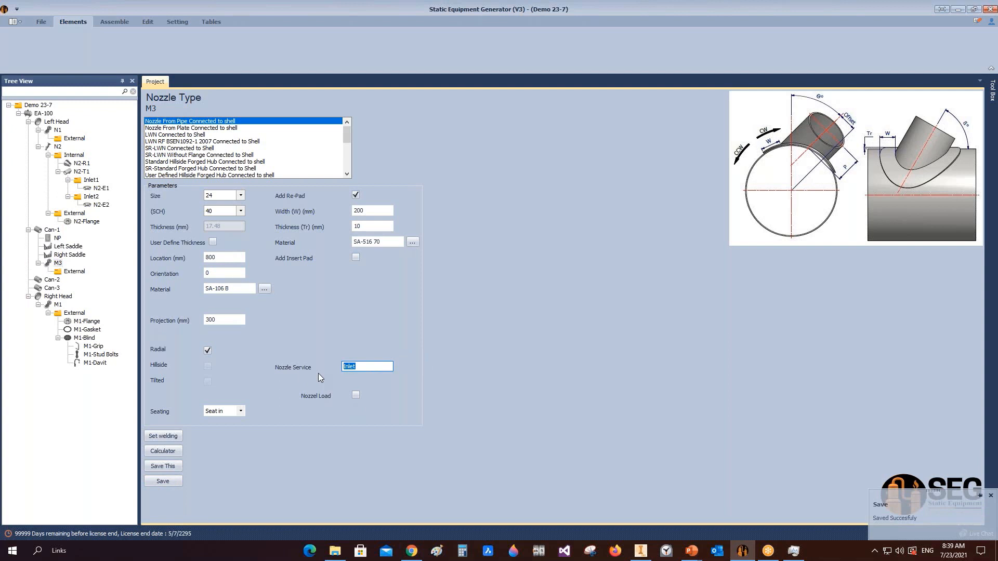
text(Manway2)
Add a flange named M3-Flange to the external elements of nozzle M3
click(74, 272)
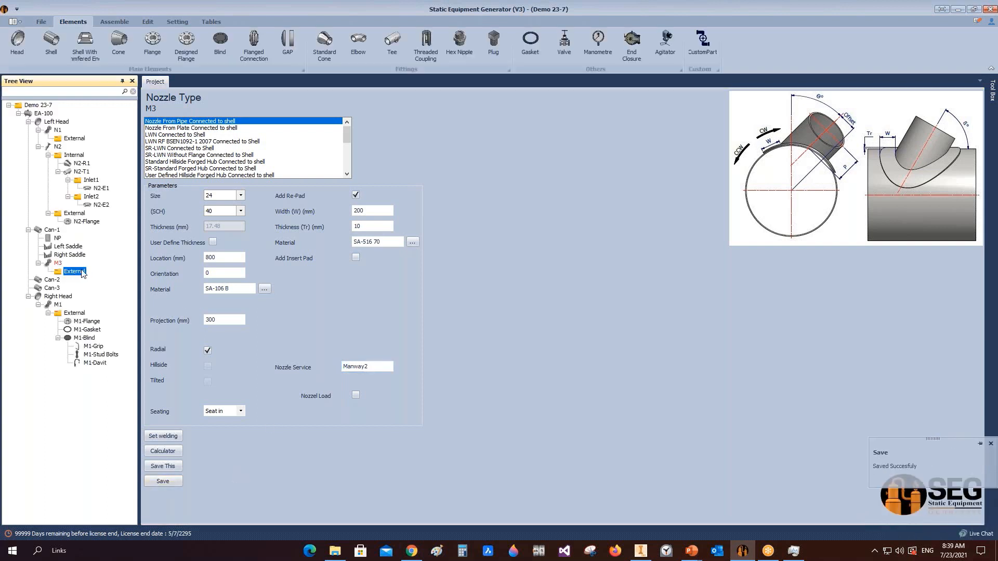
click(158, 41)
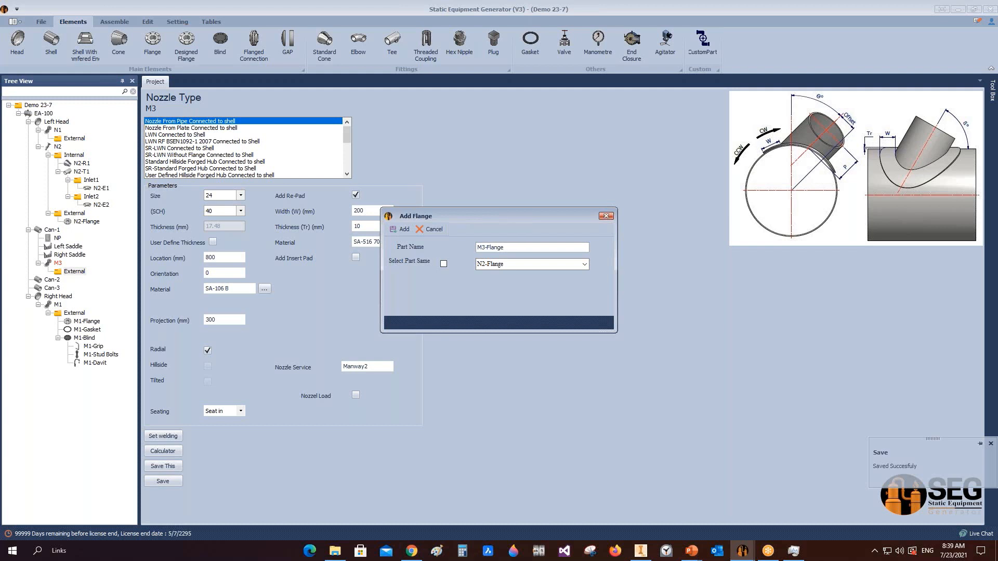
click(400, 229)
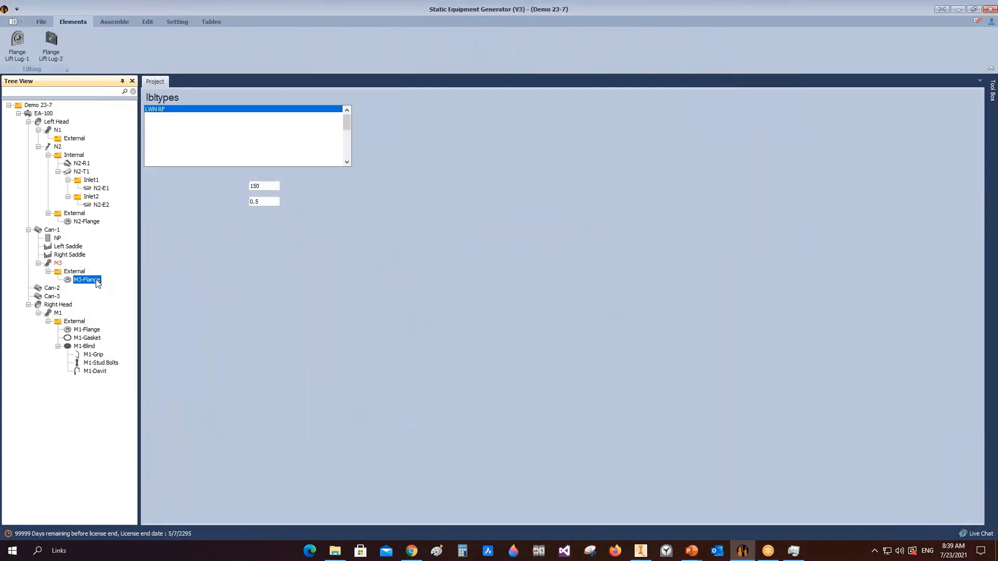
Configure M3-Flange as WN-RF ASME B16.5 with rating 300, size 24 and pipe schedule 40, and save it
click(190, 155)
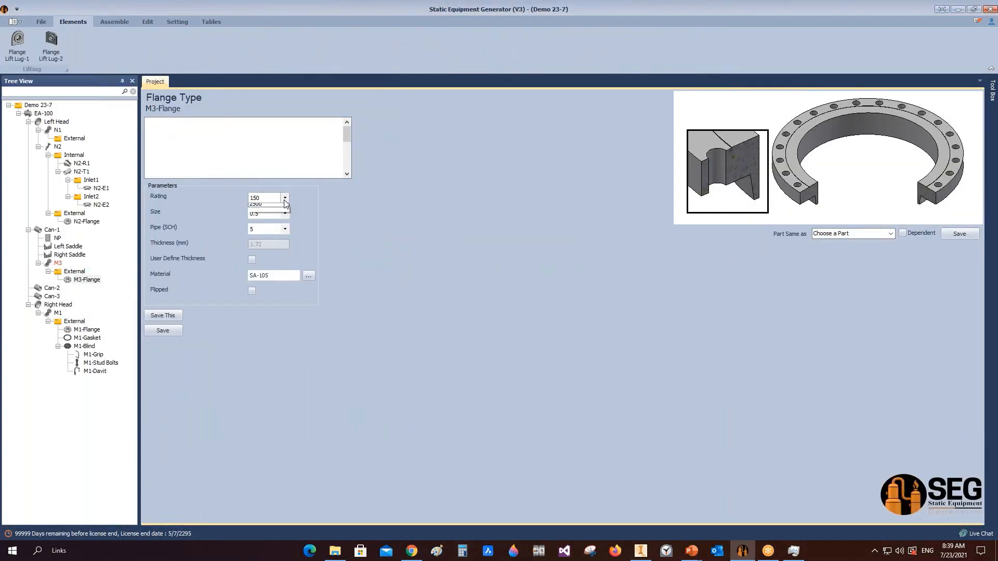
click(275, 198)
click(276, 214)
click(278, 213)
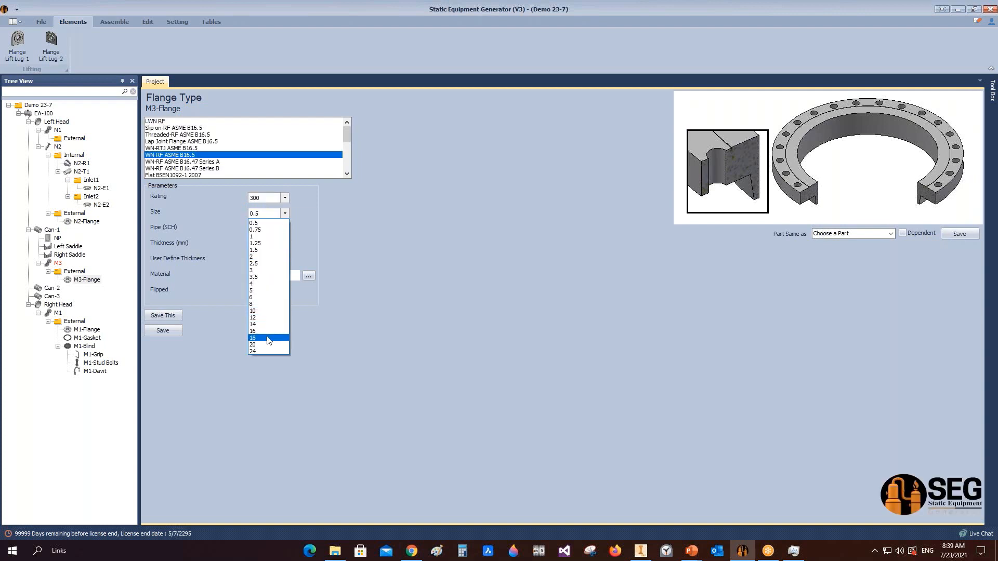
click(263, 352)
click(285, 228)
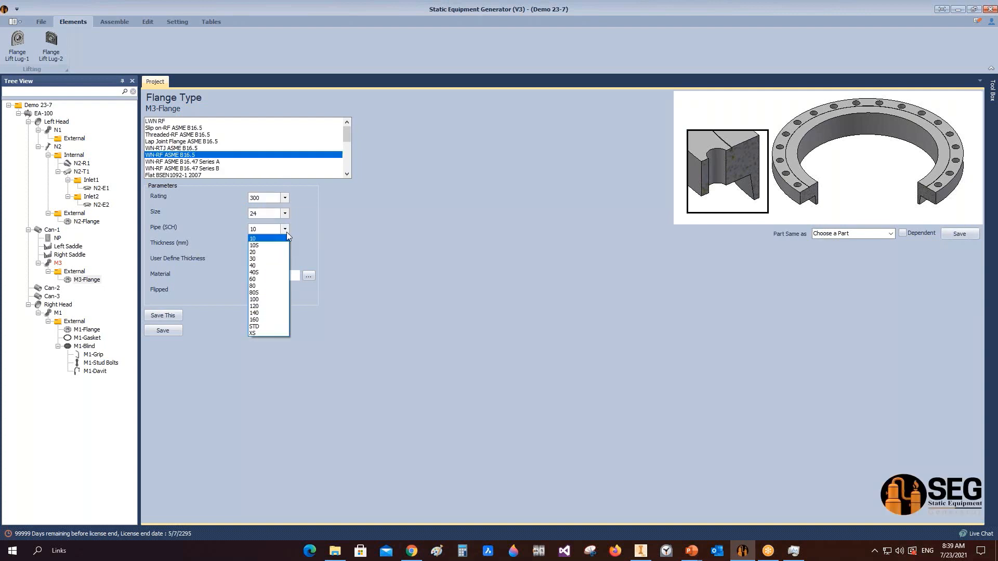
click(262, 264)
click(163, 331)
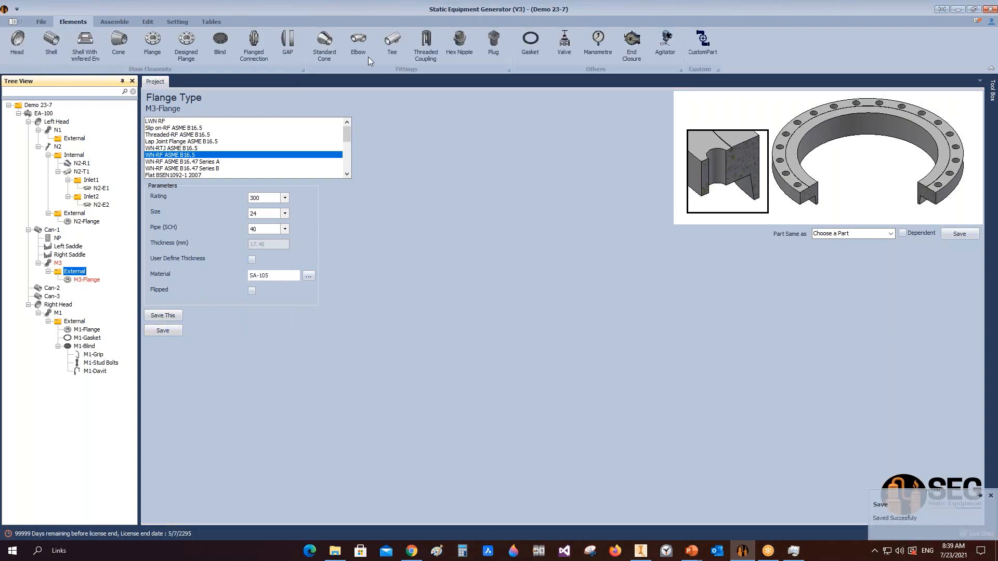
Add a gasket named M2-Gasket to the external elements of nozzle M3
click(530, 41)
text(M2-Gasket)
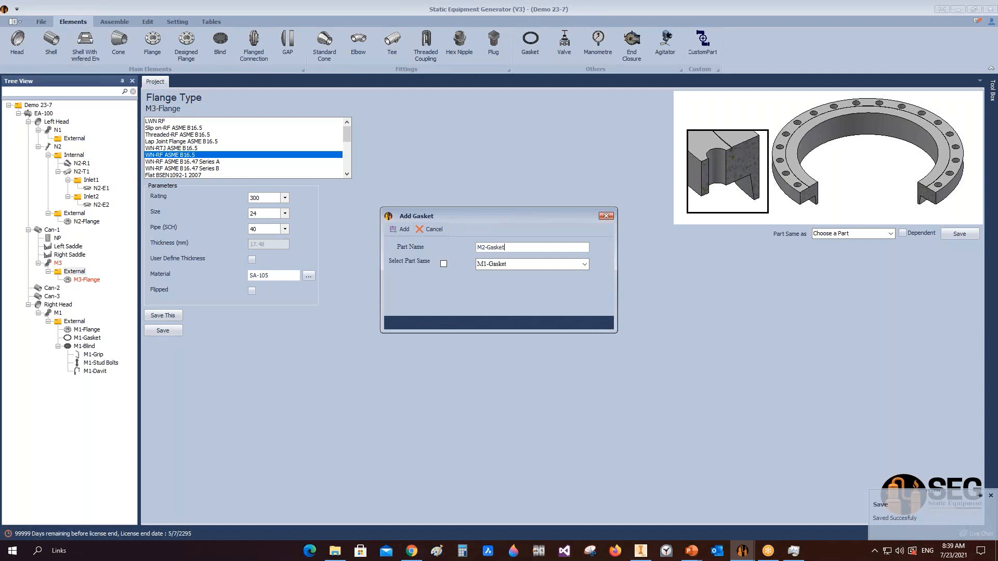
key(Return)
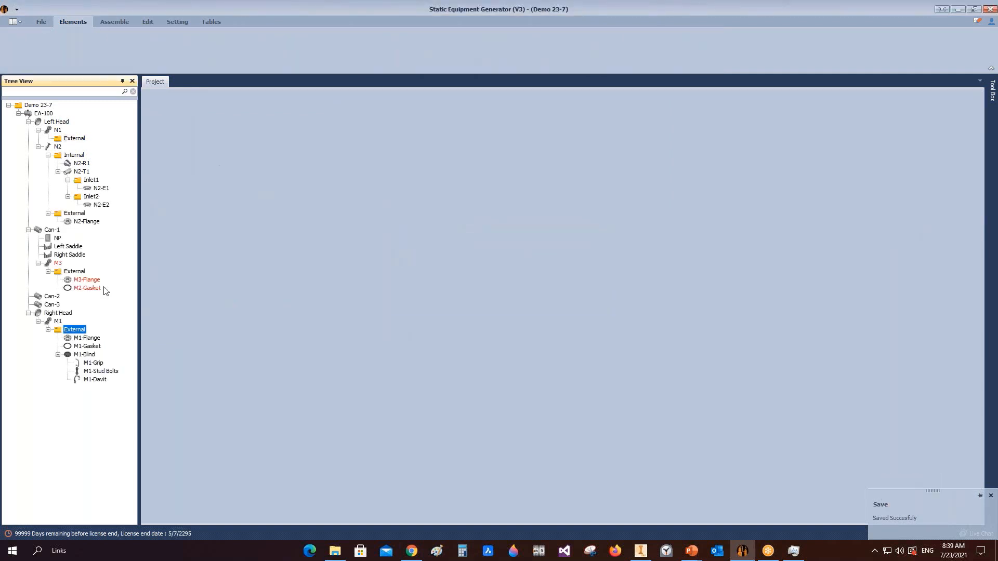
Configure M2-Gasket as RF Gasket For ASME B16.5 Flanges with rating 300 and size 24, and save it
click(96, 289)
click(189, 128)
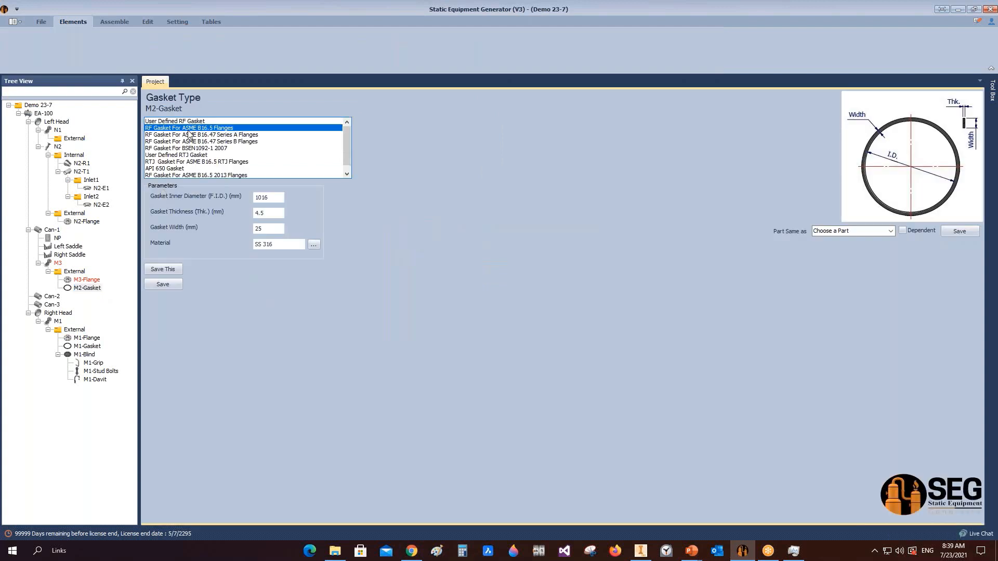
click(285, 197)
click(260, 213)
click(285, 213)
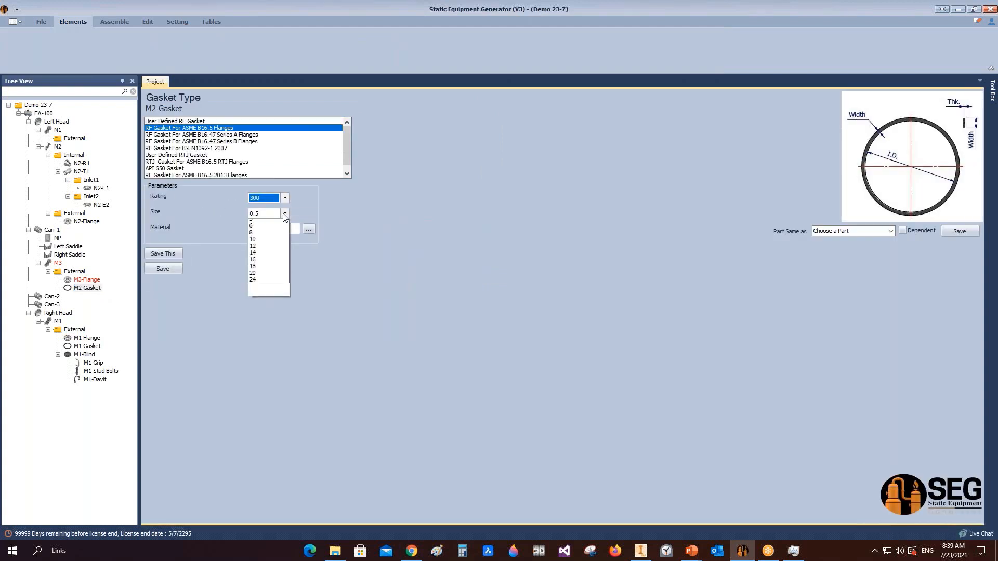
click(257, 350)
click(171, 271)
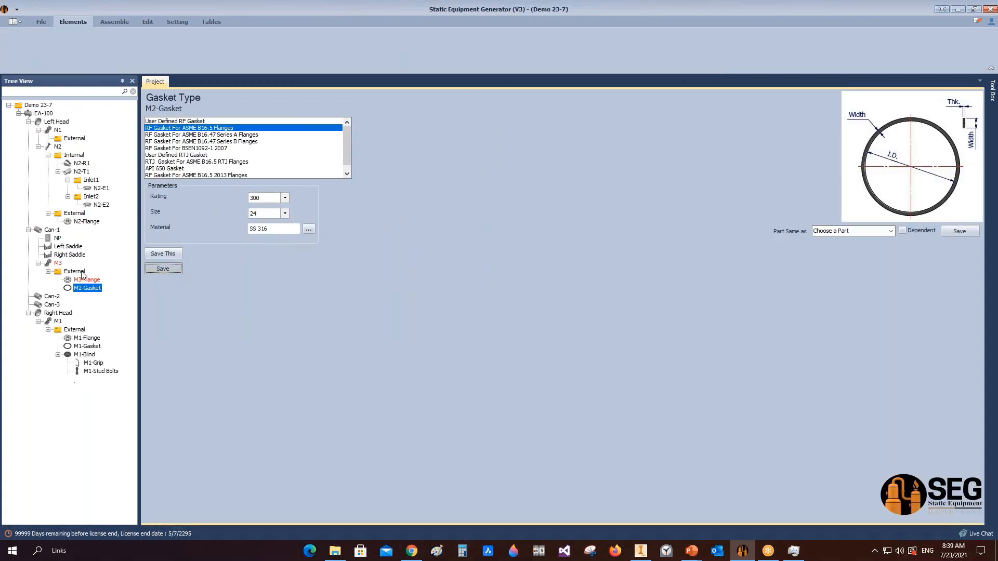
Add a blind named M3-Blind to the external elements of nozzle M3
click(78, 272)
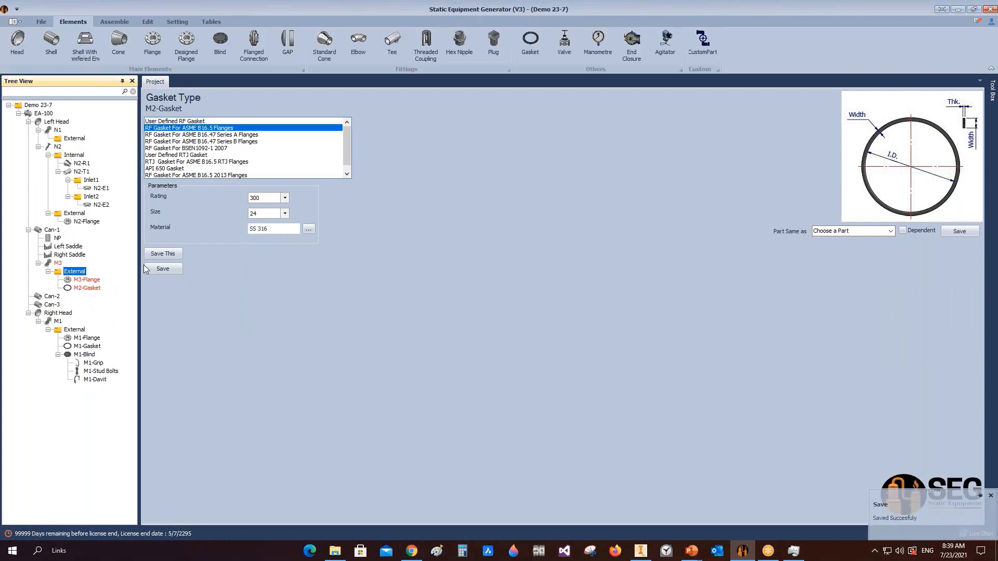
click(222, 42)
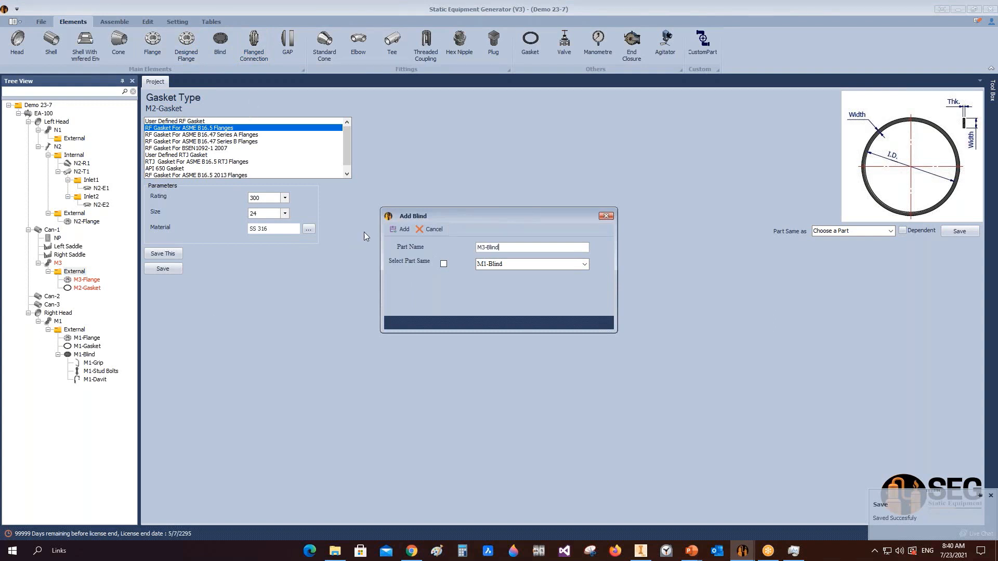
click(391, 231)
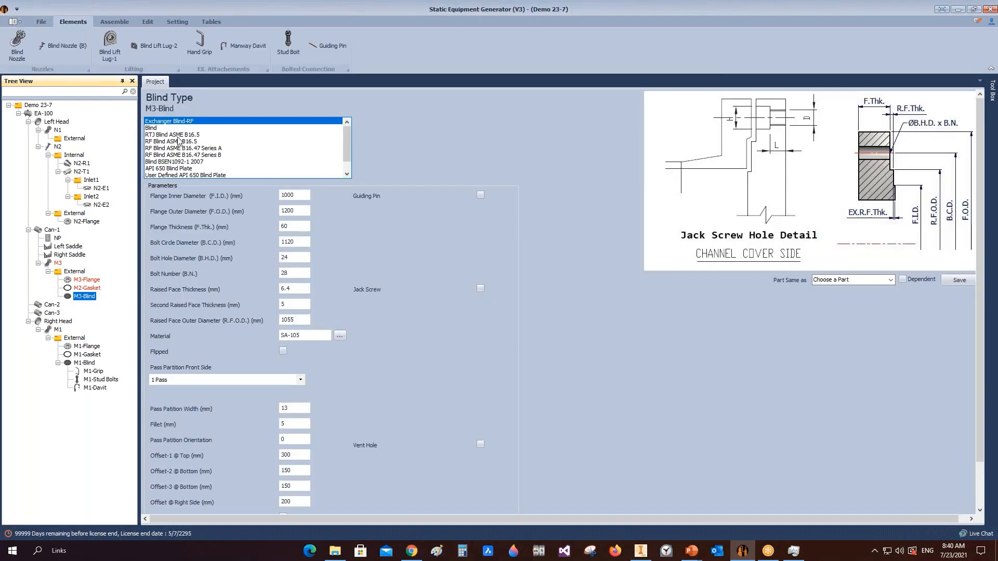
Configure M3-Blind as RF Blind ASME B16.5 with rating 300 and size 24, and save it
click(167, 129)
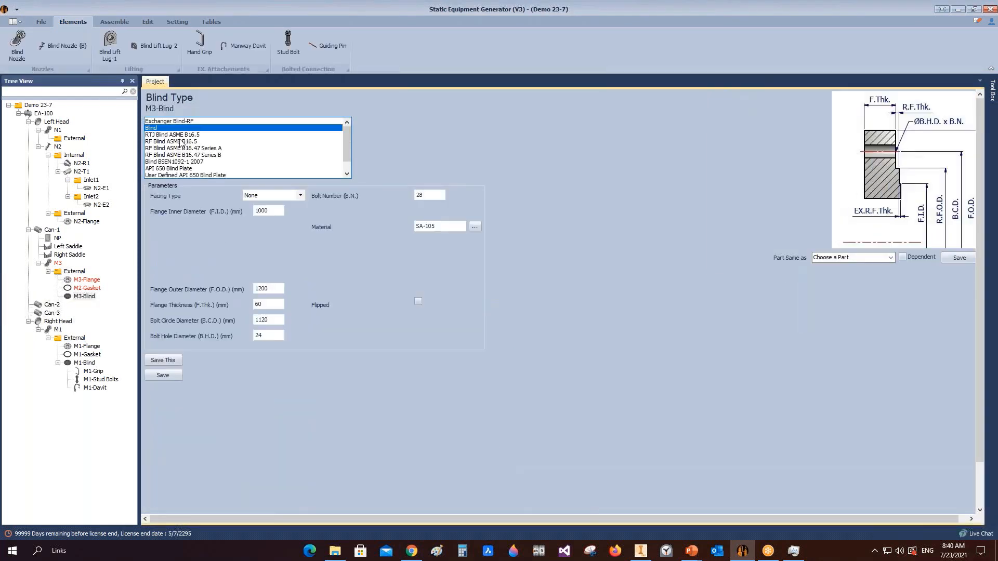
click(171, 142)
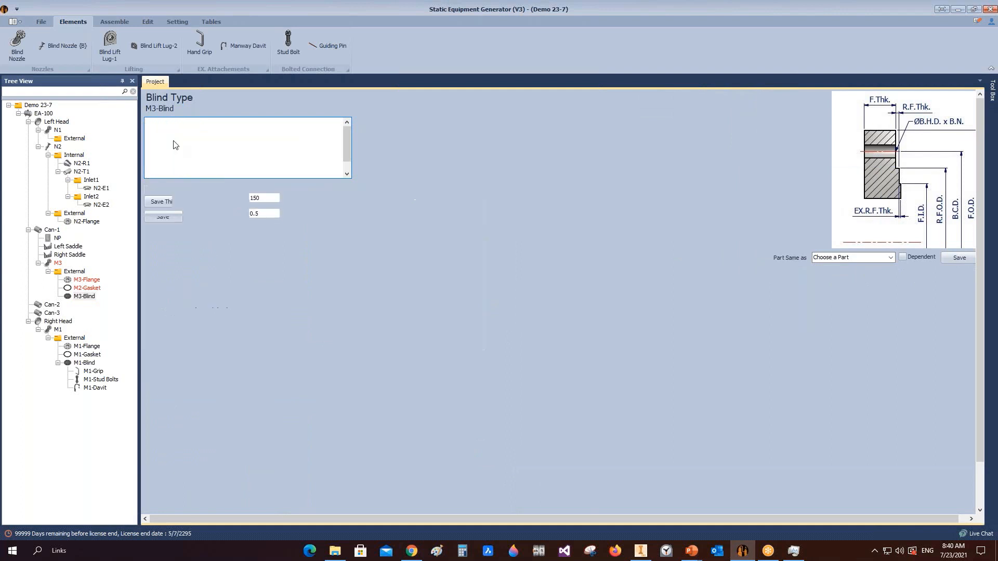
click(266, 198)
click(266, 213)
click(285, 213)
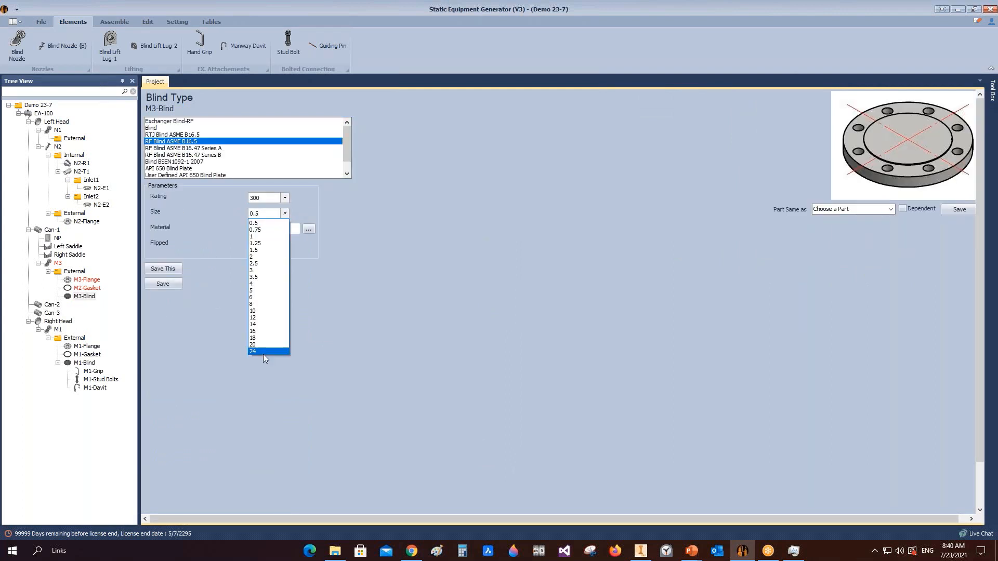
click(263, 352)
click(173, 283)
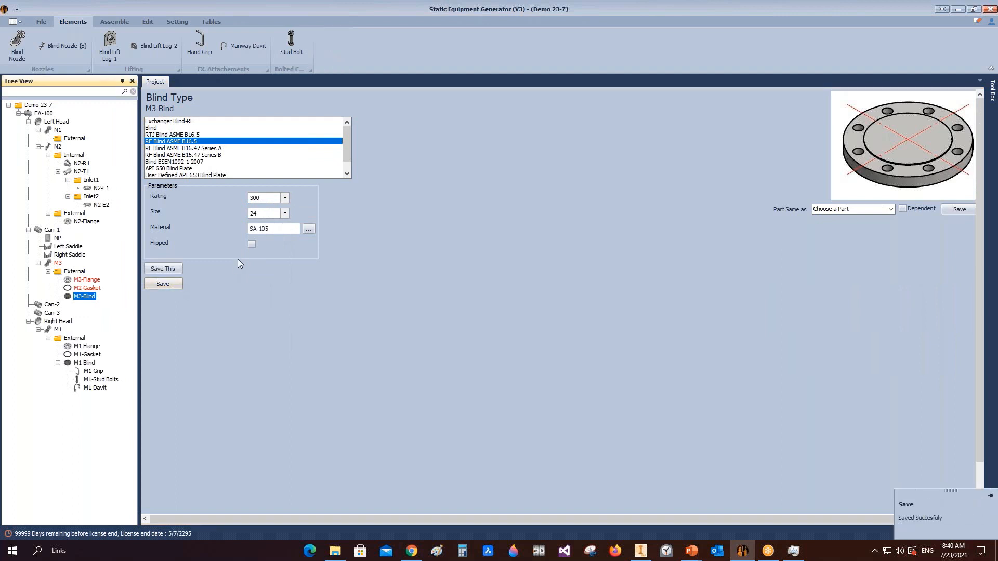
Flip M3-Blind and save the change
click(252, 244)
click(176, 284)
click(79, 297)
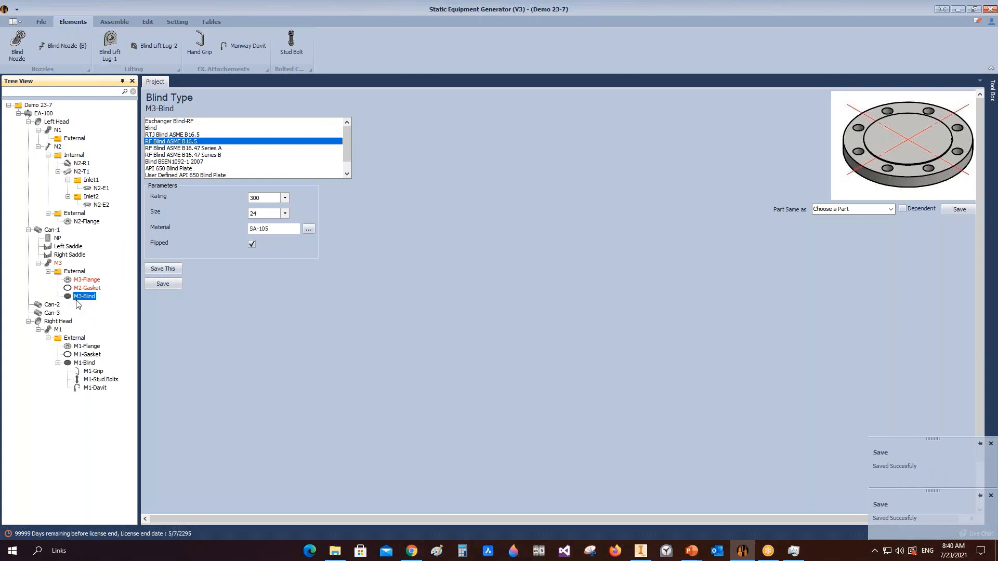
Generate nozzle M3 with its re-pad, flange, gasket and blind in the Inventor assembly EA-100, and inspect the finished manway
click(115, 21)
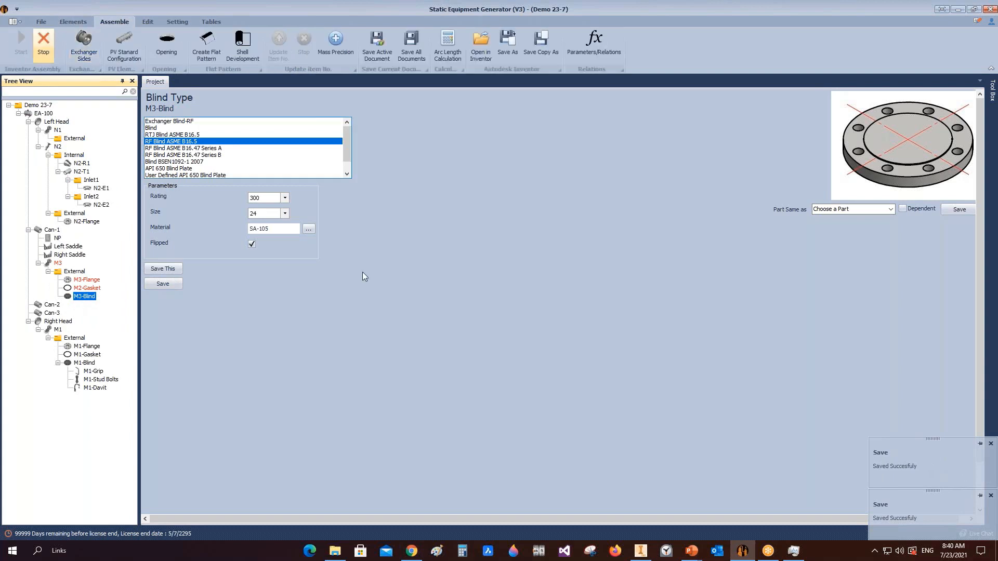
click(640, 550)
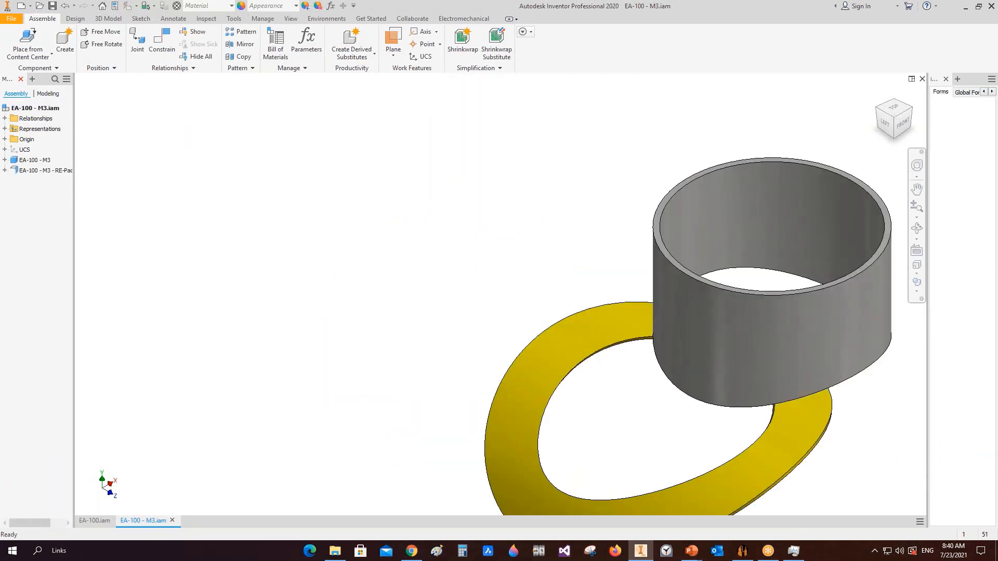
key(ctrl+s)
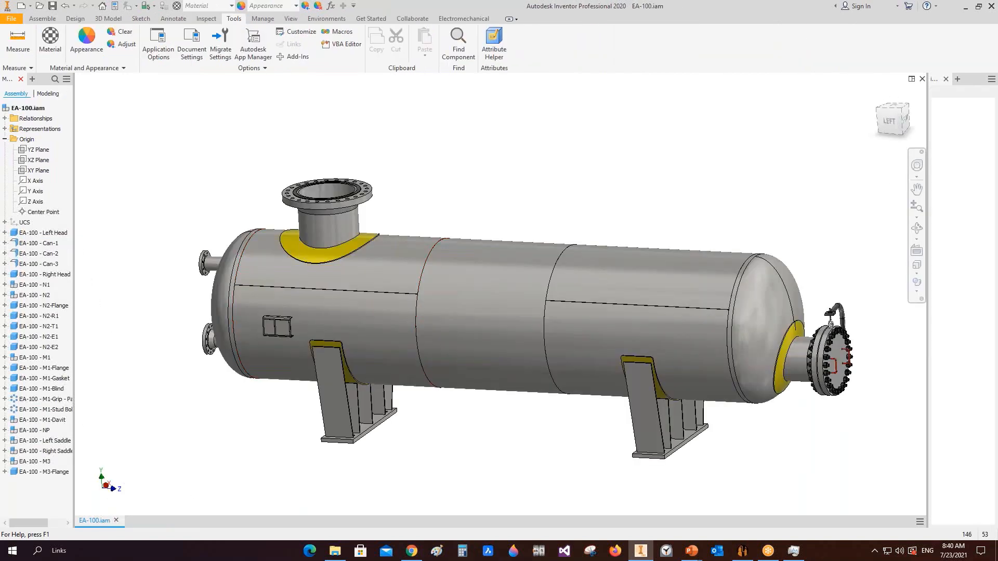
key(ctrl+s)
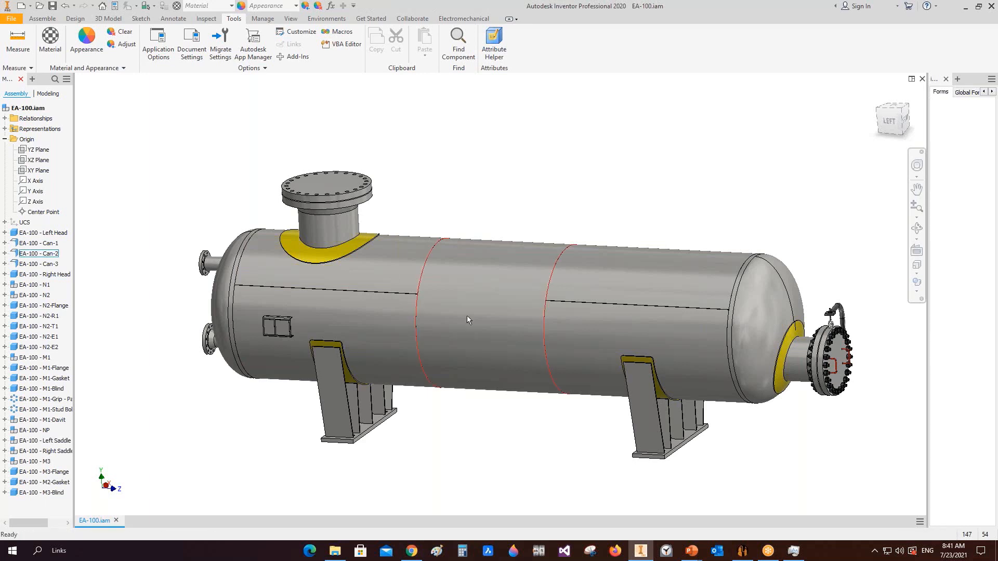
click(916, 228)
scroll(420, 291, up, 5)
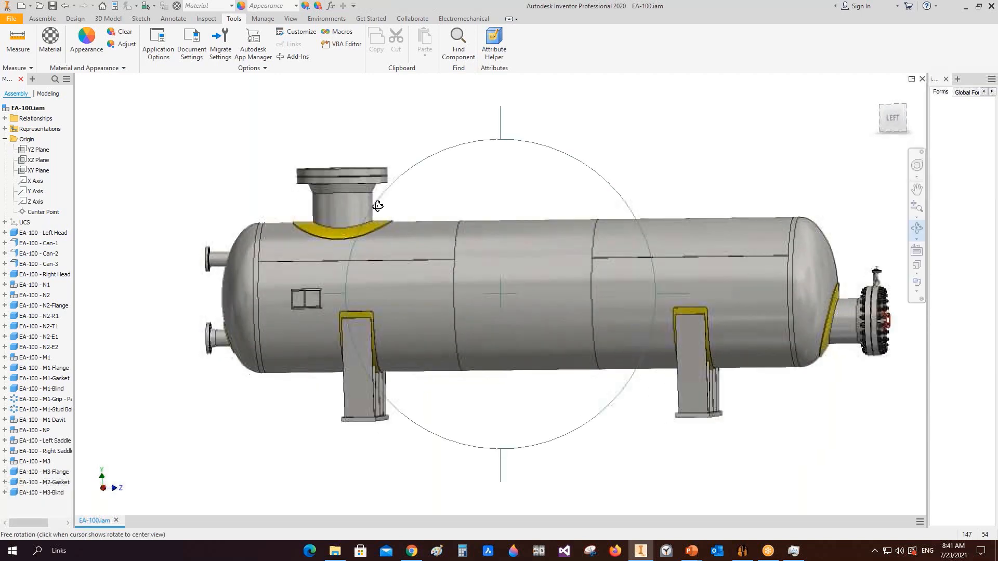
scroll(352, 277, down, 3)
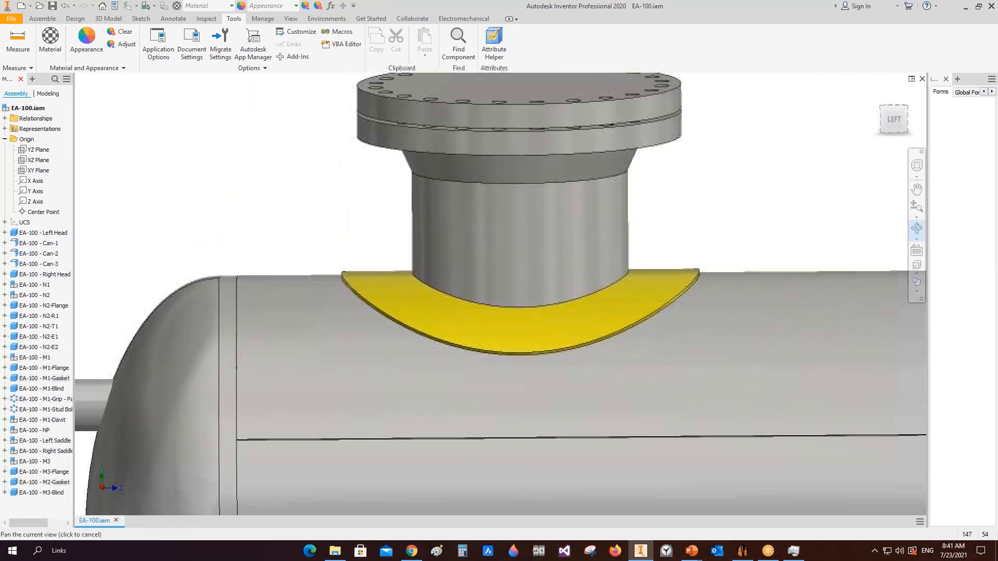
right_click(350, 269)
click(417, 240)
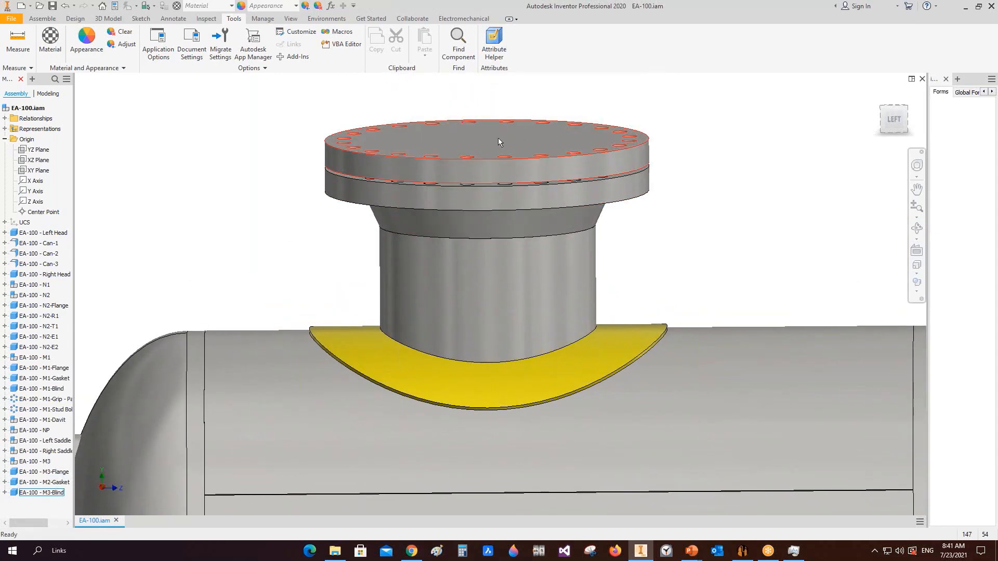
Back in Static Equipment Generator, set nozzle M3's location to 750 mm and its re-pad width to 250 mm, and save it
click(742, 550)
click(57, 264)
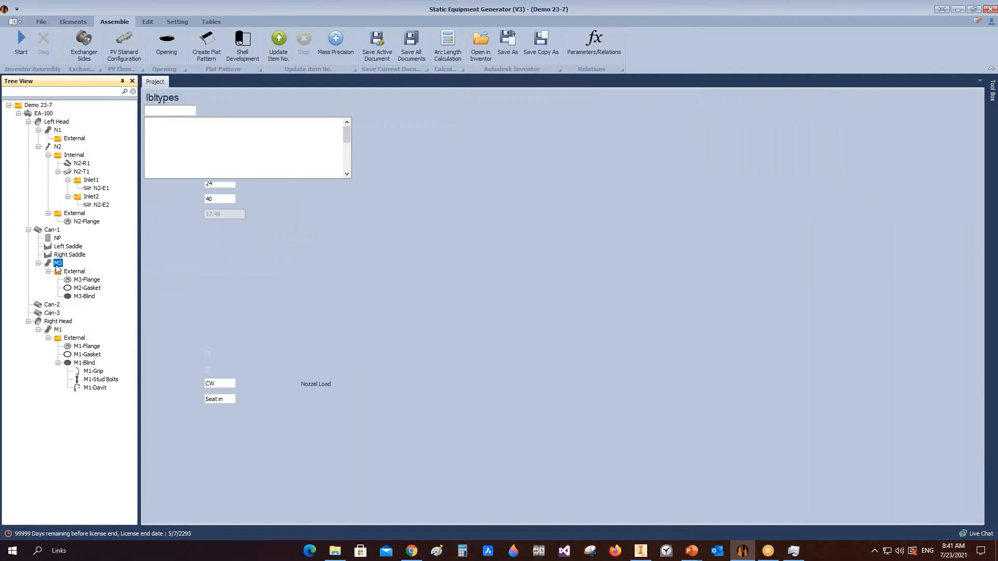
double_click(212, 258)
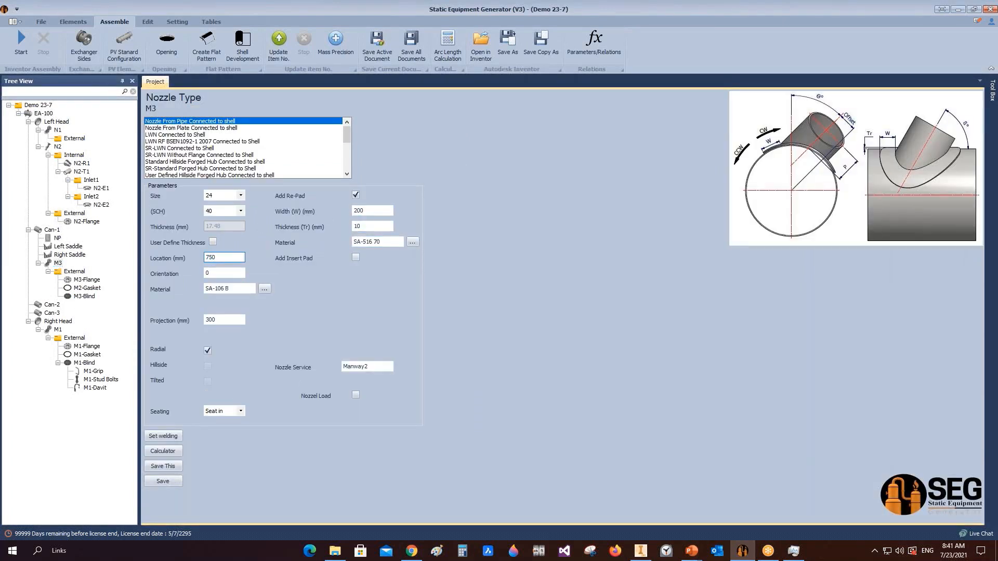
click(363, 209)
click(165, 481)
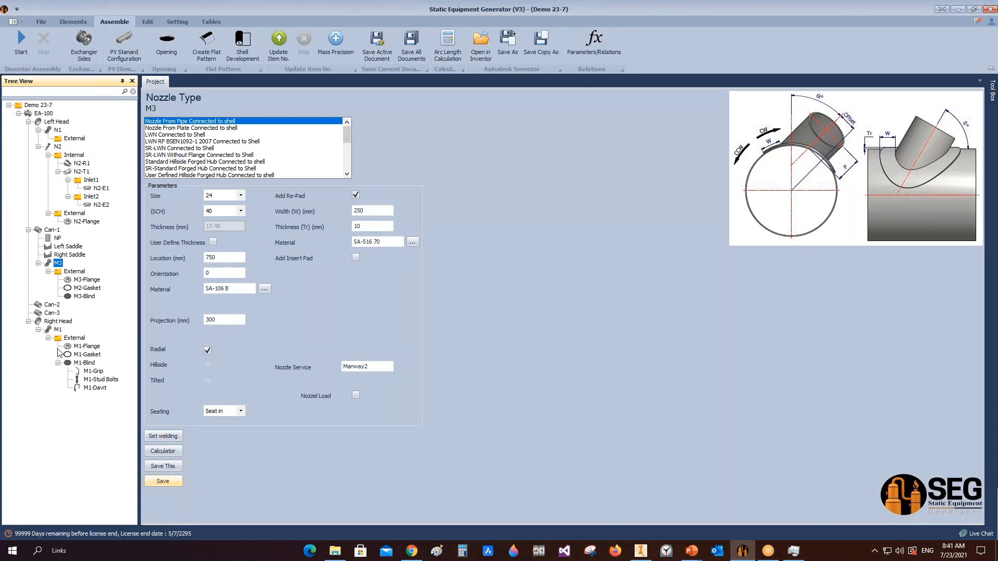
Add a Blind Nozzle (B) named M4 to M3-Blind
click(85, 296)
click(72, 23)
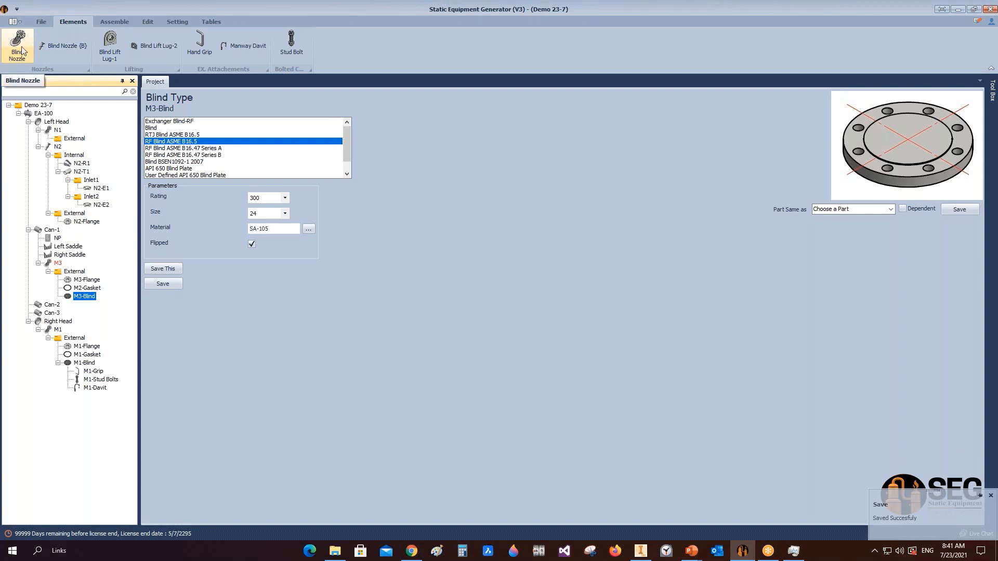
click(59, 46)
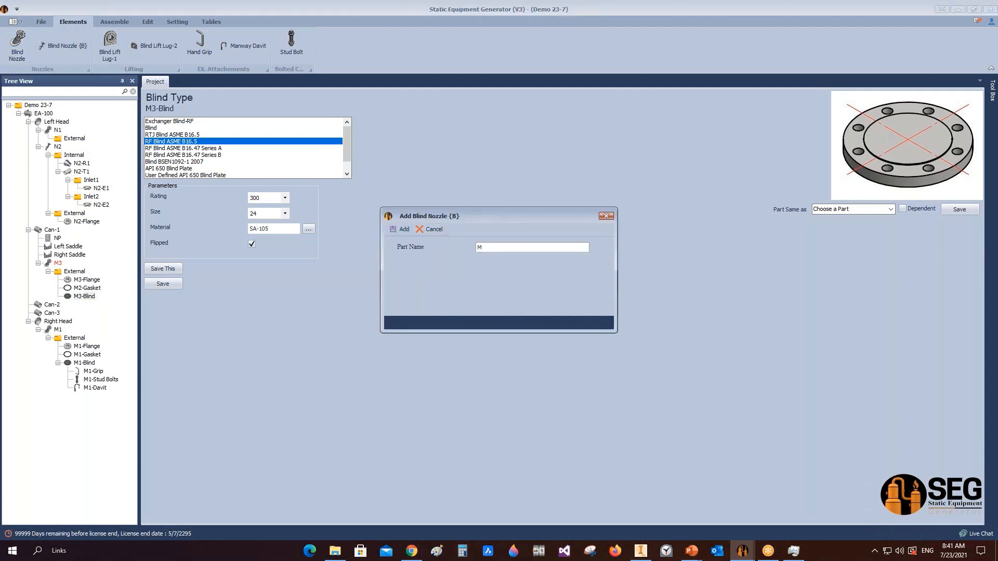
text(M4)
click(401, 229)
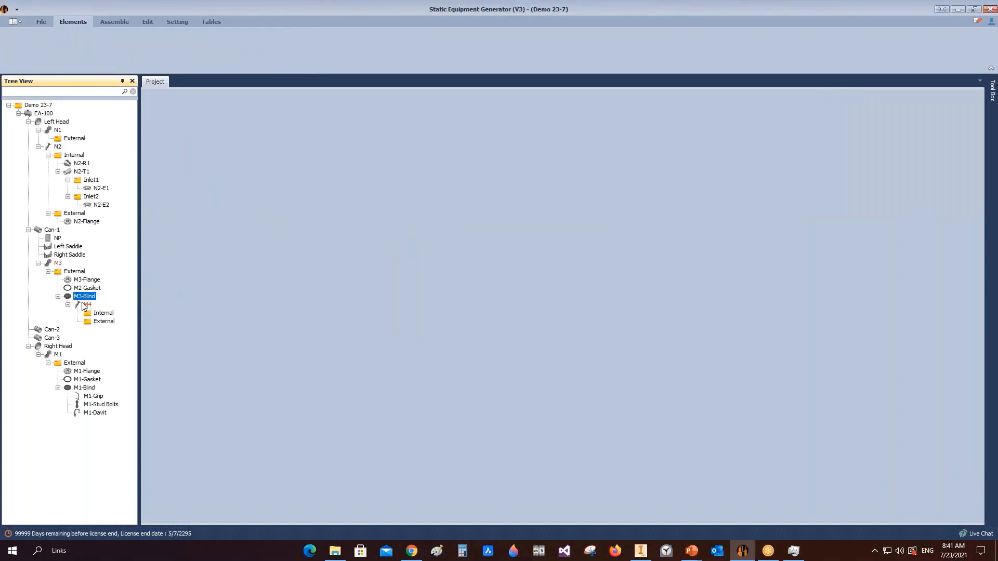
Keep nozzle M4 at size 2 and set its schedule to 160
click(84, 305)
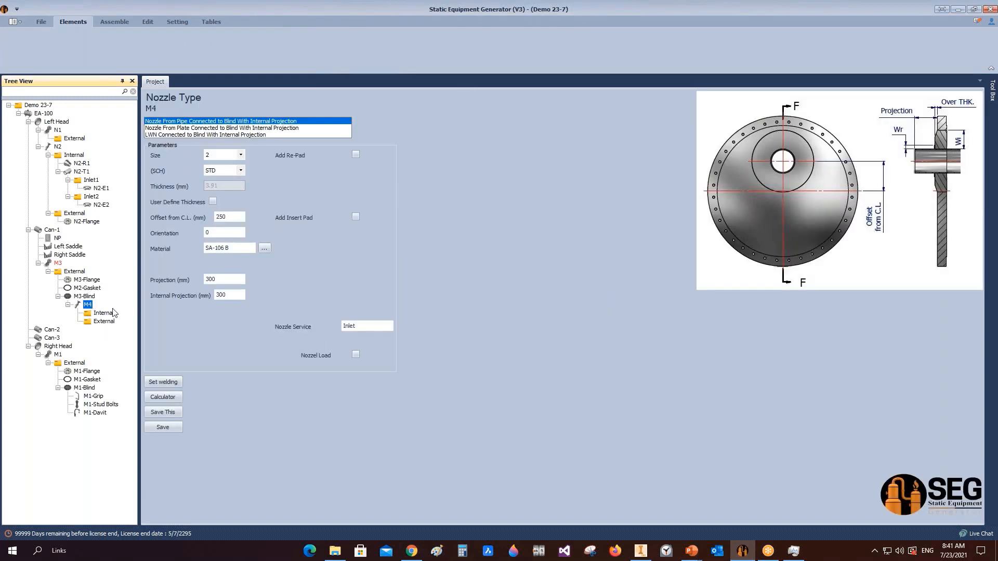
click(240, 155)
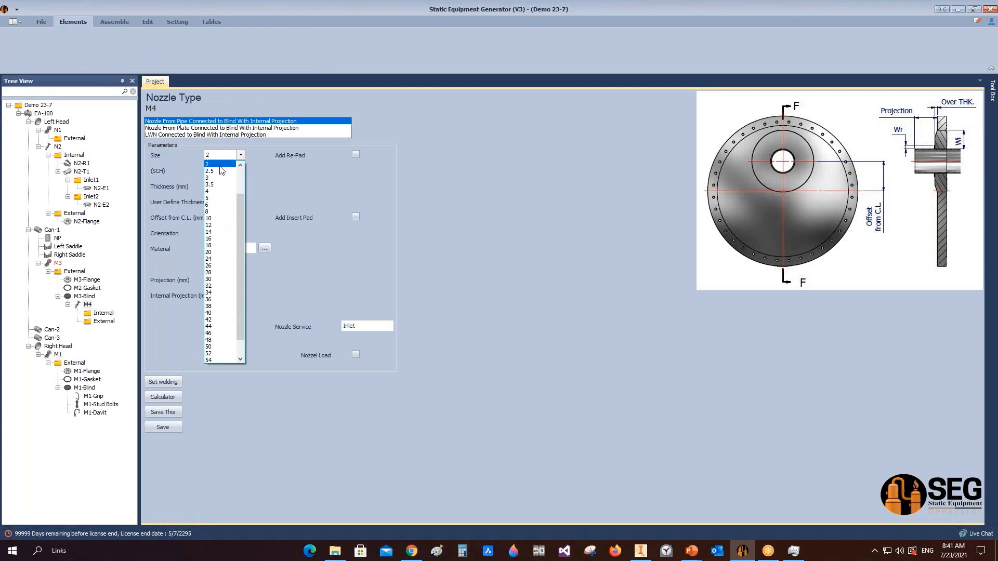
click(240, 155)
click(240, 171)
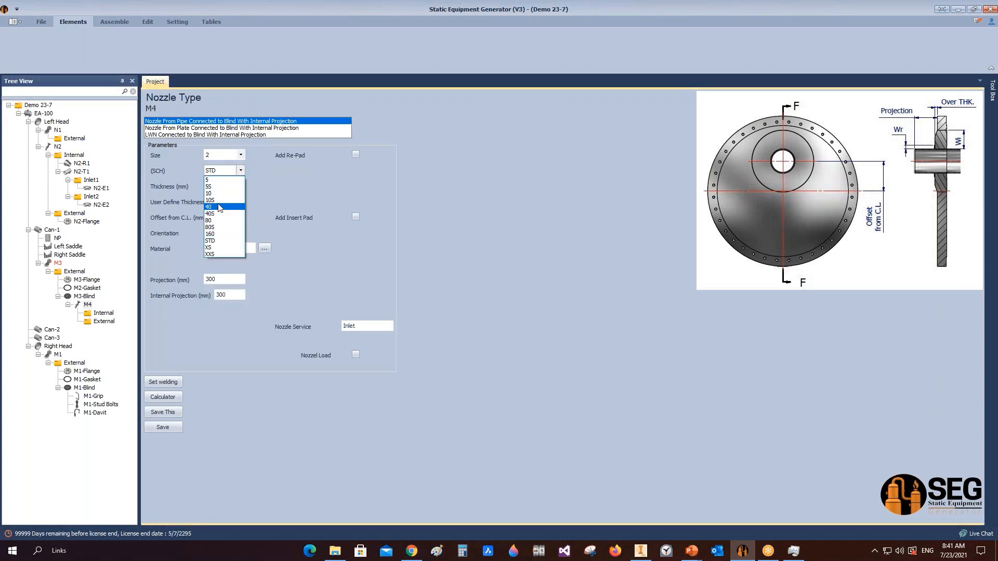
click(223, 234)
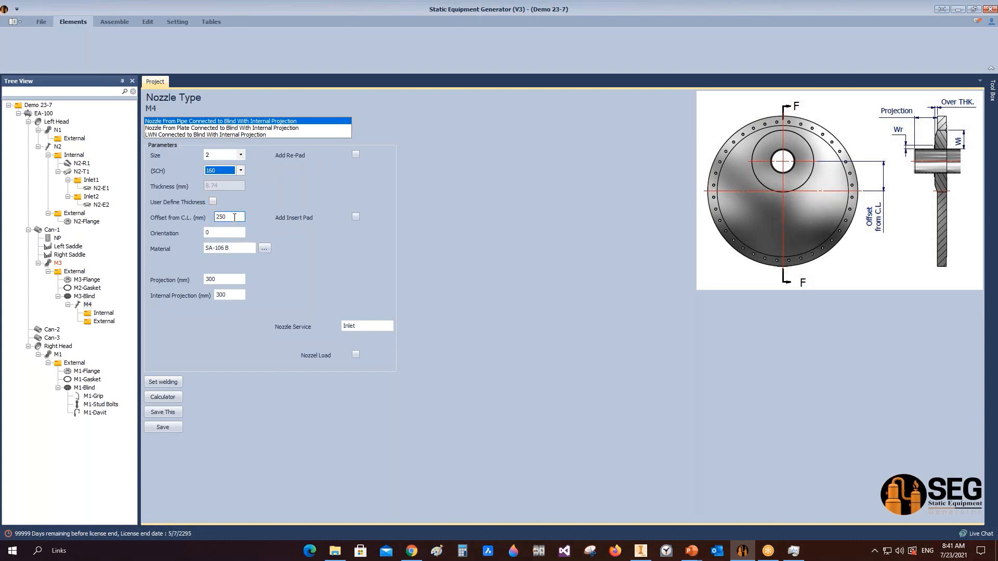
Set nozzle M4's offset from the centre line to 0 and its internal projection to 2000 mm, and save it
double_click(234, 217)
text(0)
drag(223, 279, 155, 277)
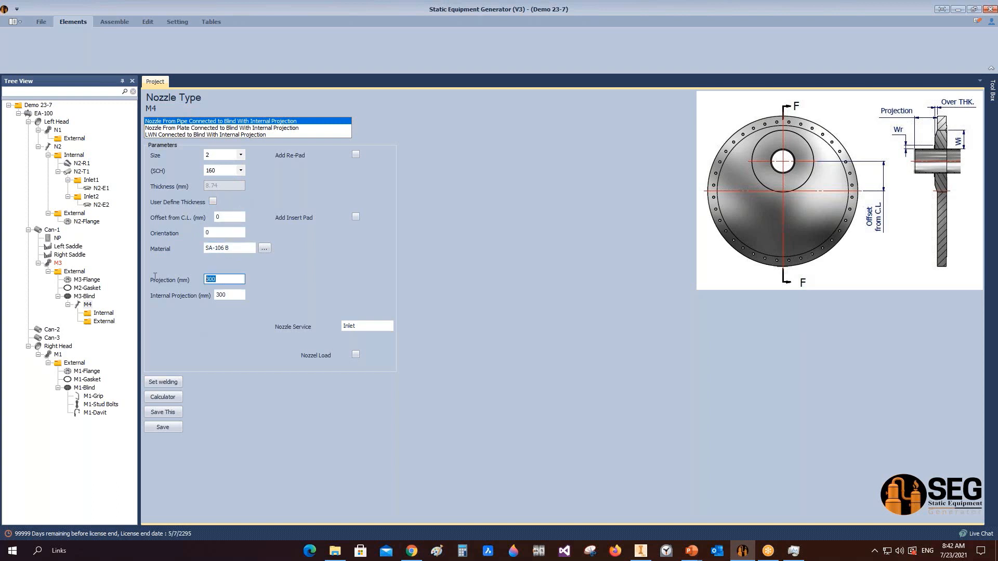
drag(229, 295, 197, 296)
text(20)
click(175, 427)
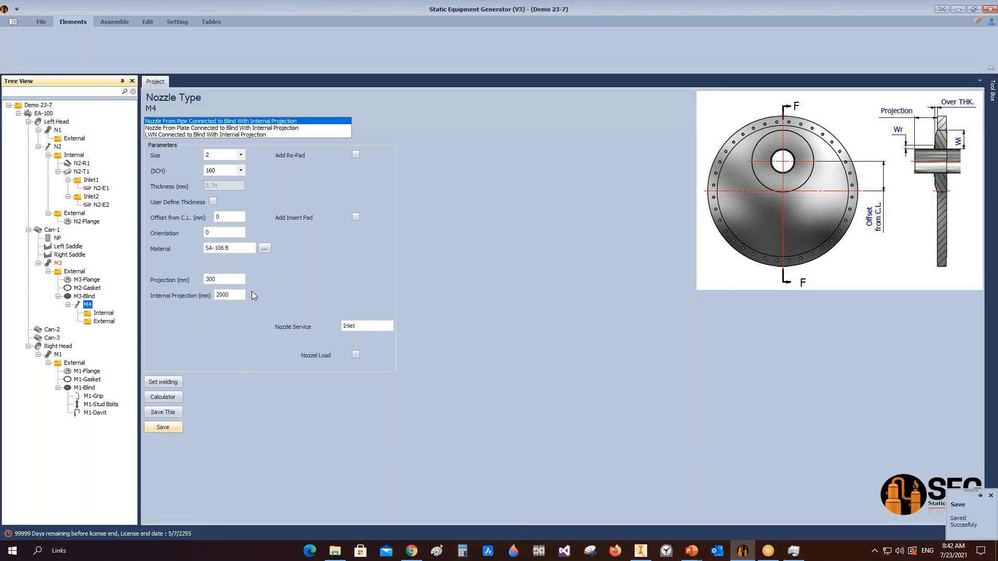
Add a flange named M4-Flange to the external elements of nozzle M4 and open its settings
click(101, 321)
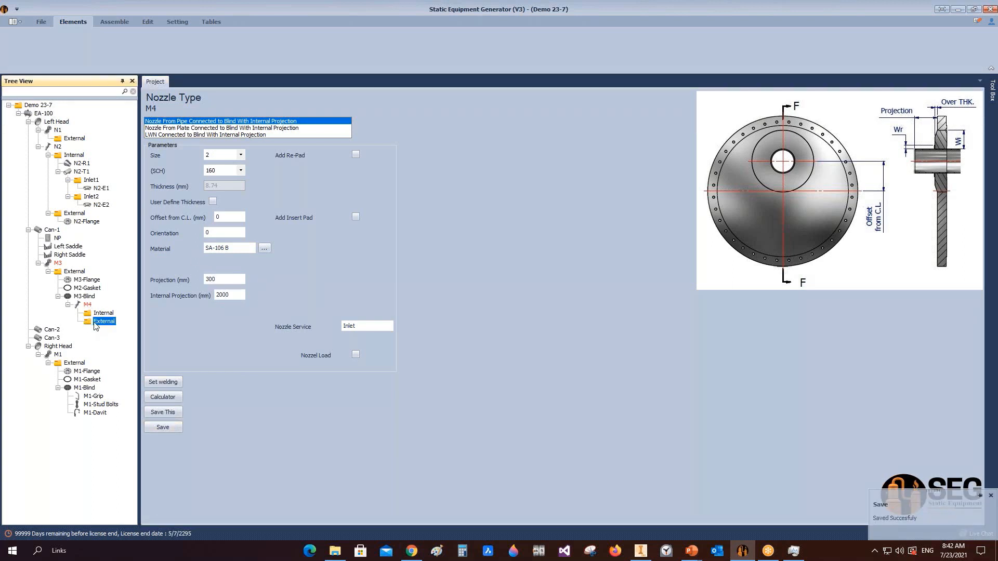
click(152, 42)
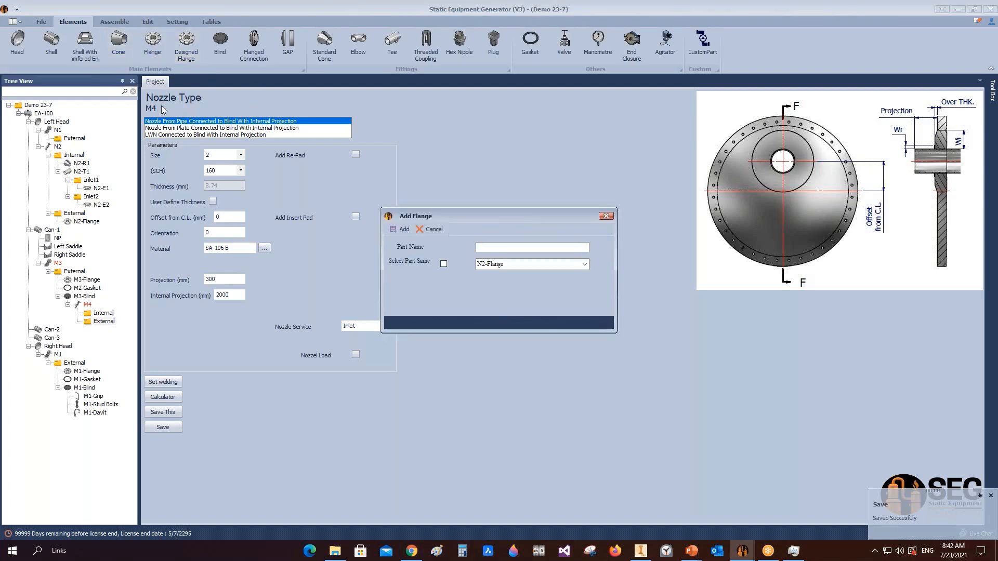
click(400, 229)
click(110, 331)
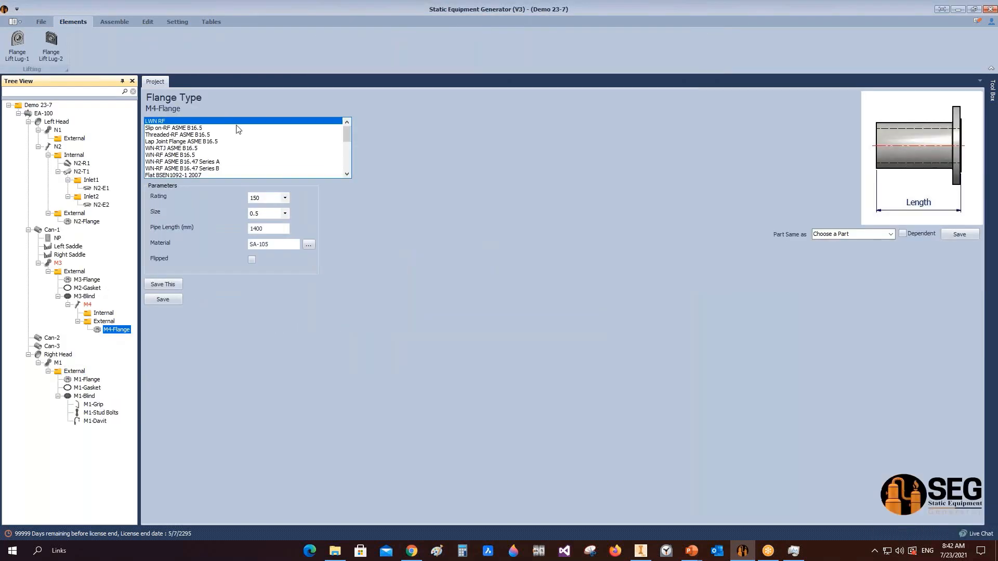
Make M4-Flange a WN-RF ASME B16.5 flange with rating 300, size 2 and pipe schedule 160, and save it
click(180, 155)
click(284, 198)
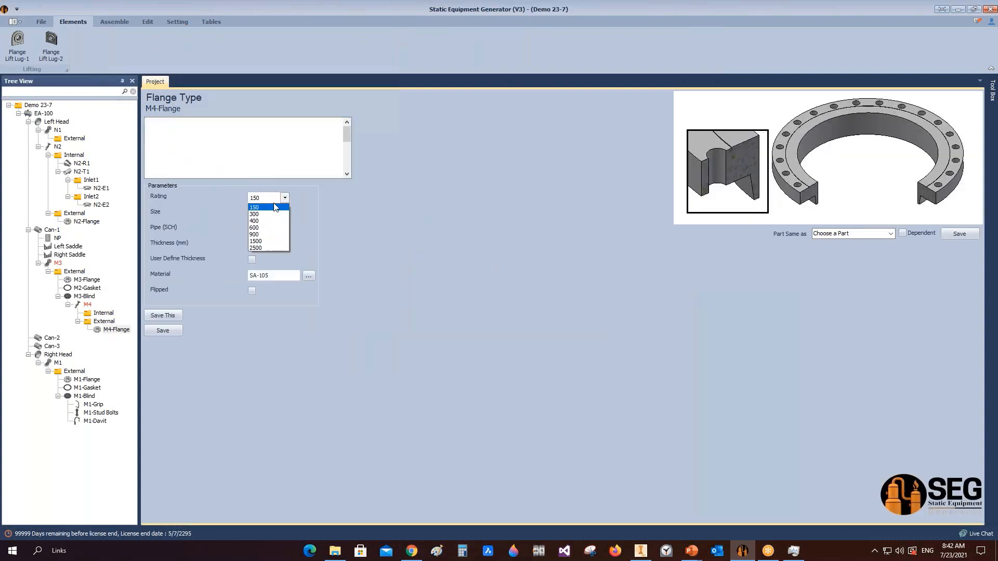
click(269, 212)
click(284, 213)
scroll(268, 257, up, 3)
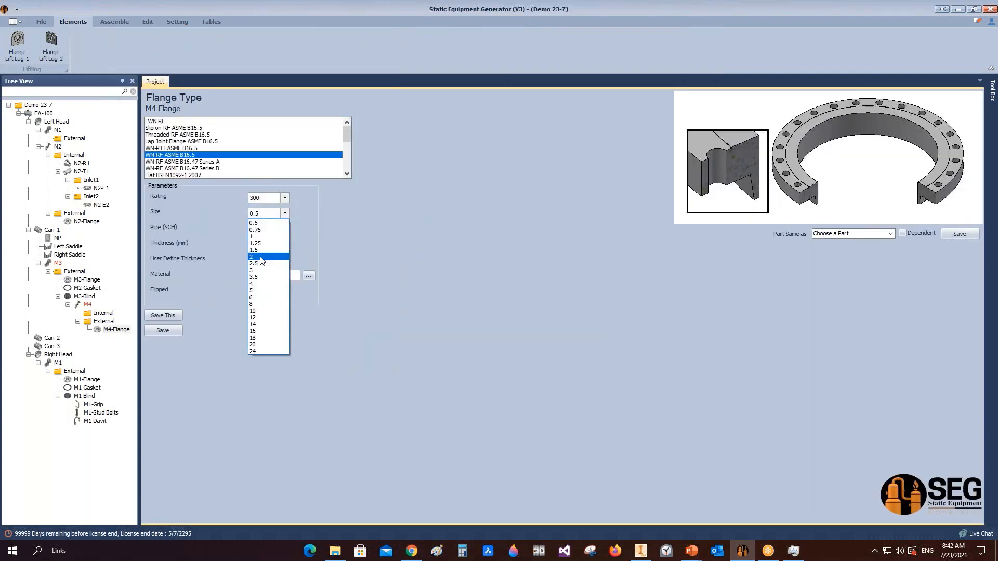
click(268, 262)
click(254, 292)
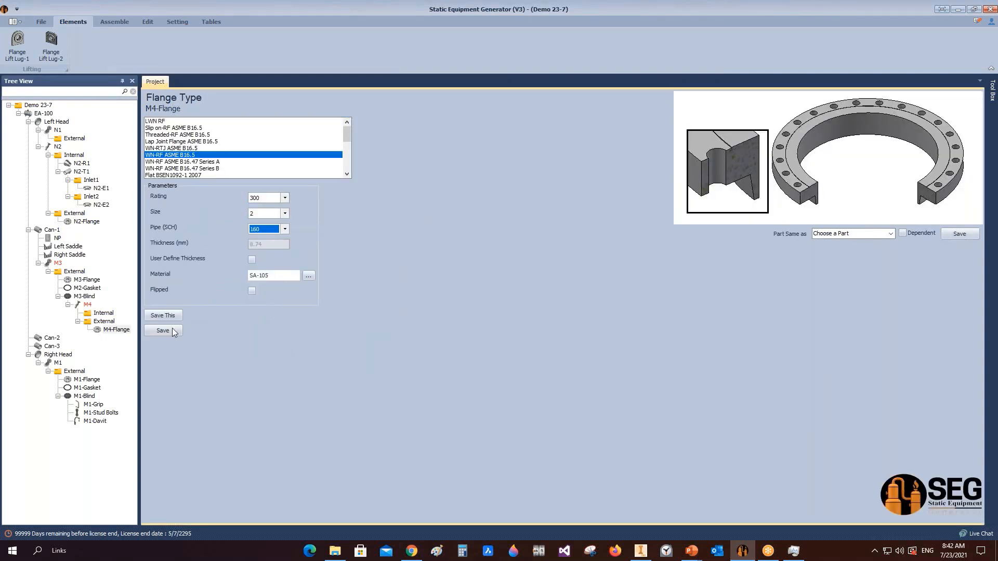
click(172, 331)
Calculate nozzle M4's projection from a blind-face projection of 250 mm and save the calculated value
click(89, 304)
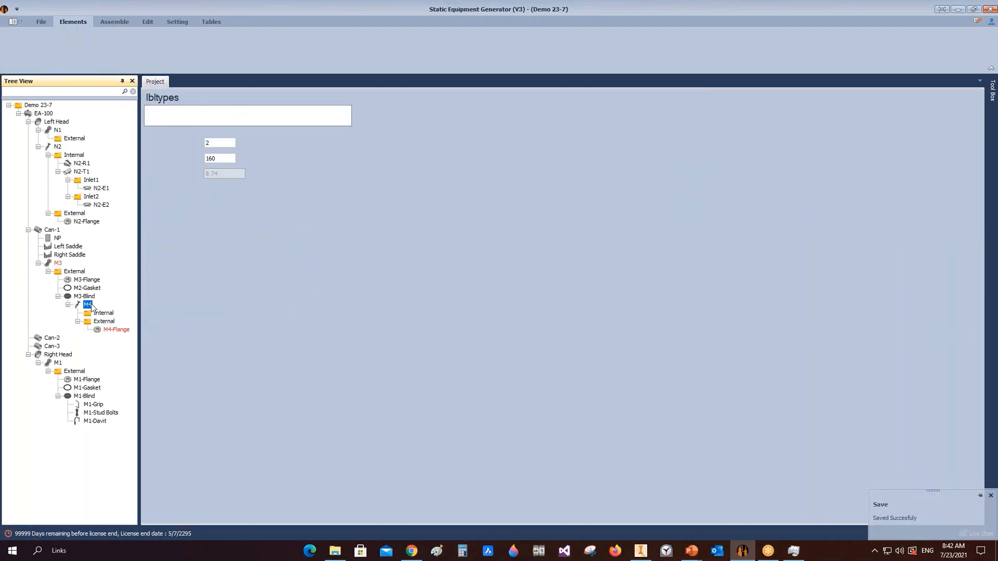
click(169, 399)
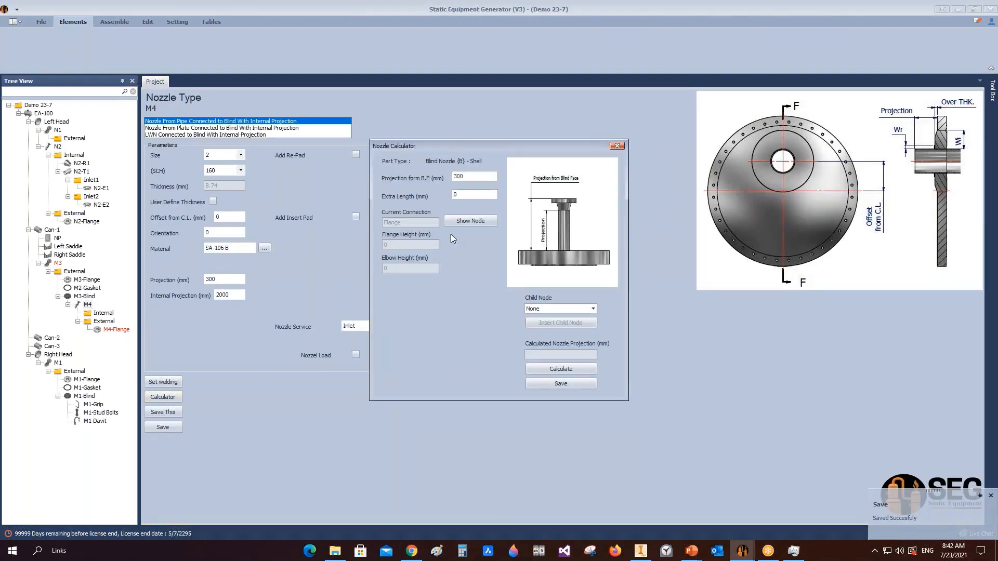
drag(467, 177, 398, 182)
text(250)
click(554, 370)
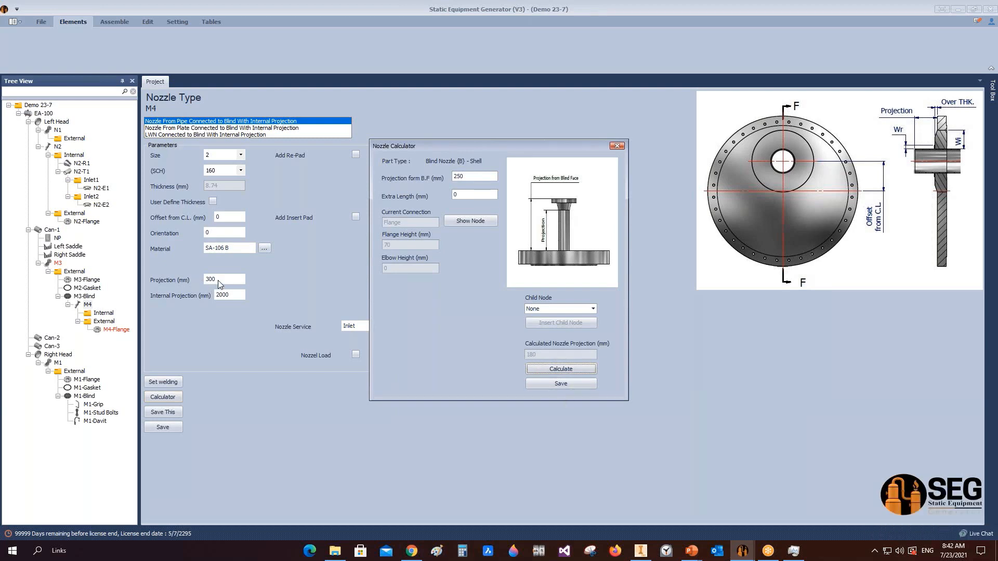
click(560, 384)
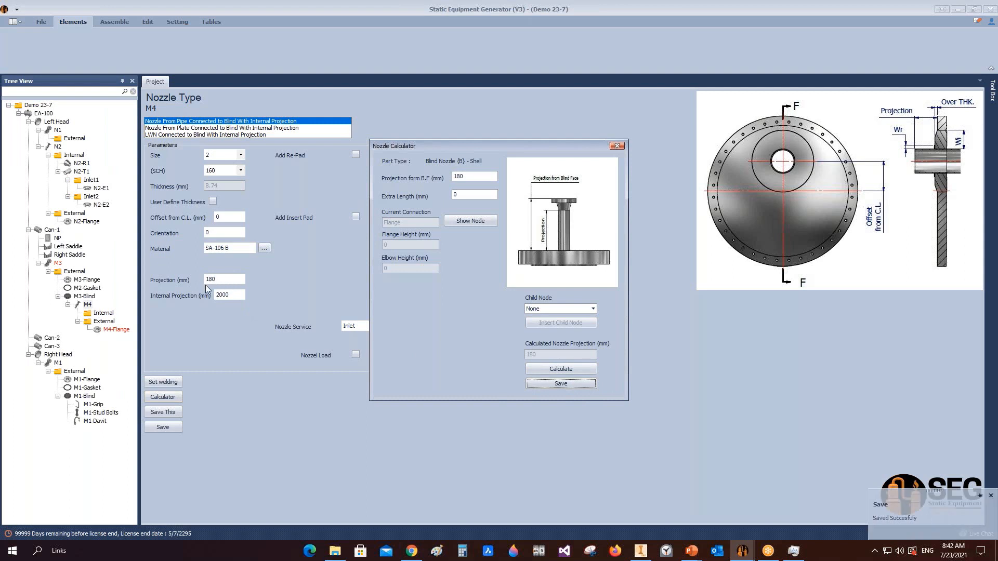
click(617, 146)
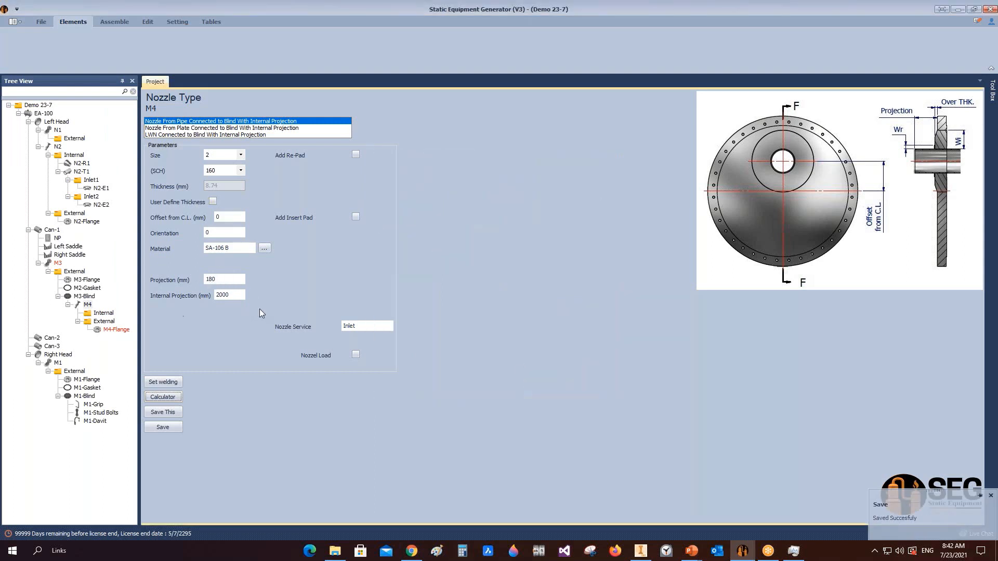
Calculate manway M3's projection from a vessel centre-line projection of 1300 mm and save the calculated value
click(51, 264)
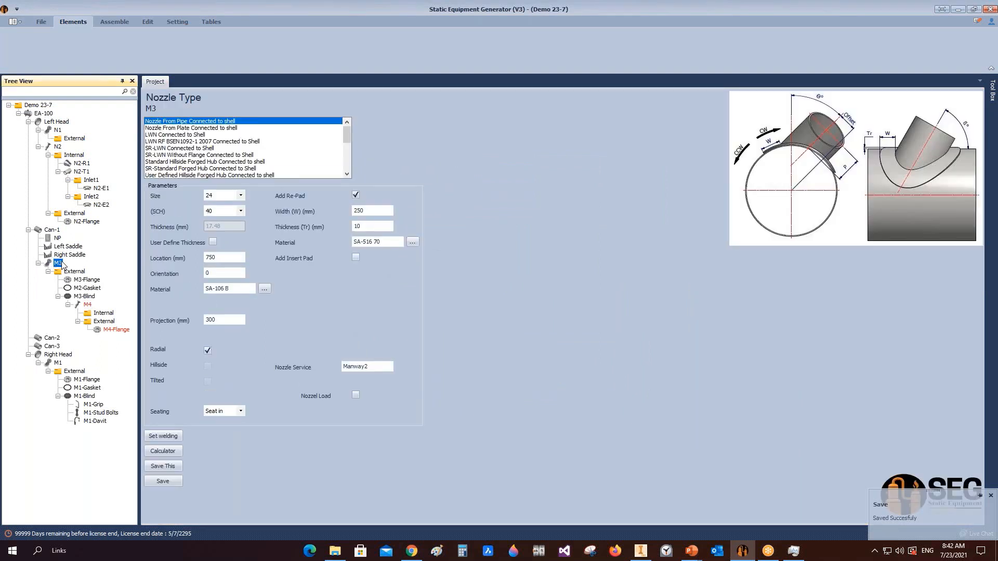
click(162, 451)
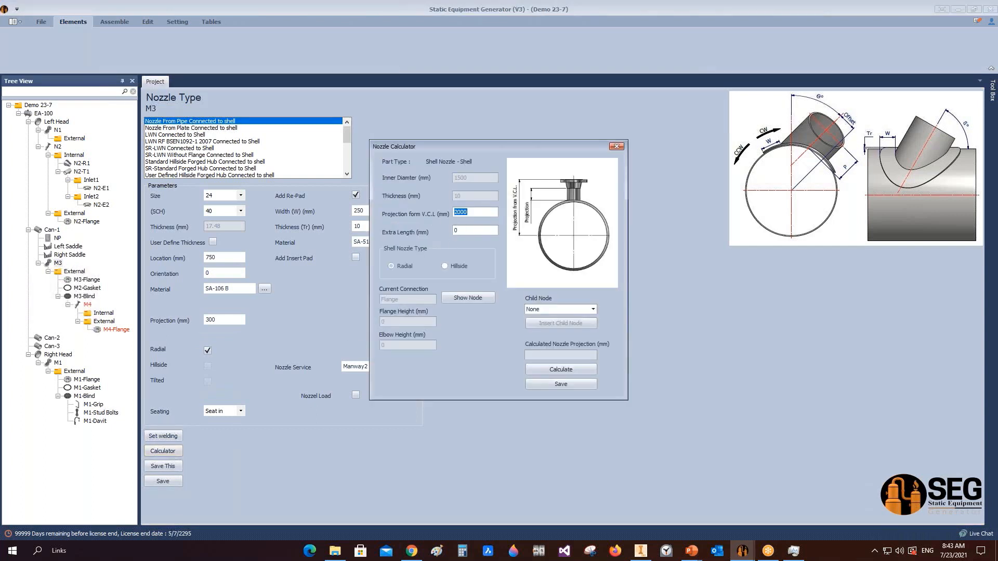
text(1)
click(552, 371)
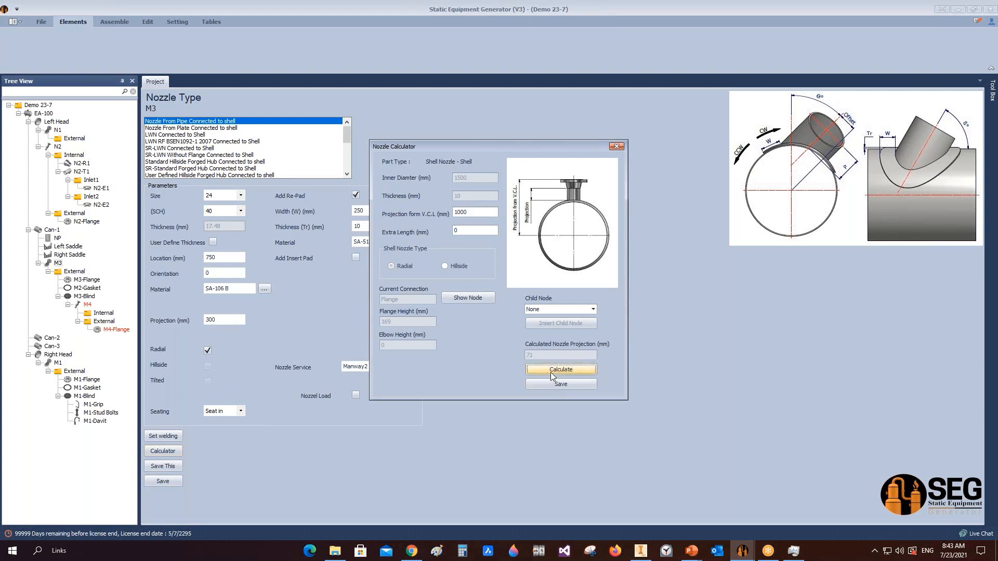
click(461, 212)
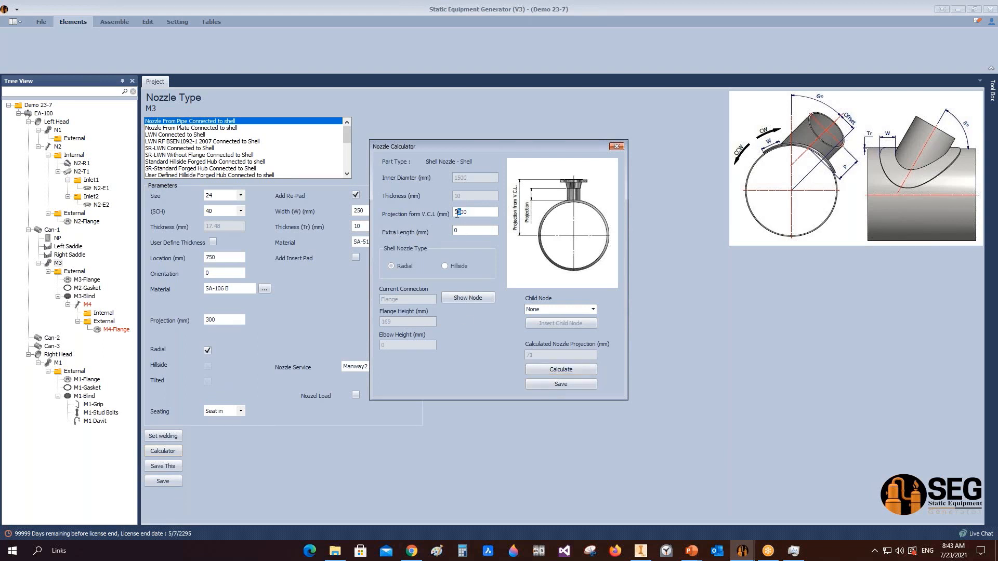
click(554, 370)
click(561, 384)
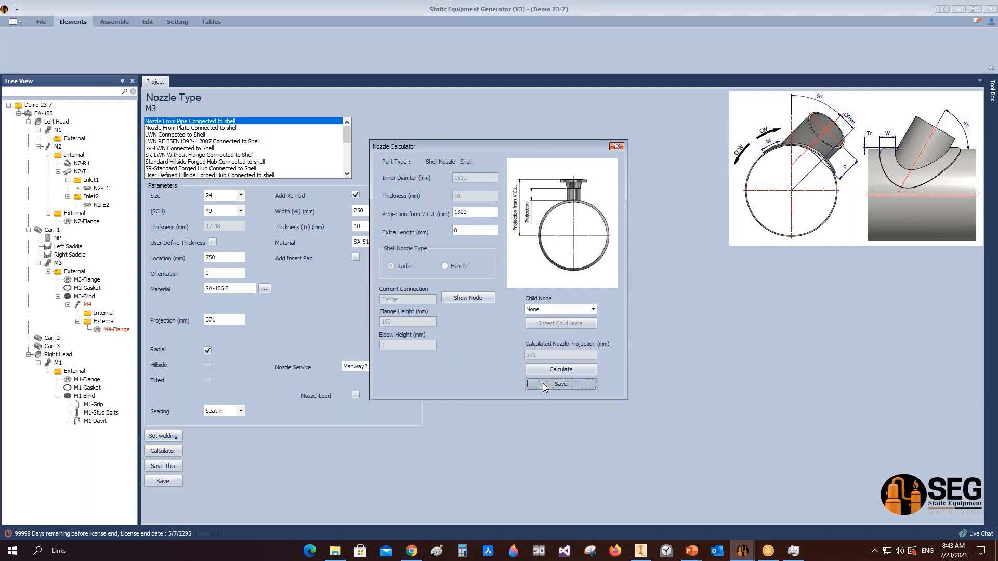
Run the assembly of the new manway and nozzle parts and switch to Autodesk Inventor
click(115, 21)
click(641, 553)
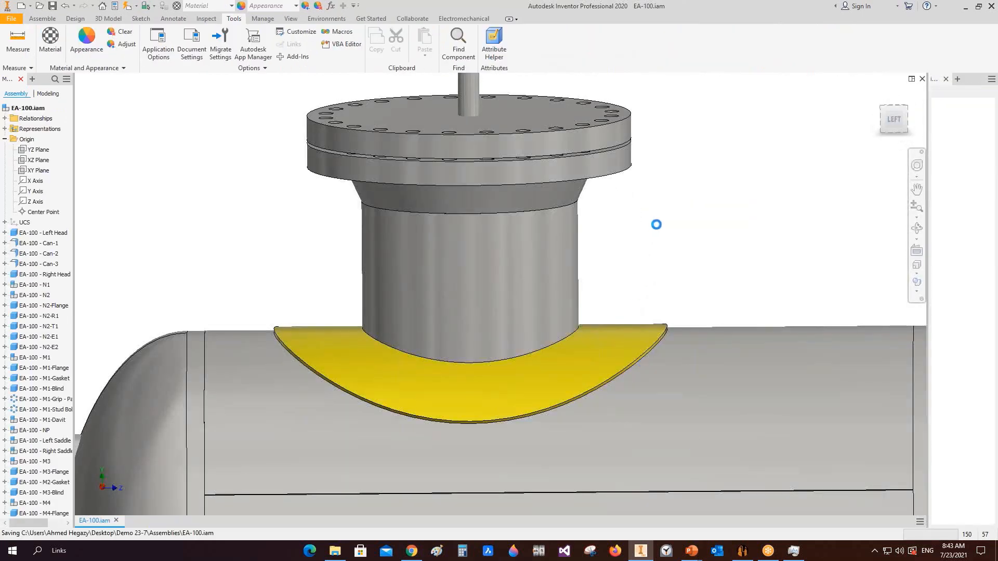
Examine the assembled manway M3 with its reinforcing pad, blind and nozzle M4 on the EA-100 vessel
scroll(143, 172, up, 4)
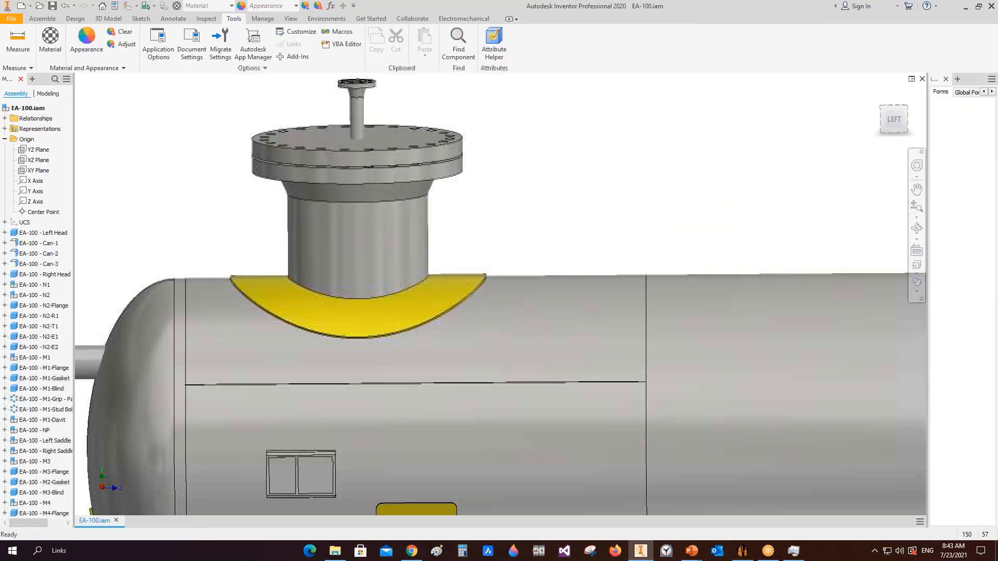
scroll(291, 161, down, 4)
middle_drag(291, 161, 504, 160)
scroll(551, 244, up, 4)
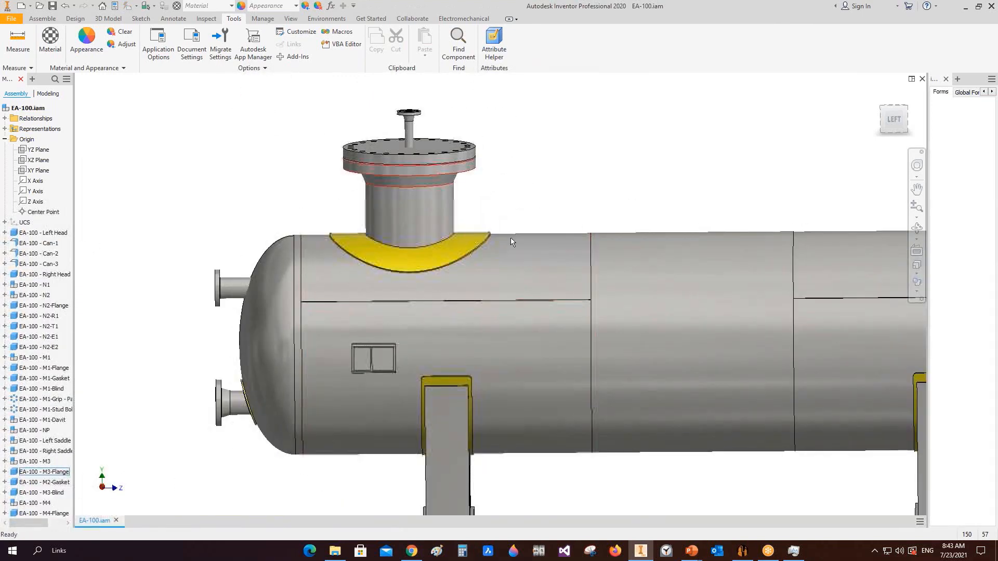
click(916, 239)
click(917, 233)
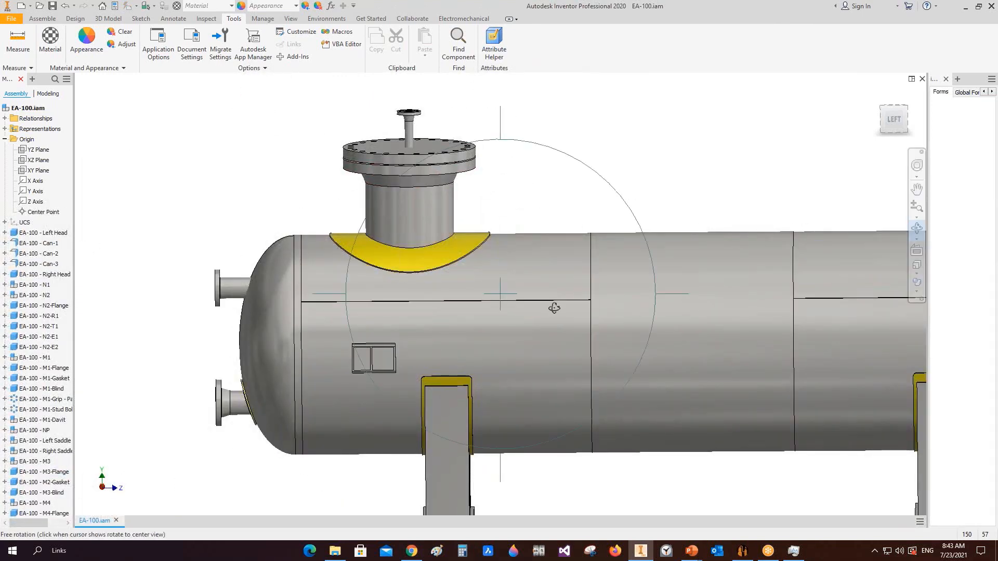
drag(554, 305, 450, 229)
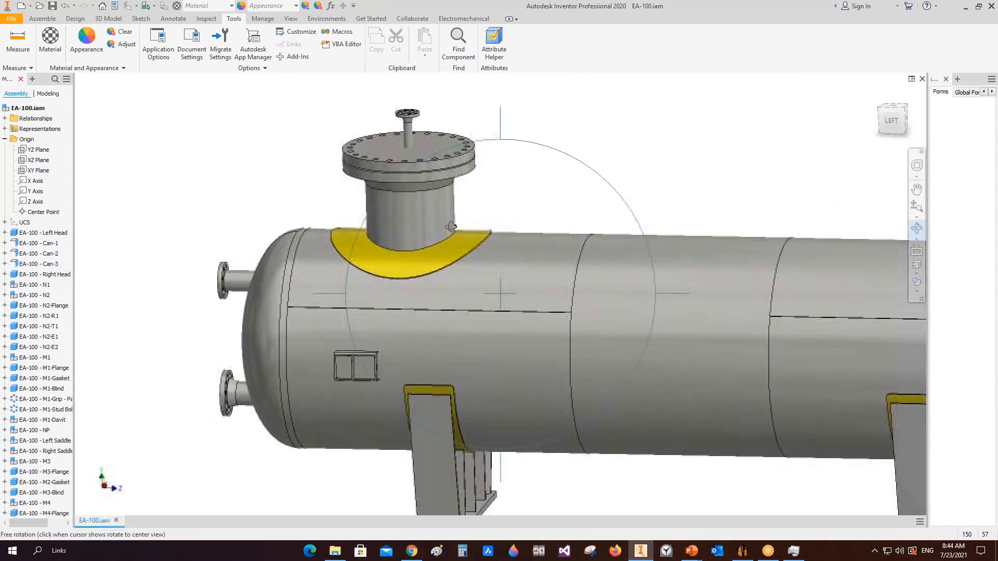
scroll(455, 229, down, 3)
middle_drag(452, 229, 467, 257)
right_click(467, 242)
click(497, 242)
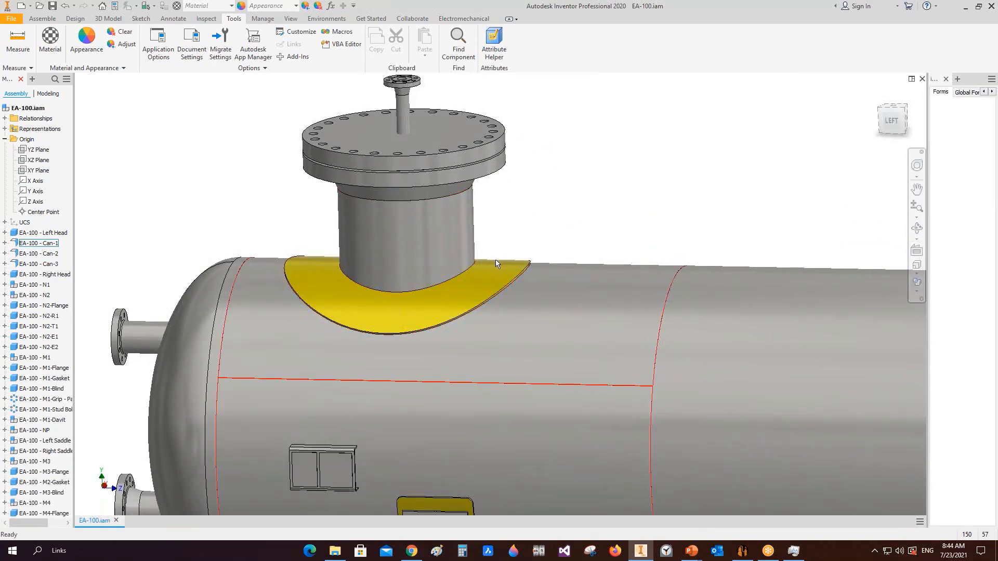
Switch back to Static Equipment Generator and start adding Nozzle Ribs as an external attachment of Can-1
click(747, 557)
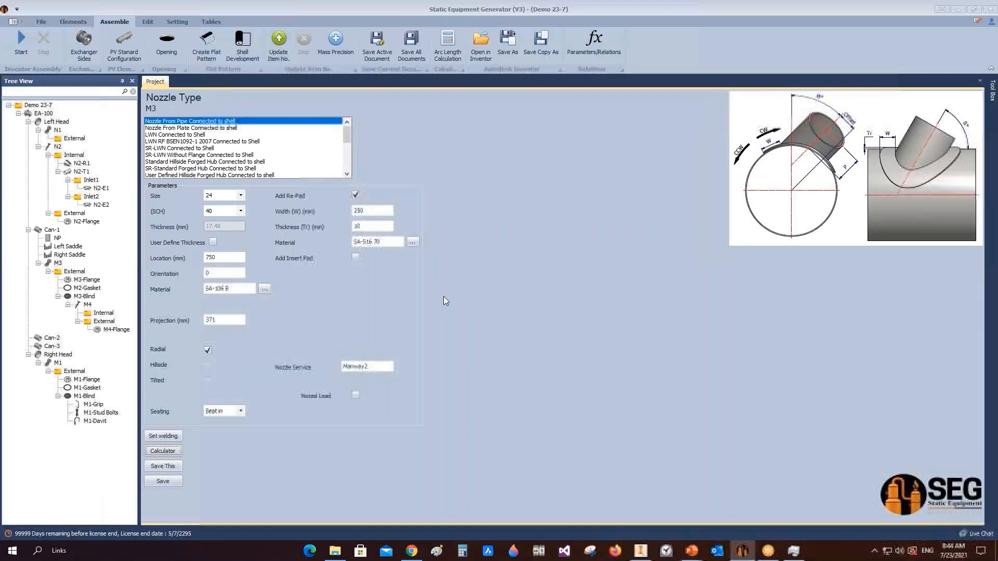
click(50, 231)
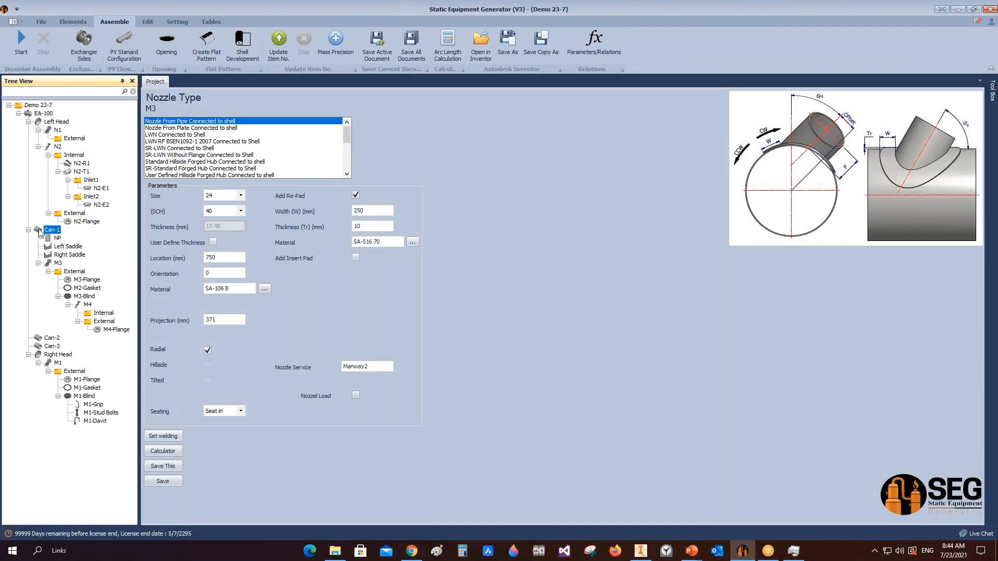
double_click(43, 265)
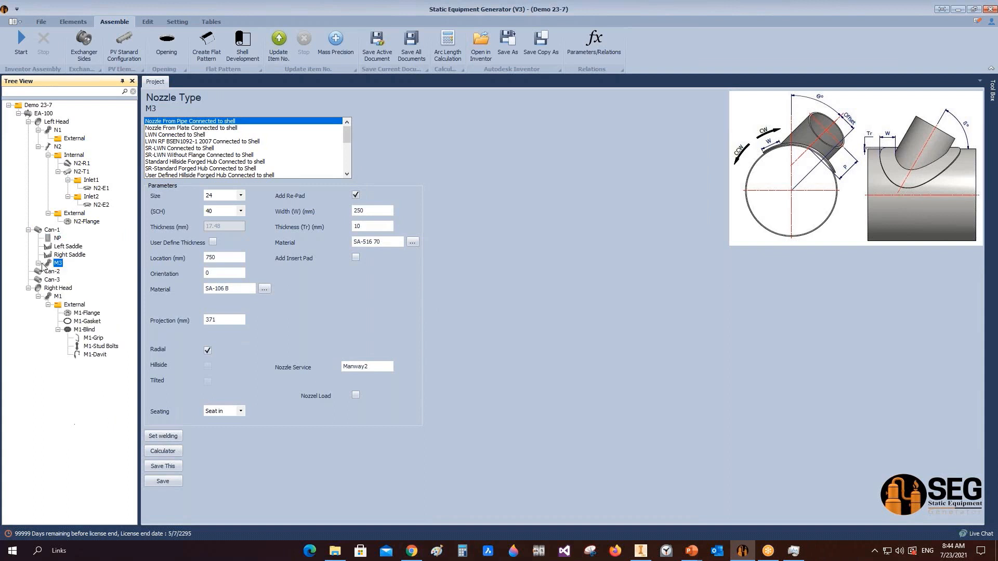
click(45, 231)
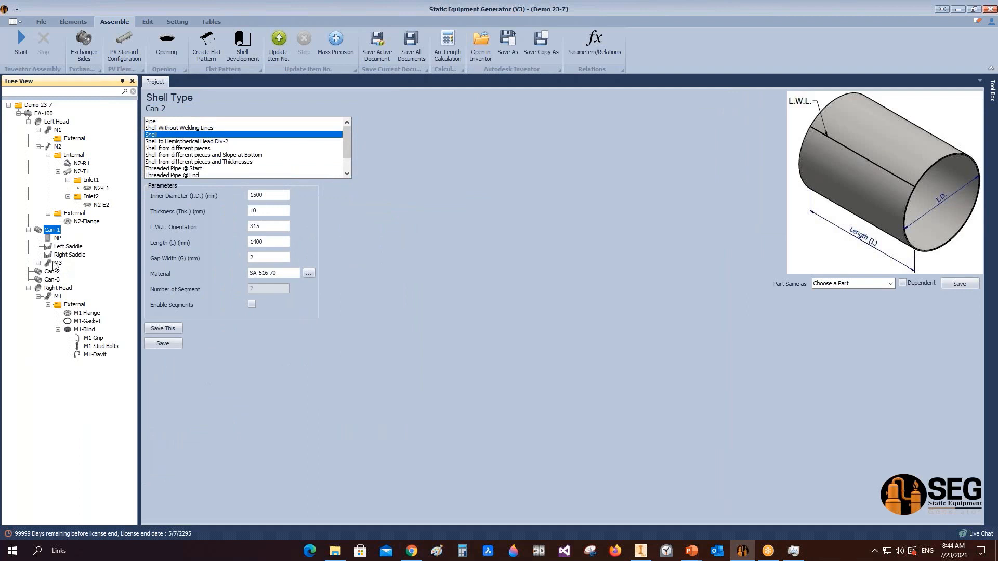
double_click(43, 265)
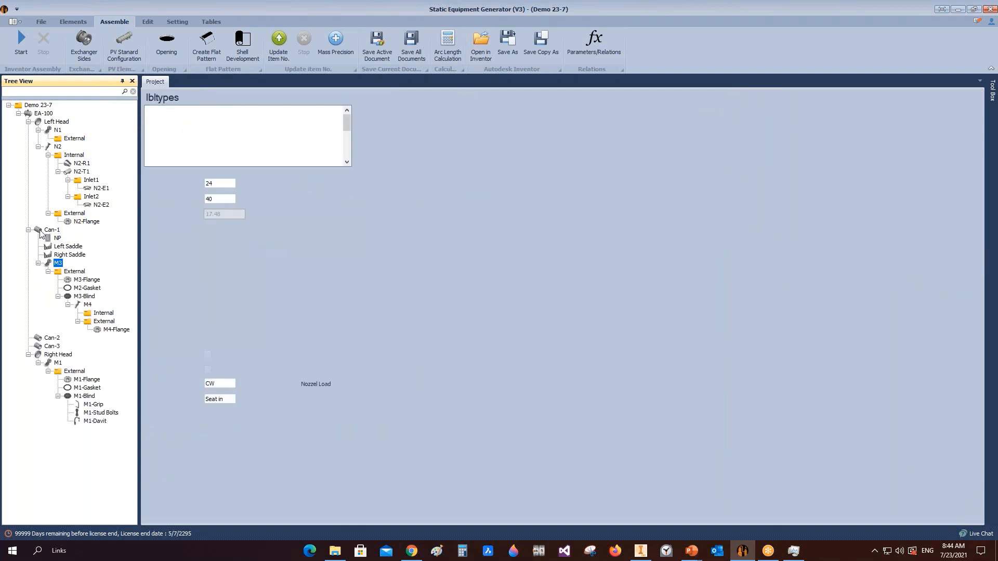
click(52, 232)
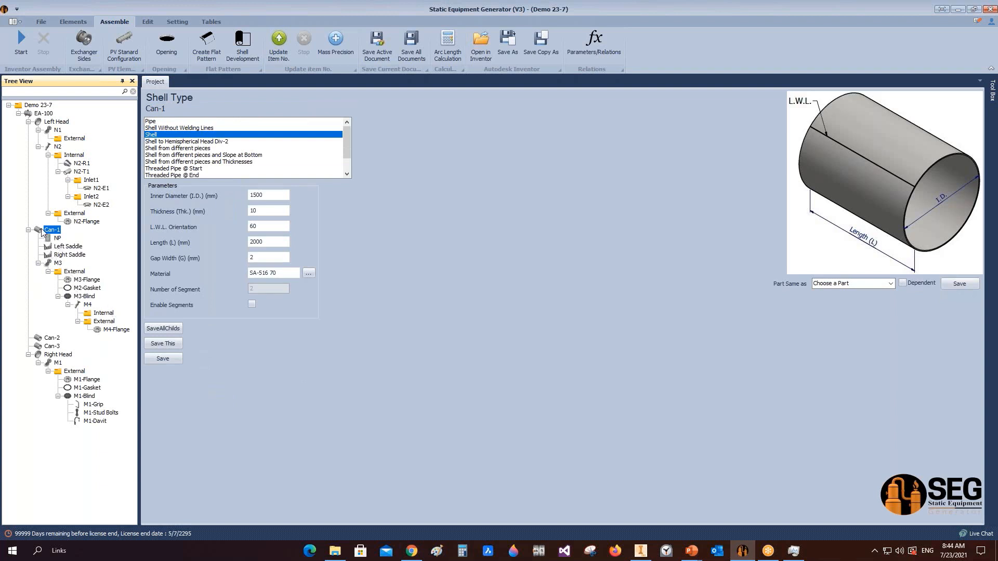
click(68, 23)
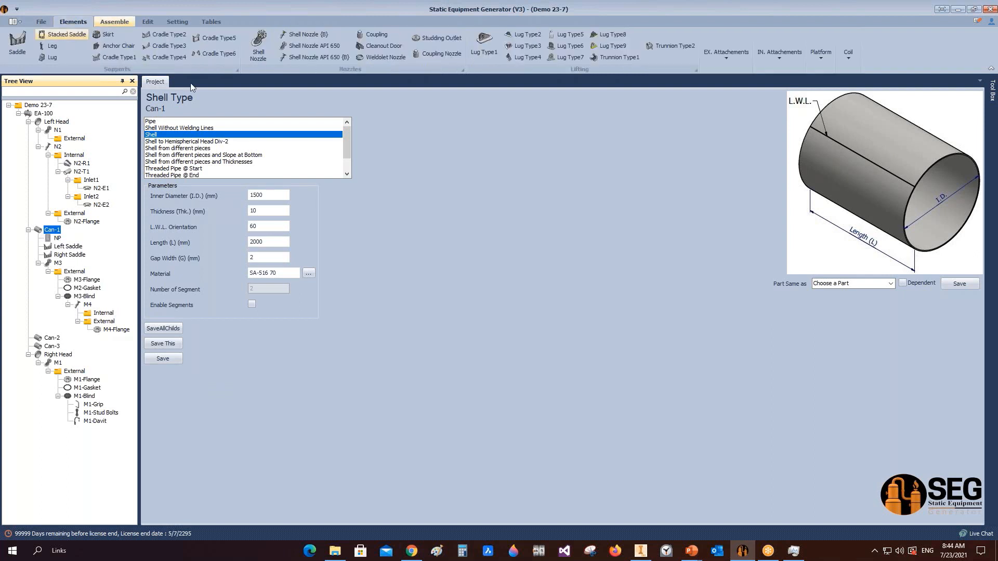
click(725, 58)
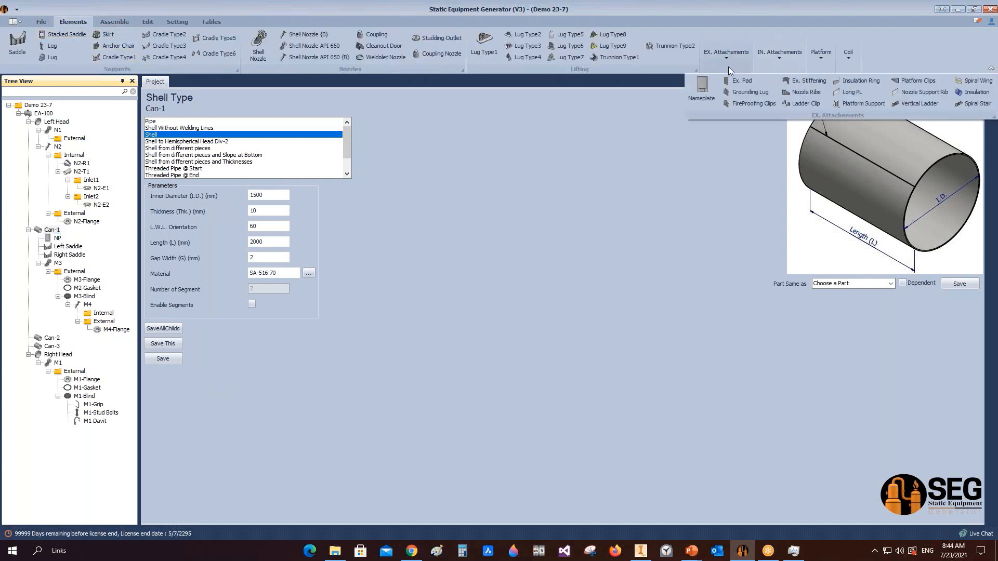
click(803, 98)
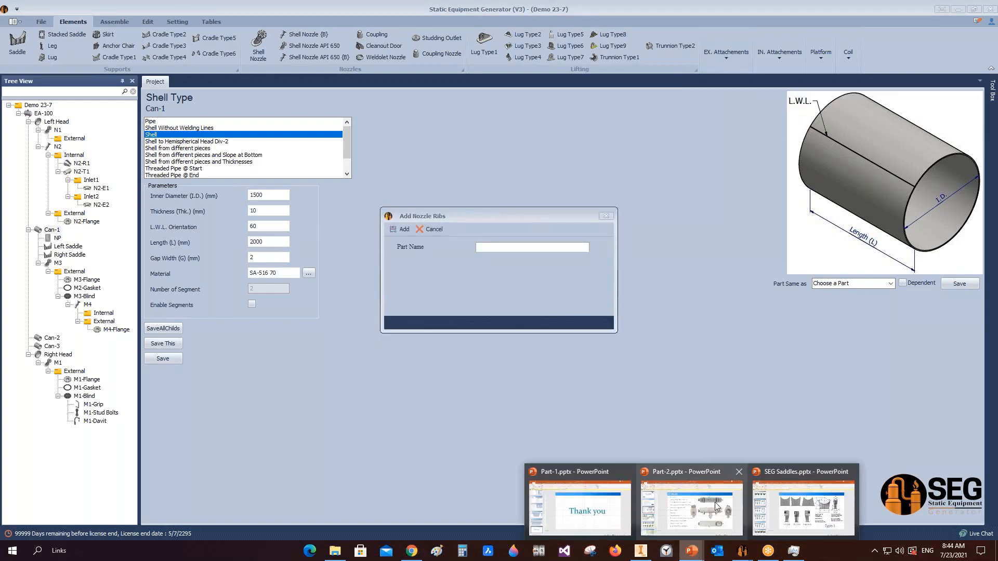
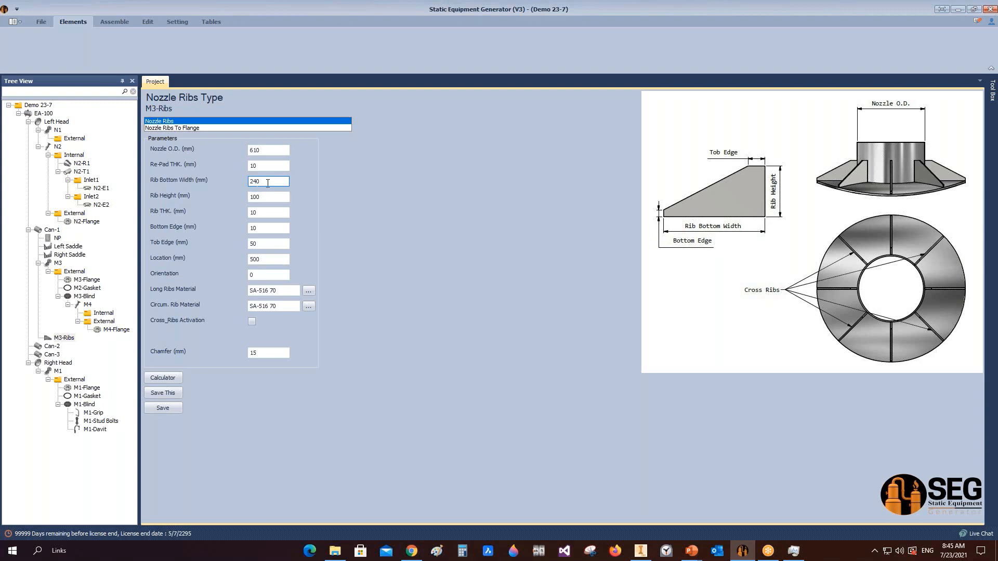
Set the M3-Ribs height to 250 mm, the bottom and top edges to 25 mm, and the location to 750 mm
key(Tab)
text(2)
key(Tab)
click(255, 227)
text(25)
key(Tab)
text(2)
key(Tab)
text(750)
click(275, 151)
key(Tab)
key(BackSpace)
key(ctrl+z)
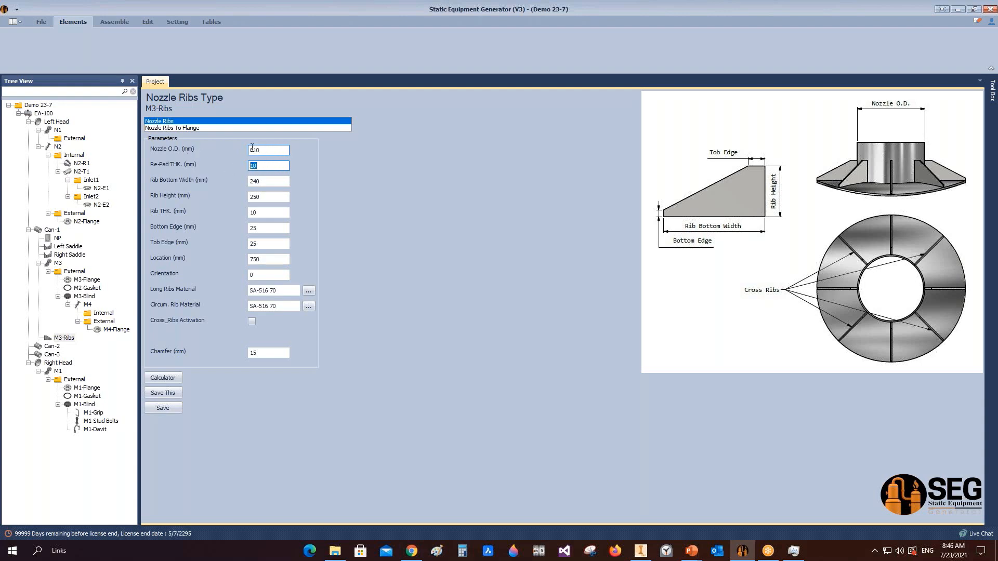
Keep M3-Ribs at location 750 mm and orientation 0, activate its cross ribs, and save the part
double_click(267, 259)
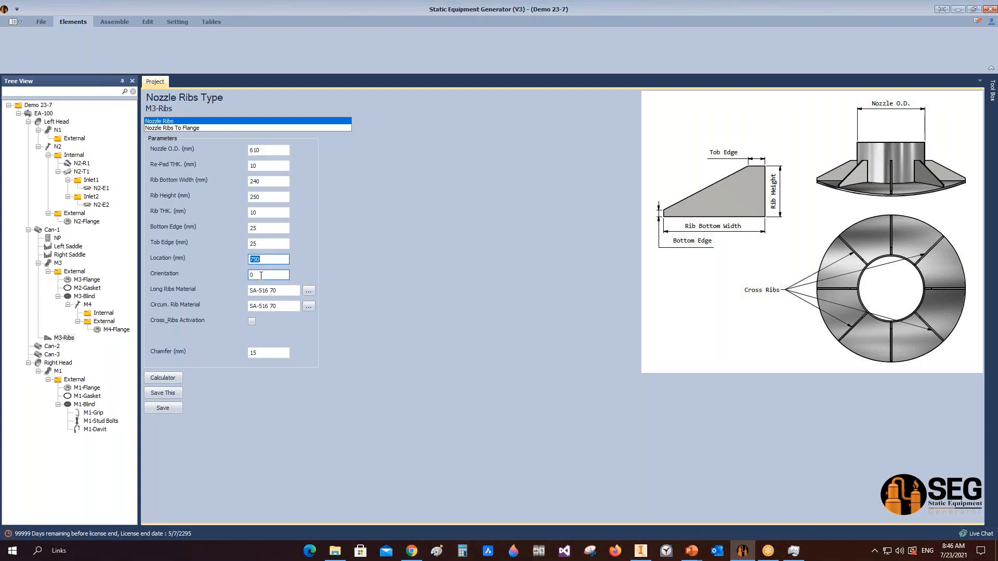
double_click(260, 275)
click(251, 324)
click(252, 322)
click(163, 408)
Start the Inventor assembly of M3-Ribs and save the generated rib and vessel assemblies
click(114, 21)
click(21, 44)
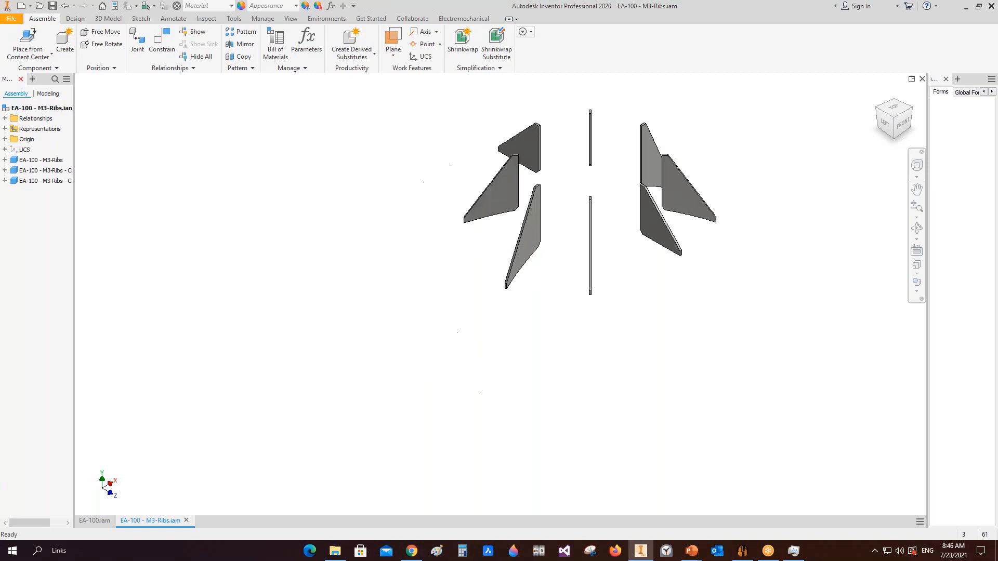
key(ctrl+s)
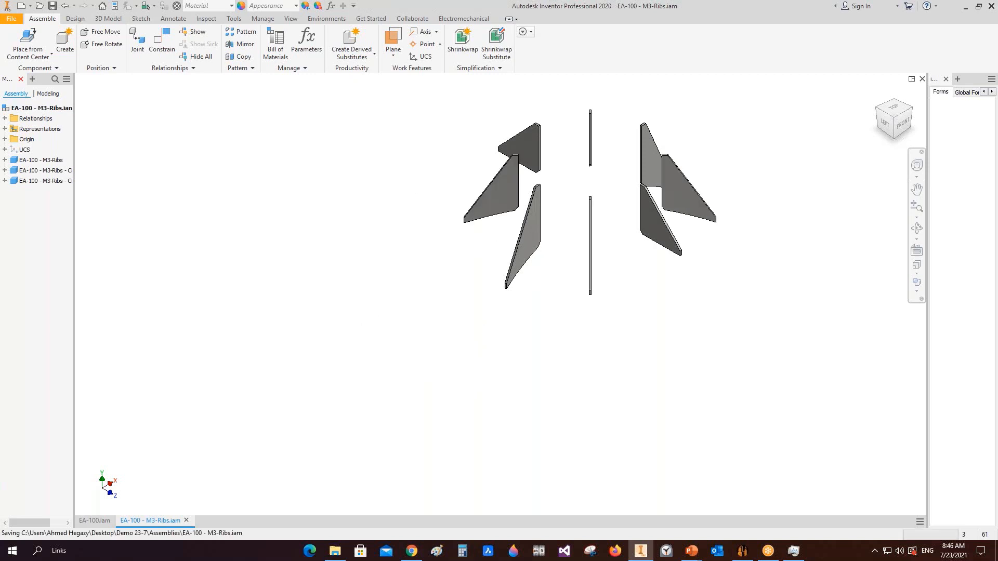
key(ctrl+s)
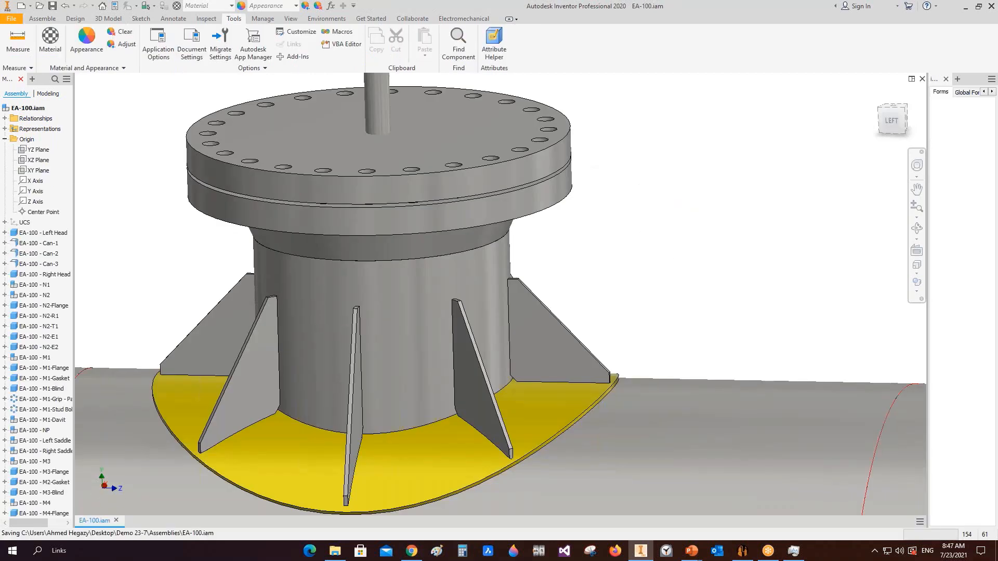
Examine the ribs around M3 and the free area along Can-3 of the vessel, ending in an isometric view
click(917, 228)
scroll(552, 289, up, 4)
mouse_move(521, 299)
mouse_down()
mouse_move(555, 276)
mouse_move(630, 305)
mouse_move(695, 273)
mouse_move(653, 290)
mouse_move(594, 292)
mouse_move(550, 255)
mouse_move(673, 276)
mouse_move(521, 284)
mouse_up()
middle_drag(735, 275, 534, 265)
scroll(534, 263, down, 3)
drag(532, 263, 559, 278)
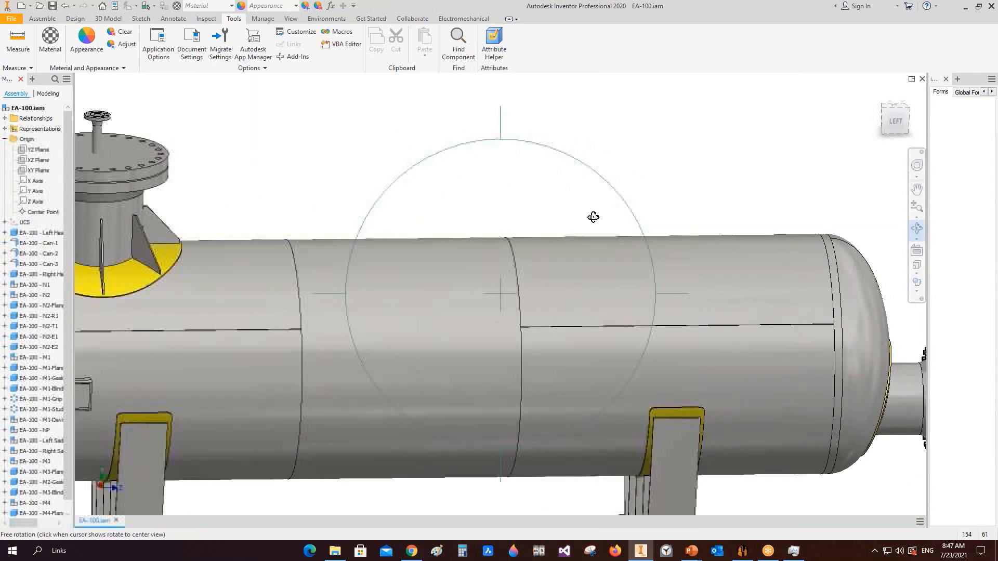
key(Escape)
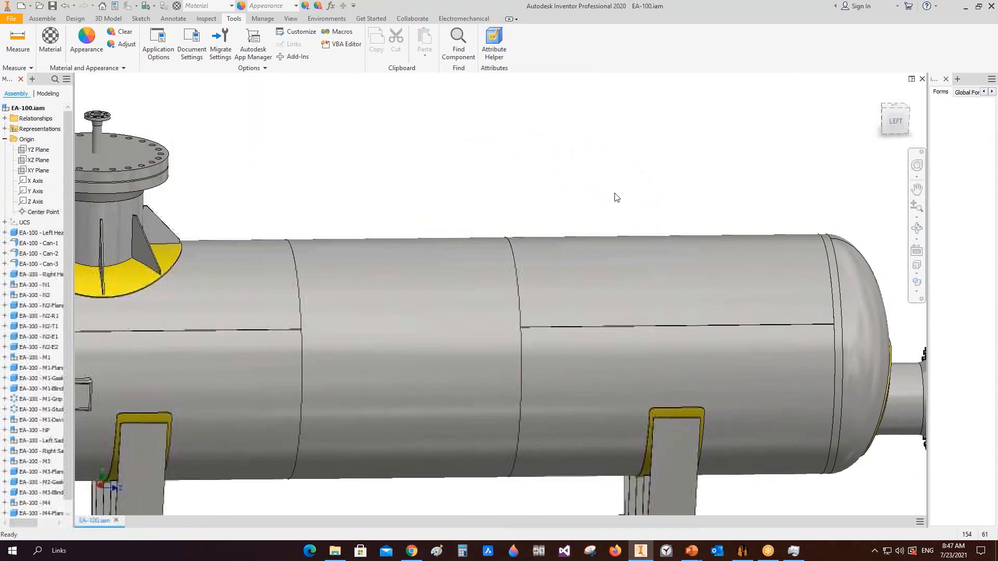
click(906, 108)
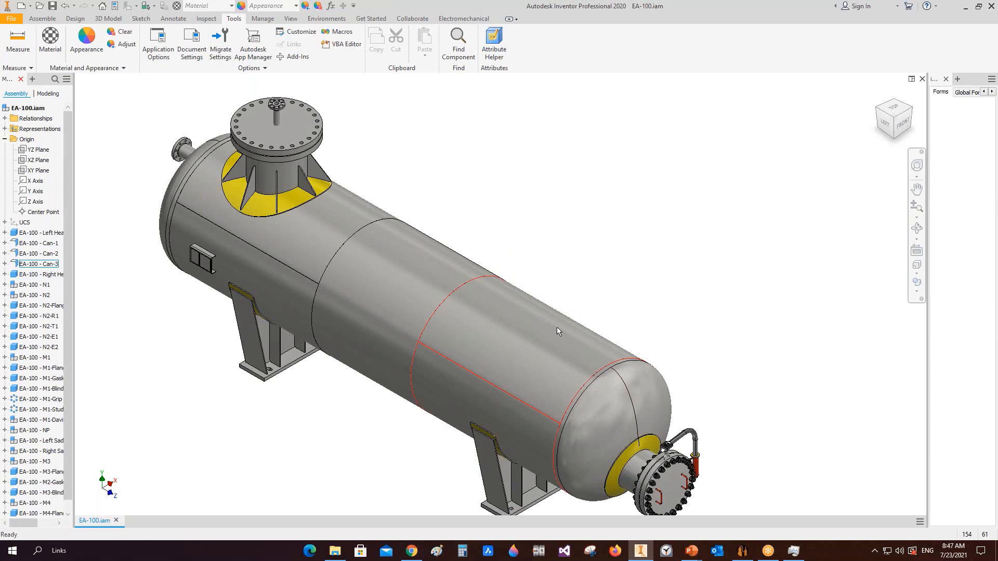
Switch to Static Equipment Generator and add a shell nozzle named N4 to Can-3
click(742, 550)
click(51, 229)
click(54, 354)
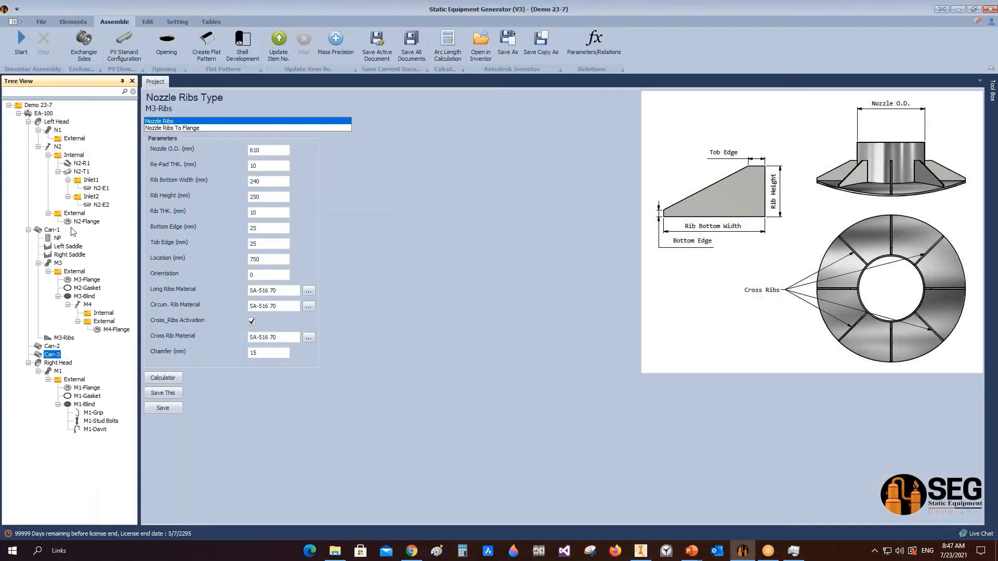
click(72, 21)
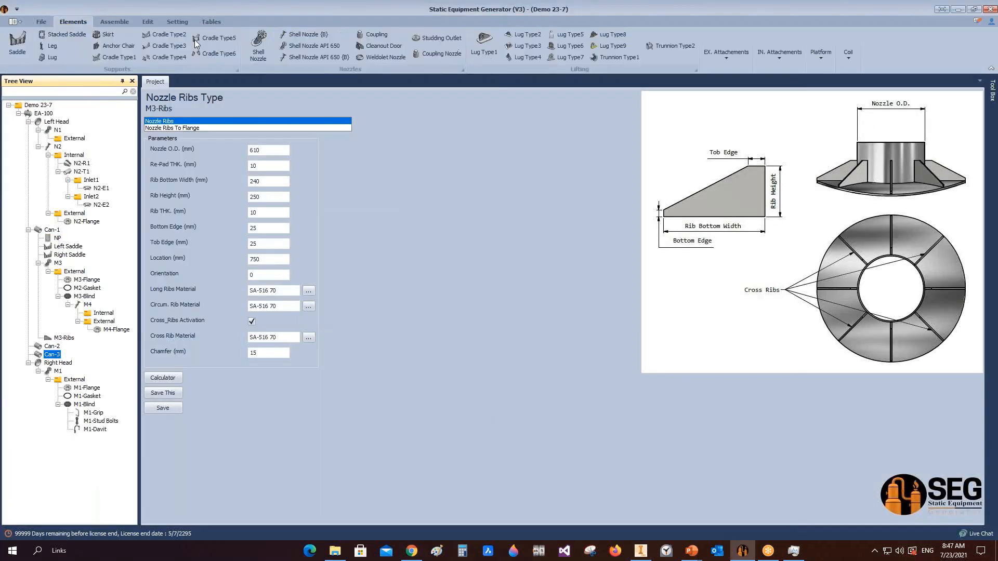
click(262, 48)
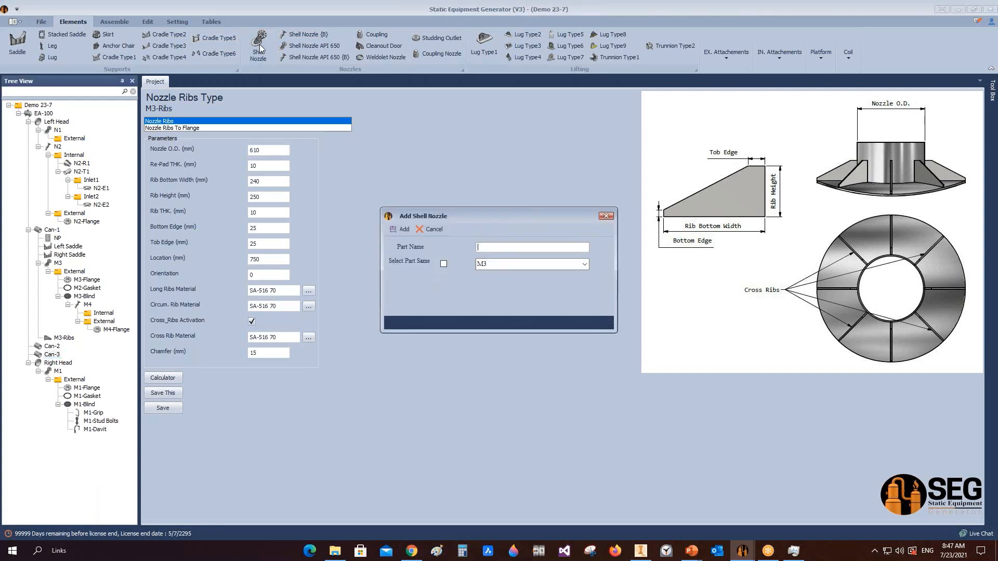
text(N4)
click(398, 234)
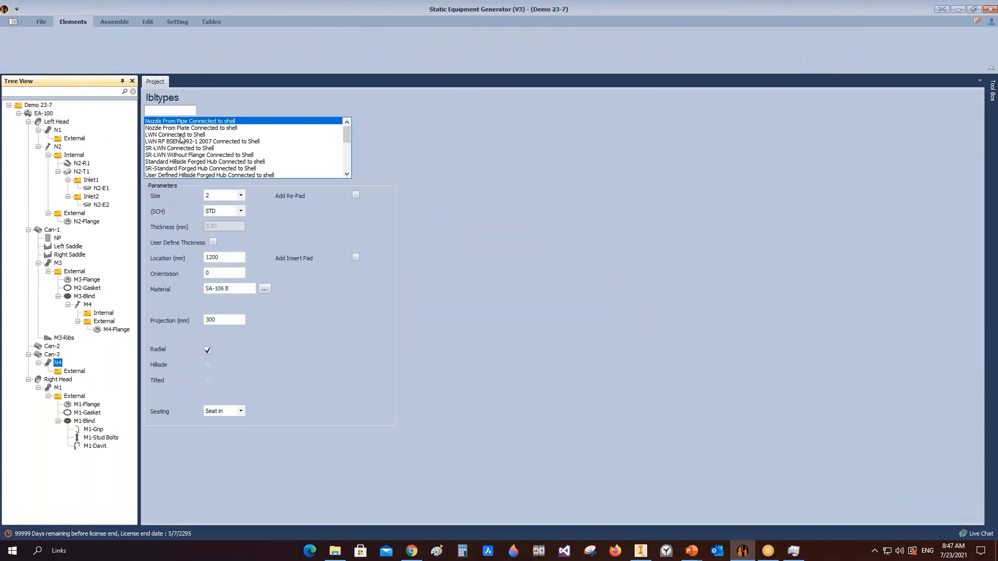
Set N4's type to LWN Connected to Shell with rating 300 and size 2, keeping location 1200 mm
click(186, 136)
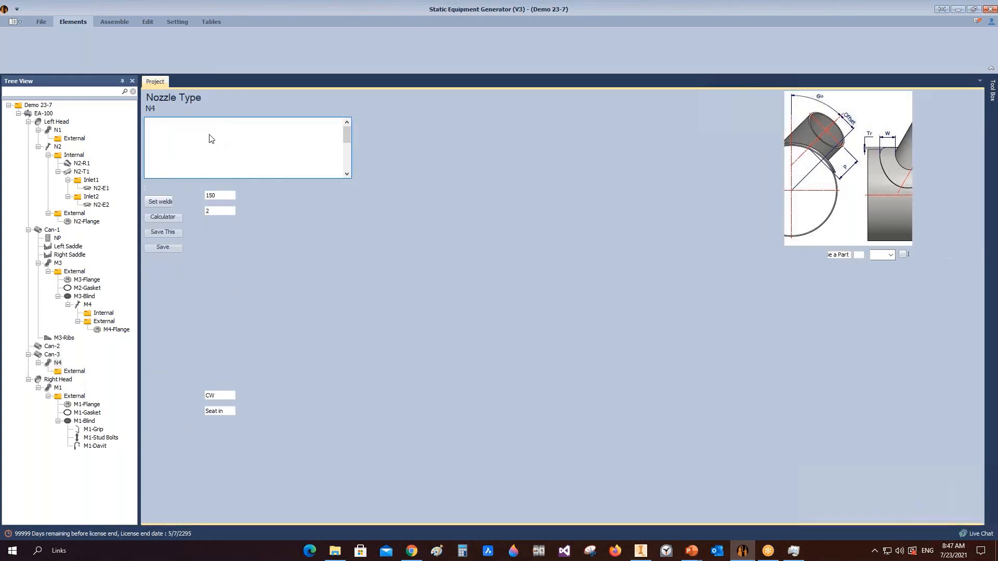
click(241, 195)
click(223, 209)
click(241, 210)
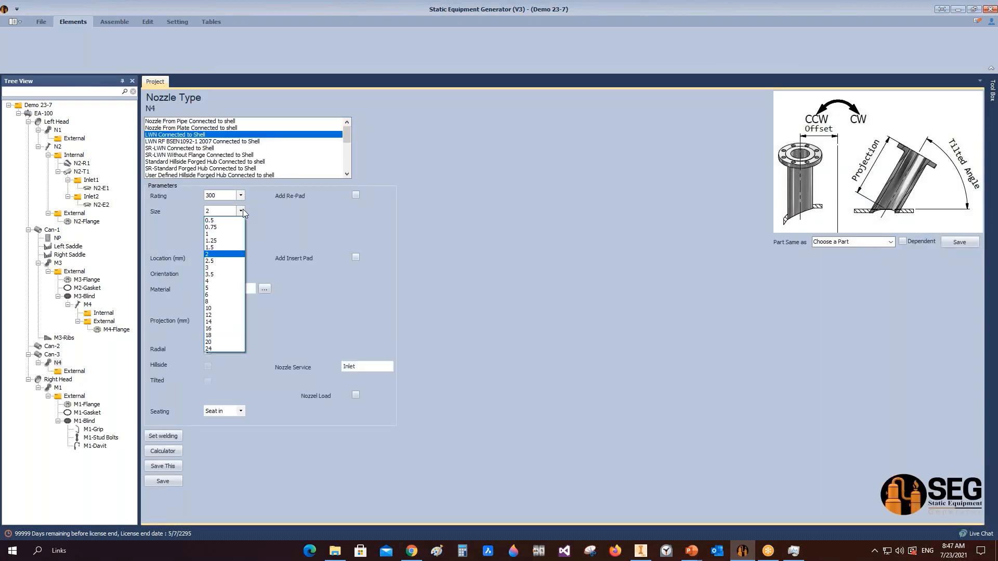
click(224, 254)
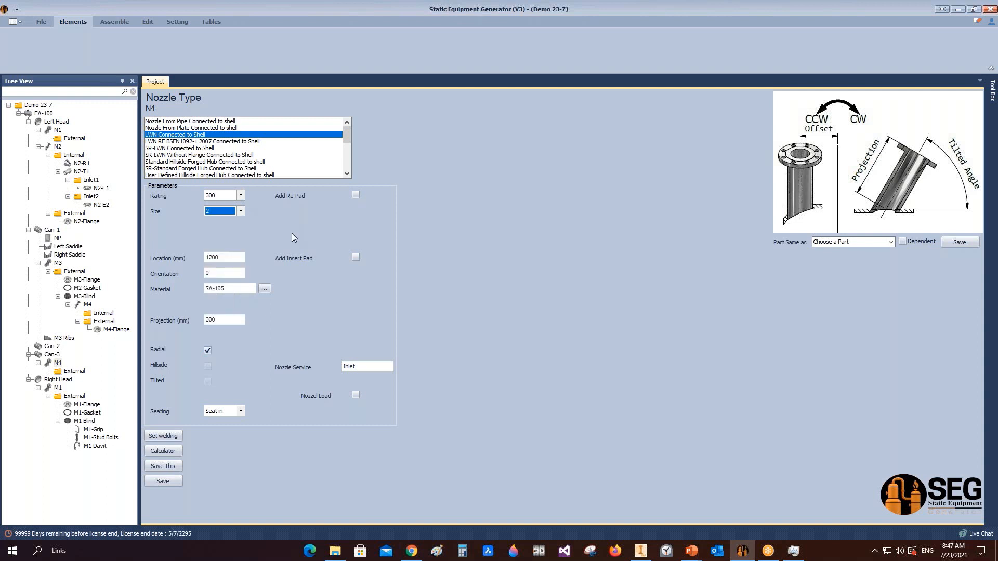
key(Tab)
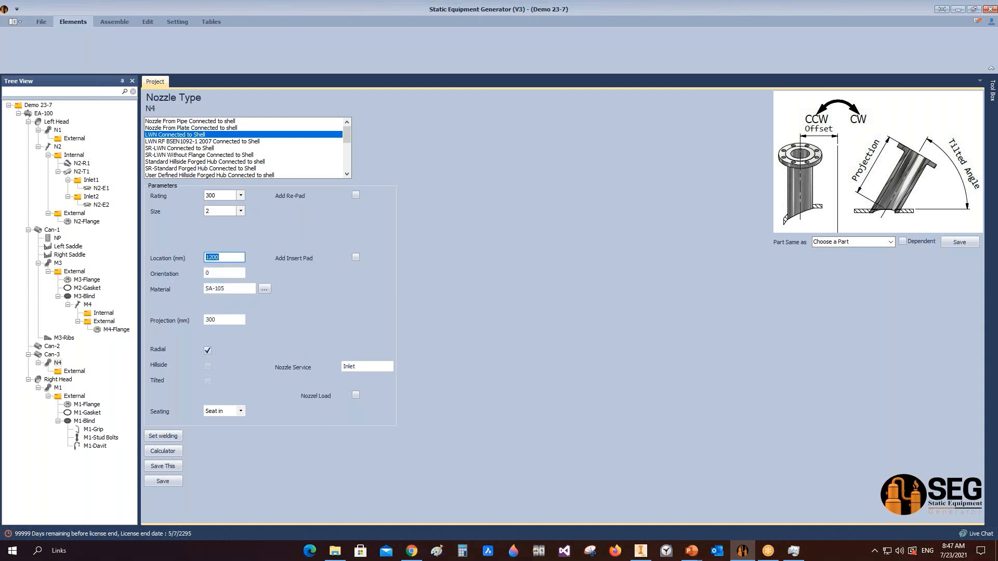
key(Tab)
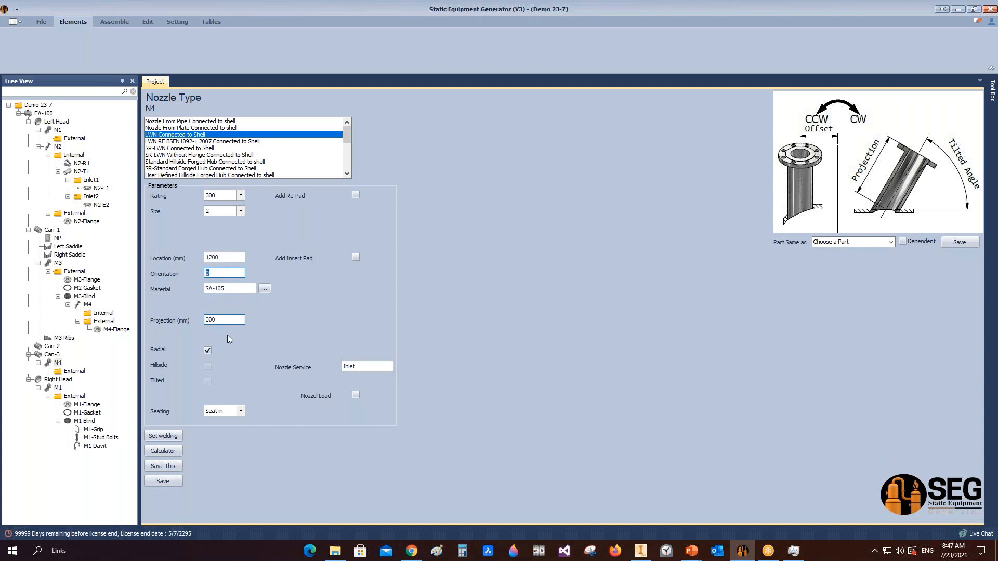
Make N4 a hillside nozzle instead of radial, keep the 300 mm projection and CW offset direction, and save it
click(207, 350)
click(208, 366)
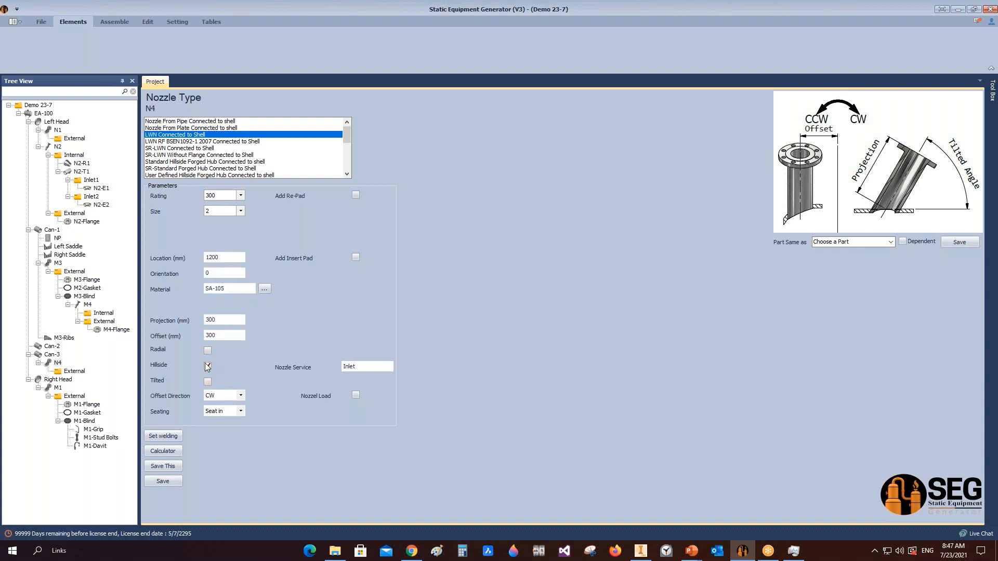
click(221, 320)
drag(225, 320, 174, 318)
click(173, 481)
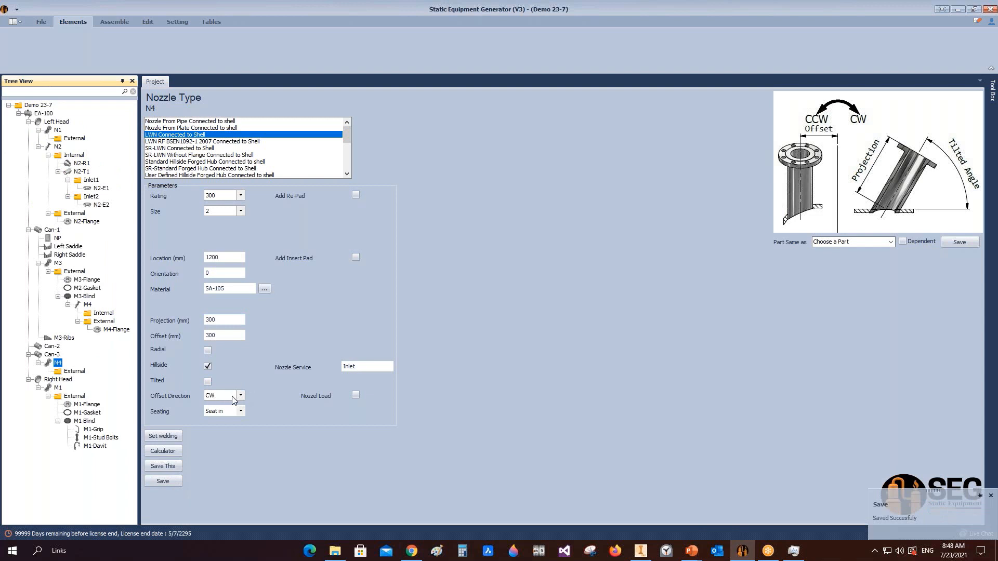
click(233, 397)
click(246, 393)
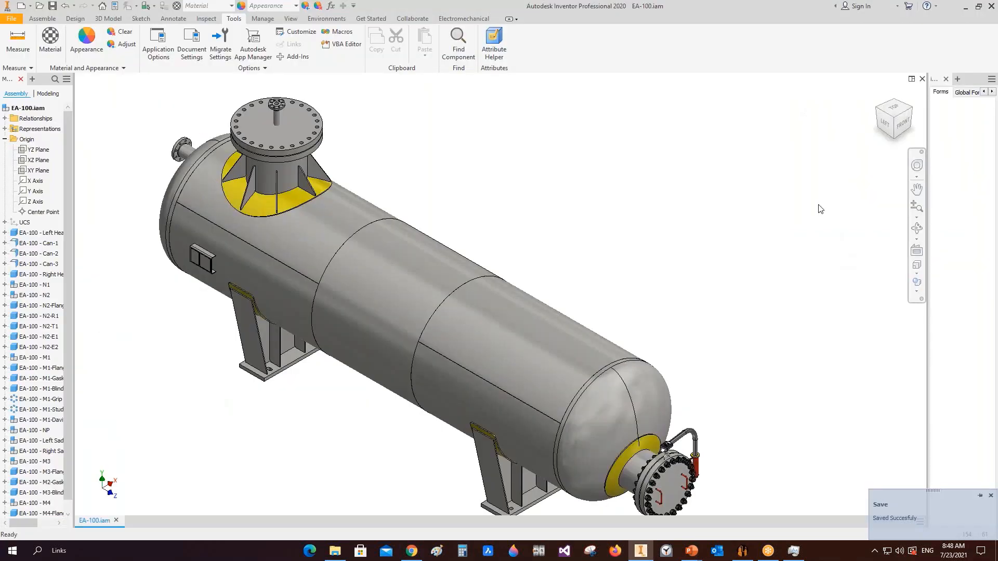
Switch to Inventor and check the vessel from the left side
click(640, 550)
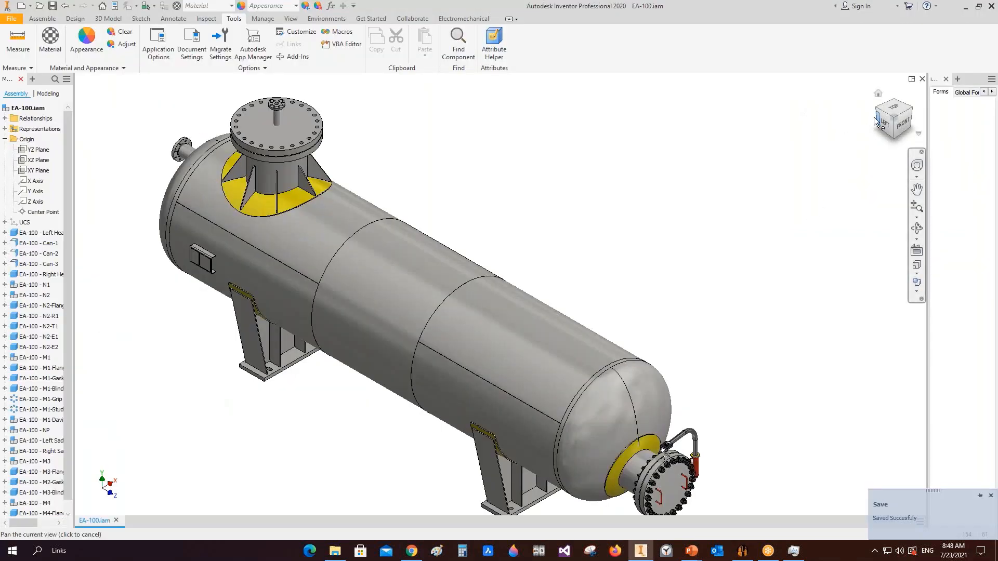
click(885, 123)
click(873, 119)
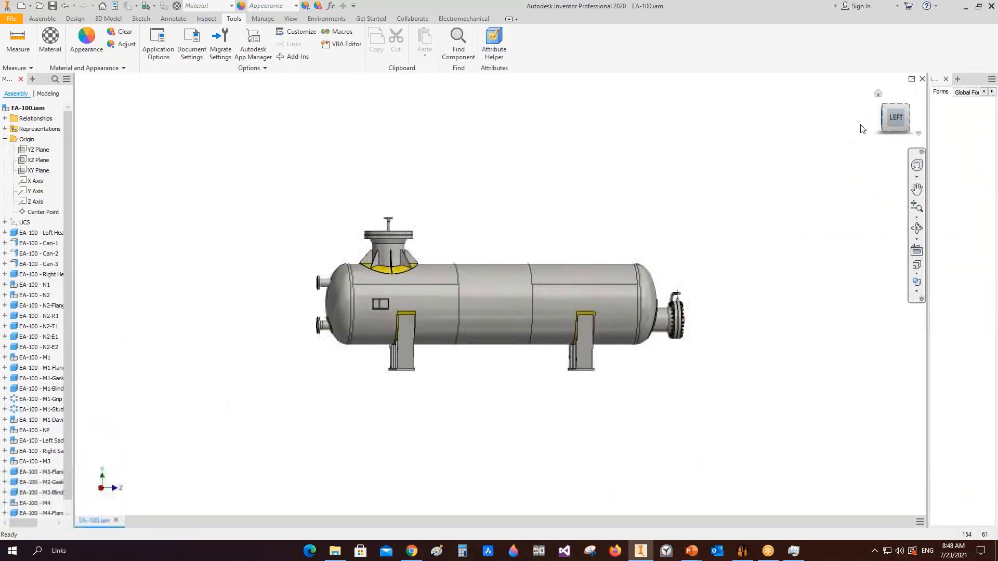
Back in Static Equipment Generator, calculate N4's projection with 1300 mm from the vessel centreline and save the result
click(742, 551)
click(228, 321)
drag(218, 320, 163, 322)
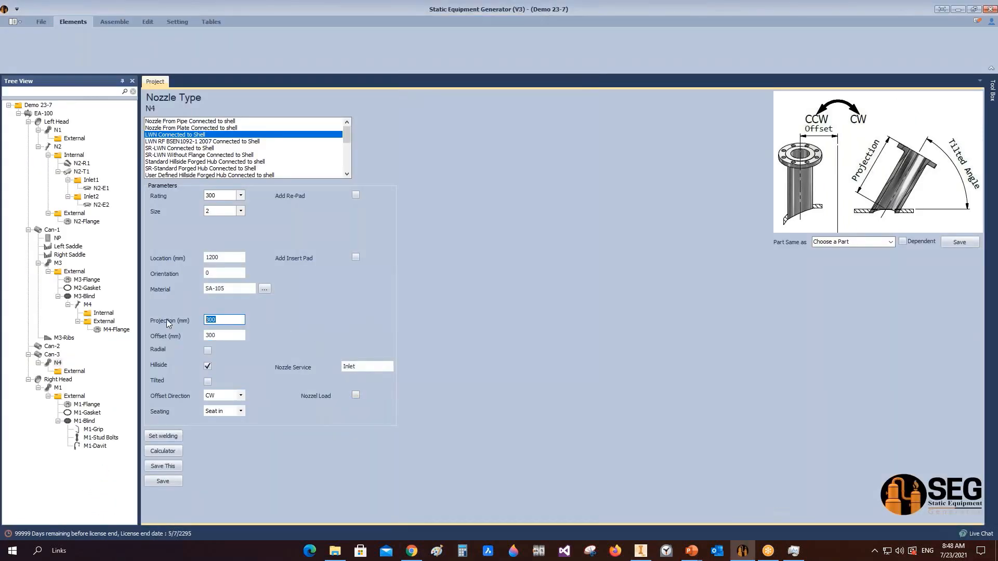
click(162, 482)
click(173, 452)
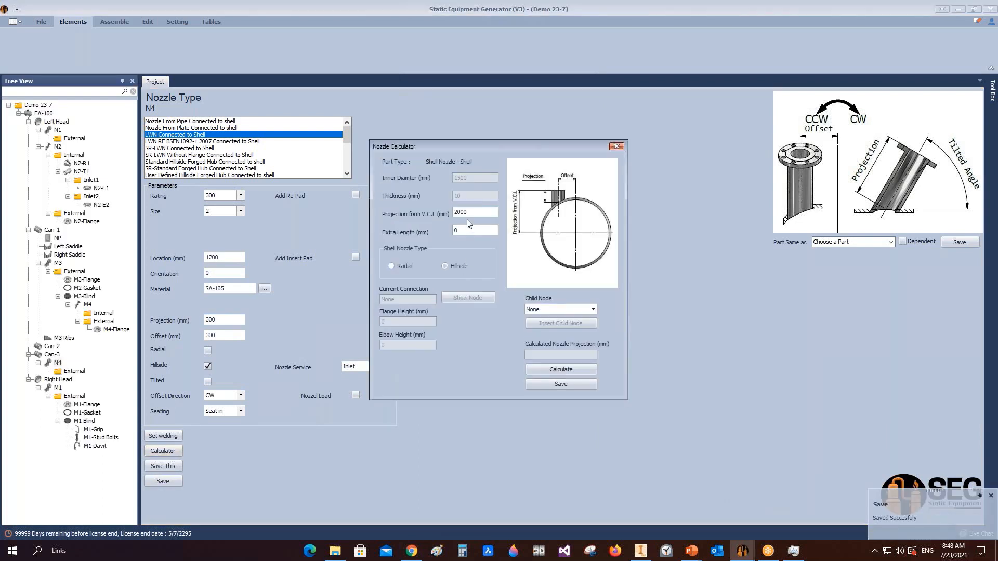
text(1500)
click(561, 370)
click(460, 212)
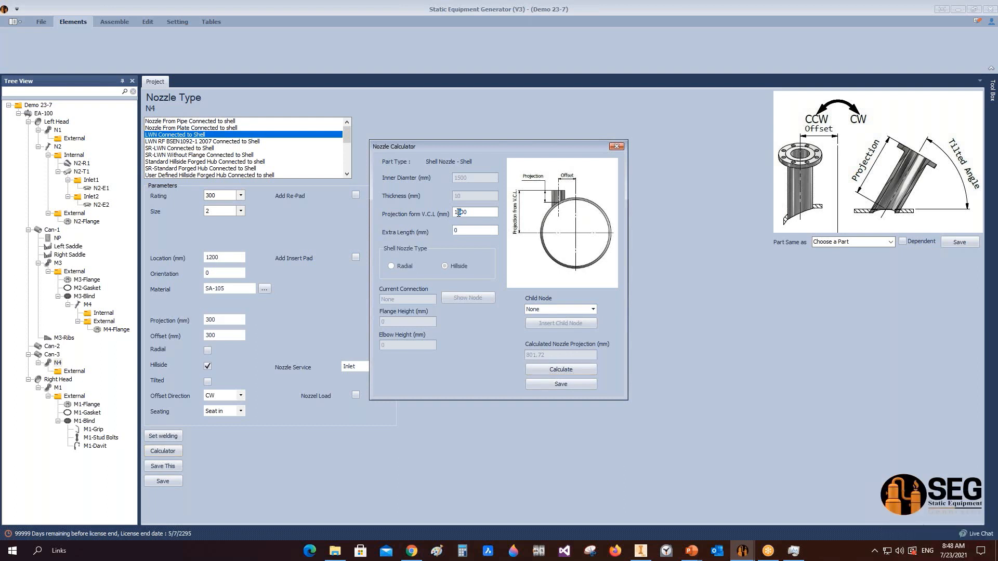
click(572, 370)
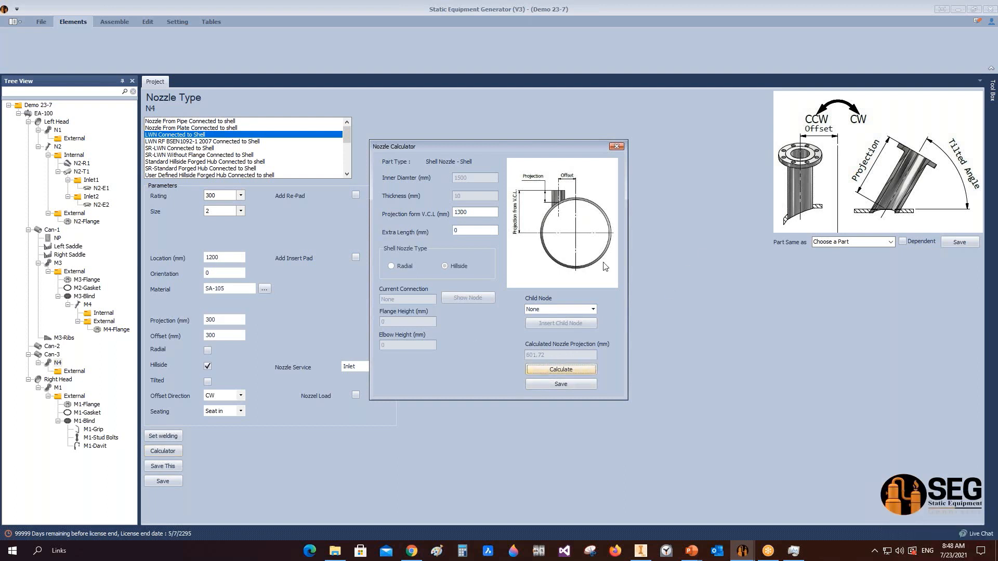
click(566, 383)
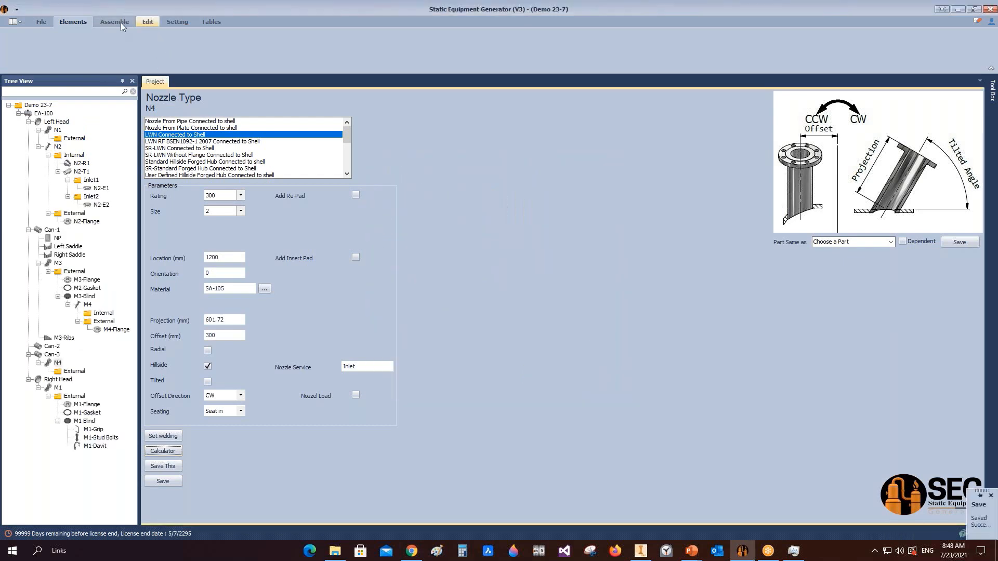
Start the Inventor assembly of N4 and inspect the generated hillside nozzle on the shell
click(21, 44)
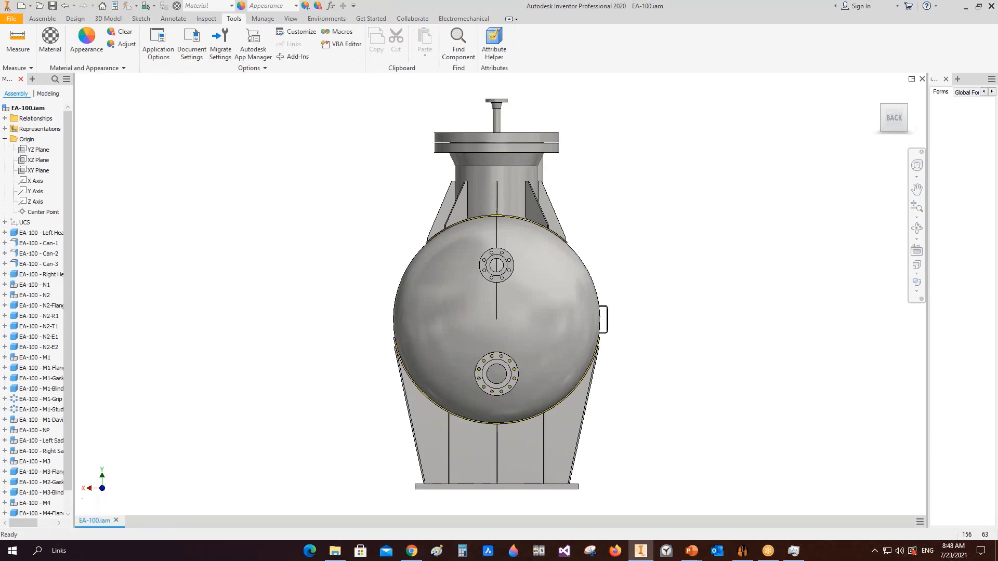
click(916, 227)
drag(619, 276, 496, 307)
scroll(480, 287, down, 6)
scroll(487, 194, down, 2)
drag(487, 195, 524, 249)
right_click(521, 244)
click(546, 243)
Switch back to Static Equipment Generator, add a nozzle support rib named N4-Ribs to Can-3, and open its parameters
click(742, 554)
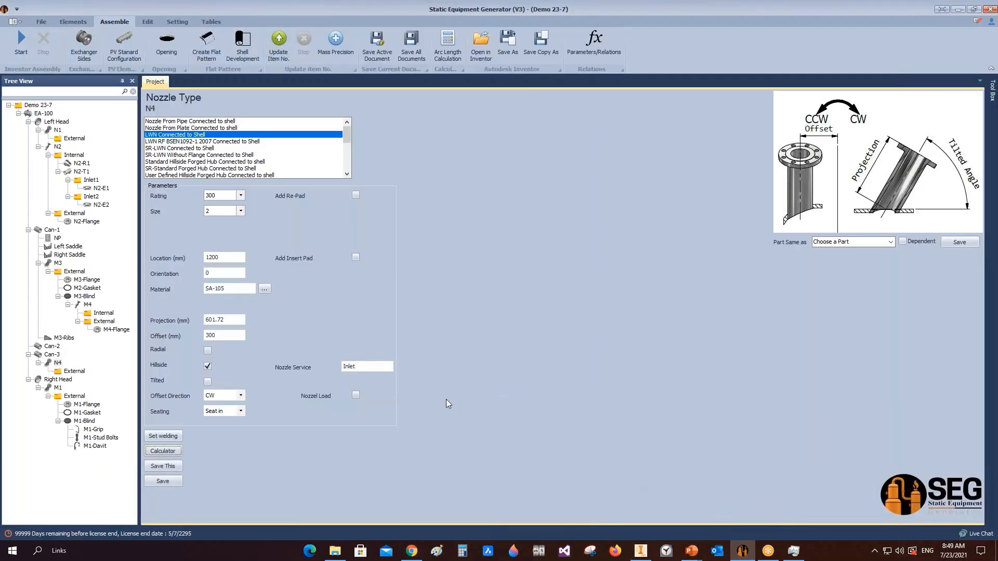
click(51, 230)
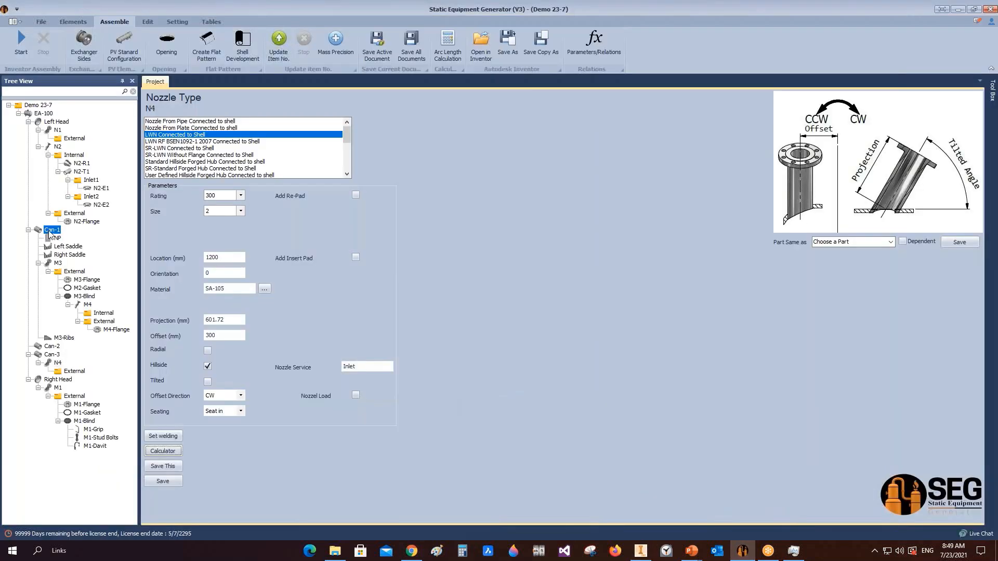
click(48, 355)
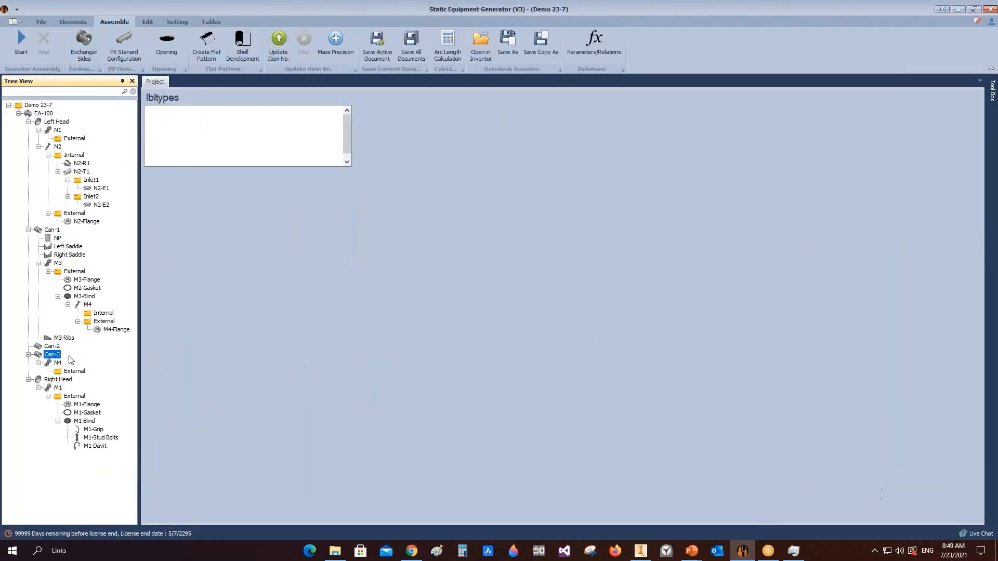
click(73, 21)
click(729, 63)
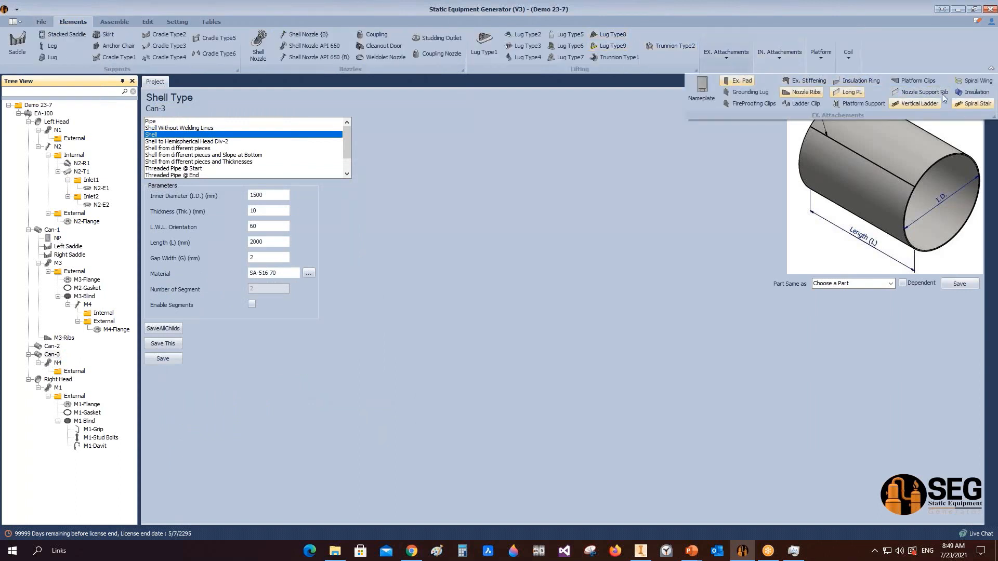
click(911, 92)
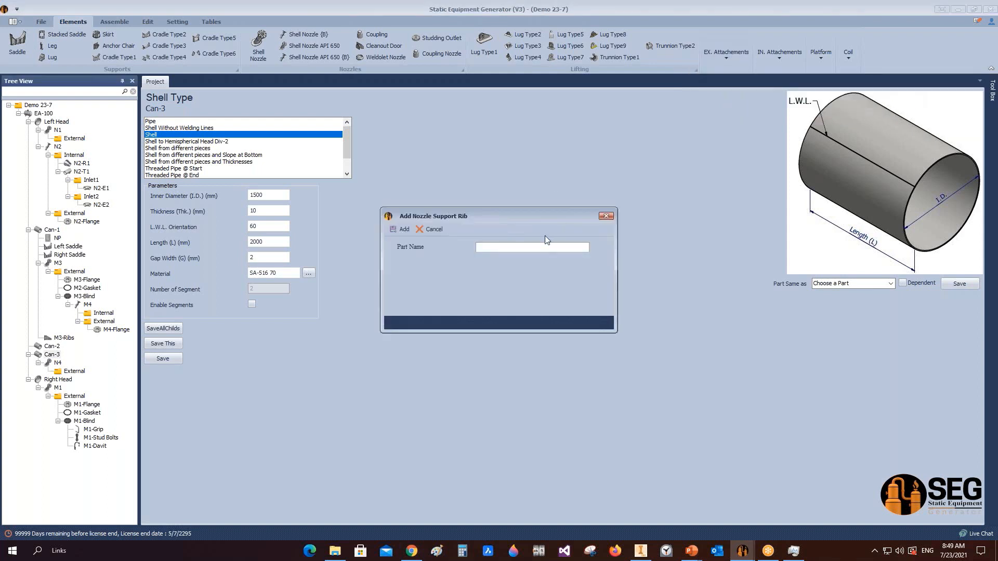
text(N4-Ribs)
click(401, 229)
click(67, 380)
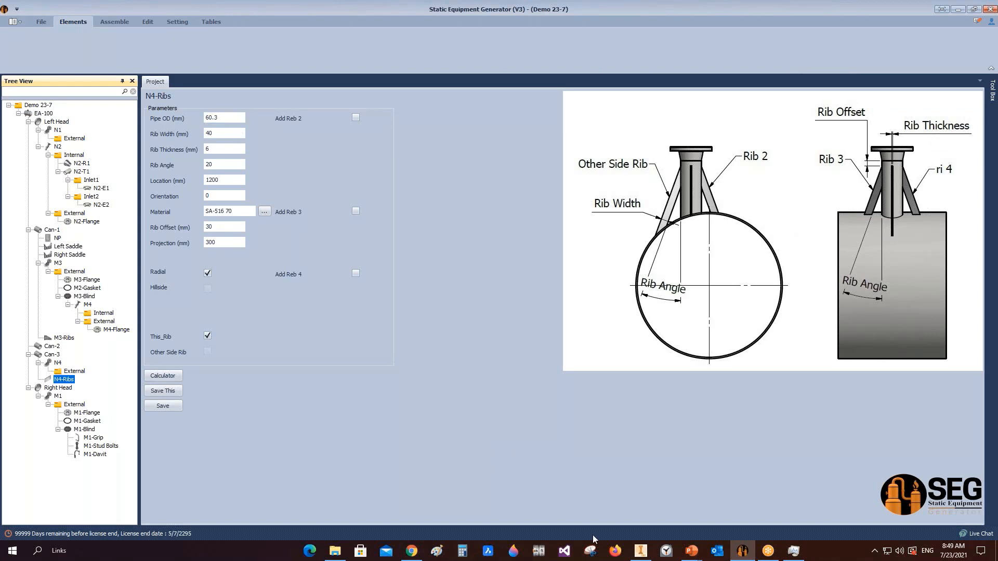
Switch to Inventor and measure the diameter of the N4 neck edge just below its flange
click(641, 551)
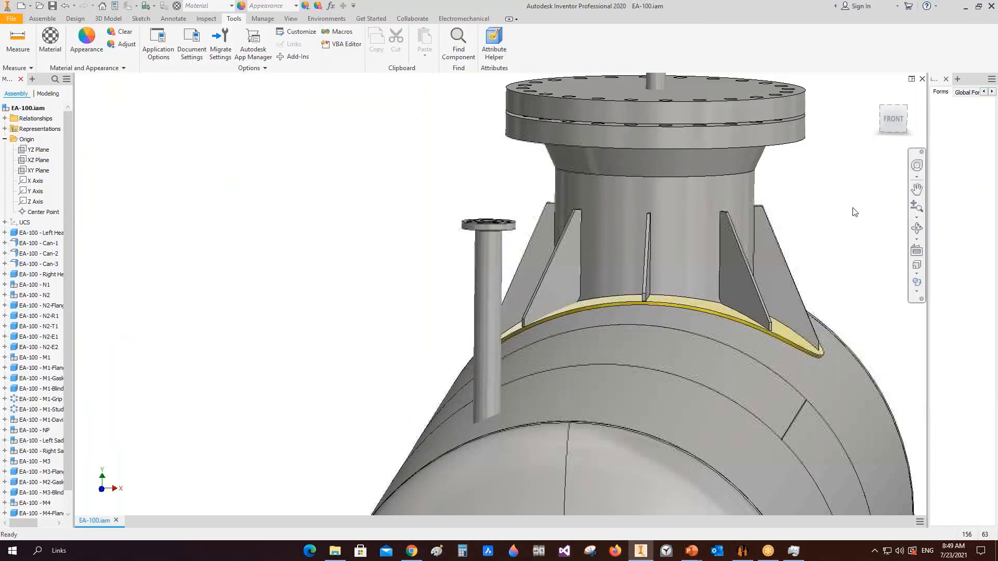
click(917, 228)
drag(545, 333, 552, 232)
scroll(557, 213, down, 4)
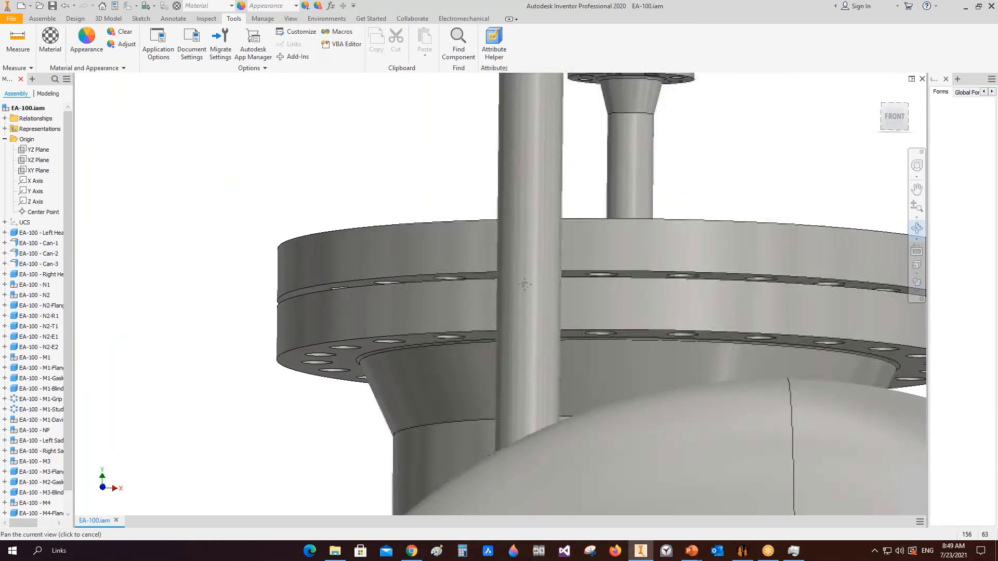
middle_drag(557, 213, 496, 351)
right_click(340, 243)
click(289, 244)
click(205, 19)
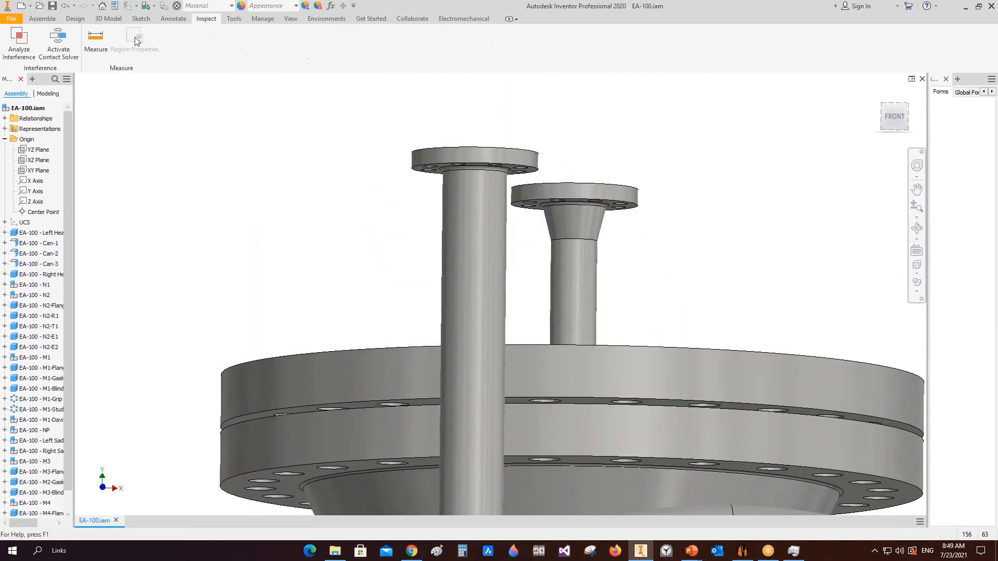
click(95, 41)
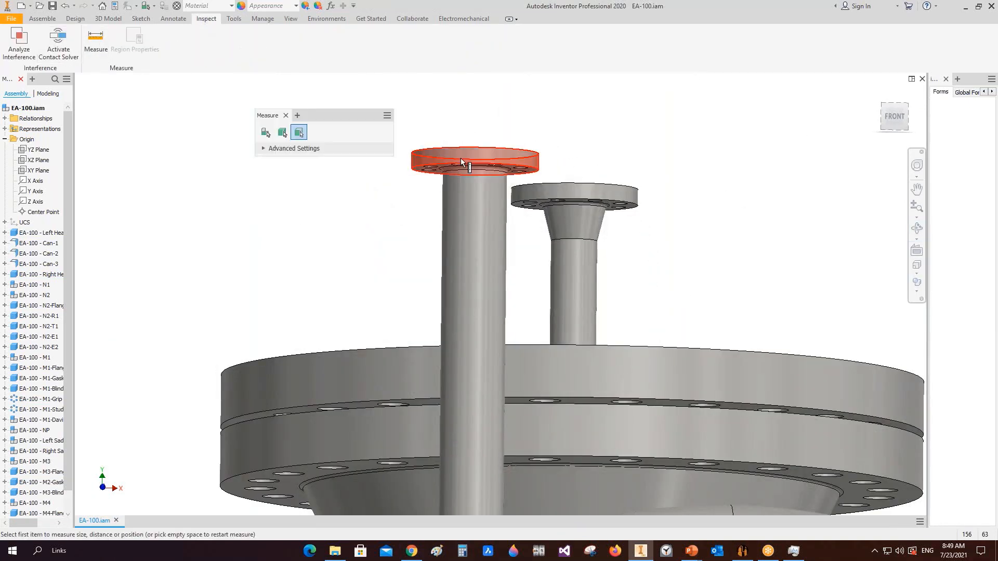
click(485, 170)
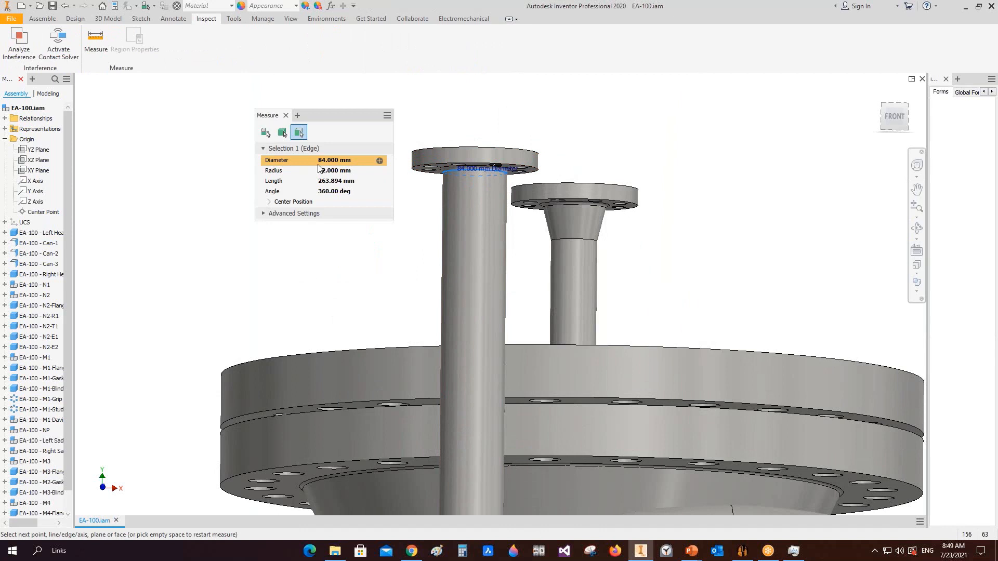
click(286, 115)
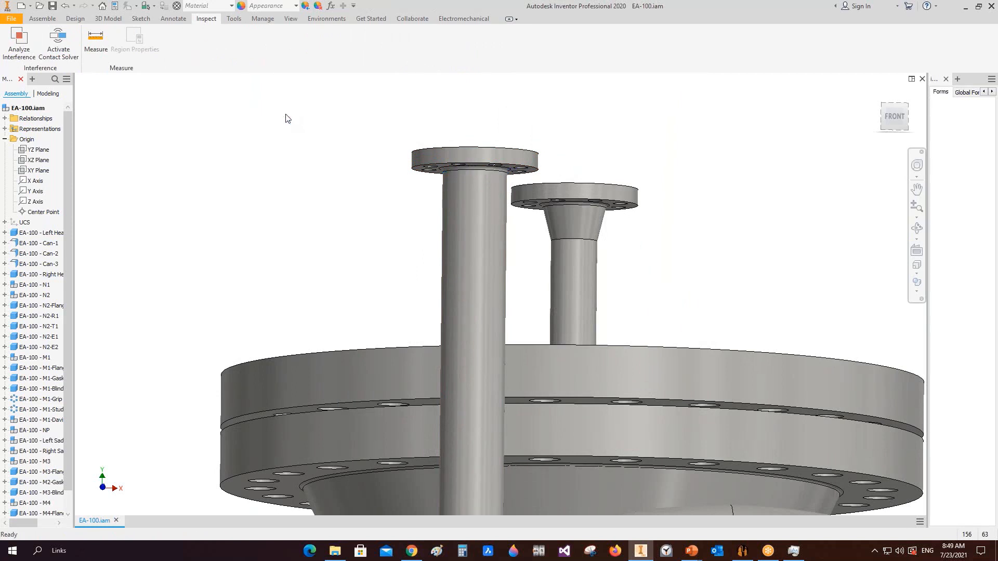
Switch to Static Equipment Generator, set the N4-Ribs pipe OD to 84 mm, and save the rib parameters
click(5, 139)
click(742, 551)
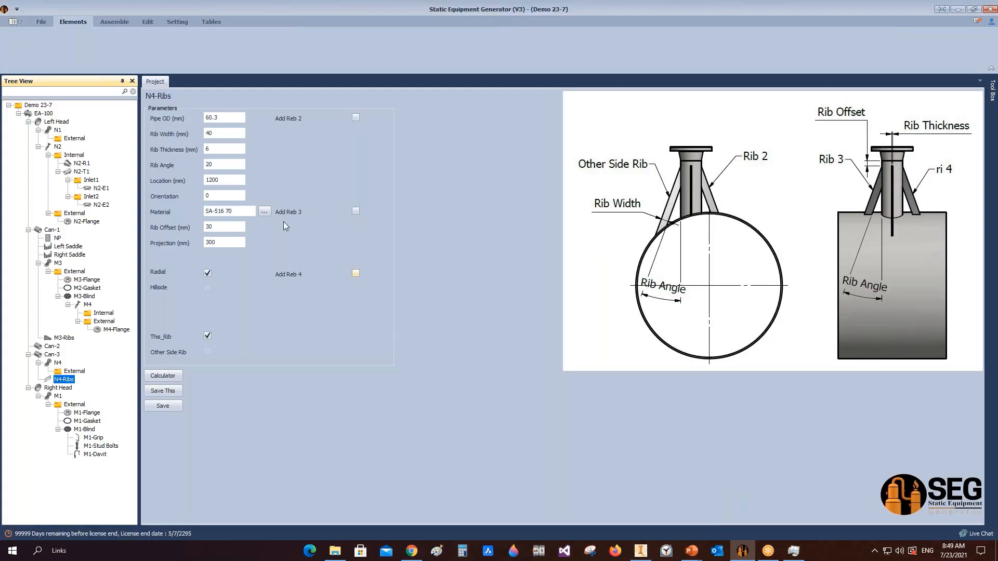
click(221, 118)
text(84)
key(Tab)
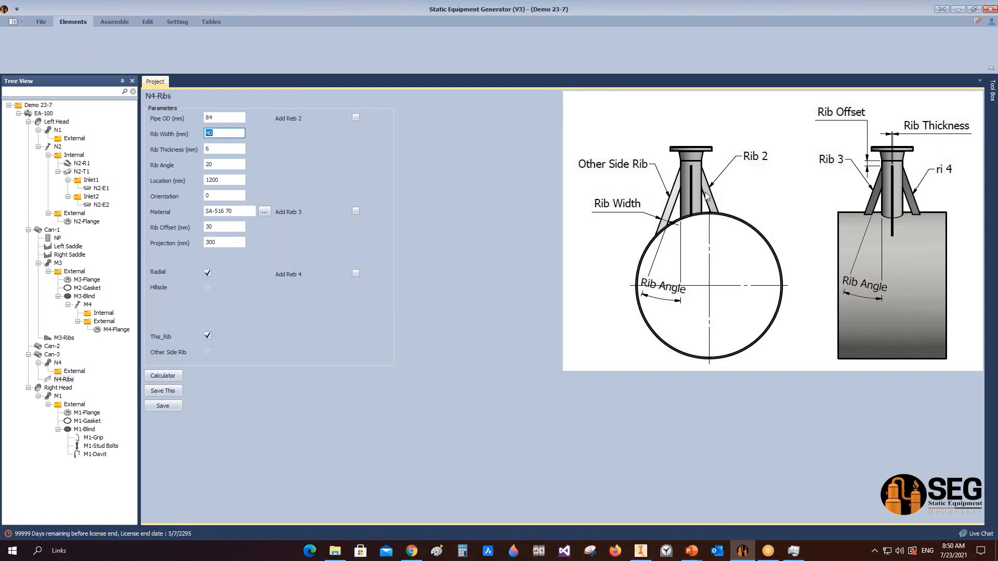
key(Tab)
key(Tab)
click(225, 180)
double_click(224, 180)
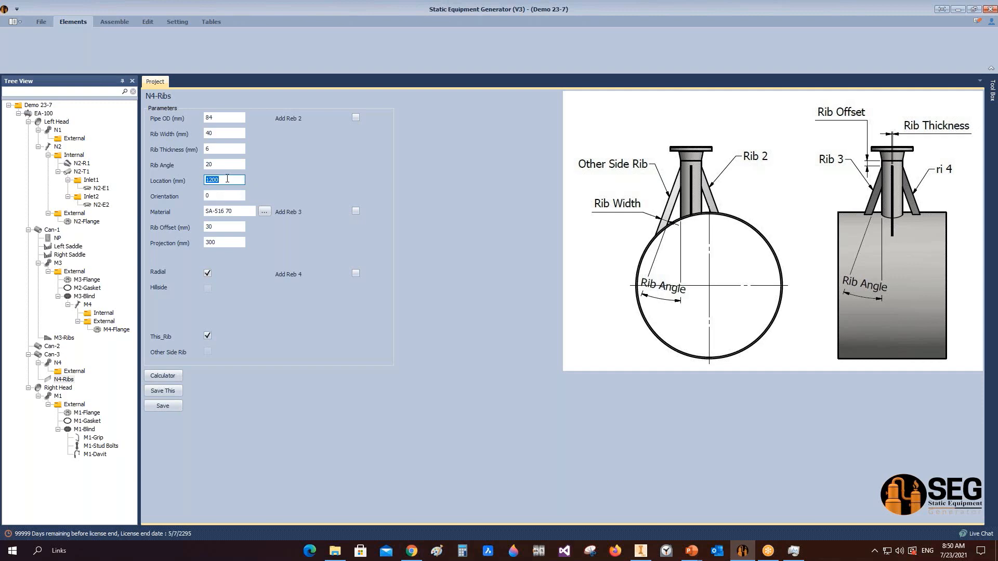
key(Tab)
click(162, 405)
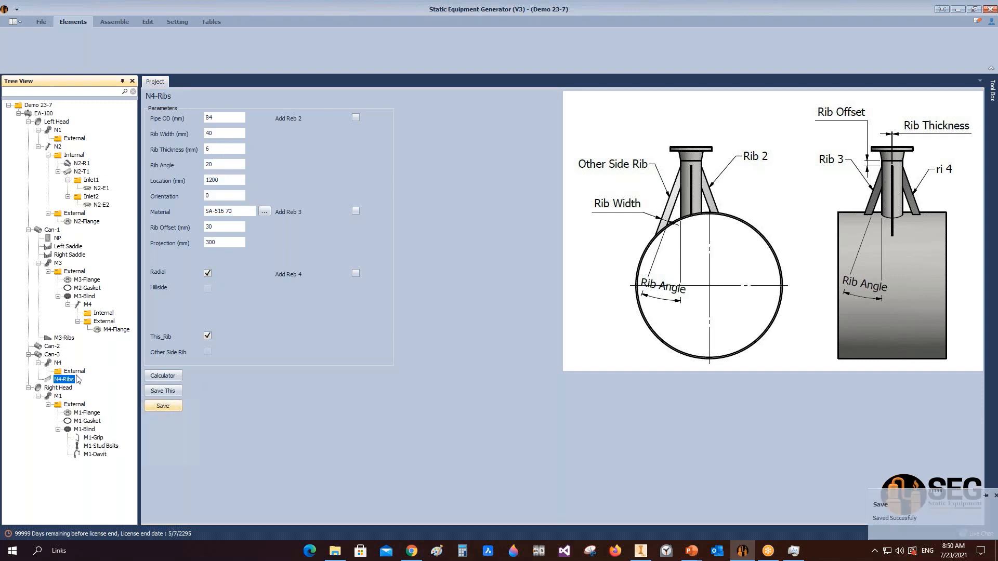
Open nozzle N4's parameters, check its location and offset, and copy its projection value
click(61, 363)
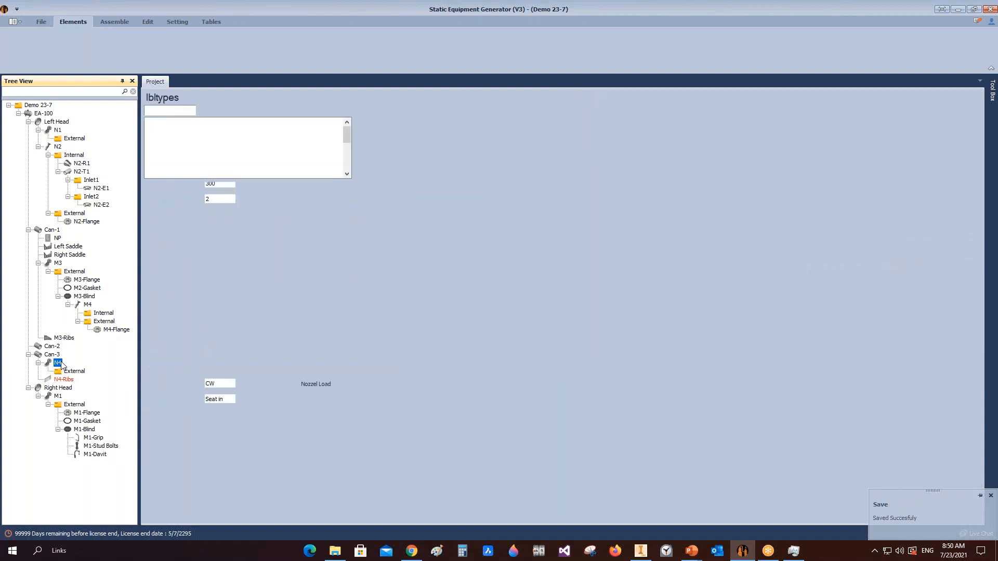
double_click(214, 257)
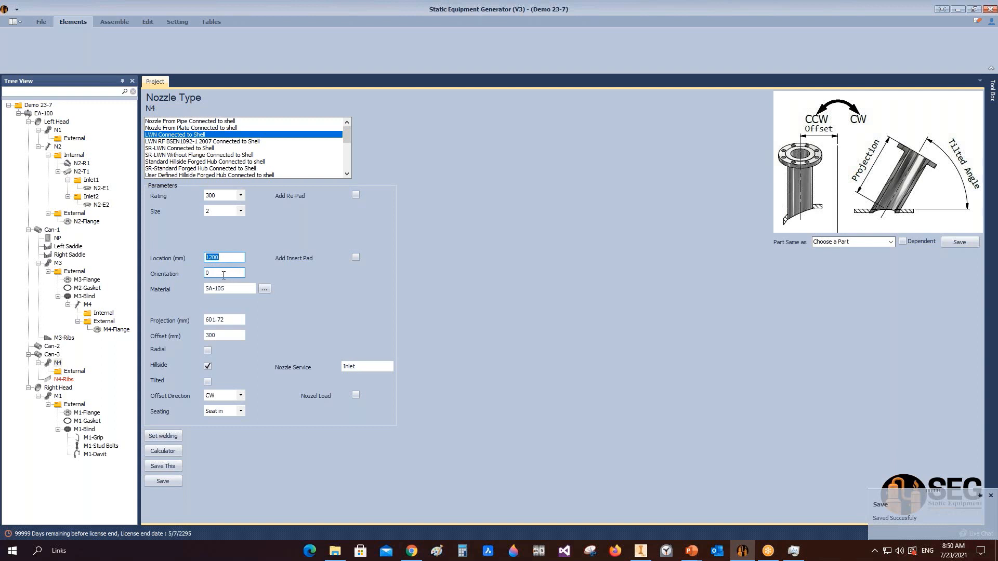
double_click(219, 334)
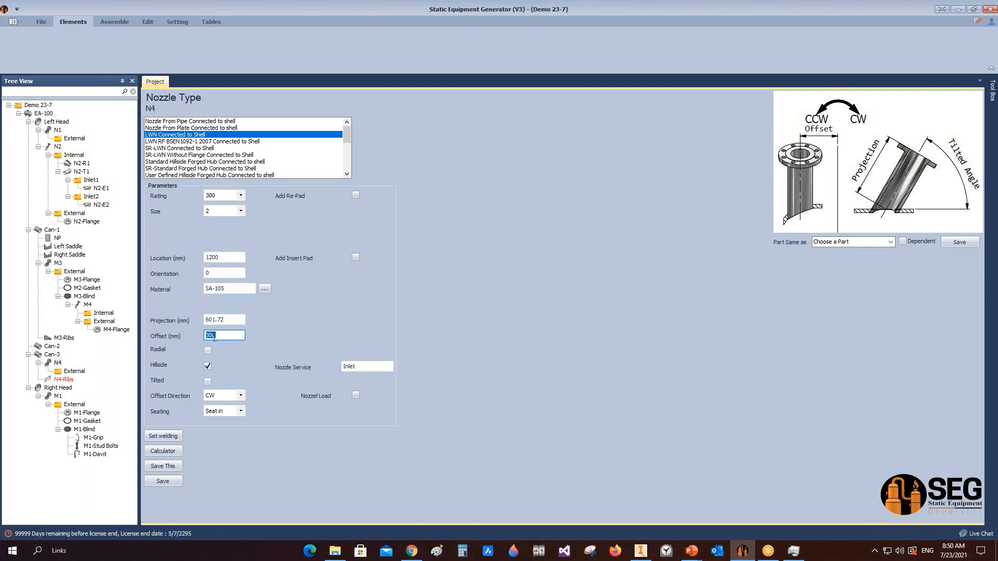
double_click(229, 319)
key(ctrl+c)
Reopen N4-Ribs, make the rib arrangement hillside, and set its projection to the copied 601.72 mm
click(65, 381)
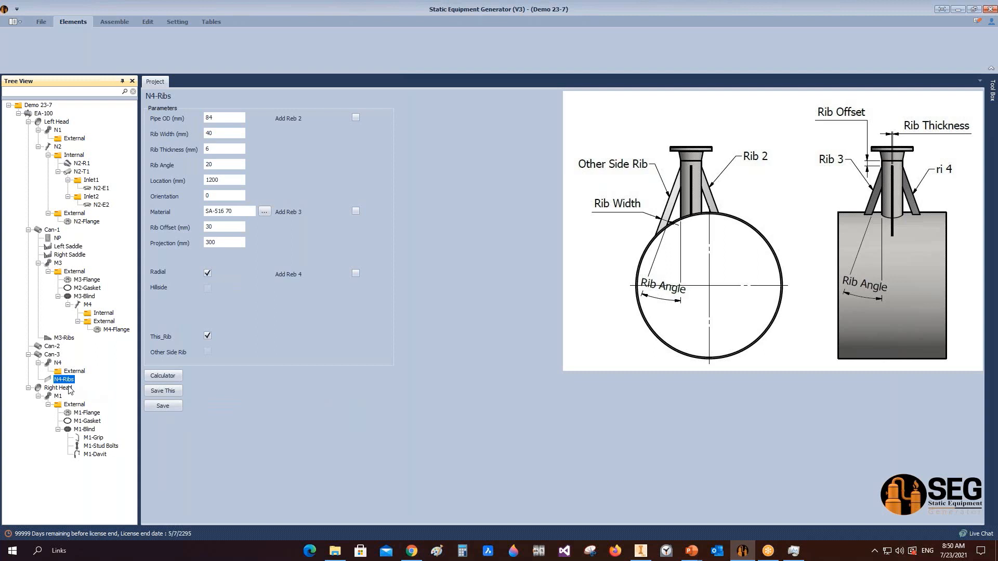
click(207, 288)
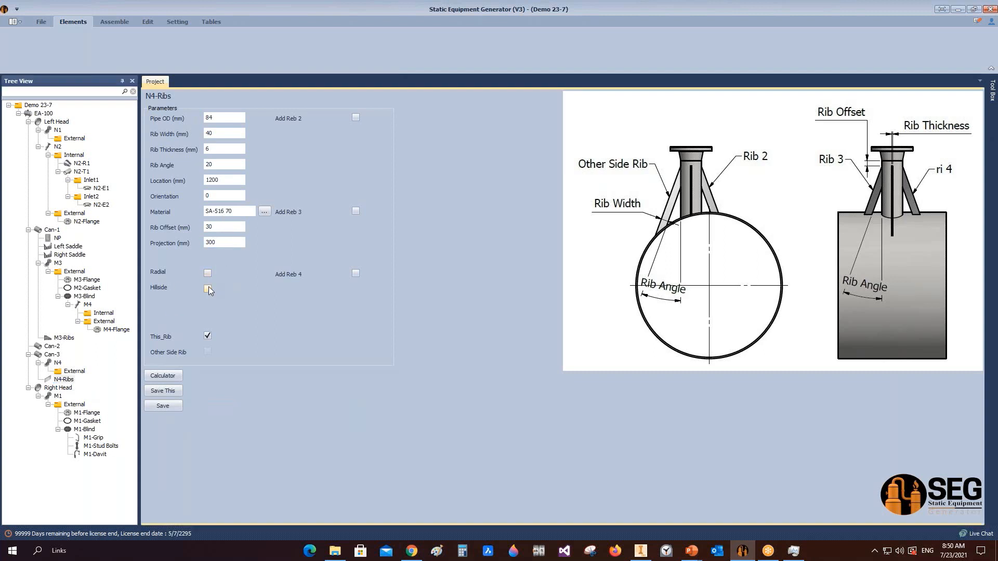
drag(226, 259, 174, 258)
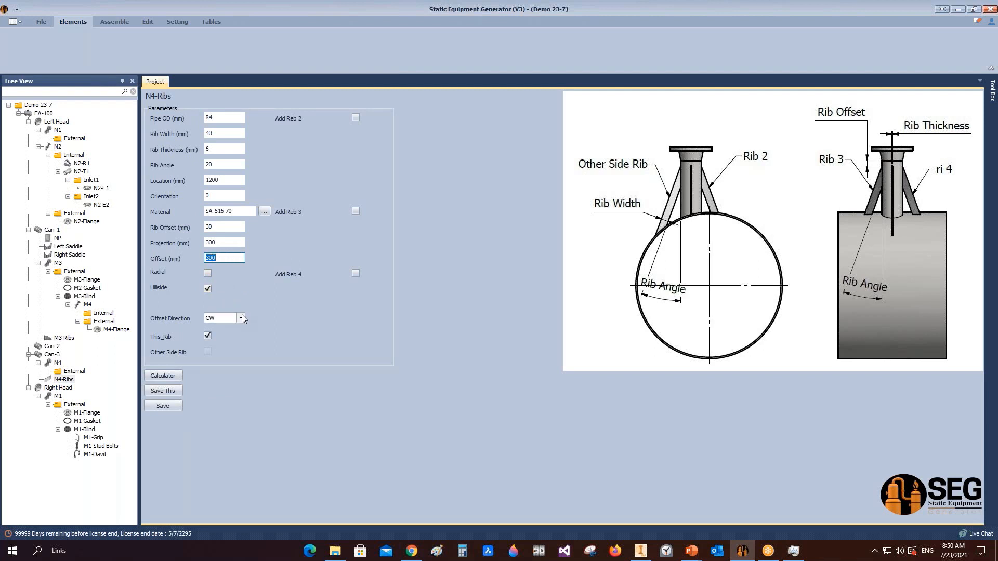
double_click(245, 244)
key(ctrl+v)
Add rib 2 to N4-Ribs as an other-side rib and save the parameters
click(358, 118)
click(357, 119)
click(358, 117)
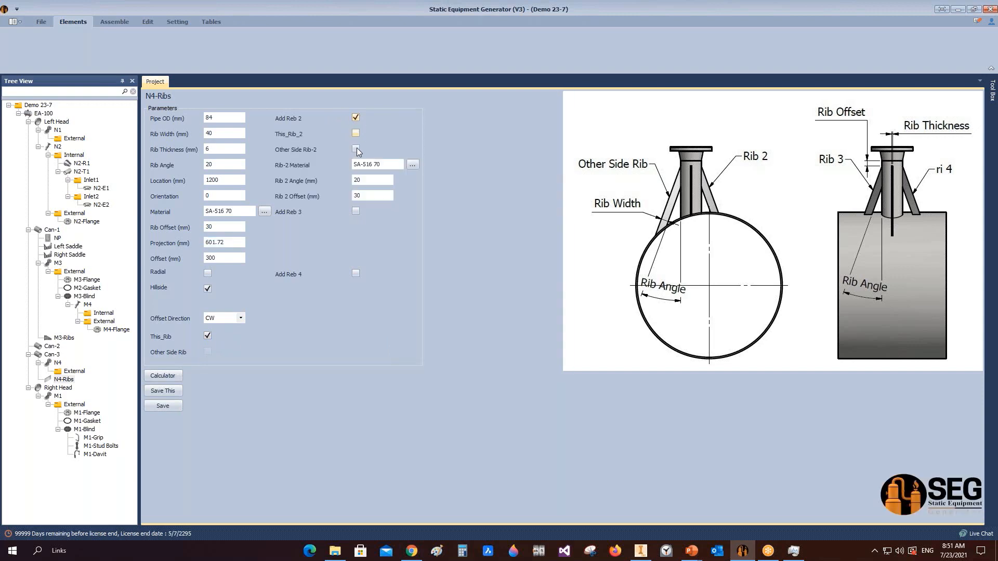
click(356, 148)
click(180, 406)
Start the Inventor assembly of N4-Ribs and save the generated rib assembly and the EA-100 assembly
click(114, 22)
click(24, 42)
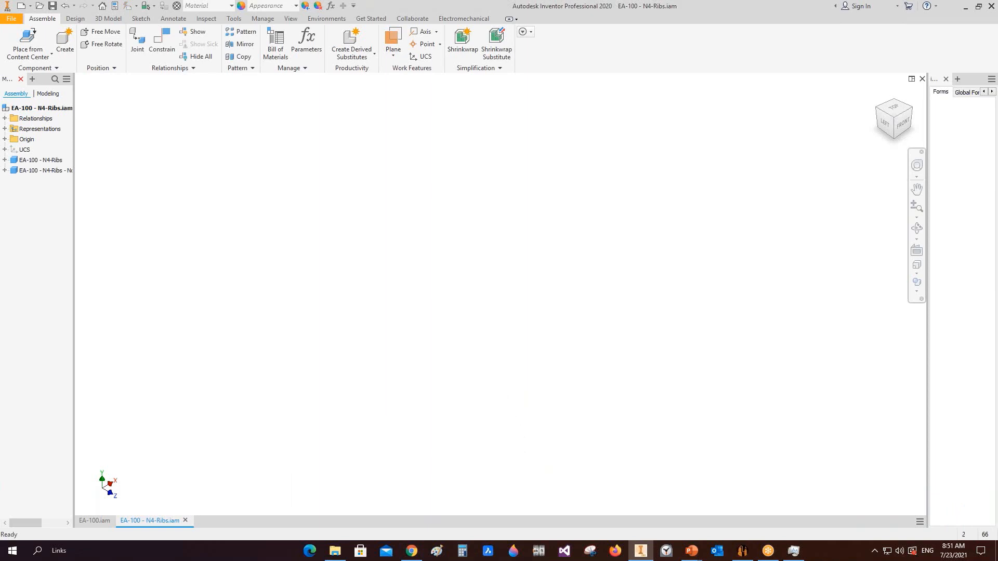
key(ctrl+s)
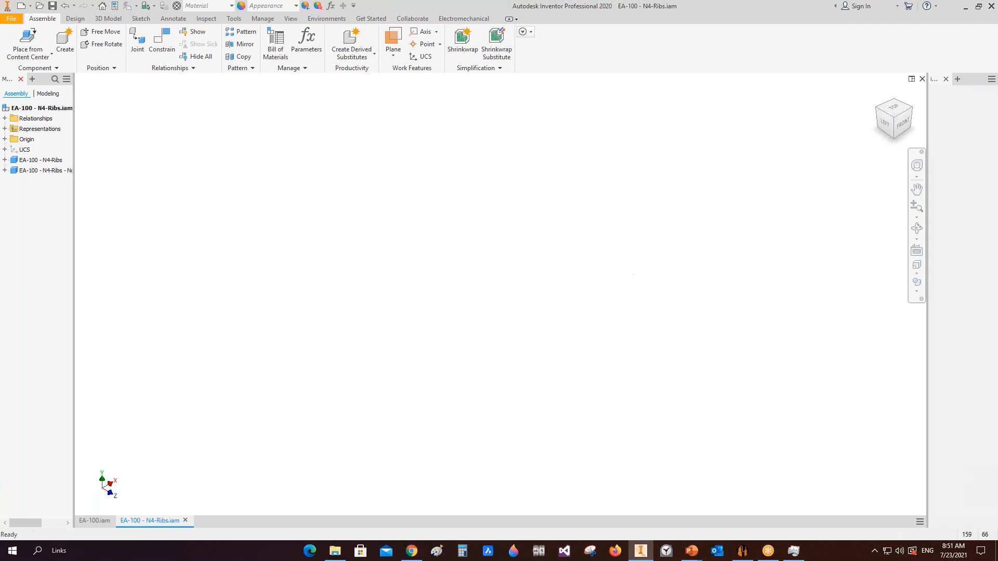
key(ctrl+s)
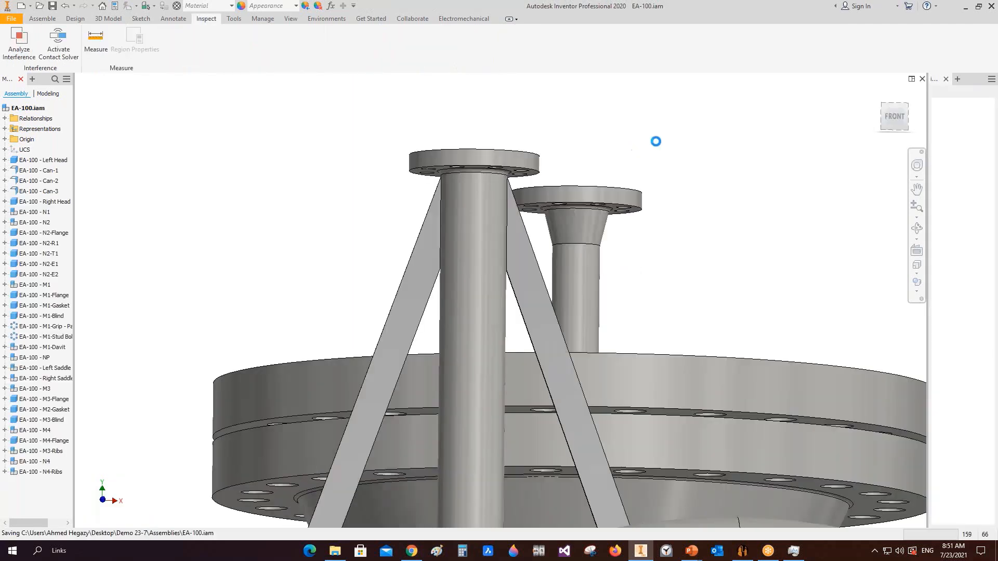
Examine the two generated ribs where they meet nozzle N4 and the shell of the EA-100 model
scroll(480, 155, up, 3)
scroll(480, 154, up, 4)
click(916, 229)
drag(453, 260, 457, 193)
scroll(526, 285, down, 2)
scroll(452, 228, down, 3)
middle_drag(452, 228, 660, 504)
scroll(516, 143, down, 4)
drag(525, 200, 521, 227)
key(Escape)
scroll(556, 219, up, 4)
Back in Static Equipment Generator, set the N4-Ribs rib offset to 200 mm and add ribs 3 and 4
click(742, 551)
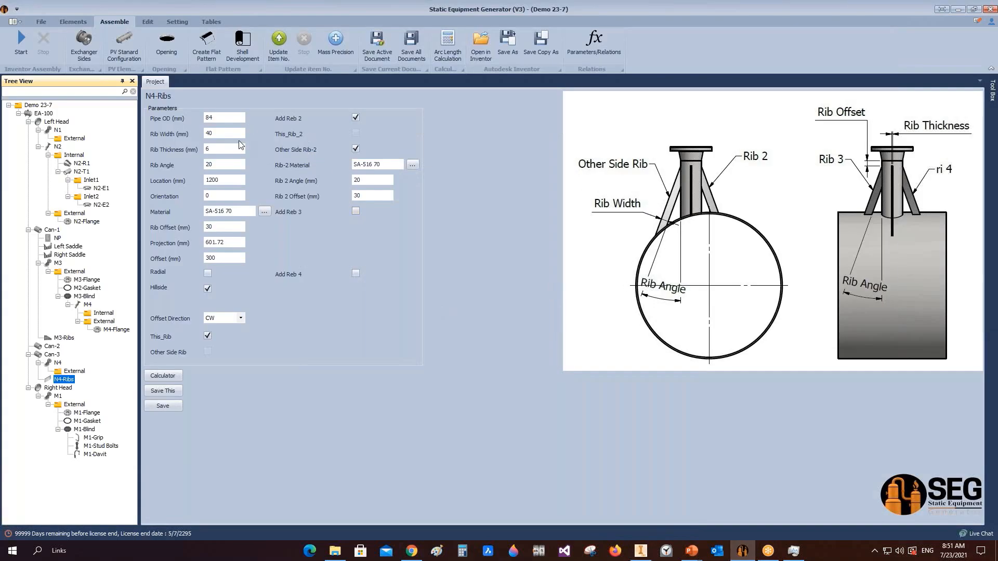
click(224, 227)
double_click(224, 227)
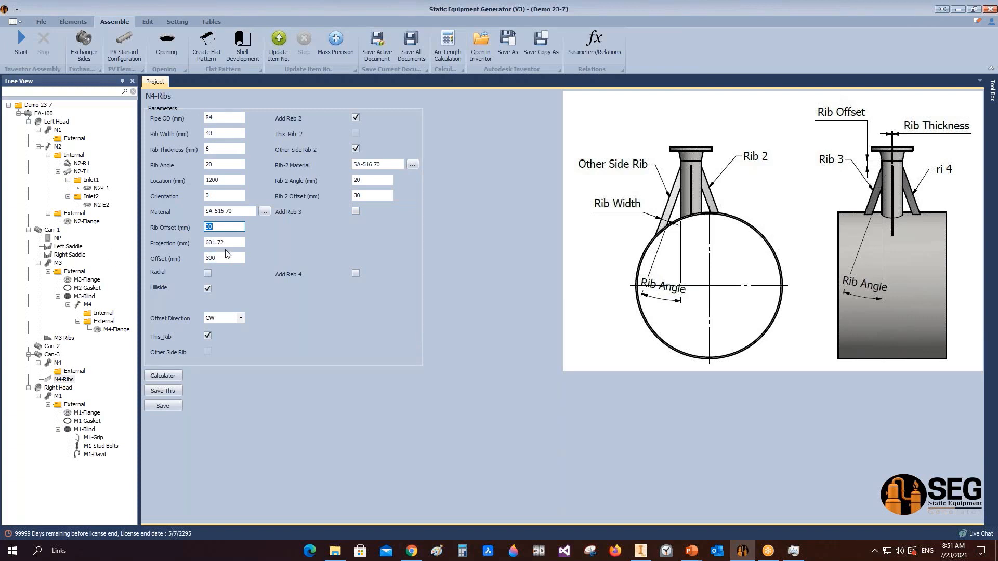
text(200)
click(356, 211)
click(355, 273)
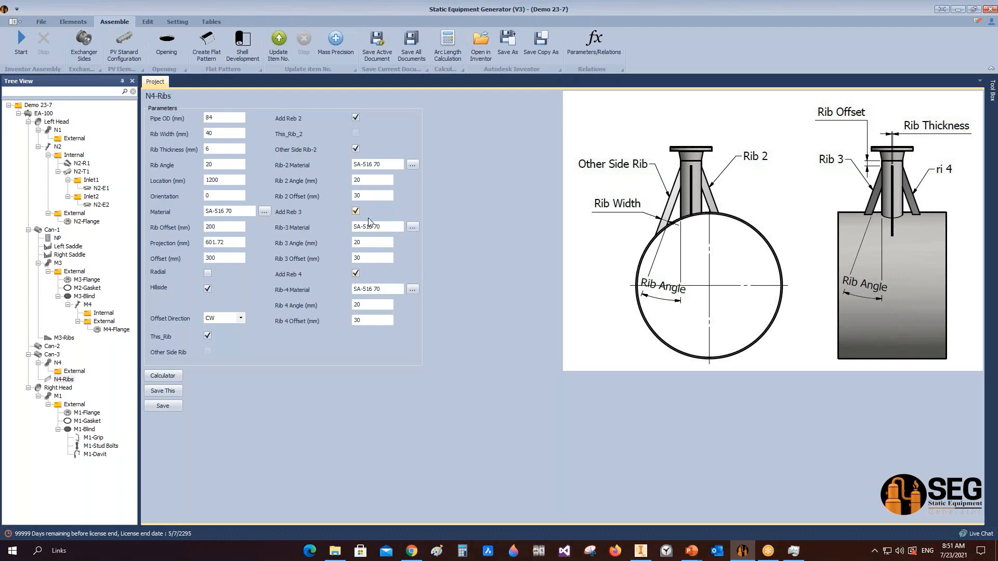
Set the angles of rib 3 and rib 4 to 45
click(370, 242)
drag(372, 243, 344, 244)
text(45)
drag(372, 309, 359, 322)
text(45)
Set the offsets of rib 3 and rib 4 to 300 mm
drag(370, 259, 320, 258)
text(250)
drag(370, 258, 334, 252)
text(300)
drag(370, 321, 347, 321)
Save the four-rib parameters, then regenerate N4-Ribs in the Inventor assembly and save it
click(162, 406)
click(21, 48)
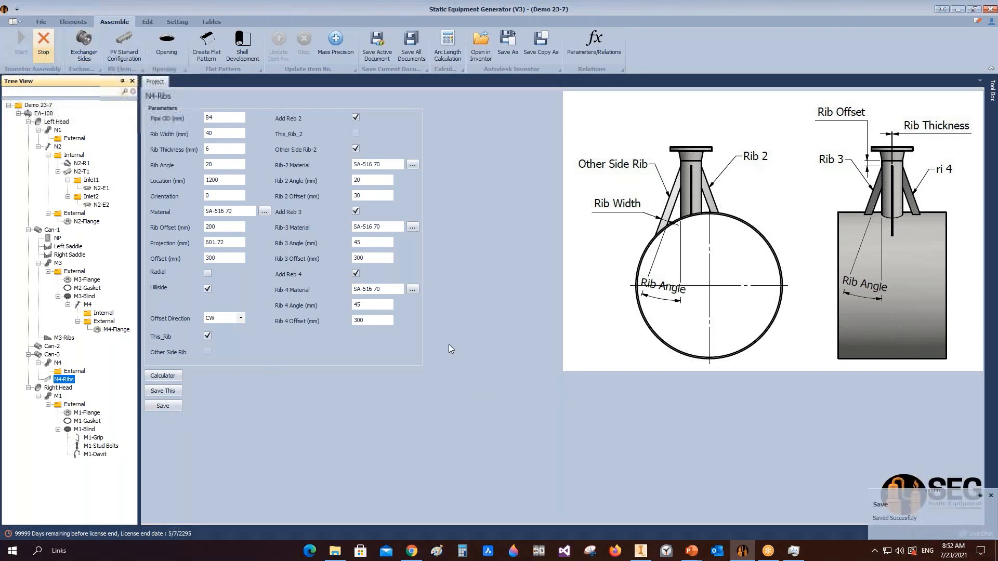
mouse_move(674, 555)
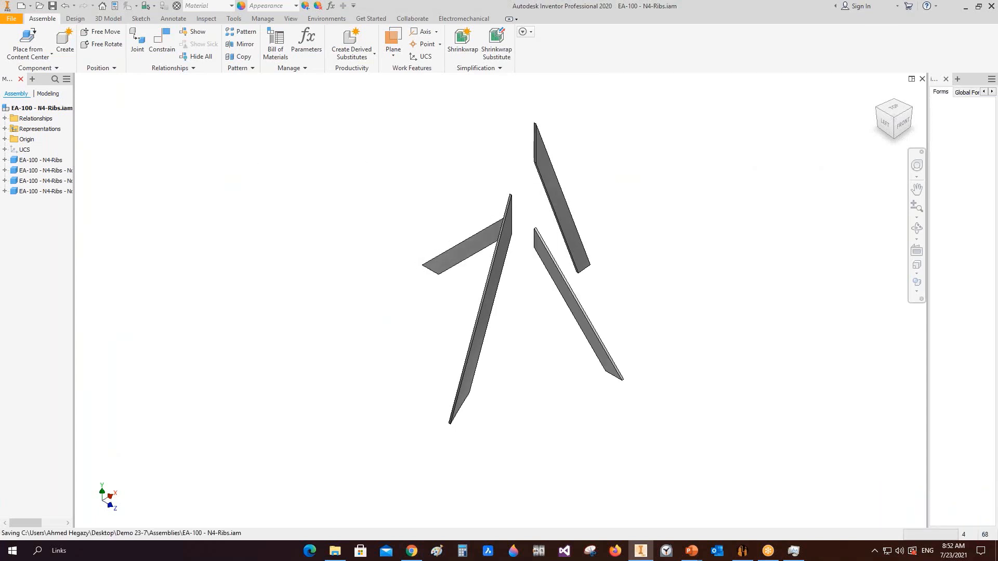
key(ctrl+s)
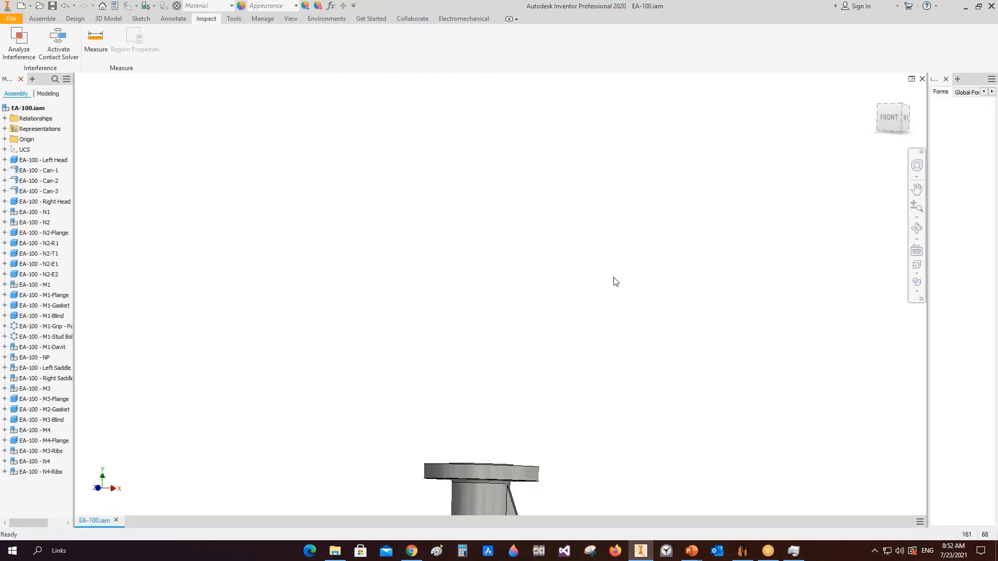
Examine the whole EA-100 vessel and the four support ribs around nozzle N4 from several sides
middle_click(575, 244)
middle_click(575, 244)
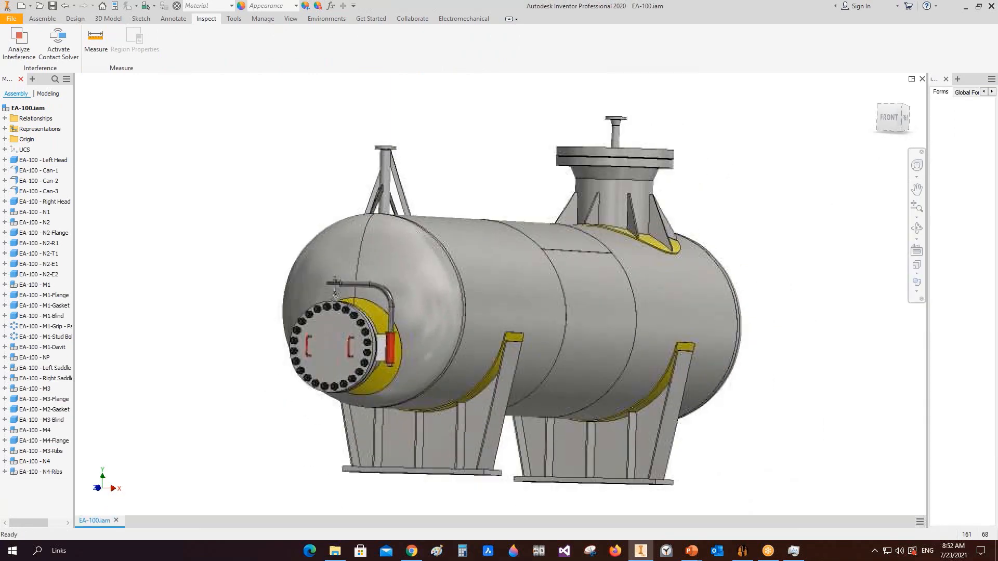
click(917, 228)
drag(528, 247, 639, 291)
scroll(492, 242, down, 2)
drag(491, 243, 553, 263)
scroll(769, 268, down, 3)
drag(643, 256, 472, 240)
middle_drag(472, 240, 639, 295)
scroll(495, 182, down, 2)
middle_drag(495, 182, 598, 218)
scroll(598, 218, up, 1)
drag(599, 218, 437, 244)
scroll(779, 299, up, 1)
drag(780, 298, 511, 271)
scroll(434, 157, down, 2)
middle_drag(433, 157, 504, 164)
right_click(505, 165)
click(527, 121)
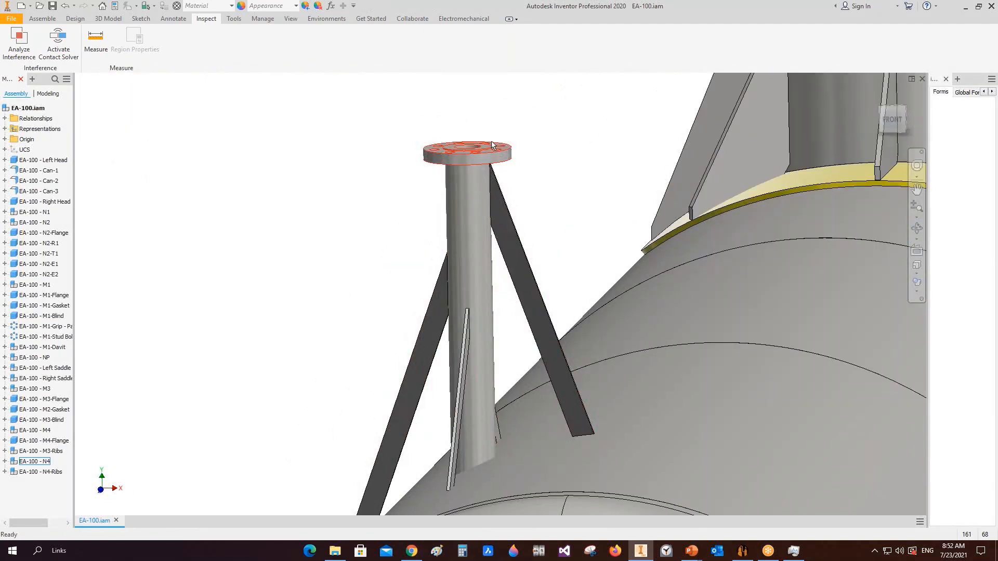
scroll(493, 145, down, 1)
Switch to Static Equipment Generator and review the nozzle offset and individual rib offsets of N4-Ribs
click(742, 551)
click(370, 195)
click(224, 258)
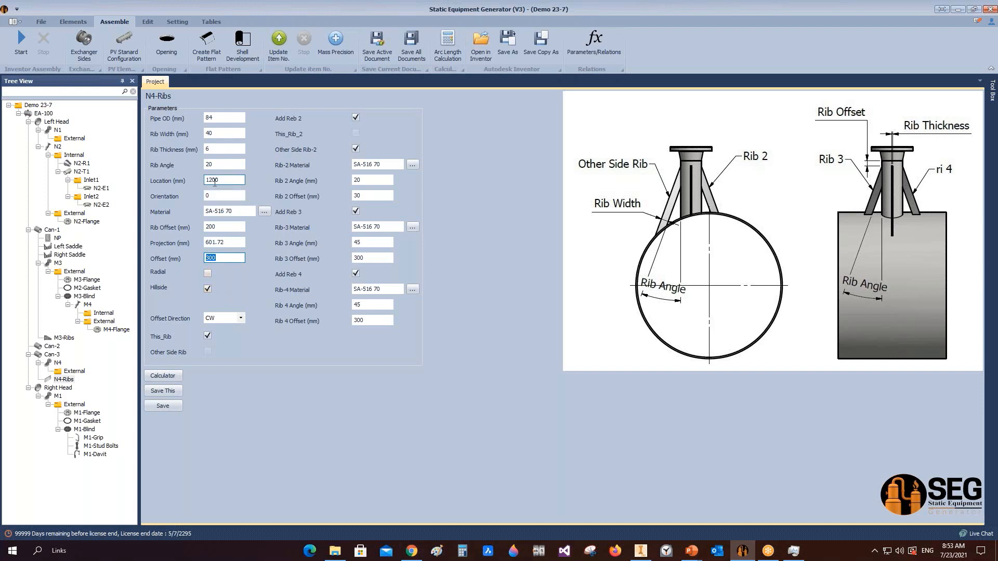
click(216, 227)
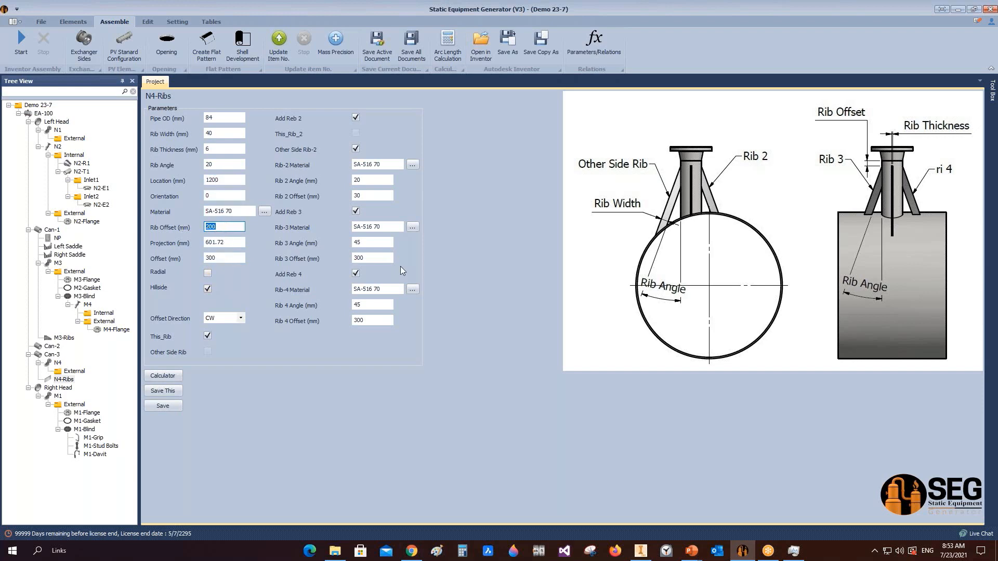
click(376, 257)
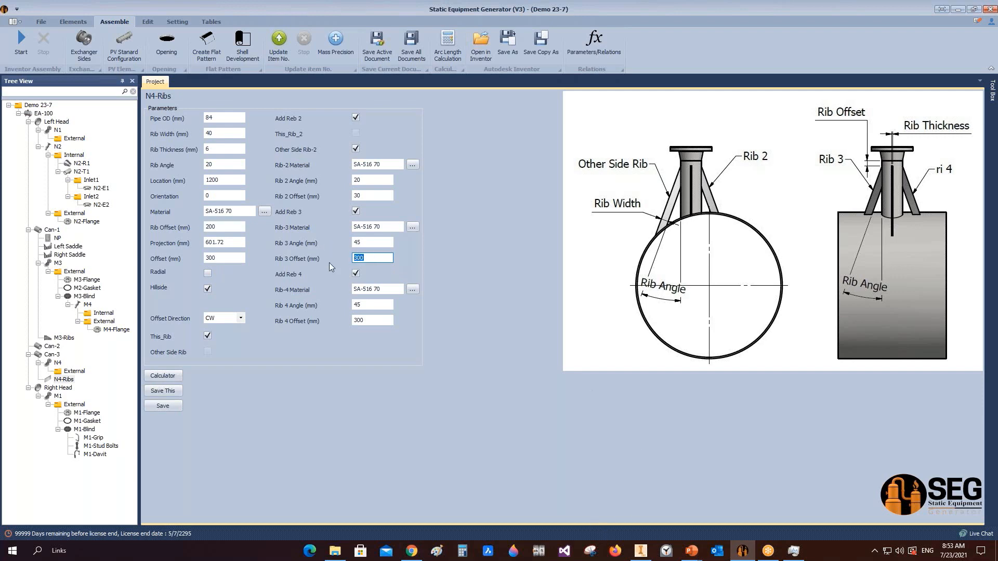
Return to Inventor and examine the complete vessel with its ribbed nozzle from behind and in the left view
click(642, 551)
scroll(579, 297, up, 5)
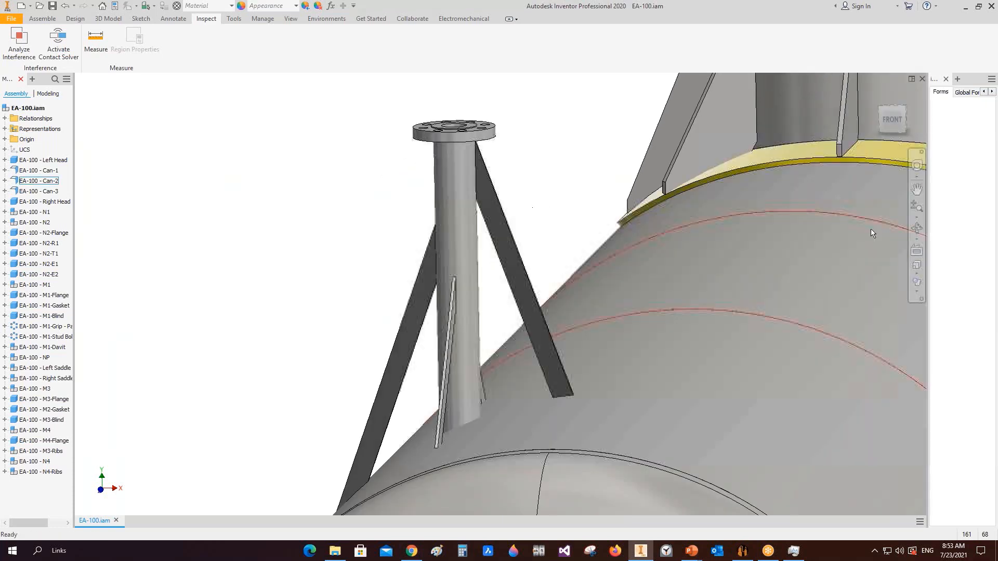
click(918, 228)
scroll(701, 250, up, 3)
drag(520, 266, 728, 312)
drag(661, 312, 587, 289)
scroll(624, 265, up, 10)
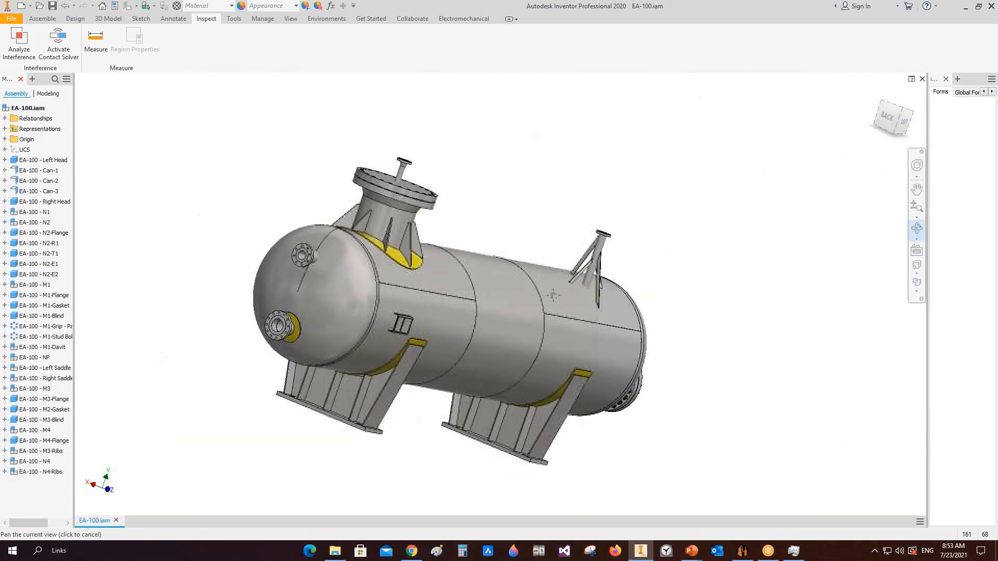
drag(481, 312, 513, 252)
key(Escape)
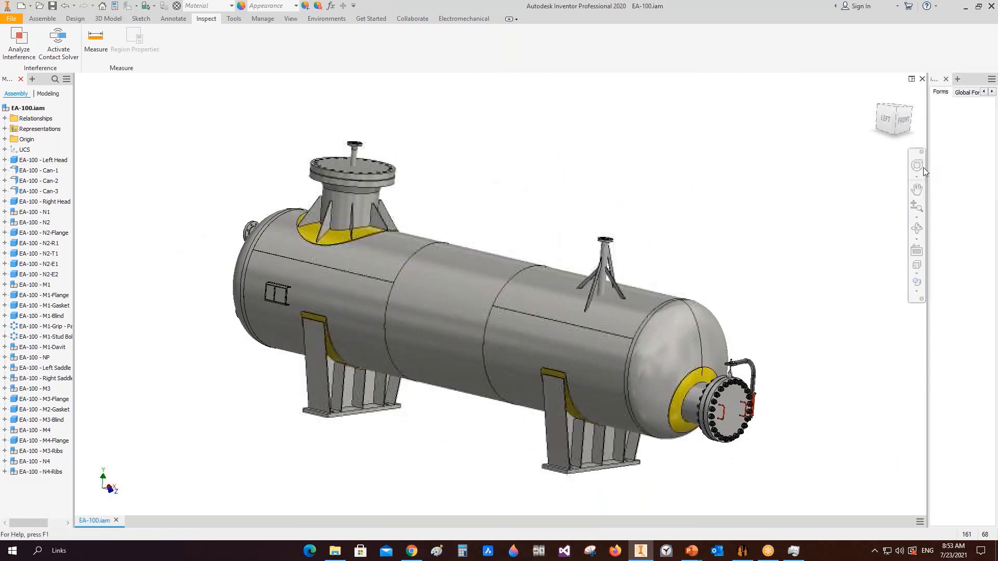
click(886, 119)
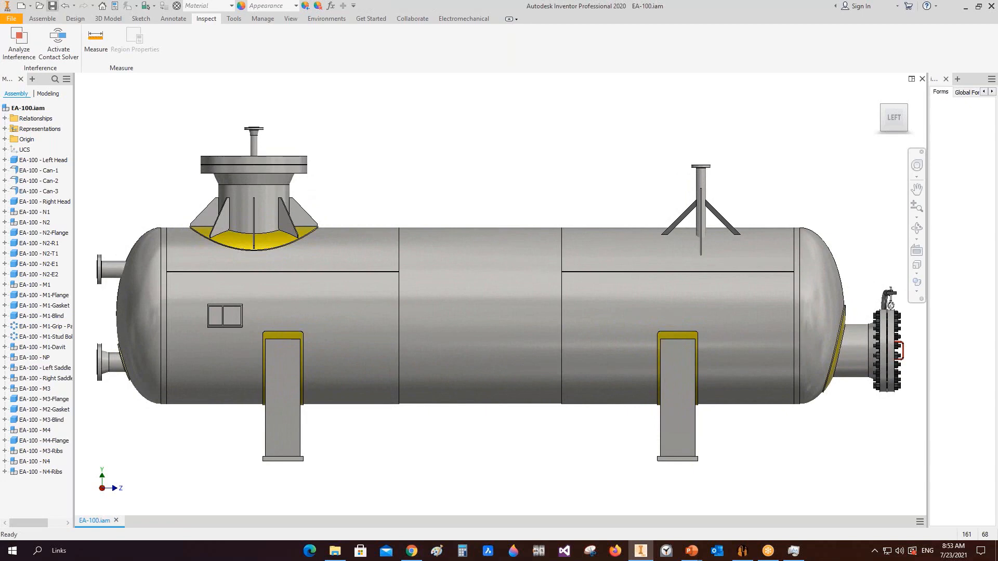
Close the EA-100 assembly in Inventor and open the vessel's bill of material in Static Equipment Generator
click(922, 79)
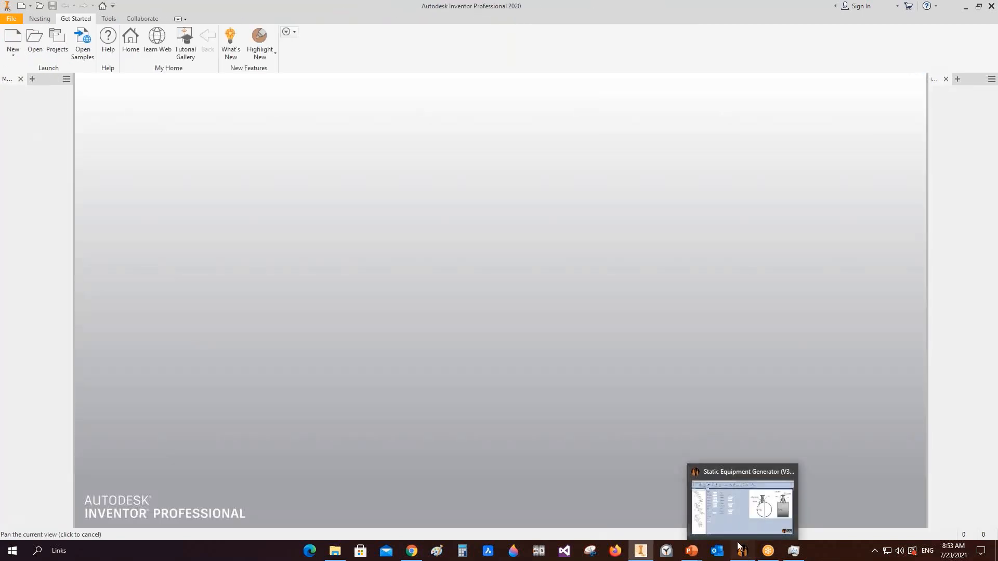
click(738, 546)
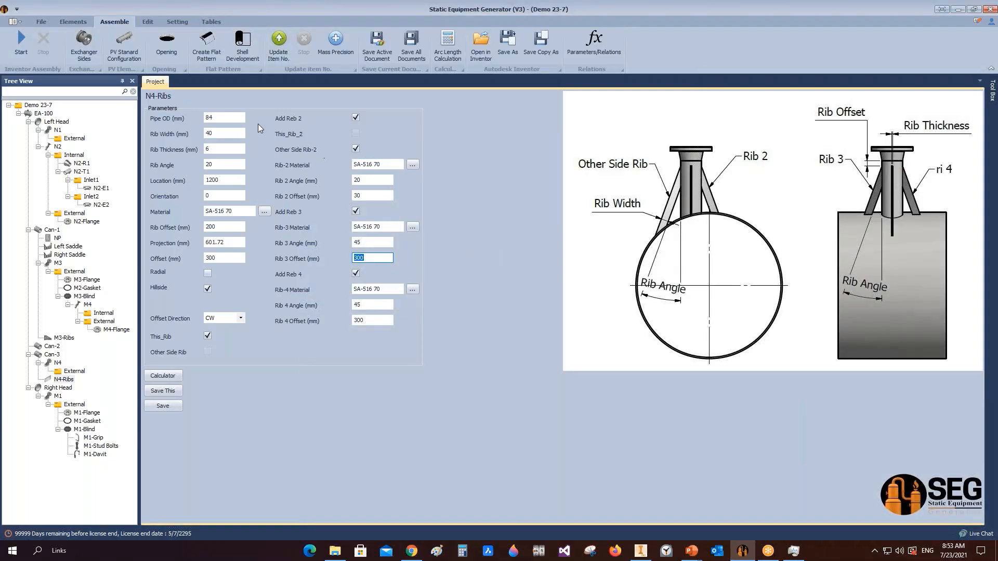
click(211, 21)
click(17, 42)
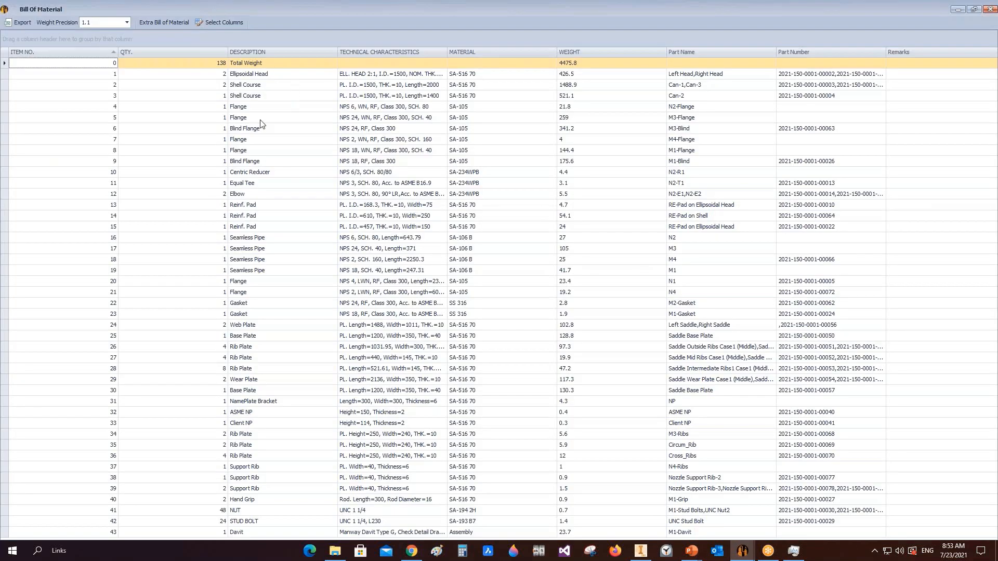
Fit the quantity, description and technical characteristics columns of the bill of material to their contents
double_click(226, 53)
double_click(262, 48)
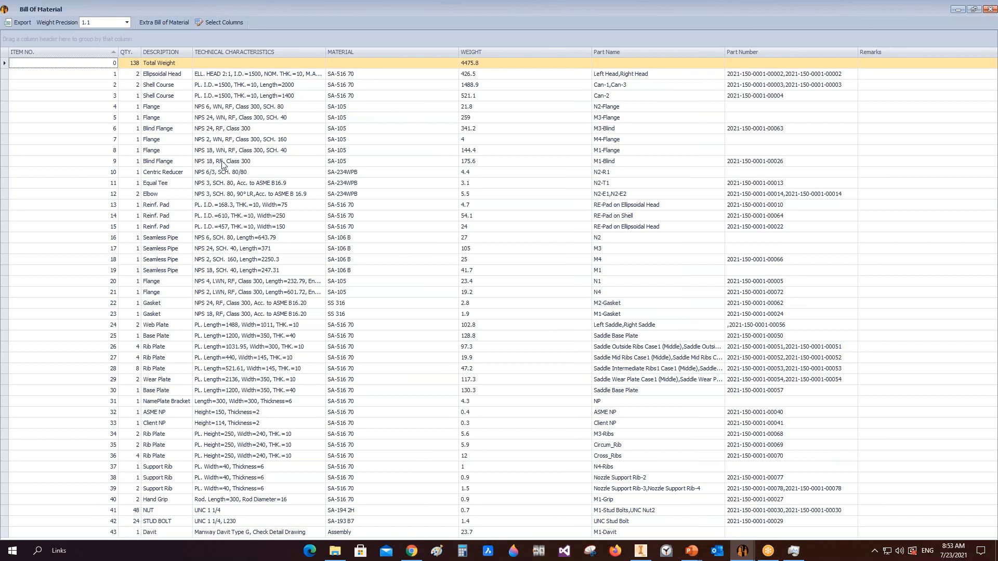
click(135, 75)
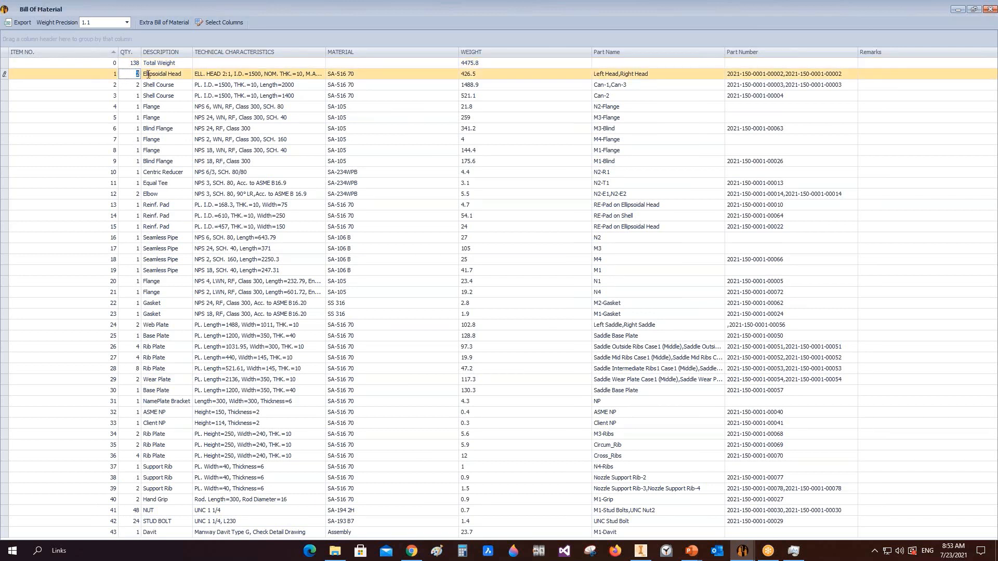
double_click(326, 52)
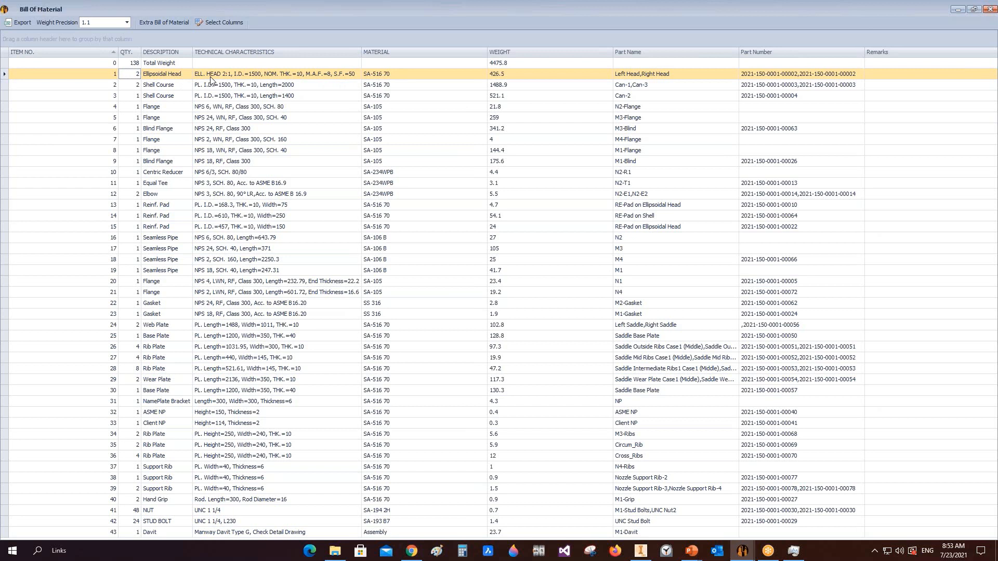
Examine the quantities and item numbers of the heads, shell courses and elbows, and close the bill of material
click(135, 85)
click(132, 195)
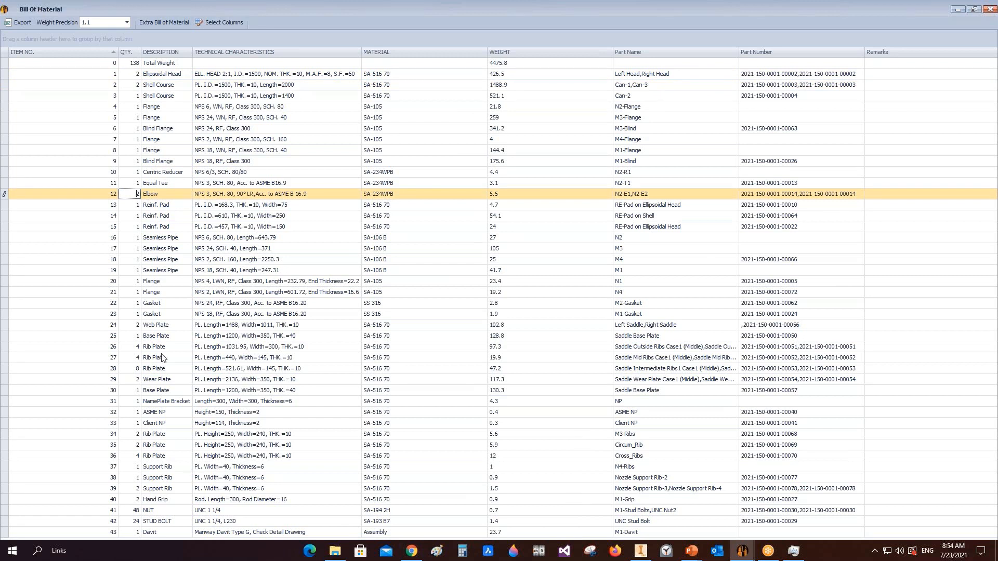
click(117, 76)
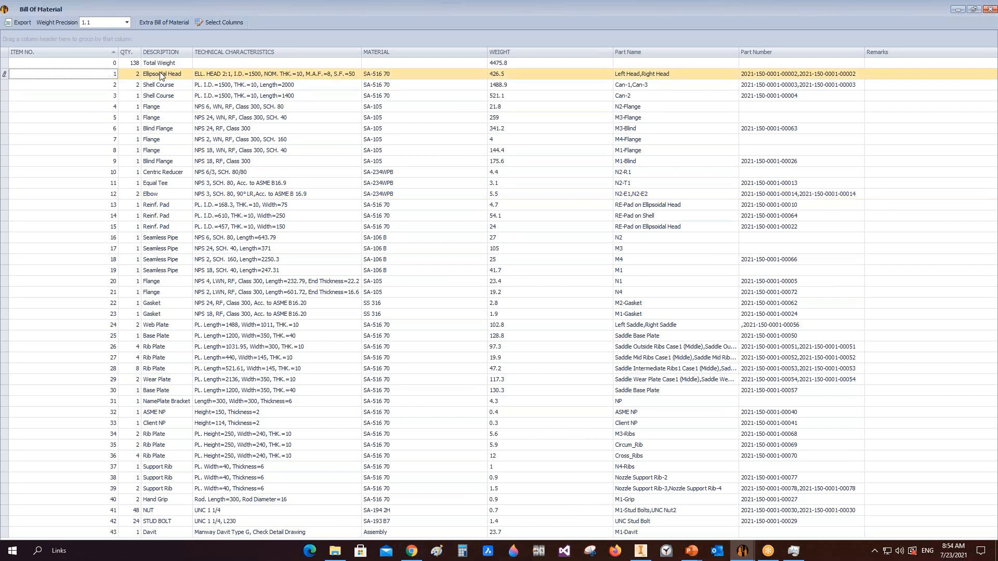
click(114, 75)
click(111, 87)
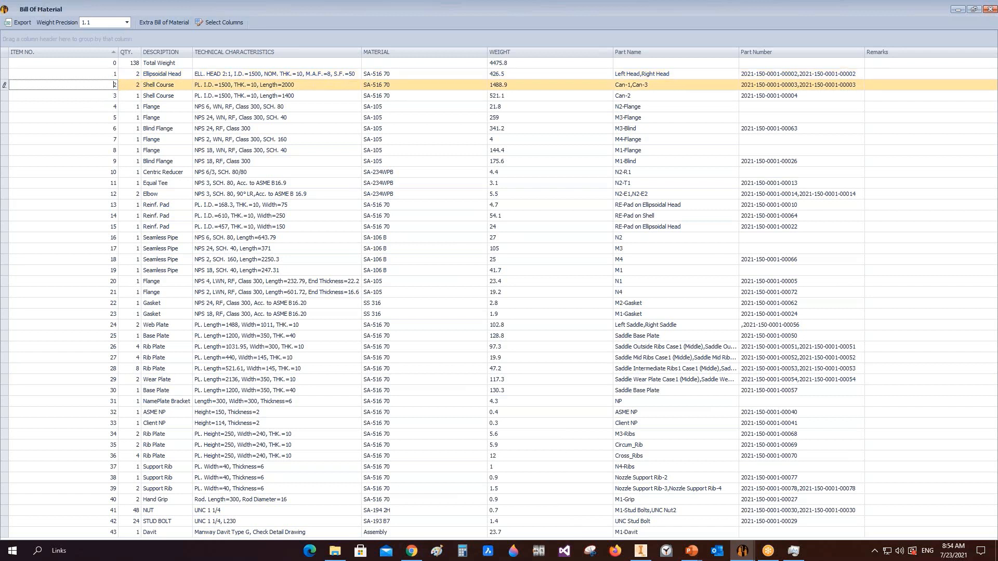
click(111, 98)
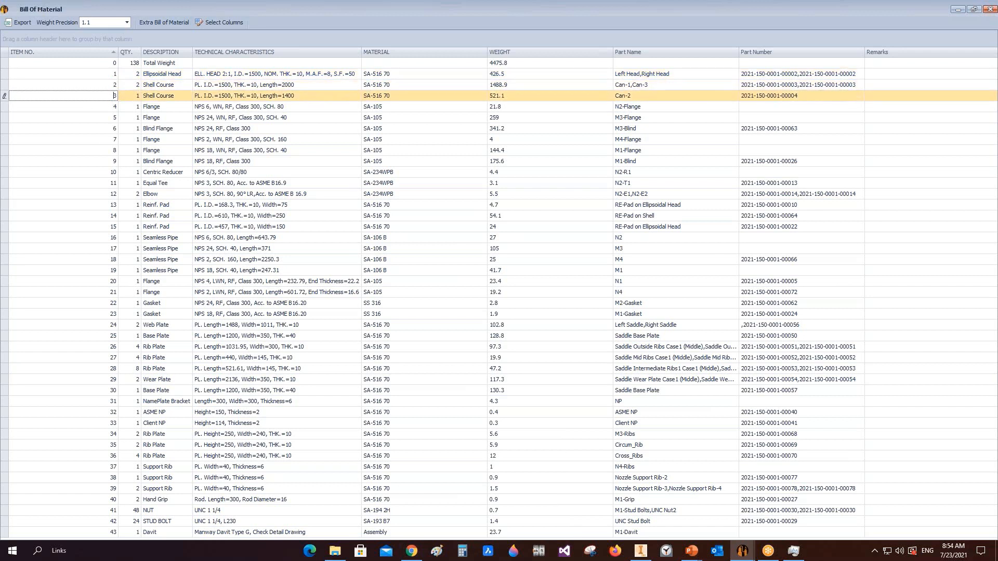
click(990, 9)
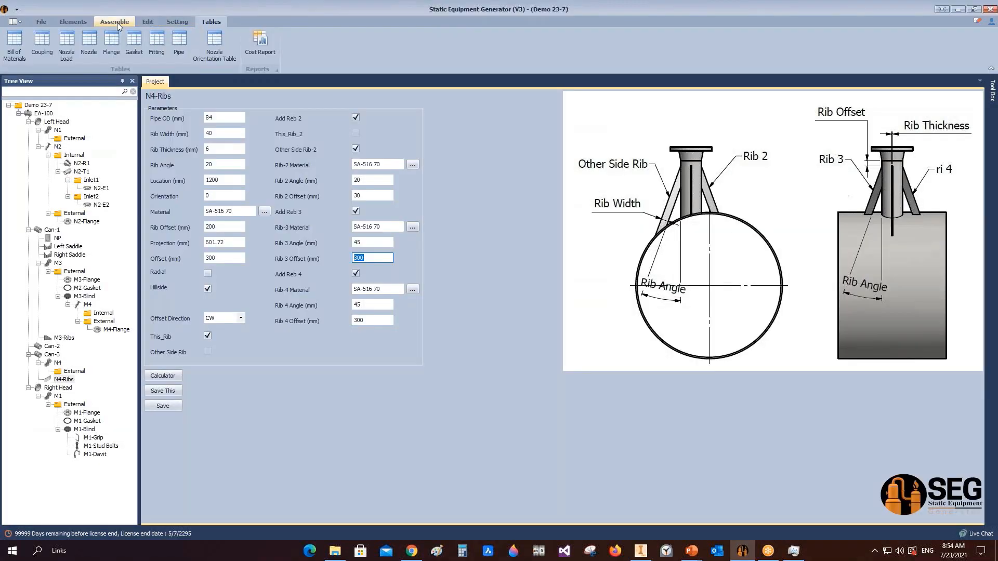
Update the item numbers of the vessel assembly, checking Inventor and returning to Static Equipment Generator
click(117, 23)
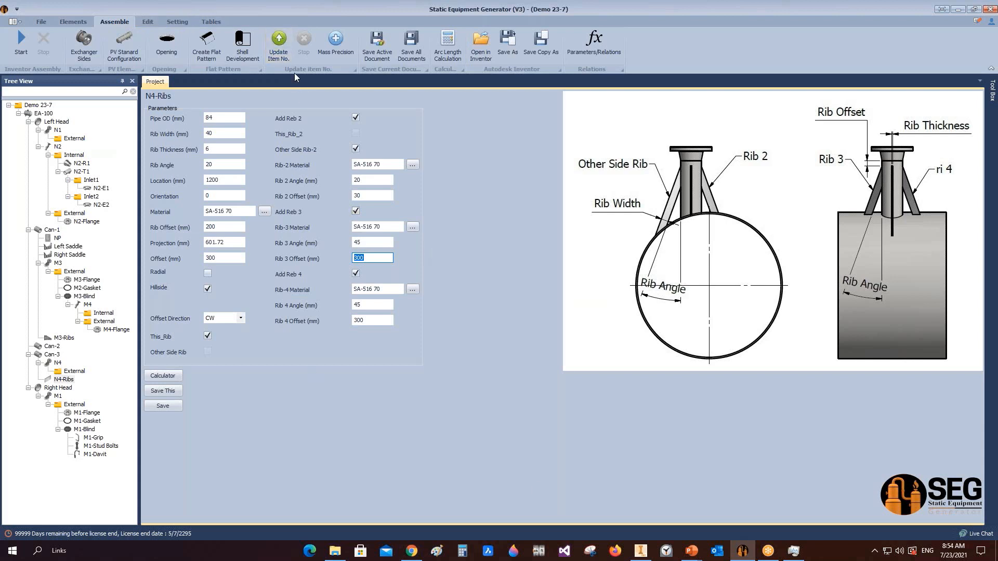
click(279, 45)
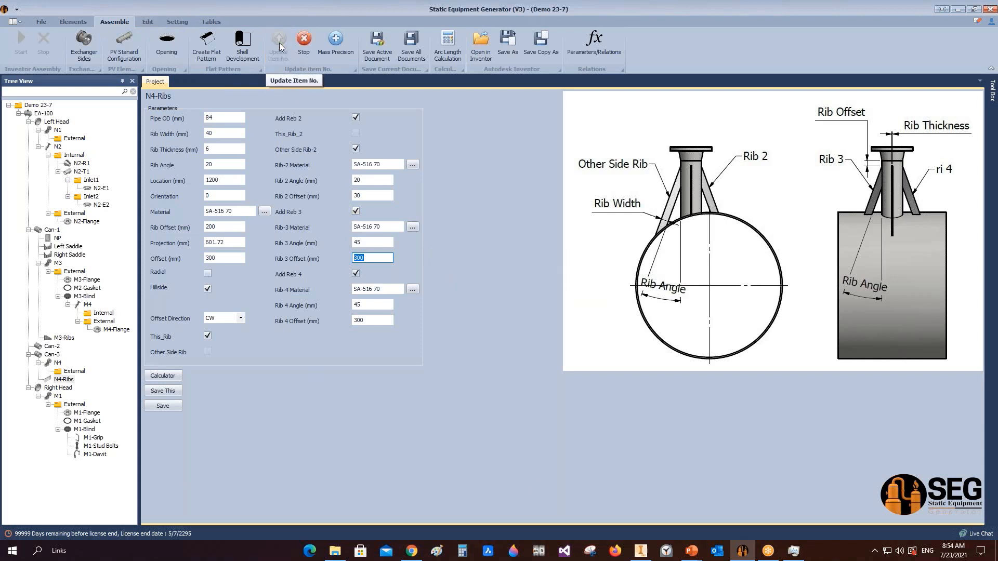
click(641, 551)
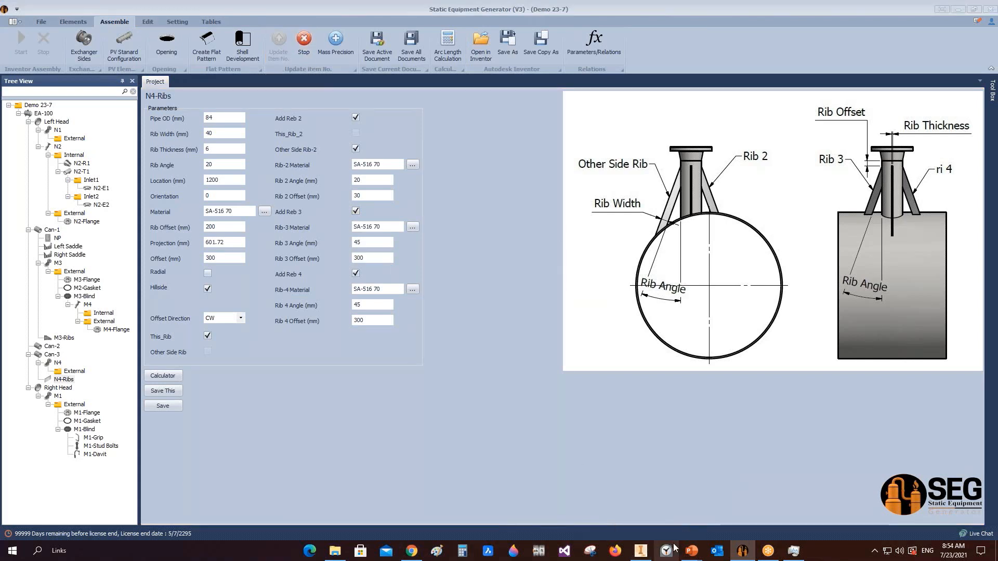
click(742, 551)
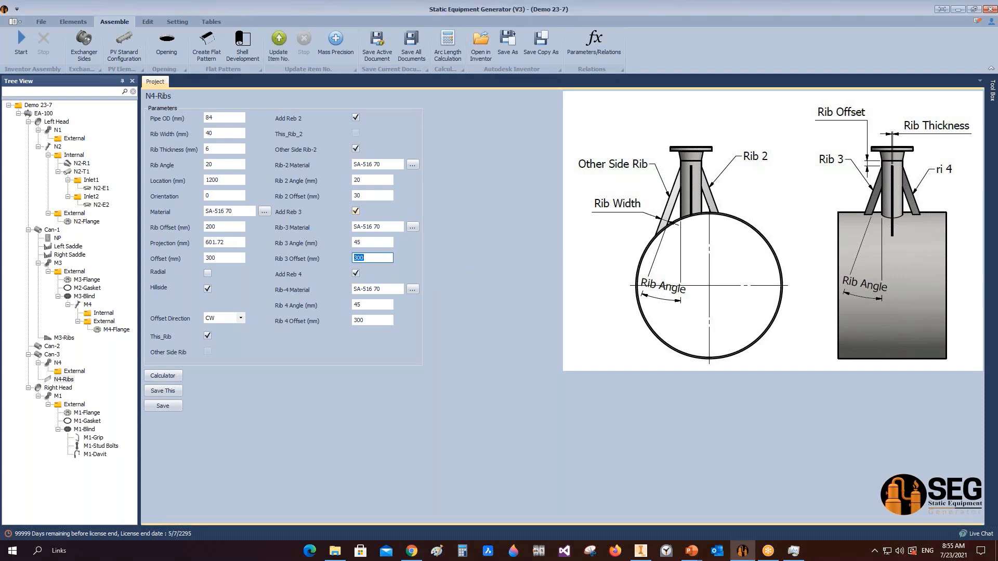
Review the vessel's design data and the gasket types and ASME Section II Part D material selection of M2-Gasket
click(45, 113)
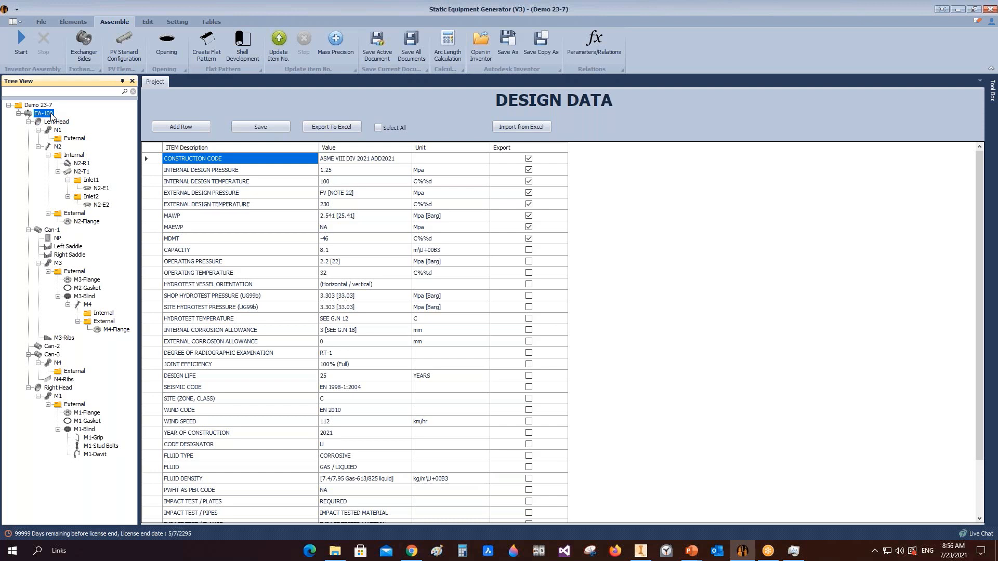
click(69, 289)
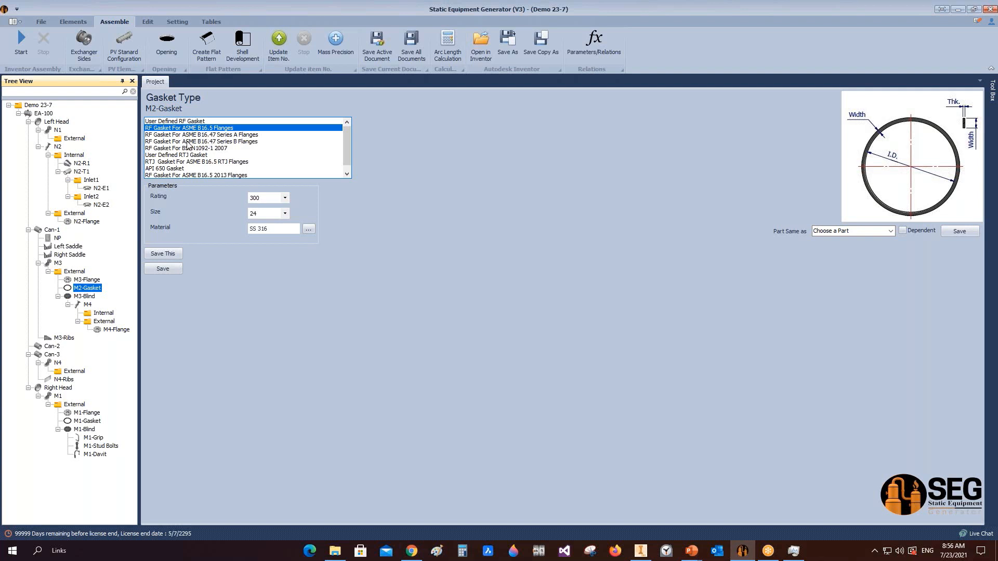
scroll(220, 159, down, 1)
scroll(220, 160, up, 1)
click(308, 229)
click(376, 197)
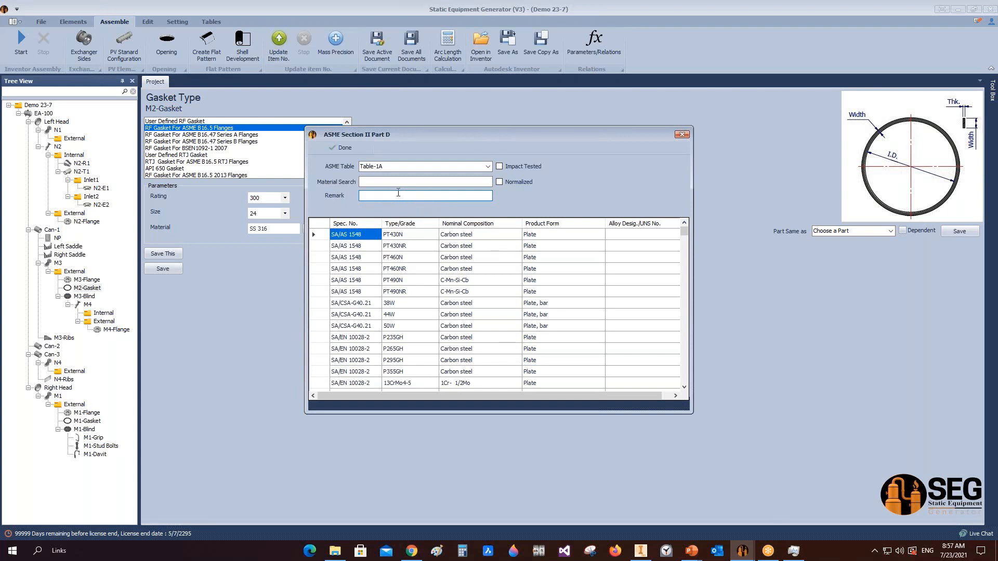
click(681, 135)
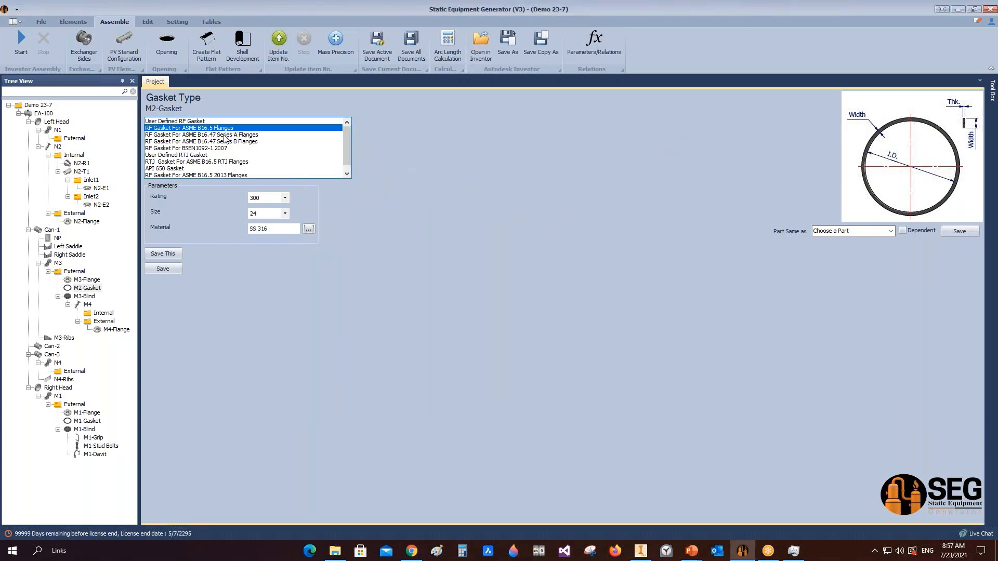
Compare the RF ASME B16.47 Series A and RTJ ASME B16.5 types for M2-Gasket, and view the M3-Blind settings
click(192, 134)
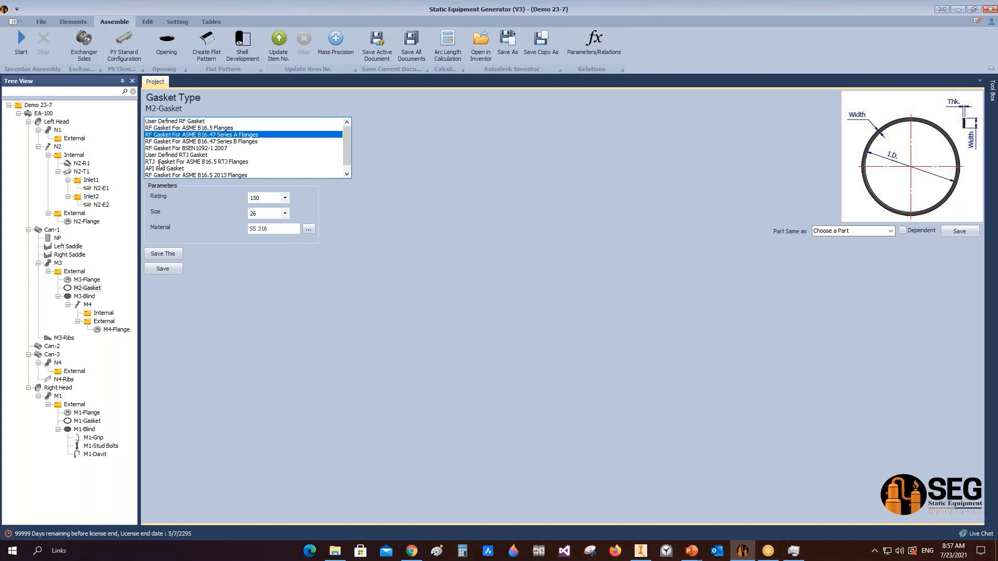
click(160, 162)
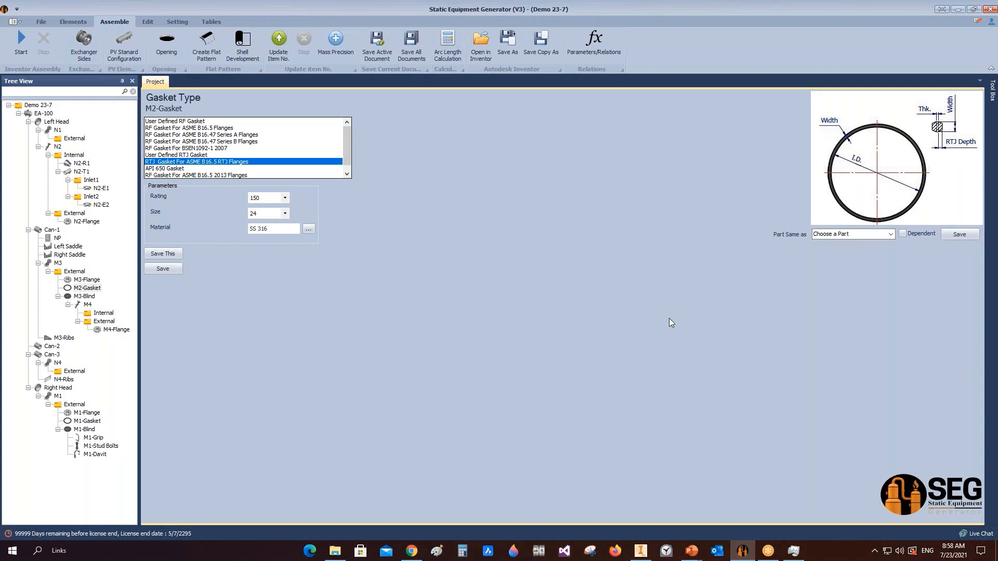
click(78, 296)
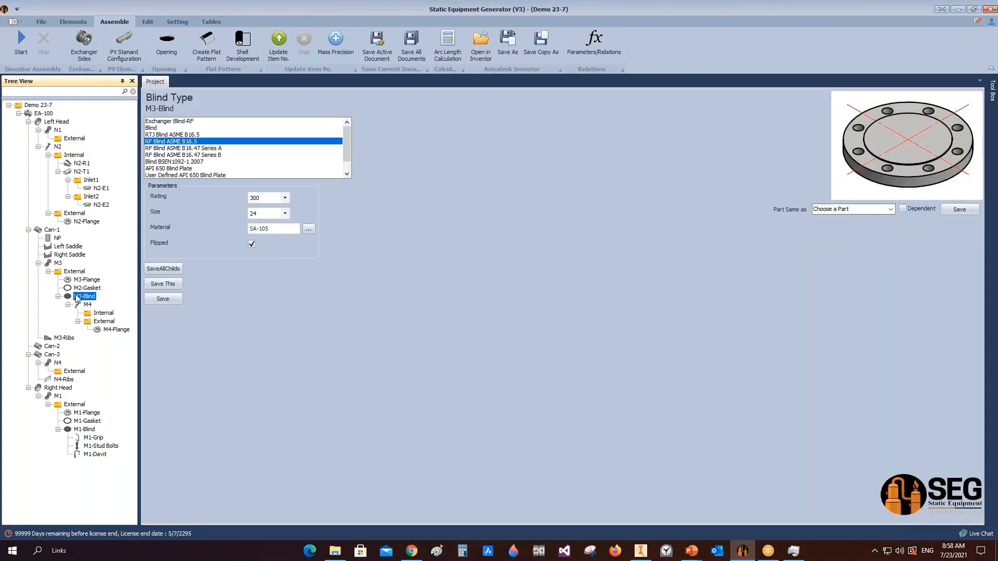
mouse_move(647, 556)
Start creating a drawing for the EA-100 vessel and set its sheet size to A1
click(41, 114)
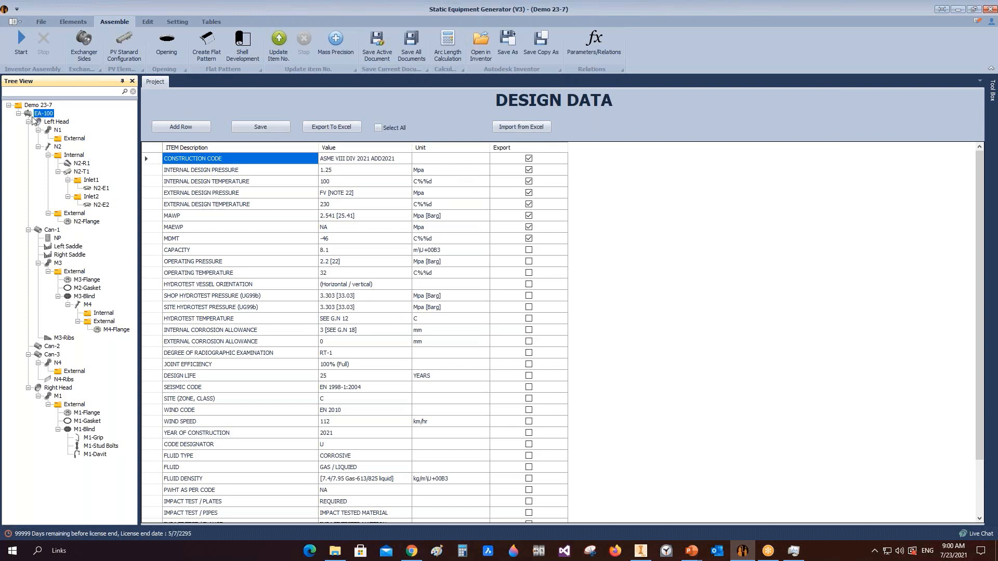
right_click(30, 118)
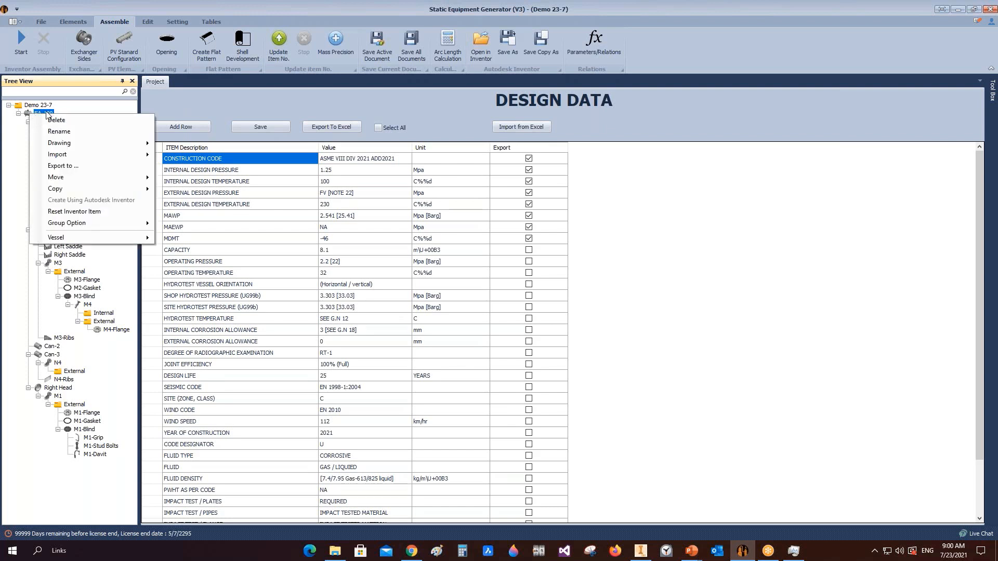
mouse_move(62, 141)
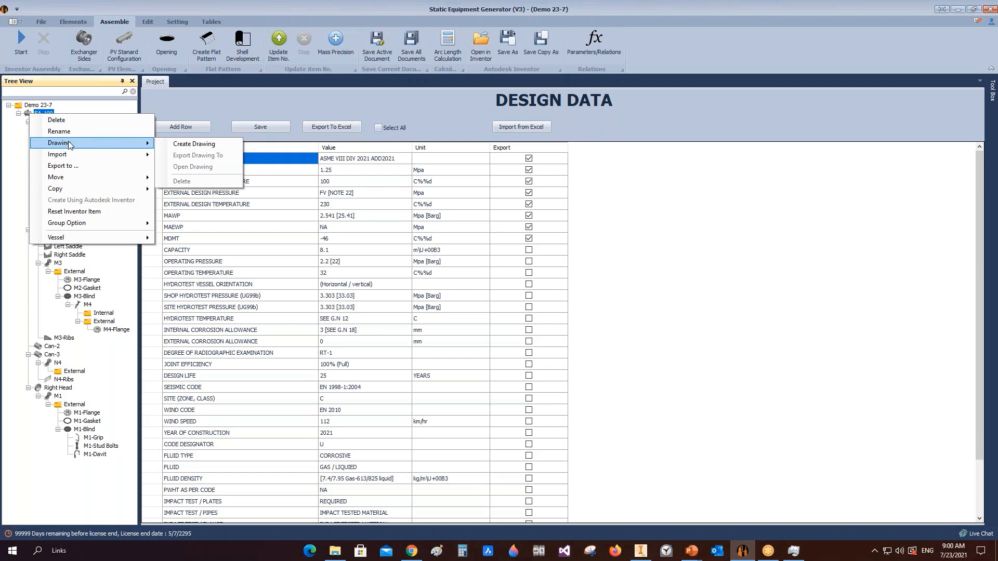
click(207, 148)
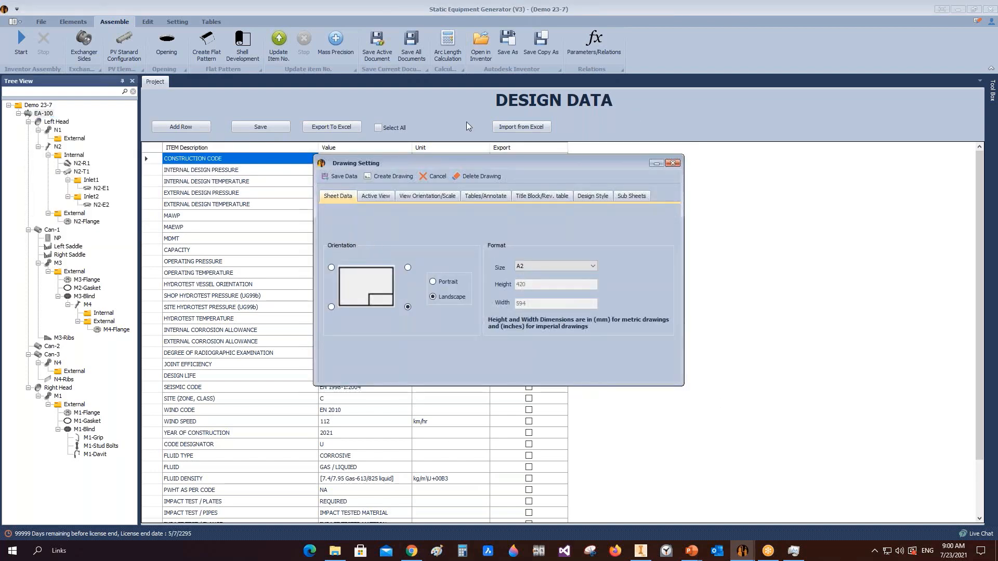
click(535, 267)
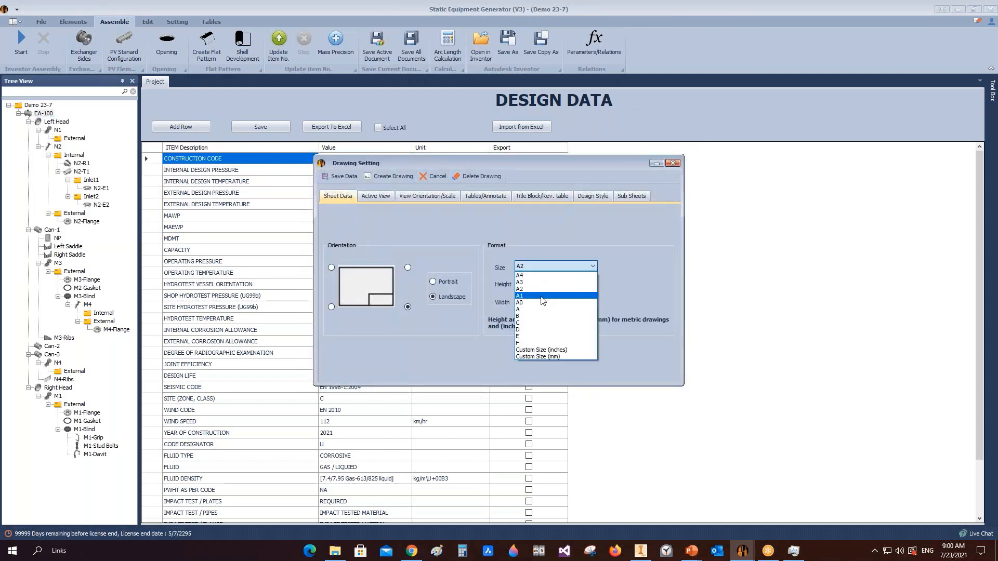
click(526, 296)
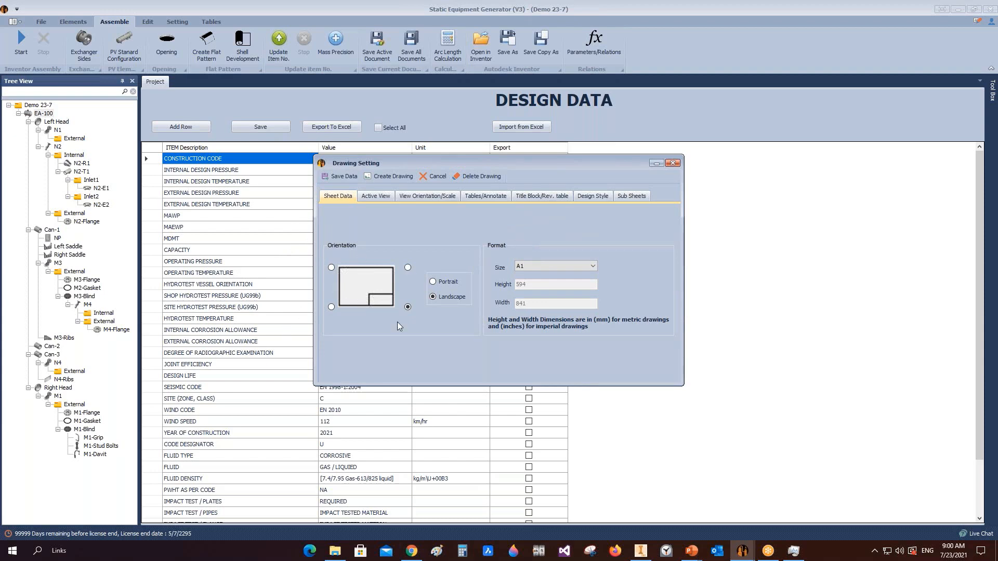
Try the portrait orientation and the other title block corners, restoring landscape with the title block at the sheet's lower right
click(433, 282)
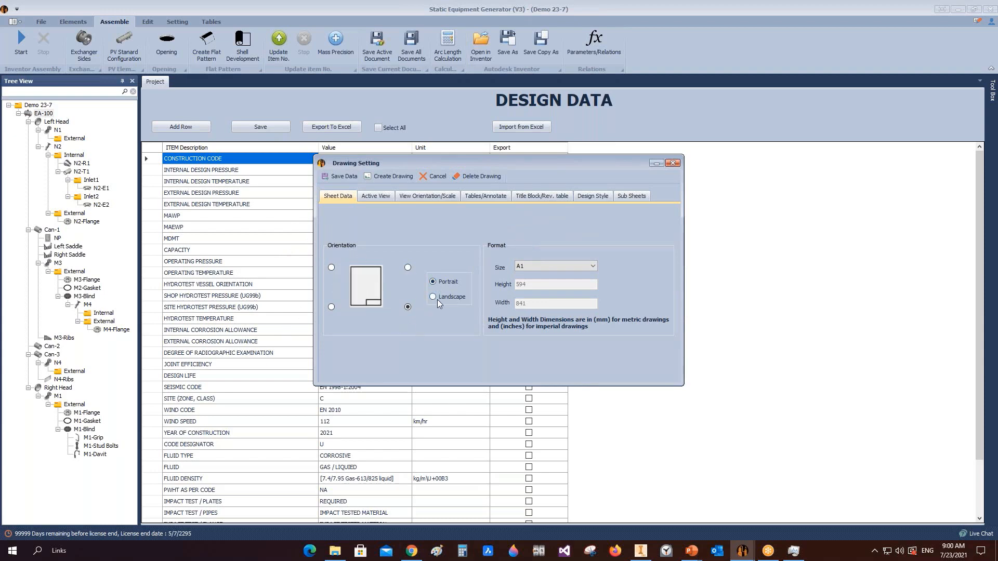
click(435, 297)
click(434, 283)
click(438, 298)
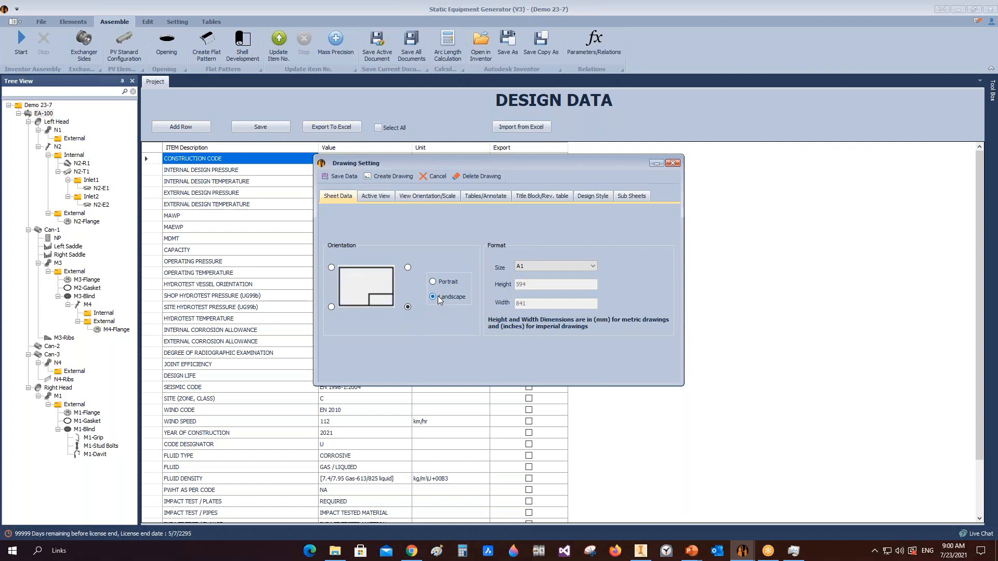
click(331, 306)
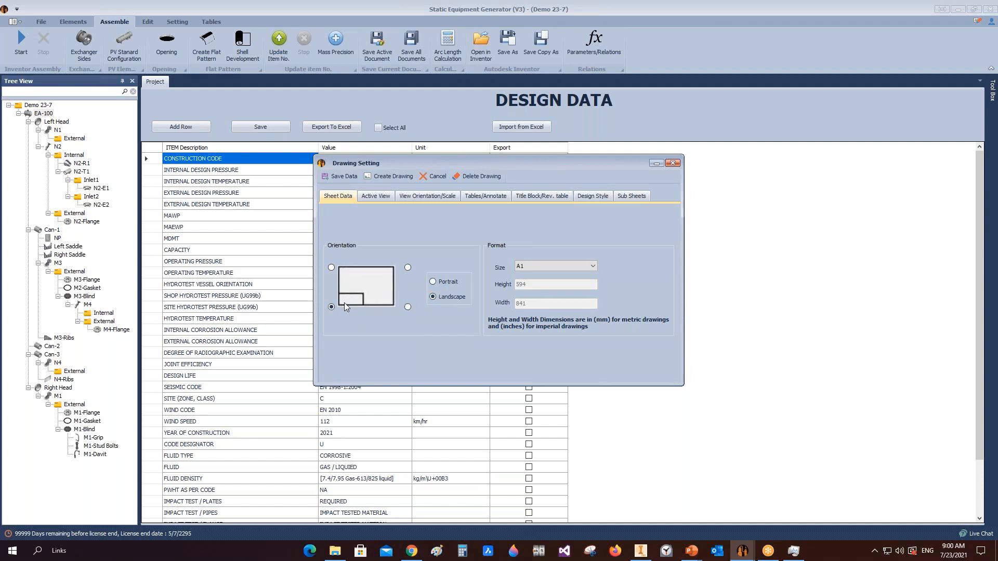
click(332, 267)
click(407, 267)
click(408, 307)
Activate the right side view alongside the elevation and open the drawing's view orientation and scale settings
click(382, 197)
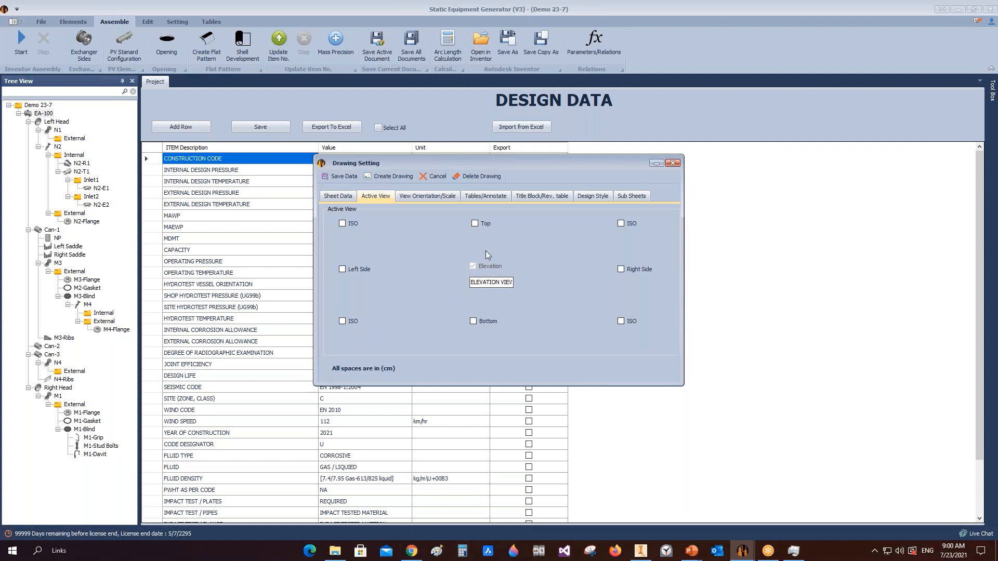
click(621, 269)
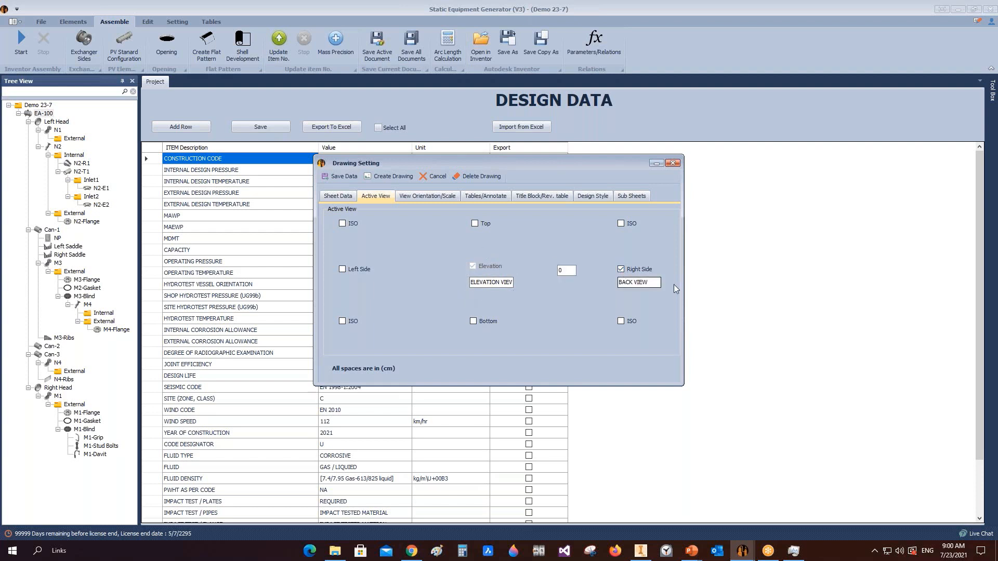
click(570, 272)
click(429, 197)
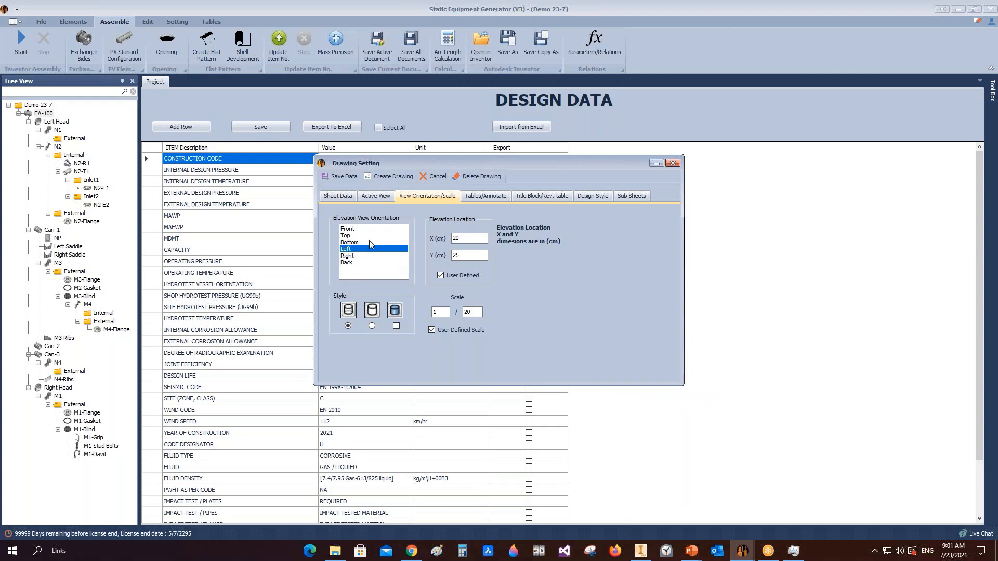
Switch to Inventor and open the assembly EA-100.iam from the project's Assemblies folder
click(640, 550)
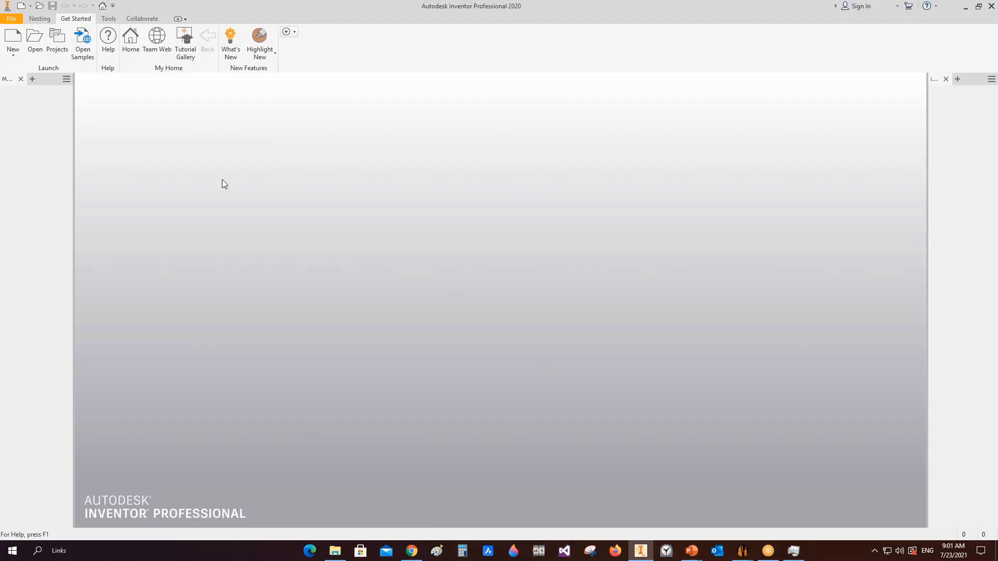
click(39, 42)
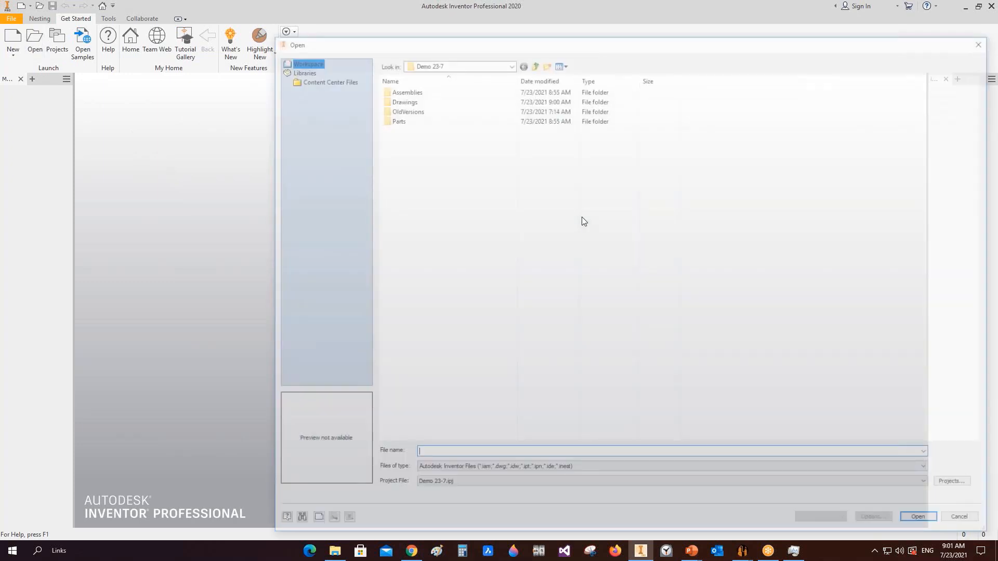
double_click(404, 90)
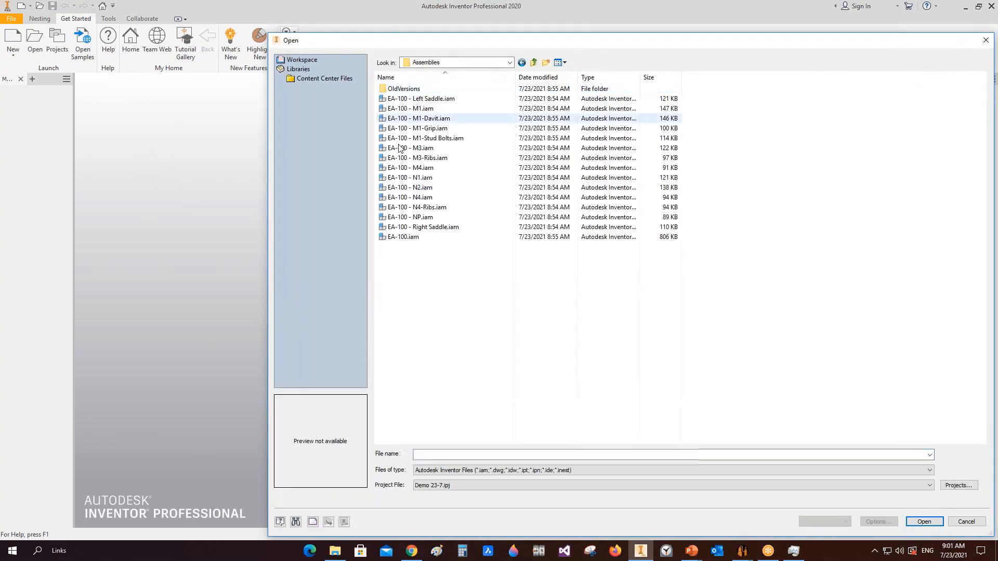
click(408, 237)
double_click(408, 237)
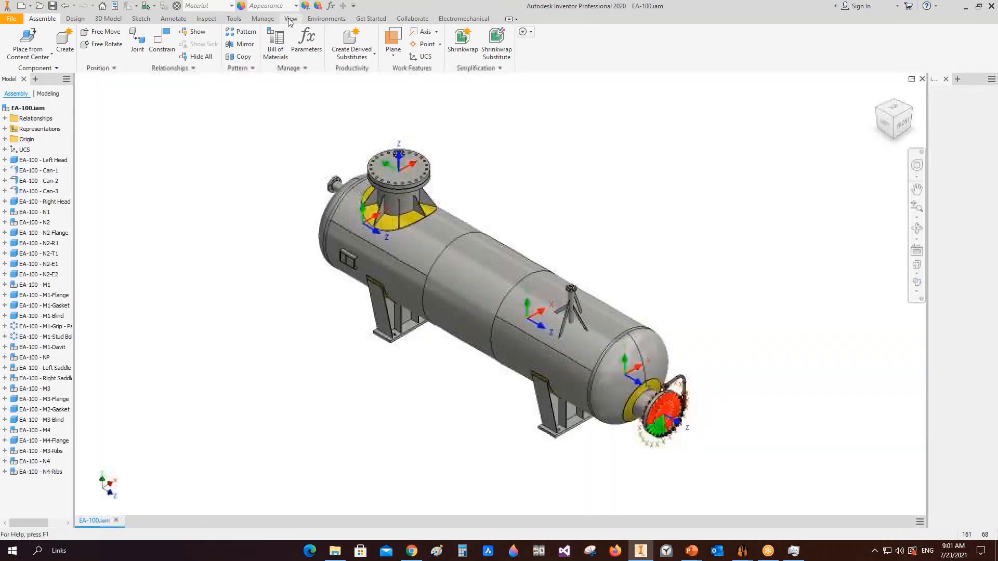
Hide all work features in the EA-100 assembly and look at the vessel from the left
click(290, 18)
click(30, 62)
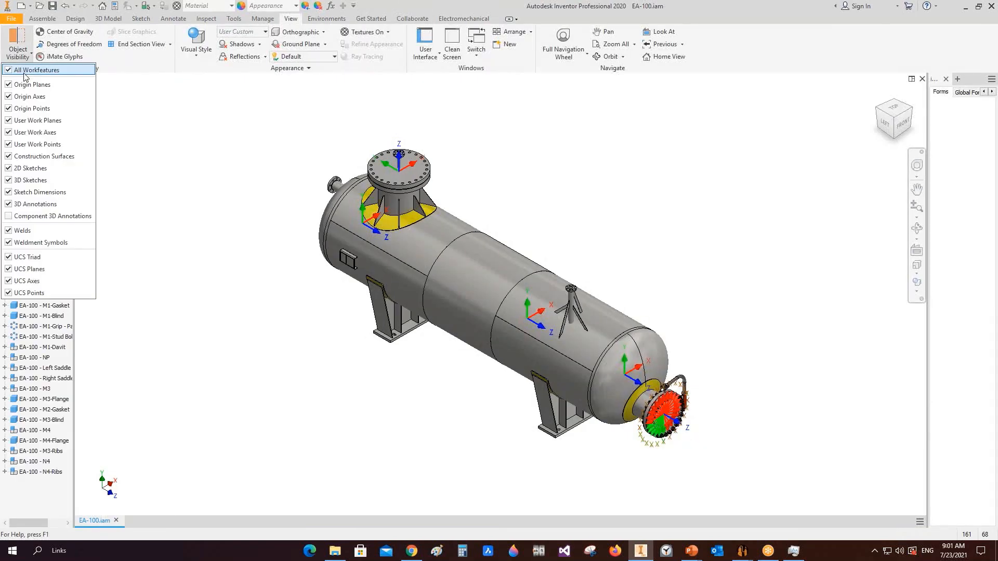
click(26, 70)
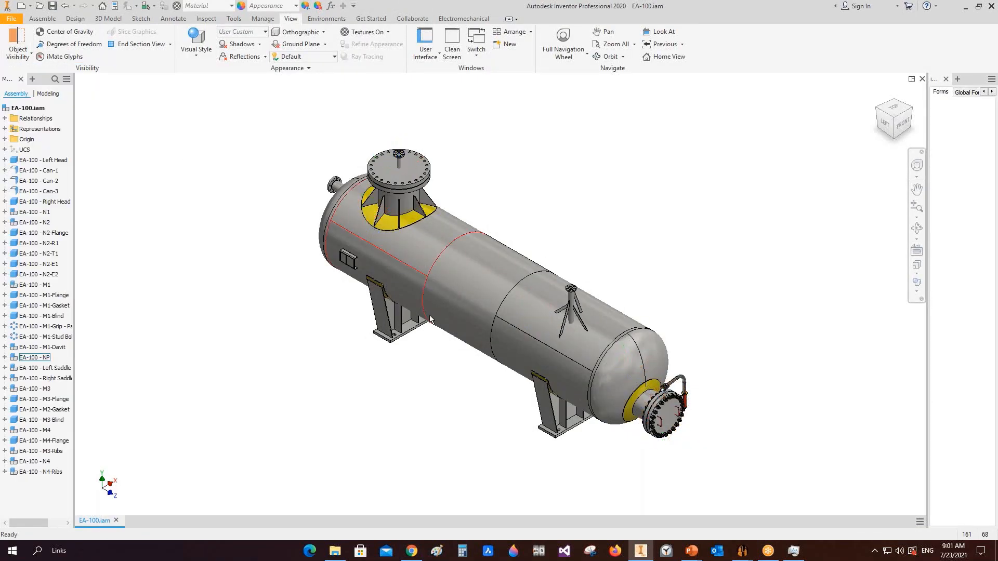
click(885, 123)
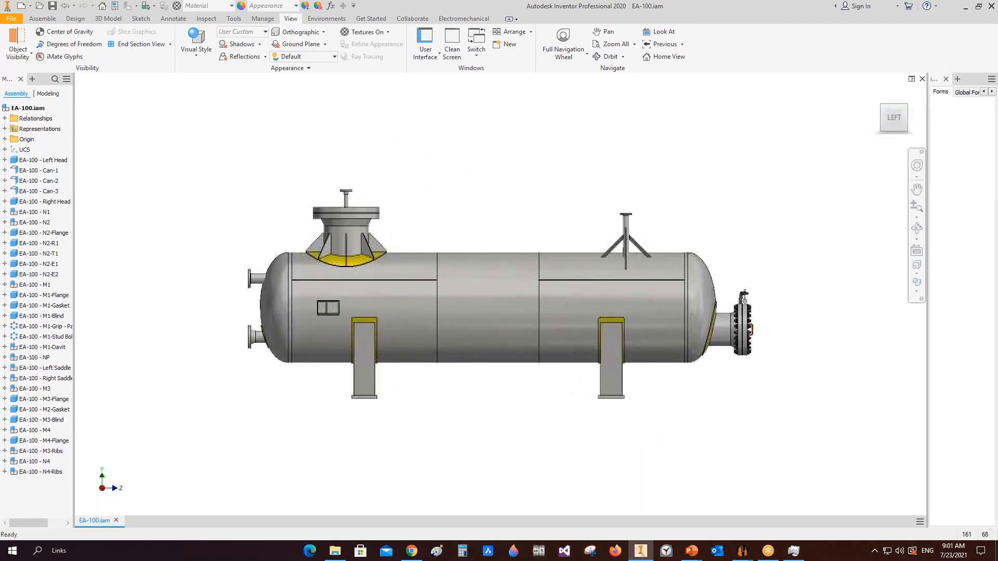
Look at the vessel from the back and again from the left, and return to the Drawing Setting window
click(875, 122)
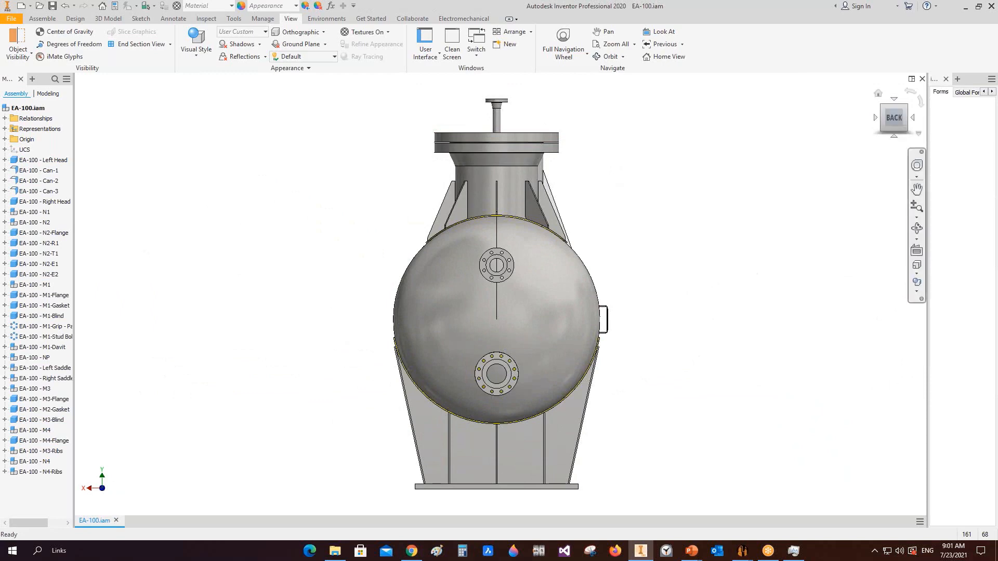
click(913, 117)
mouse_move(742, 550)
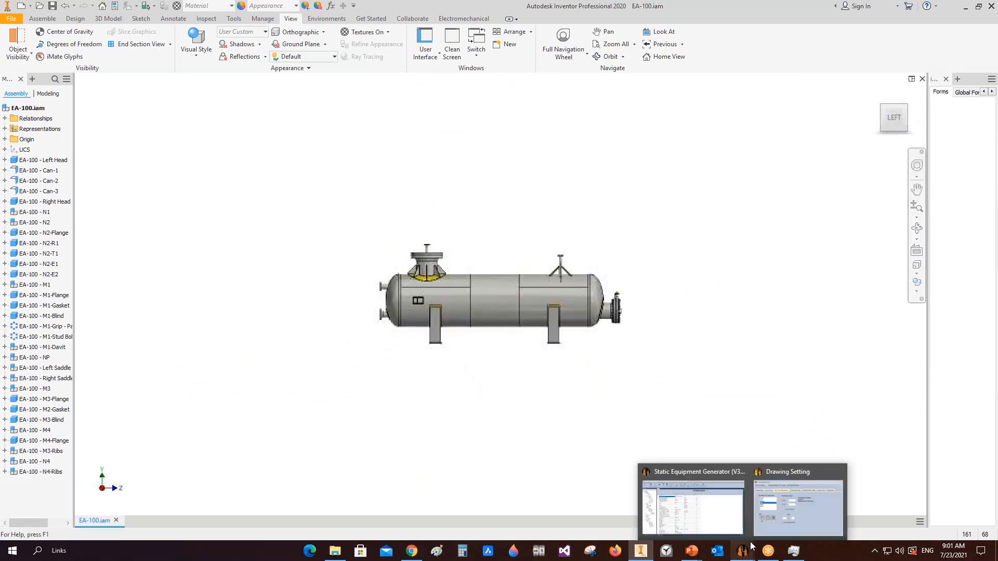
click(775, 496)
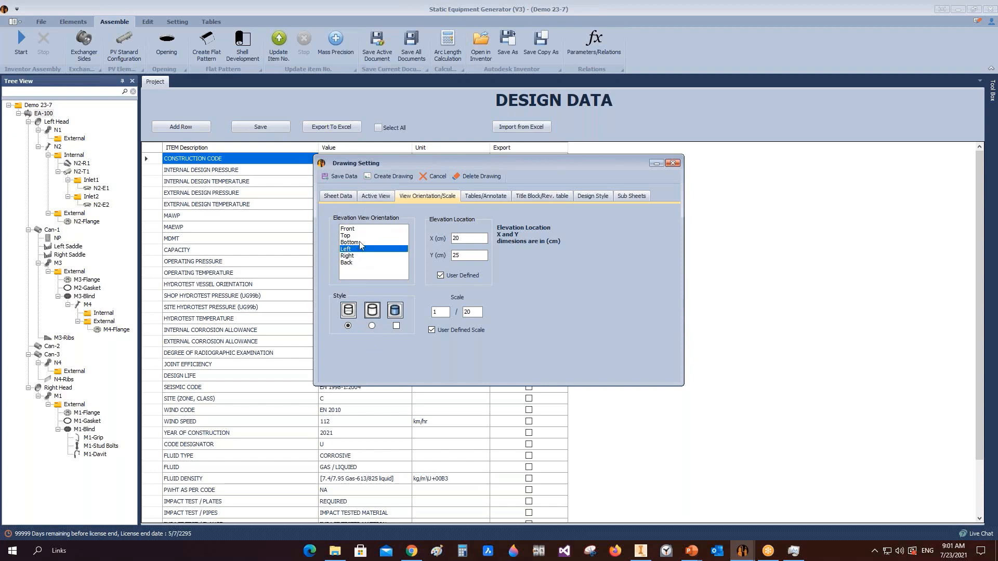
Review the active drawing views and their labels, and return to the view orientation and scale settings
click(379, 196)
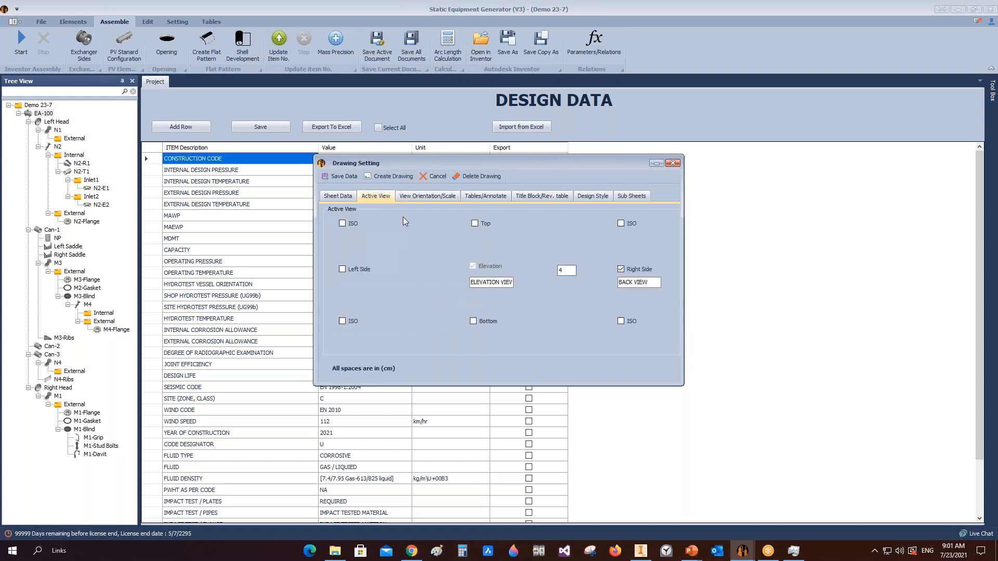
drag(471, 282, 513, 282)
click(471, 282)
click(446, 195)
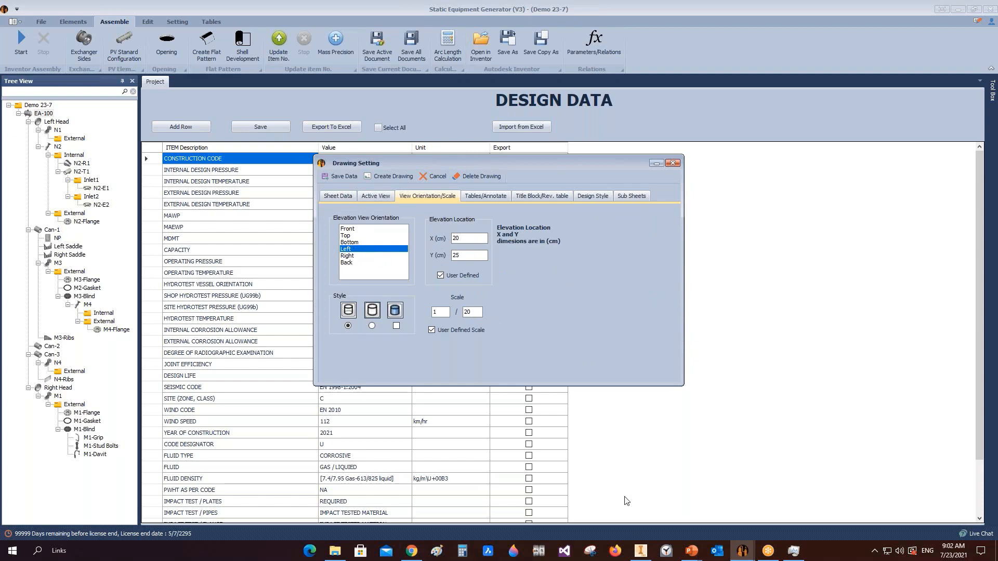
Switch to Inventor and examine the vessel from the left and from the back
click(640, 550)
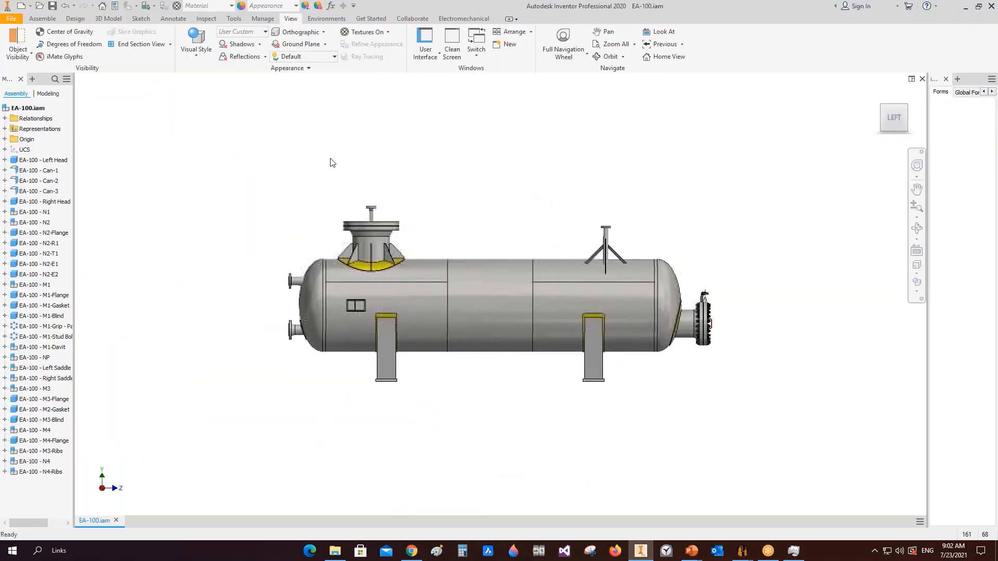
scroll(522, 481, up, 3)
key(Home)
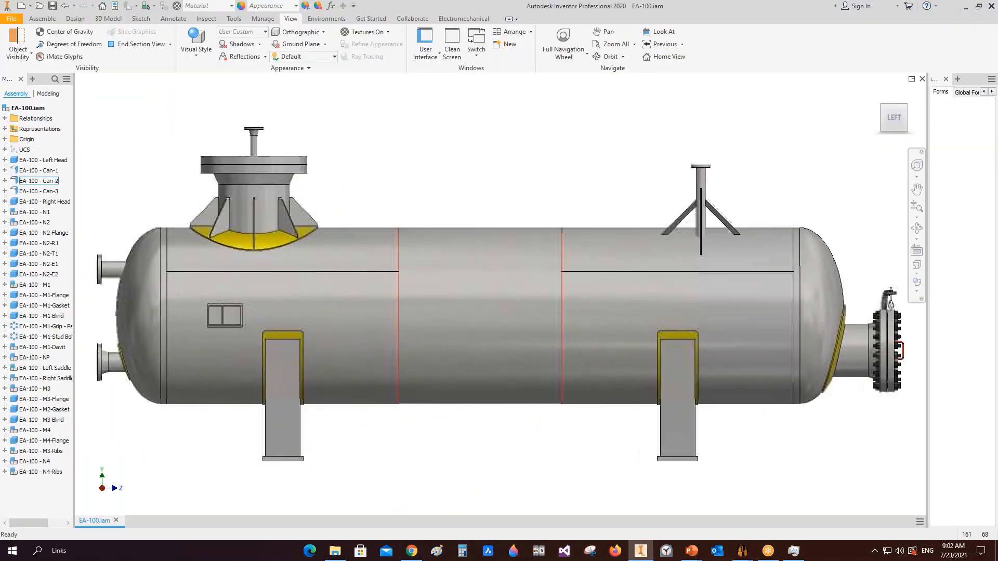
mouse_move(891, 121)
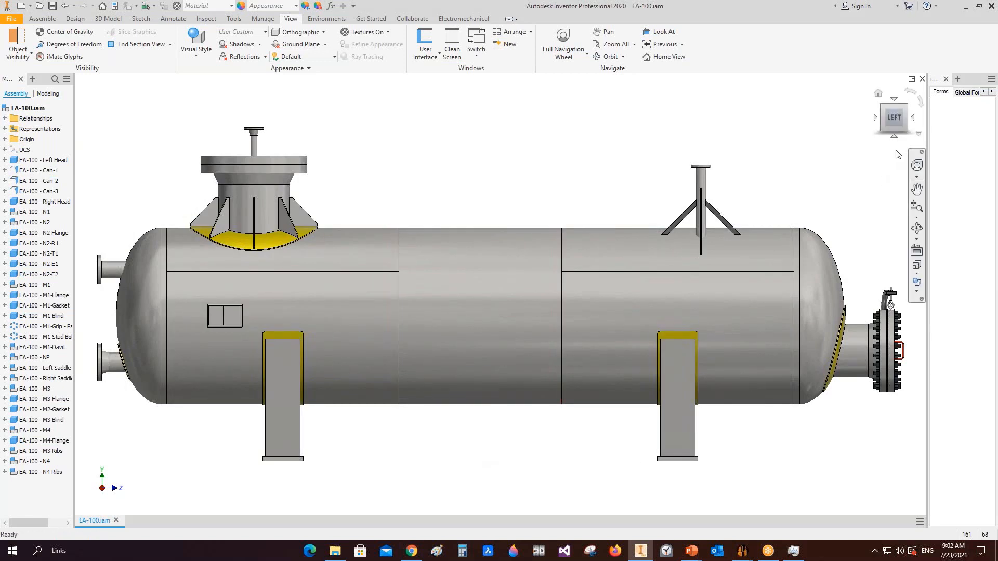
click(874, 117)
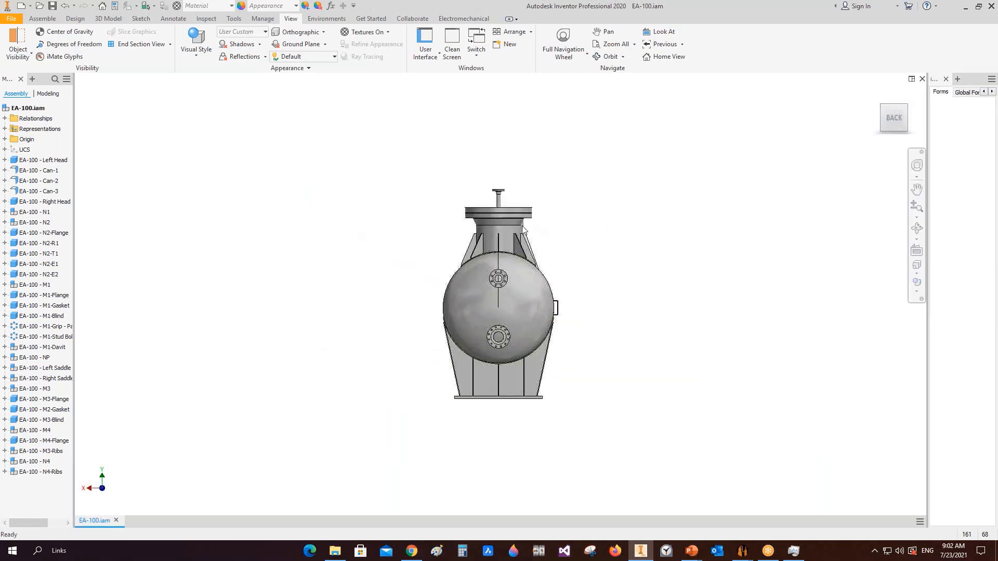
Try Back as the elevation view orientation in the Drawing Setting window and check the active views
mouse_move(741, 549)
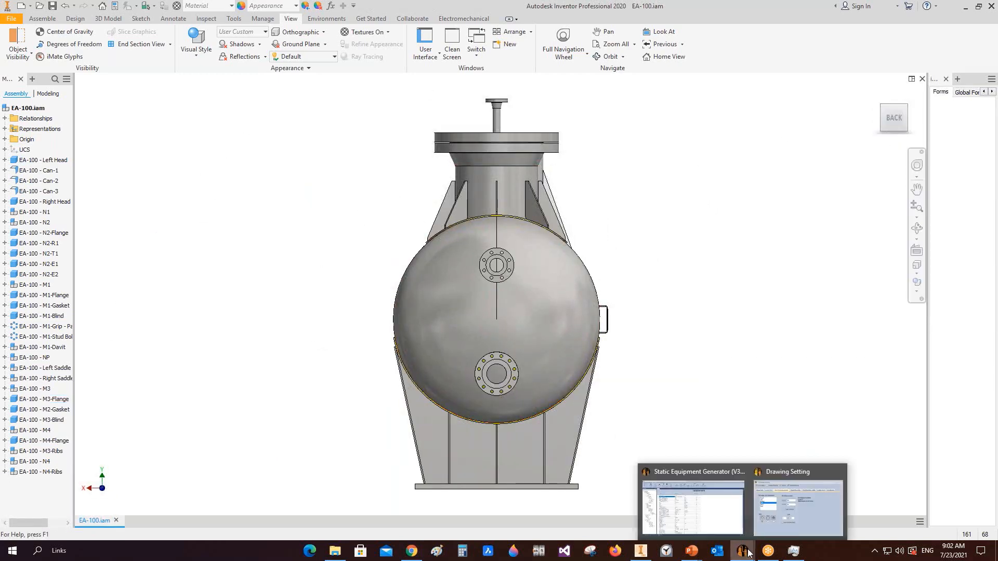
click(783, 510)
click(349, 259)
click(349, 262)
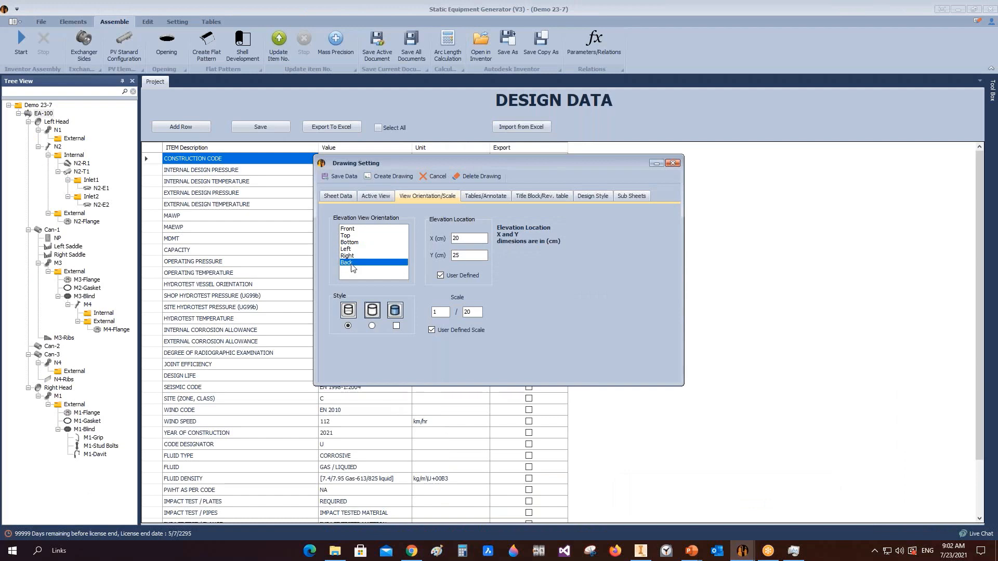
click(377, 196)
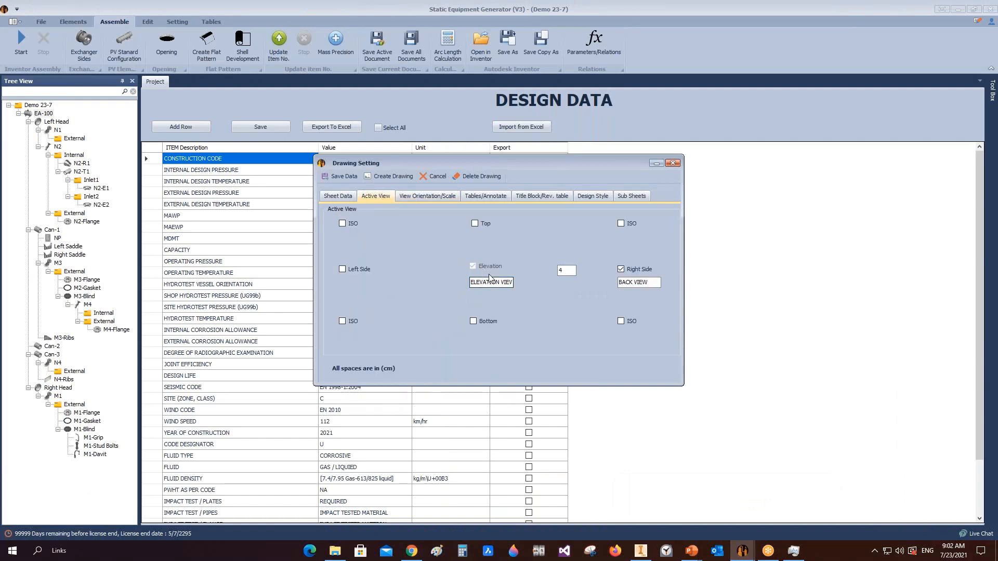
click(441, 197)
View the vessel from the left in Inventor and set the drawing's elevation view orientation to Left
click(640, 551)
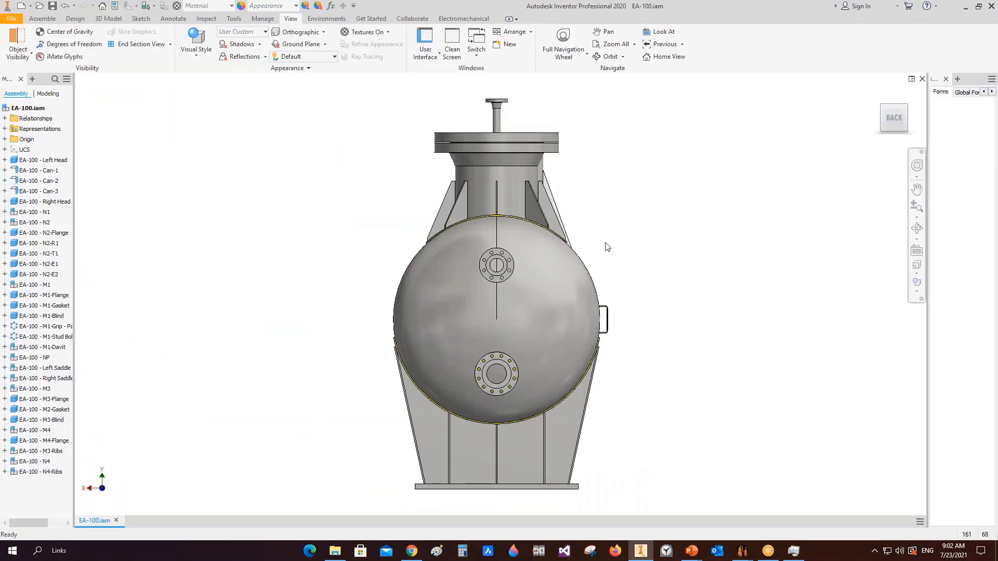
click(915, 117)
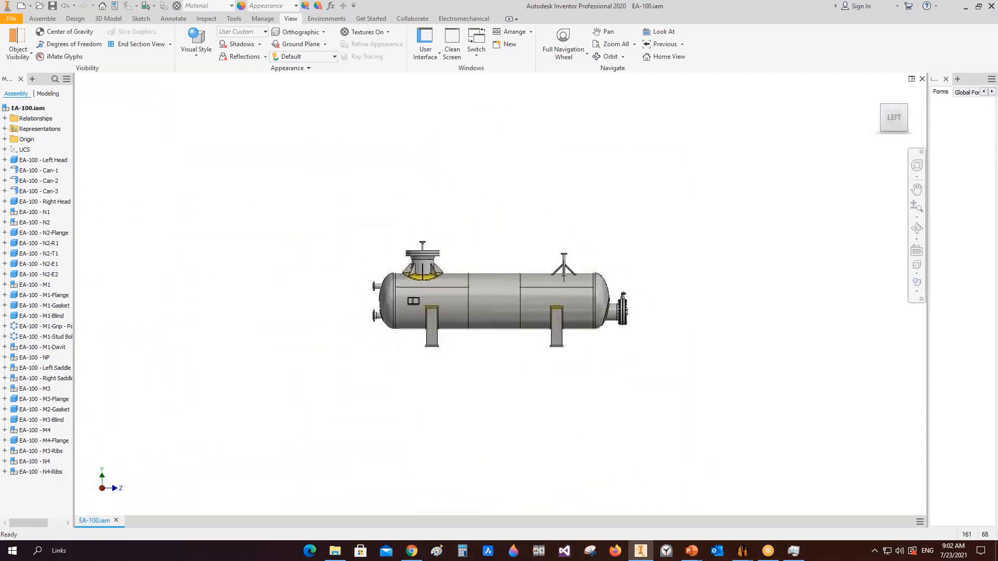
mouse_move(742, 551)
click(782, 518)
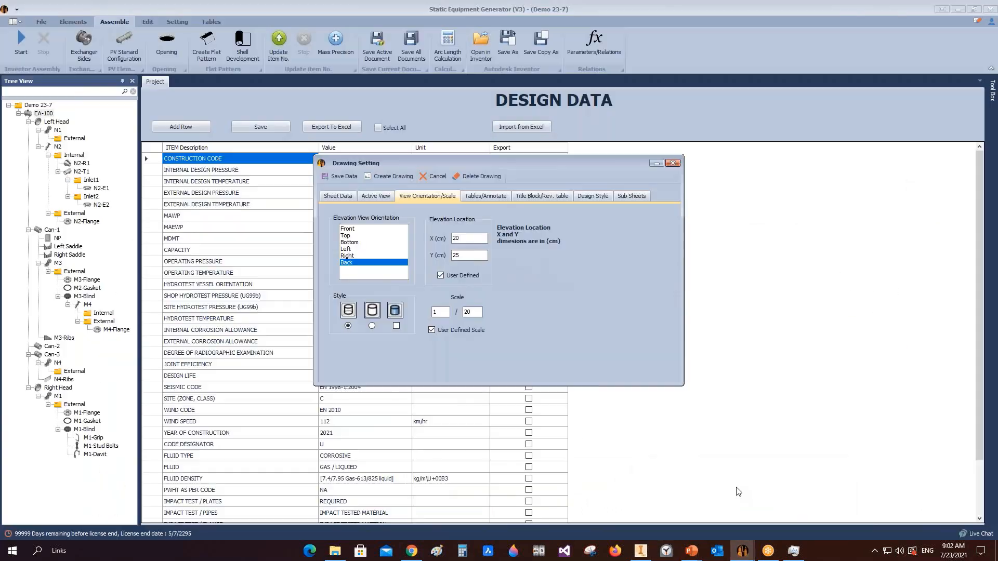
click(353, 249)
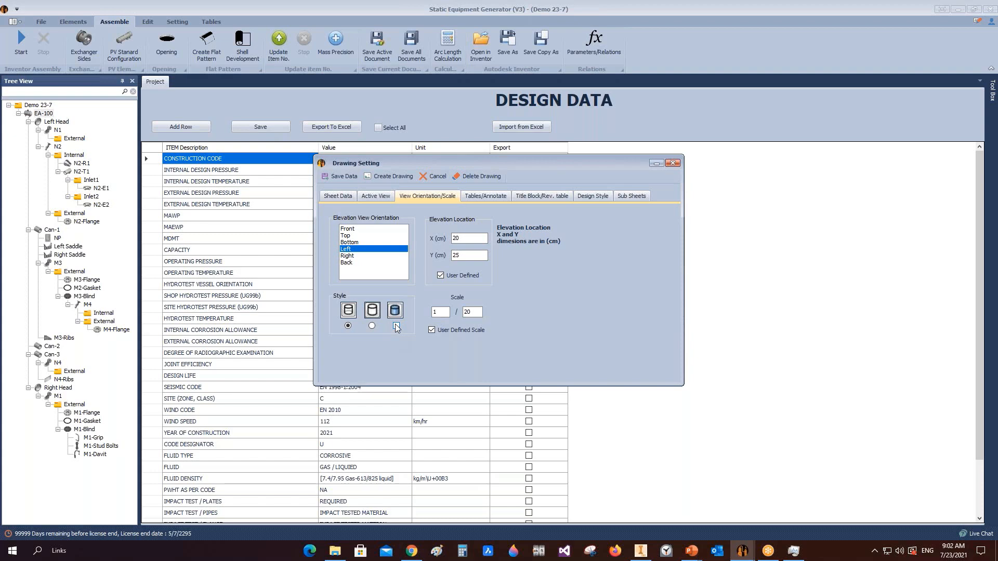
Set the elevation location to X 30 cm and Y 30 cm
double_click(465, 238)
text(3)
key(Tab)
text(30)
drag(474, 312, 450, 313)
click(485, 197)
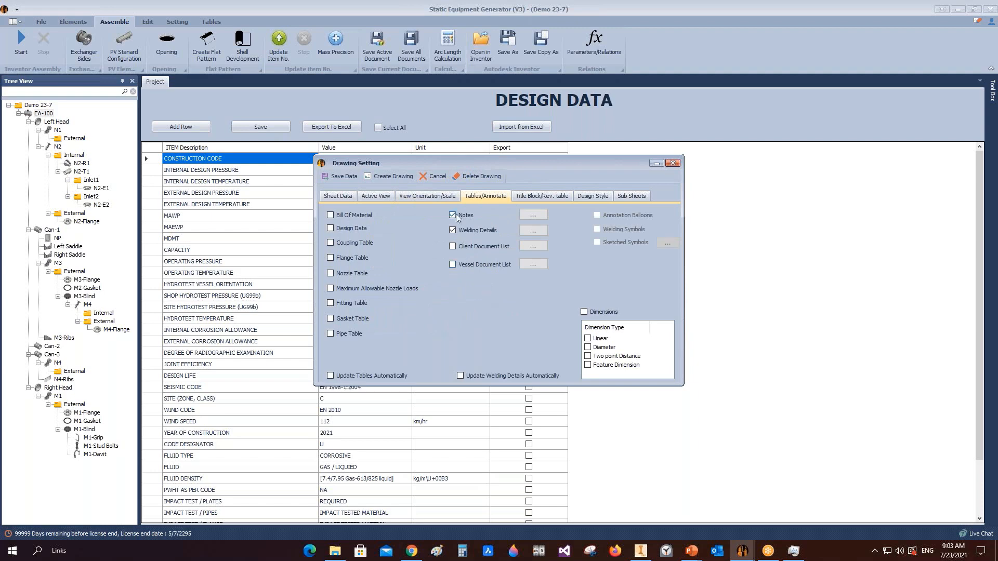
click(427, 195)
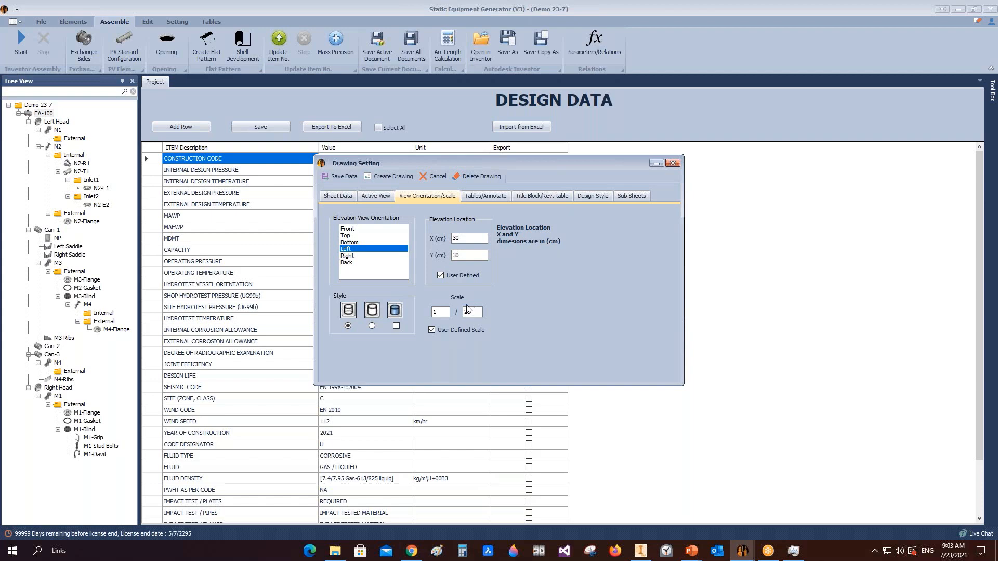
Include the bill of material, design data, flange, nozzle, fitting and gasket tables in the drawing
click(483, 196)
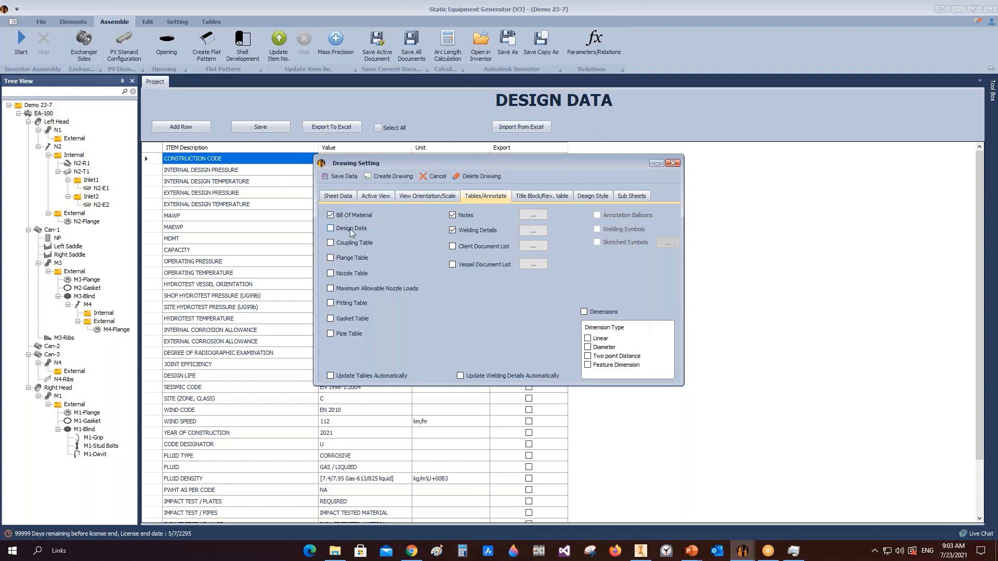
click(342, 258)
click(341, 274)
Open the drawing notes list and examine its entries
click(532, 215)
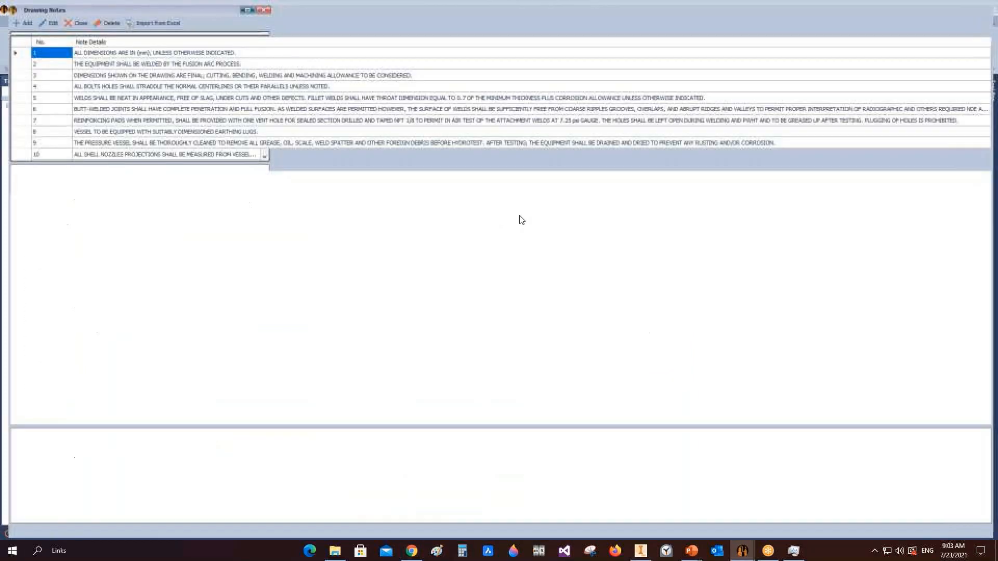
click(88, 484)
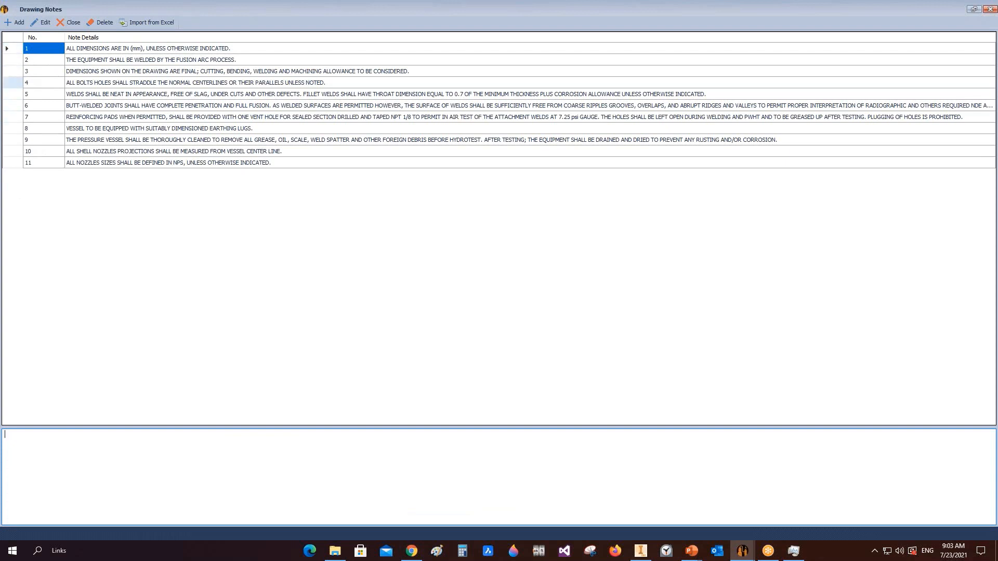
click(10, 163)
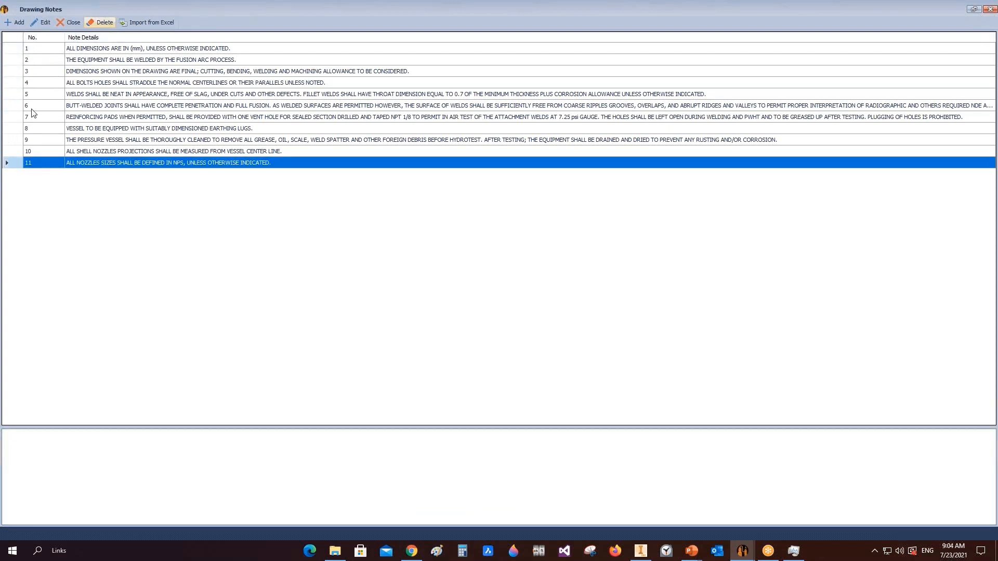
click(18, 129)
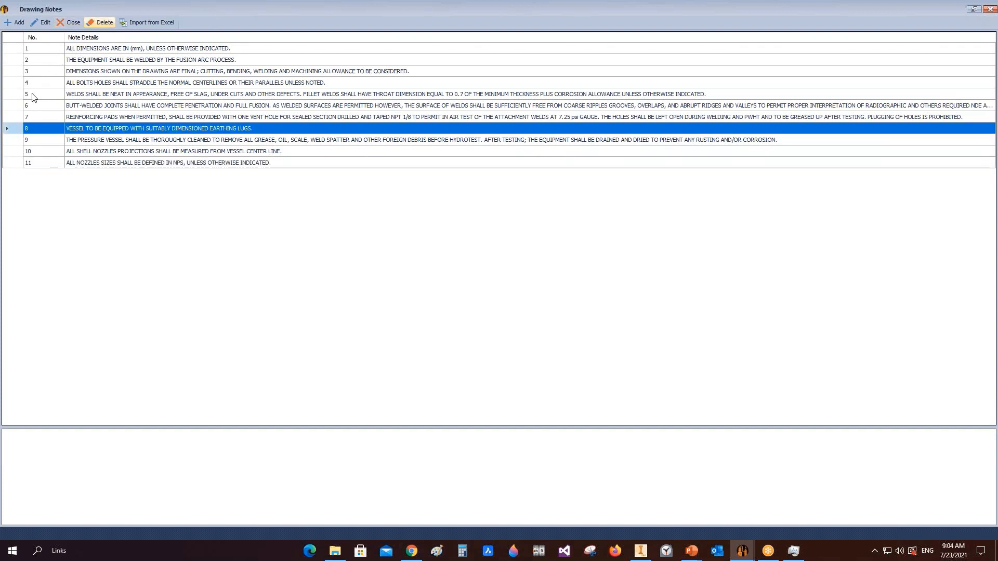
Bring up the text of note 1 for editing, start a blank new note and close the drawing notes
click(14, 47)
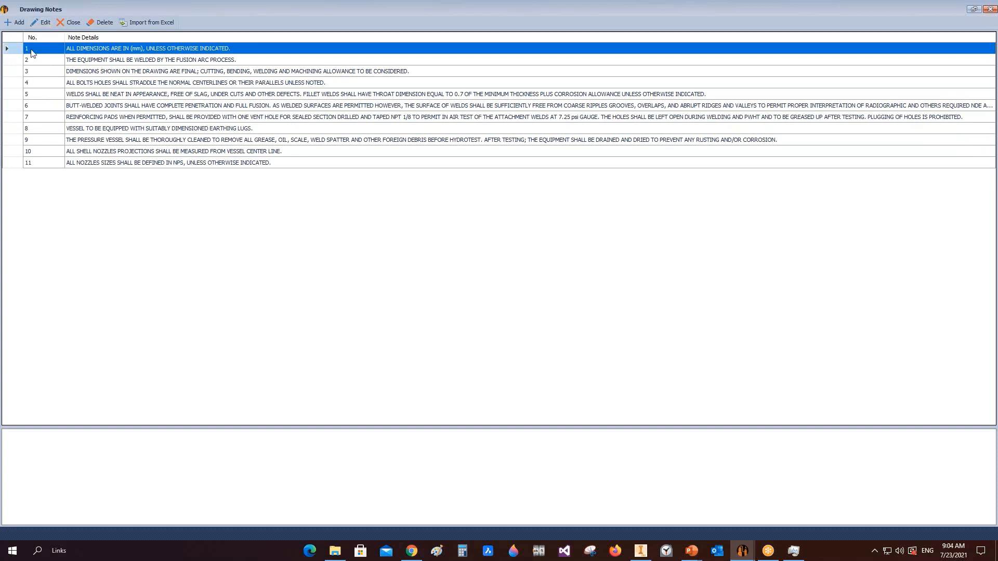
click(42, 21)
drag(194, 434, 3, 438)
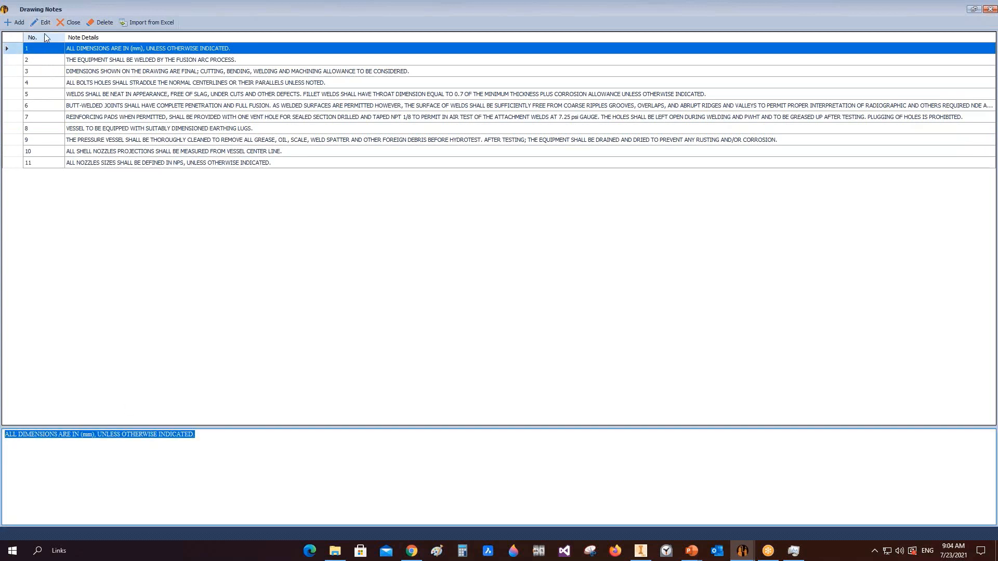
click(16, 22)
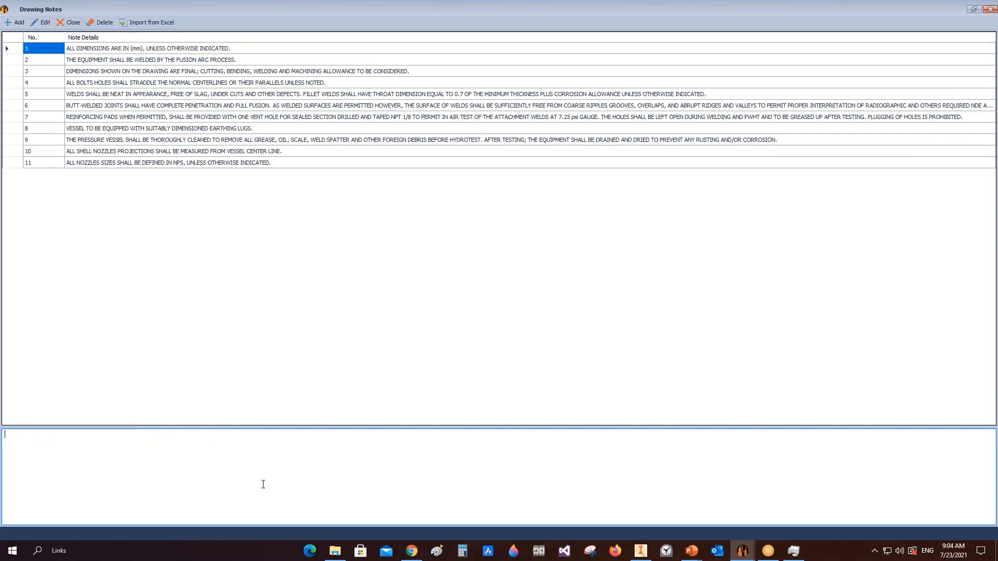
click(989, 9)
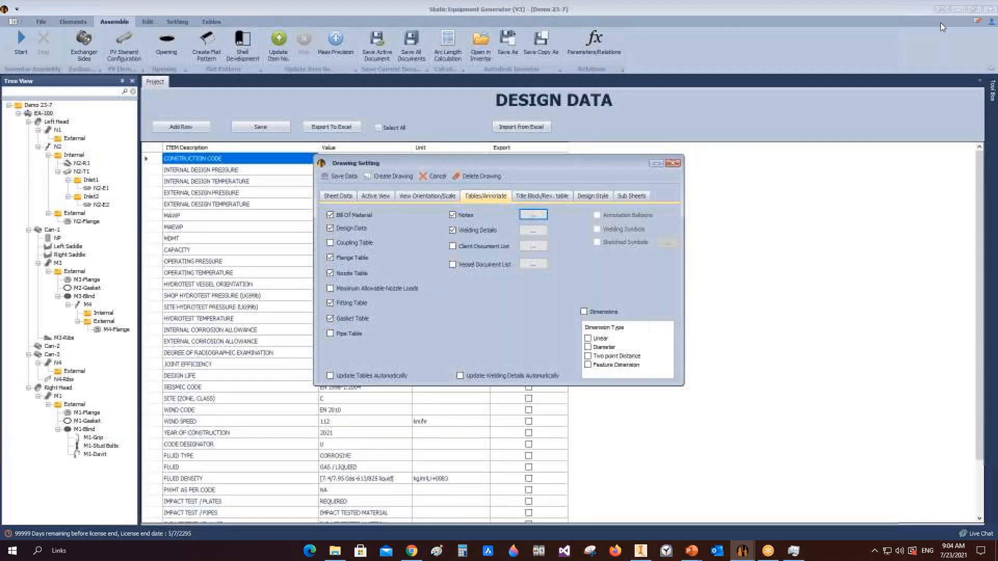
Save the drawing settings and close the Drawing Setting window
click(340, 178)
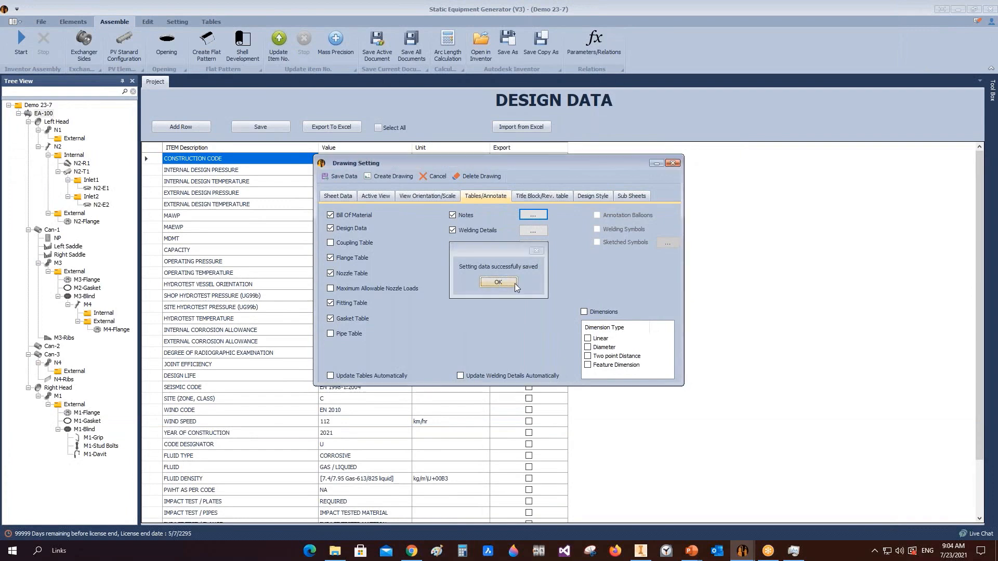
click(513, 282)
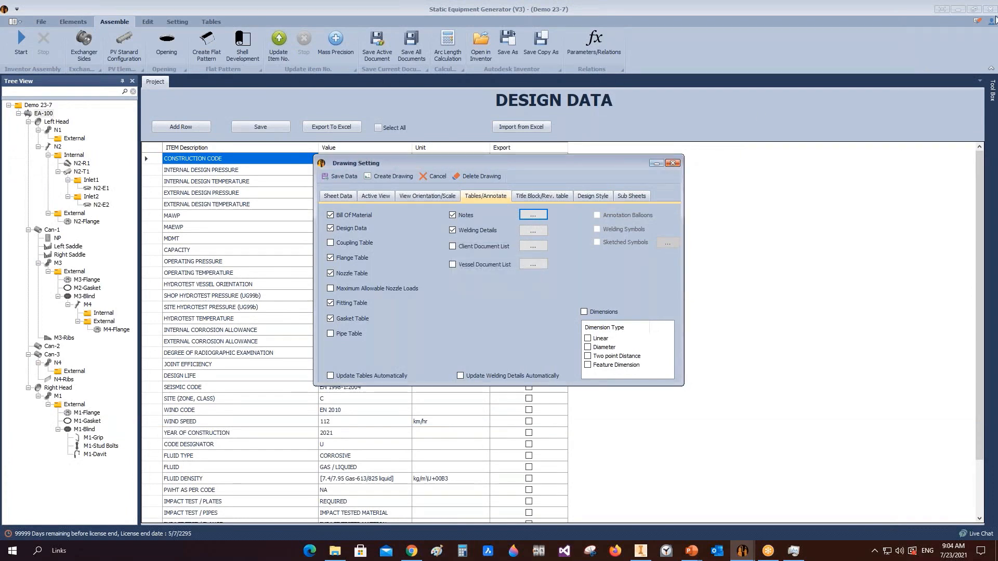
click(673, 163)
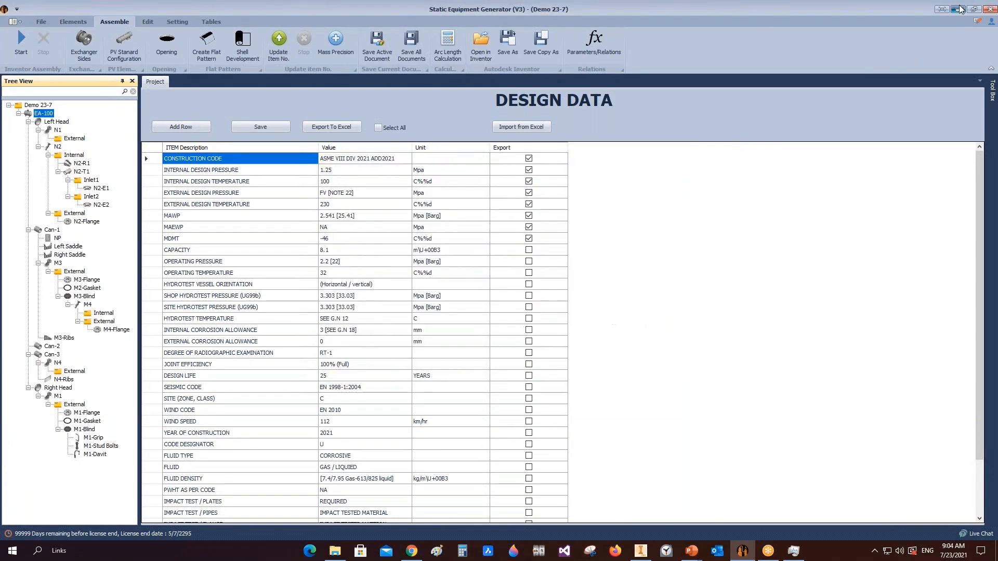
Minimize the open program windows and create an Excel workbook named Notes.xlsx on the desktop
click(959, 9)
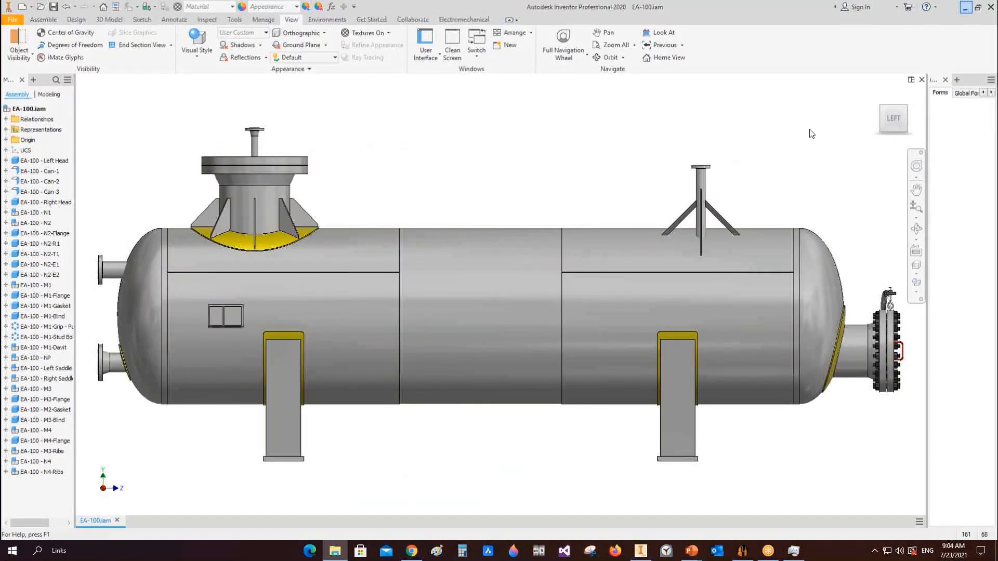
click(965, 7)
click(940, 4)
right_click(404, 268)
mouse_move(457, 366)
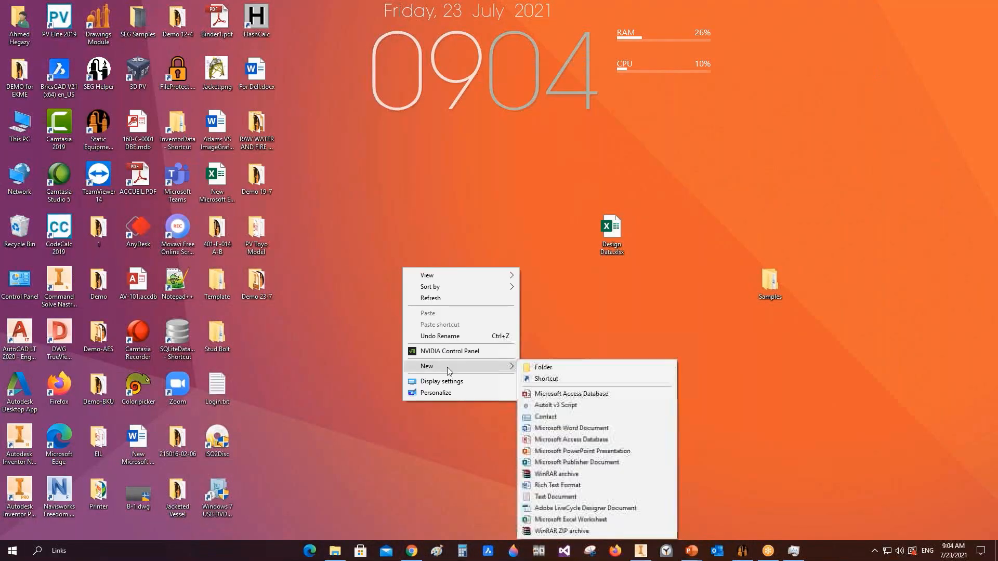
click(569, 519)
text(Notes.xlsx)
key(Return)
Open Notes.xlsx, enter "fghjfgjghfjghfj" in A1 and "fgjgfj" in A2, and fit column A's width to its text
click(470, 335)
double_click(414, 284)
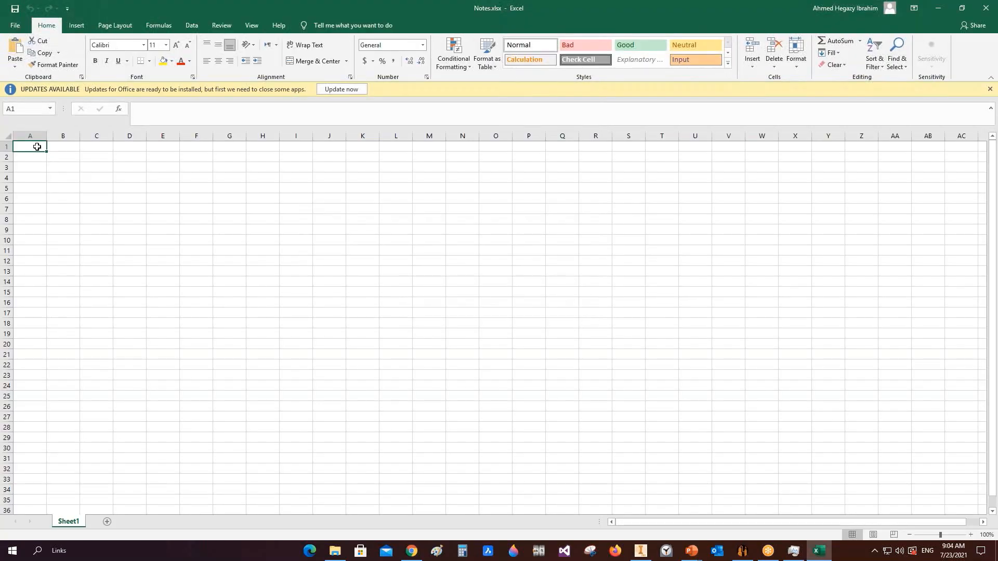
text(fghjfgjghfjghfj)
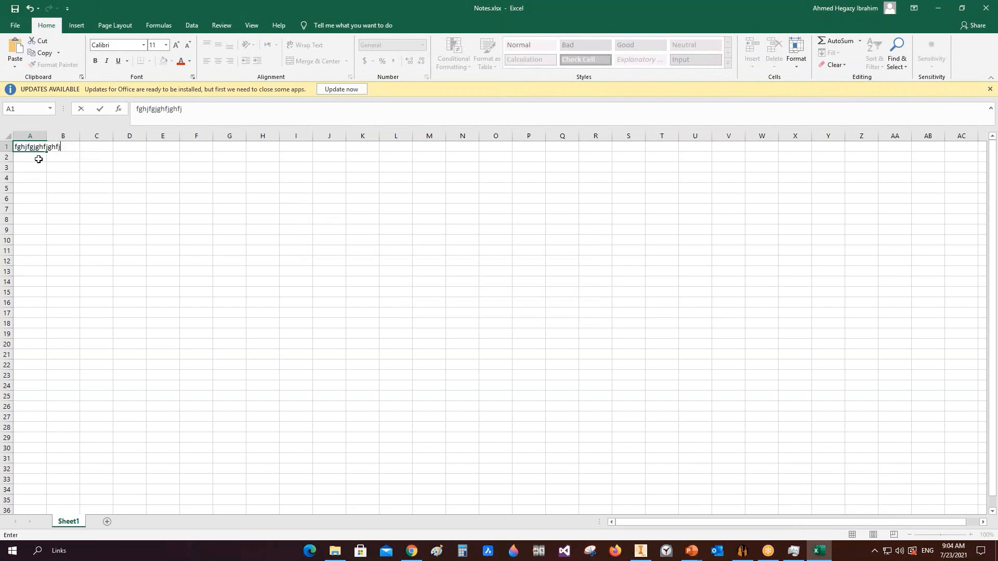
key(Return)
text(fgjgfj)
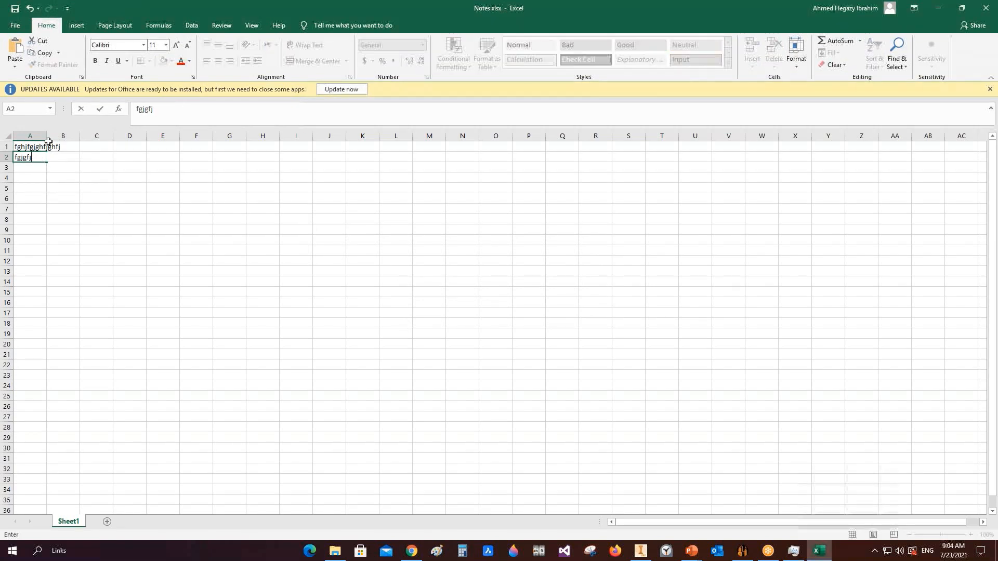
double_click(46, 135)
click(35, 161)
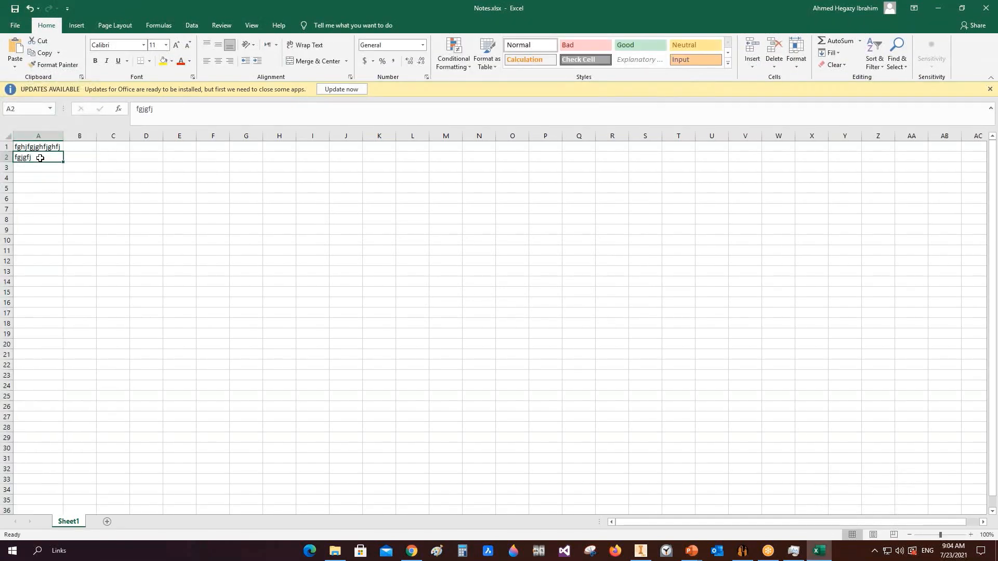
Replace A2 with "dhjjh fgjgfjgfsj gfh", enter "fgshj gh" in A3, and save the workbook with column A refitted
text(dhjjh fgjgfjgfsj gfh)
key(Return)
text(fgshj gh)
click(15, 8)
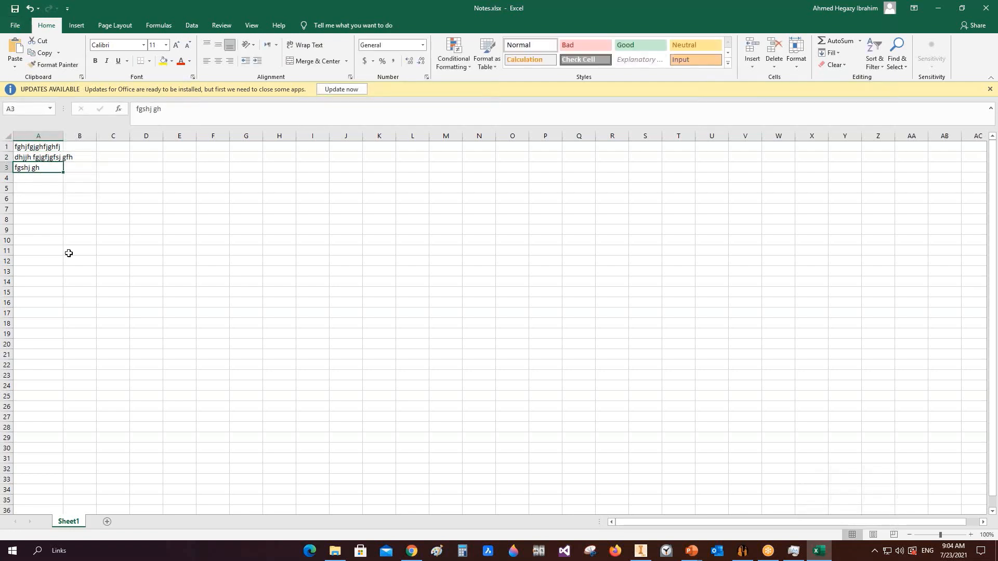
double_click(62, 134)
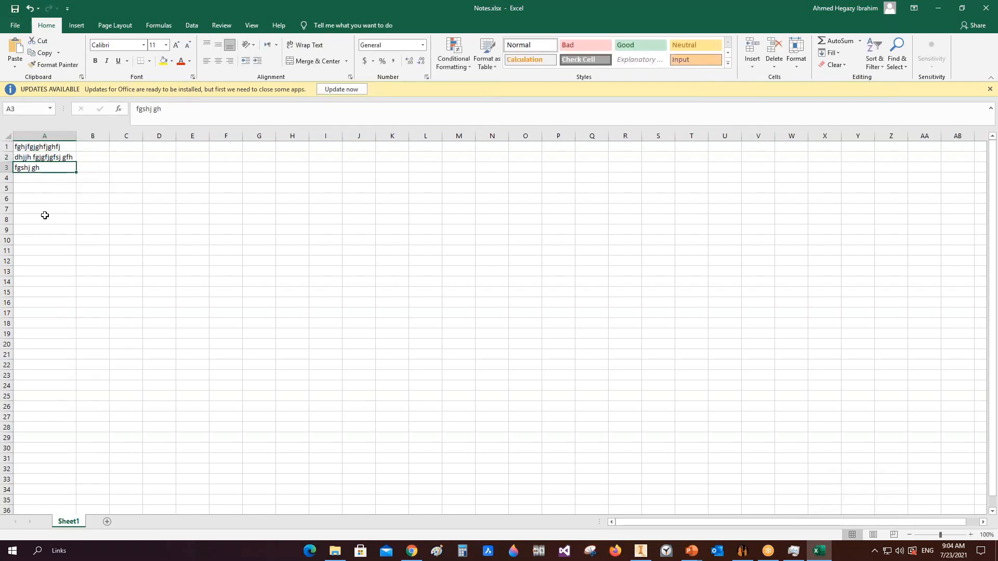
Check the note entries in cells A1 to A3, one note per row
click(54, 194)
click(49, 210)
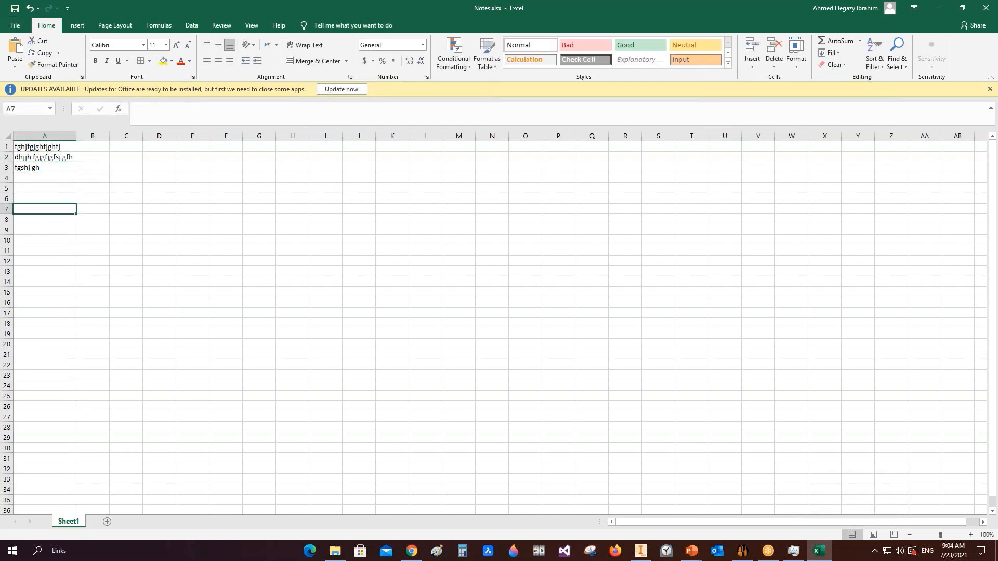
click(47, 146)
click(35, 156)
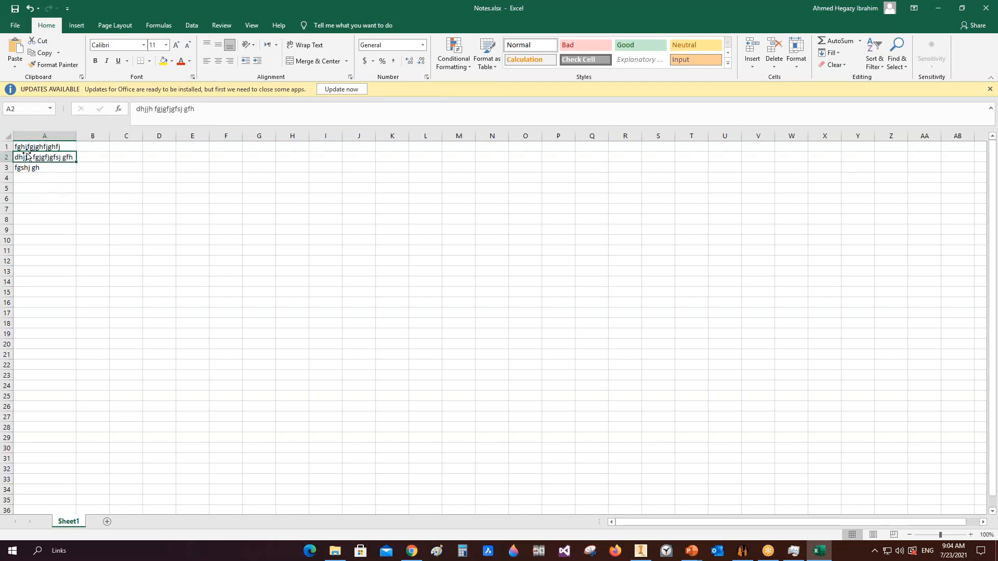
click(64, 147)
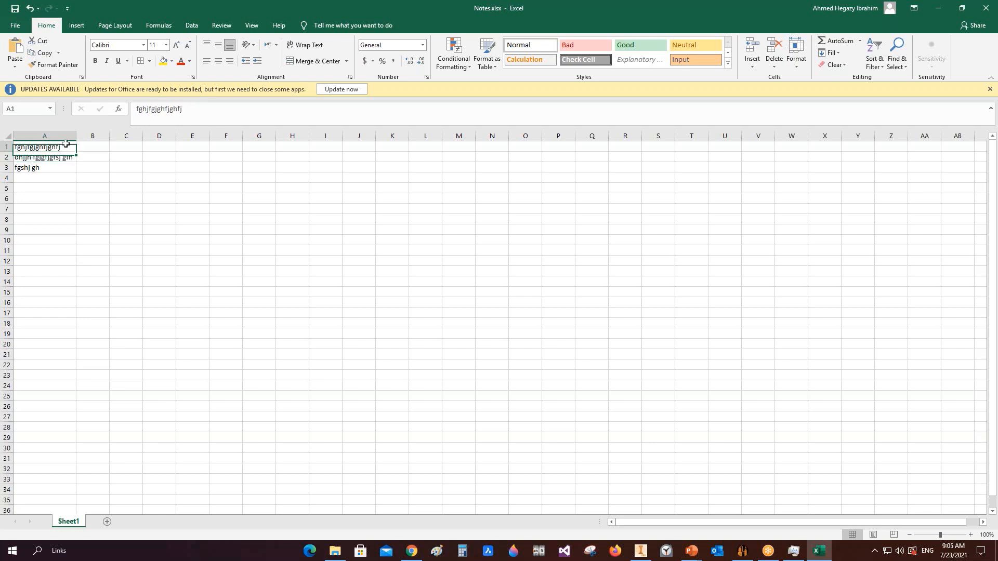
click(60, 160)
click(44, 167)
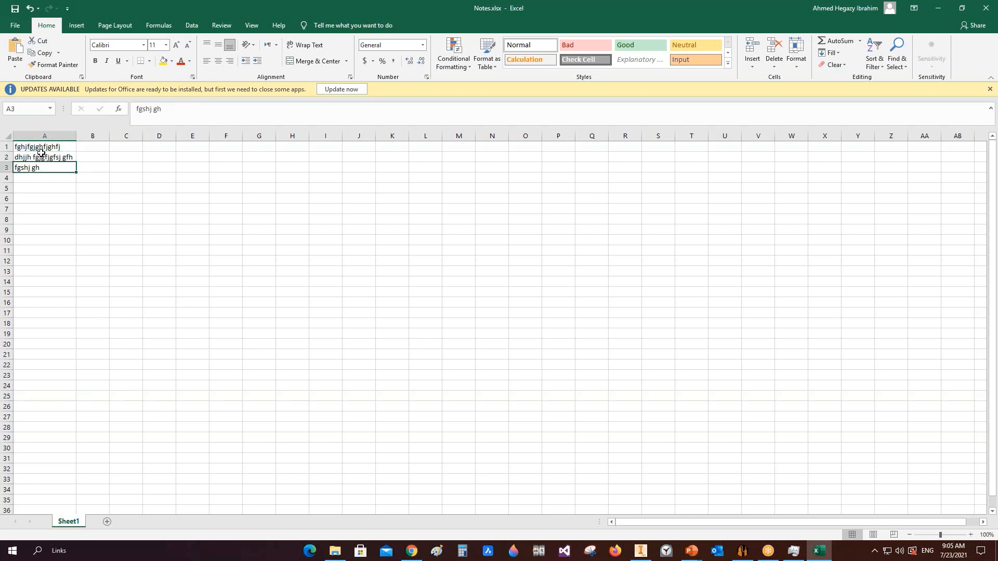
Close the Notes.xlsx workbook and switch to Static Equipment Generator to open the notes list in EA-100's drawing settings
click(986, 7)
click(499, 287)
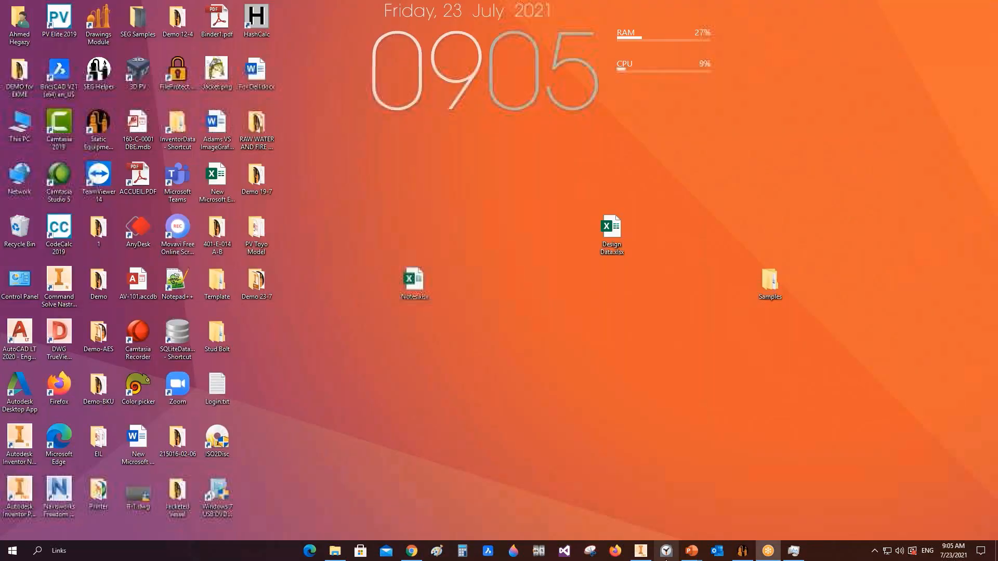
click(742, 551)
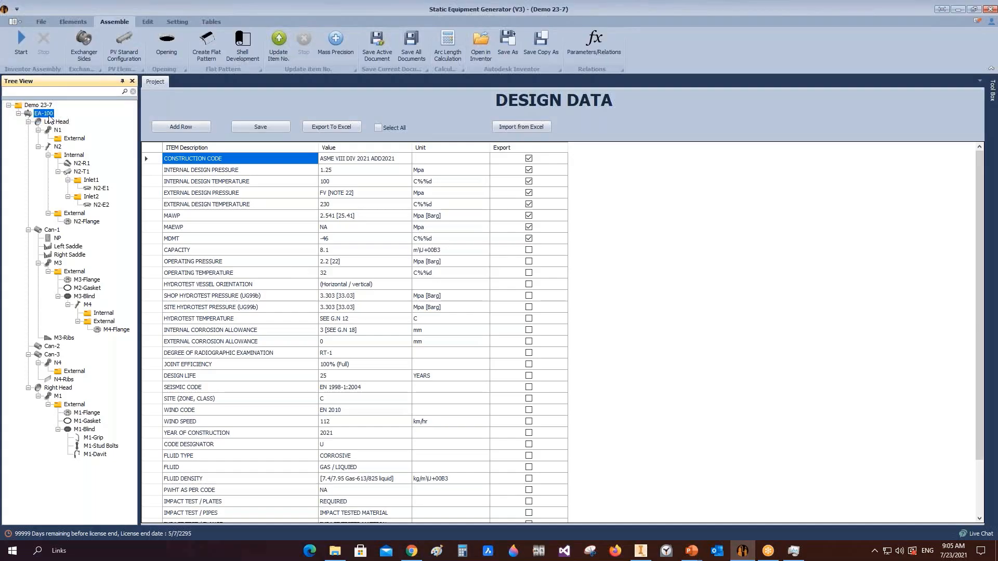
right_click(49, 118)
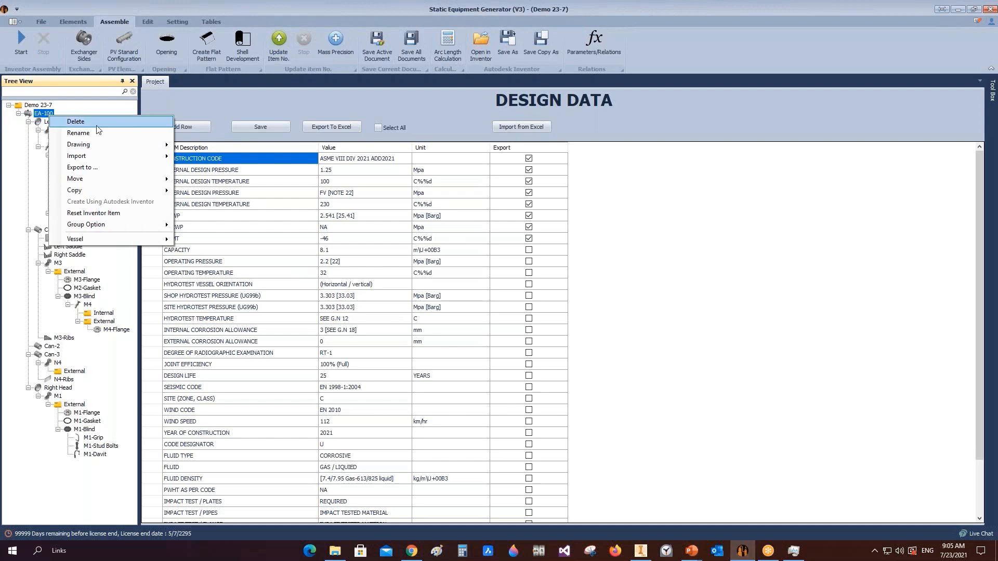
mouse_move(110, 144)
click(238, 143)
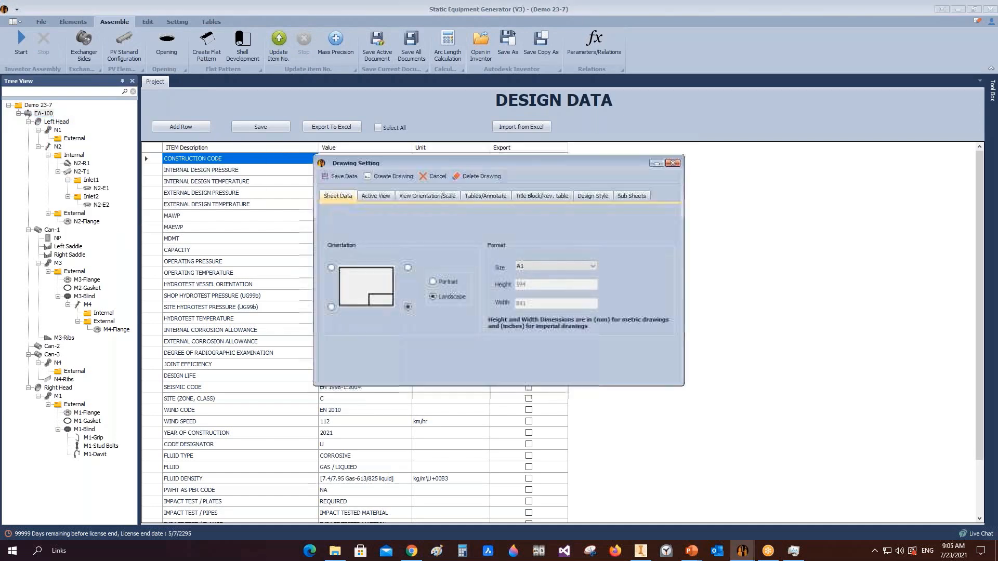
click(501, 195)
click(532, 213)
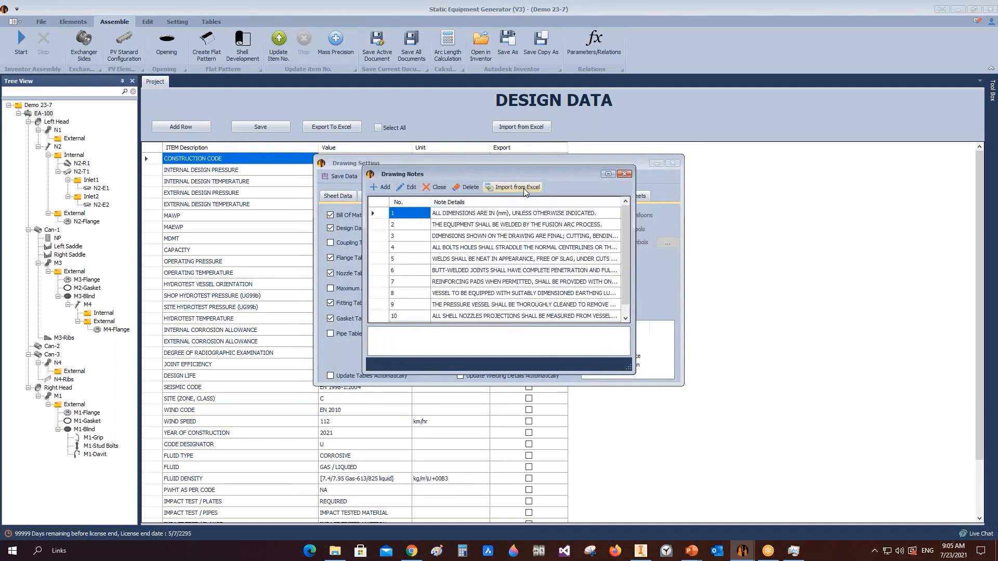
Import the notes from Notes.xlsx on the desktop into the drawing notes, keeping the old notes
click(528, 188)
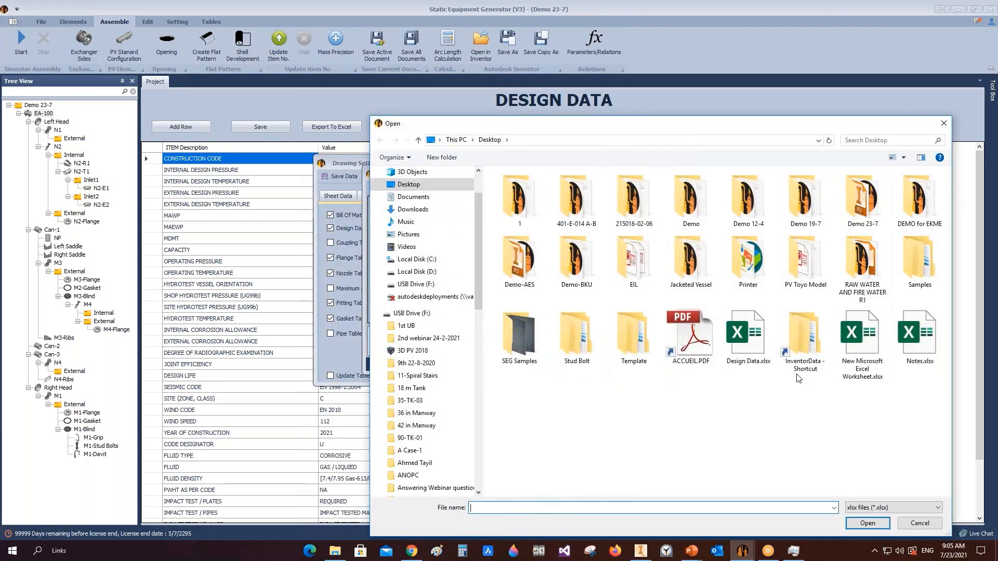
click(908, 334)
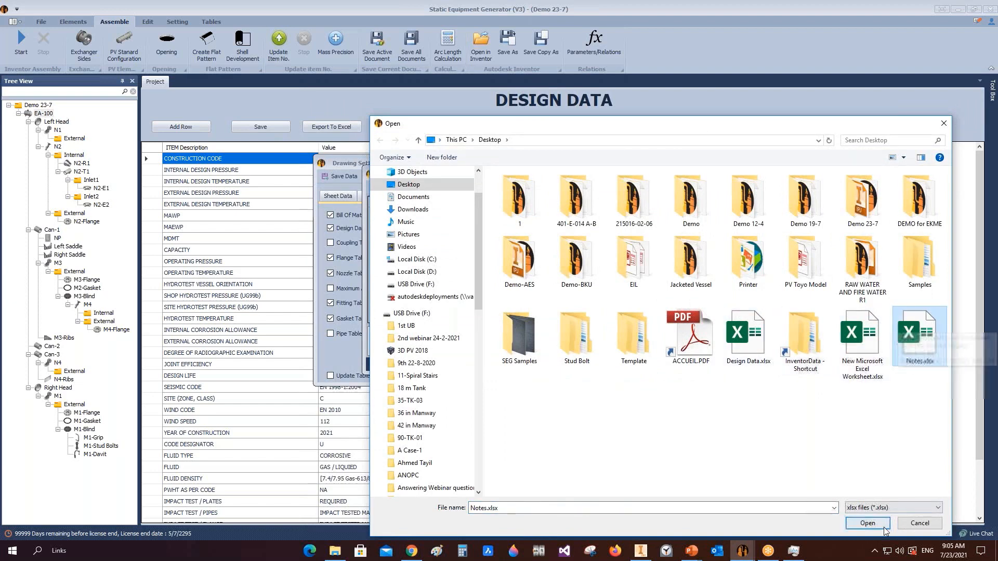
click(867, 523)
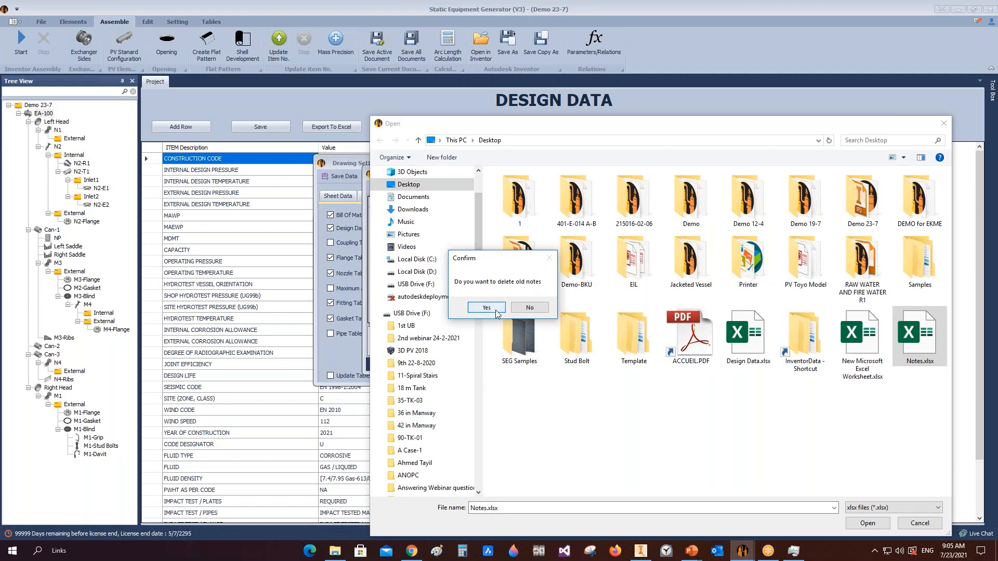
click(530, 308)
Maximize the Drawing Notes window and examine the imported notes 12 to 14
click(608, 174)
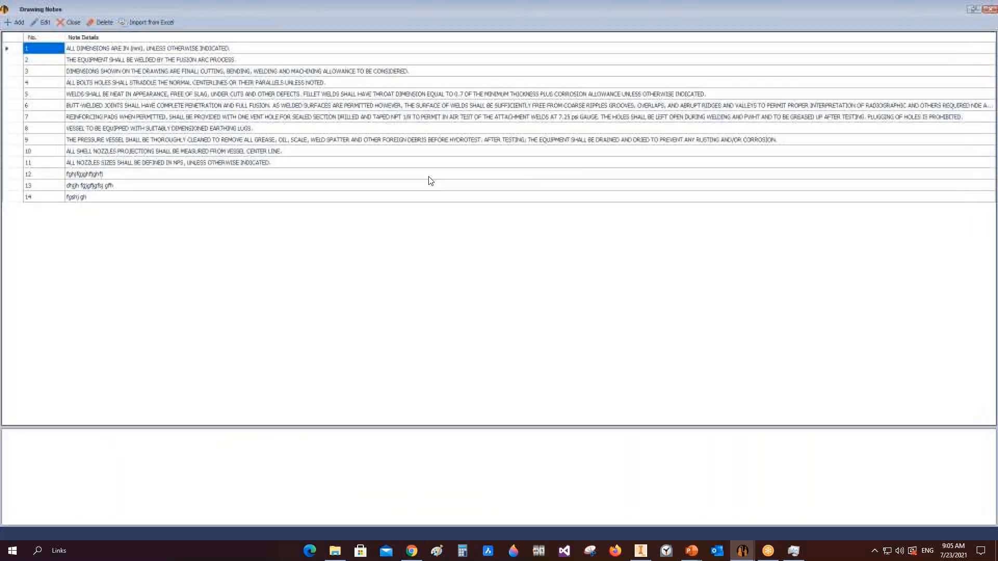
click(9, 175)
click(7, 187)
click(10, 197)
Delete the three imported sample notes at the end of the drawing notes list
click(5, 171)
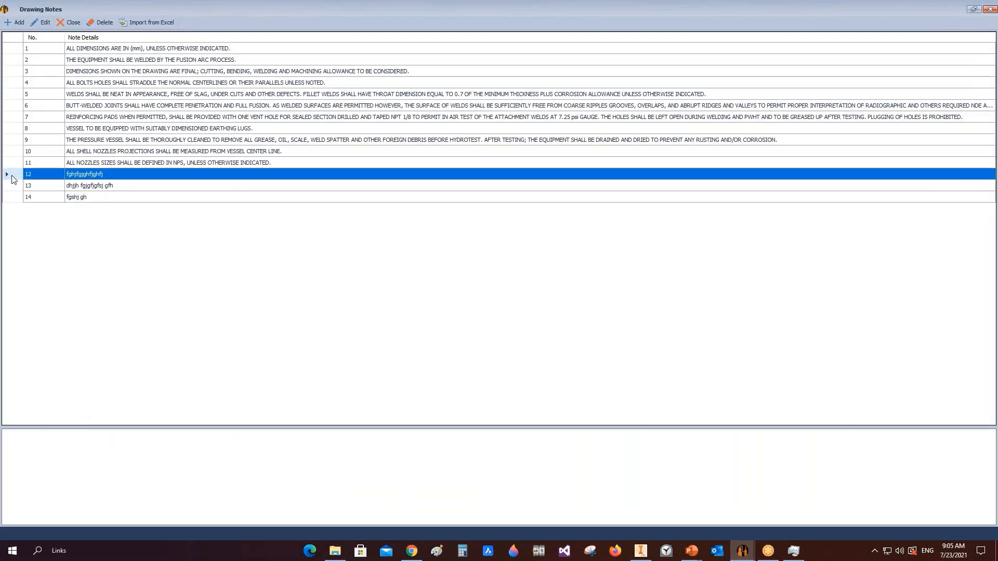
click(100, 22)
click(476, 282)
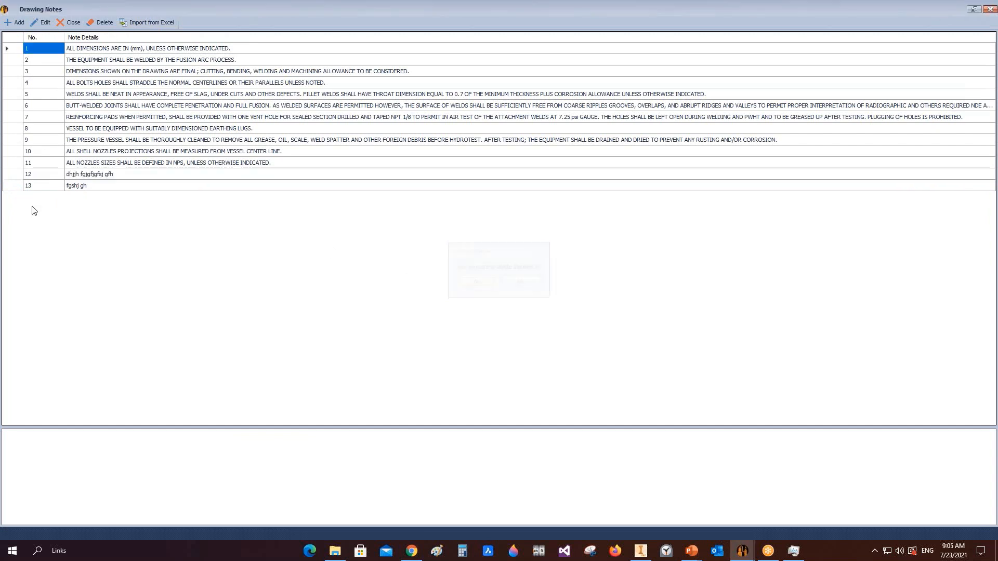
click(102, 23)
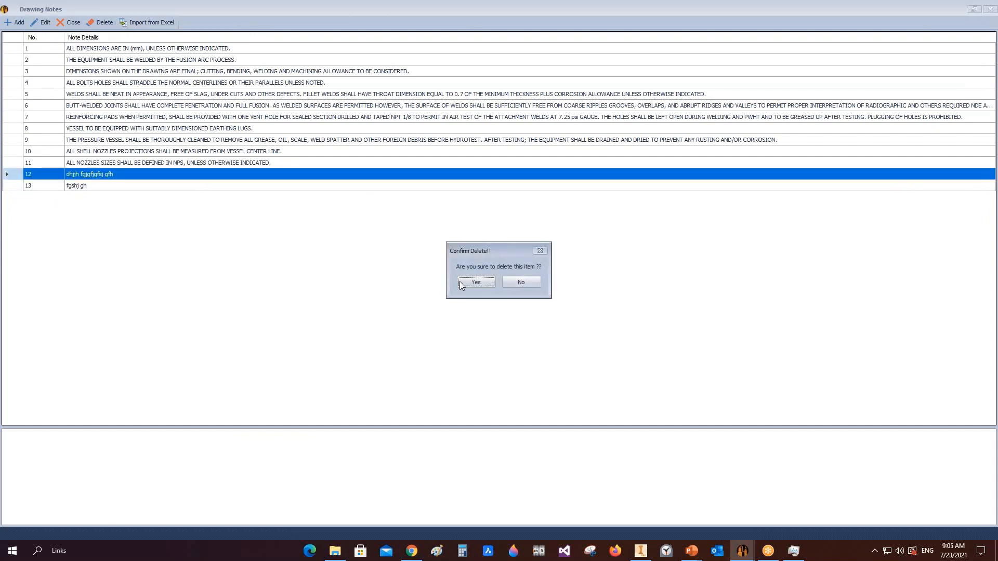
click(459, 281)
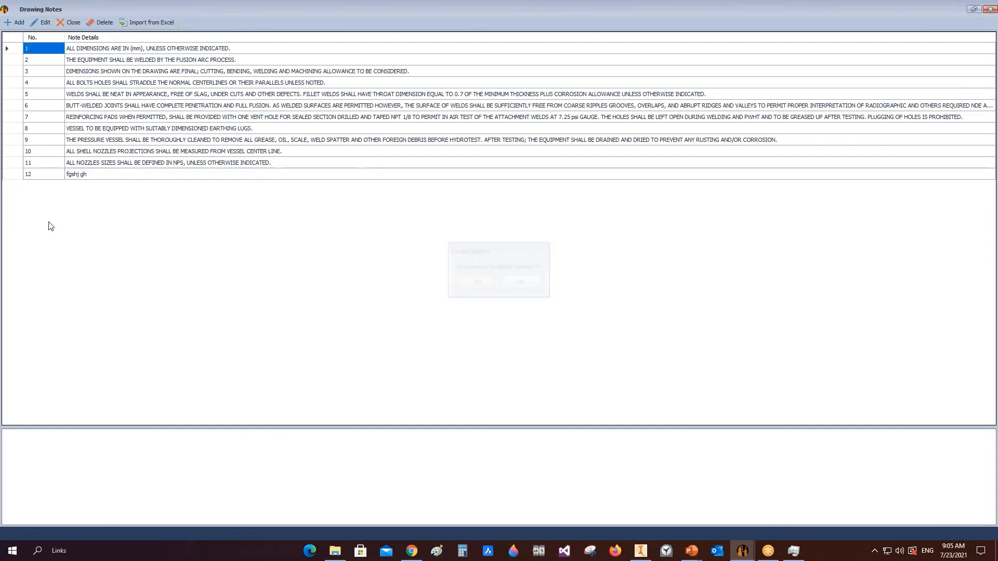
click(103, 22)
click(475, 284)
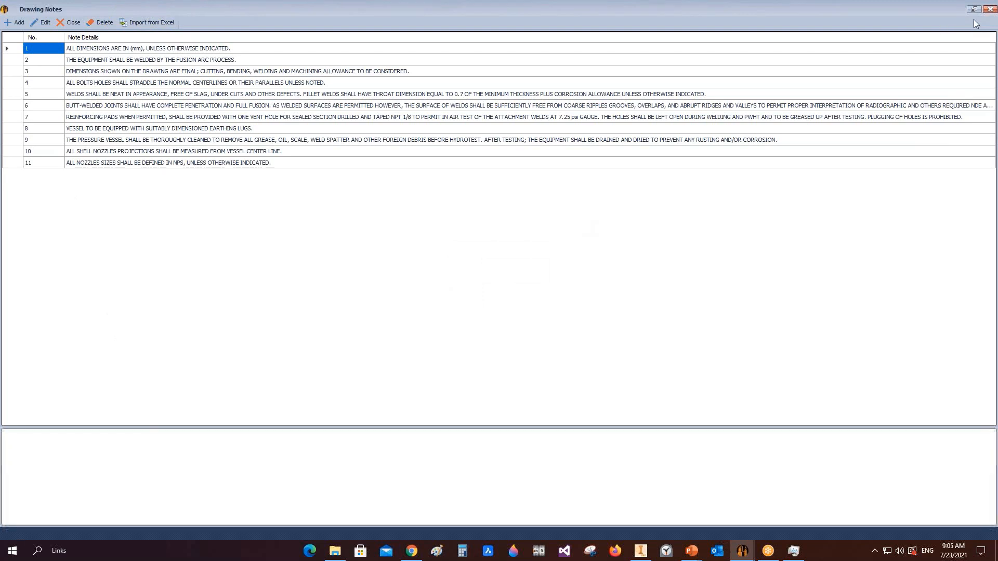
Close the drawing notes and, in the welding details, select the two circumferential joint details for angled plates T1 and T2
click(989, 9)
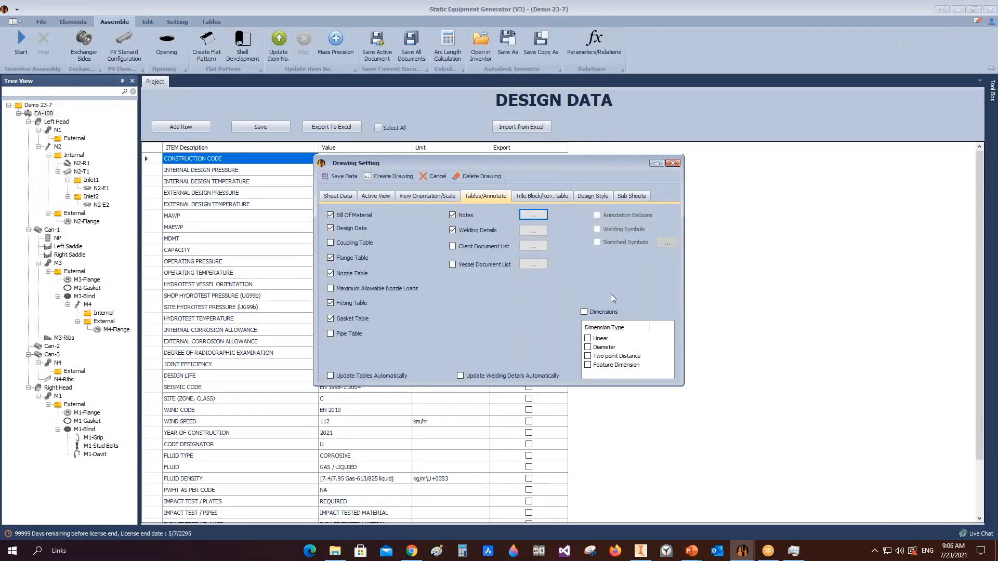
click(545, 229)
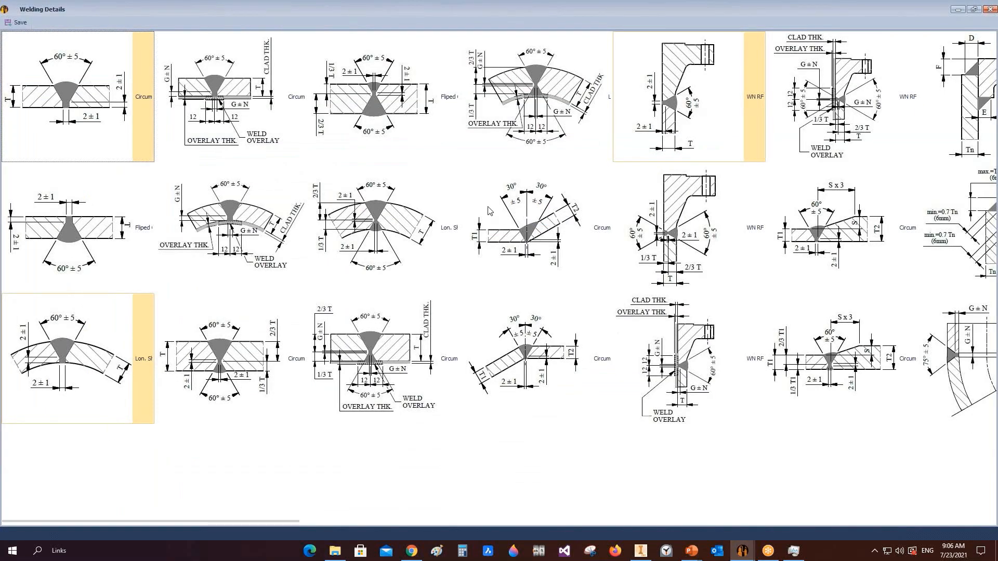
scroll(489, 210, right, 1)
scroll(489, 207, right, 10)
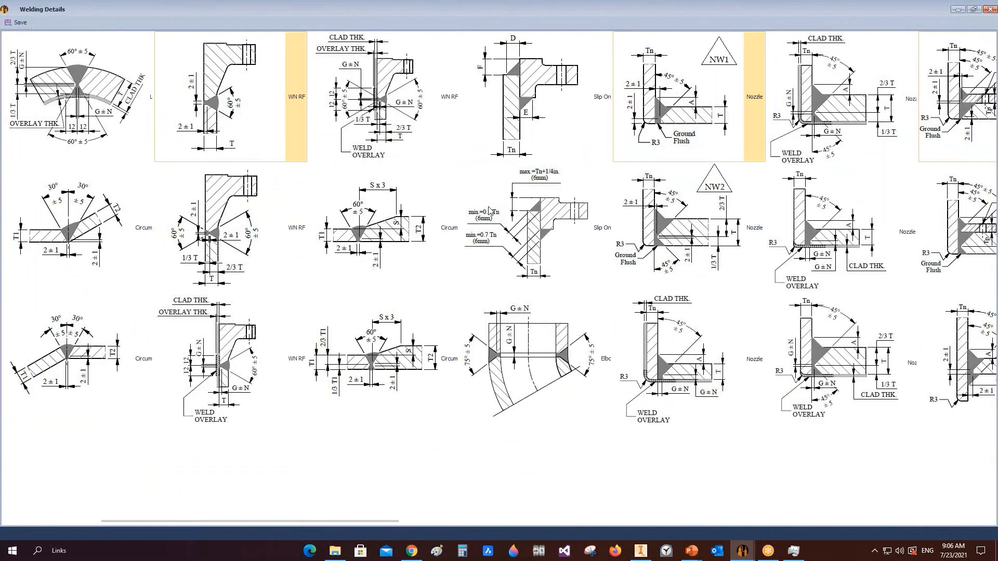
scroll(497, 217, left, 7)
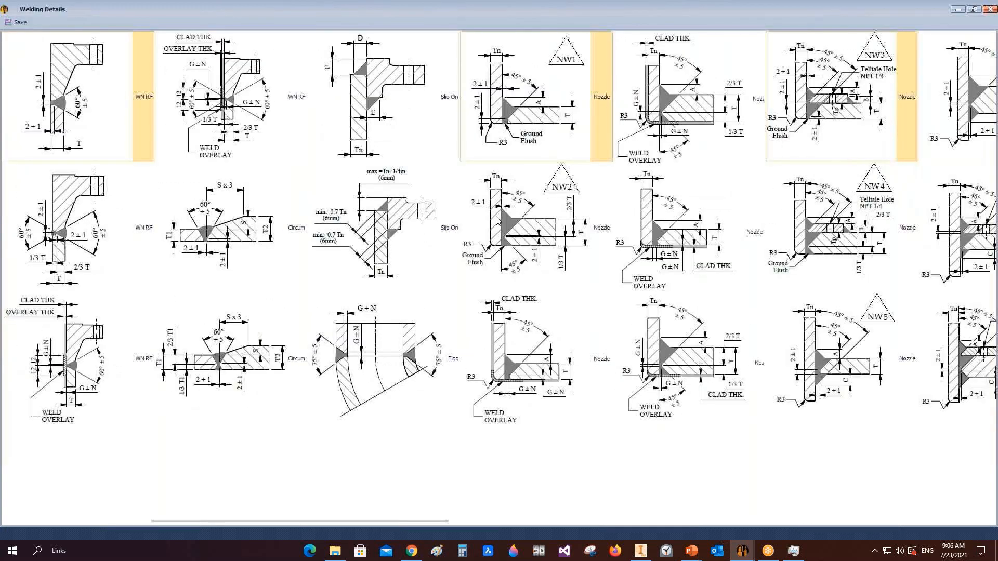
scroll(496, 221, left, 4)
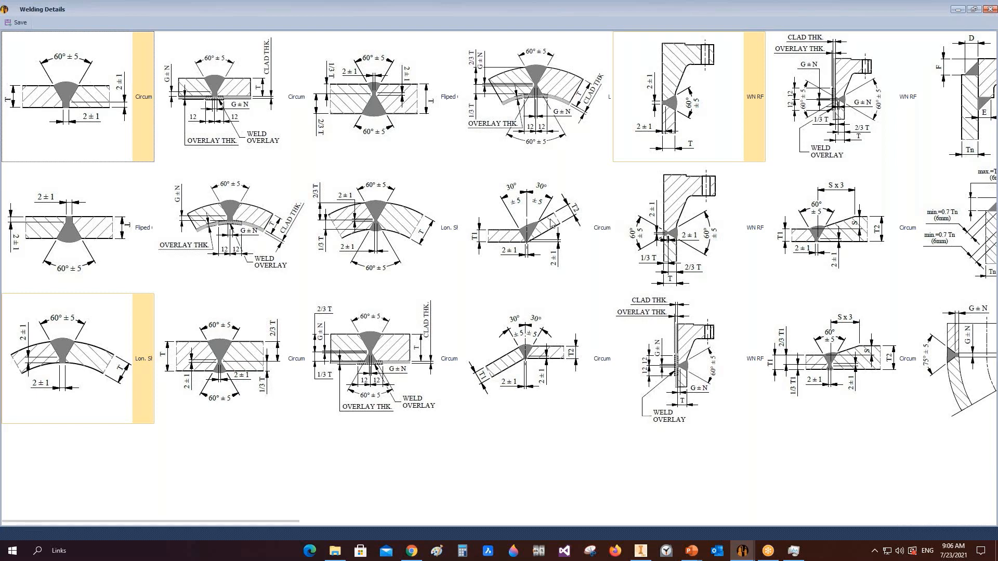
click(539, 214)
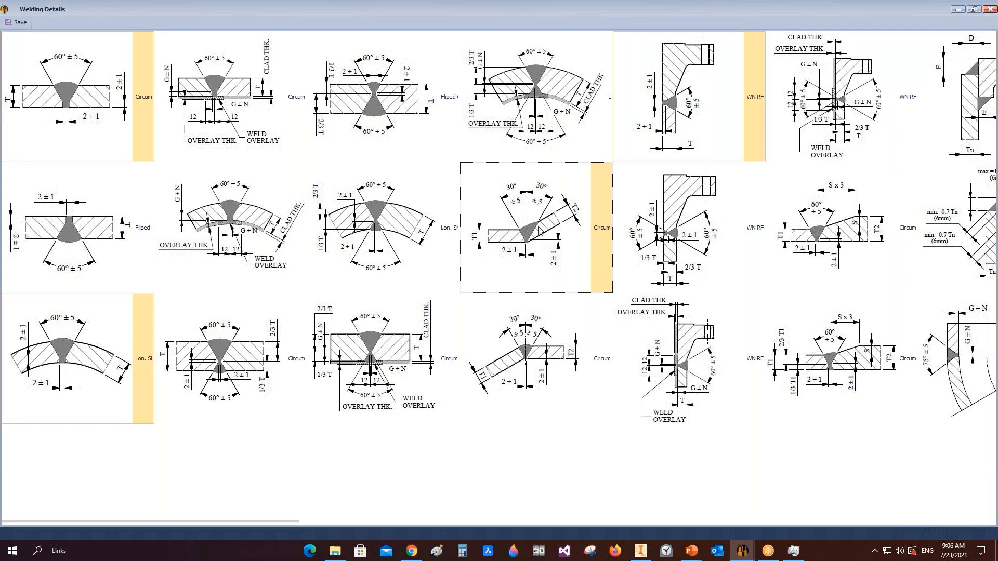
click(532, 375)
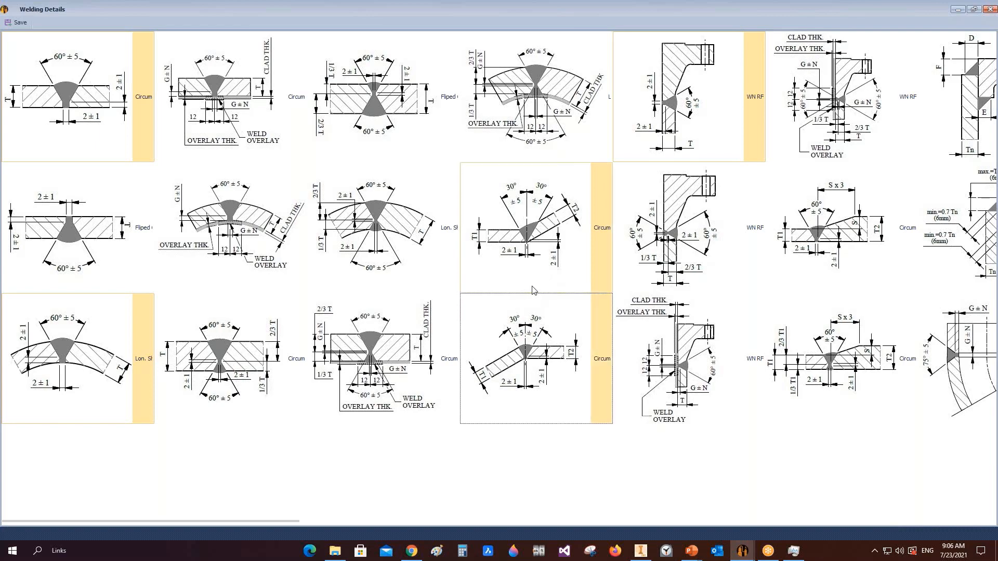
Look through the flange and nozzle weld details, and check the vessel model slide in PowerPoint's Part-2.pptx before returning
scroll(533, 289, down, 1)
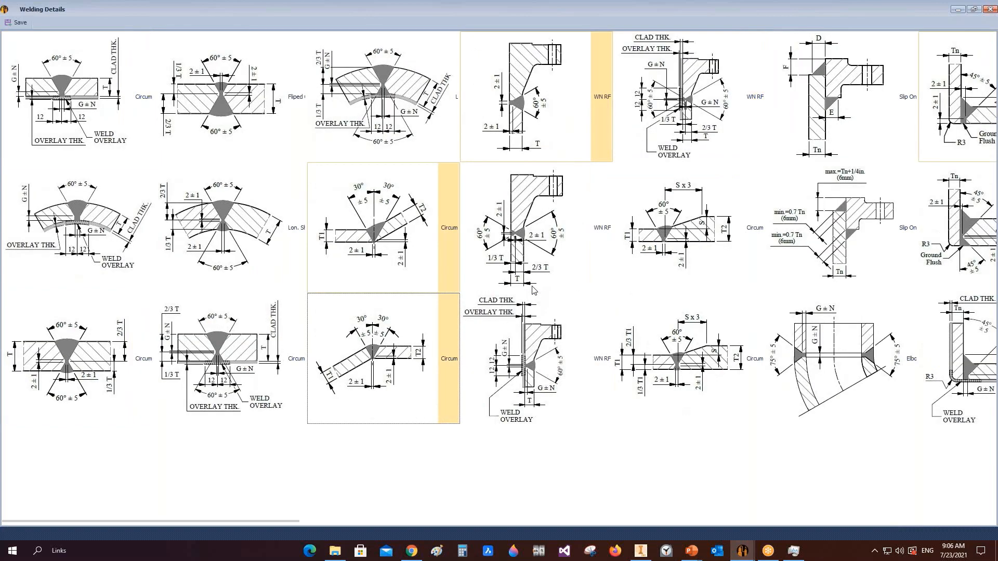
scroll(532, 290, down, 1)
scroll(558, 231, down, 1)
scroll(558, 231, down, 1)
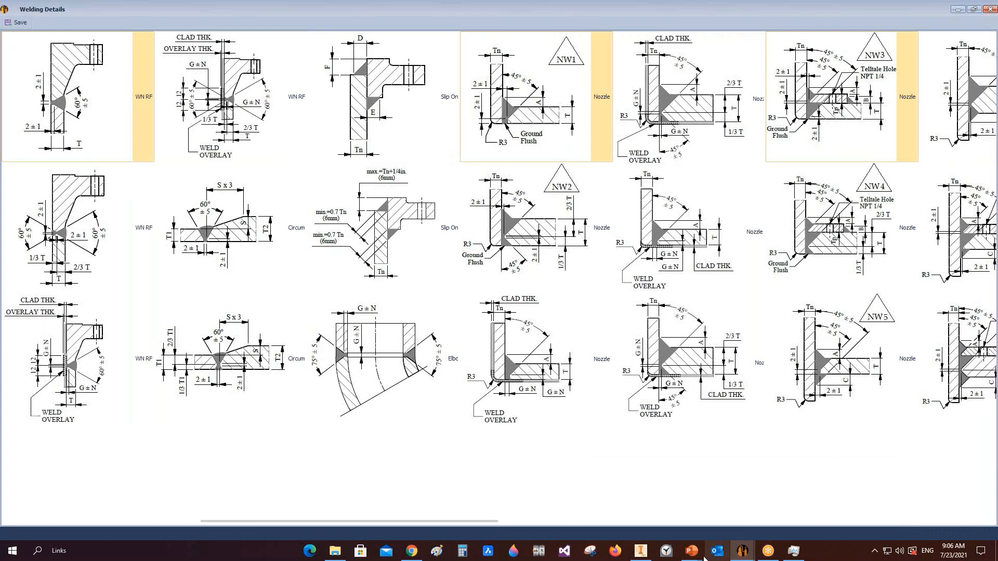
mouse_move(691, 550)
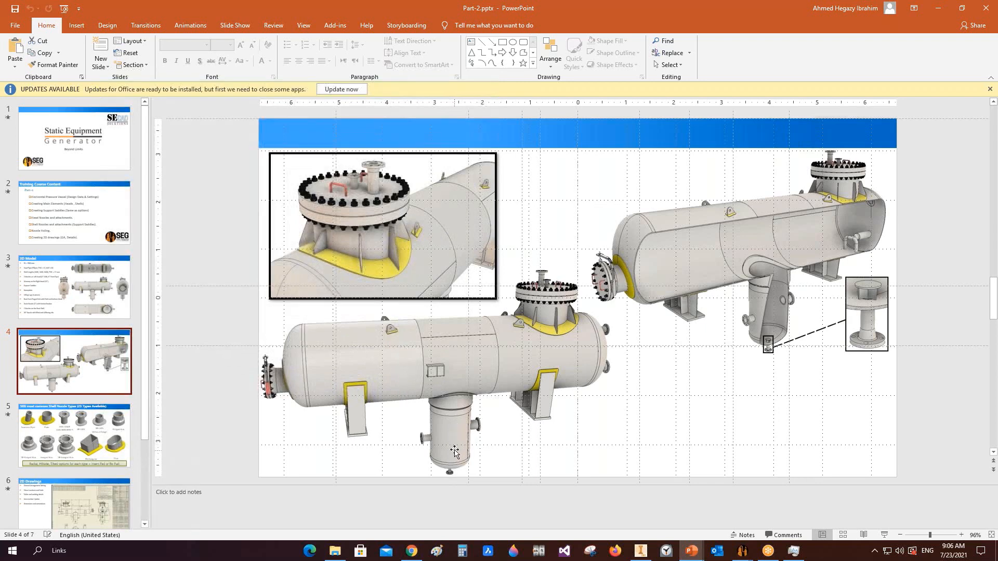
click(937, 8)
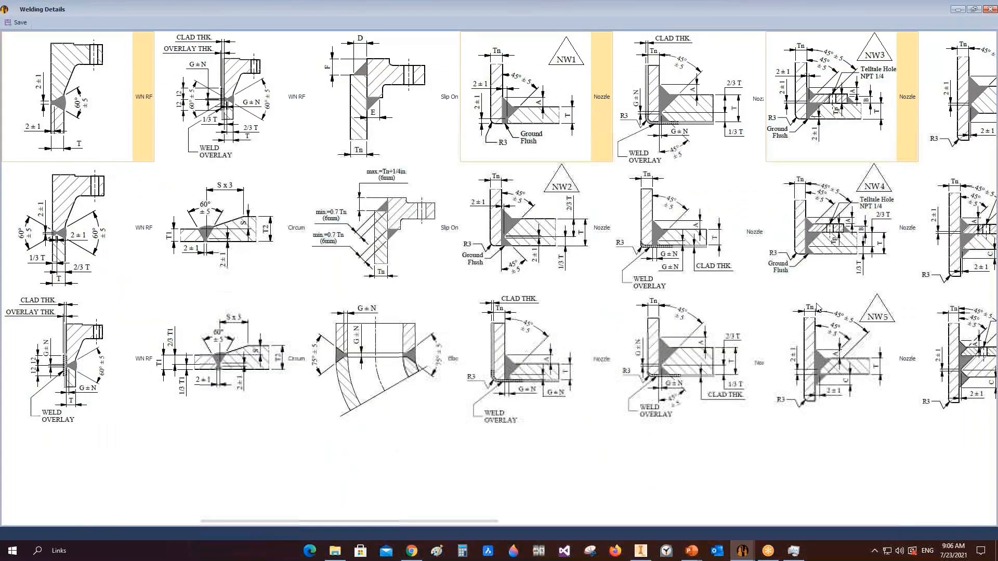
Close the welding details, acknowledge the saved drawing settings and minimize the Drawing Setting window
click(992, 11)
click(499, 286)
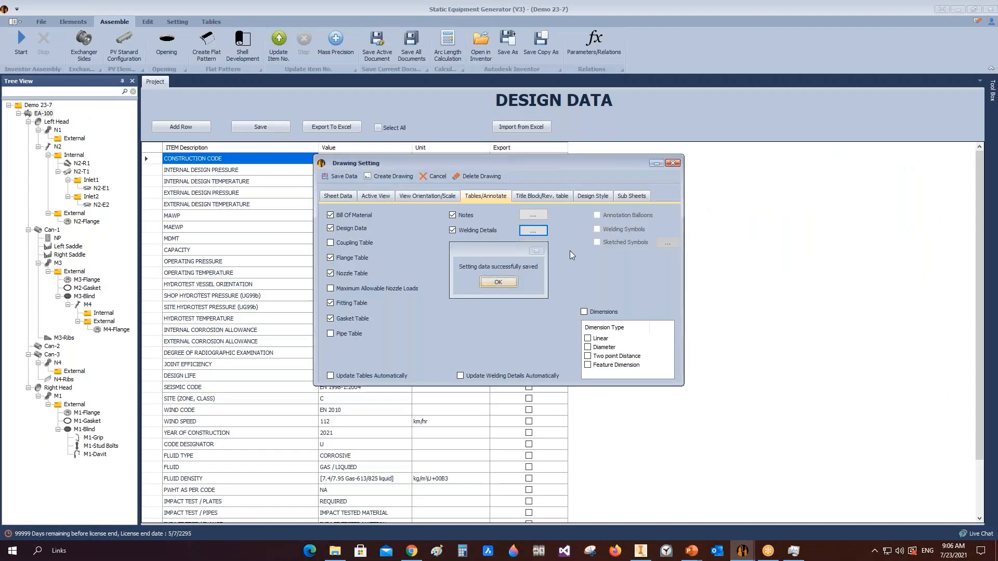
click(657, 165)
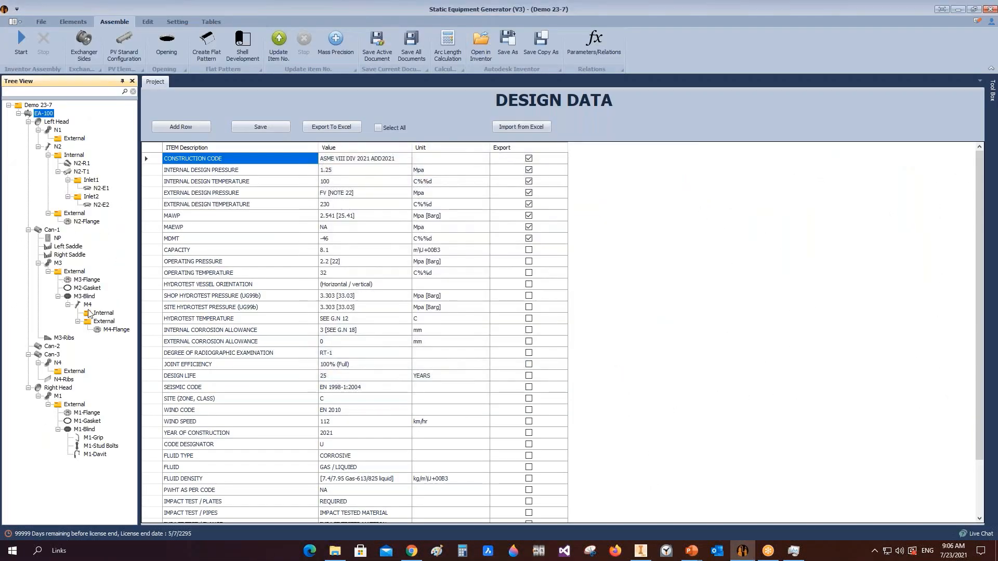
Add a shell nozzle named Boot to Can-2 and set its type to SR-User Defined Forged Hub Connected to Shell
click(54, 348)
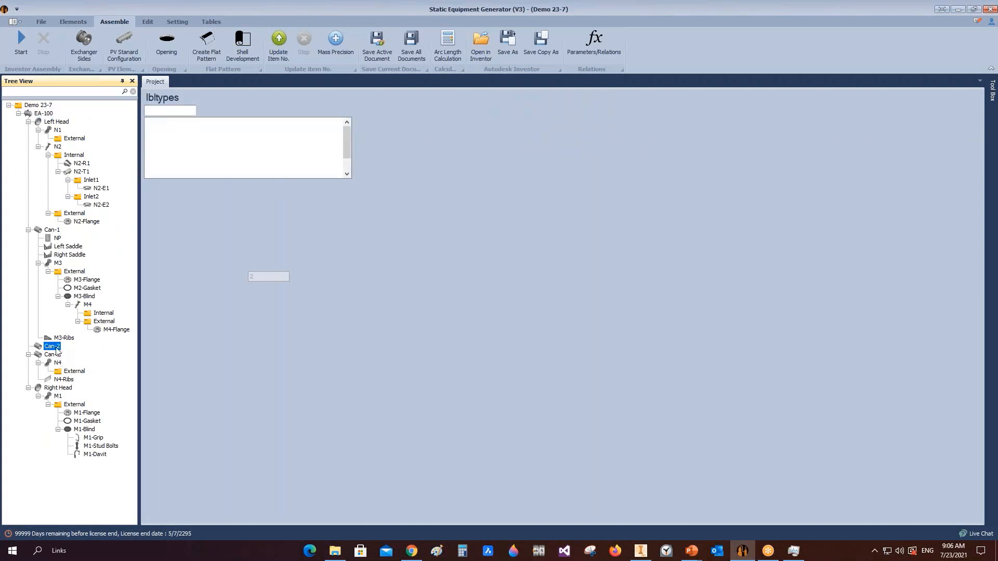
click(70, 24)
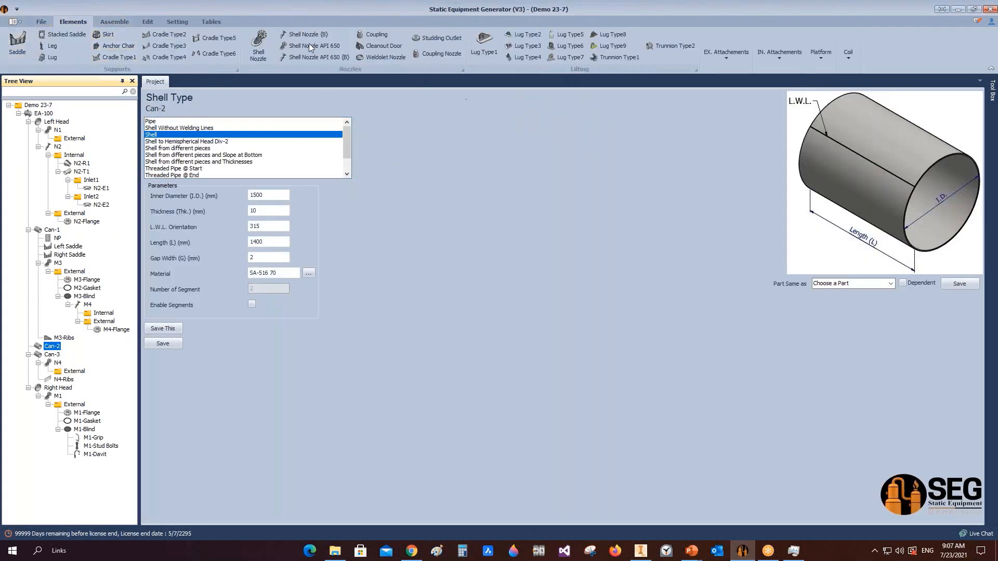
click(260, 47)
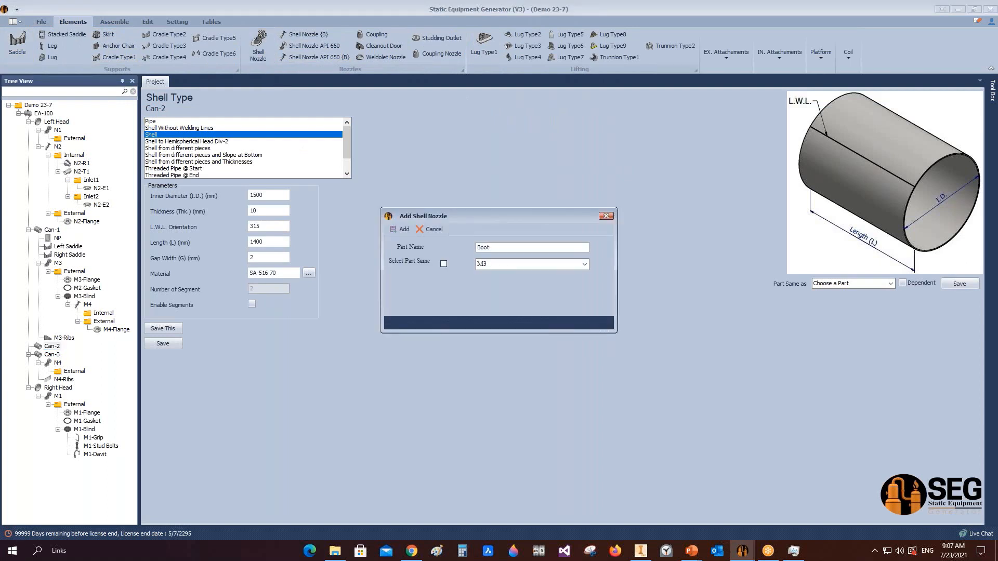
click(400, 229)
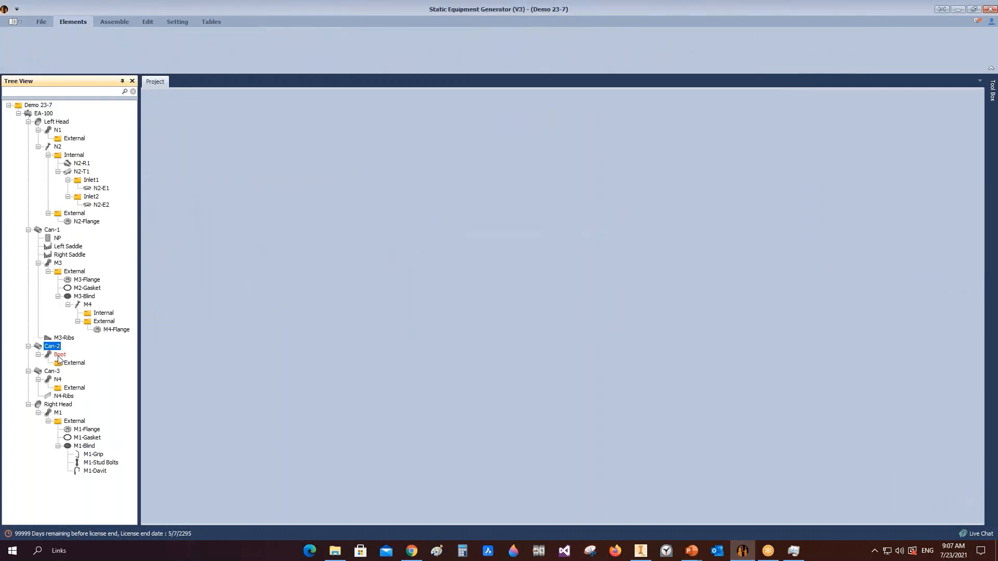
click(60, 355)
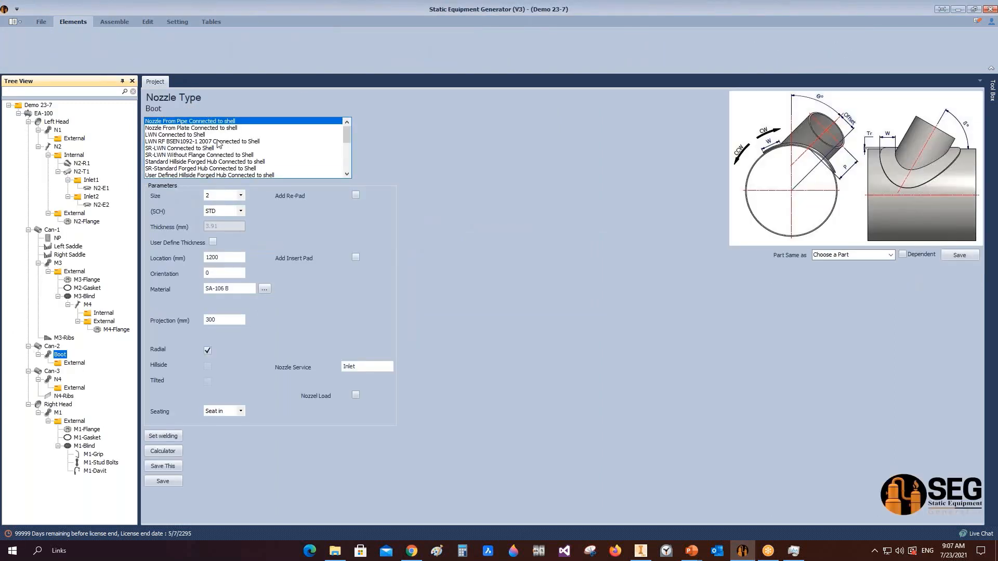
scroll(179, 175, down, 2)
click(165, 162)
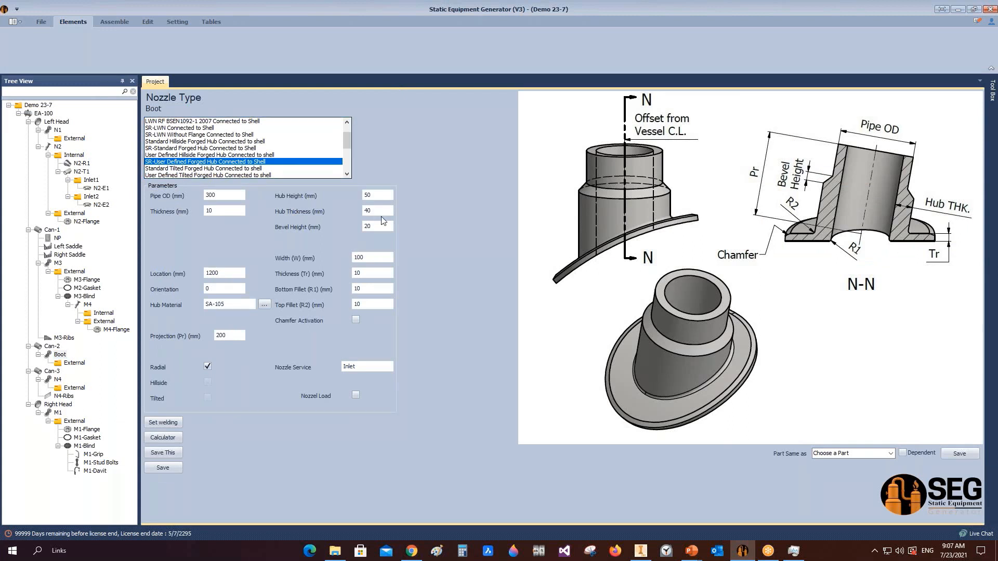
Set the Boot nozzle's pipe OD to 720 mm, location to 750 mm and orientation to 180
click(223, 196)
double_click(223, 197)
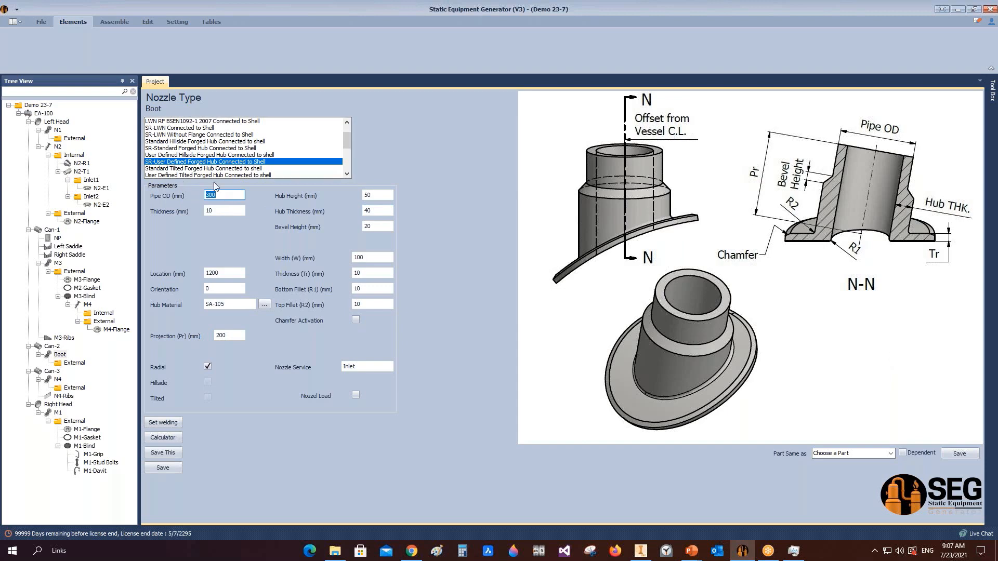
text(720)
key(Tab)
key(Tab)
text(7)
key(Tab)
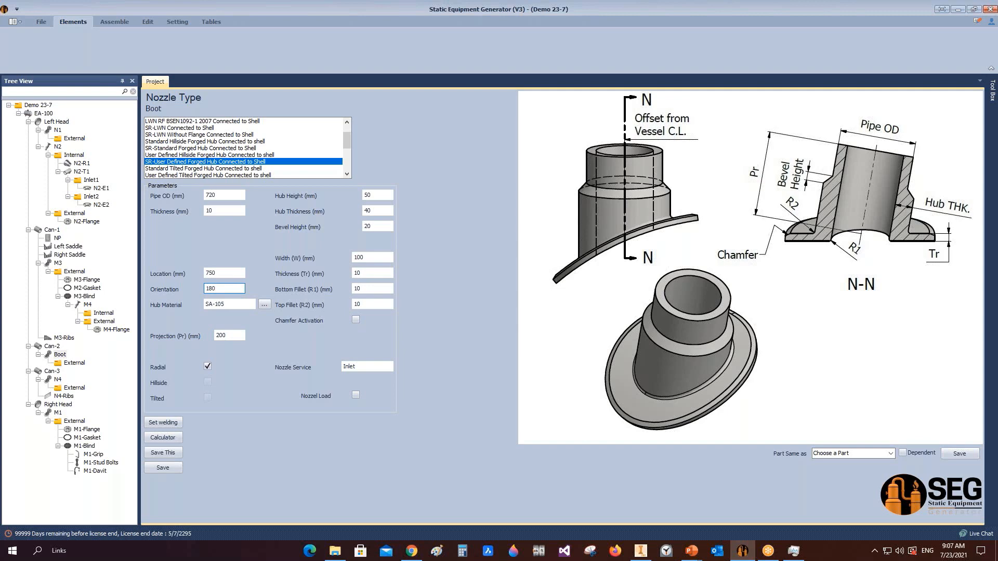
key(Tab)
Set the Boot's hub height to 100 mm, width to 50 mm, thickness Tr to 14 mm and top fillet R2 to 6 mm
click(375, 211)
key(Tab)
key(Tab)
text(5)
key(Tab)
click(369, 288)
key(Tab)
text(6)
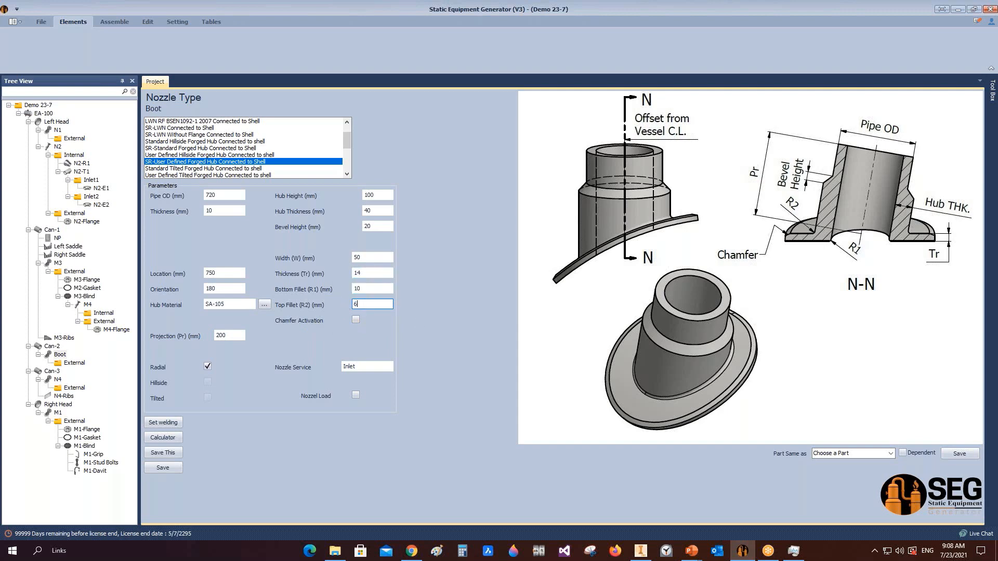
Activate the Boot's chamfer with L1 of 4 mm and L2 of 12 mm, and save the nozzle
click(356, 320)
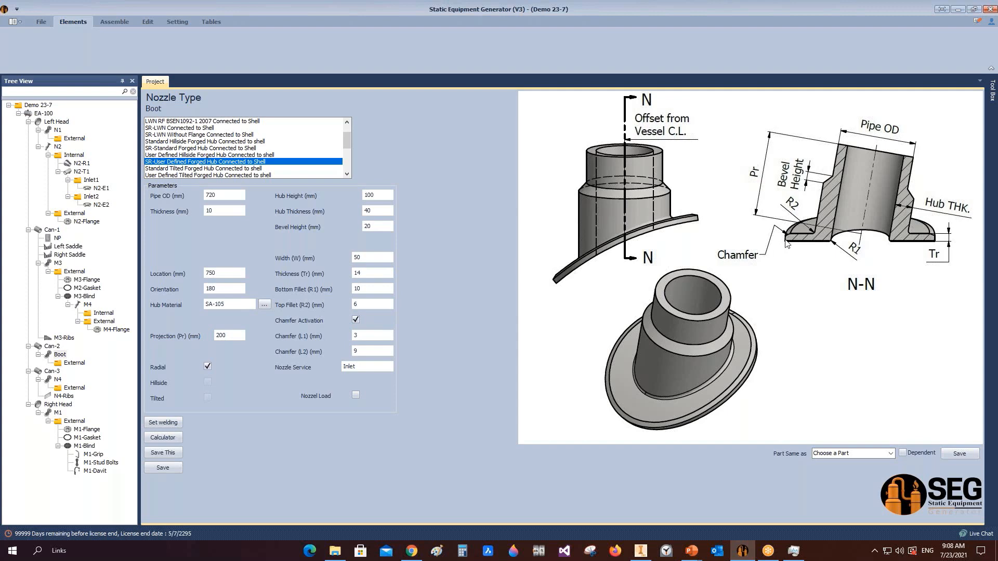
click(371, 336)
text(4)
key(Tab)
text(12)
click(172, 463)
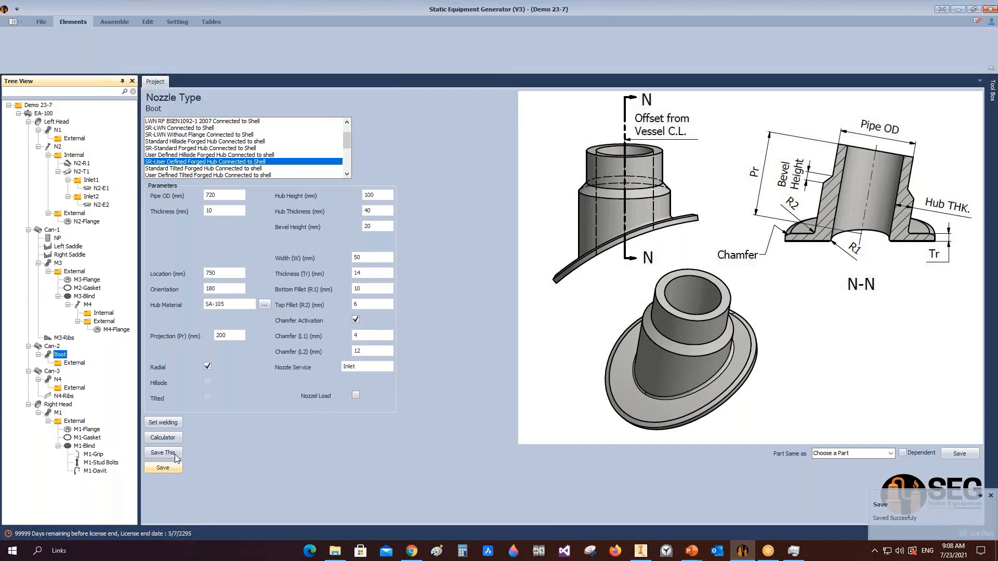
Add a shell named Can-4 under the Boot nozzle's External folder
click(75, 363)
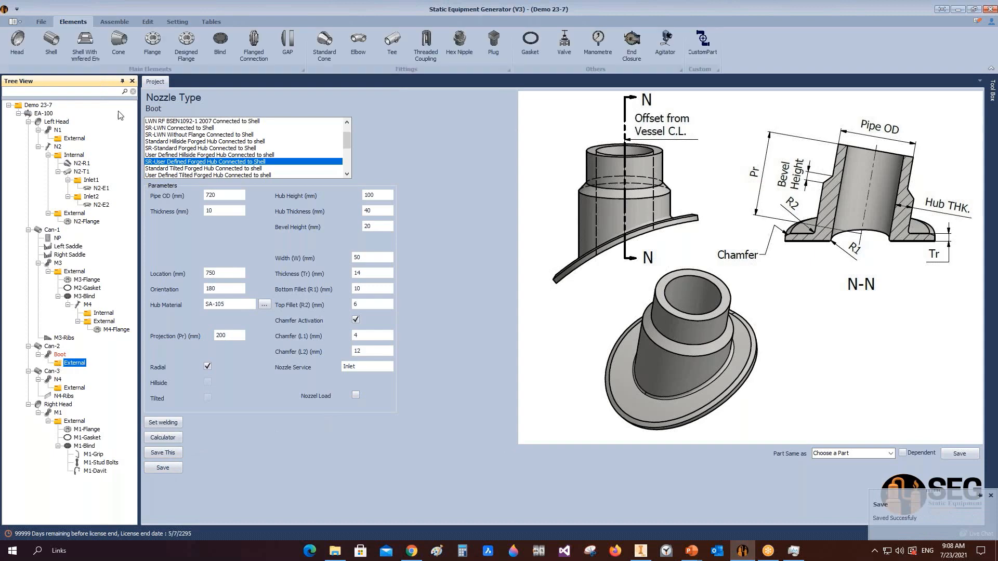
click(52, 44)
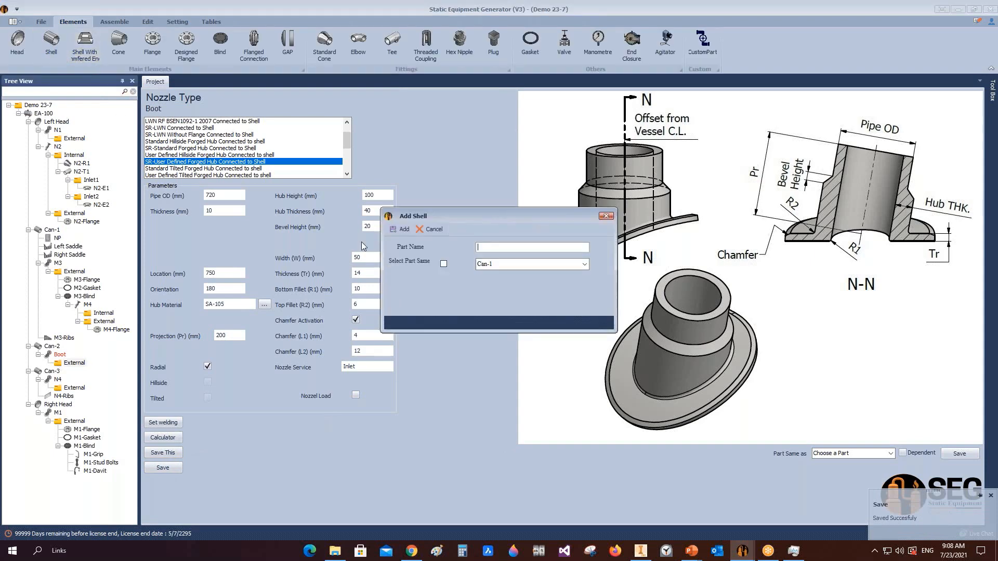
text(Can-4)
click(402, 230)
Set Can-4's inner diameter to 700 mm and length to 1000 mm, and save the shell
click(83, 371)
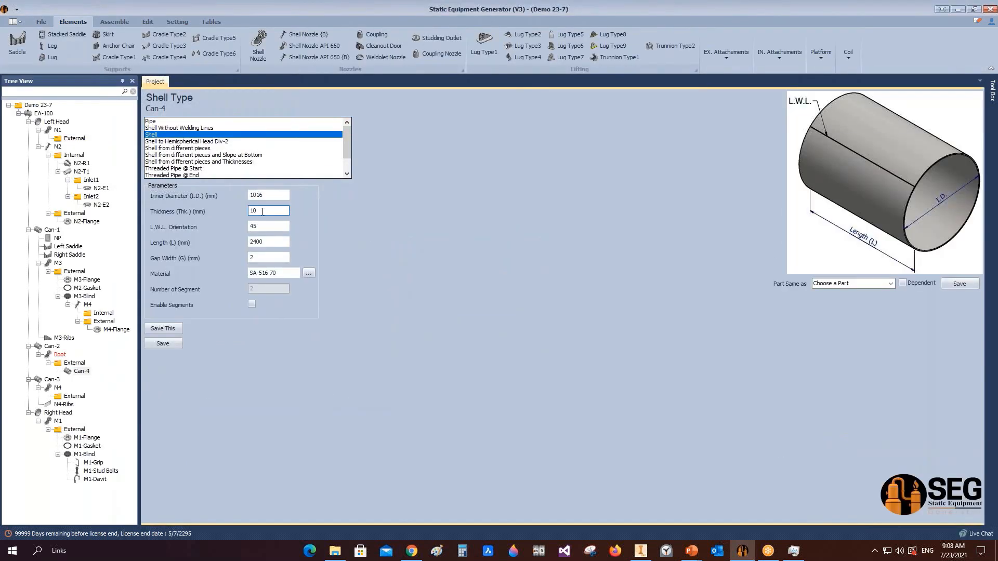
double_click(267, 195)
text(700)
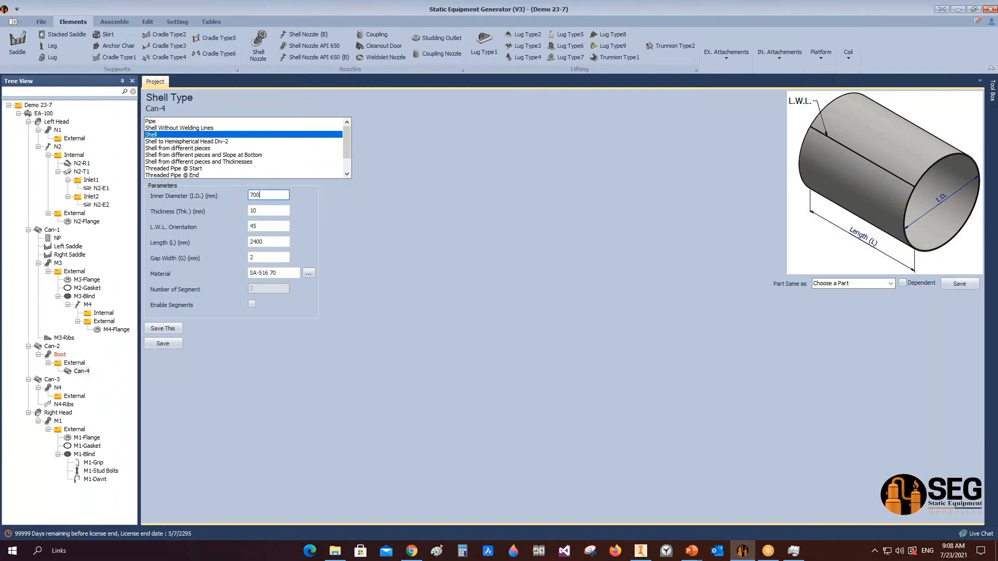
double_click(275, 241)
text(100)
click(163, 343)
Add a head named Boot Head under the Boot nozzle's External folder
click(64, 364)
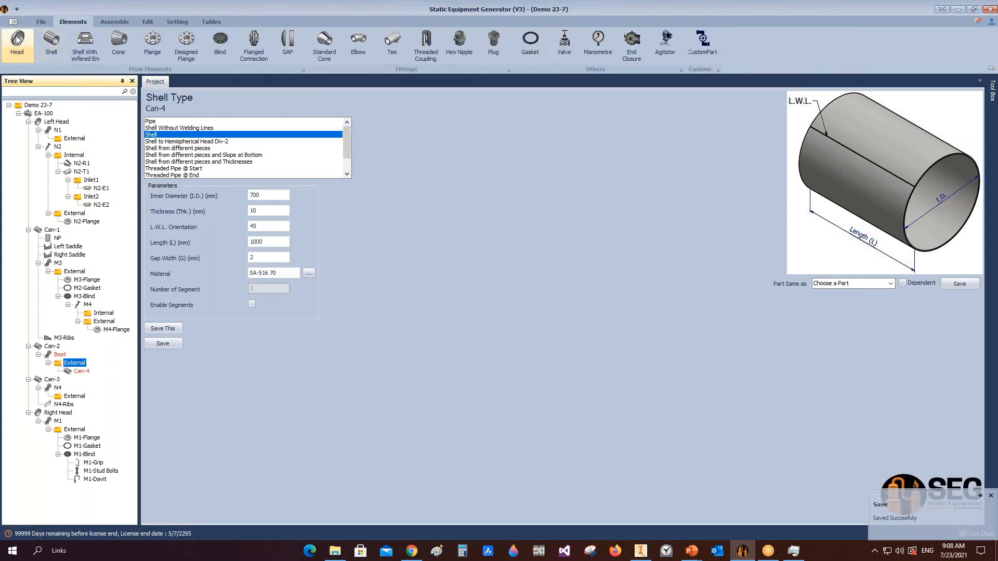
click(18, 41)
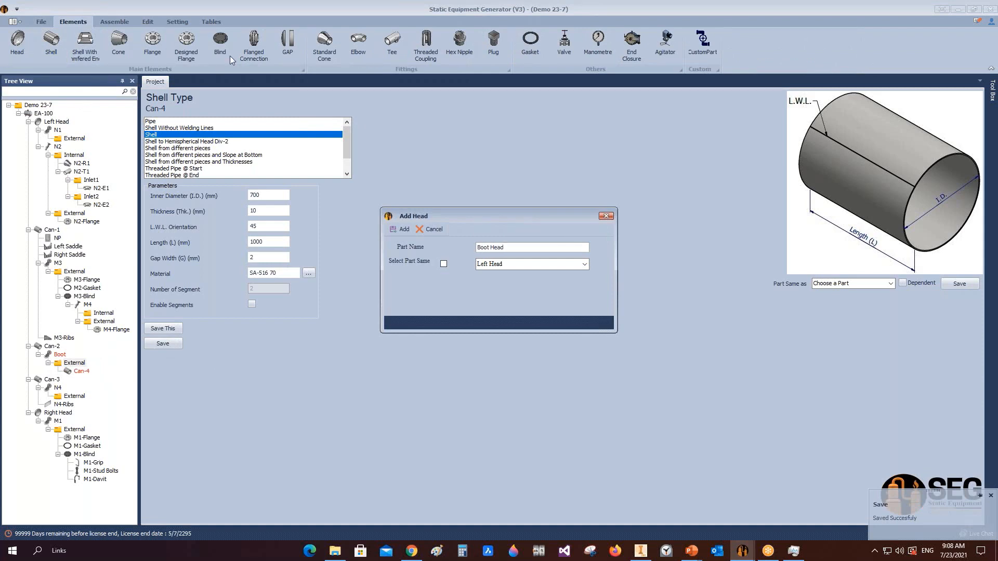
click(396, 230)
Give the Boot Head a 700 mm inner diameter and 50 mm straight flange, make it flipped, and save it
click(86, 380)
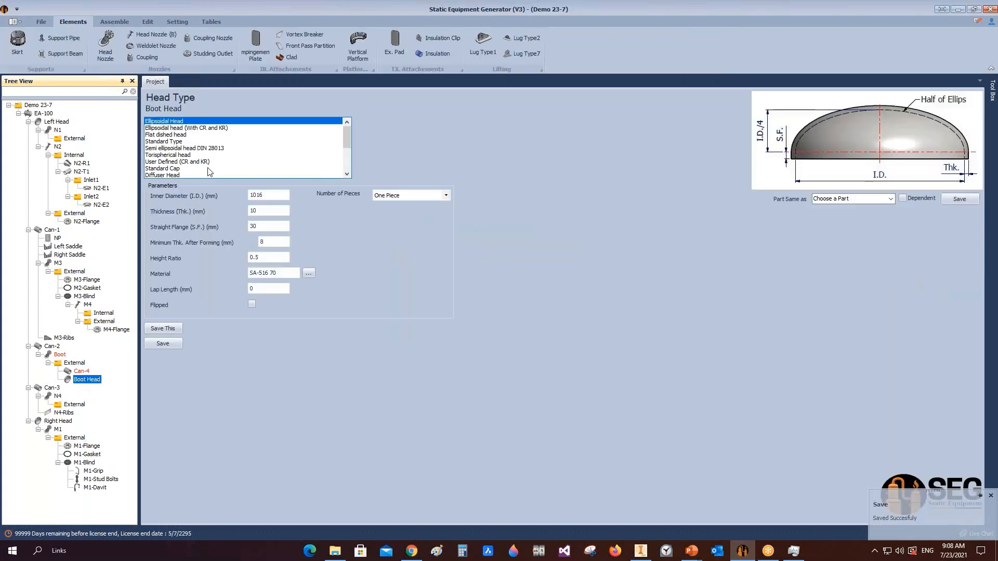
key(Tab)
text(700)
click(270, 226)
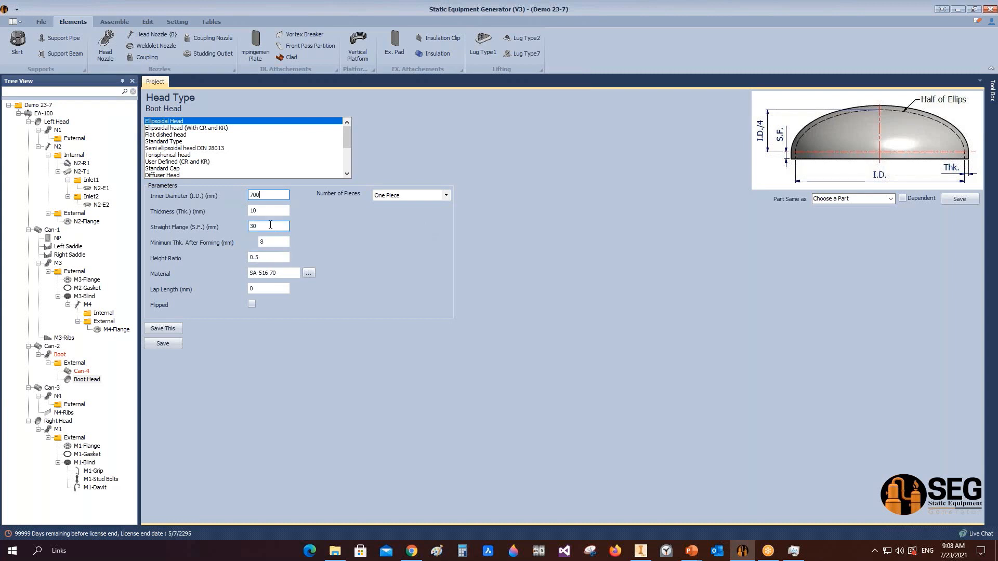
text(50)
click(247, 305)
click(162, 343)
Start assembling the new parts and switch to Autodesk Inventor to examine the generated Boot nozzle
click(114, 21)
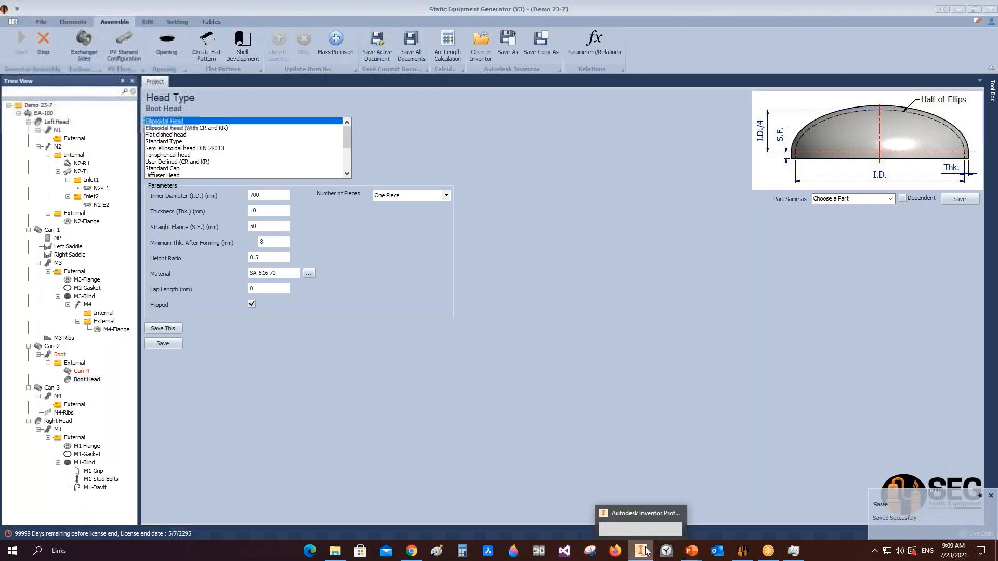
click(654, 525)
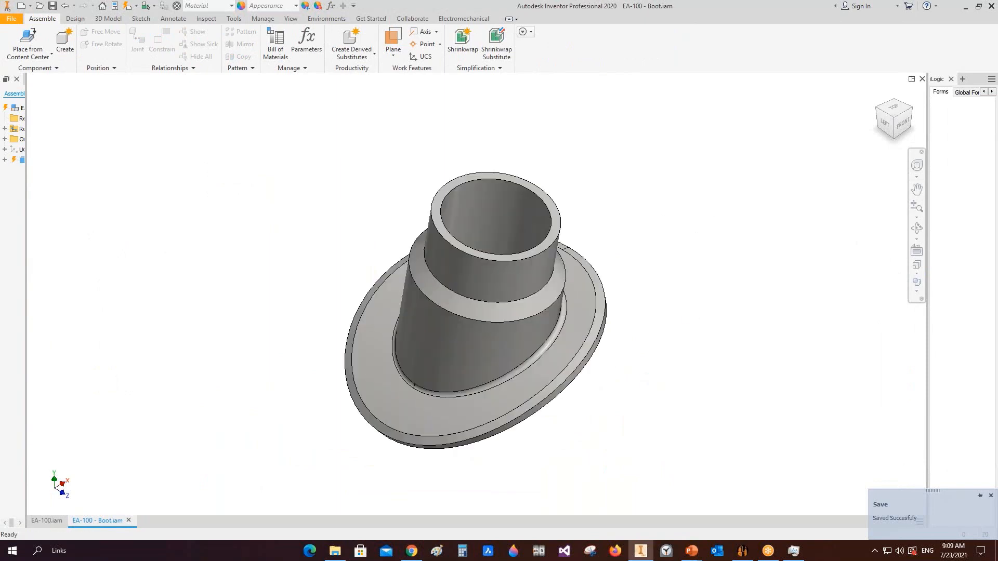
scroll(694, 327, down, 5)
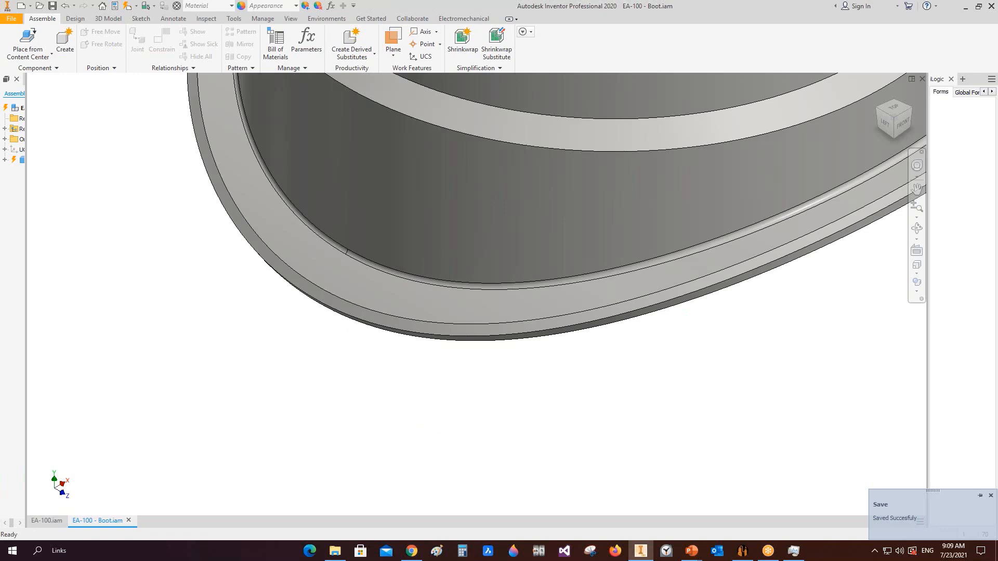
scroll(754, 382, up, 10)
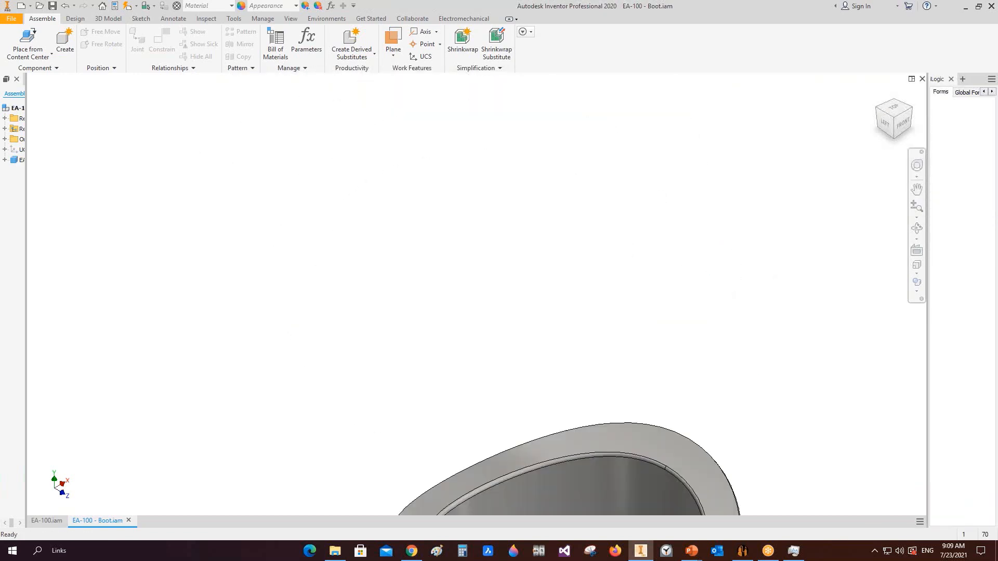
Save the EA-100 assembly with the boot in Inventor
key(ctrl+s)
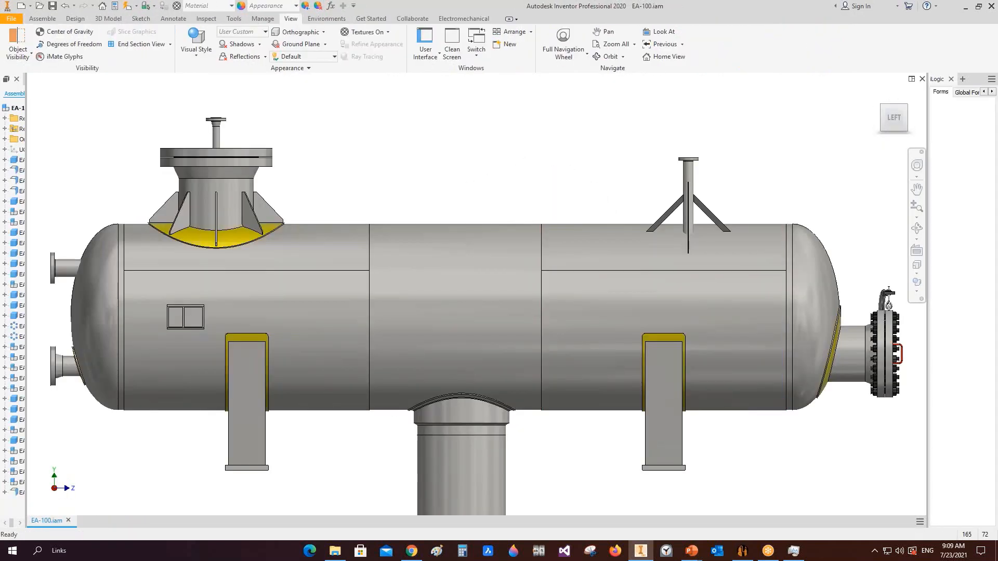
key(ctrl+s)
key(ctrl+s)
Examine the boot's hub, shell and head beneath the middle can of the EA-100 assembly
middle_drag(485, 279, 501, 129)
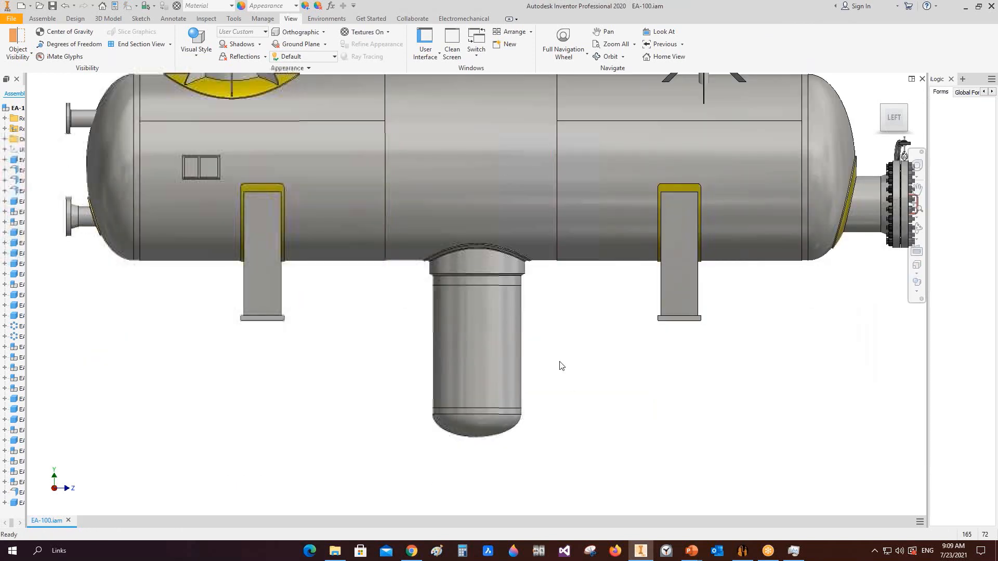
scroll(511, 324, down, 3)
mouse_move(512, 323)
middle_down()
mouse_move(527, 343)
mouse_move(505, 314)
middle_up()
scroll(527, 343, up, 2)
drag(505, 314, 478, 312)
scroll(480, 365, up, 2)
drag(481, 416, 471, 447)
key(Escape)
Switch back to Static Equipment Generator and add a head nozzle named D to the Boot Head
click(748, 552)
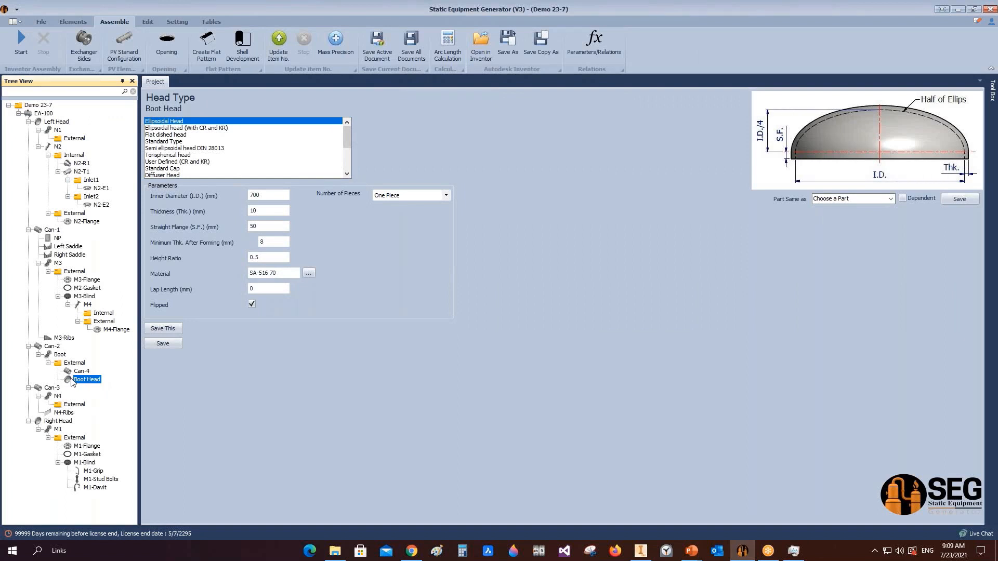
click(72, 22)
click(111, 42)
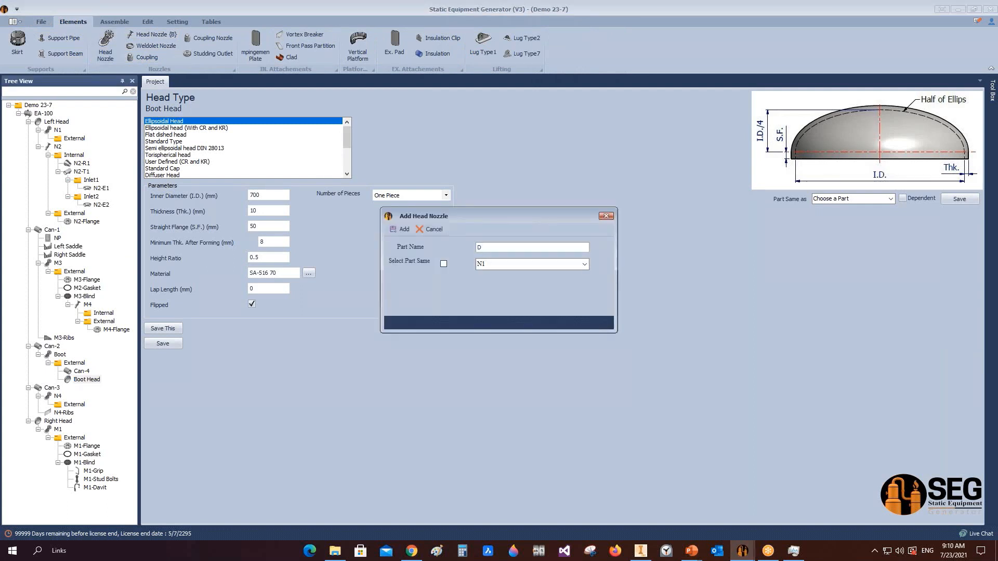
click(401, 229)
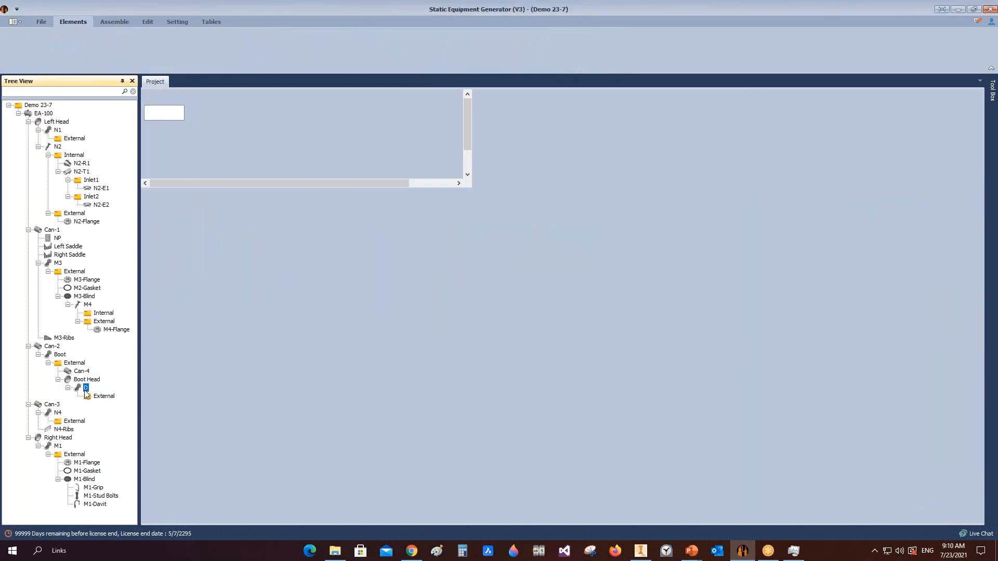
Make nozzle D an LWN Connected to Head, rating 300, size 2, with 0 mm offset from the centre line, and save it
click(86, 389)
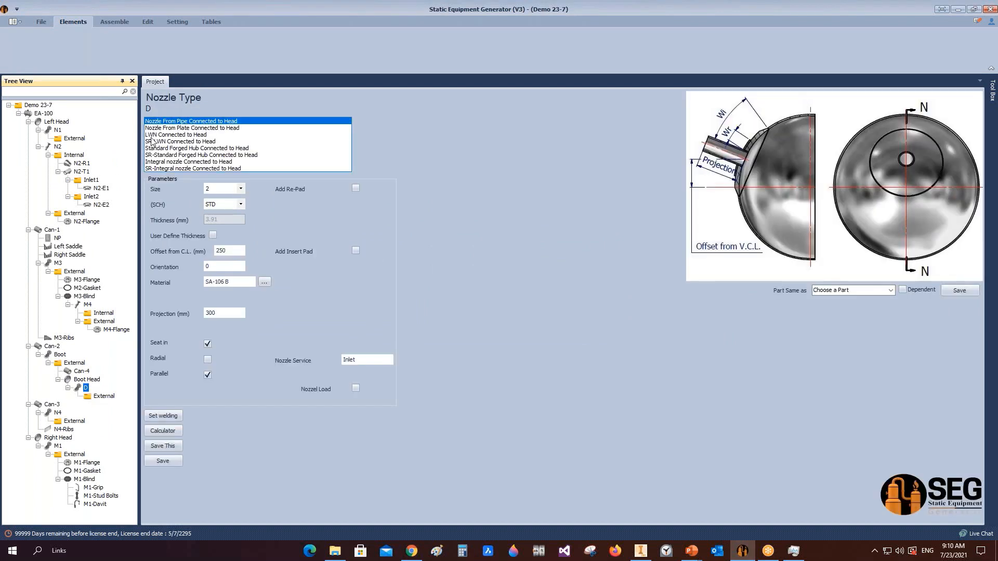
click(155, 136)
click(239, 189)
click(227, 205)
click(241, 203)
click(222, 245)
drag(226, 251, 173, 252)
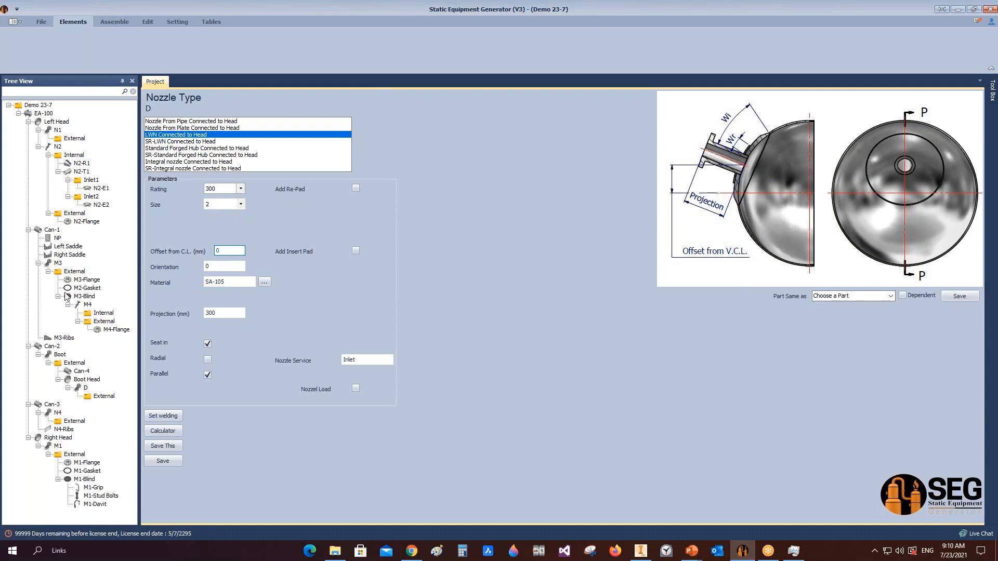
click(177, 462)
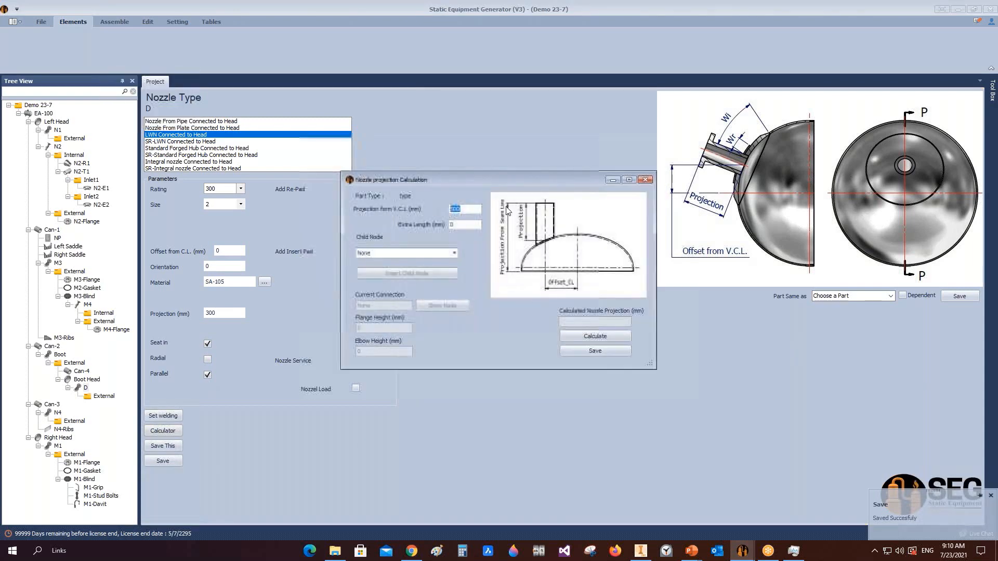
Calculate nozzle D's projection from 400 mm measured to the seam line, and save the calculated value
text(400)
click(622, 336)
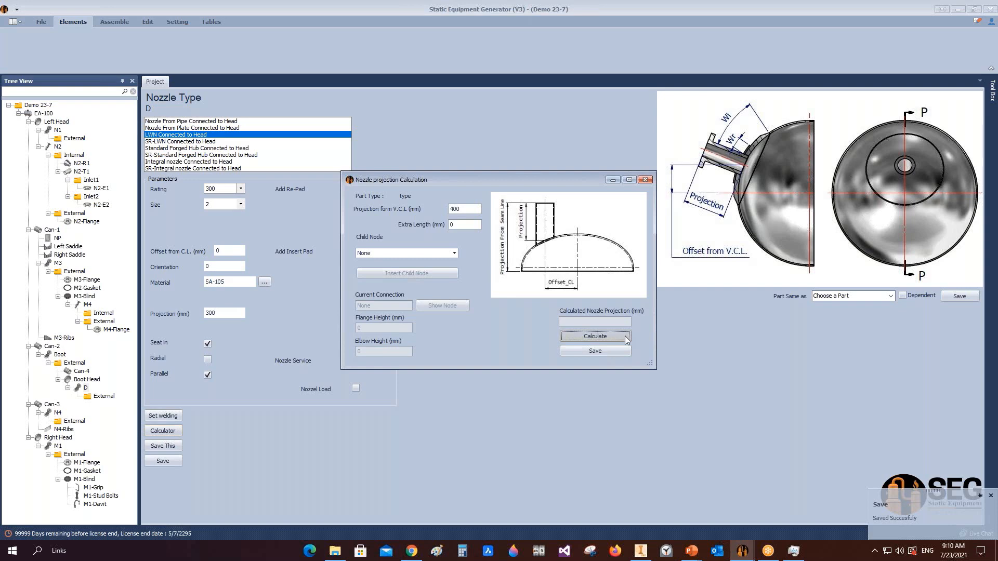
click(625, 336)
click(605, 352)
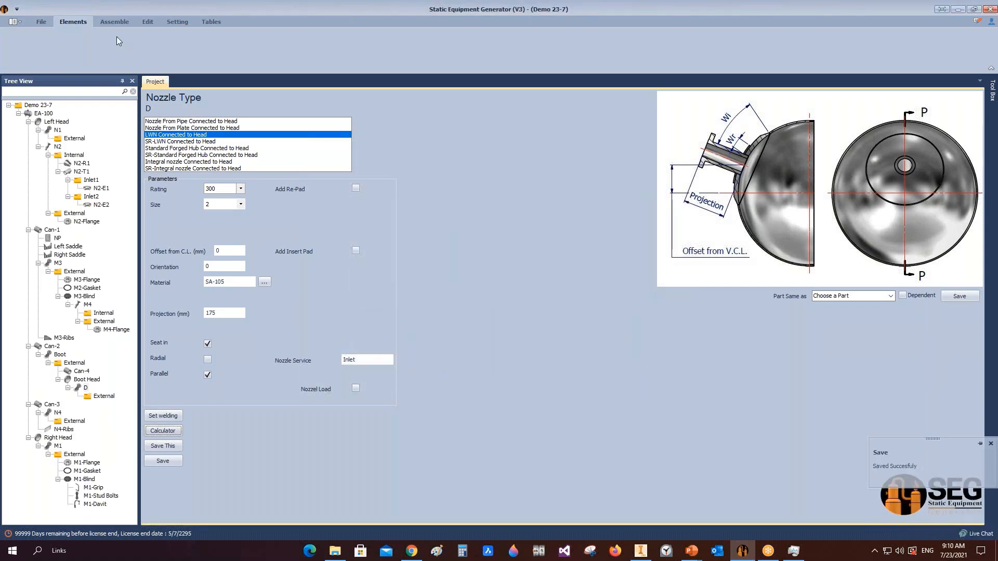
Assemble nozzle D onto the boot head and switch to Autodesk Inventor to examine it from below
click(112, 22)
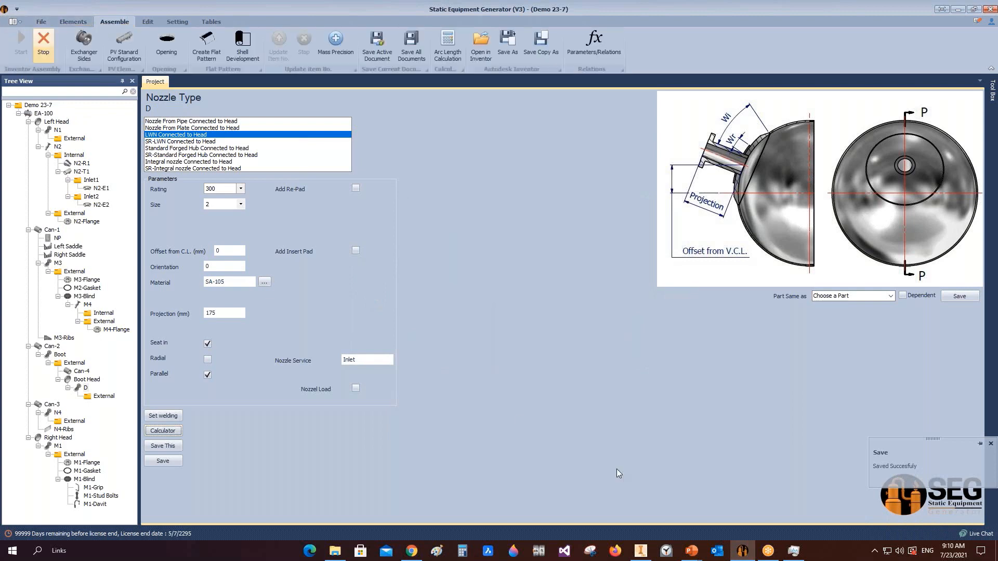
click(642, 551)
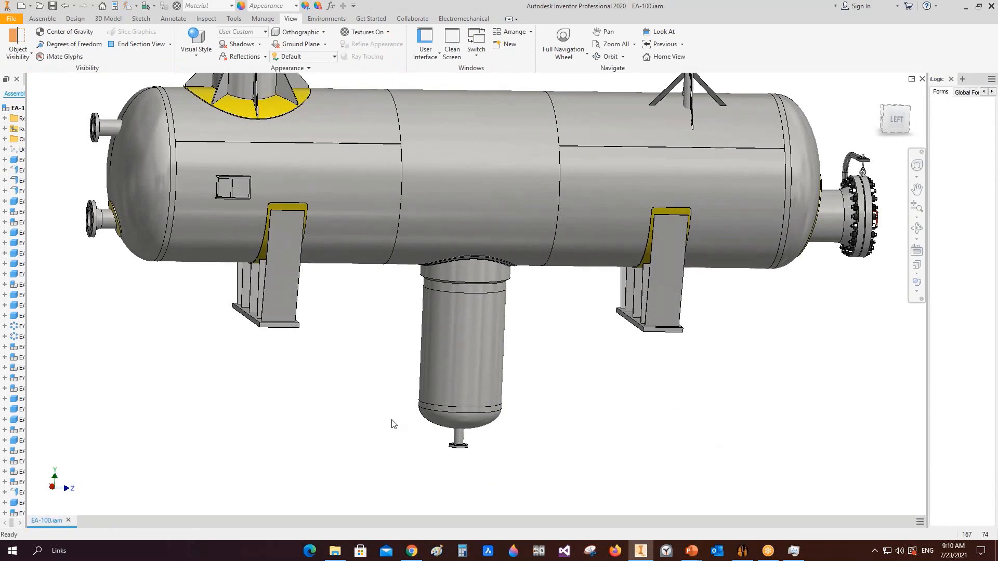
scroll(487, 429, down, 3)
middle_drag(492, 426, 504, 415)
click(916, 229)
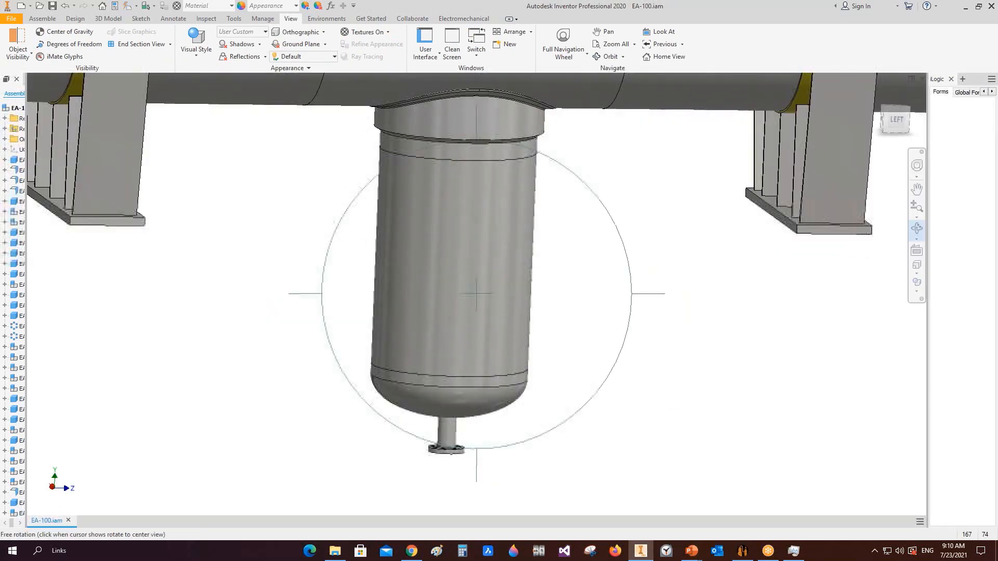
scroll(663, 279, up, 2)
drag(584, 321, 613, 345)
scroll(612, 345, down, 2)
middle_drag(612, 345, 690, 318)
drag(358, 333, 350, 254)
right_click(307, 250)
click(257, 226)
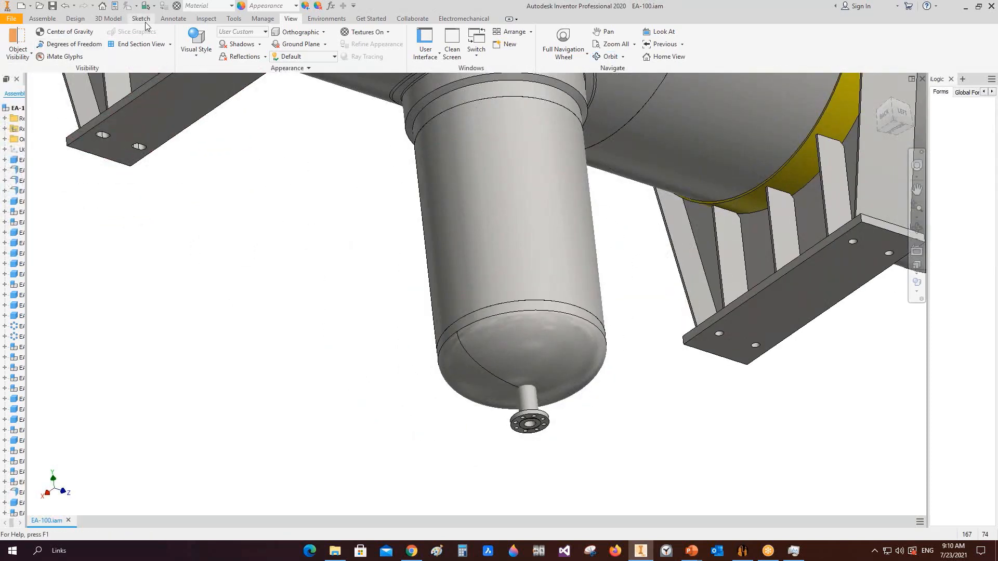
Measure the bore diameter at the flange face of the boot's drain nozzle
click(207, 18)
click(96, 37)
scroll(528, 431, down, 3)
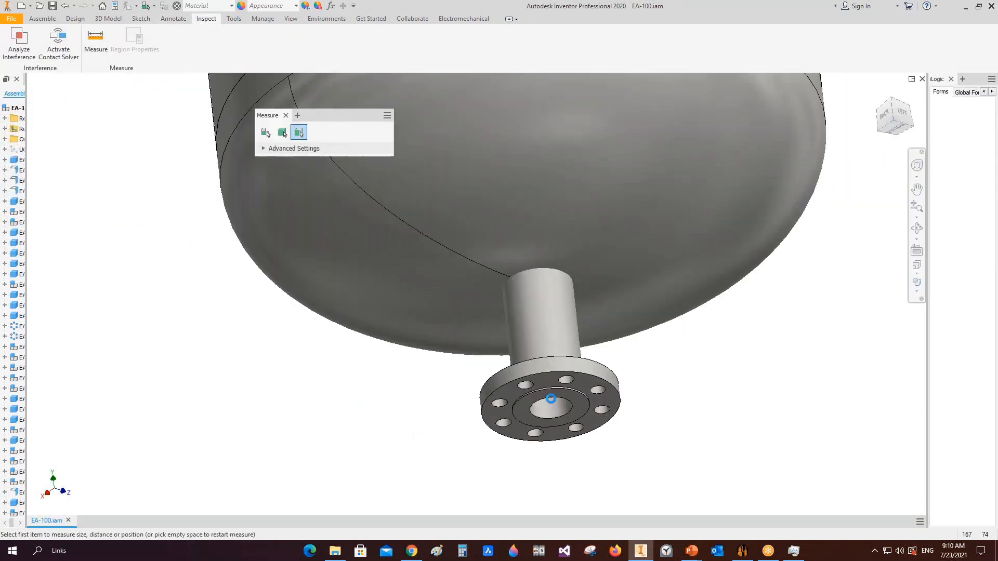
scroll(551, 399, down, 3)
click(574, 394)
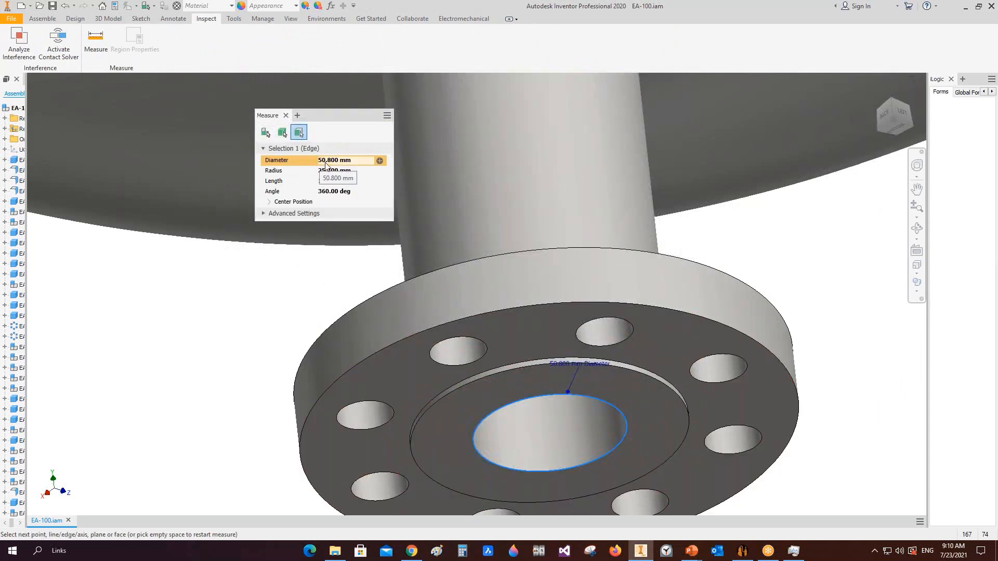
click(286, 115)
scroll(779, 468, up, 5)
Switch back to Static Equipment Generator and add a vortex breaker named VB to the Boot Head
click(742, 550)
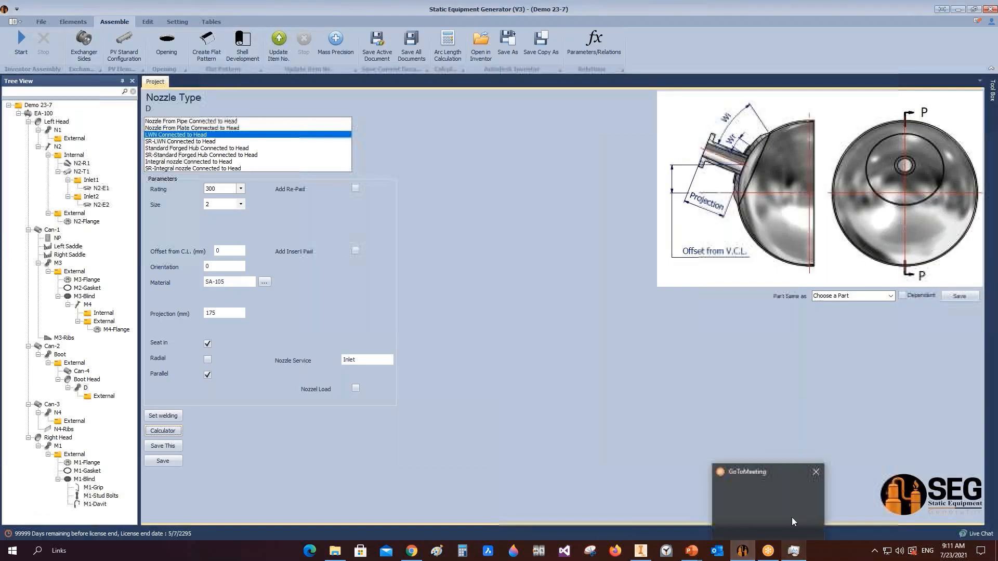
click(81, 380)
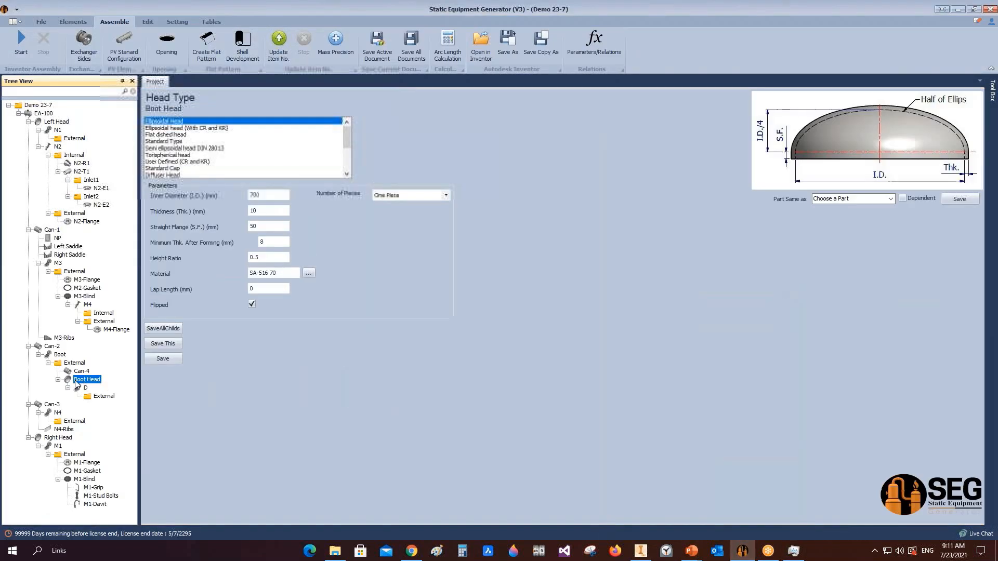
click(73, 21)
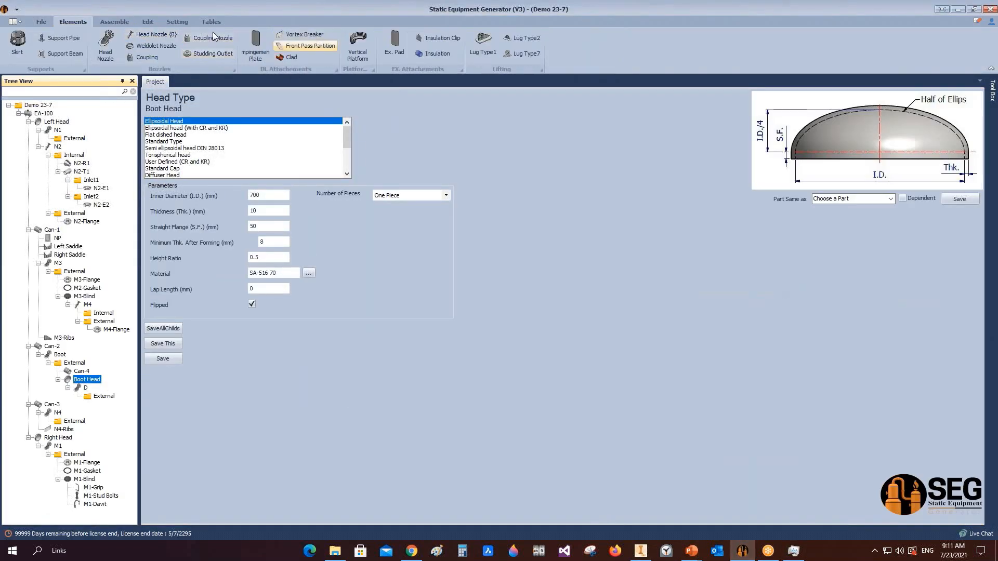
click(301, 35)
text(VB)
key(Return)
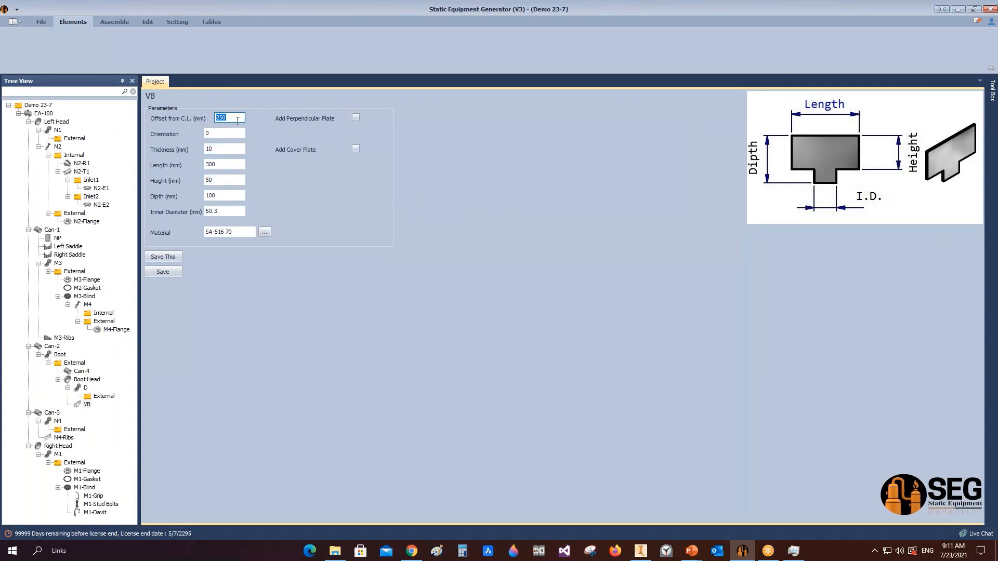
Set VB's centre-line offset to 0, thickness to 6, length to 120, depth to 65 and inner diameter to 50 mm
key(Tab)
key(Tab)
text(6)
click(223, 164)
click(216, 180)
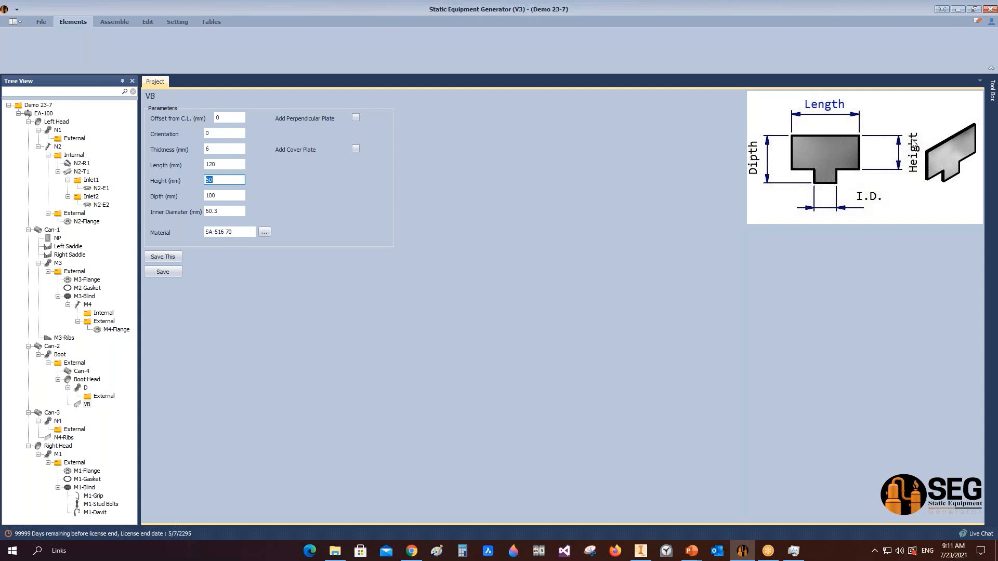
click(218, 195)
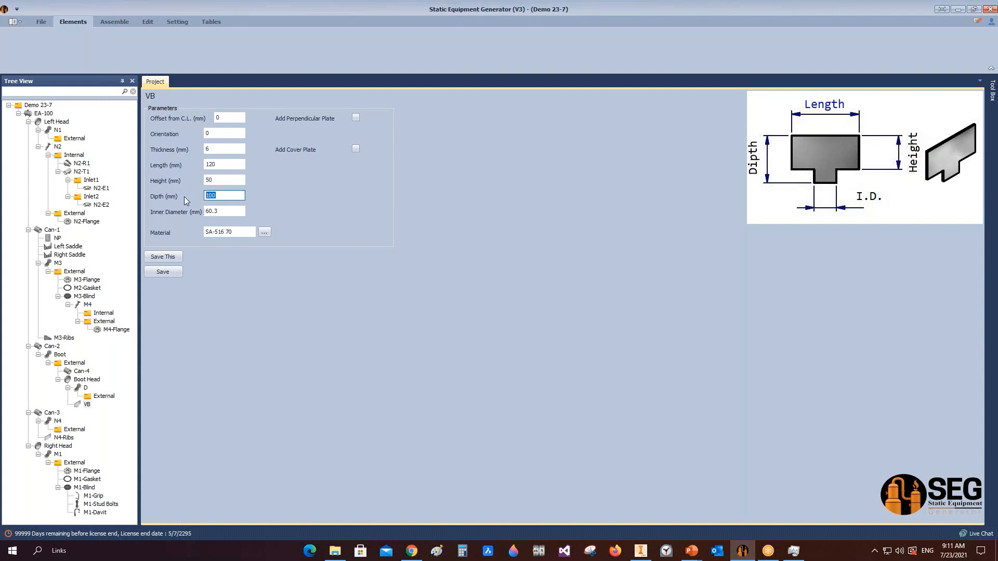
text(65)
key(Tab)
text(5)
Add a perpendicular plate and a cover plate of 130 mm outer diameter and 6 mm thickness to VB, and save it
click(356, 118)
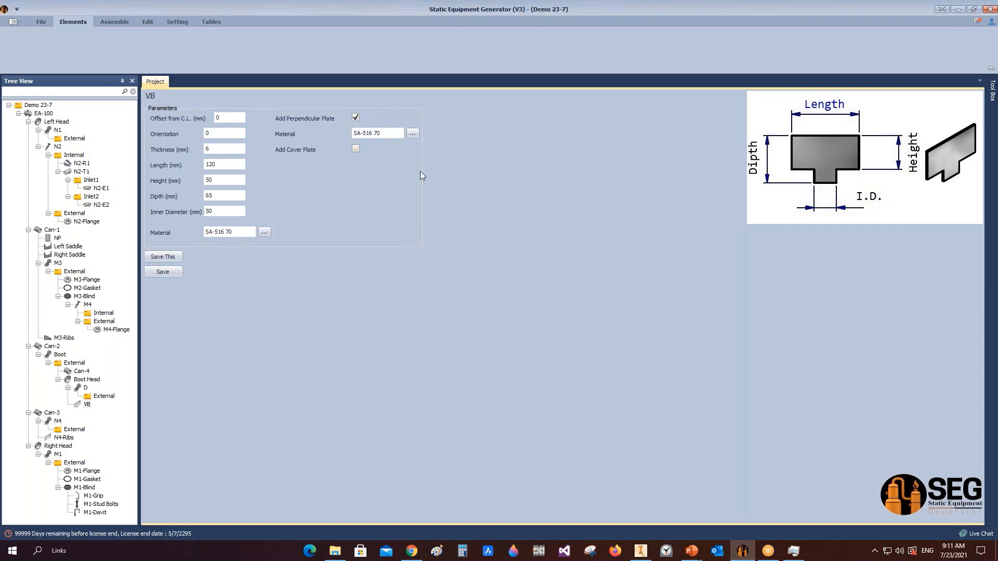
click(356, 149)
double_click(359, 180)
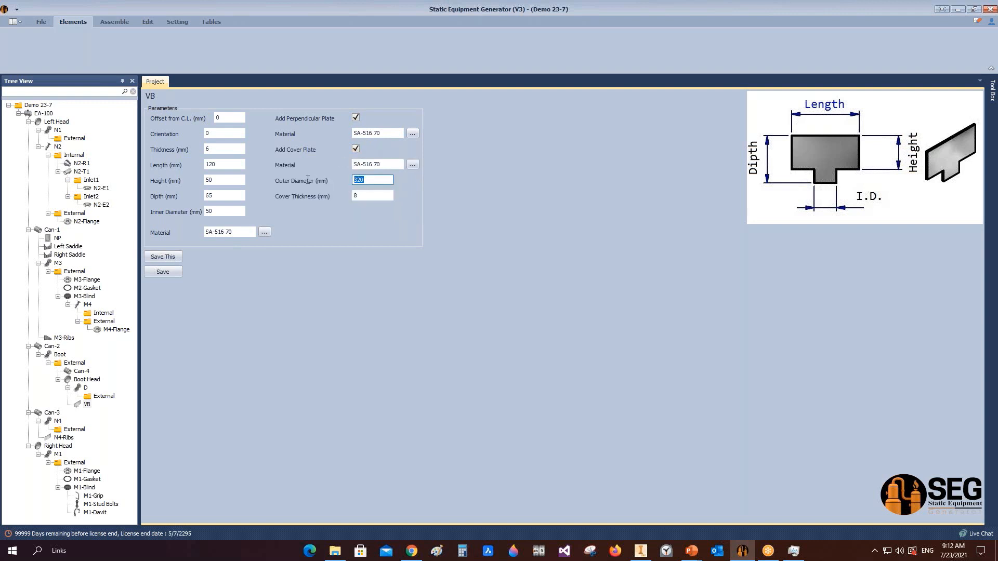
text(130)
key(Tab)
text(6)
click(163, 271)
Assemble the vortex breaker into the EA-100 model and bring the whole boot beneath the vessel into view
click(115, 21)
click(23, 36)
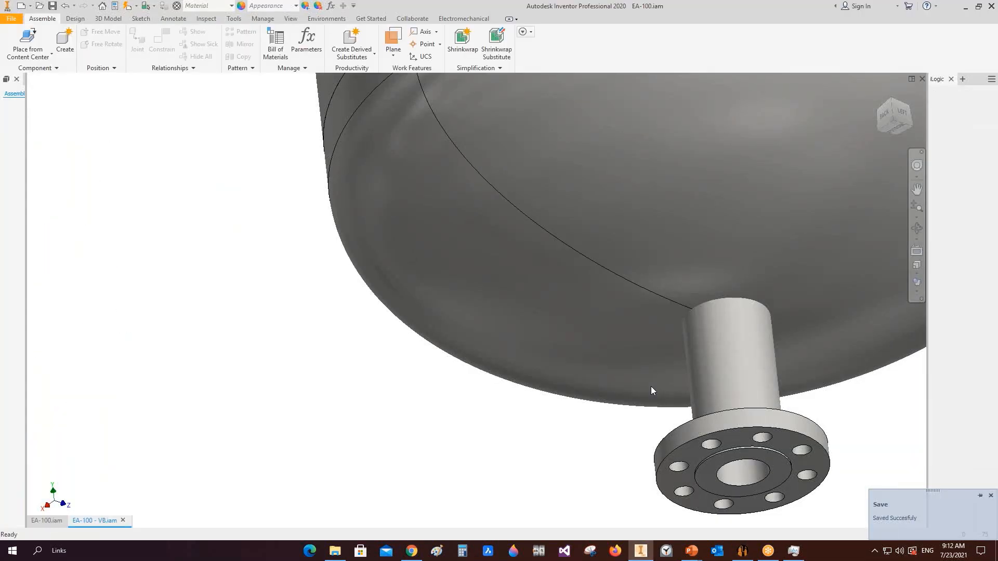
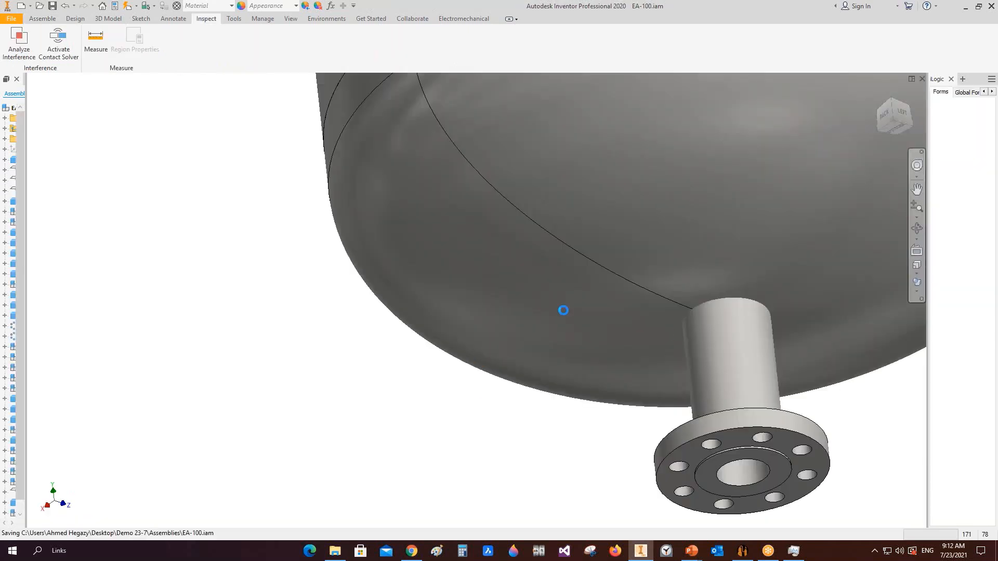
scroll(663, 252, up, 8)
click(916, 228)
drag(588, 197, 585, 250)
scroll(586, 249, down, 6)
middle_drag(505, 275, 315, 284)
right_click(315, 283)
click(341, 288)
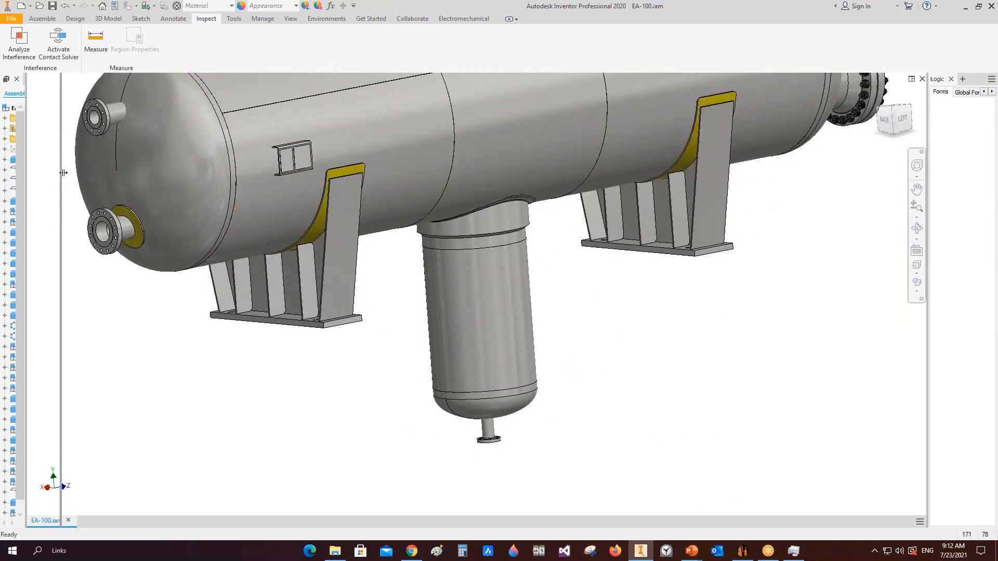
Cut a half section view through the vessel and boot, offset -383 mm from the saddle base plate's side face
click(290, 19)
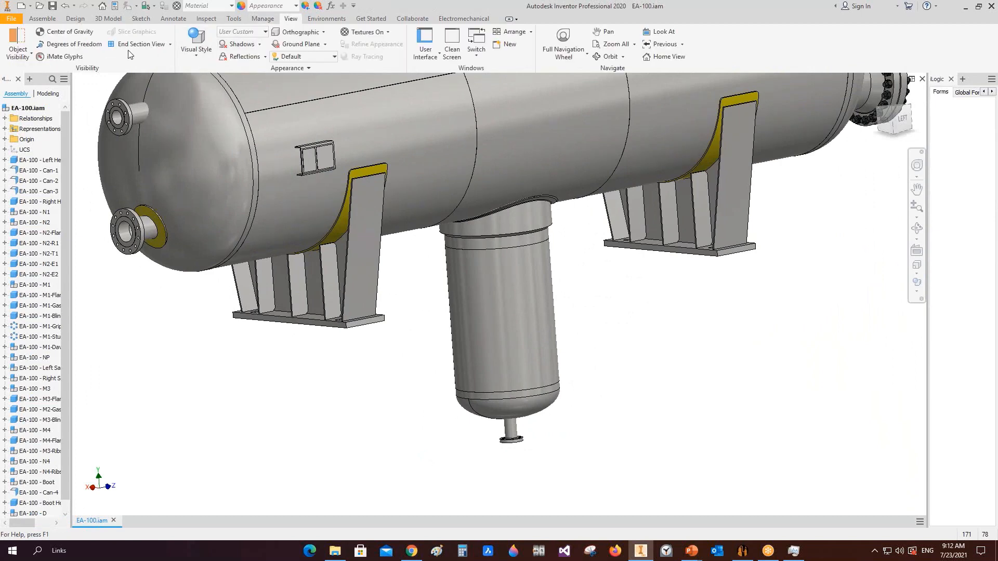
click(156, 46)
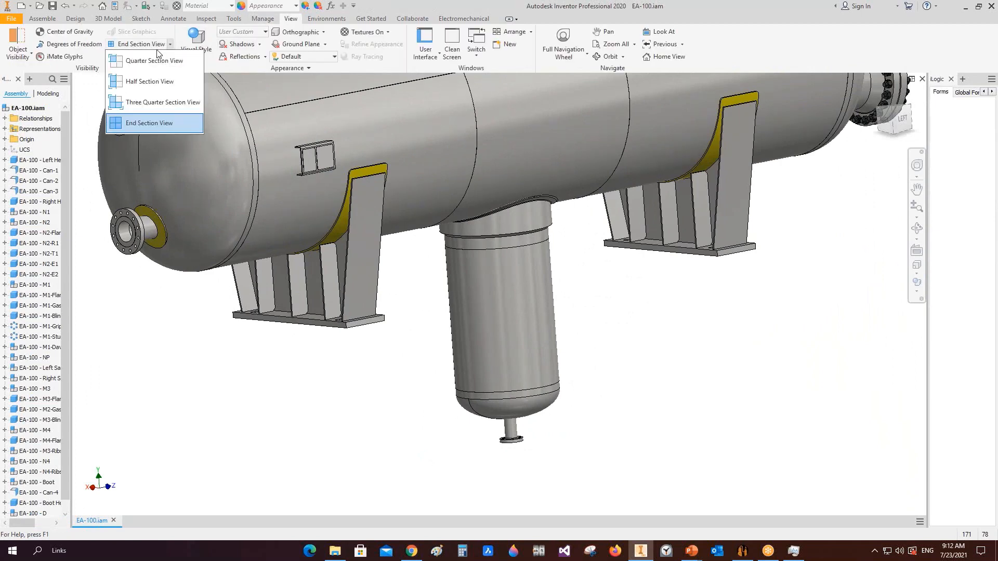
click(148, 81)
click(384, 326)
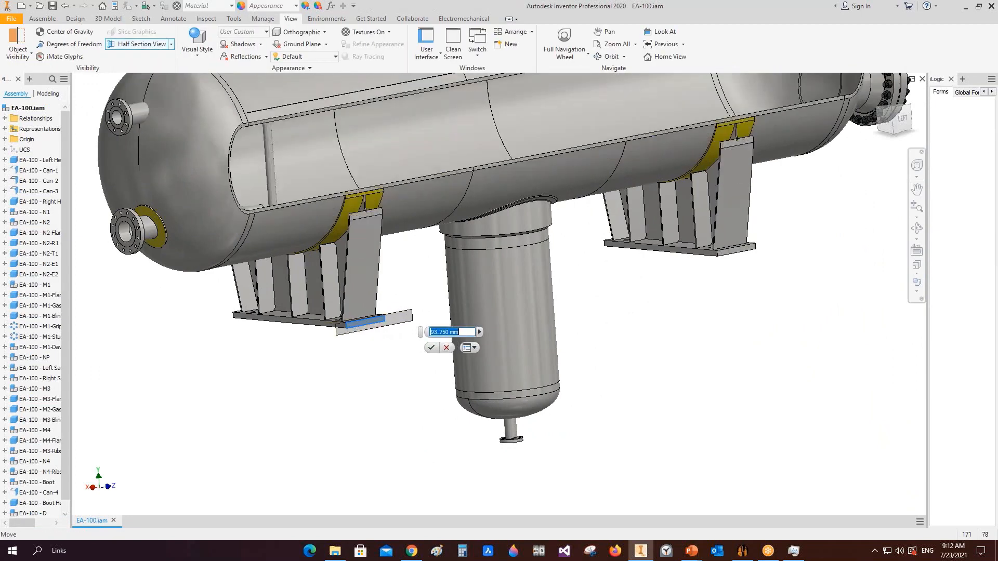
drag(381, 322, 347, 314)
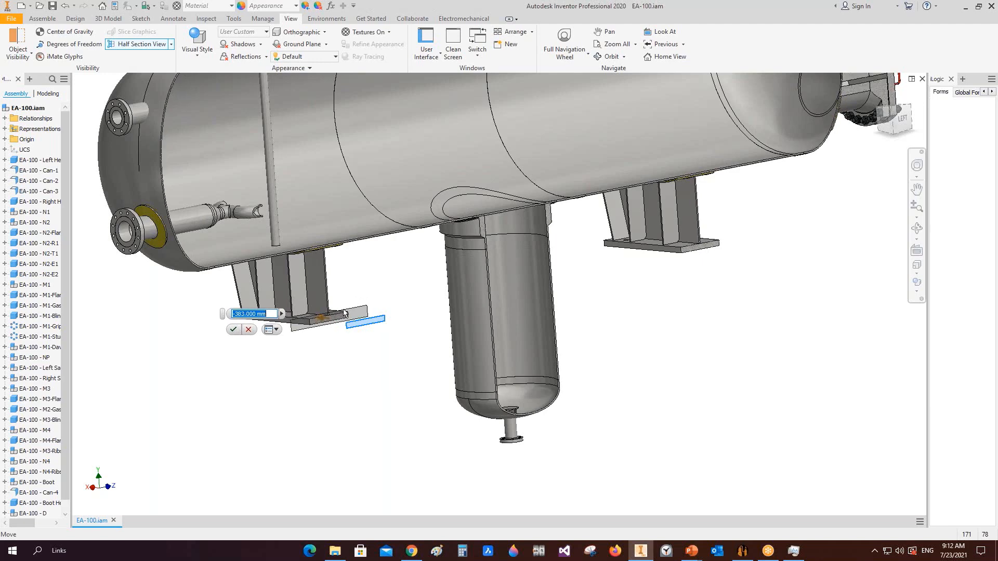
click(237, 330)
Examine the vortex breaker above the drain nozzle inside the sectioned boot head
scroll(539, 424, down, 3)
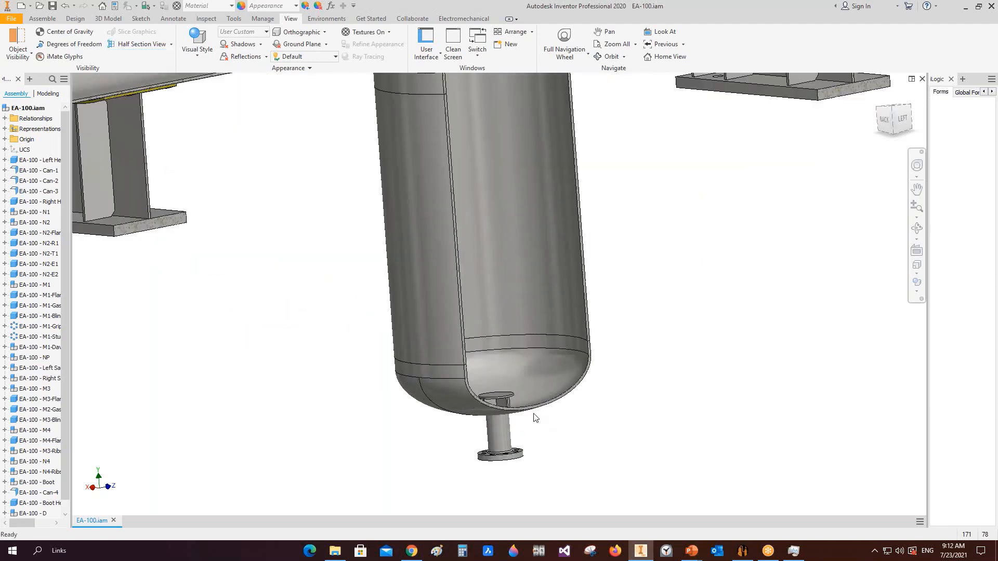
click(916, 227)
drag(546, 352, 519, 385)
scroll(313, 368, down, 4)
click(312, 369)
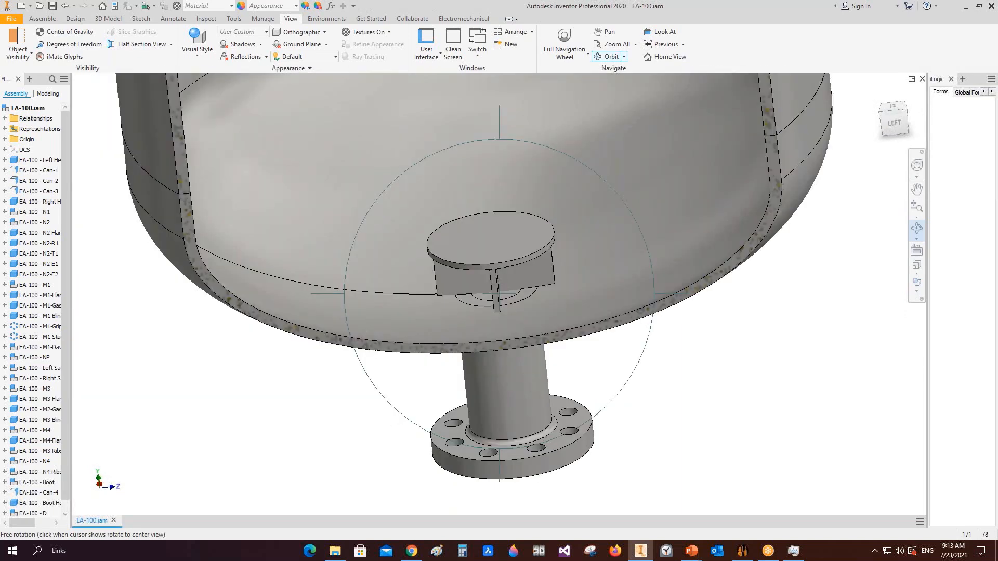
scroll(483, 295, down, 1)
drag(483, 295, 537, 286)
right_click(515, 273)
click(544, 276)
Open the vortex breaker as its own assembly and examine its crossed plates and round cover from several sides
right_click(507, 279)
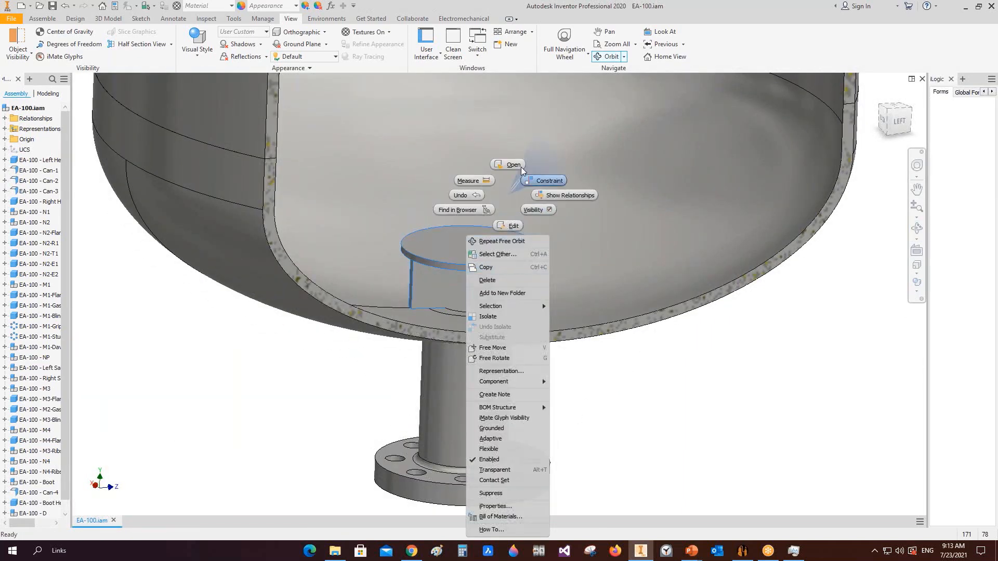
click(508, 165)
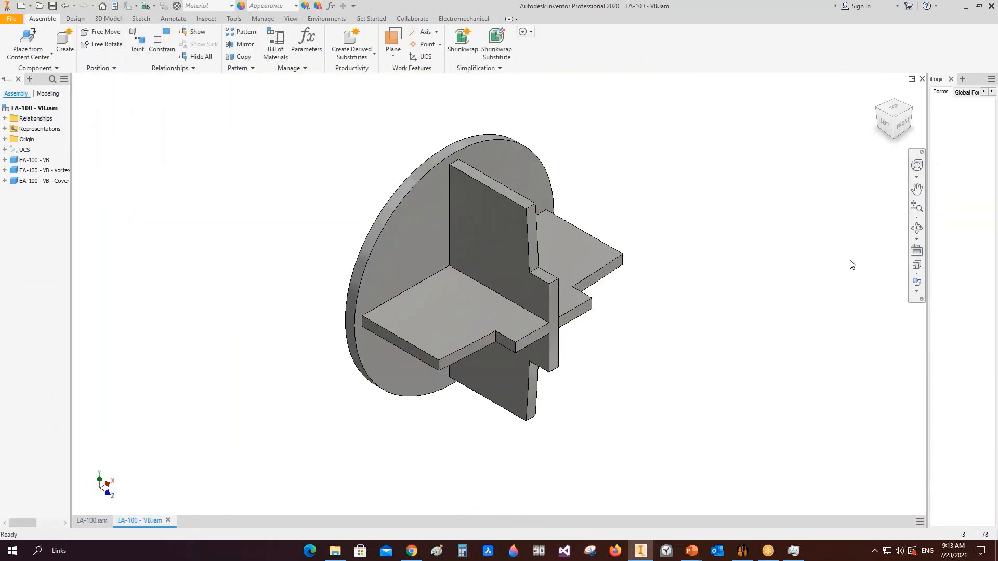
click(916, 227)
drag(460, 285, 530, 263)
key(Escape)
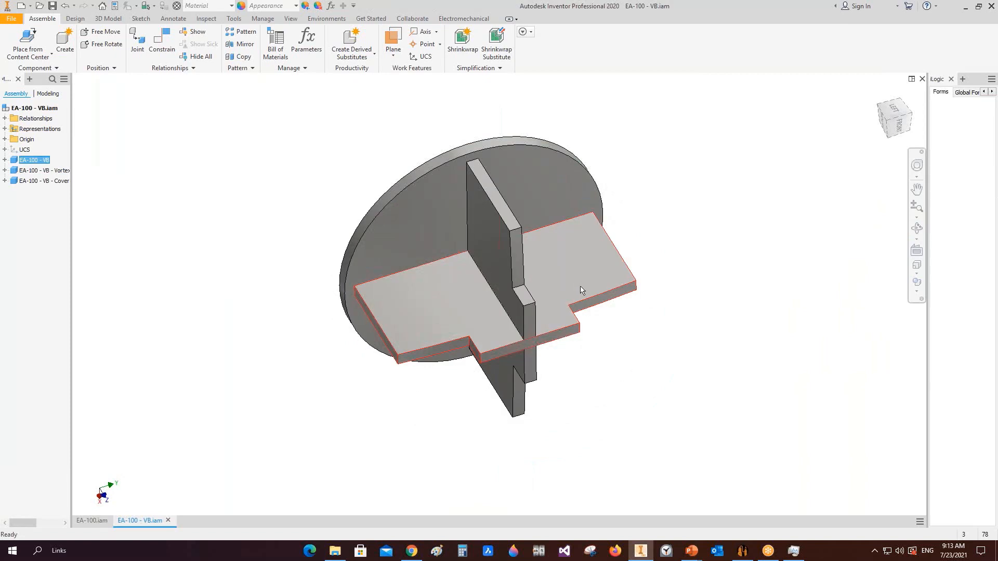
click(519, 311)
scroll(534, 347, down, 4)
scroll(506, 270, up, 3)
middle_drag(506, 270, 515, 341)
click(917, 229)
drag(530, 219, 591, 254)
drag(525, 260, 496, 193)
key(Escape)
key(Escape)
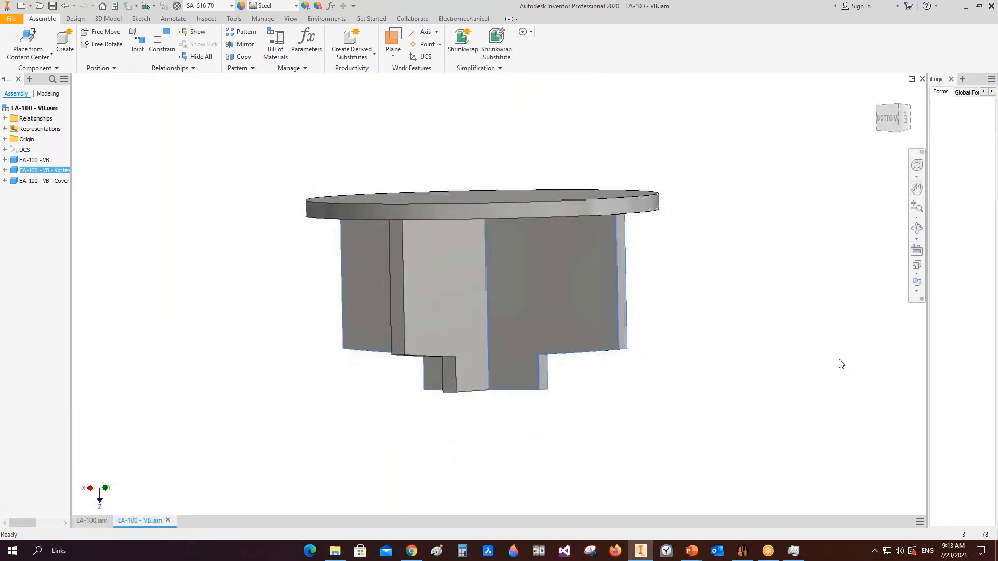
Return to Static Equipment Generator, remove VB's cover plate, set its depth to 40 mm, and save it after checking the stepped plates in Inventor
click(749, 553)
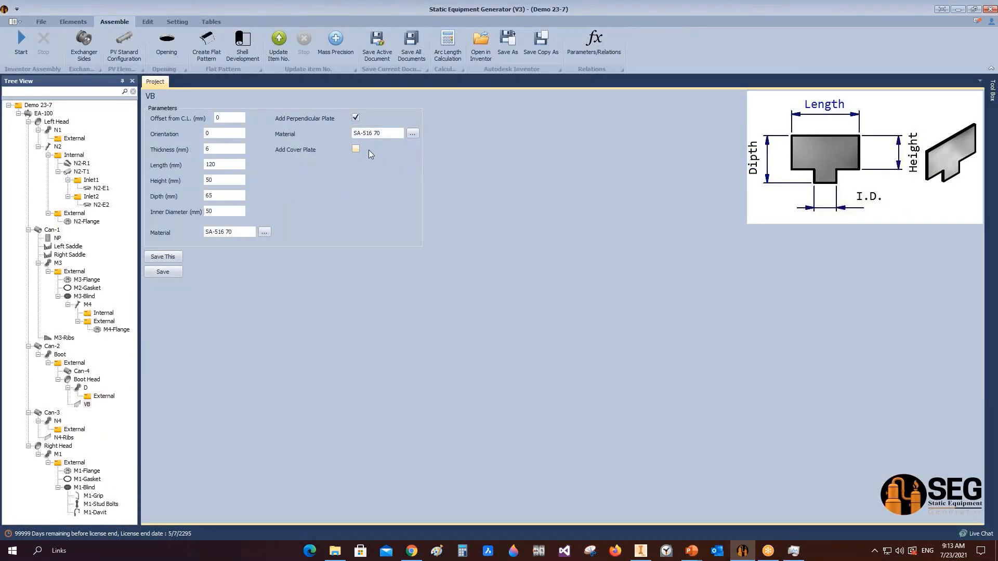
click(227, 208)
click(641, 551)
scroll(523, 351, down, 3)
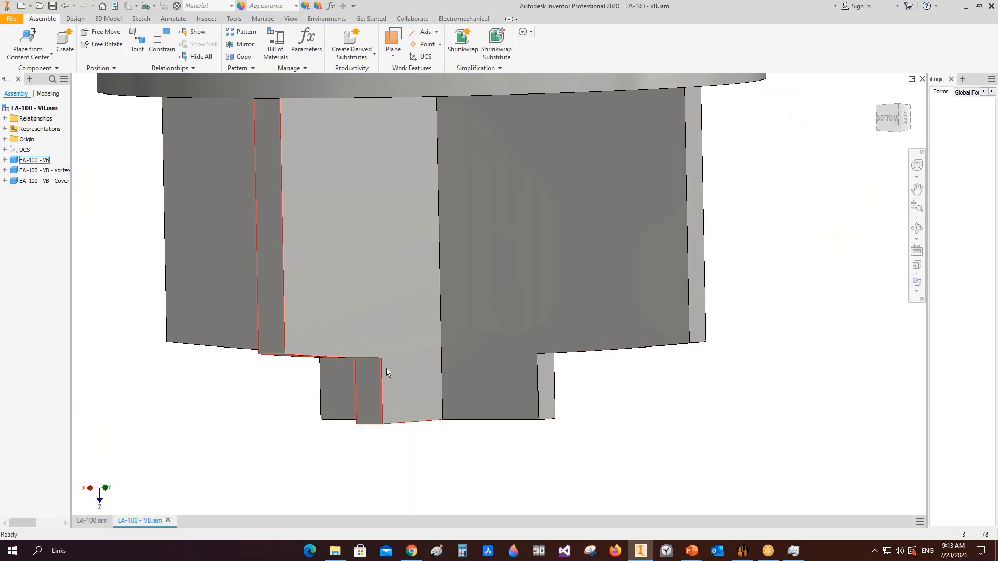
drag(617, 402, 252, 473)
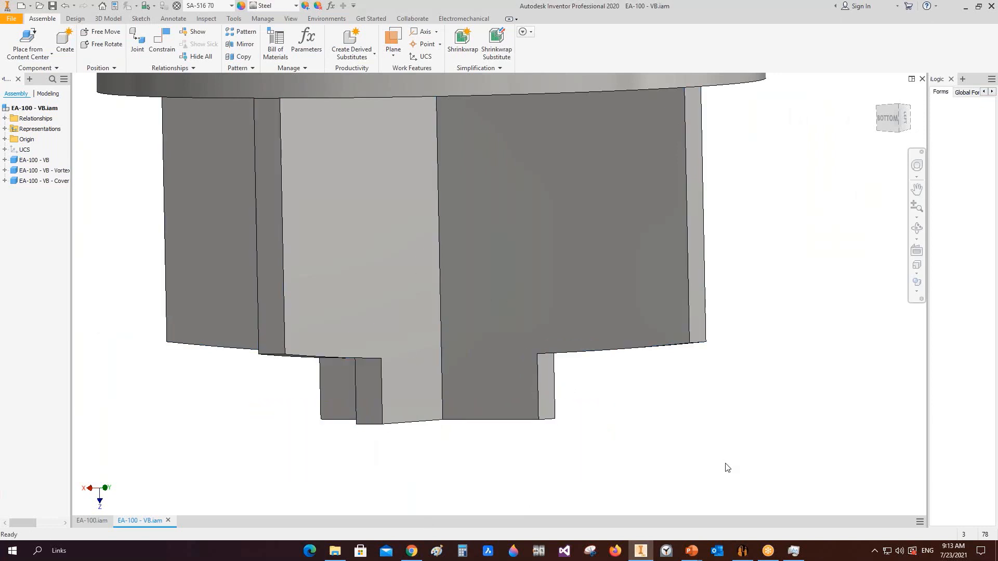
click(742, 551)
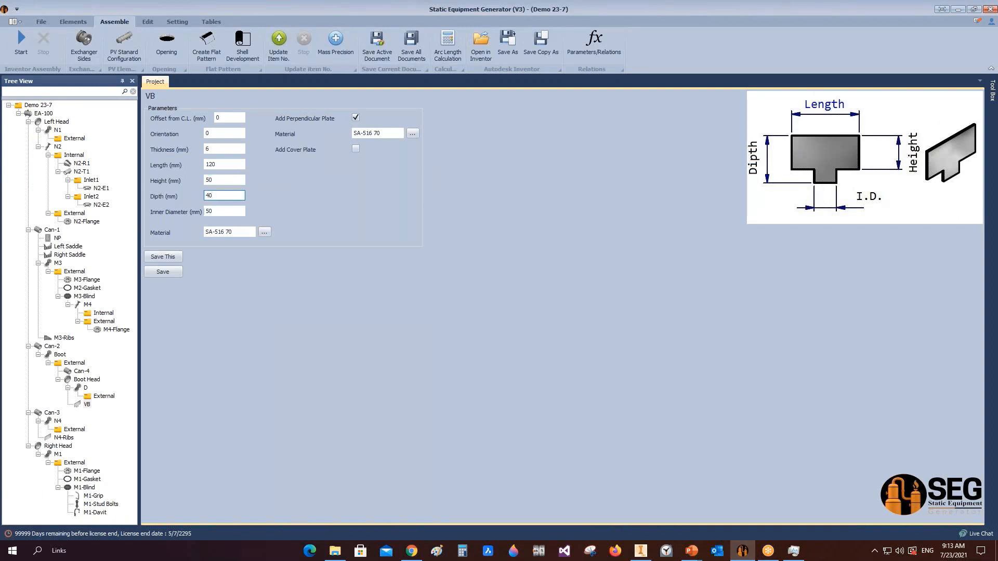
click(163, 273)
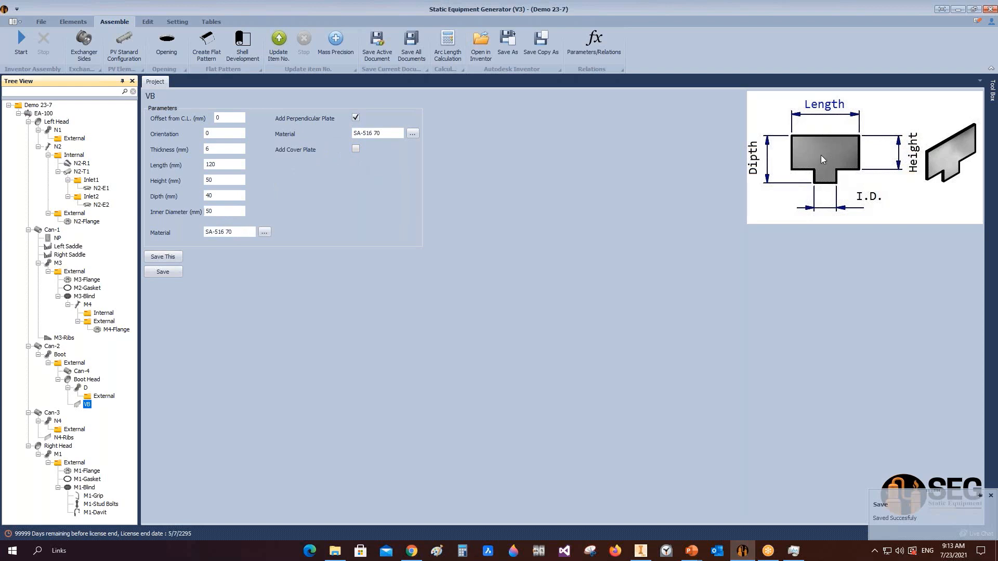
Save the vortex breaker (VB) parameters with the perpendicular plate, run the assembly update and switch to Inventor
click(176, 274)
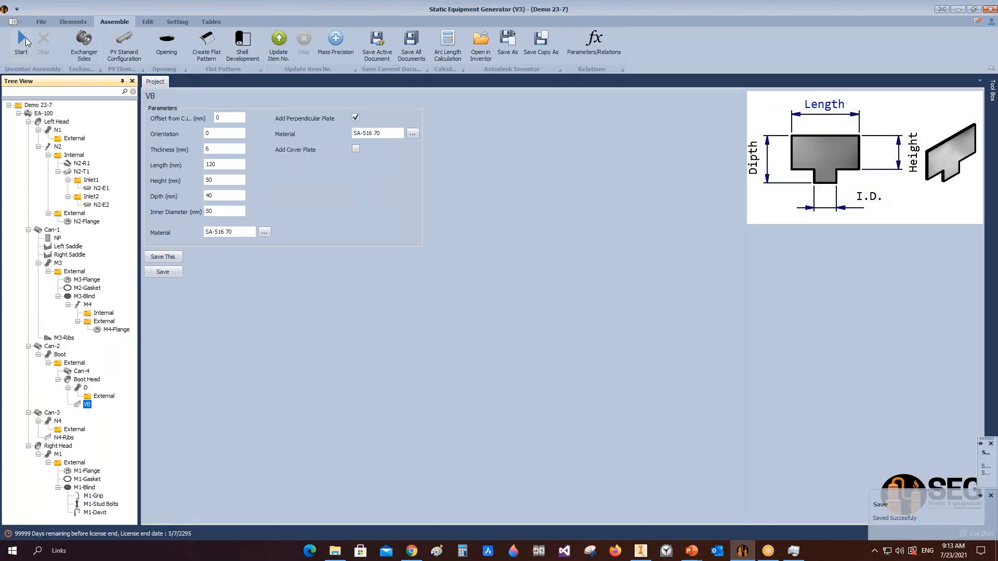
click(643, 555)
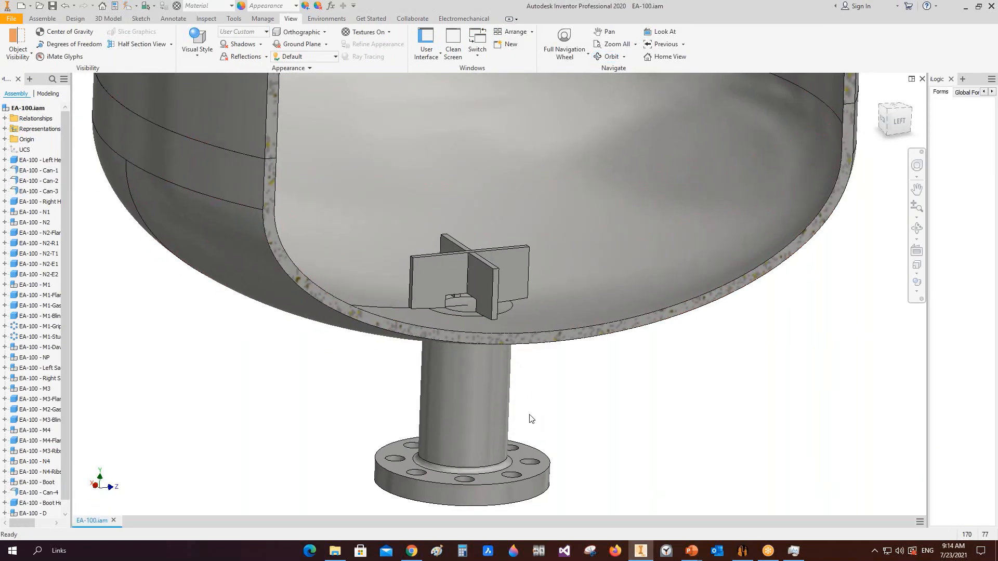
Examine how the crossed vortex breaker plates and their notches sit over the drain nozzle opening in the boot head
middle_drag(467, 267, 513, 338)
scroll(495, 309, down, 3)
scroll(512, 342, up, 2)
click(917, 227)
drag(522, 274, 520, 323)
scroll(515, 323, down, 3)
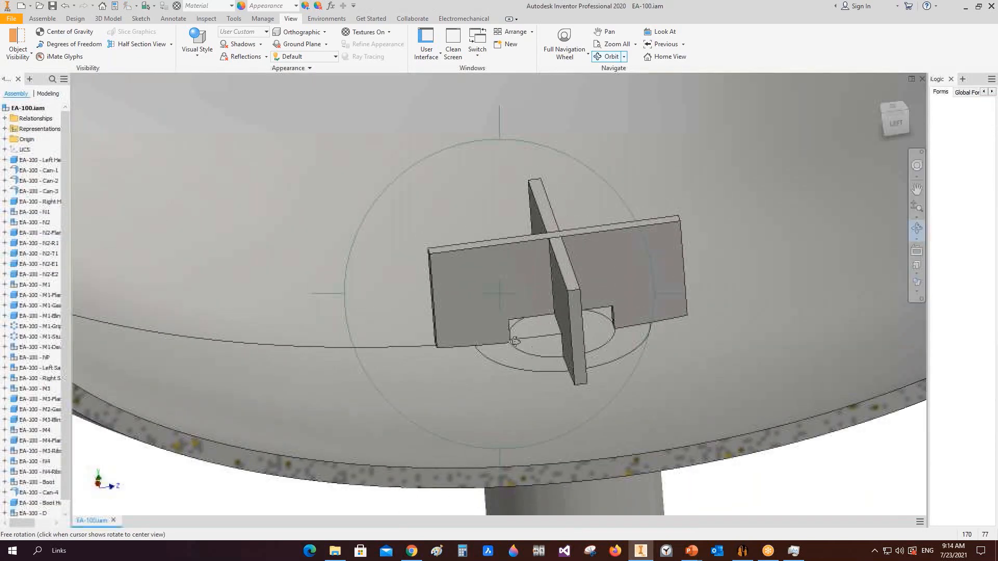
key(Escape)
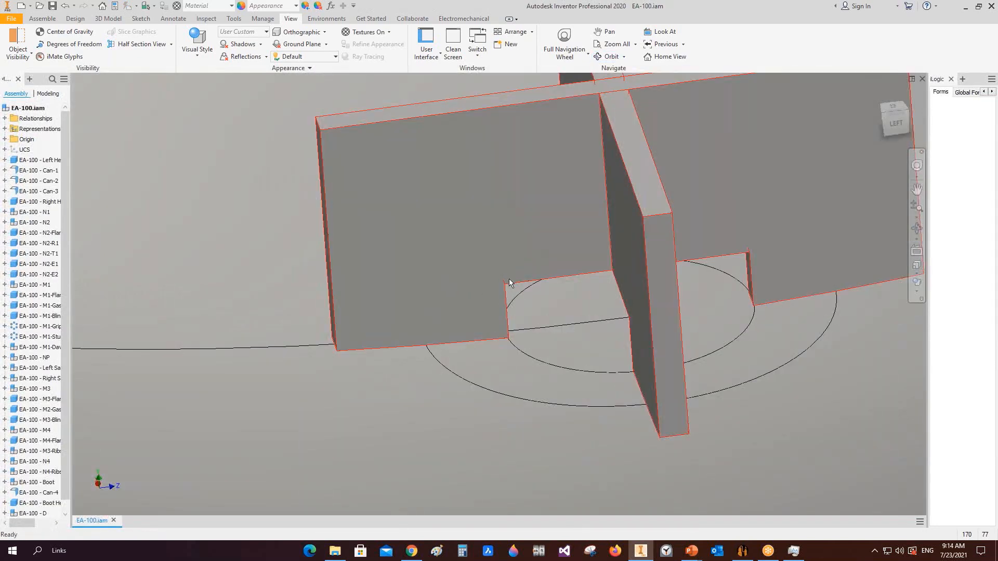
scroll(669, 273, up, 4)
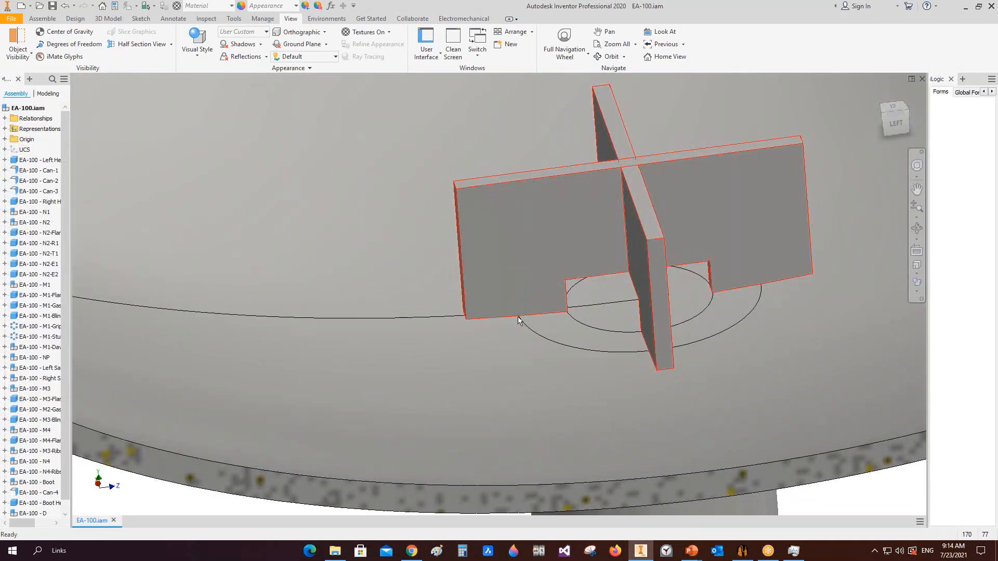
scroll(517, 316, up, 6)
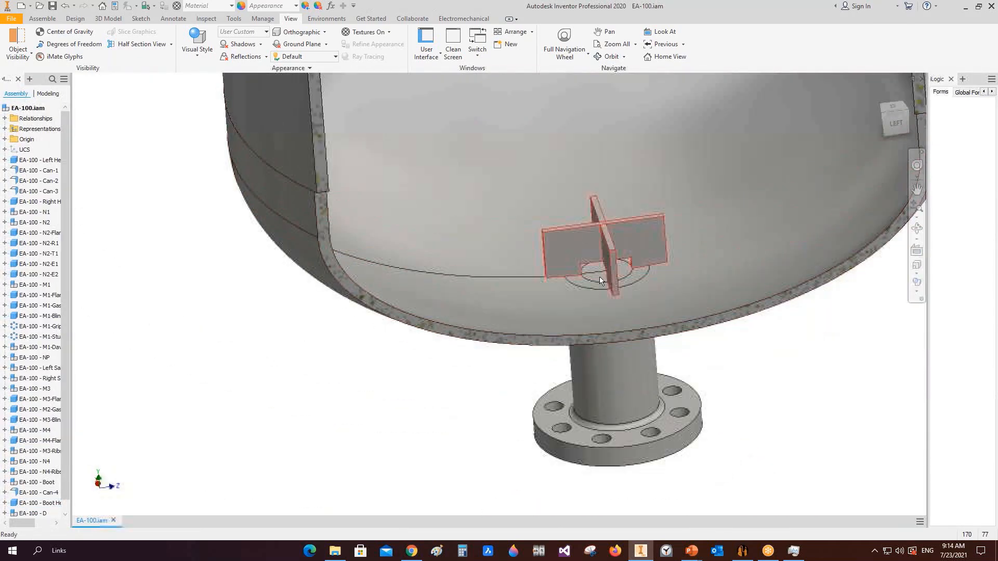
Check the breaker's inner diameter parameter in Static Equipment Generator, and measure the drain nozzle neck's outer diameter in Inventor
click(742, 550)
click(219, 166)
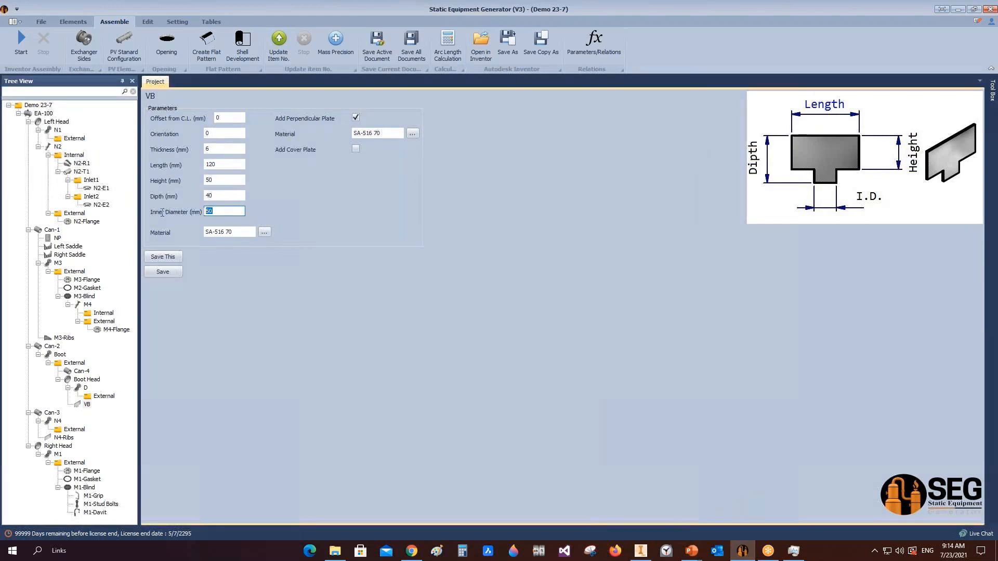
click(632, 529)
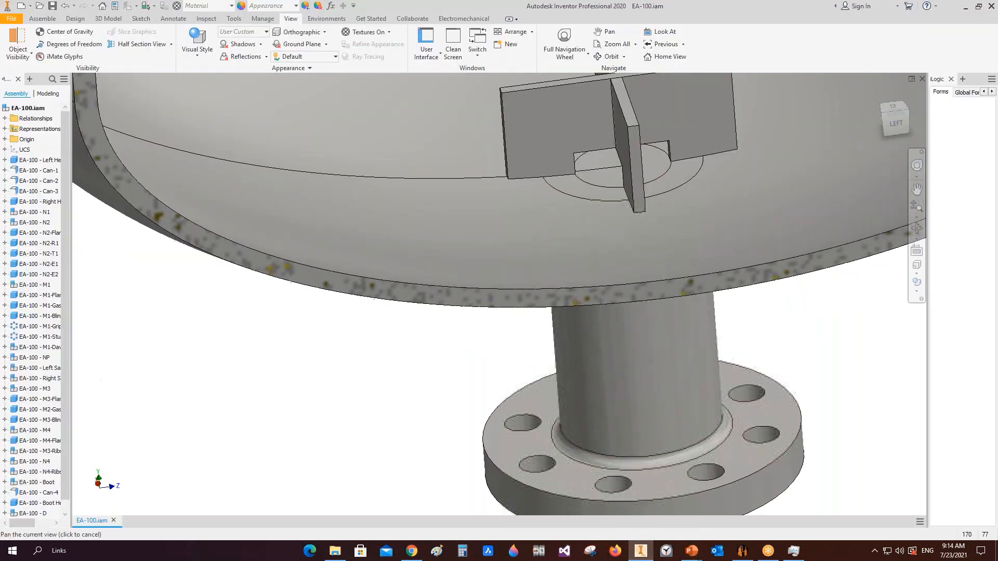
click(233, 19)
click(18, 40)
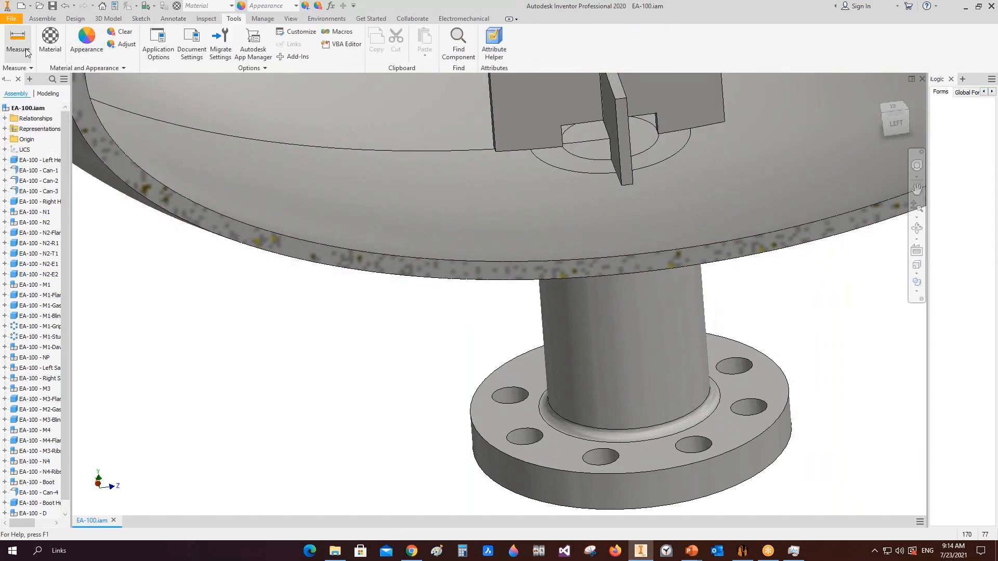
click(550, 406)
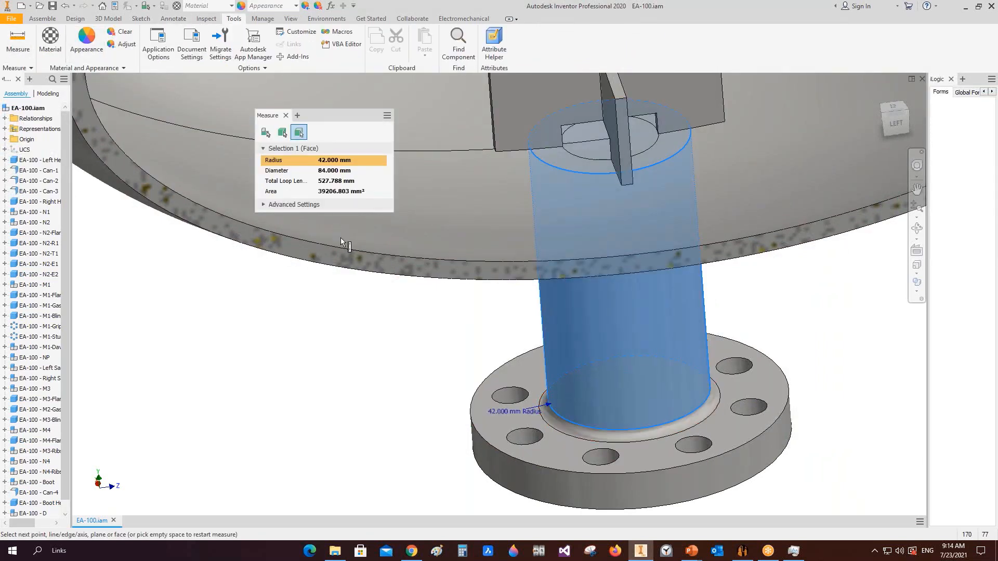
click(285, 116)
click(22, 36)
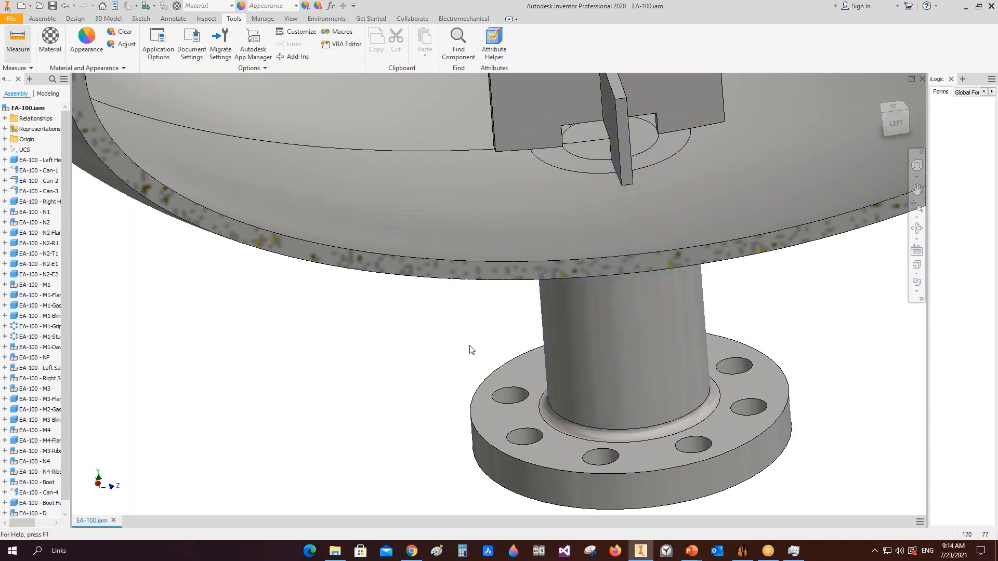
click(554, 416)
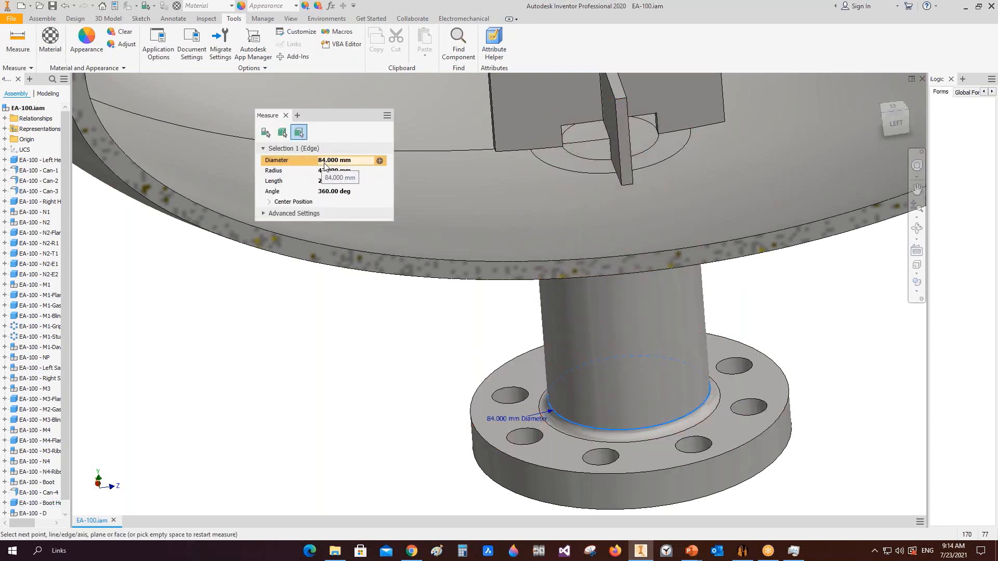
click(285, 115)
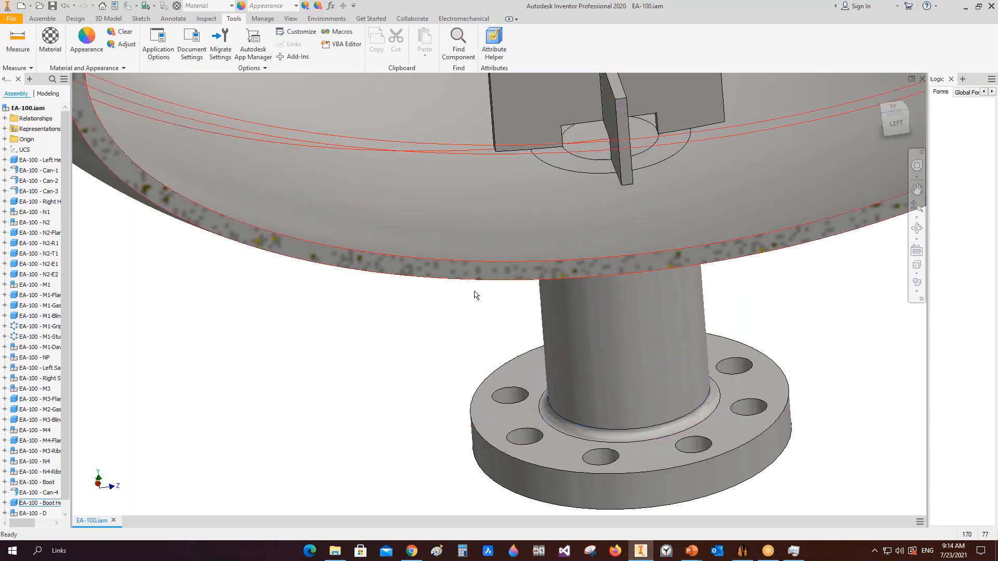
Set the vortex breaker's inner diameter to 90 mm in Static Equipment Generator, save it and update the Inventor assembly
click(742, 550)
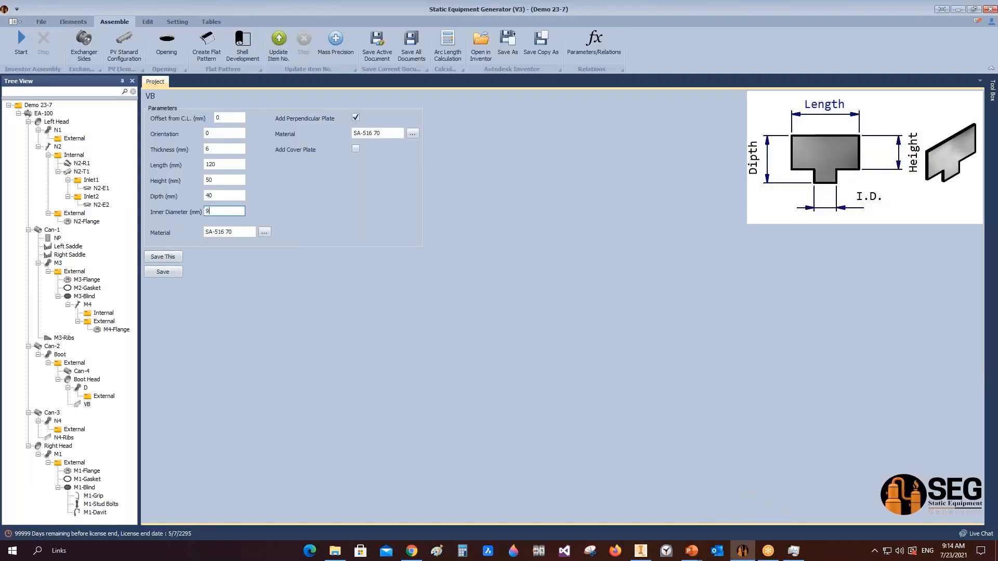
click(171, 272)
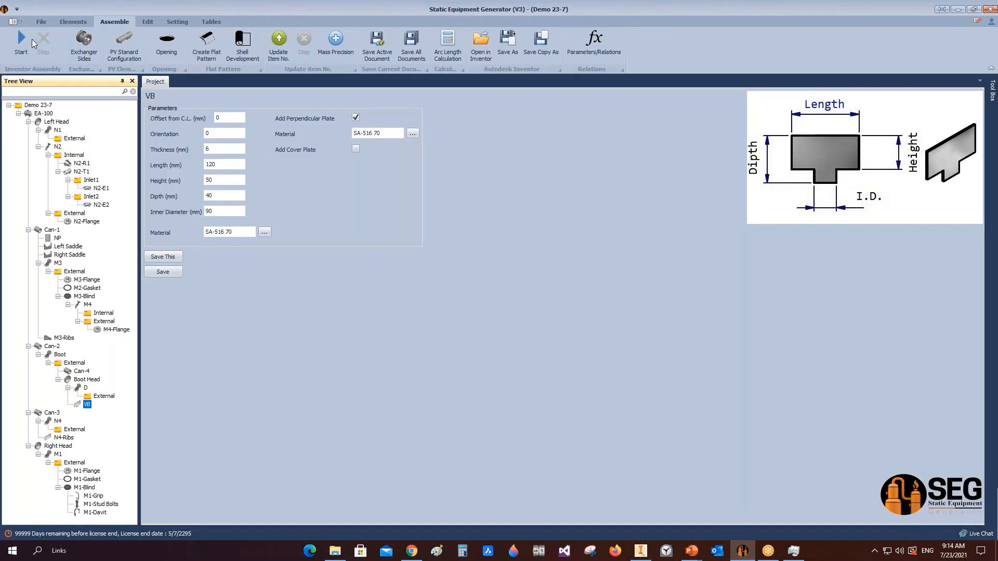
click(640, 551)
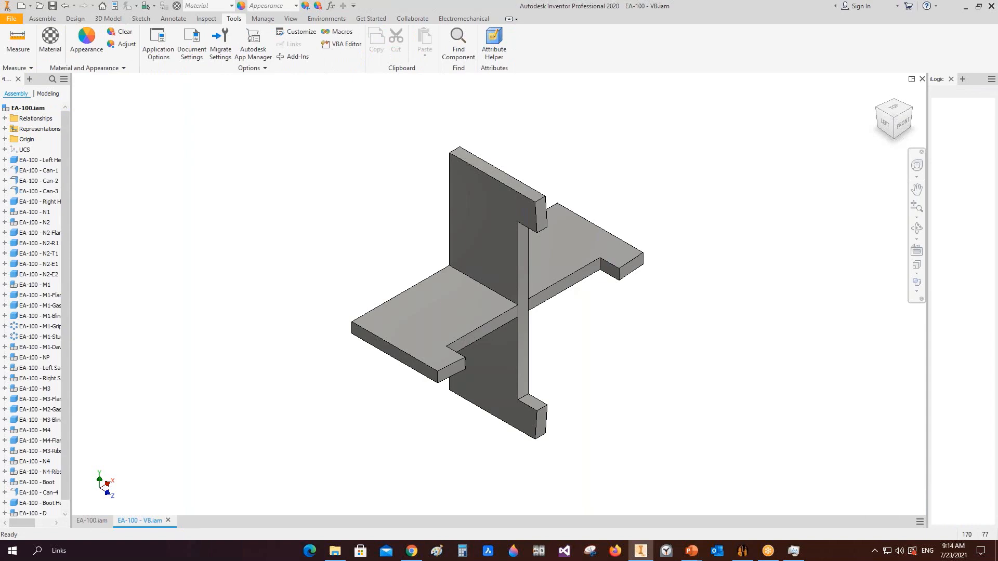
key(ctrl+s)
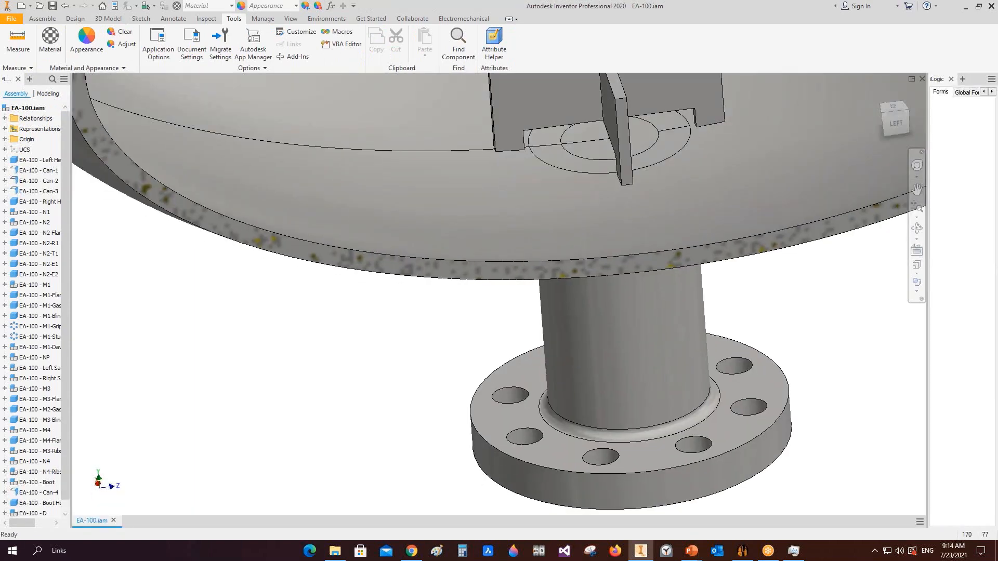
Examine the updated breaker notch around the drain nozzle, the boot and the whole sectioned vessel, and compare with the PowerPoint reference slide
scroll(627, 235, up, 2)
middle_drag(673, 190, 672, 208)
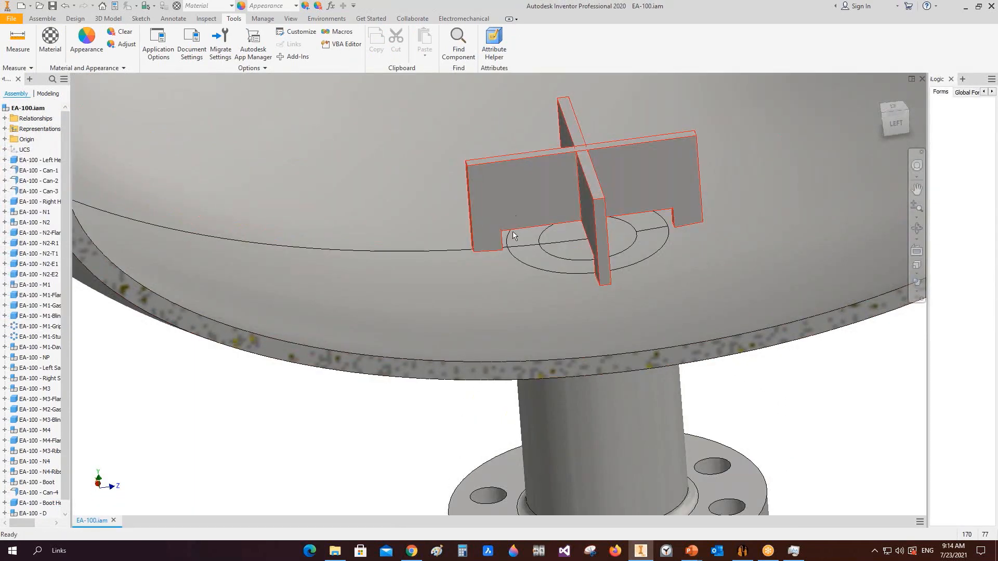
middle_drag(580, 345, 575, 355)
scroll(575, 355, down, 3)
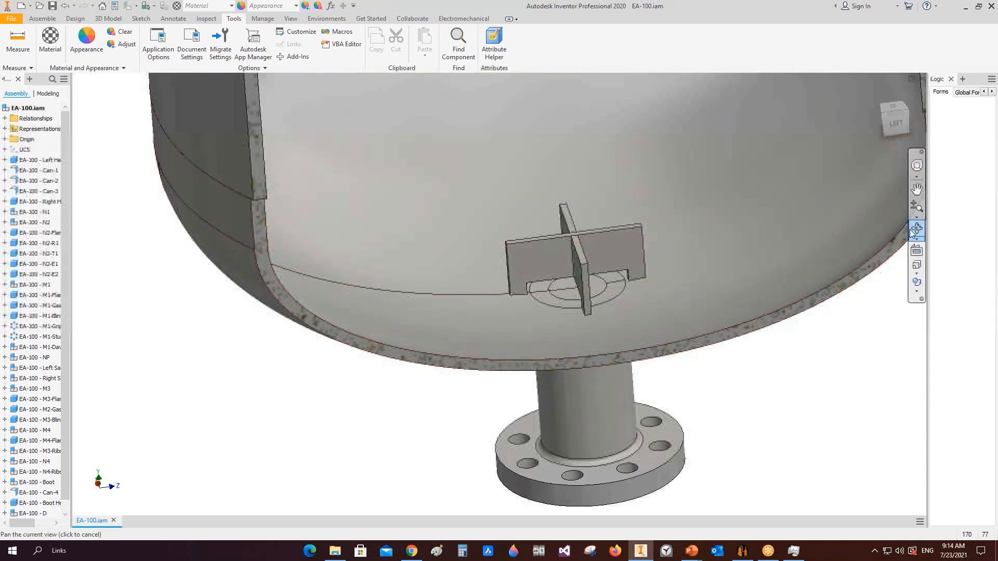
scroll(603, 241, down, 3)
shift+middle_drag(535, 238, 591, 241)
drag(591, 241, 584, 315)
scroll(550, 277, down, 2)
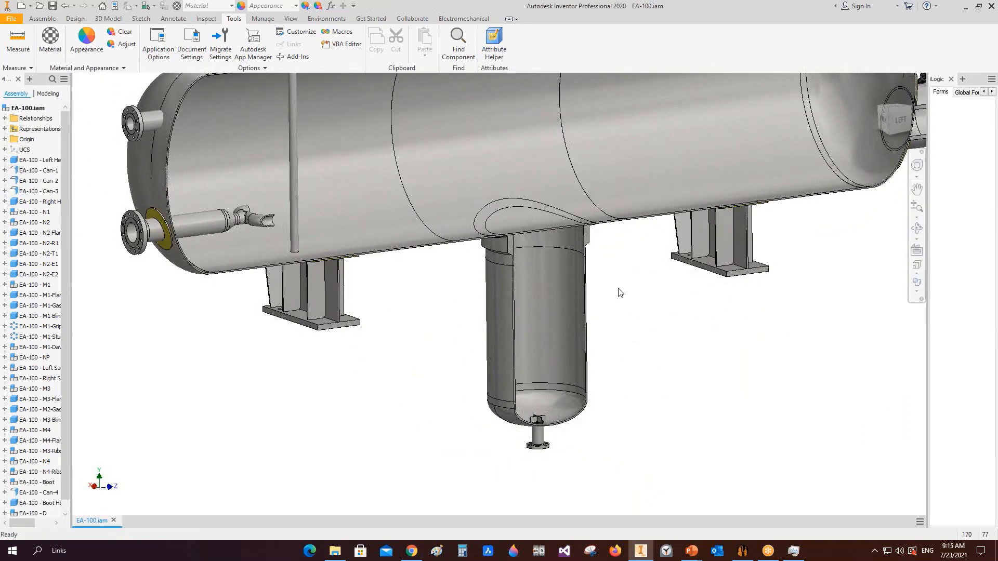
middle_drag(486, 172, 494, 284)
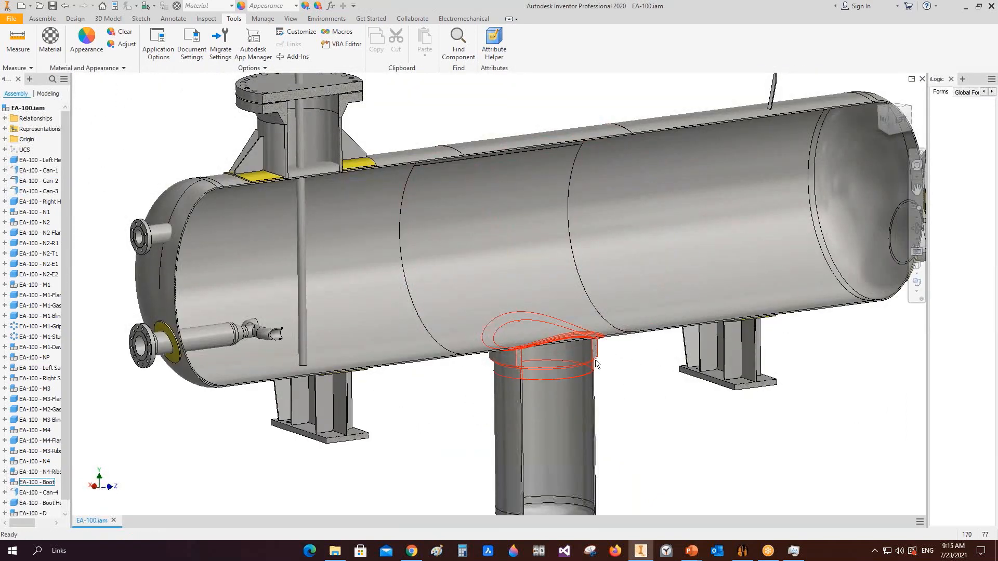
click(879, 131)
scroll(502, 359, up, 3)
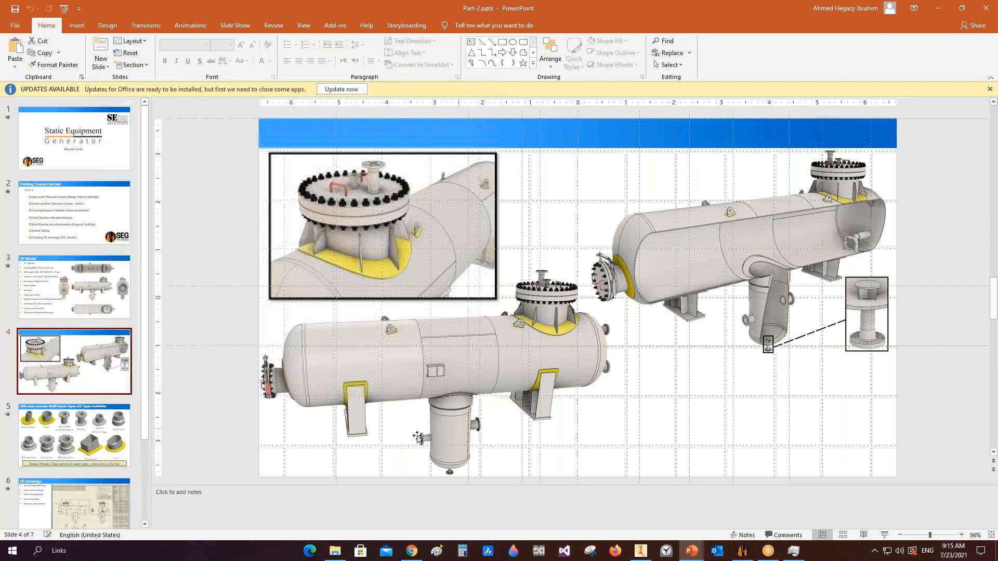
In Static Equipment Generator, add a Lug Type9 part named Lug-1 to the Can-1 shell
click(745, 554)
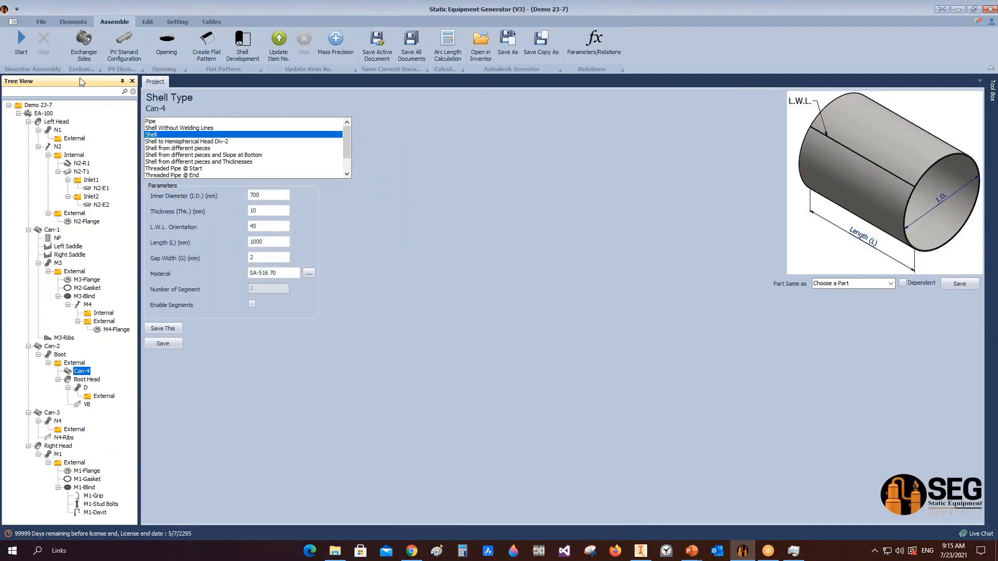
click(73, 22)
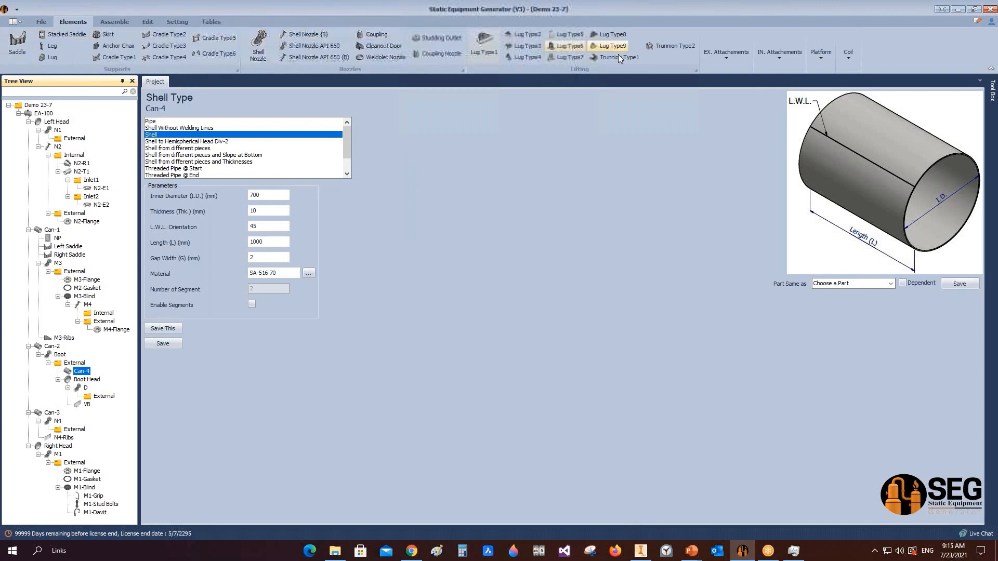
click(641, 551)
middle_drag(557, 343, 571, 408)
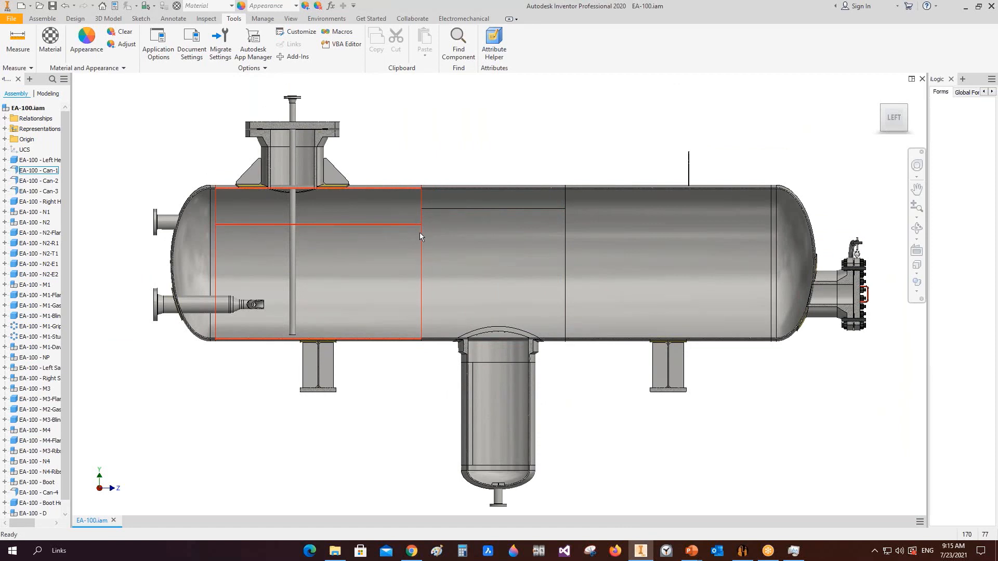
click(742, 550)
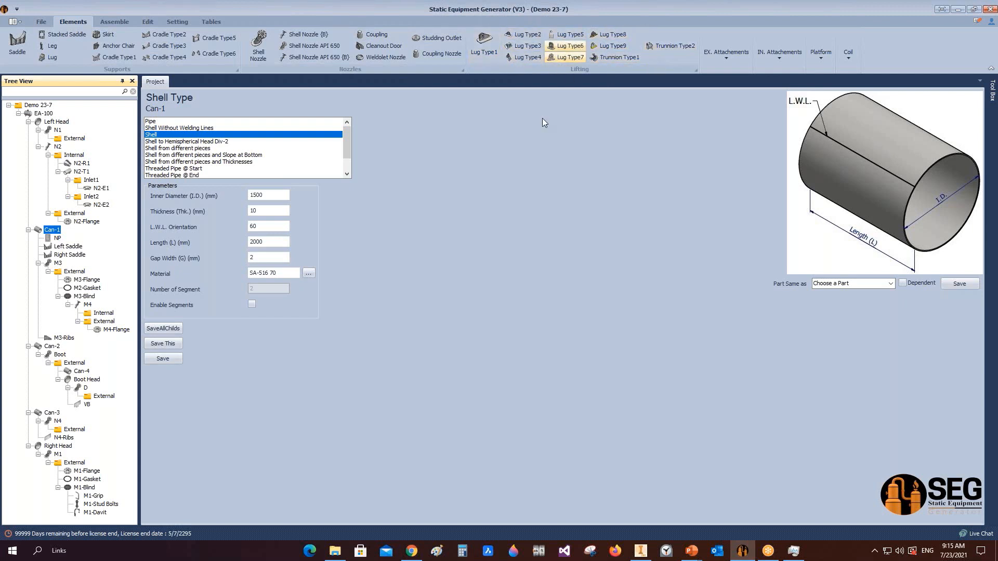
click(613, 45)
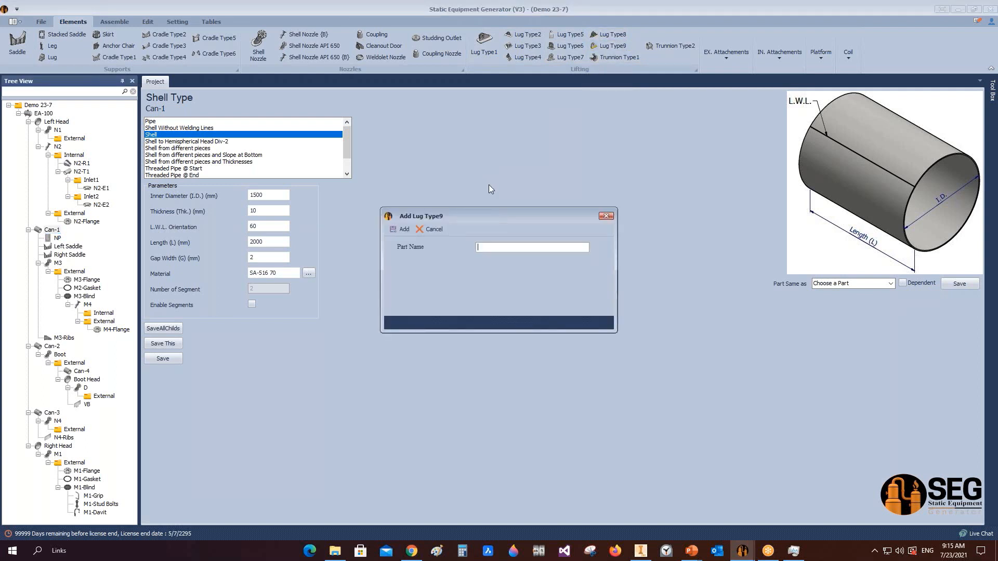
text(Lug-1)
click(404, 229)
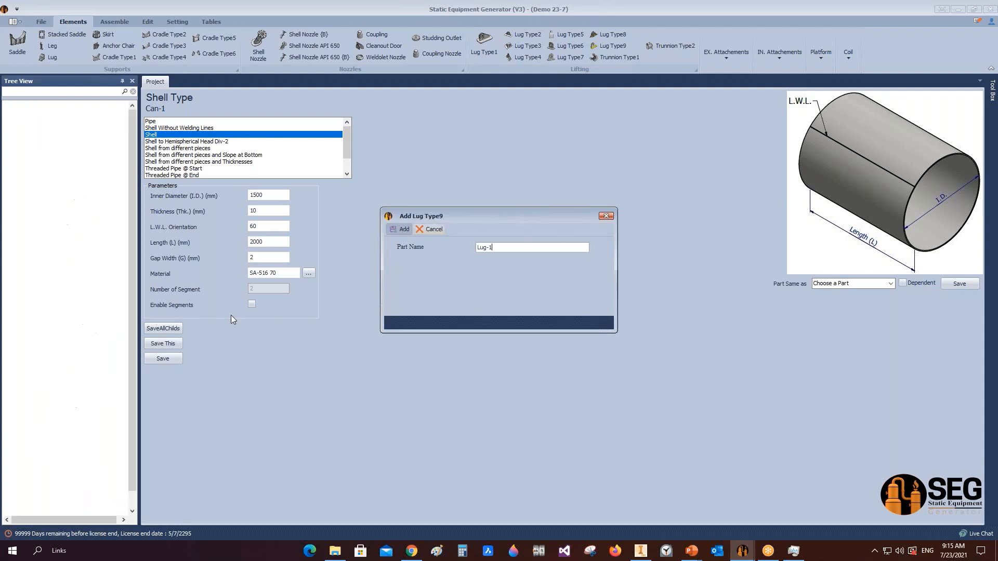
Activate the wear plate and collar for Lug-1 and set its width (C) to 200 mm
click(56, 331)
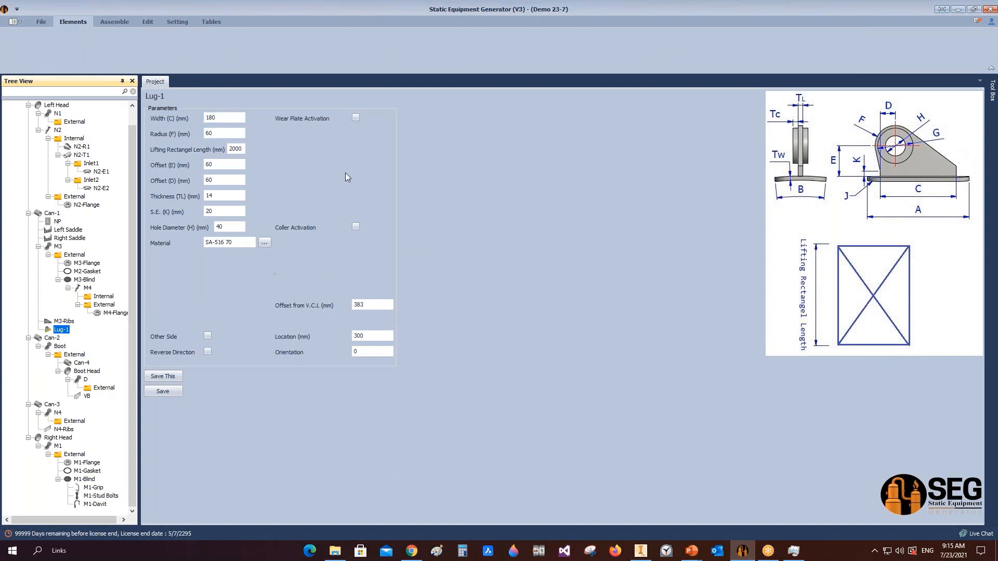
click(355, 118)
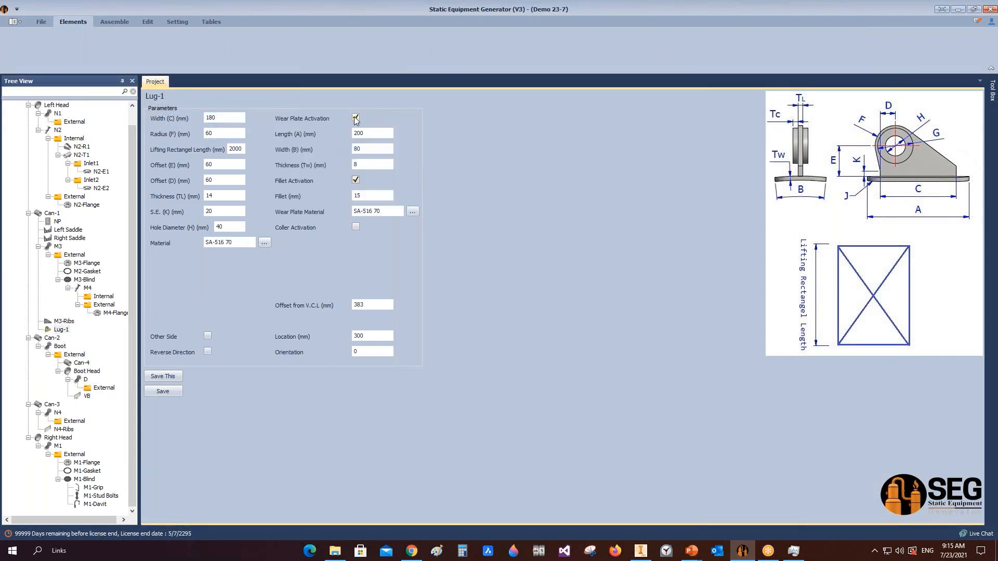
click(356, 228)
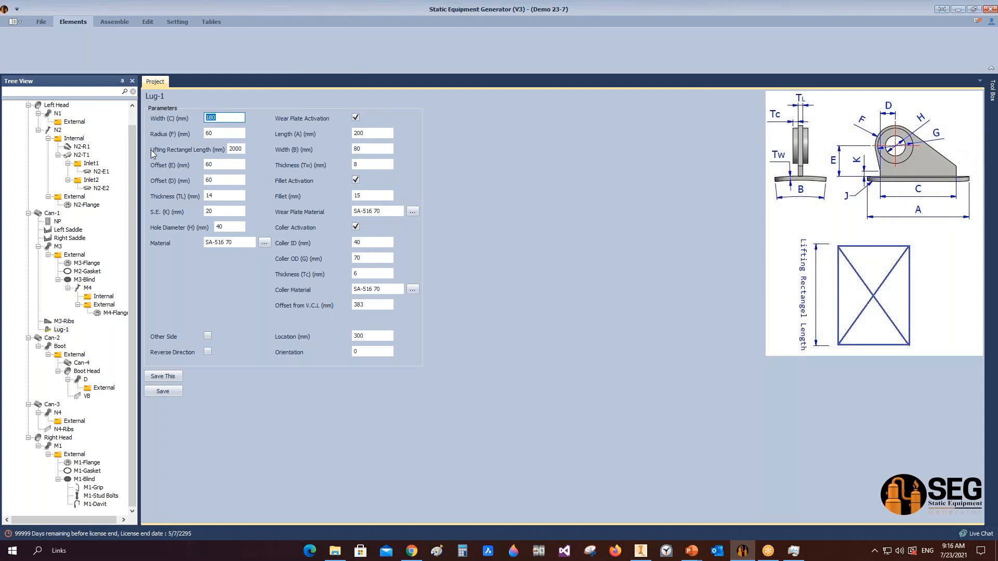
text(200)
key(Tab)
Examine the sectioned vessel's length in Inventor and add 500+1400+500 in Calculator to work out the lifting rectangle length
click(238, 149)
click(640, 550)
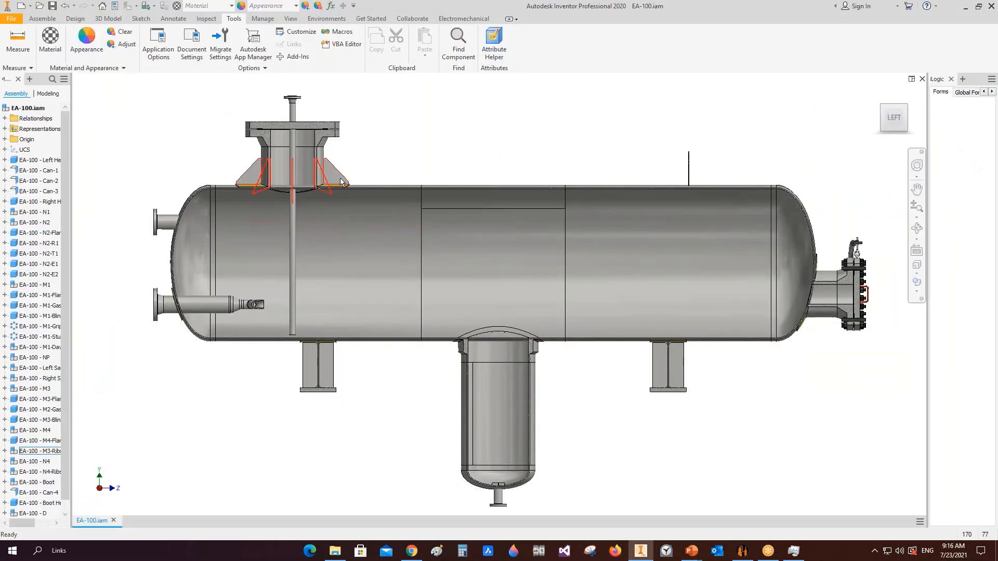
middle_drag(367, 211, 370, 231)
scroll(296, 248, down, 3)
middle_drag(407, 200, 409, 227)
scroll(430, 196, up, 3)
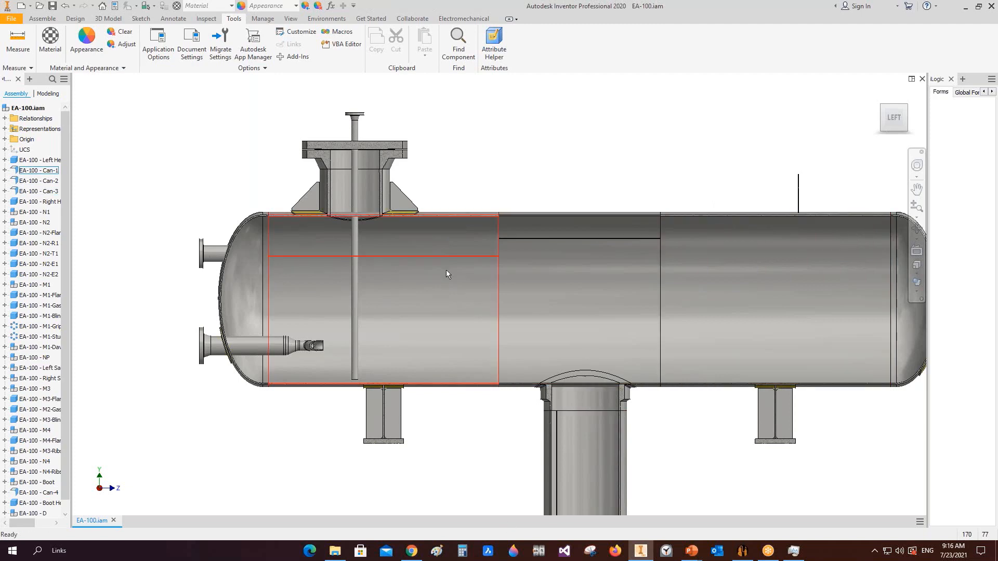
click(462, 550)
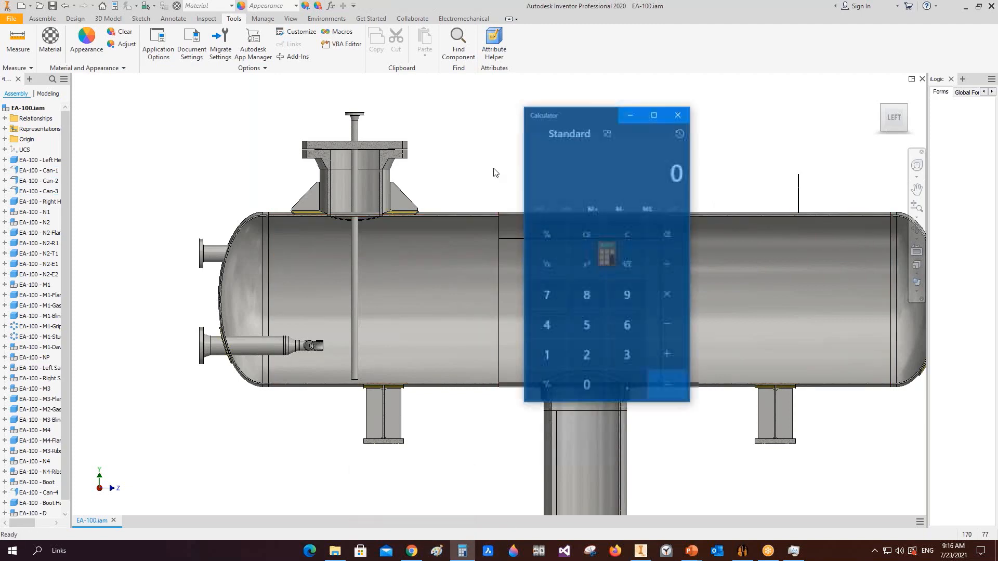
drag(594, 116, 220, 124)
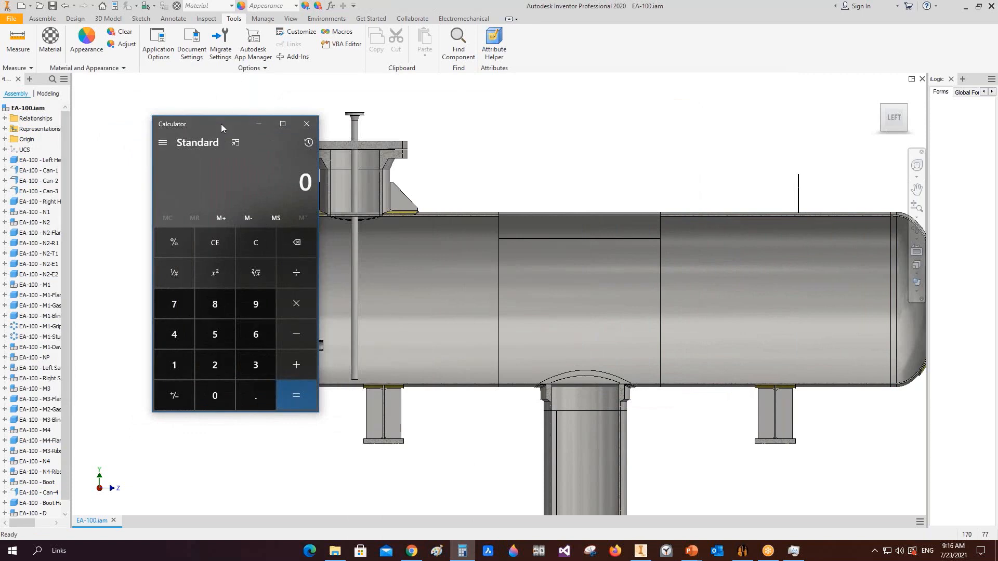
text(500+1)
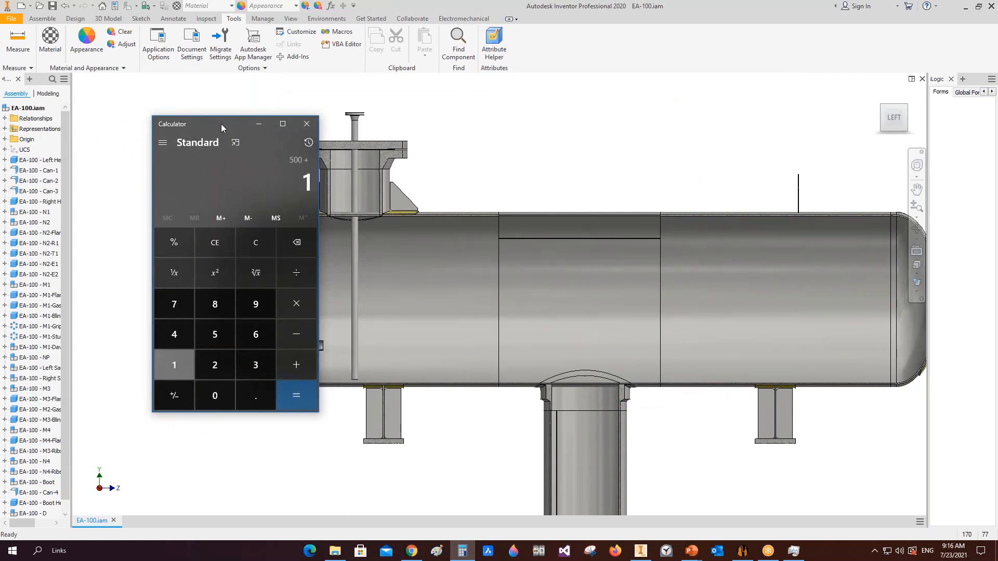
text(400+500)
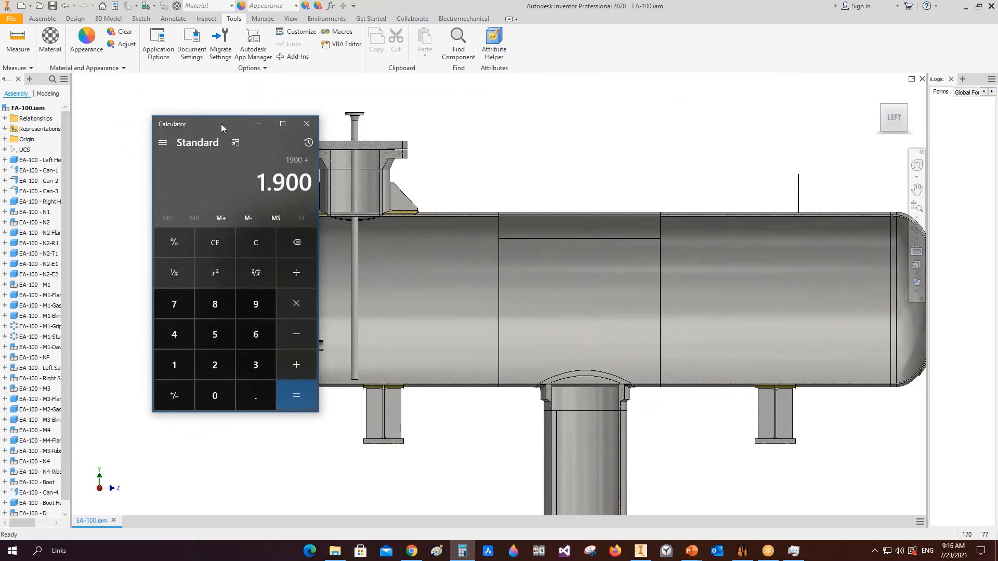
key(Return)
click(307, 123)
Back in Static Equipment Generator, set Lug-1's lifting rectangle length to 2400 mm and review its offsets and thickness
click(743, 551)
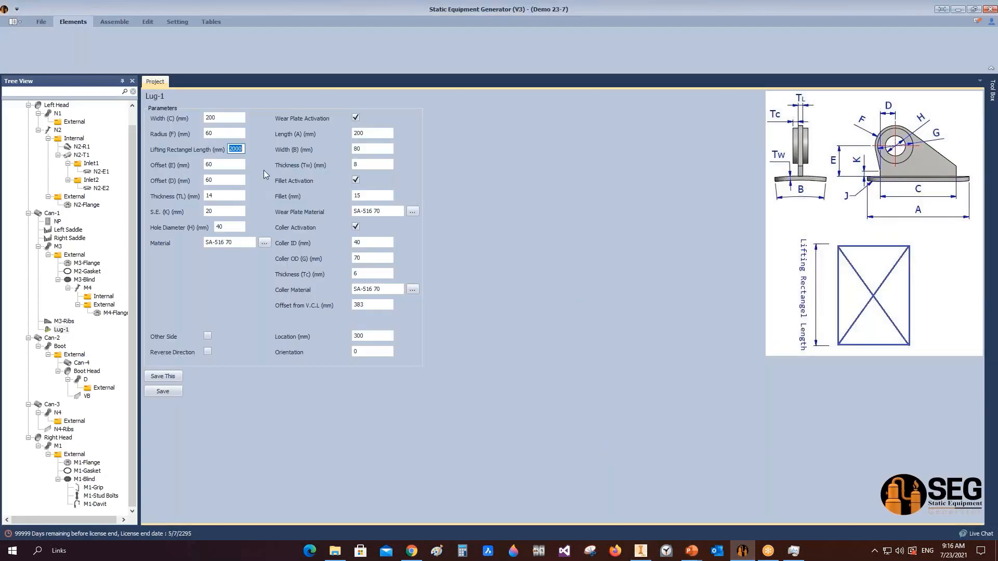
text(2400)
double_click(239, 165)
double_click(222, 180)
double_click(221, 197)
Set Lug-1's location to 1500 mm, save the lug and update the Inventor assembly
double_click(364, 336)
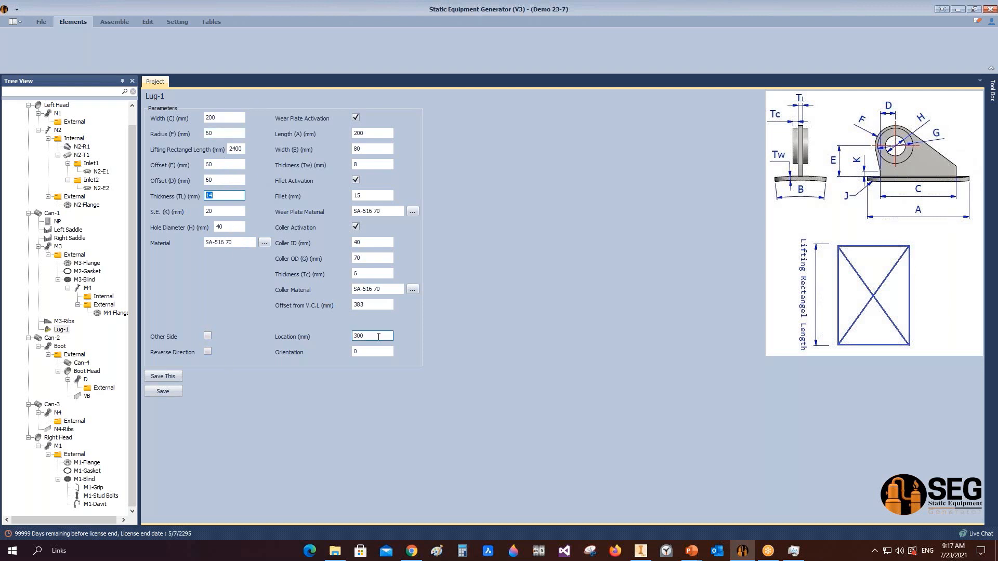
text(1500)
click(359, 351)
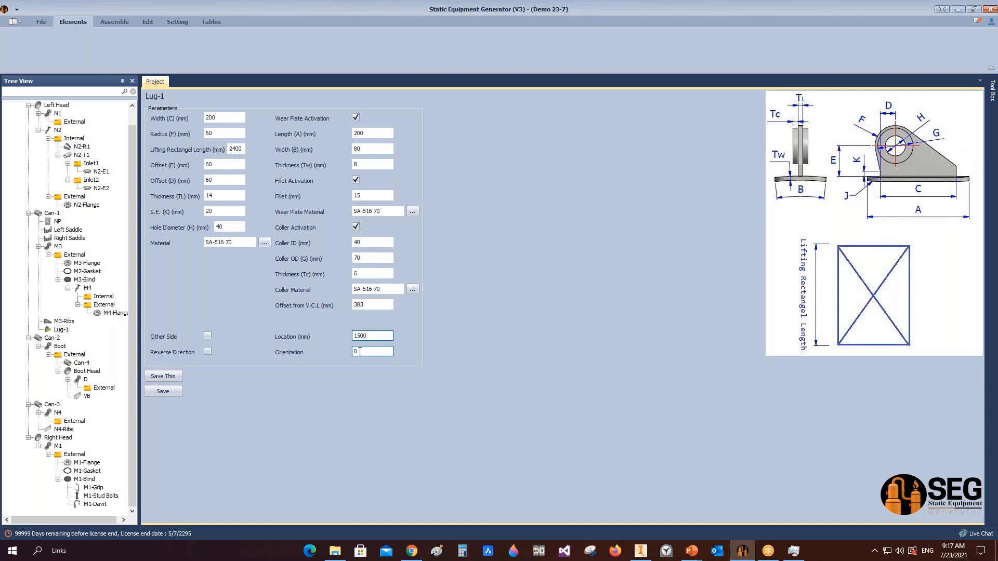
click(171, 389)
click(20, 45)
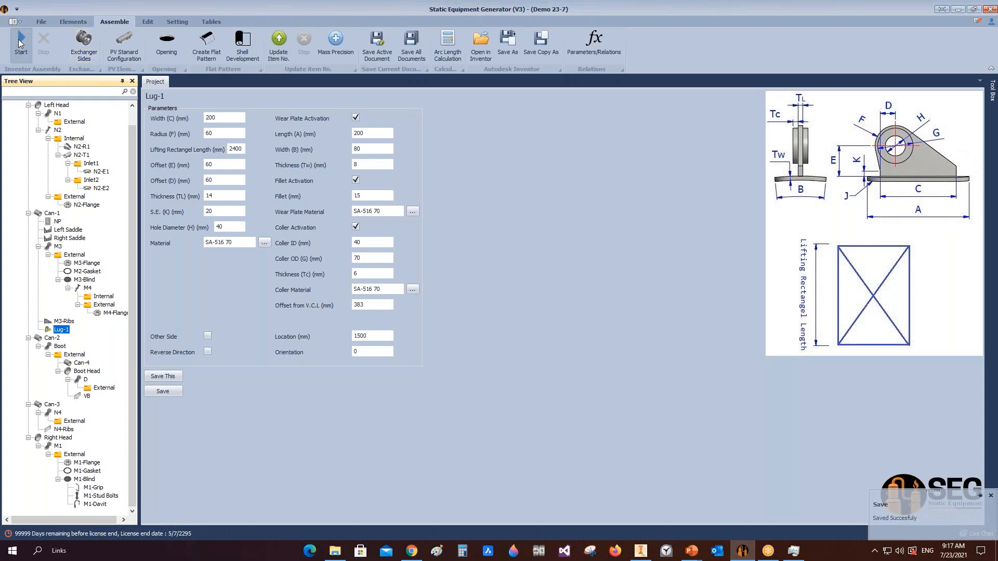
In Inventor, end the half section view of the vessel and inspect Lug-1 with its wear plate and collar up close
click(640, 550)
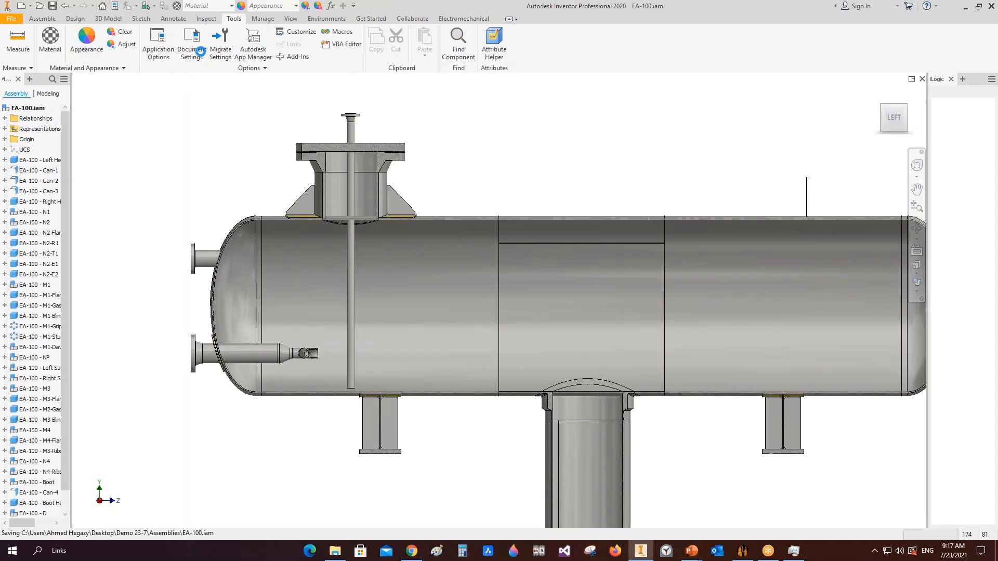
click(262, 18)
click(291, 19)
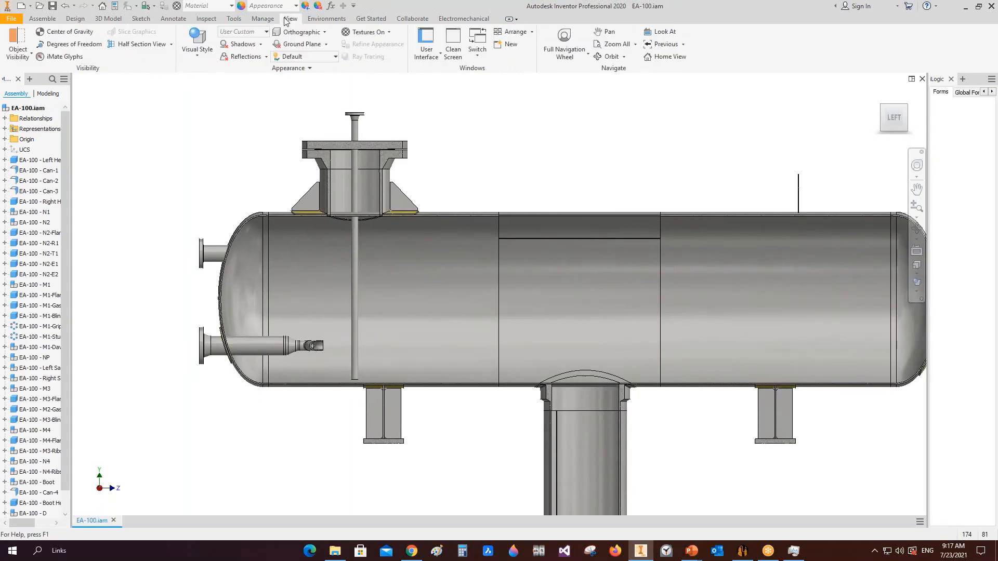
click(171, 44)
click(149, 123)
click(916, 227)
scroll(453, 222, down, 5)
drag(468, 252, 385, 283)
scroll(389, 282, down, 6)
middle_drag(399, 281, 680, 291)
scroll(681, 292, up, 1)
right_click(557, 277)
click(591, 279)
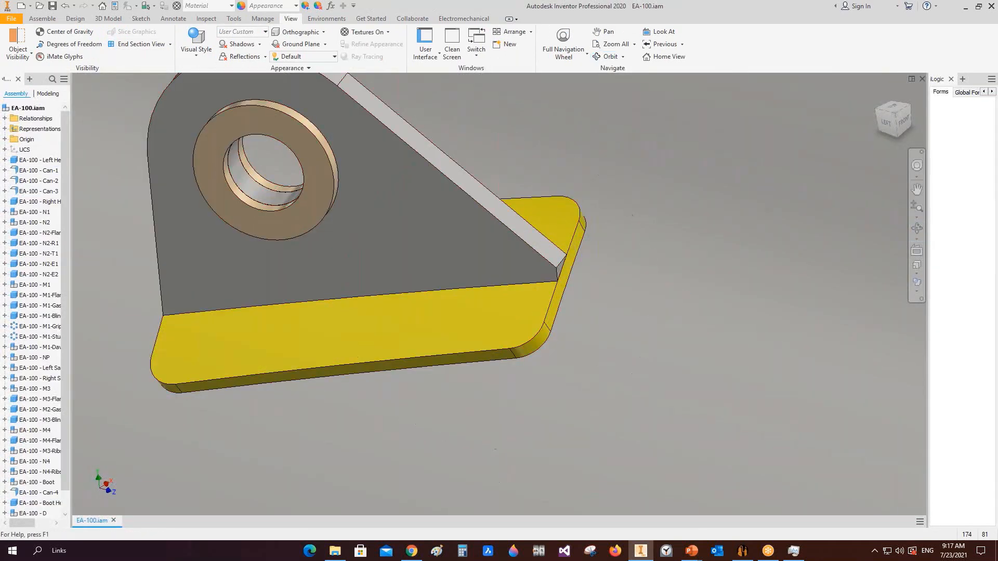
In Static Equipment Generator, set Lug-1's wear plate length (A) to 260 mm and S.E. (K) to 50 mm, save and update the assembly
click(749, 550)
click(359, 134)
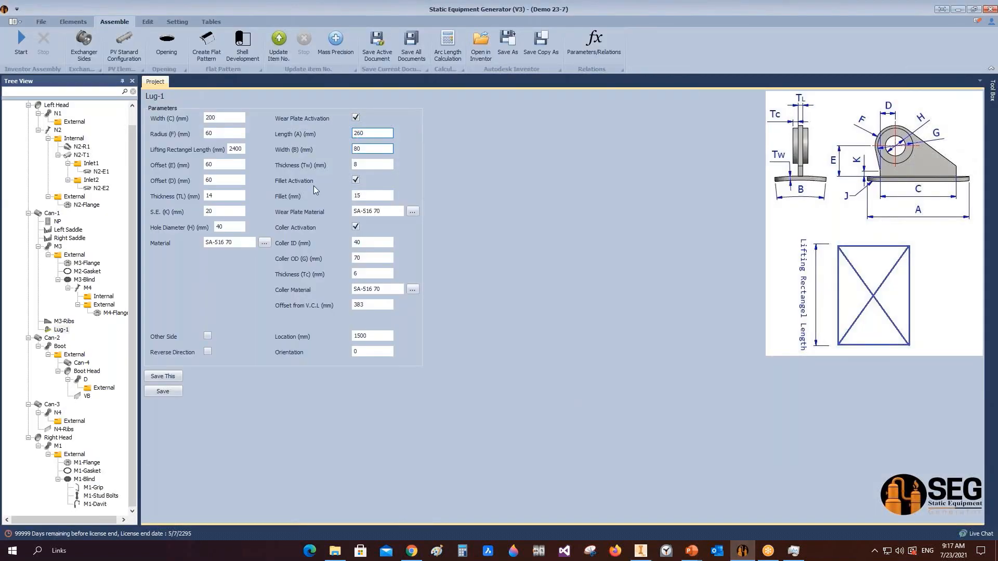
click(218, 209)
drag(218, 213, 191, 209)
text(5)
click(173, 390)
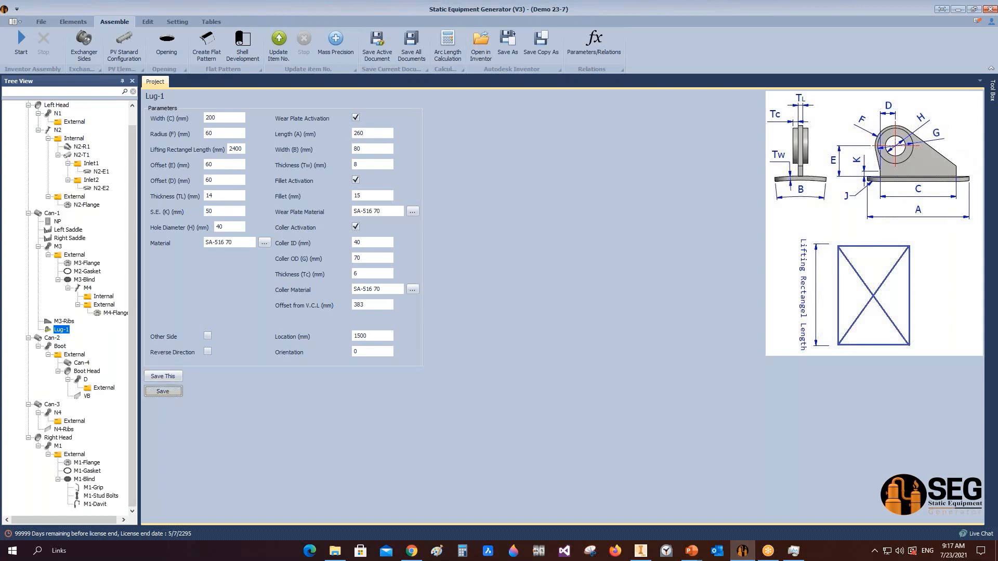
click(21, 43)
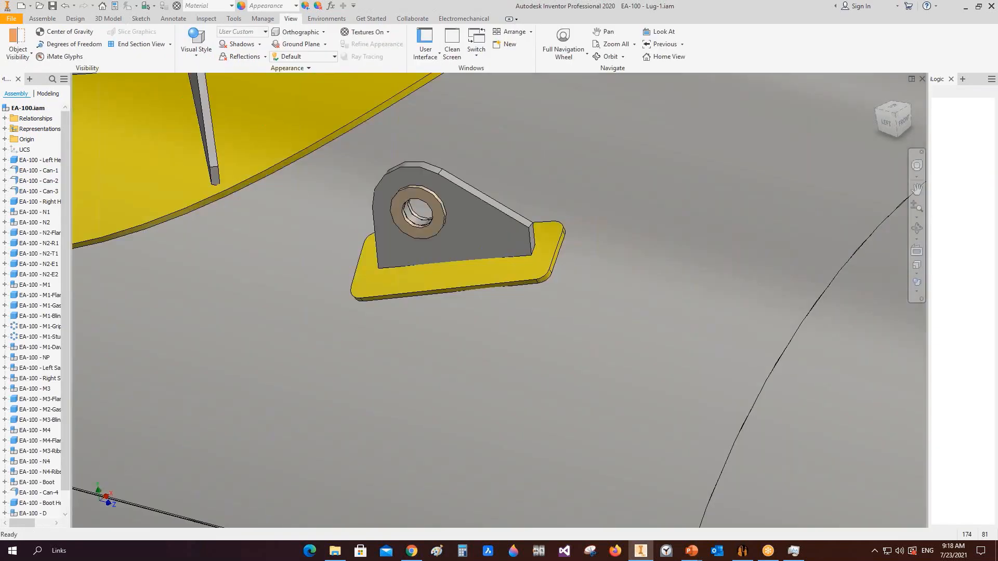
Examine the updated Lug-1 beside the M3 manway from the side and at an angle on the whole vessel
click(890, 123)
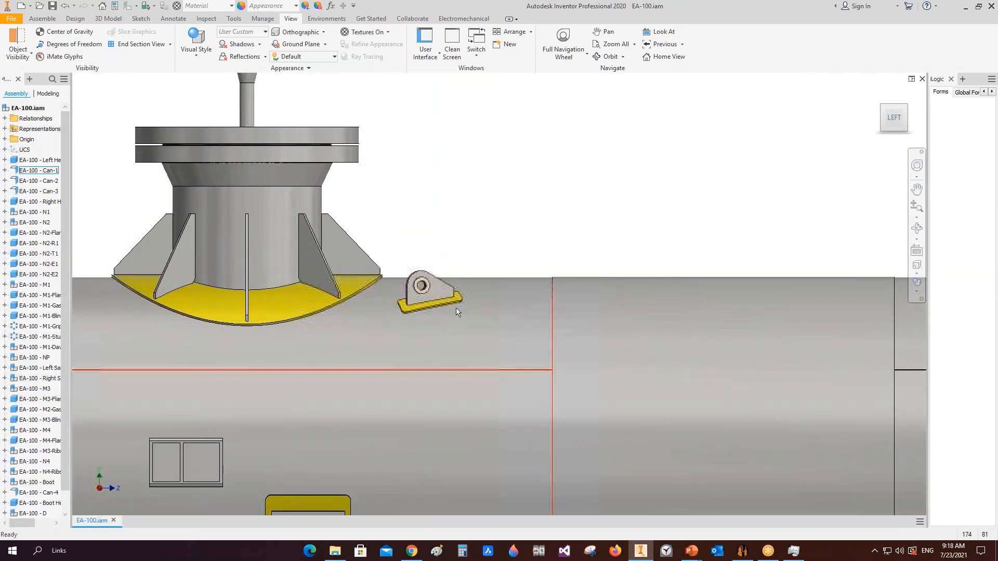
click(924, 229)
click(917, 229)
scroll(617, 242, up, 5)
drag(617, 242, 511, 268)
scroll(554, 269, down, 4)
scroll(513, 270, up, 2)
drag(513, 330, 514, 270)
key(Escape)
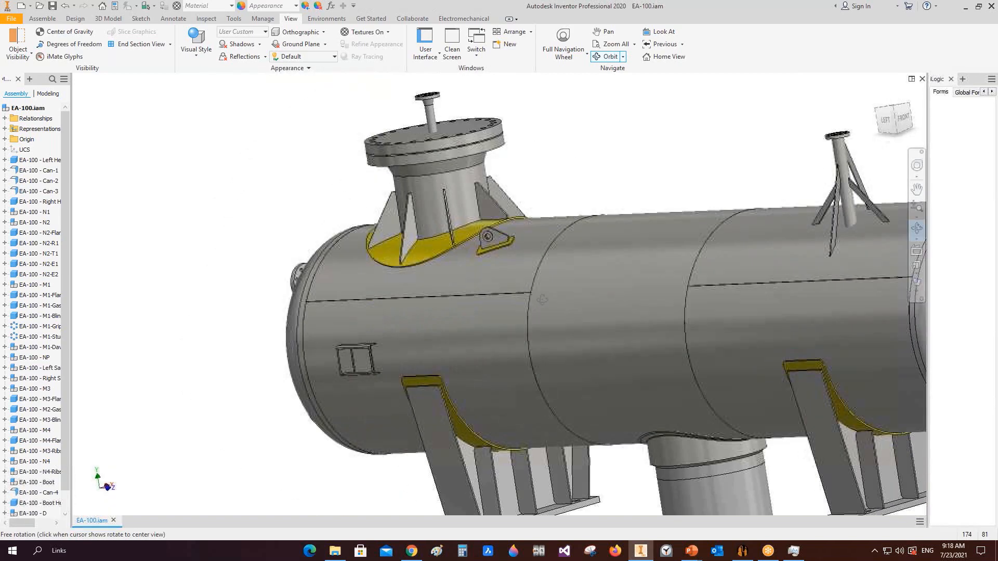
In Static Equipment Generator, add a Lug Type9 part named Lug-2 to the Can-1 shell, using Lug-1 as the same part
click(749, 552)
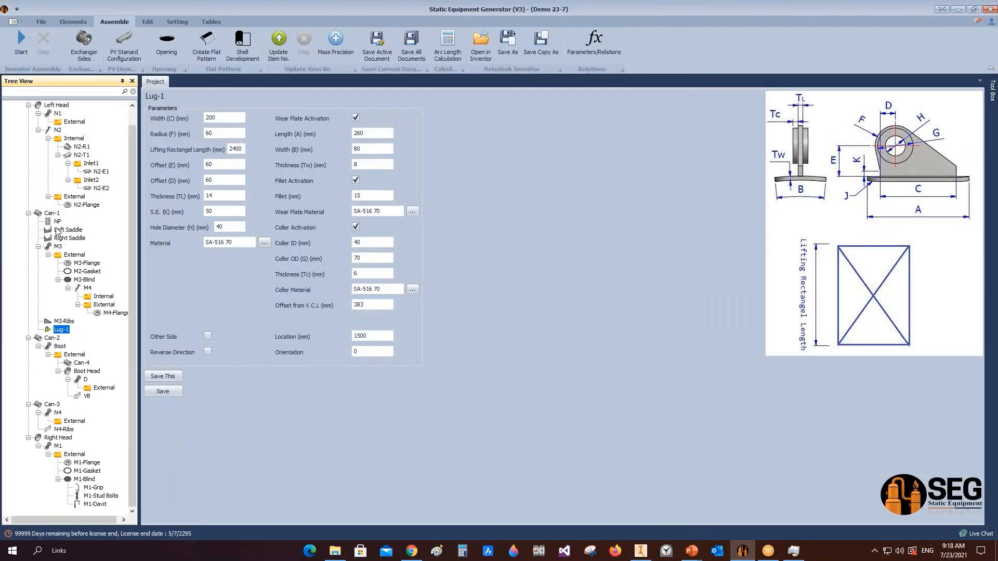
click(51, 214)
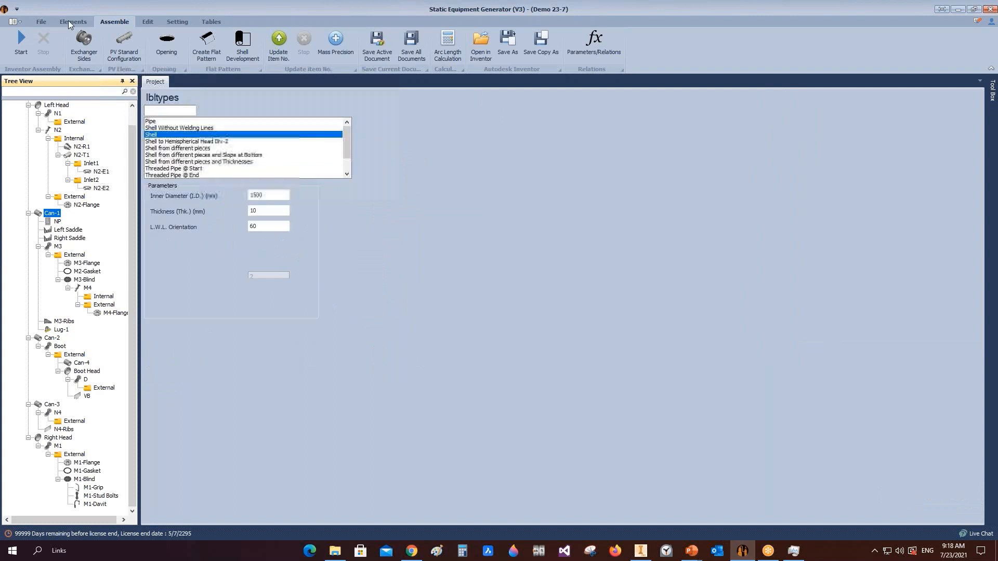
click(69, 21)
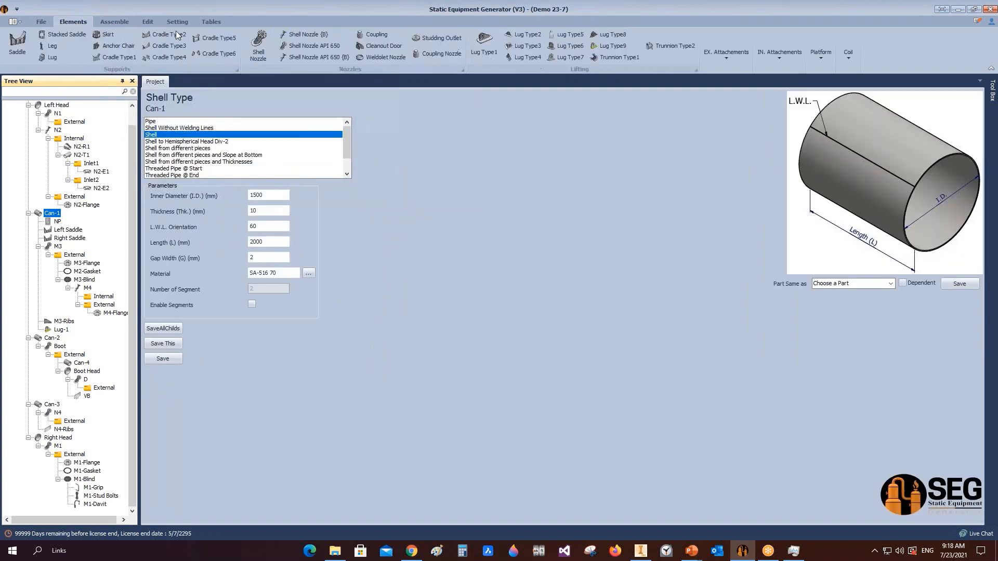
click(613, 46)
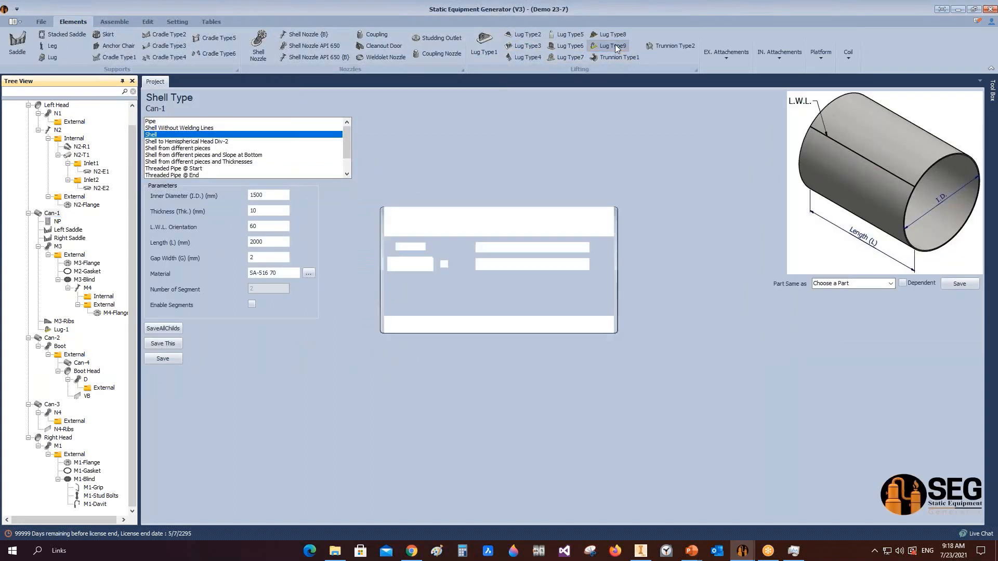
text(Lug-2)
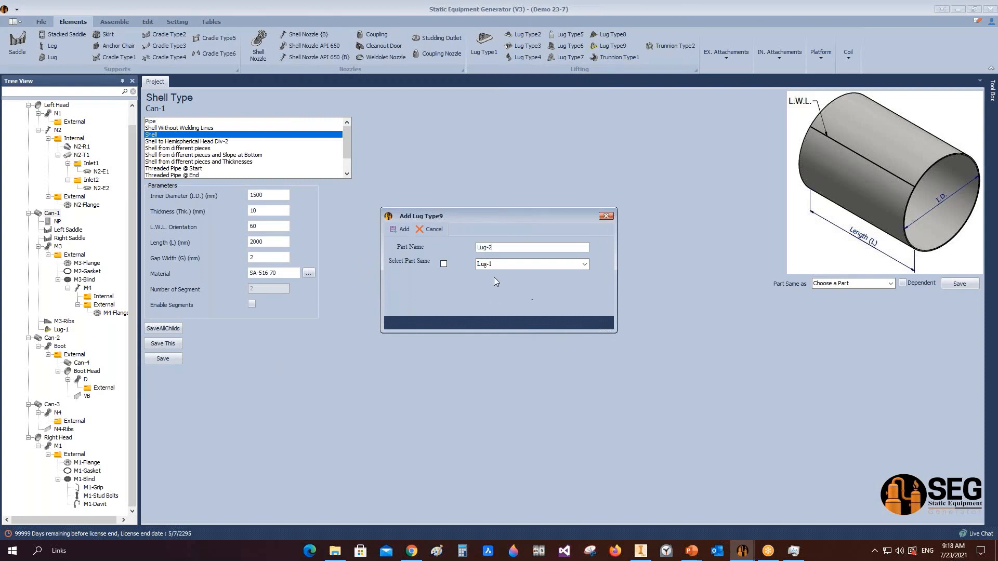
click(443, 263)
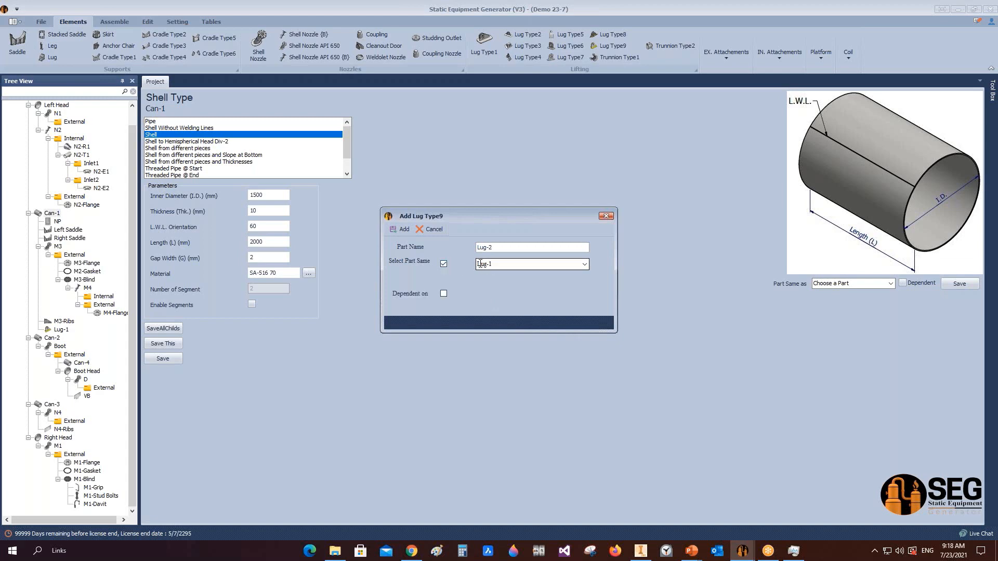
click(401, 229)
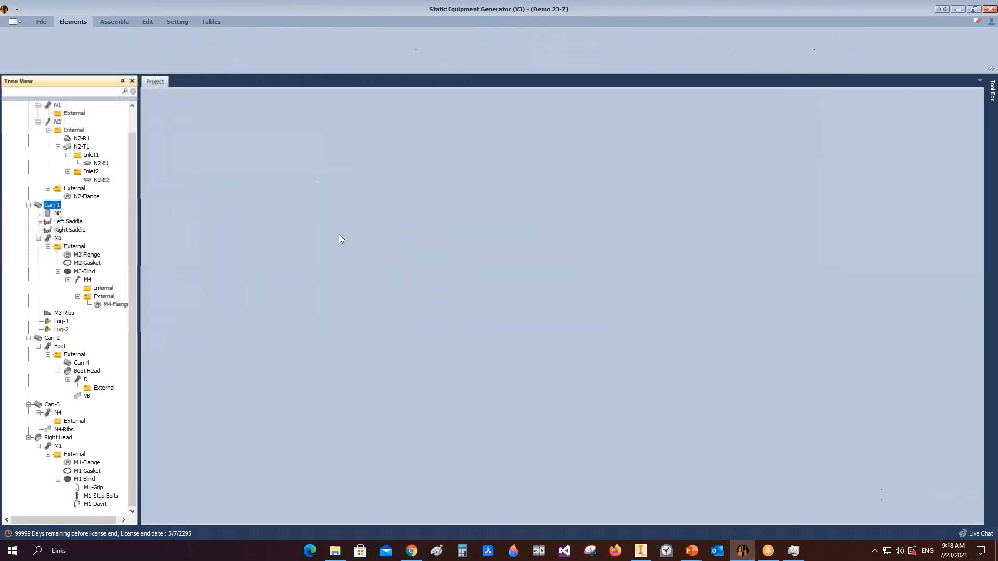
Enable the Other Side option for Lug-2, save it and update the Inventor assembly
click(57, 323)
click(59, 330)
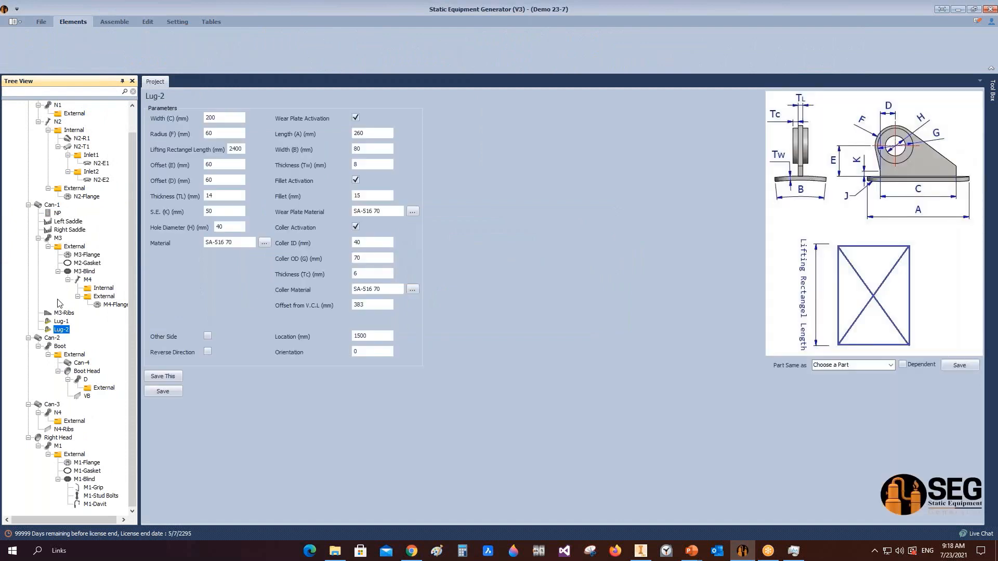
click(207, 337)
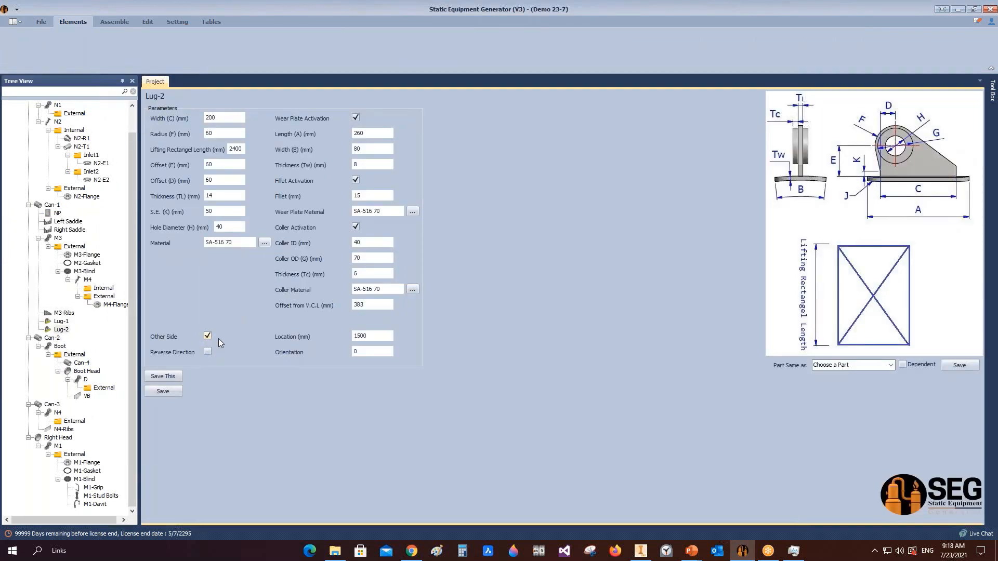
click(175, 393)
click(114, 22)
click(21, 38)
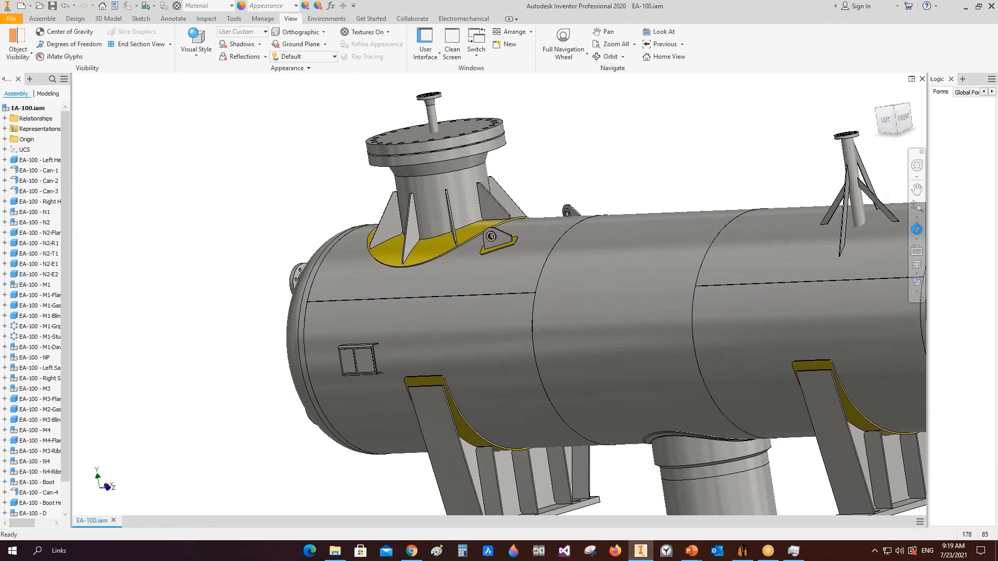
Inspect the placement of both Can-1 lugs from above and at an angle
click(917, 228)
drag(543, 299, 550, 240)
click(893, 106)
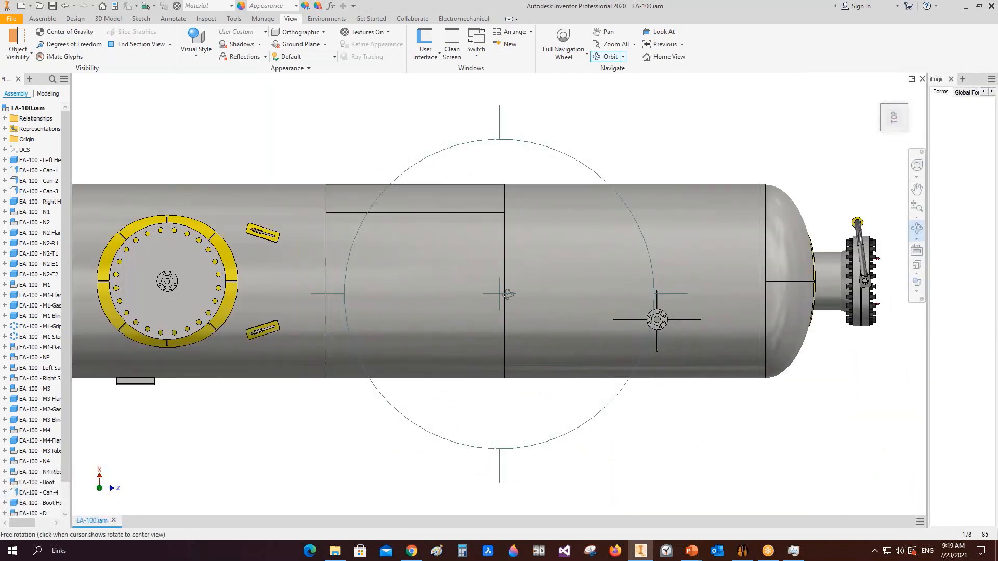
drag(482, 353, 554, 262)
key(Escape)
In Static Equipment Generator, add a Lug Type9 part named Lug-3 to Can-1, same as Lug-1, and open its parameters
click(742, 551)
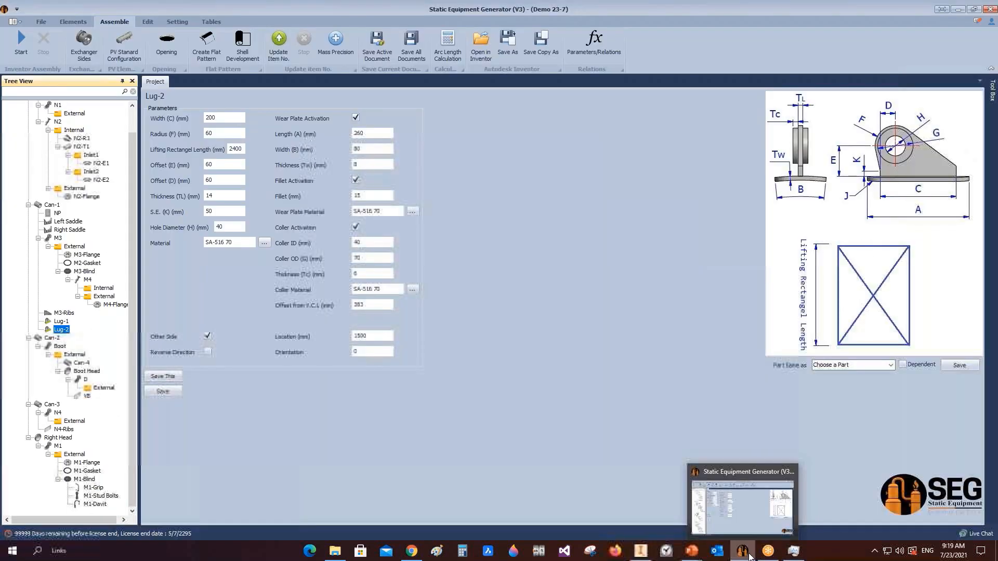
click(52, 230)
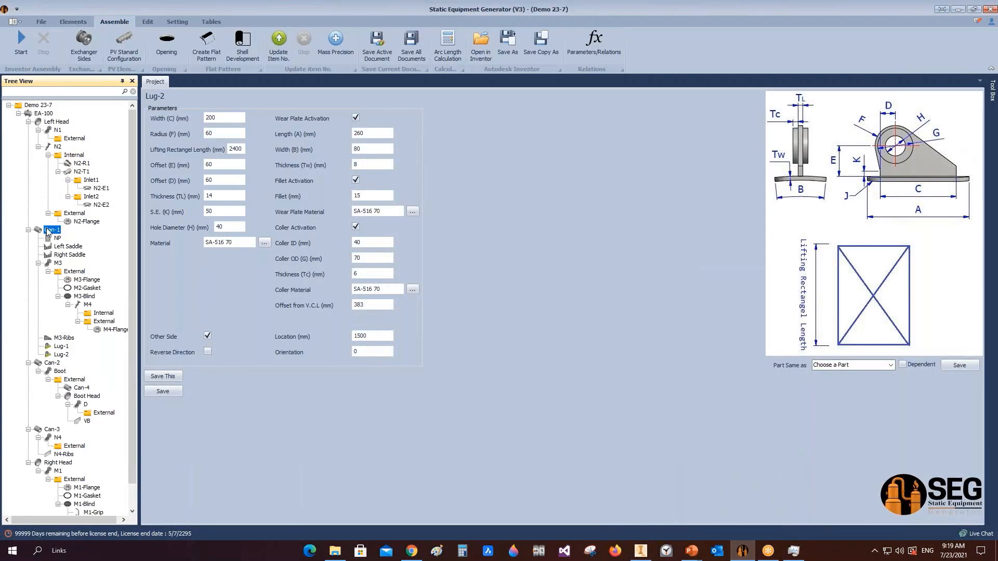
click(74, 22)
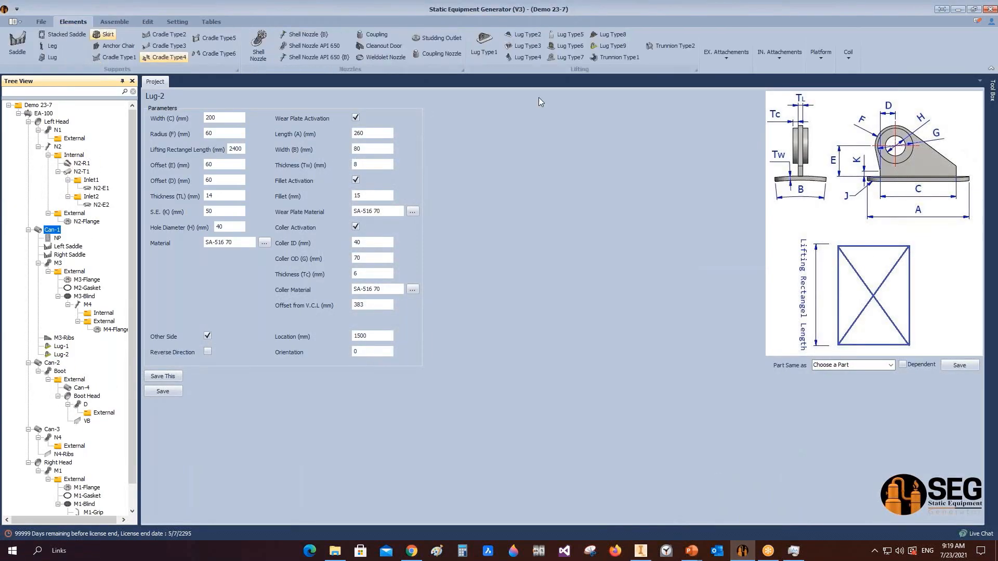
click(613, 46)
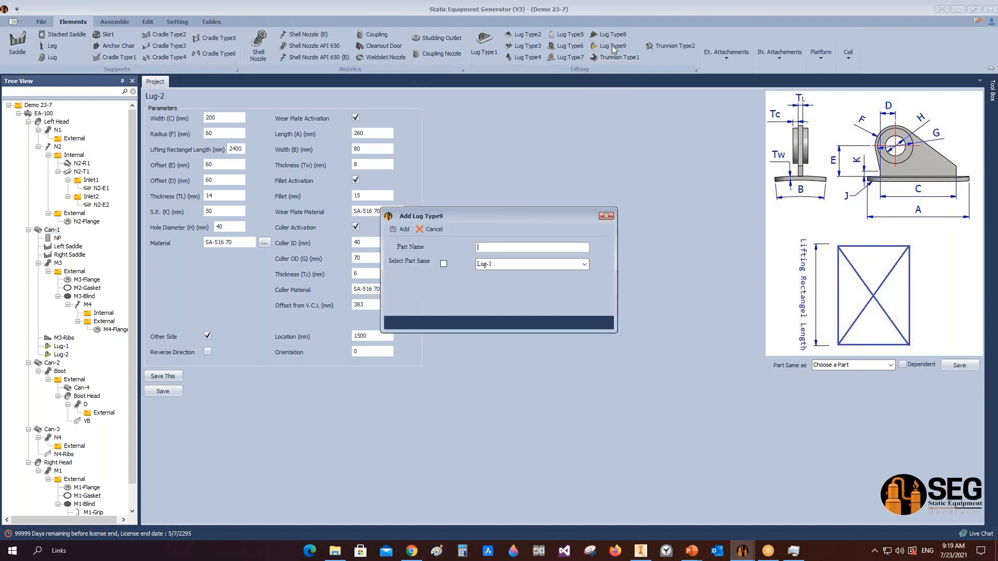
text(Lug-3)
click(443, 264)
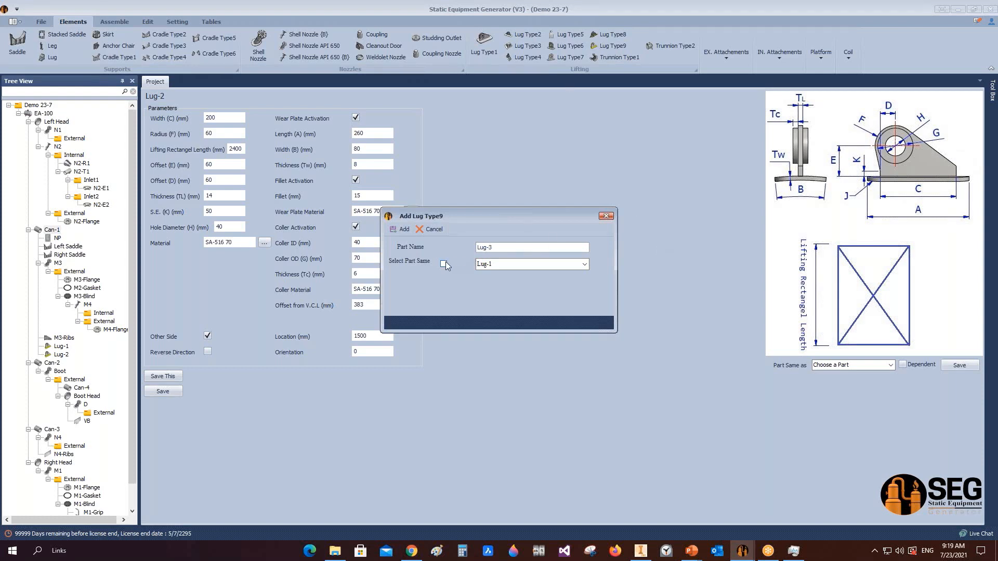
click(403, 230)
click(61, 329)
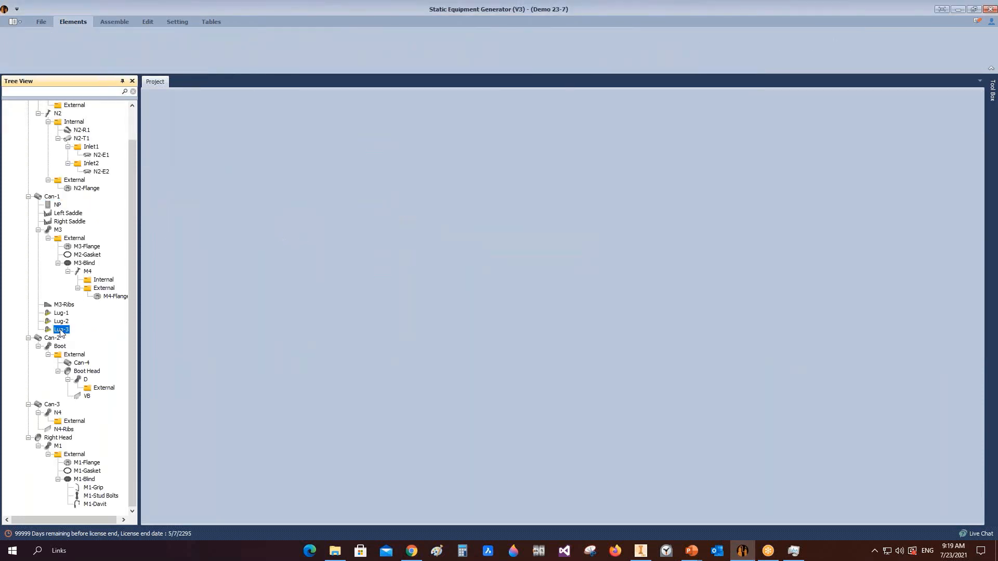
Enable Reverse Direction for Lug-3 and calculate its location in Calculator as 1400 + 1500 + 500
click(208, 352)
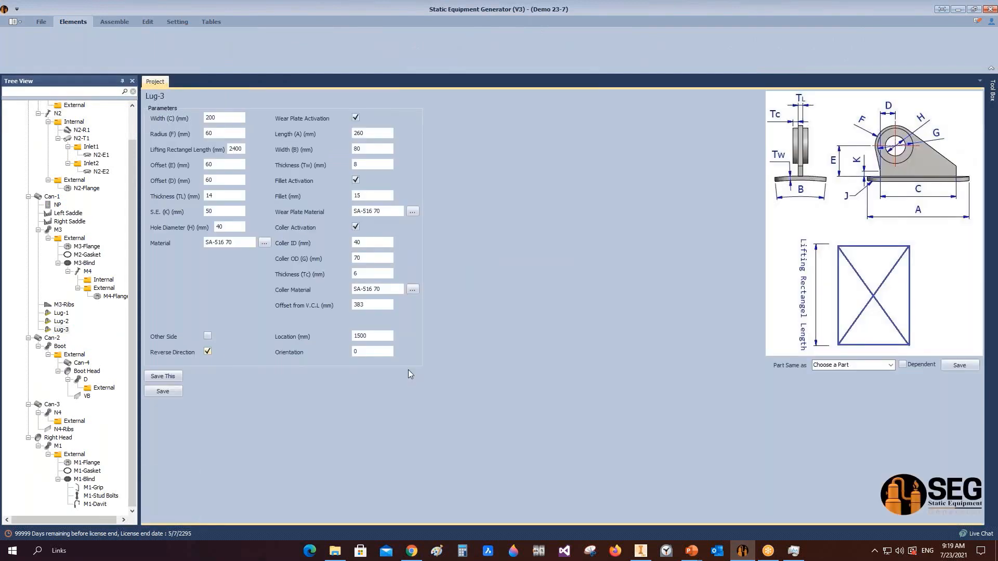
click(361, 337)
click(462, 550)
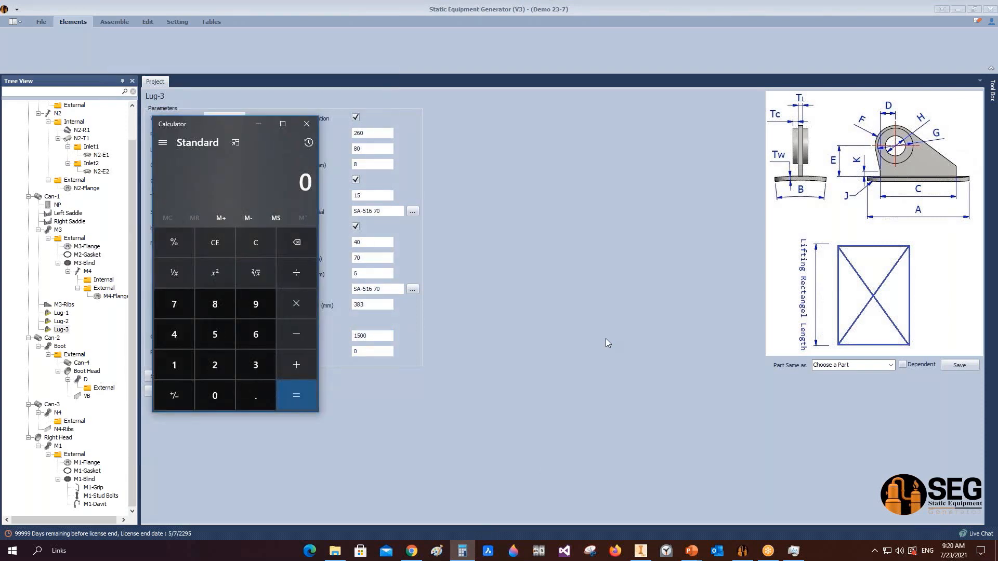
text(1400)
key(plus)
text(1500)
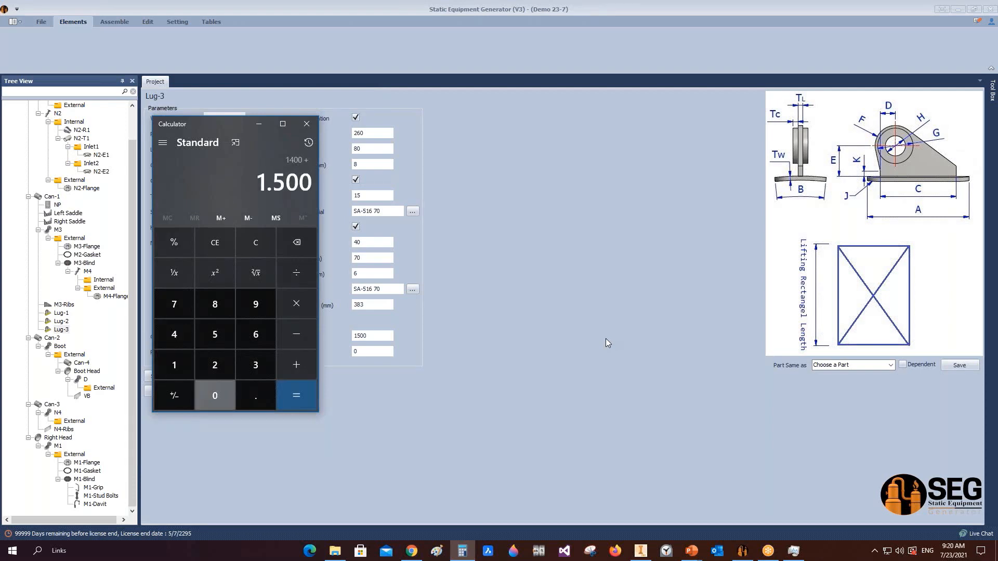
key(plus)
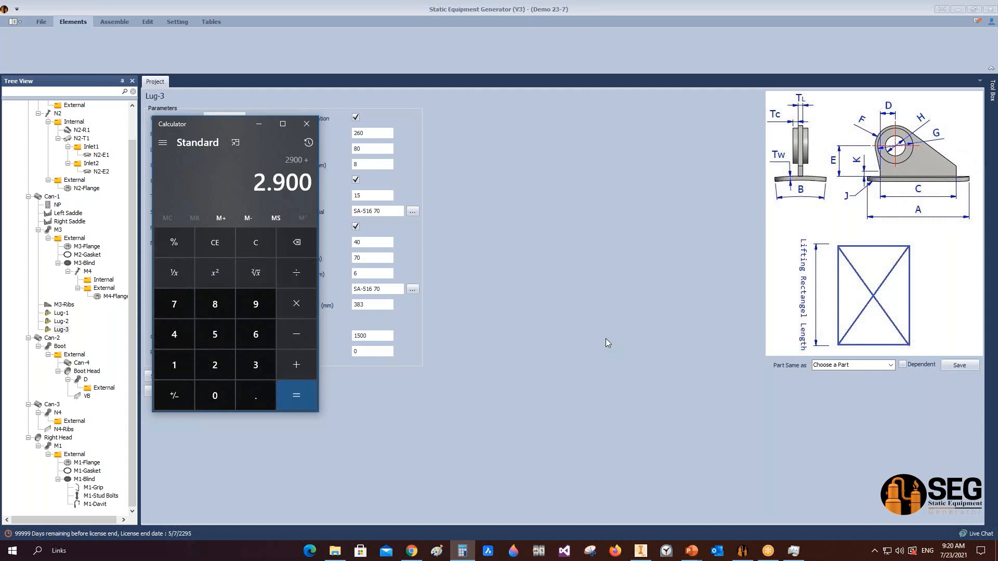
text(500)
key(Return)
Close Calculator, set Lug-3's location to 3500 mm and save the lug
click(306, 124)
drag(357, 336, 353, 336)
text(3)
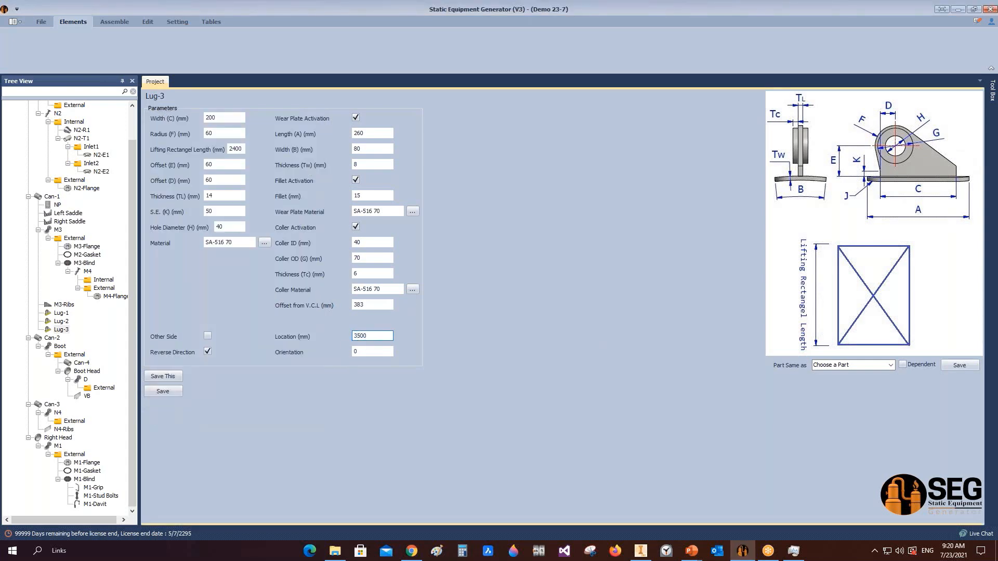
click(163, 391)
Start the Inventor assembly update to build Lug-3 into the EA-100 model, and switch to Inventor
click(114, 23)
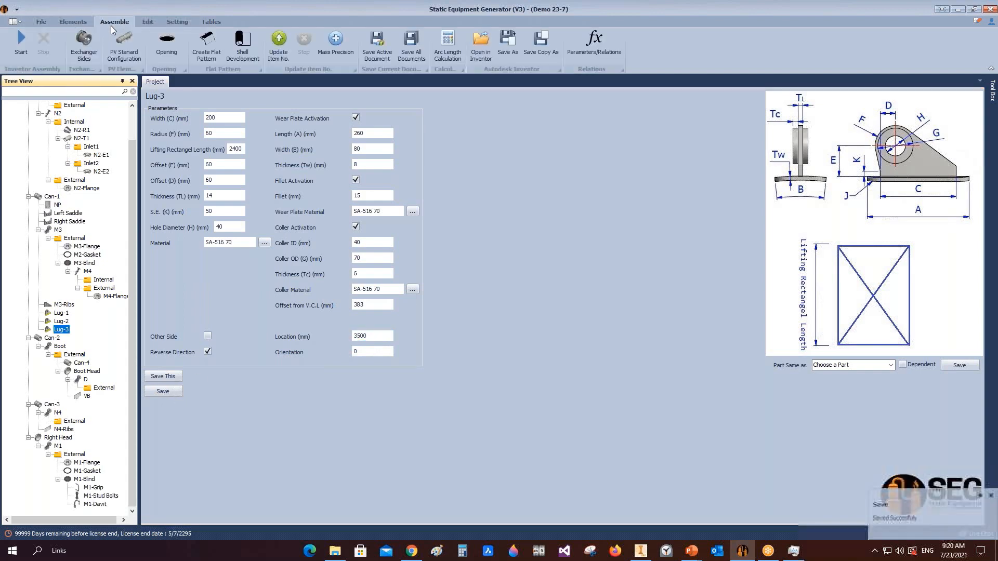
click(21, 44)
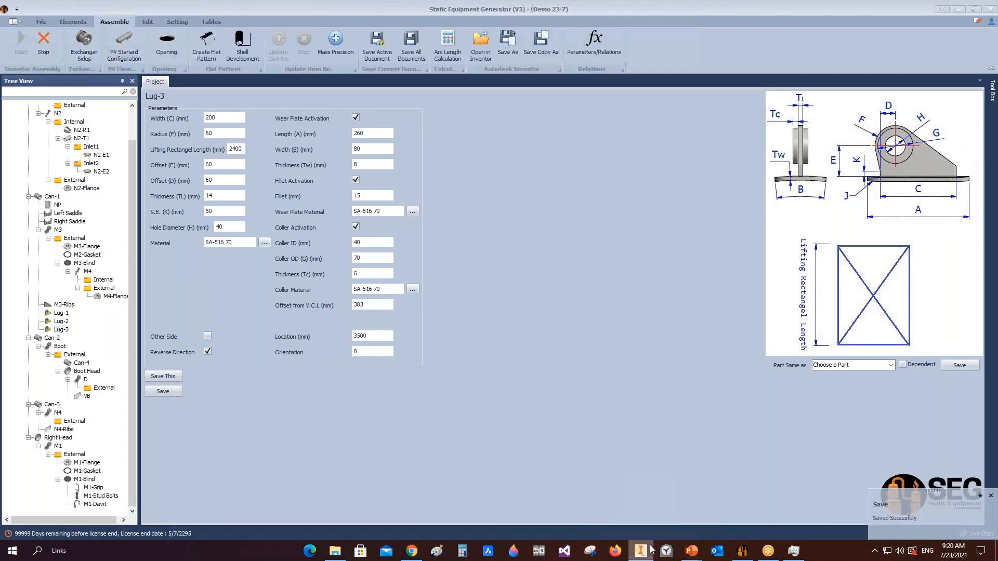
click(651, 549)
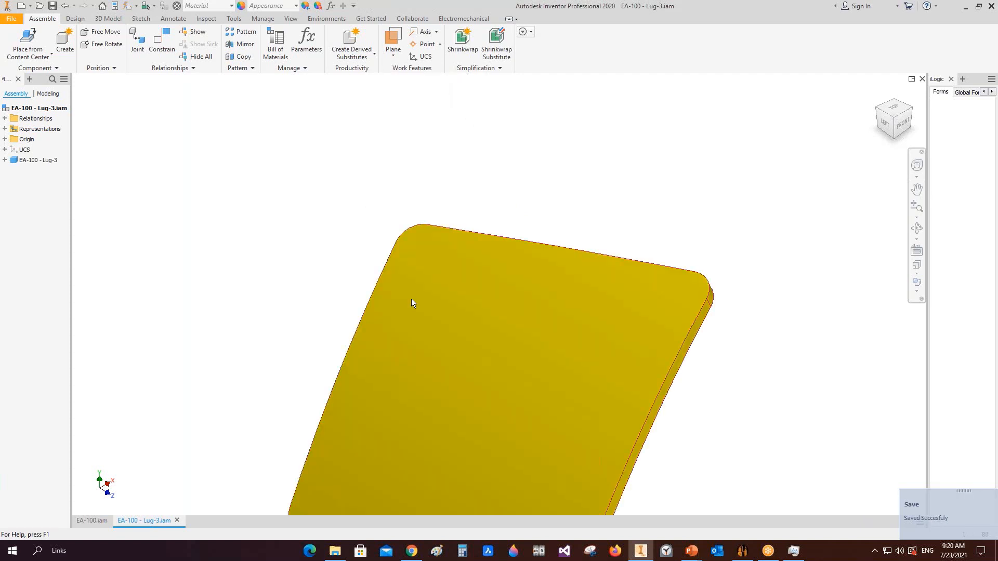
middle_drag(316, 234, 316, 234)
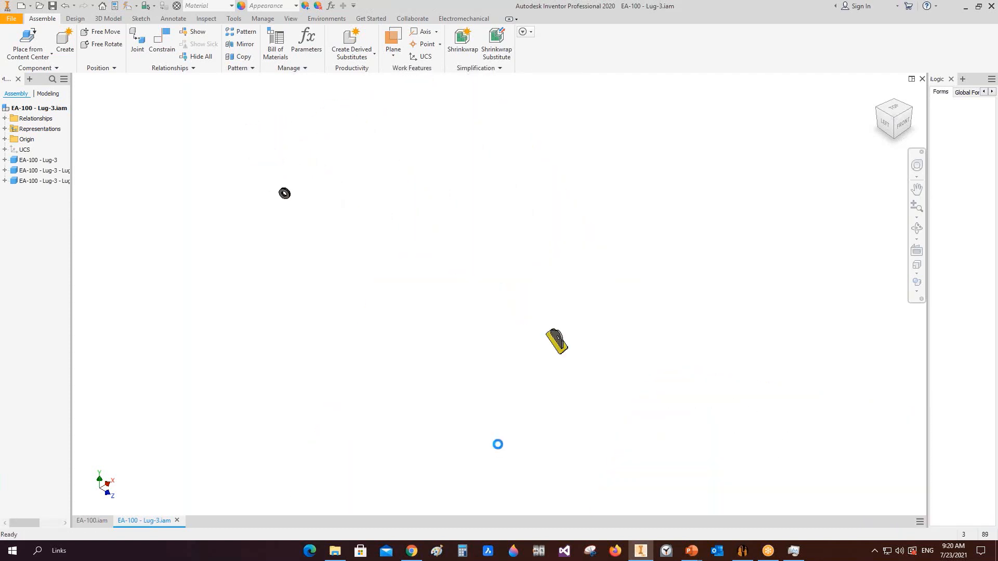
key(ctrl+s)
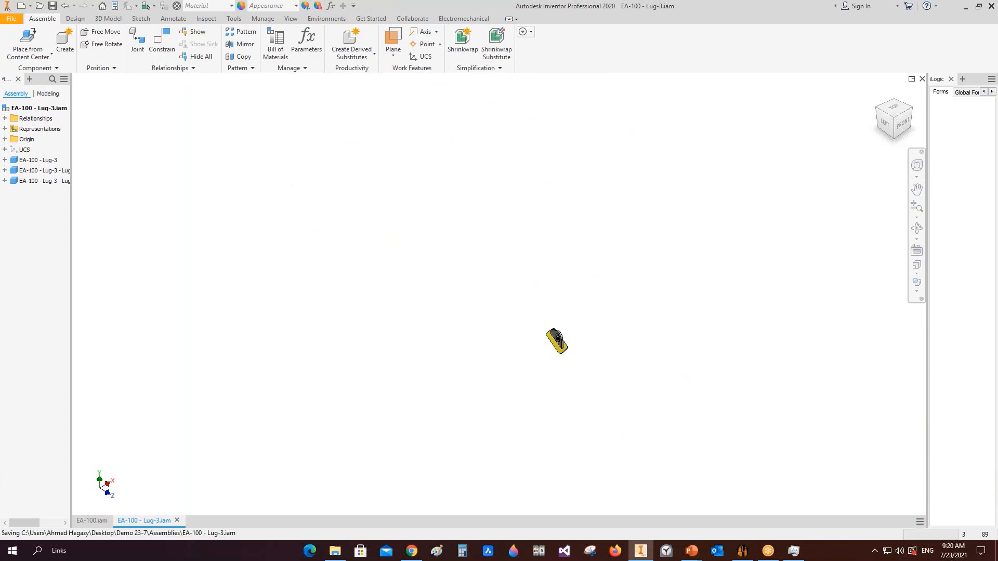
key(ctrl+s)
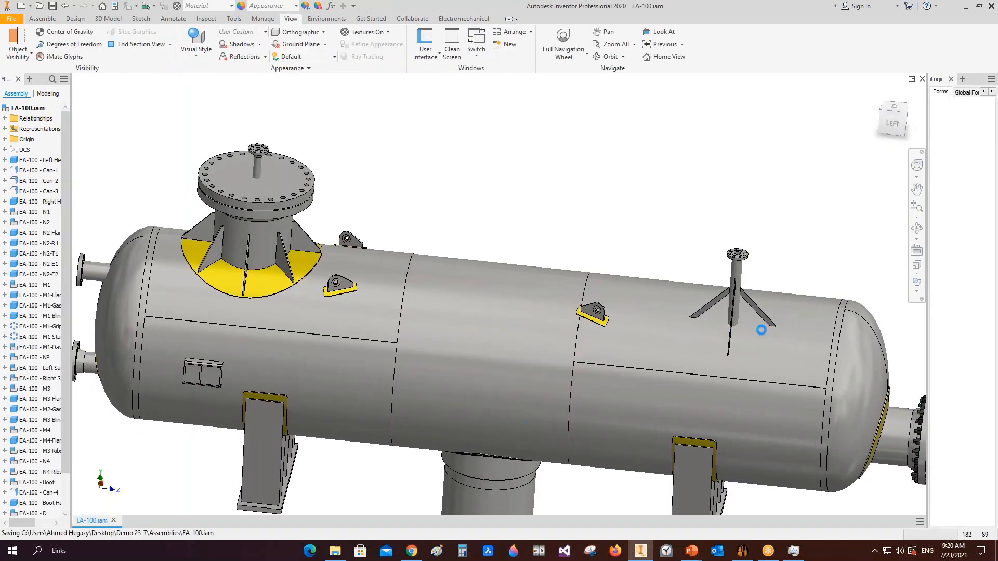
Inspect Lug-3's position relative to the shell seams and the other two lugs from the vessel's side
click(916, 228)
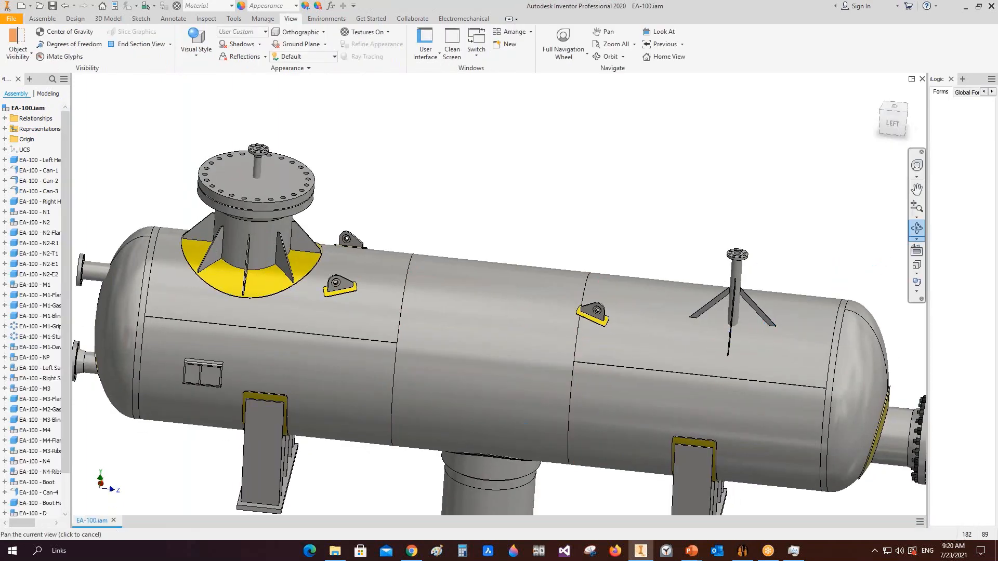
drag(576, 327, 595, 346)
scroll(381, 231, down, 2)
scroll(656, 282, up, 2)
middle_drag(656, 283, 584, 276)
right_click(644, 240)
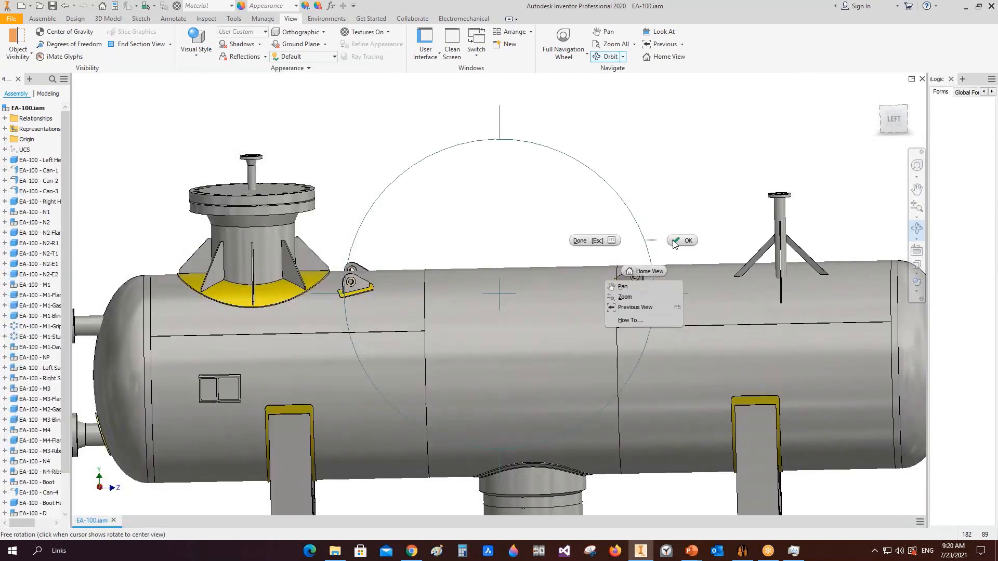
click(592, 241)
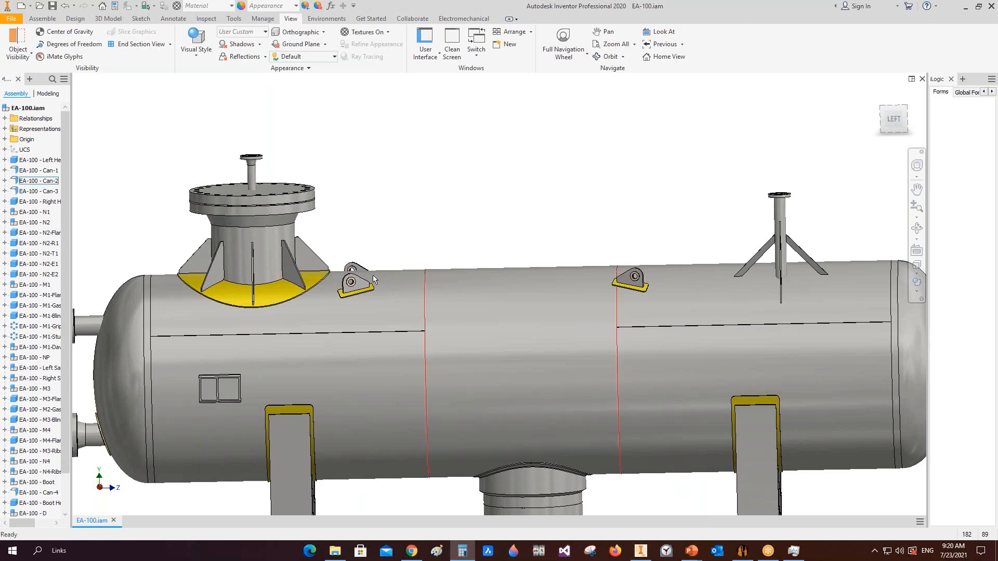
Recalculate the Lug-3 location in Calculator as 2000 + 1400 + 500
drag(229, 125, 88, 113)
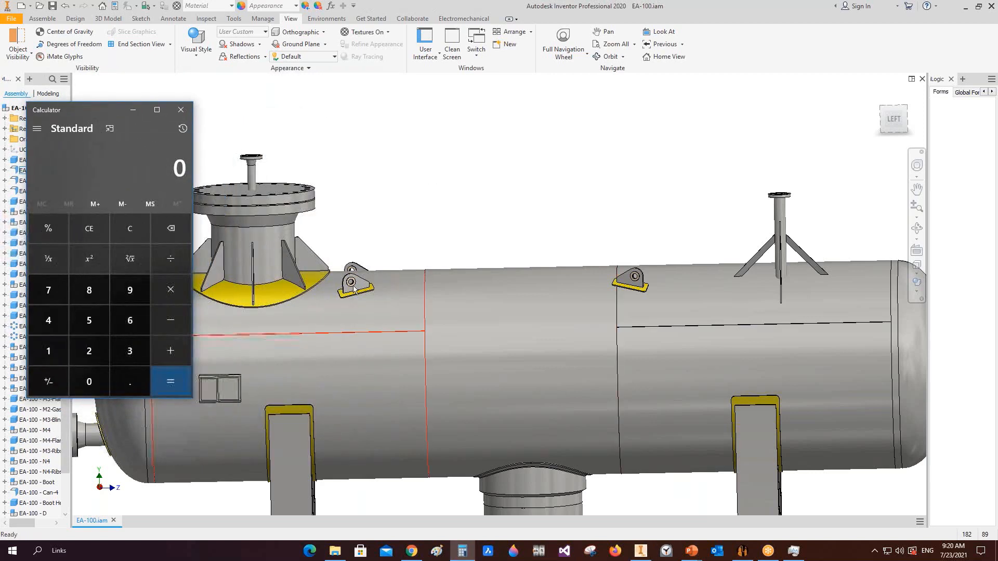
text(1500 )
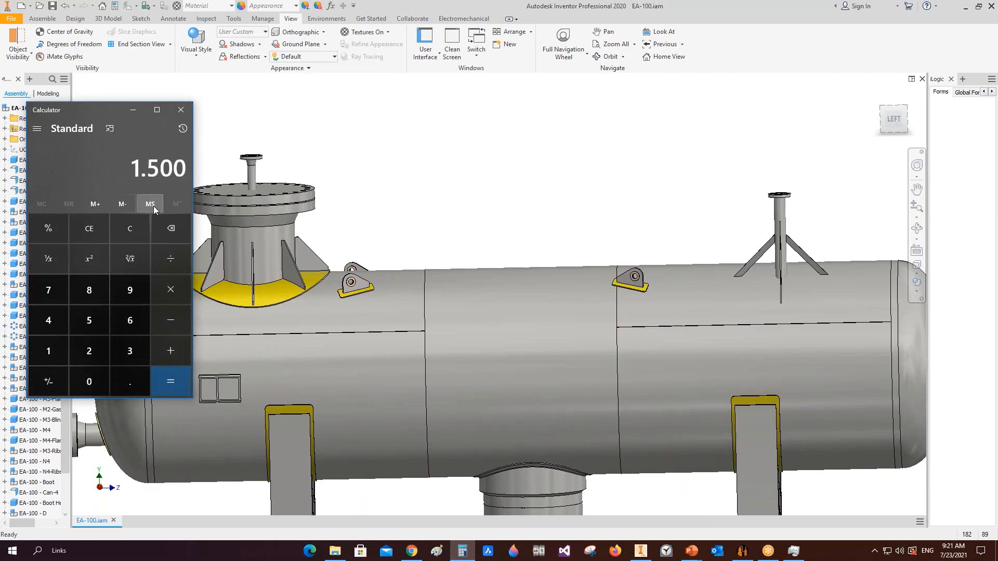
text(+ 50)
text(0)
key(Escape)
text(2000)
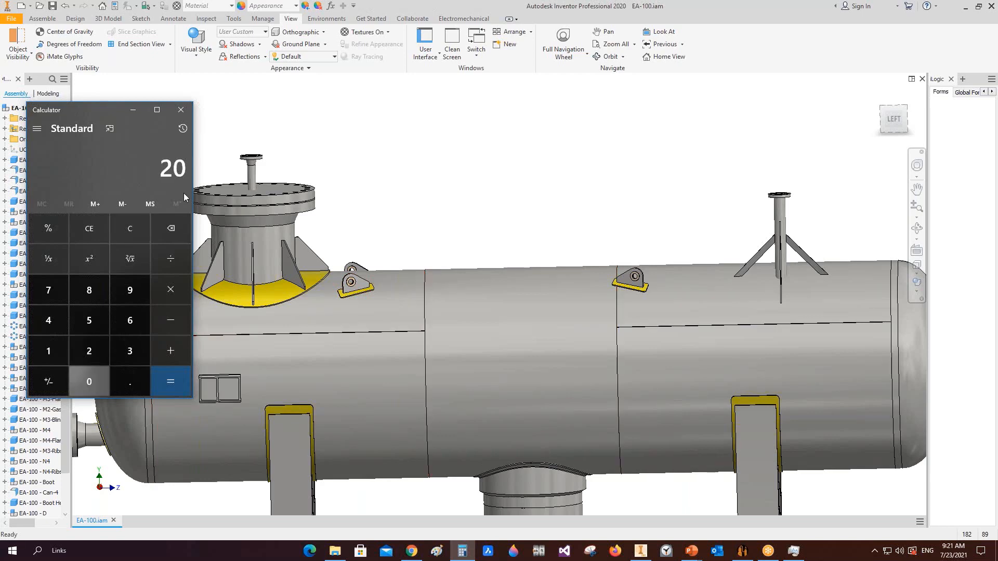
key(plus)
text(1400)
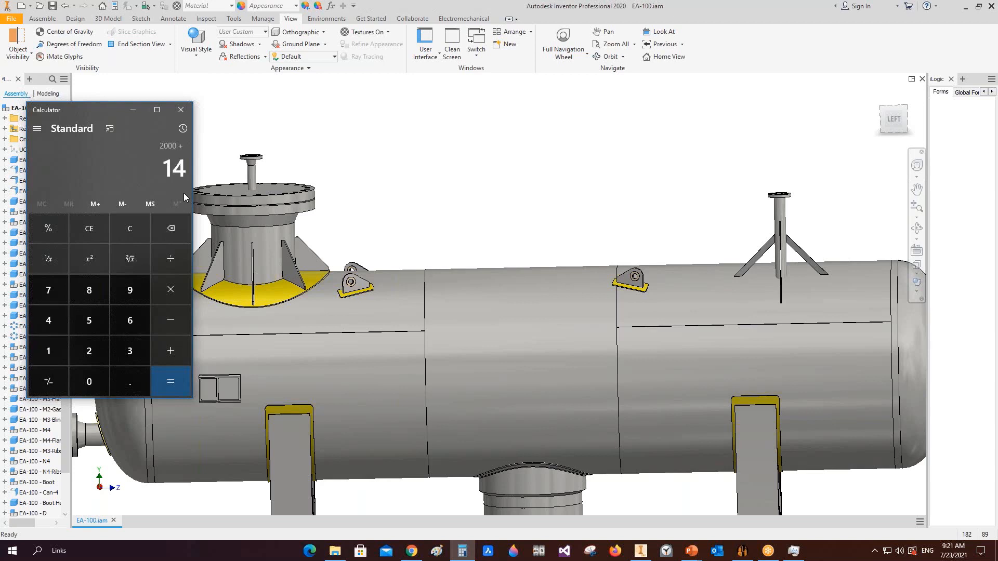
key(plus)
text(500)
key(Return)
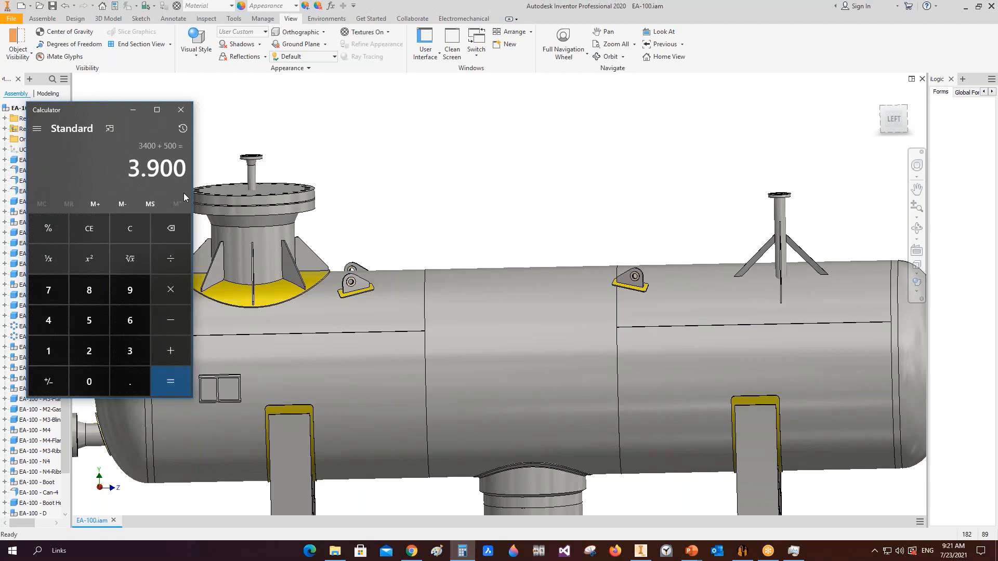
click(181, 109)
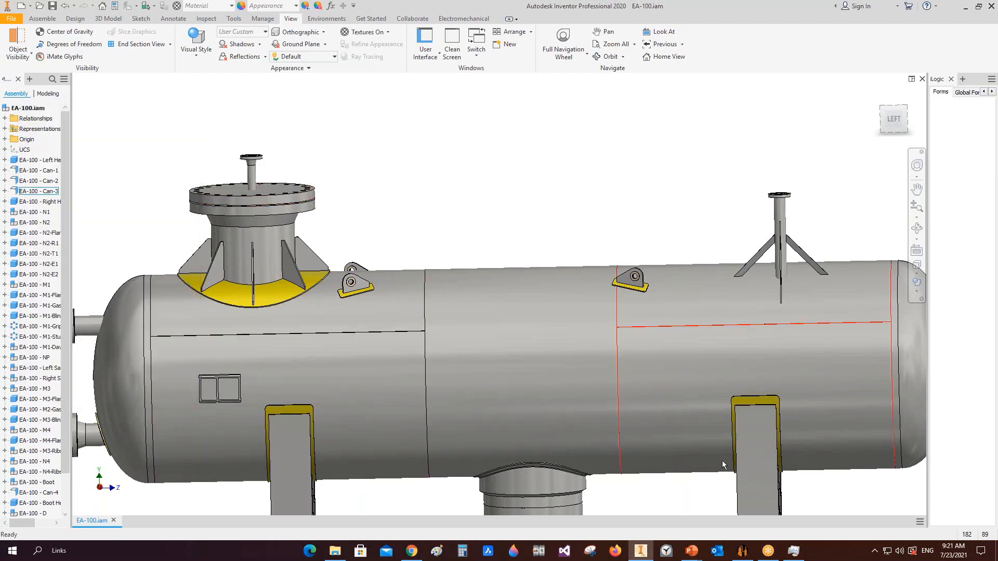
In Static Equipment Generator, set Lug-3's location to 3900 mm and save the lug
click(742, 551)
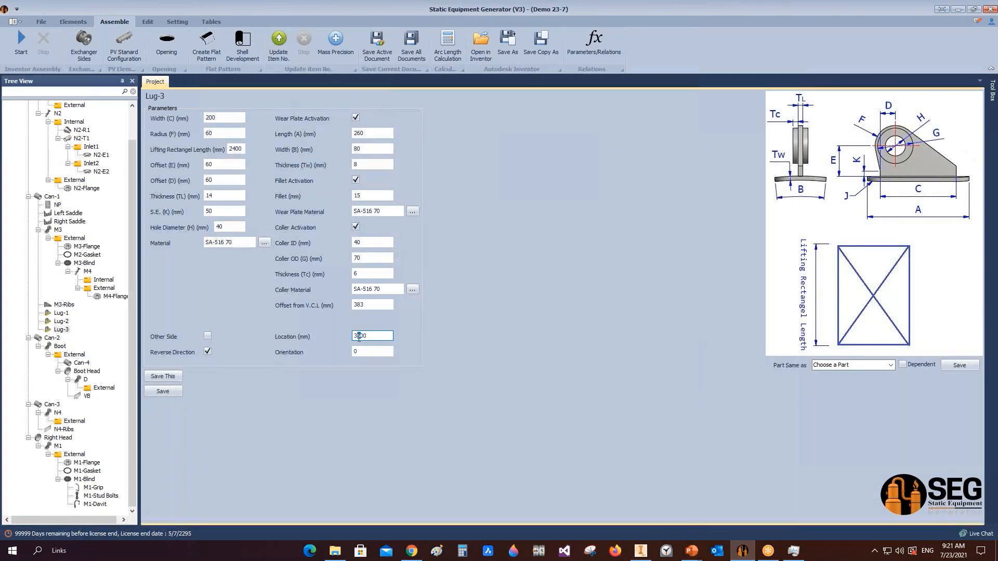
text(9)
click(163, 394)
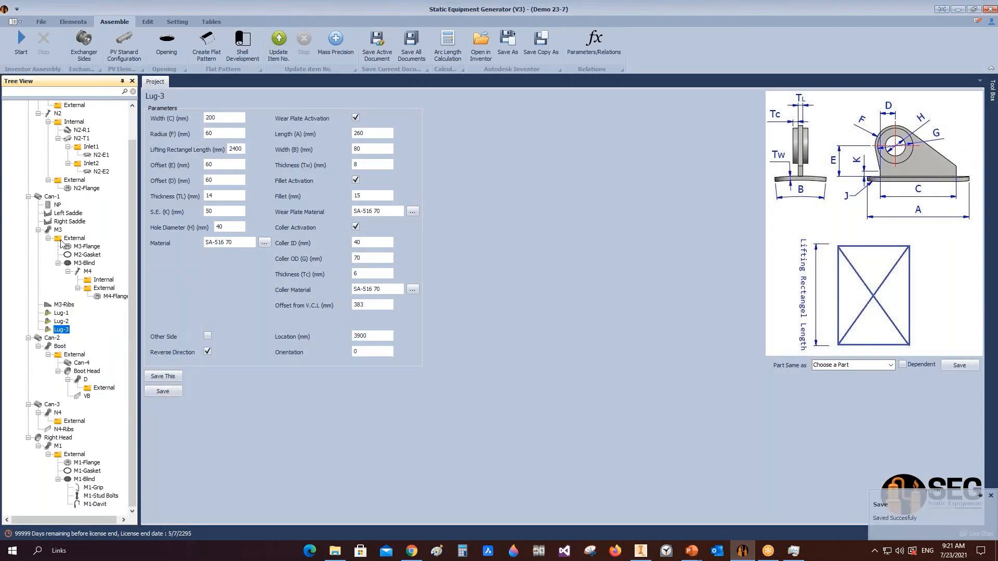
Add a Lug Type9 part named Lug-4 to the Can-1 shell, using Lug-3 as the same part
click(50, 196)
click(73, 21)
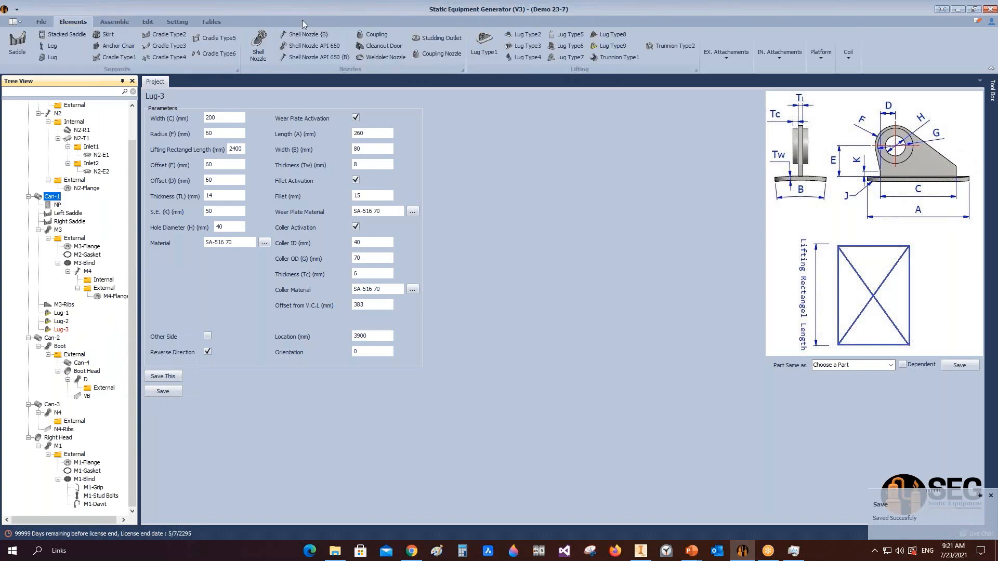
click(612, 45)
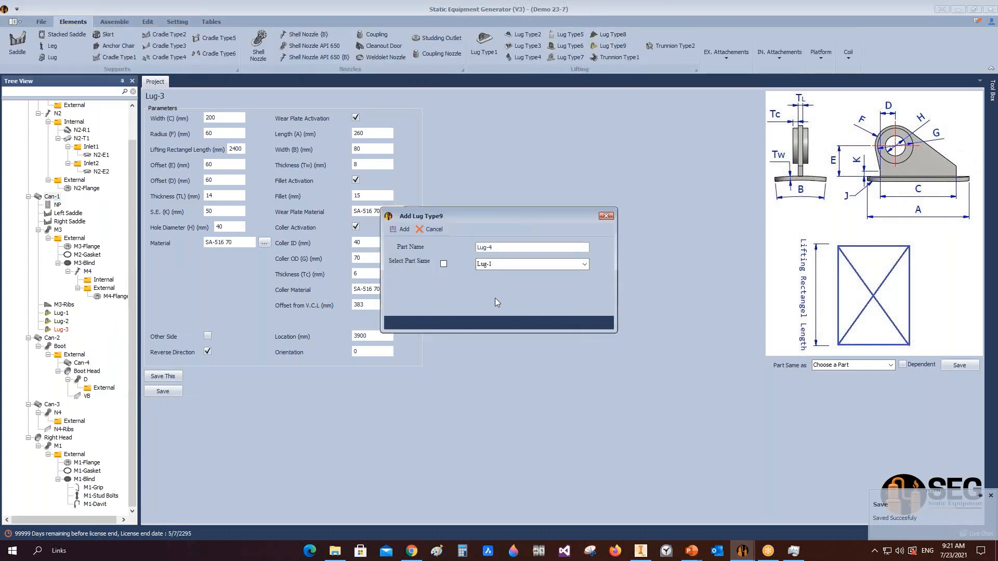
click(443, 263)
click(585, 264)
click(509, 289)
click(405, 230)
Enable the Other Side option in Lug-4's parameters and save the lug
click(60, 331)
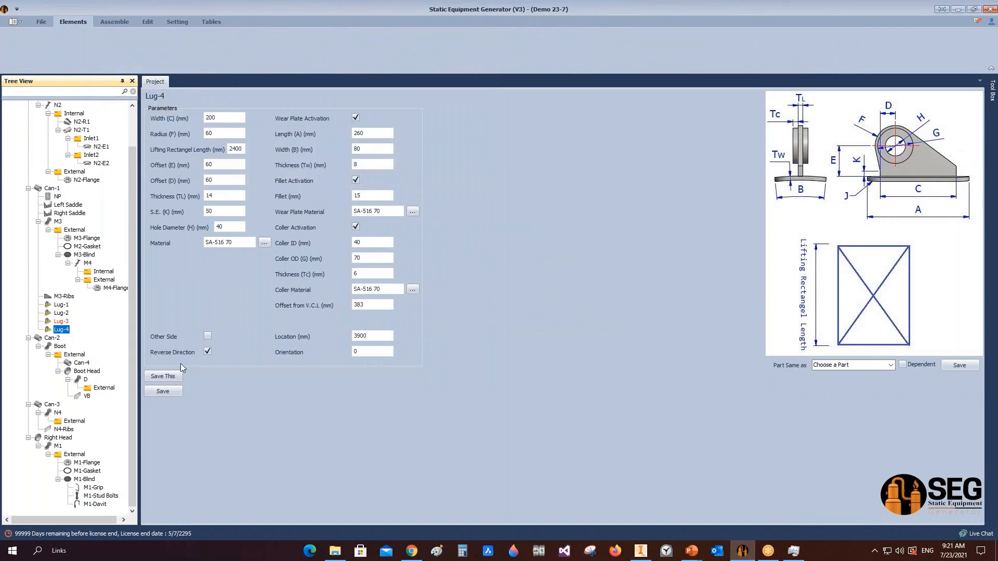
click(208, 336)
click(174, 390)
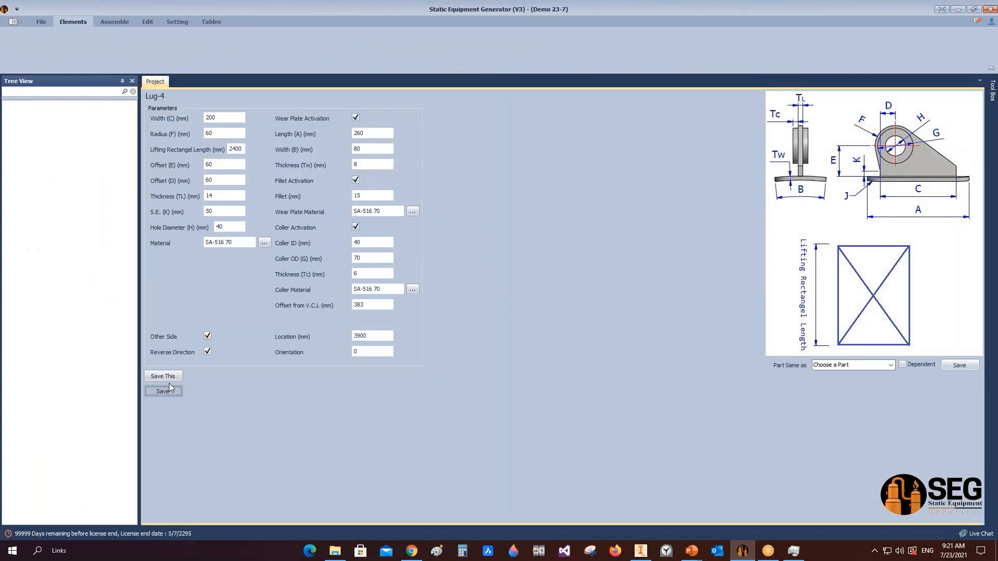
Update the Inventor assembly with the relocated Lug-3 and the added Lug-4
click(114, 21)
click(21, 40)
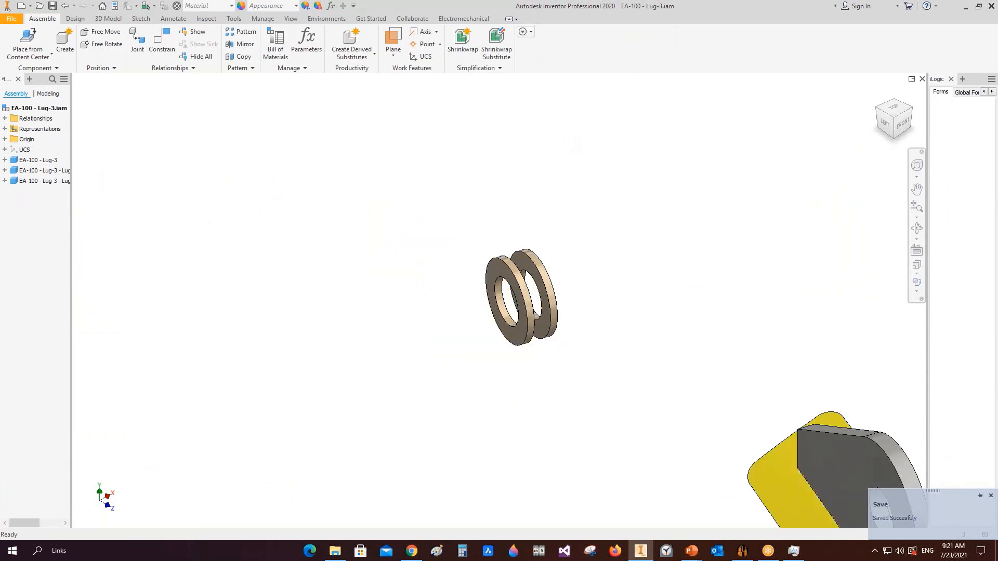
key(ctrl+s)
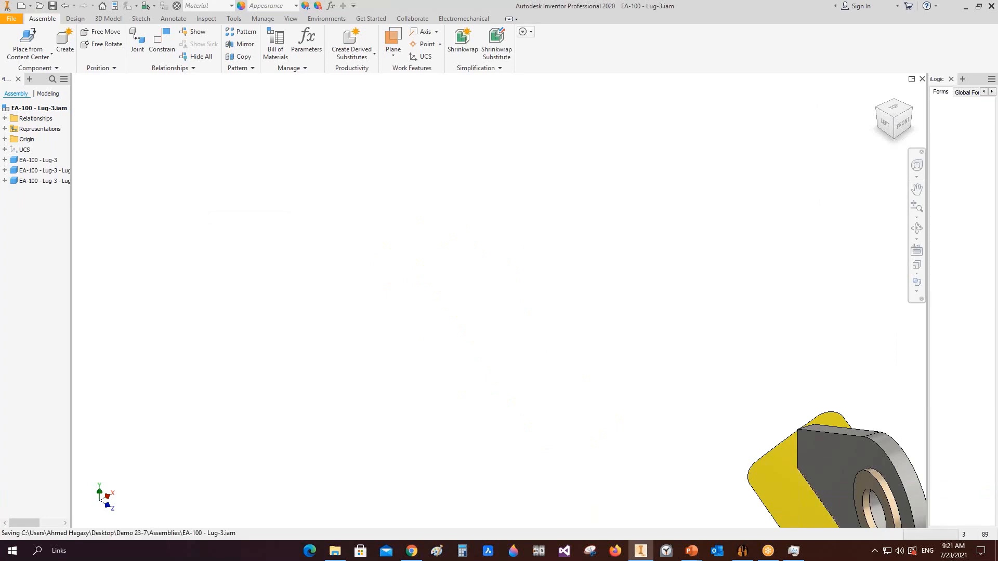
key(ctrl+s)
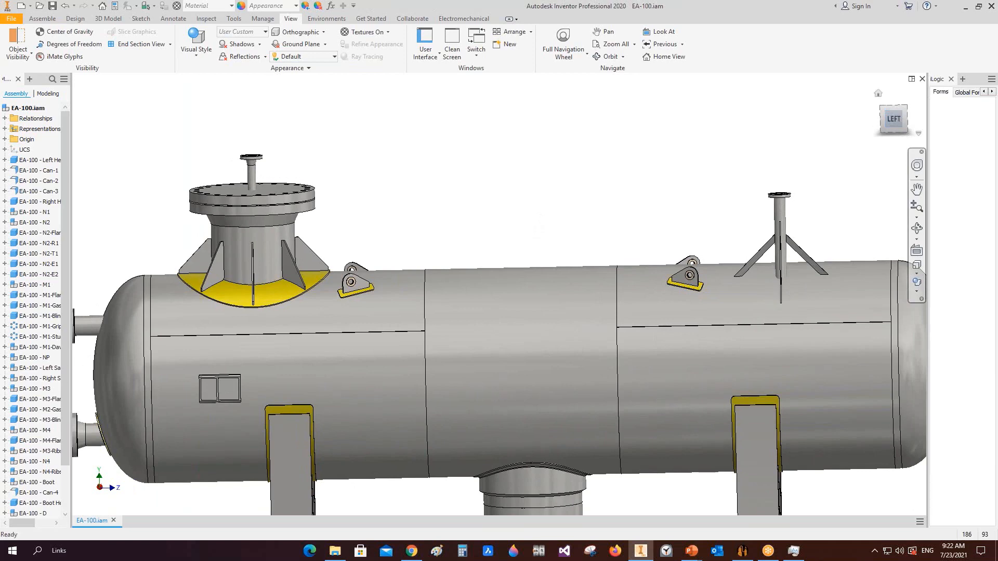
Inspect the arrangement of all four lifting lugs on the vessel from above and from the side
click(892, 107)
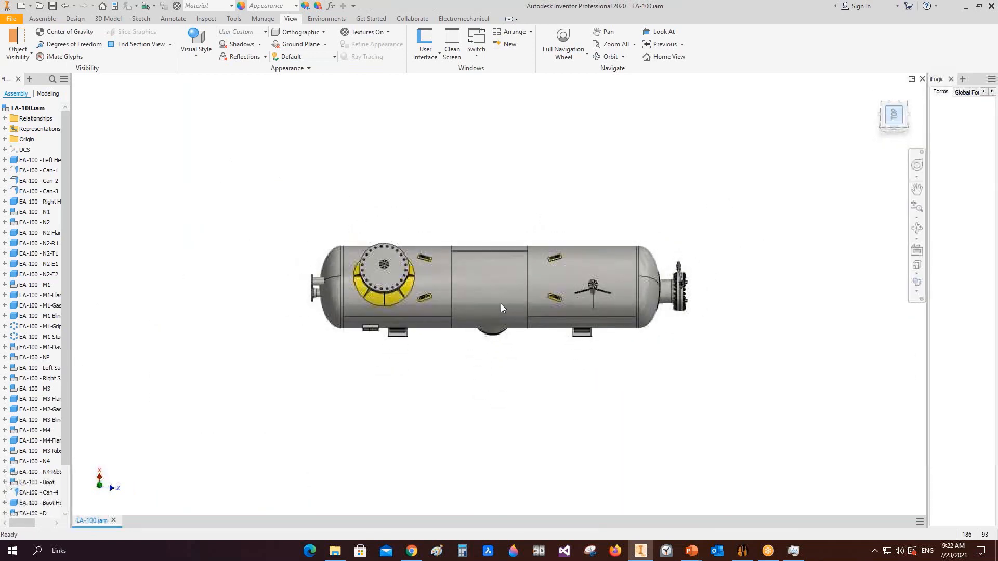
scroll(457, 298, up, 5)
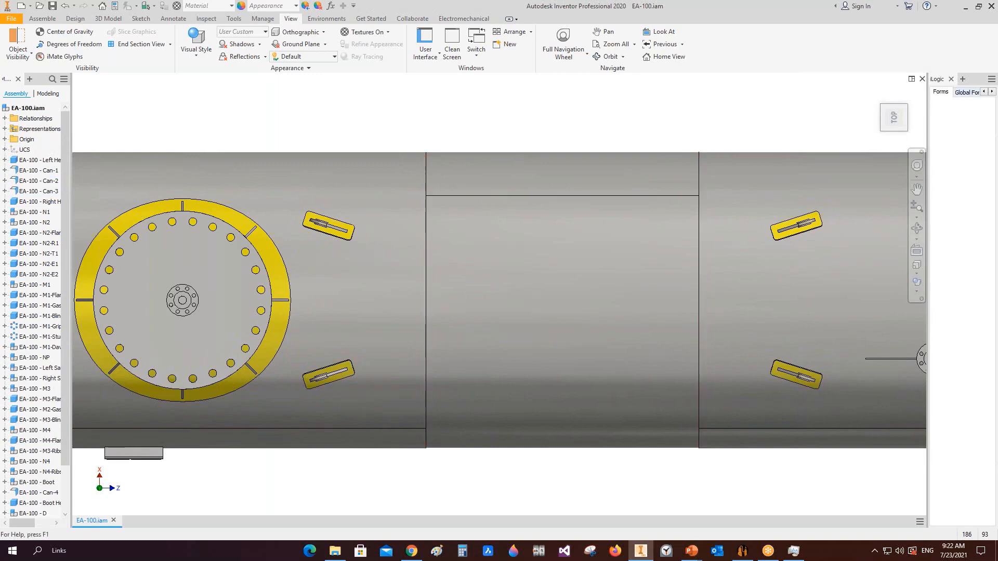
click(895, 136)
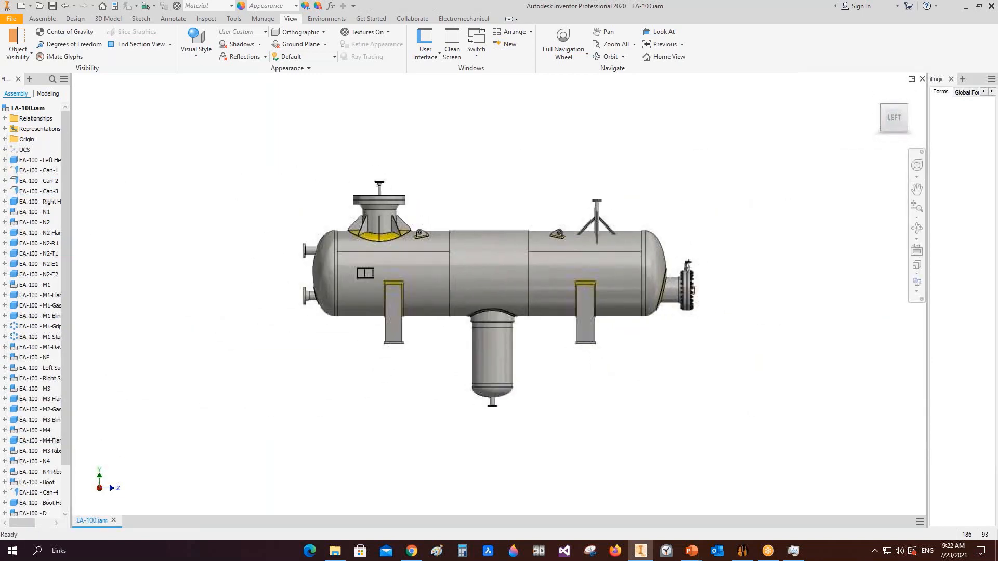
Open the project's bill of materials in Static Equipment Generator and fit the QTY. column to its contents
click(742, 550)
click(203, 21)
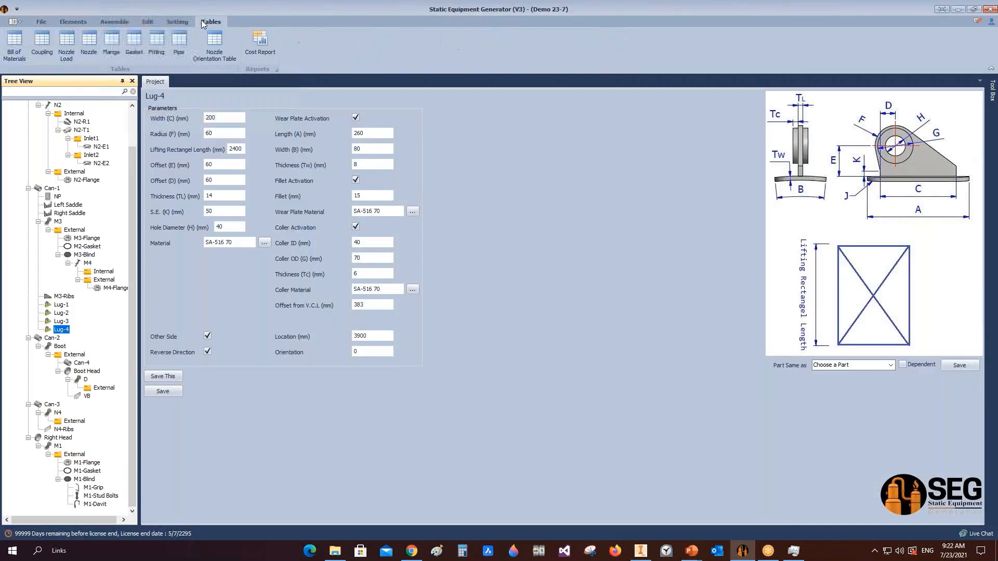
click(14, 44)
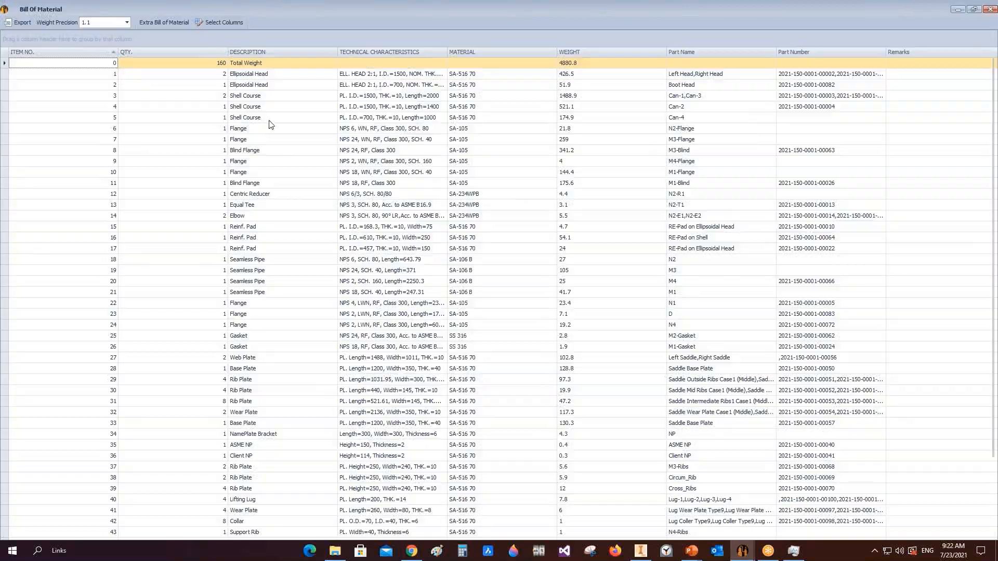
double_click(228, 52)
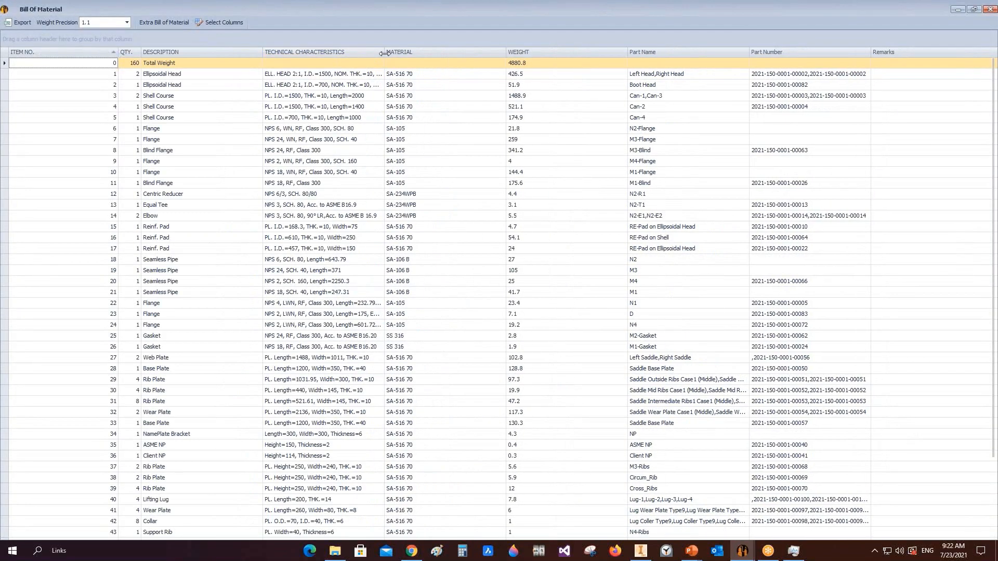
Fit the TECHNICAL CHARACTERISTICS and DESCRIPTION columns to their contents and review the items in the bill of materials
double_click(385, 52)
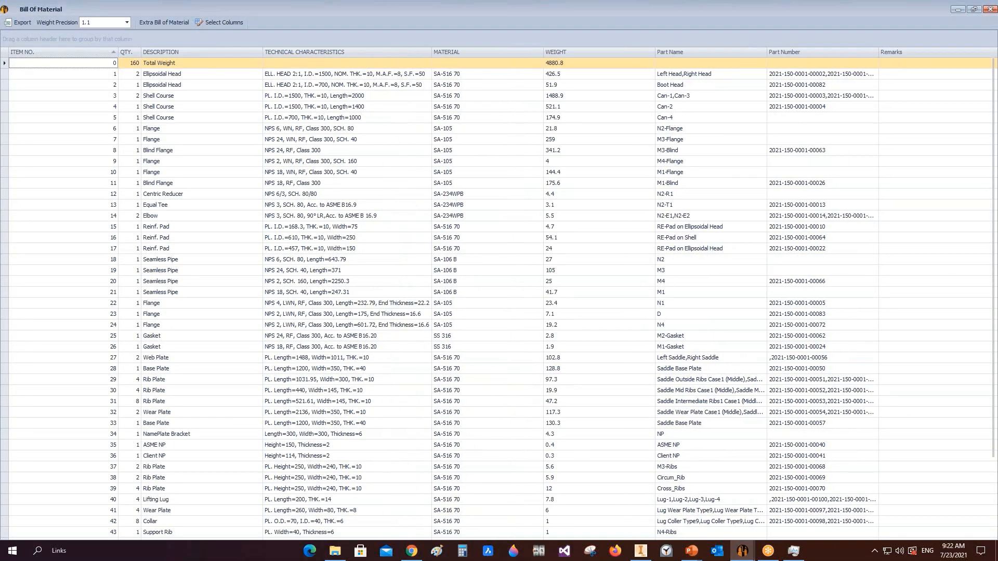
double_click(262, 52)
scroll(132, 66, down, 2)
scroll(132, 66, down, 1)
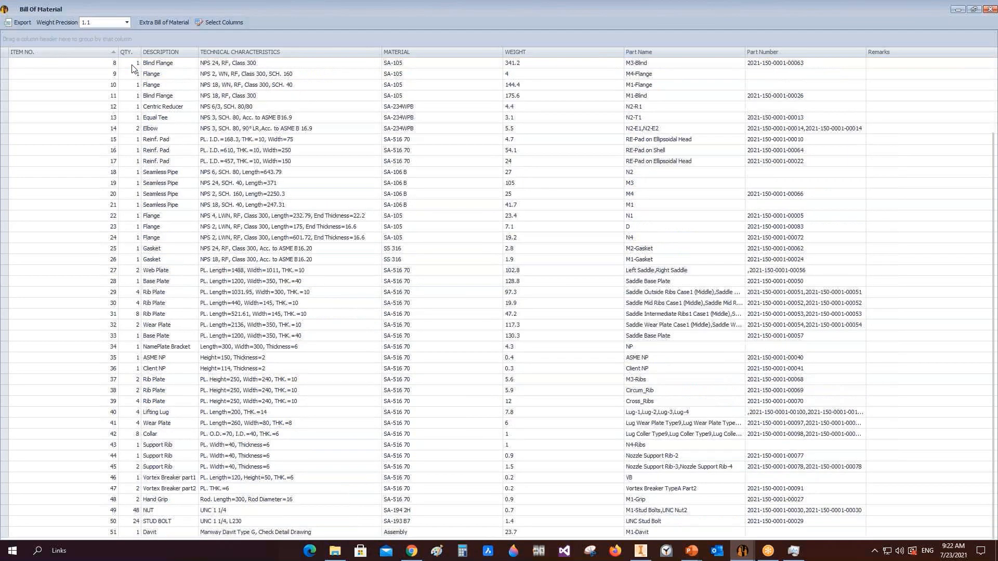
scroll(132, 66, up, 3)
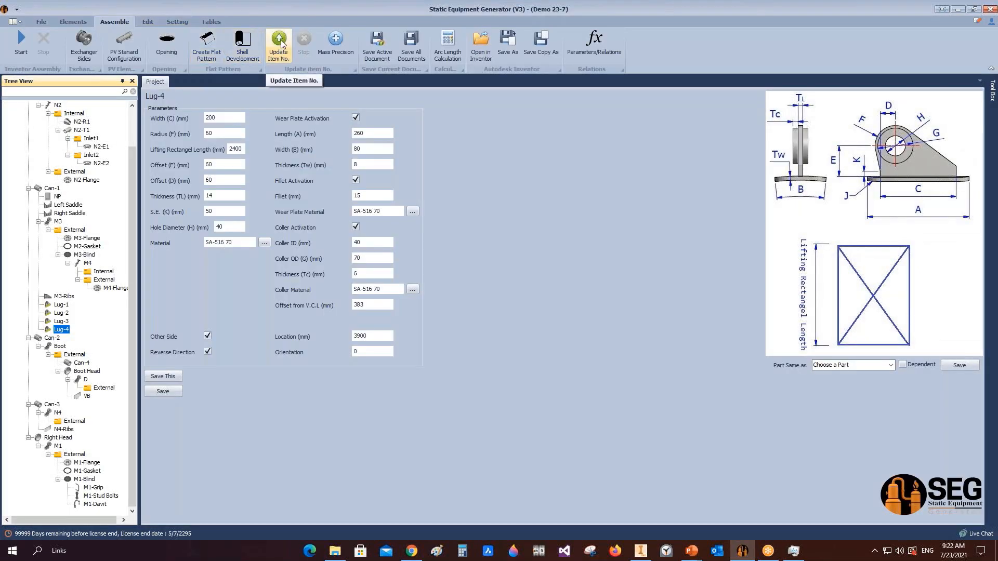
Update the item numbers of the EA-100 vessel and check on the assembly in Inventor while the process runs
click(280, 43)
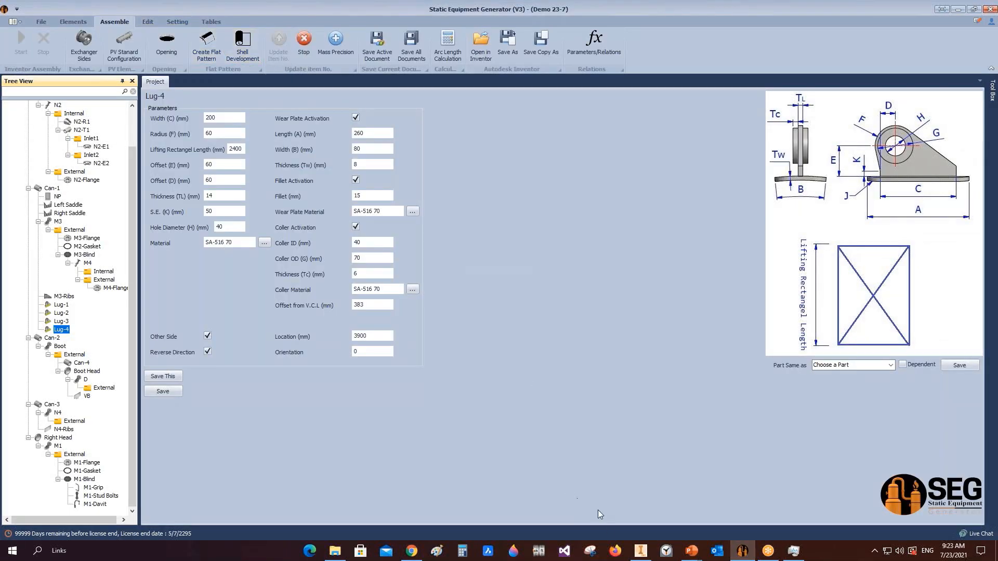
click(641, 551)
mouse_move(742, 555)
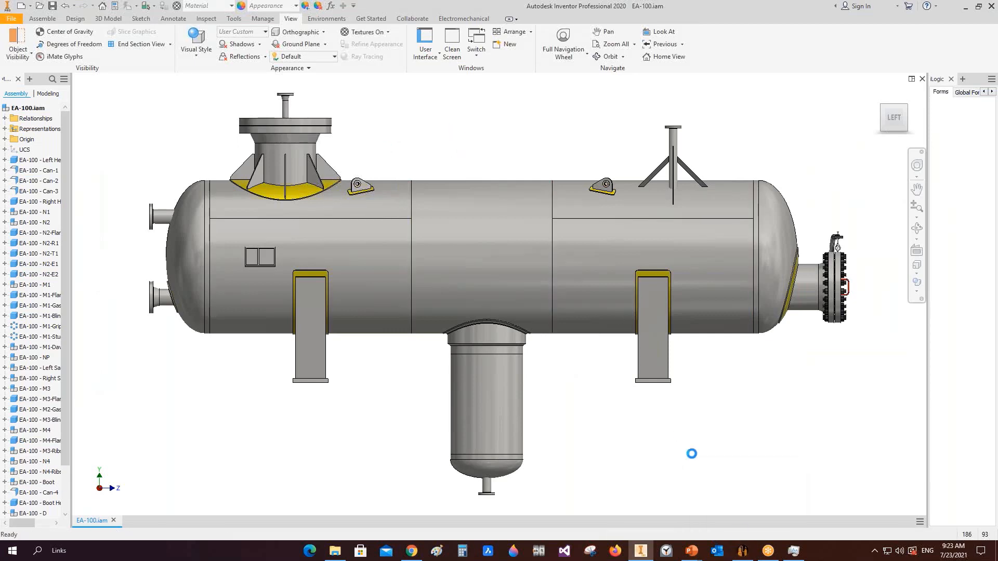
click(742, 550)
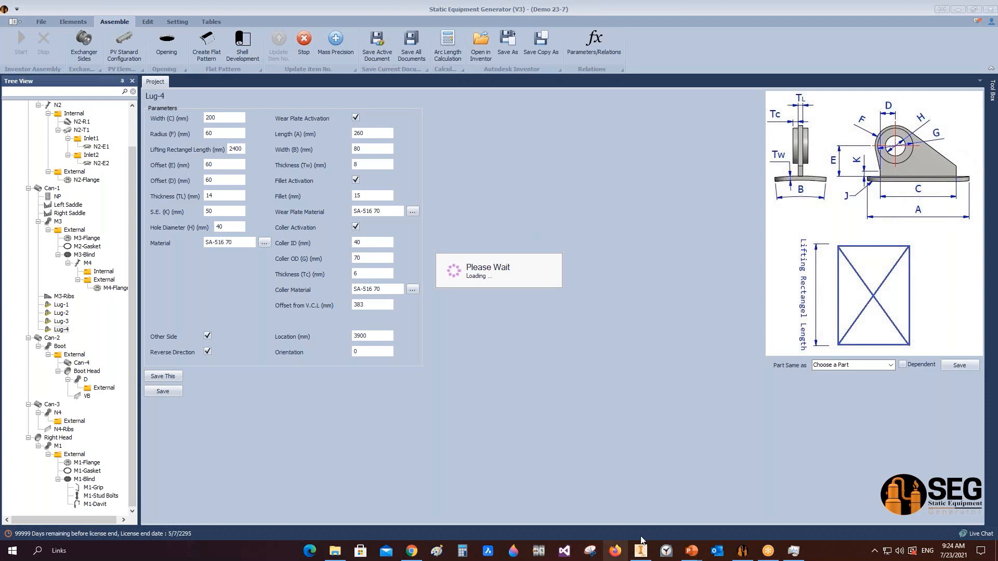
mouse_move(643, 553)
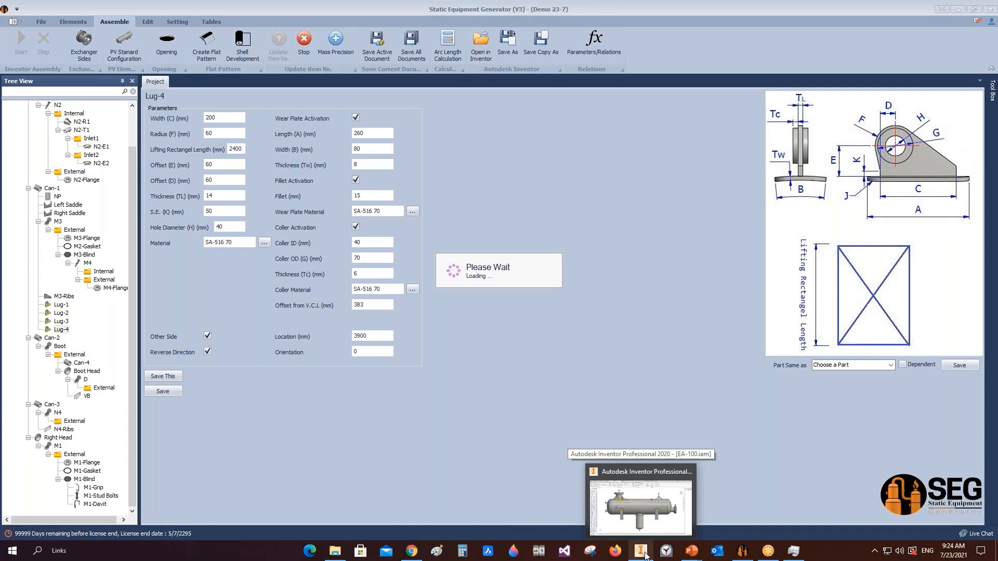
click(653, 509)
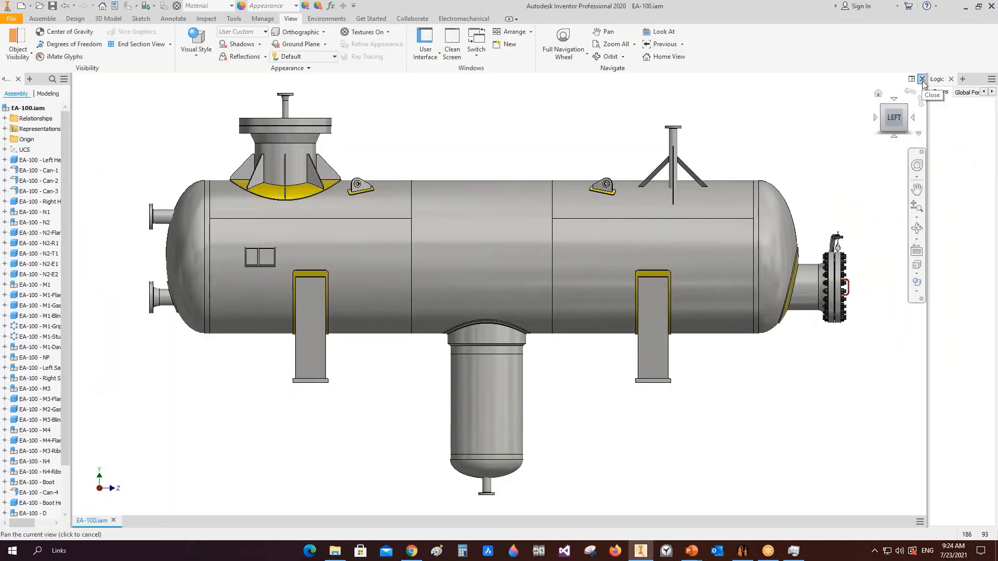
click(742, 551)
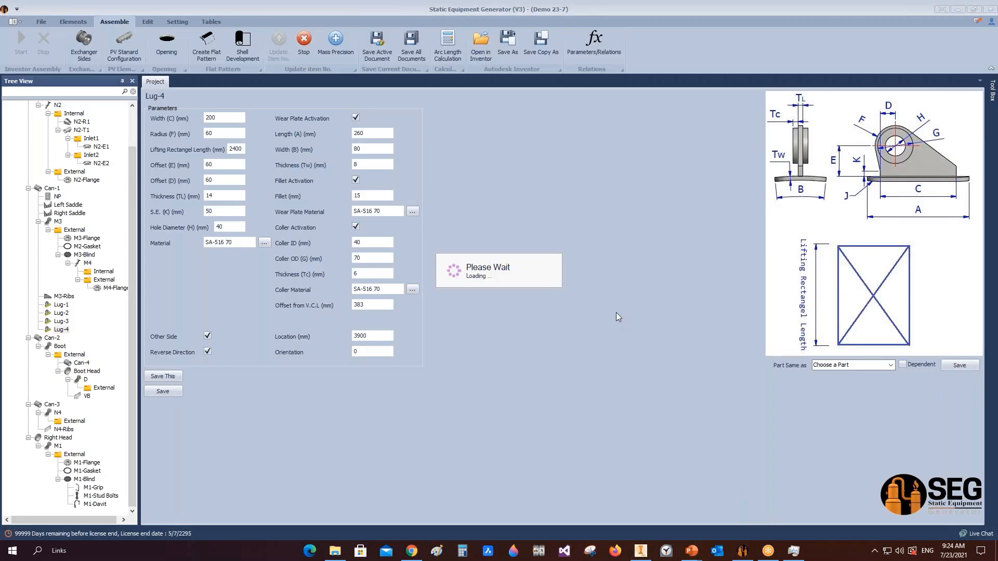
click(640, 551)
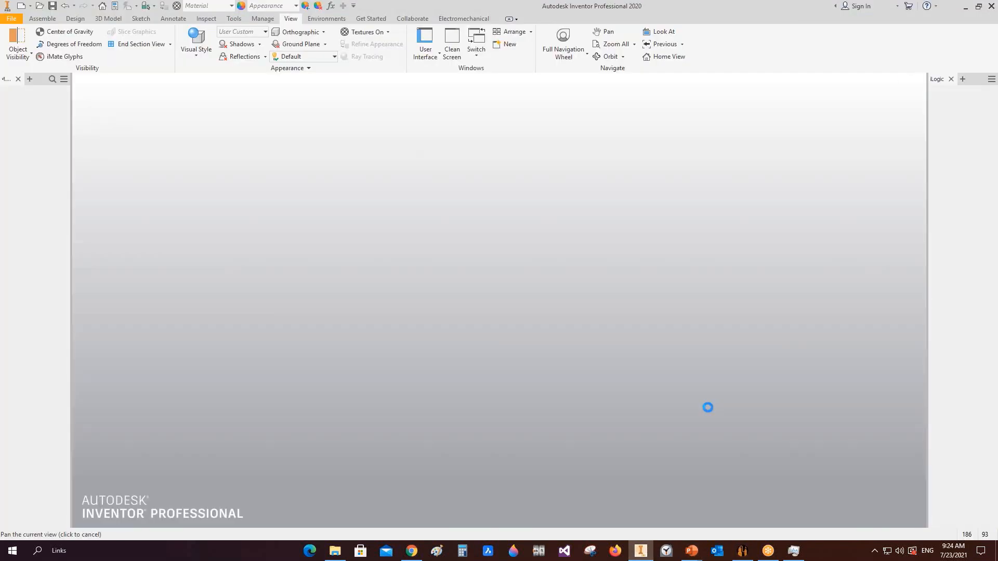
click(742, 551)
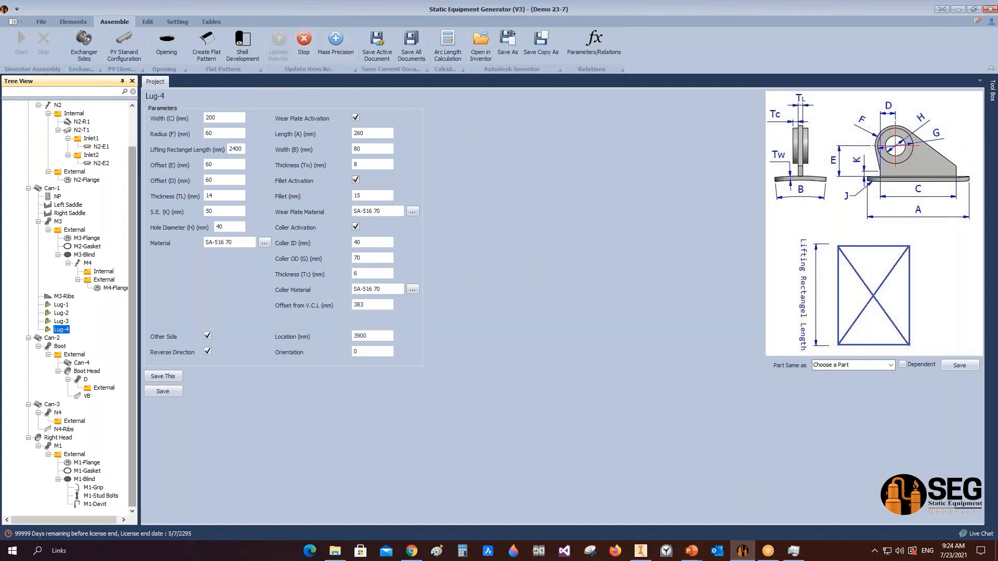
Widen the project tree in Static Equipment Generator and check Inventor again during the item number update
drag(138, 147, 153, 196)
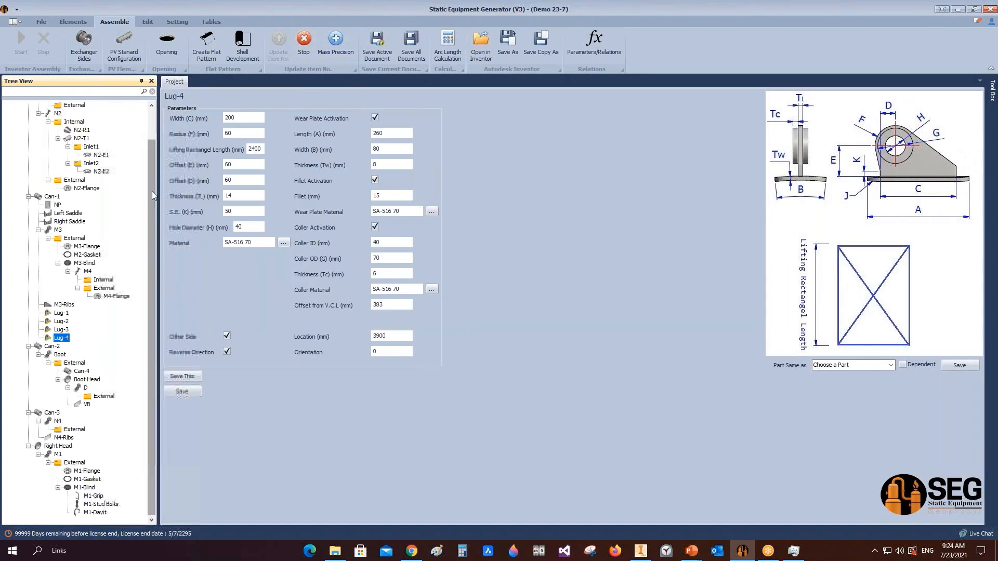
click(640, 551)
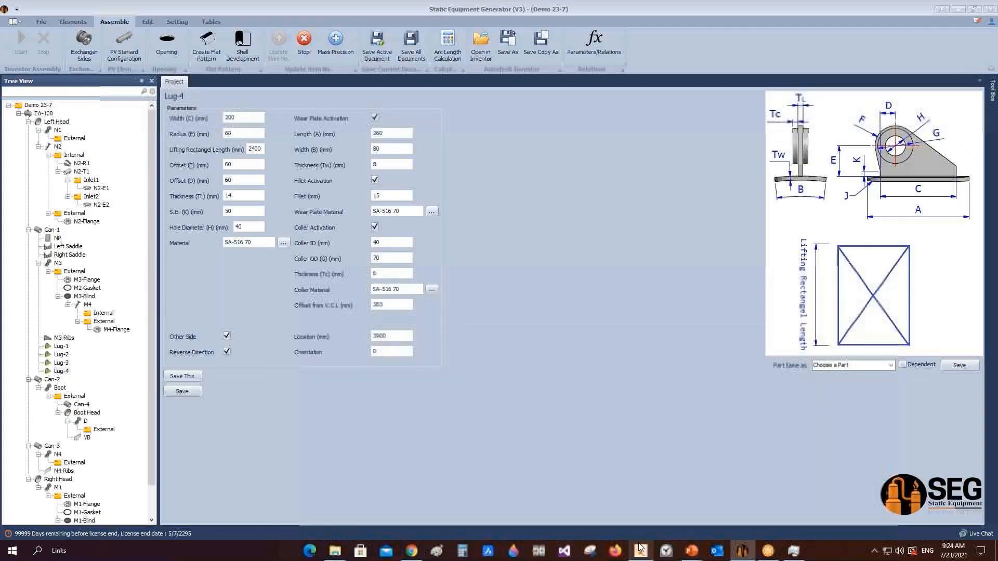
click(641, 551)
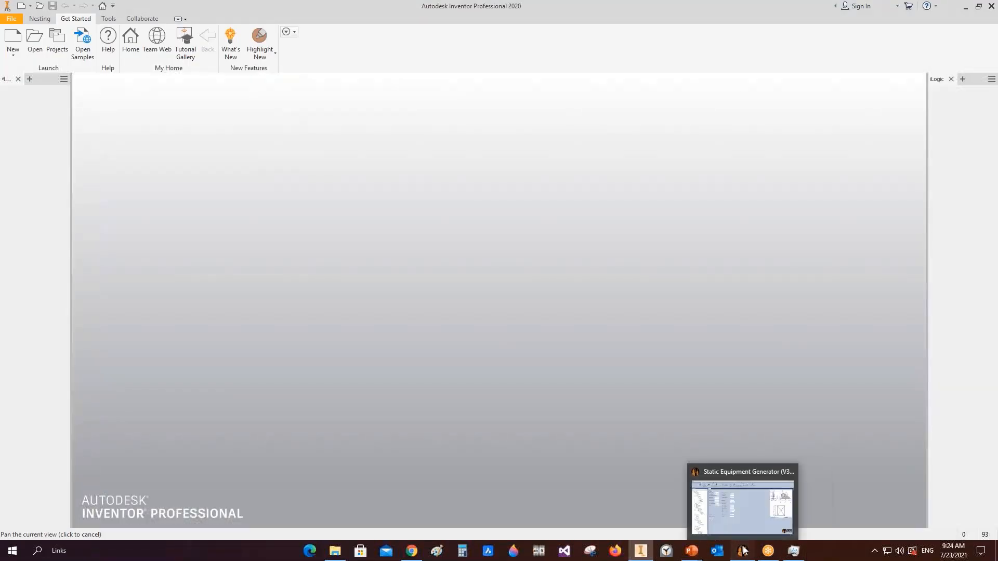
click(743, 550)
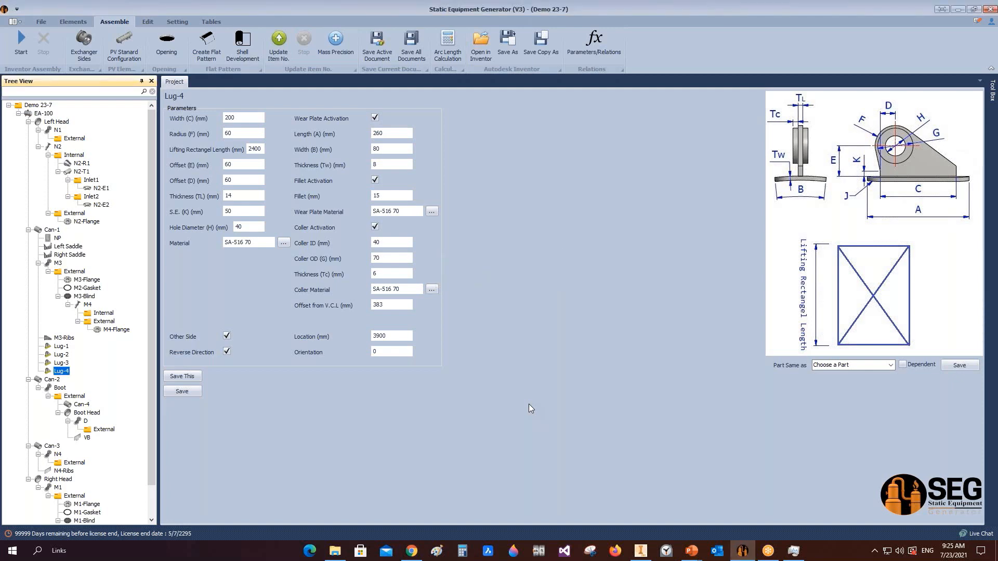
Open the drawing settings of EA-100 and show the table and annotation options
click(39, 115)
right_click(40, 116)
mouse_move(92, 144)
click(206, 147)
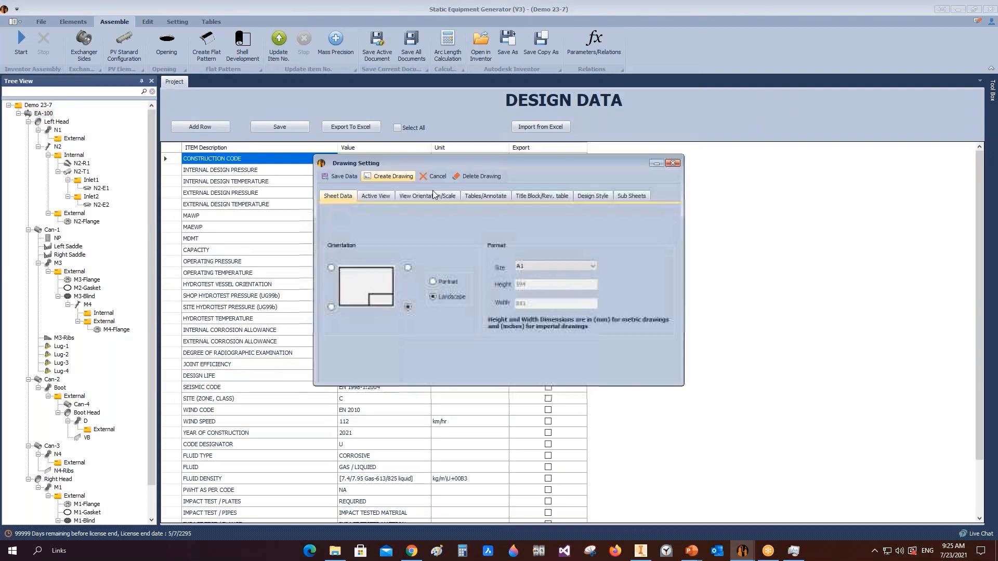
click(493, 196)
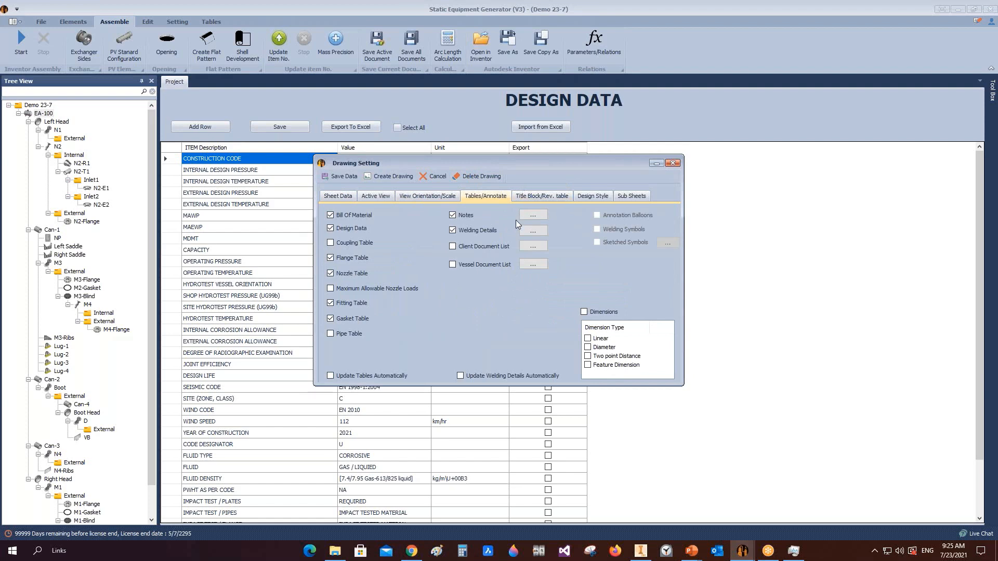
Select the two 30° angled circumferential joints and the single-sided S x 3 tapered circumferential joint in the drawing's welding details
click(539, 232)
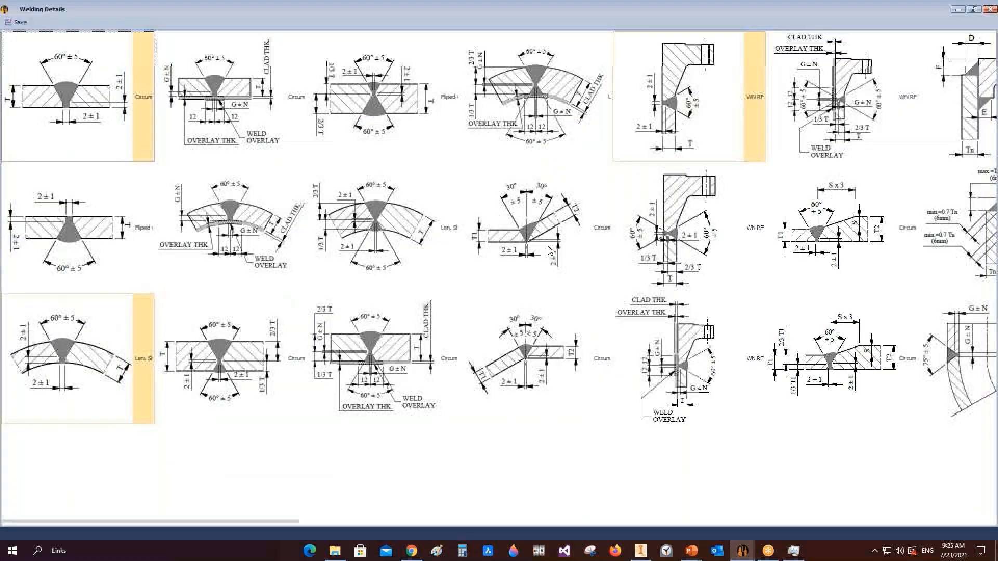
click(554, 253)
click(537, 359)
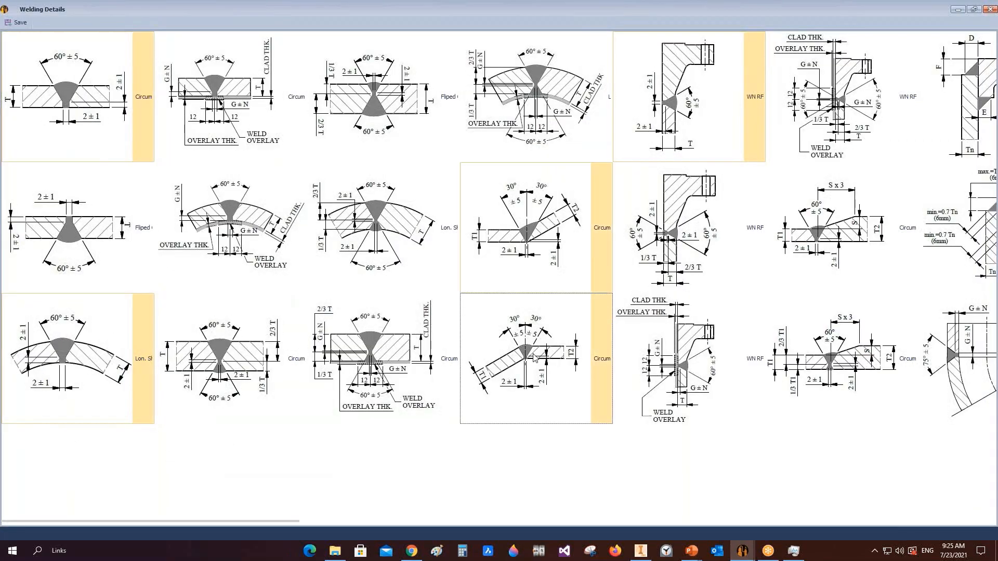
scroll(535, 358, right, 1)
scroll(535, 358, right, 3)
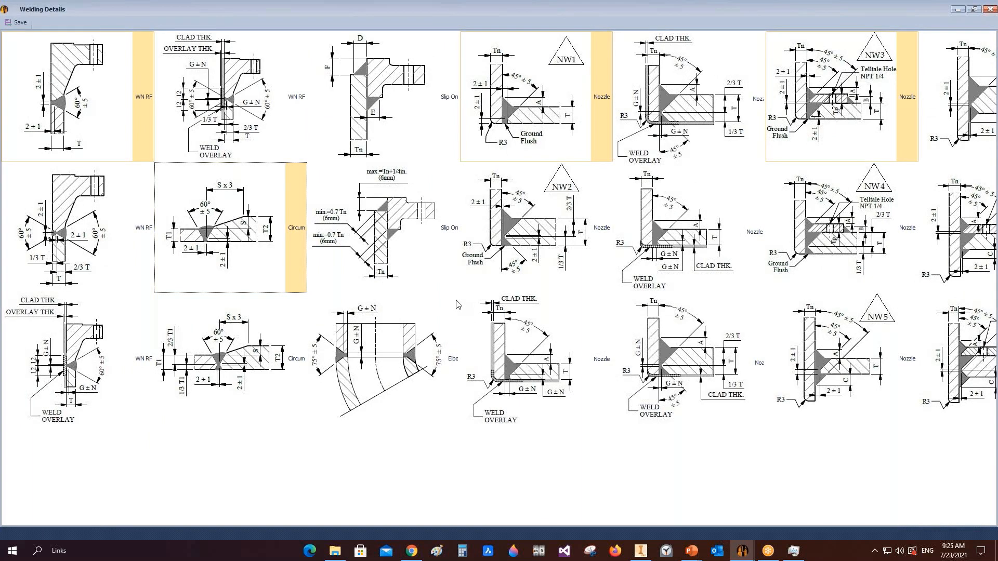
Select the fillet weld detail for the reinforcing pad and the first rib weld detail, and close the welding details
scroll(458, 306, right, 1)
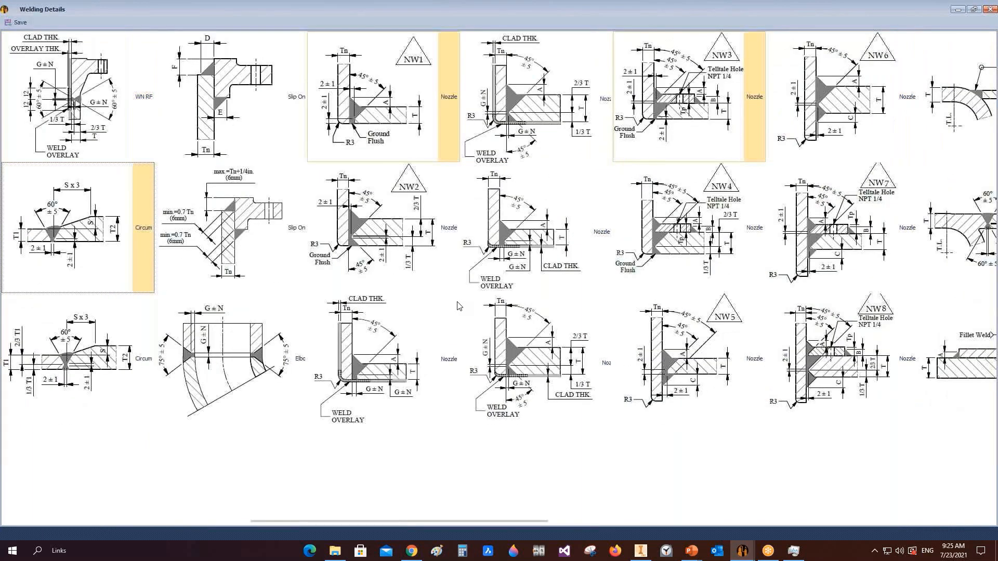
scroll(457, 305, right, 1)
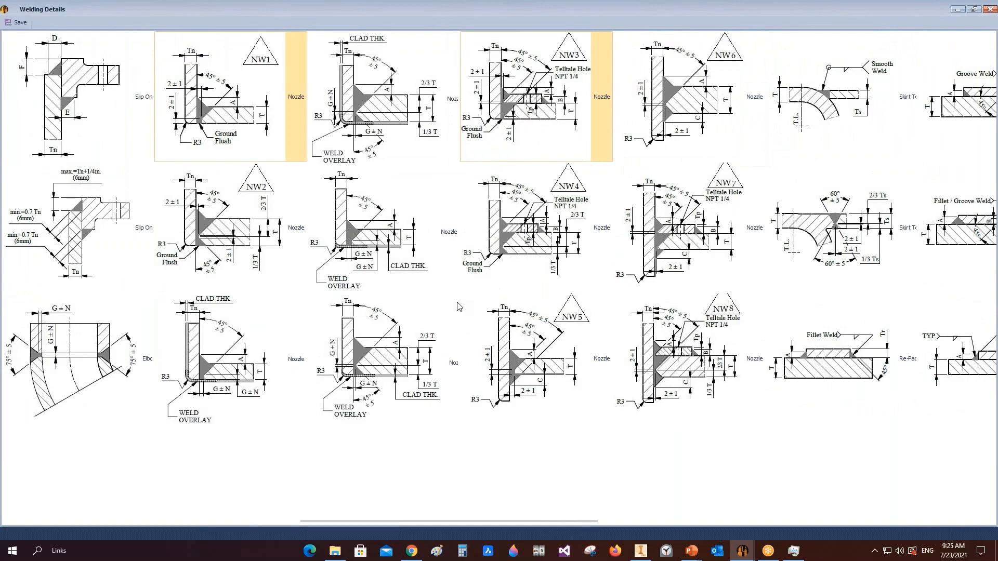
scroll(457, 305, right, 2)
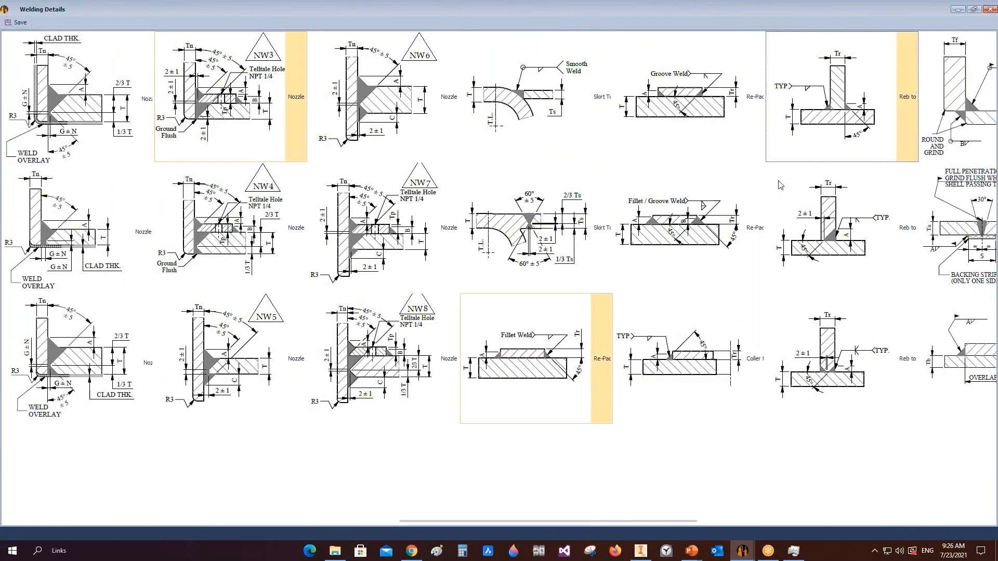
scroll(779, 185, right, 1)
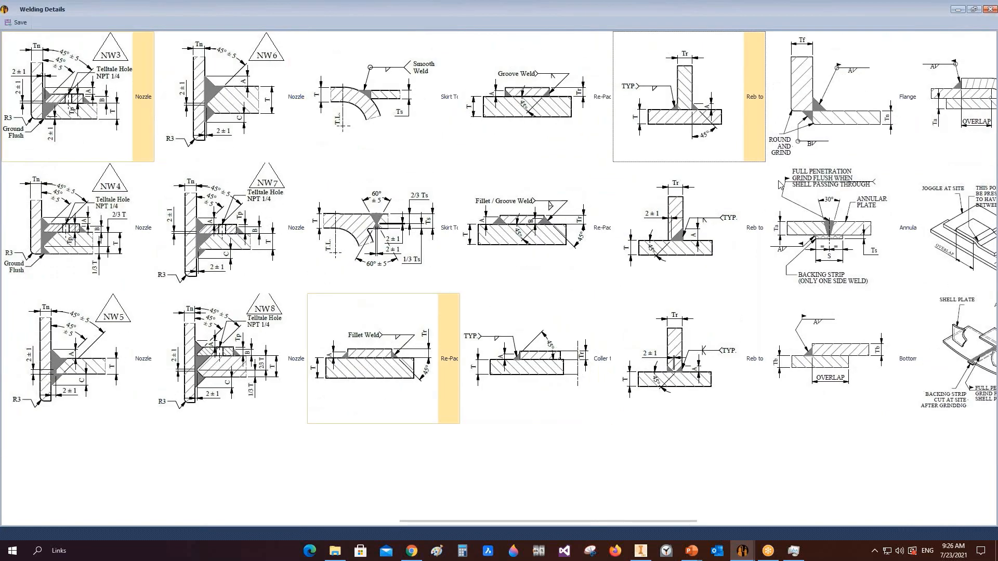
scroll(779, 185, right, 1)
click(990, 8)
Enable the Client Document List and add PROCESS DATA SHEET with document number 072-00-MG-5 to it
click(453, 248)
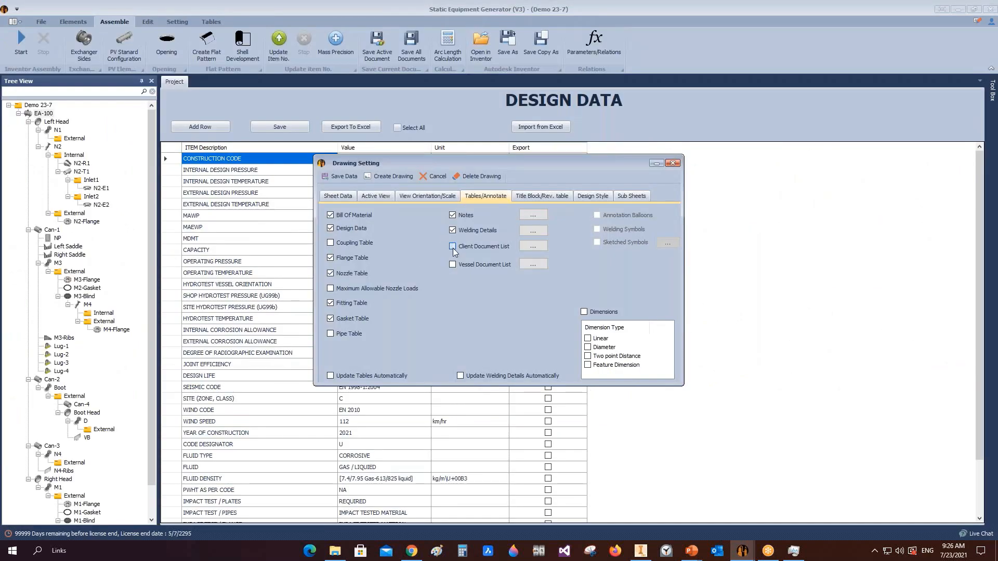
click(533, 246)
click(399, 177)
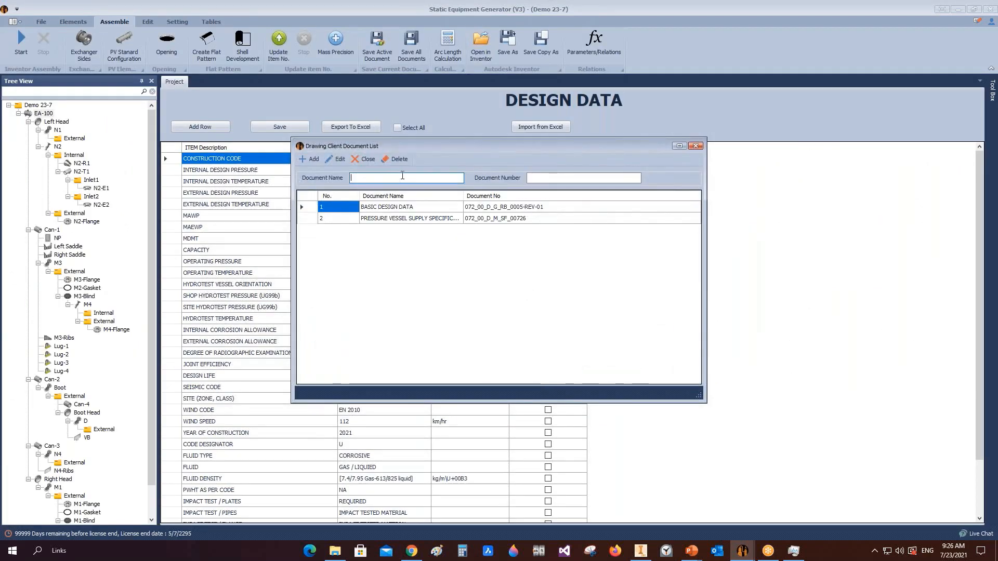
text(PROCESS DATA SHEET)
click(542, 179)
text(072-00)
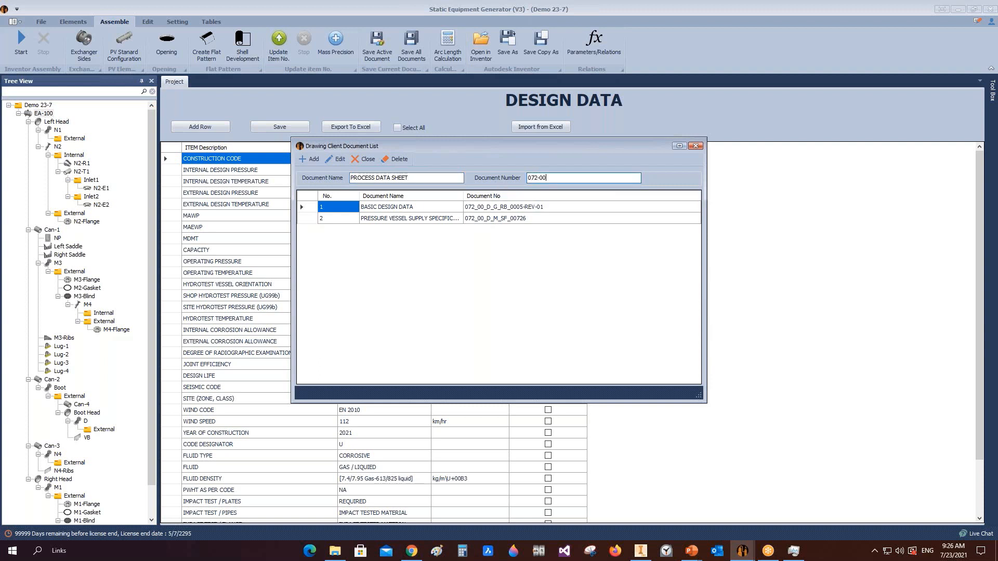
text(-MG-5)
click(310, 159)
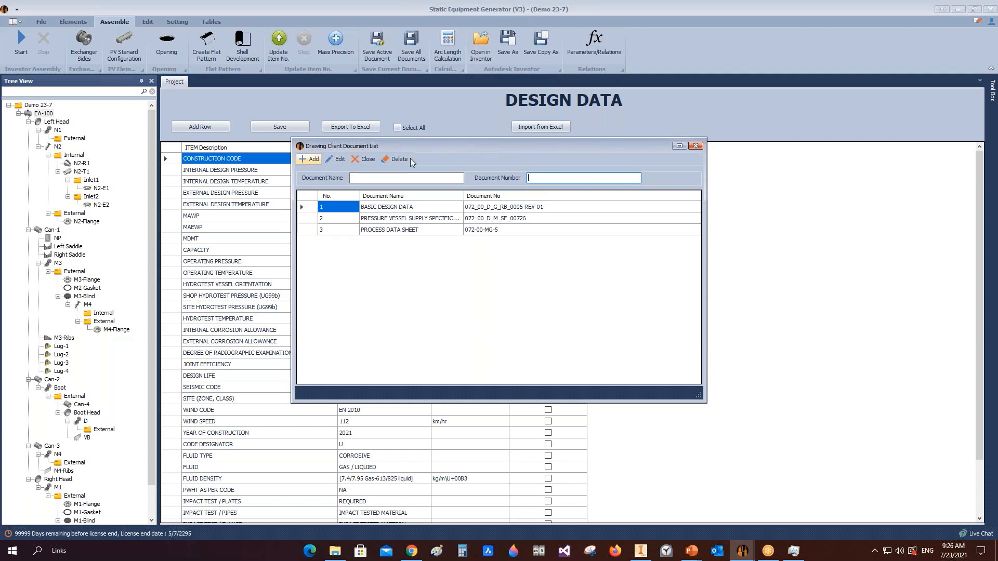
click(694, 146)
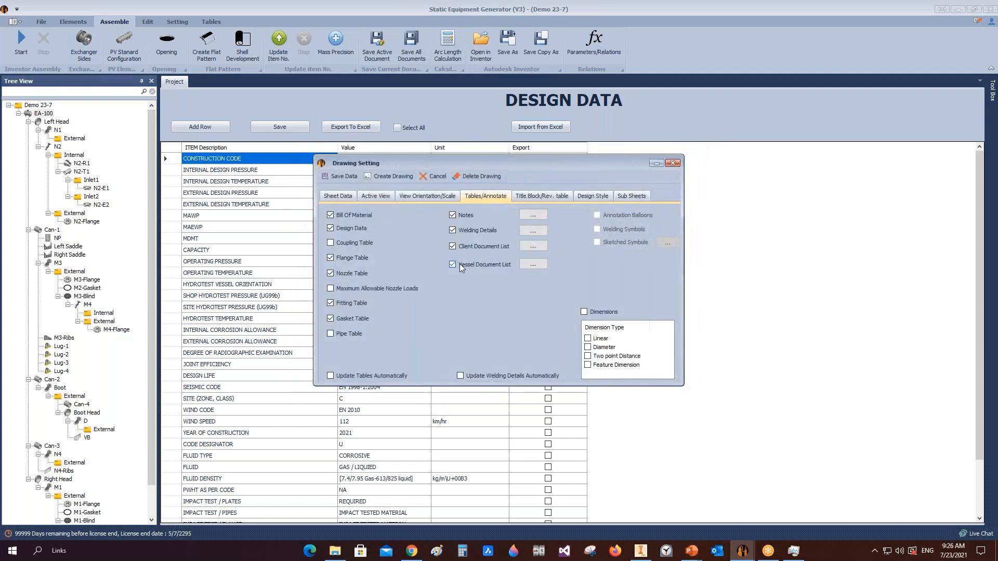
Enable the Vessel Document List and add MECHANICAL CALCULATIONS with drawing number DOC-002 to it
click(542, 265)
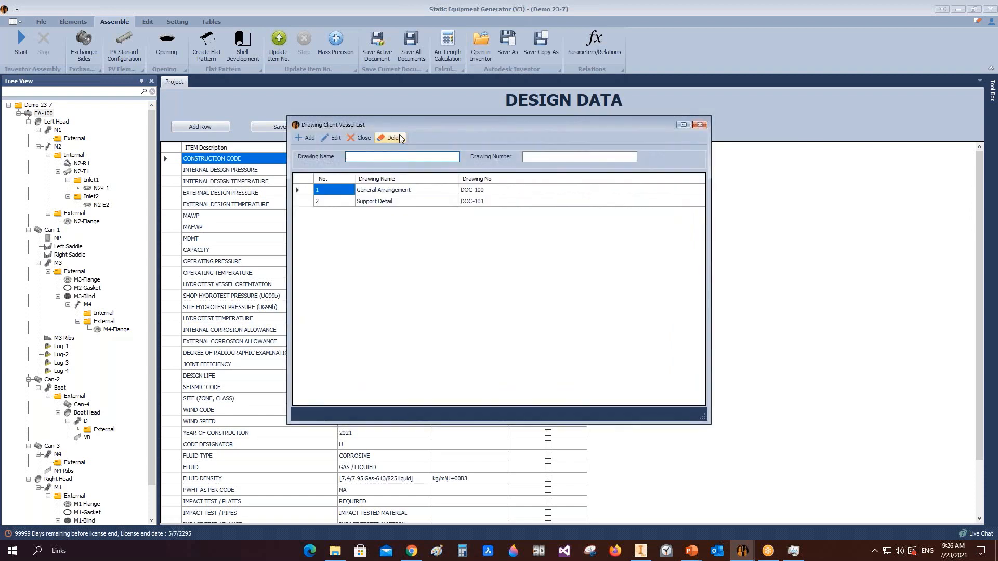
text(MECHANICAL CALCULATIONS)
click(547, 157)
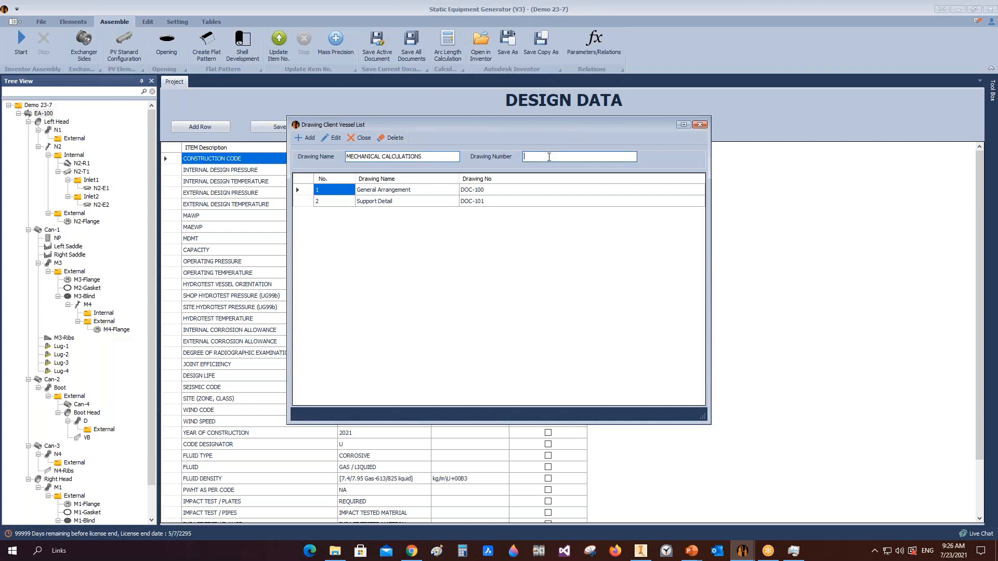
text(DOC-002)
click(305, 139)
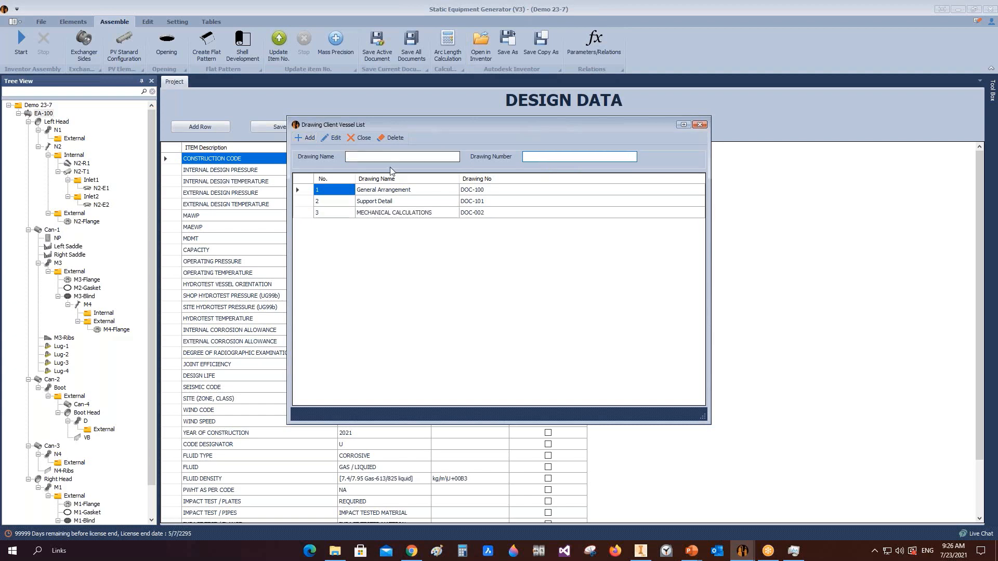
Add NOZZLE DETAILS with drawing number DWG-102 to the vessel document list and select the Support Detail entry
click(385, 158)
text(NOZZL)
text(E CAL)
text(LATIO)
key(BackSpace)
key(BackSpace)
key(BackSpace)
key(BackSpace)
key(BackSpace)
key(BackSpace)
text(DETAILS)
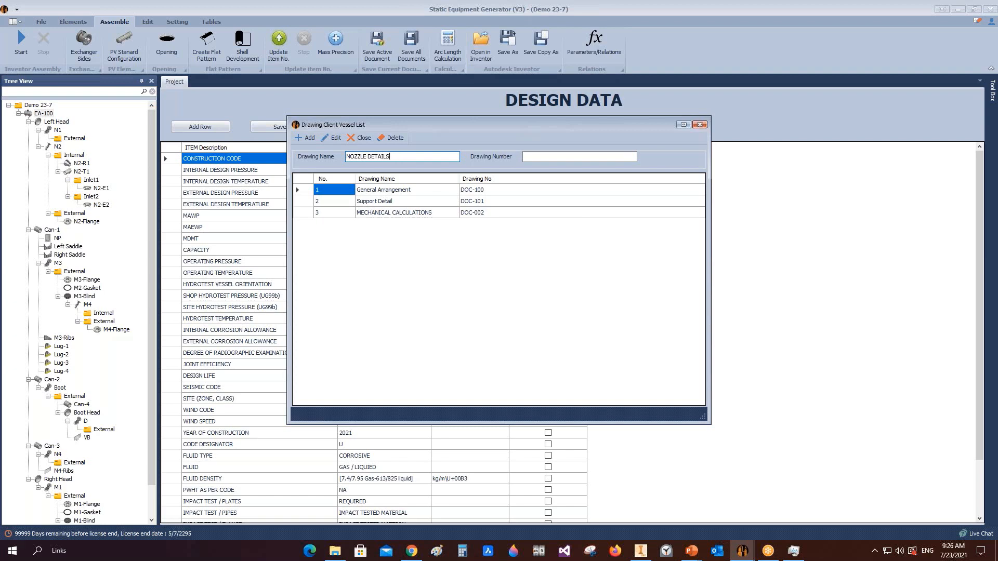
click(581, 155)
text(DWG)
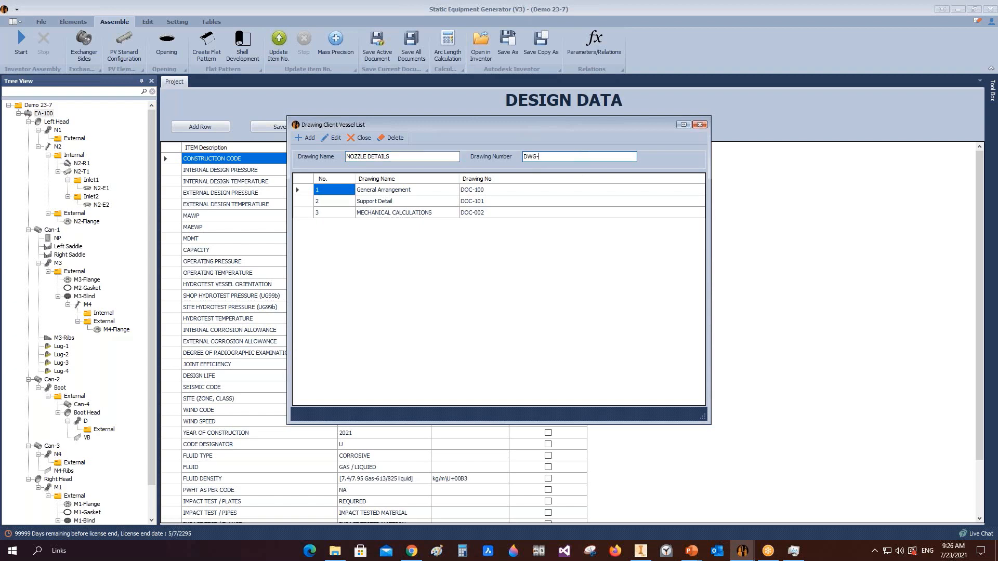
text(-00)
click(304, 138)
click(405, 201)
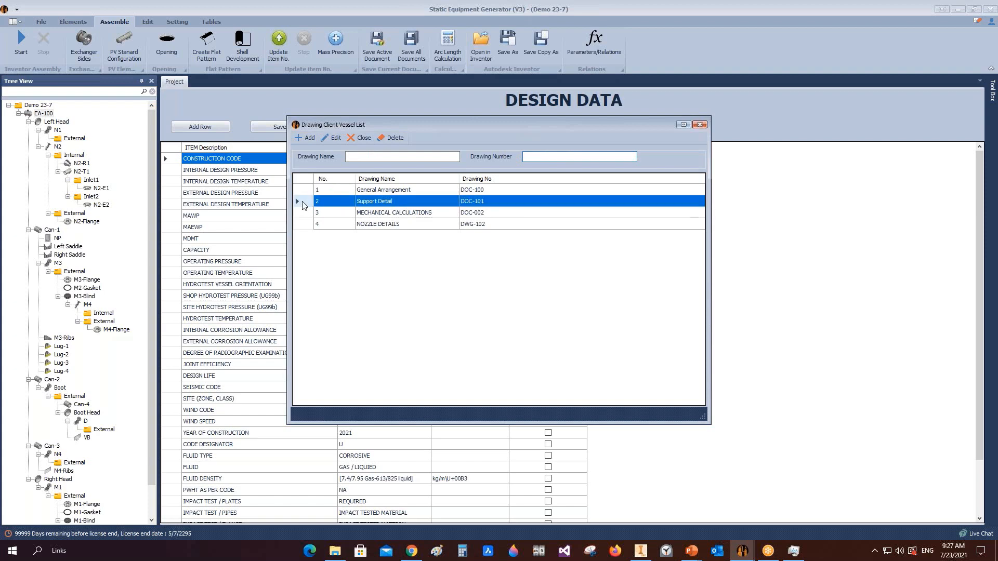
Try to change the drawing number prefix of the Support Detail entry to DWG
click(335, 139)
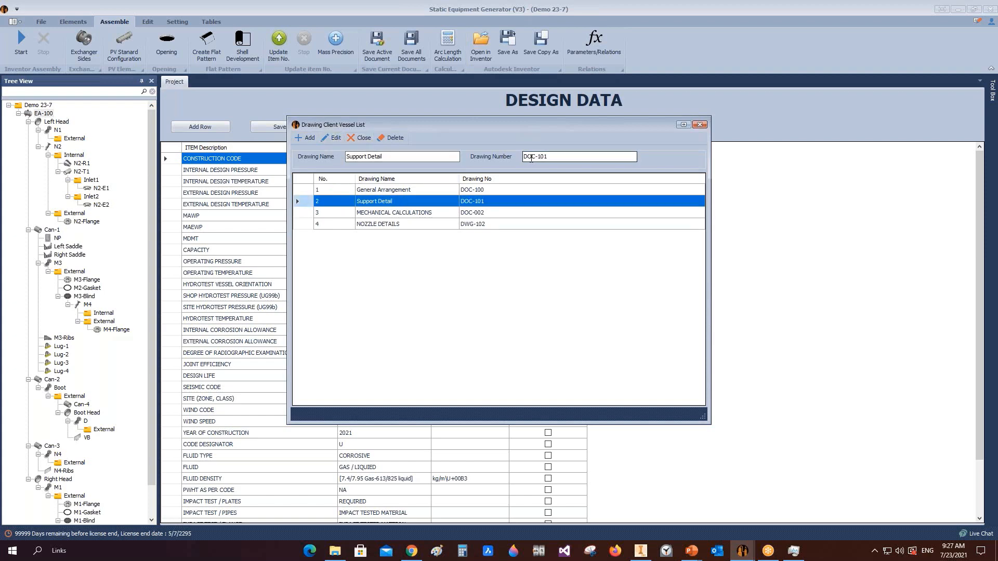
drag(536, 156, 530, 157)
text(WG)
click(332, 139)
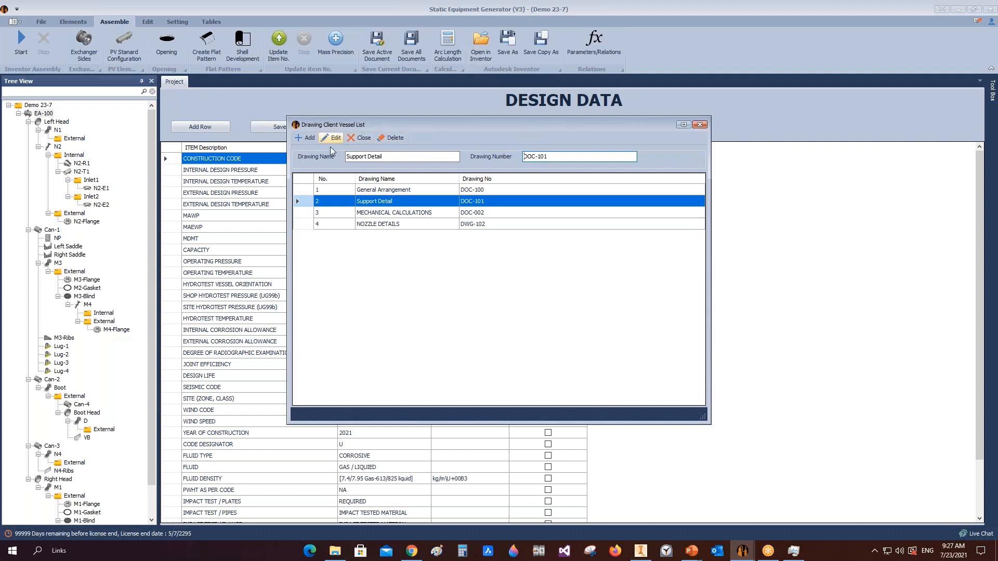
Set the drawing number of the General Arrangement entry in the vessel document list to DWG-100
click(294, 189)
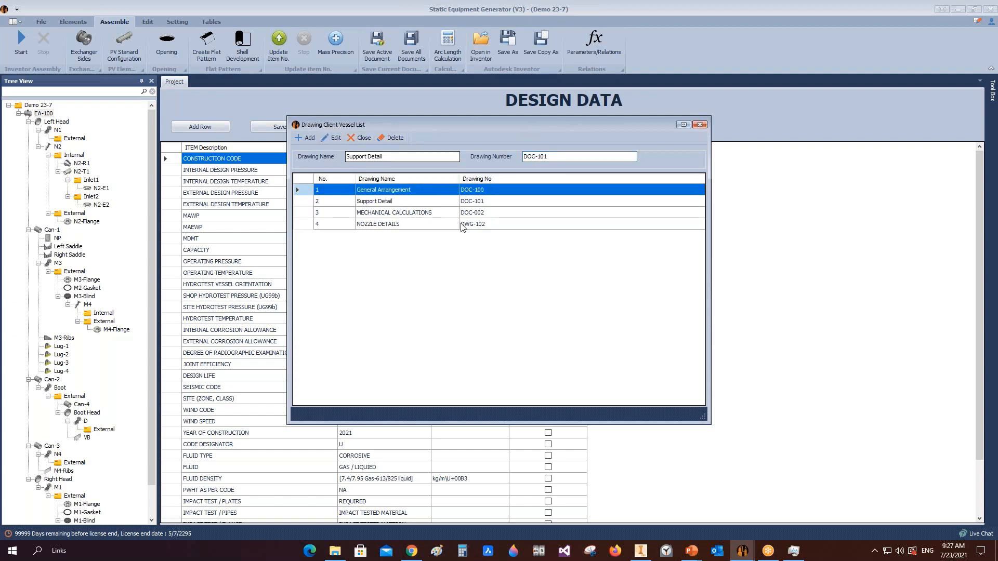
click(333, 138)
click(530, 157)
drag(530, 156, 536, 161)
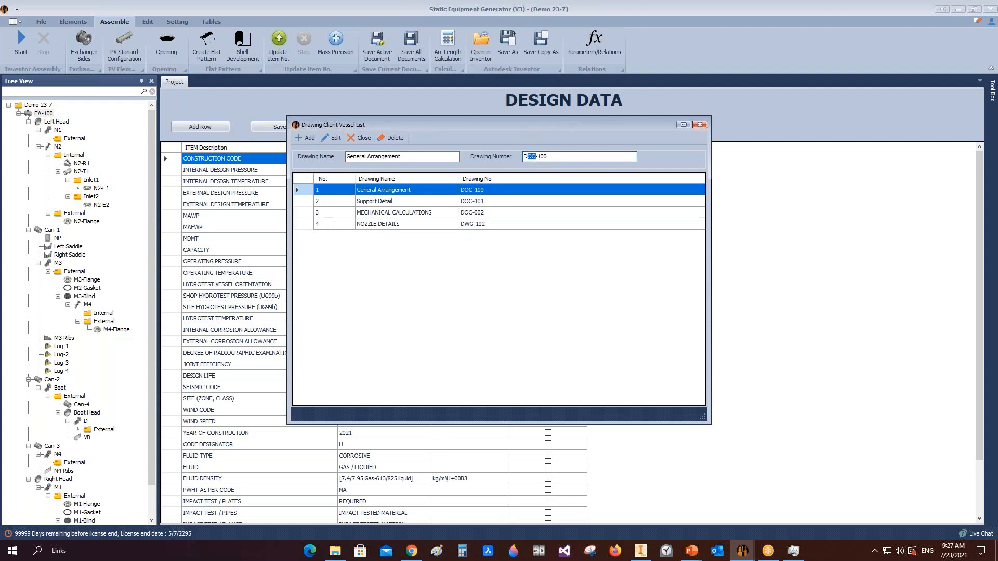
text(WG)
click(550, 158)
click(326, 137)
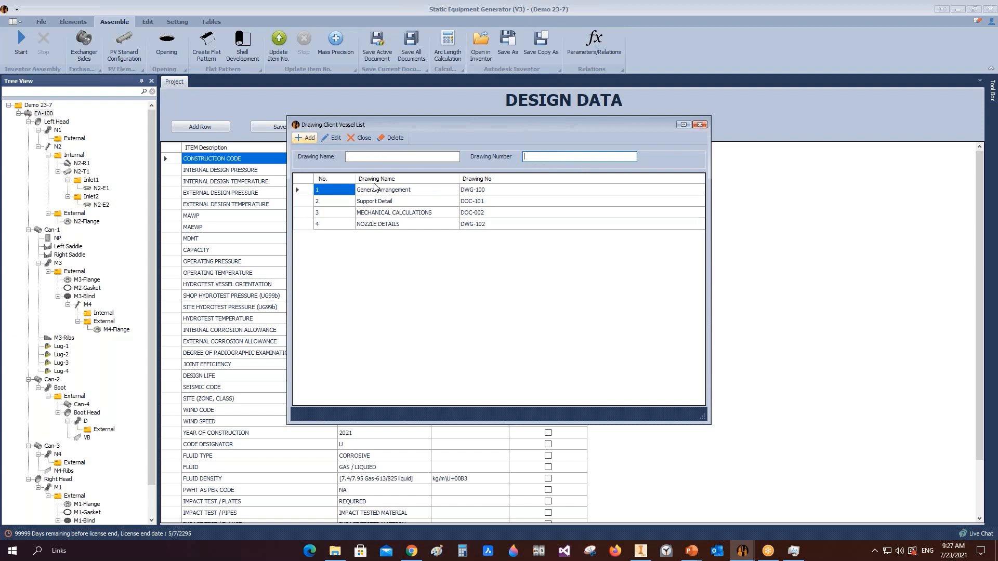
Set the Support Detail entry's drawing number to DWG-101 and close the vessel document list
click(302, 201)
click(333, 138)
click(528, 157)
drag(528, 157, 536, 162)
text(WG-101)
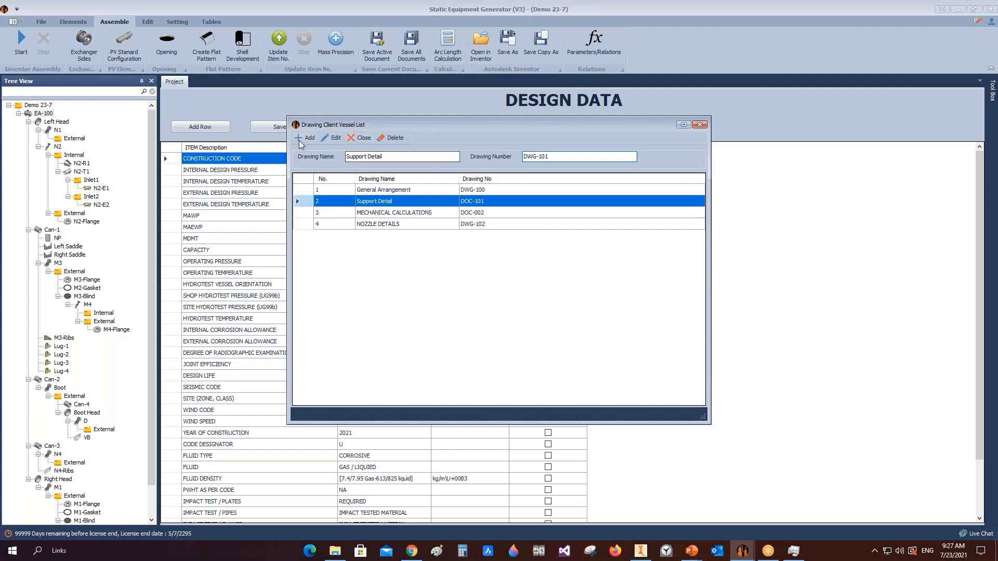
click(304, 138)
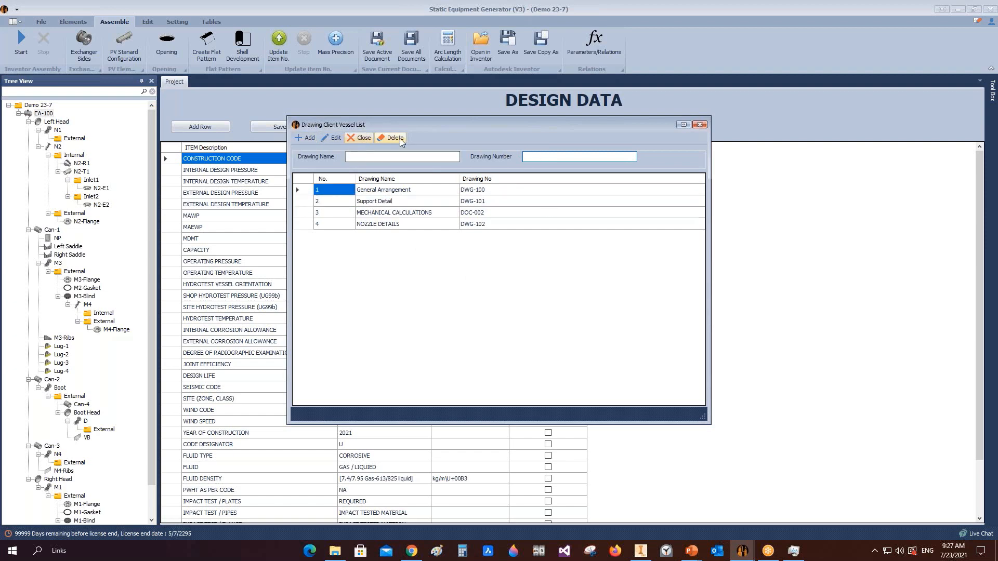
click(700, 125)
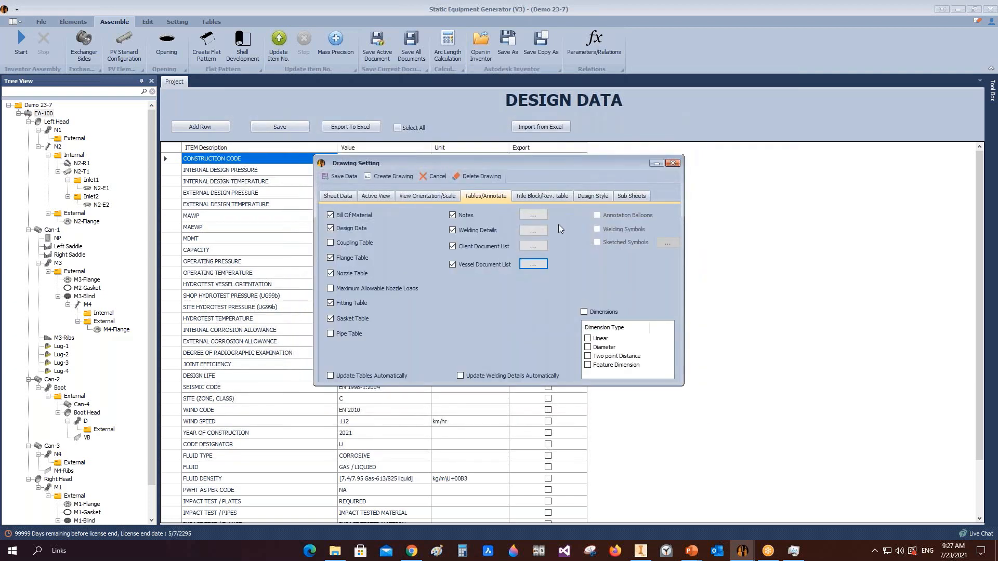
Set the title block's drawing name to GENERAL ARRANGEMENT and its drawing number to DWG-101
click(550, 198)
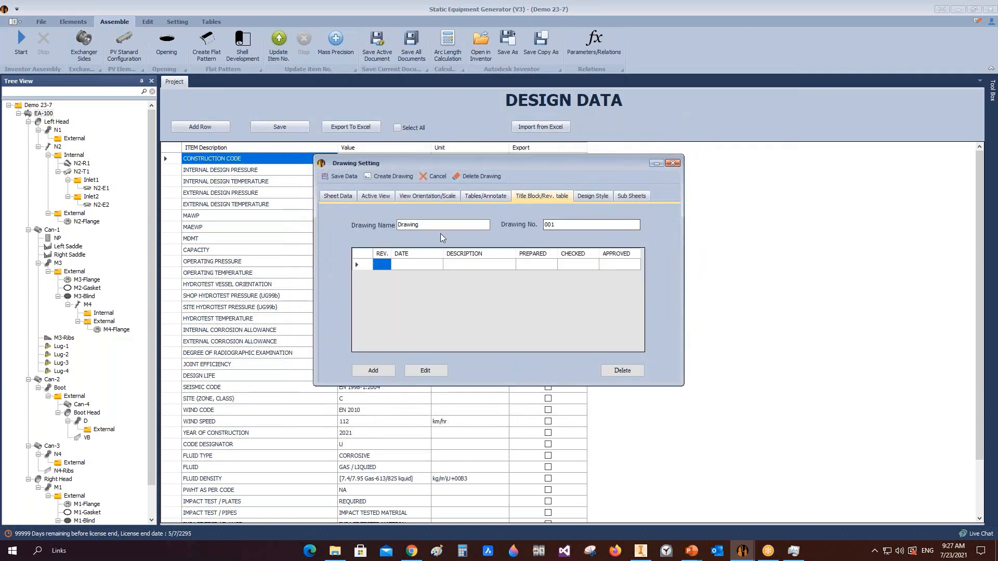
double_click(421, 227)
text(GENERAL ARRANGEMENT)
key(Tab)
text(D)
text(WGH)
text(101)
Start a new revision table entry with revision 0 and the description ISSUED FOR REVIW
click(370, 265)
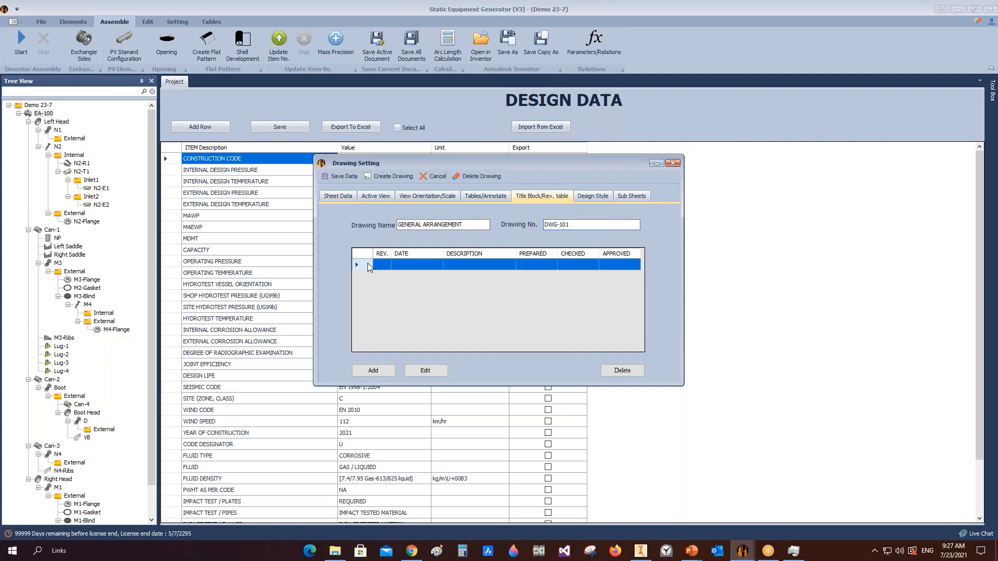
click(375, 370)
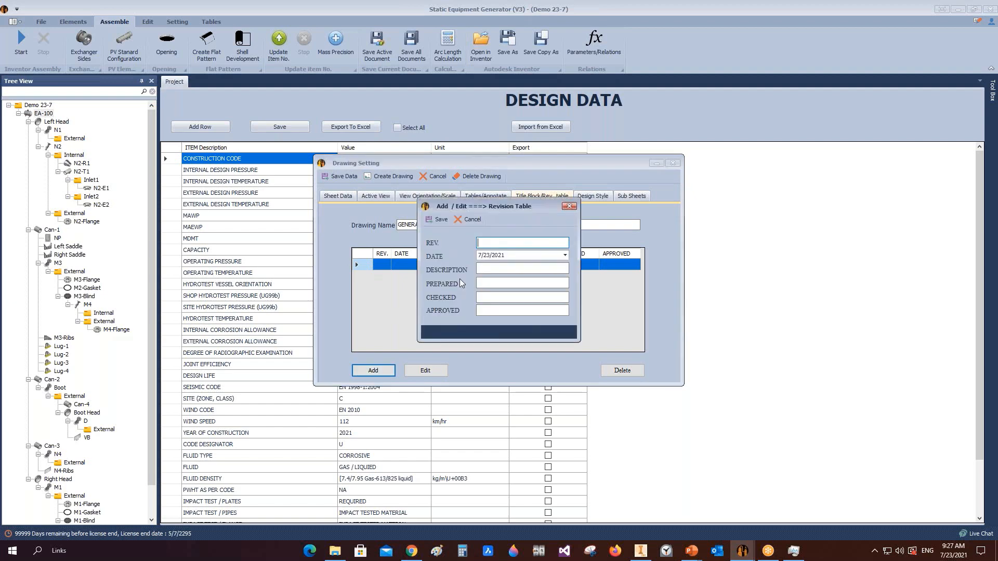
text(0)
click(494, 269)
text(ISSUED FOR REOE)
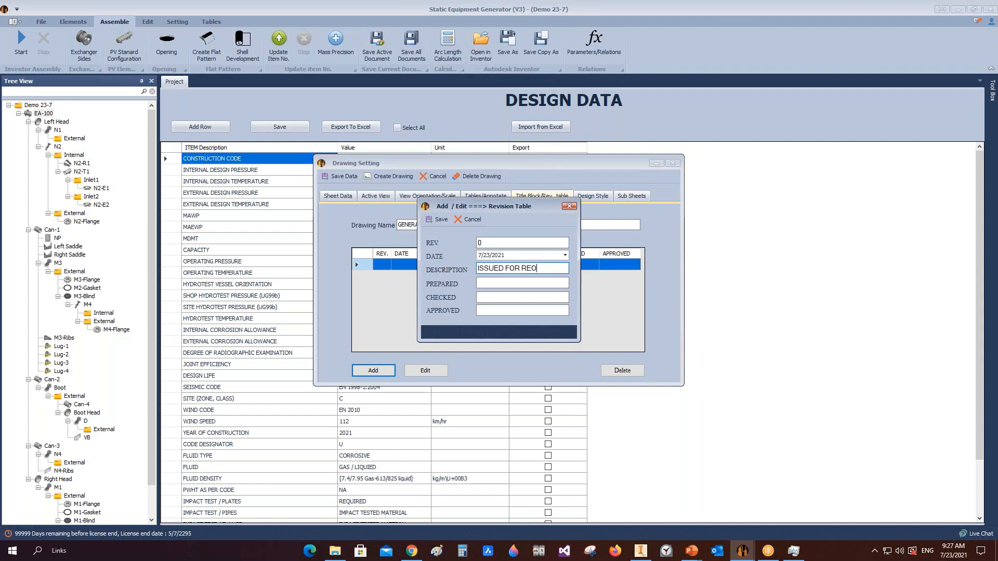
key(BackSpace)
key(BackSpace)
key(BackSpace)
text(EV)
text(IE)
key(BackSpace)
key(BackSpace)
key(BackSpace)
key(BackSpace)
key(BackSpace)
text(RE)
key(BackSpace)
text(BV)
key(BackSpace)
text(VIE)
key(BackSpace)
key(BackSpace)
key(BackSpace)
key(BackSpace)
key(BackSpace)
text(REVIW)
Enter the preparer's initials for revision 0 and save the revision entry
click(506, 283)
text(A.H)
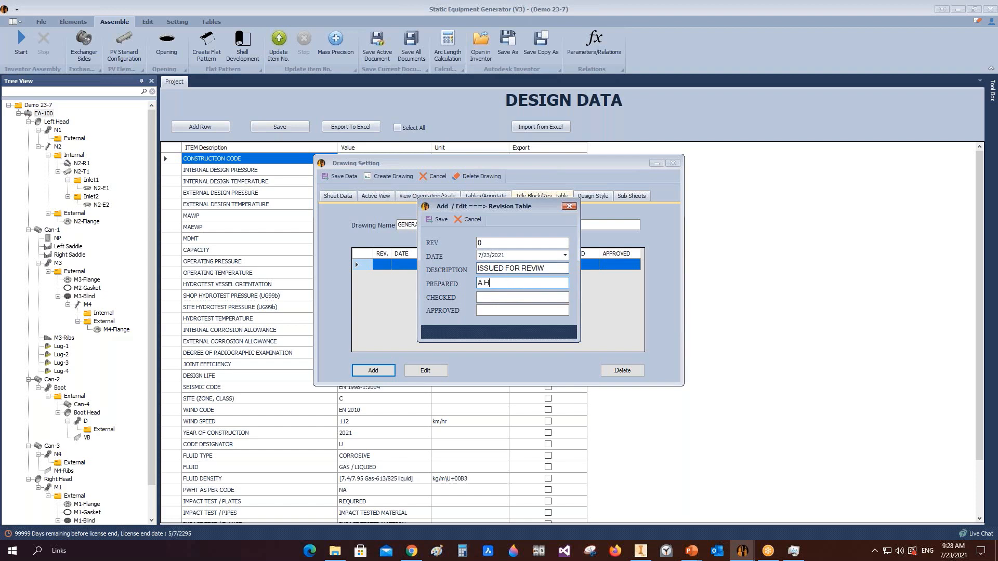
text(a.h)
click(442, 219)
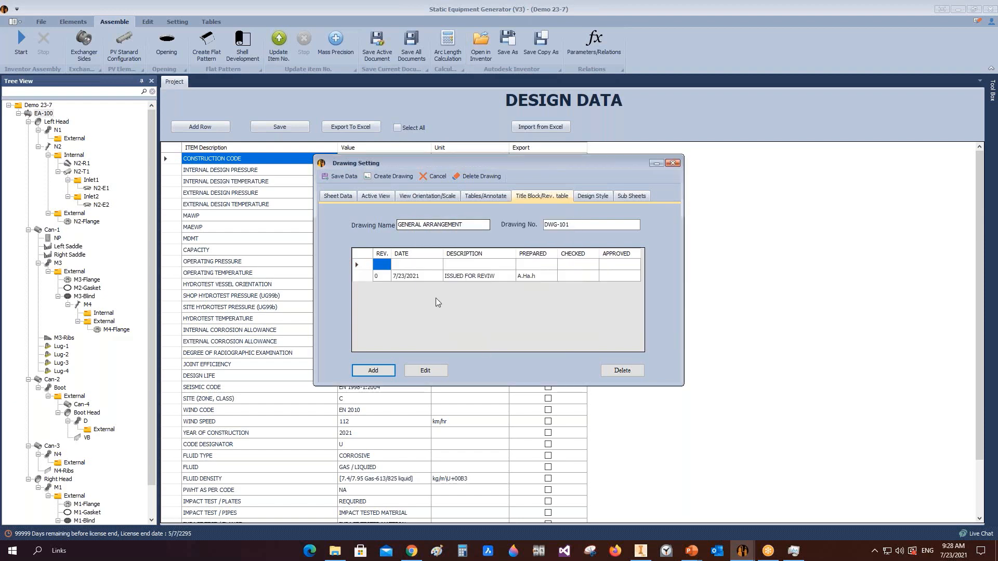
Delete the empty row above revision 0 and add a blank entry to the revision table
click(356, 264)
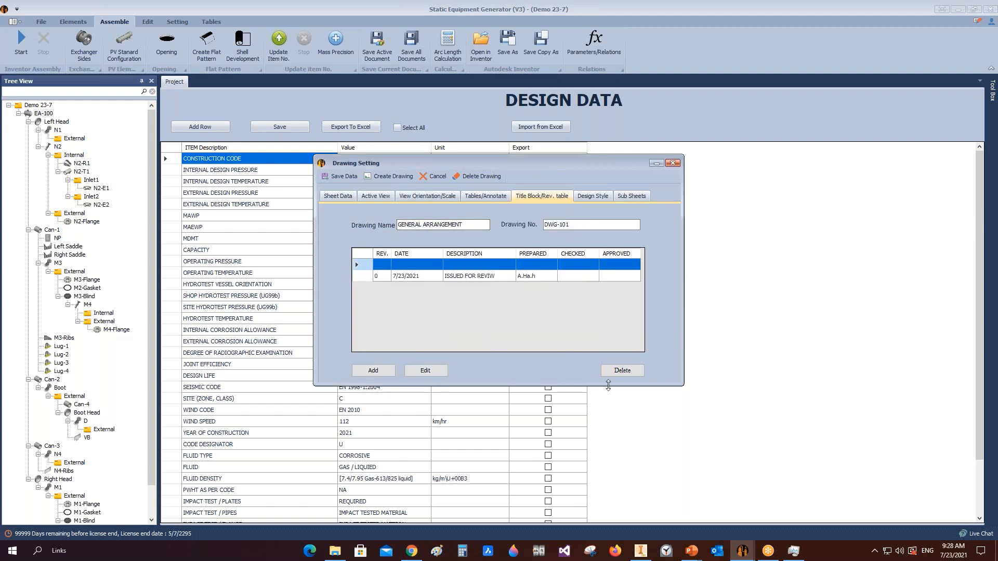
click(622, 370)
click(474, 287)
click(381, 369)
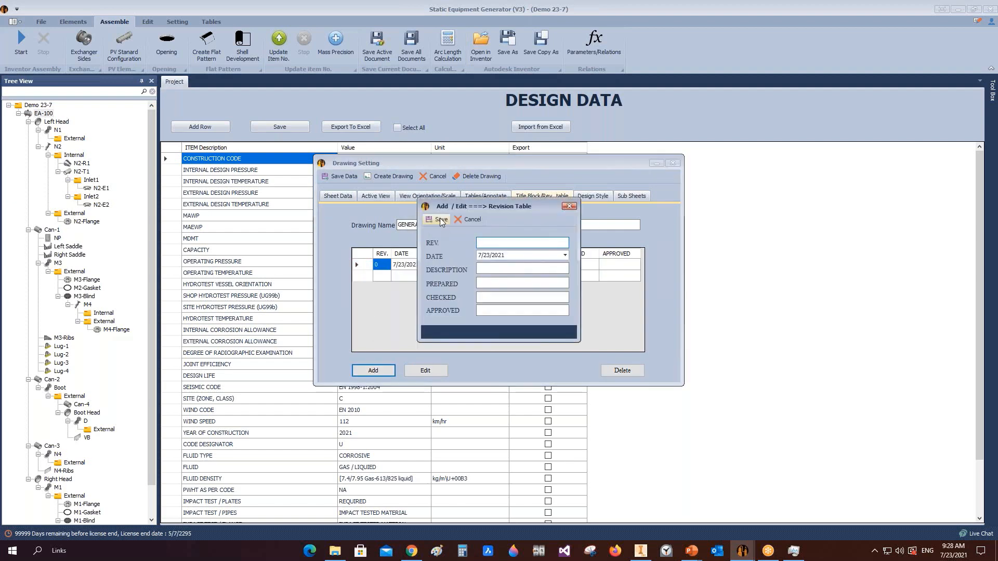
click(440, 220)
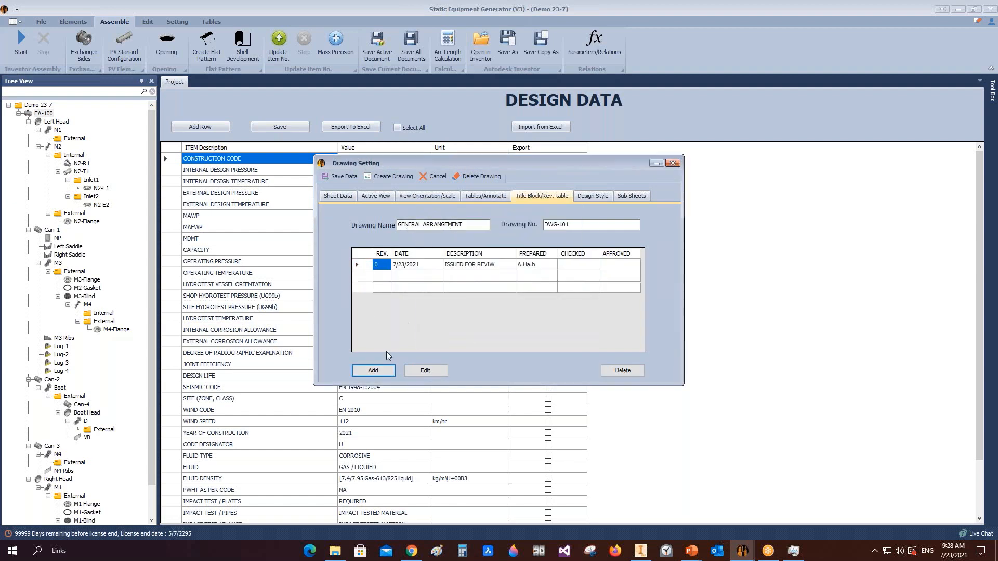
Open the drawing's design style settings and view the available design types
click(593, 197)
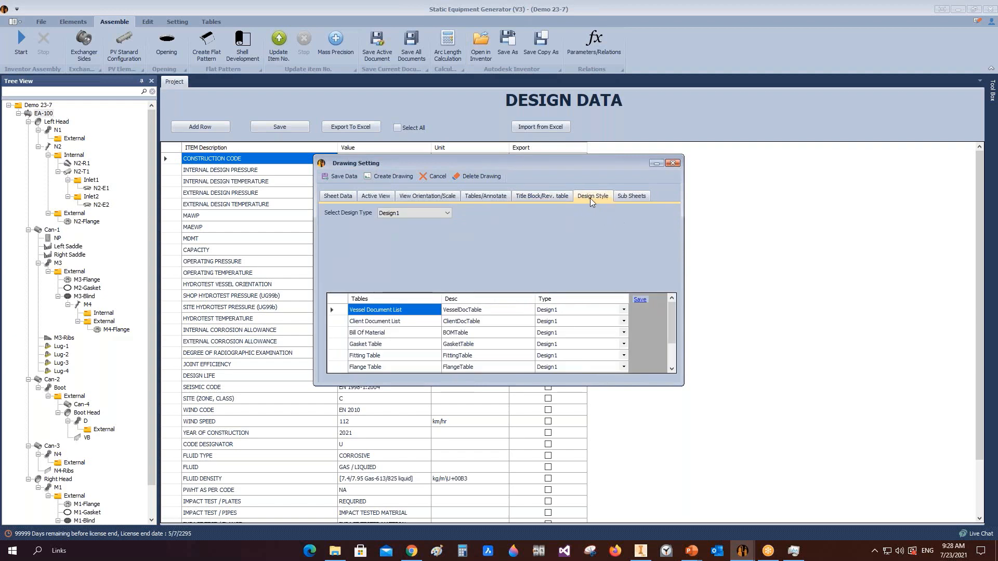
click(641, 296)
click(448, 214)
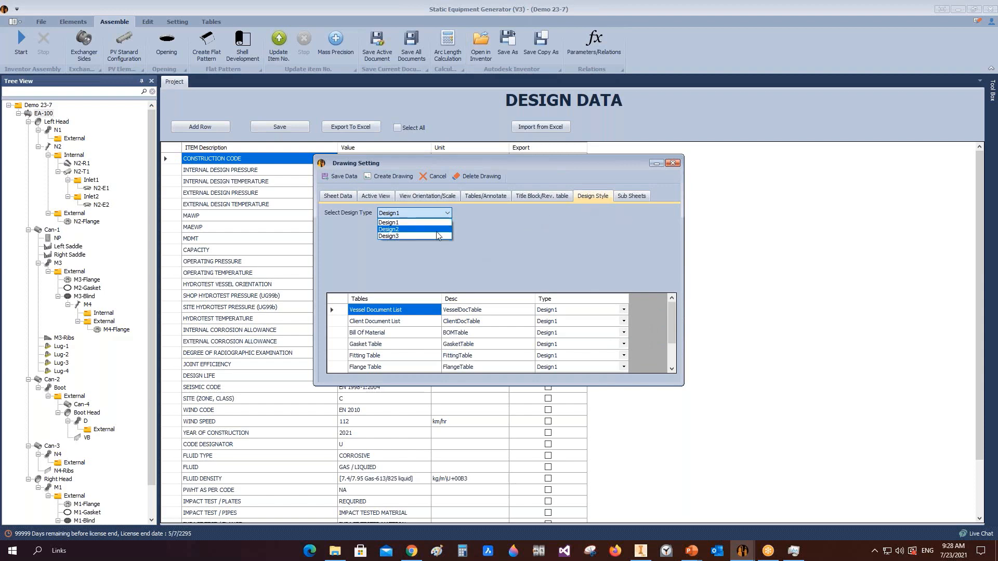
click(468, 229)
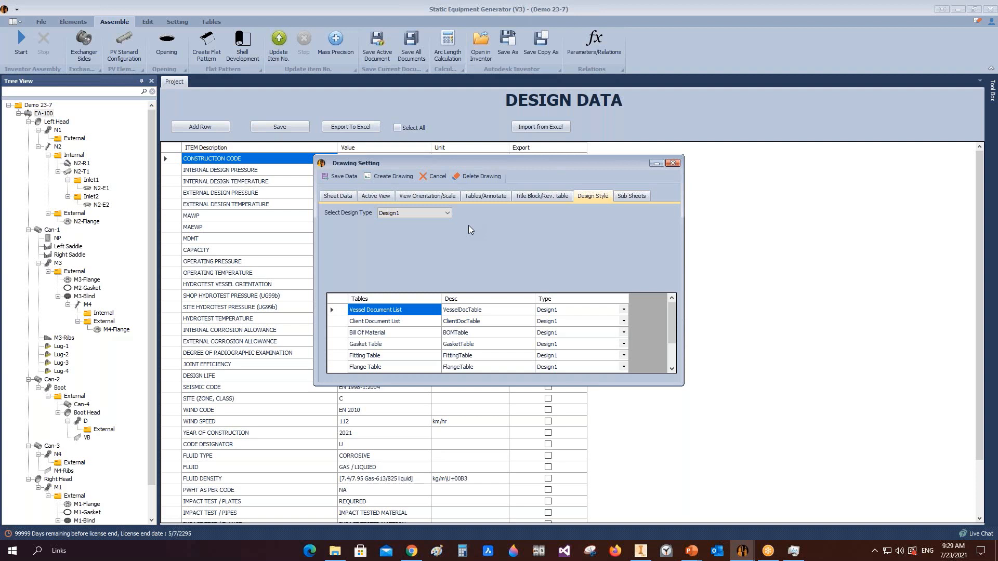
Try design type Design2 and view its sheet size options
click(448, 213)
click(395, 224)
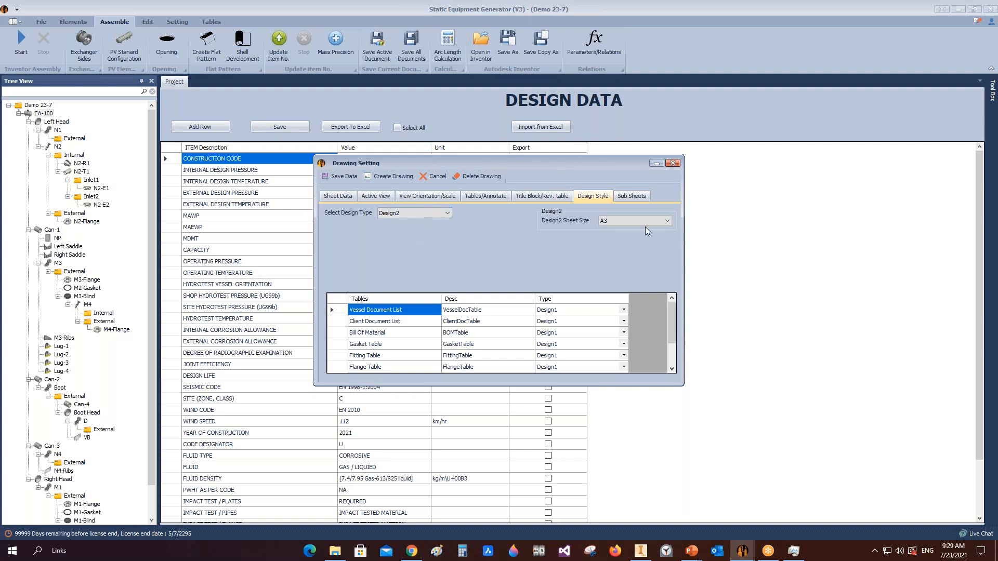
click(667, 221)
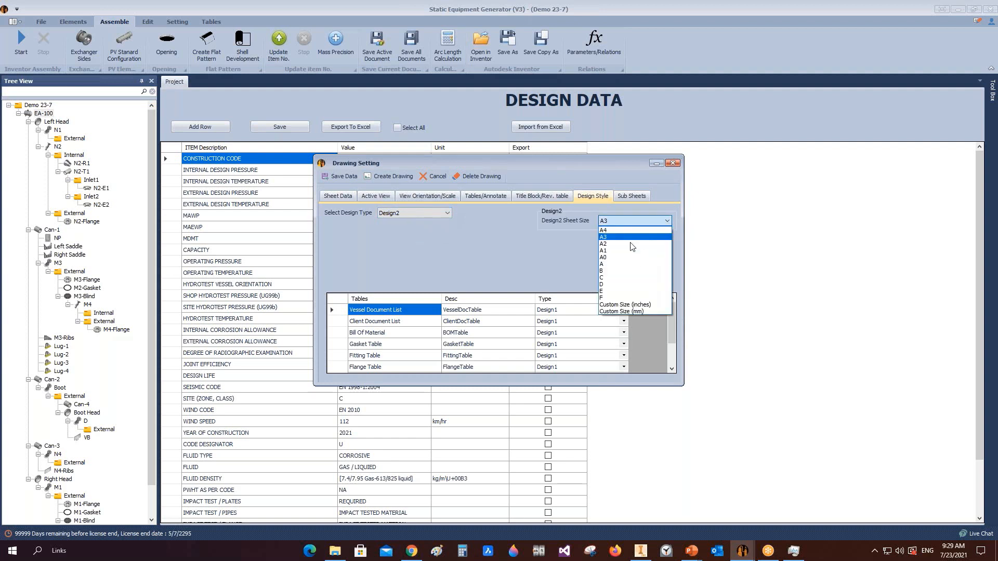
click(437, 230)
Try design type Design3, checking its sheet size settings and the sheet data format
click(437, 213)
click(395, 230)
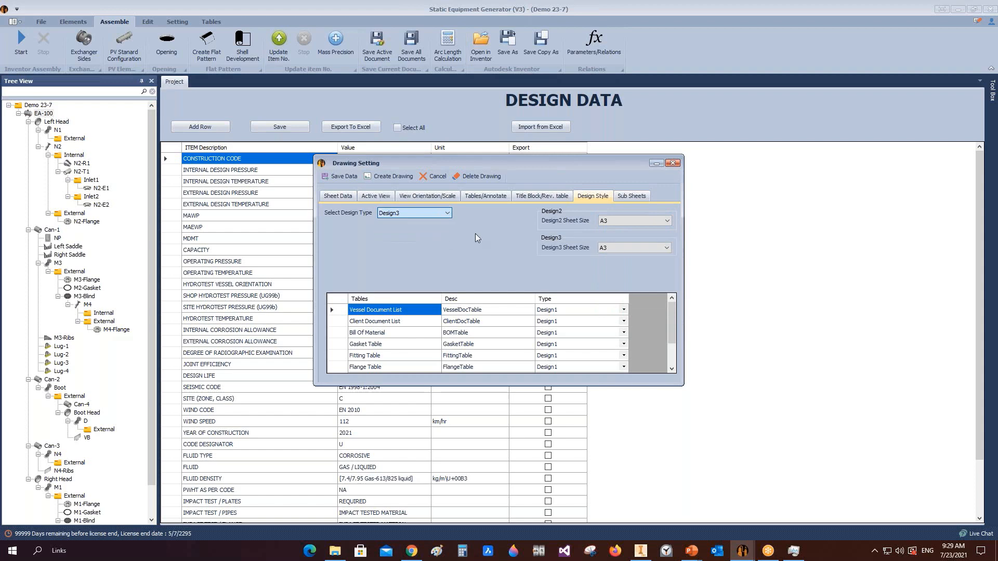
click(609, 221)
click(610, 222)
click(605, 247)
click(605, 247)
click(605, 249)
click(345, 197)
click(338, 196)
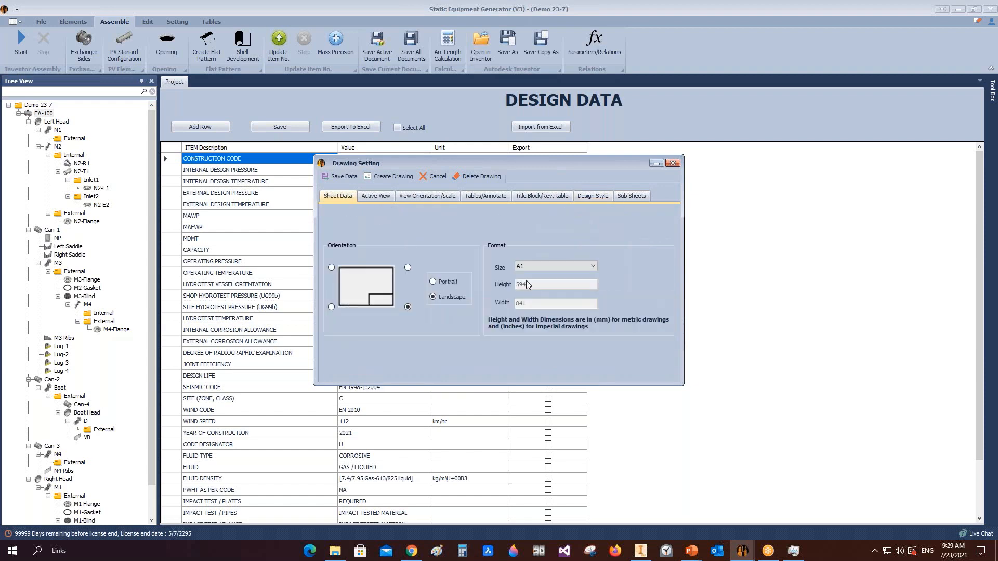
Set the design type to Design1 and create the drawing
click(593, 196)
click(411, 212)
click(411, 223)
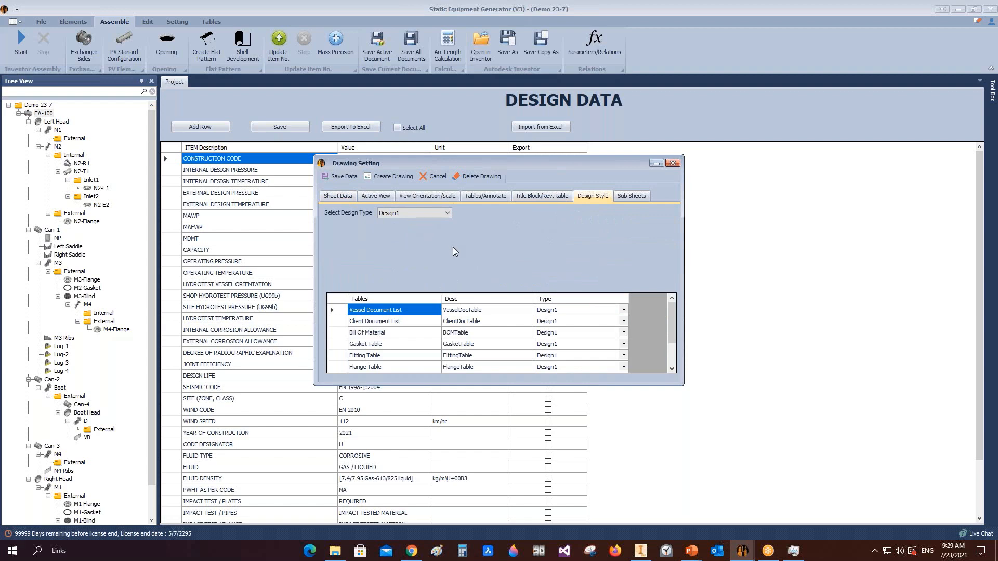
click(391, 177)
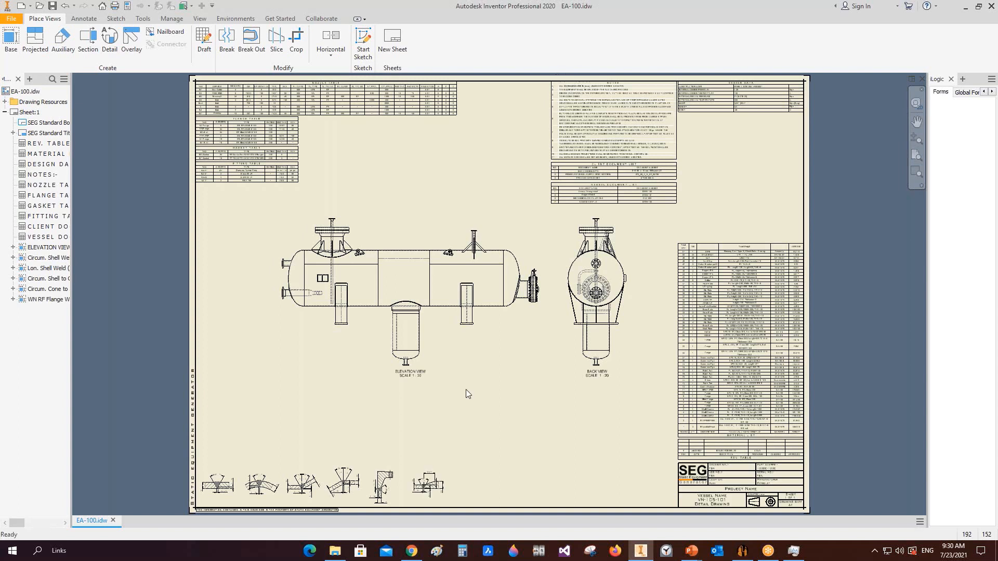
Switch to PowerPoint and present the User Interface slide showing all the ribbon tabs in Part-1.pptx
mouse_move(694, 552)
click(579, 507)
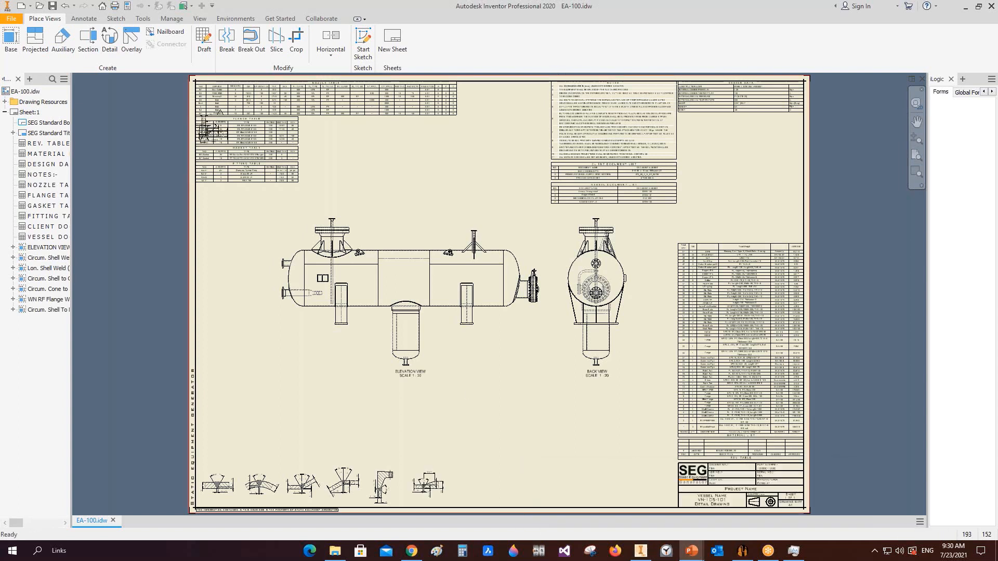
scroll(83, 375, up, 8)
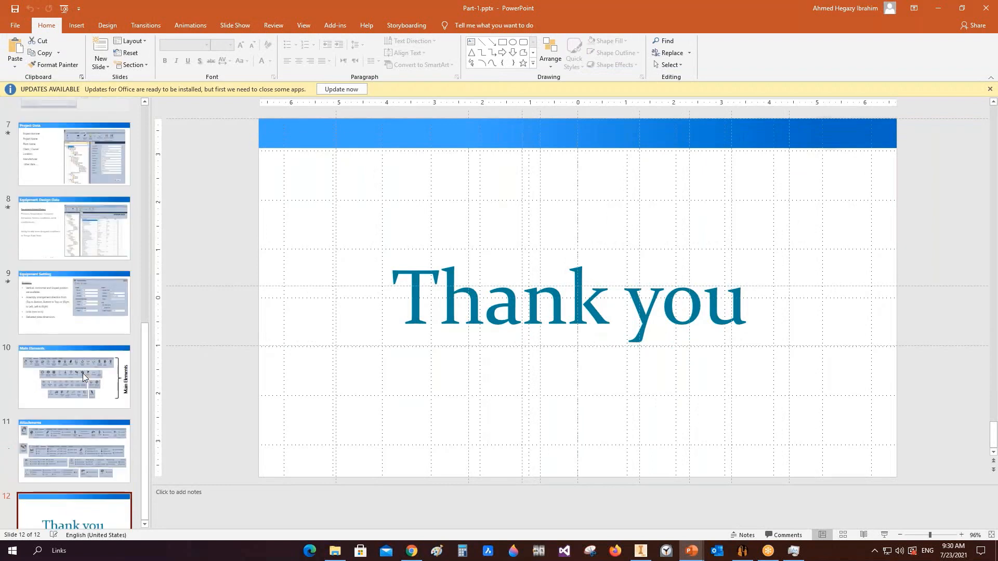
scroll(83, 371, up, 3)
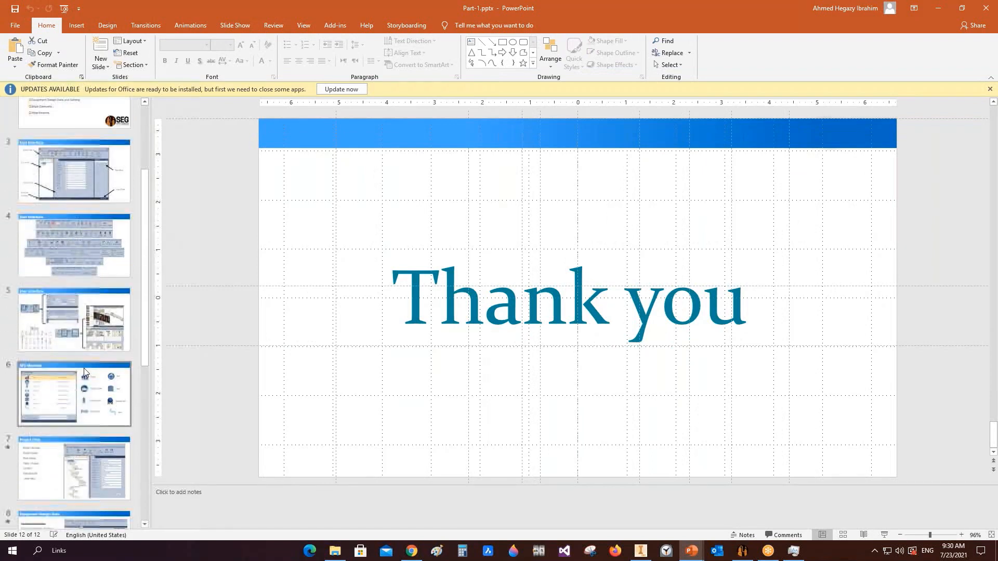
click(94, 329)
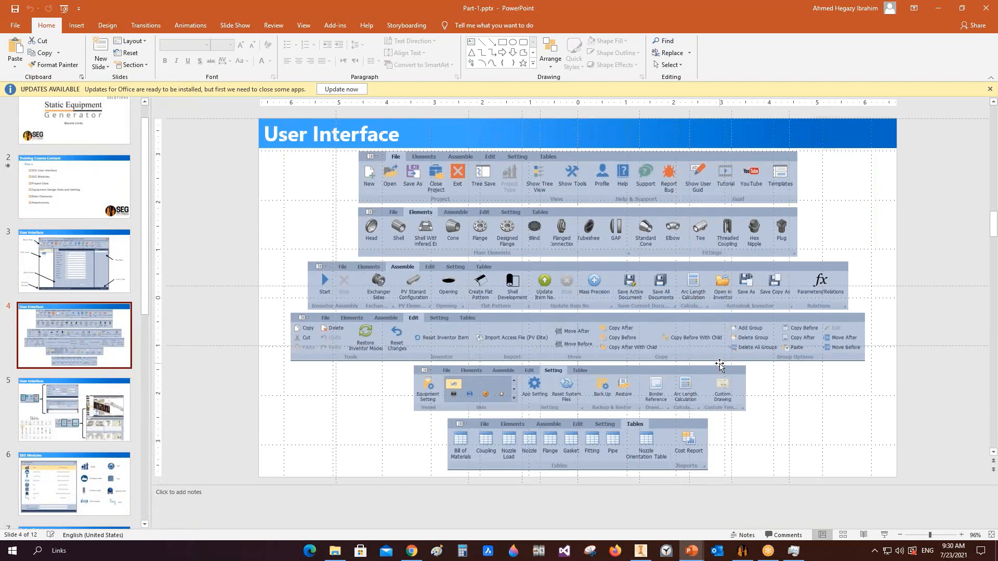
key(shift+F5)
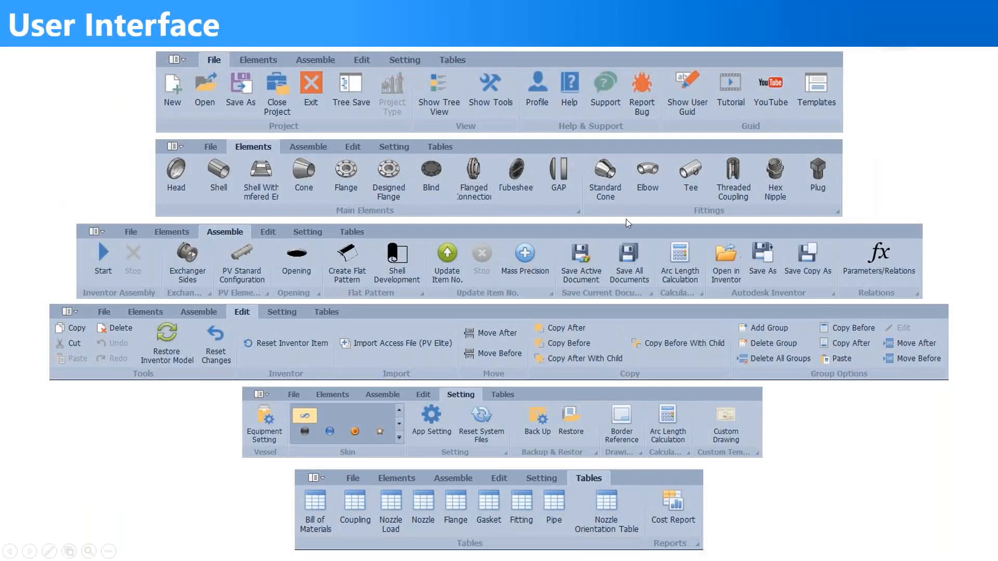
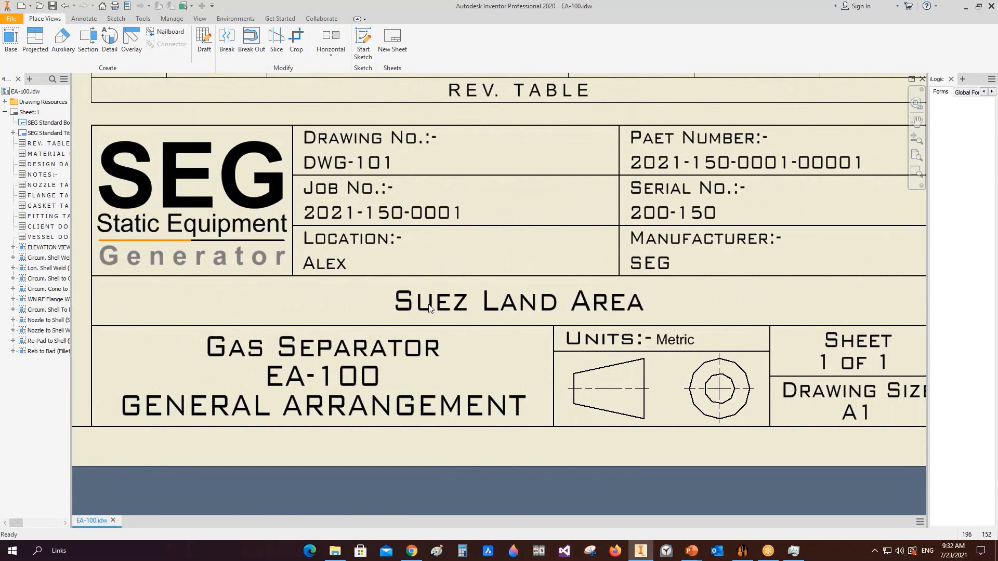
Examine the title block, revision table and material list of the EA-100 drawing in Inventor
middle_drag(313, 354, 329, 312)
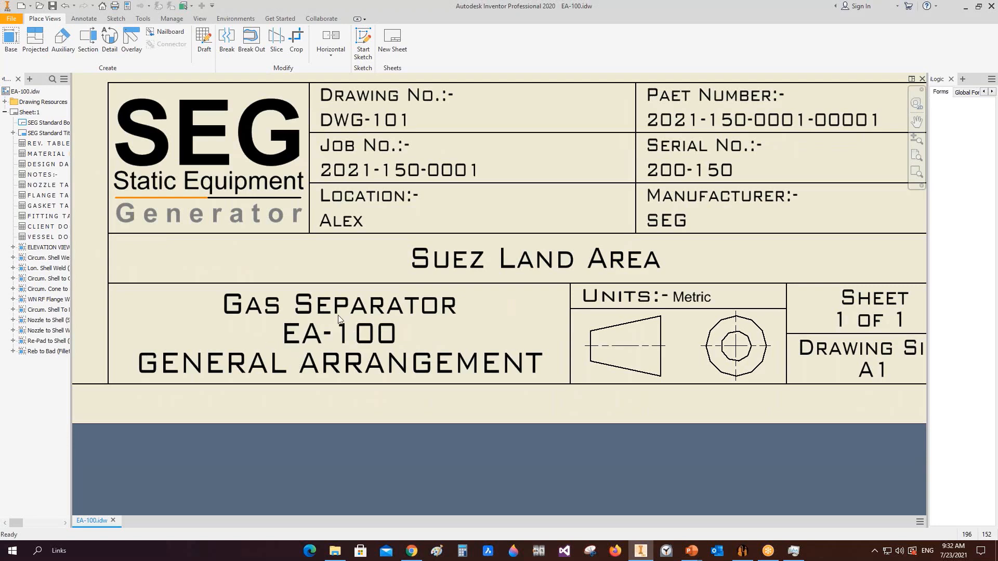
mouse_move(656, 327)
middle_down()
mouse_move(437, 339)
mouse_move(425, 491)
middle_up()
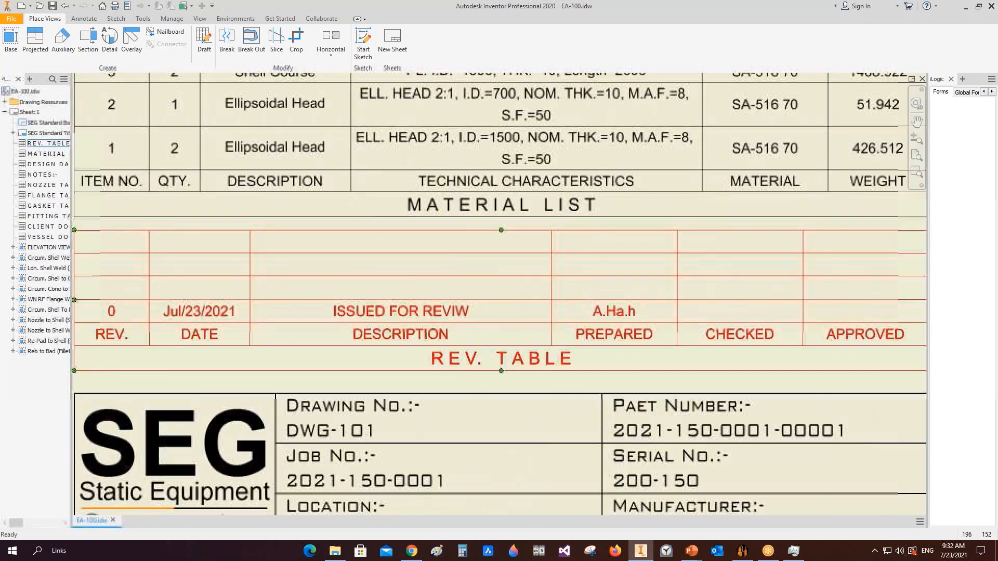
scroll(578, 304, up, 3)
middle_drag(556, 155, 575, 296)
scroll(575, 297, up, 3)
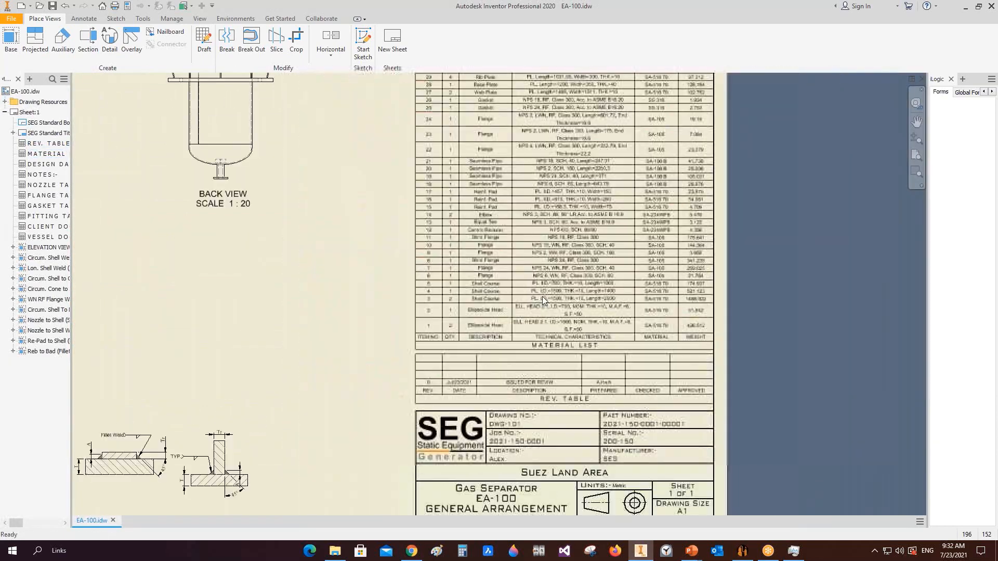
Examine the notes, design data and document list tables on the EA-100 drawing sheet, and the overall sheet layout
middle_drag(555, 332, 556, 338)
scroll(556, 338, up, 5)
scroll(580, 168, down, 6)
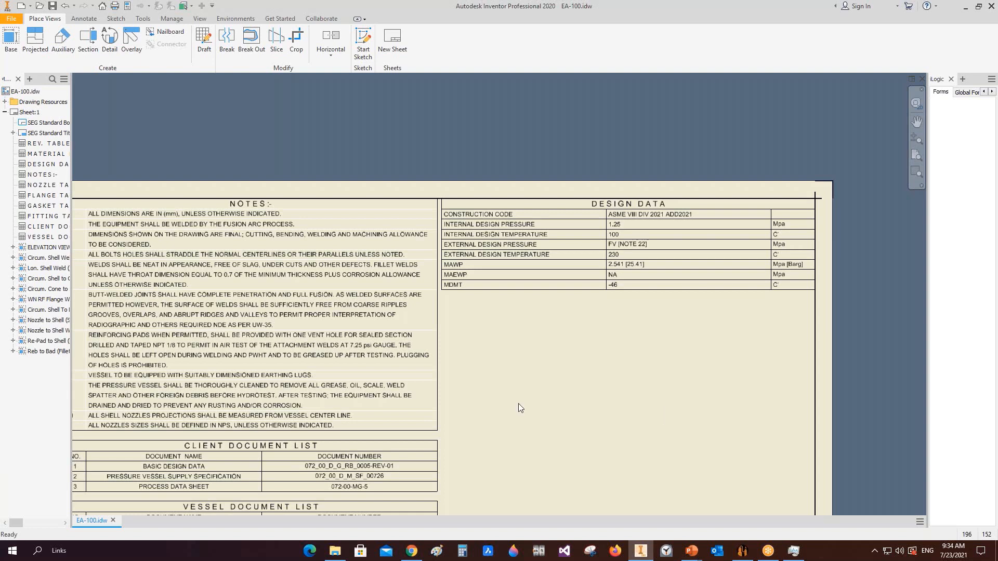
middle_drag(494, 424, 586, 374)
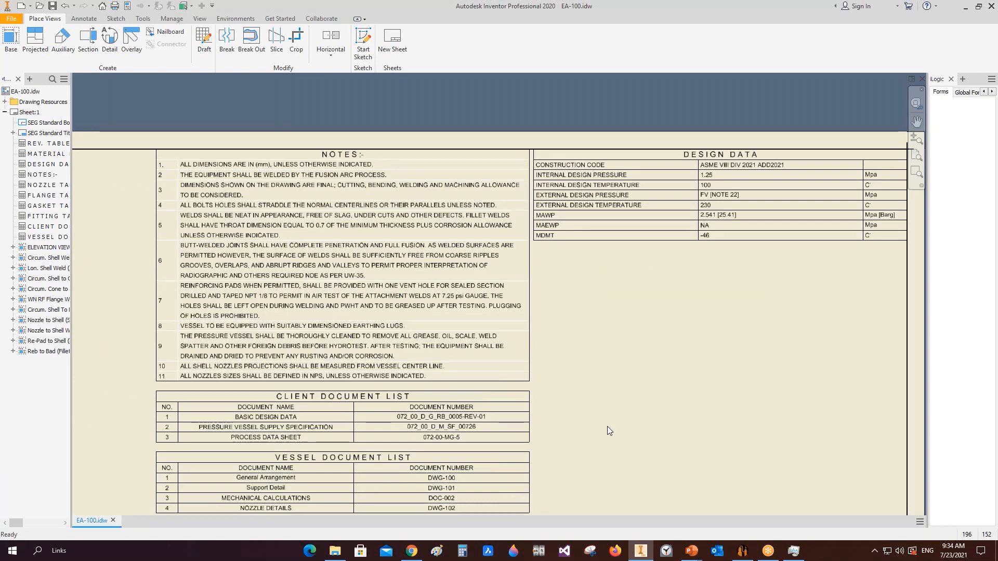
scroll(607, 426, up, 3)
middle_drag(621, 418, 631, 319)
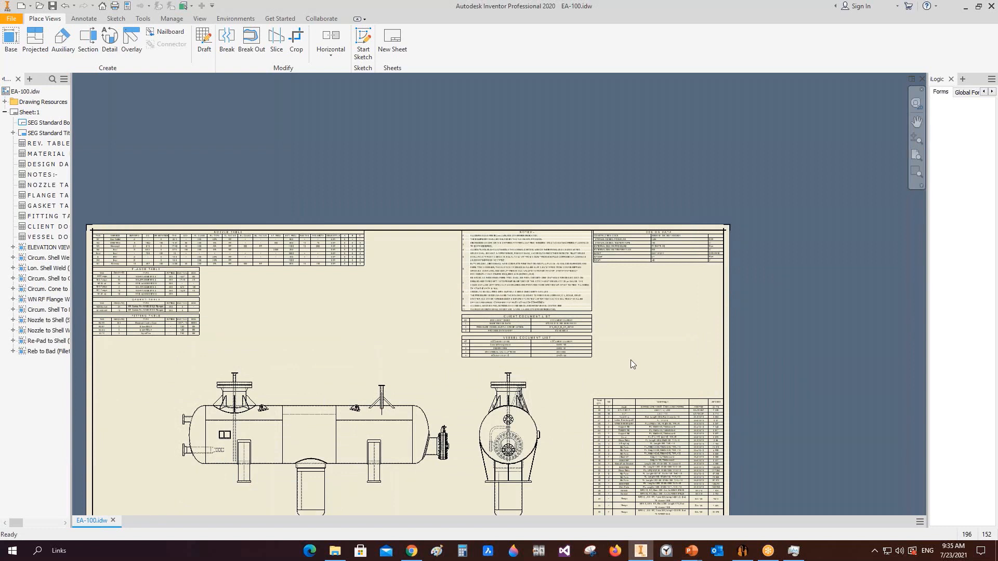
middle_drag(598, 372, 591, 360)
middle_click(591, 359)
middle_click(591, 359)
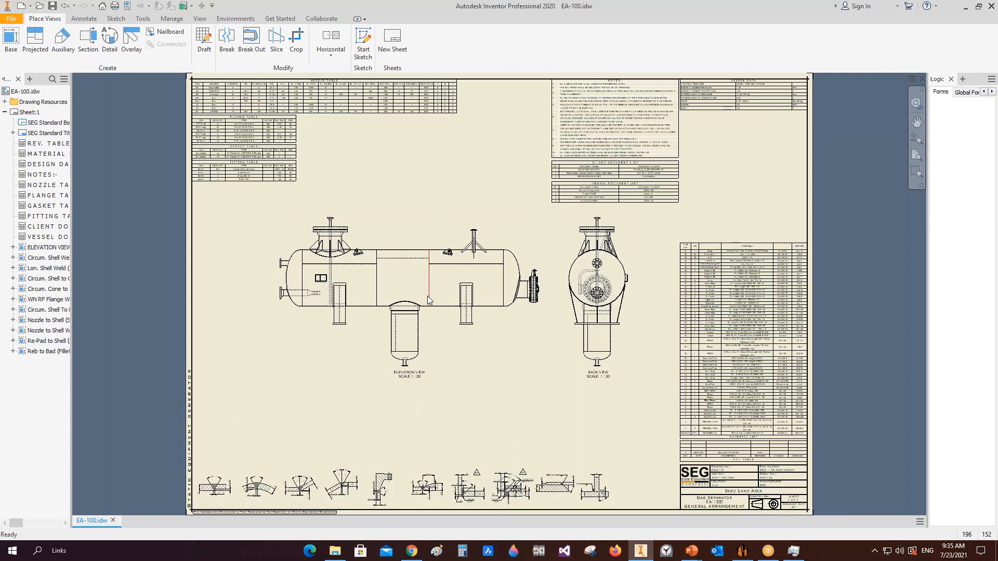
Check the elevation view's scale label and its placement on the EA-100 drawing sheet
click(749, 552)
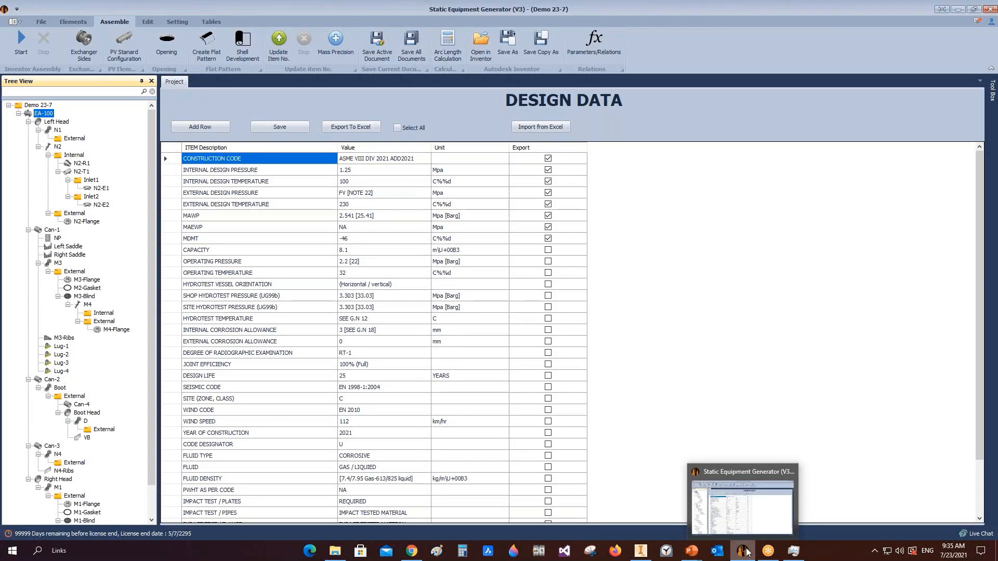
click(747, 552)
scroll(457, 244, up, 3)
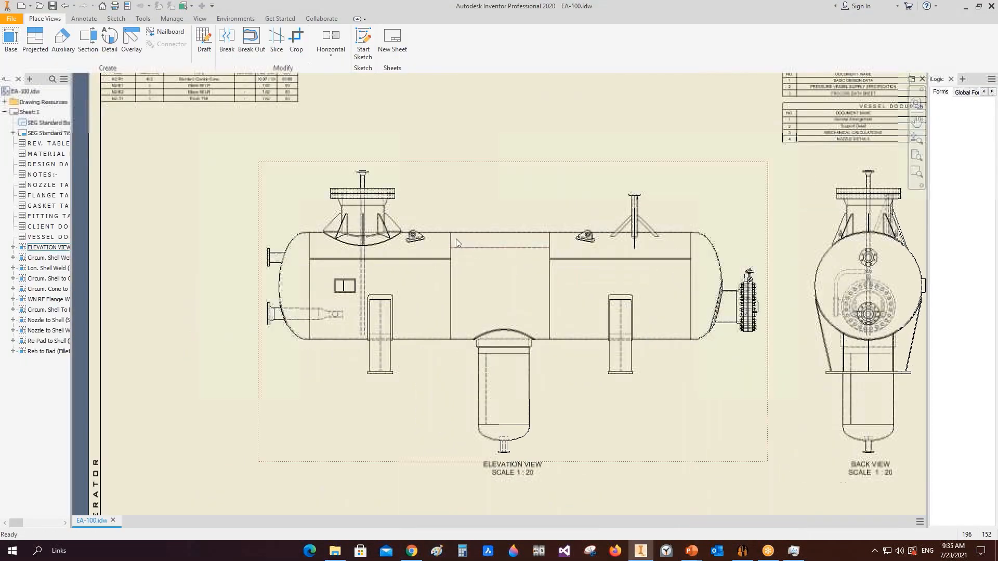
scroll(457, 244, down, 3)
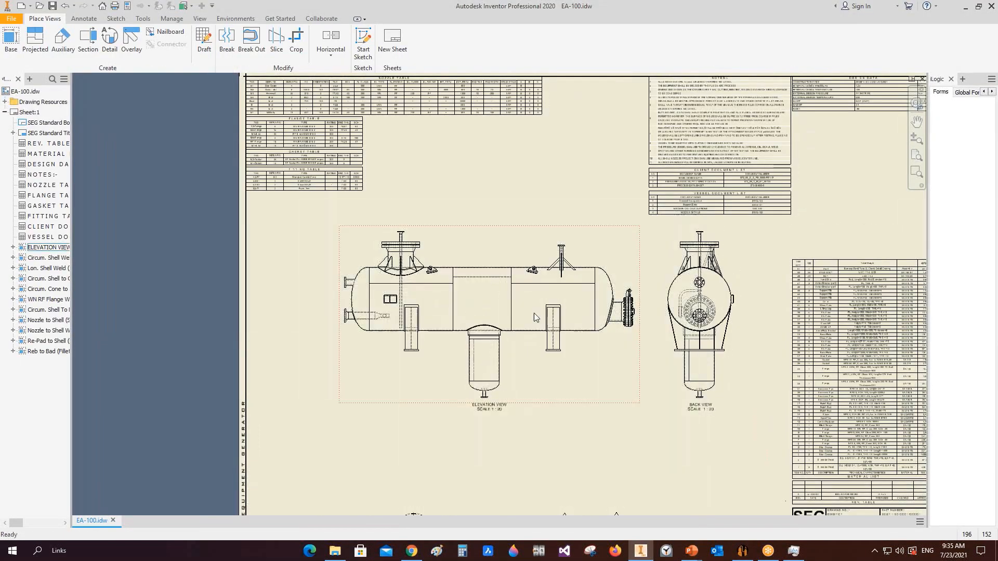
scroll(499, 417, up, 3)
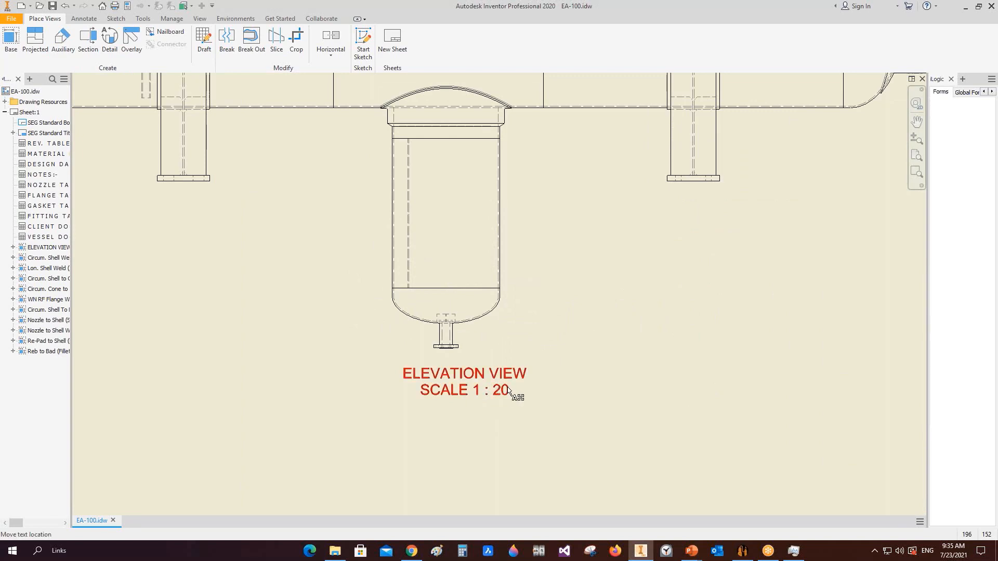
scroll(509, 390, down, 5)
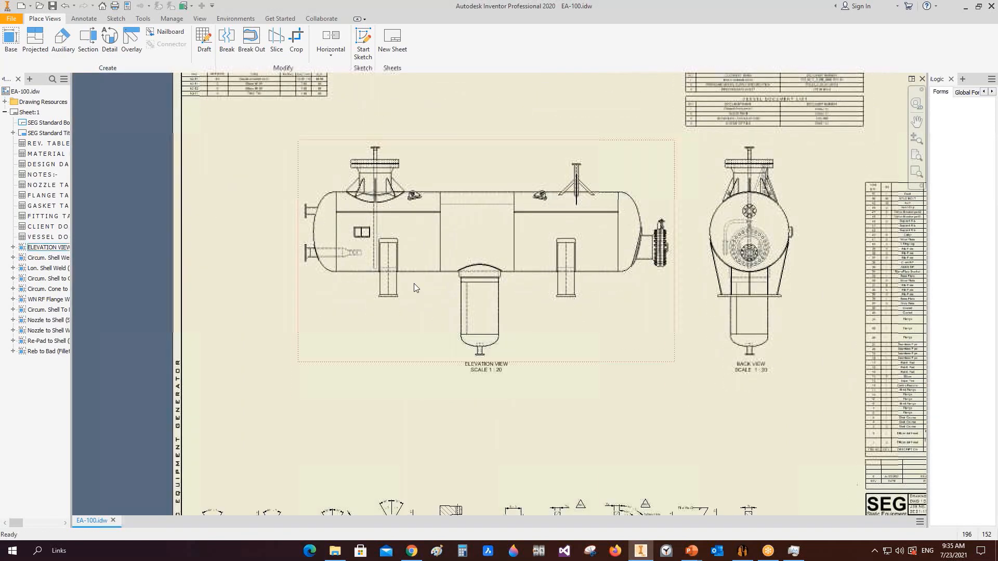
scroll(415, 287, down, 3)
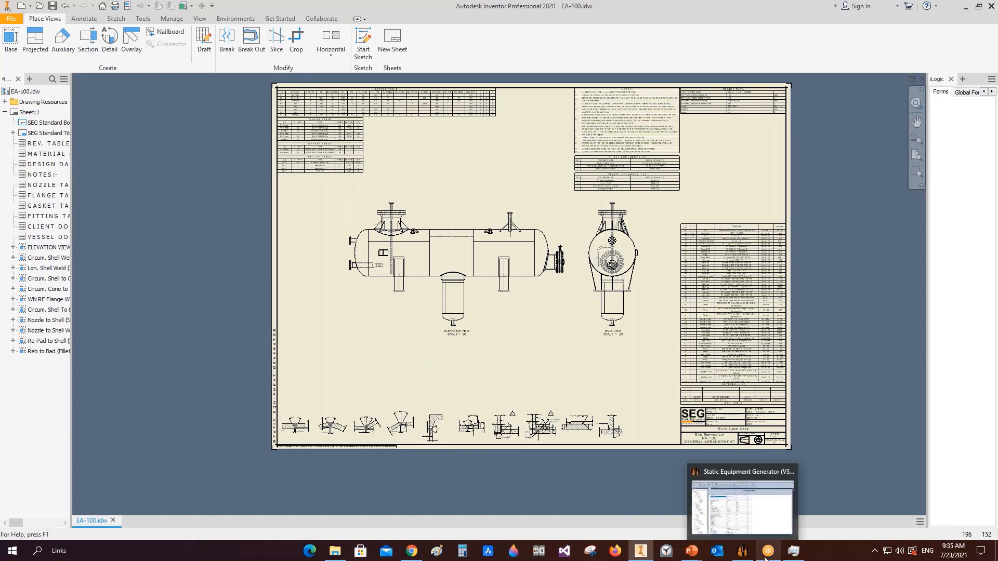
Switch to Static Equipment Generator and open the view orientation and scale settings of the EA-100 drawing
click(742, 550)
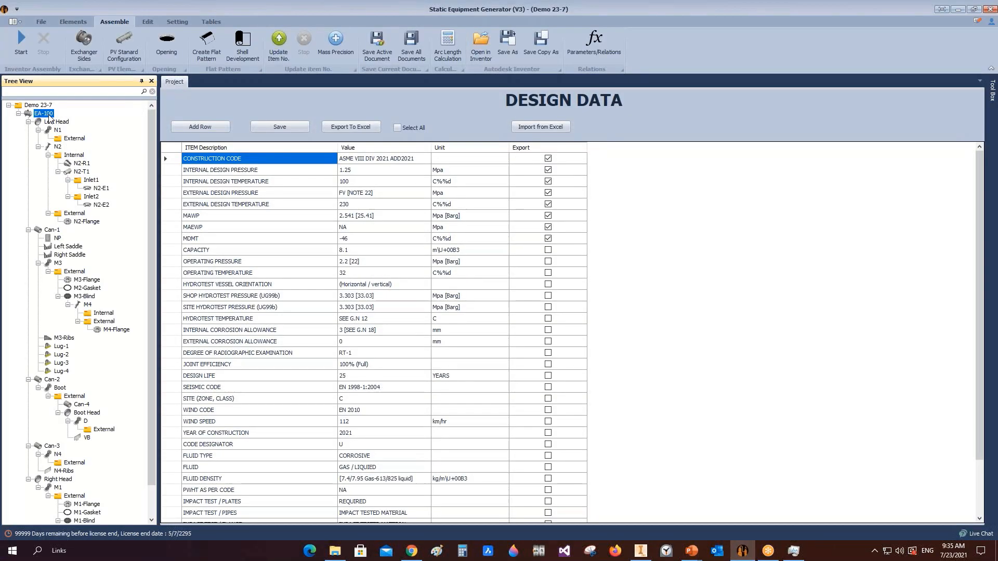
right_click(49, 117)
mouse_move(103, 145)
click(202, 150)
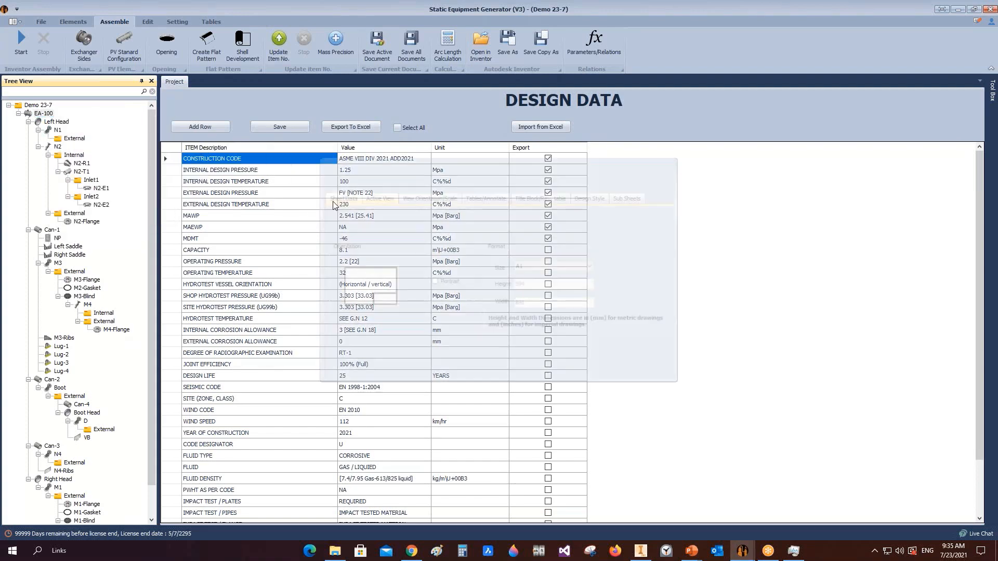
click(420, 197)
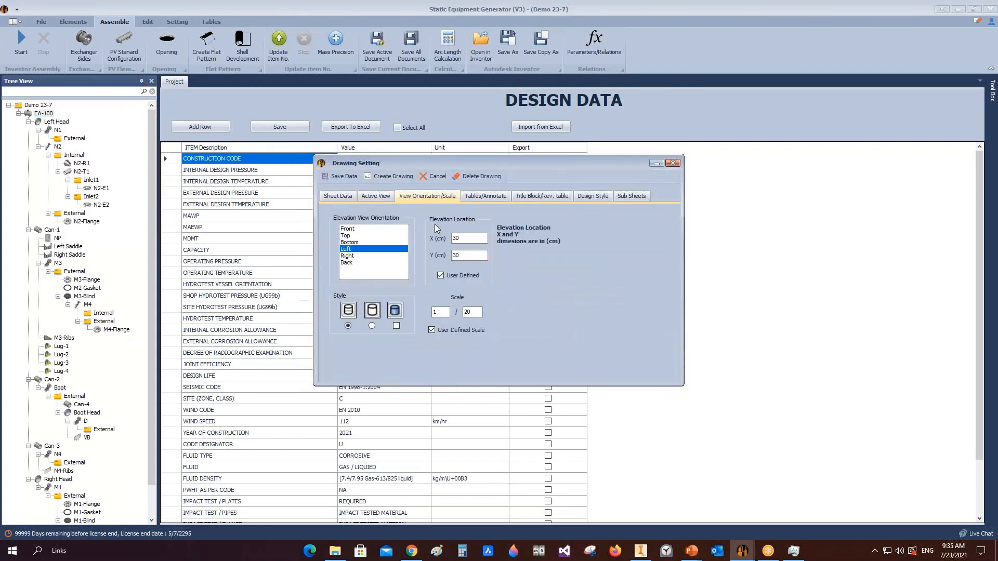
Set the elevation view's X location to 27 cm and its scale to 1/18, and create the drawing
double_click(455, 238)
text(27)
key(Tab)
double_click(475, 311)
text(18)
click(388, 176)
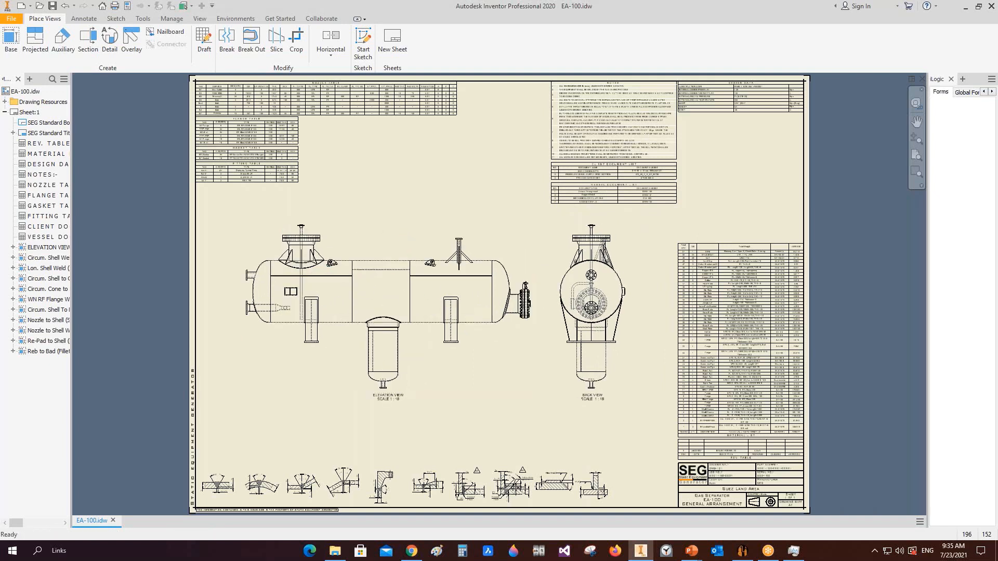
Check the elevation view's scale label and position in the regenerated EA-100 drawing
scroll(396, 401, up, 5)
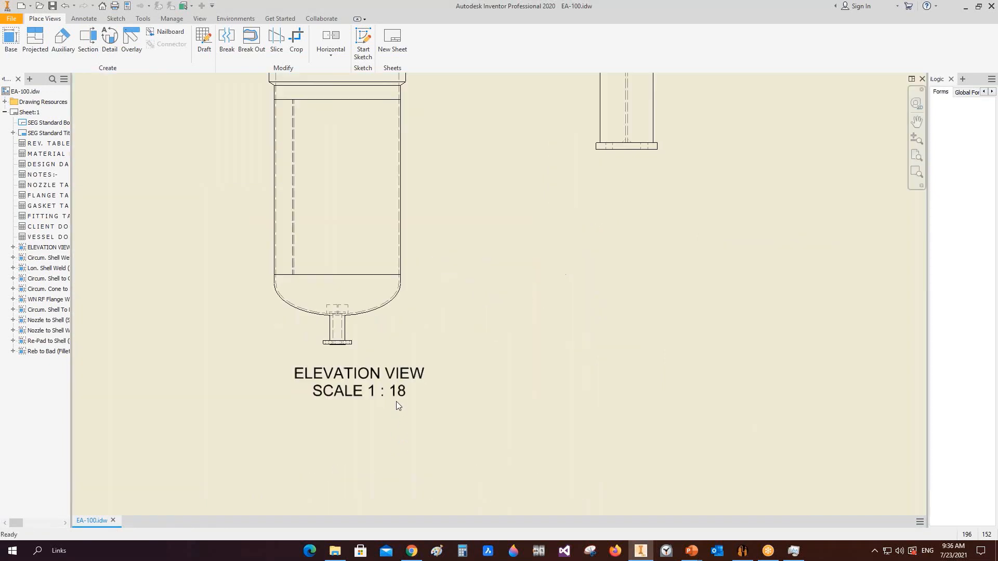
scroll(401, 399, down, 3)
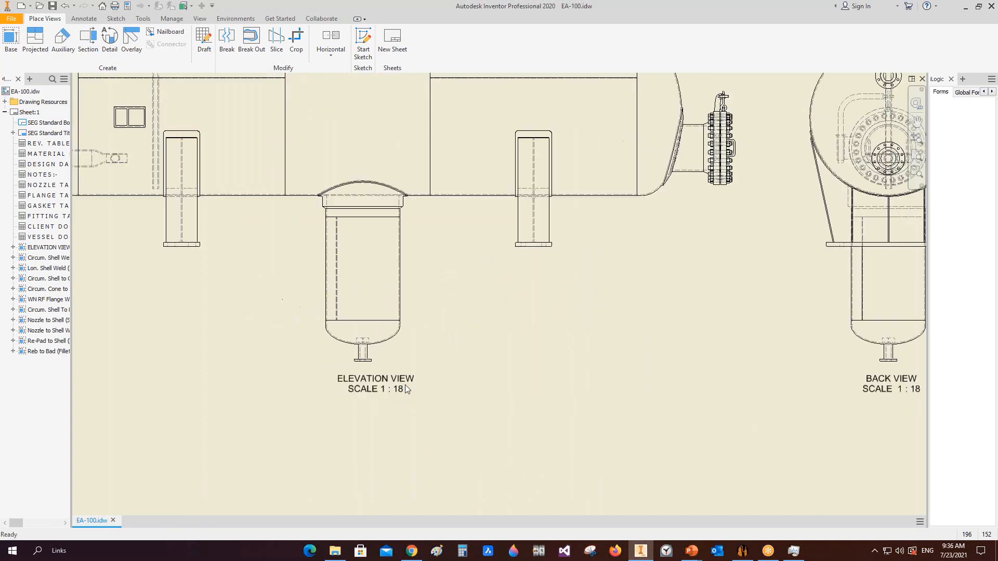
key(F2)
scroll(442, 363, down, 5)
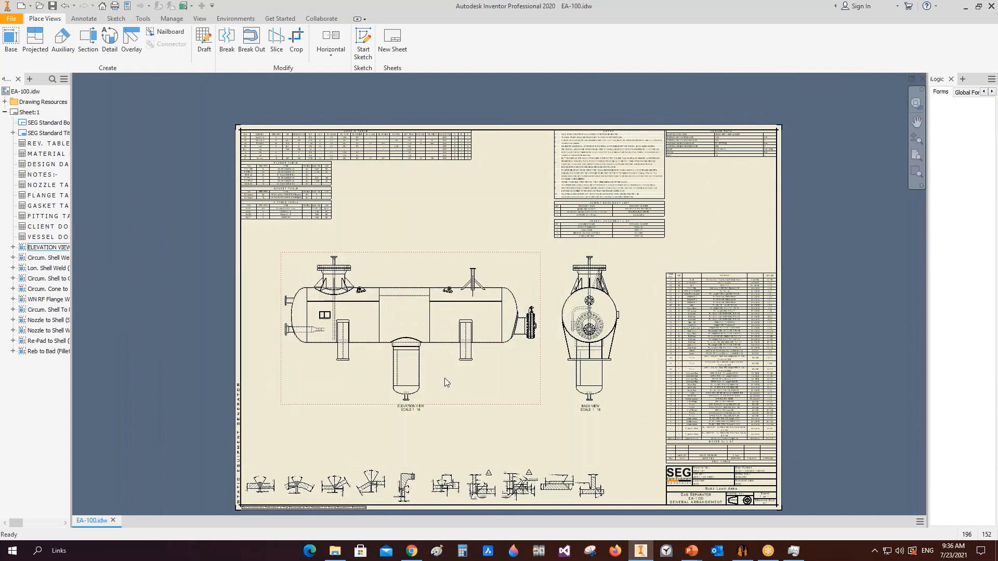
Draw a vertical centerline along the tangent line of the vessel's right head in the elevation view
click(84, 18)
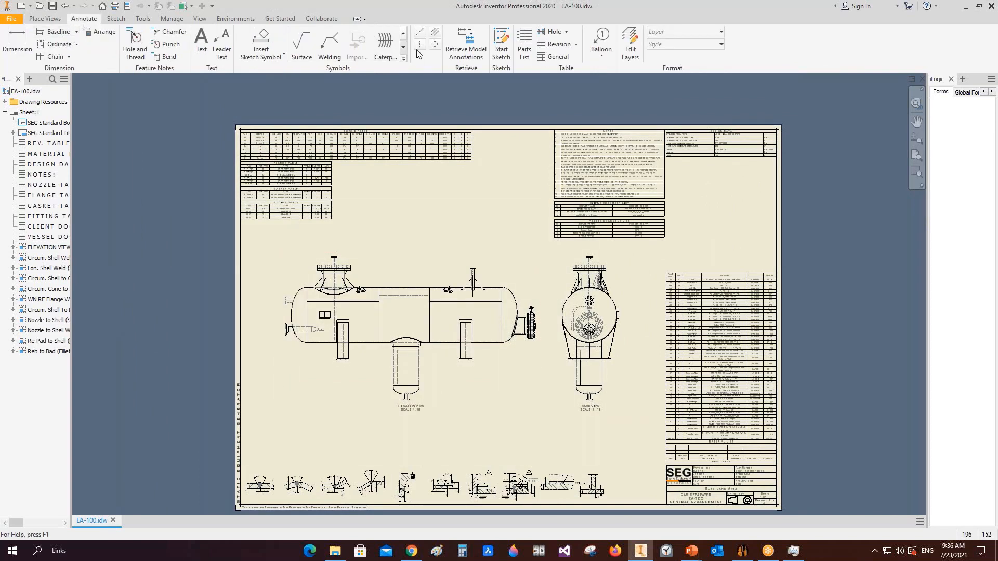
click(419, 32)
scroll(510, 298, up, 3)
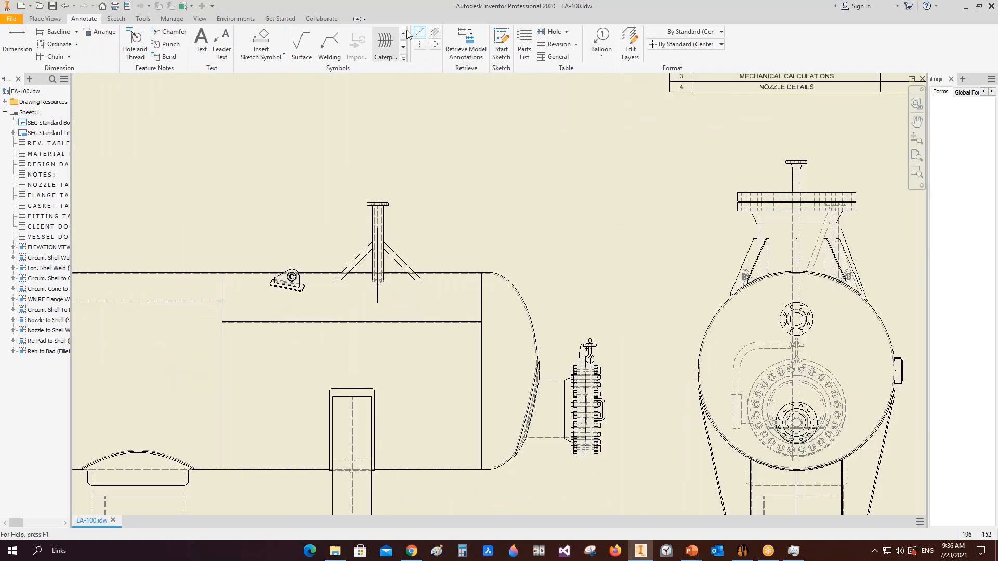
scroll(479, 291, up, 3)
click(419, 33)
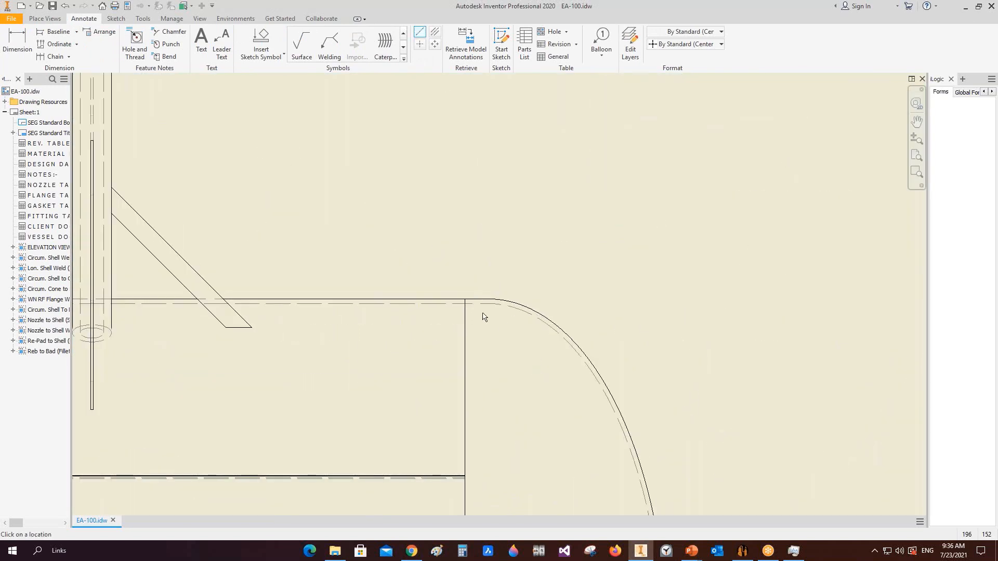
scroll(481, 314, up, 2)
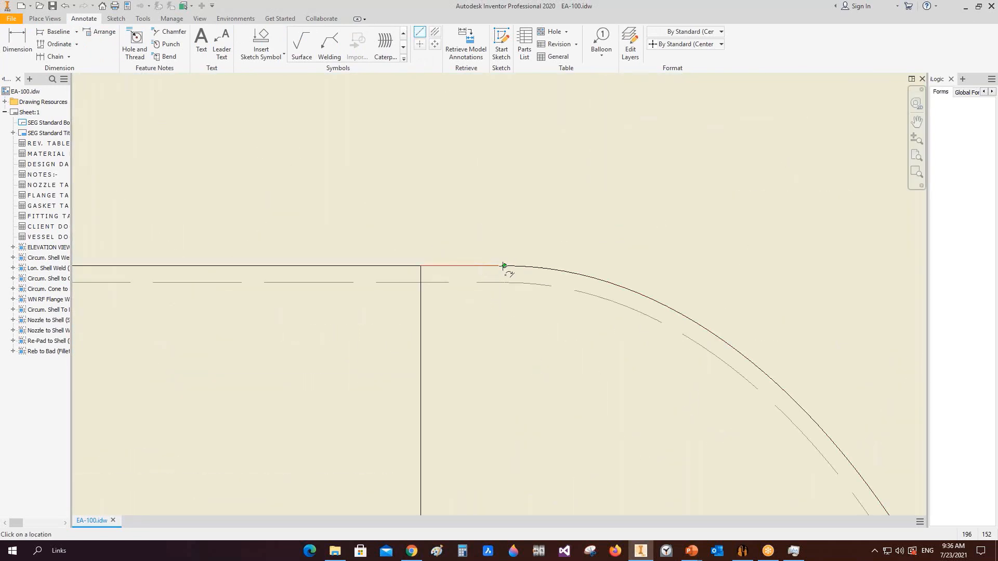
scroll(504, 265, down, 5)
scroll(491, 344, up, 5)
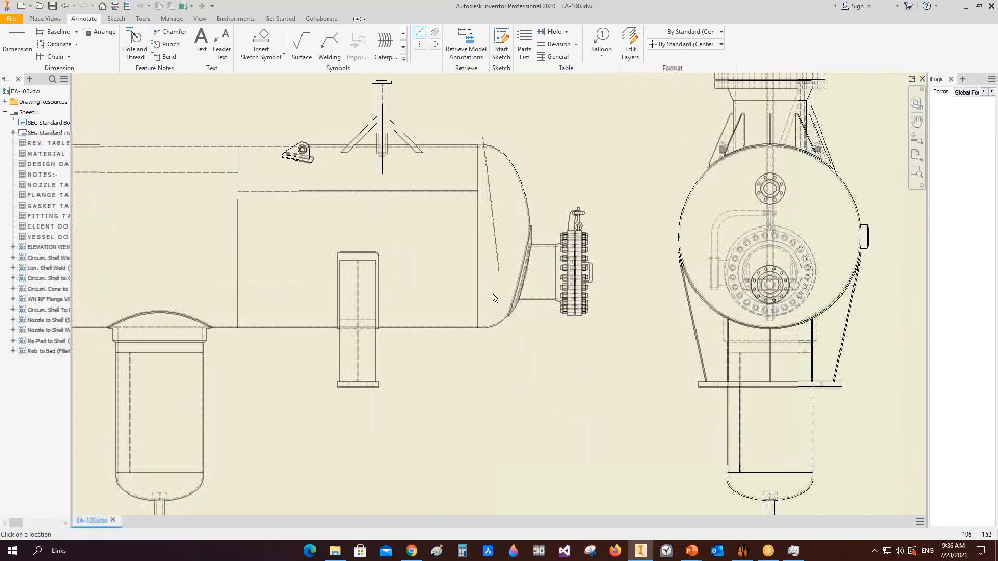
right_click(489, 286)
click(546, 247)
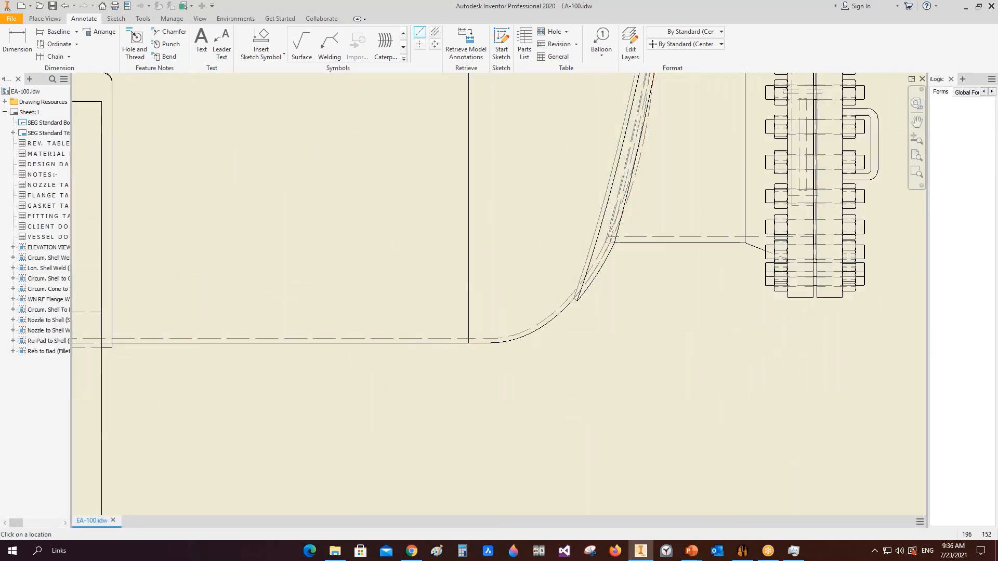
Draw a horizontal centerline along the boot head's tangent line in the elevation view
scroll(591, 217, down, 4)
scroll(401, 294, up, 5)
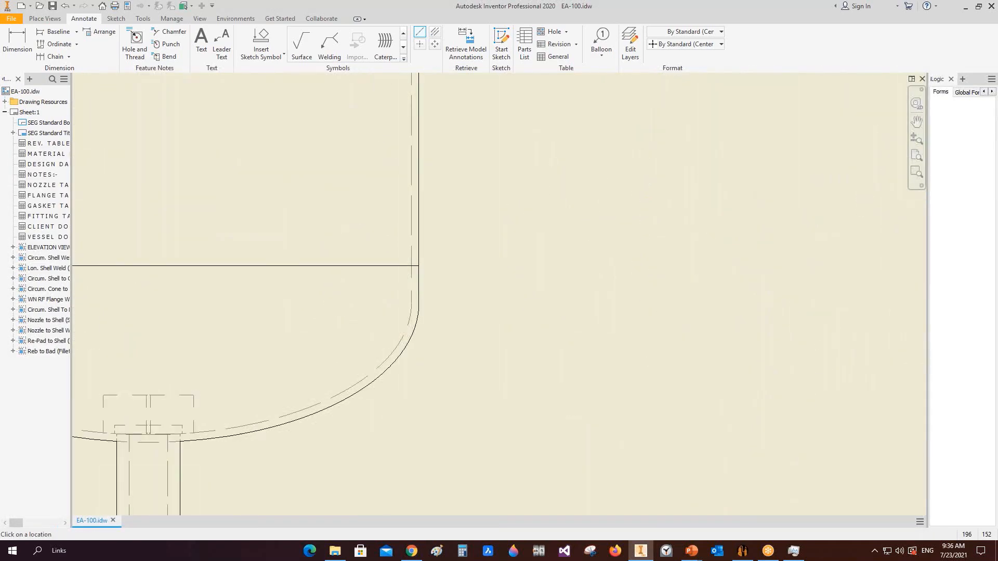
click(419, 303)
scroll(296, 265, down, 4)
scroll(307, 264, up, 3)
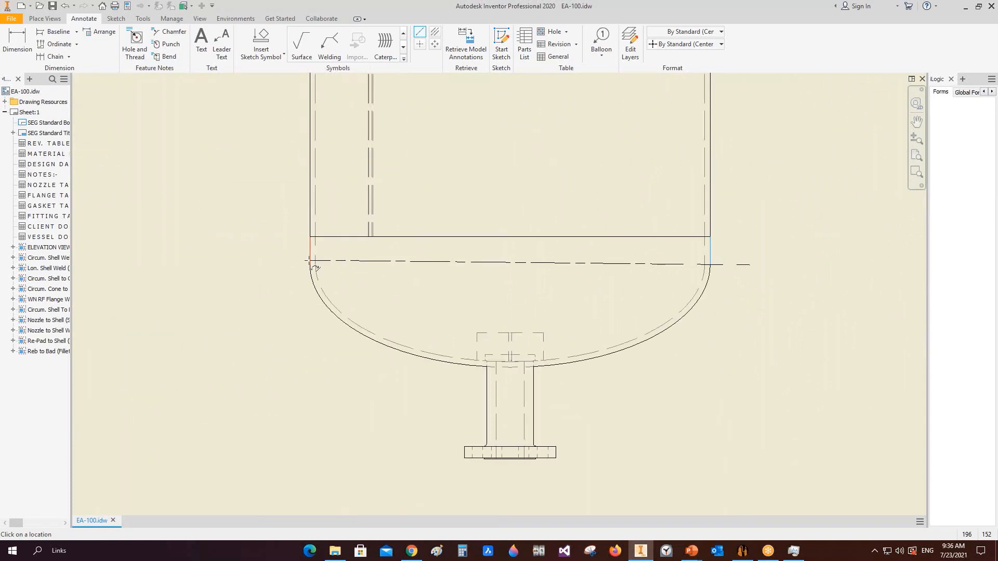
click(310, 264)
right_click(348, 265)
click(383, 248)
scroll(322, 198, down, 6)
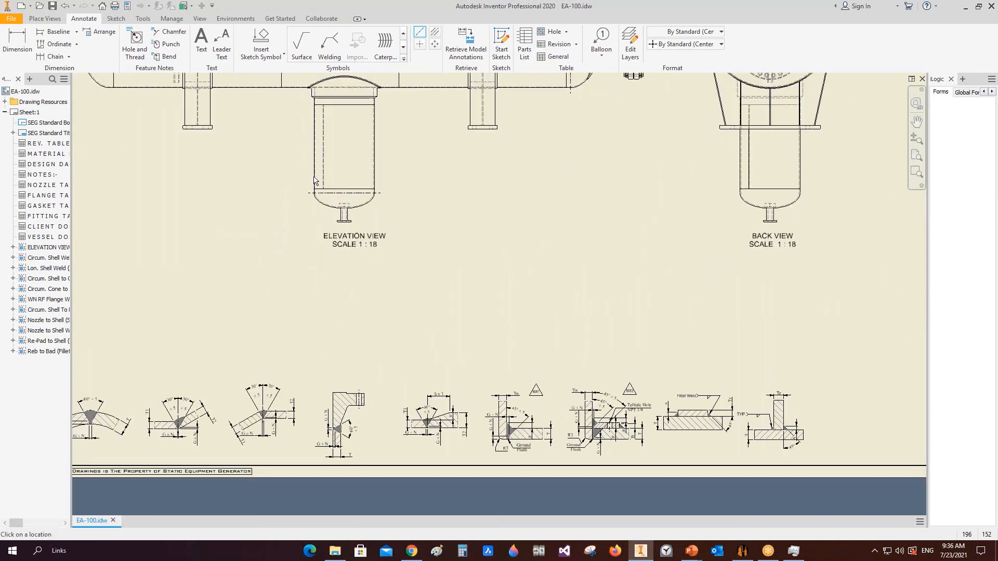
Draw a vertical centerline along the tangent line of the vessel's left head in the elevation view
scroll(397, 270, up, 2)
scroll(457, 268, up, 8)
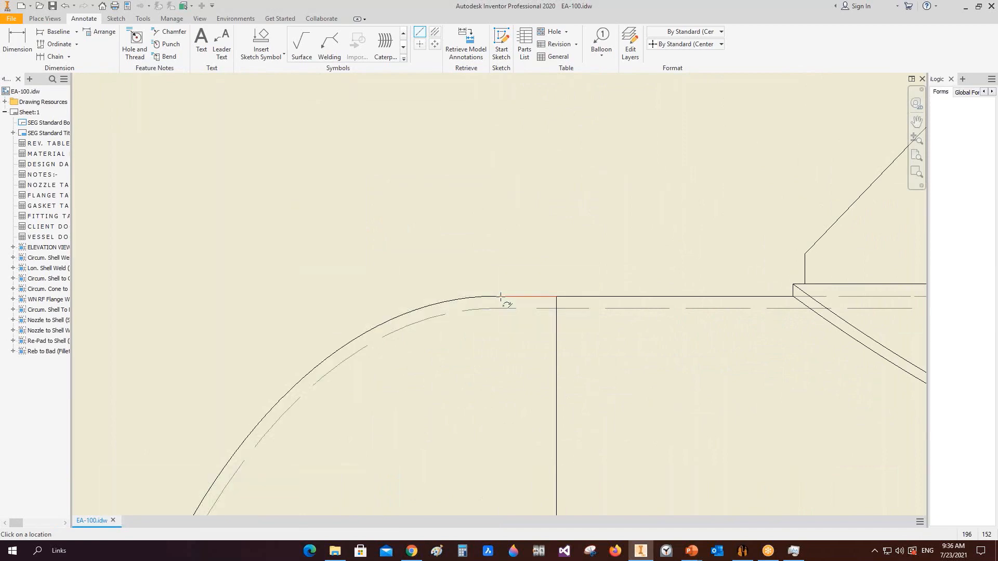
scroll(525, 297, down, 5)
scroll(442, 261, up, 7)
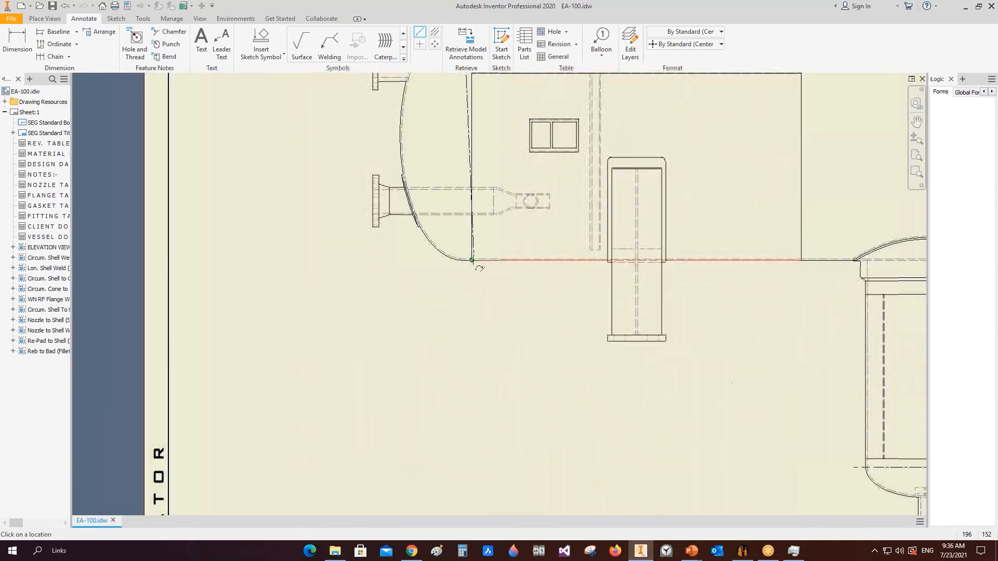
click(414, 261)
right_click(482, 229)
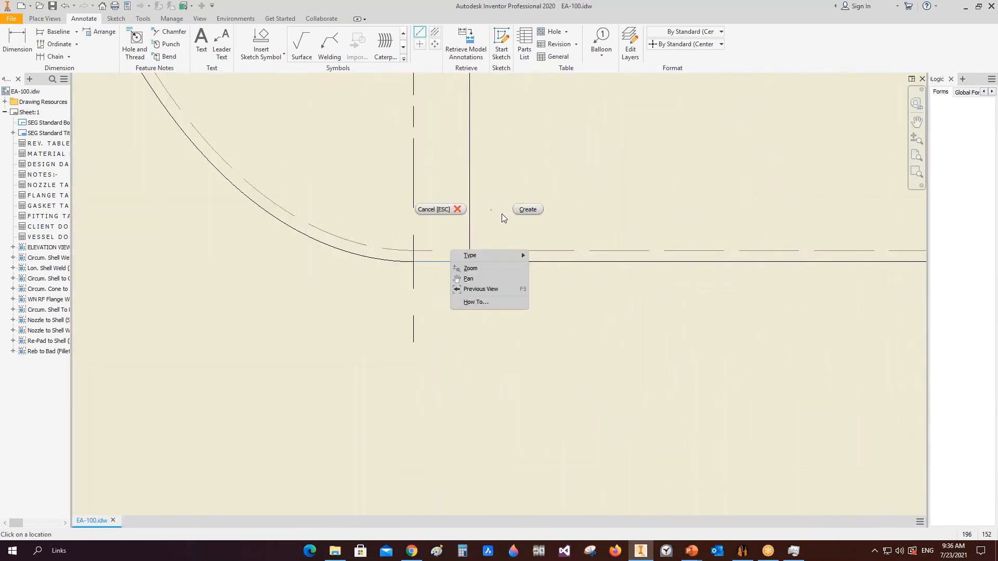
click(518, 211)
Draw a horizontal centerline along the boot head's tangent line in the back view
scroll(552, 200, down, 5)
scroll(567, 275, up, 4)
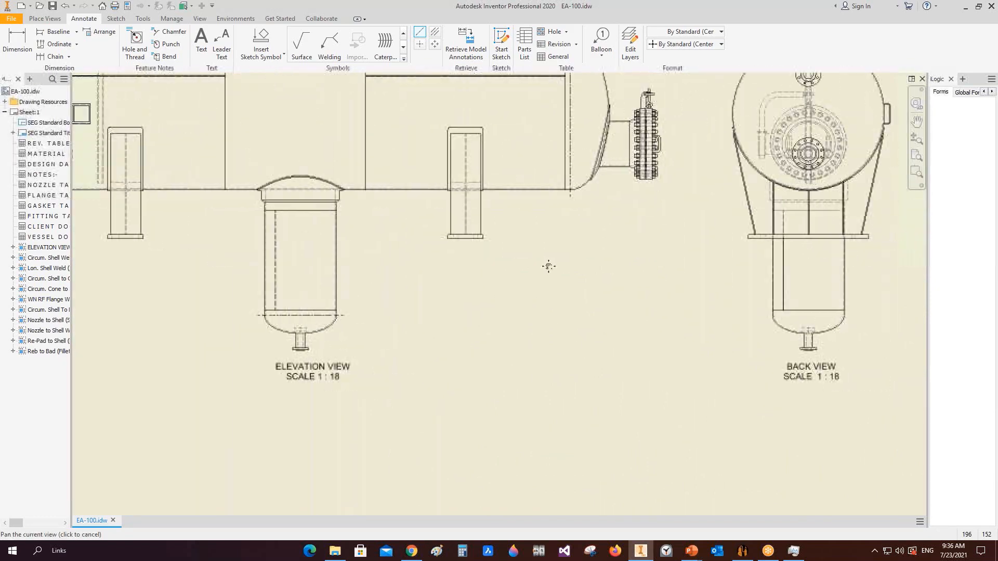
scroll(567, 275, up, 6)
click(581, 289)
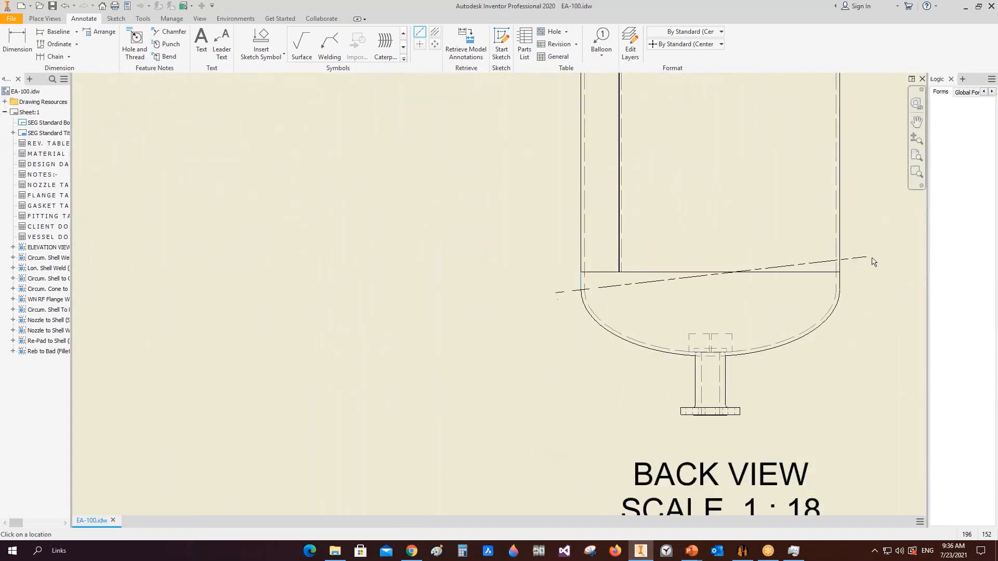
click(838, 289)
right_click(753, 207)
click(779, 203)
Add bisector centerlines to the shell, both saddles, the boot and the lower left-head nozzle in the elevation view
scroll(670, 194, down, 5)
middle_drag(662, 192, 772, 338)
scroll(575, 199, up, 3)
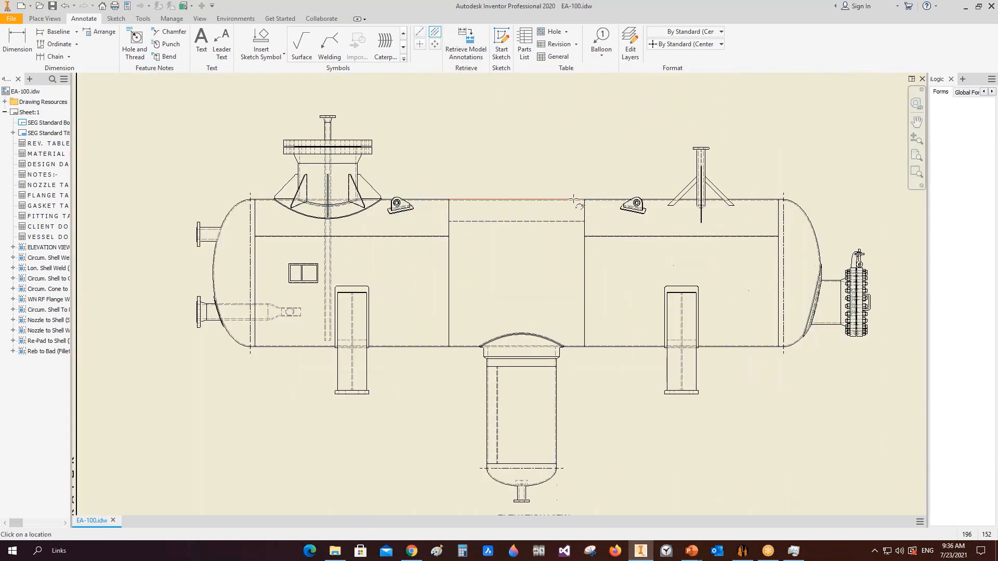
click(575, 199)
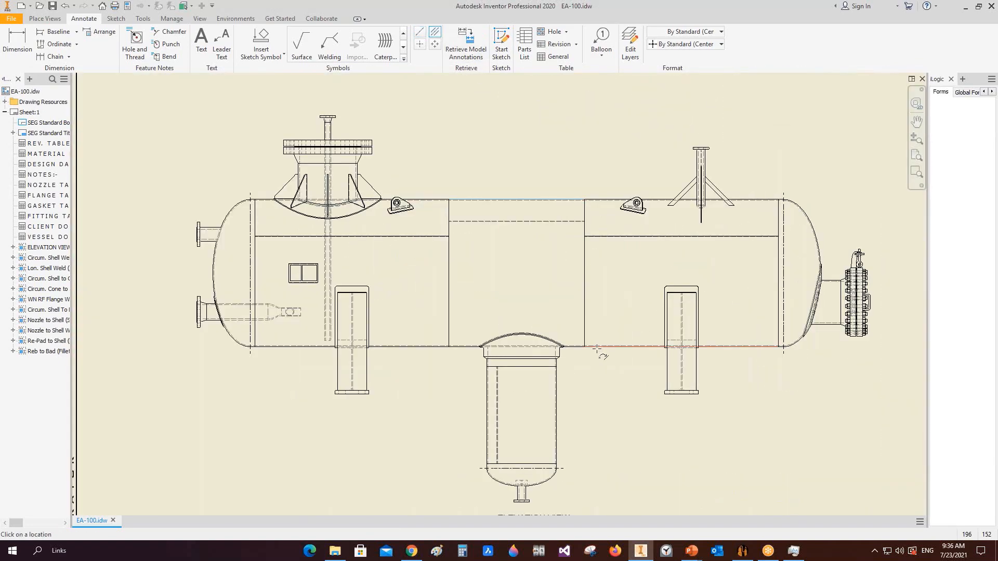
click(698, 360)
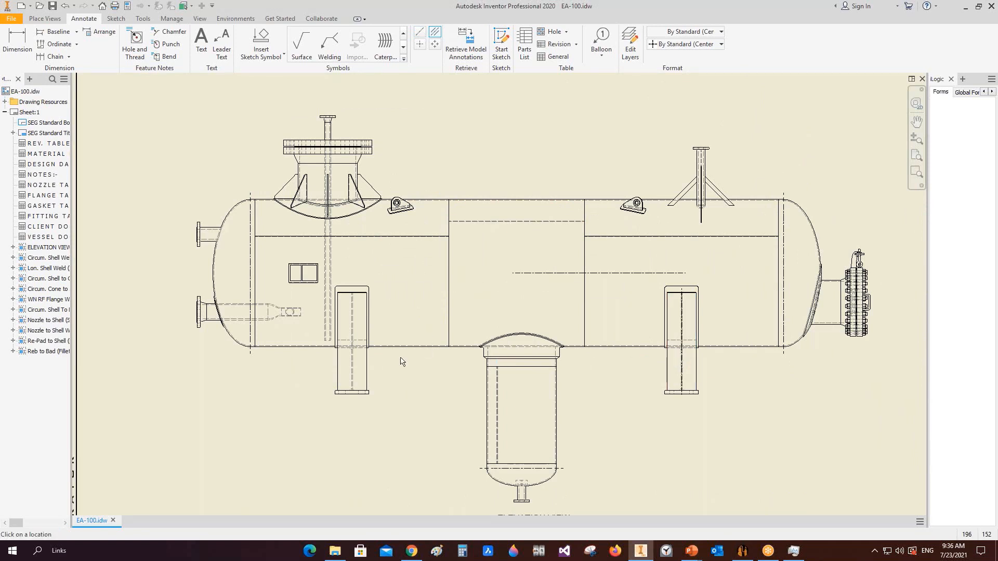
click(368, 355)
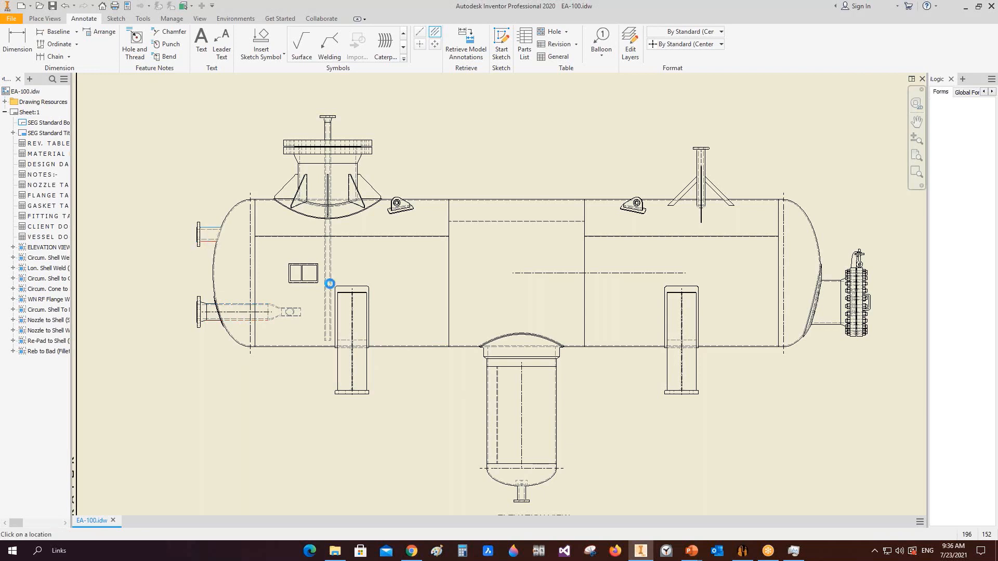
Add bisector centerlines to the nameplate bracket and the large flanged manway neck in the elevation view
scroll(313, 270, down, 6)
click(331, 260)
click(208, 265)
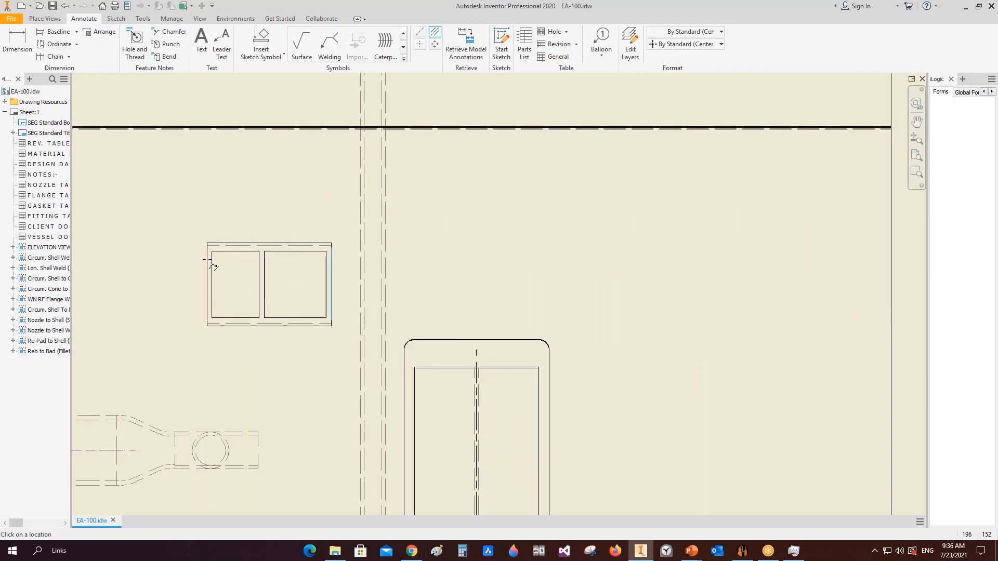
scroll(293, 209, up, 6)
middle_drag(293, 211, 302, 303)
scroll(336, 251, down, 4)
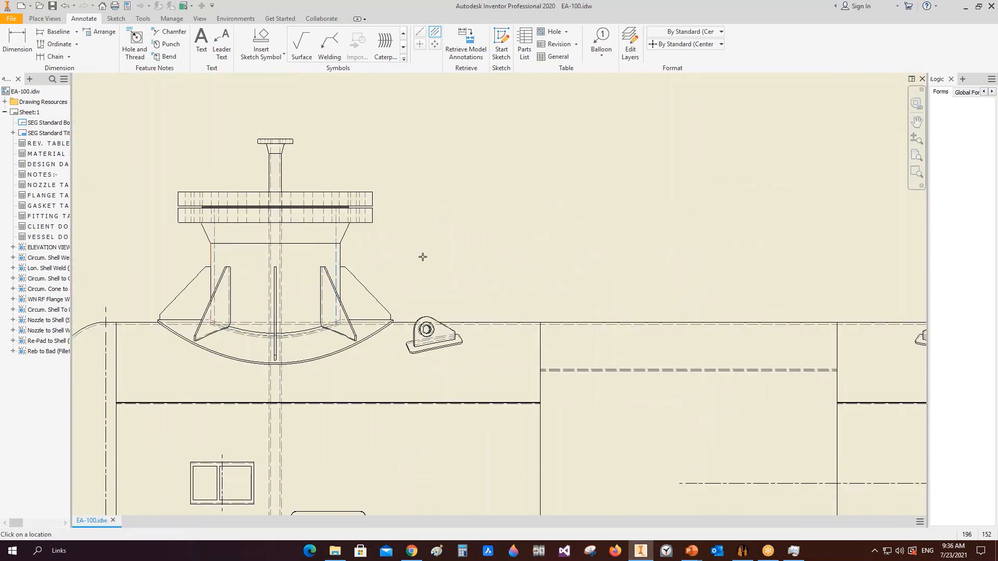
Add bisector centerlines to the ribbed nozzle above the shell's right end and to the right head's manway neck
scroll(423, 256, up, 5)
scroll(299, 225, down, 5)
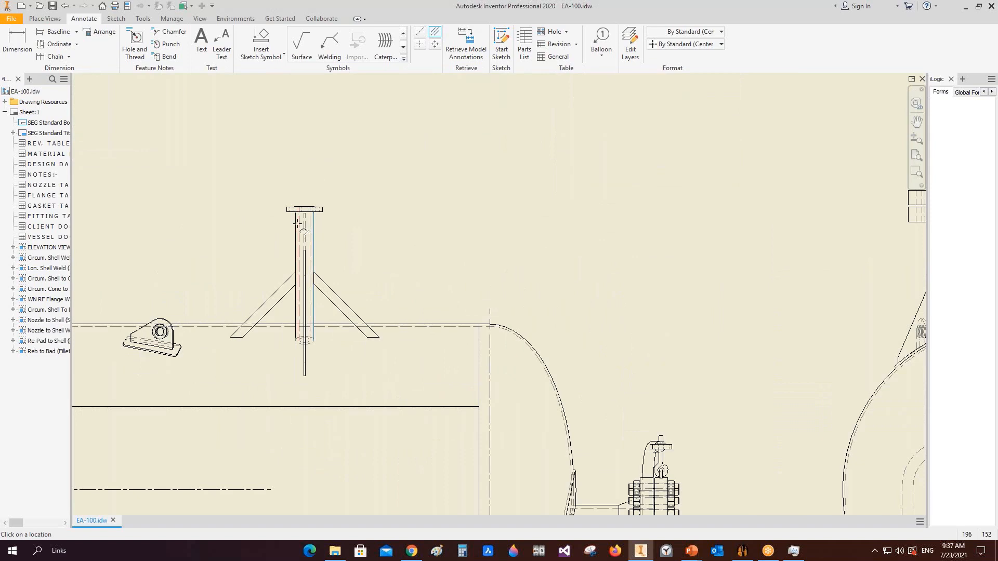
click(295, 219)
scroll(443, 243, up, 5)
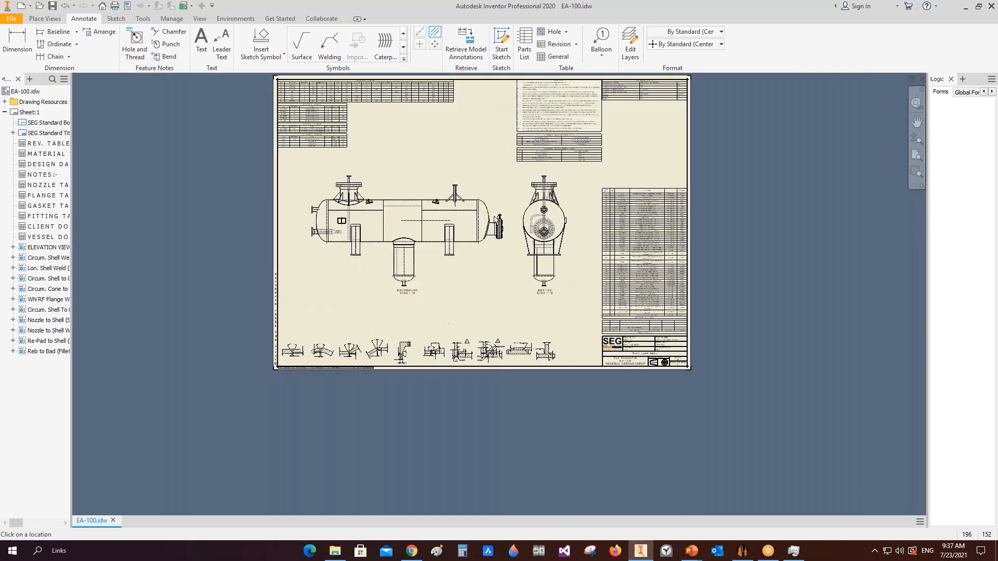
scroll(492, 241, down, 4)
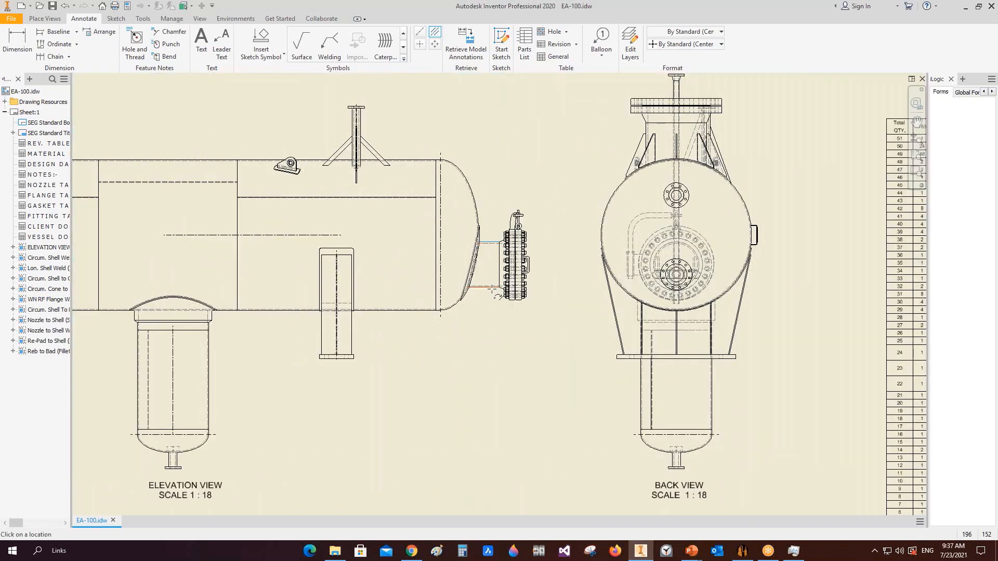
scroll(539, 313, up, 5)
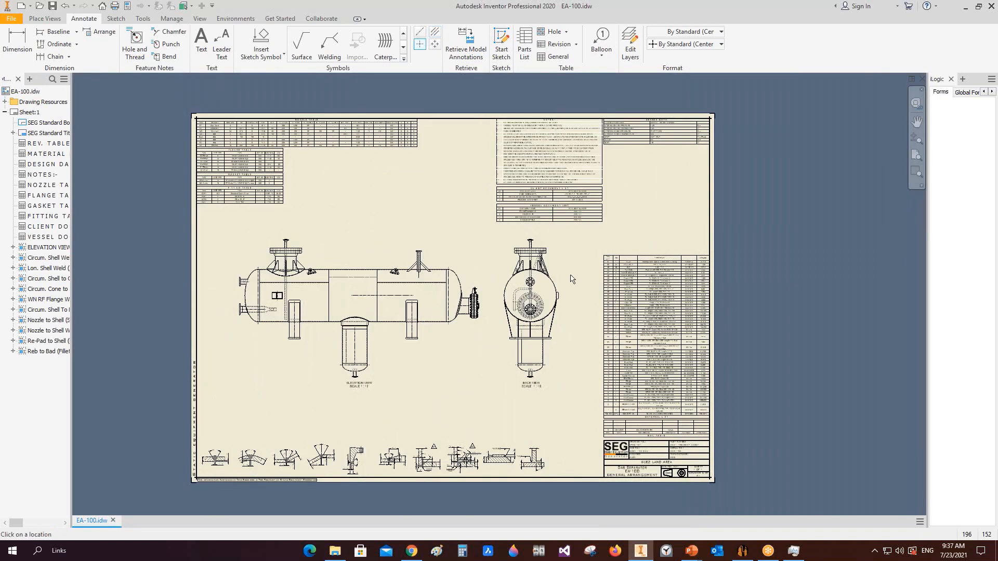
Place center marks on the shell circle and both nozzle flanges in the back view
scroll(572, 279, down, 5)
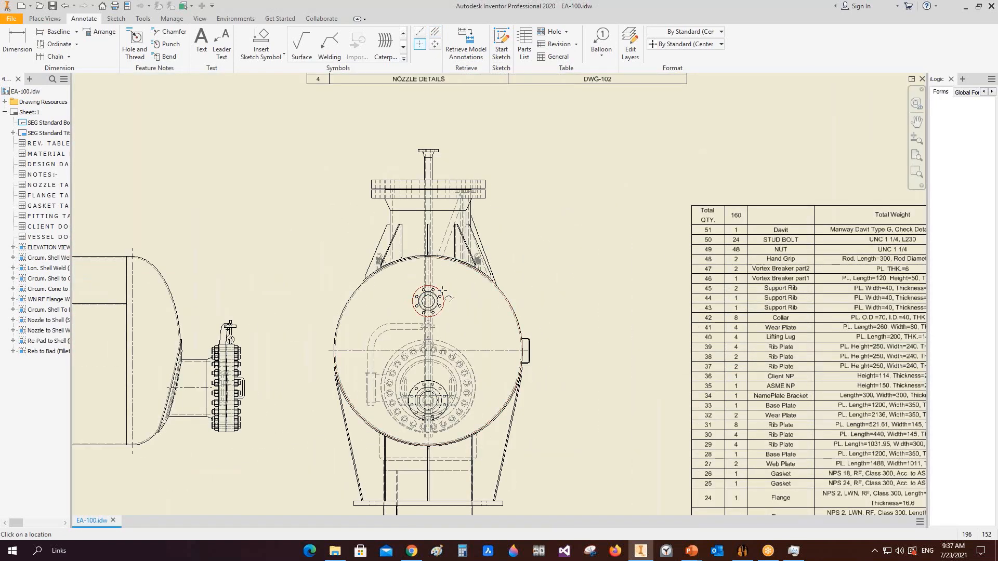
scroll(467, 385, down, 3)
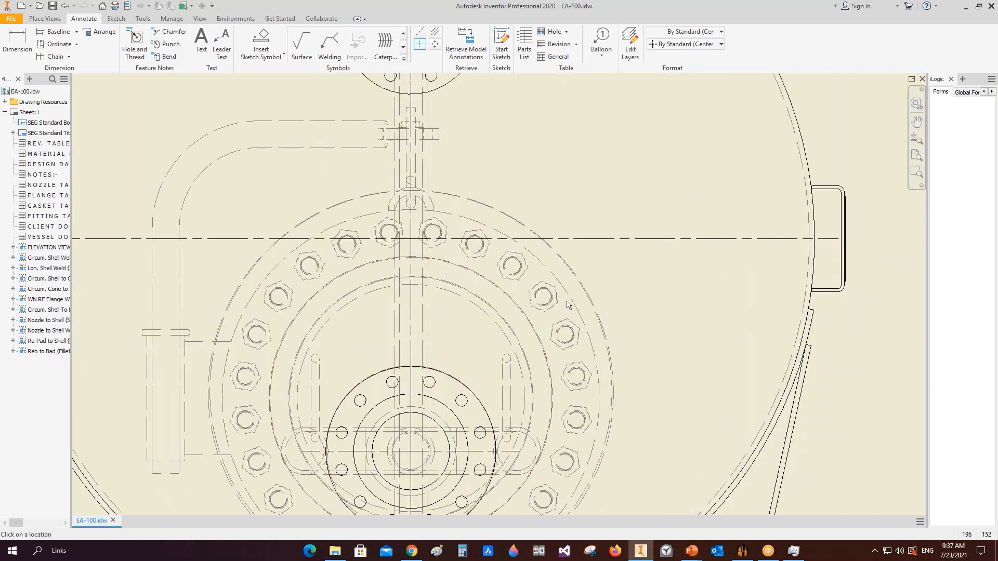
scroll(634, 304, up, 5)
mouse_move(639, 298)
middle_down()
mouse_move(597, 206)
mouse_move(619, 305)
middle_up()
Extend the shell's horizontal centerline past both heads and lengthen the upper manway's vertical centerline beyond its top nozzle flange
scroll(619, 305, up, 5)
scroll(447, 291, down, 4)
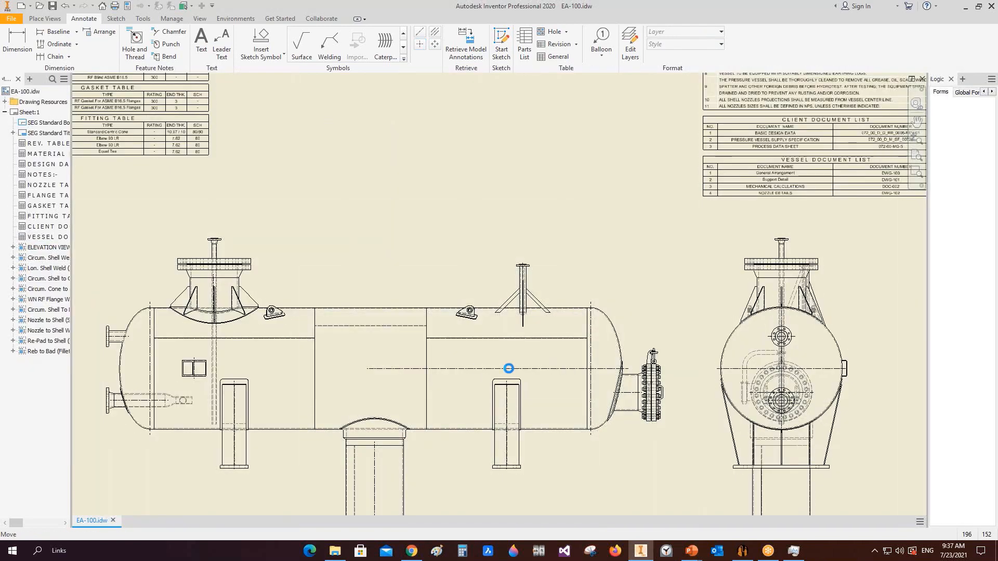
scroll(368, 369, up, 1)
middle_drag(399, 368, 510, 355)
drag(476, 355, 272, 355)
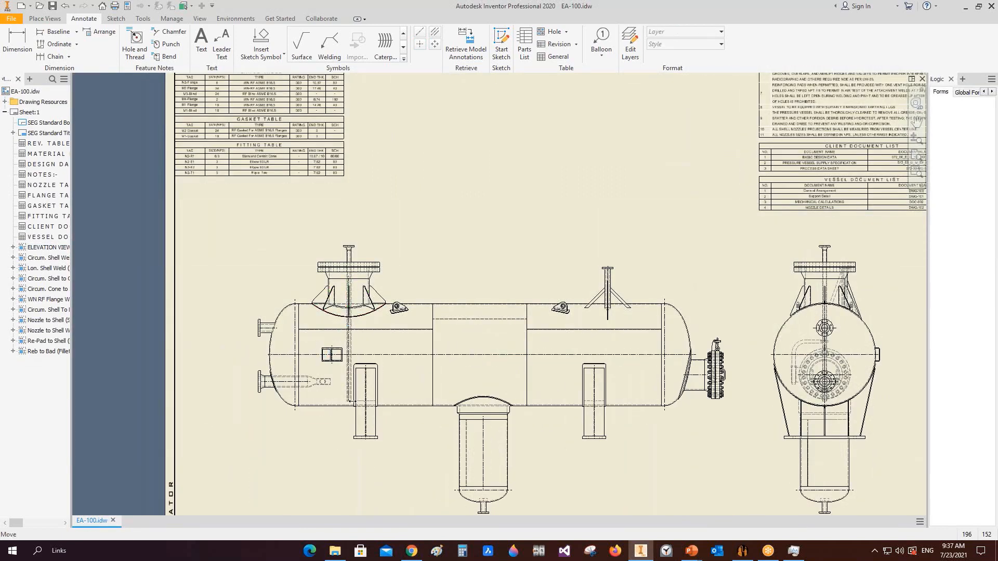
drag(350, 277, 349, 275)
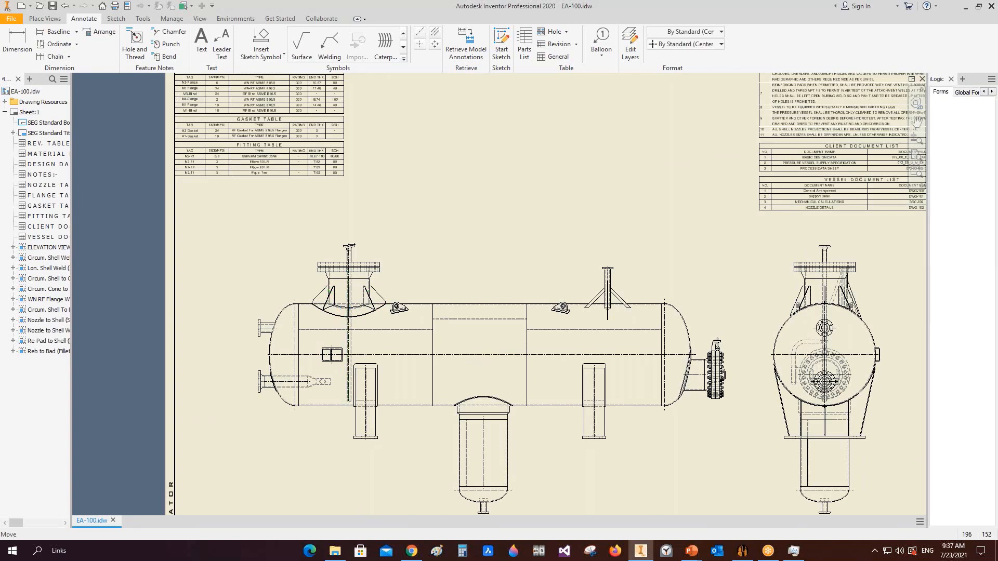
click(17, 43)
scroll(291, 291, down, 10)
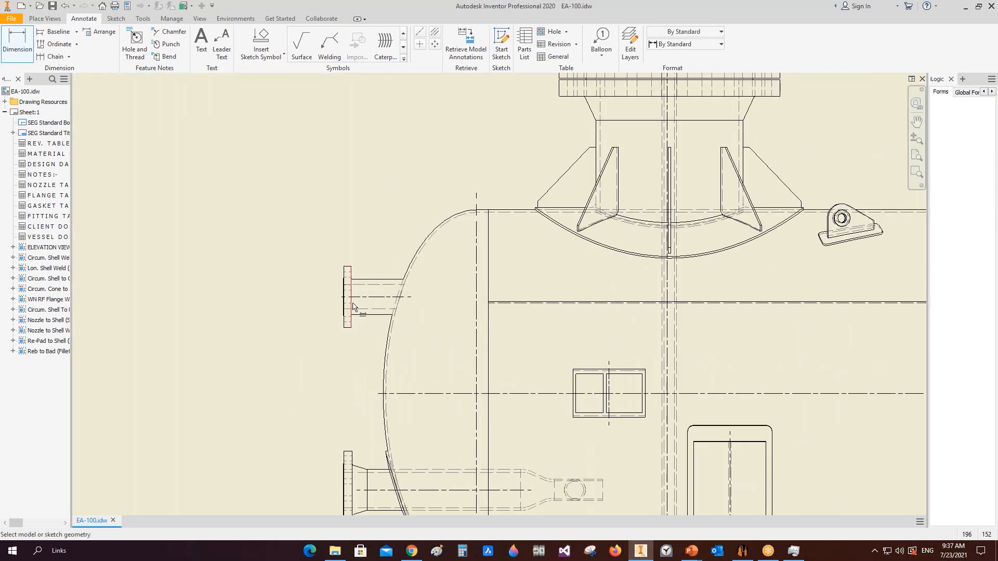
click(289, 277)
scroll(289, 277, up, 8)
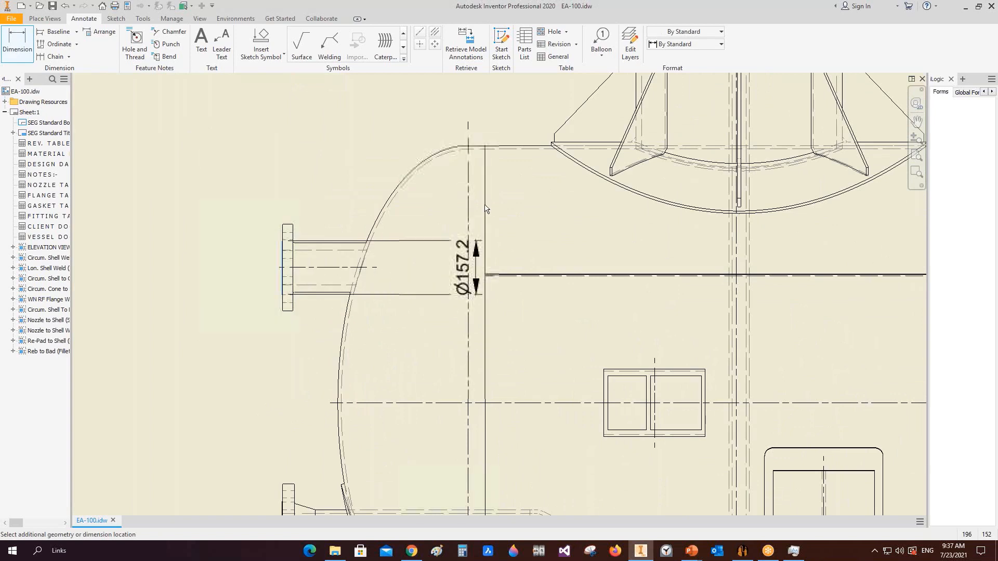
click(483, 203)
scroll(465, 177, up, 3)
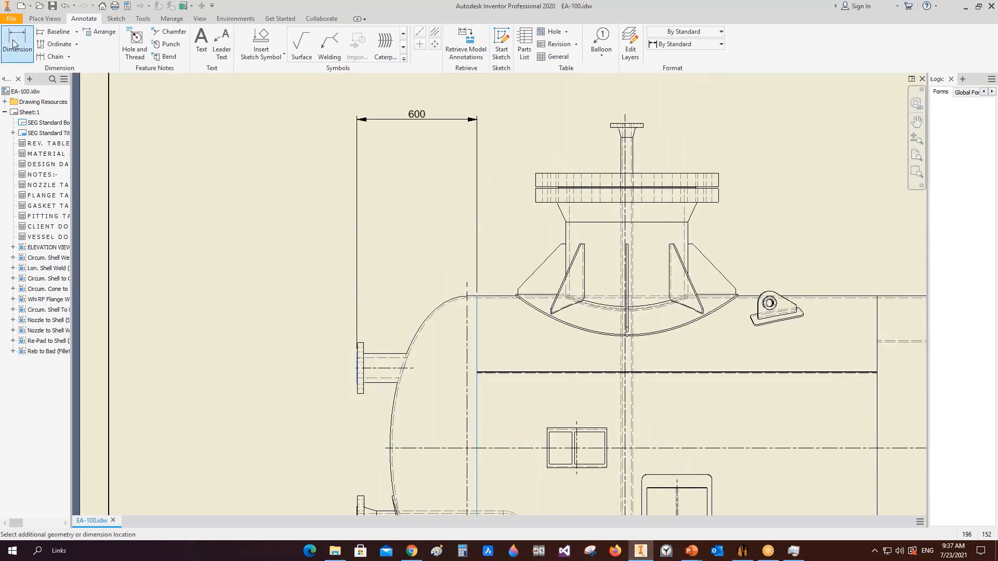
key(Escape)
Dimension the horizontal distance from the upper left nozzle's flange face to the left tangent line, placing it above the head
scroll(369, 347, down, 8)
click(383, 335)
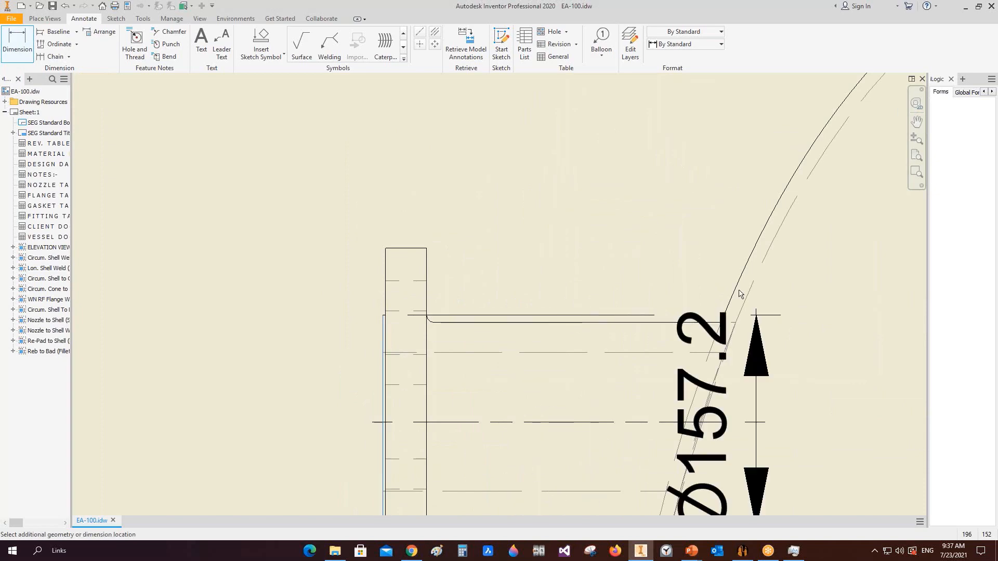
scroll(739, 293, up, 5)
scroll(615, 266, up, 2)
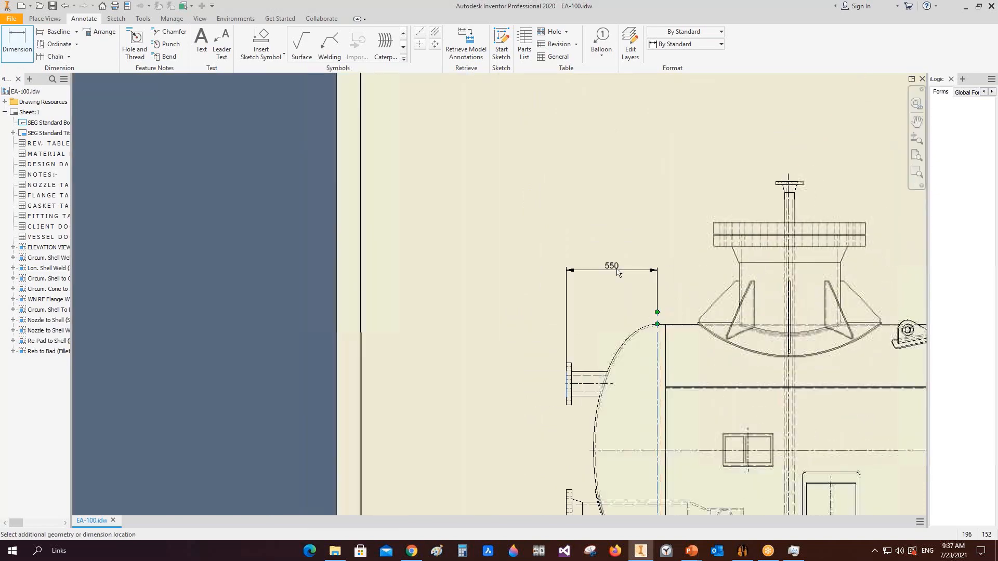
click(614, 266)
scroll(468, 156, up, 2)
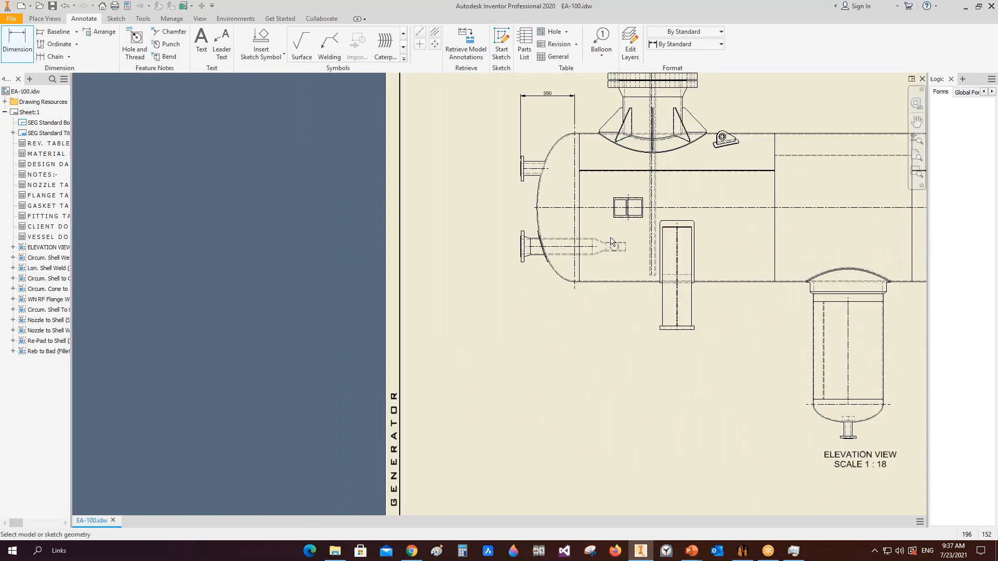
Dimension the horizontal distance from the lower left nozzle's flange face to the left tangent line, placing it below the vessel
scroll(406, 192, down, 8)
click(430, 194)
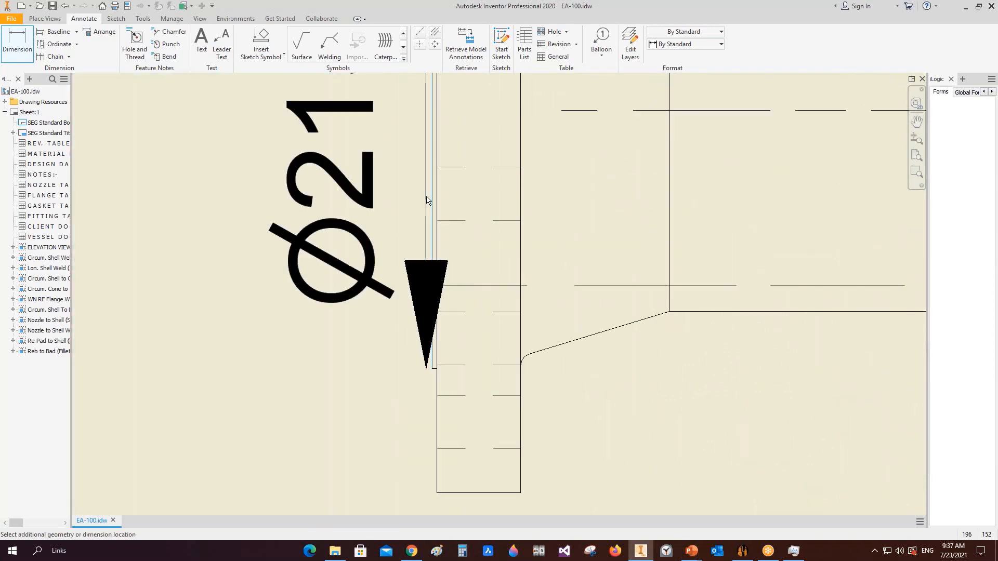
scroll(431, 195, up, 3)
click(586, 292)
scroll(515, 395, up, 2)
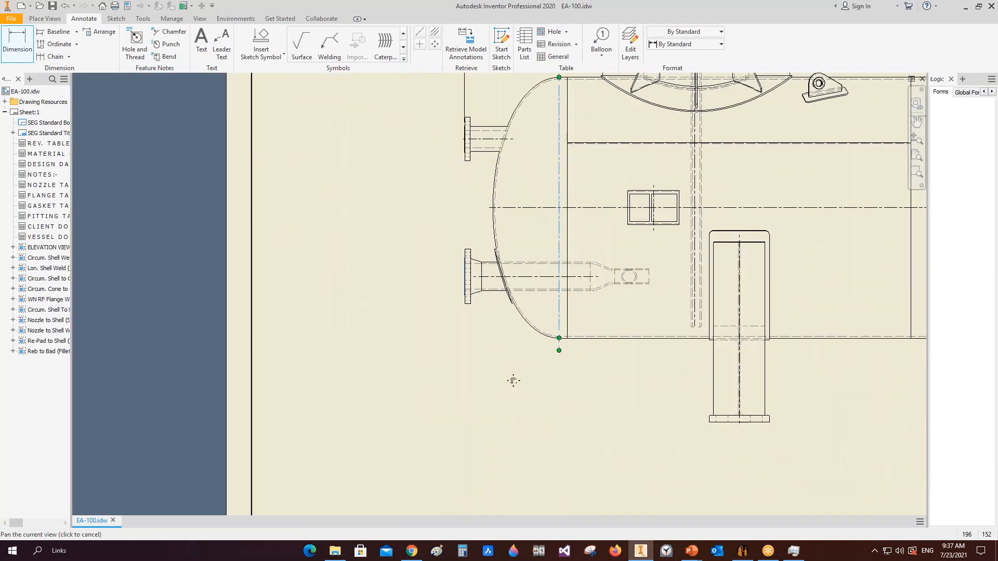
scroll(490, 364, down, 2)
click(499, 354)
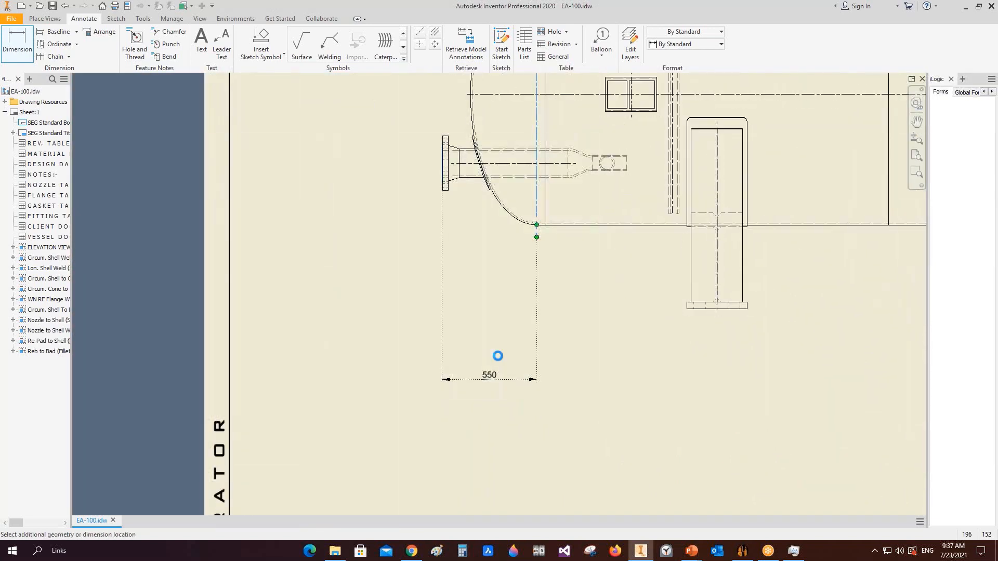
Dimension the distance from the left tangent line to the left saddle's centerline, in line with the lower nozzle dimension
click(538, 210)
click(717, 309)
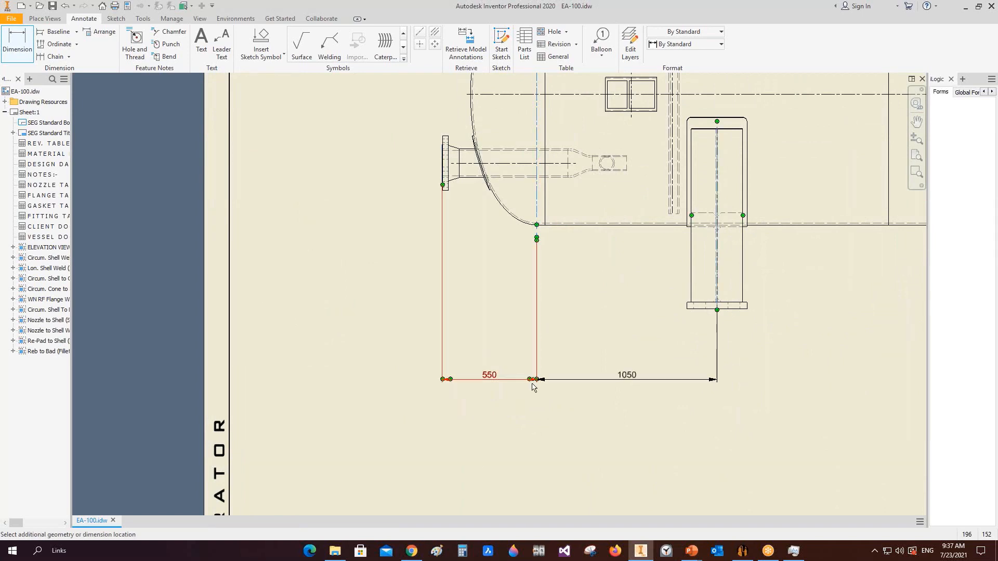
click(574, 379)
Dimension the spacing between the centerlines of the two saddles, placing it below the elevation view label
scroll(717, 298, down, 2)
click(717, 303)
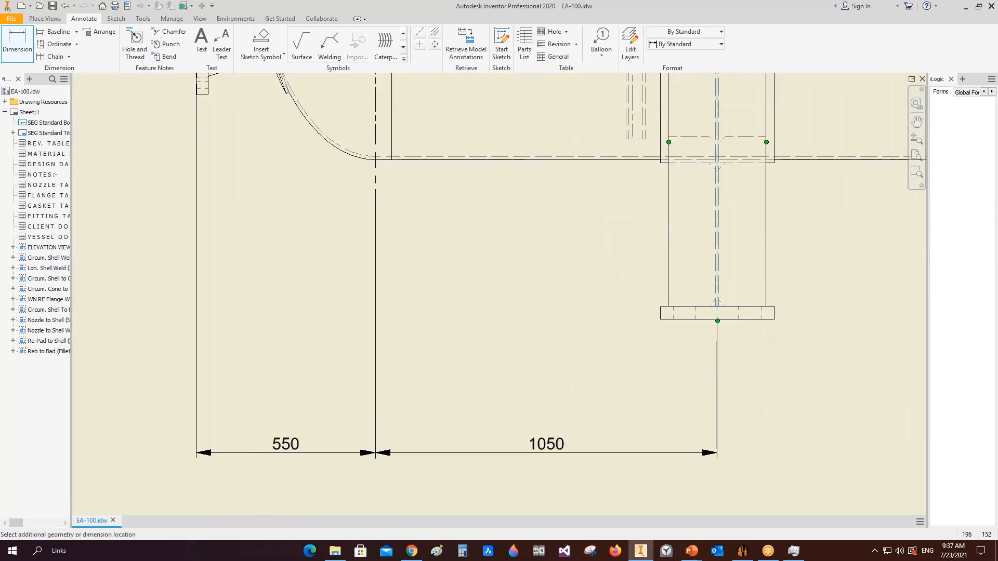
scroll(718, 307, up, 6)
middle_drag(740, 310, 567, 305)
scroll(661, 299, down, 5)
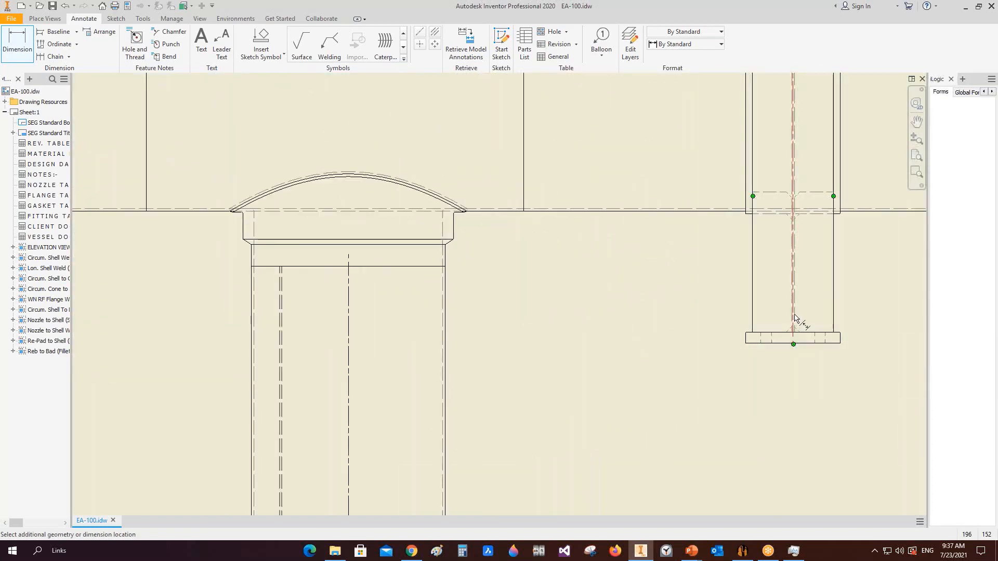
click(794, 318)
scroll(704, 372, up, 5)
scroll(698, 403, down, 4)
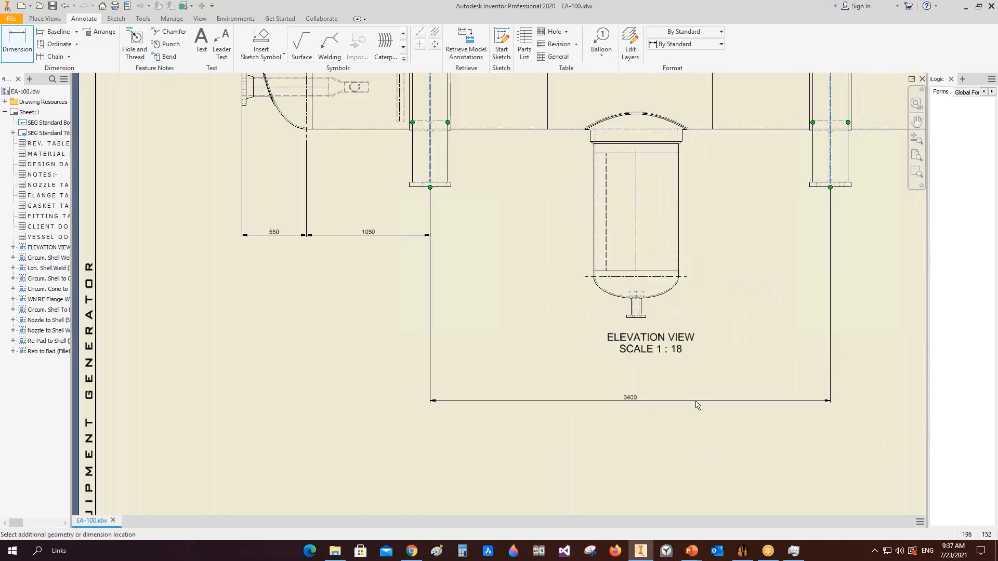
click(717, 381)
Dimension the distance from the right saddle's centerline to the right tangent line, aligned with the left saddle dimension
scroll(602, 368, up, 3)
scroll(650, 281, down, 6)
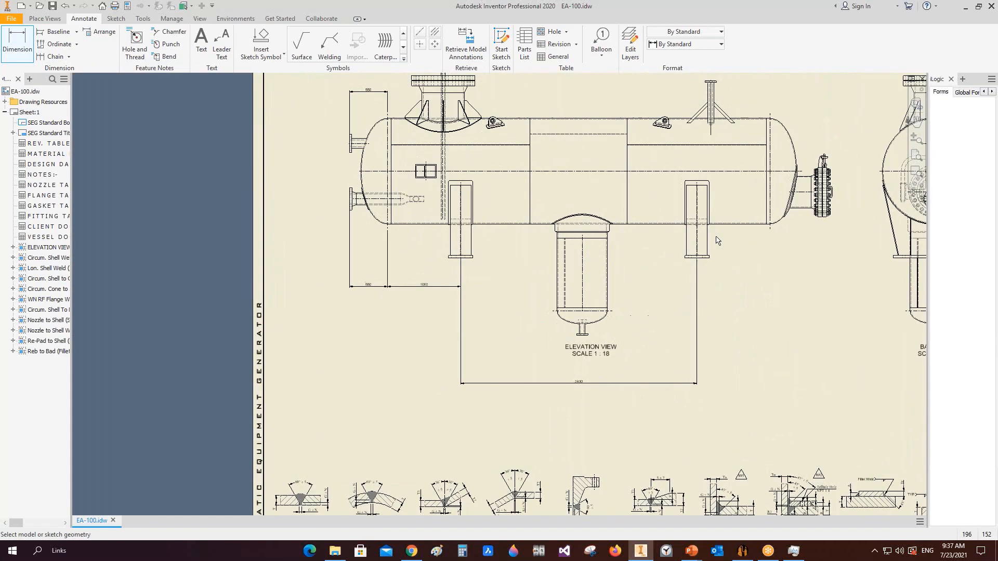
click(651, 281)
scroll(717, 261, up, 4)
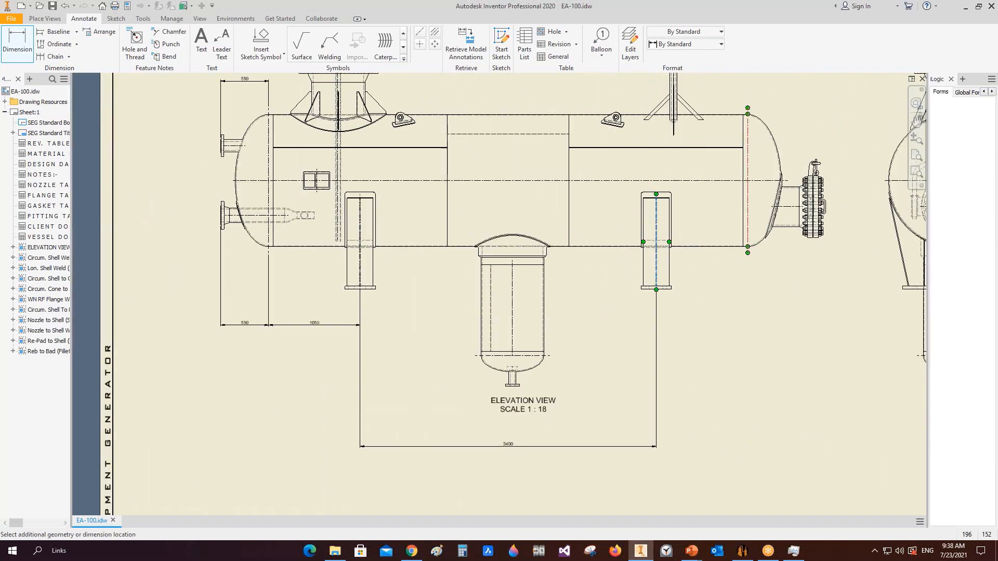
click(748, 197)
click(382, 325)
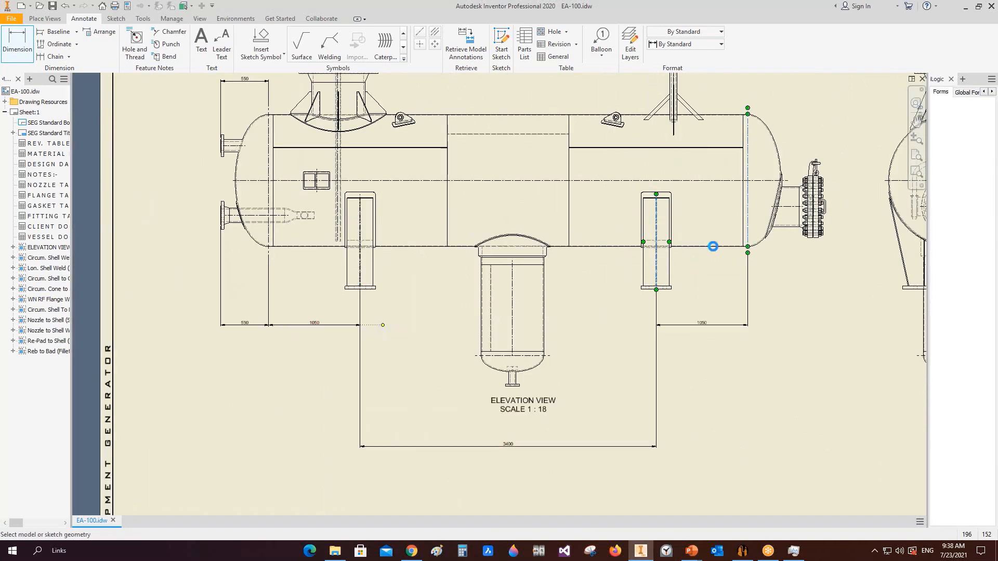
Dimension the distance from the right tangent line to the right manway's flange face, in line with the right saddle dimension
scroll(749, 233, down, 3)
click(748, 234)
middle_drag(750, 242, 574, 267)
scroll(699, 254, down, 8)
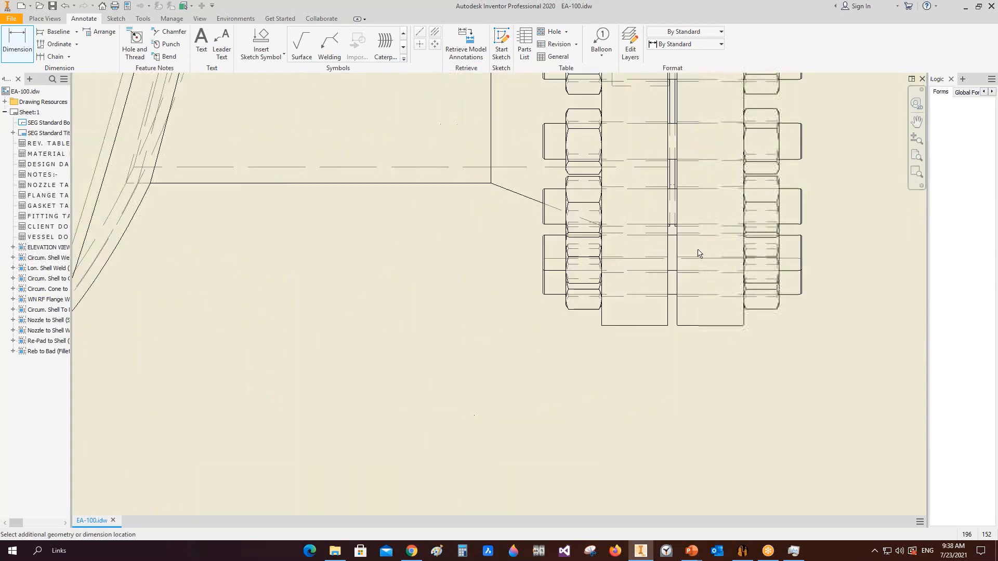
scroll(495, 373, up, 10)
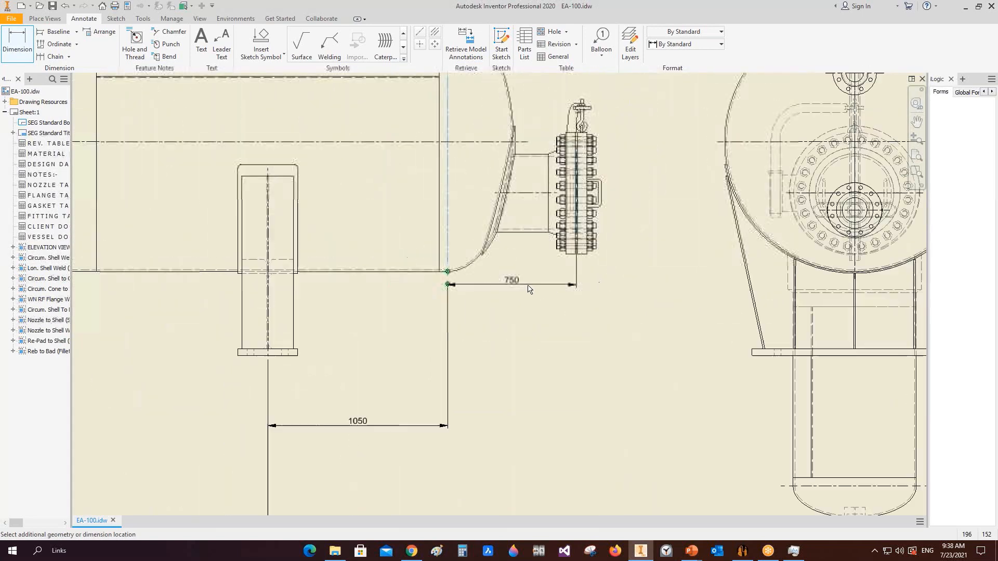
click(483, 369)
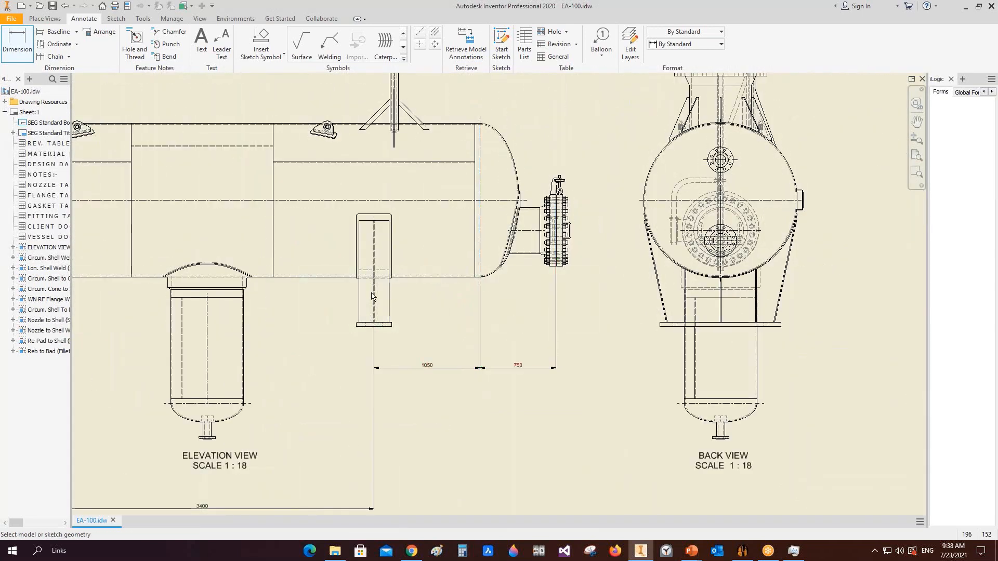
Dimension the shell's inside diameter vertically within the middle shell course of the elevation view
scroll(333, 286, down, 4)
middle_drag(408, 296, 719, 352)
click(419, 315)
scroll(414, 279, up, 7)
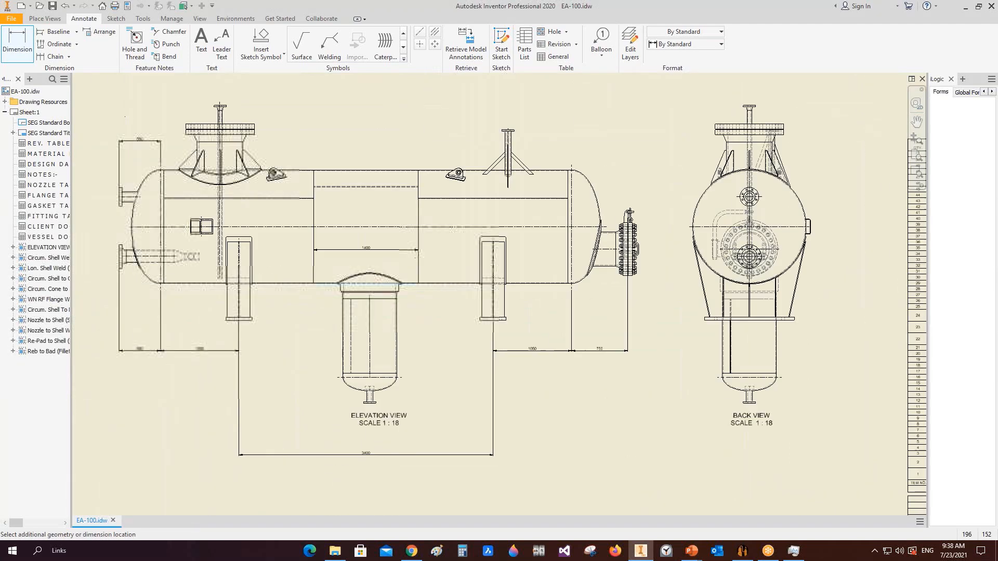
middle_drag(413, 279, 426, 334)
scroll(426, 232, down, 5)
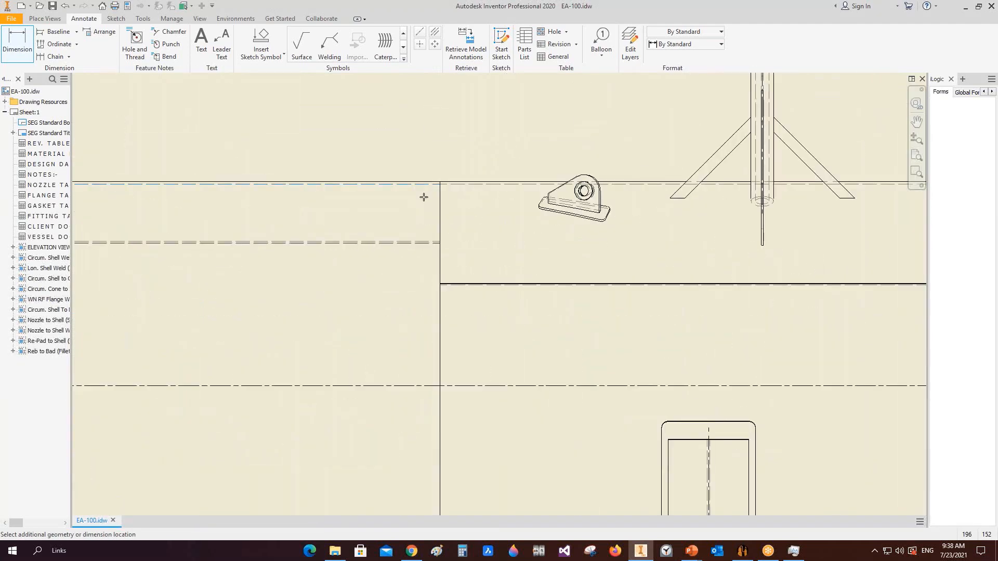
scroll(393, 295, up, 5)
click(398, 335)
key(Escape)
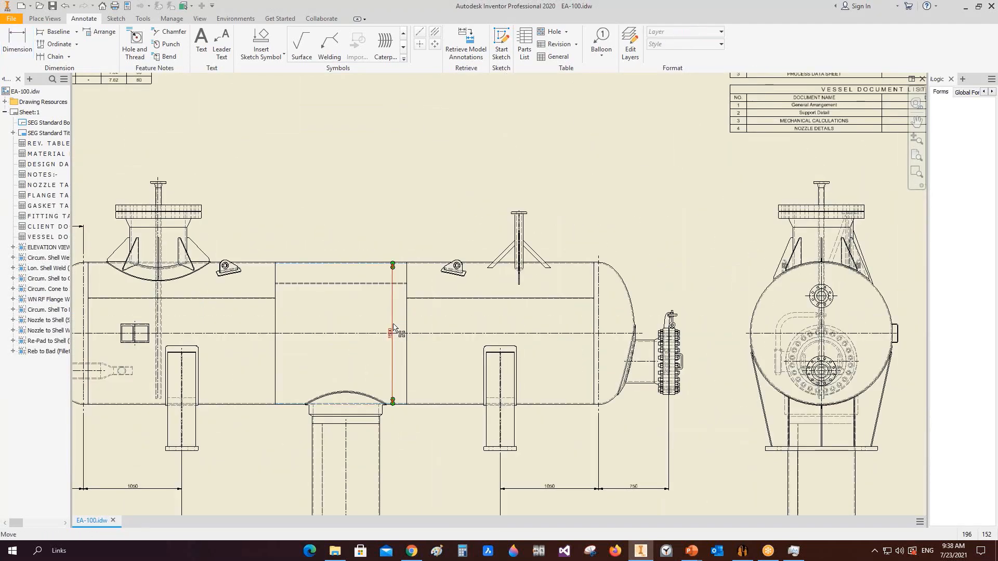
Add the text "I.D." on a second line under the value of the shell diameter dimension
right_click(392, 310)
click(445, 396)
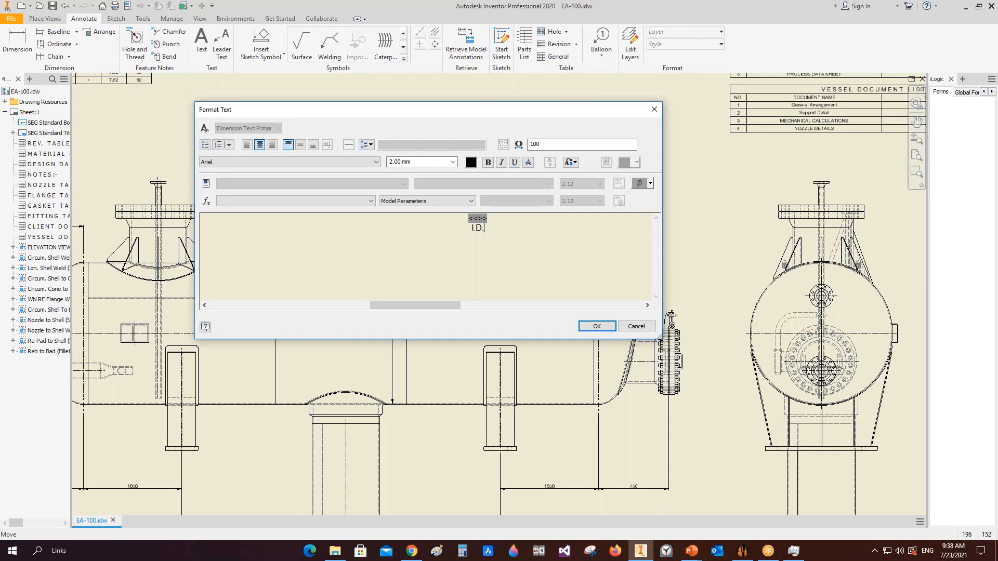
click(596, 326)
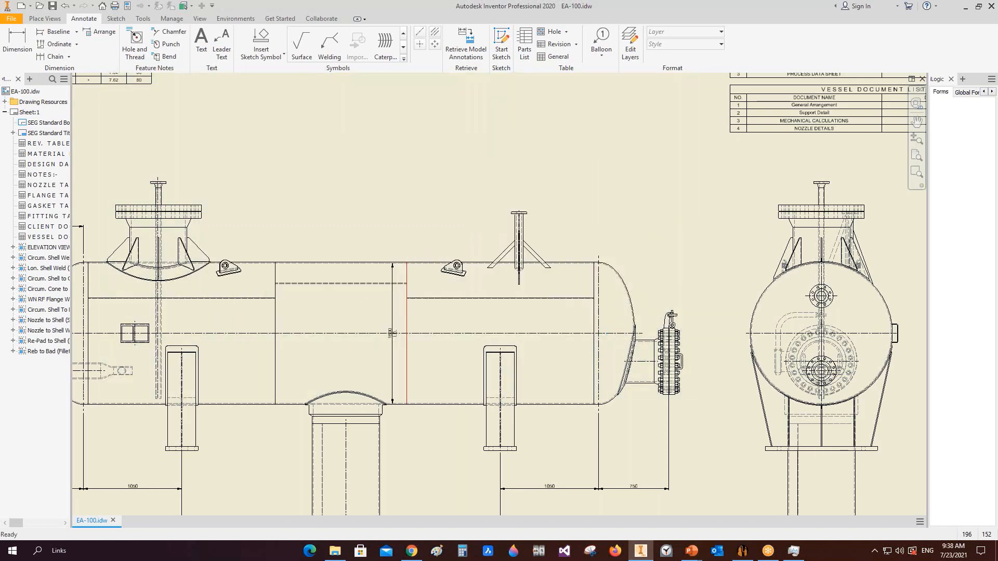
Begin ordinate dimensions on the elevation view with their origin where the left tangent line meets the top of the shell
middle_drag(597, 331, 719, 331)
click(56, 46)
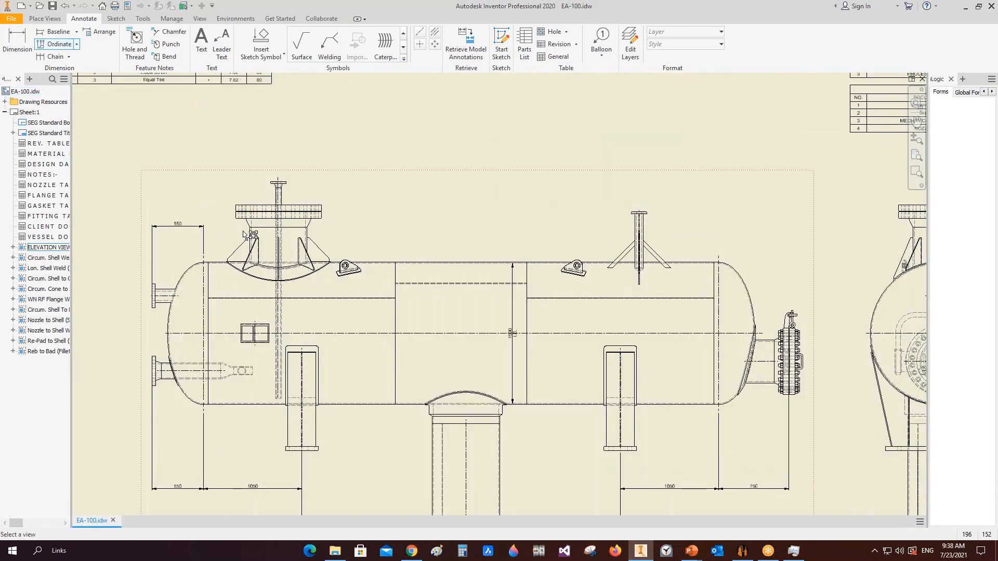
scroll(239, 234, down, 6)
click(291, 283)
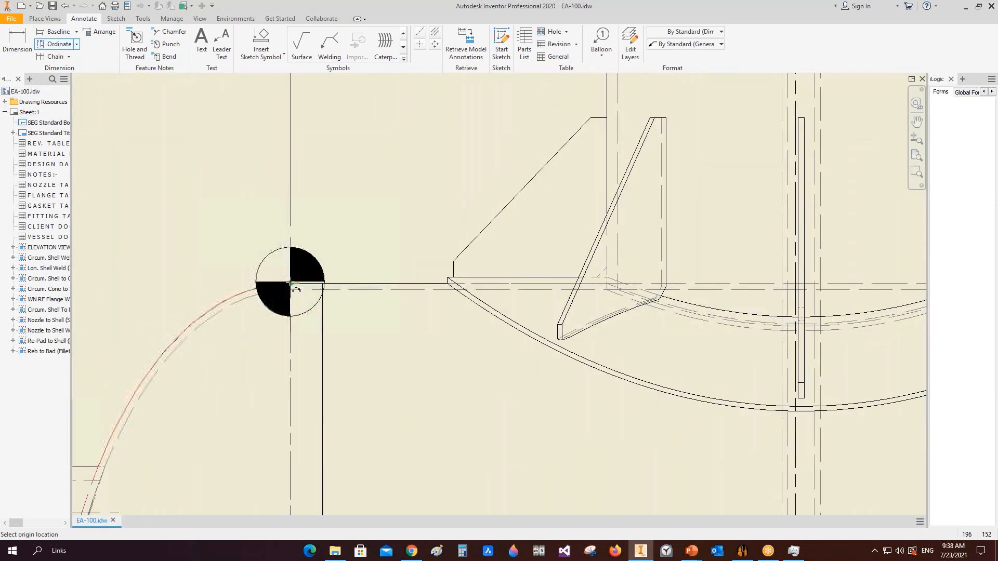
right_click(316, 223)
click(328, 179)
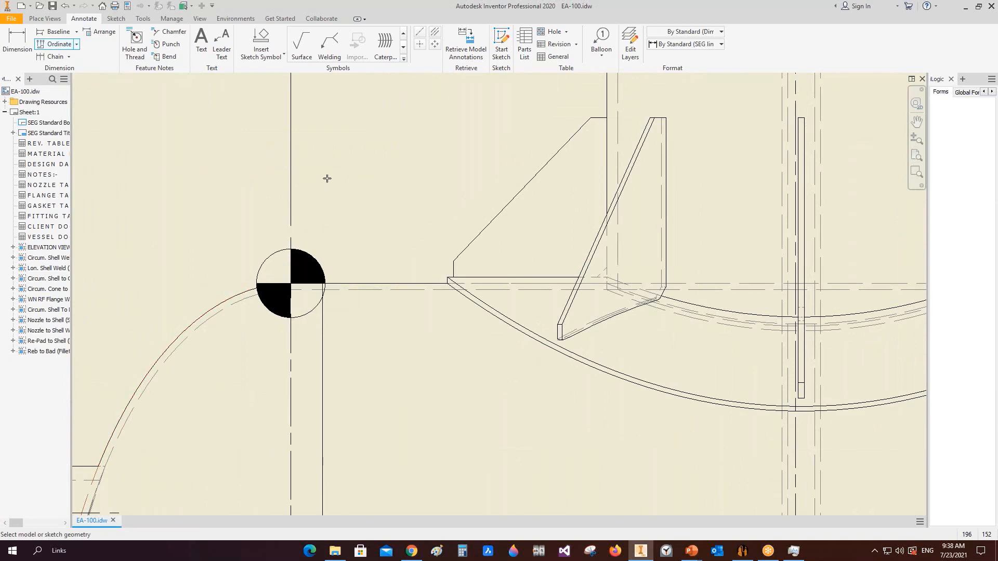
Place horizontal ordinate dimensions for the two top nozzles, the left one above the manway and the right braced one, above the elevation view
scroll(327, 178, up, 4)
middle_drag(461, 178, 391, 267)
scroll(391, 268, up, 2)
click(411, 238)
scroll(462, 233, up, 3)
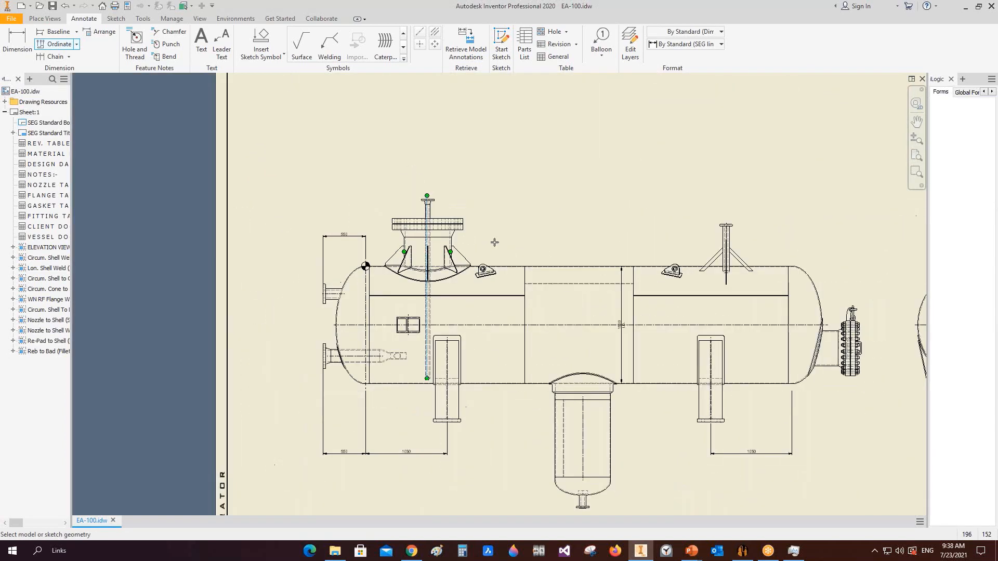
middle_drag(482, 247, 443, 256)
scroll(442, 256, up, 1)
scroll(671, 232, down, 3)
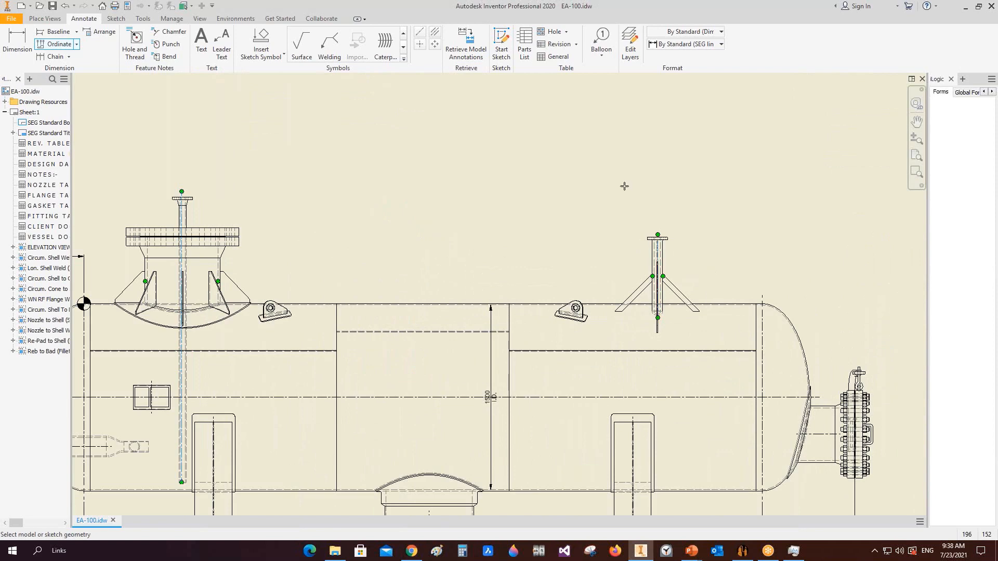
click(658, 235)
scroll(466, 220, up, 3)
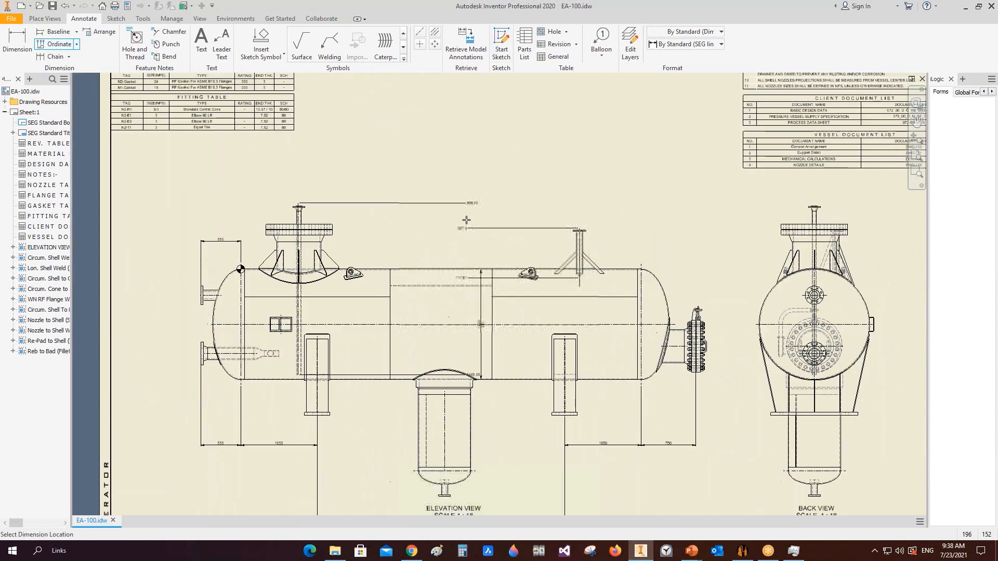
scroll(466, 220, up, 5)
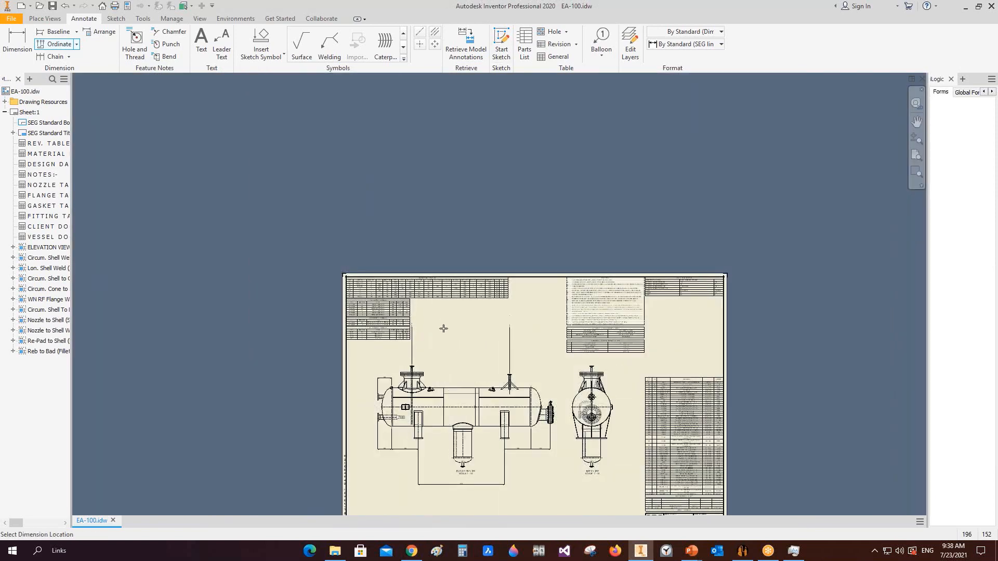
click(465, 339)
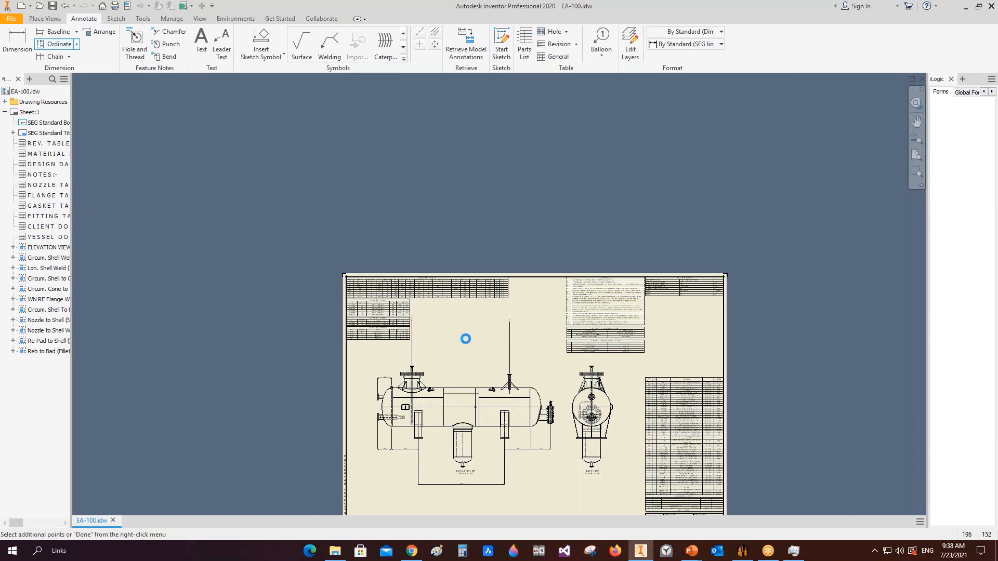
scroll(470, 333, down, 3)
middle_drag(478, 300, 476, 221)
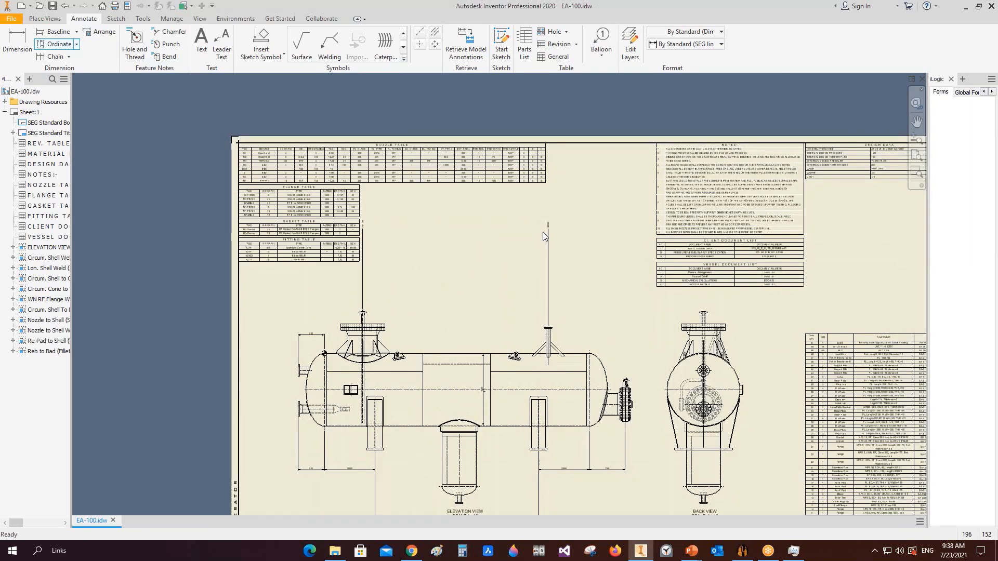
scroll(544, 228, down, 6)
key(Escape)
Move the right top nozzle's ordinate dimension down so that its text sits just above the nozzle flange
scroll(564, 265, up, 6)
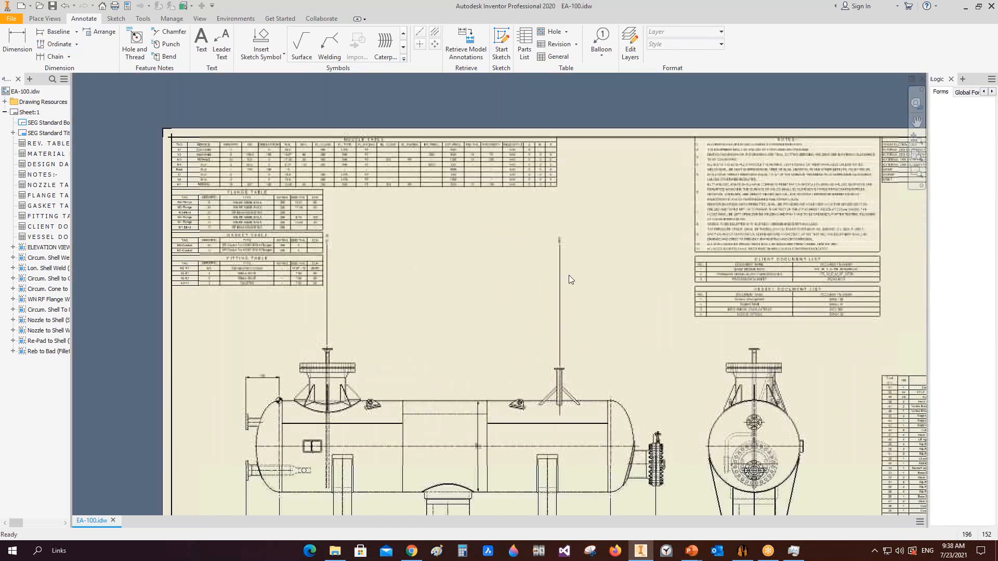
click(561, 326)
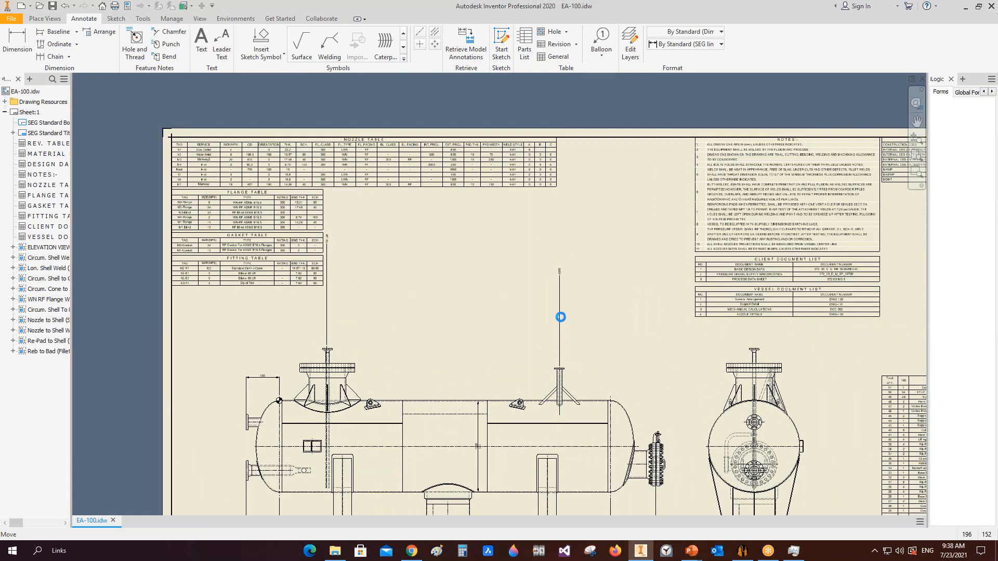
drag(559, 271, 561, 311)
scroll(562, 332, down, 3)
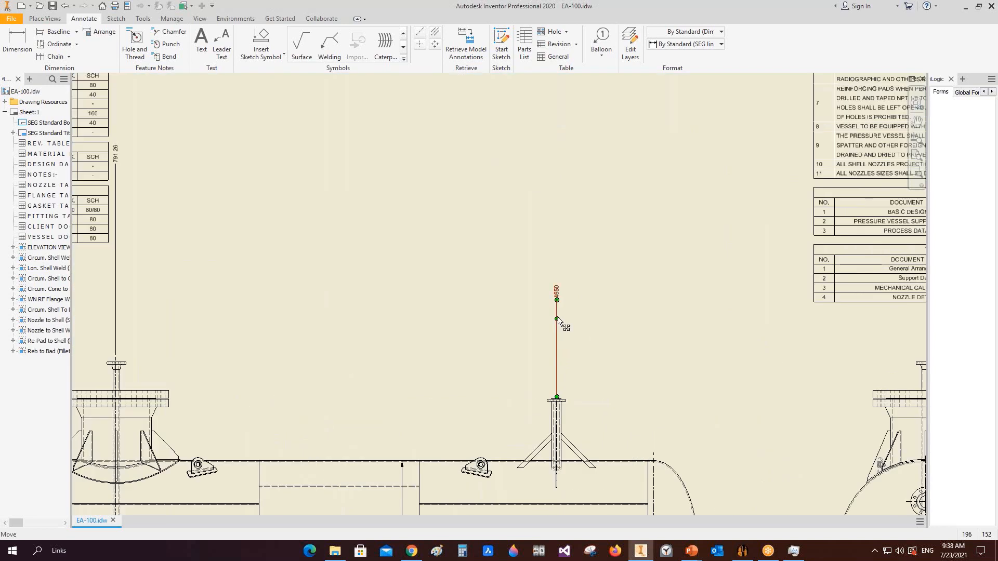
drag(557, 317, 555, 392)
Move the left top nozzle's ordinate dimension down, clear of the fitting table and closer to the nozzle flange
middle_drag(234, 263, 380, 233)
click(264, 268)
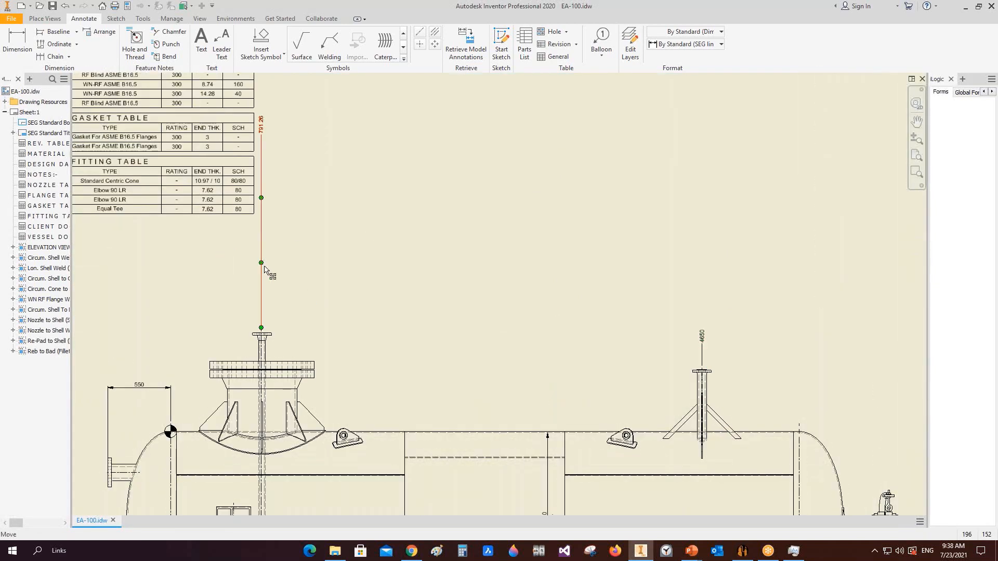
drag(261, 264, 261, 313)
drag(265, 243, 263, 303)
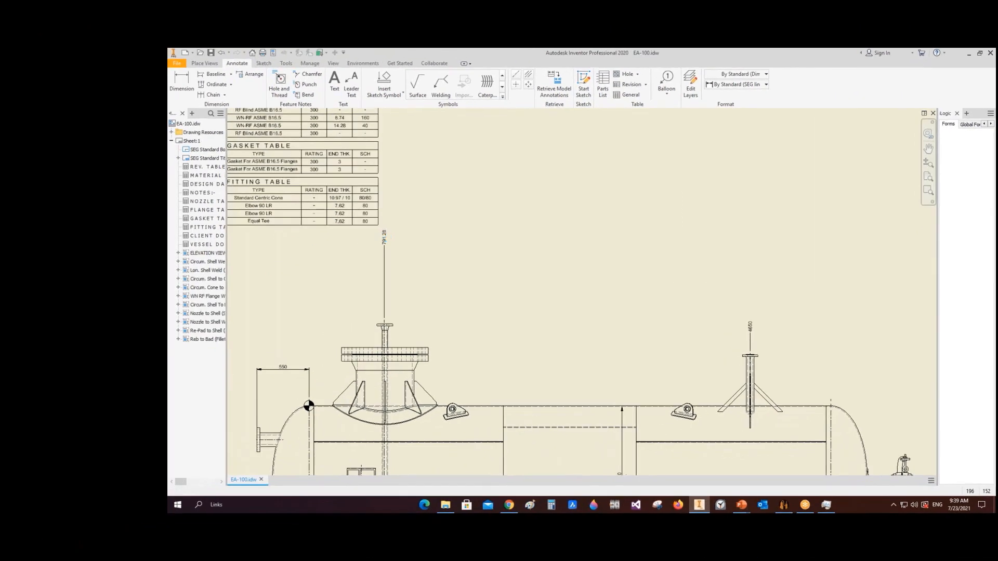
drag(384, 239, 385, 289)
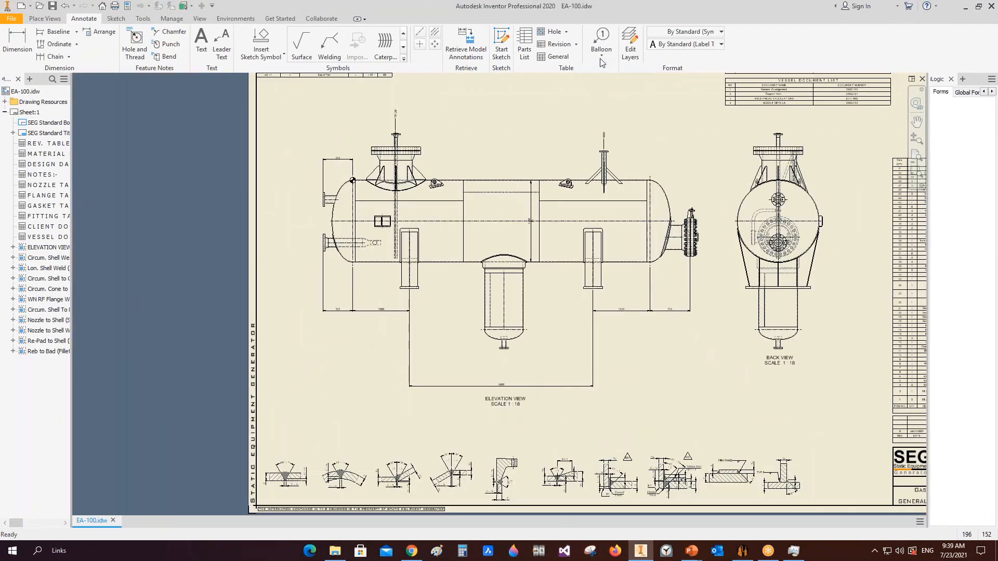
Start the Balloon command with the balloon style "Item No in Bill of material"
click(601, 40)
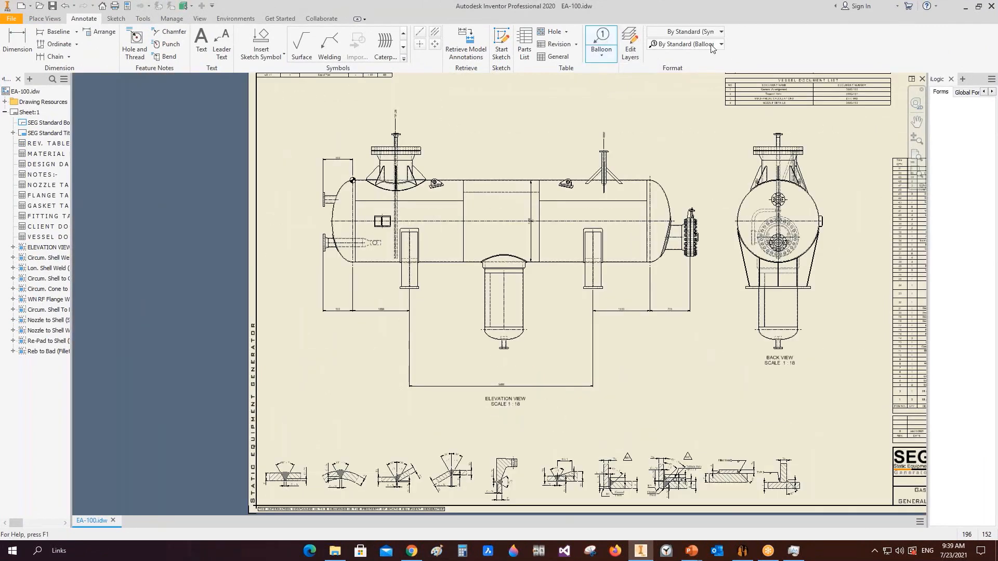
click(712, 46)
click(604, 35)
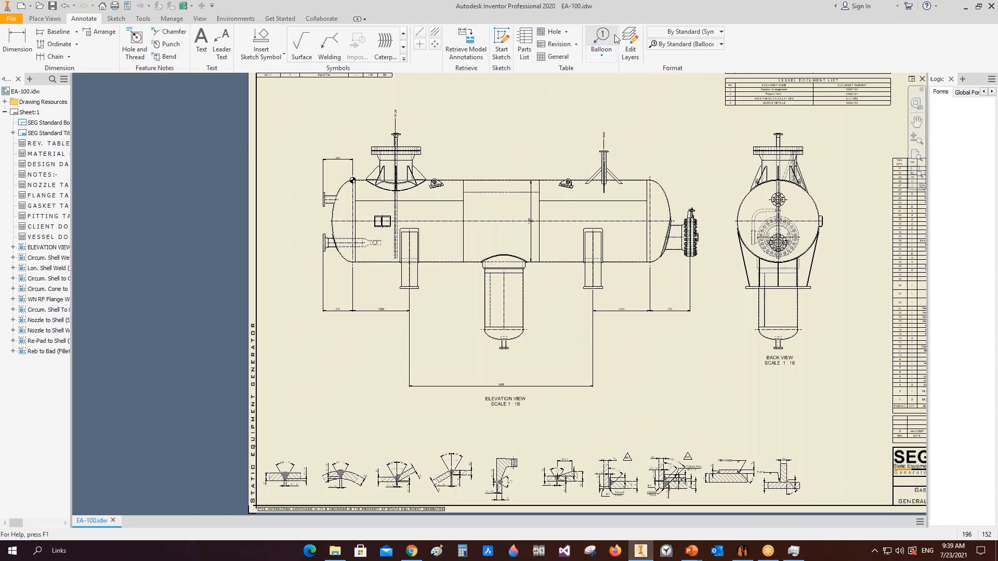
click(613, 40)
click(720, 44)
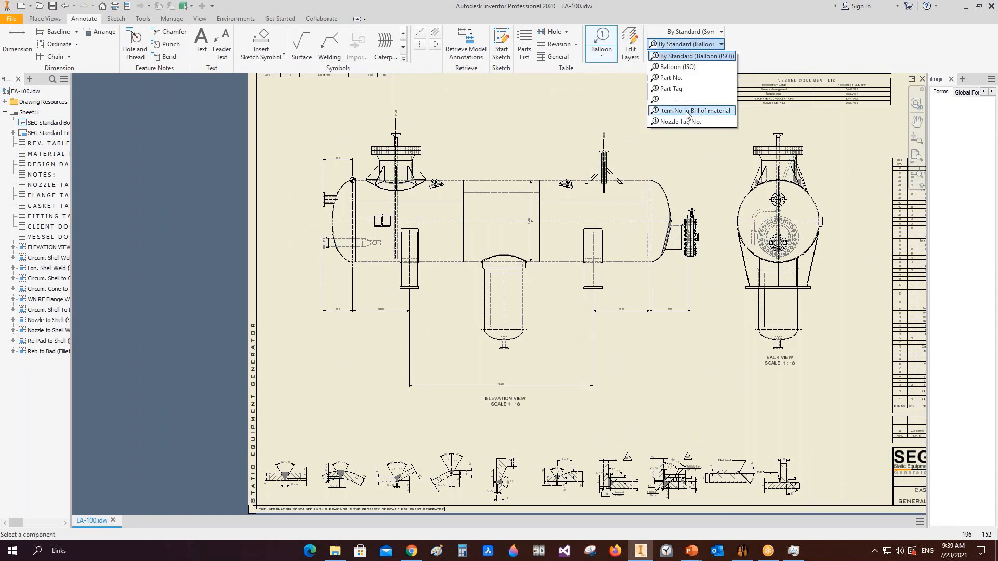
click(694, 111)
Balloon the left head of the vessel below its lower curve, using the Parts Only (legacy) BOM view
scroll(338, 265, up, 3)
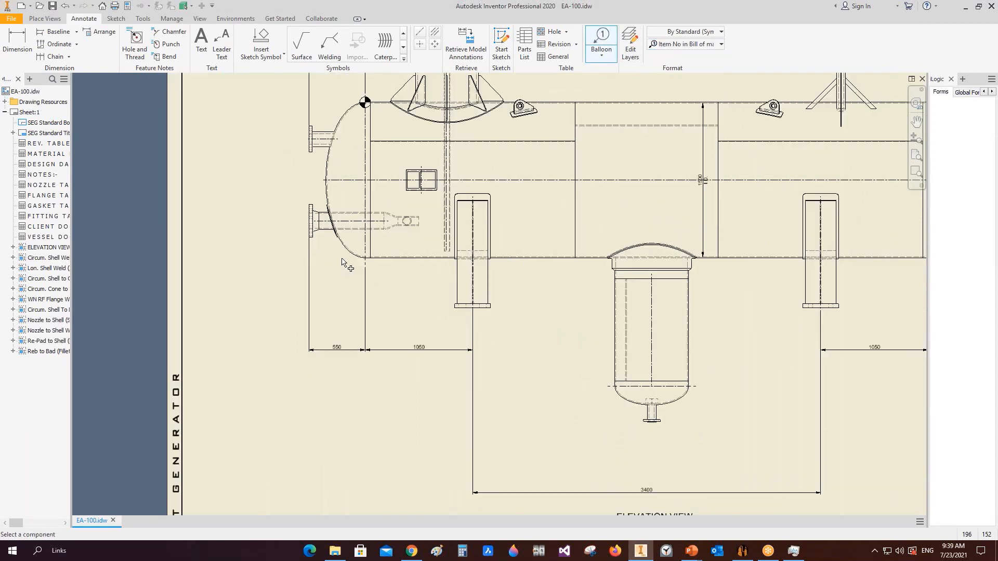
click(335, 263)
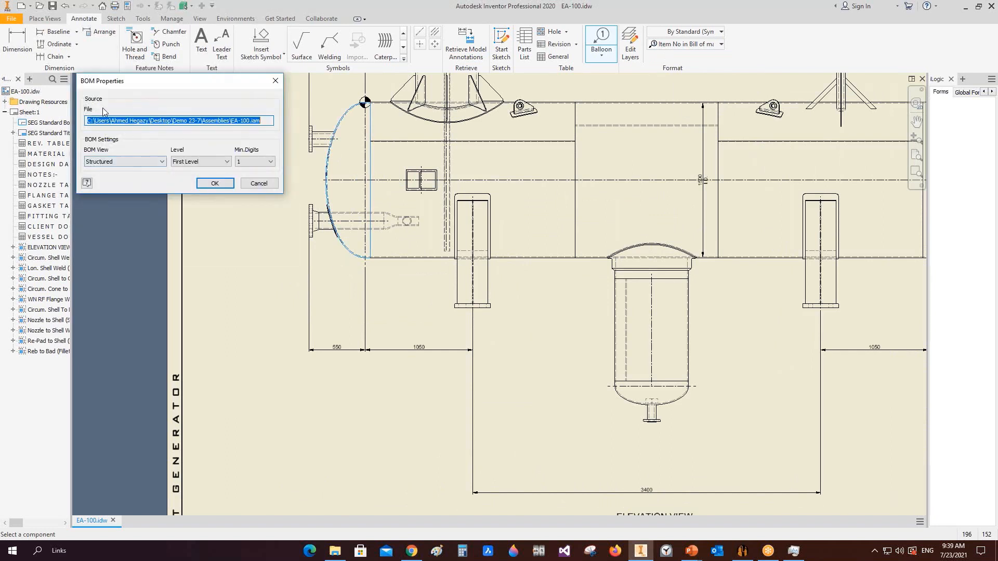
click(117, 164)
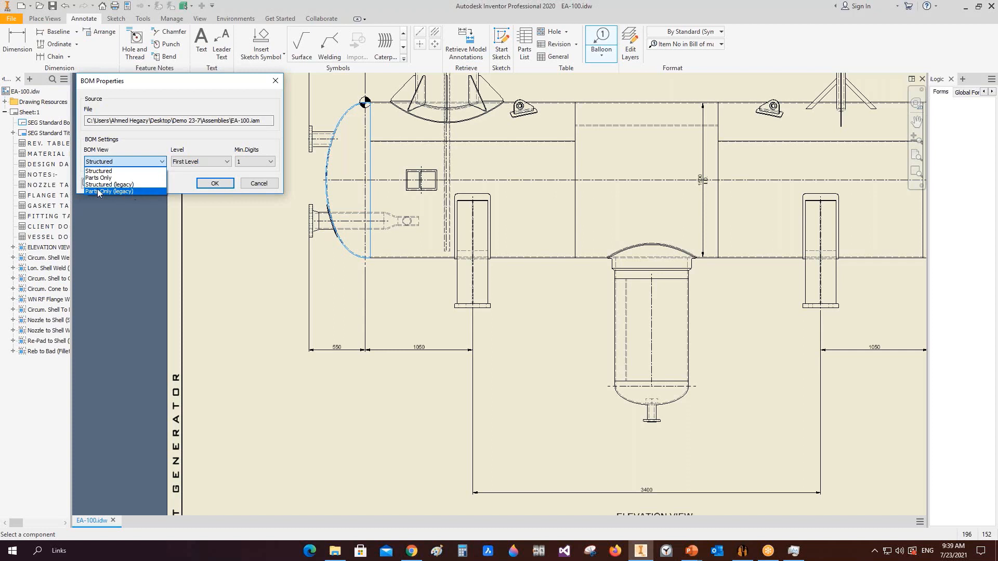
click(97, 191)
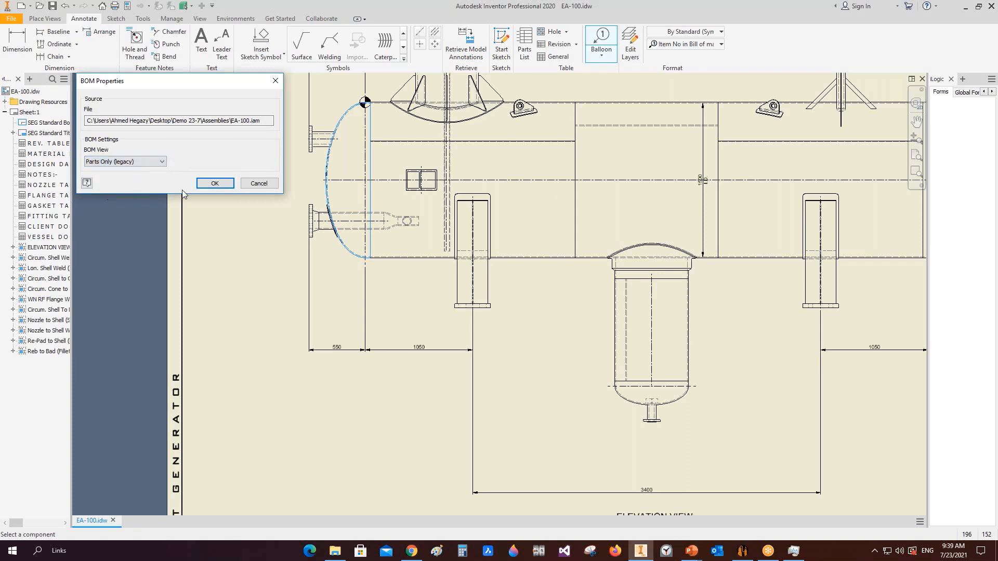
click(215, 183)
scroll(327, 260, up, 3)
click(328, 265)
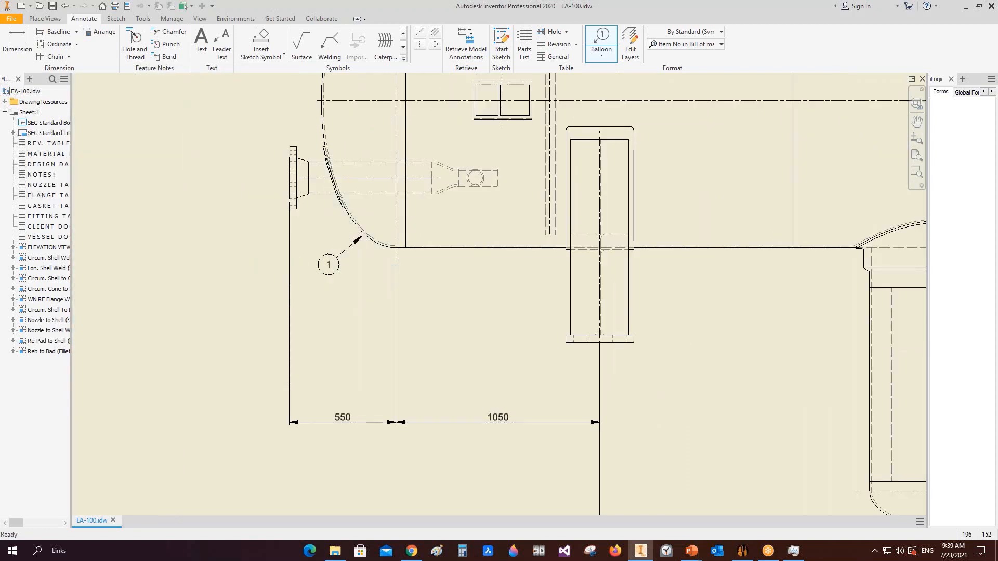
Add item balloons below the vessel for the left shell course and the middle shell course
click(473, 248)
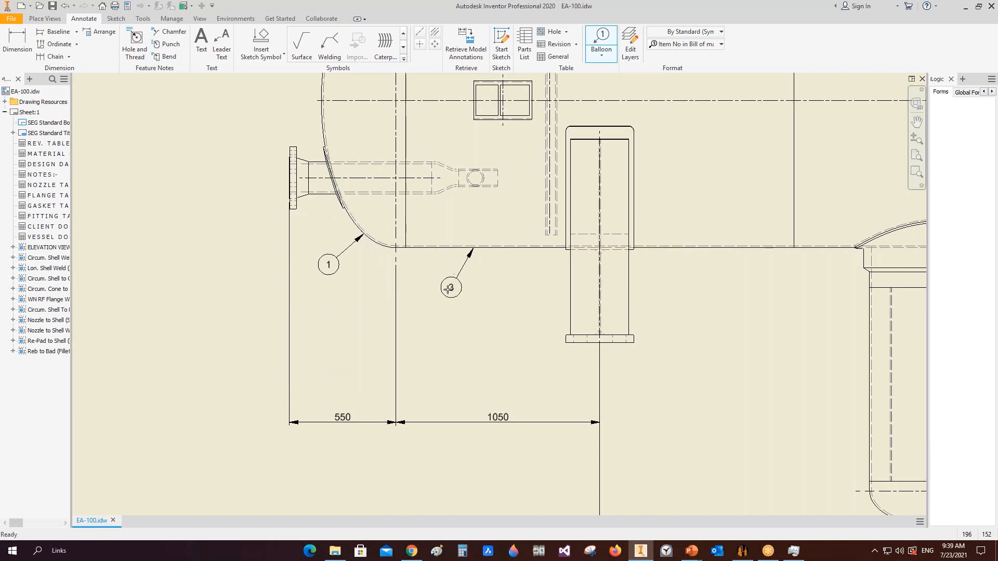
click(447, 289)
right_click(446, 290)
click(496, 290)
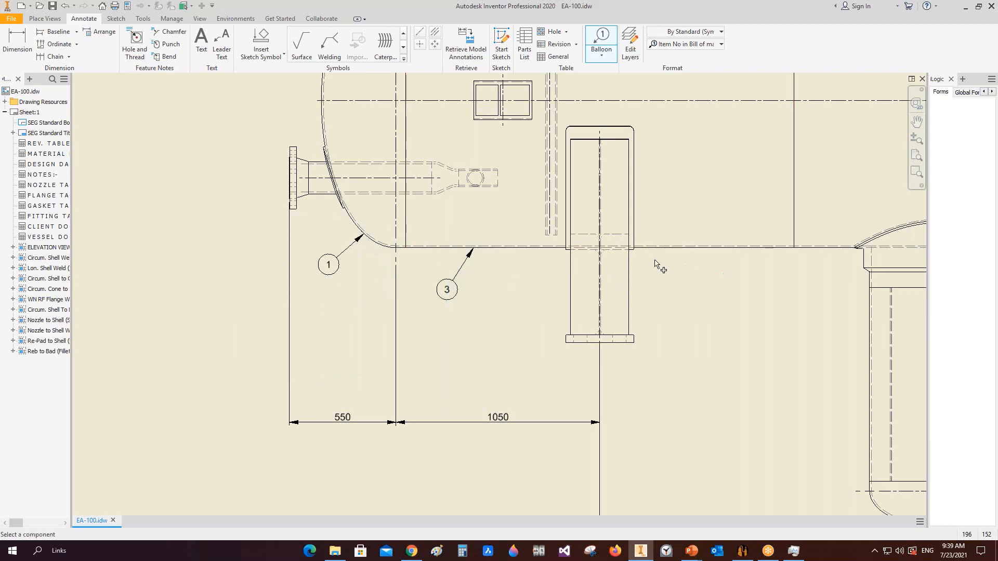
scroll(660, 267, down, 3)
click(679, 262)
click(665, 279)
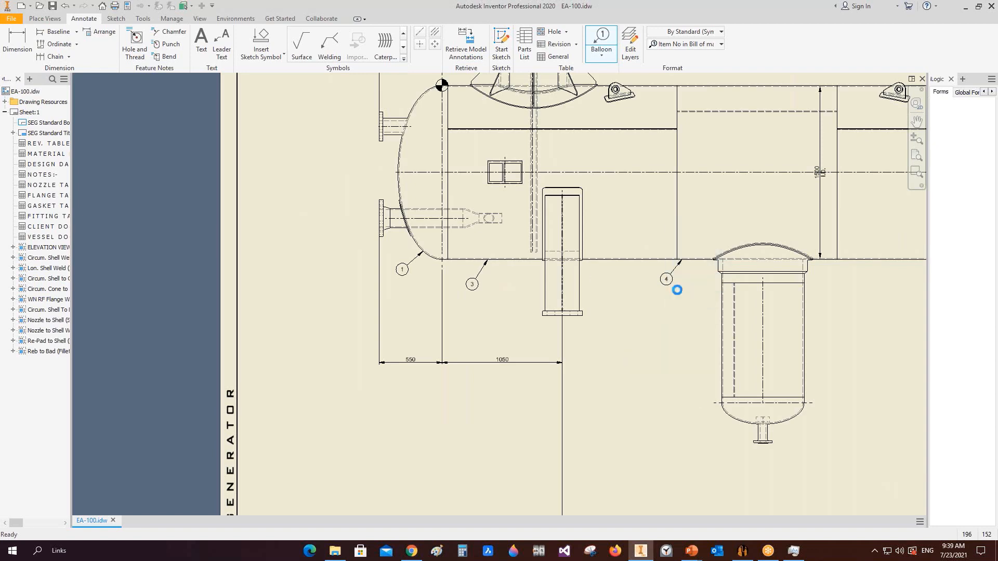
Add an item balloon below the right shell course, level with the middle course's balloon
middle_drag(862, 288, 574, 277)
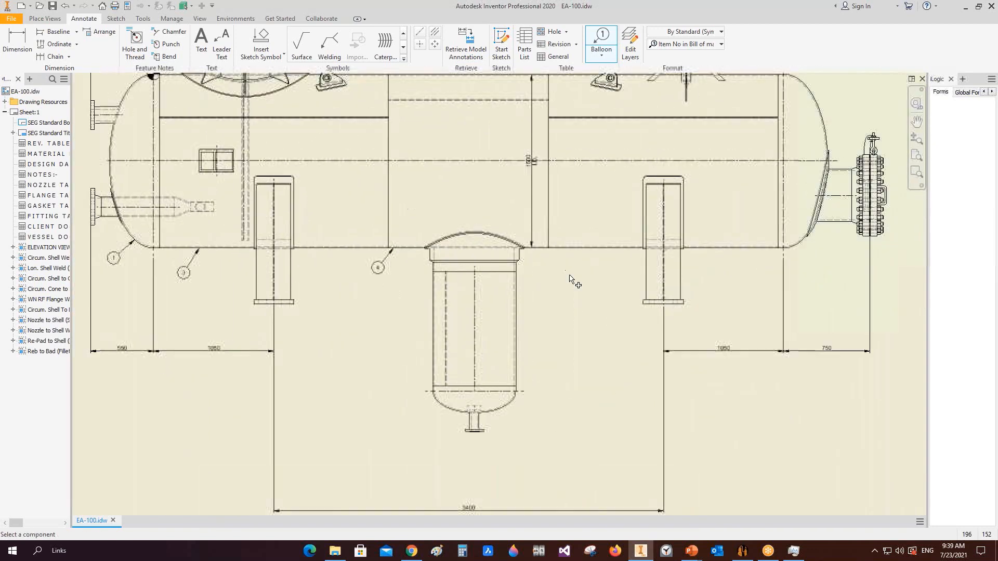
click(574, 249)
right_click(565, 270)
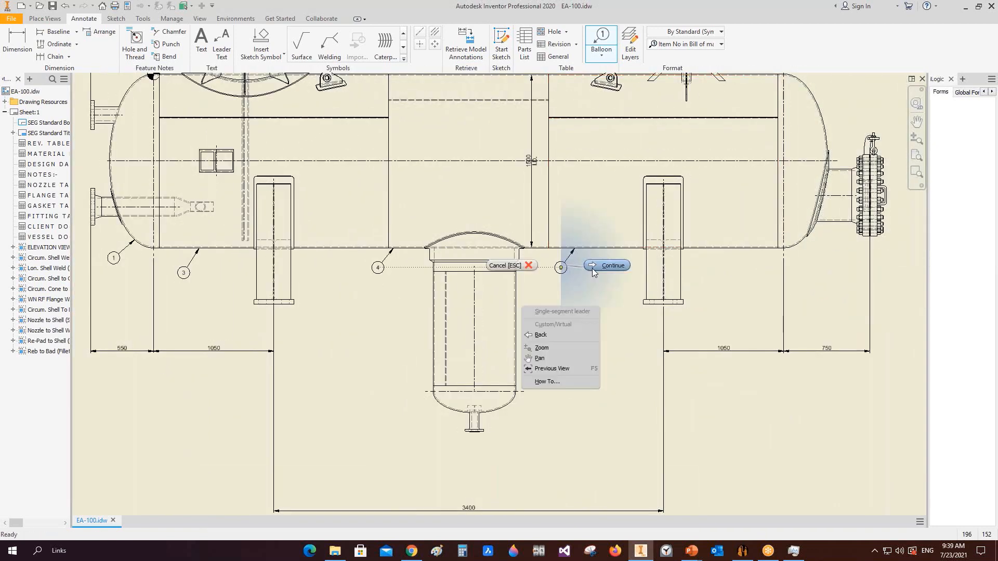
click(604, 267)
Add item balloons for the vessel's right head and for the bottom head of the boot
click(797, 244)
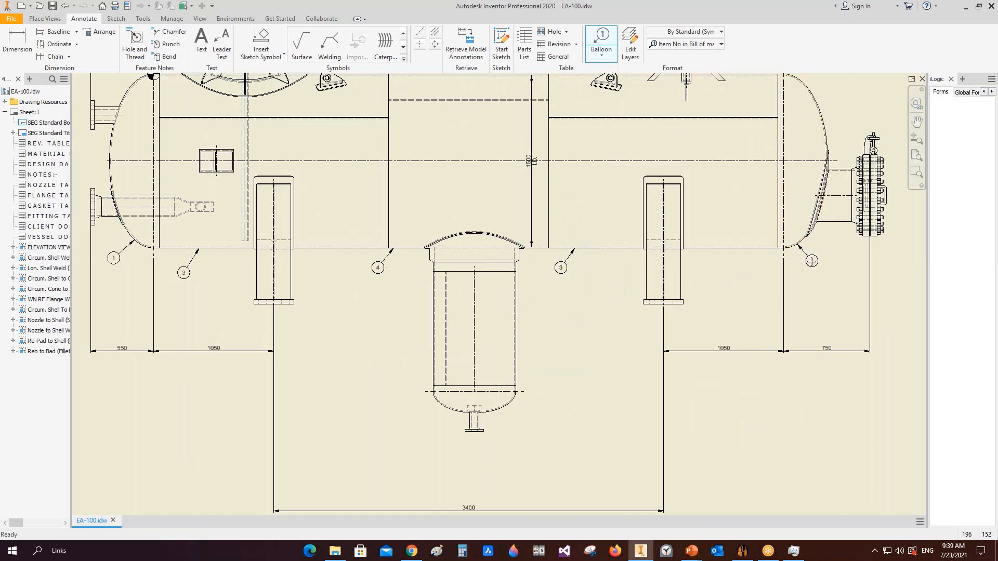
right_click(811, 261)
click(849, 263)
right_click(422, 414)
click(432, 416)
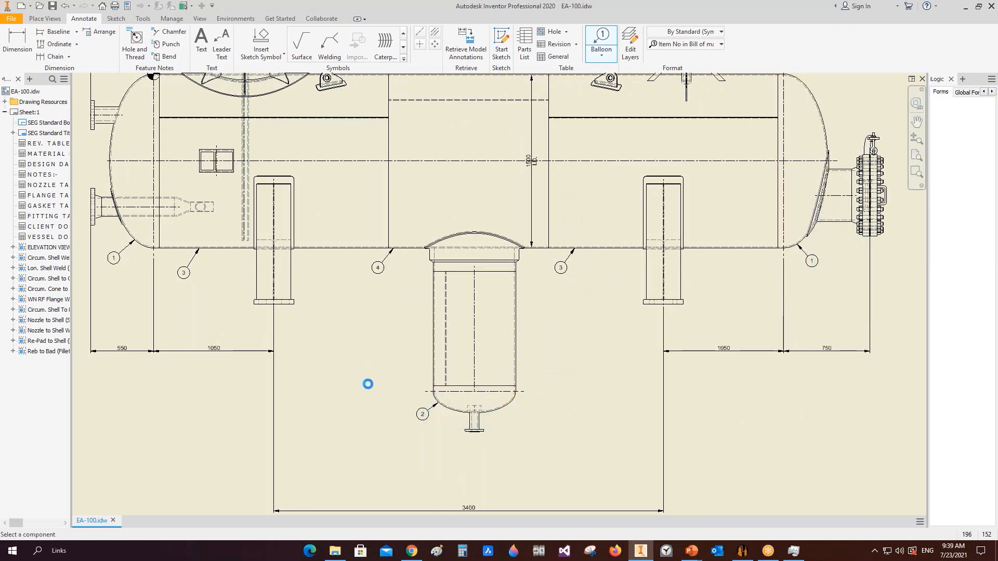
Examine the quantity, technical characteristics, material and weight of the ellipsoidal heads and shell courses in the material list
right_click(374, 385)
click(339, 384)
scroll(422, 414, down, 3)
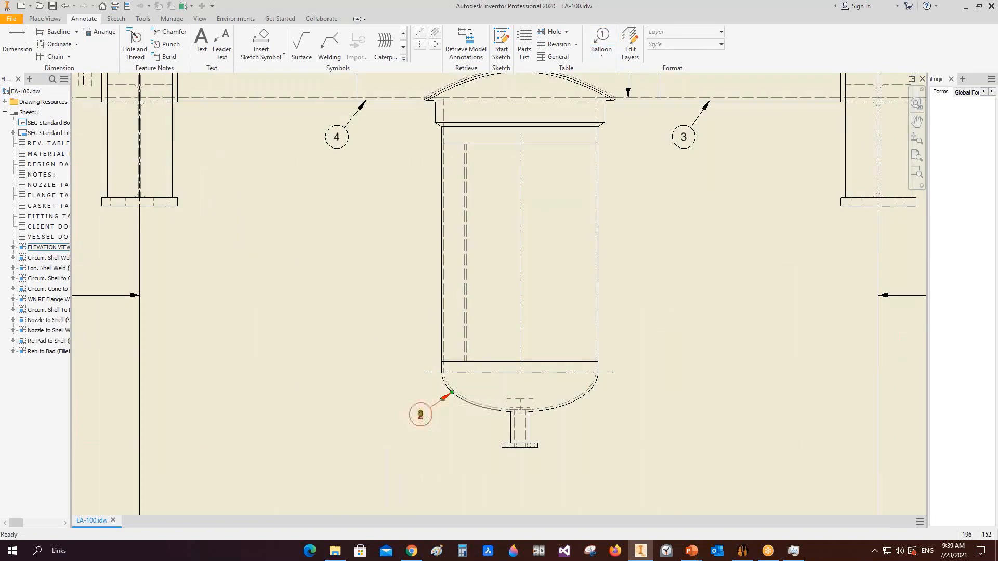
scroll(297, 343, up, 3)
middle_drag(299, 345, 82, 323)
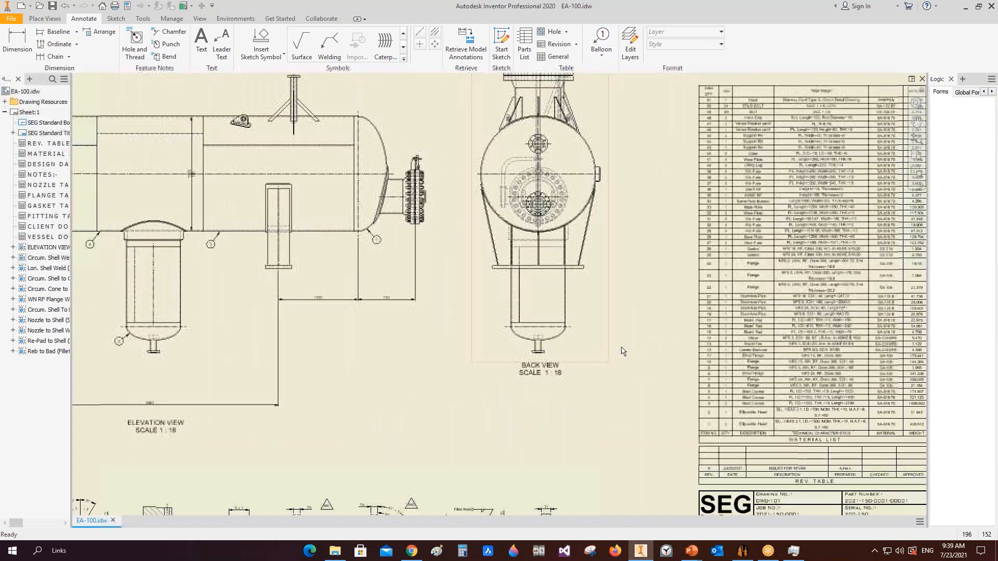
scroll(718, 399, down, 2)
mouse_move(793, 435)
middle_down()
mouse_move(540, 381)
mouse_move(444, 315)
middle_up()
scroll(405, 369, down, 2)
scroll(398, 366, down, 3)
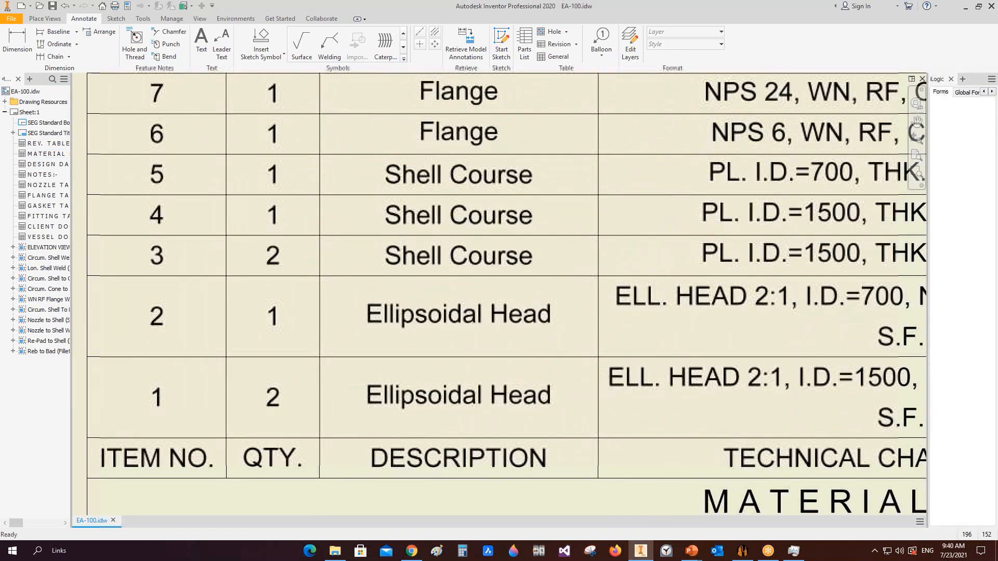
middle_drag(597, 340, 394, 339)
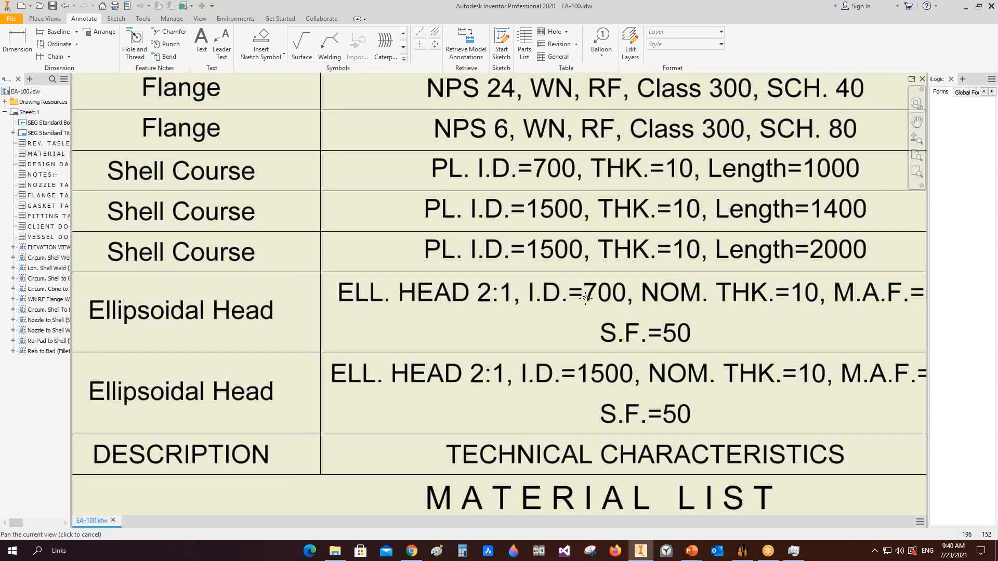
middle_drag(701, 301, 597, 301)
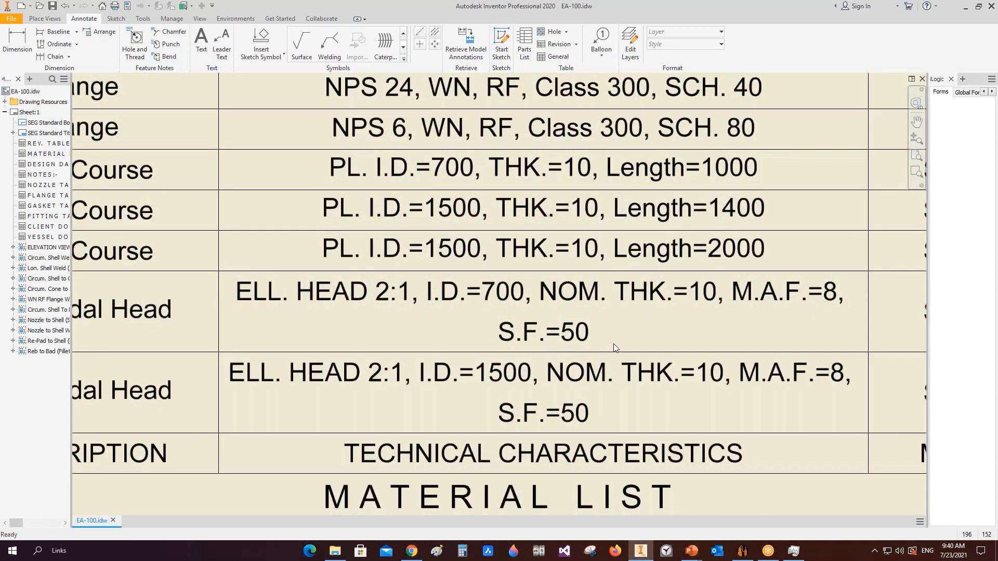
middle_drag(540, 340, 302, 325)
middle_drag(746, 311, 515, 328)
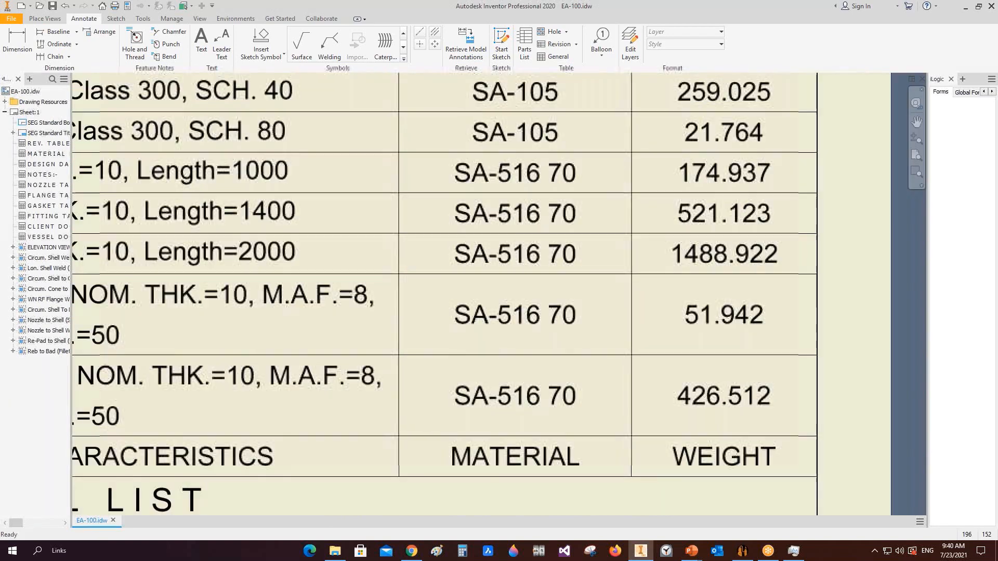
scroll(704, 326, down, 10)
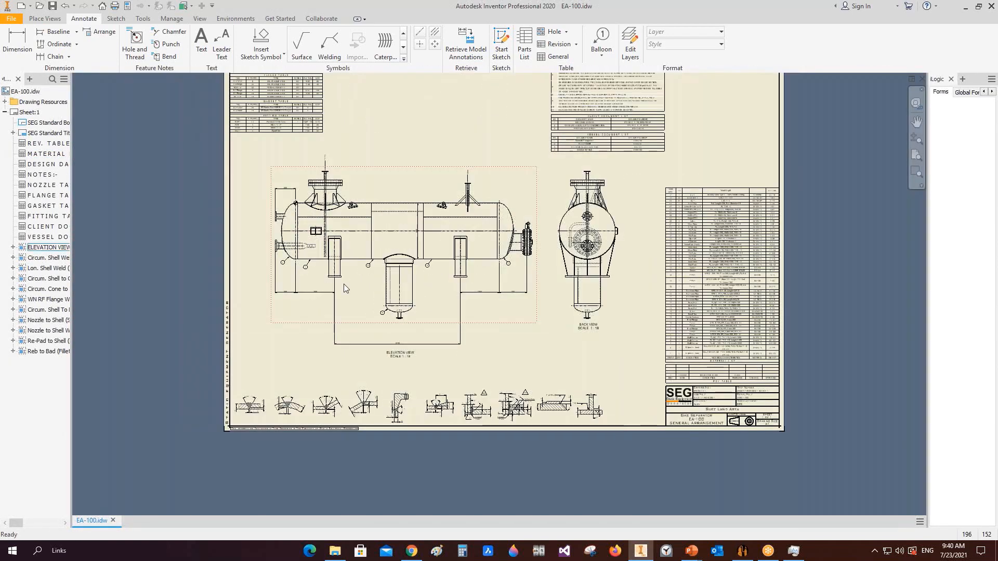
Balloon the right rib plate of the large top nozzle in the elevation view, using the By Standard (Balloon (ISO)) style
scroll(388, 189, up, 4)
key(b)
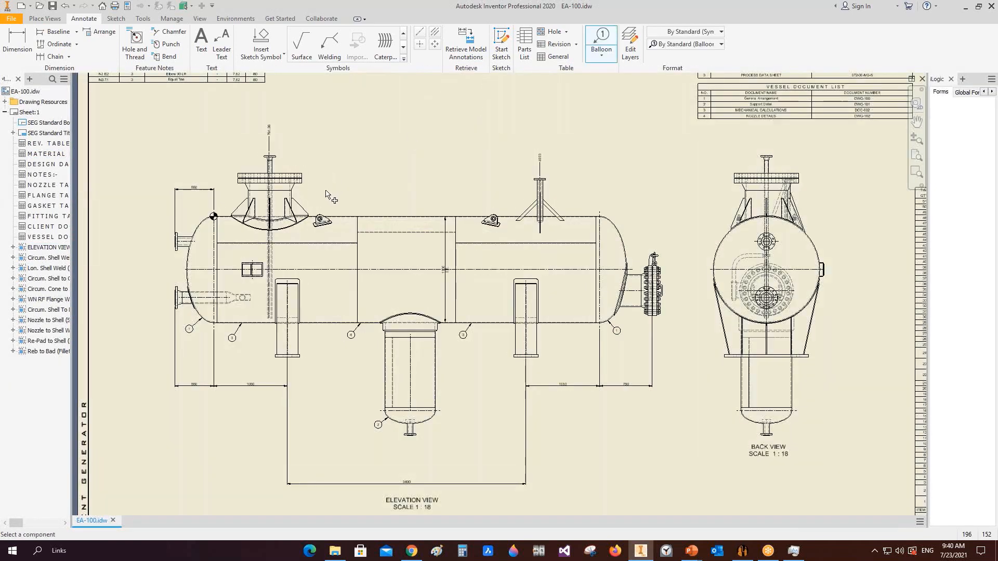
scroll(327, 196, up, 3)
scroll(282, 213, up, 5)
click(269, 233)
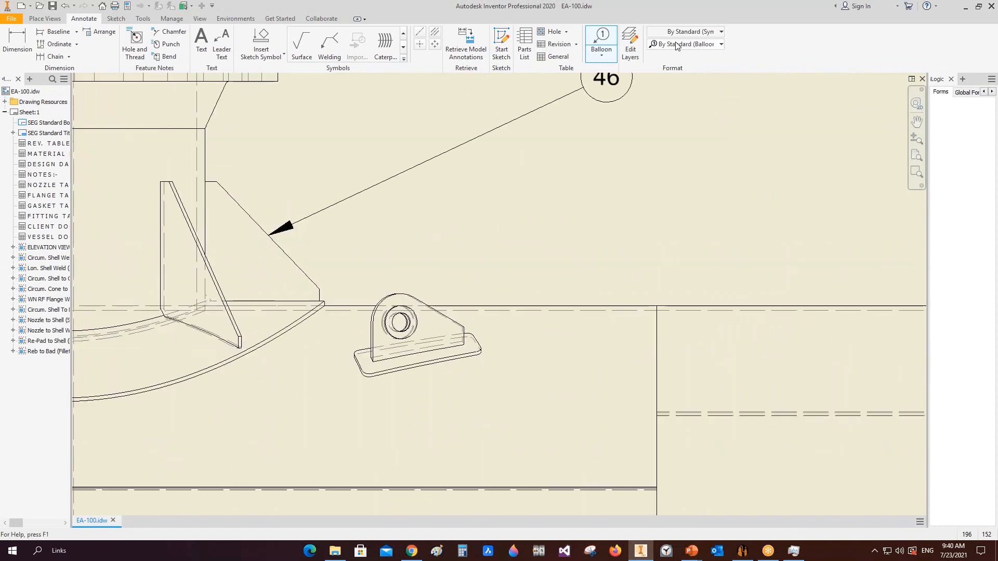
click(676, 45)
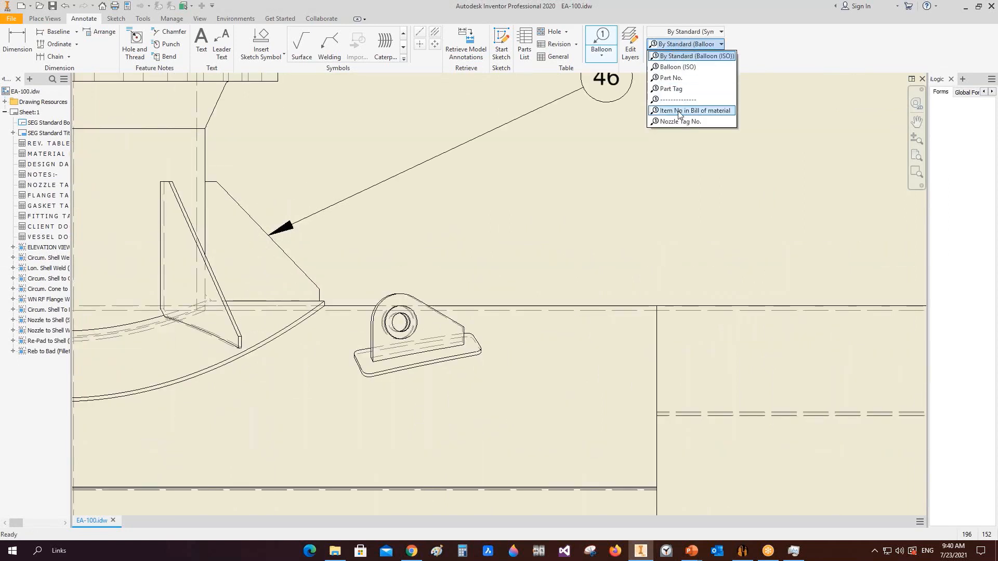
click(676, 57)
click(372, 143)
right_click(372, 142)
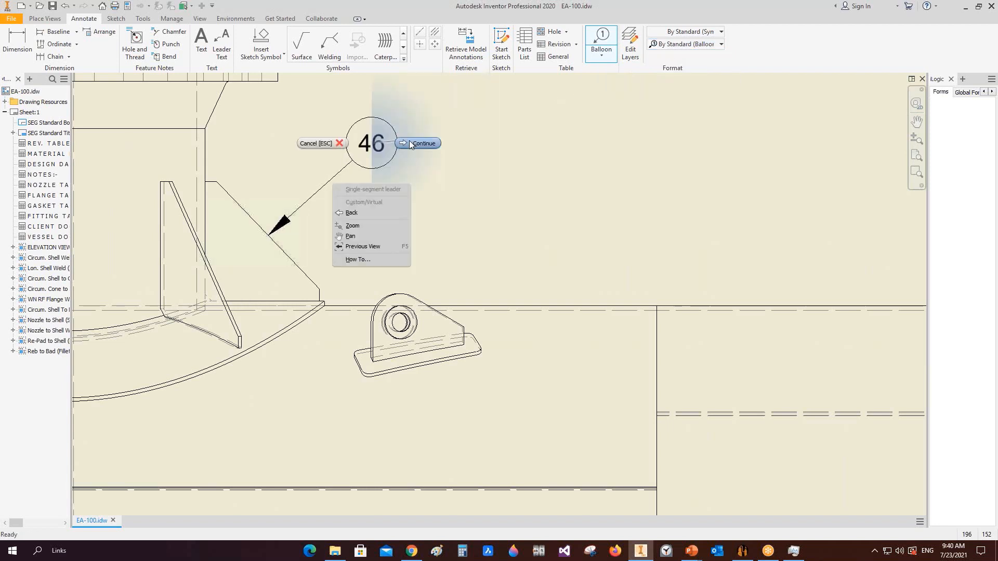
click(416, 143)
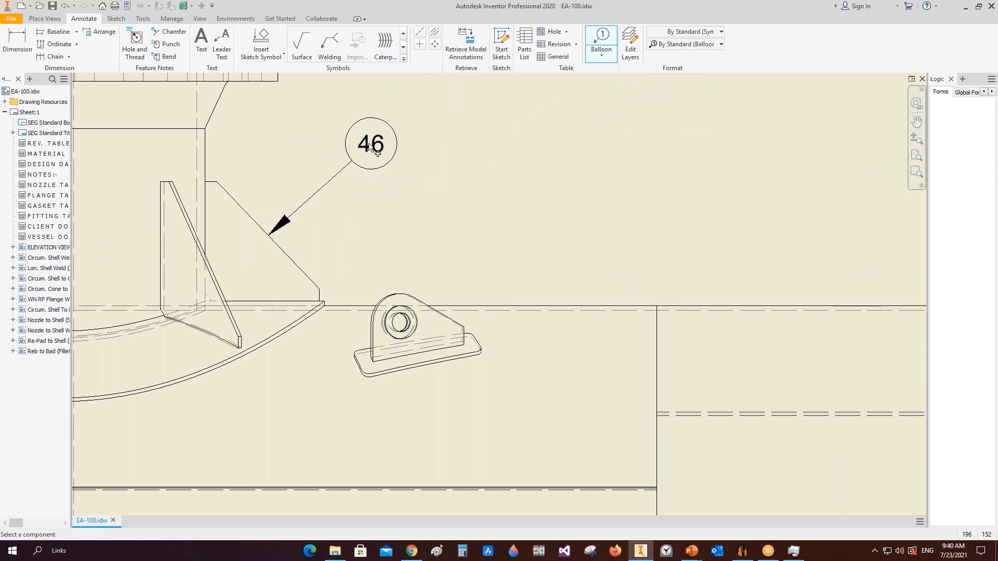
scroll(368, 152, down, 2)
key(Escape)
scroll(377, 155, up, 2)
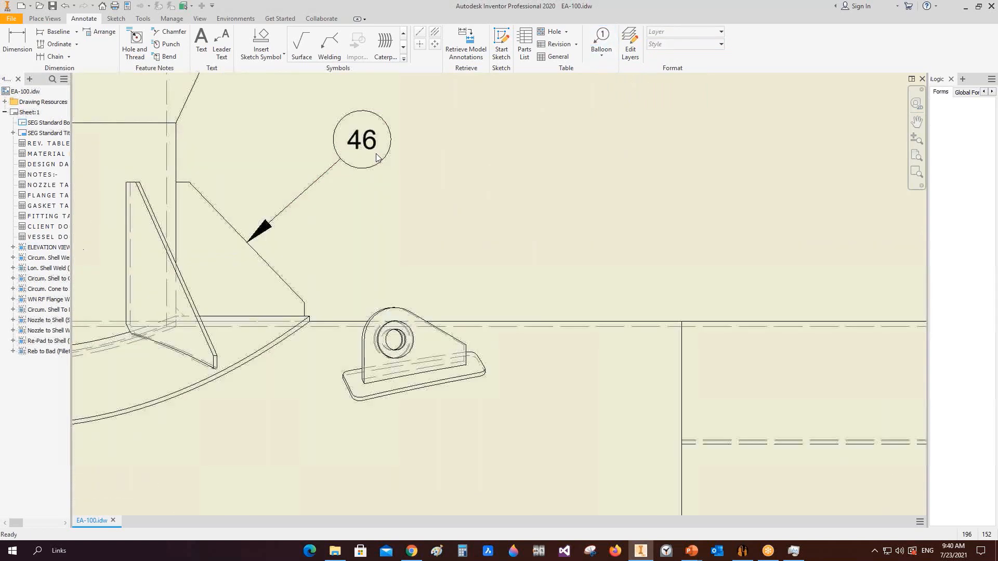
Look up item 46 in the material list to compare it with the rib plate's balloon
scroll(451, 177, down, 2)
mouse_move(452, 176)
middle_down()
mouse_move(524, 201)
mouse_move(544, 187)
mouse_move(207, 132)
middle_up()
scroll(525, 201, down, 3)
middle_drag(715, 249, 265, 260)
scroll(588, 203, up, 5)
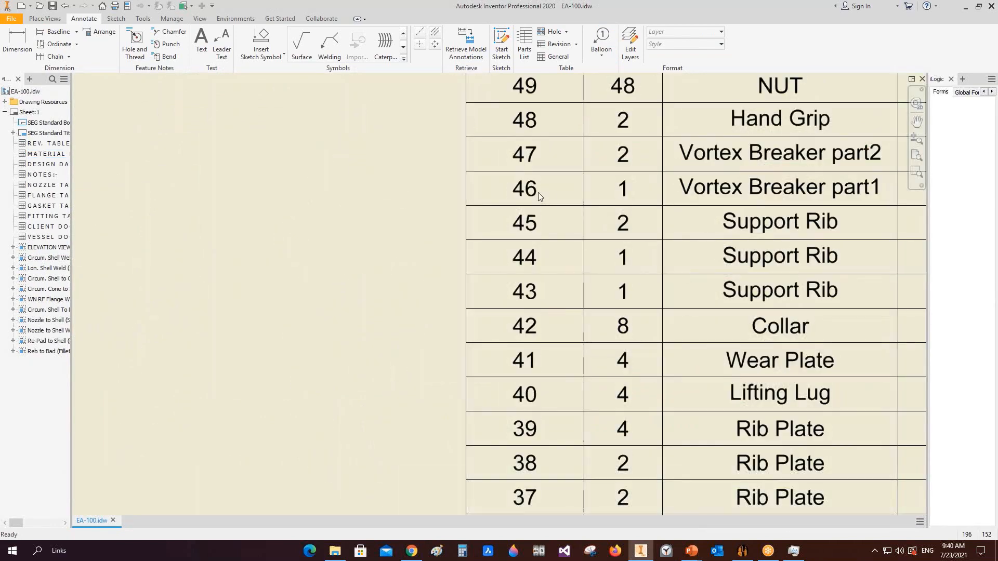
click(706, 205)
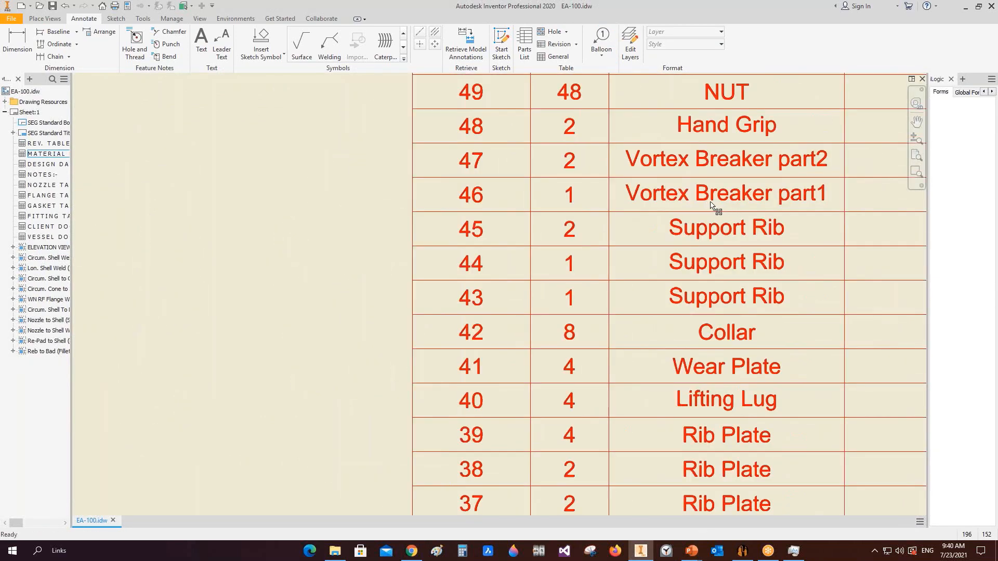
scroll(711, 205, down, 5)
middle_drag(183, 203, 446, 265)
middle_drag(185, 223, 740, 254)
scroll(740, 254, up, 5)
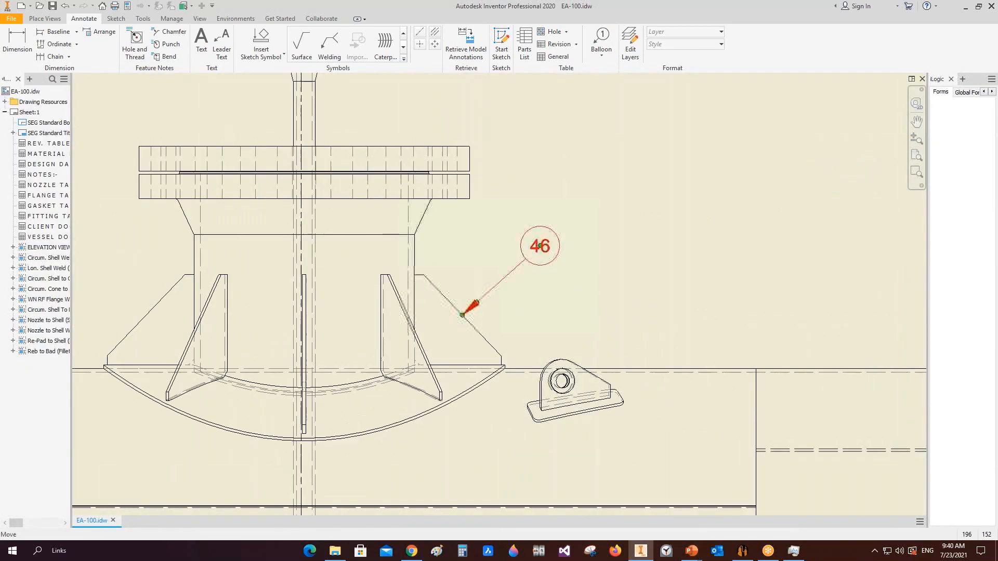
Change the rib plate balloon's style to Item No in Bill of material
click(535, 242)
click(671, 44)
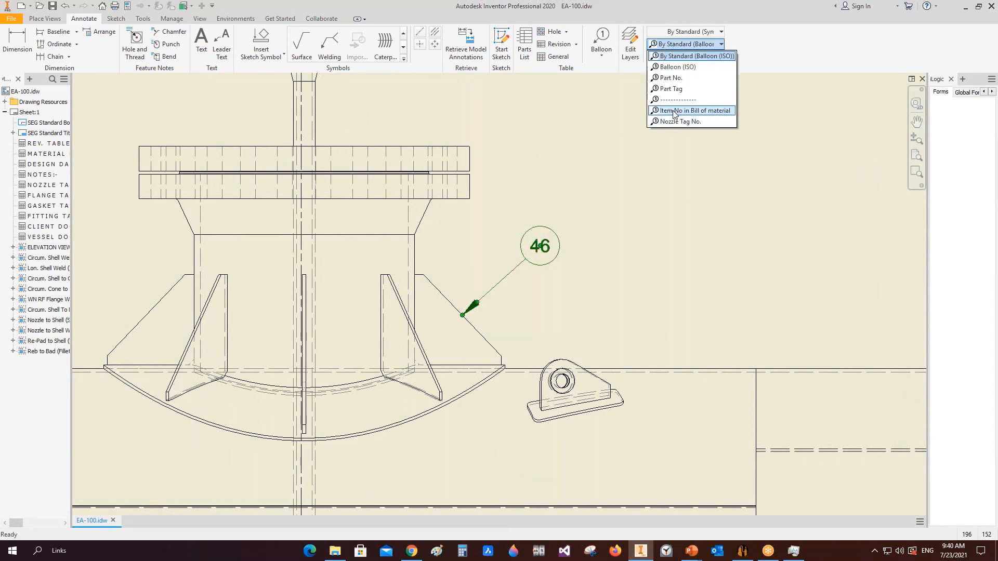
click(674, 111)
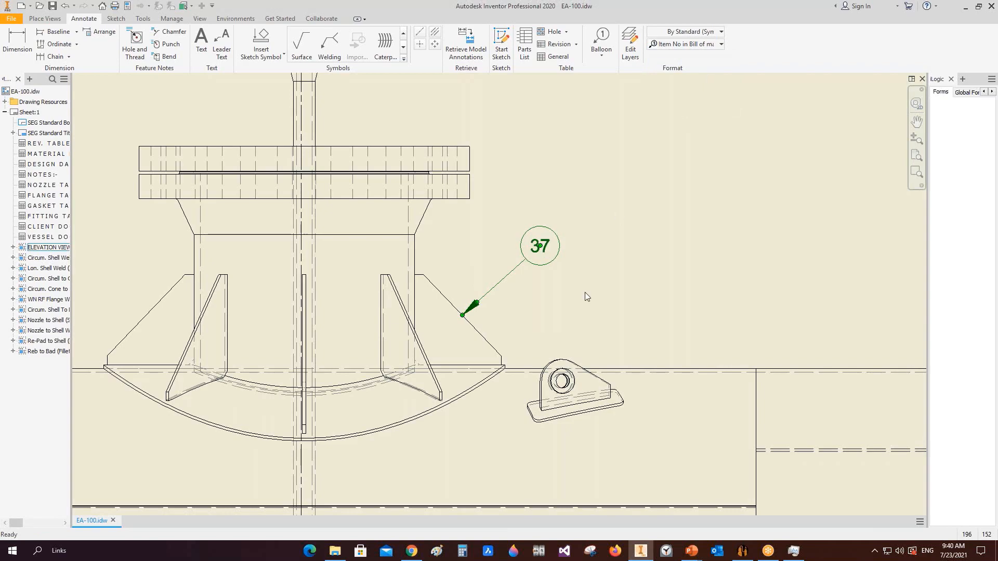
Check the description and technical characteristics of item 37 in the material list against the ballooned rib plate
scroll(552, 251, up, 2)
scroll(525, 247, down, 6)
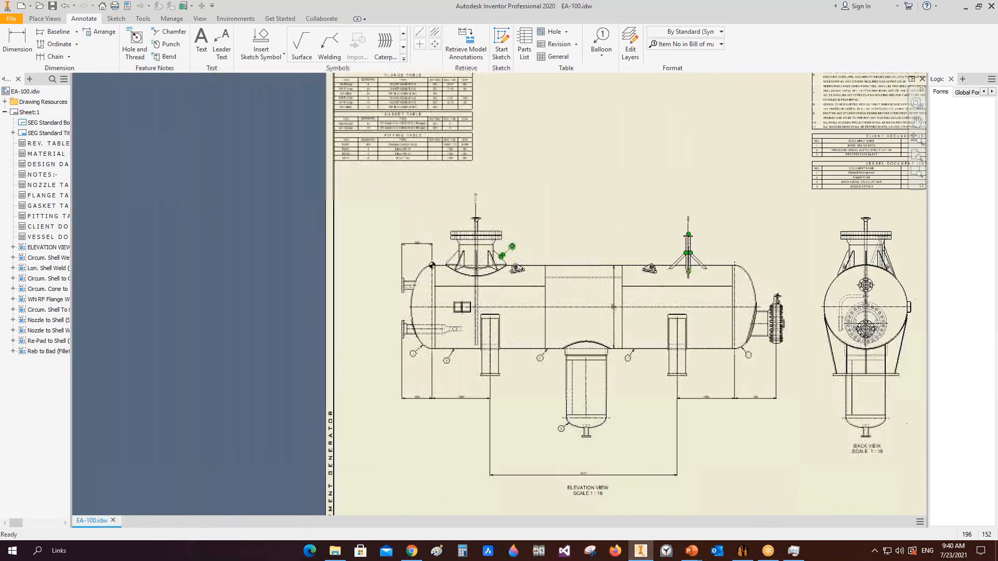
mouse_move(306, 260)
middle_down()
mouse_move(233, 241)
mouse_move(10, 231)
middle_up()
scroll(260, 234, down, 1)
scroll(624, 299, up, 10)
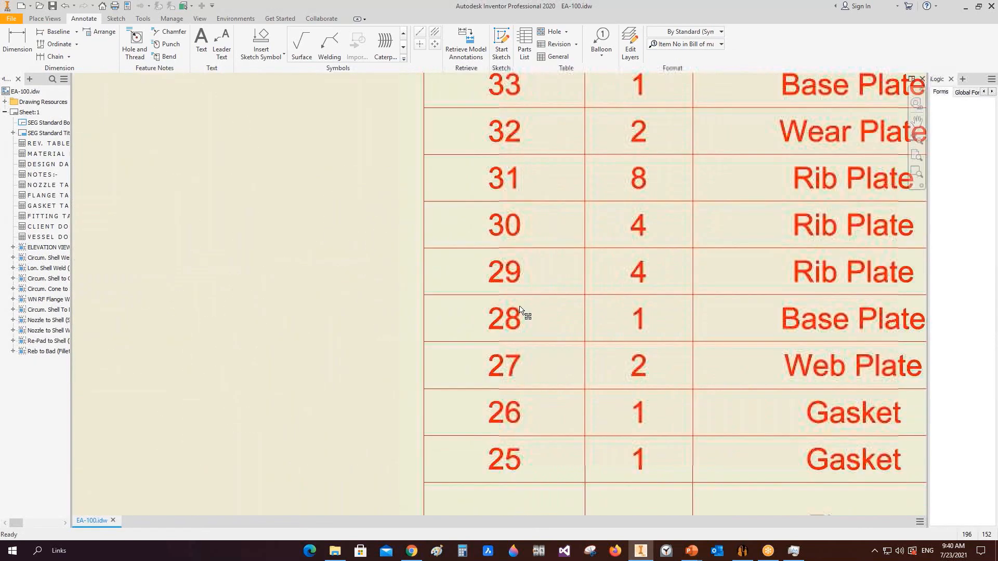
middle_drag(523, 316, 301, 474)
middle_drag(340, 291, 257, 434)
middle_drag(247, 279, 215, 347)
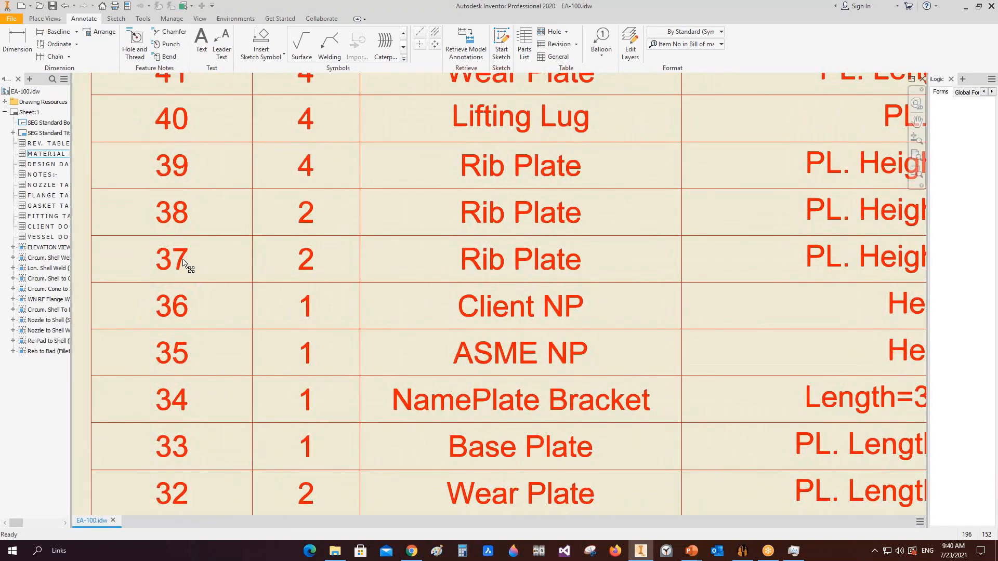
middle_drag(648, 263, 188, 296)
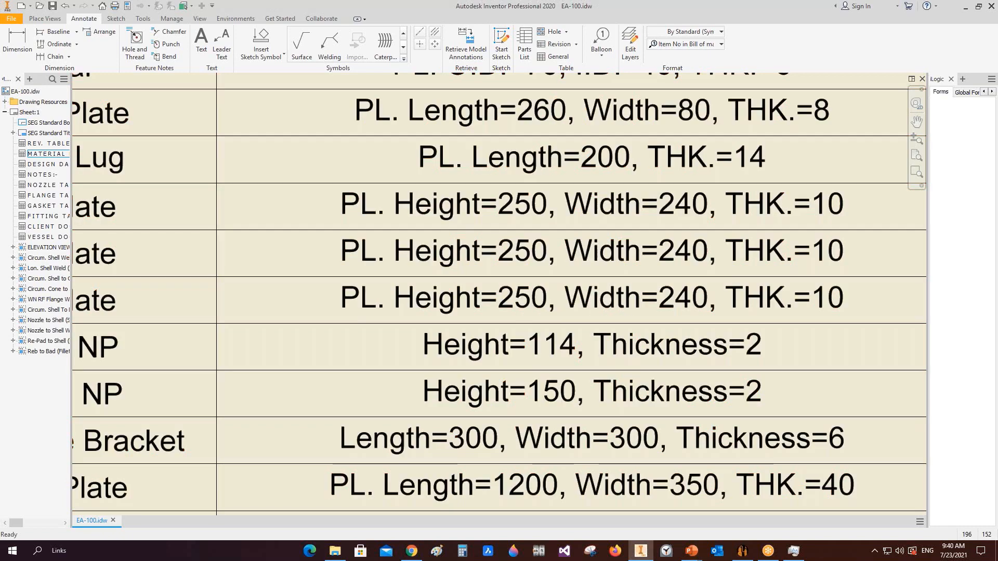
middle_drag(578, 252, 457, 252)
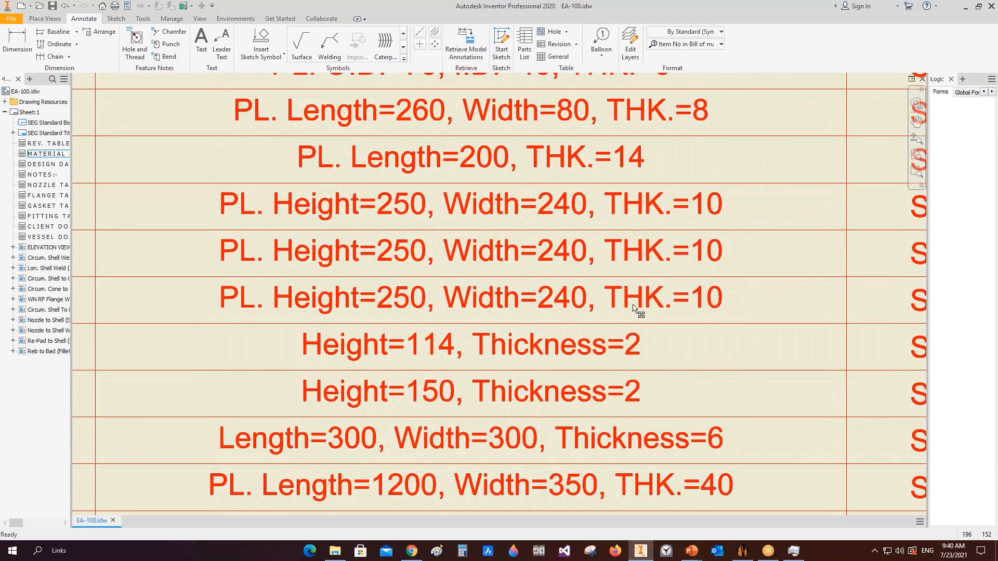
middle_drag(633, 306, 550, 314)
middle_drag(826, 312, 684, 318)
scroll(653, 314, down, 5)
scroll(508, 316, up, 2)
scroll(447, 254, up, 6)
middle_drag(456, 228, 549, 314)
scroll(593, 263, down, 2)
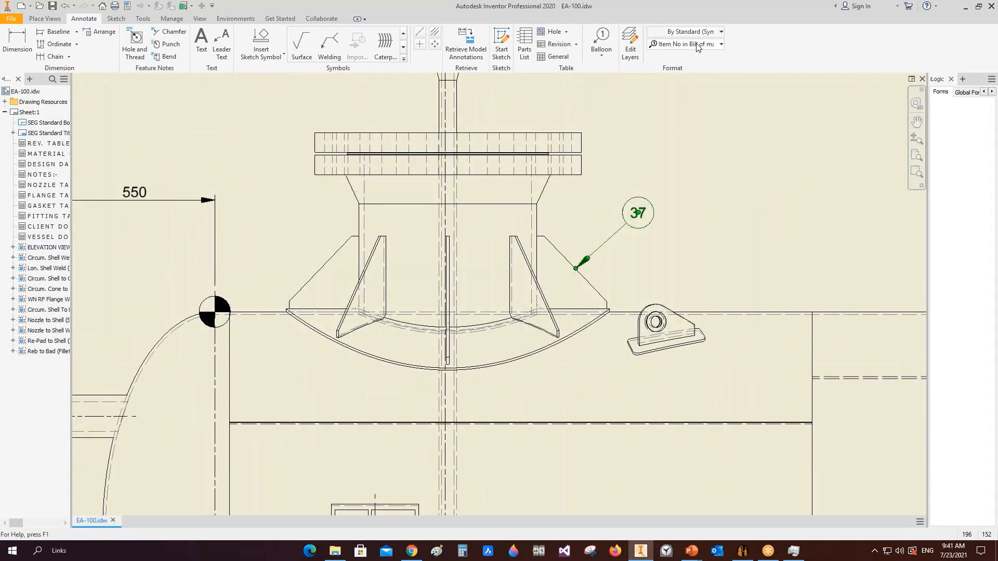
Reapply the Item No in Bill of material style to the rib plate balloon and deselect it
click(697, 45)
click(703, 110)
scroll(658, 120, down, 3)
click(565, 217)
scroll(564, 216, down, 3)
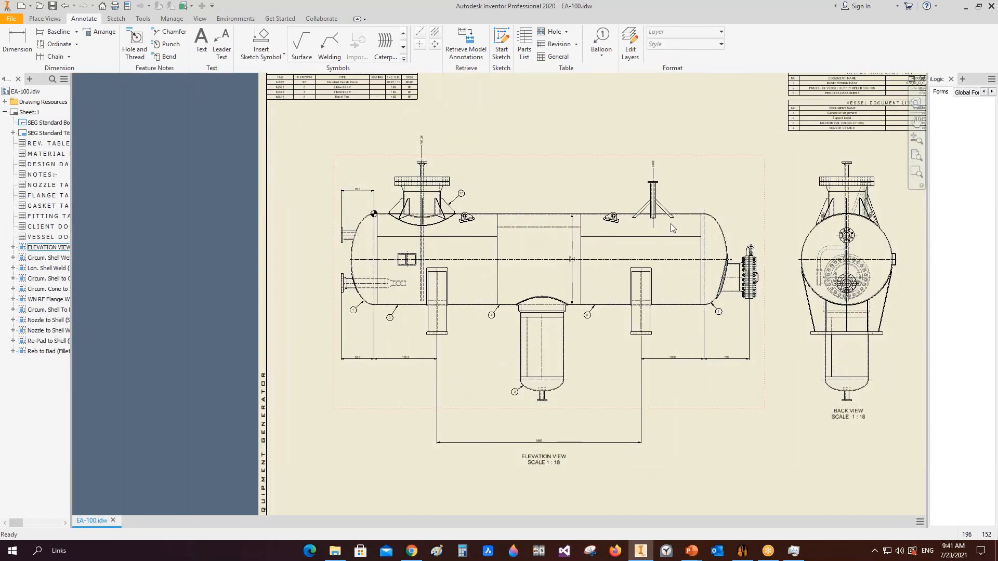
Add a balloon in the Nozzle Tag No. style to the right top nozzle, placing it above the 4650 dimension
click(601, 42)
click(671, 45)
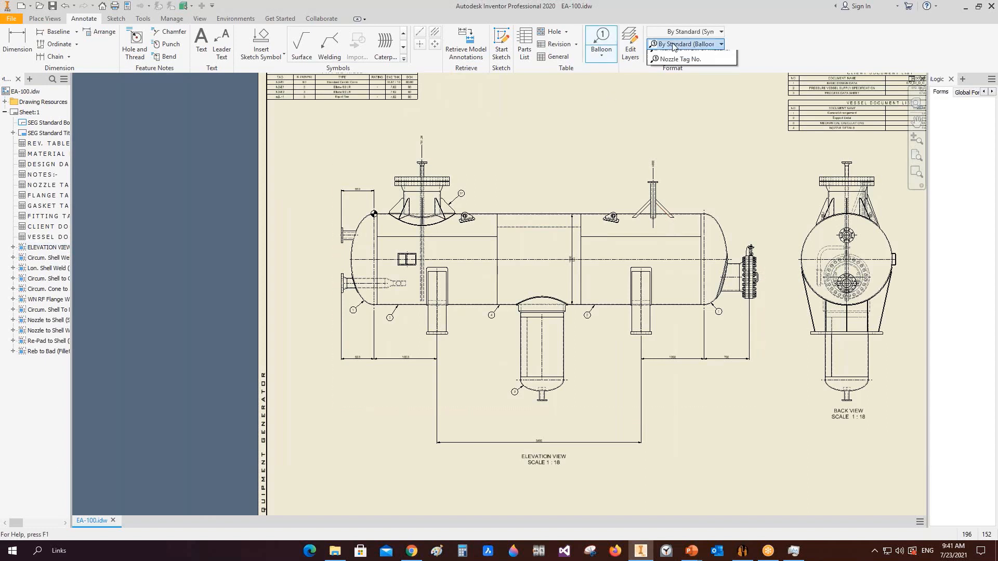
click(695, 122)
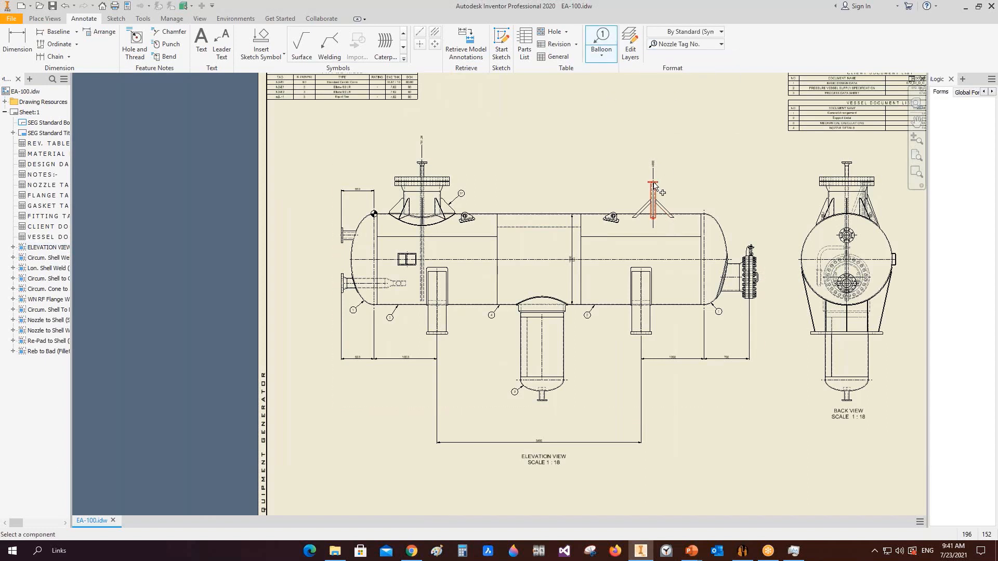
scroll(654, 187, up, 6)
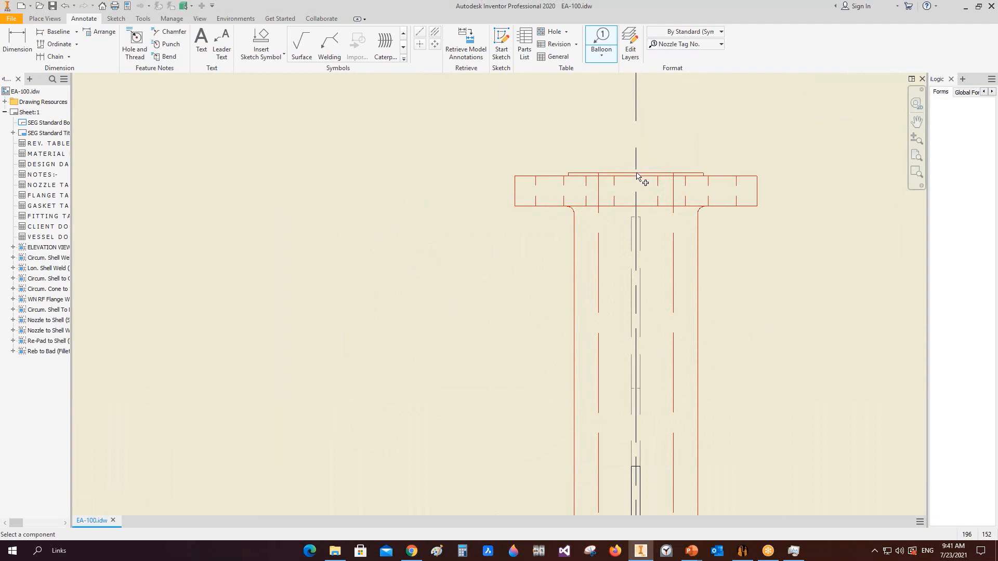
click(635, 174)
scroll(642, 161, down, 5)
middle_drag(644, 134, 630, 263)
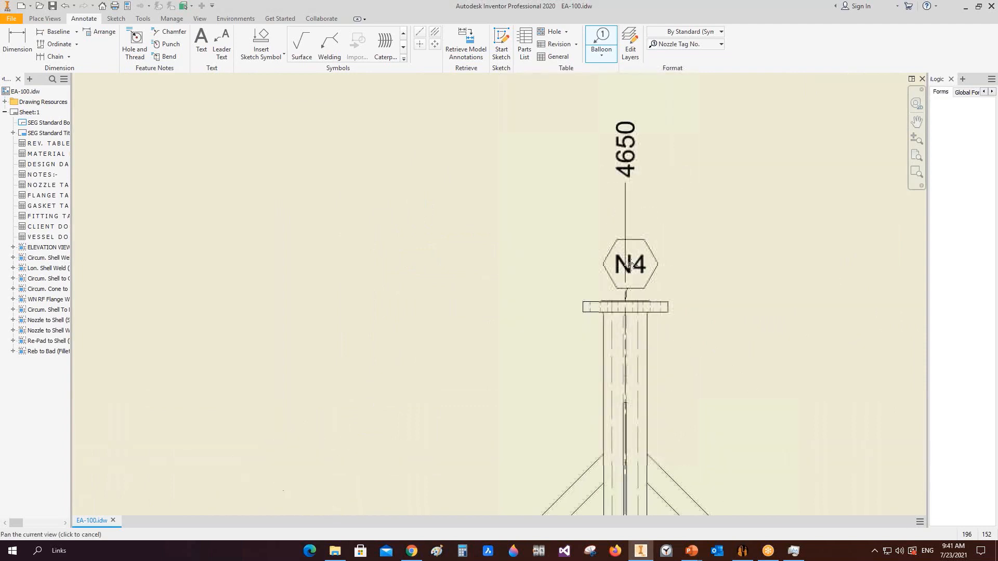
scroll(628, 244, down, 3)
middle_drag(630, 214, 619, 263)
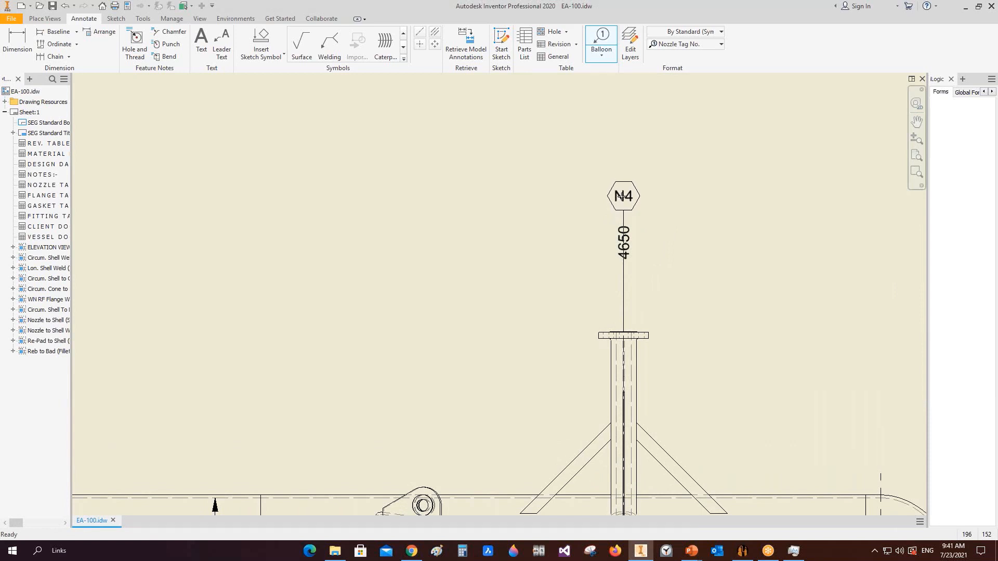
right_click(622, 196)
click(645, 192)
Add a nozzle tag balloon to the manway on the vessel's right head, placed on its centerline beyond the blind flange
scroll(650, 208, down, 3)
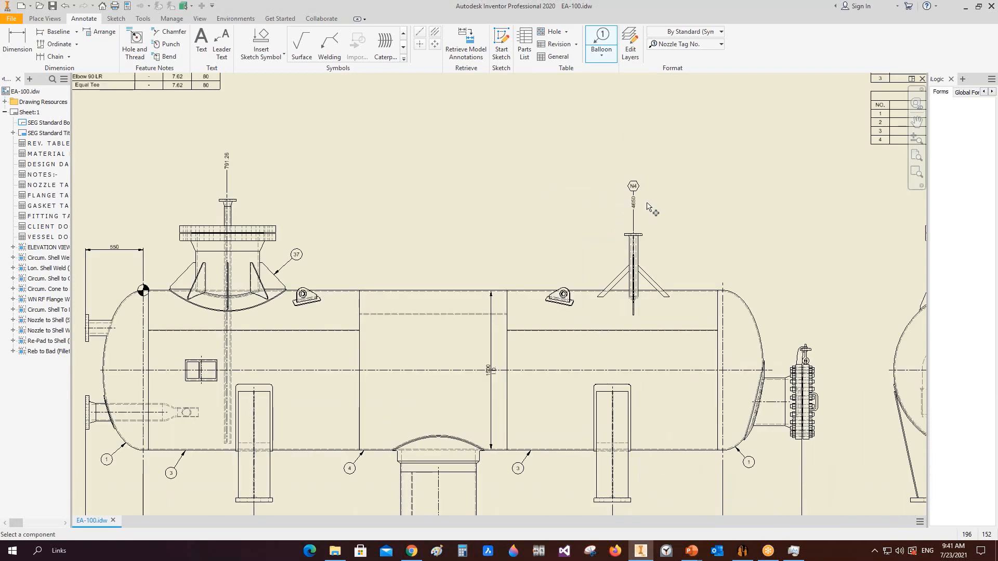
mouse_move(794, 373)
middle_down()
mouse_move(733, 264)
mouse_move(597, 176)
middle_up()
scroll(733, 265, up, 5)
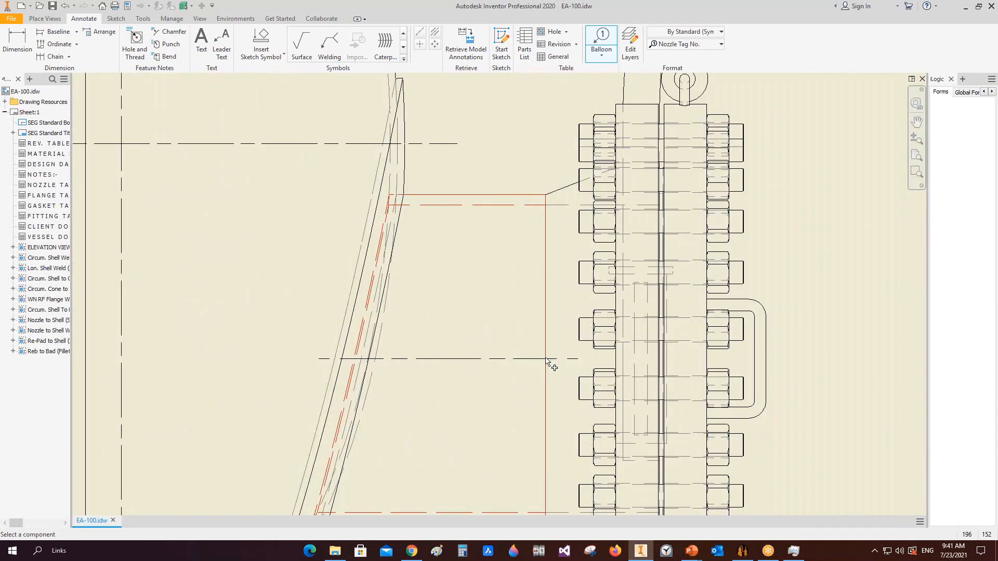
click(547, 360)
scroll(608, 359, down, 2)
click(755, 360)
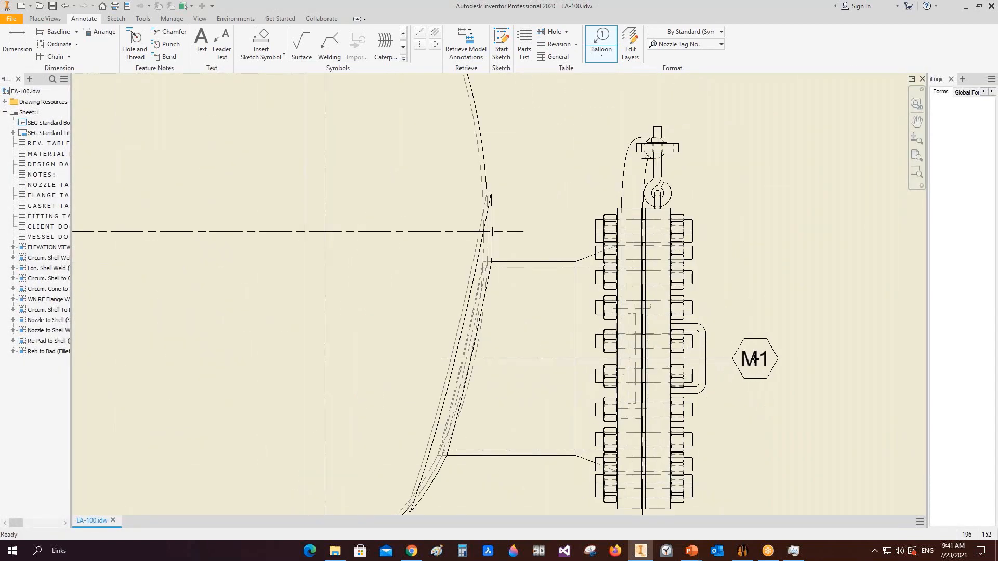
right_click(755, 359)
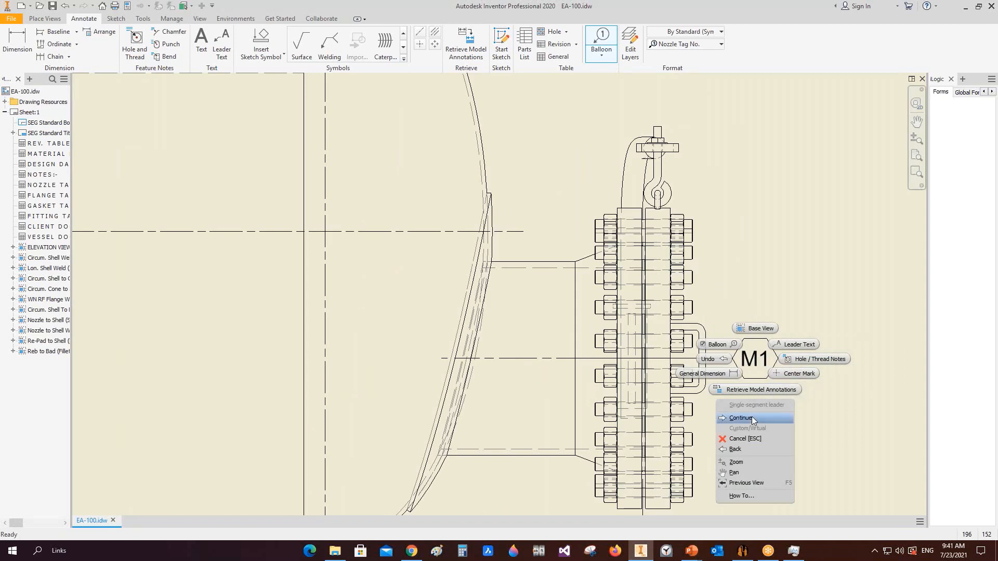
click(740, 418)
scroll(708, 310, down, 4)
middle_drag(476, 224, 537, 310)
scroll(140, 316, up, 10)
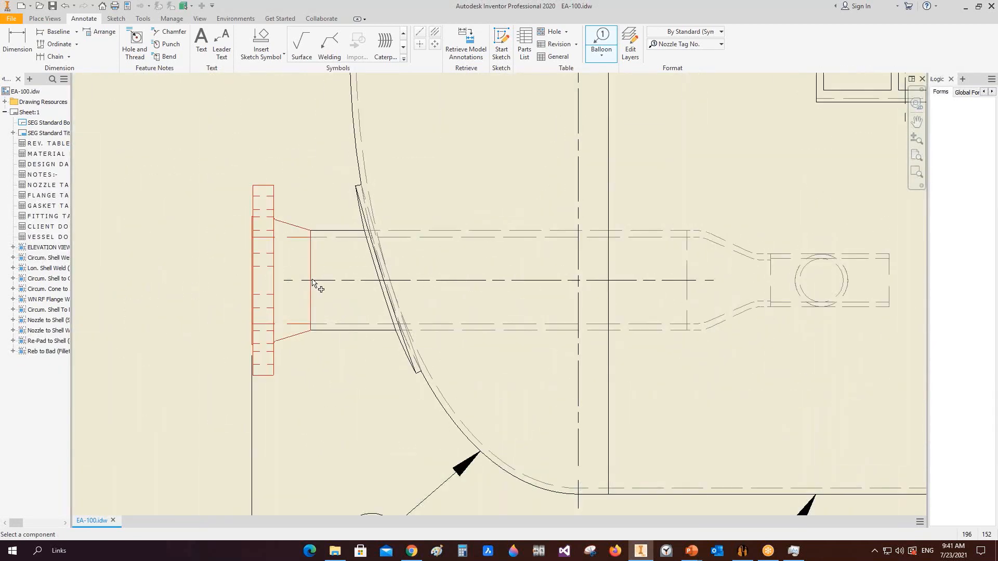
click(381, 281)
middle_drag(327, 281, 429, 285)
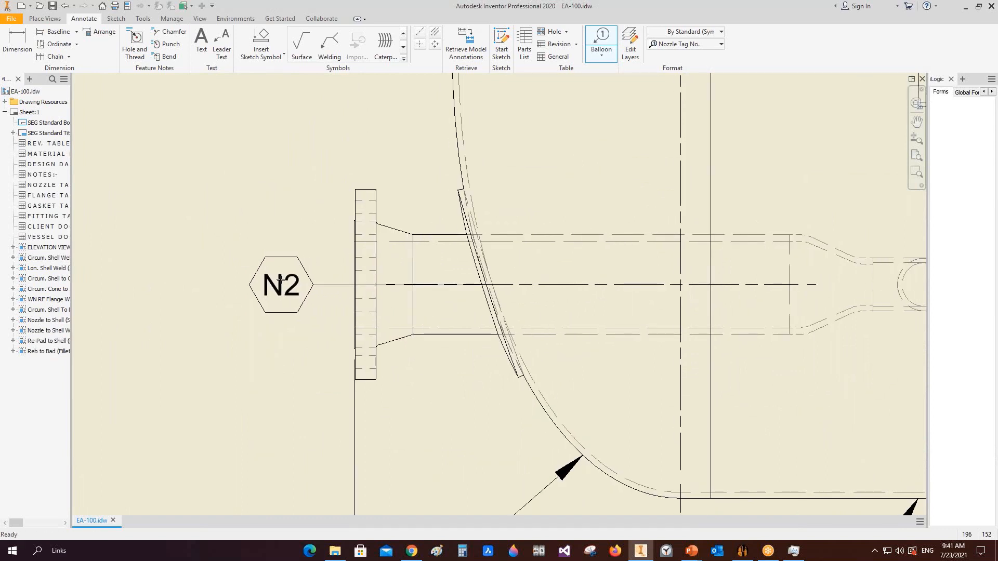
right_click(281, 281)
click(316, 278)
Extend the lower left-head nozzle's centerline outward past its flange face in the elevation view
click(601, 44)
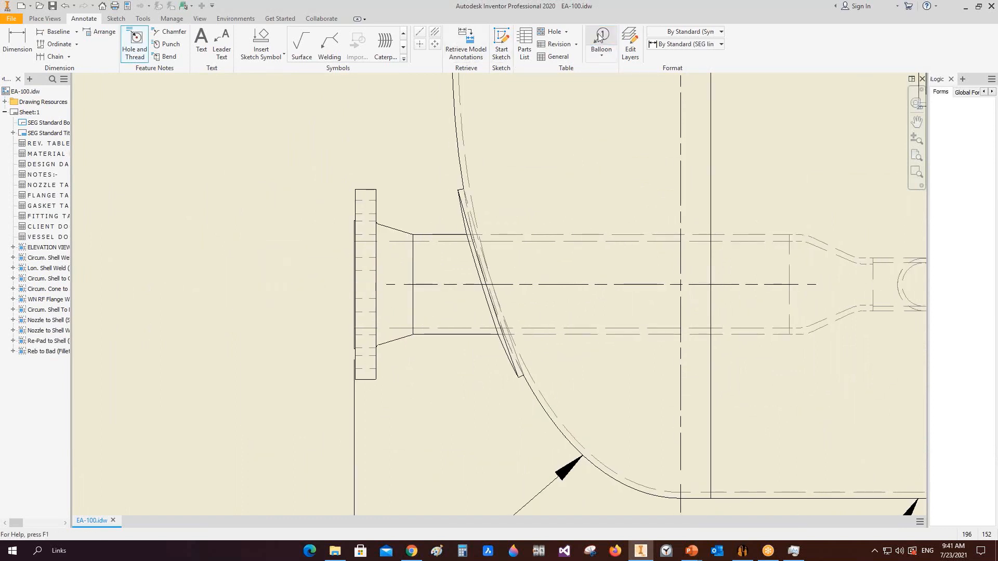
key(Escape)
drag(387, 285, 335, 284)
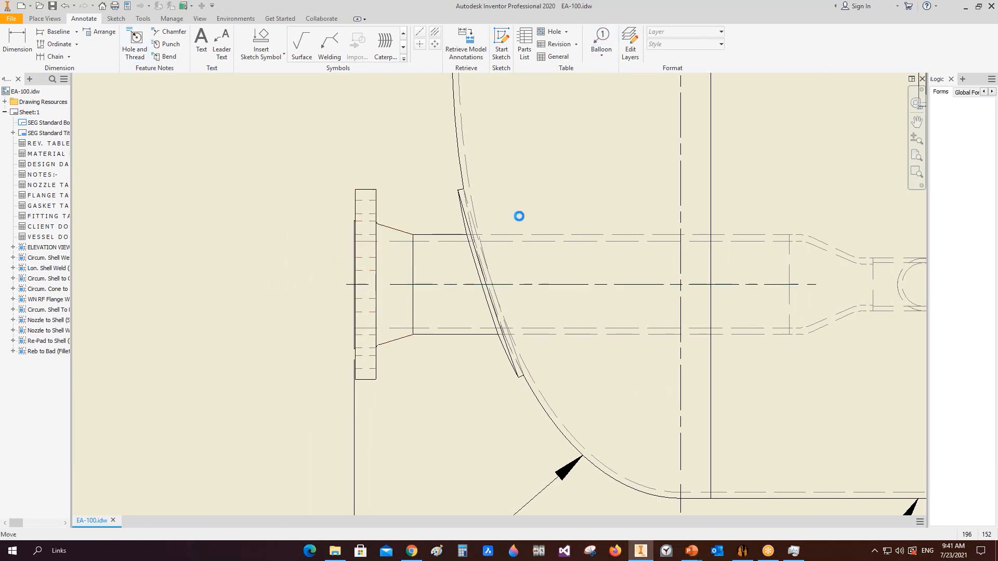
click(600, 44)
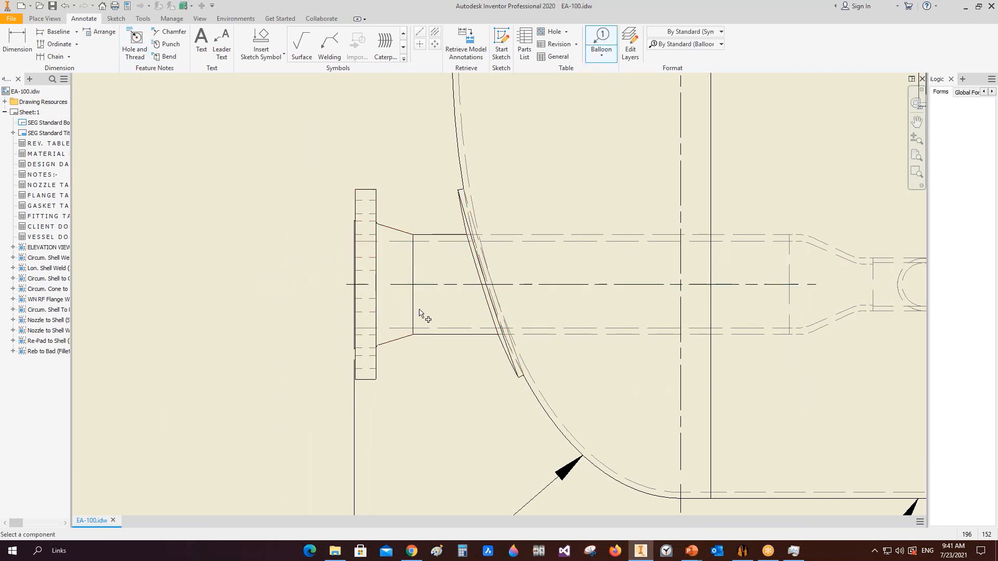
click(485, 287)
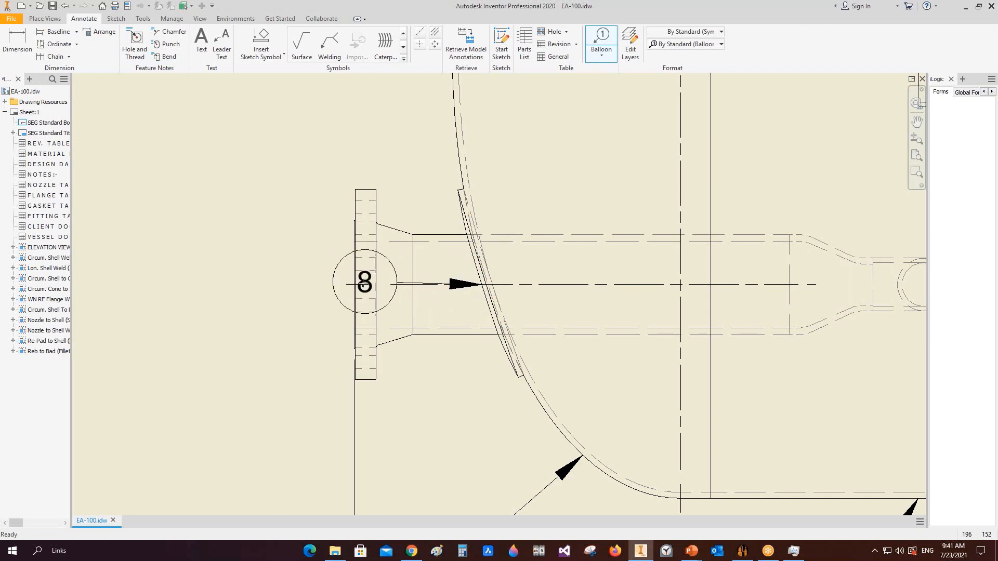
click(684, 44)
click(681, 122)
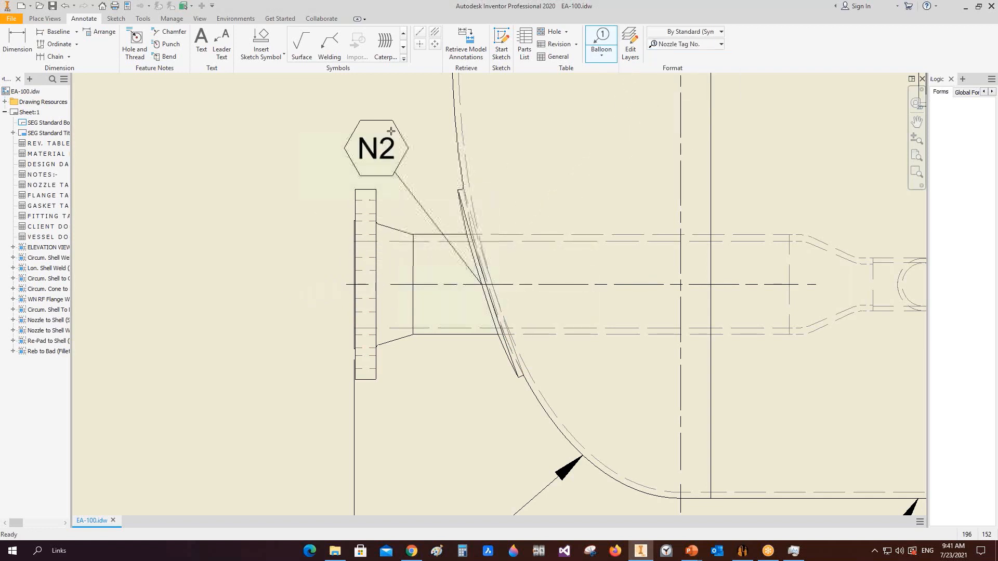
Place a Nozzle Tag No. balloon on the lower left-head nozzle's flange, outside the flange along the nozzle centerline
click(601, 44)
click(677, 45)
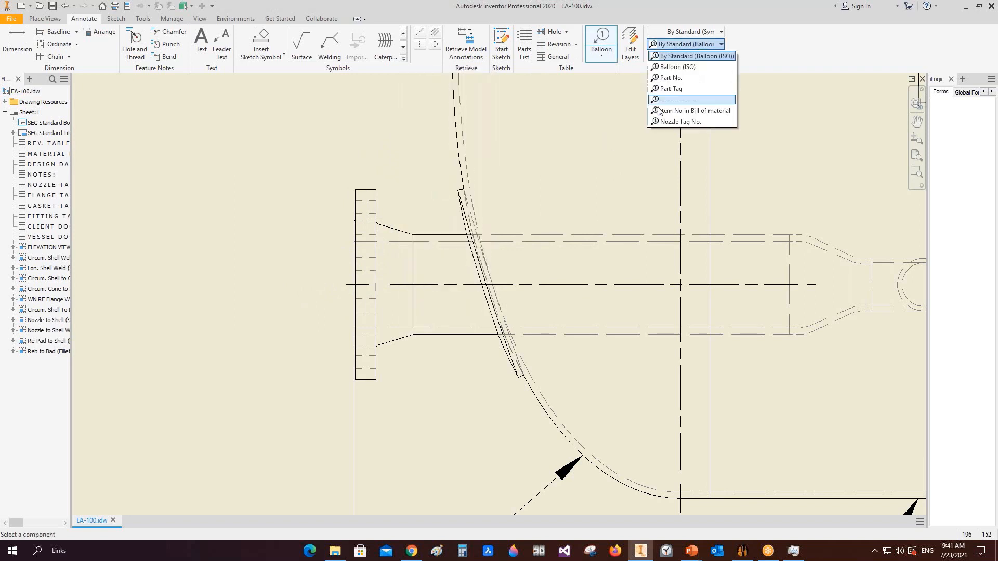
click(681, 123)
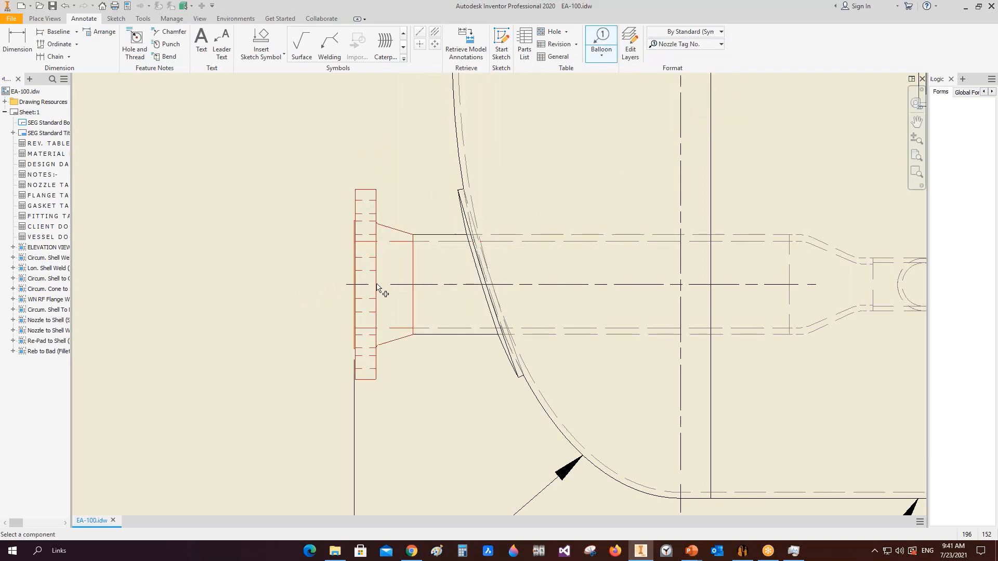
click(377, 287)
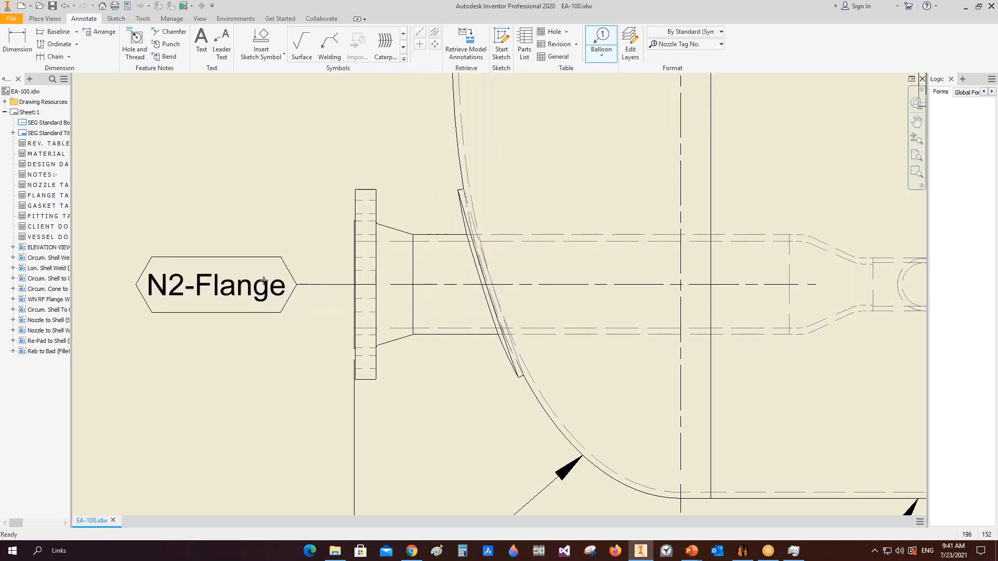
click(266, 281)
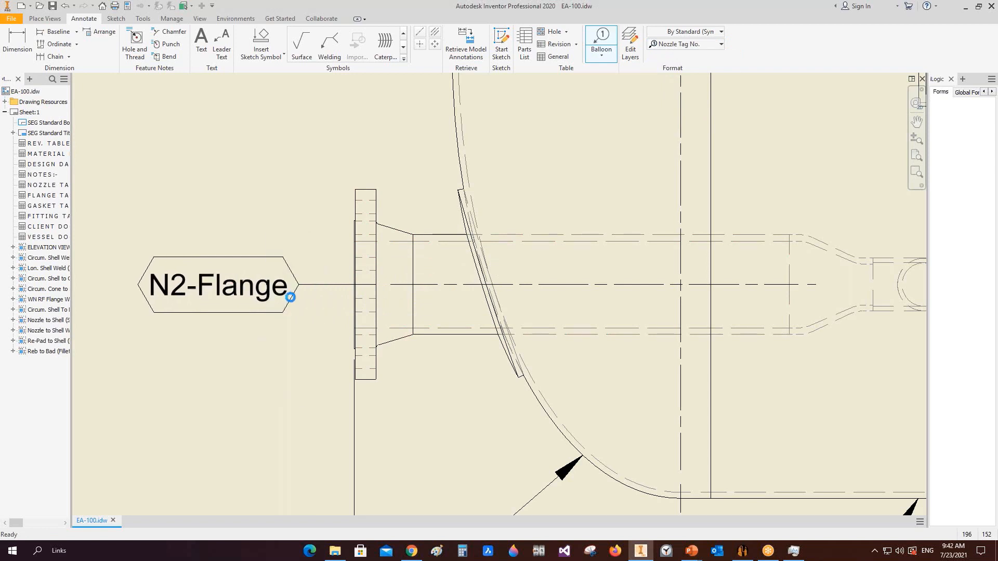
Attach the nozzle pipe's N2 balloon to the flange balloon and remove the N2-Flange tag from the pair
right_click(297, 282)
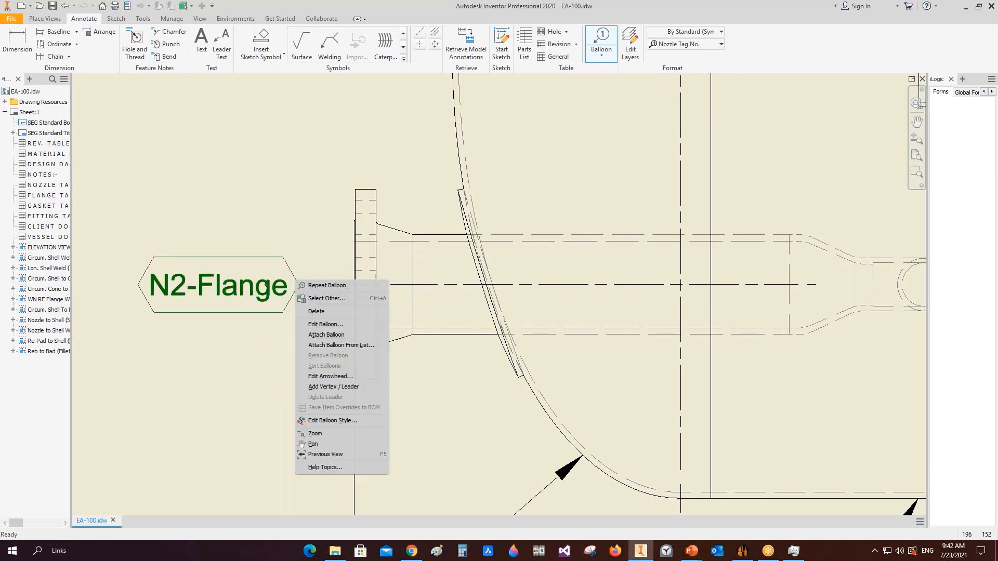
click(333, 336)
click(457, 278)
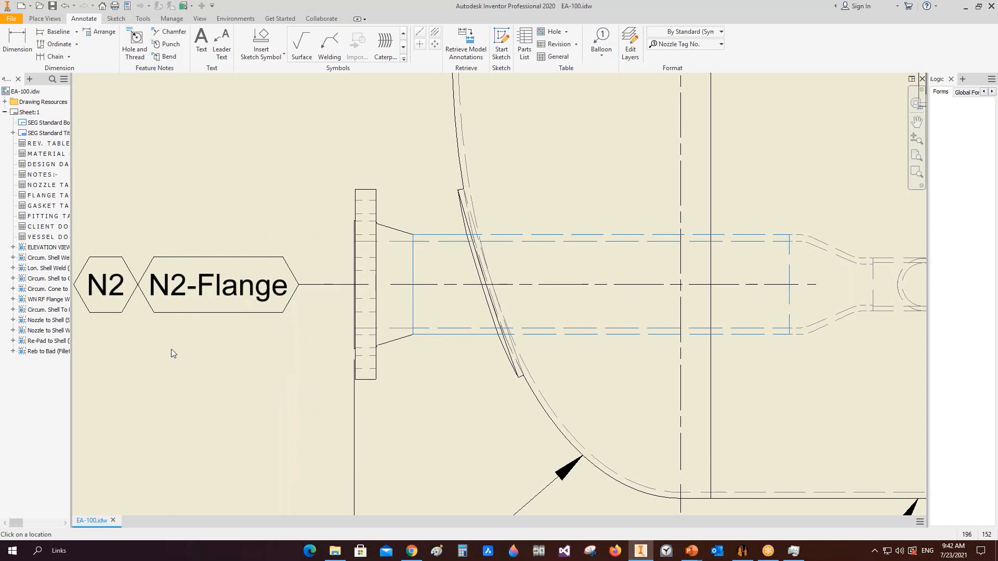
right_click(265, 286)
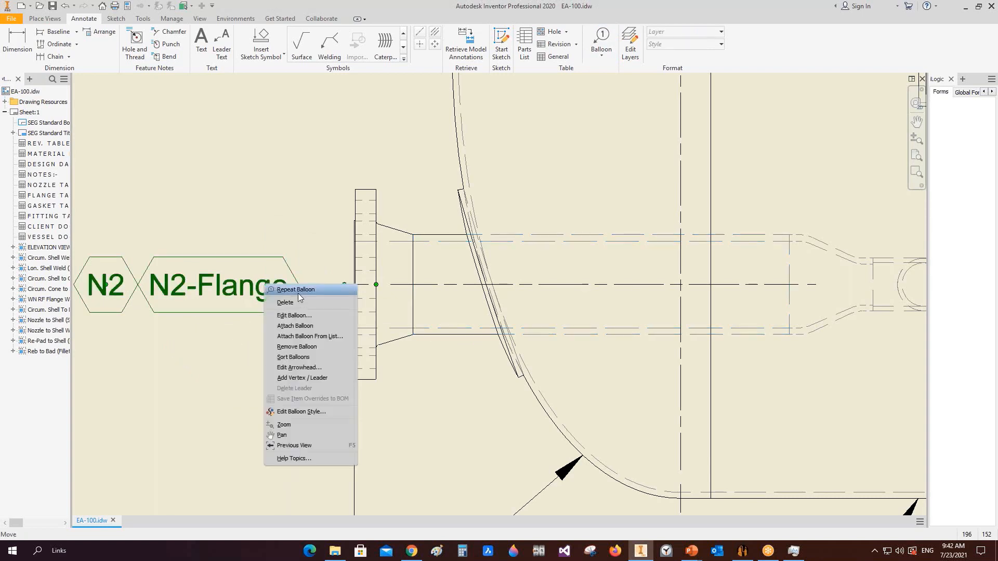
click(299, 348)
Add a balloon in the Nozzle Tag No. style to the nameplate bracket, placing it directly above the bracket
scroll(256, 225, down, 3)
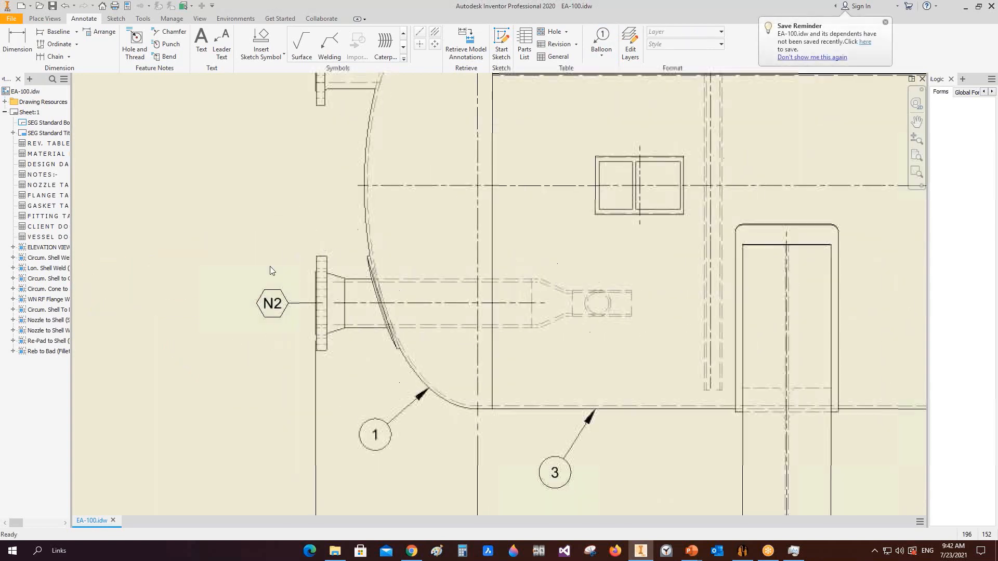
scroll(270, 266, down, 3)
key(b)
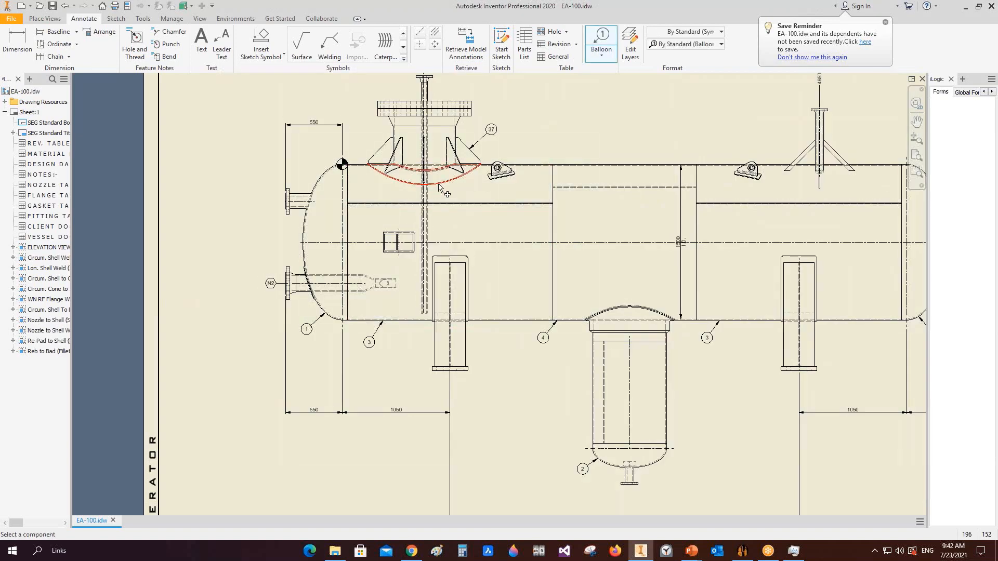
middle_drag(440, 188, 443, 338)
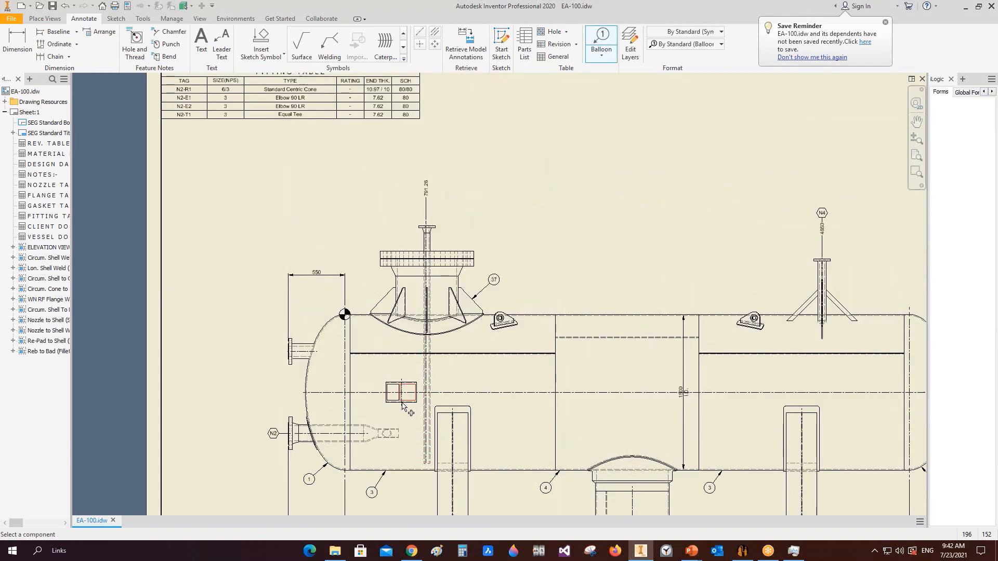
scroll(401, 384, up, 5)
click(419, 399)
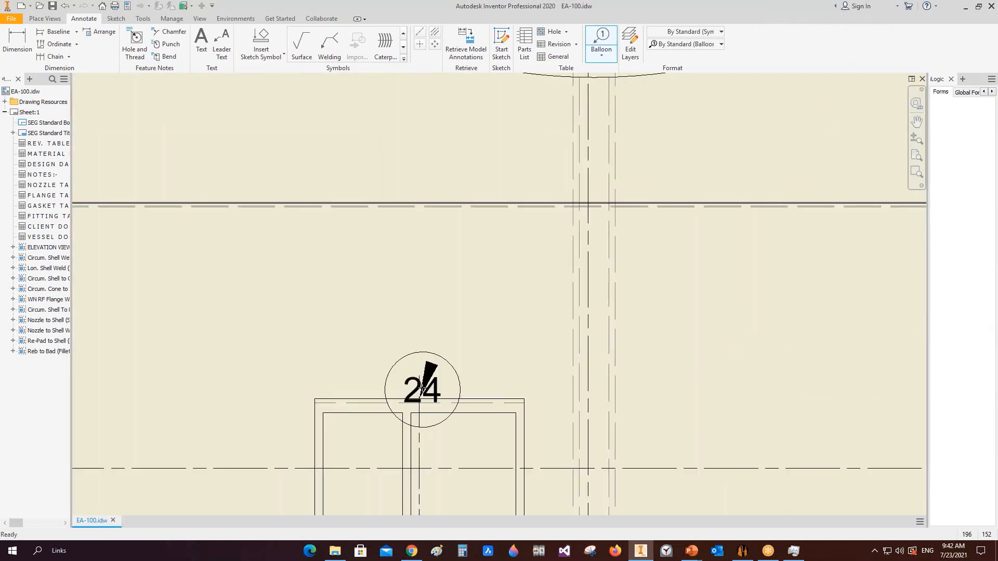
click(686, 44)
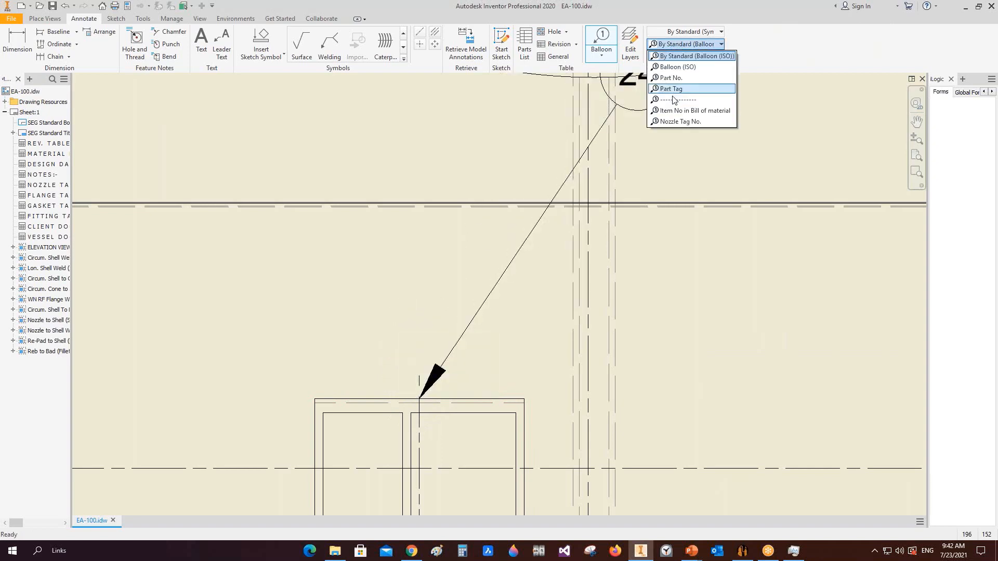
click(681, 123)
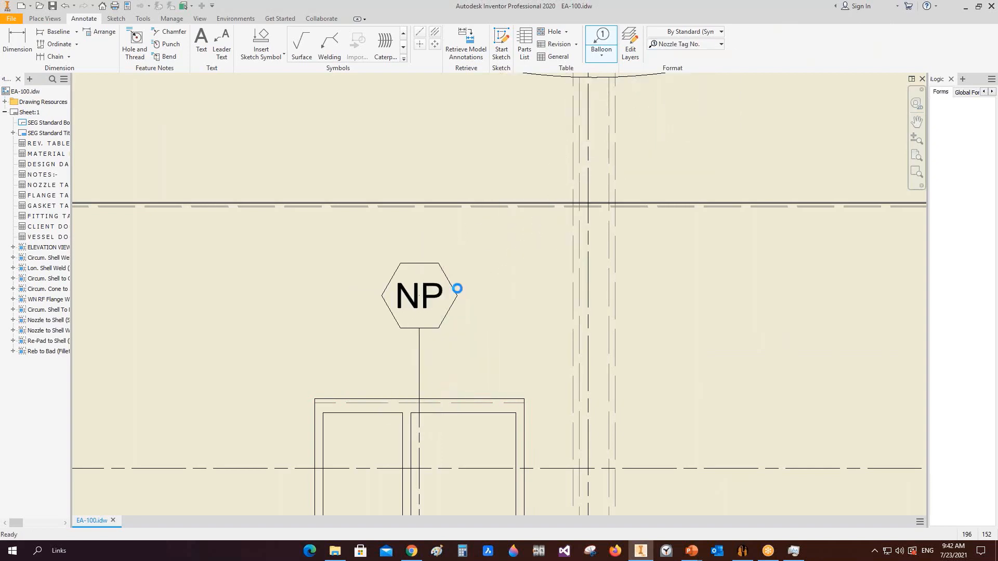
In the back view, dimension the height from the vessel's horizontal centerline to the upper head nozzle's center
scroll(454, 284, down, 6)
scroll(459, 279, down, 8)
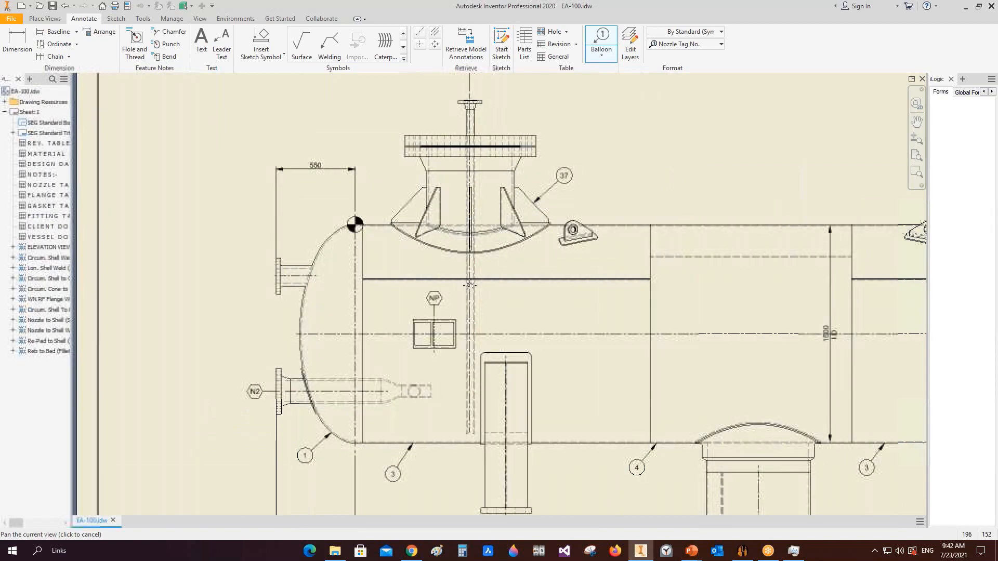
middle_drag(251, 249, 20, 249)
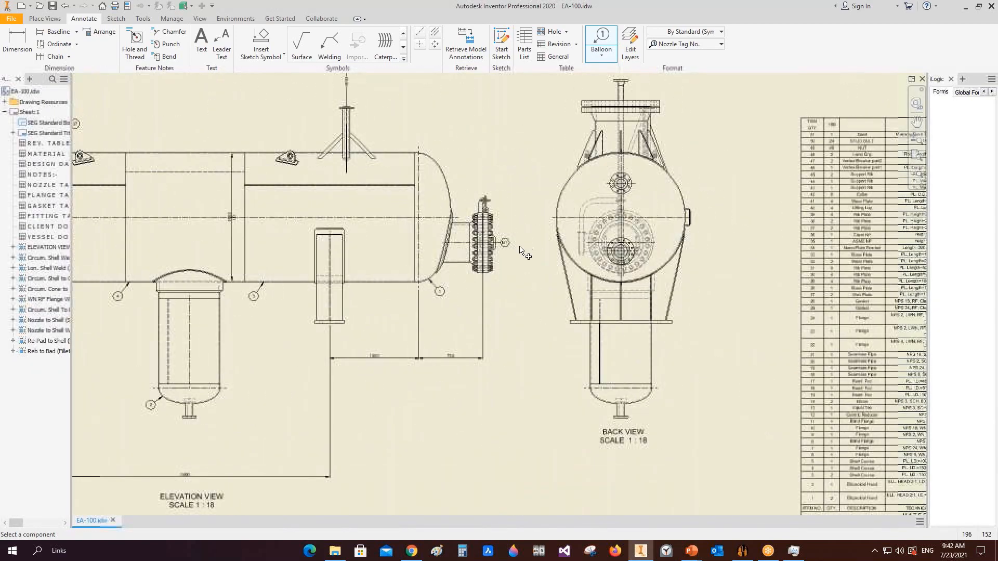
key(d)
click(621, 217)
scroll(635, 182, up, 4)
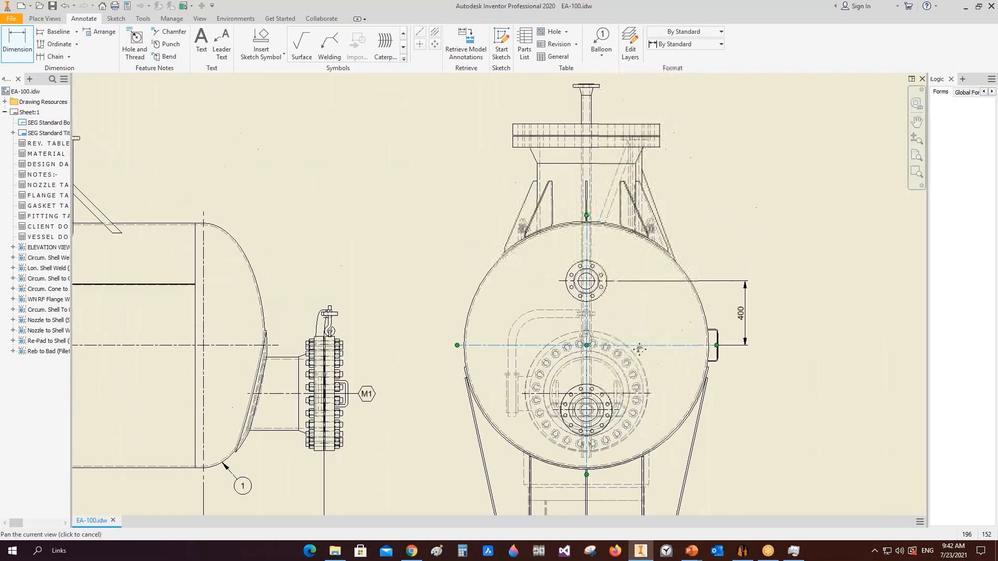
Dimension the height from the vessel's horizontal centerline to the top manway's flange face in the back view
scroll(663, 191, up, 6)
click(685, 220)
scroll(687, 221, down, 10)
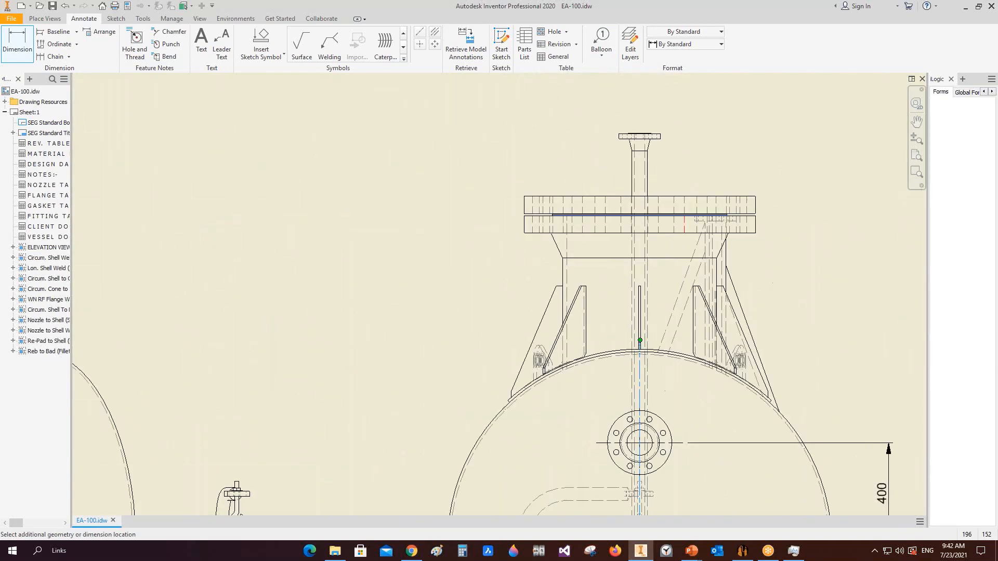
scroll(764, 273, up, 5)
click(807, 272)
scroll(592, 281, down, 5)
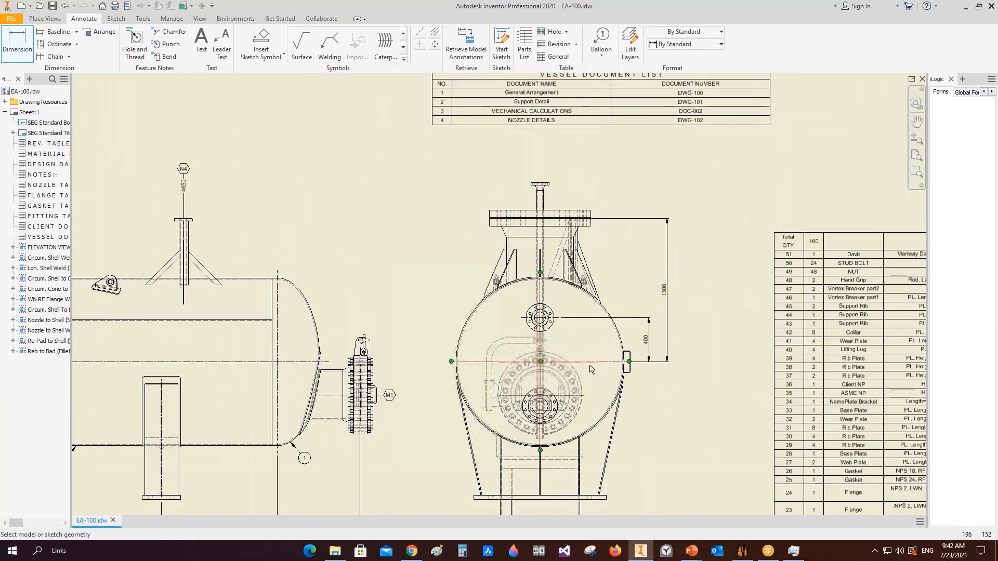
Dimension the height from the vessel centerline to the topmost nozzle's flange face, placing it outside the manway flange dimension
click(534, 360)
scroll(544, 186, up, 12)
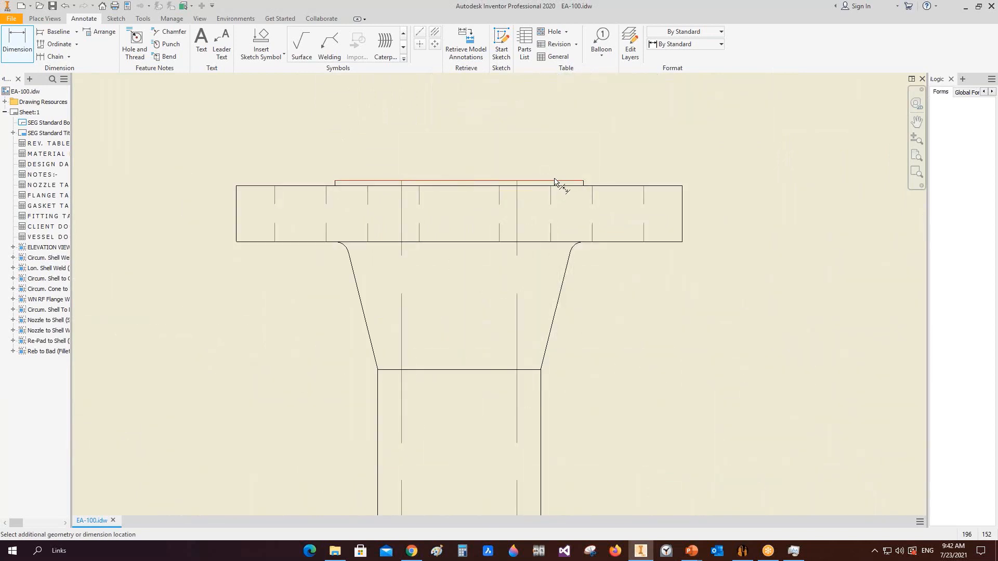
click(552, 185)
scroll(553, 182, down, 10)
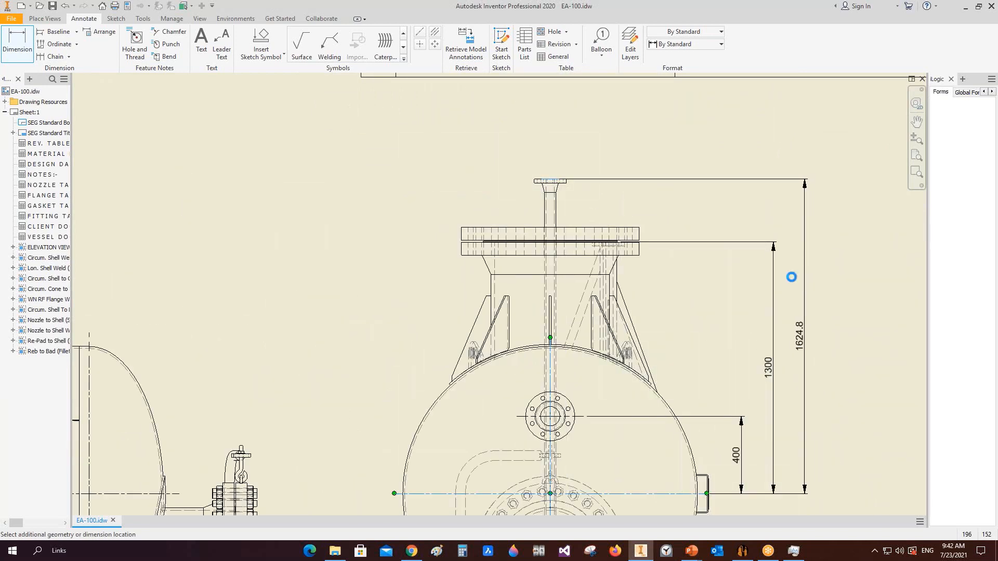
click(791, 276)
Dimension the vertical offsets from the vessel centerline down to the head manway's center and the lower nozzle's center
scroll(738, 276, down, 6)
click(618, 262)
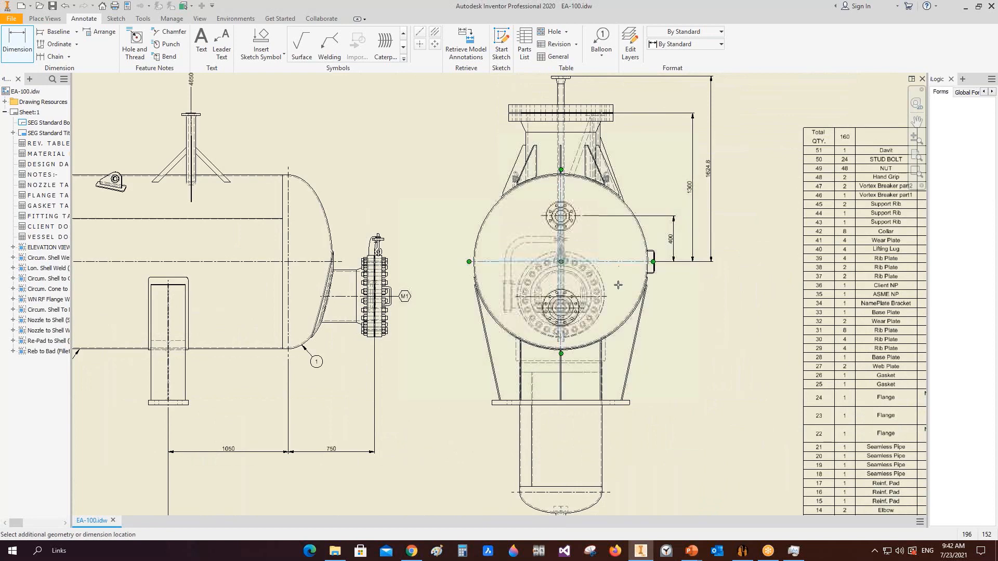
click(675, 275)
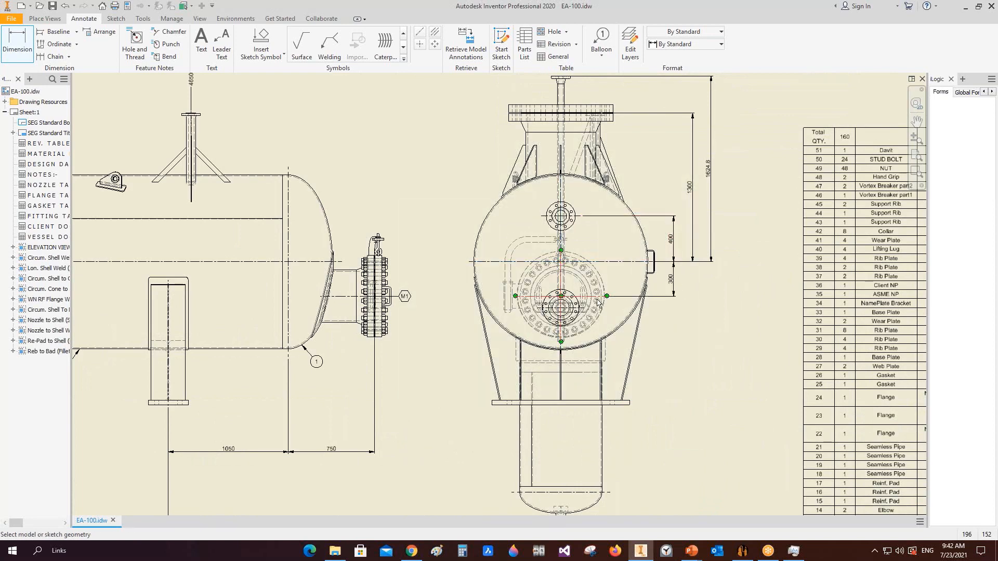
click(598, 261)
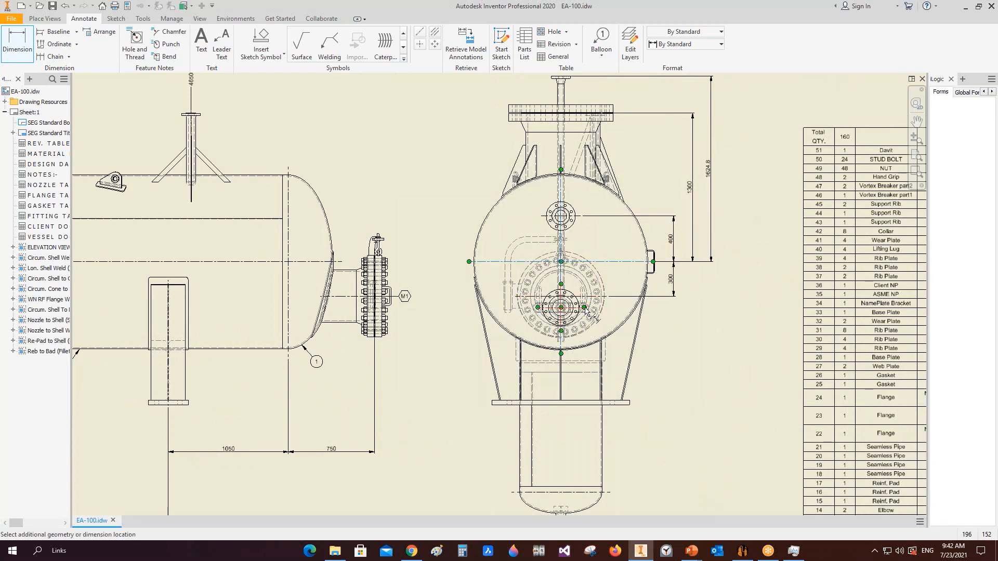
click(694, 284)
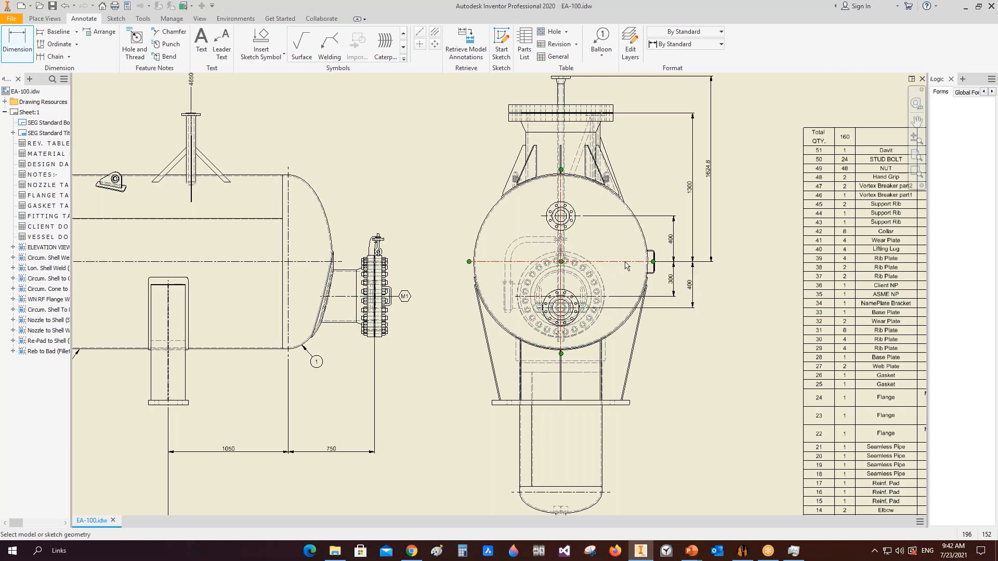
Dimension the vertical distances from the vessel centerline to the saddle base plate's underside and the boot head's tangent line
click(623, 404)
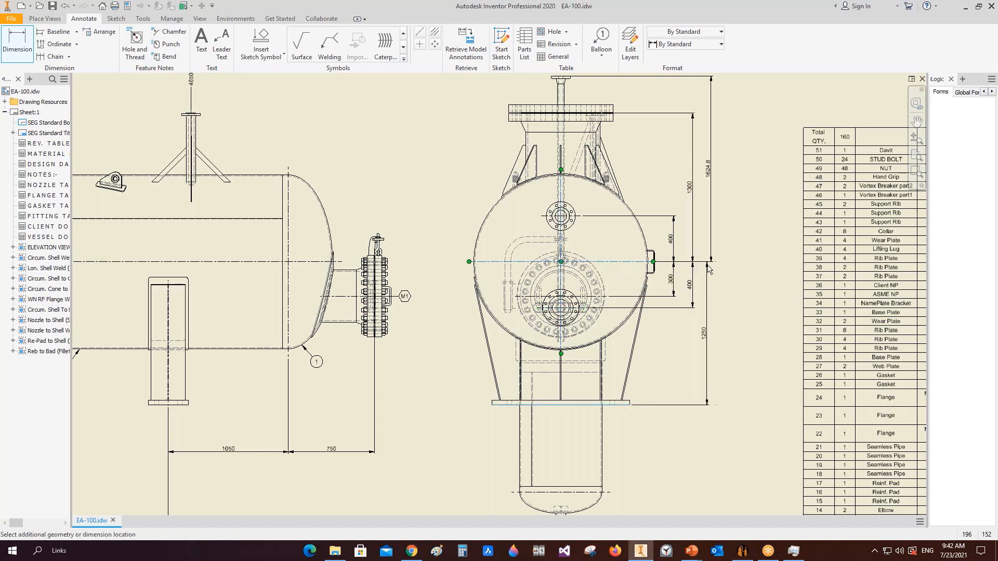
click(711, 332)
middle_drag(612, 279, 597, 219)
click(578, 433)
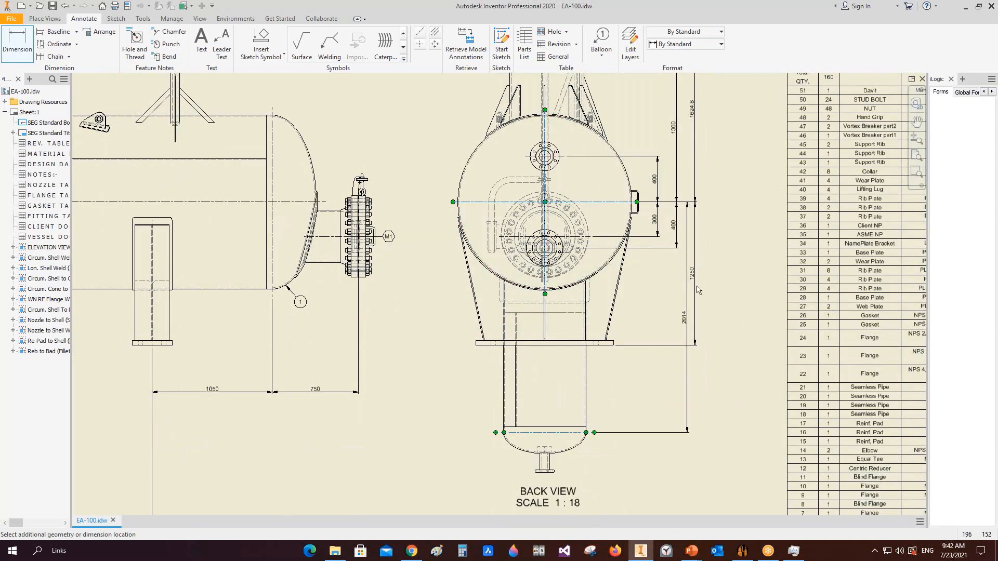
click(707, 221)
Dimension the distance from the boot head's tangent line to the bottom nozzle's flange face, then end dimensioning
scroll(659, 254, up, 2)
middle_drag(659, 259, 665, 223)
scroll(578, 329, down, 3)
click(592, 310)
scroll(610, 357, down, 5)
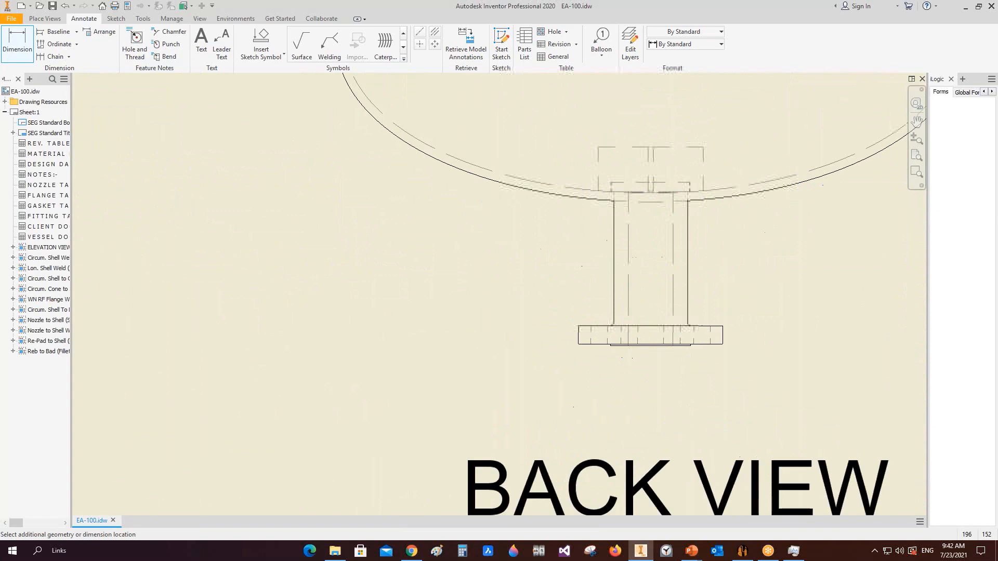
click(630, 345)
scroll(430, 301, up, 5)
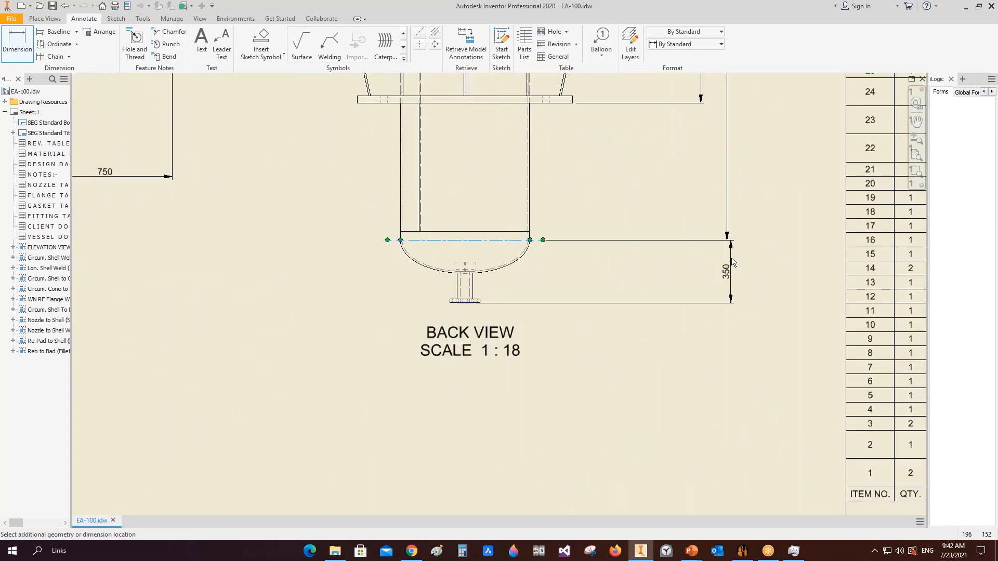
click(723, 259)
scroll(591, 258, up, 5)
middle_drag(228, 84, 482, 207)
right_click(483, 171)
click(522, 172)
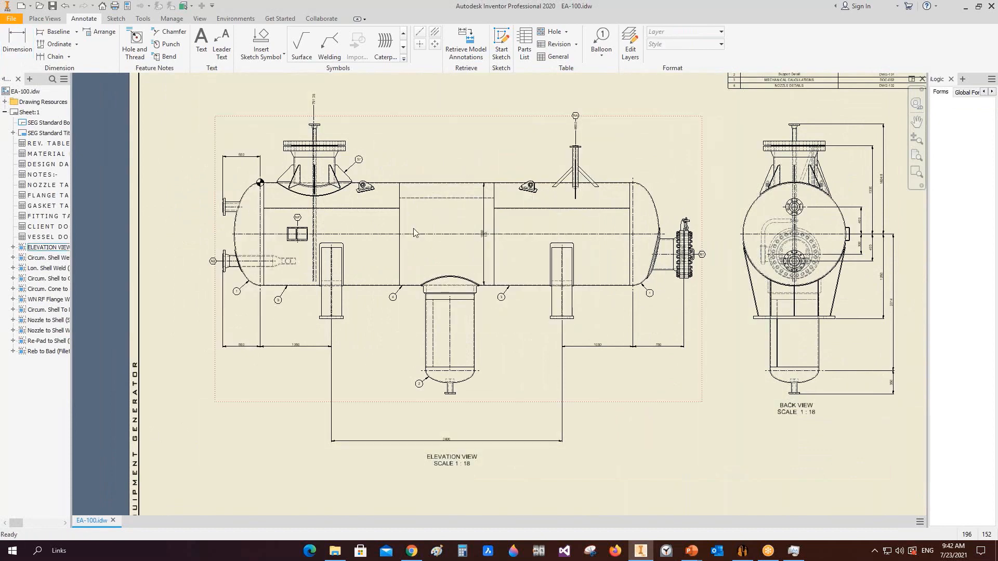
click(601, 42)
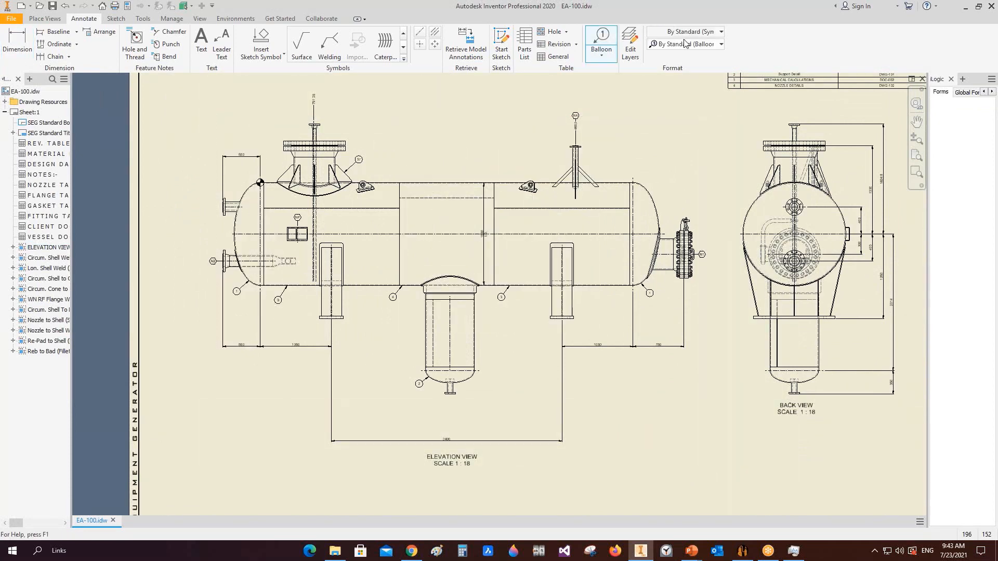
click(686, 45)
click(693, 122)
scroll(306, 132, down, 7)
middle_drag(336, 130, 343, 337)
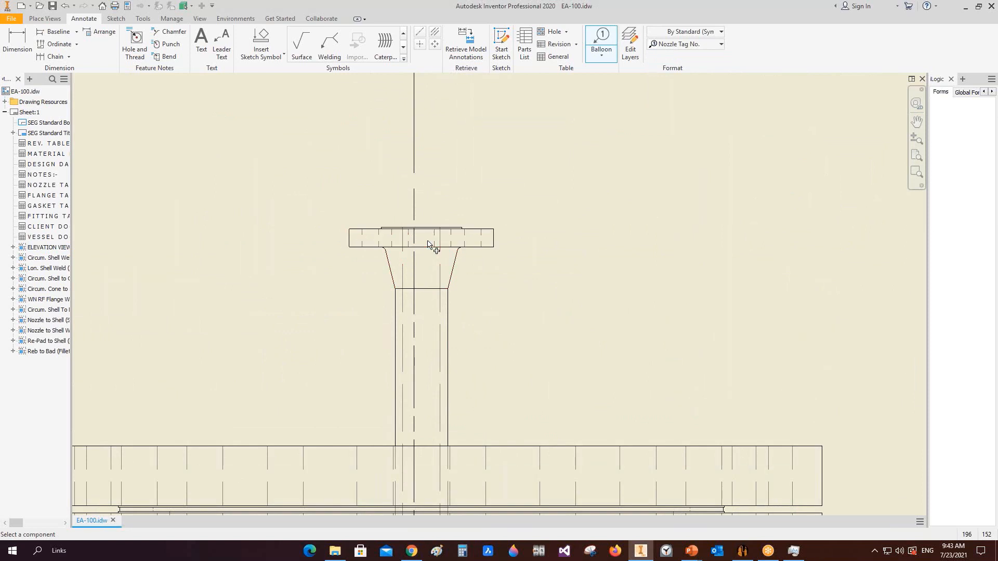
scroll(426, 258, up, 5)
scroll(436, 260, down, 5)
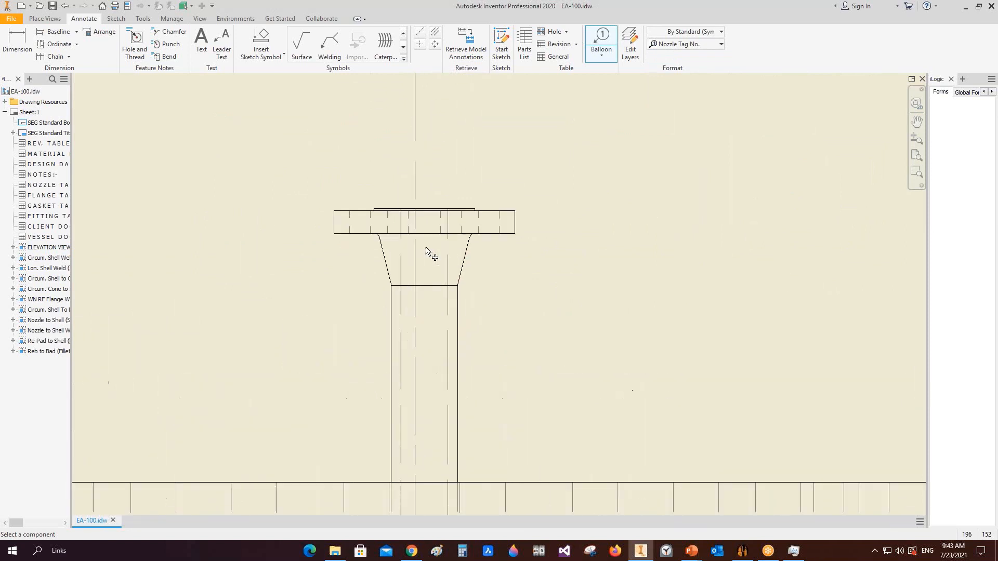
scroll(439, 216, up, 7)
scroll(427, 292, down, 6)
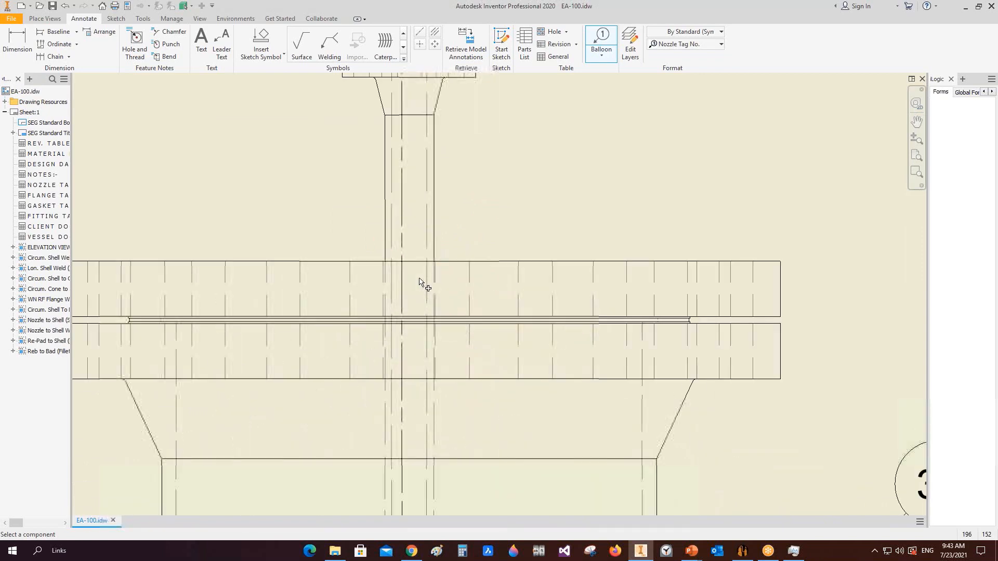
key(Escape)
Shorten the centreline of the small nozzle above the manway in the elevation view so it ends just above the nozzle flange
click(401, 234)
scroll(400, 235, up, 5)
middle_drag(426, 265, 432, 250)
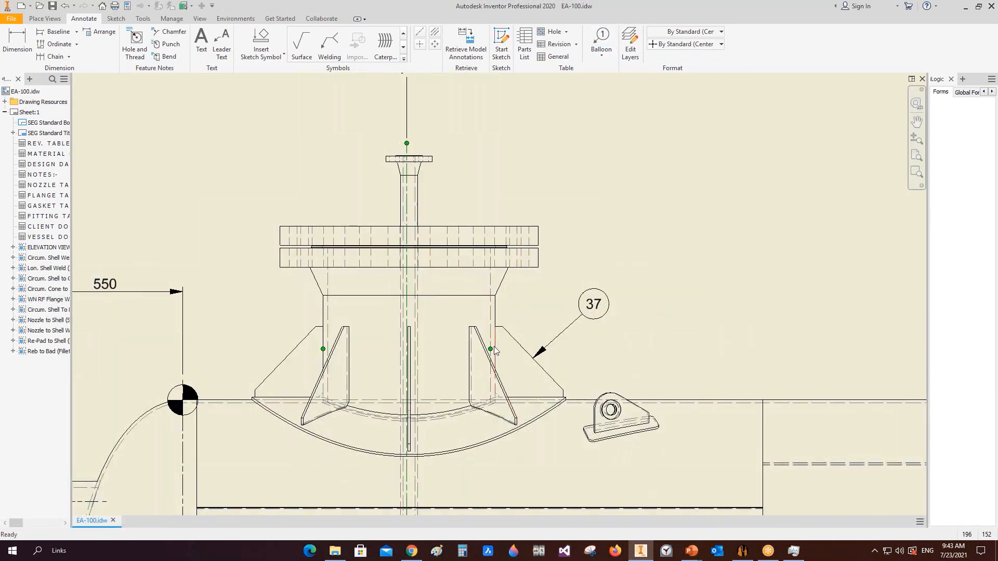
scroll(494, 355, down, 5)
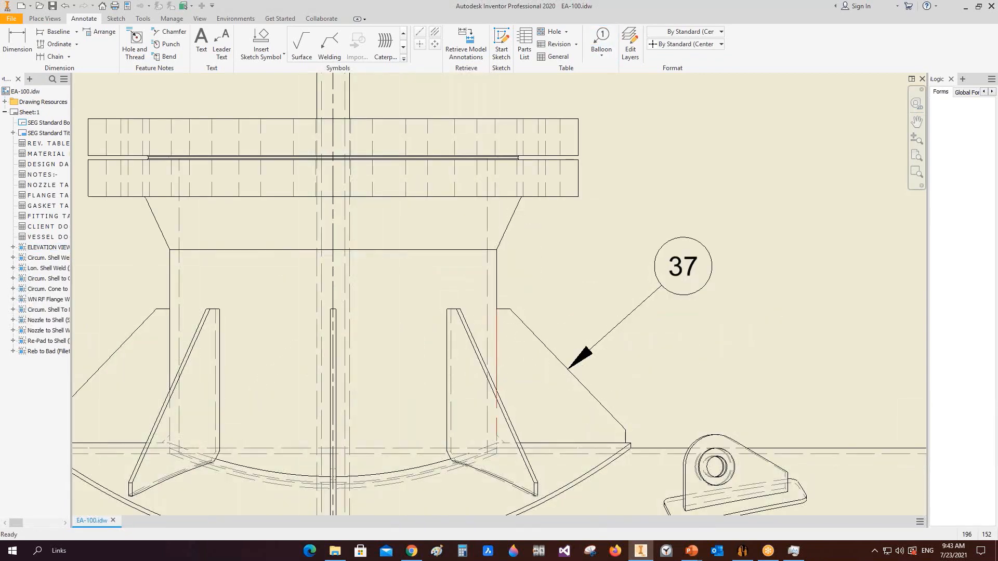
scroll(500, 354, up, 3)
middle_drag(436, 178, 415, 296)
click(600, 42)
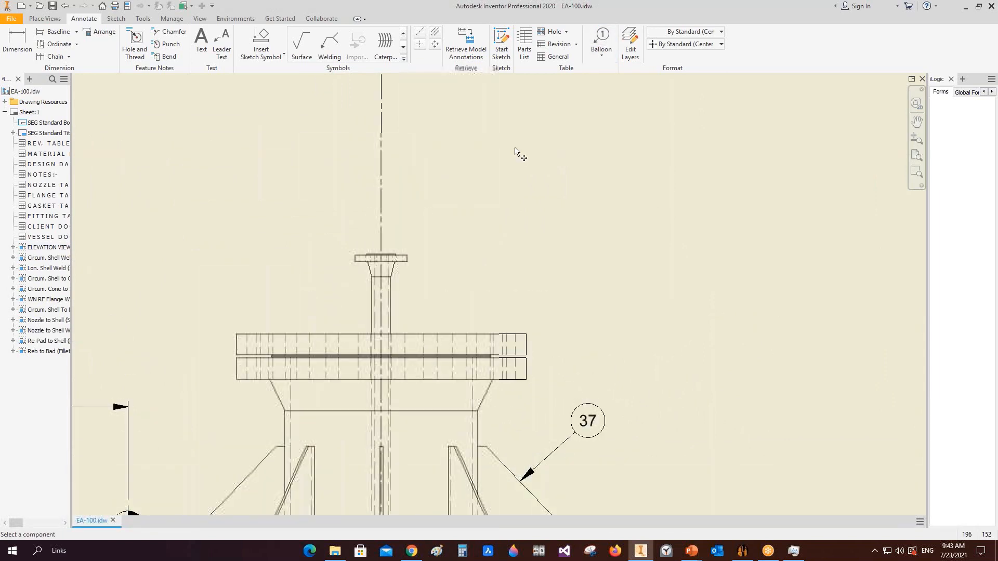
scroll(468, 410, up, 6)
key(Escape)
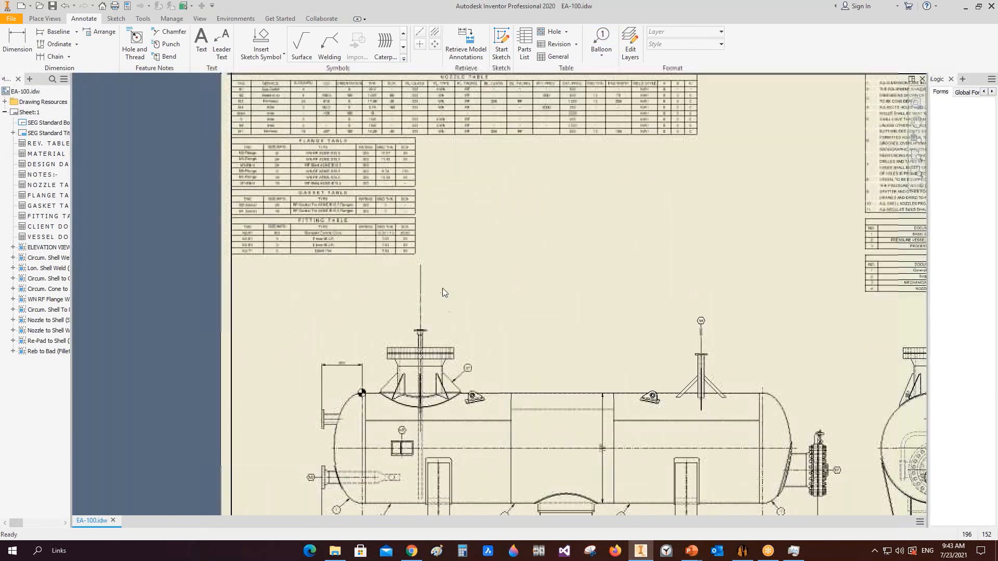
drag(421, 264, 422, 325)
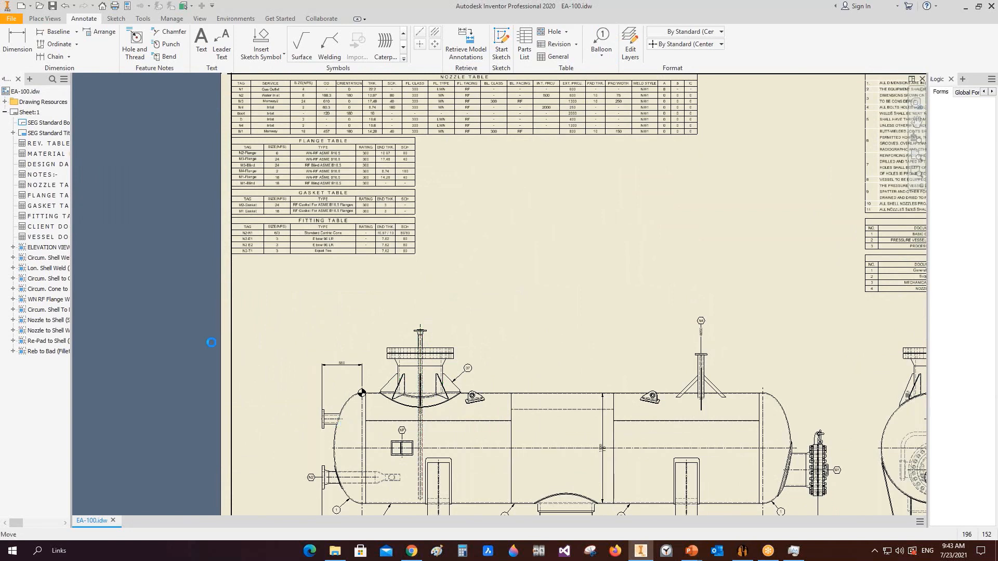
Add an ordinate dimension to the centreline of the small nozzle above the manway and place it over the nozzle
click(211, 342)
click(437, 384)
scroll(434, 384, down, 4)
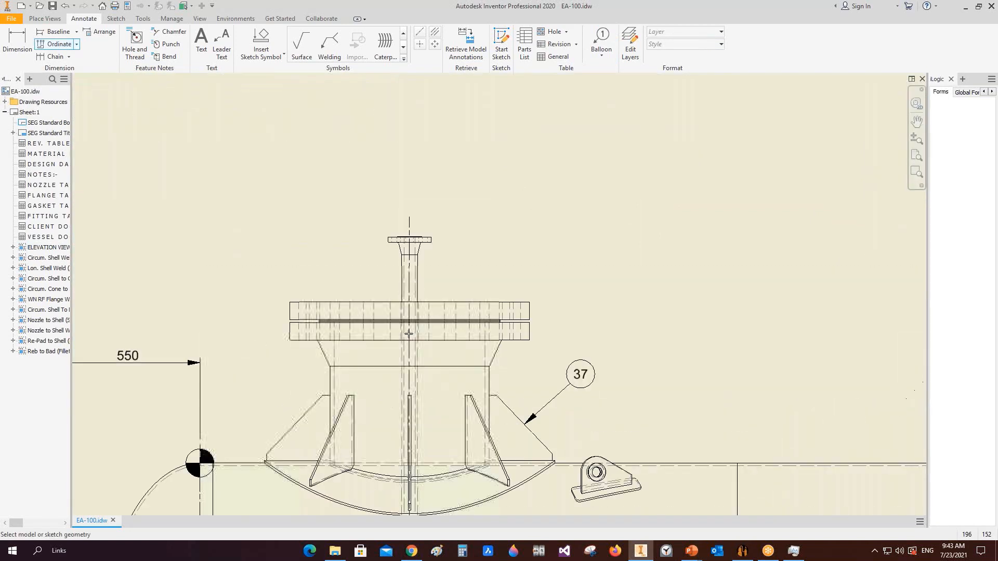
click(409, 289)
right_click(441, 239)
click(486, 239)
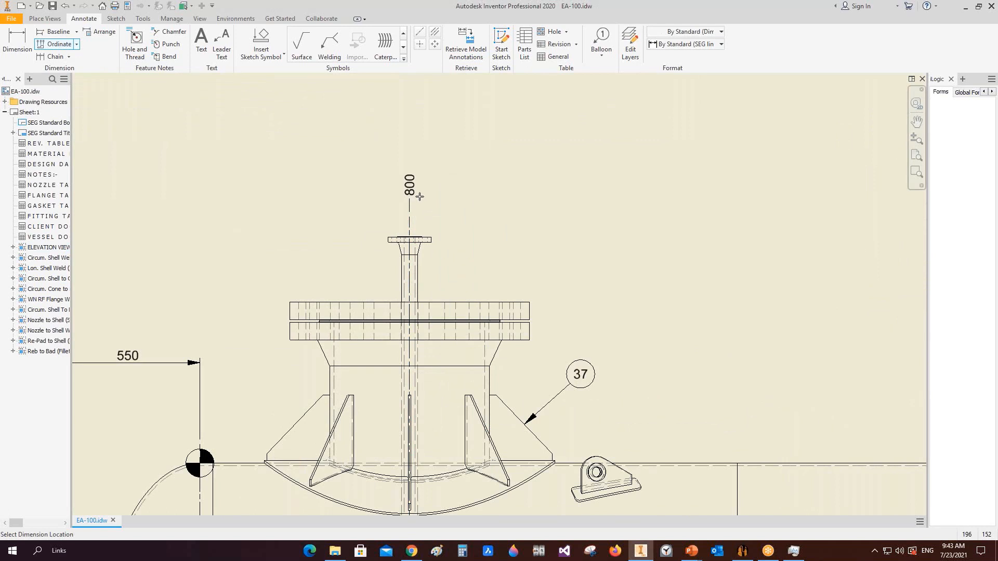
click(420, 200)
Place a balloon in the Nozzle Tag No. style on the small top nozzle's flange, directly above its ordinate dimension
click(601, 42)
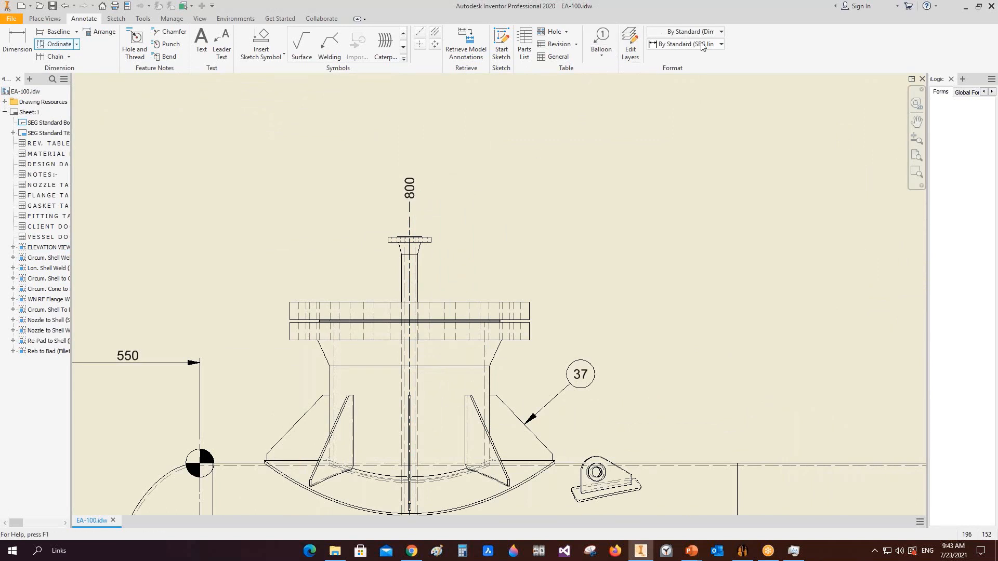
click(721, 44)
click(715, 119)
scroll(416, 255, down, 5)
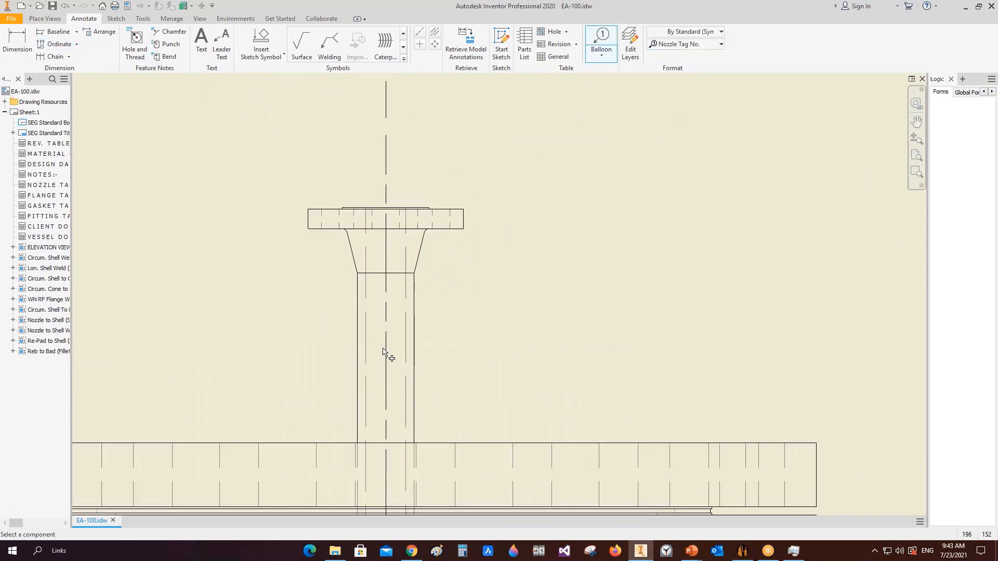
click(387, 276)
scroll(377, 265, up, 5)
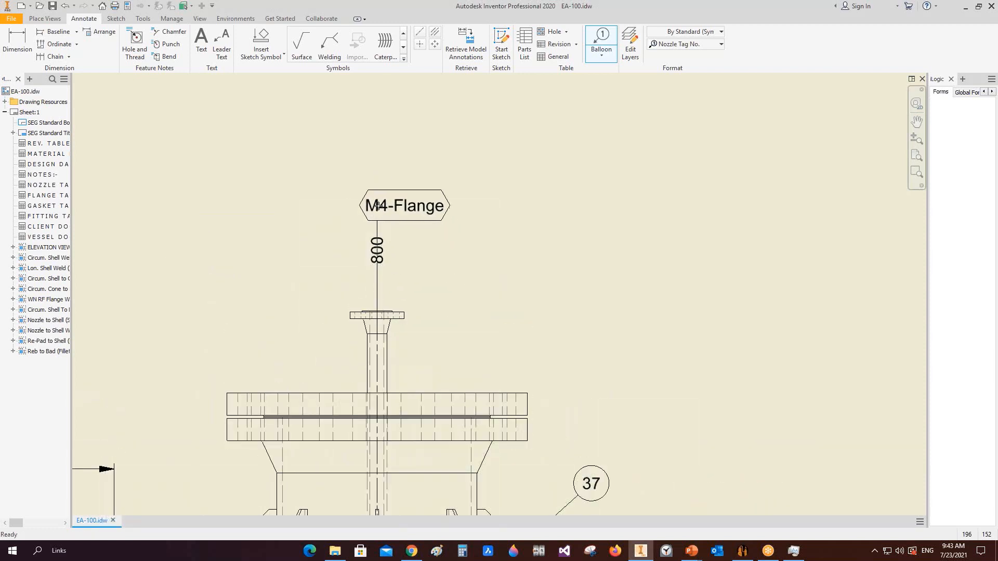
right_click(378, 208)
click(418, 207)
Attach the M4 and M3 nozzle tags to the M4-Flange balloon in one row
right_click(378, 206)
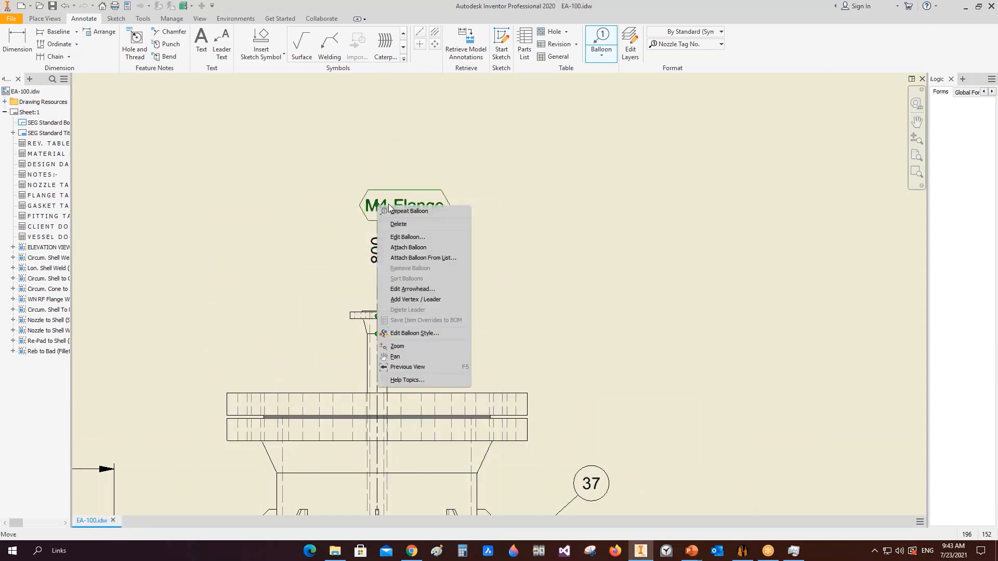
click(420, 247)
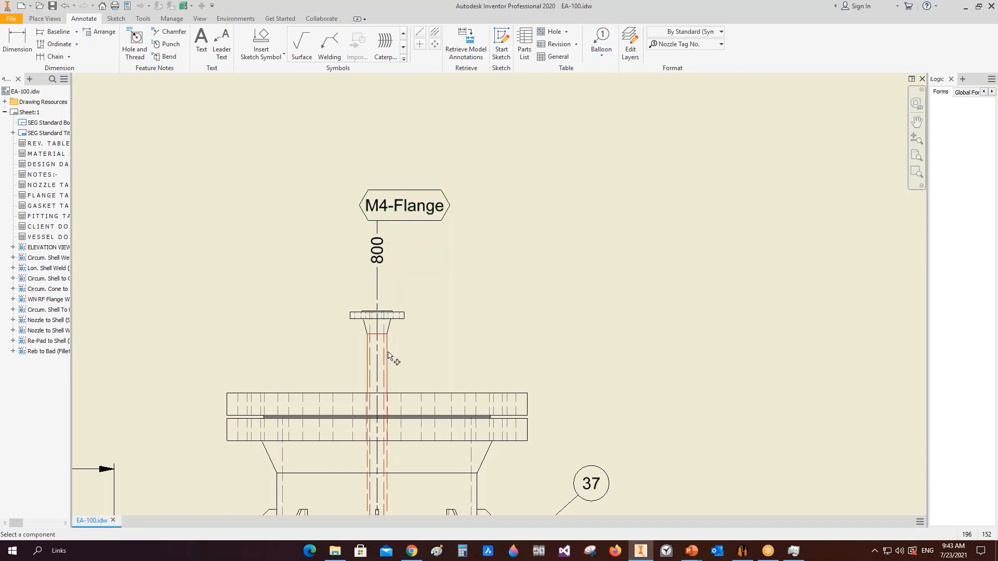
click(514, 187)
right_click(444, 218)
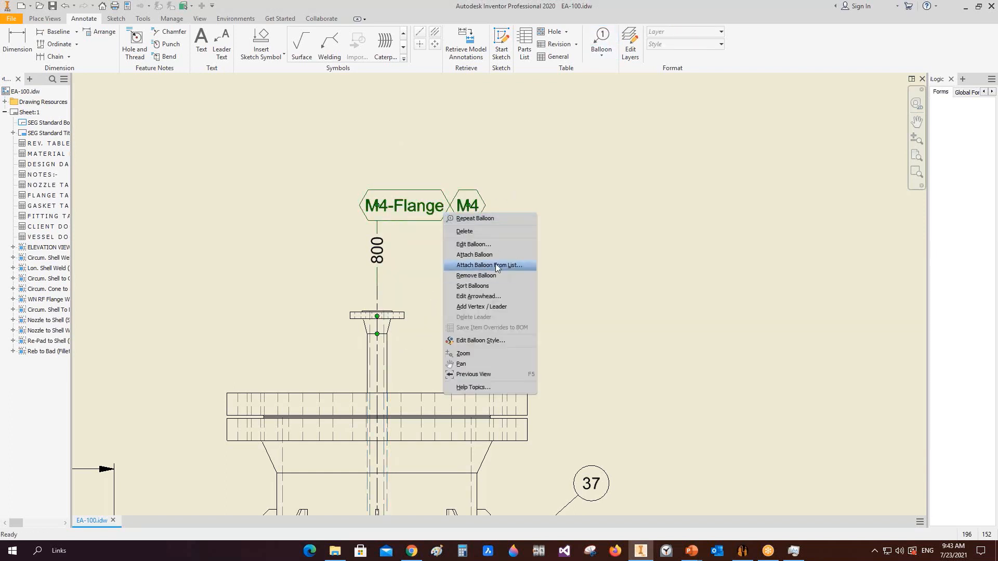
click(486, 268)
click(479, 484)
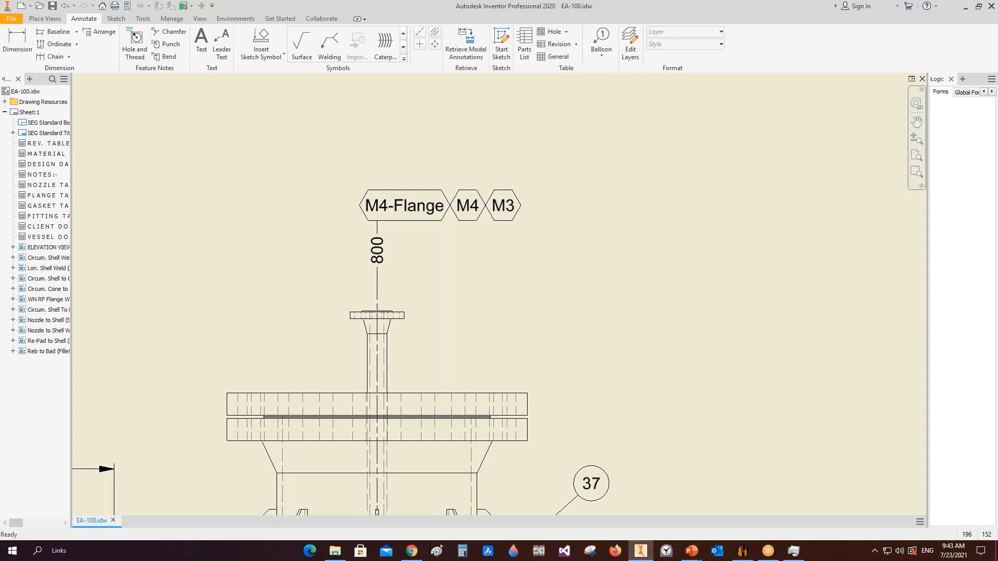
Remove the M4-Flange tag from the attached balloon row, keeping the M4 and M3 tags
right_click(377, 206)
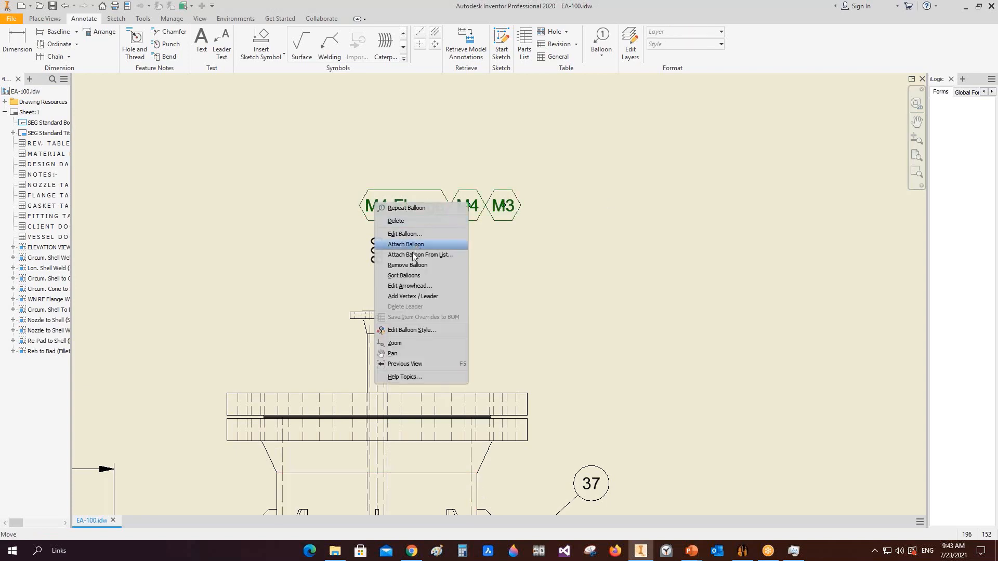
click(419, 267)
scroll(420, 193, down, 5)
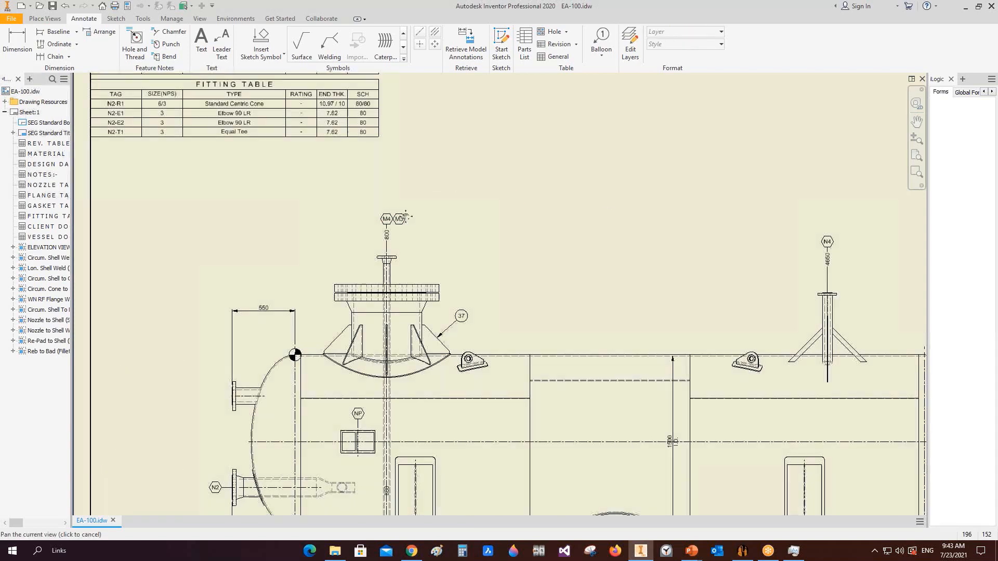
scroll(424, 218, up, 2)
scroll(426, 224, down, 5)
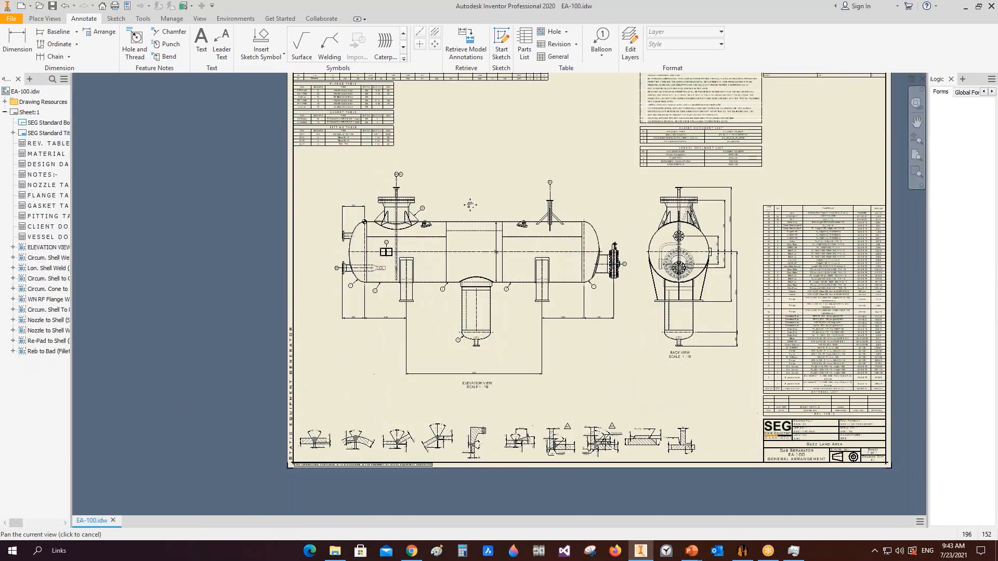
key(Home)
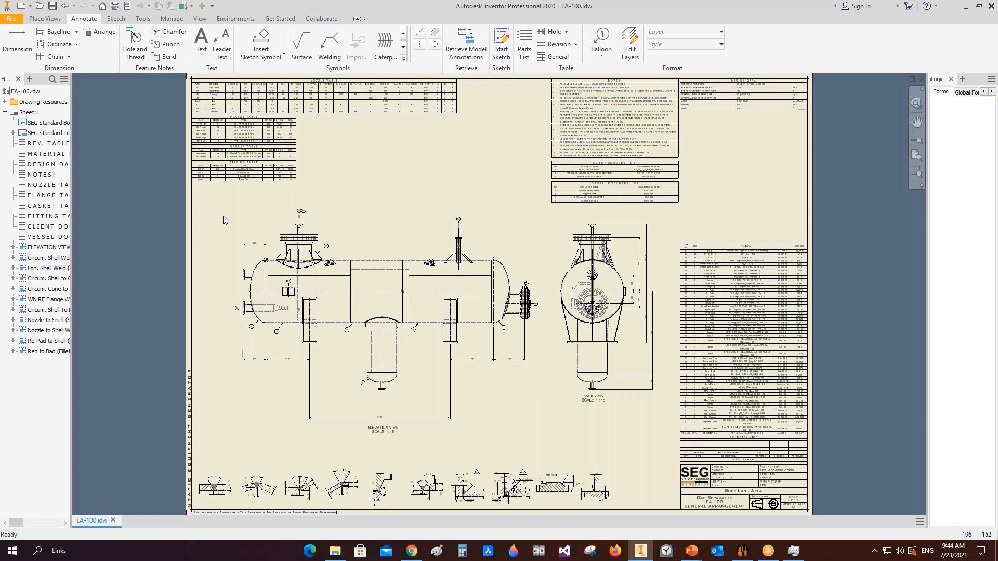
scroll(387, 311, up, 5)
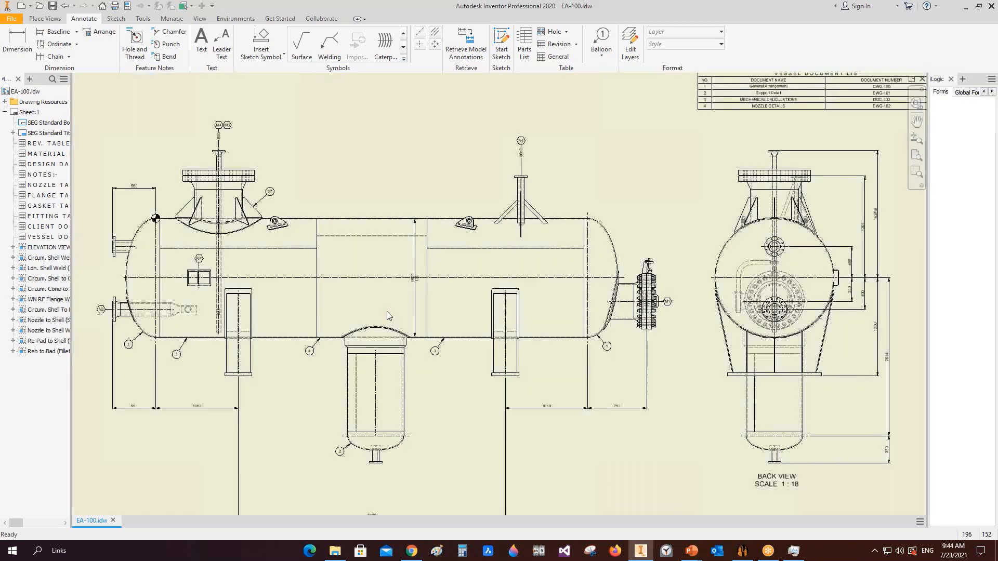
drag(215, 283, 497, 398)
scroll(486, 357, down, 5)
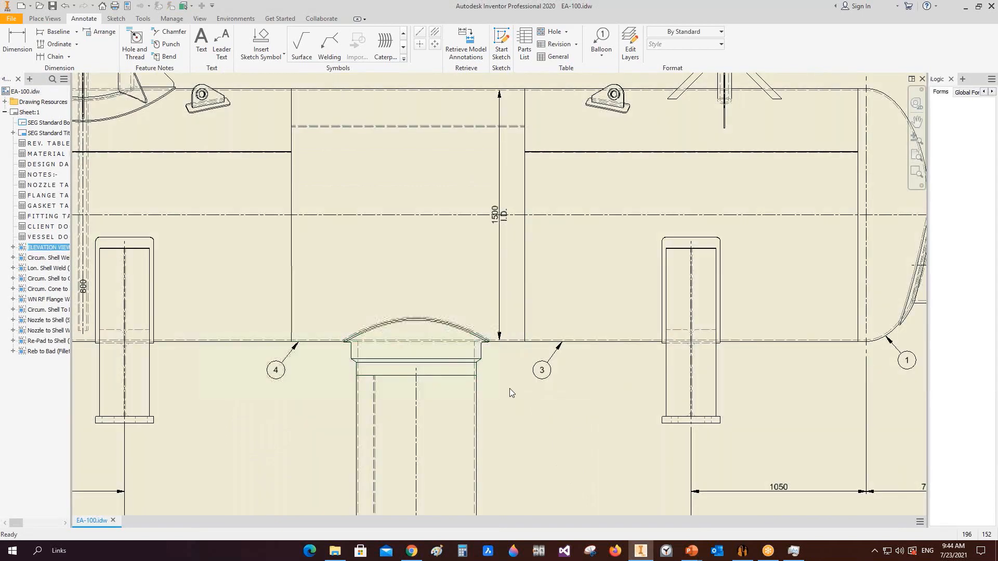
middle_drag(539, 361, 499, 287)
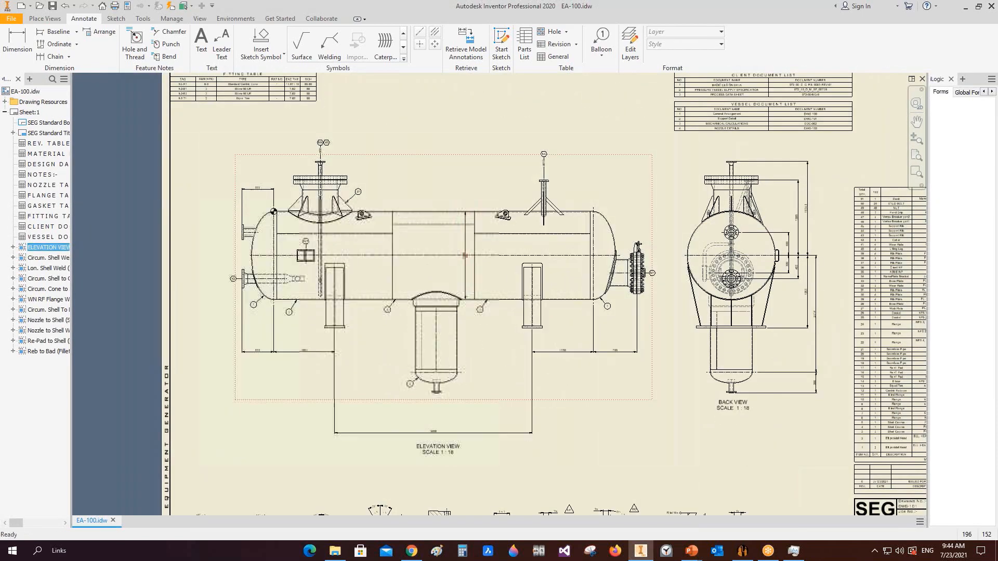
Switch to Static Equipment Generator and start creating a drawing of the Boot nozzle under Can-2
click(743, 552)
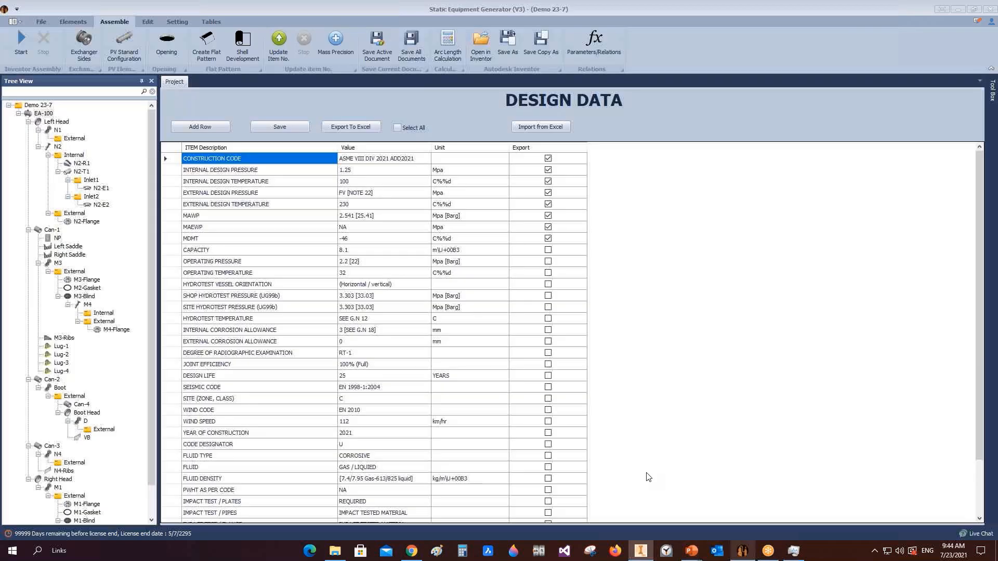
scroll(83, 385, down, 1)
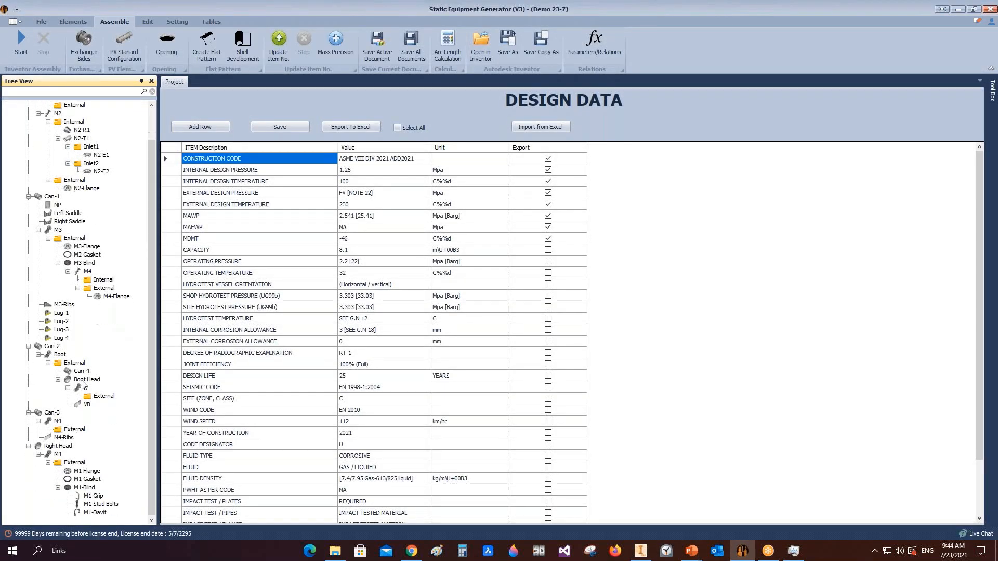
right_click(49, 358)
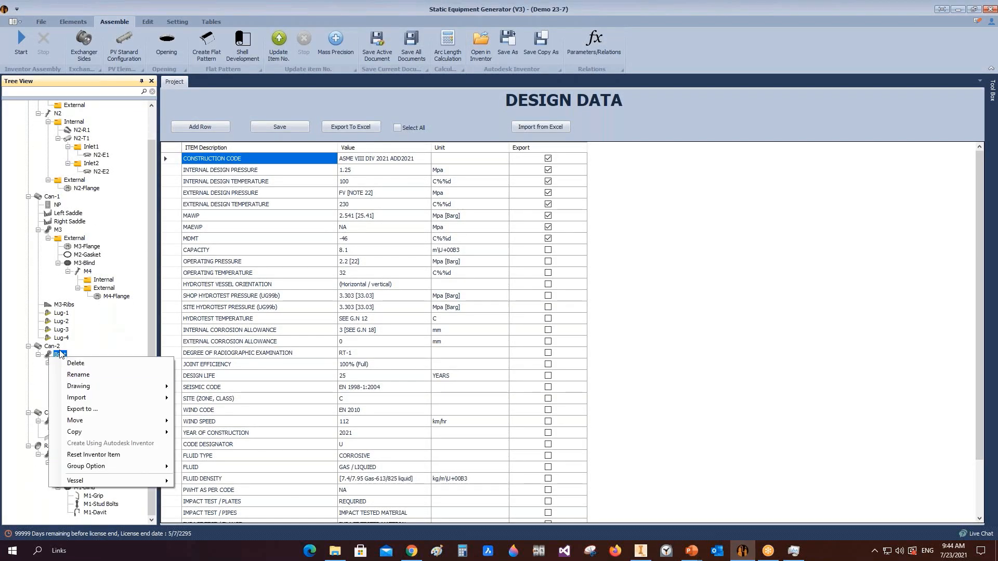
click(59, 354)
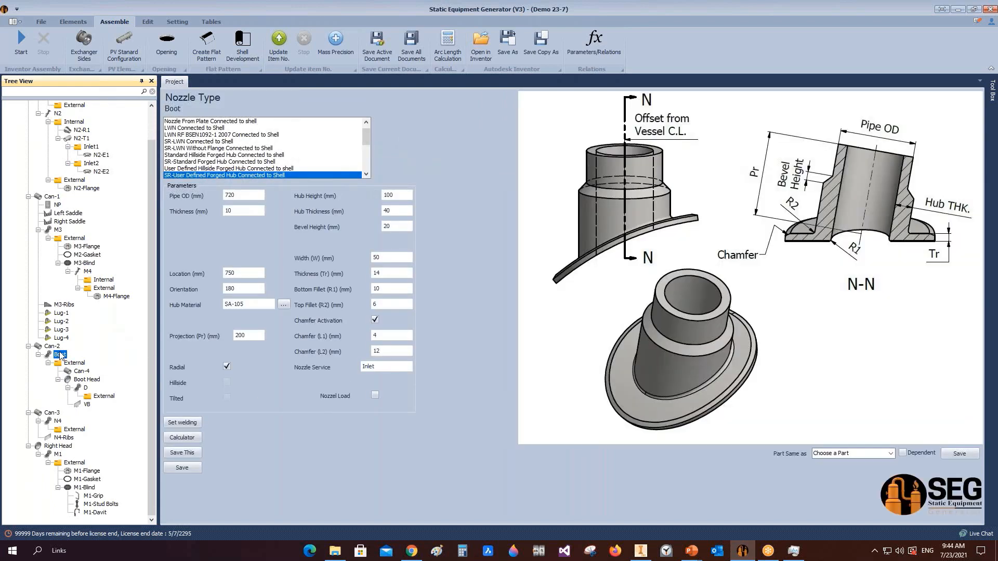
right_click(60, 356)
mouse_move(151, 381)
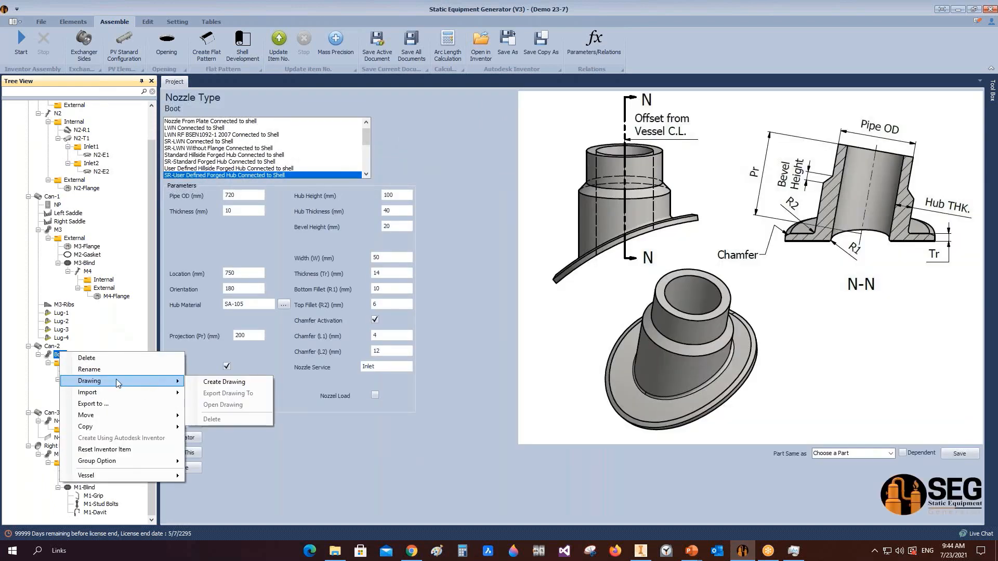
click(224, 382)
Switch back to Autodesk Inventor and open the EA-100 assembly referenced by the elevation view
click(640, 551)
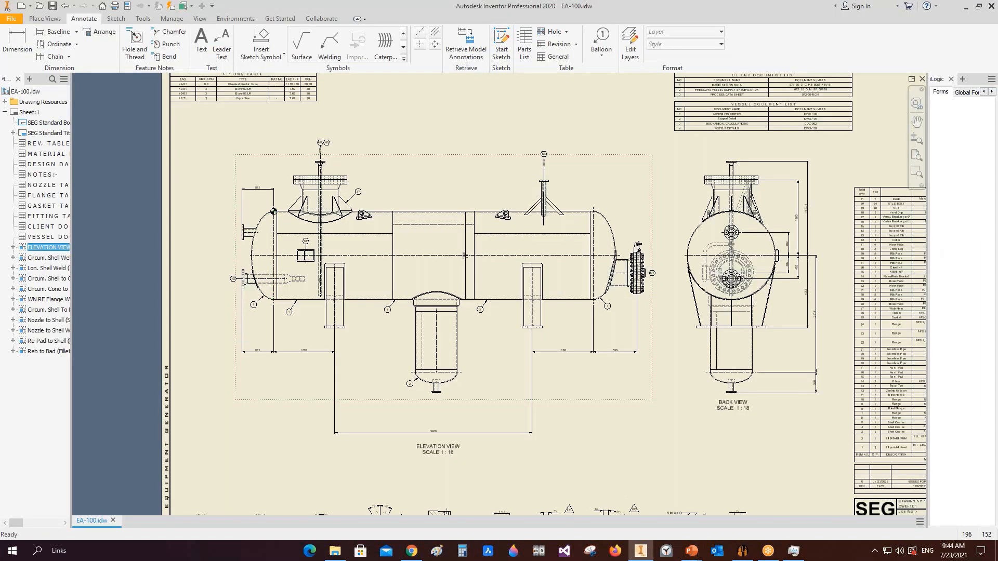
middle_drag(455, 237, 448, 332)
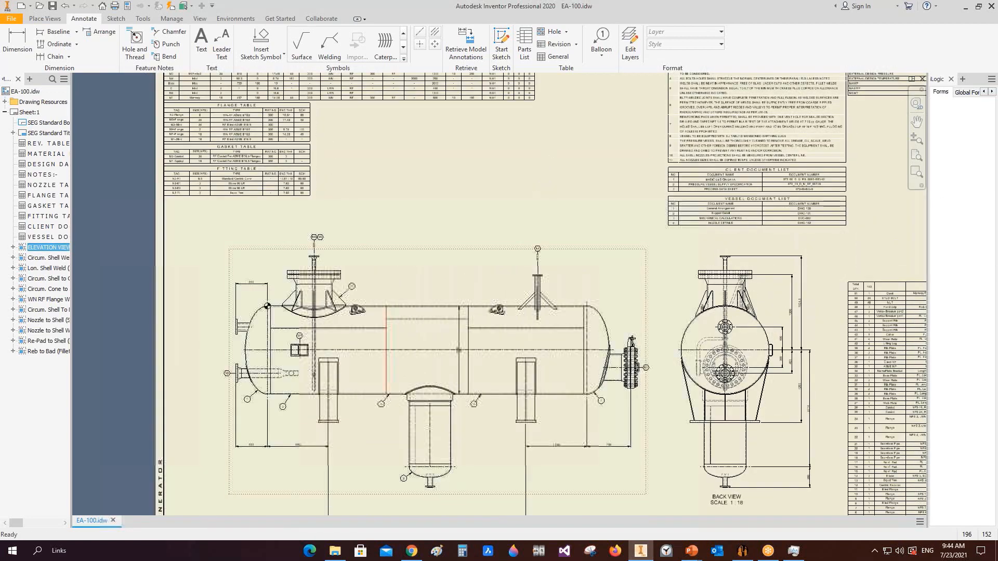
right_click(431, 275)
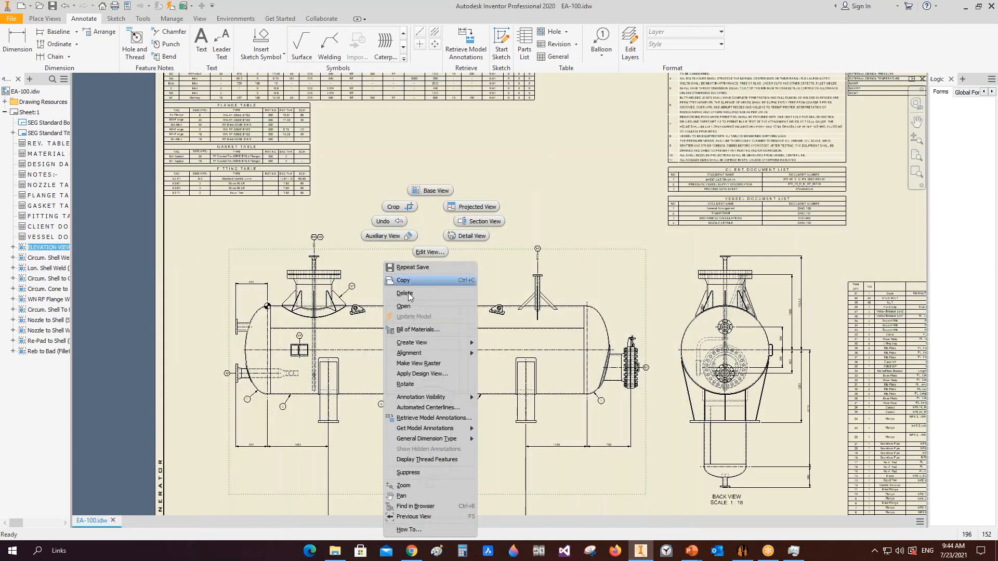
click(413, 307)
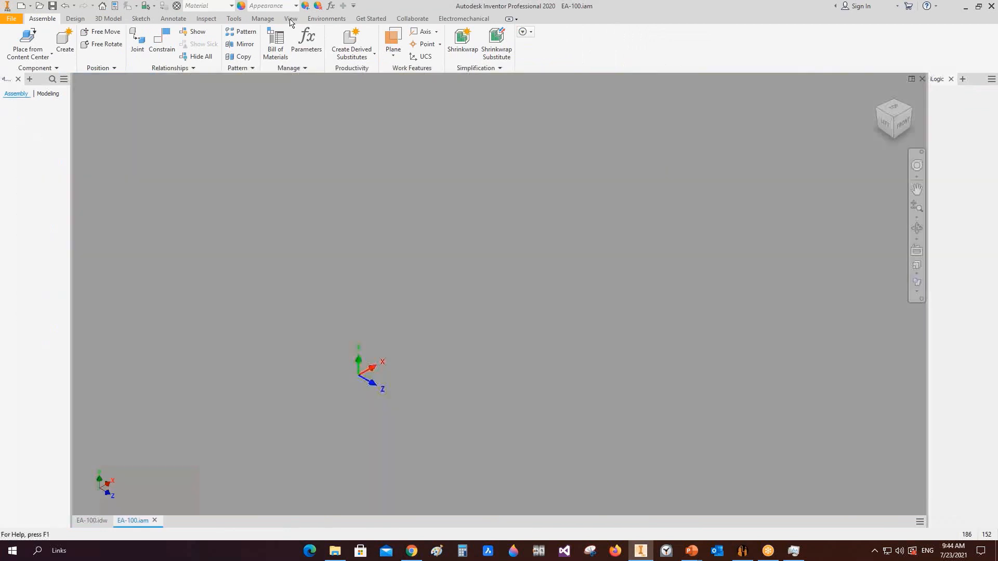
Hide all work features in the EA-100 assembly and open its Boot subassembly for viewing on its own
click(291, 18)
click(18, 47)
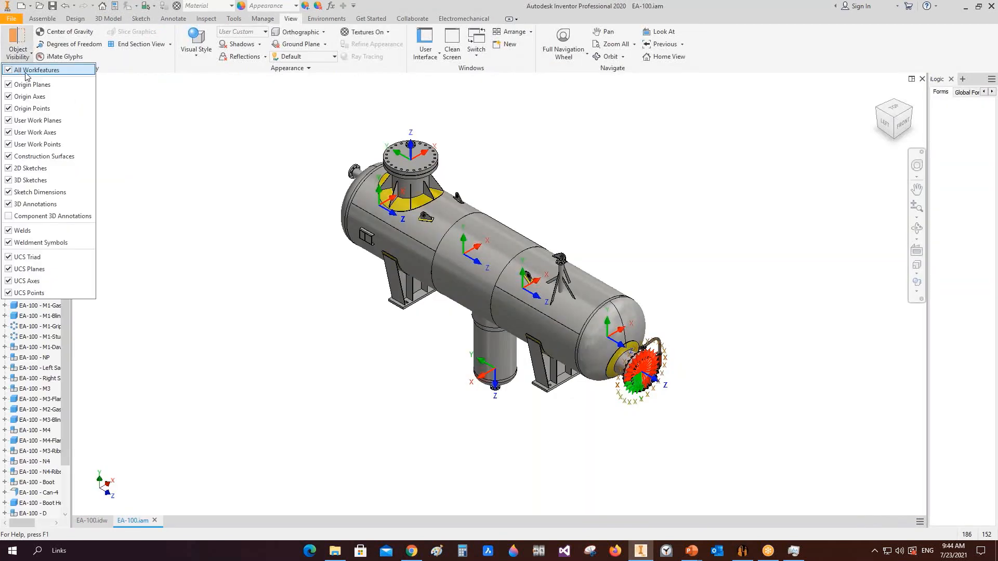
click(26, 71)
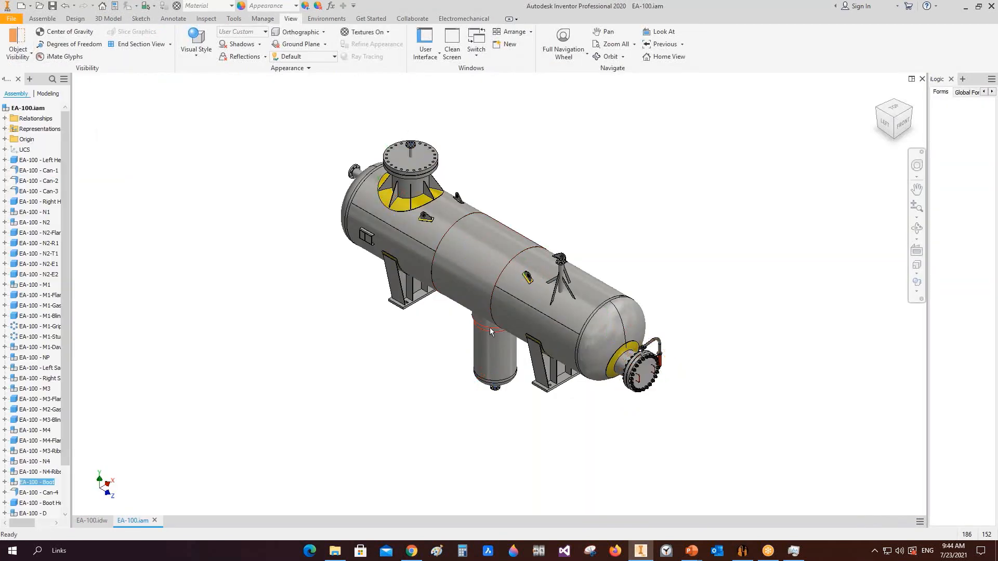
right_click(490, 328)
click(489, 165)
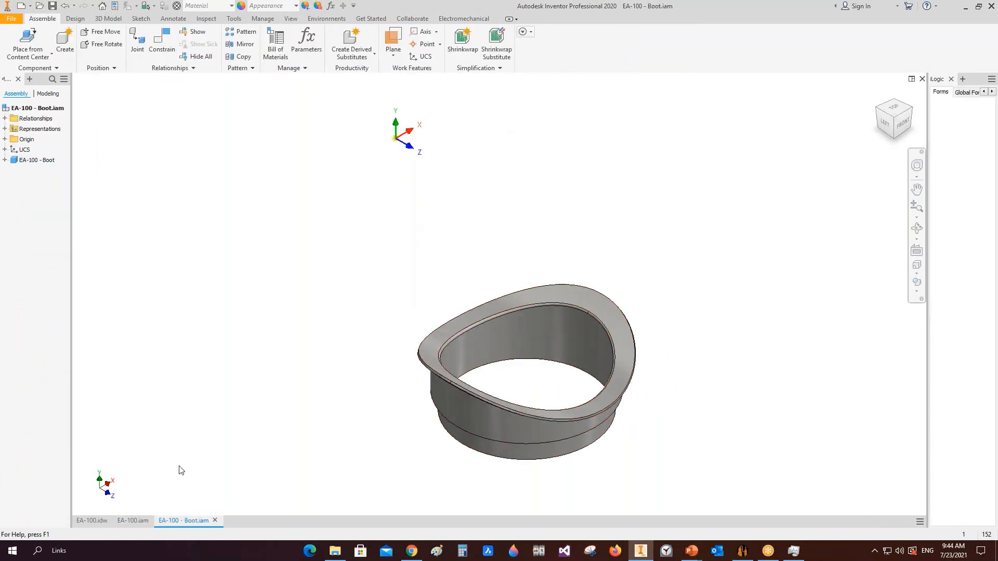
Return to the EA-100 drawing and place a top base view of the boot below the sheet, scale 1/10, labelled Boot Hub Detail
click(103, 524)
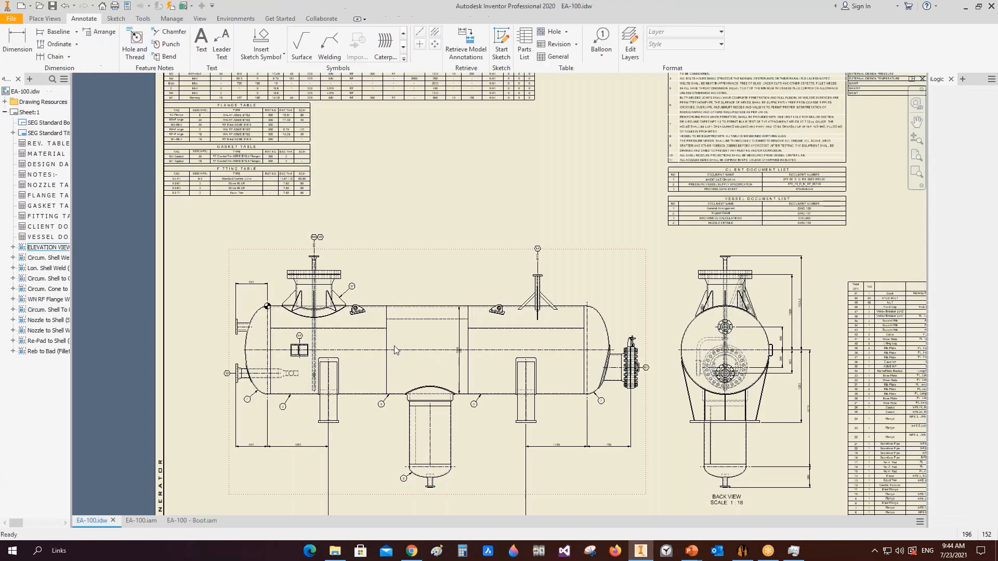
click(54, 21)
click(11, 39)
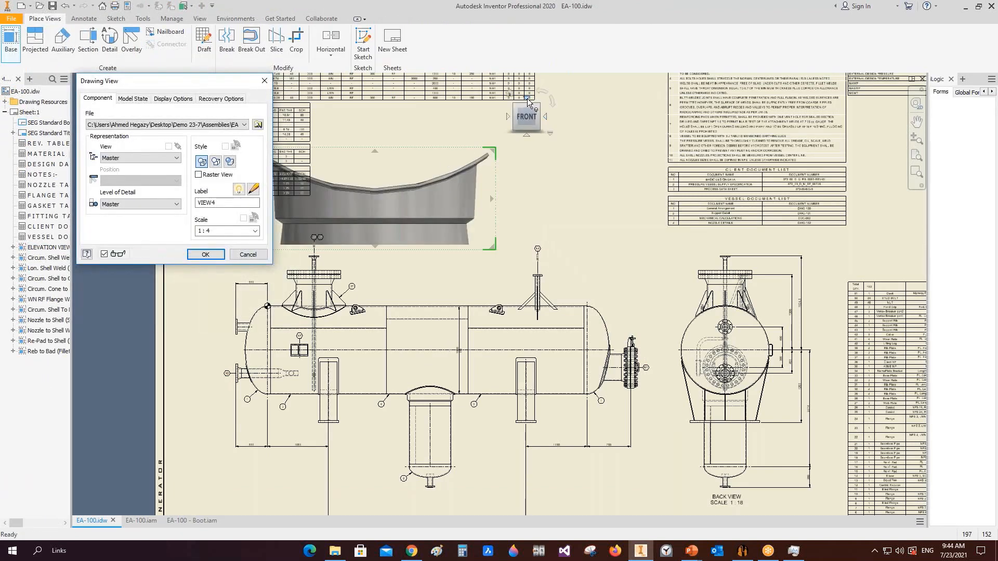
click(527, 98)
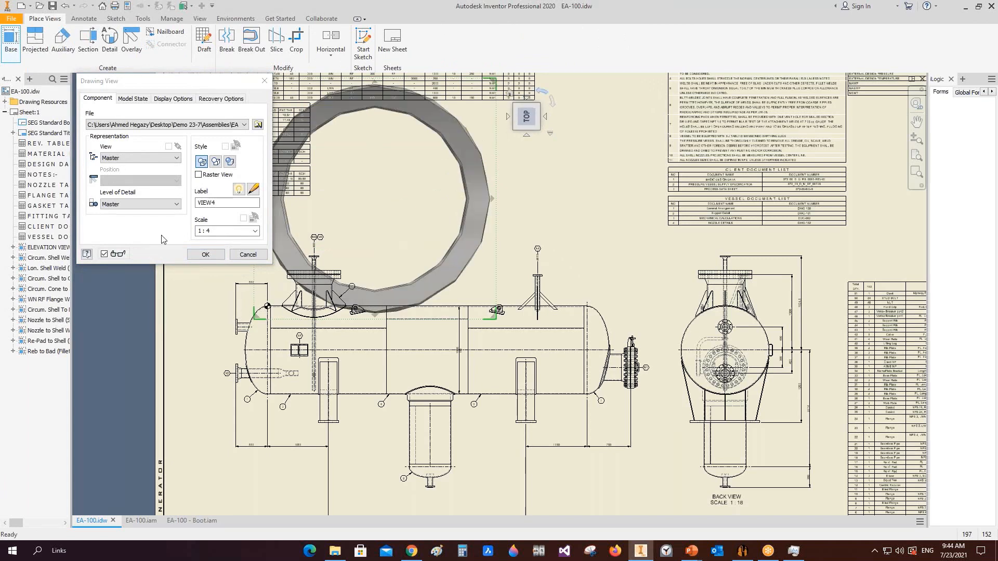
click(223, 231)
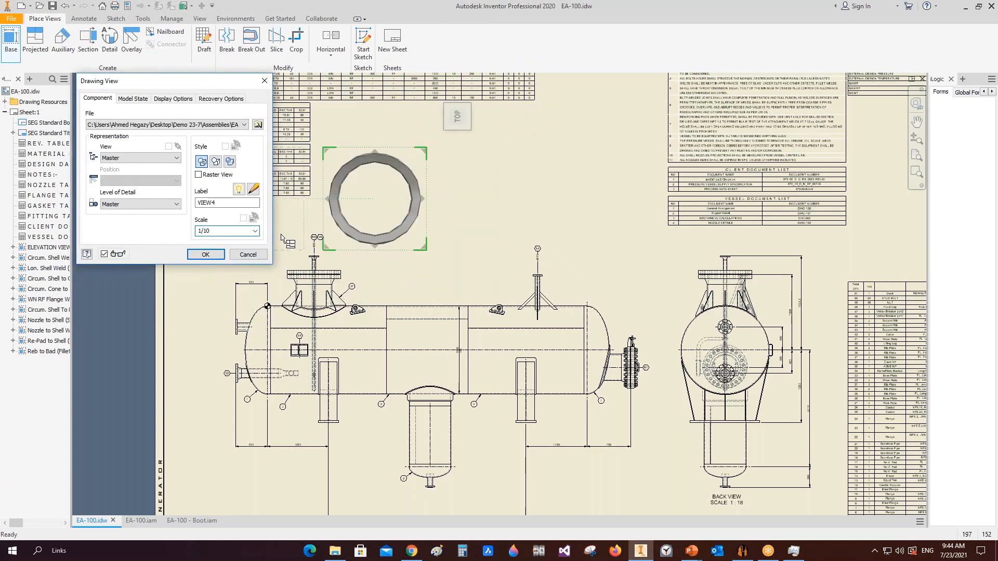
double_click(196, 203)
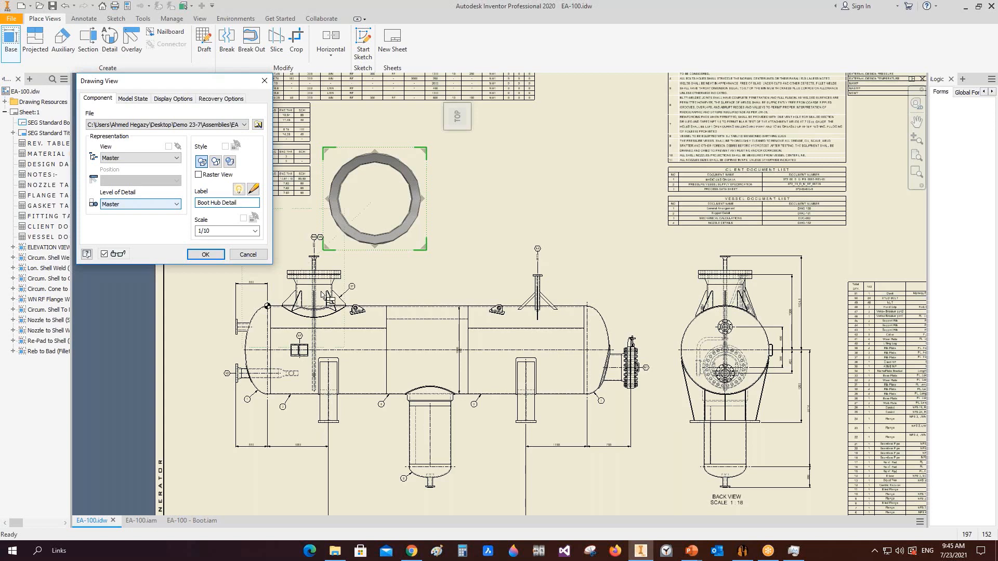
click(205, 254)
scroll(409, 265, down, 5)
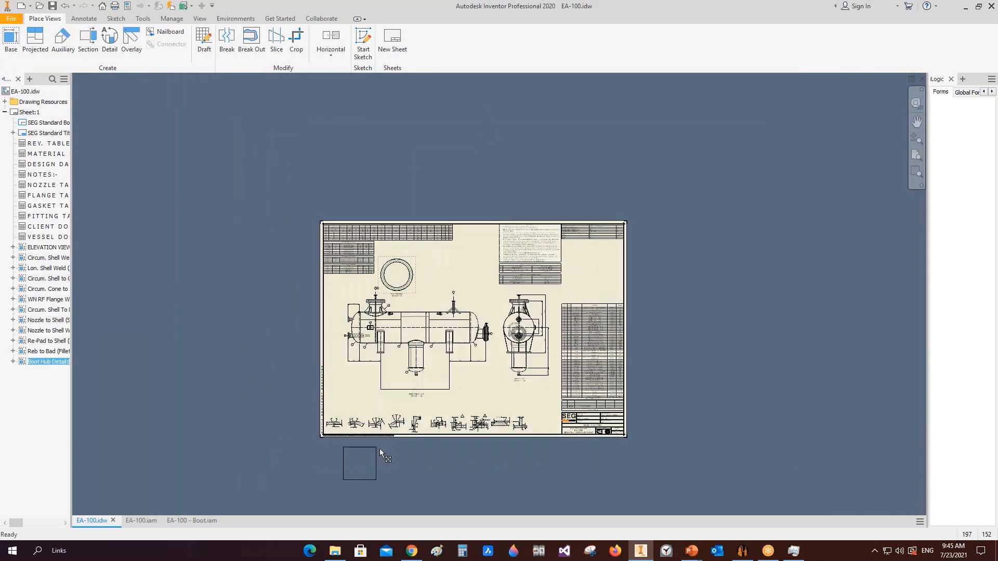
scroll(378, 448, up, 5)
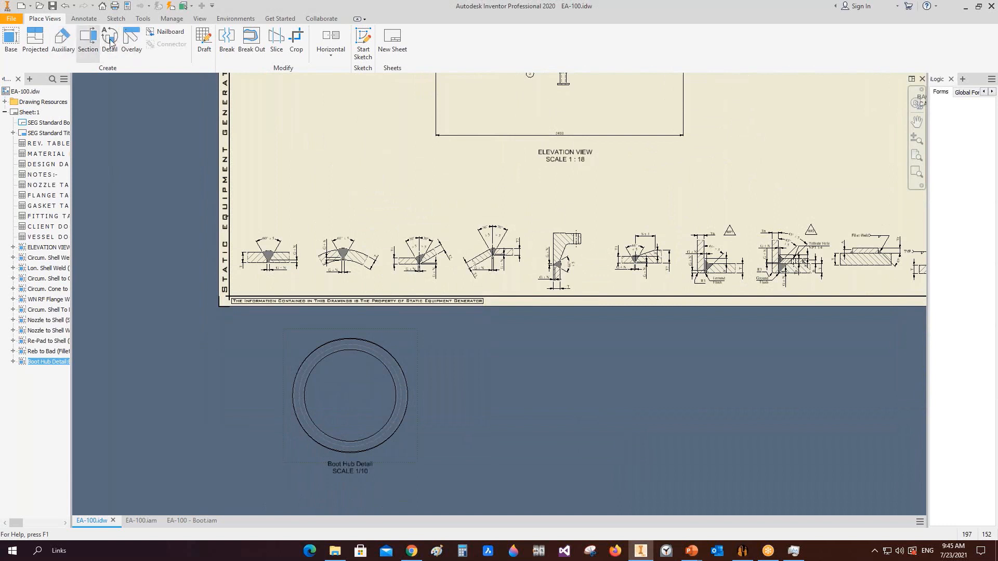
Create an Aligned section A-A of the Boot Hub Detail along a right-angled line through its centre, placed above it on the sheet
click(88, 39)
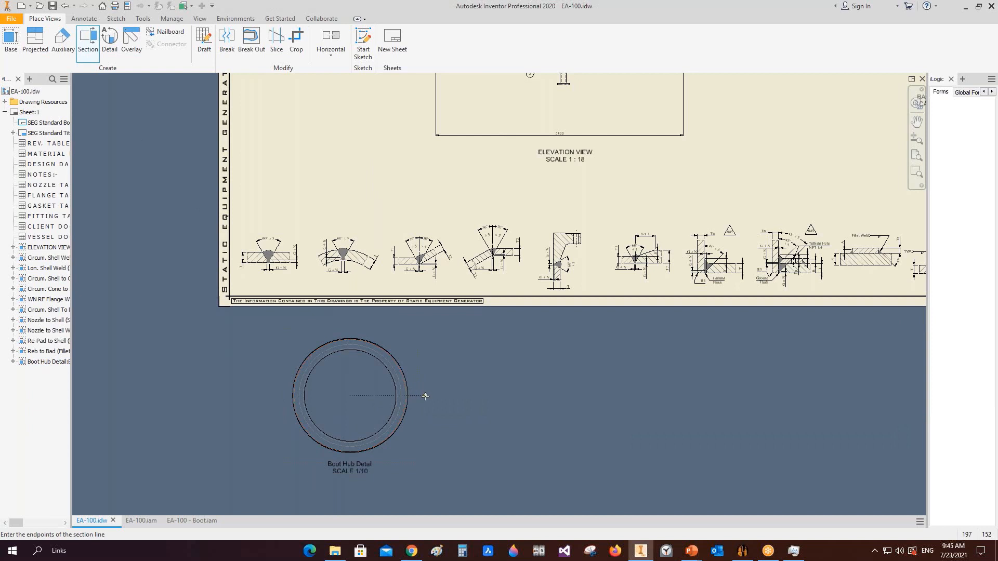
click(350, 395)
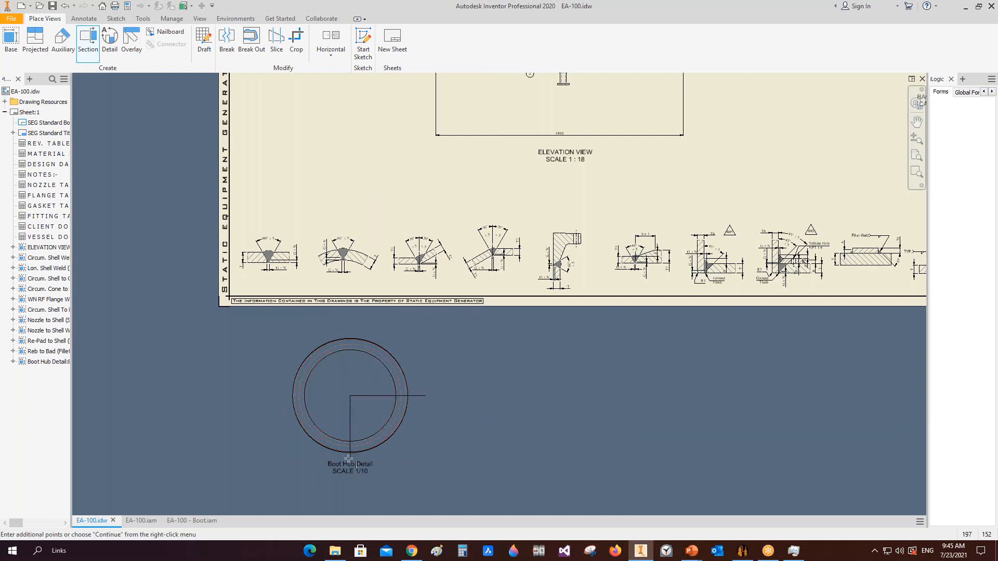
right_click(350, 458)
click(338, 379)
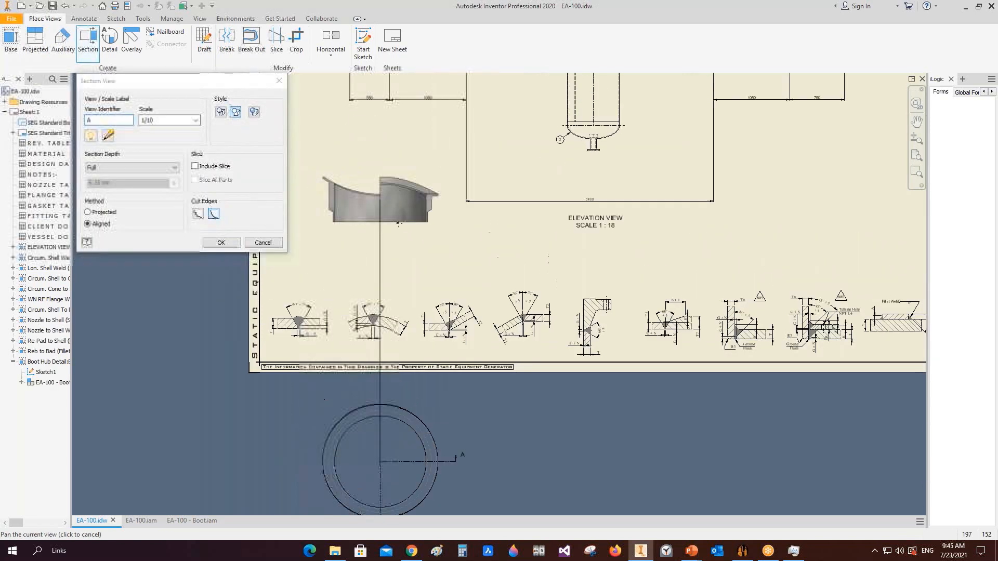
click(100, 213)
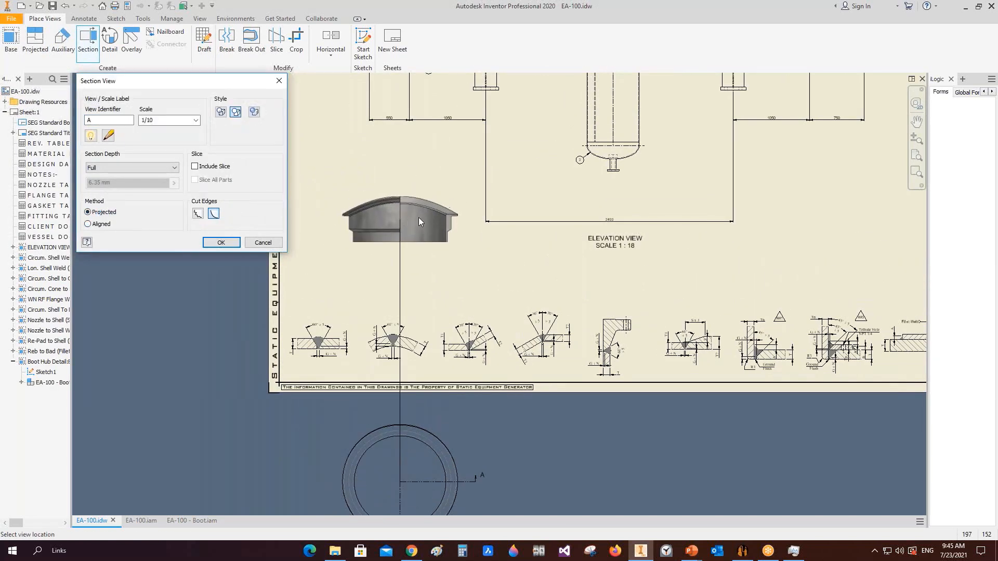
click(110, 228)
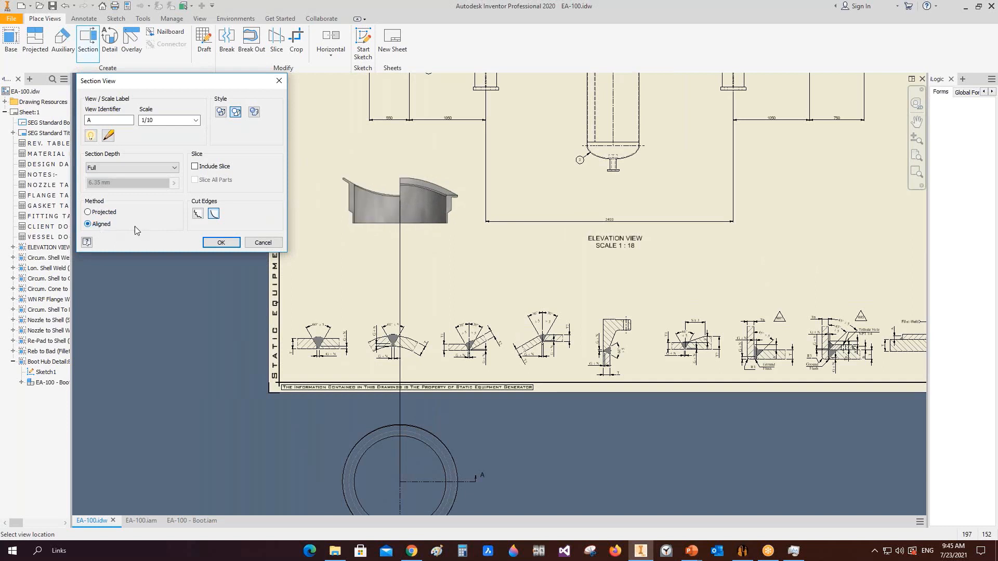
click(390, 195)
Move the Section A-A label farther below its view
scroll(395, 197, down, 3)
middle_drag(416, 150, 413, 78)
scroll(414, 78, up, 4)
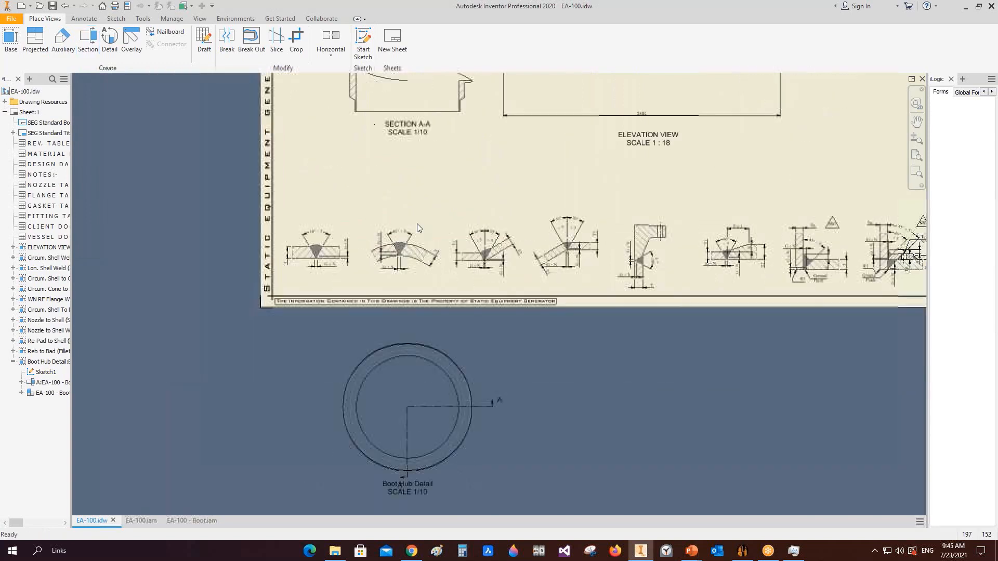
middle_drag(452, 411, 451, 326)
scroll(451, 326, down, 5)
scroll(324, 431, up, 3)
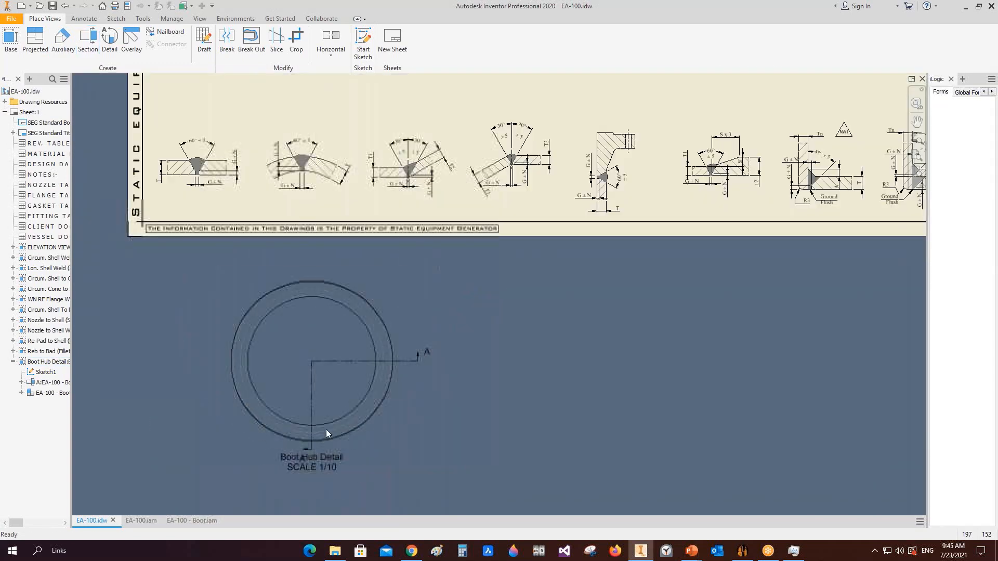
middle_drag(315, 108, 335, 397)
scroll(321, 227, down, 3)
drag(329, 363, 328, 397)
Add a vertical centre line through the middle of Section A-A
click(84, 18)
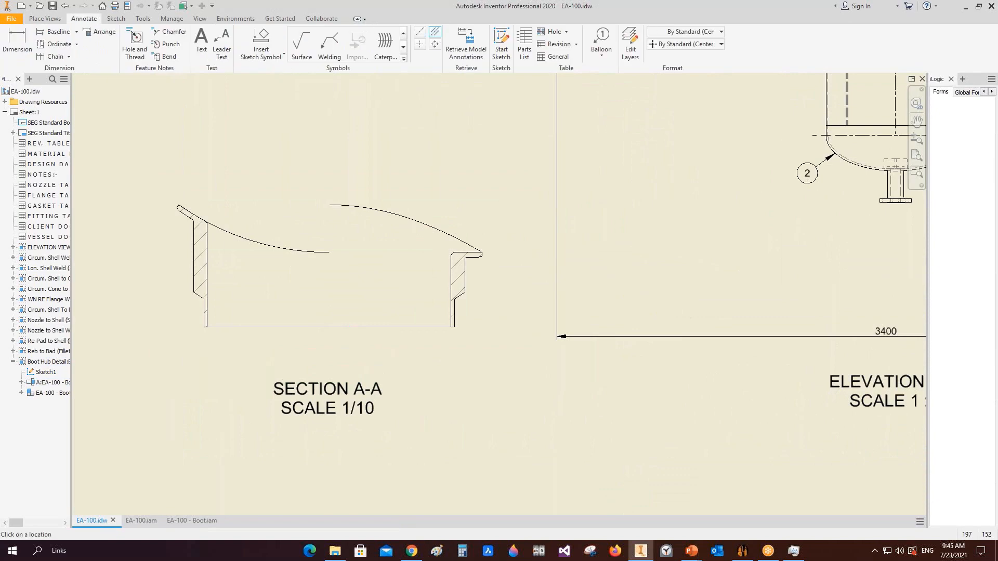
scroll(274, 270, up, 4)
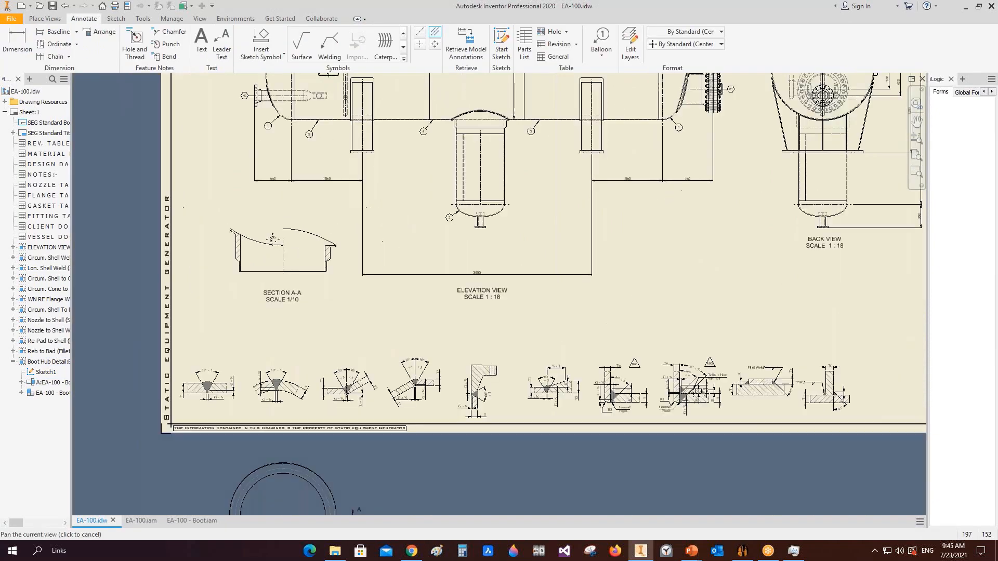
scroll(270, 223, down, 3)
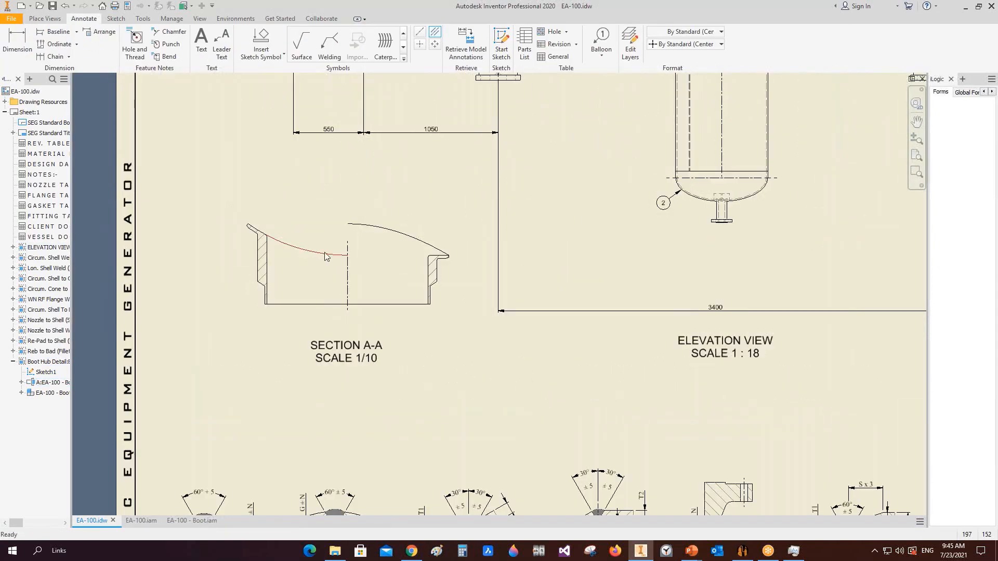
click(324, 256)
Shift the Boot Hub Detail view with its aligned section toward the sheet's left border
scroll(321, 307, up, 3)
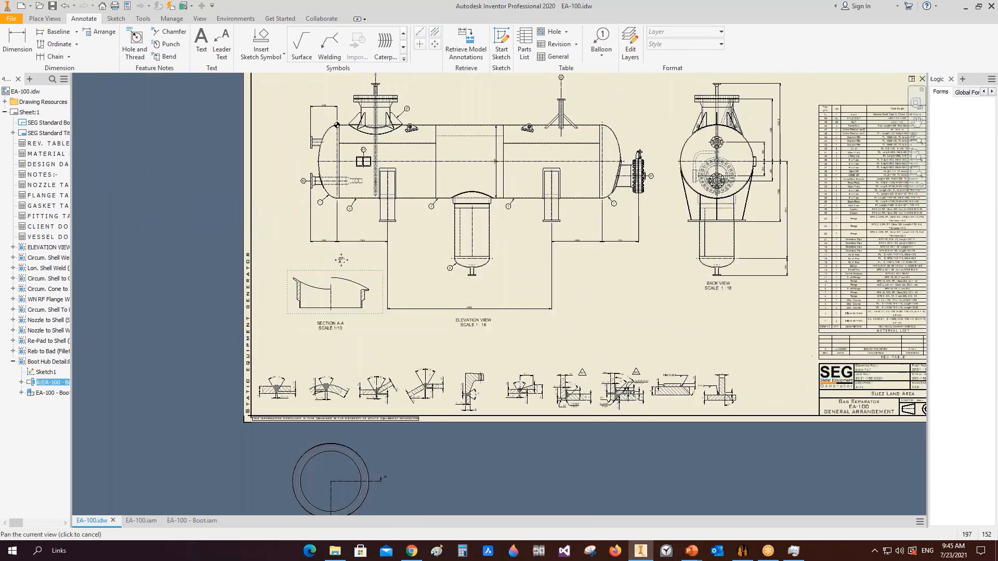
middle_drag(341, 258, 360, 203)
drag(304, 390, 272, 389)
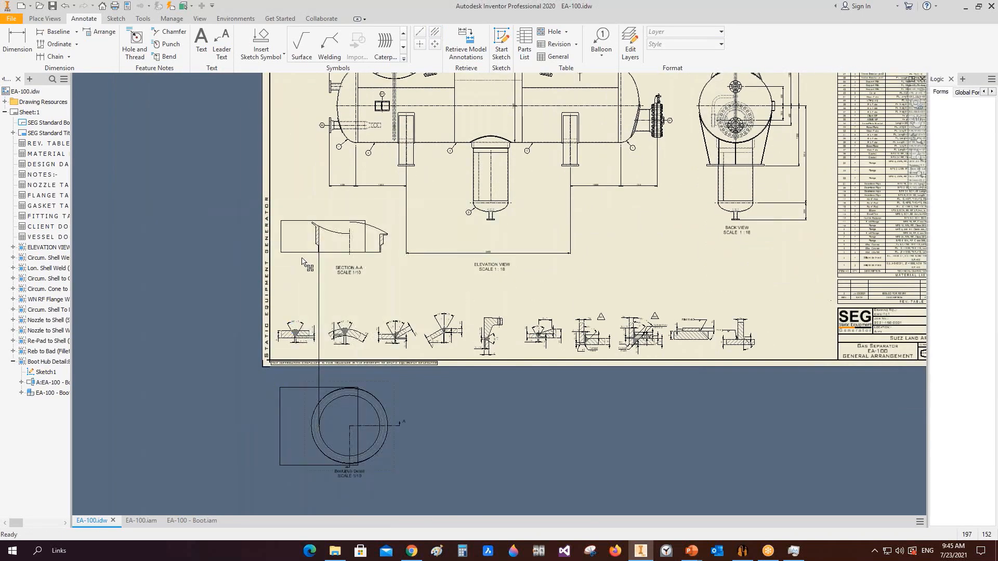
Dimension vertically from the underside of the hub's right lip to the taper's upper end, its lower end and the hub's bottom edge
scroll(326, 264, down, 3)
click(28, 45)
scroll(427, 219, down, 5)
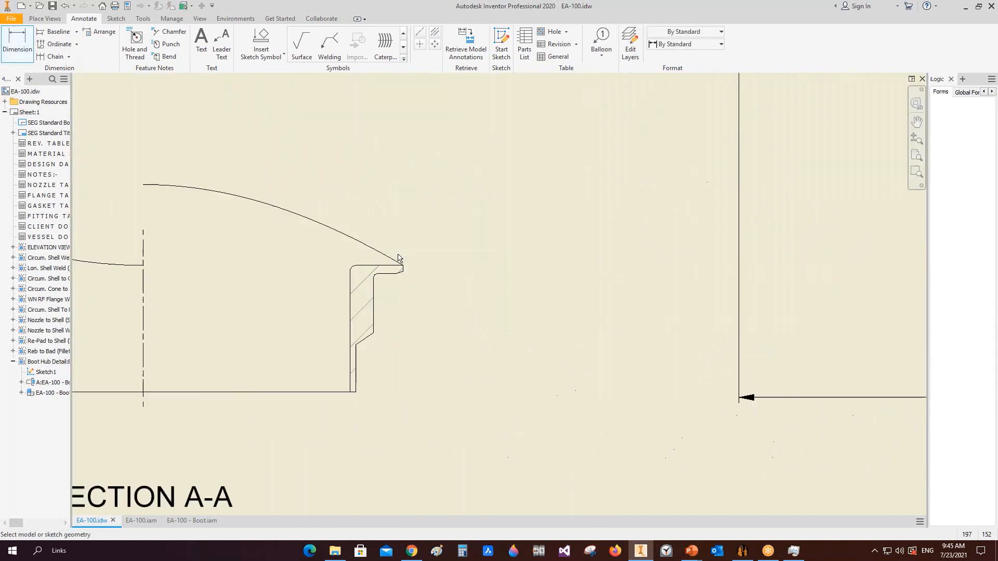
click(412, 172)
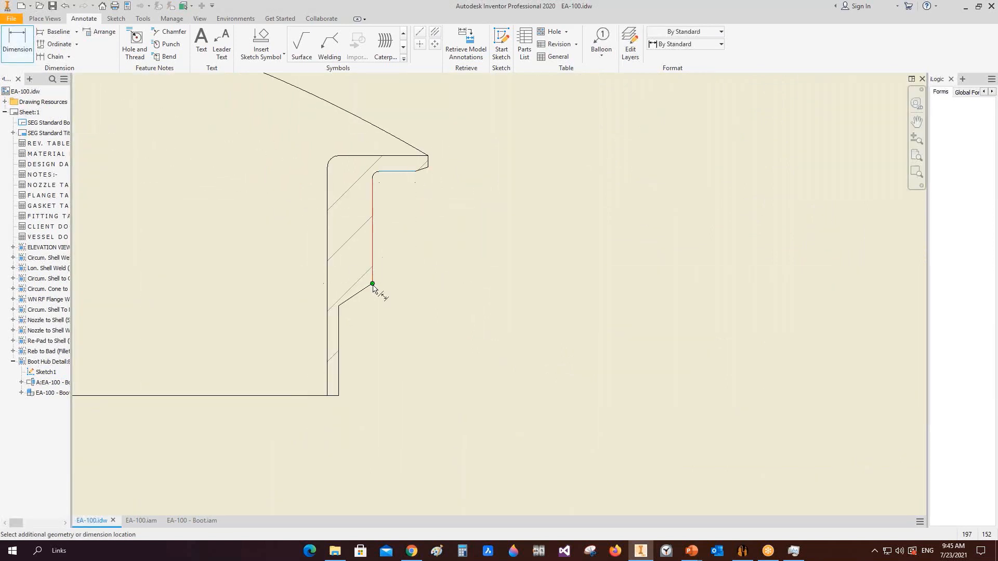
click(373, 283)
click(564, 229)
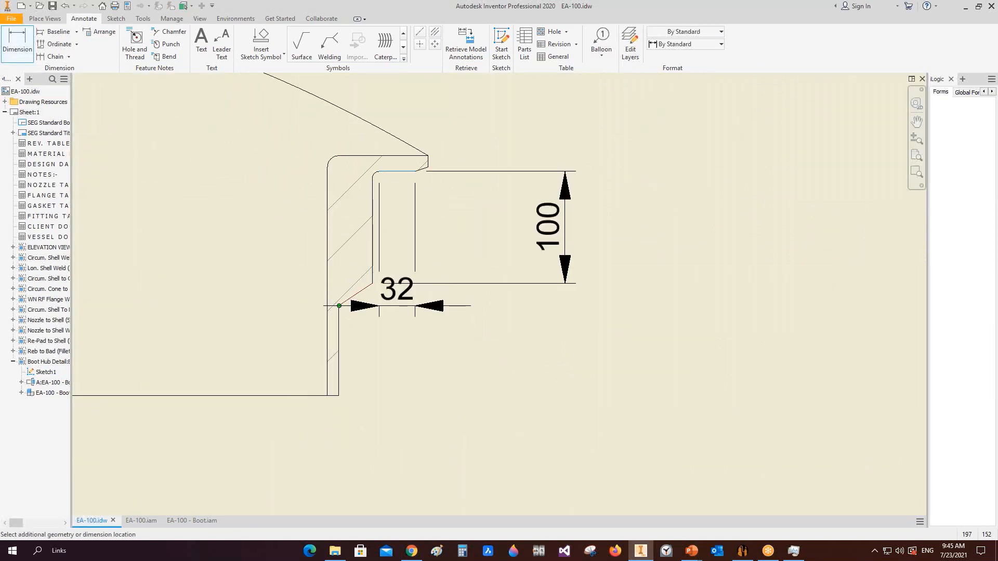
click(339, 305)
click(407, 174)
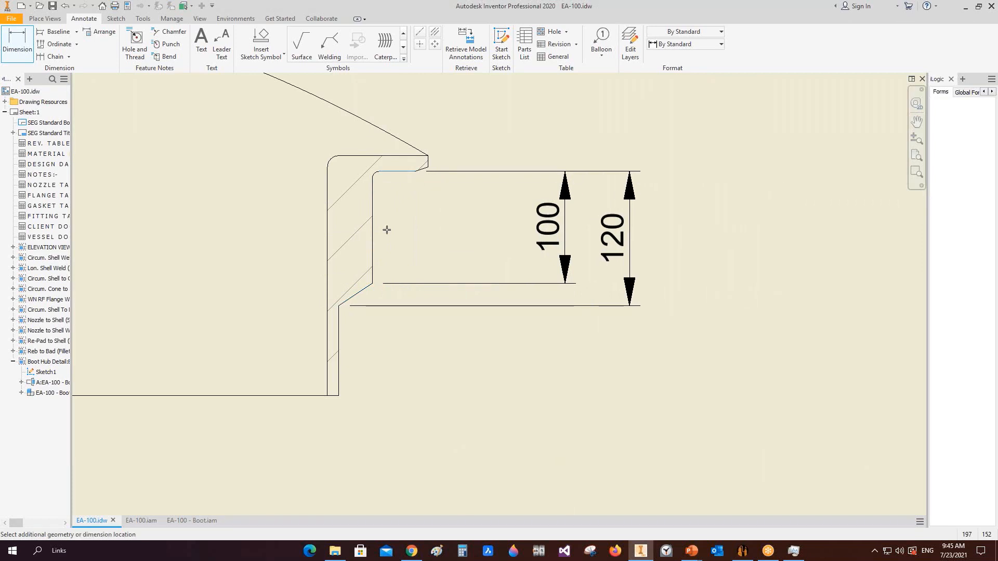
click(334, 395)
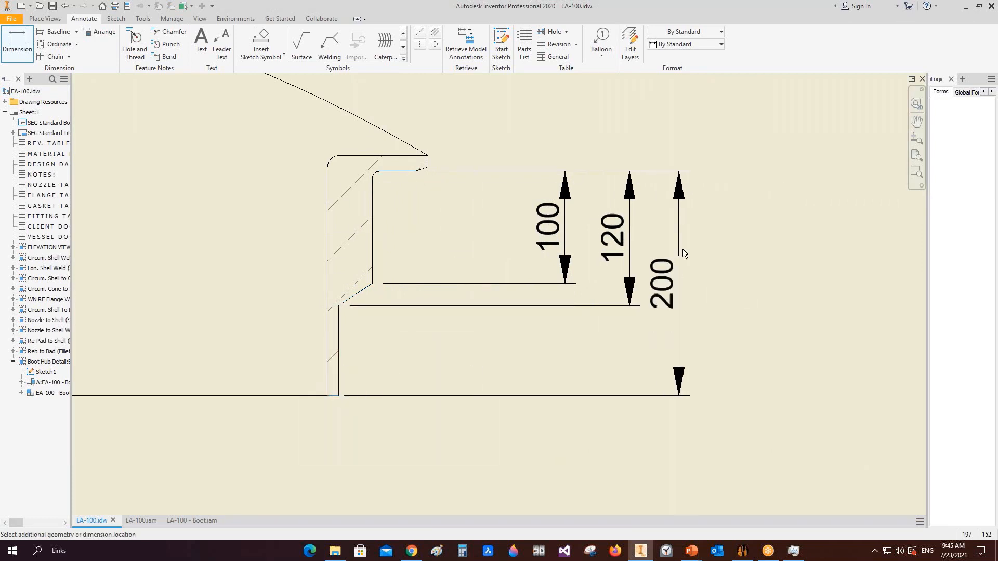
click(690, 256)
Dimension the hub's inner diameter horizontally below Section A-A
middle_drag(413, 185, 436, 222)
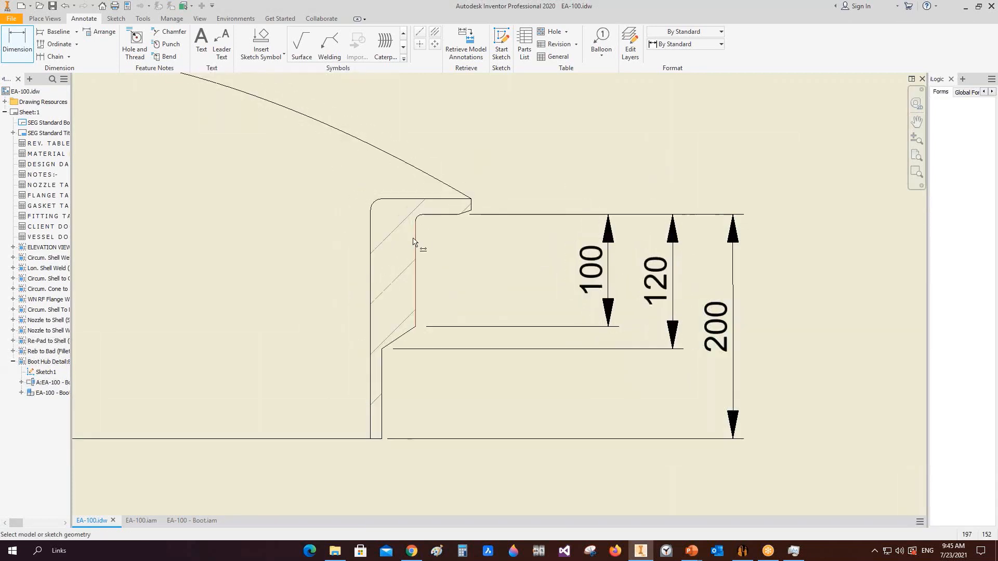
scroll(424, 295, up, 5)
click(553, 293)
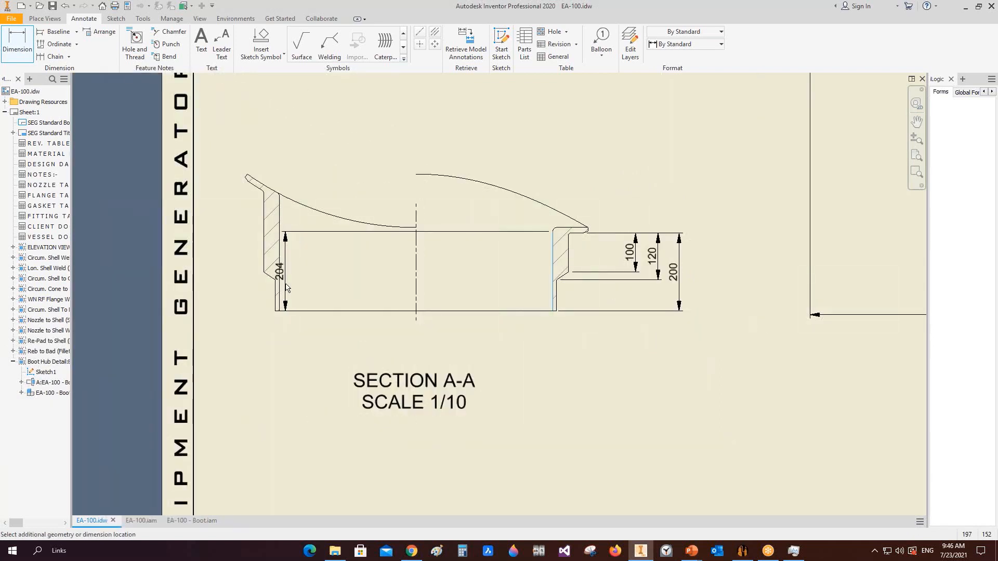
click(279, 285)
click(444, 333)
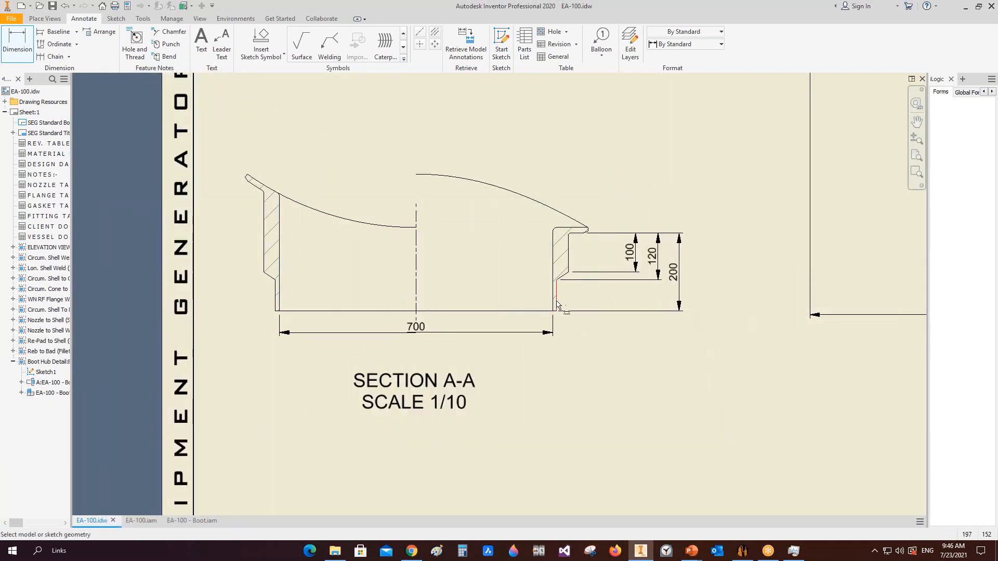
Dimension the hub's lower outer diameter beneath the inner diameter dimension
click(557, 303)
click(395, 355)
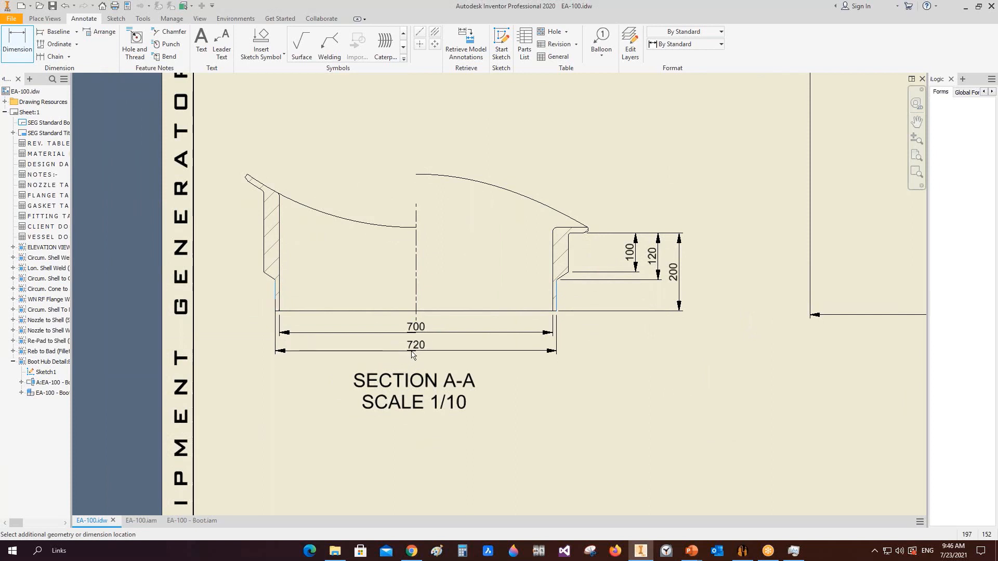
key(Escape)
Move the Section A-A label lower and delete the hub's outer diameter dimension
drag(437, 386, 435, 404)
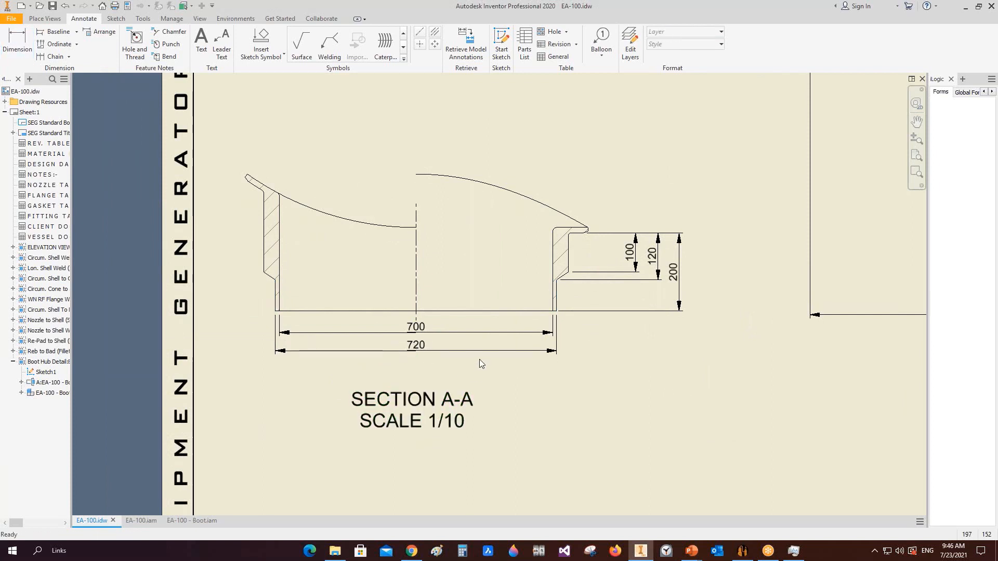
click(485, 355)
key(Delete)
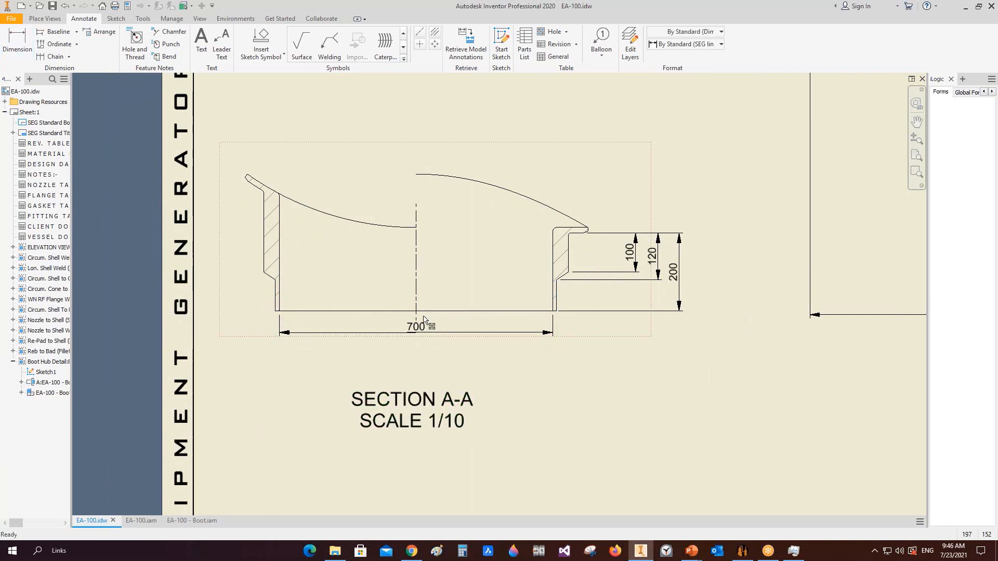
Dimension the thickness of the hub's lower left wall in Section A-A
key(d)
click(276, 293)
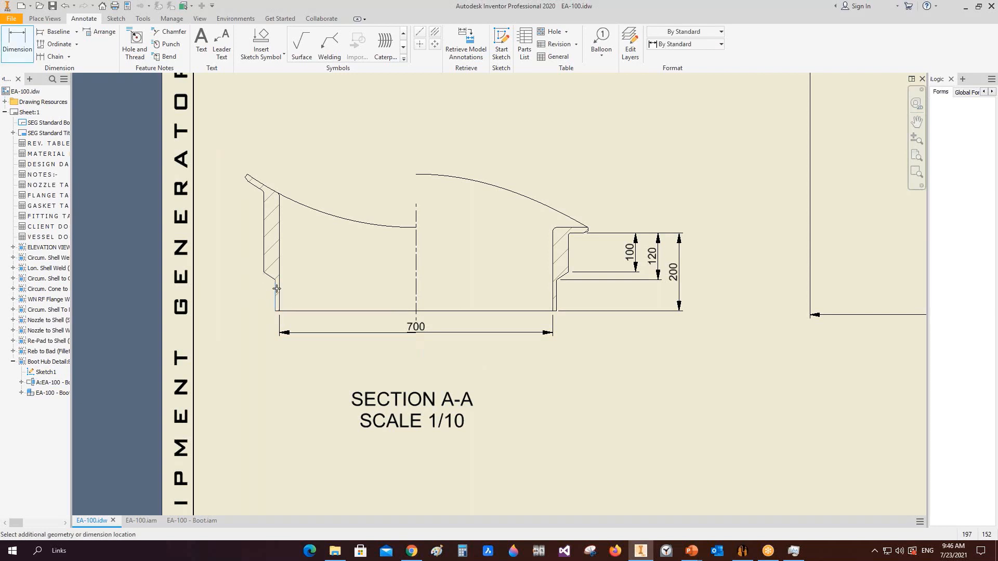
click(304, 301)
key(Escape)
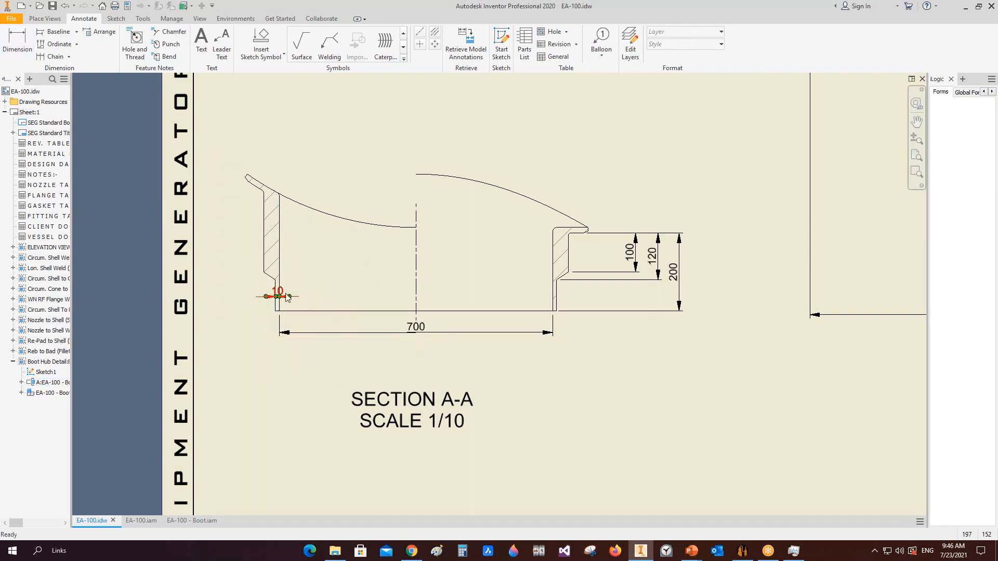
Move the lower wall's thickness text outside the hub and dimension the thicker upper left wall, placing its text outside as well
scroll(286, 293, down, 5)
drag(272, 291, 172, 306)
scroll(261, 260, up, 5)
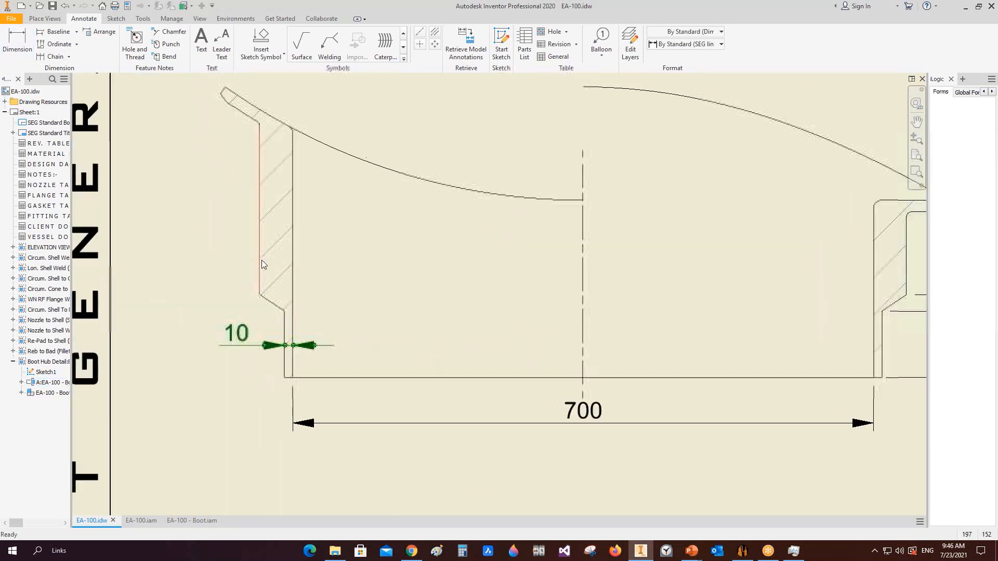
click(266, 262)
click(285, 265)
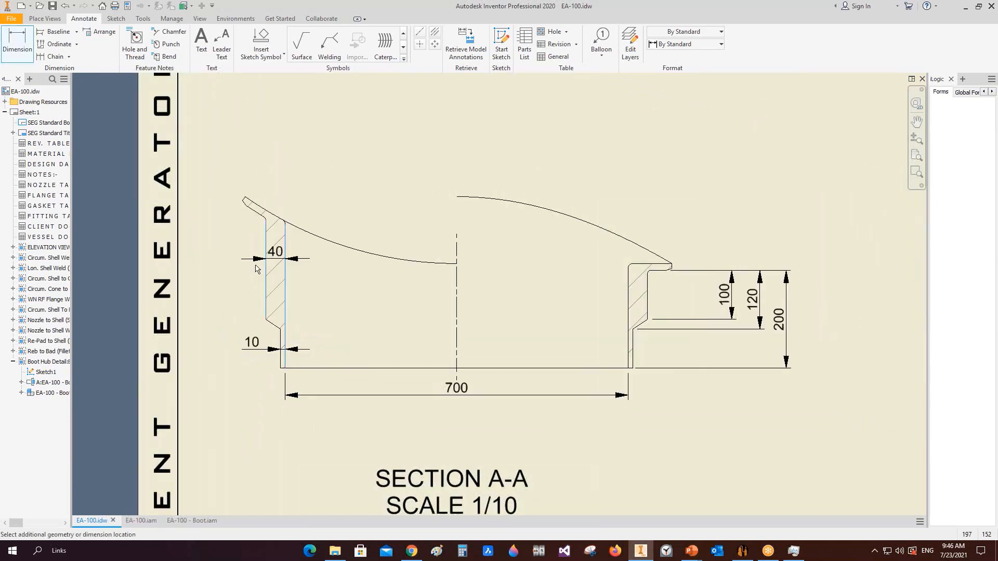
click(298, 262)
drag(274, 261, 241, 268)
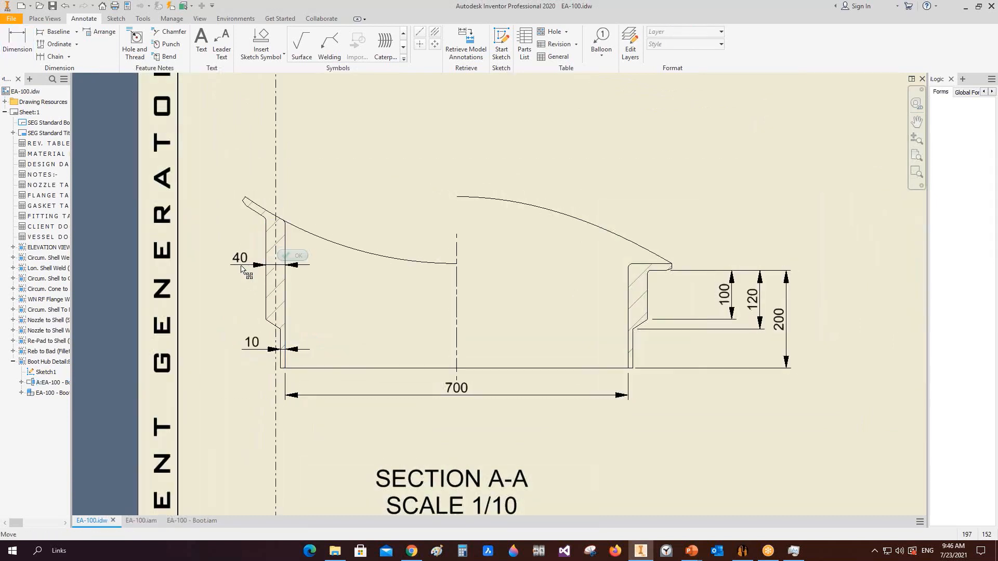
Dimension the overall height of Section A-A from the upper left tip to the hub's bottom edge, outside the left wall
key(d)
click(243, 198)
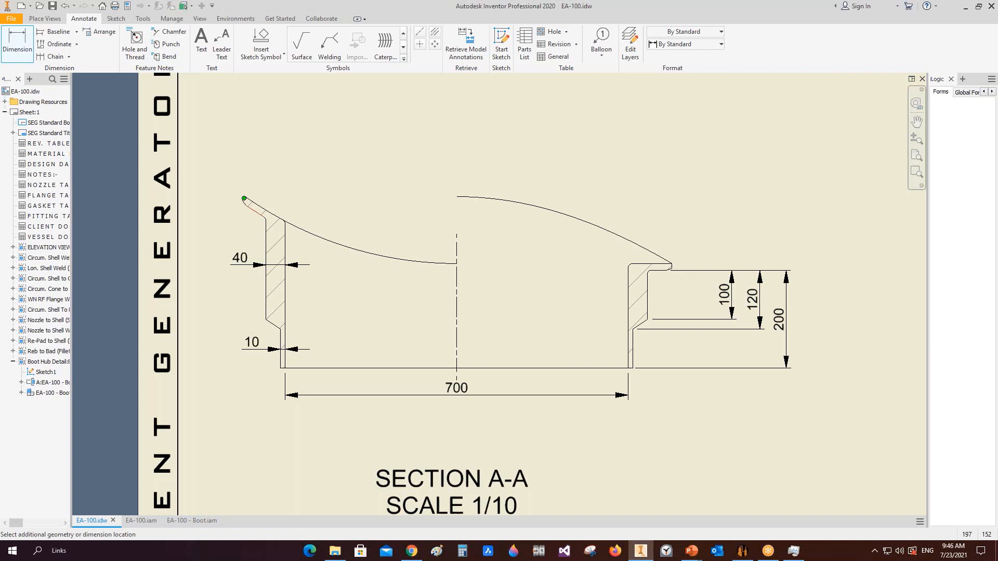
click(291, 368)
click(206, 295)
scroll(390, 300, down, 2)
middle_drag(481, 298, 472, 303)
right_click(485, 243)
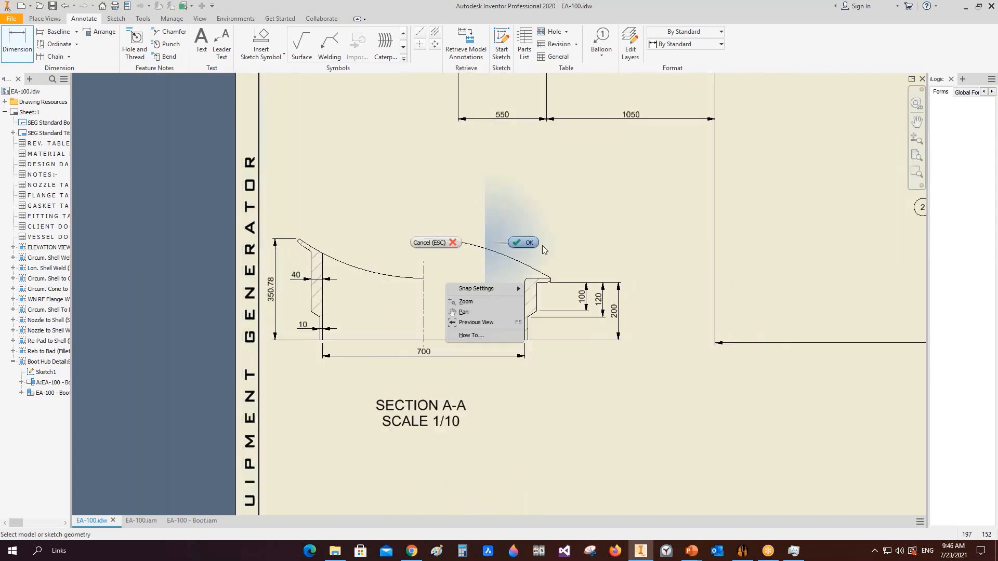
click(533, 249)
Add a radius dimension to the rounded inner top corner of the right hub wall
key(d)
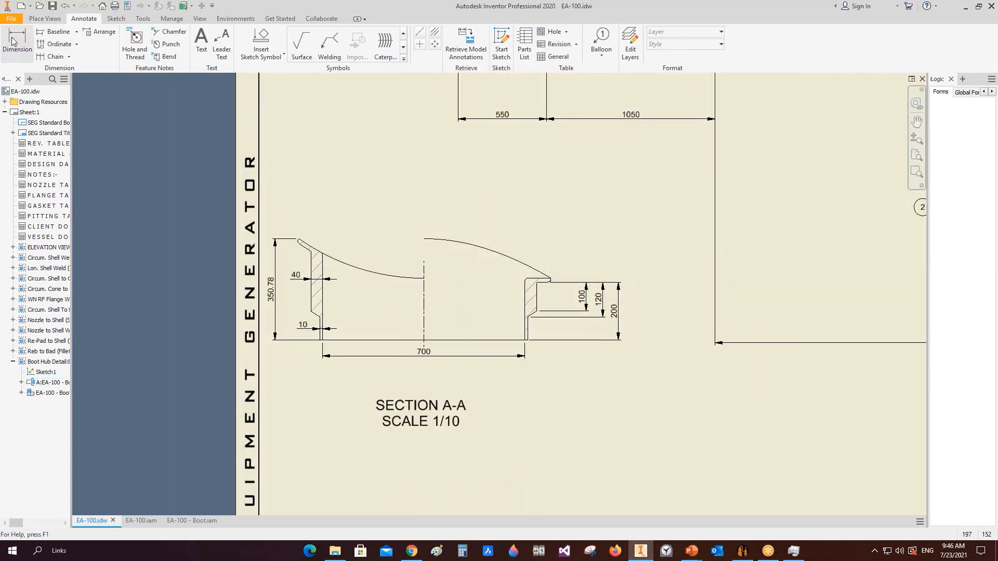
scroll(538, 280, up, 6)
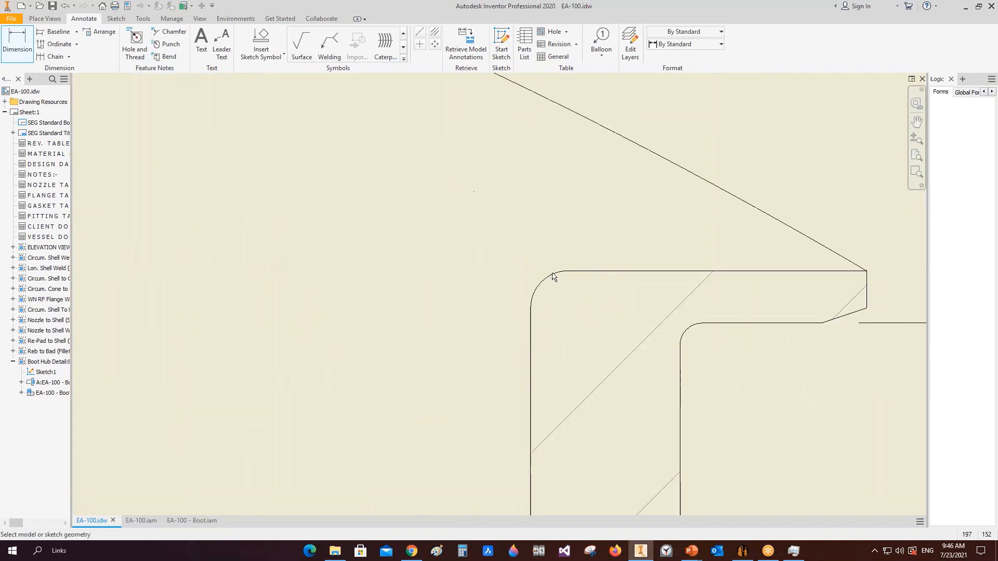
click(540, 279)
scroll(462, 237, down, 4)
click(416, 216)
Add a radius dimension to the fillet beneath the hub's outward lip, with the text beside the wall
scroll(495, 249, up, 4)
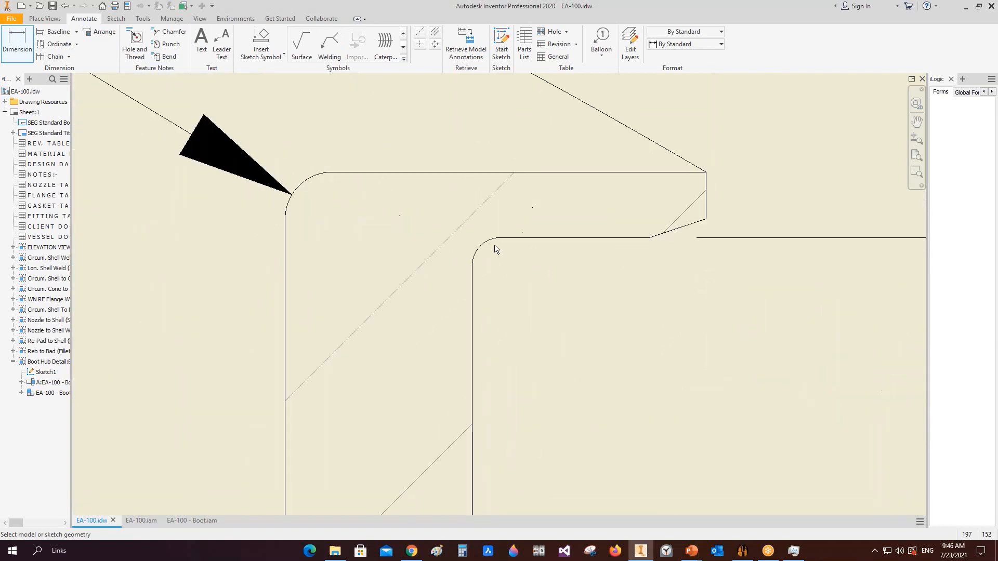
click(485, 244)
scroll(484, 244, down, 4)
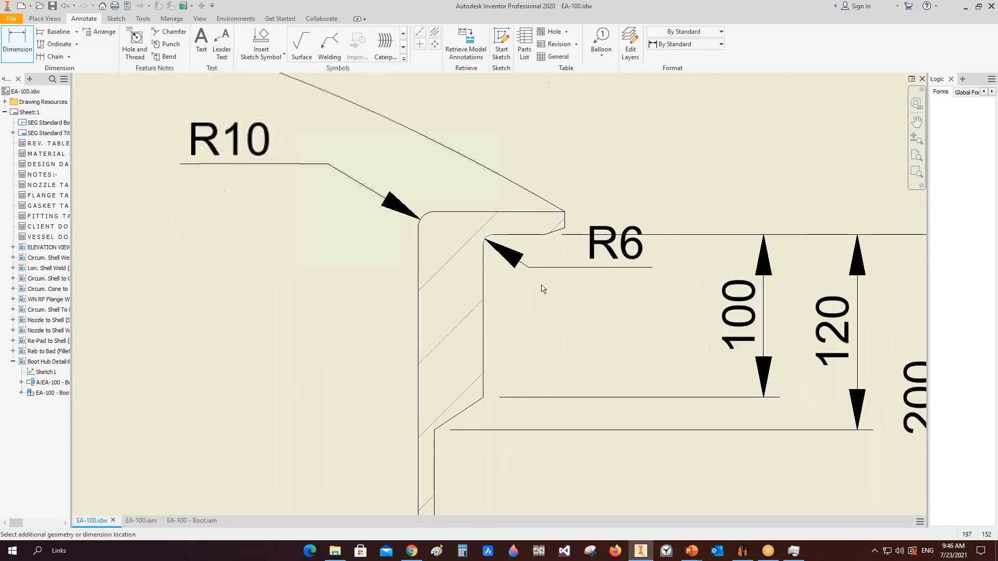
click(545, 336)
scroll(377, 285, down, 2)
right_click(538, 210)
click(569, 210)
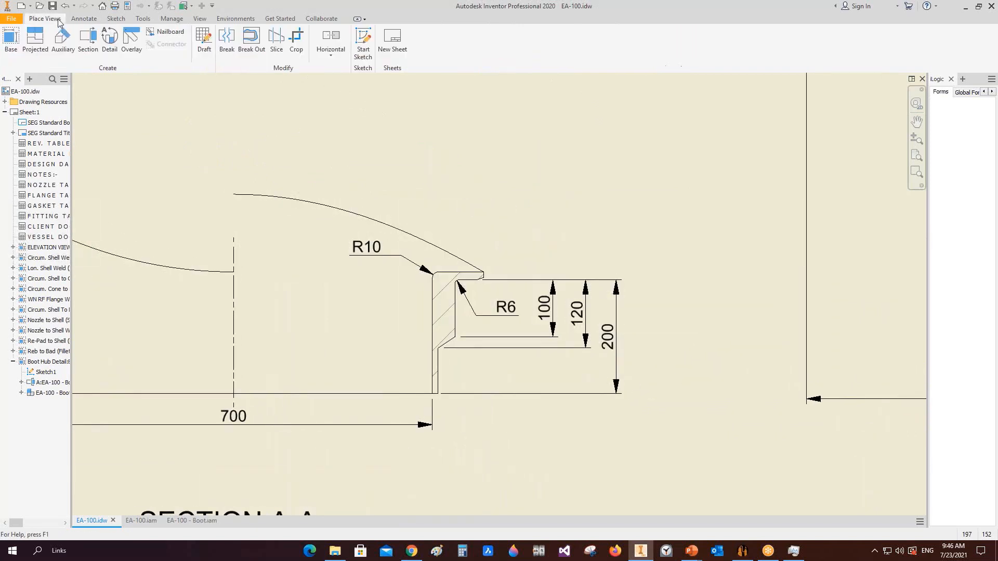
Create detail view B at scale 1:3 with a rectangular fence around the right lip's tip, placed above Section A-A
click(109, 39)
click(471, 283)
scroll(471, 284, up, 5)
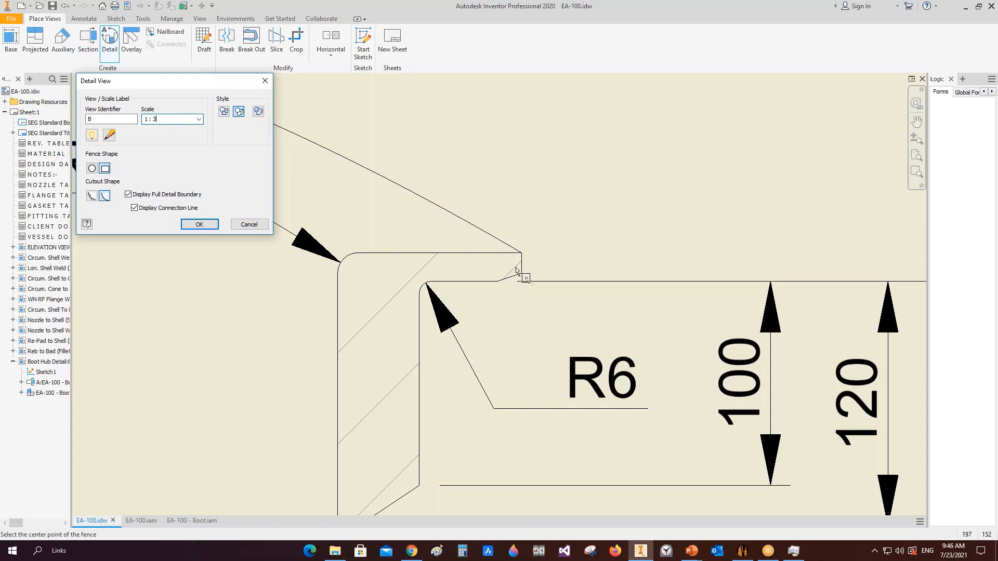
click(488, 269)
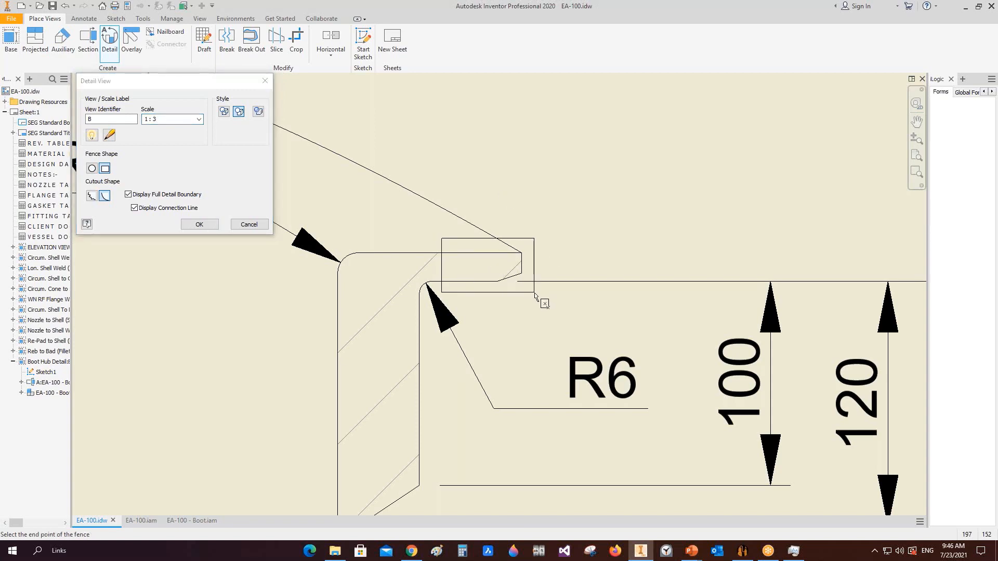
click(541, 296)
scroll(541, 293, down, 5)
scroll(576, 234, down, 3)
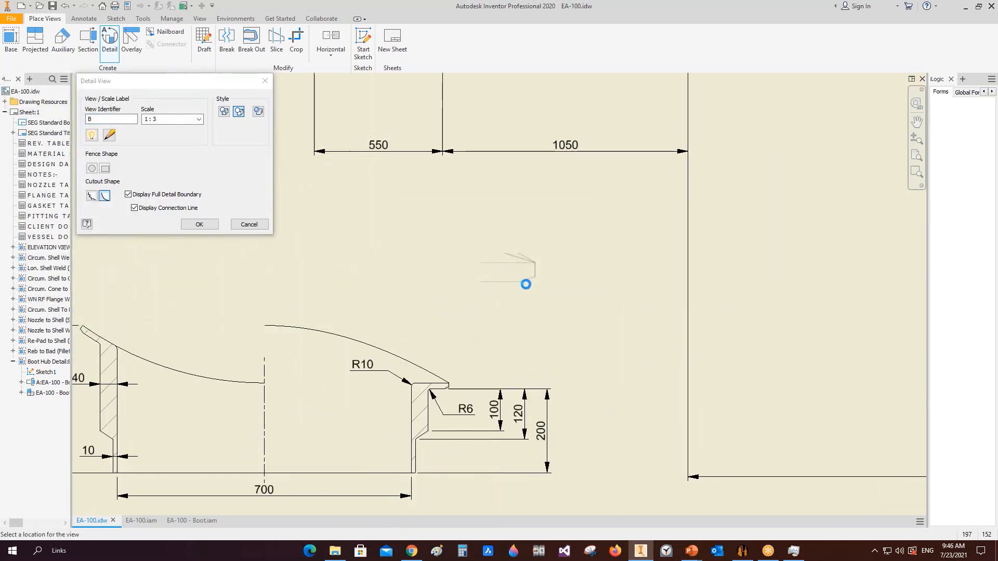
click(524, 281)
scroll(520, 270, up, 5)
Dimension the lip's full thickness vertically in detail view B
click(83, 18)
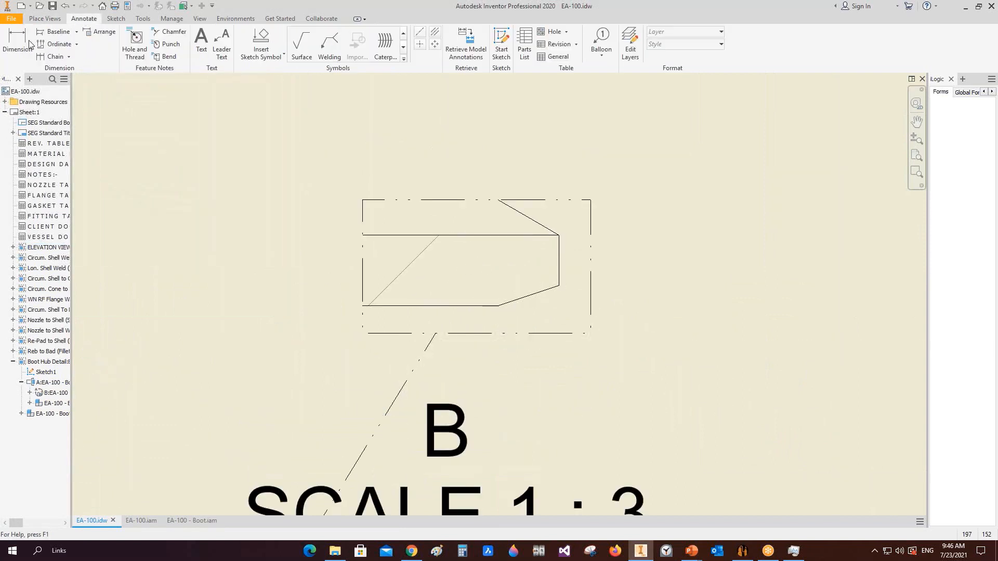
click(17, 44)
click(545, 235)
click(485, 306)
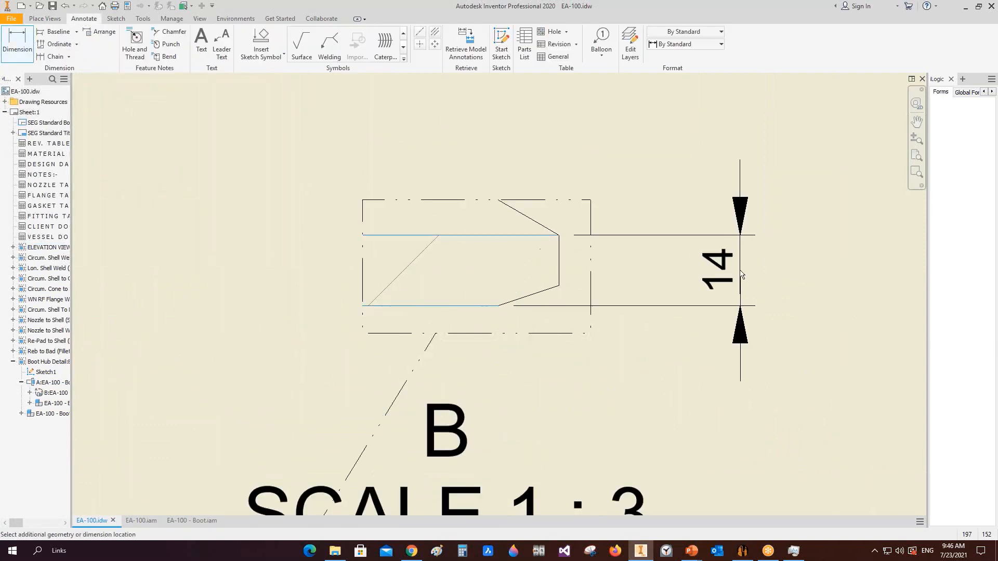
click(750, 267)
Dimension the height of the lip's end face and the horizontal length of its bevel in detail view B
click(544, 235)
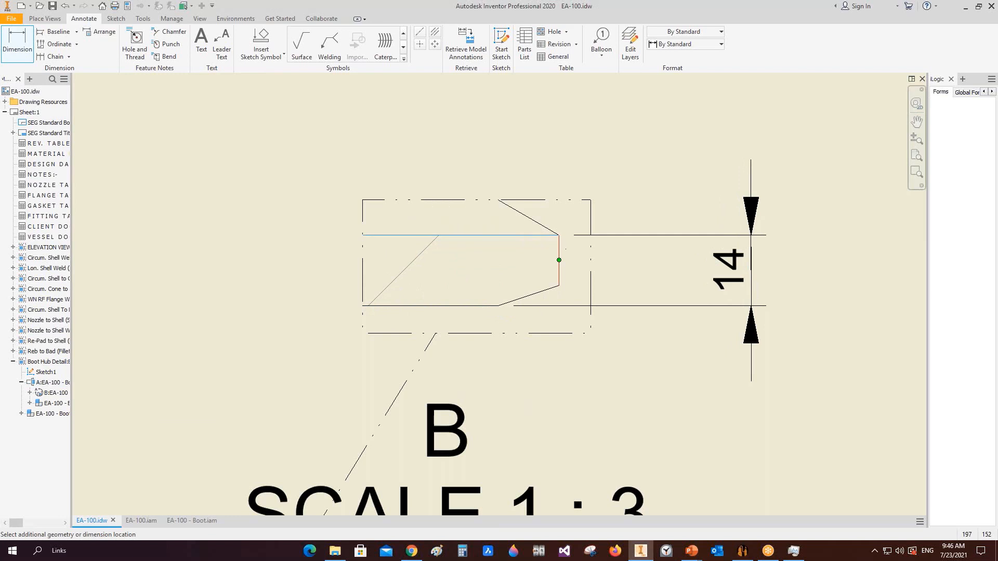
click(684, 260)
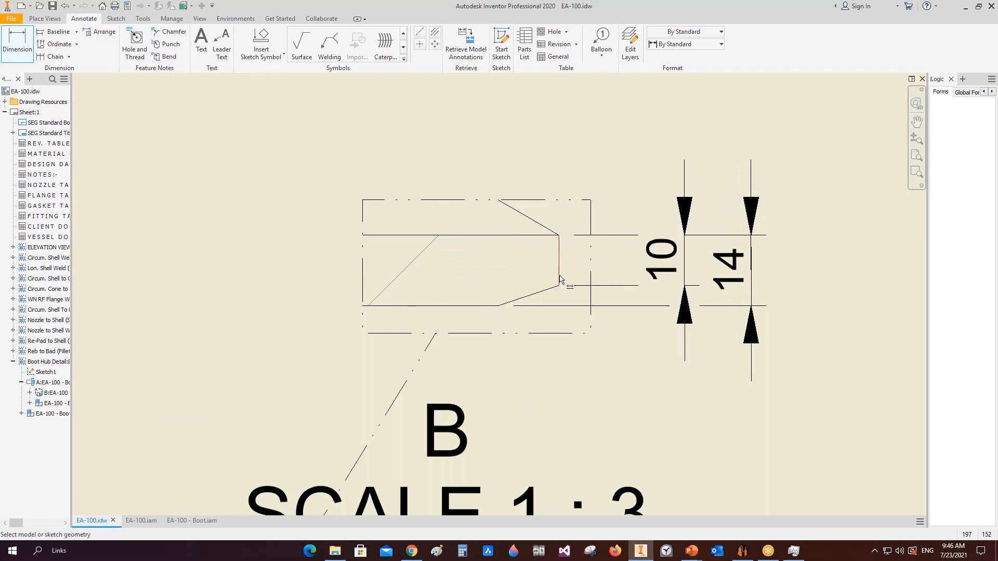
click(520, 299)
click(550, 391)
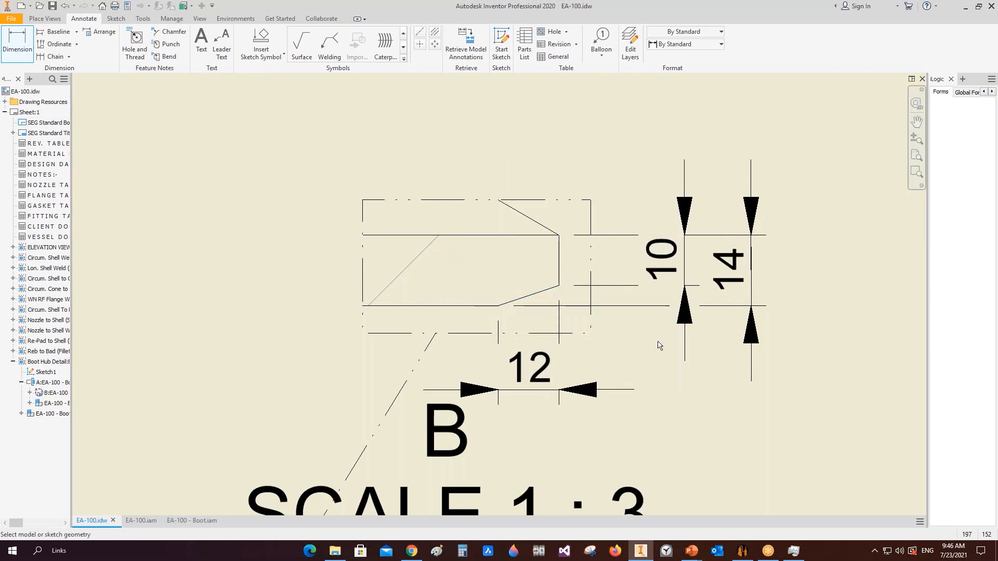
scroll(658, 345, down, 4)
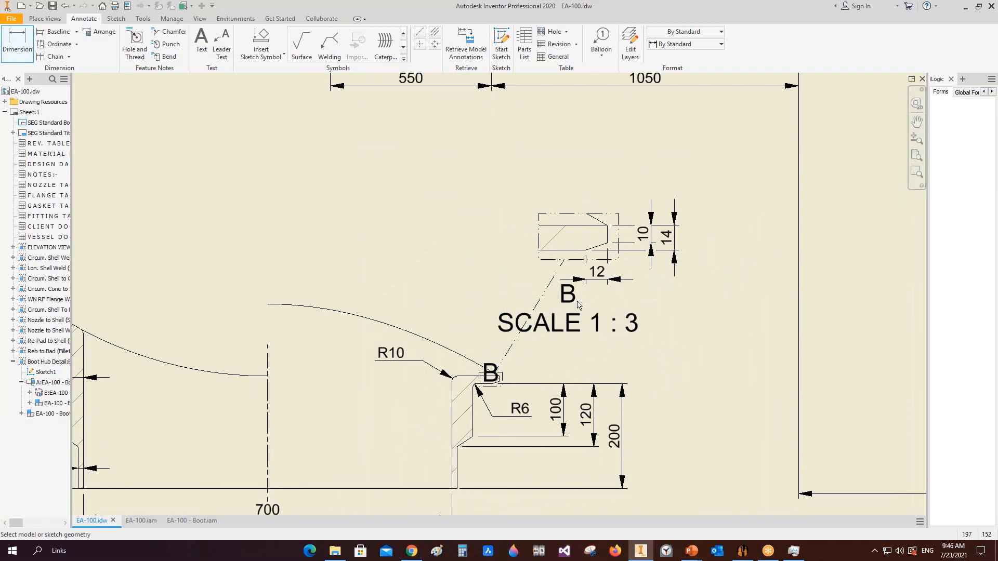
right_click(630, 286)
click(581, 286)
Move detail B's label lower, add a leader to the B callout on Section A-A, and place it above the hub
drag(574, 295, 582, 307)
scroll(490, 372, up, 6)
right_click(504, 352)
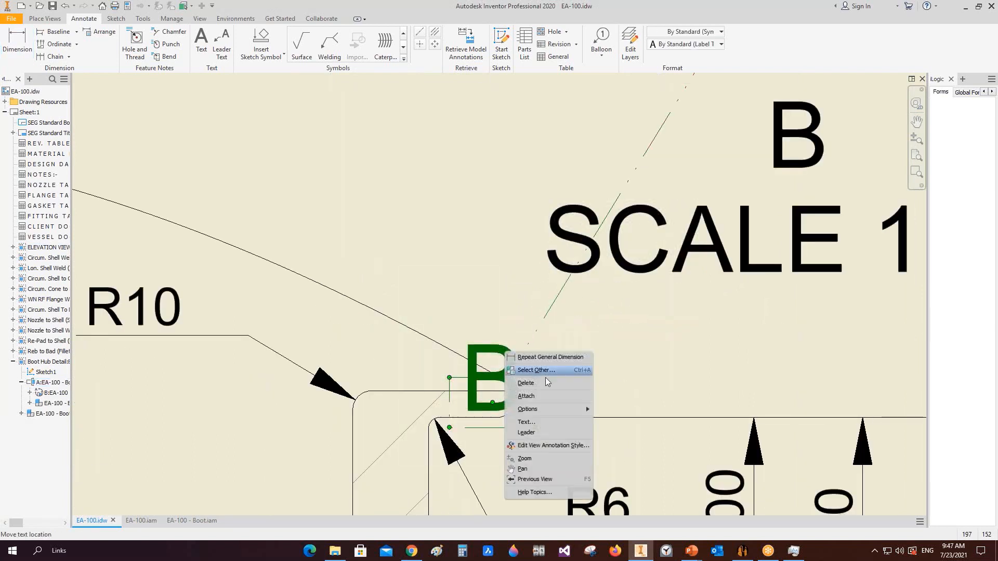
click(540, 432)
mouse_move(490, 354)
mouse_down()
mouse_move(384, 181)
mouse_move(369, 140)
mouse_up()
scroll(456, 123, down, 12)
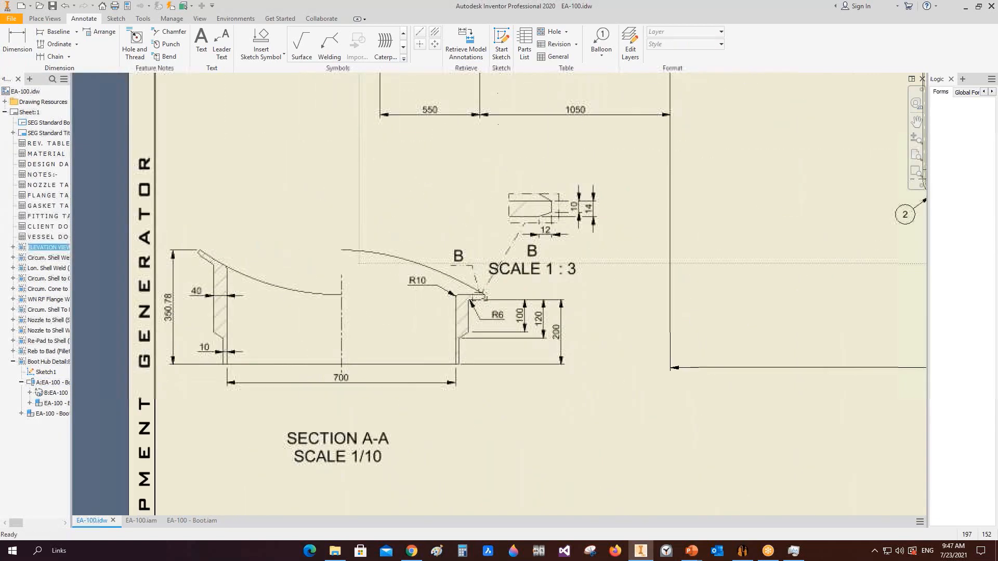
Close the EA-100 - Boot assembly and show the full EA-100 vessel assembly
key(Home)
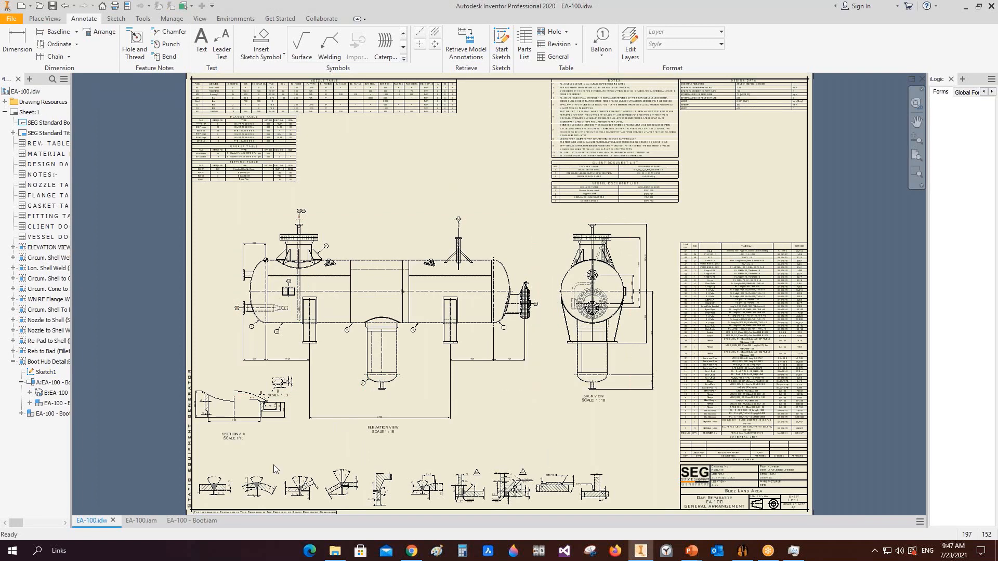
click(179, 524)
click(218, 520)
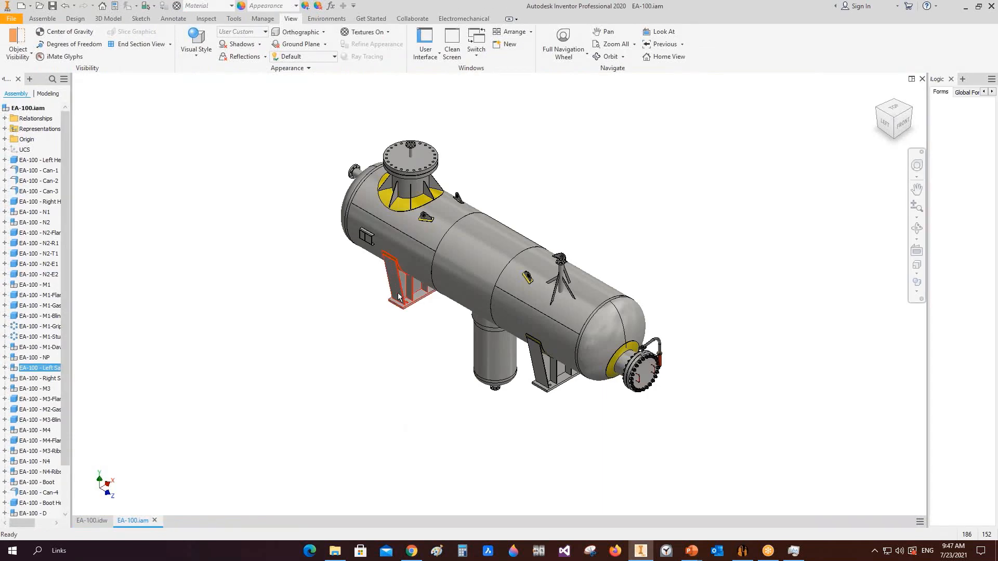
Open the left saddle subassembly from the vessel model and return to the EA-100 drawing
right_click(396, 296)
click(403, 177)
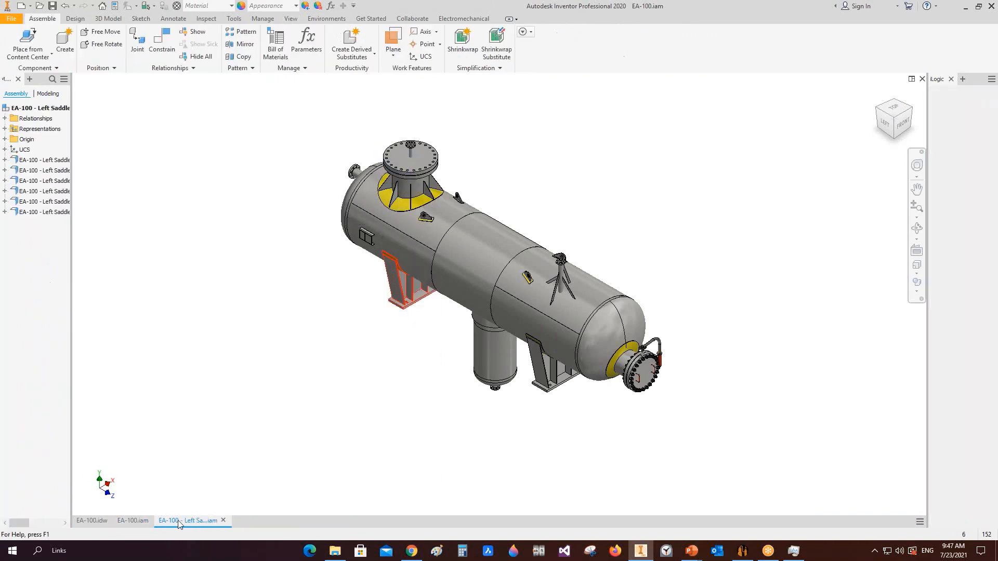
click(91, 522)
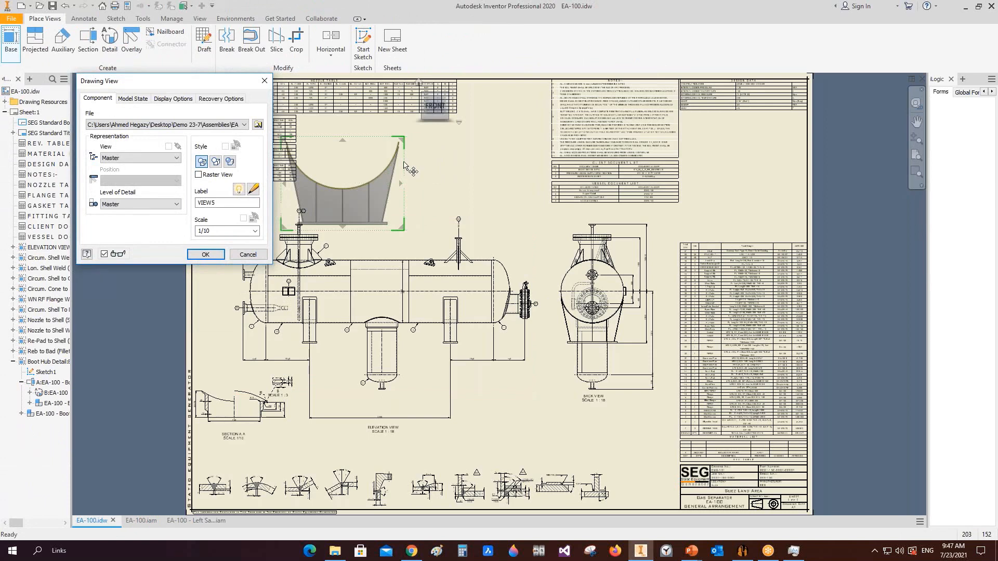
Place a front base view of the left saddle above the elevation view at scale 1/14, labelled "Sliding saddle detail"
drag(404, 164, 442, 156)
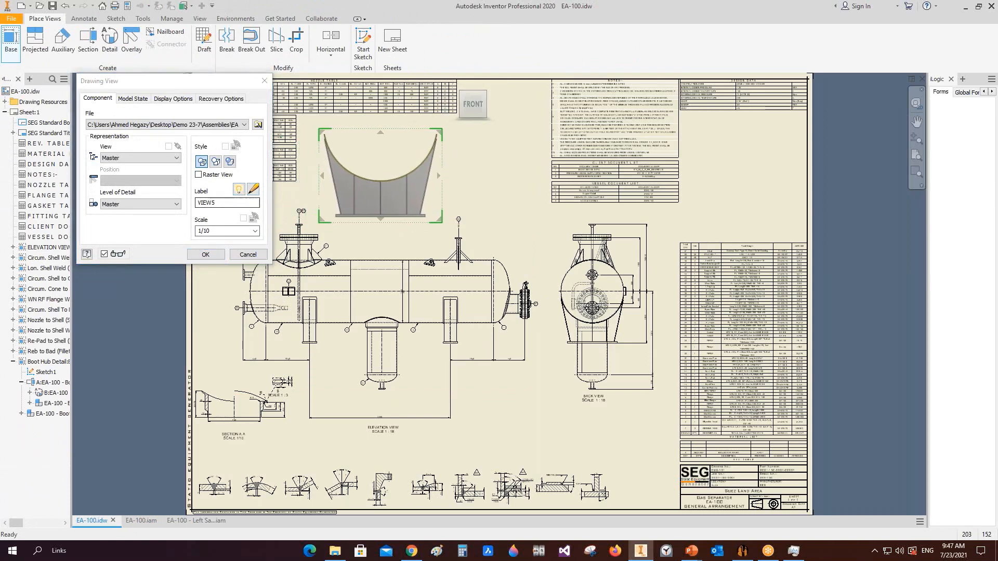
click(205, 230)
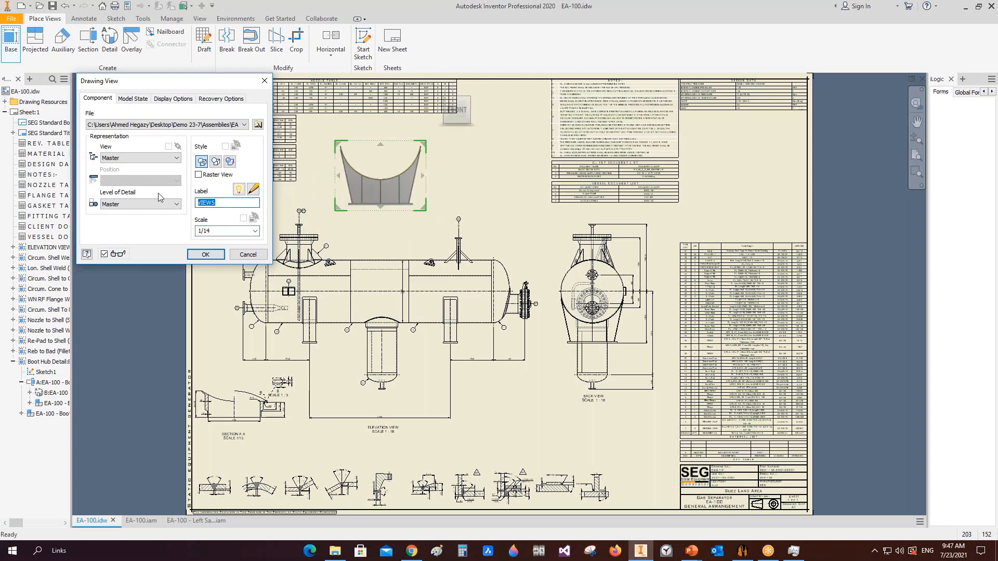
text(Sliding saddle detail)
click(206, 254)
Project a side view of the saddle to the right of the Sliding saddle detail view
scroll(426, 140, up, 3)
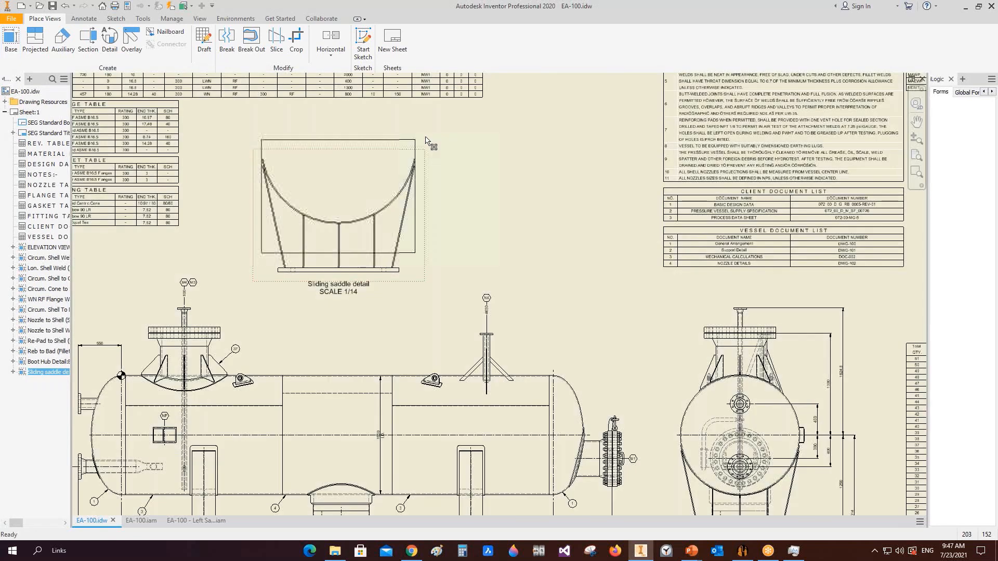
click(36, 46)
click(391, 175)
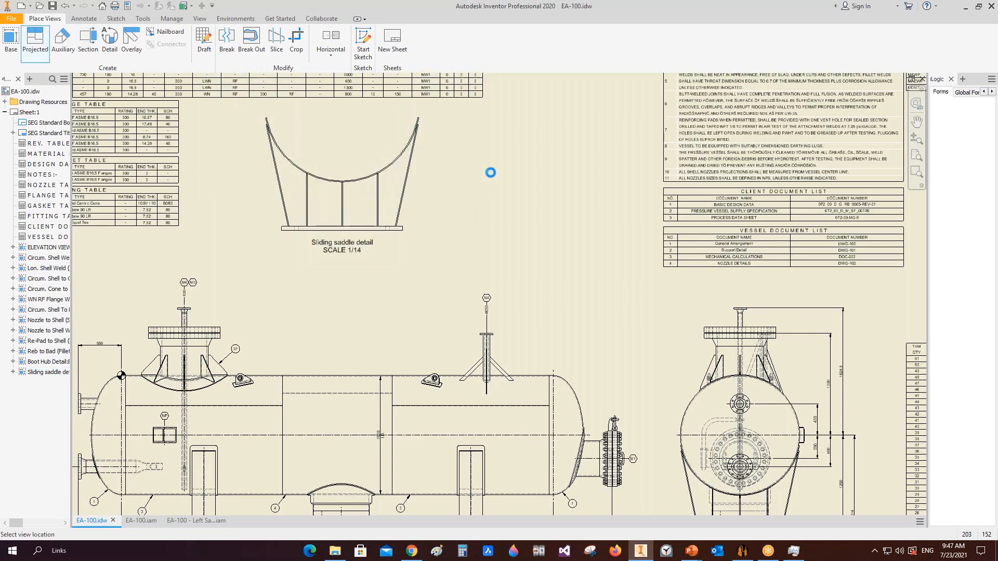
click(483, 167)
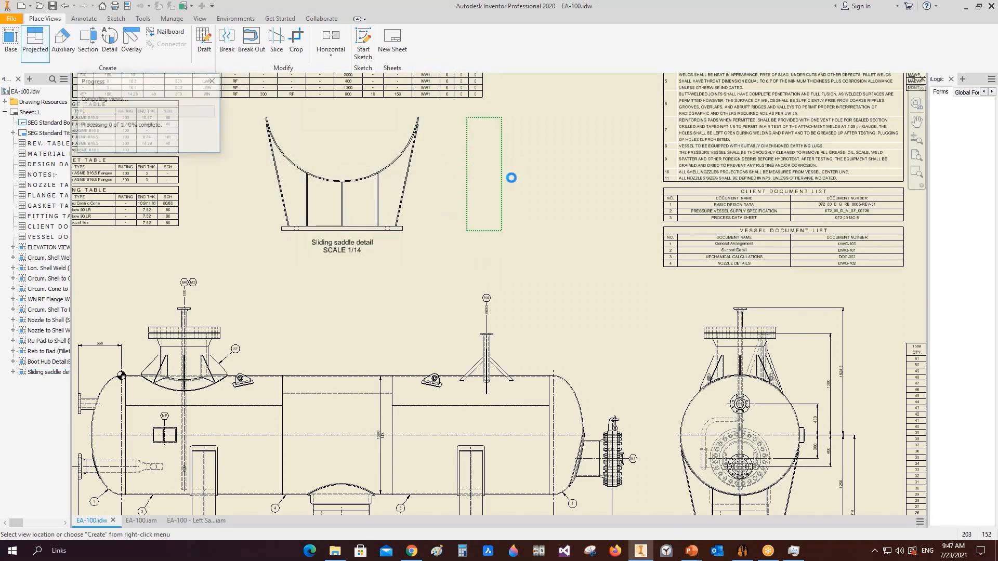
scroll(484, 204, up, 8)
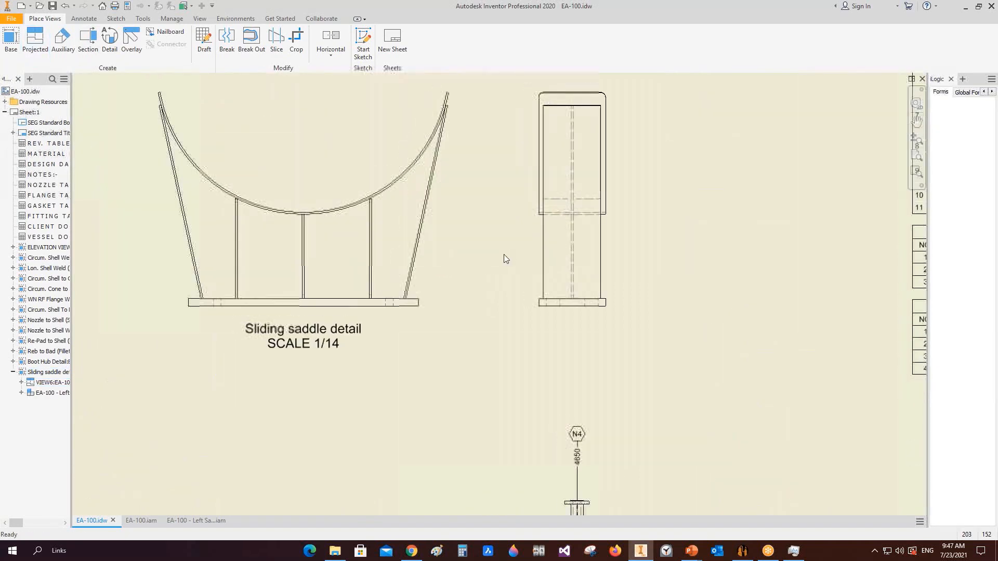
scroll(558, 198, down, 5)
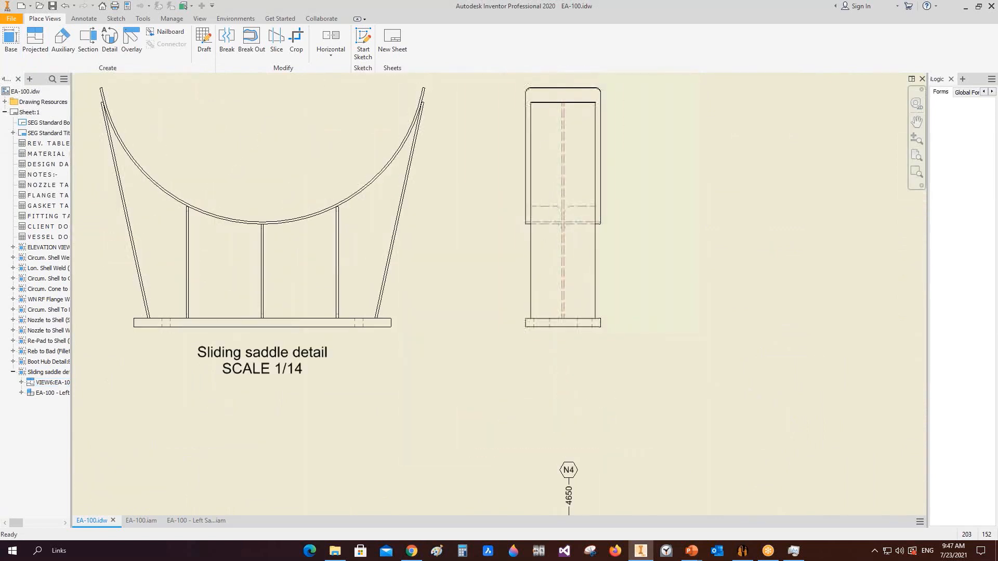
Check the hidden-line display style of the Sliding saddle detail front view
double_click(319, 165)
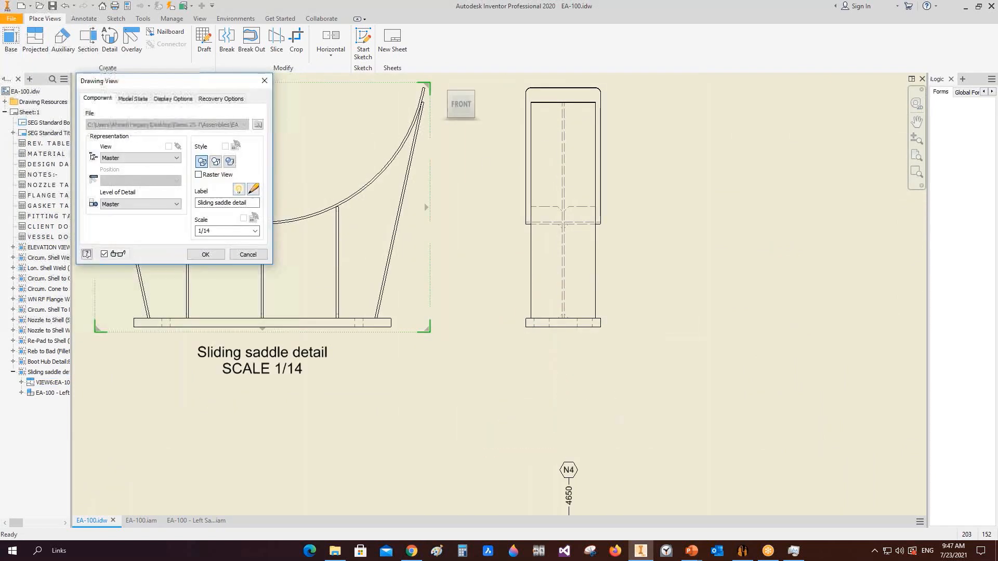
click(216, 162)
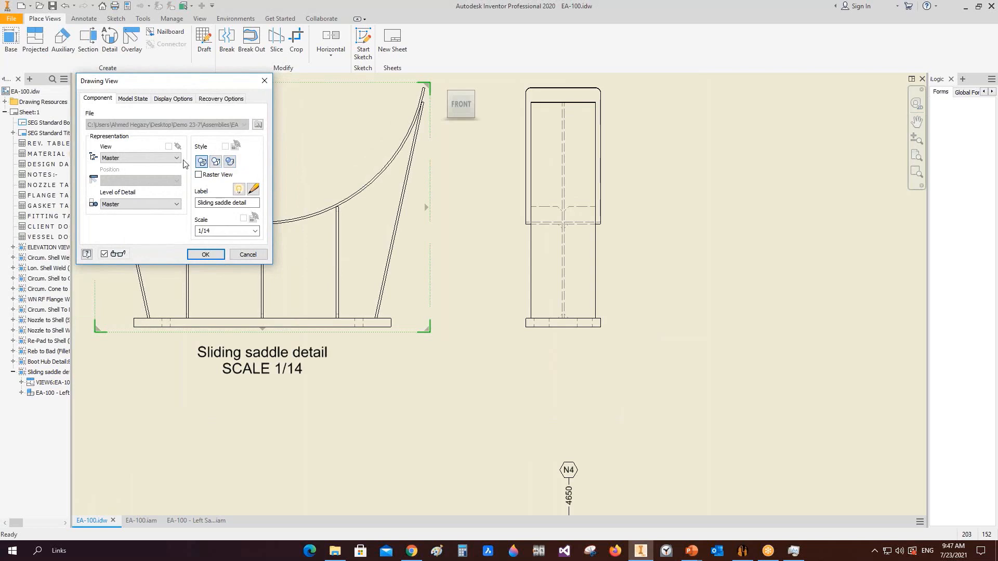
click(206, 254)
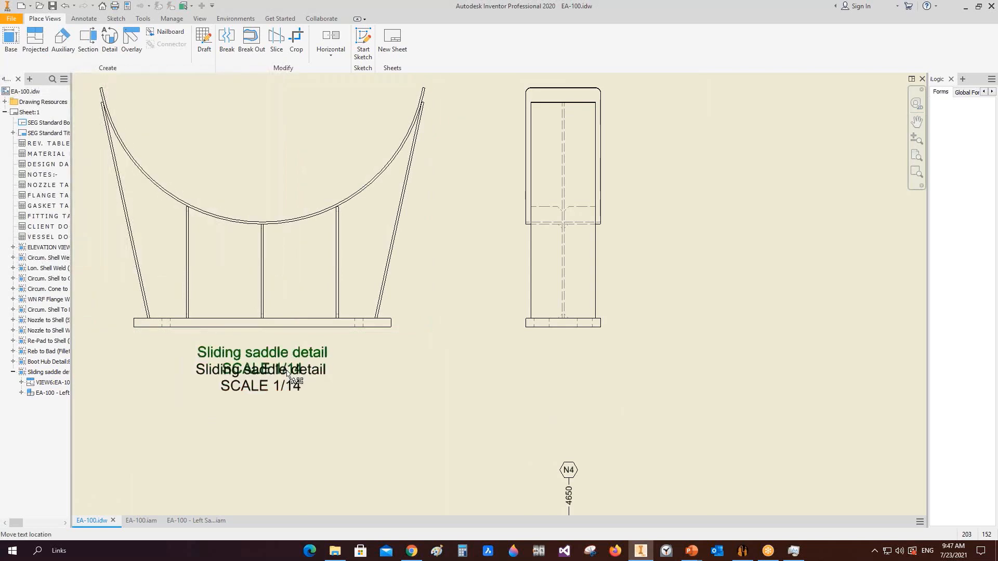
Create section view C-C at scale 1/14 through the saddle's base plate and place it below the Sliding saddle detail view
scroll(319, 353, down, 3)
middle_drag(314, 339, 327, 310)
click(88, 44)
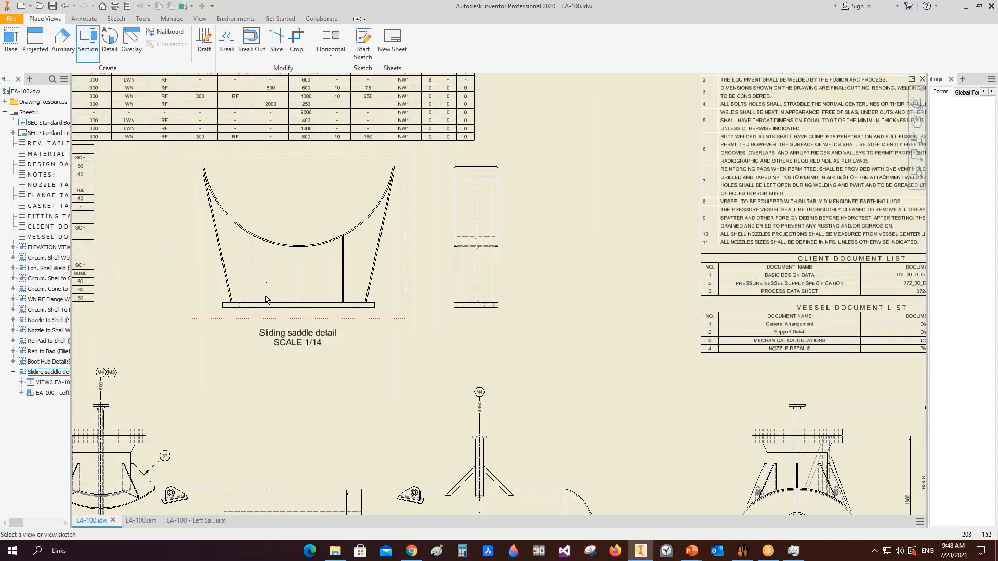
click(262, 300)
scroll(229, 306, up, 6)
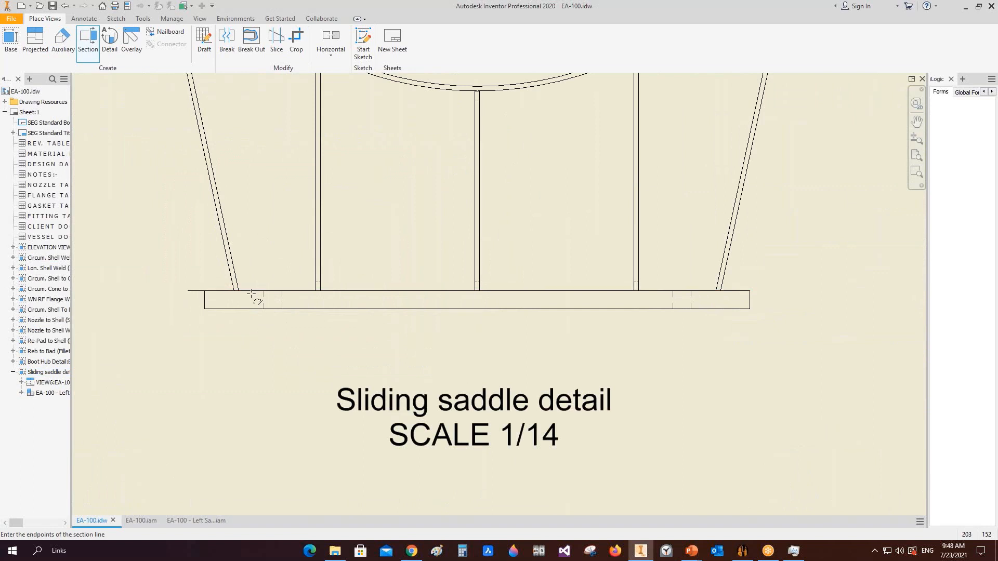
scroll(251, 294, down, 2)
click(565, 292)
right_click(566, 293)
click(609, 293)
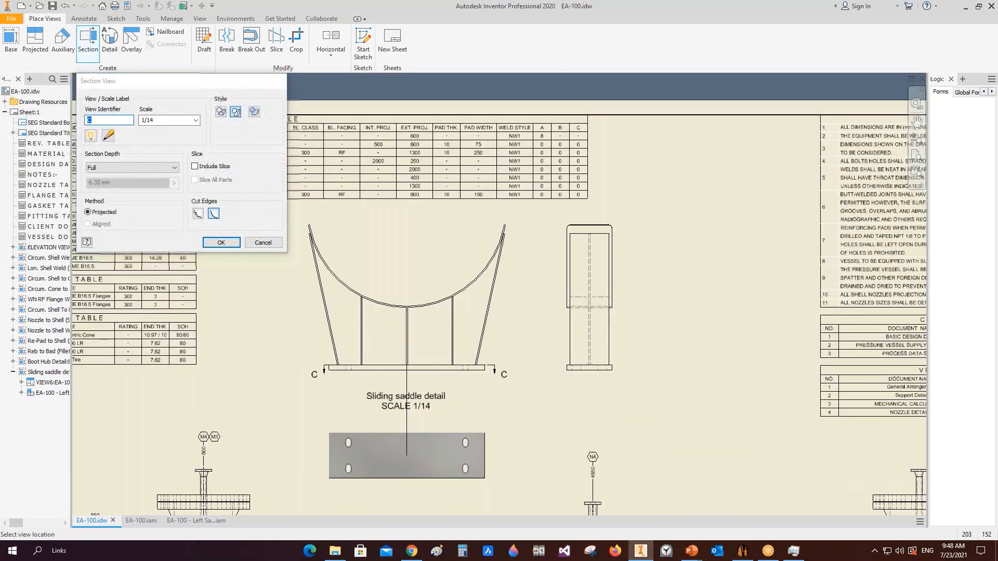
click(412, 444)
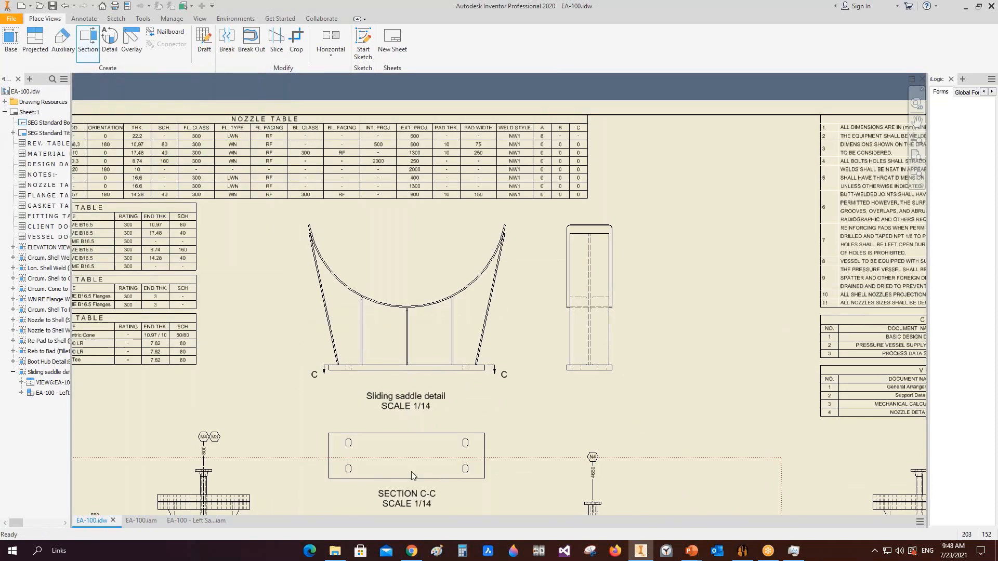
Add centre marks to the four slotted holes of the base plate in Section C-C
scroll(428, 372, down, 3)
click(84, 21)
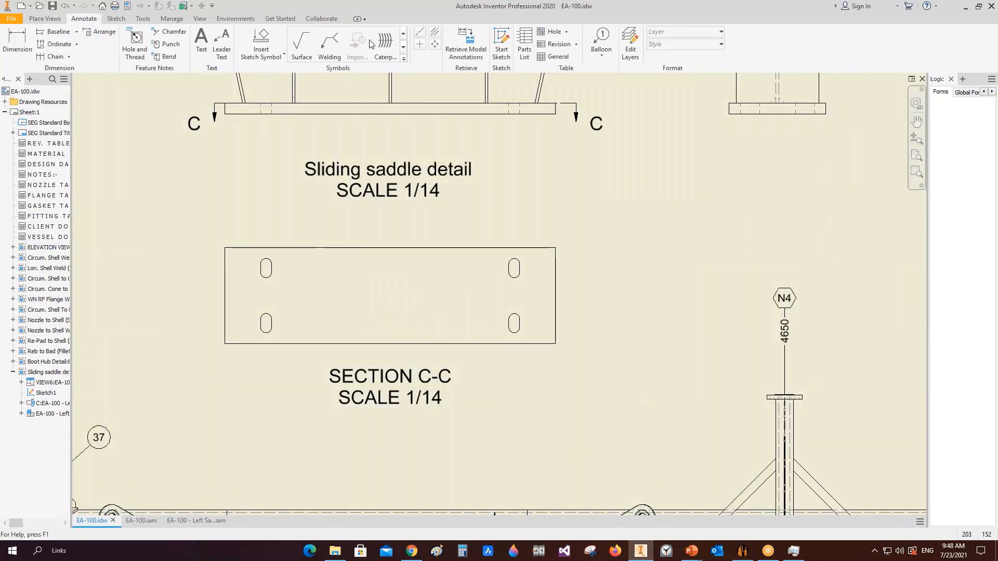
click(421, 46)
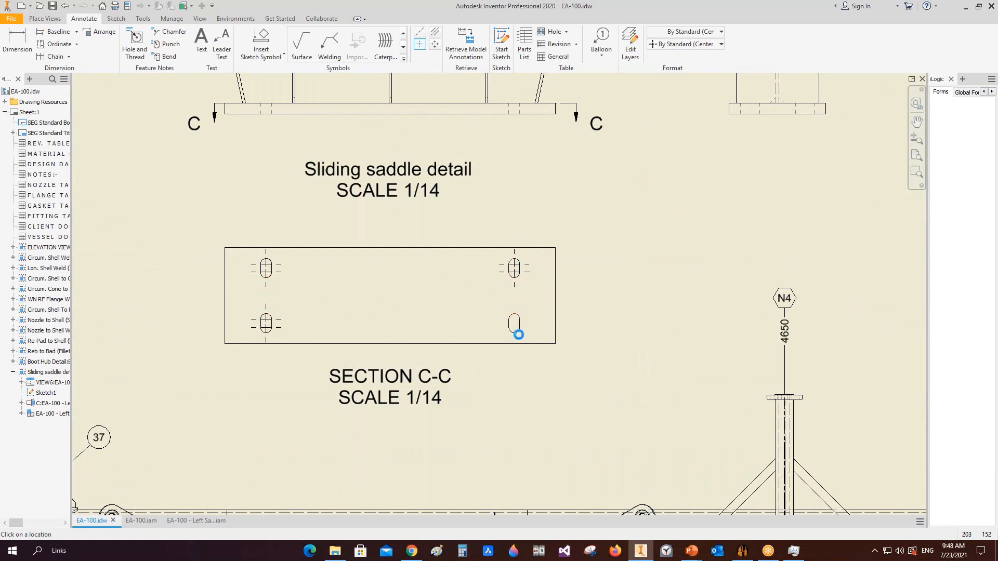
Dimension the vertical spacing between the left-hand slots and the base plate's overall width in Section C-C
key(d)
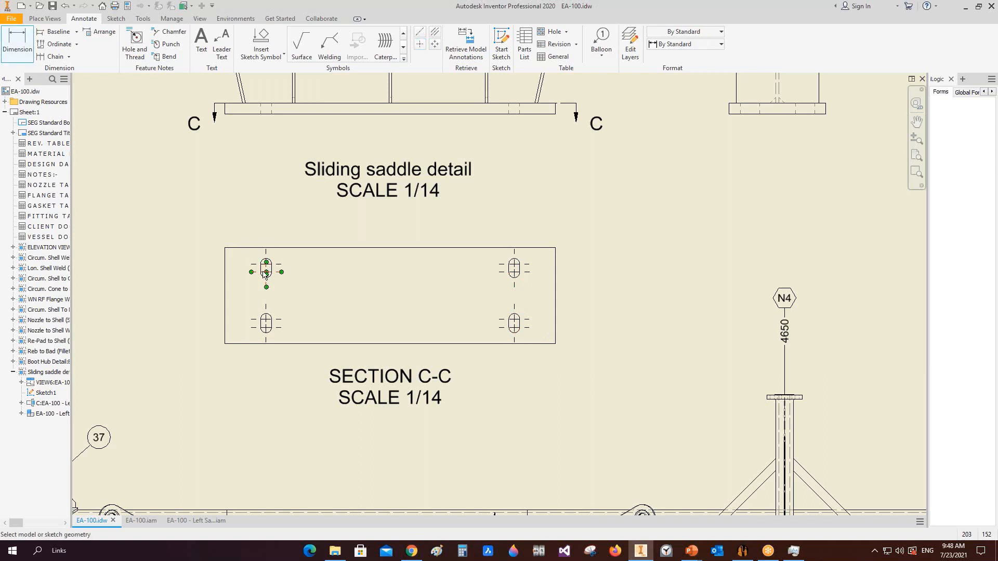
scroll(262, 268, up, 3)
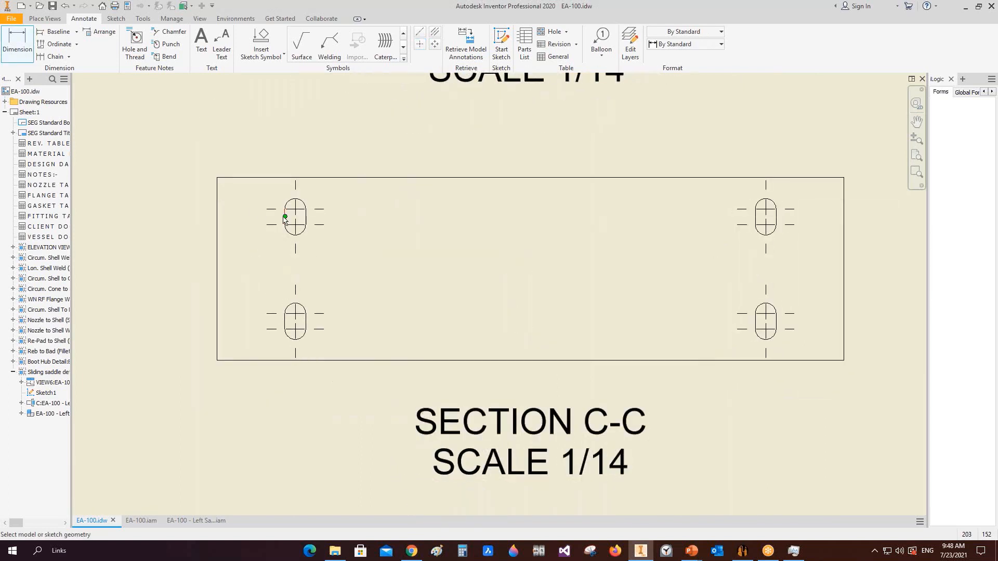
click(289, 331)
click(285, 217)
click(193, 263)
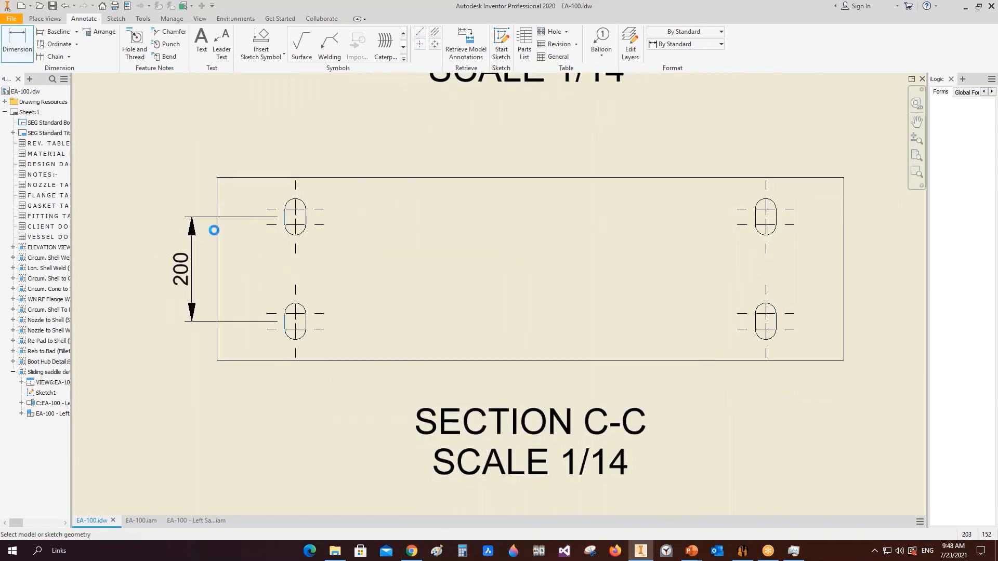
click(217, 241)
click(149, 219)
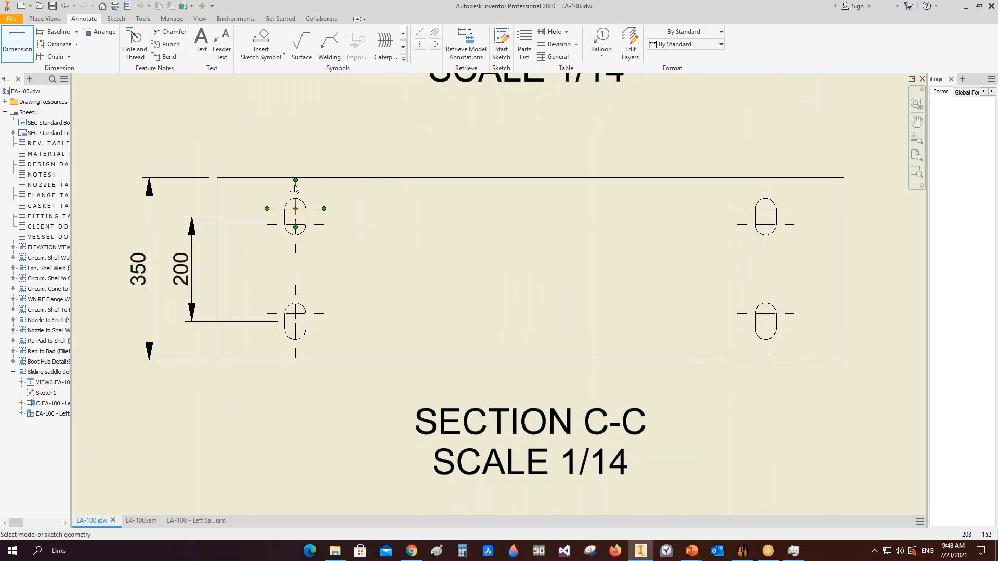
Dimension the horizontal spacing between the upper slots and the base plate's overall length in Section C-C
click(295, 186)
click(763, 186)
click(693, 146)
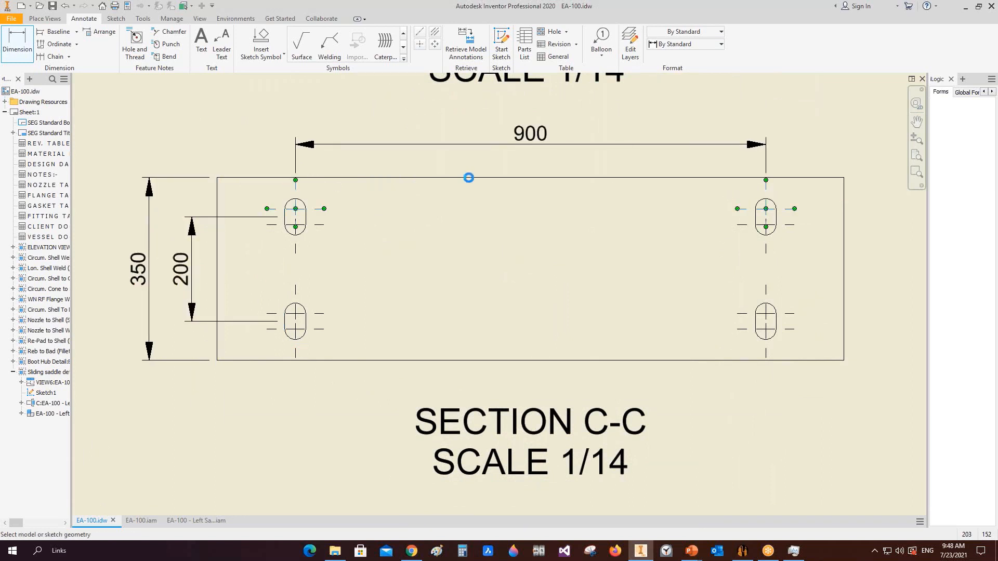
click(468, 177)
click(528, 115)
Dimension the distances from the lower slots to both plate ends, and move the Section C-C label down clear of them
scroll(608, 200, down, 3)
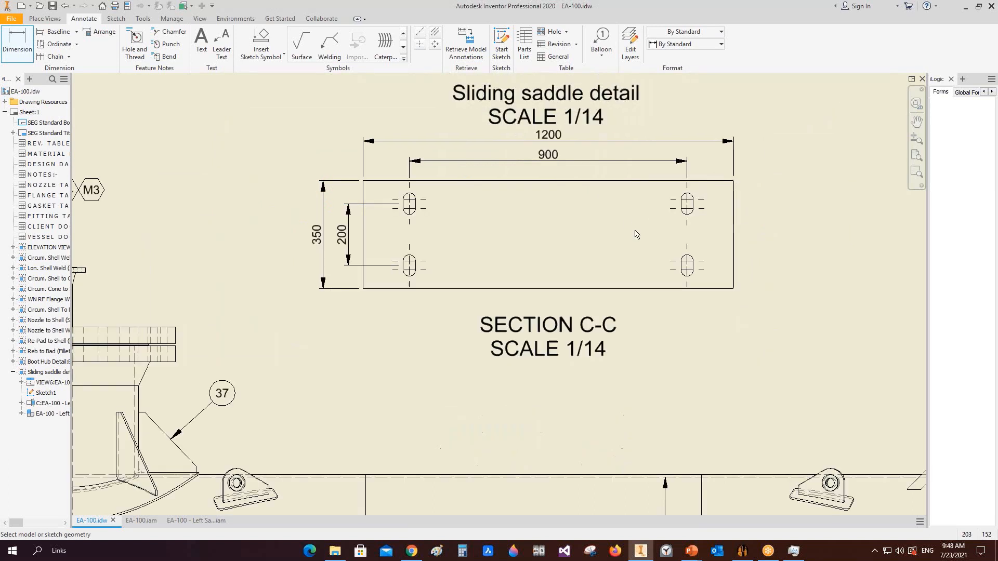
click(687, 282)
click(726, 319)
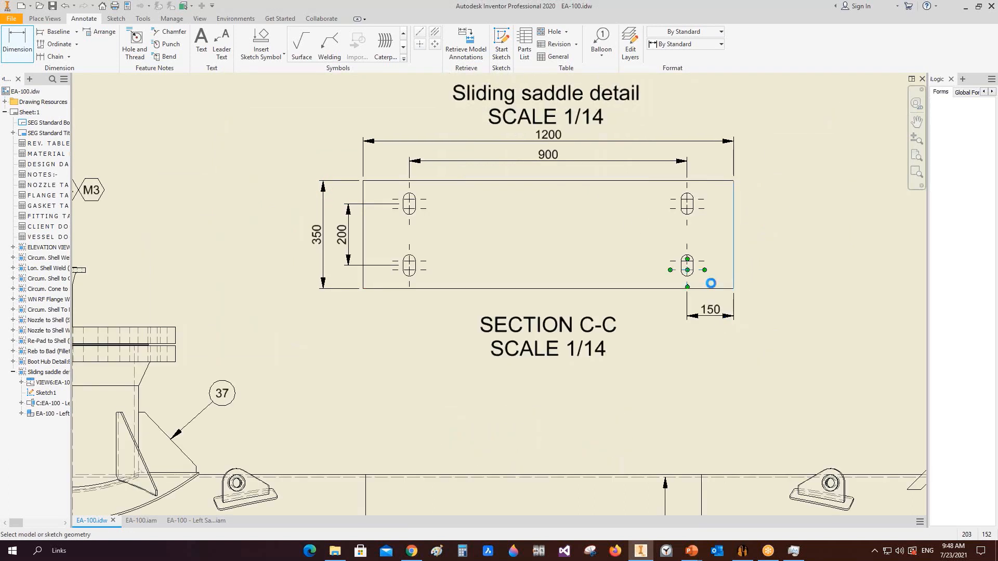
click(409, 283)
click(363, 280)
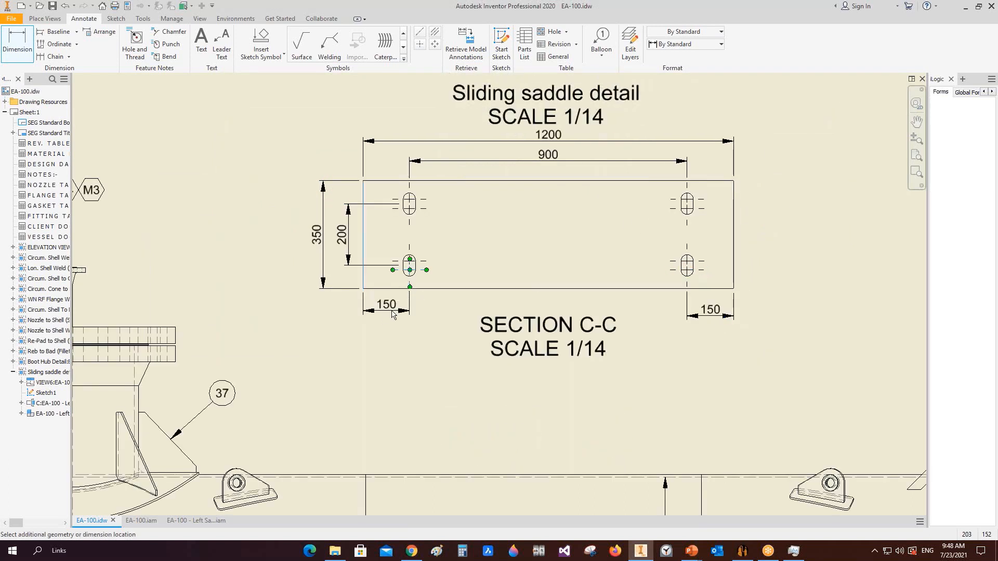
click(392, 321)
key(Escape)
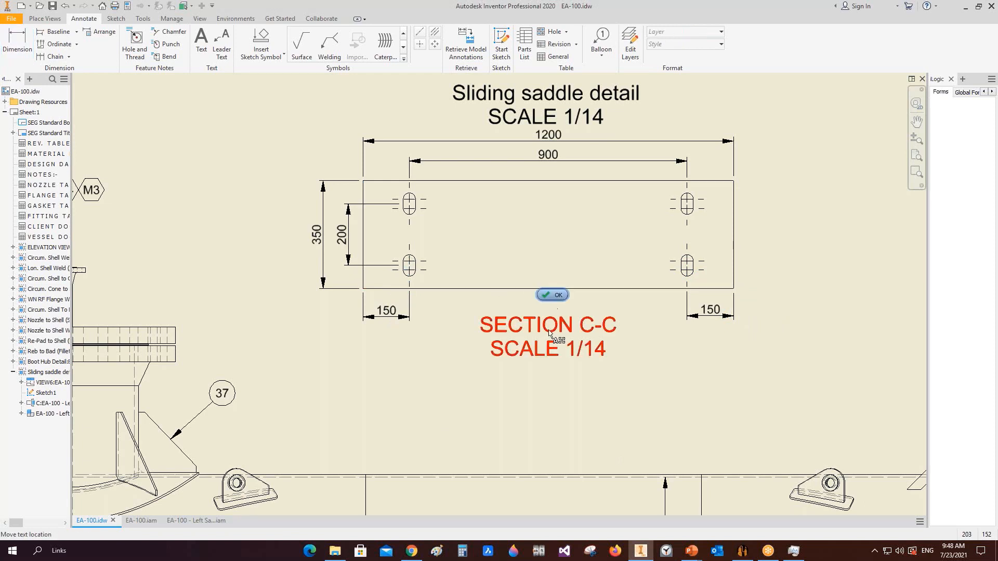
drag(558, 326, 556, 358)
Try to create a rectangular detail view D of the base plate's lower-right slot with a smooth cutout, full boundary and connection line
click(19, 44)
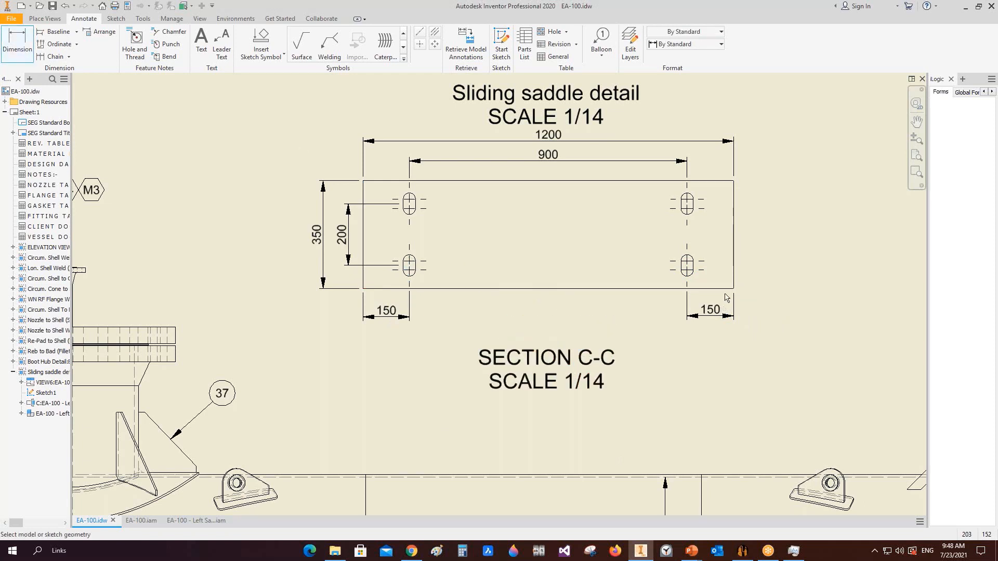
scroll(714, 286, down, 3)
middle_drag(714, 287, 494, 286)
click(63, 20)
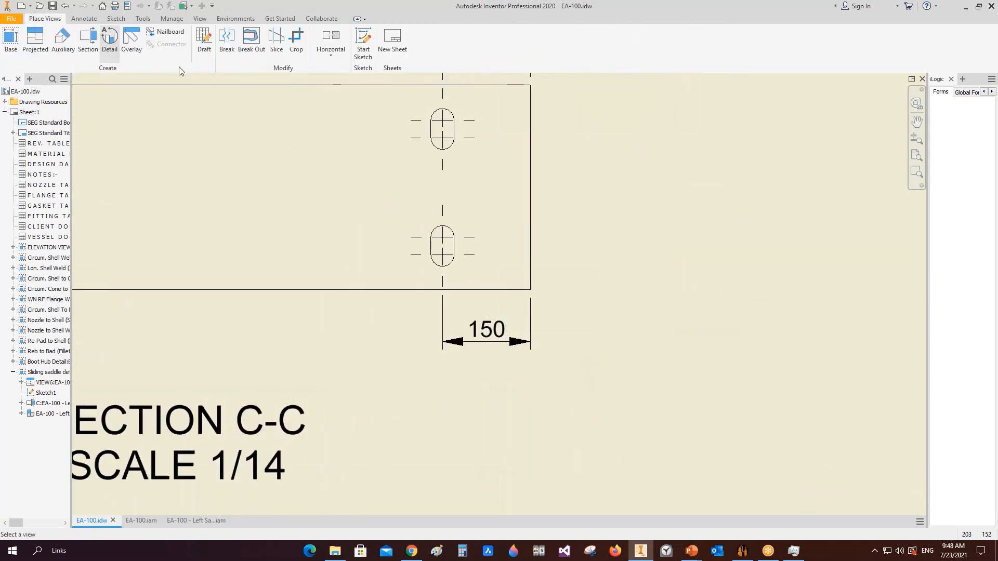
click(109, 41)
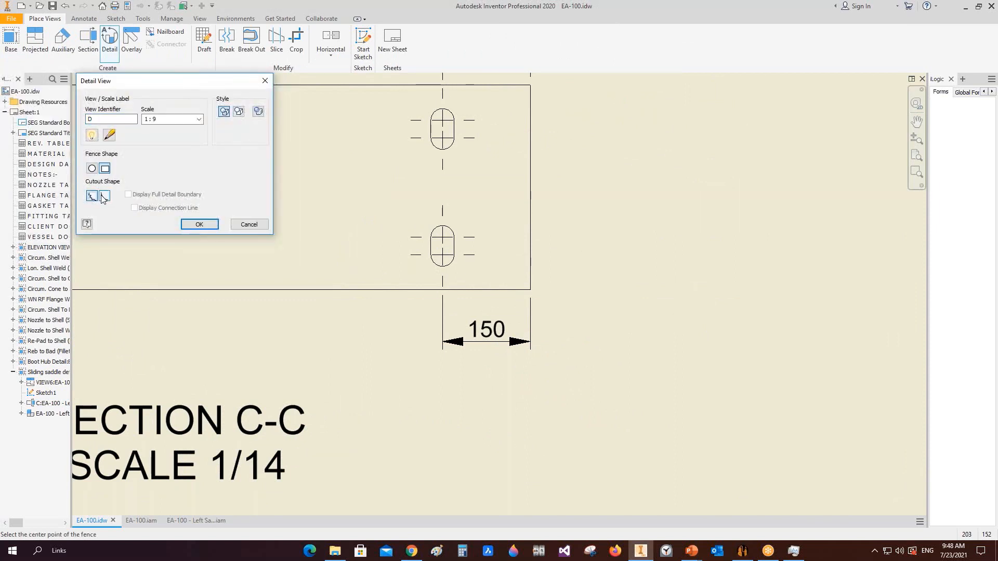
click(104, 197)
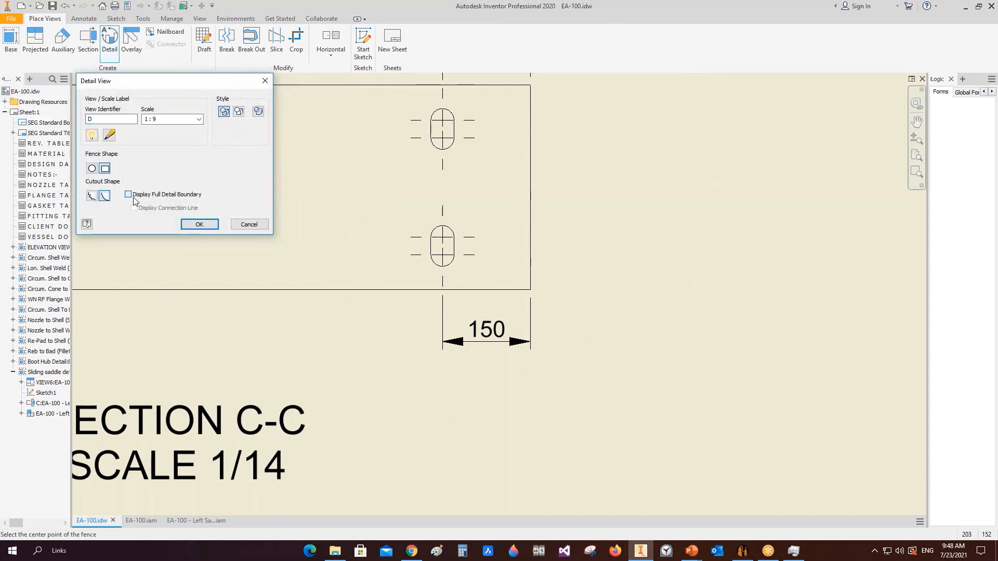
click(443, 245)
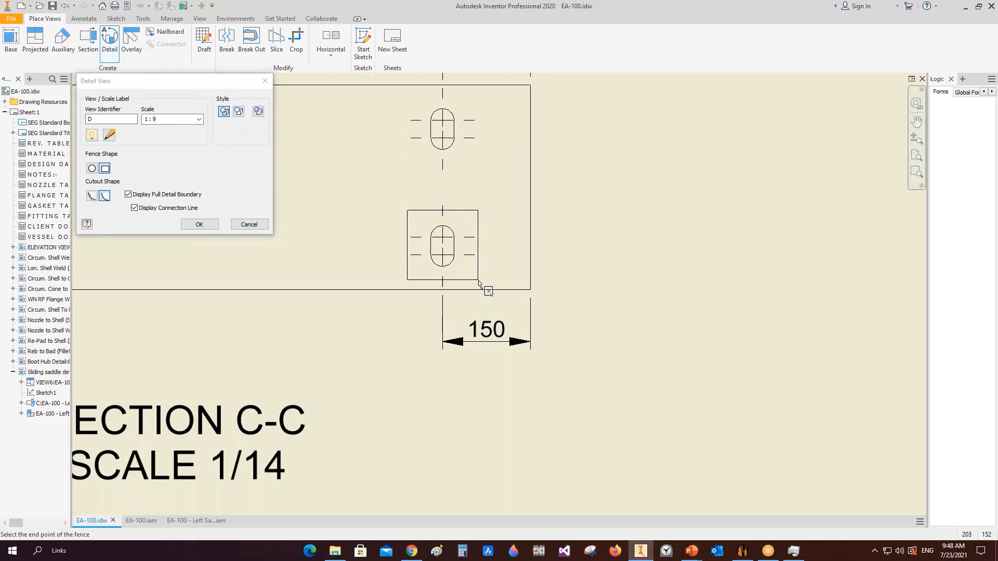
click(478, 281)
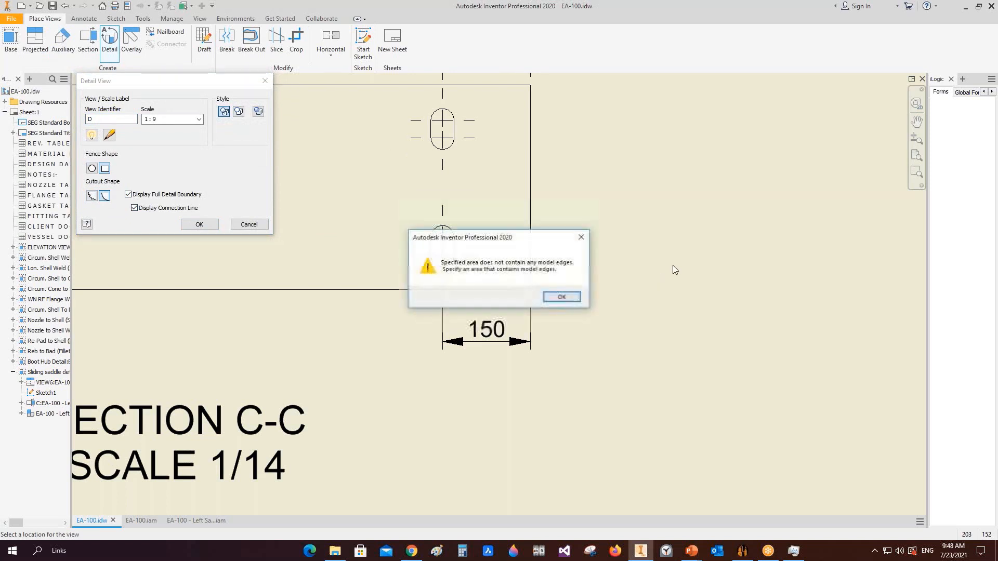
click(562, 298)
key(Escape)
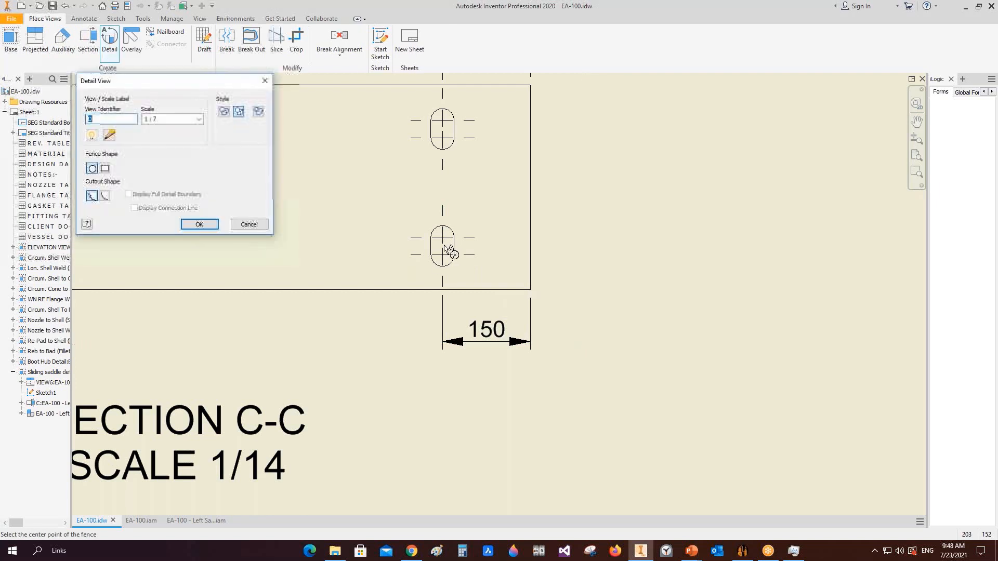
Place rectangular detail view D of the lower-right slot beside Section C-C at scale 1:4, with smooth cutout, full boundary and connection line
click(106, 197)
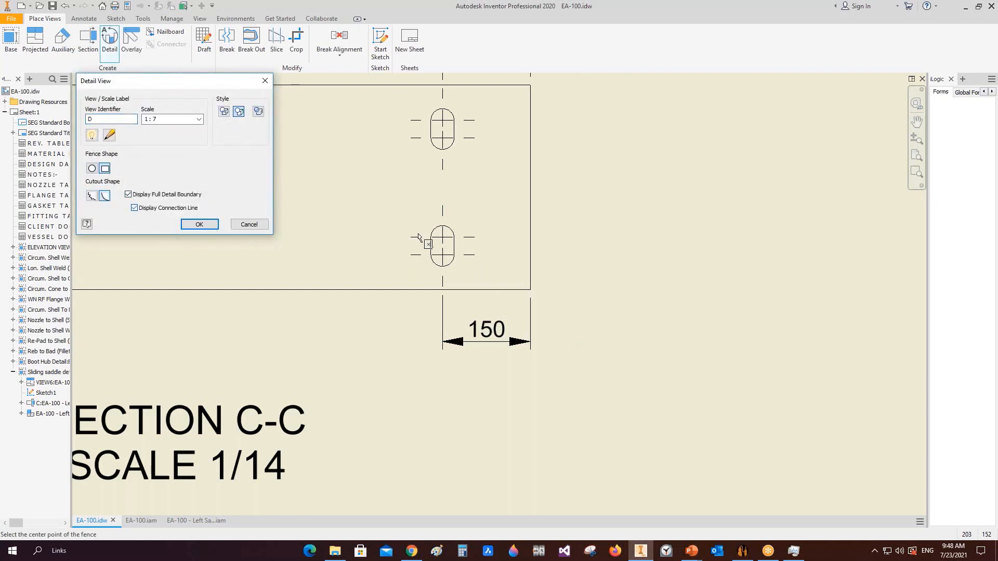
click(444, 249)
click(473, 270)
scroll(494, 239, down, 3)
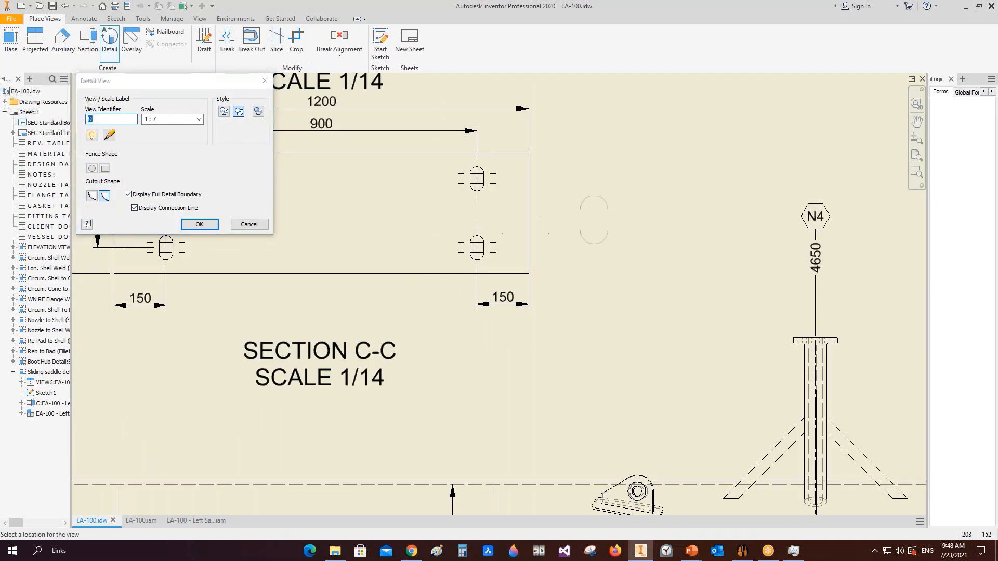
click(157, 119)
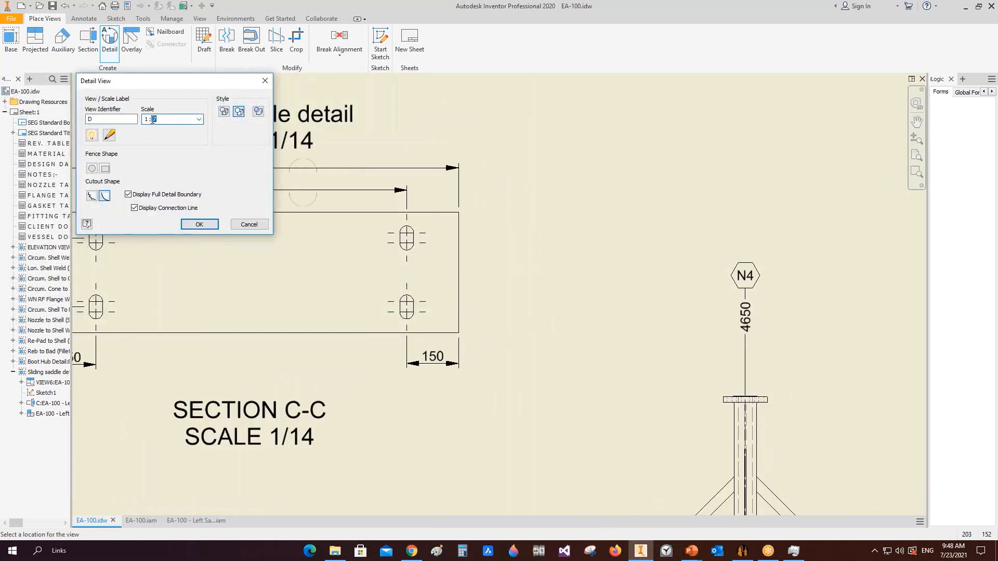
click(574, 221)
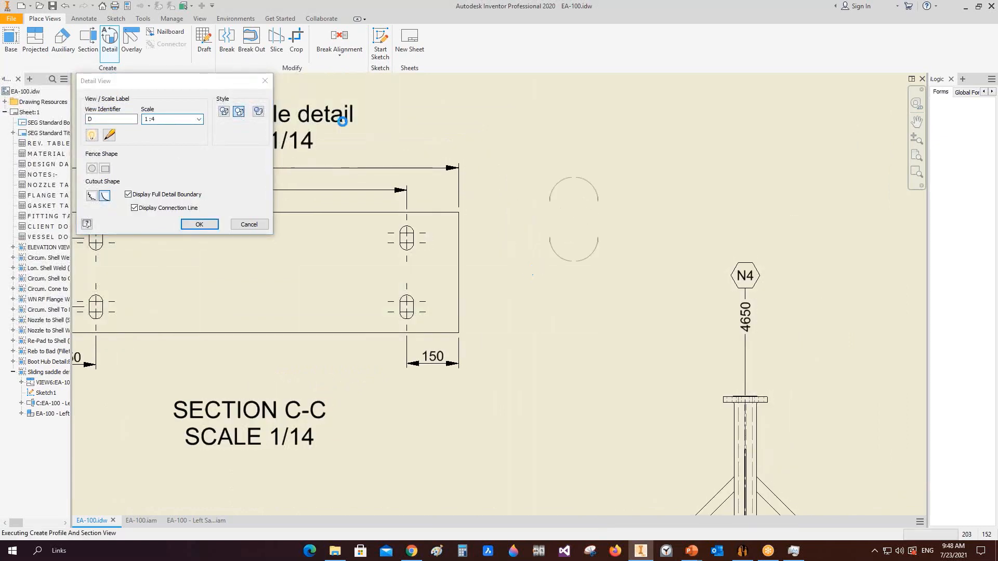
Add centre marks to both arcs of the slot in detail D and dimension the distance between the arc centres
click(88, 20)
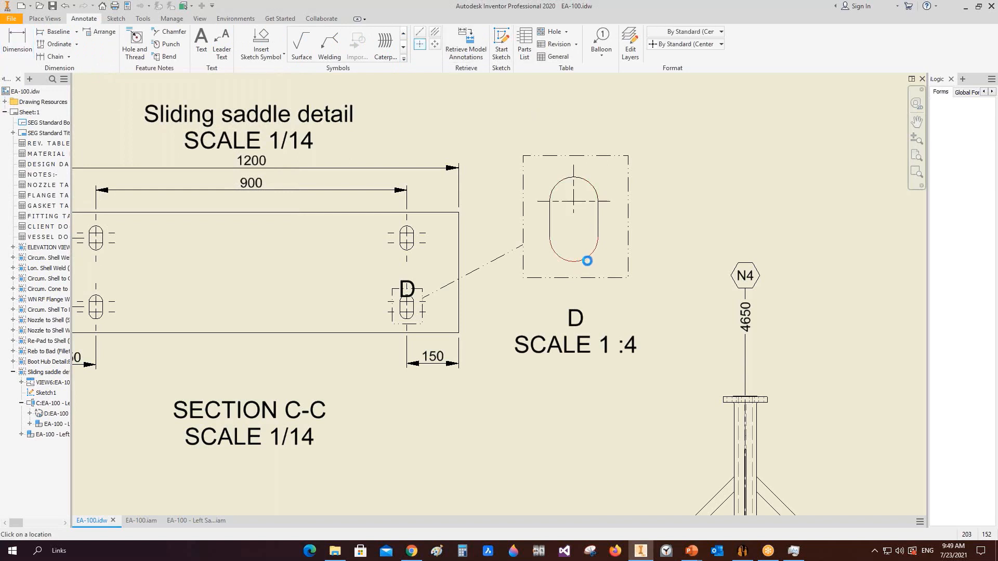
click(580, 248)
middle_drag(545, 264, 492, 296)
key(d)
click(556, 233)
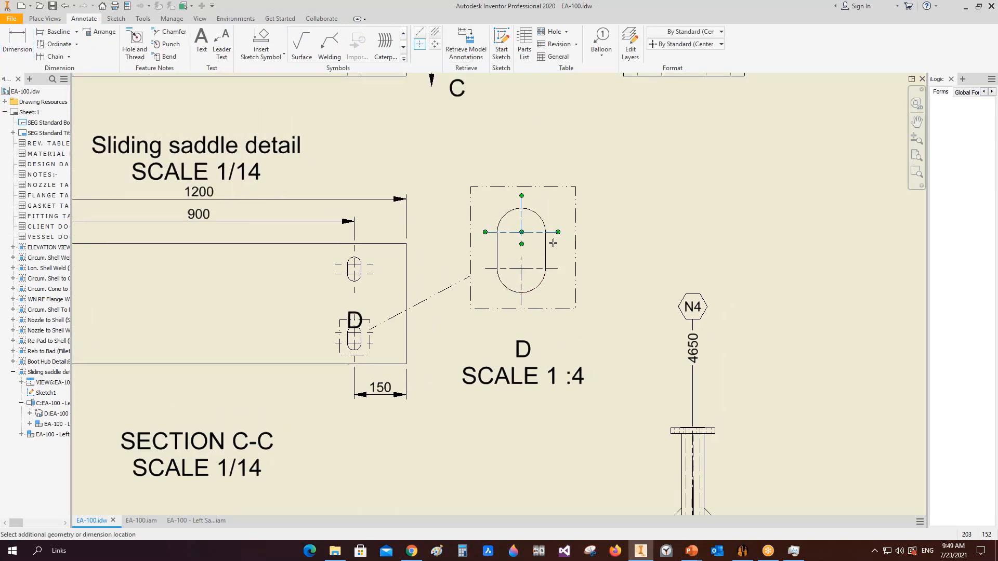
click(554, 268)
click(605, 252)
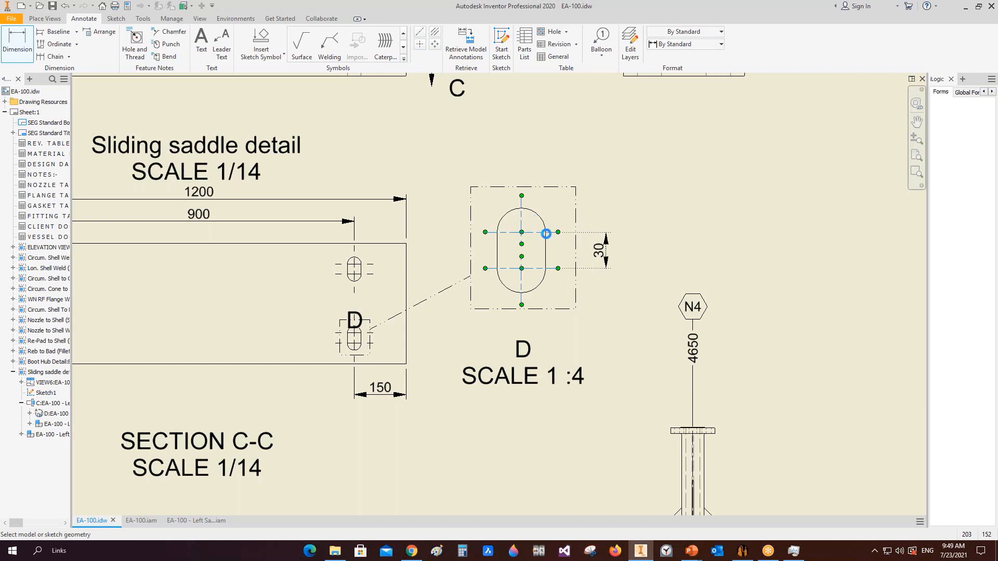
Dimension the slot's width and its overall length across the end arcs in detail D
click(545, 252)
click(498, 244)
click(524, 168)
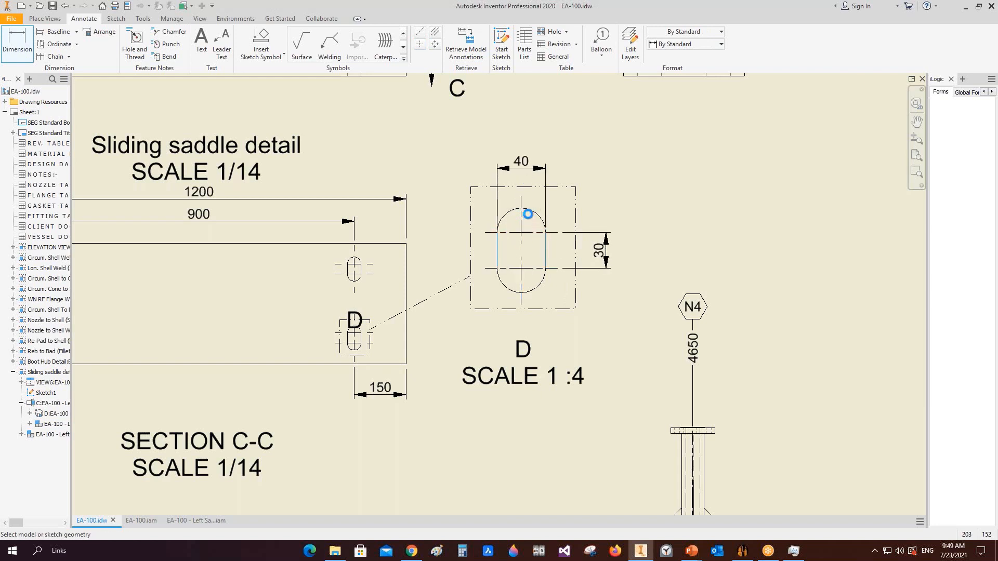
click(522, 210)
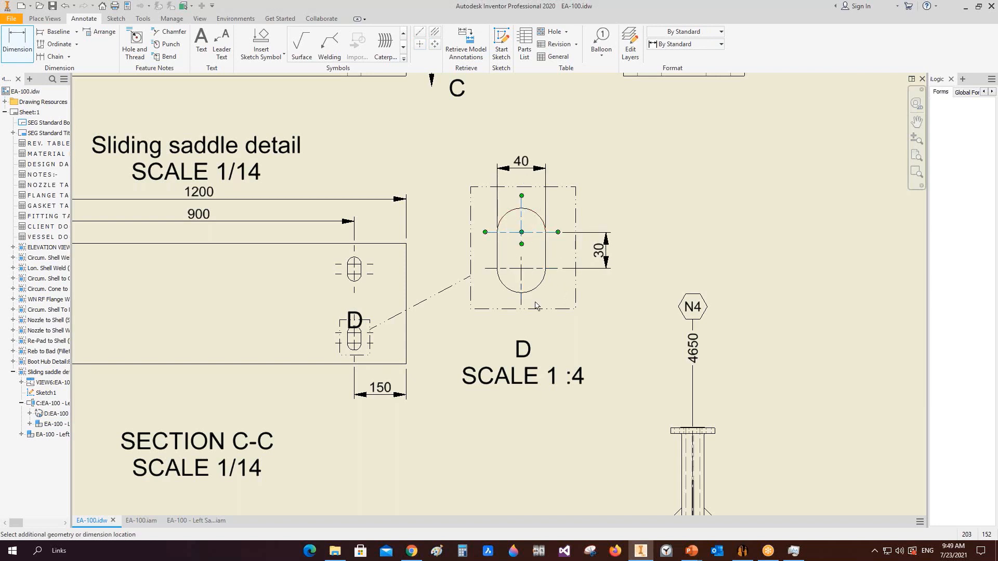
click(523, 294)
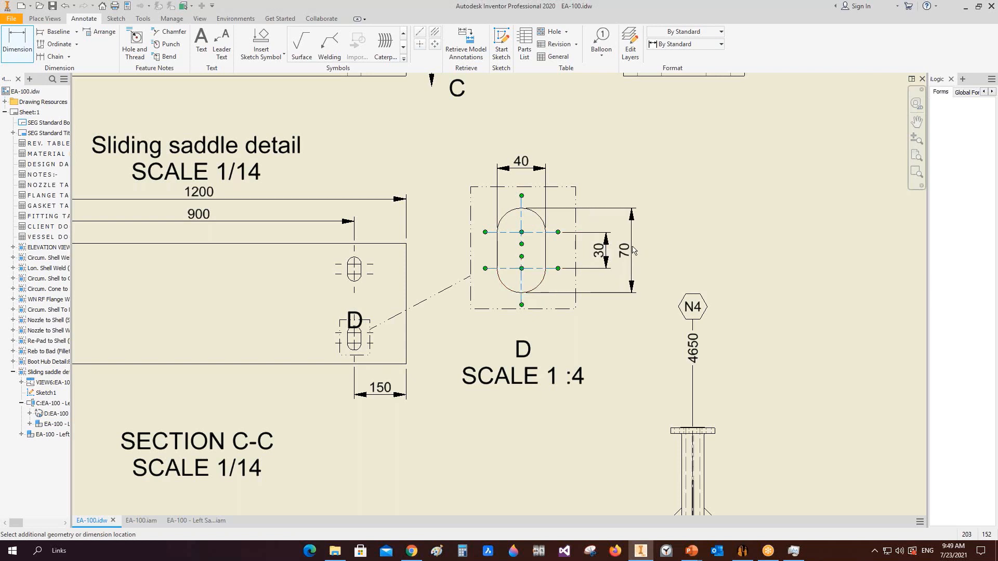
click(630, 250)
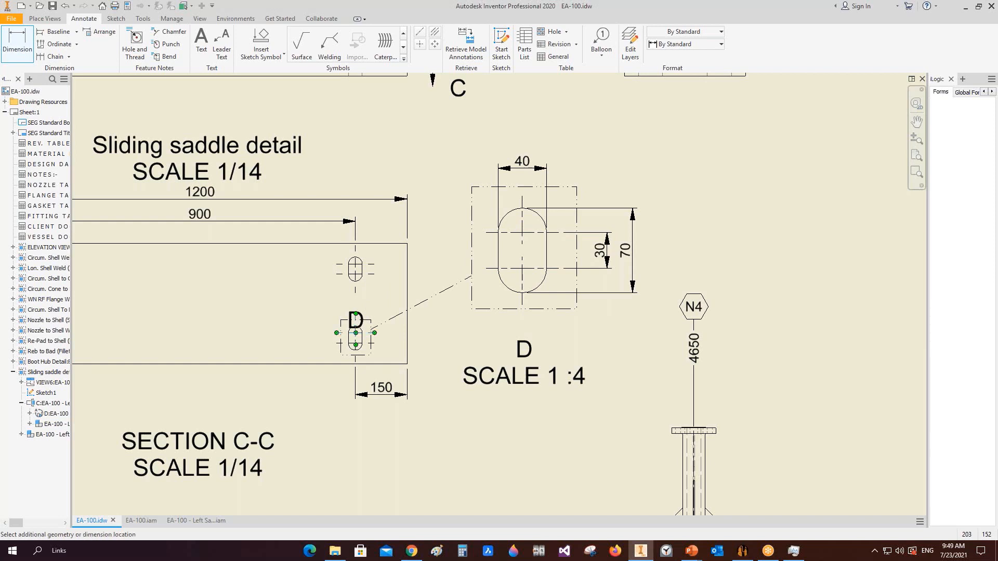
Add a leader to the detail D callout letter in Section C-C and move the letter up and left of the slot
scroll(360, 317, up, 5)
right_click(359, 312)
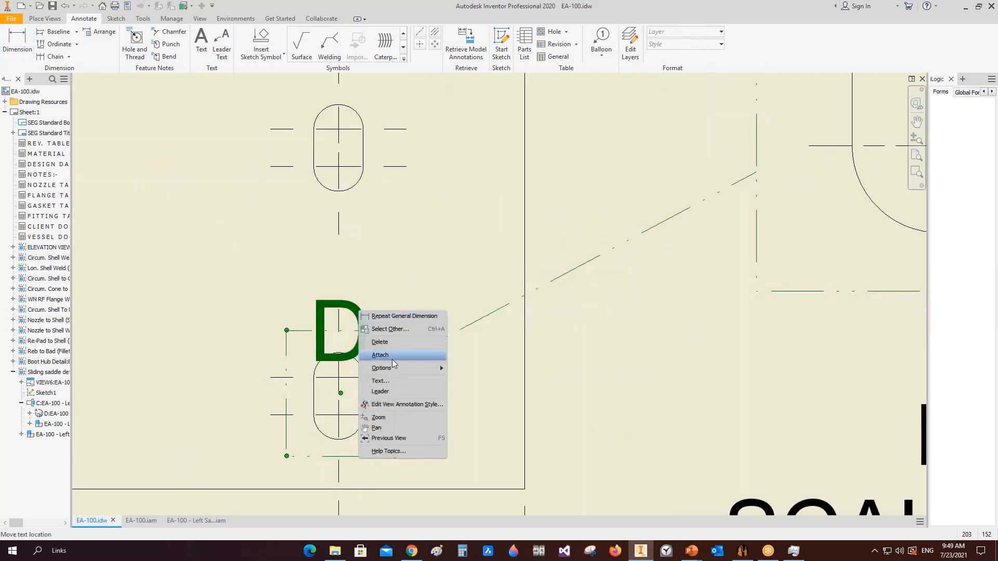
click(390, 384)
drag(364, 323, 181, 197)
key(Home)
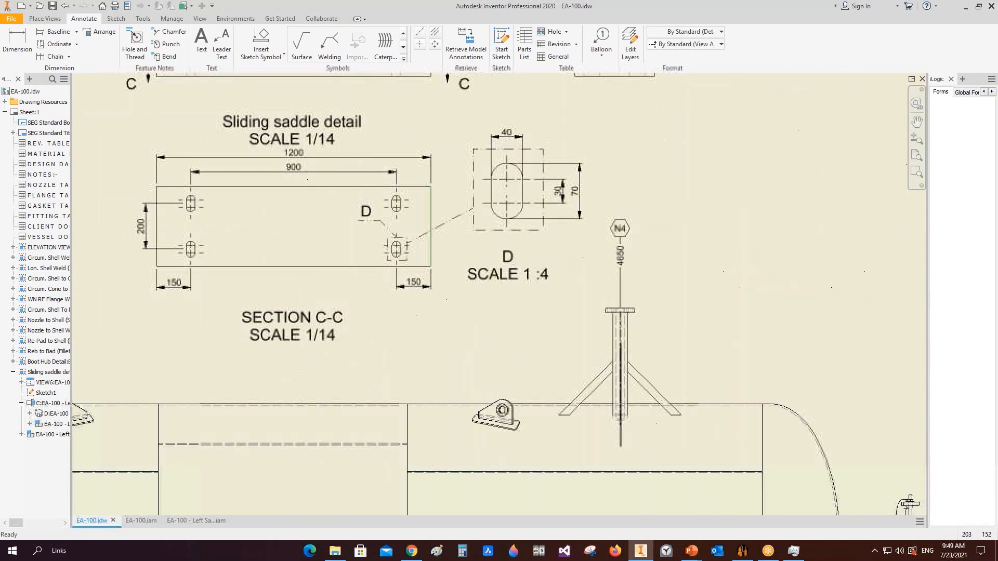
Save the EA-100 general arrangement drawing
click(543, 248)
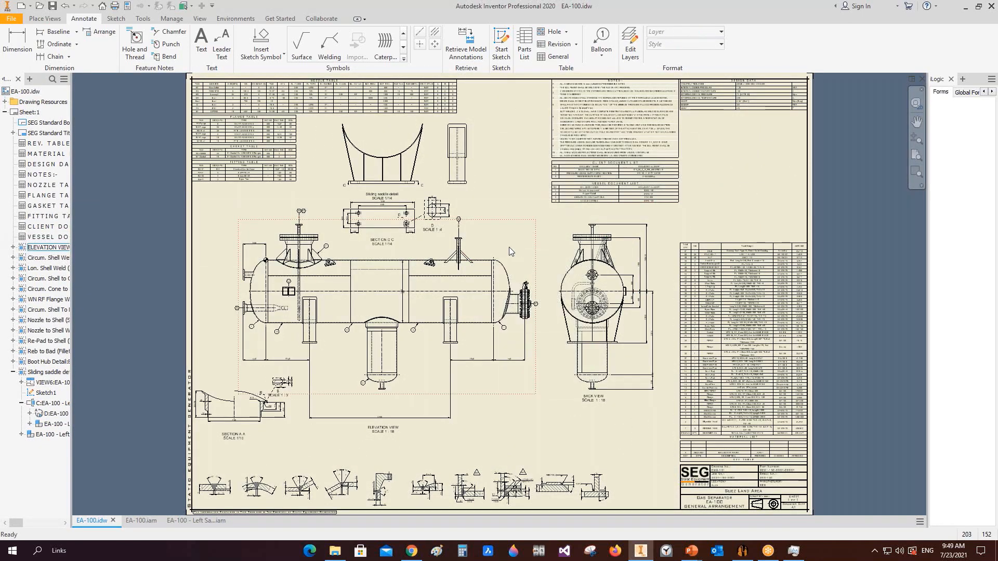
click(53, 8)
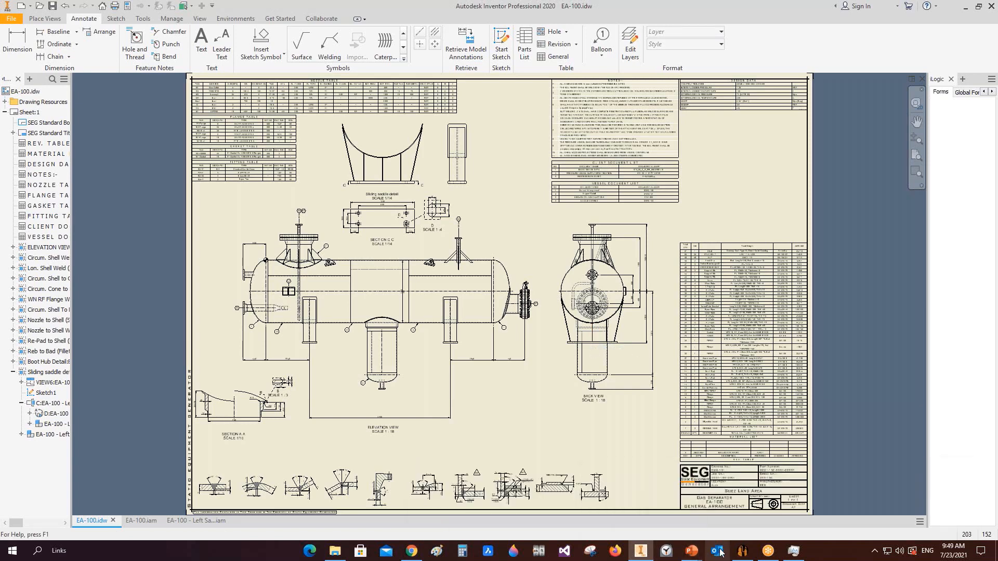
Switch to Static Equipment Generator, start creating a drawing for the Right Saddle and set its sheet size to A3
click(688, 520)
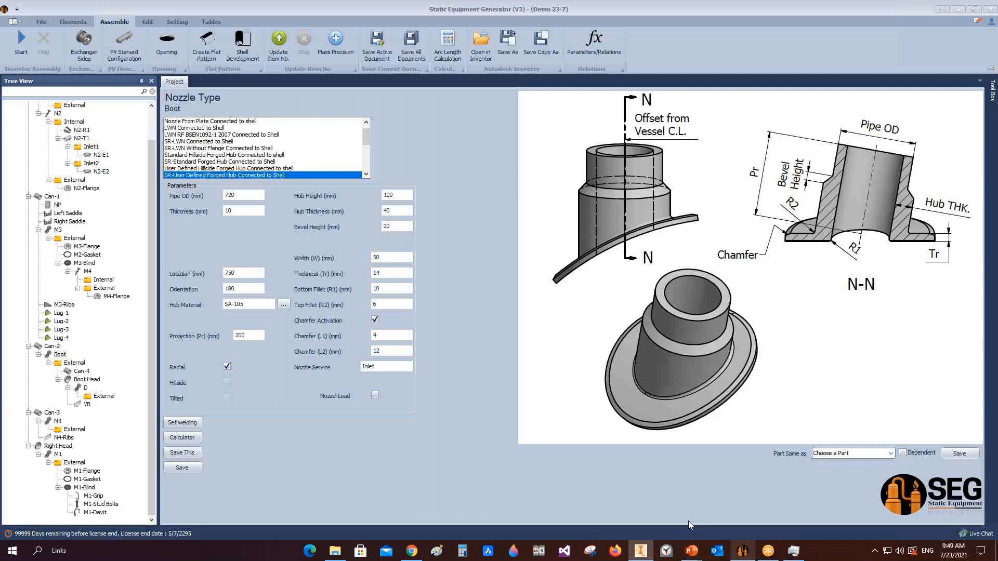
click(83, 223)
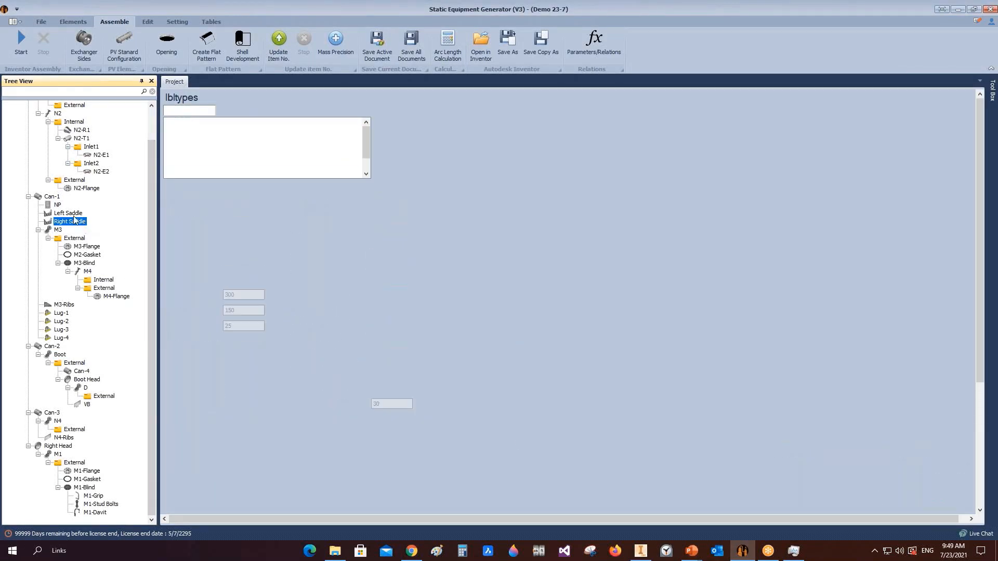
right_click(83, 221)
mouse_move(125, 250)
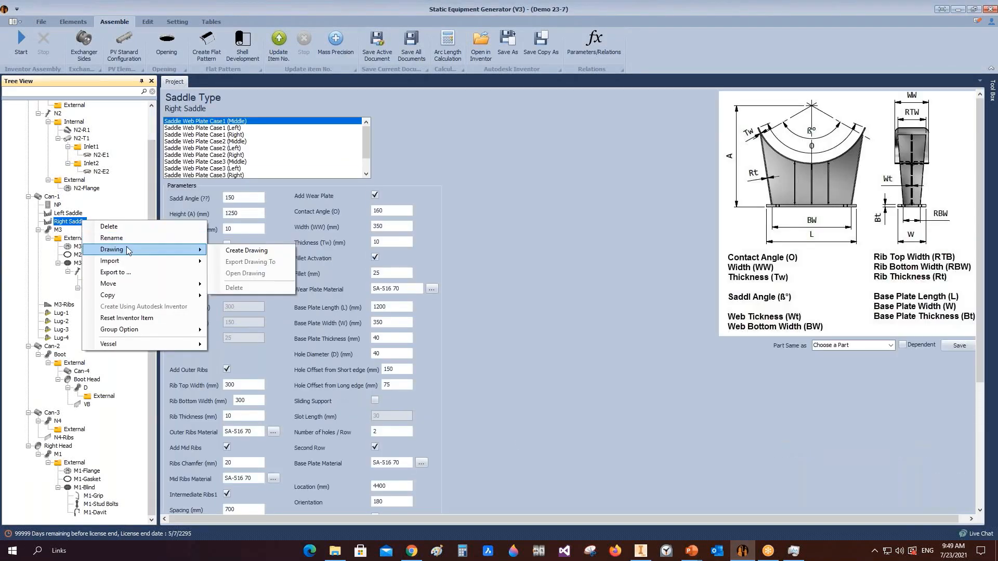
click(258, 249)
click(587, 266)
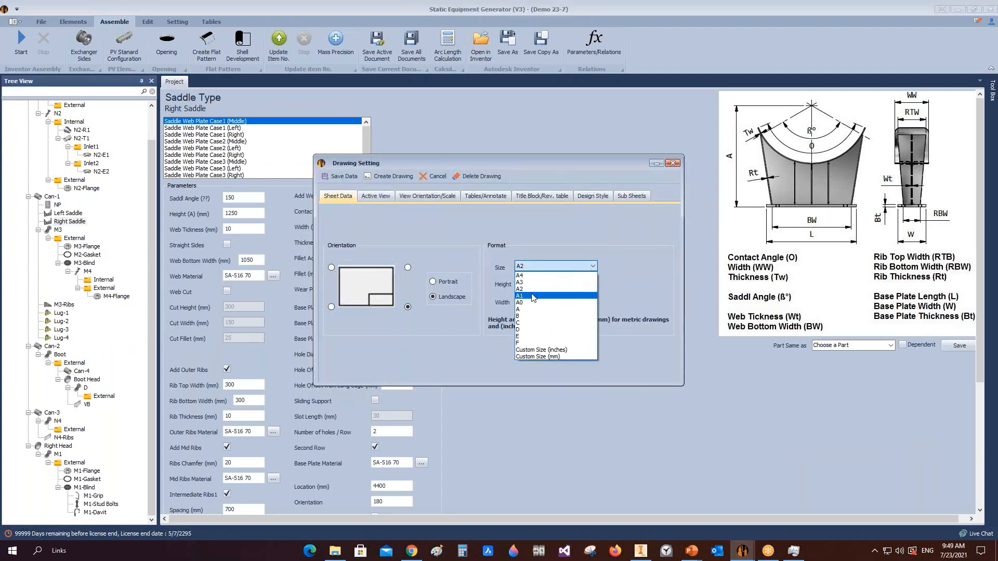
click(523, 285)
Enable the Right Side view, labelled BACK VIEW, alongside the elevation view in the drawing settings
click(373, 197)
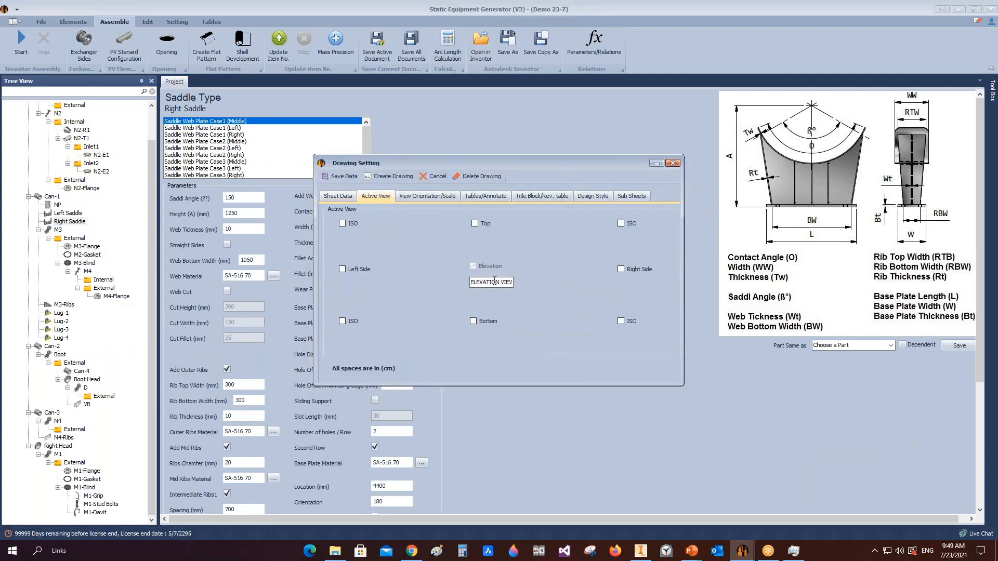
click(621, 269)
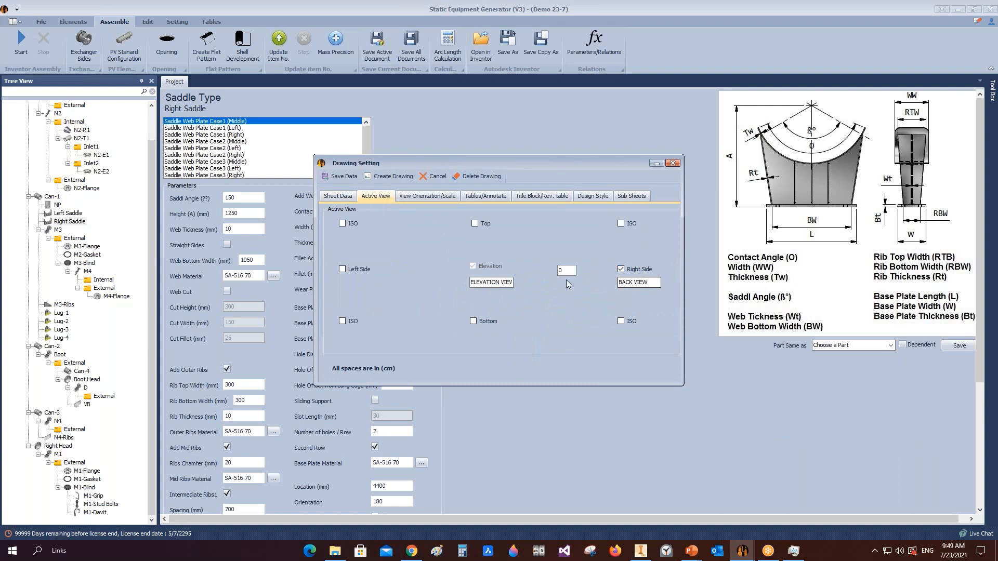
click(556, 271)
Switch to Inventor, close the Left Saddle assembly and open the right saddle from the EA-100 assembly
click(424, 197)
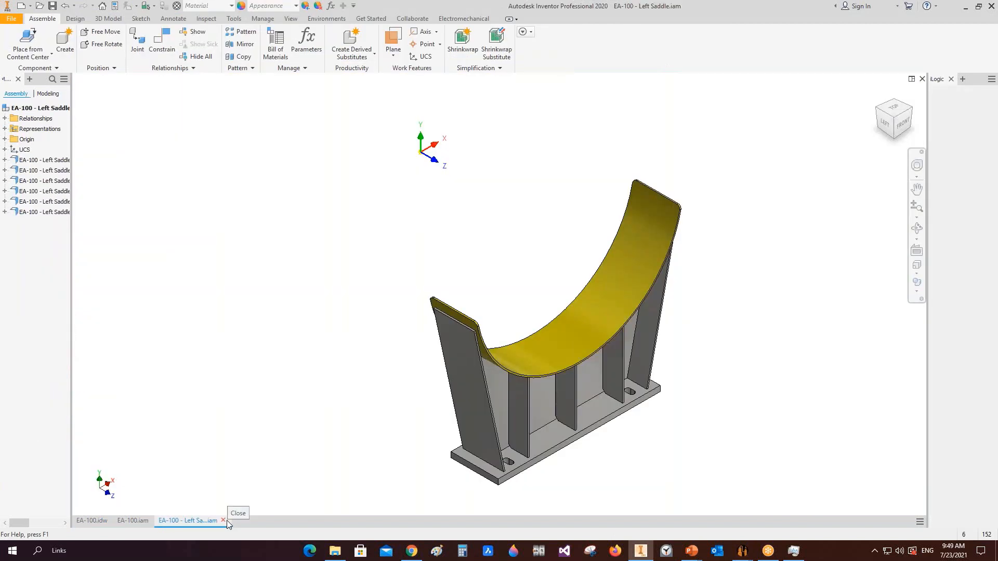
click(224, 520)
click(140, 521)
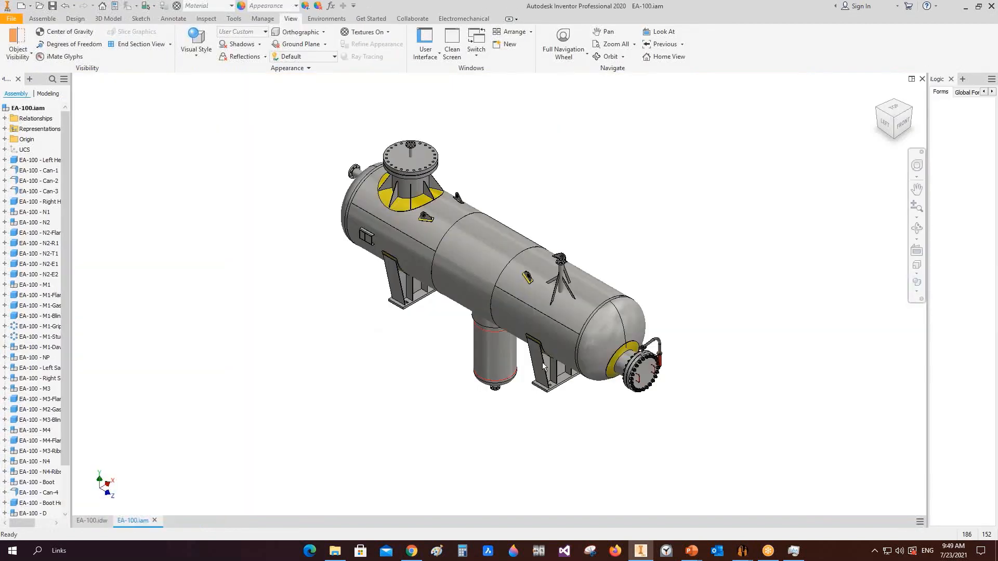
right_click(543, 367)
click(568, 303)
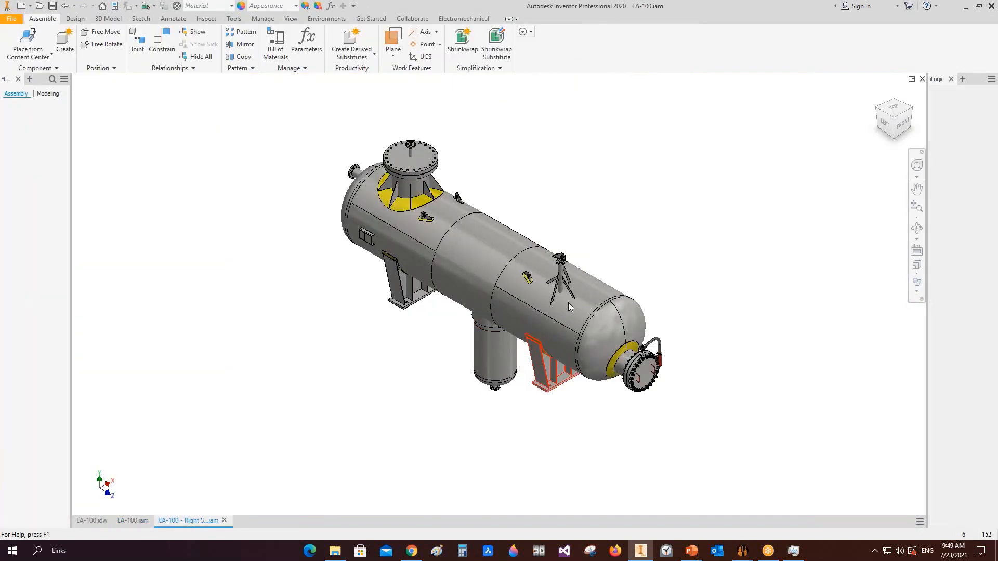
Examine the right saddle model from the left and front to determine which orientation suits the elevation view
click(885, 124)
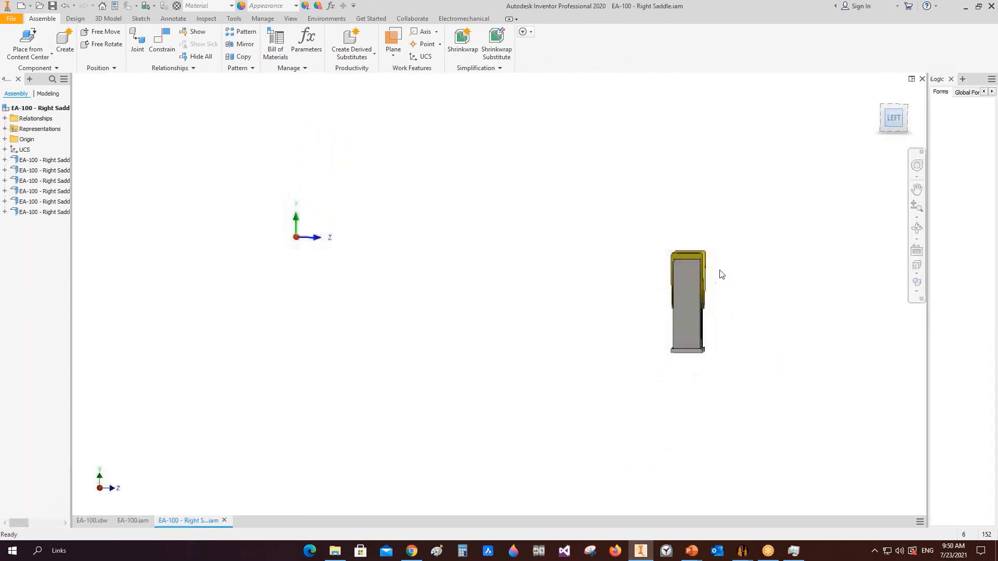
click(811, 499)
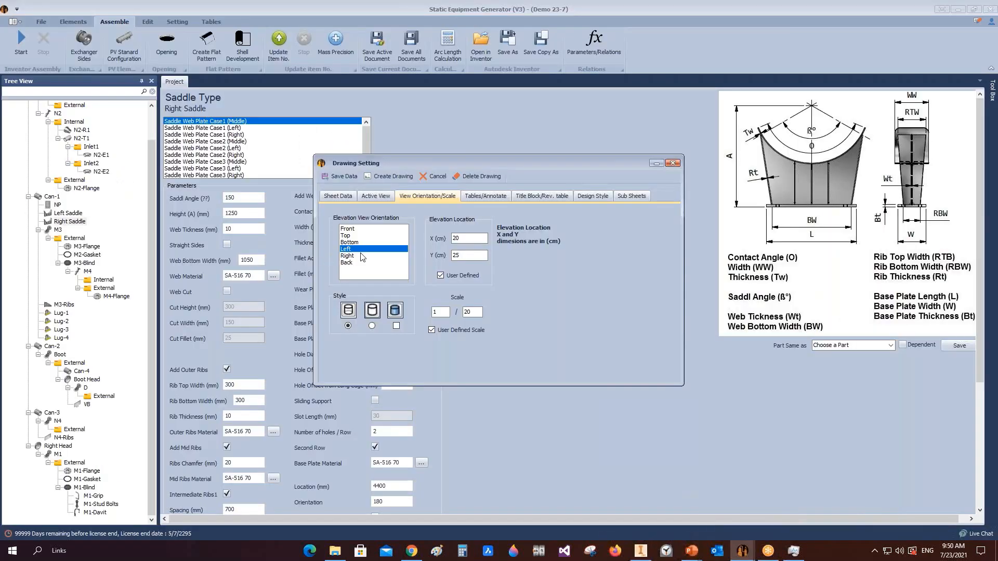
mouse_move(641, 550)
click(639, 499)
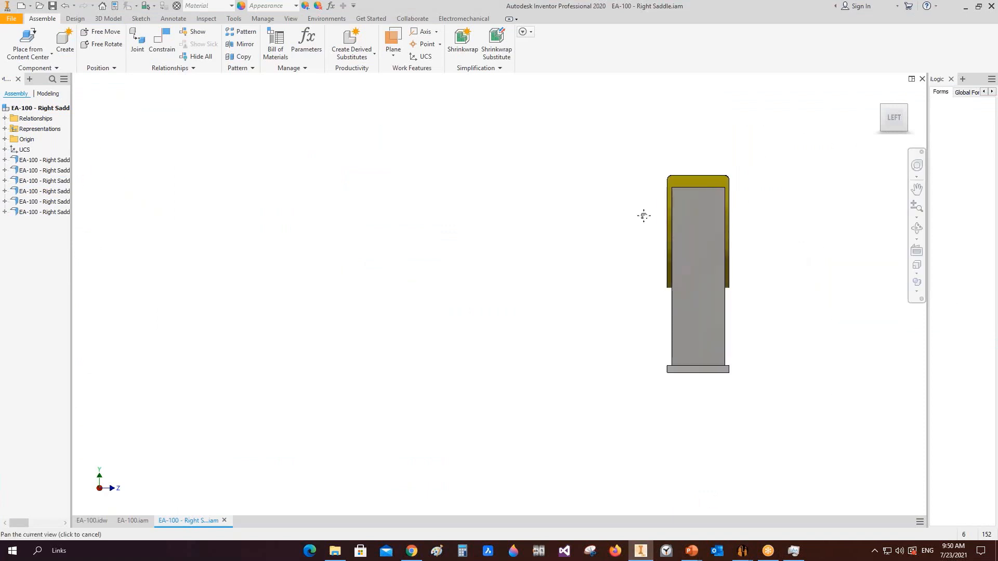
key(Escape)
click(913, 118)
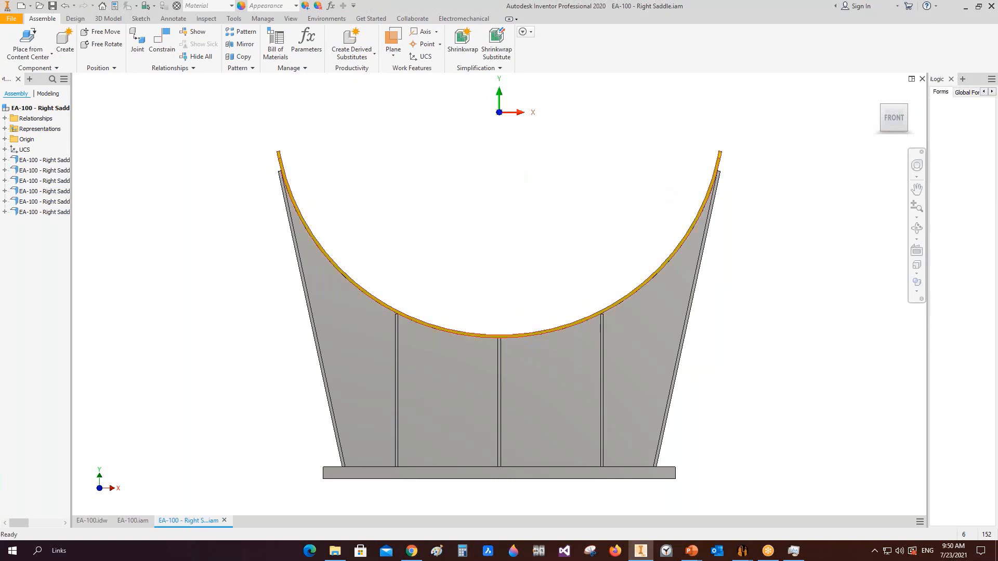
click(916, 188)
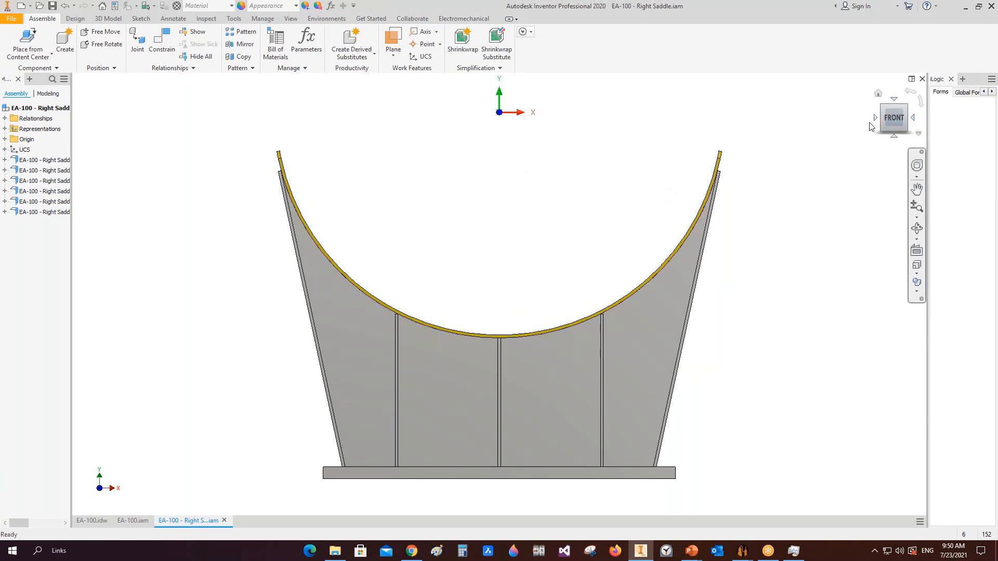
Return to Static Equipment Generator and set the elevation view orientation to Front with a scale of 1/10
mouse_move(751, 551)
click(801, 500)
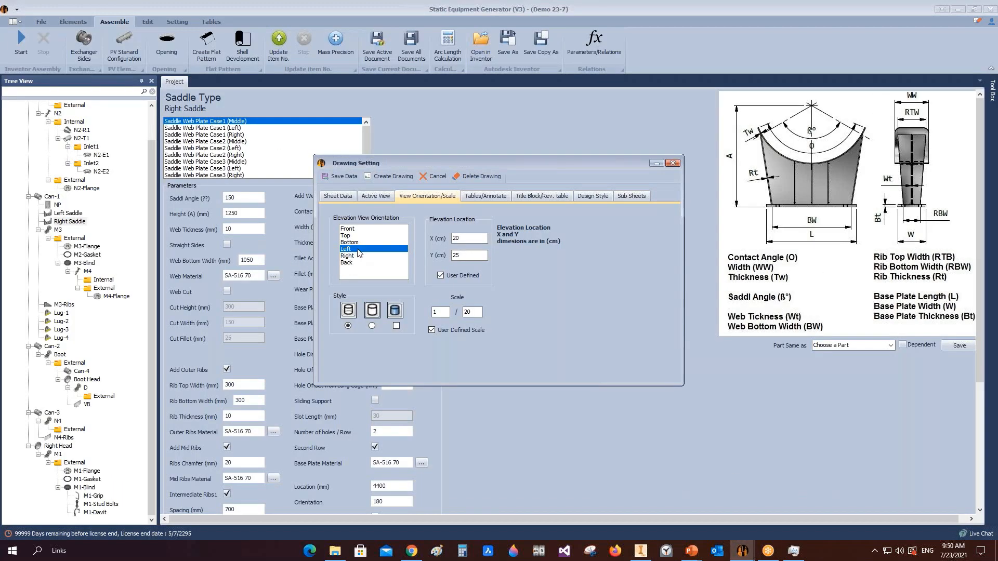
click(349, 229)
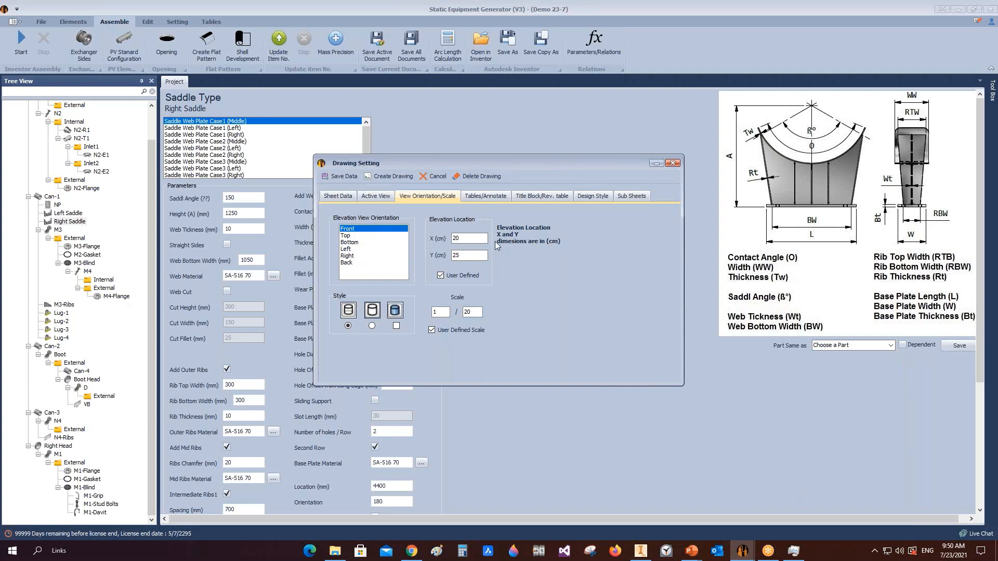
double_click(456, 238)
double_click(478, 312)
text(10)
Include the Bill Of Material in the saddle drawing and exclude the Notes and Welding Details
click(484, 196)
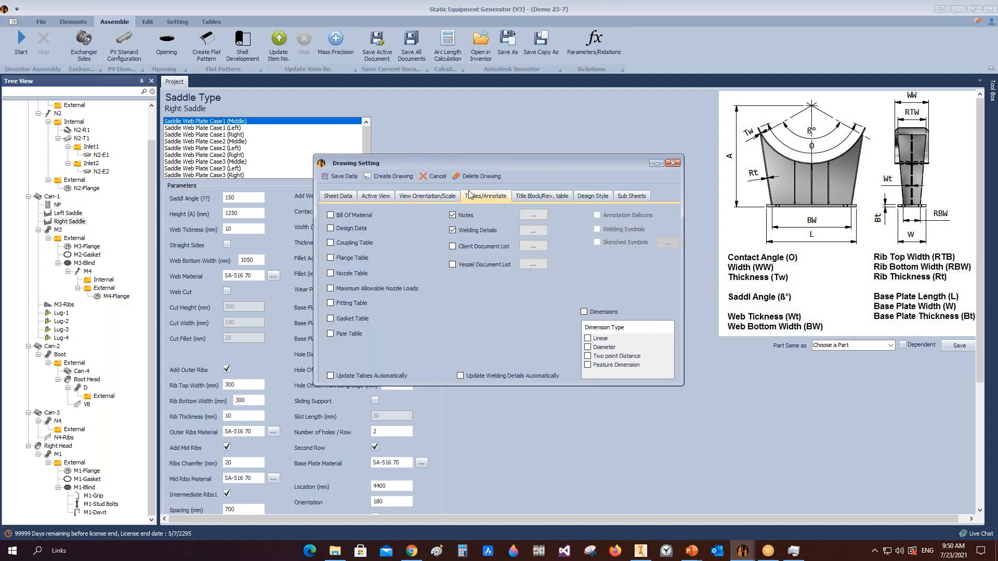
click(331, 216)
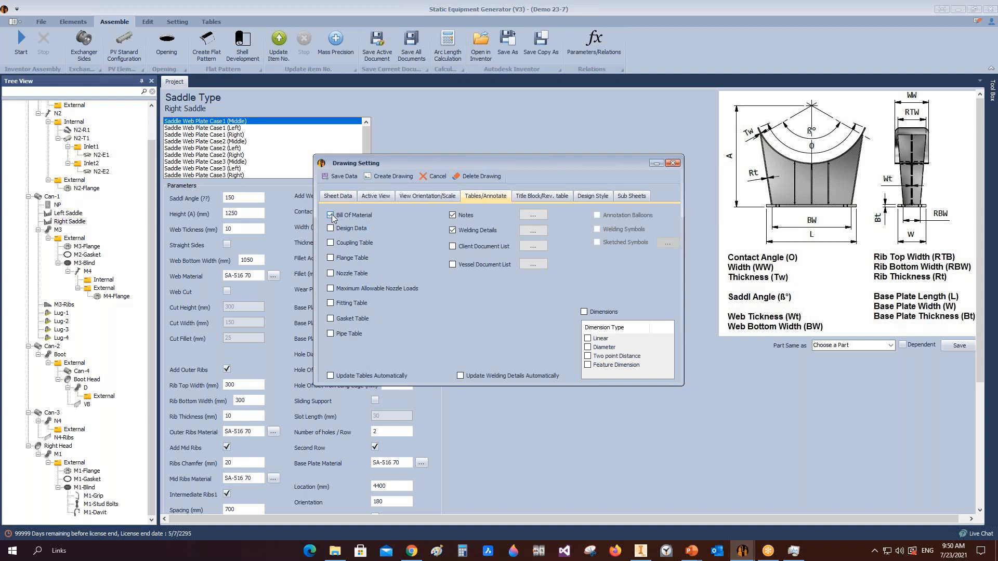
click(452, 230)
click(452, 215)
Name the drawing "Saddle Detail" and set its drawing number to DWG-103
click(539, 198)
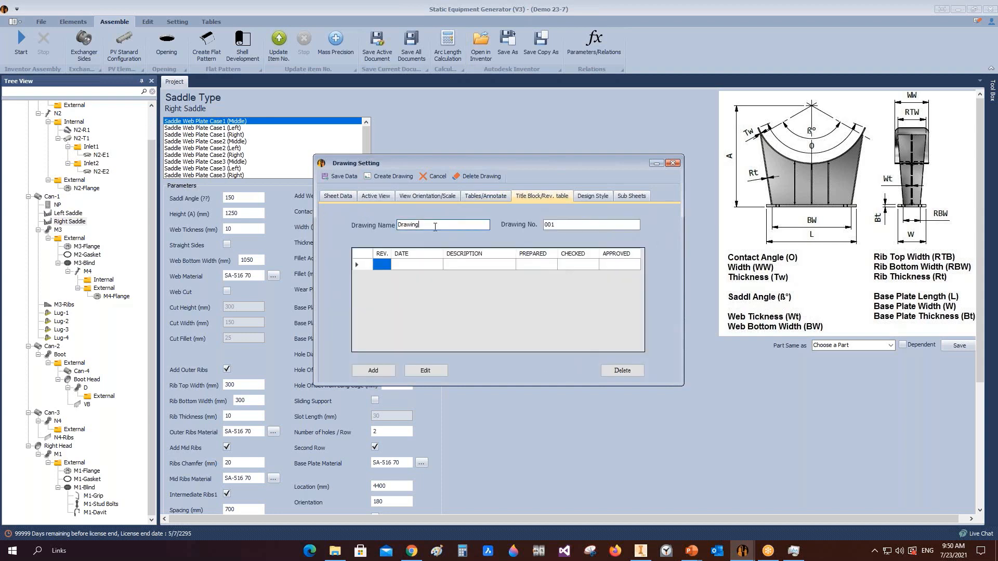
drag(435, 227, 356, 232)
text(Saddle Detail)
key(Tab)
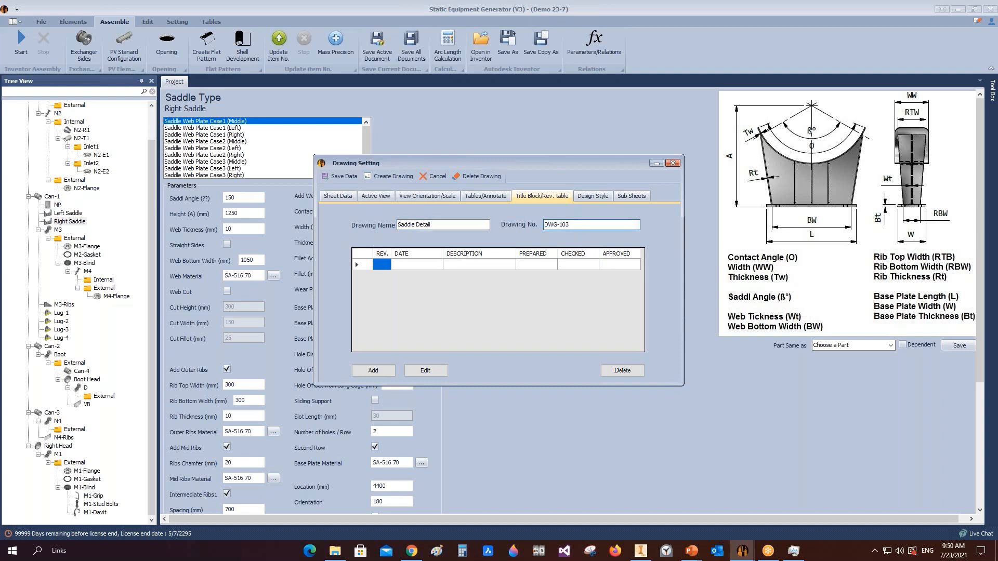
Add revision 0 dated 7/23/2021 with the description "issued for reviw" and the preparer's initials
click(370, 265)
click(374, 370)
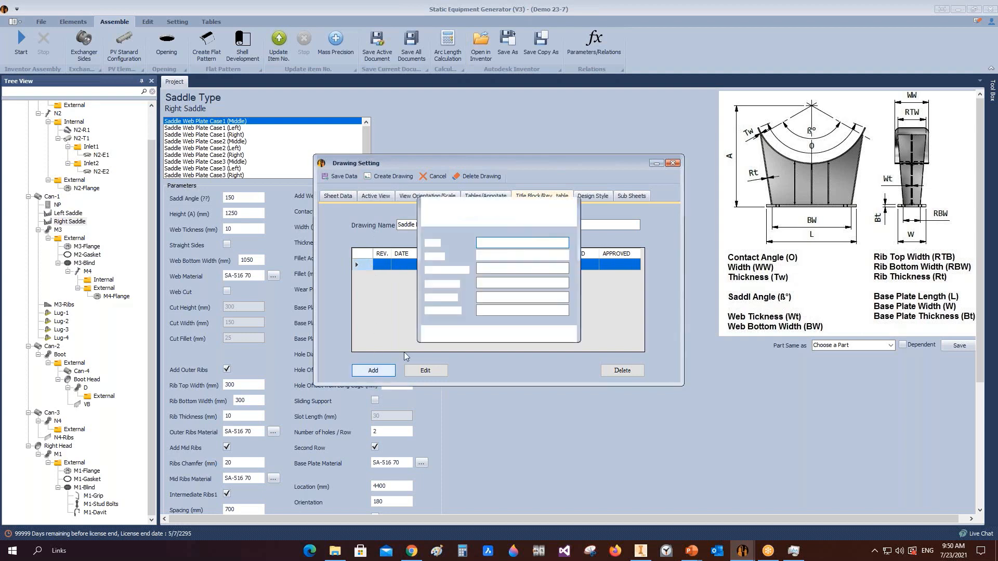
click(495, 269)
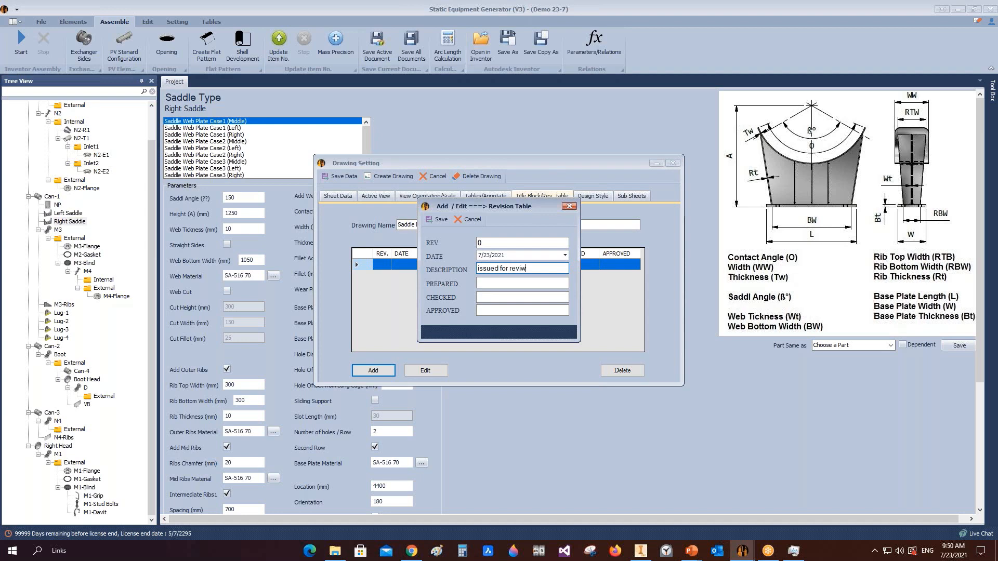
key(Tab)
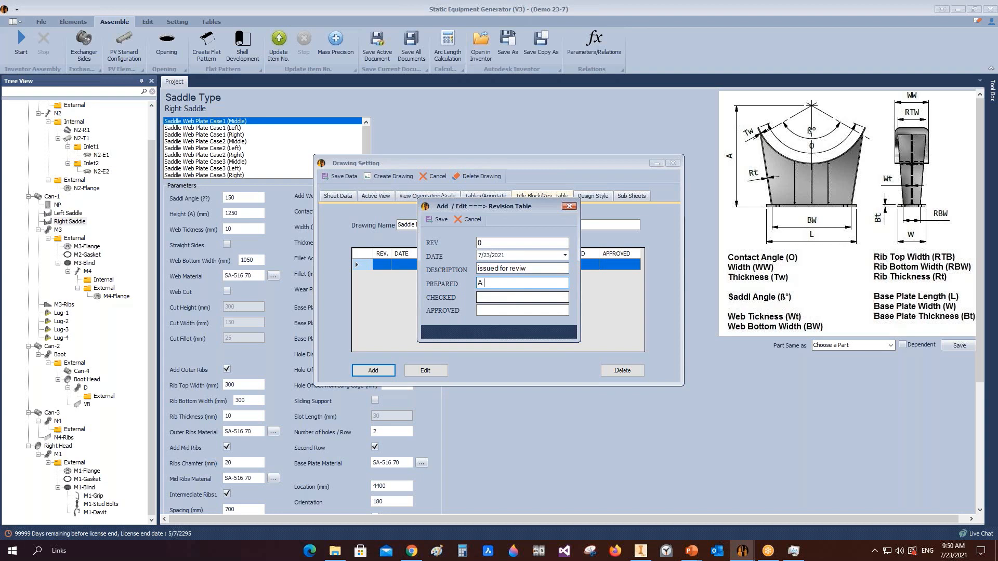
click(440, 219)
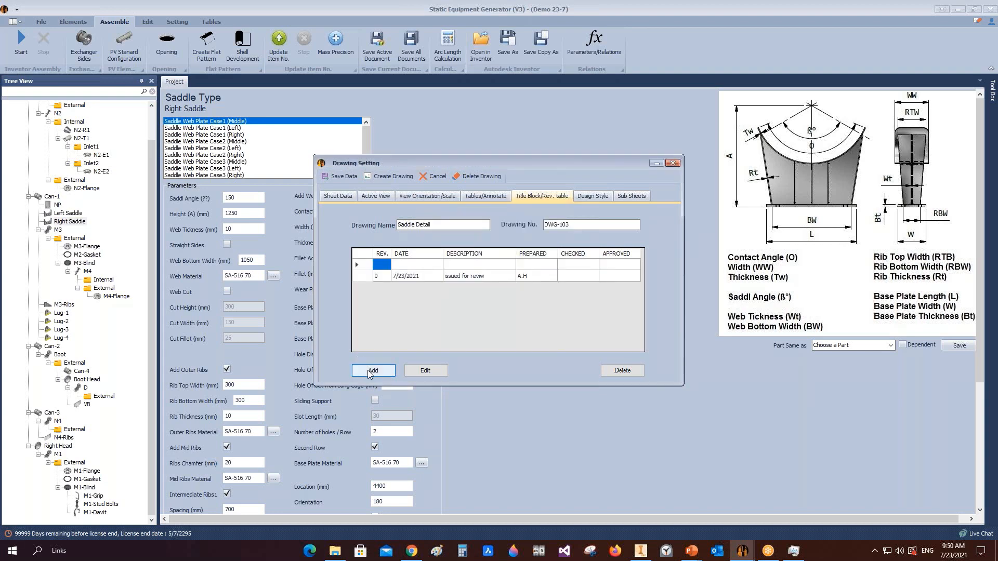
Add two blank rows to the revision table
click(390, 367)
click(436, 220)
click(372, 371)
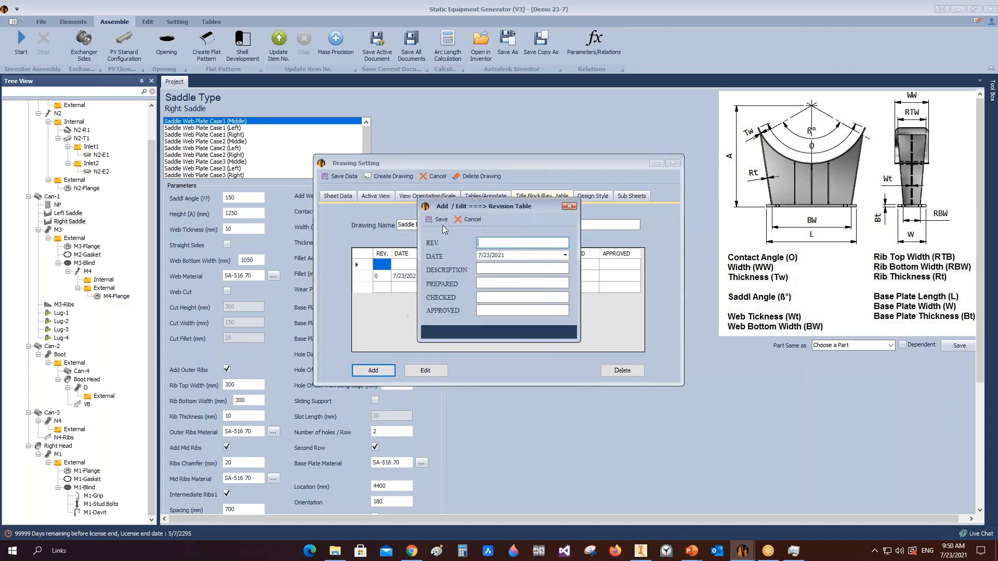
click(439, 221)
click(369, 263)
click(639, 370)
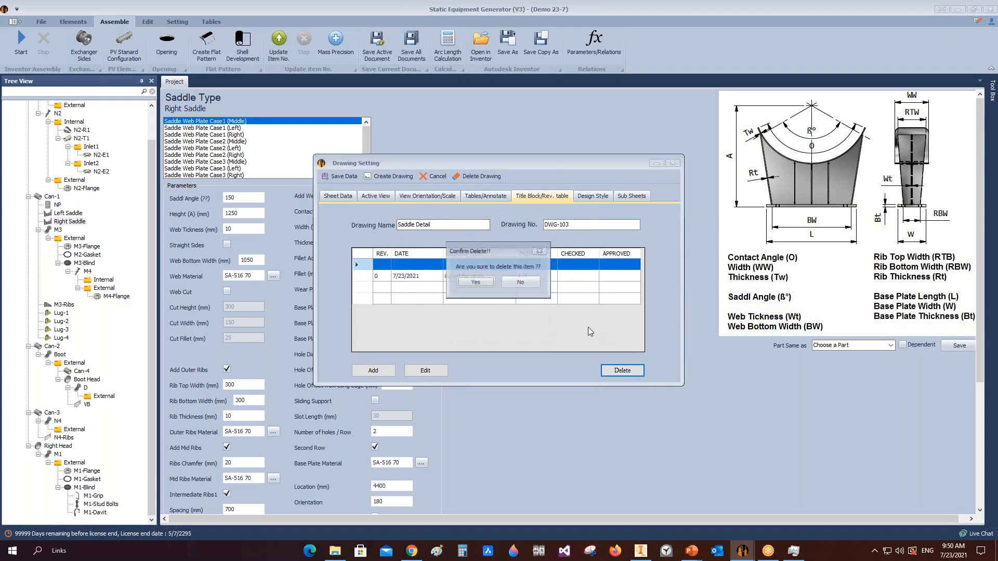
click(532, 283)
Save Design1 as the Bill Of Material table style, create the saddle drawing and bring it up in Inventor
click(600, 196)
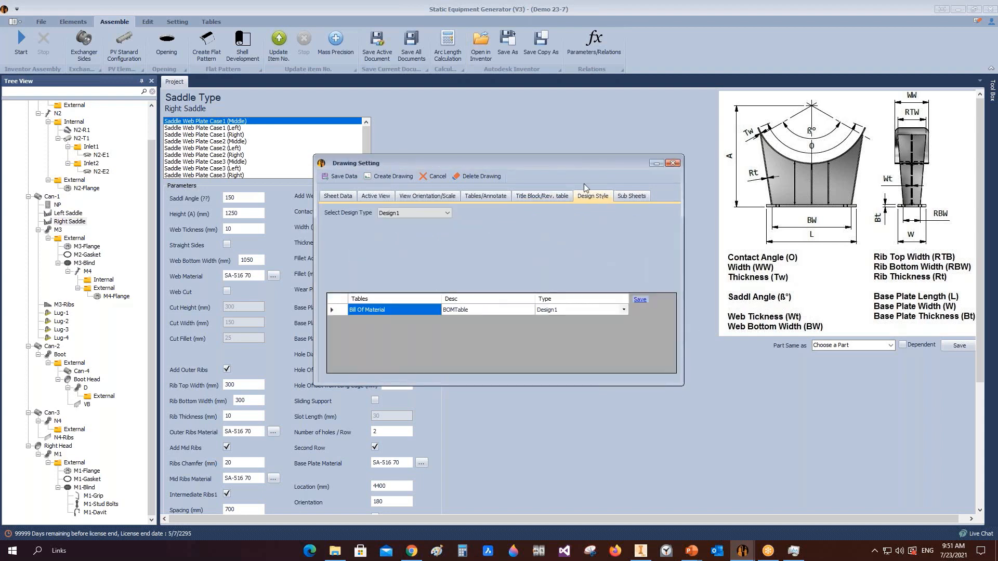
click(639, 300)
click(383, 176)
click(643, 552)
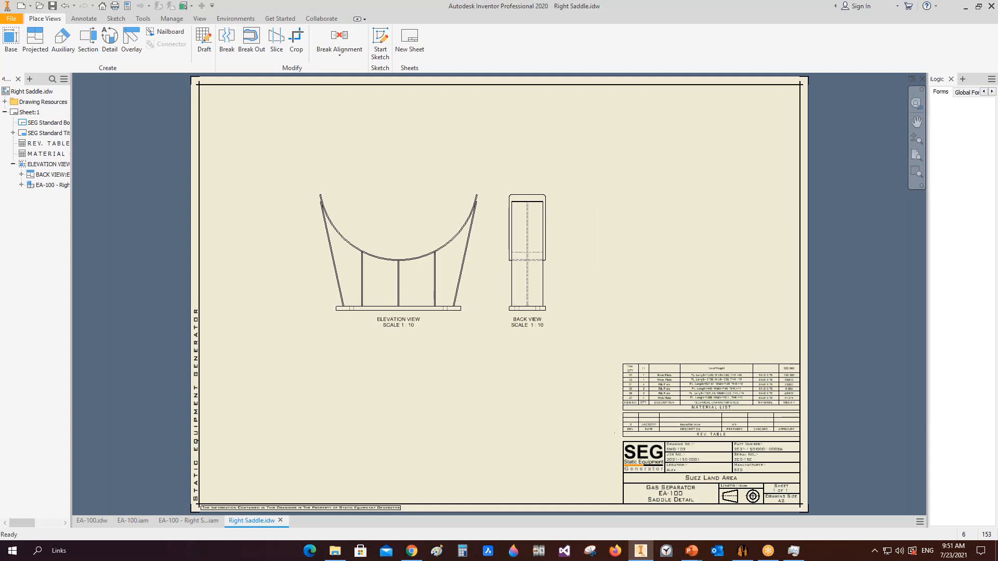
Reopen the Right Saddle's drawing settings to review the elevation orientation, location and scale against the generated drawing in Inventor
click(743, 549)
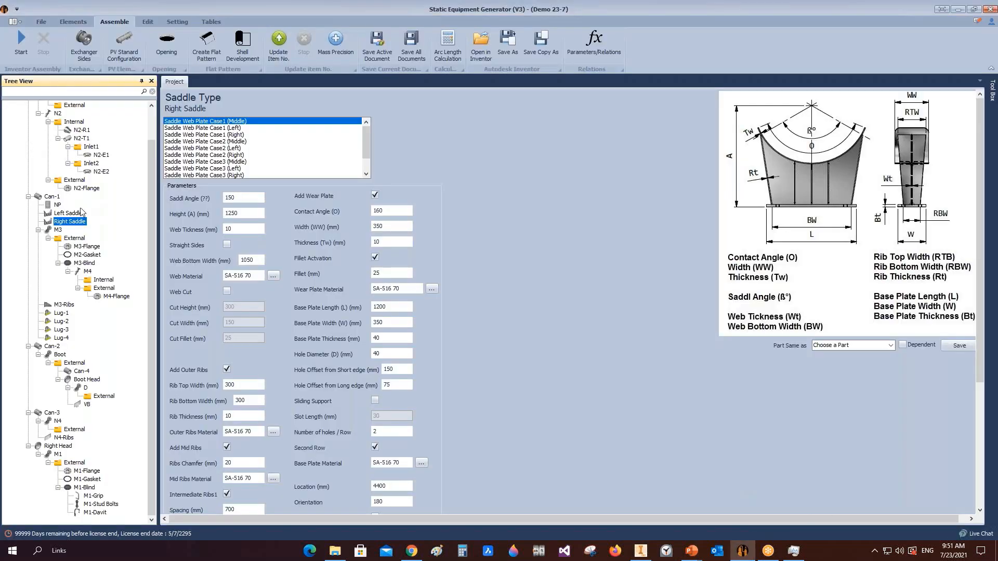
right_click(69, 223)
mouse_move(117, 254)
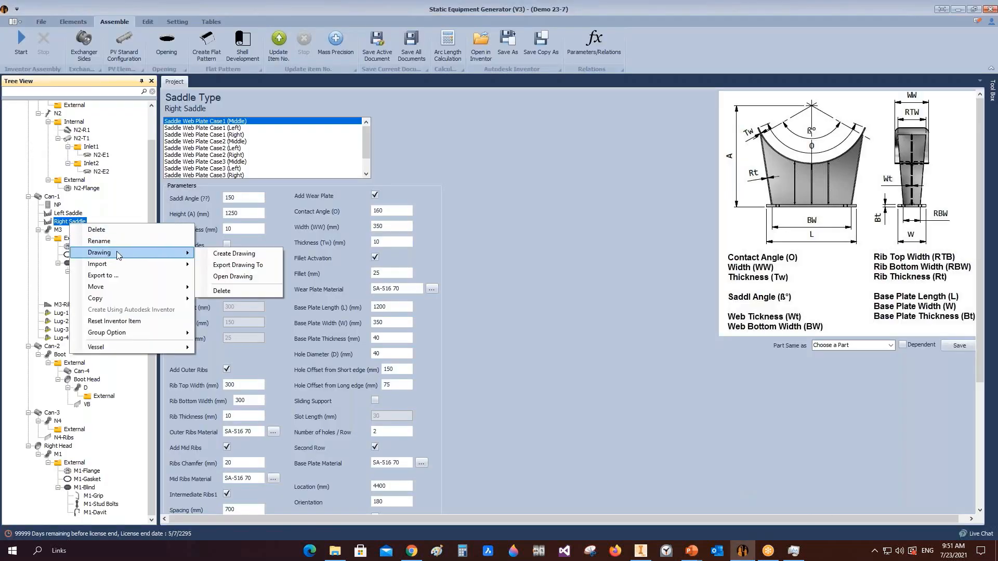
click(221, 254)
click(423, 197)
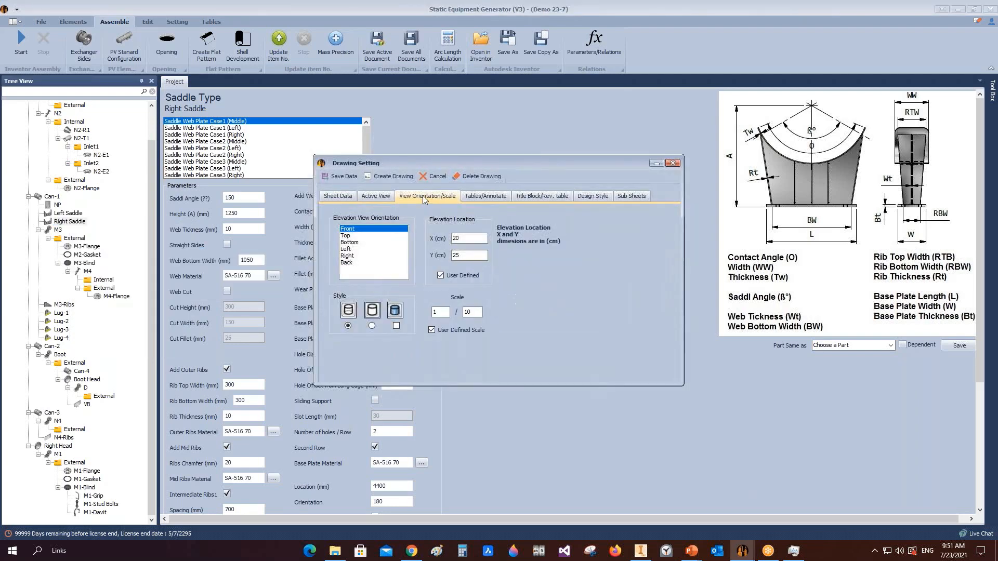
click(443, 241)
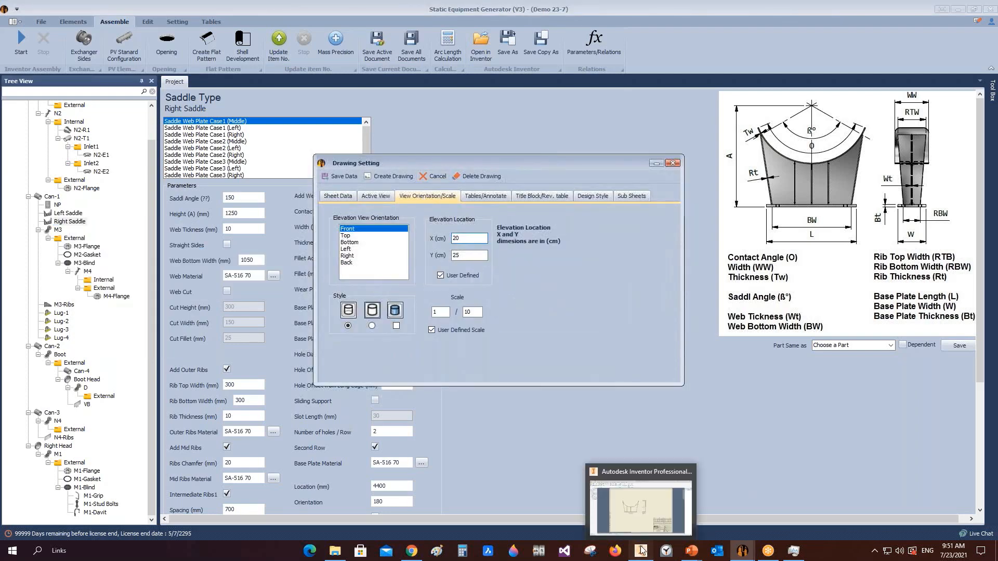
click(640, 550)
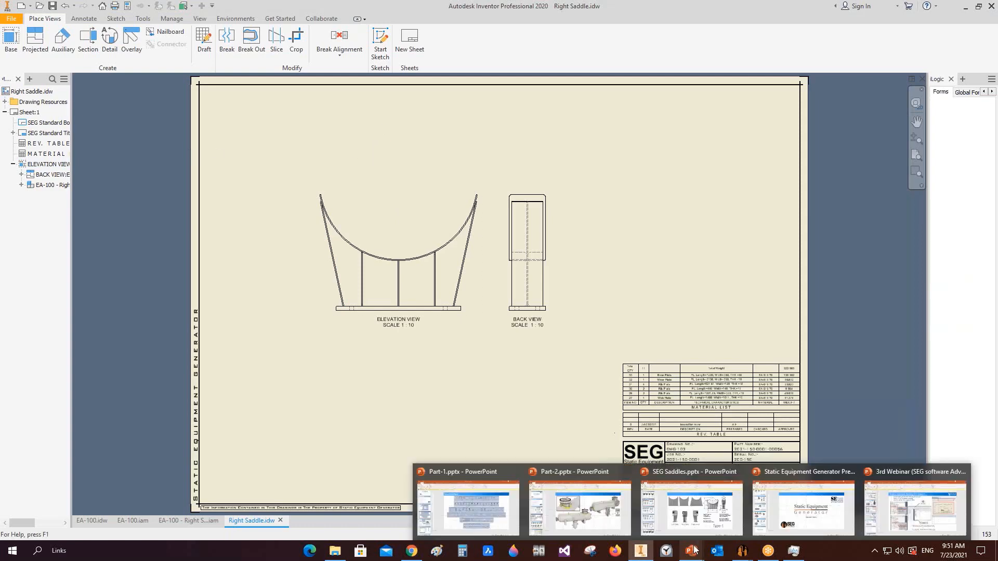
Set the elevation location to 0 cm in X and Y, recreate the saddle drawing and check its placement in Inventor
mouse_move(743, 551)
click(764, 507)
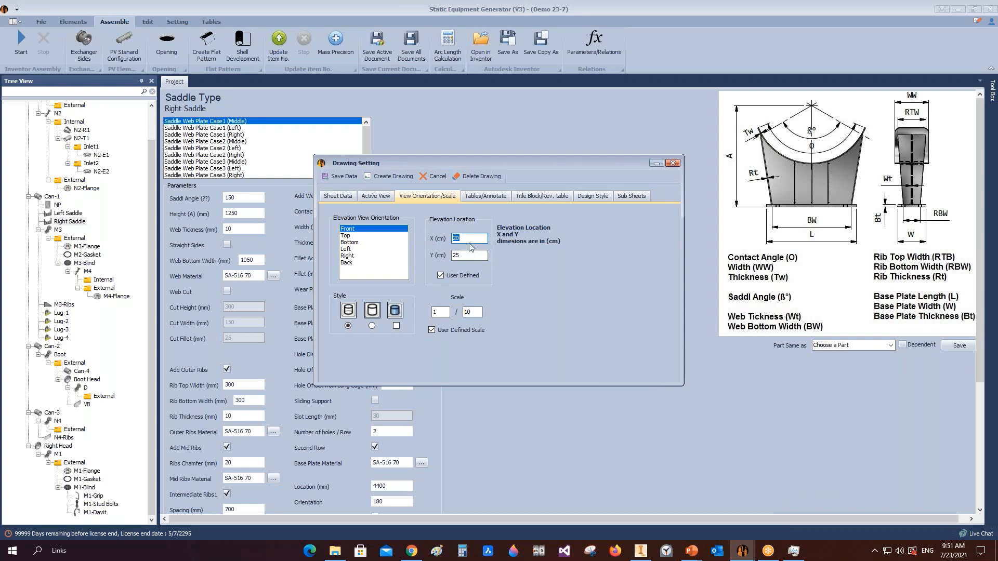
key(Tab)
click(389, 176)
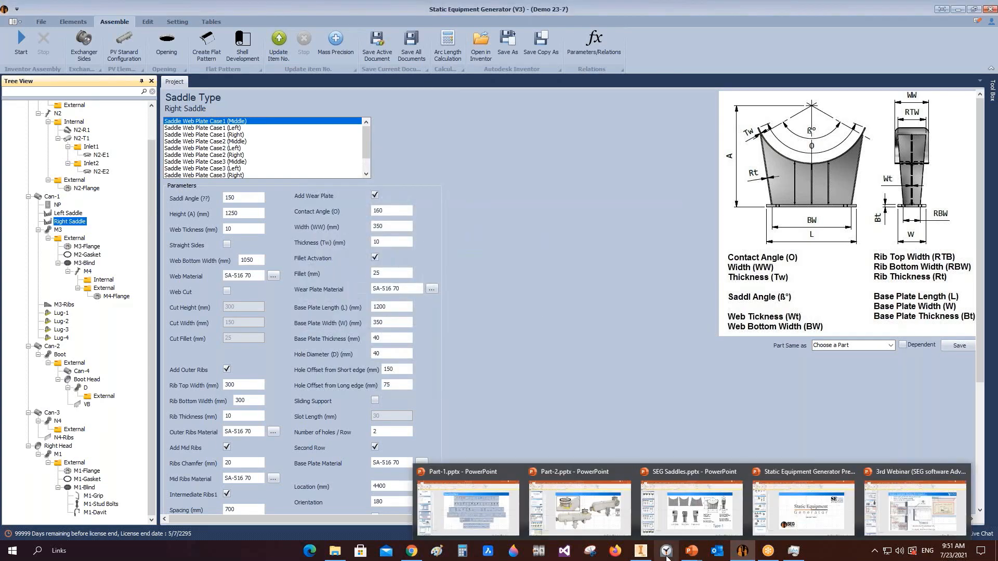
click(641, 551)
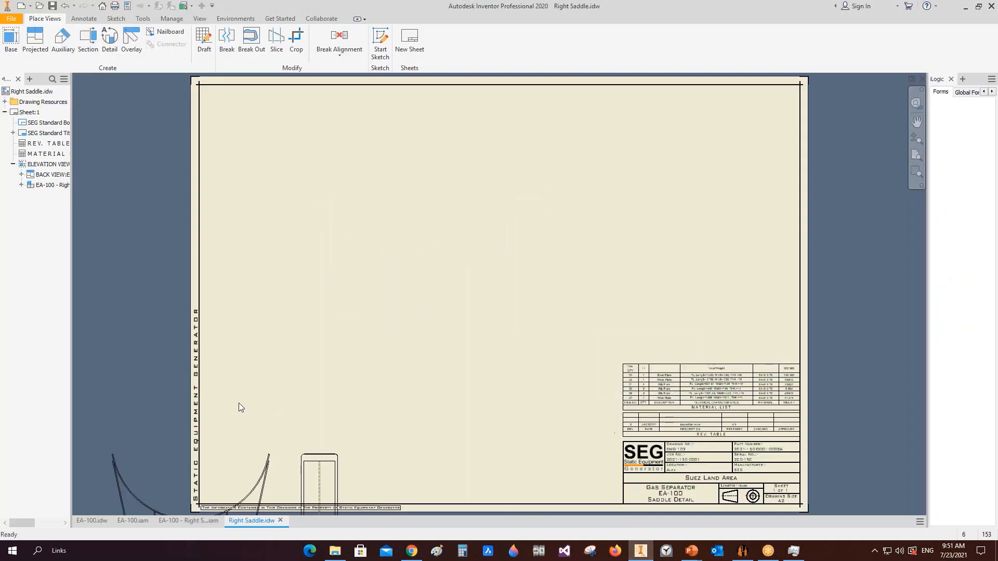
middle_drag(239, 403, 313, 288)
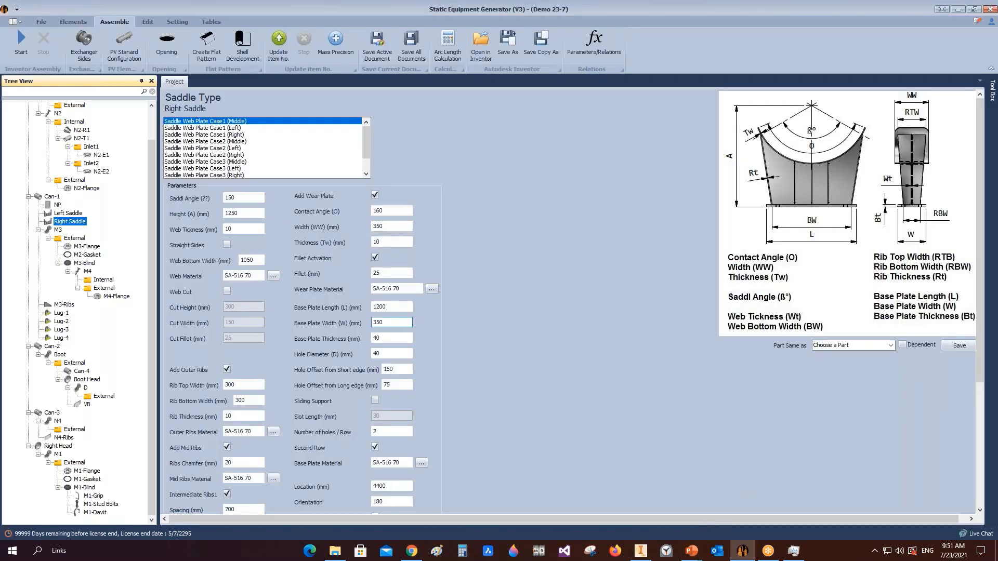
Move the Right Saddle's elevation view back onto the sheet at X 15 cm, set its scale to 1/8 and recreate the drawing
click(742, 551)
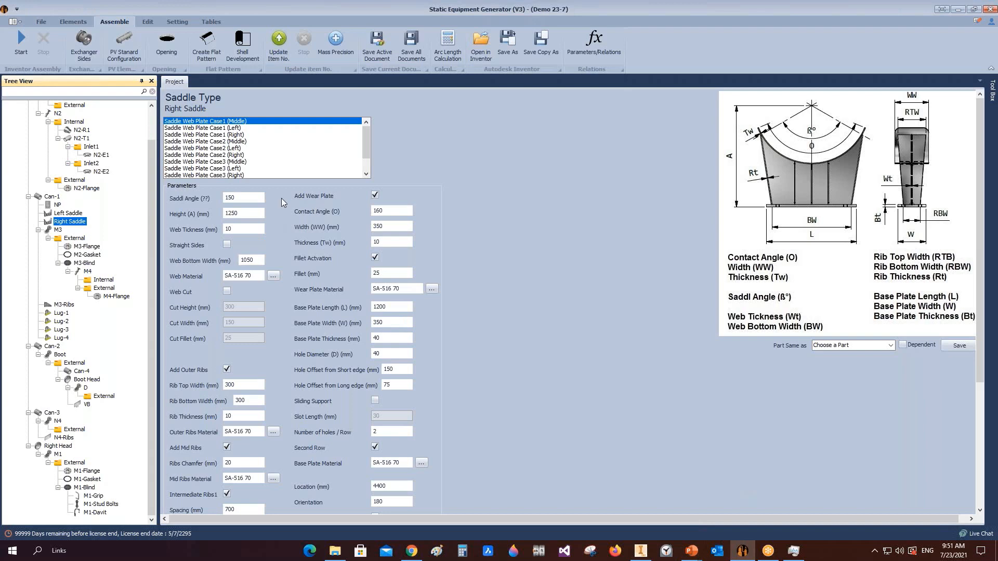
right_click(78, 224)
mouse_move(116, 252)
click(233, 251)
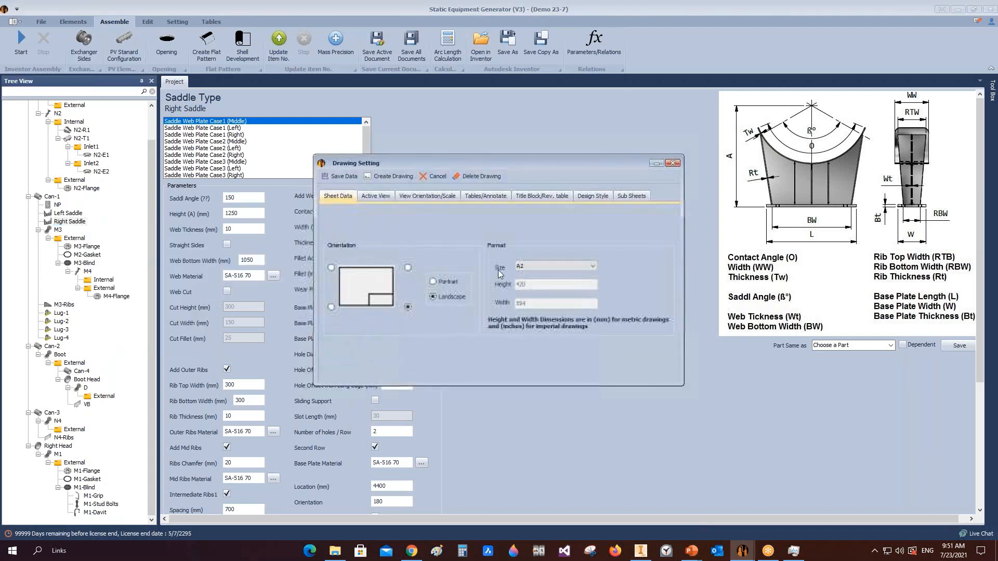
click(417, 196)
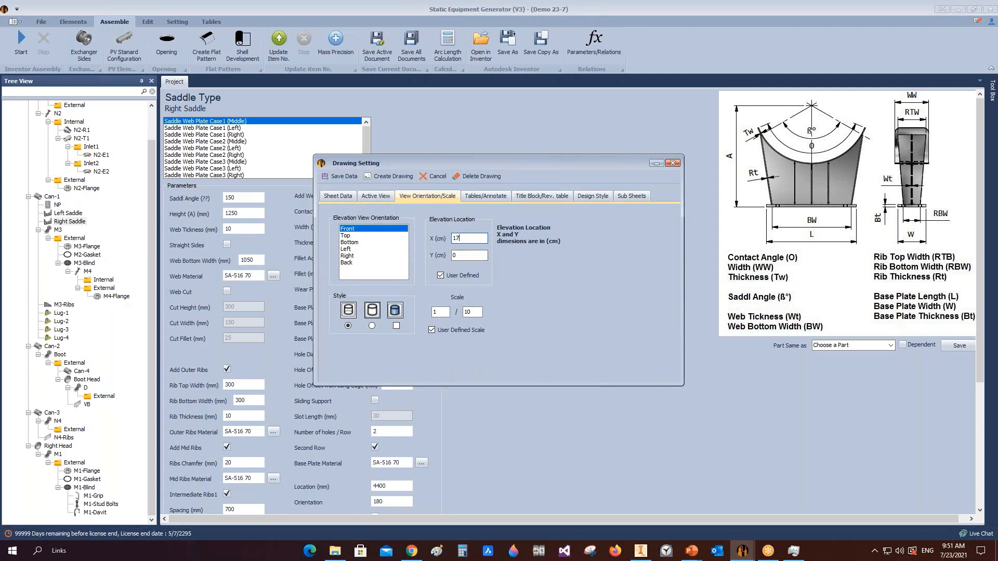
text(5)
key(Tab)
text(2)
double_click(466, 311)
text(8)
click(394, 177)
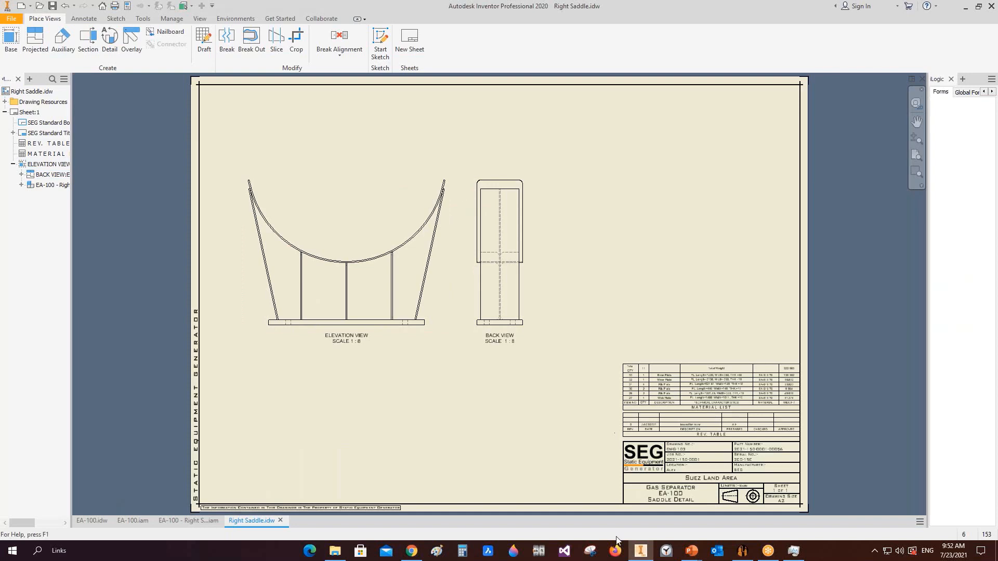
Set the space between the elevation and right side views to 0 cm, recreate the drawing and inspect it in Inventor
click(742, 550)
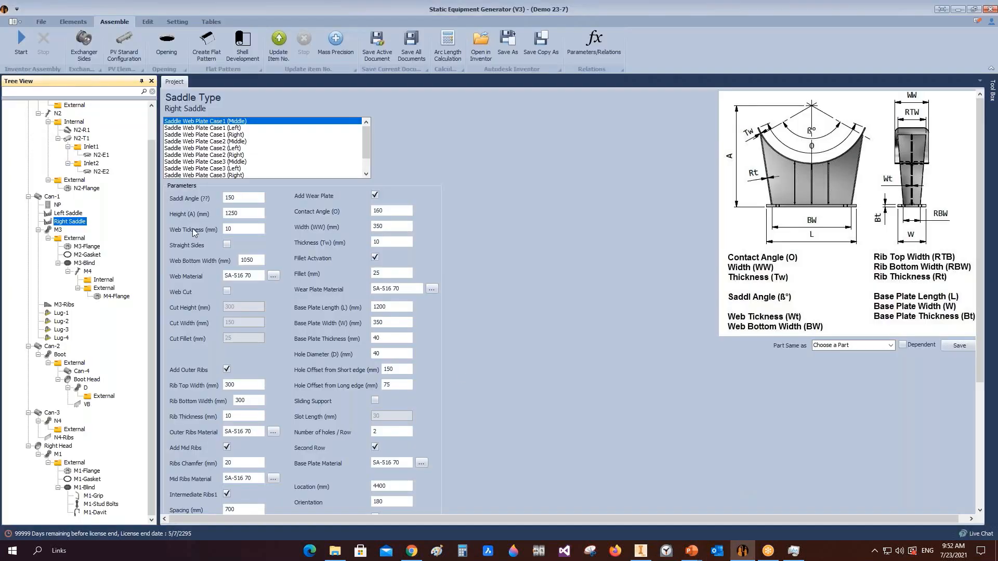
right_click(65, 222)
mouse_move(109, 249)
click(252, 251)
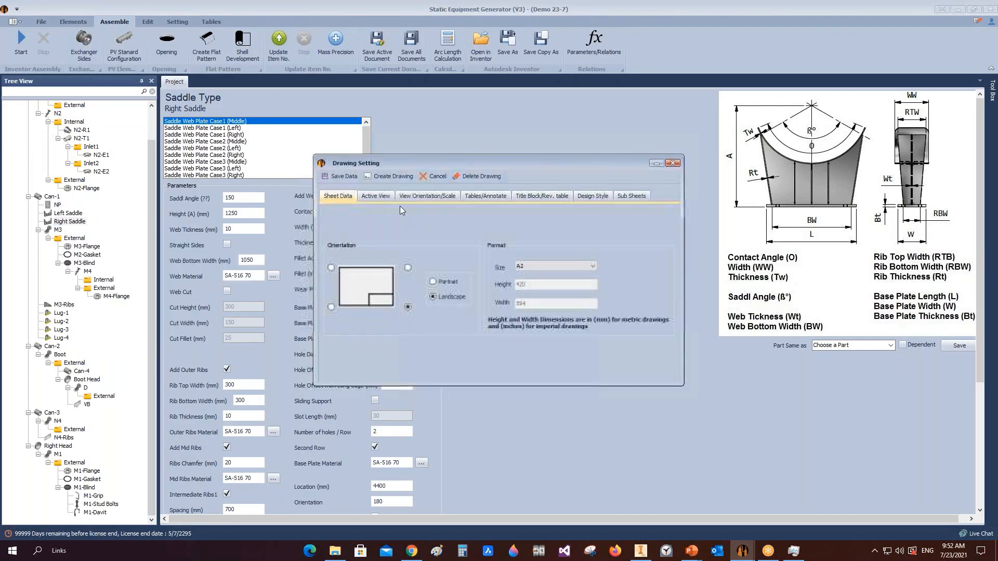
click(388, 196)
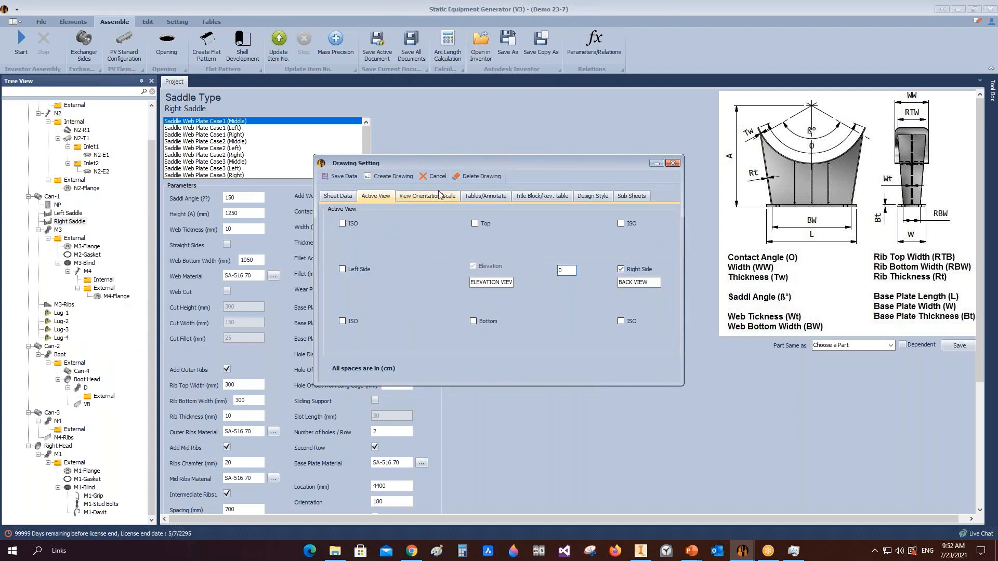
click(385, 179)
click(639, 549)
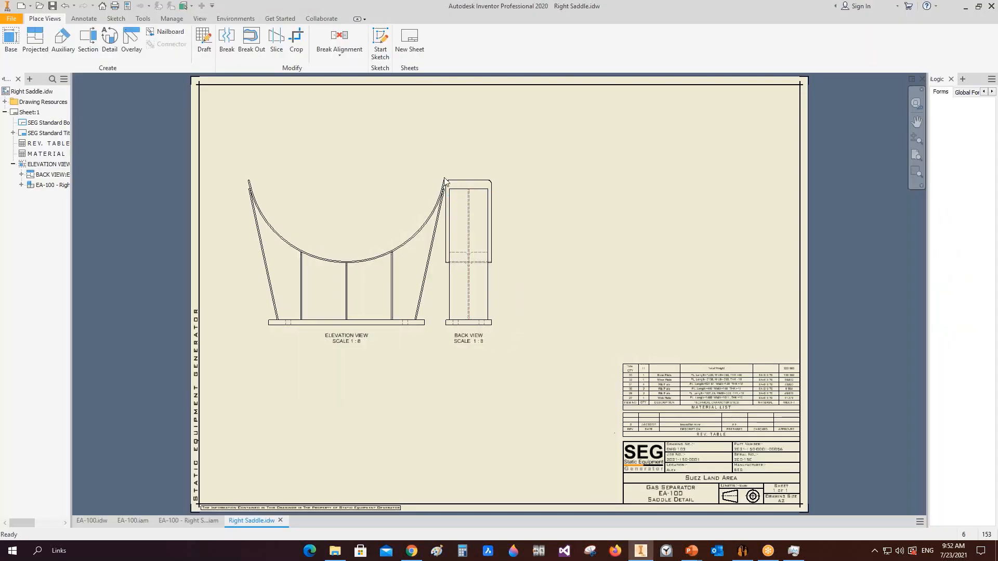
scroll(441, 177, up, 5)
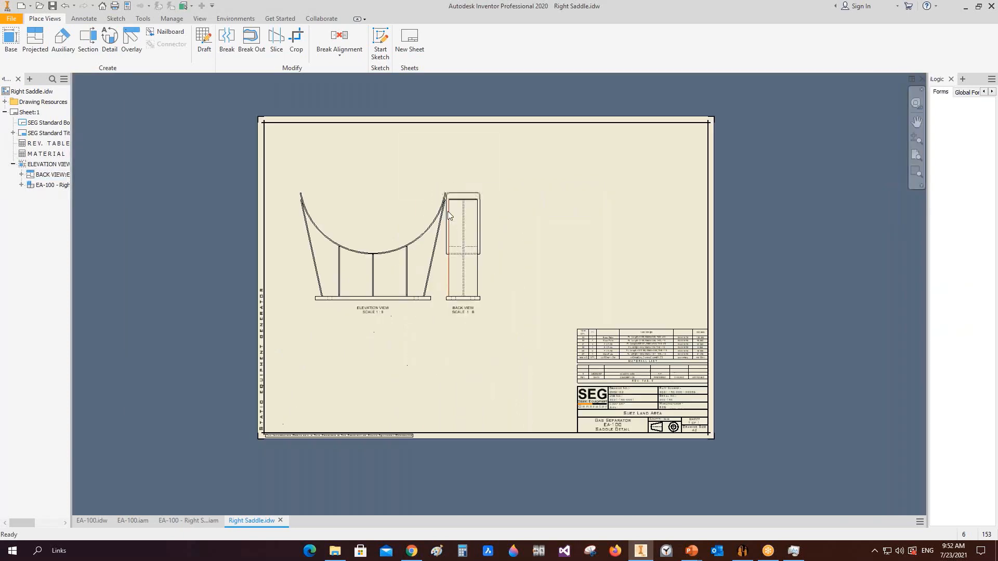
scroll(445, 192, down, 5)
Set the space between the Right Saddle's elevation and right side views to 6 cm, checking the current layout in Inventor
click(742, 550)
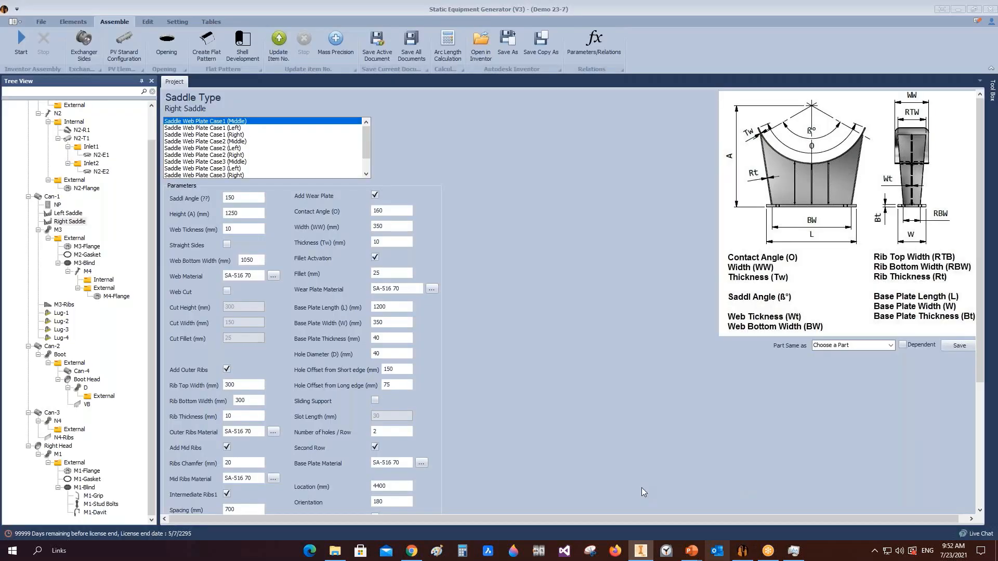
right_click(81, 221)
mouse_move(130, 249)
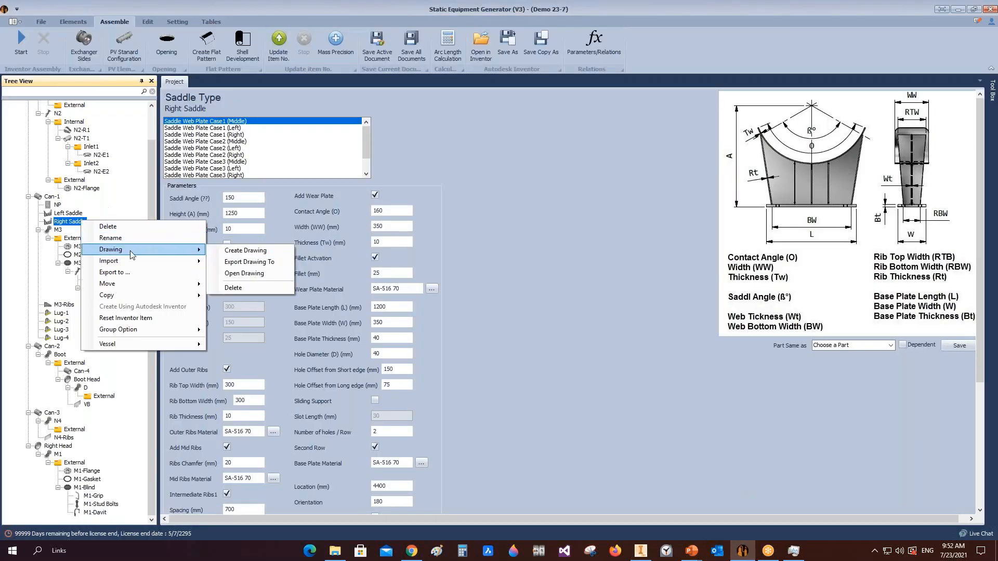
click(226, 251)
click(372, 198)
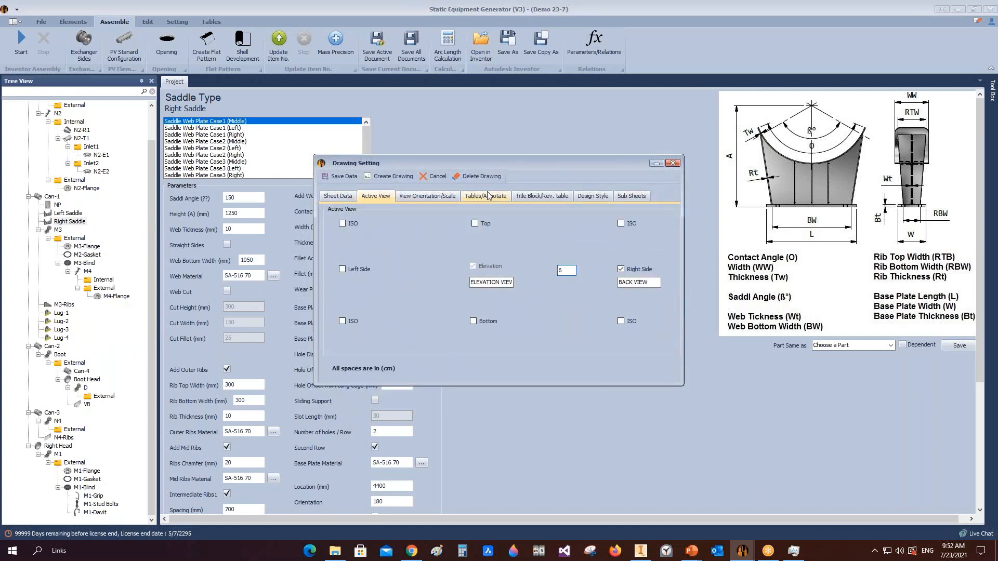
click(643, 551)
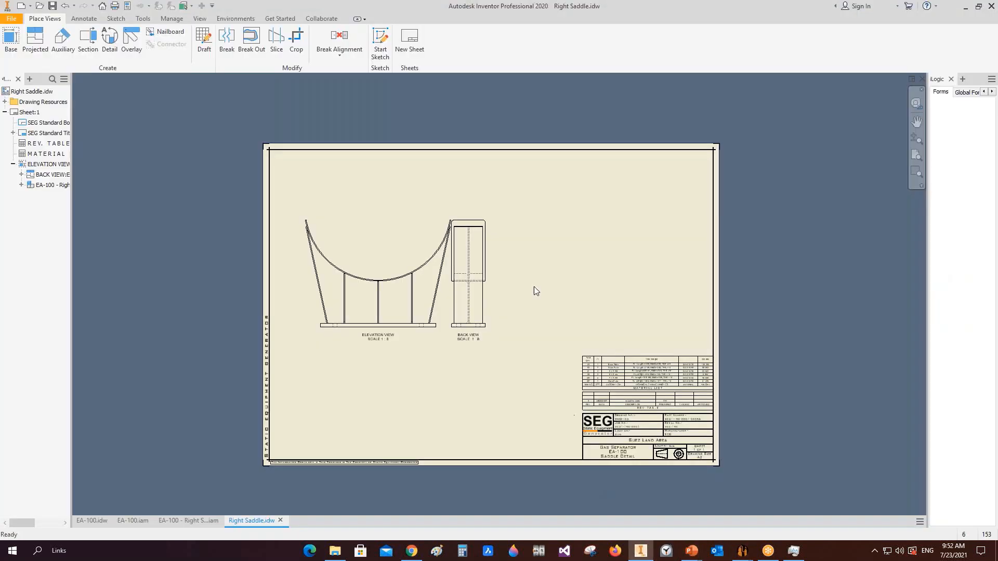
mouse_move(742, 551)
click(685, 505)
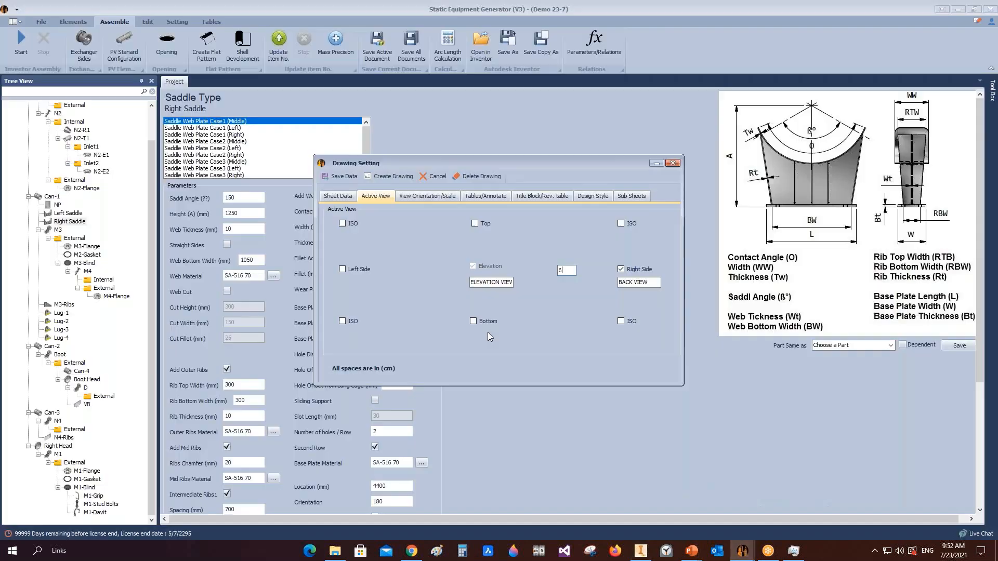
Set the elevation location's Y value to 28 cm and recreate the saddle drawing
click(425, 195)
double_click(467, 255)
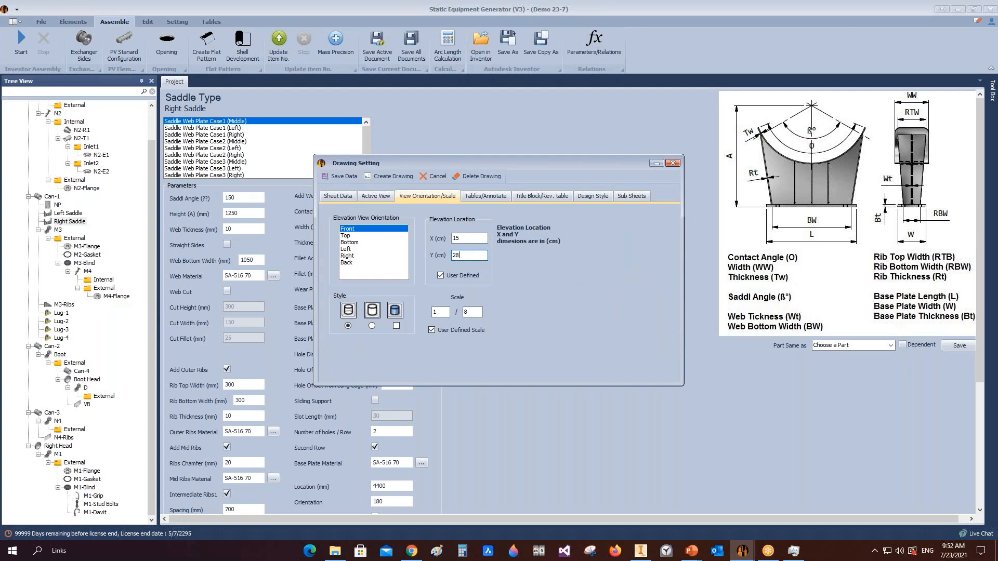
click(393, 176)
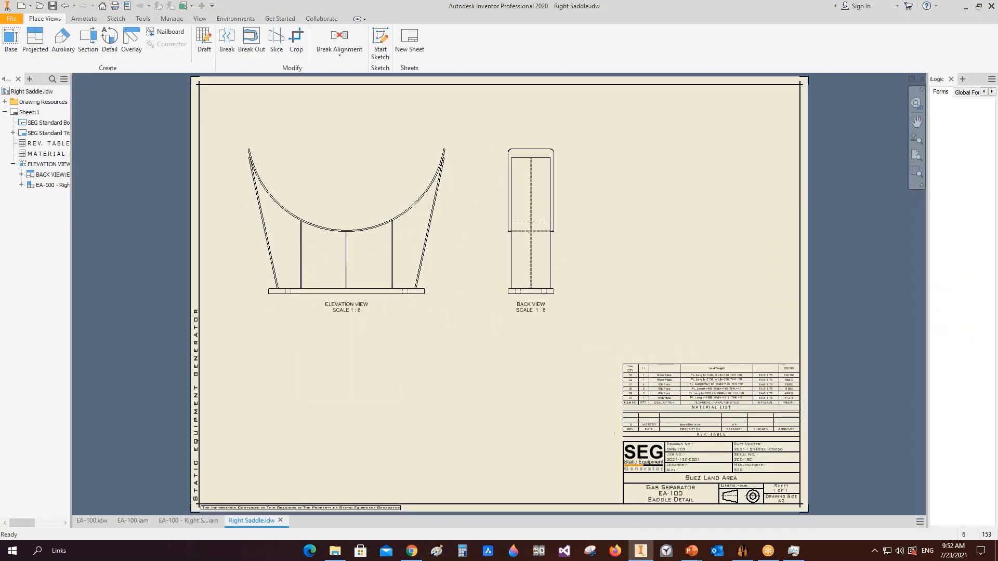
Add a vertical centerline to the elevation view and dimension the wear plate's contact angle between its two end edges
click(85, 20)
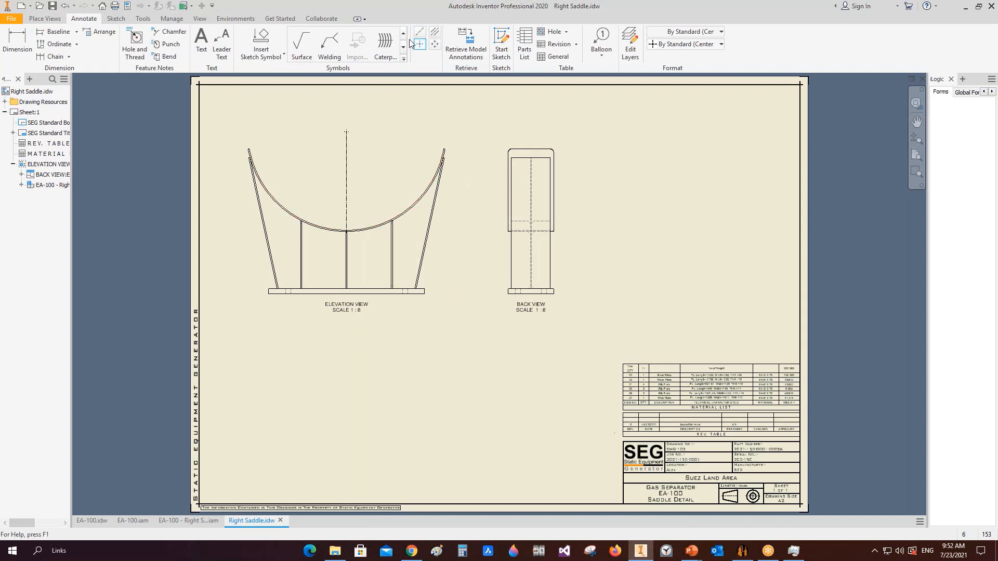
click(17, 44)
scroll(251, 152, up, 10)
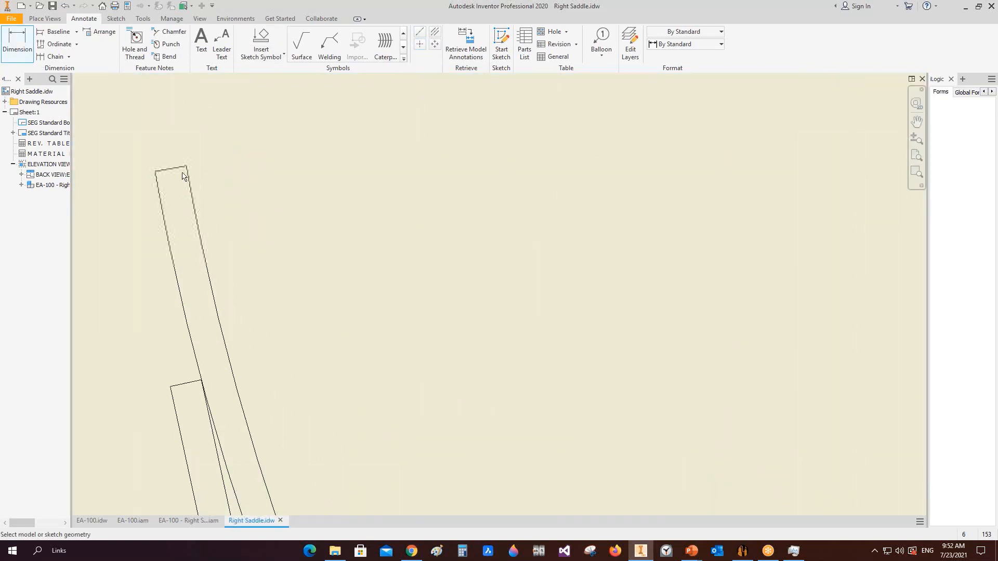
scroll(176, 169, down, 6)
scroll(750, 170, up, 6)
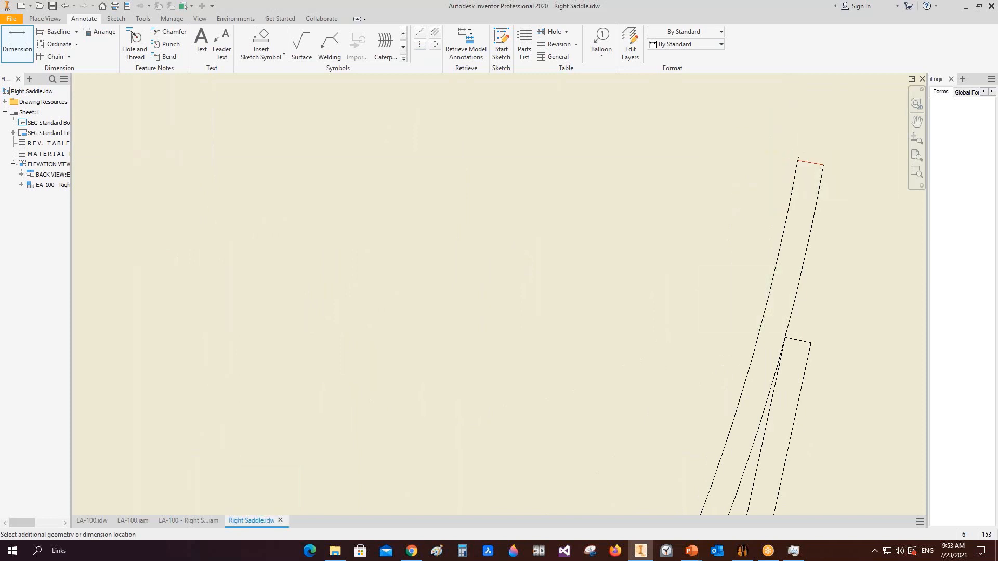
click(807, 163)
scroll(512, 192, down, 6)
scroll(93, 172, up, 3)
click(264, 179)
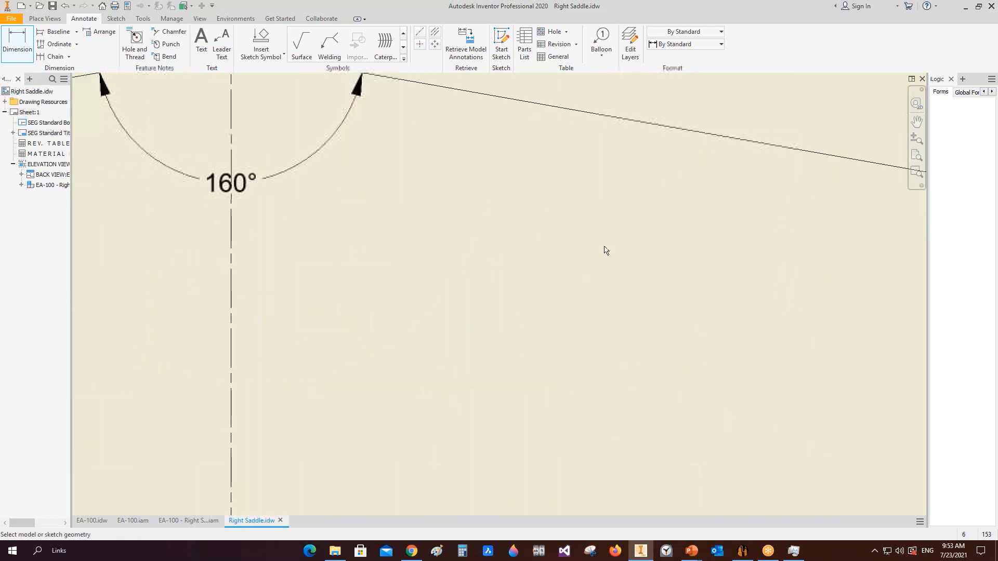
scroll(633, 252, down, 2)
scroll(863, 281, up, 2)
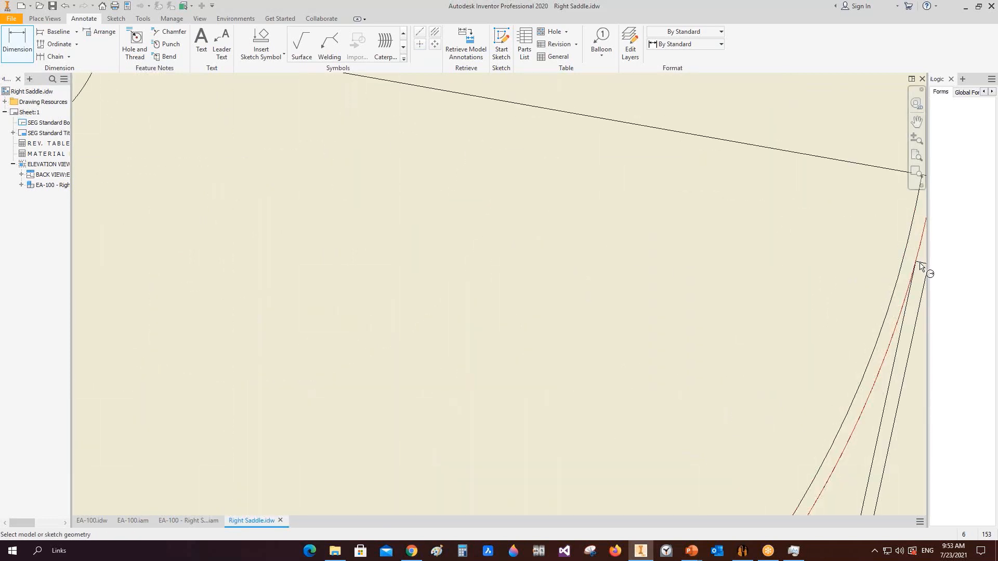
middle_drag(874, 281, 700, 257)
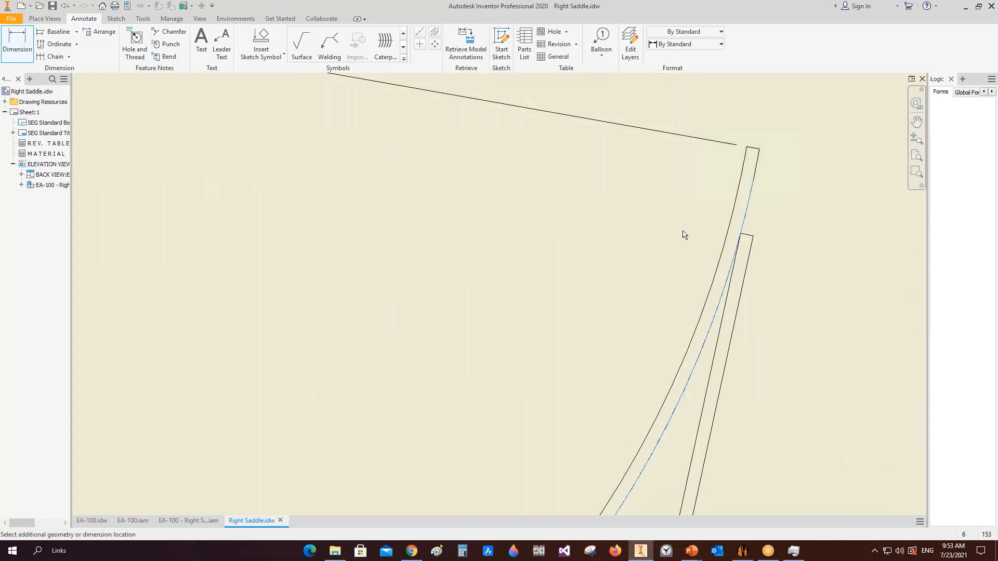
scroll(684, 235, down, 3)
click(367, 140)
middle_drag(346, 219, 653, 209)
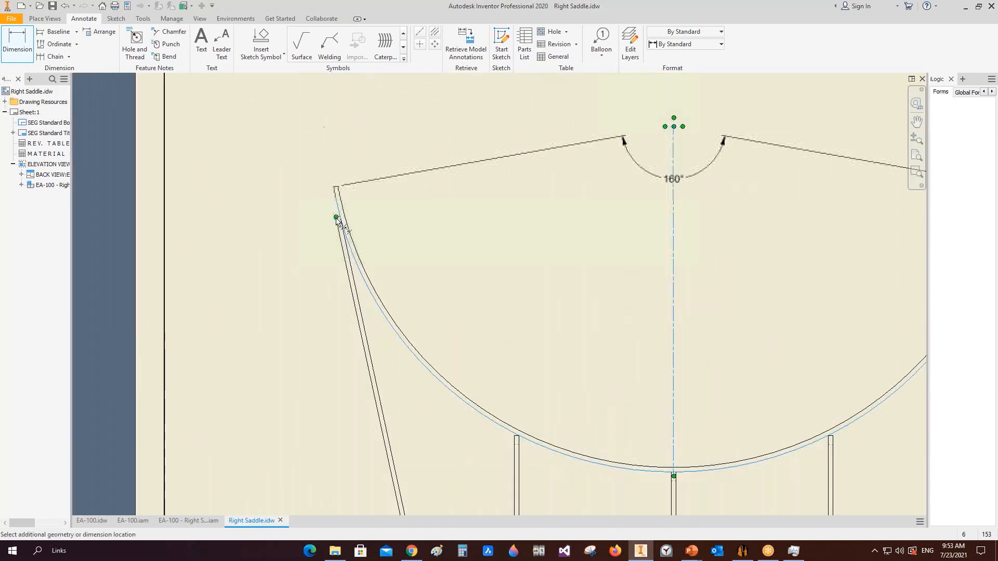
scroll(336, 218, up, 3)
click(343, 210)
scroll(561, 235, down, 3)
scroll(578, 191, down, 3)
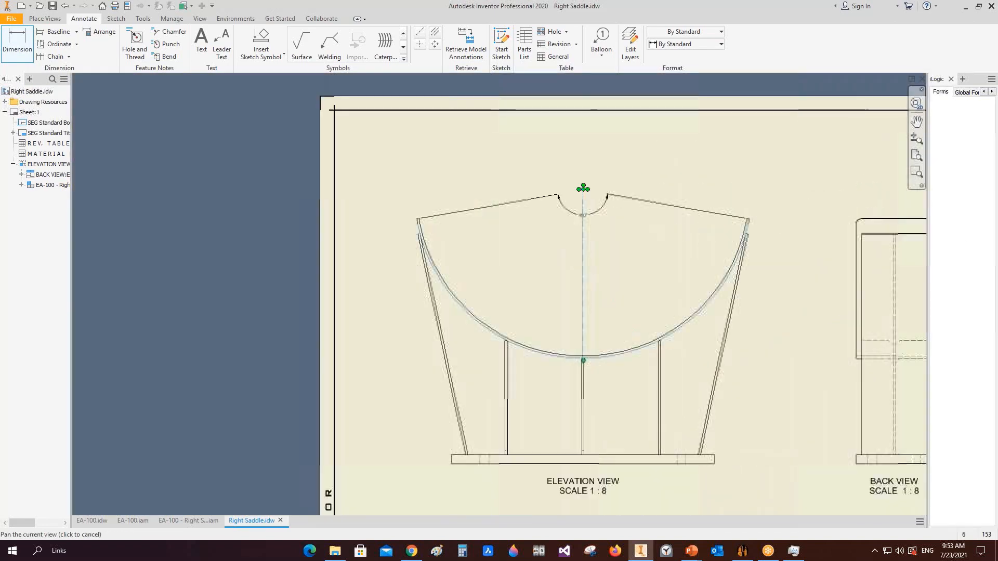
scroll(572, 176, up, 2)
scroll(571, 169, down, 4)
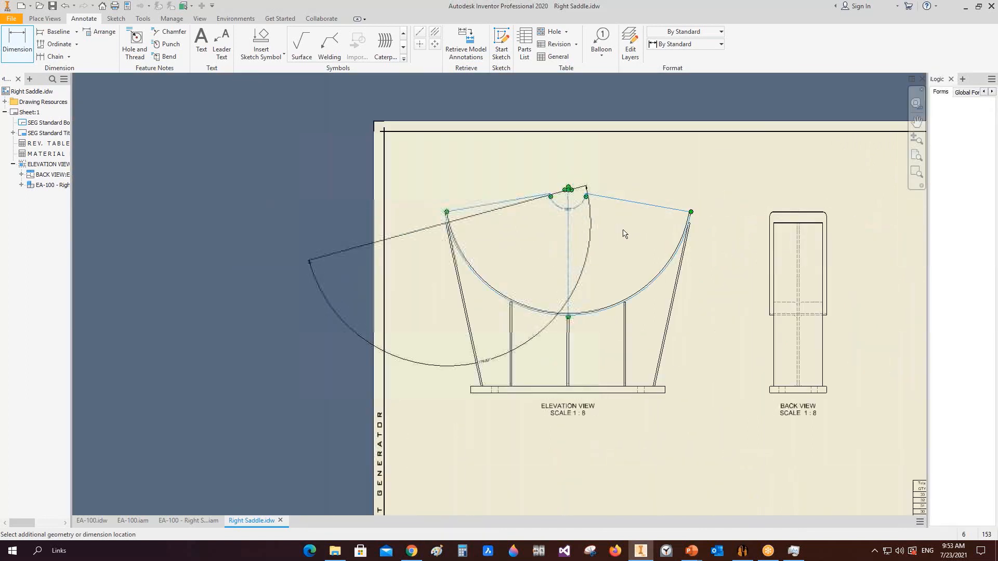
Dimension the saddle angle in the elevation view between the web's two upper corners about the arc centre, below the contact angle
click(29, 55)
scroll(477, 185, up, 5)
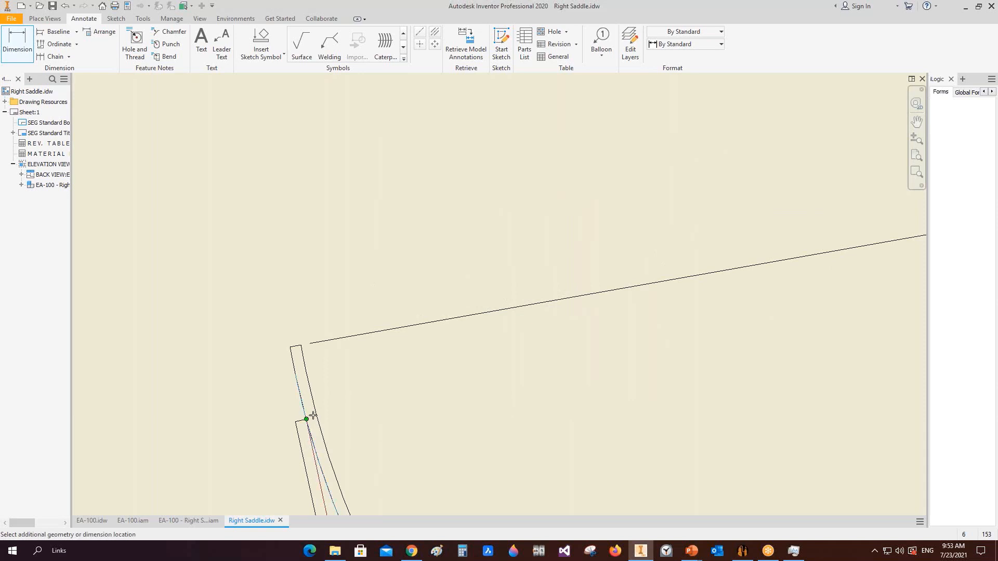
scroll(313, 416, down, 4)
scroll(462, 366, up, 4)
scroll(520, 379, down, 4)
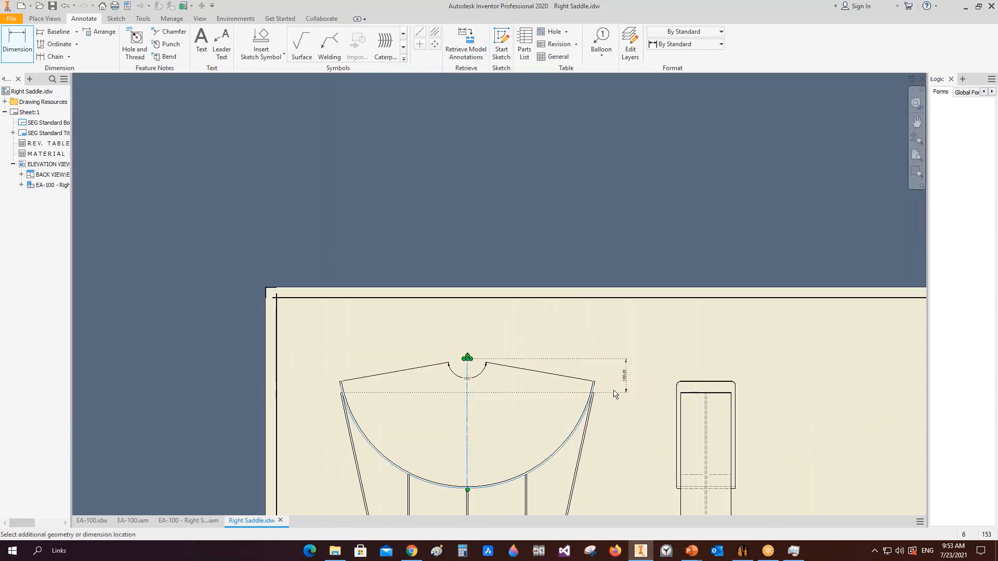
scroll(559, 406, up, 4)
scroll(559, 406, up, 2)
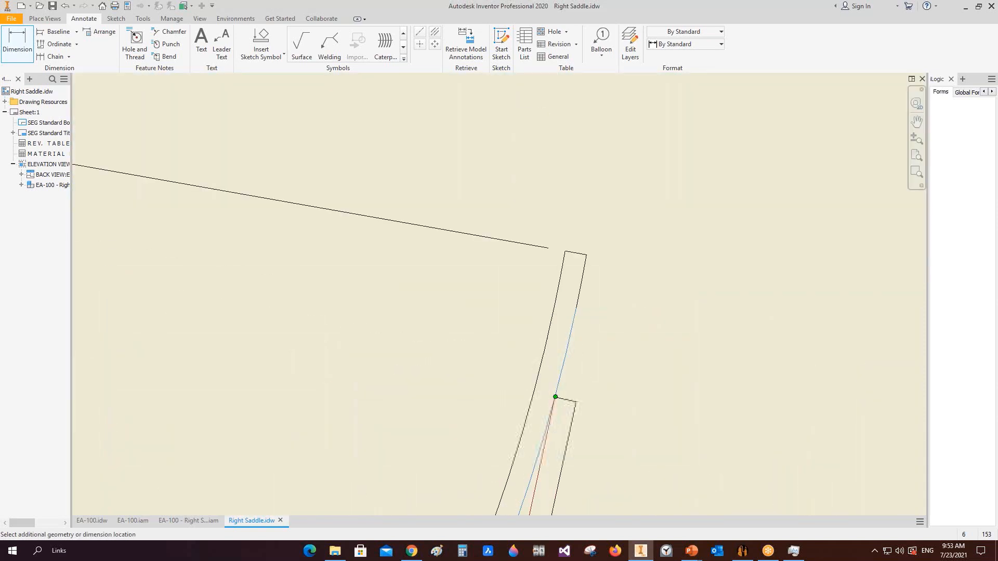
click(556, 397)
scroll(463, 392, down, 5)
scroll(271, 390, up, 3)
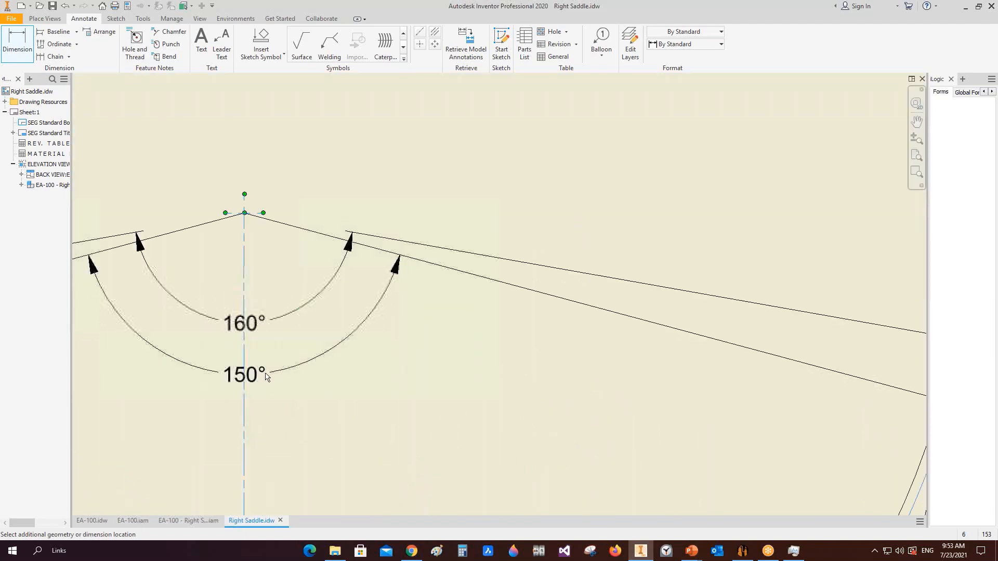
click(274, 368)
scroll(275, 370, down, 4)
middle_drag(275, 372, 451, 218)
right_click(451, 218)
click(475, 220)
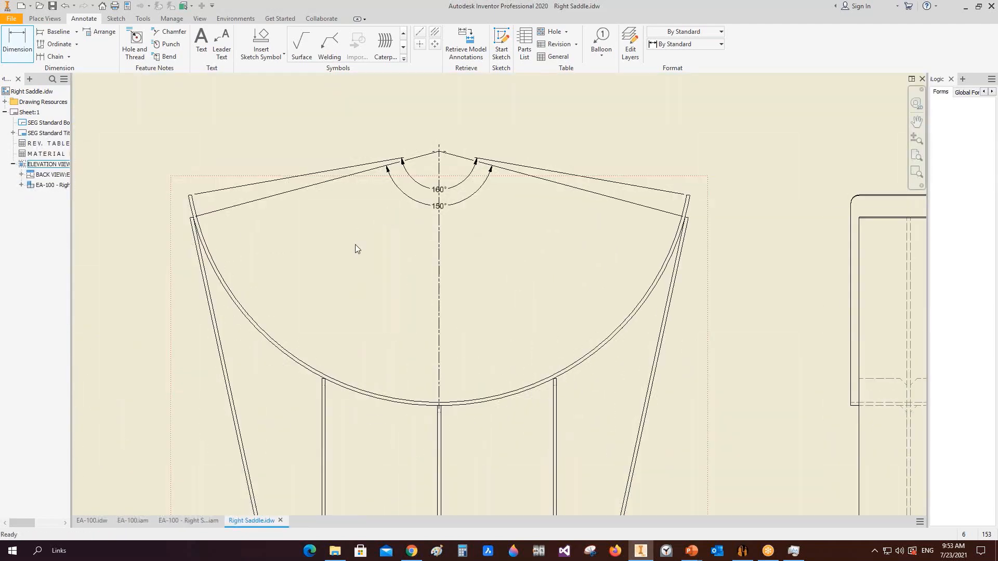
Dimension the saddle's overall height in the elevation view from the arc centre to the base plate's underside, beside the view
middle_drag(333, 200, 320, 155)
key(d)
click(425, 106)
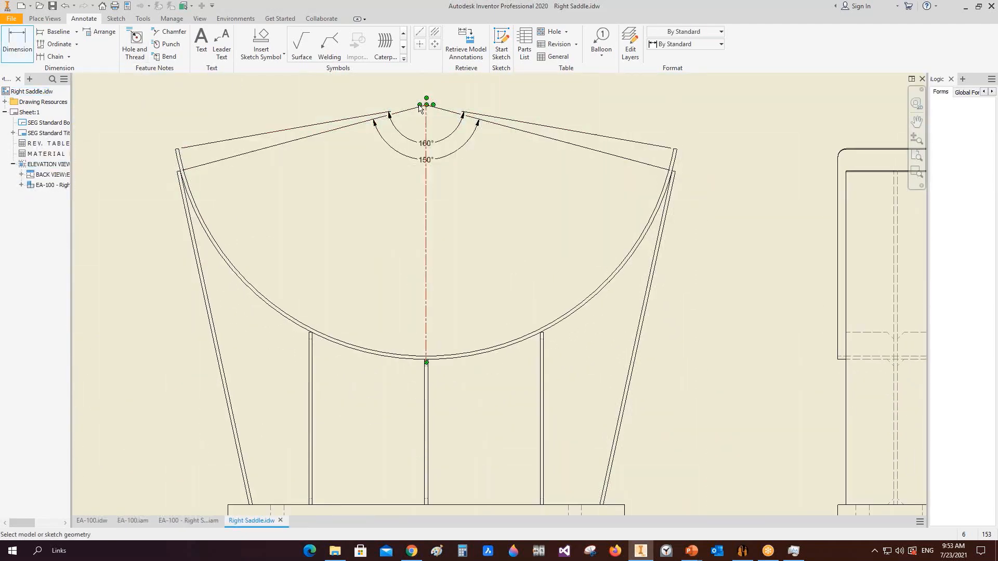
scroll(426, 106, down, 5)
scroll(300, 158, up, 3)
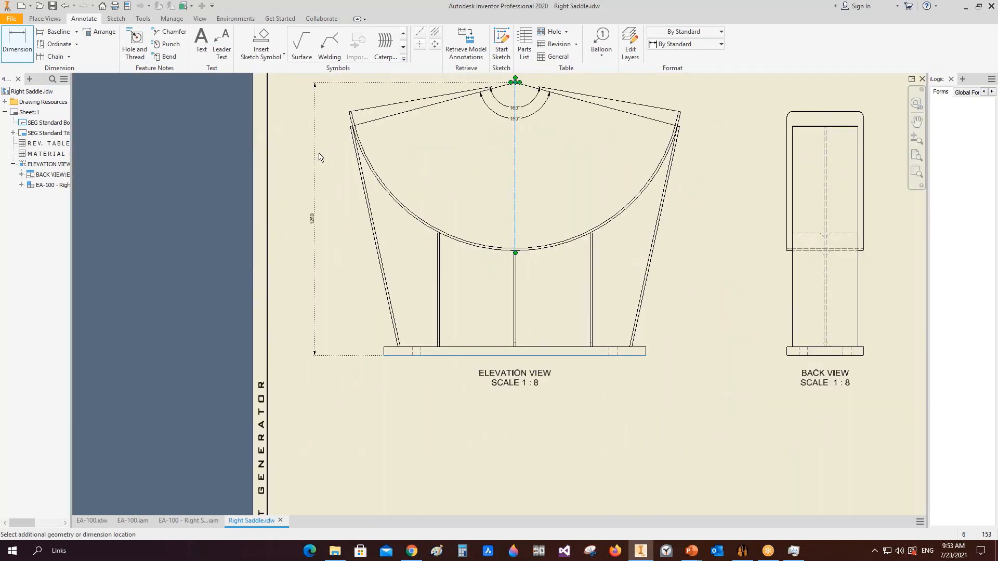
Dimension the heights of the centre rib and the left rib in the elevation view
click(503, 268)
scroll(503, 268, up, 3)
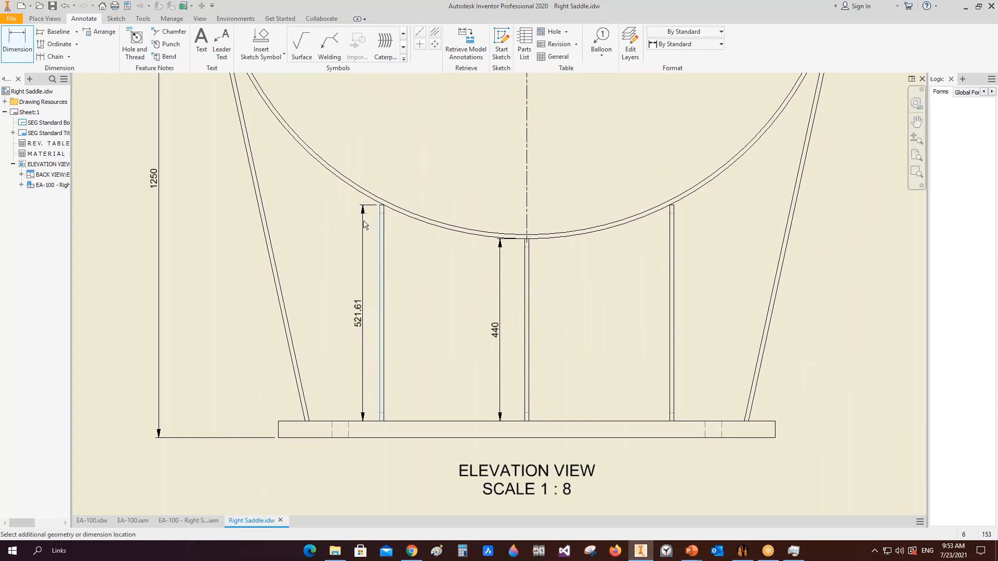
click(356, 291)
scroll(368, 239, down, 3)
Dimension the base plate's thickness at its left end in the elevation view
scroll(325, 356, up, 5)
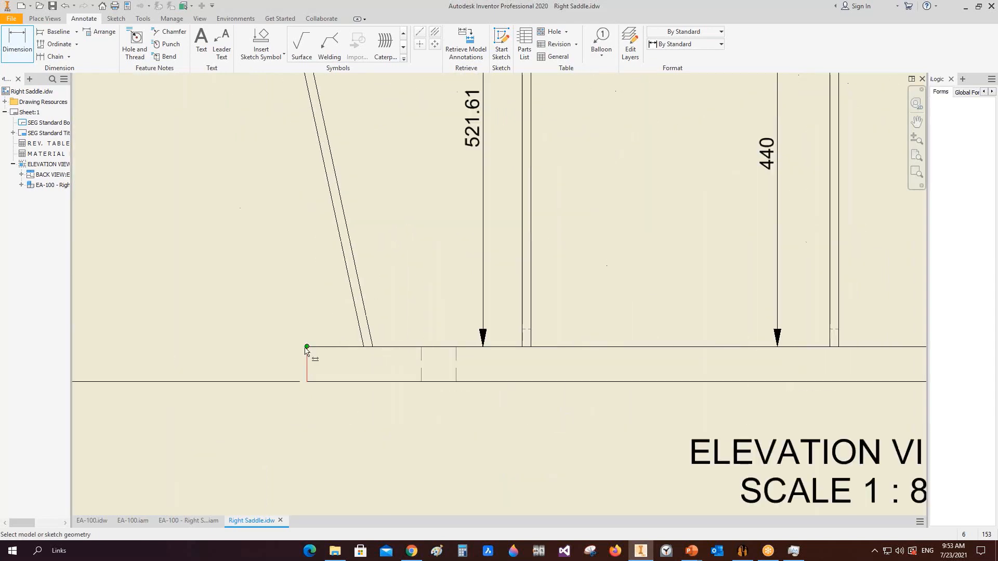
click(307, 356)
scroll(306, 357, down, 4)
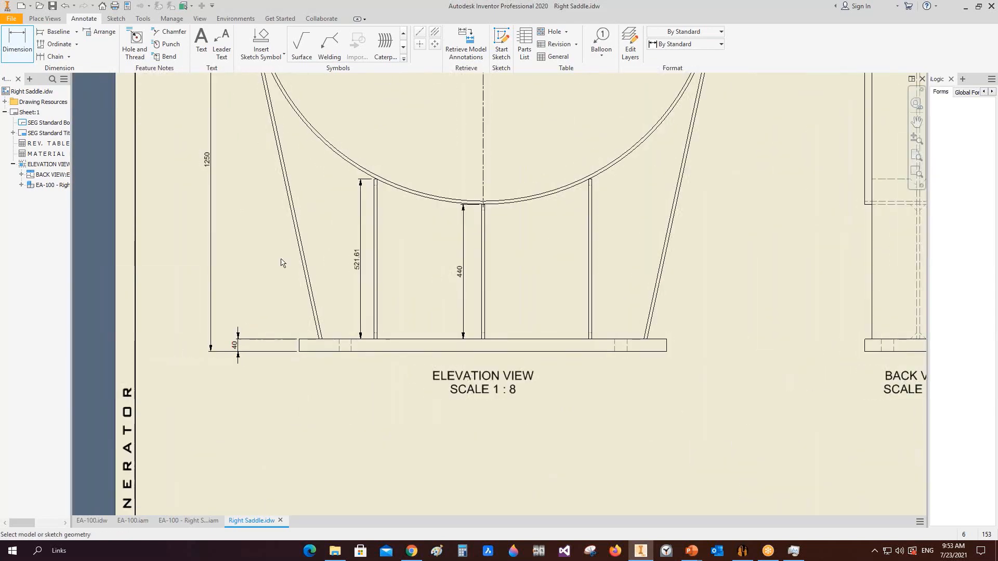
Dimension the wear plate's width above the back view
middle_drag(284, 260, 283, 354)
middle_drag(301, 304, 276, 363)
middle_drag(543, 305, 340, 252)
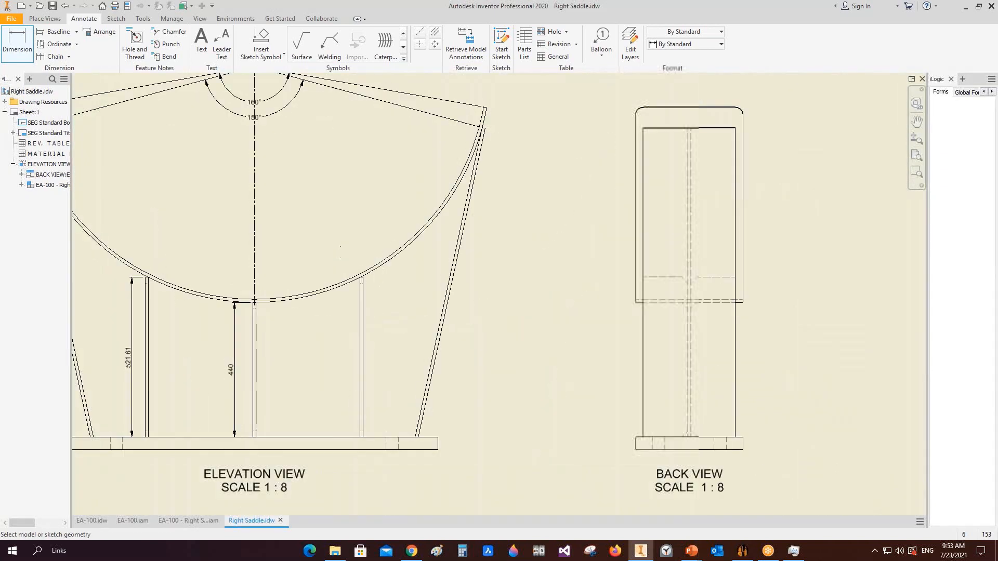
middle_drag(635, 170, 369, 291)
click(369, 291)
click(439, 156)
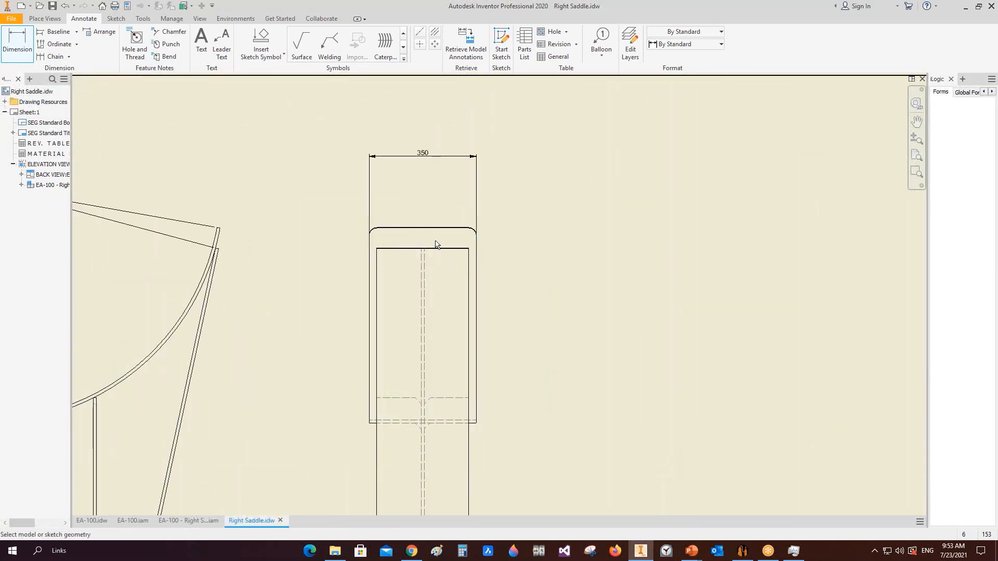
Dimension the base plate's width below the back view
scroll(419, 259, down, 2)
scroll(417, 433, up, 5)
middle_drag(466, 421, 462, 274)
click(500, 333)
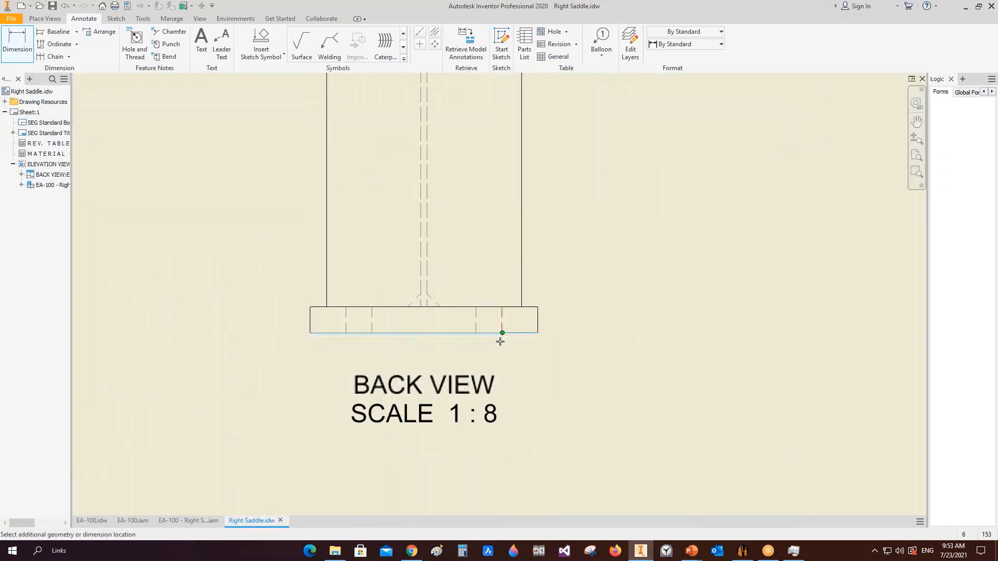
click(459, 408)
right_click(466, 341)
click(511, 341)
Move the back view label farther down and lower the base plate width dimension to leave room for more dimensions
scroll(523, 346, down, 2)
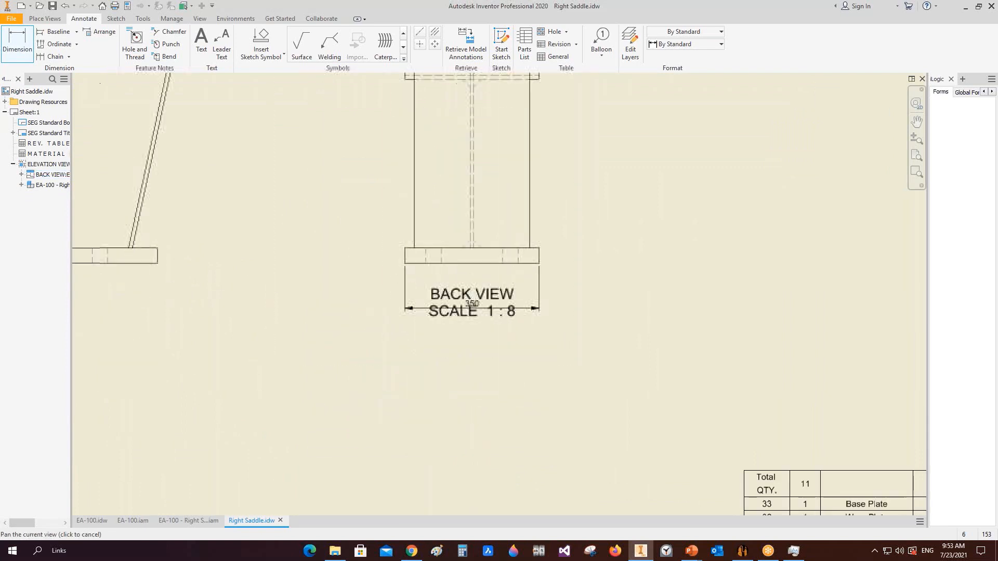
drag(512, 312, 510, 393)
scroll(480, 304, up, 2)
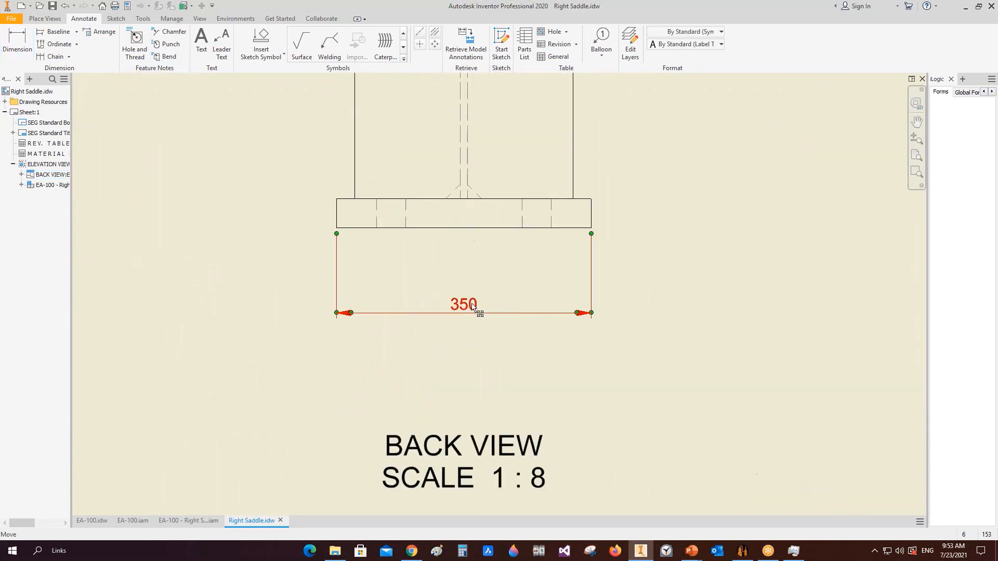
drag(479, 314, 467, 341)
Dimension the width between the back view's two upright edges, above the base plate width dimension
click(20, 48)
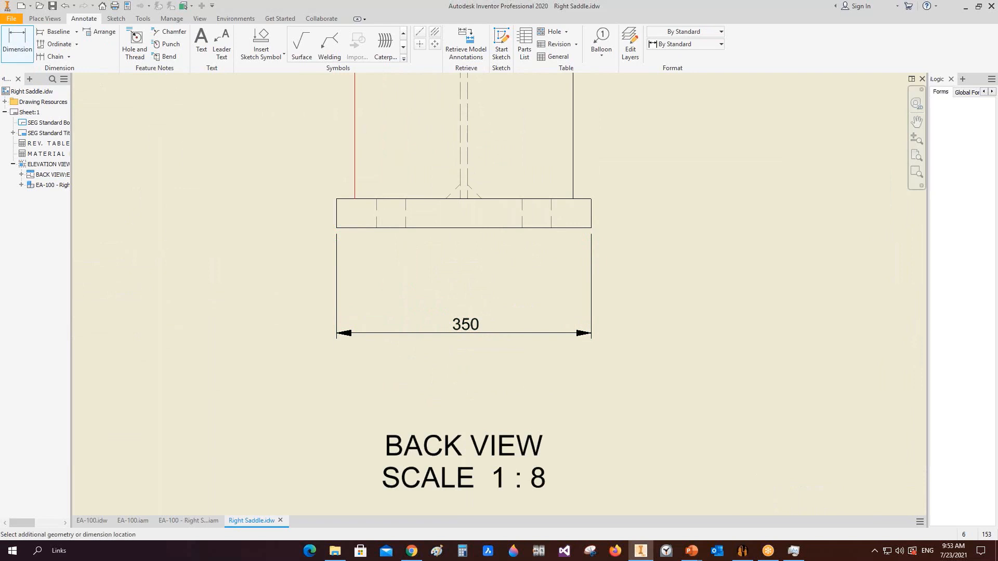
click(575, 188)
click(492, 307)
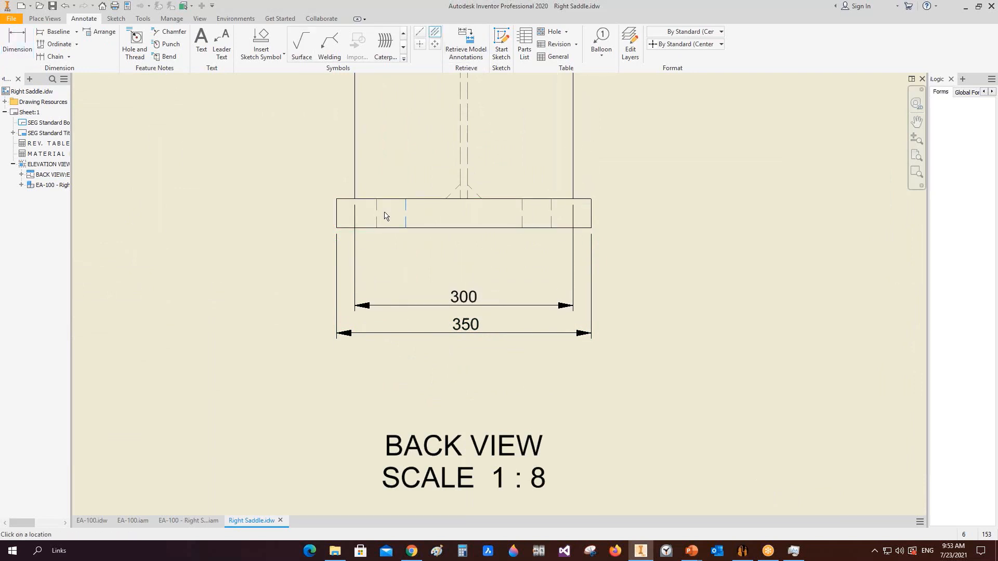
Add centerlines to both base plate holes in the back view and dimension the spacing between them
click(551, 207)
key(d)
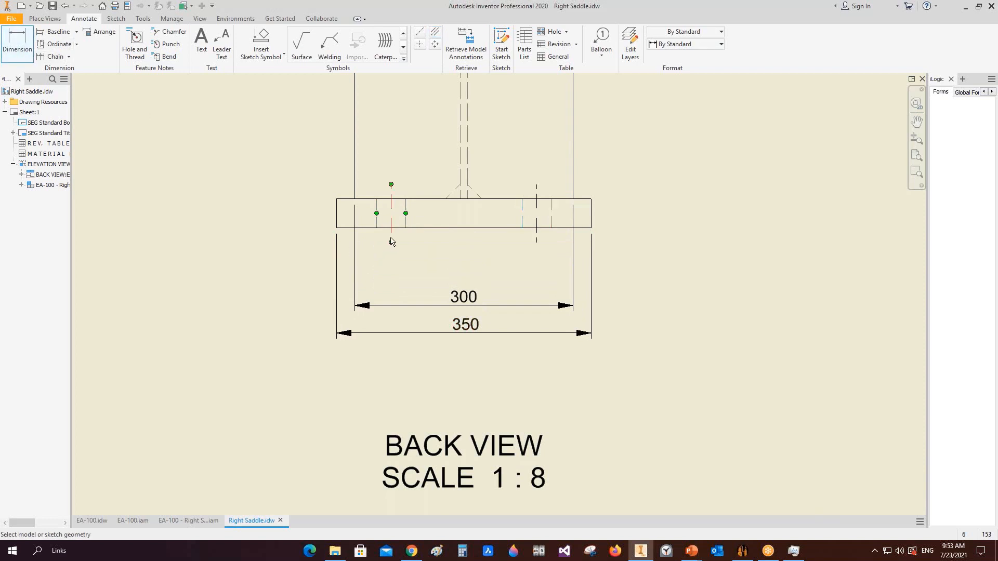
click(469, 271)
Dimension the hidden web's thickness in the lower half of the back view and move the dimension text outside the web
scroll(479, 246, down, 3)
middle_drag(481, 244, 464, 330)
middle_drag(457, 207, 436, 359)
mouse_move(449, 292)
middle_down()
mouse_move(450, 305)
mouse_move(497, 320)
middle_up()
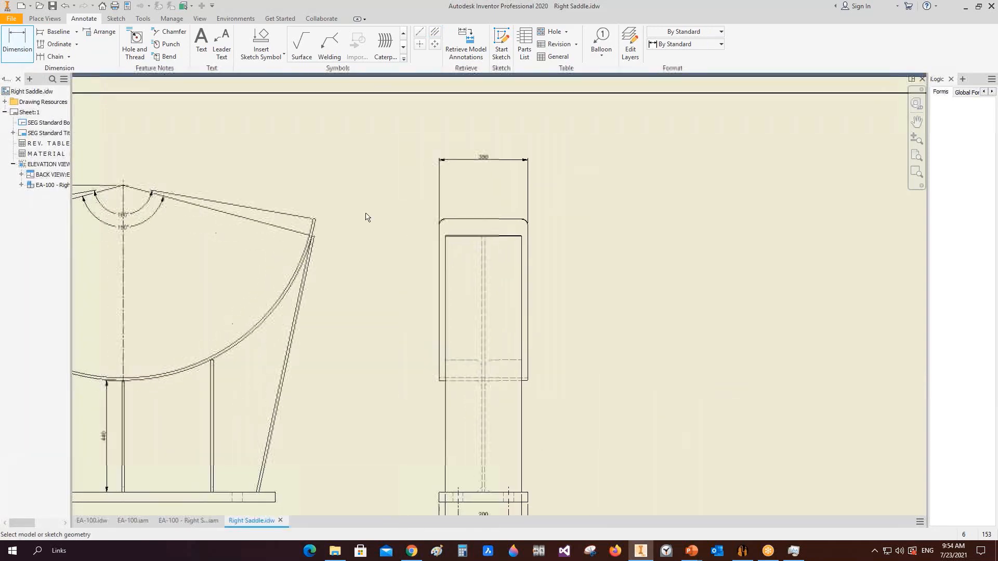
middle_drag(562, 291, 567, 267)
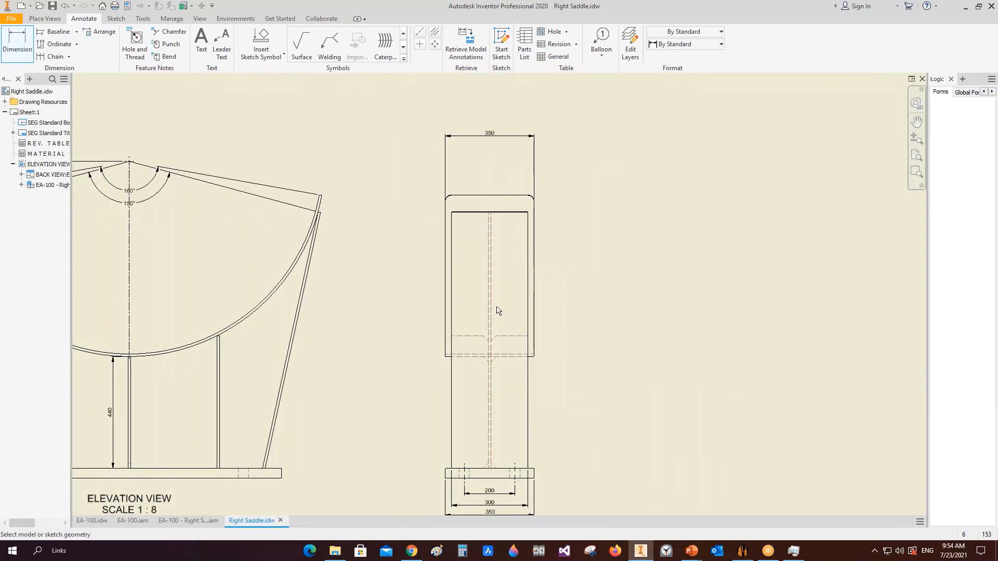
middle_drag(497, 311, 562, 238)
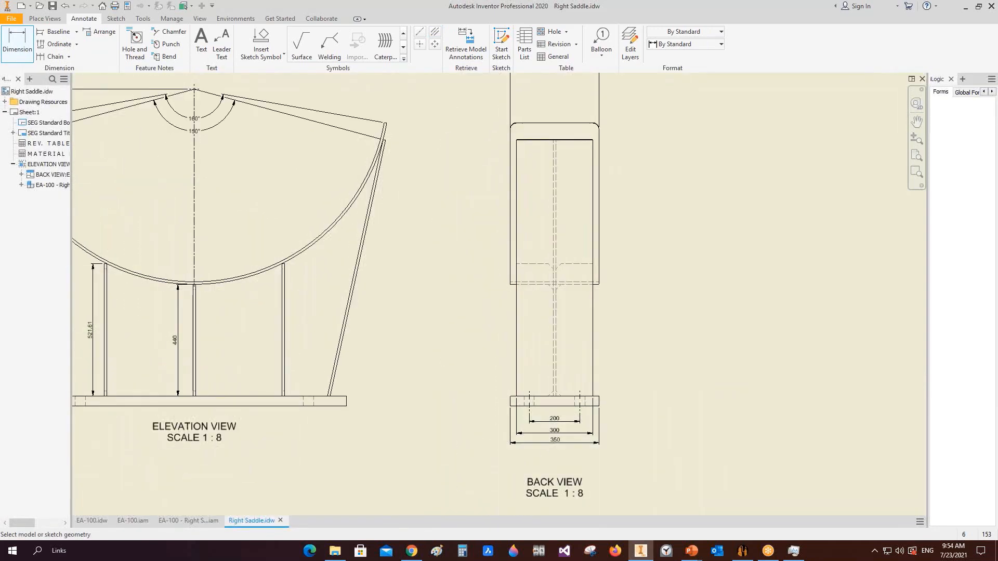
click(541, 336)
right_click(558, 316)
click(597, 314)
scroll(572, 333, down, 3)
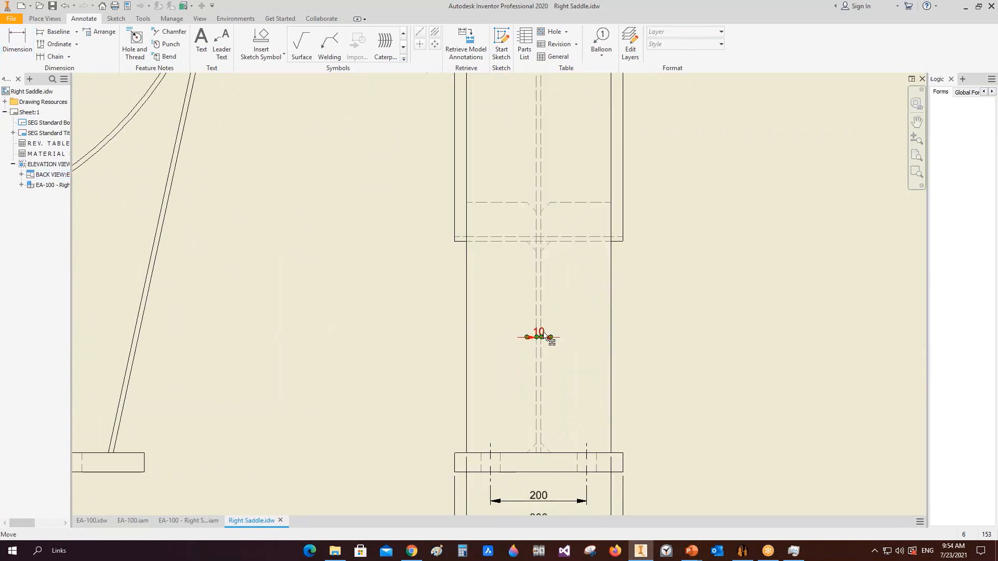
click(574, 336)
Dimension the wear plate's thickness on its left side in the elevation view and place the text on a leader inside the arc
scroll(561, 304, up, 3)
middle_drag(194, 275, 448, 325)
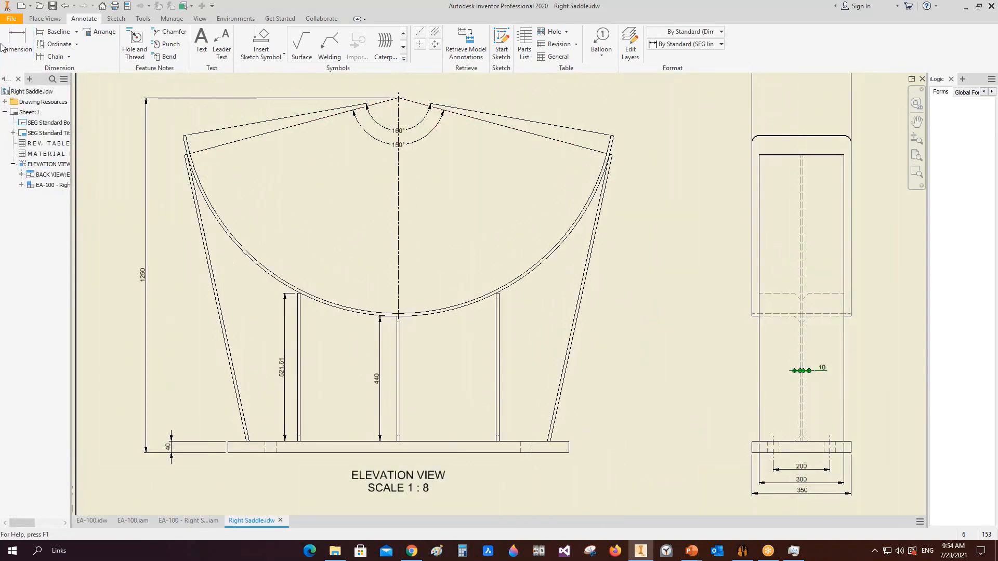
key(d)
scroll(271, 244, down, 3)
click(224, 262)
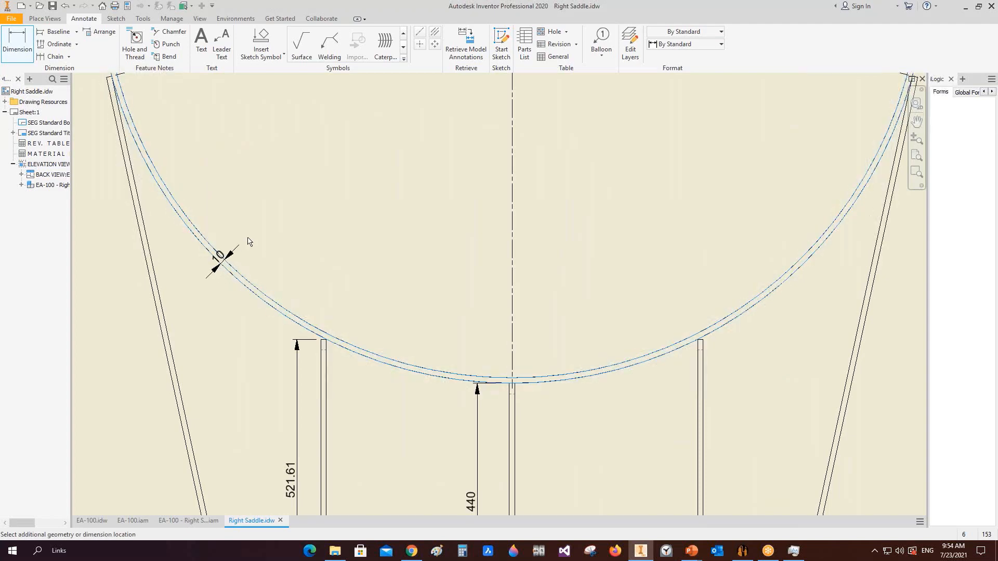
right_click(249, 208)
click(293, 209)
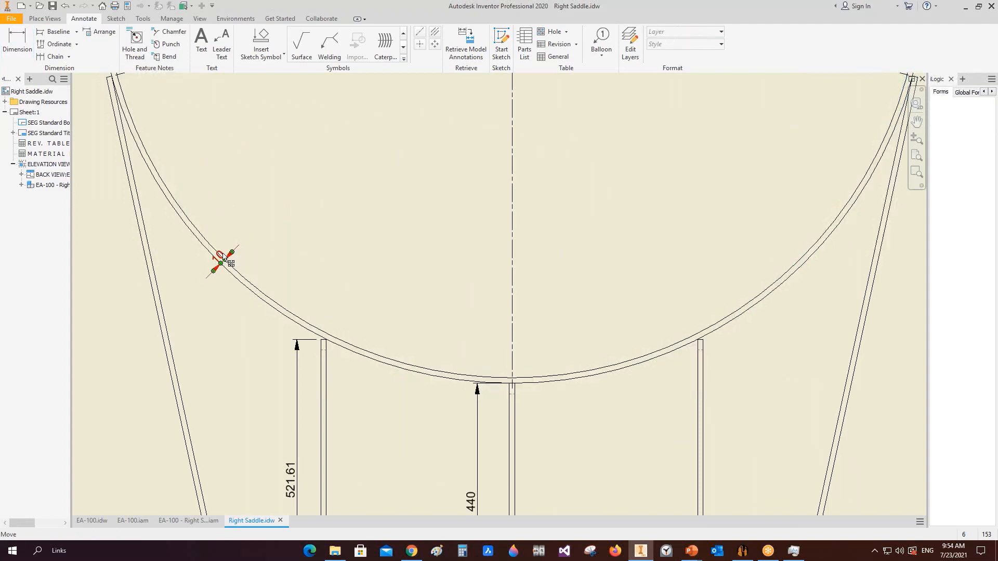
click(270, 244)
Place a welding symbol with its leader on the wear plate's upper left end in the elevation view
scroll(327, 233, up, 3)
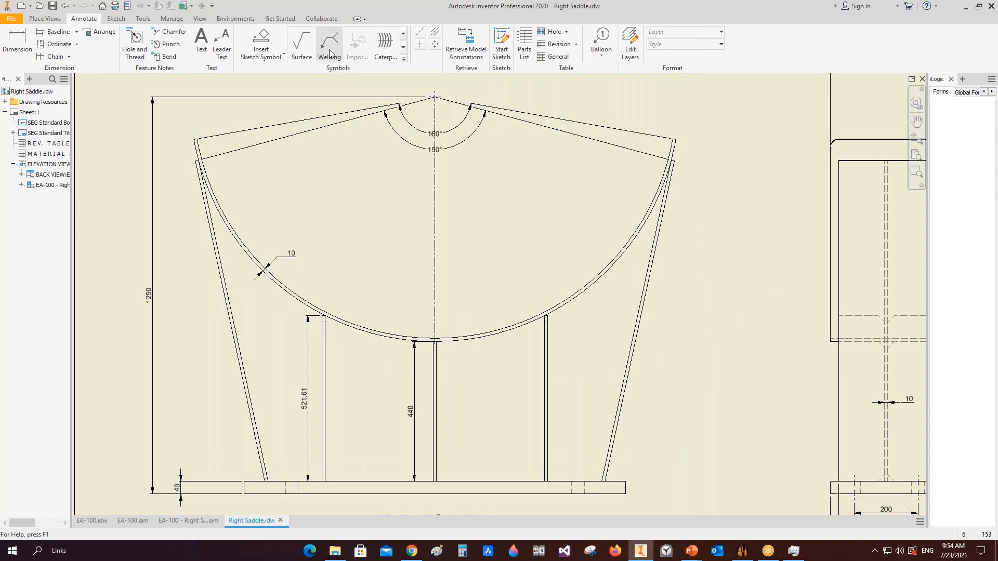
click(328, 54)
scroll(218, 138, down, 5)
middle_drag(195, 139, 299, 226)
click(242, 232)
scroll(234, 162, up, 2)
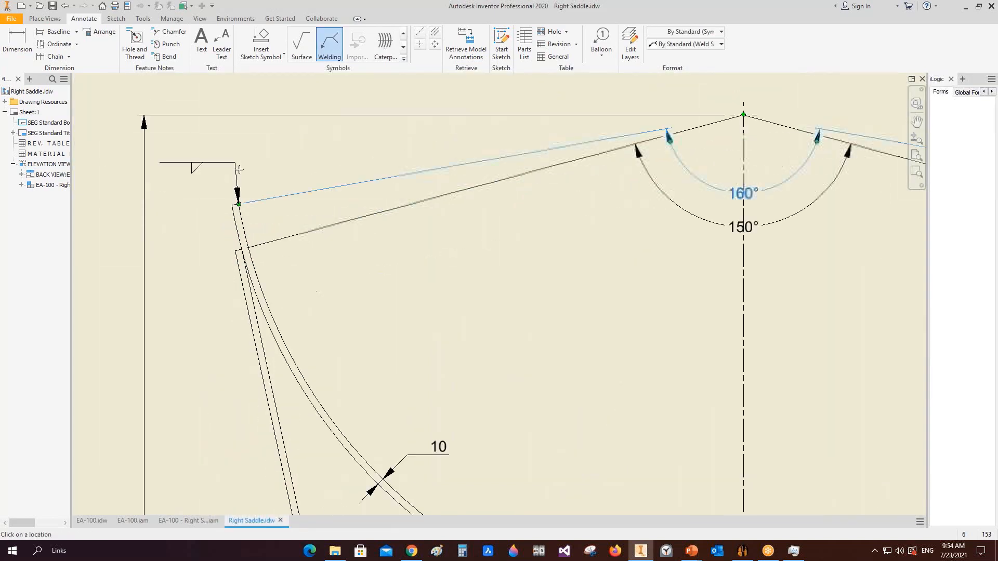
middle_drag(232, 161, 254, 209)
click(253, 211)
right_click(253, 211)
click(298, 212)
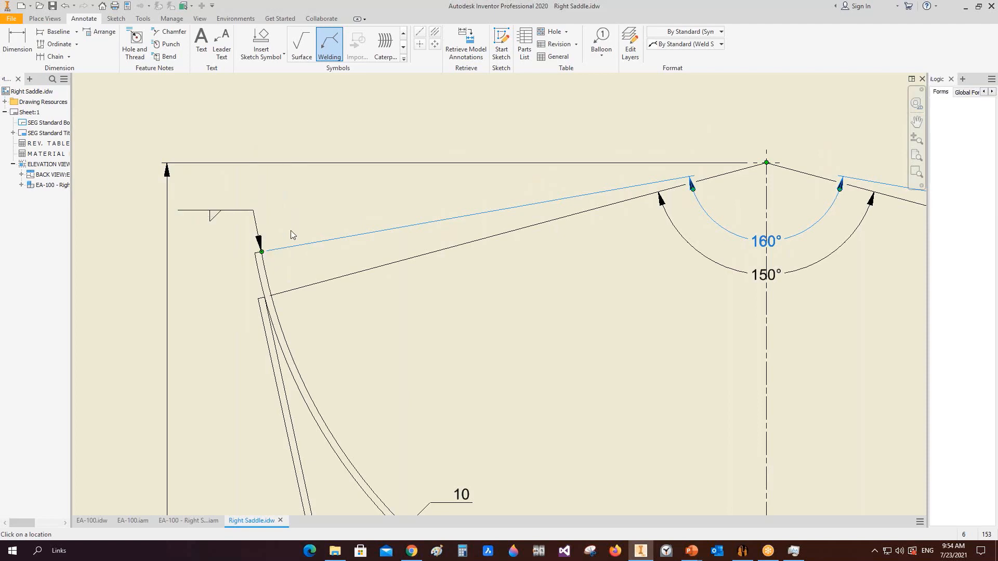
Remove the weld above the reference line, leaving an all-around size 8 fillet with the TYP. note, and finish the symbol
click(195, 193)
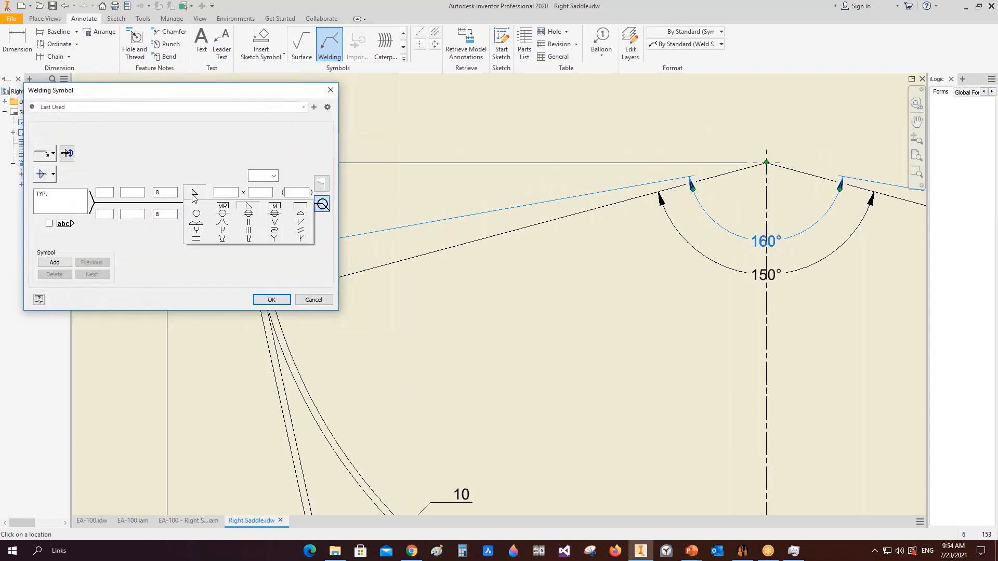
click(195, 200)
click(269, 302)
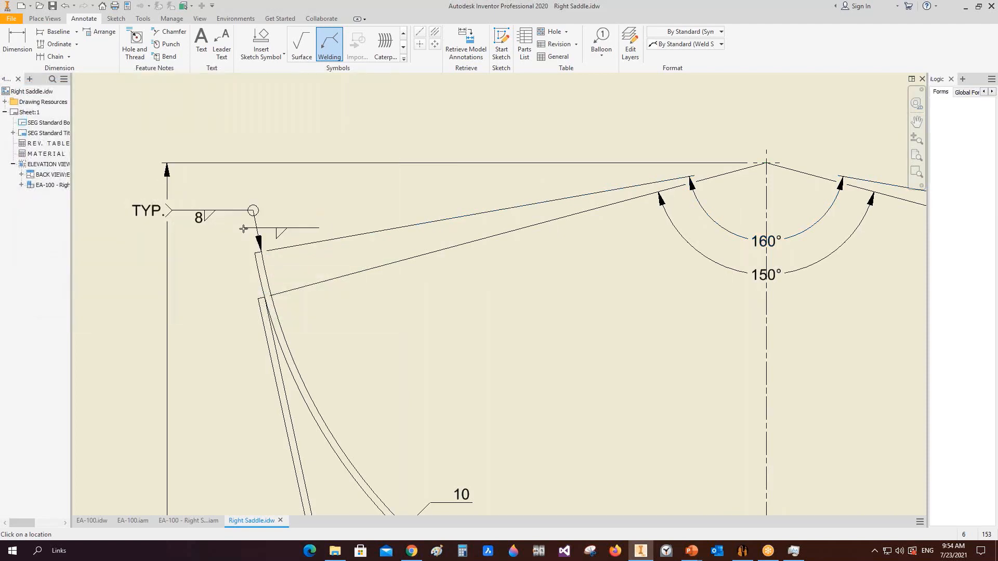
scroll(243, 229, up, 3)
middle_drag(243, 229, 317, 209)
right_click(269, 154)
click(235, 154)
Move the overall height dimension farther left, clear of the weld note, and shift the base plate thickness dimension and its text outward
scroll(251, 228, up, 3)
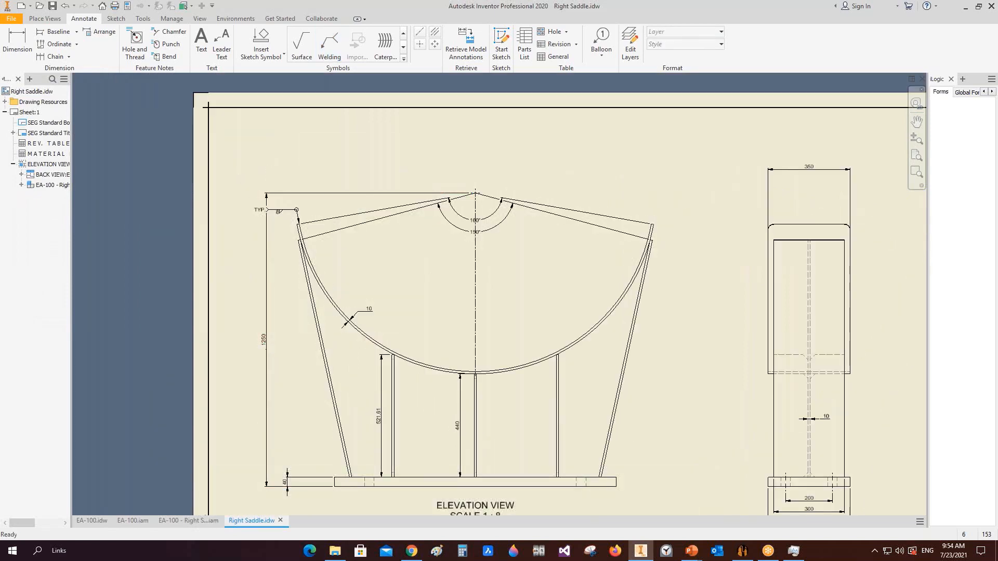
drag(266, 359, 239, 340)
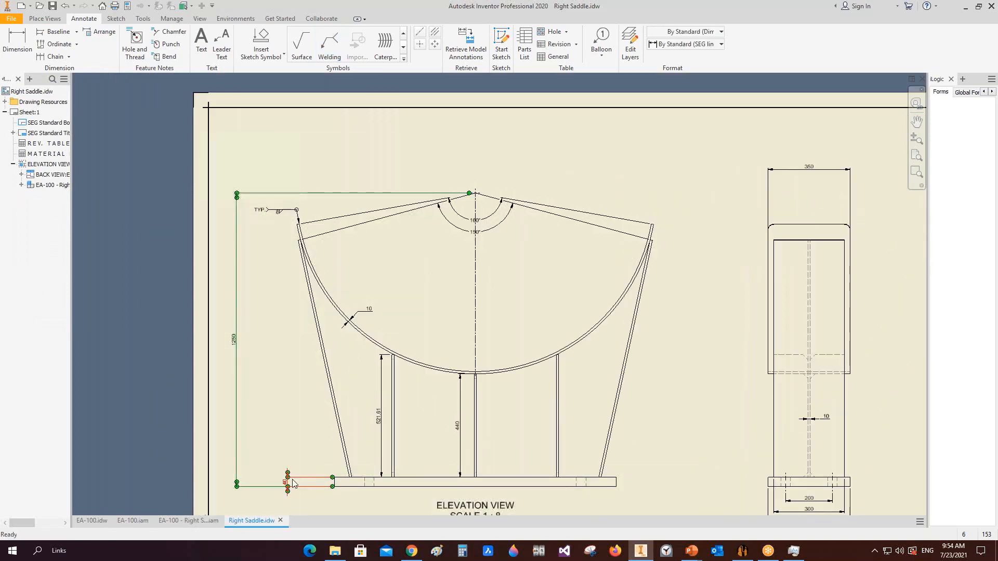
middle_drag(278, 404, 281, 354)
scroll(289, 425, down, 5)
drag(285, 457, 196, 385)
scroll(271, 367, up, 5)
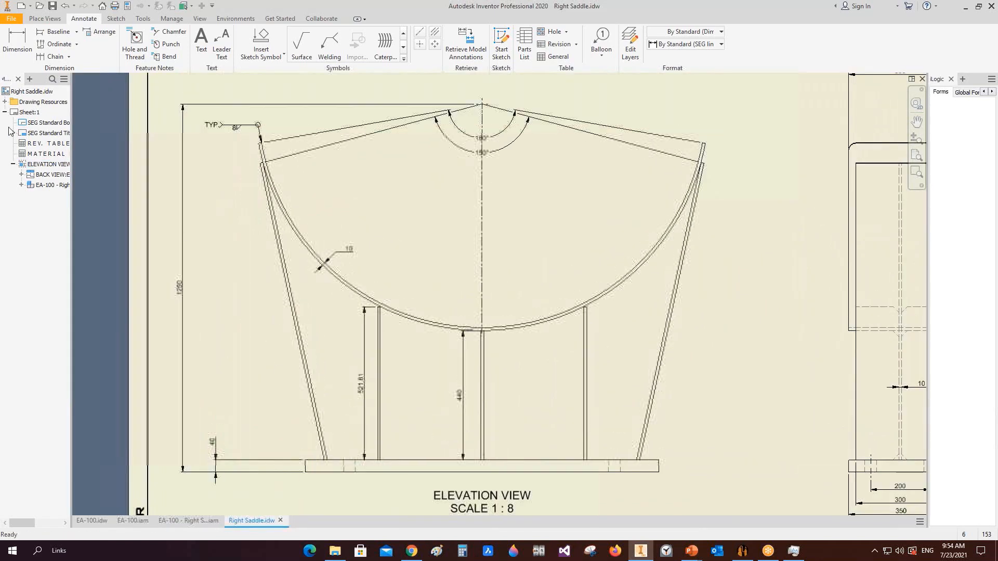
Place a second welding symbol on the base plate's top edge between the left and centre ribs of the elevation view
click(329, 47)
scroll(447, 494, down, 3)
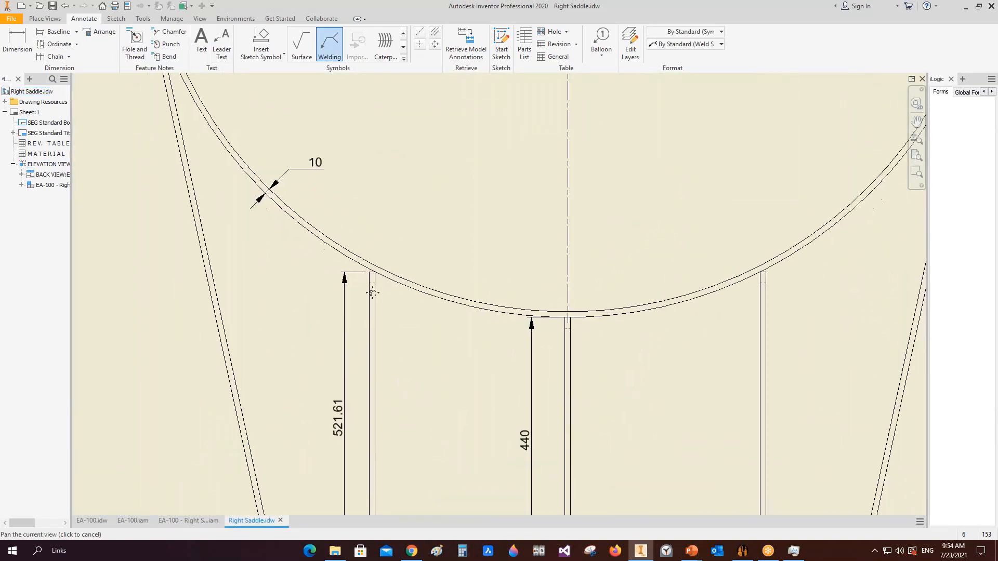
click(365, 428)
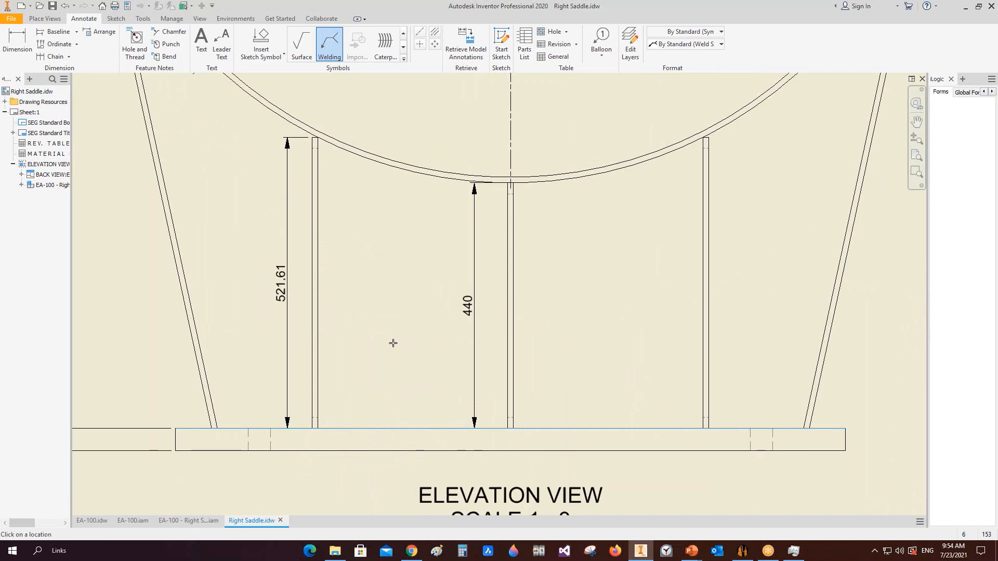
click(393, 343)
right_click(393, 343)
click(434, 345)
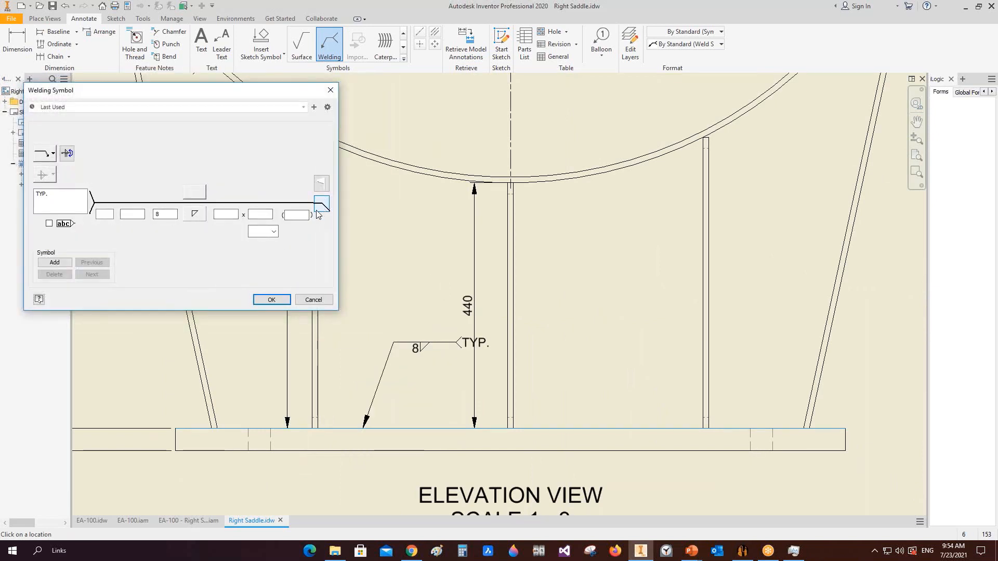
Give the base plate weld symbol size 8 fillets on both sides, finish it, and move it closer to the left rib
click(193, 194)
click(249, 214)
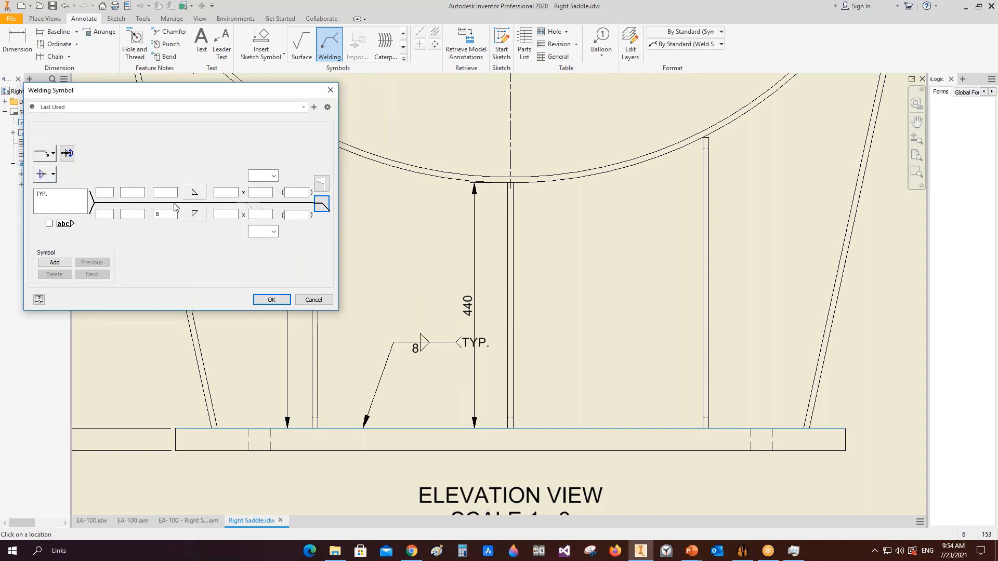
click(271, 300)
scroll(447, 289, down, 3)
right_click(450, 287)
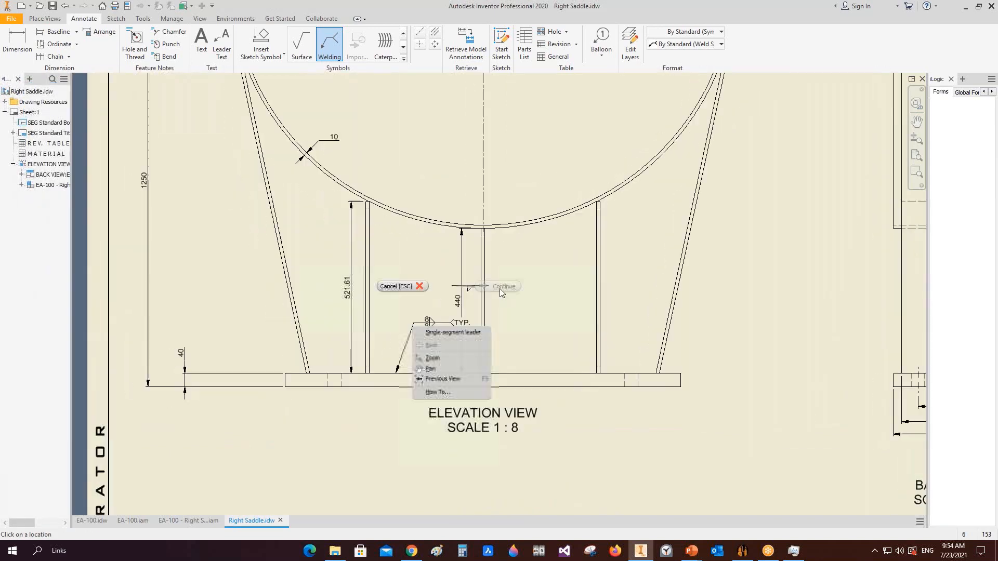
click(424, 286)
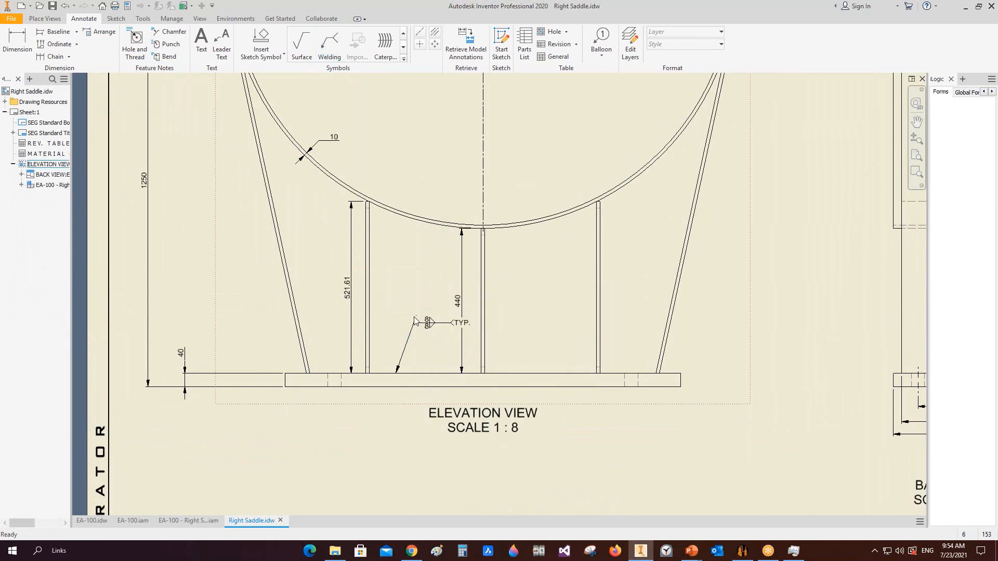
click(382, 371)
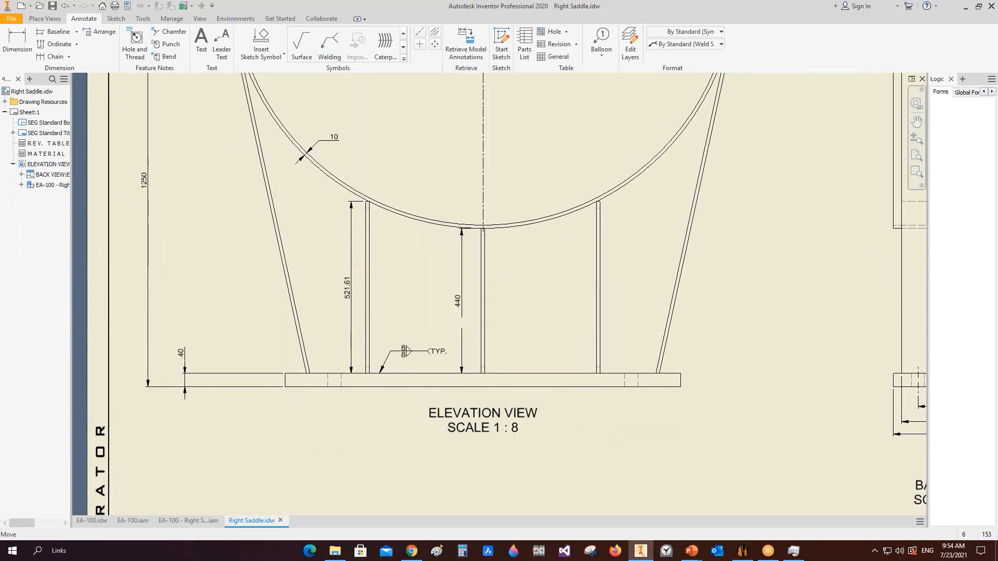
Create a section view from a horizontal cut just above the base plate and place it below the elevation view
scroll(411, 341, down, 3)
middle_drag(411, 341, 402, 312)
click(476, 409)
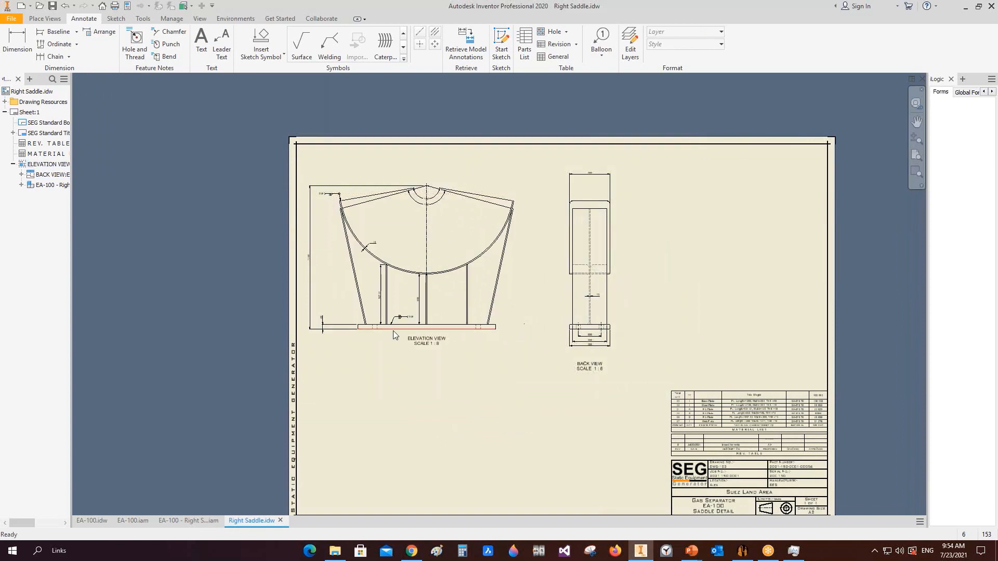
scroll(364, 328, up, 2)
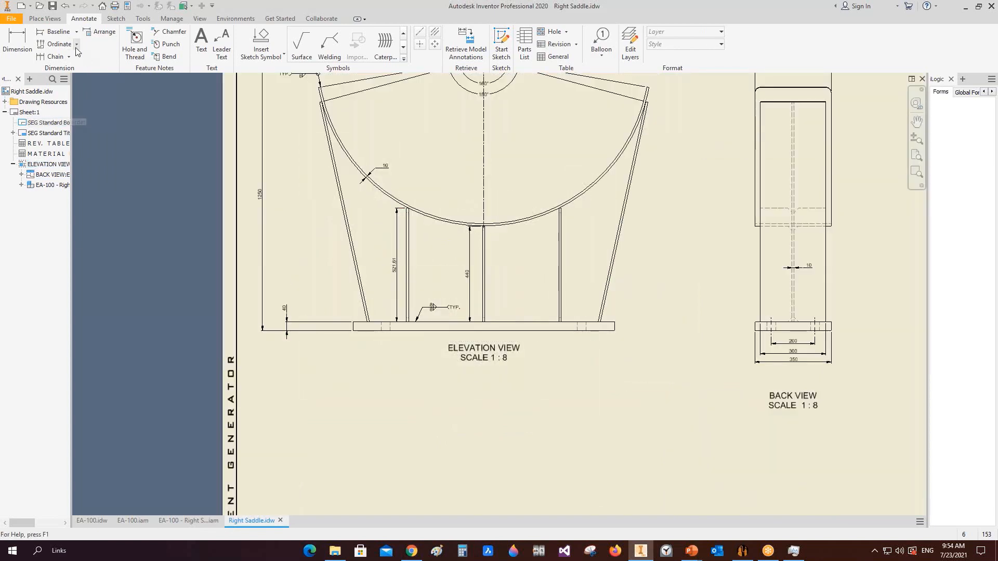
click(58, 18)
click(88, 42)
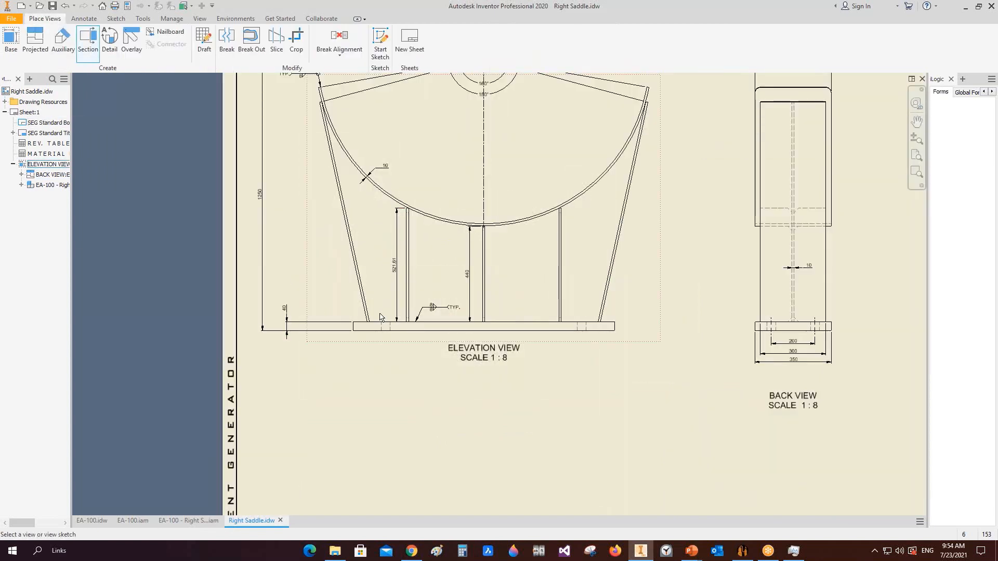
scroll(364, 322, up, 2)
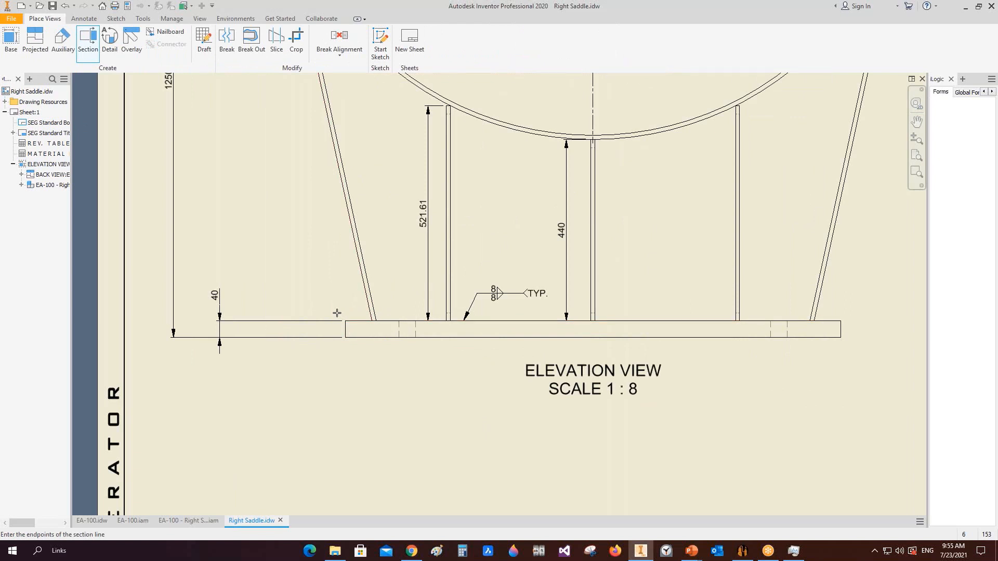
scroll(385, 309, down, 2)
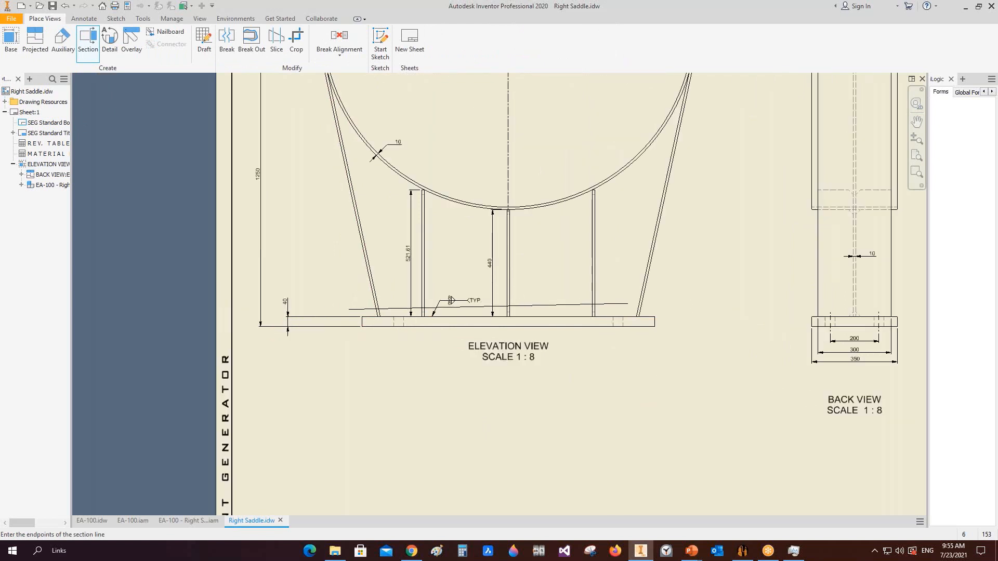
click(673, 308)
right_click(706, 309)
click(656, 352)
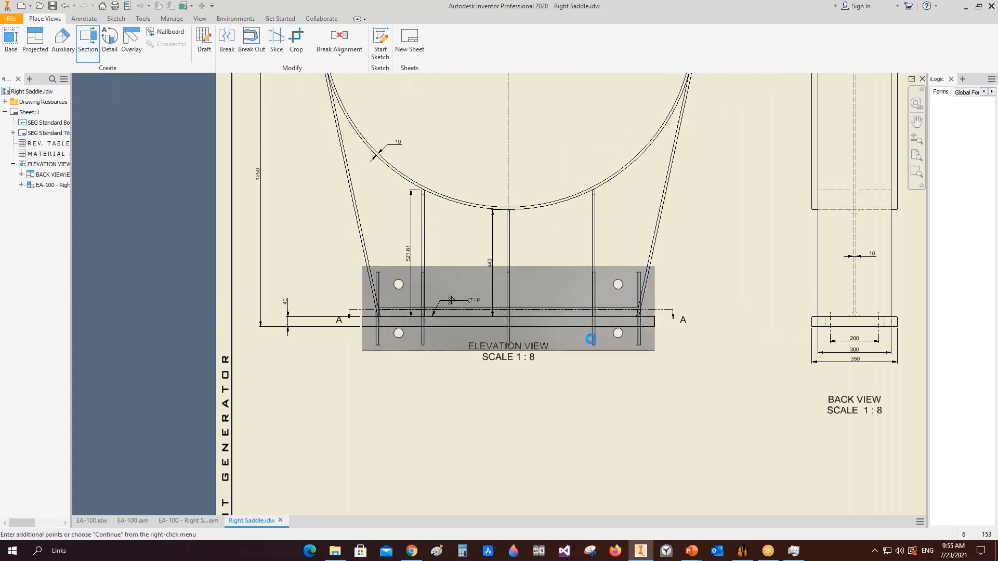
scroll(580, 393, down, 3)
click(590, 384)
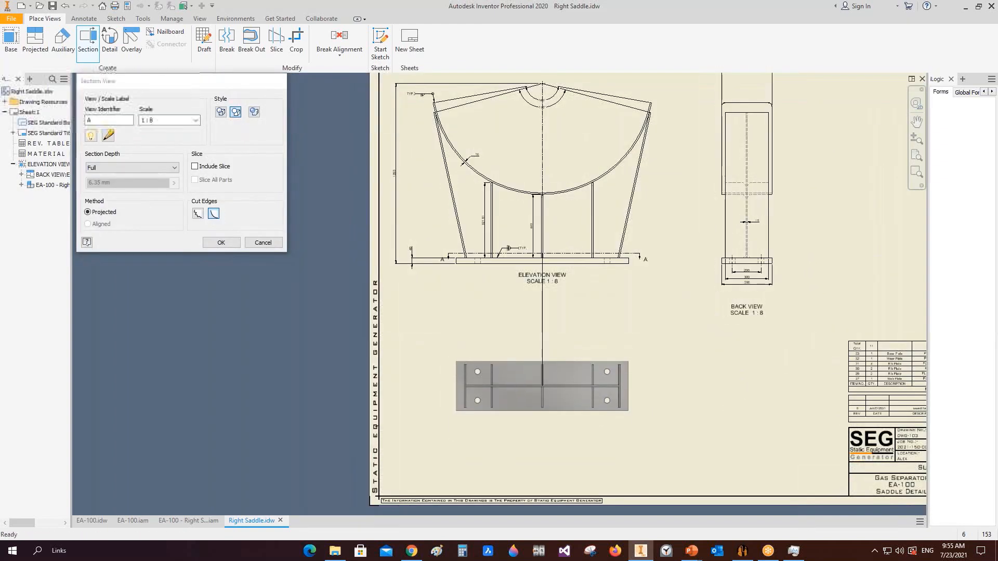
Place a fillet-shaped end fill with 8 mm legs at the upper-left corner where the right inner rib meets the web plate
scroll(590, 388, up, 8)
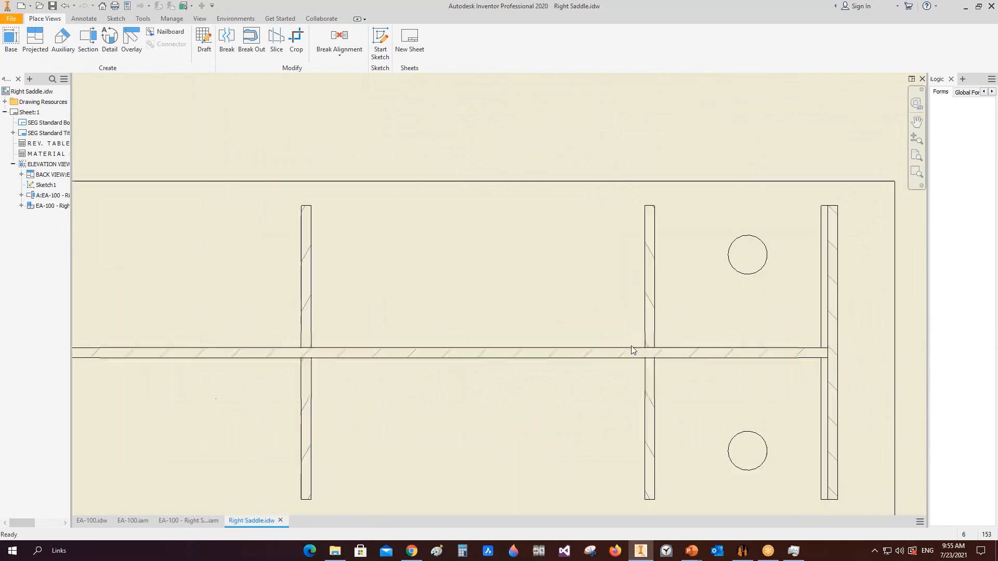
click(84, 19)
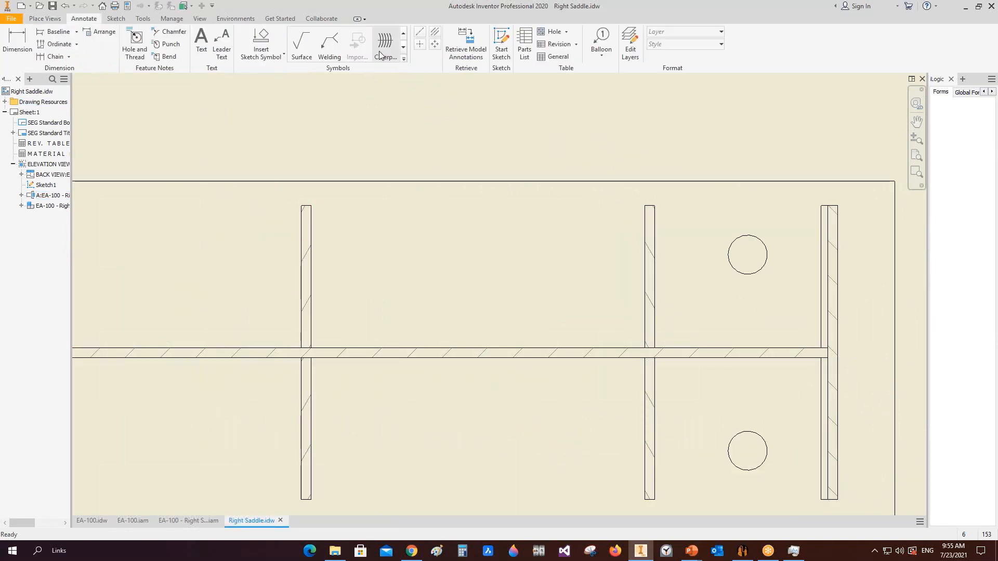
click(403, 35)
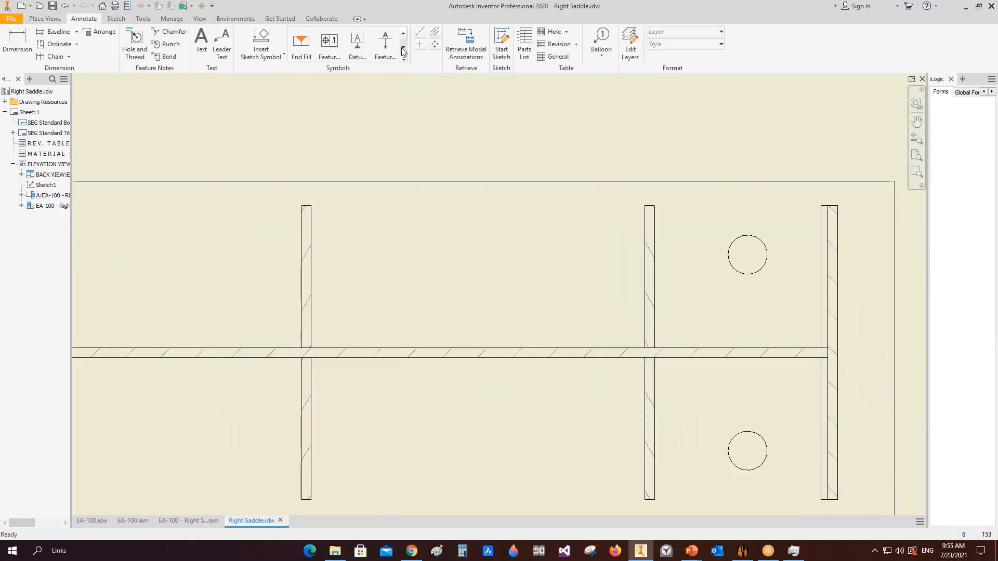
click(300, 44)
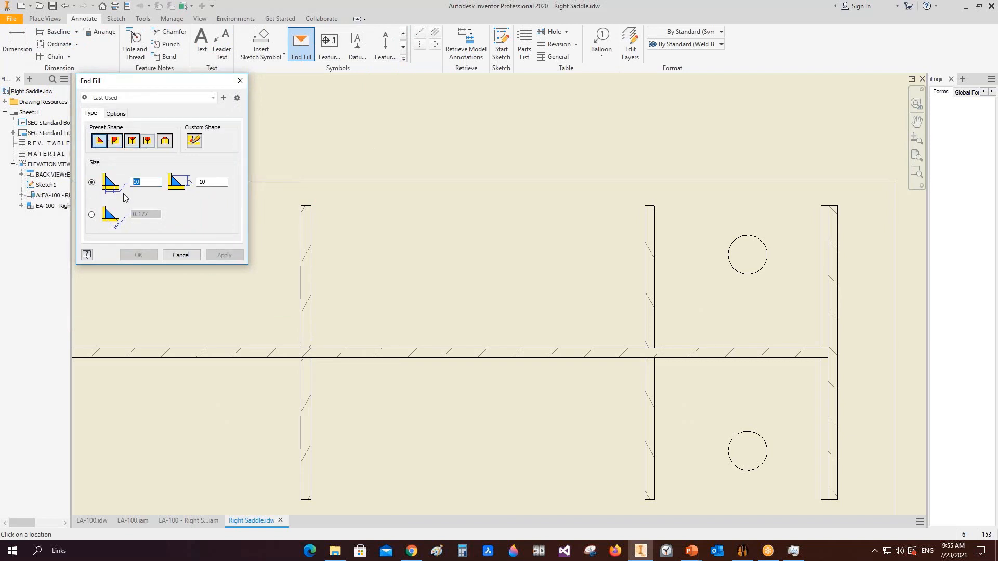
key(Tab)
text(8)
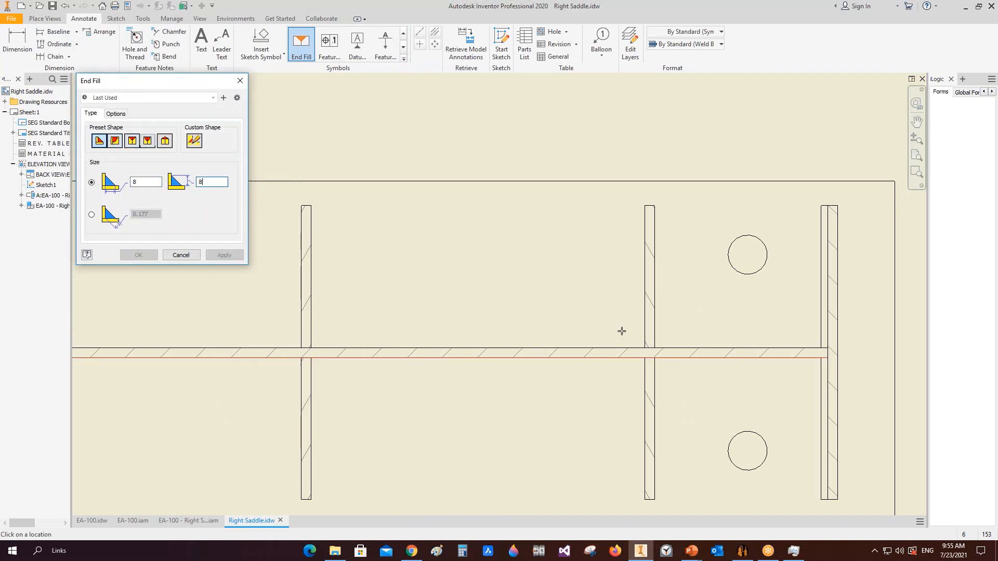
click(644, 347)
right_click(628, 330)
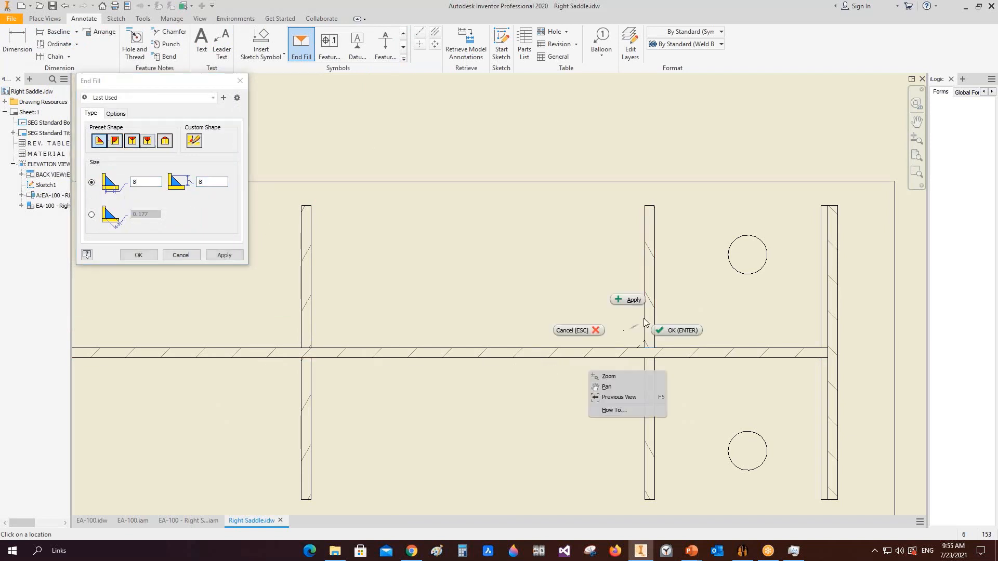
click(628, 300)
Add the same end fill to the other three corners between the right inner rib and the web plate
click(670, 334)
right_click(670, 334)
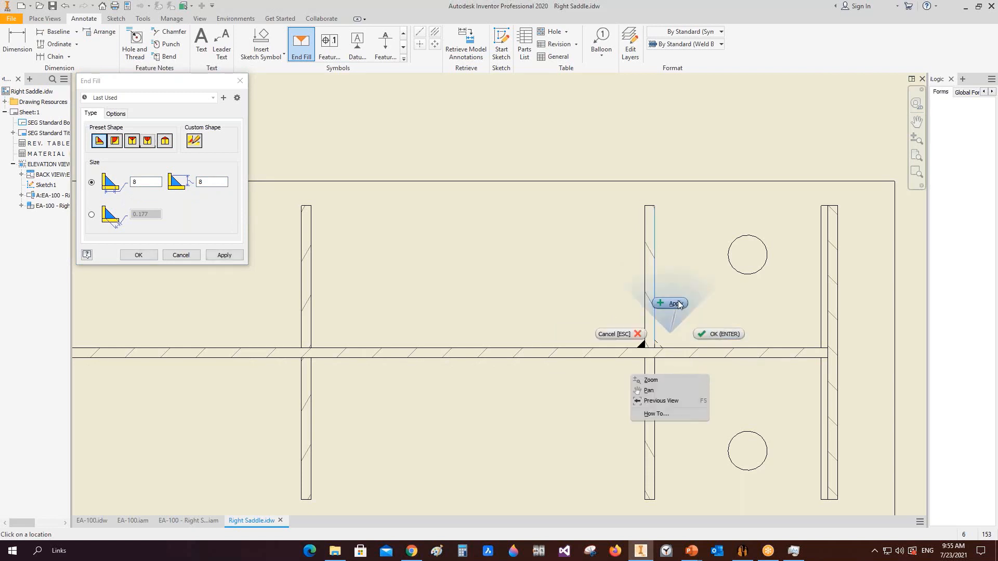
click(669, 302)
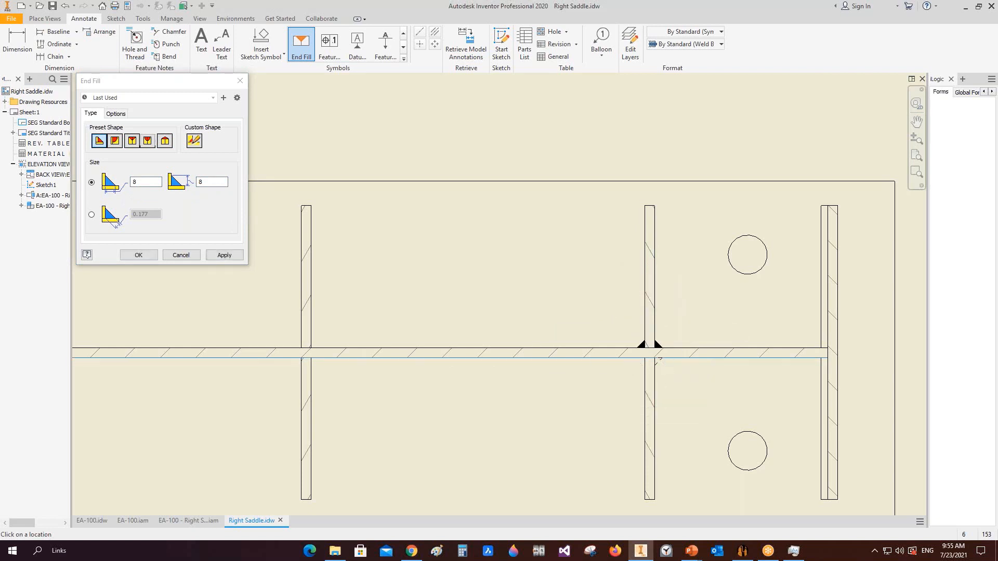
click(656, 360)
right_click(626, 376)
click(630, 346)
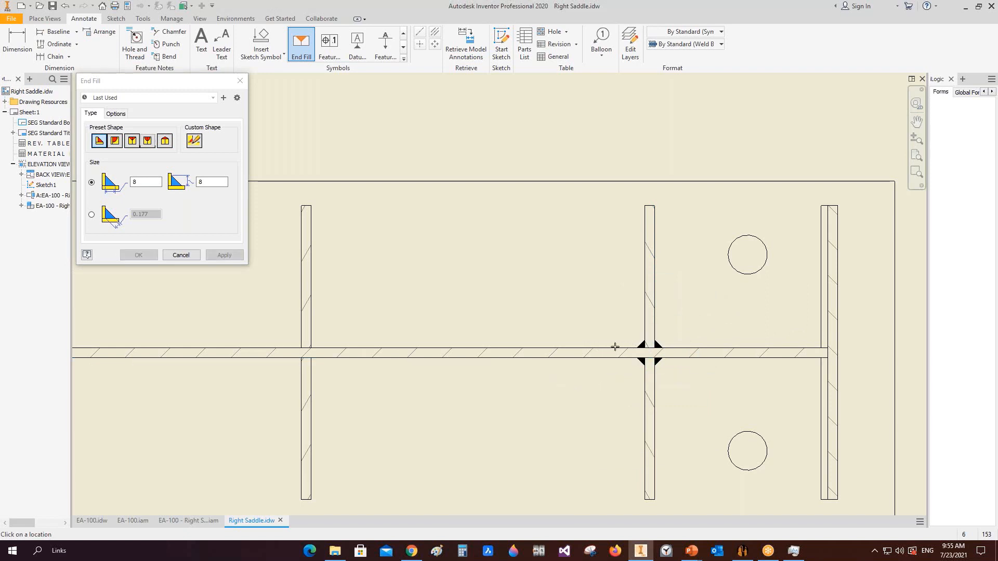
Place size 8 end fills at the corners where the centre rib meets the web plate, and finish the End Fill command
scroll(547, 350, up, 3)
scroll(483, 333, down, 5)
click(484, 333)
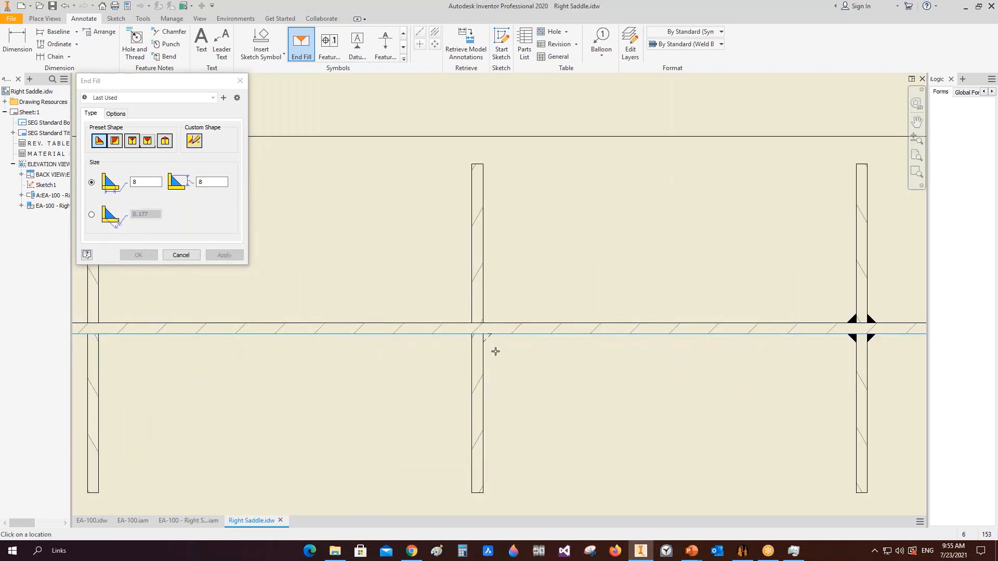
right_click(494, 350)
click(494, 318)
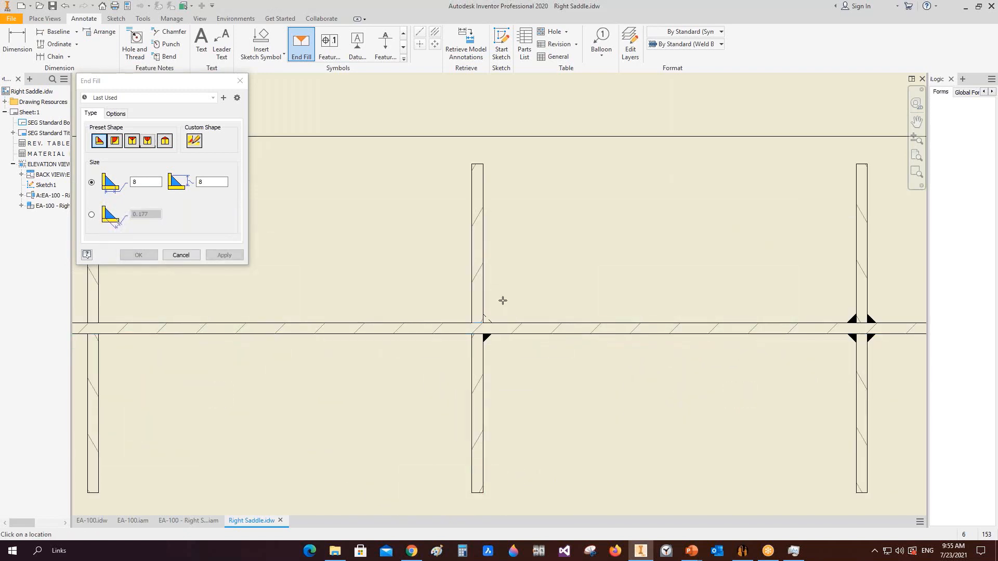
click(465, 308)
right_click(465, 308)
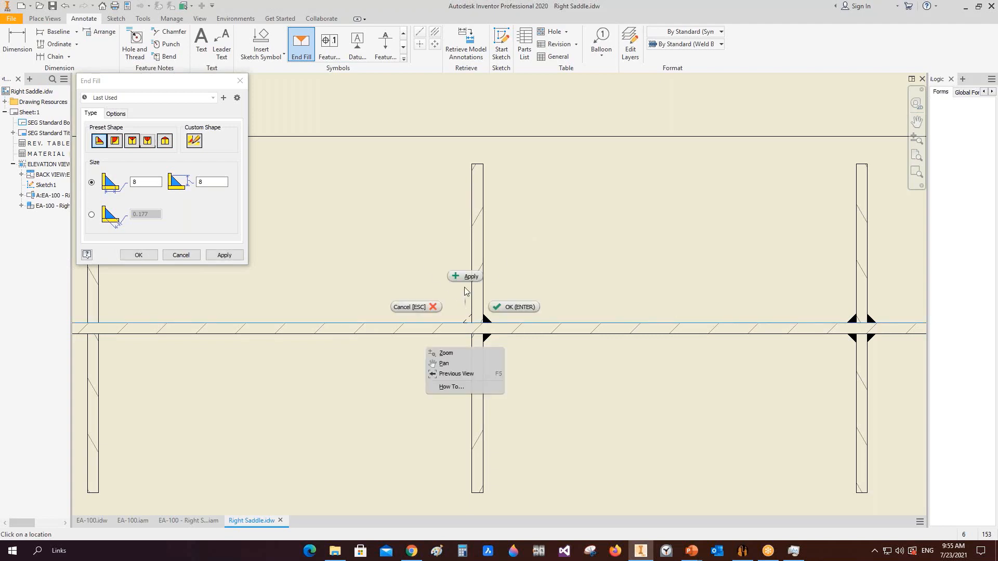
click(463, 276)
click(188, 255)
Start a balloon and apply the style that shows the item number in the bill of materials
scroll(452, 286, up, 2)
scroll(446, 312, up, 6)
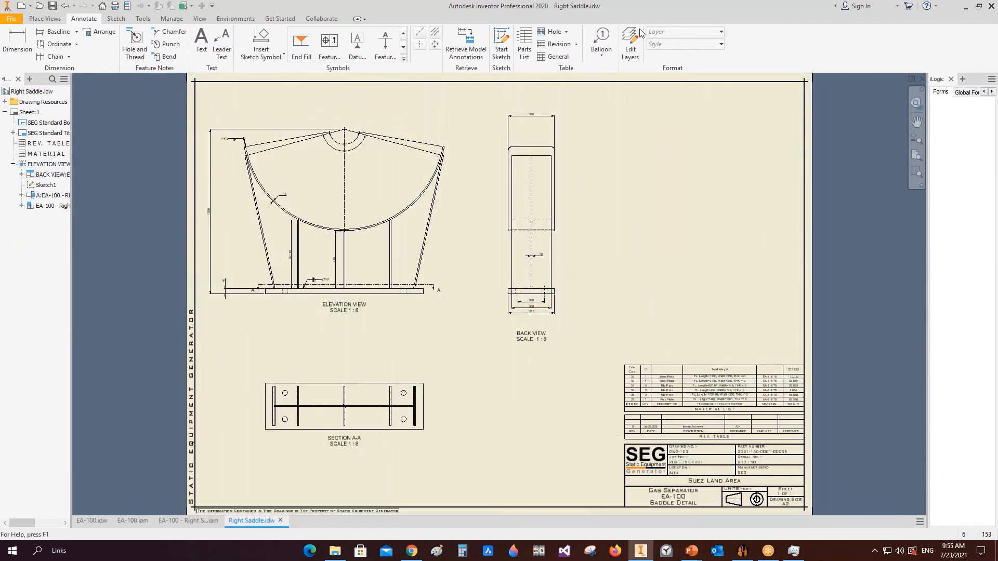
click(601, 39)
click(691, 44)
click(691, 121)
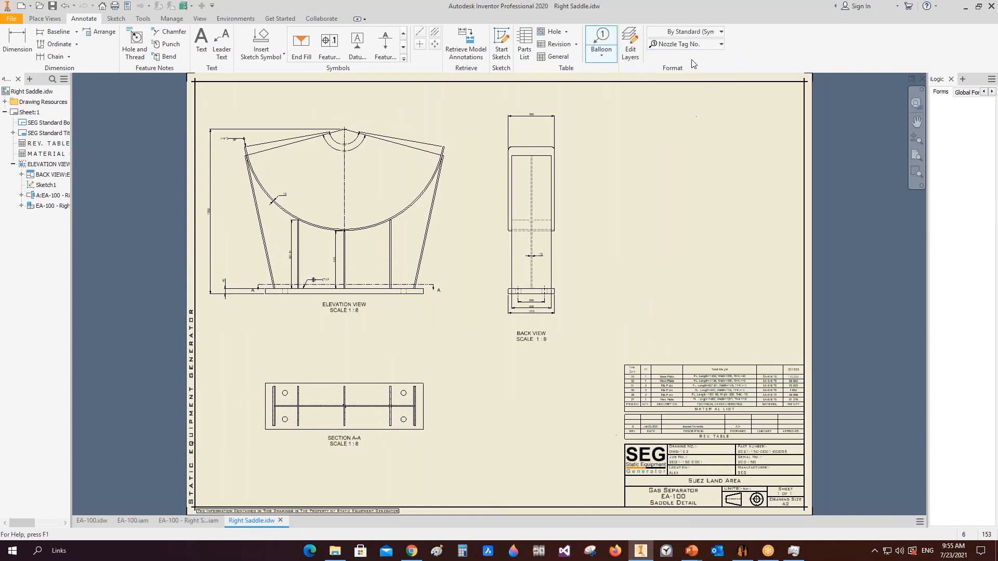
click(691, 44)
click(694, 110)
scroll(458, 229, down, 3)
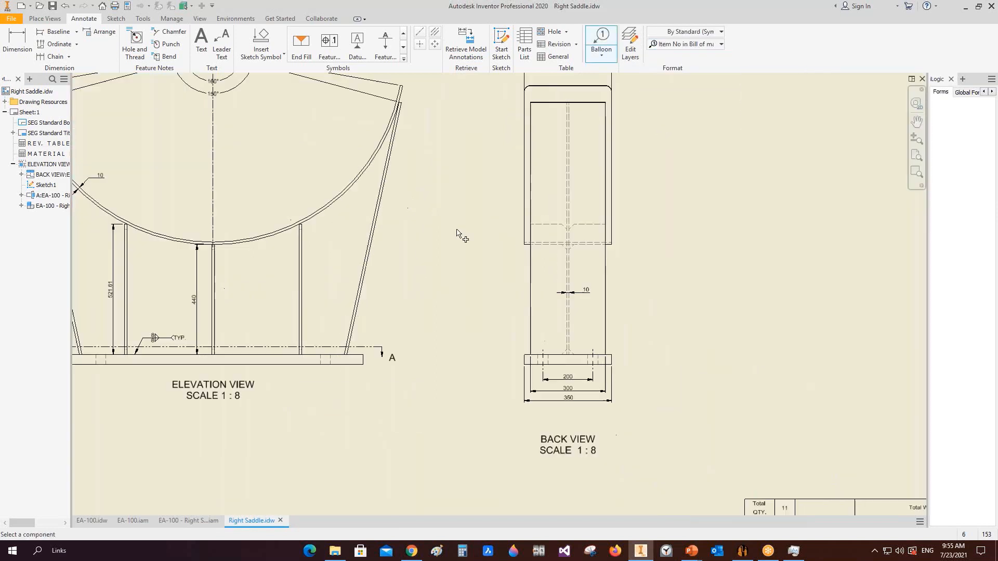
Balloon the sloped right rib plate in the elevation view, using a parts-only BOM view
click(372, 242)
click(130, 161)
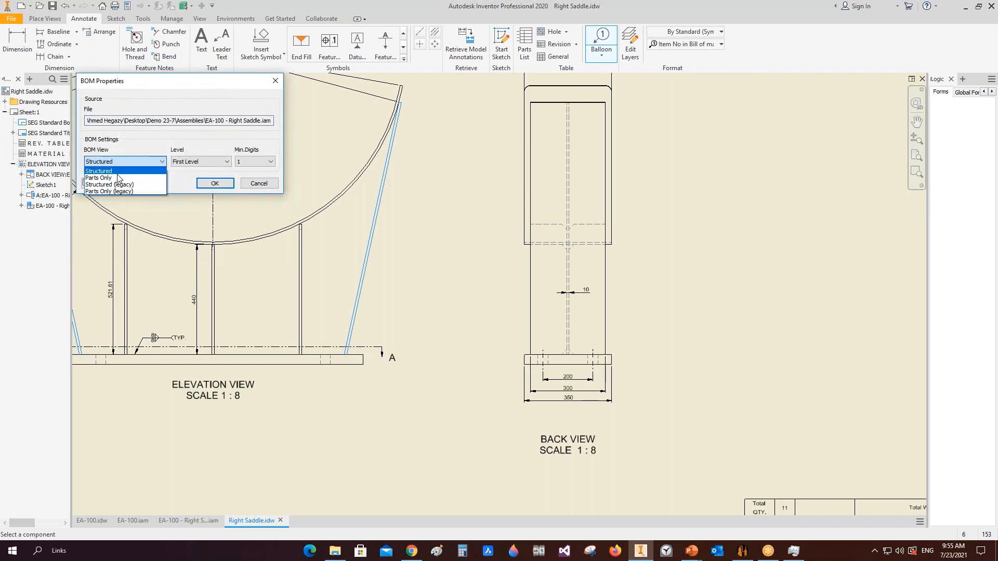
click(113, 190)
click(215, 183)
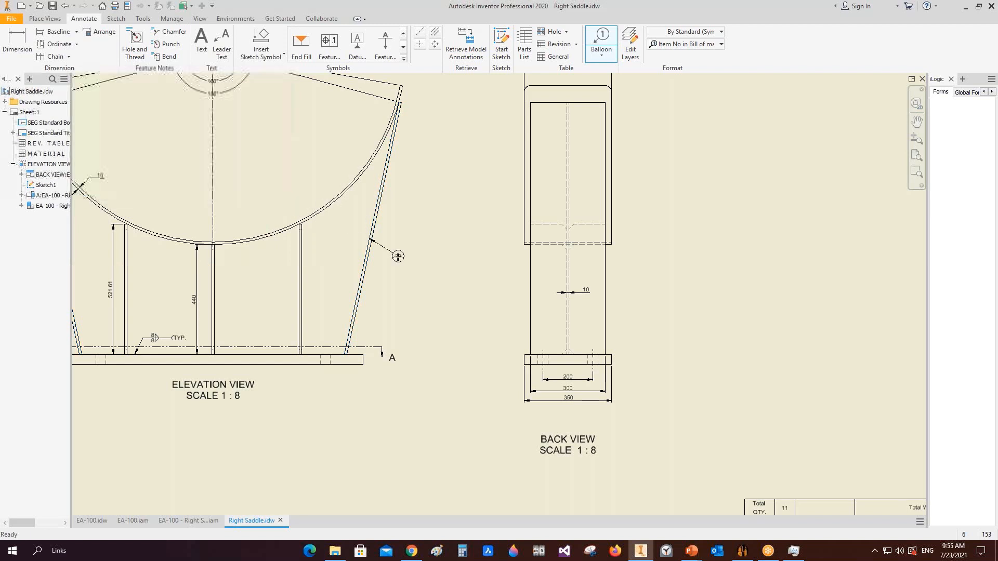
right_click(398, 249)
click(433, 249)
Add balloons to the right inner rib and the base plate in the elevation view
click(302, 276)
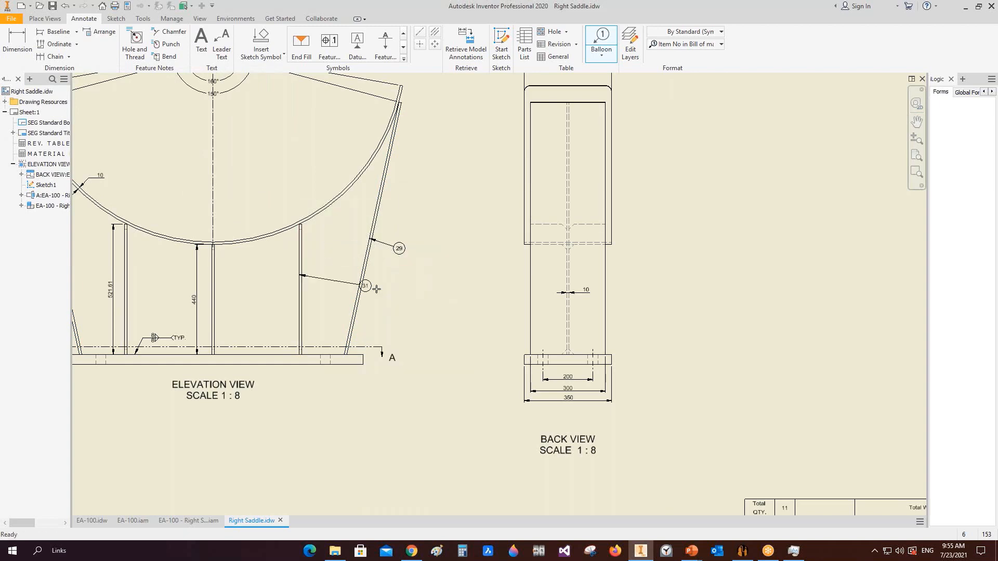
click(356, 364)
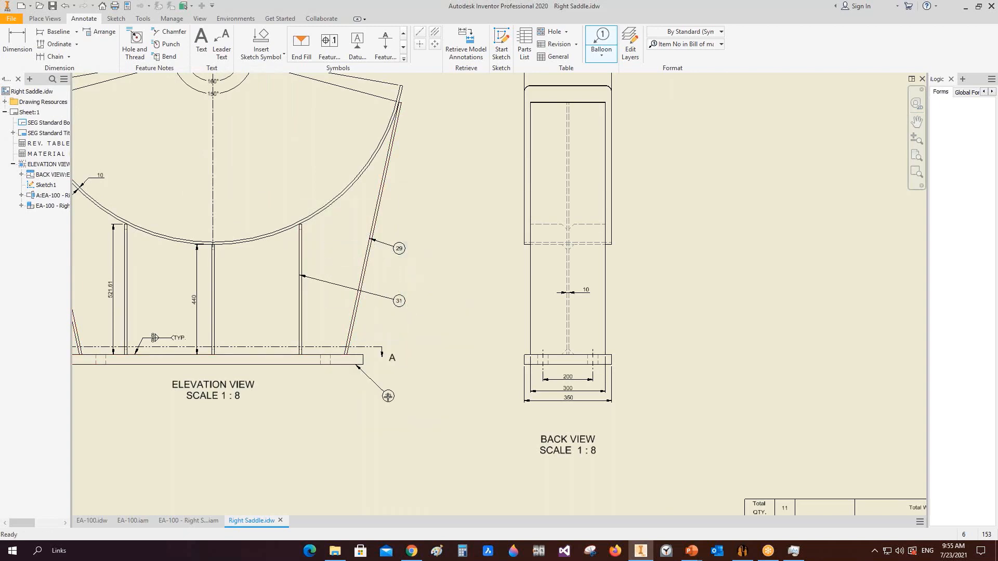
click(388, 397)
right_click(388, 397)
click(432, 400)
End ballooning and check the balloon numbers against the material list's items, quantities, plate sizes, materials and weights
middle_drag(648, 374, 463, 169)
scroll(606, 339, down, 3)
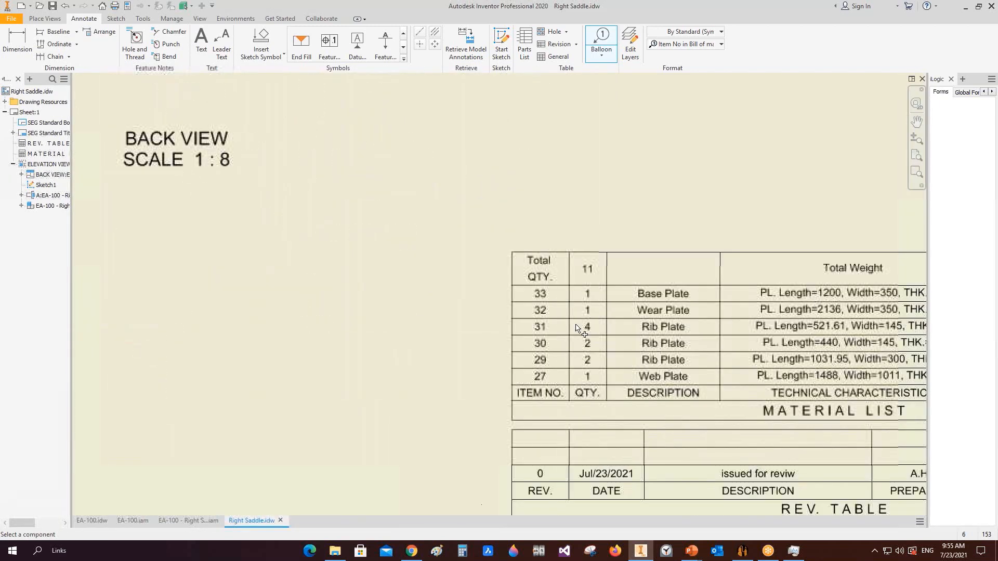
scroll(344, 300, up, 5)
middle_drag(277, 267, 527, 293)
right_click(376, 265)
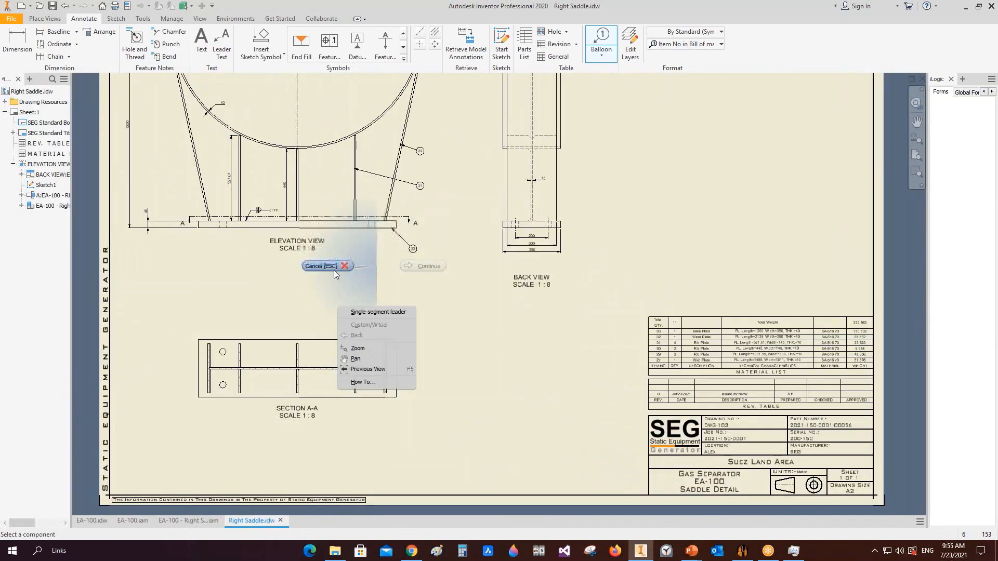
click(333, 270)
scroll(421, 256, down, 8)
scroll(366, 218, up, 6)
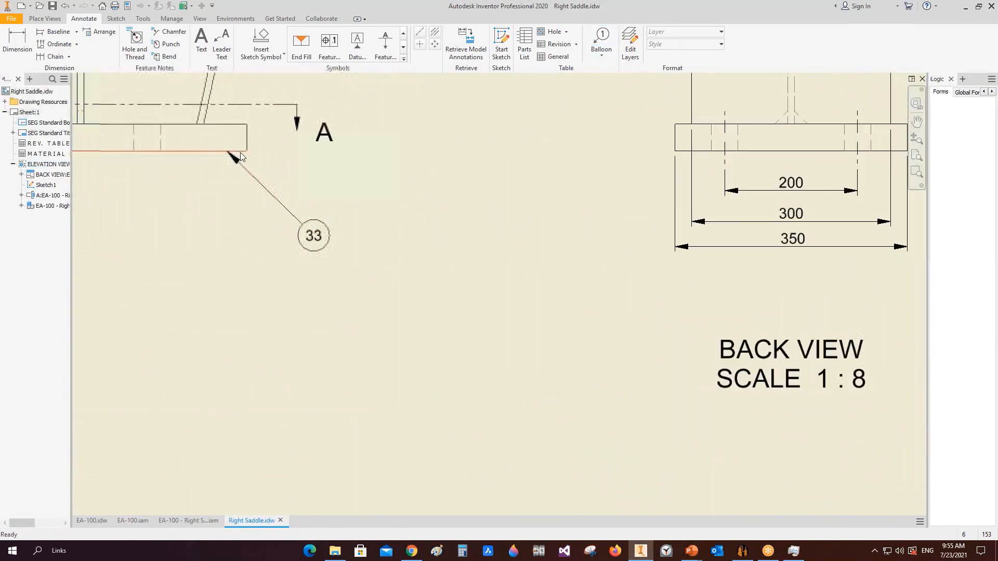
scroll(368, 267, down, 5)
scroll(368, 266, down, 3)
middle_drag(491, 322, 364, 307)
middle_drag(831, 307, 596, 307)
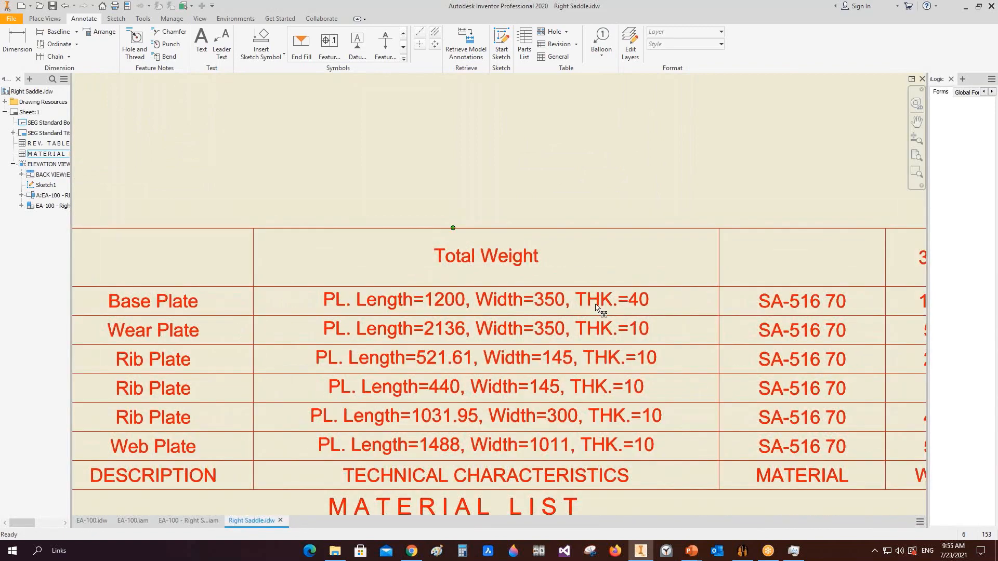
scroll(663, 304, up, 3)
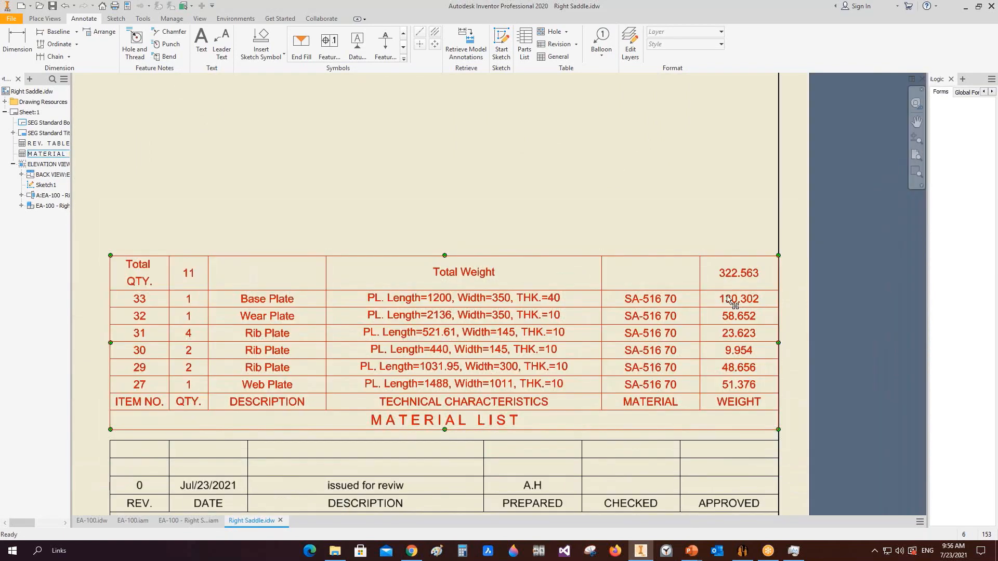
key(Home)
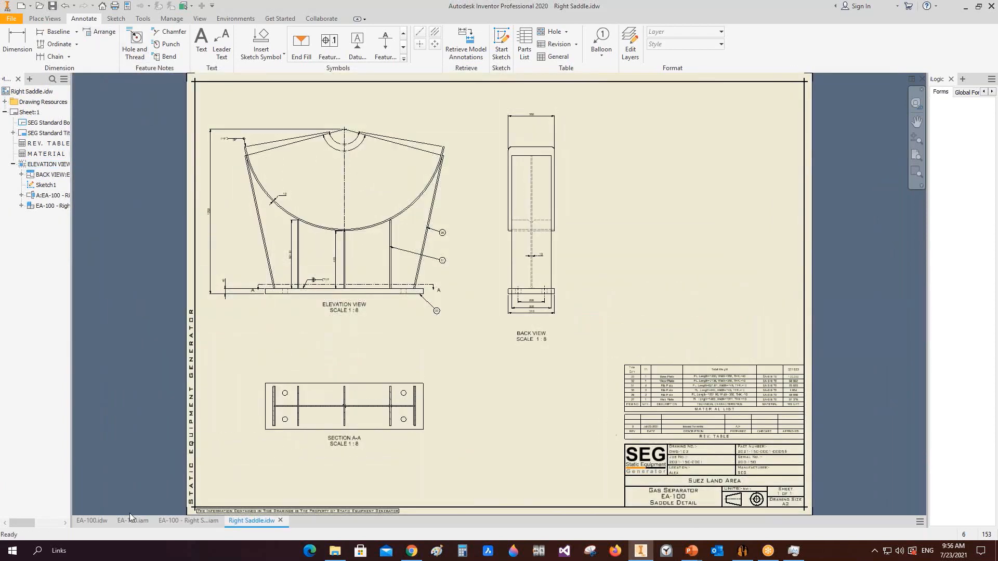
Review the general arrangement drawing EA-100.idw and switch to the EA-100.iam assembly model
click(105, 520)
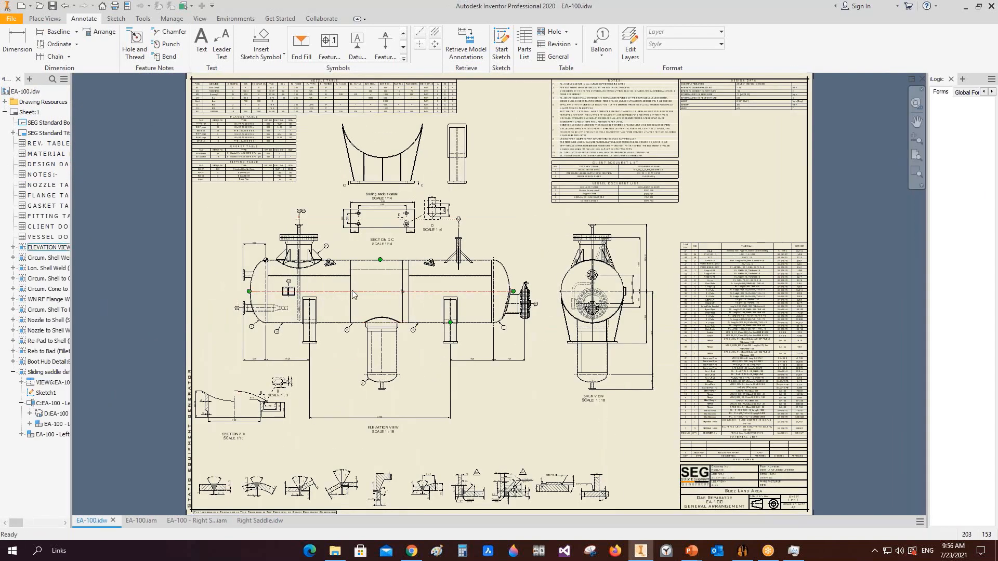
middle_drag(352, 291, 368, 275)
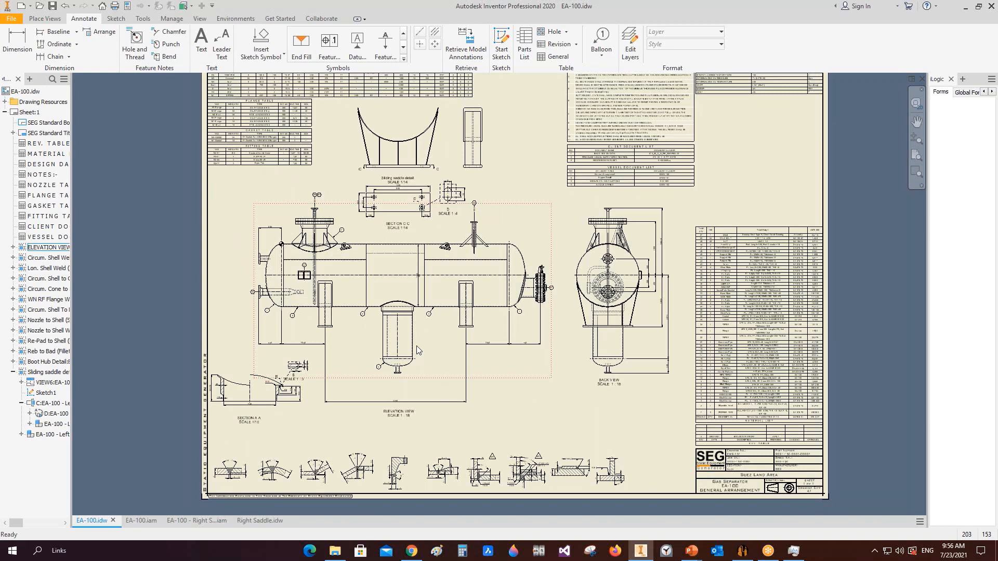
click(137, 521)
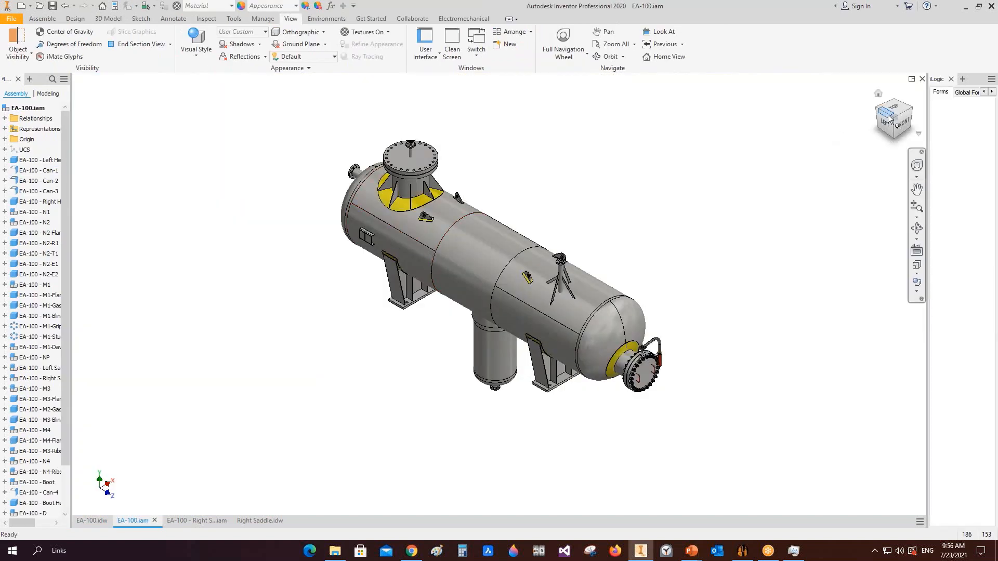
In EA-100.idw, place a top base view of the assembly, vessel horizontal, labelled "key plan" at scale 1/50, below the back view
click(888, 117)
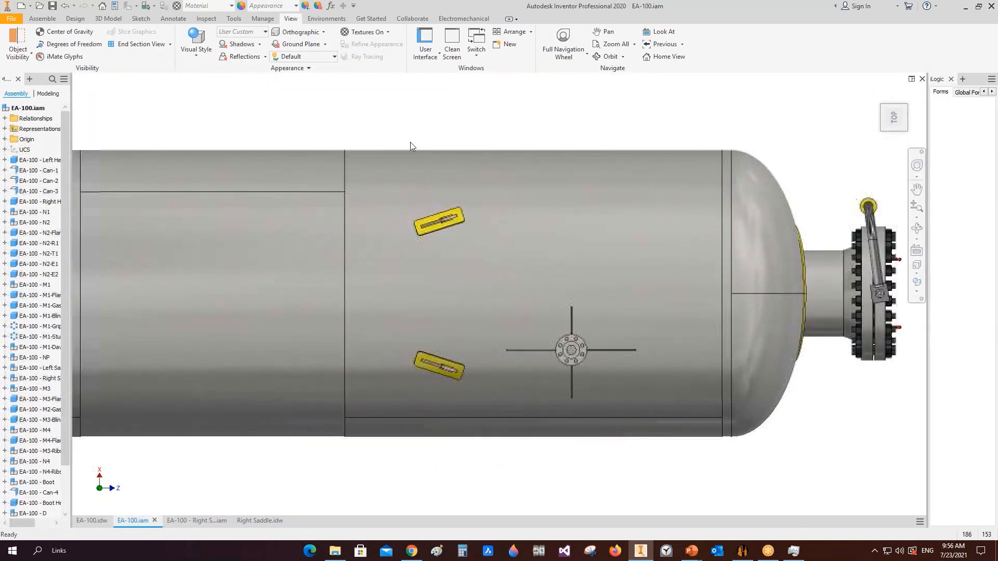
click(91, 521)
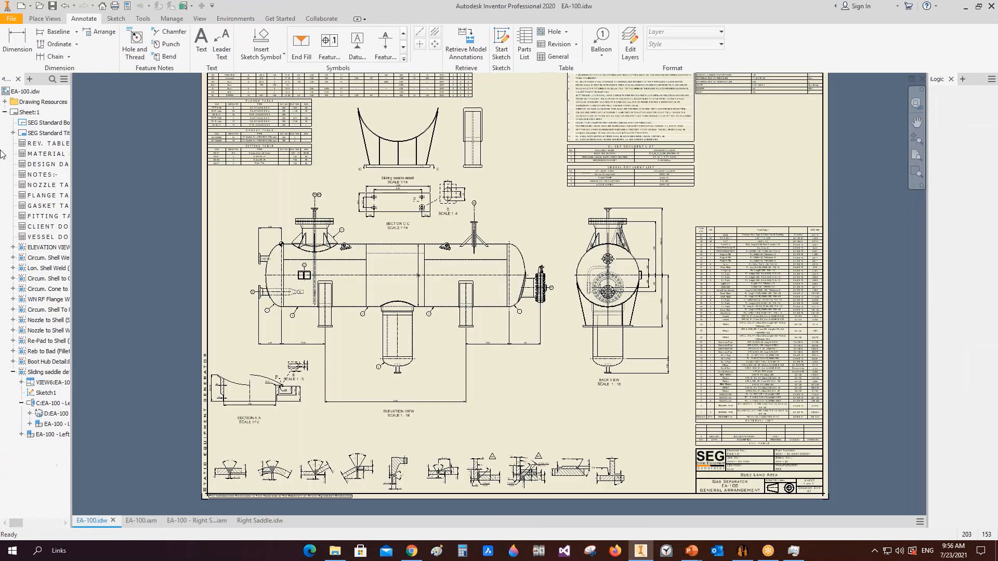
click(35, 19)
click(11, 40)
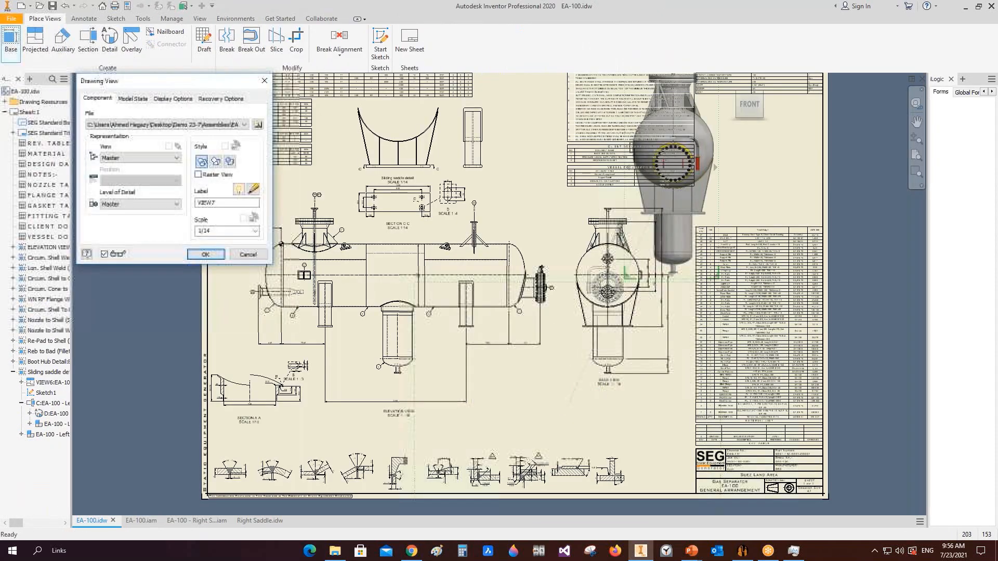
click(749, 85)
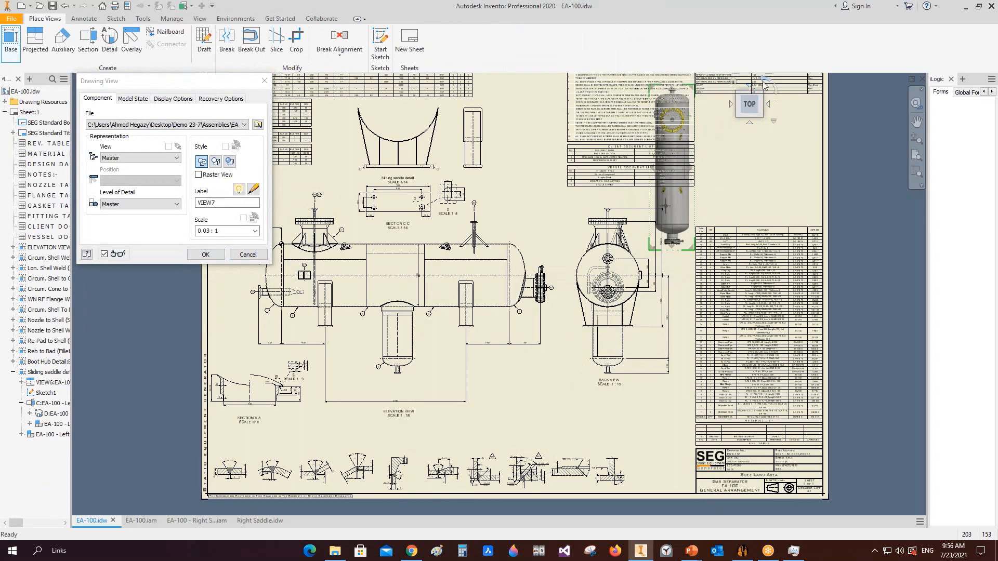
click(233, 230)
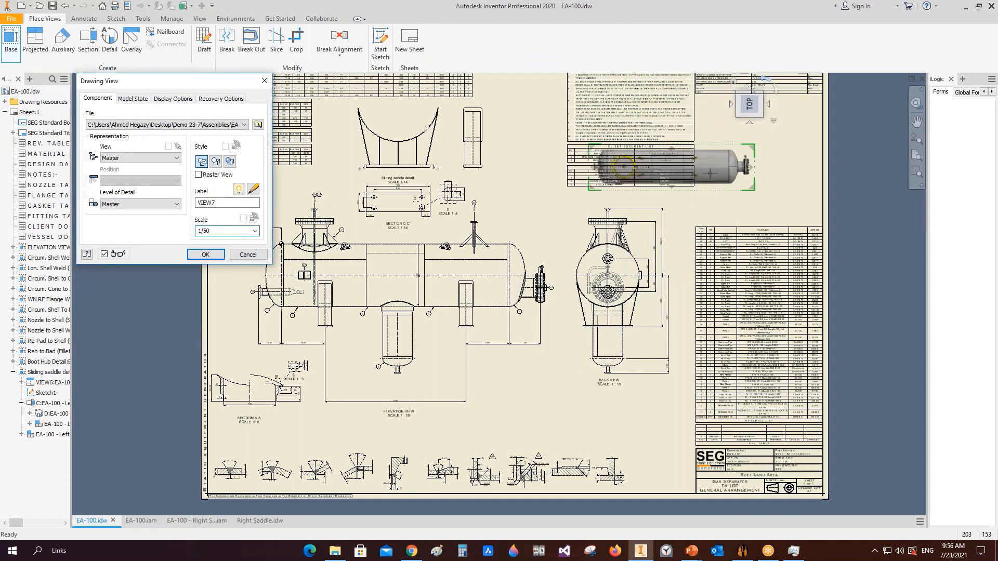
drag(228, 202, 114, 199)
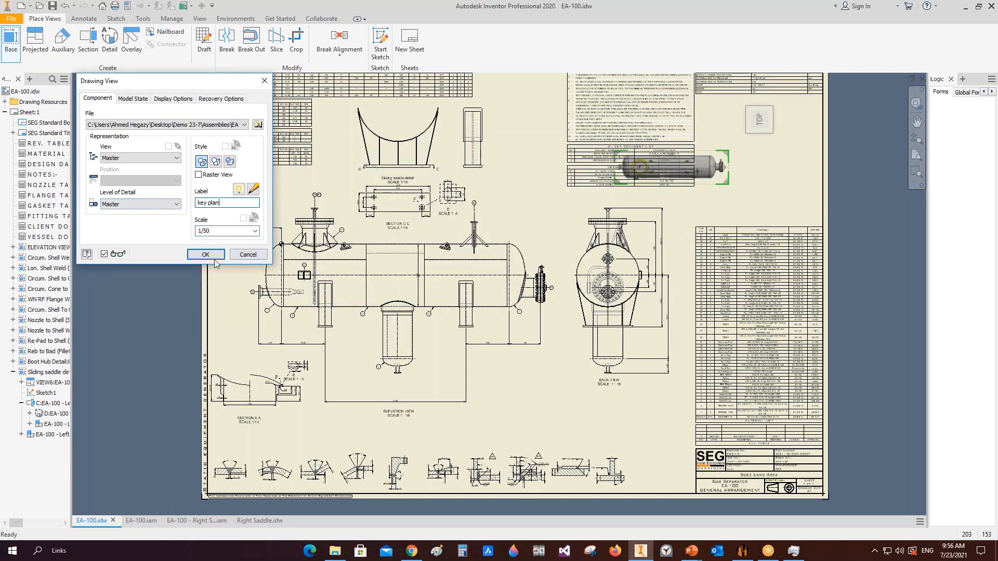
key(Return)
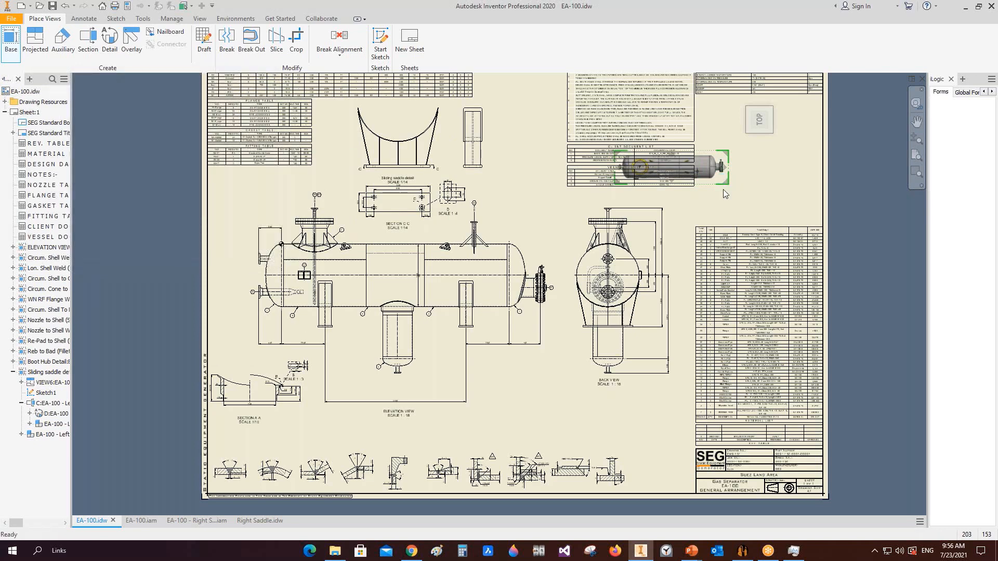
drag(723, 194, 594, 434)
Add bisector centerlines to both saddles in the key plan view
scroll(554, 428, up, 5)
click(84, 18)
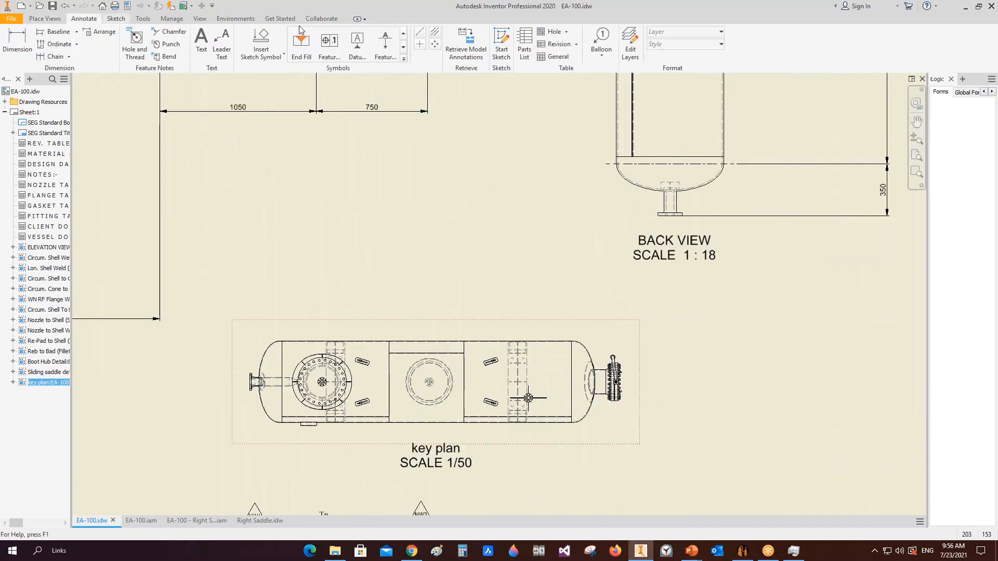
scroll(501, 376, up, 3)
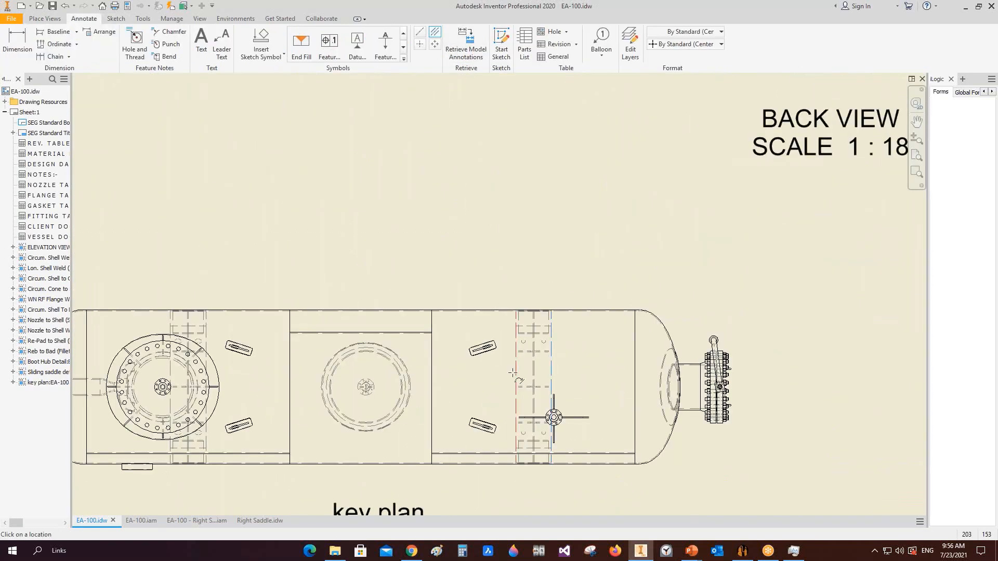
middle_drag(202, 344, 469, 262)
scroll(469, 262, up, 3)
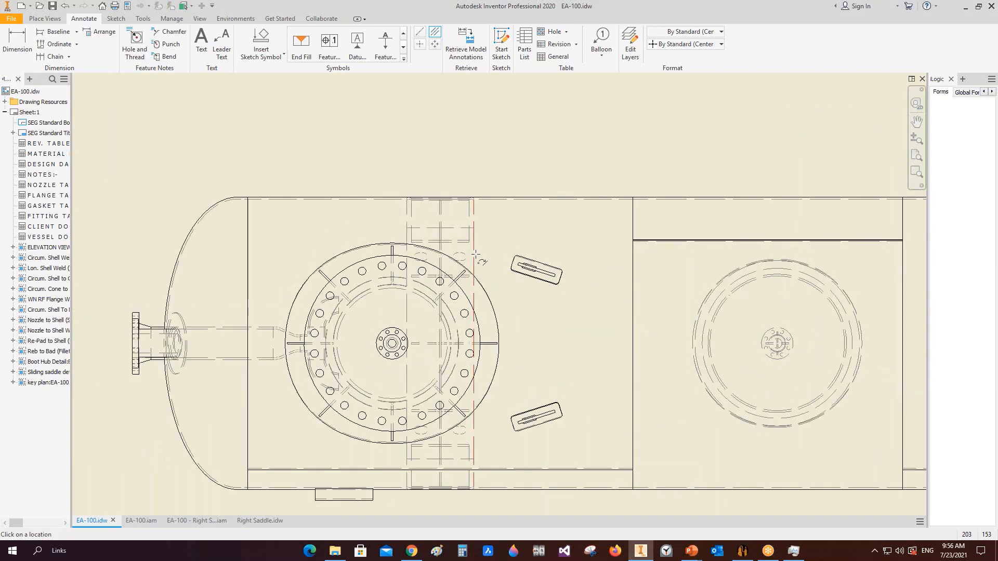
scroll(454, 259, down, 4)
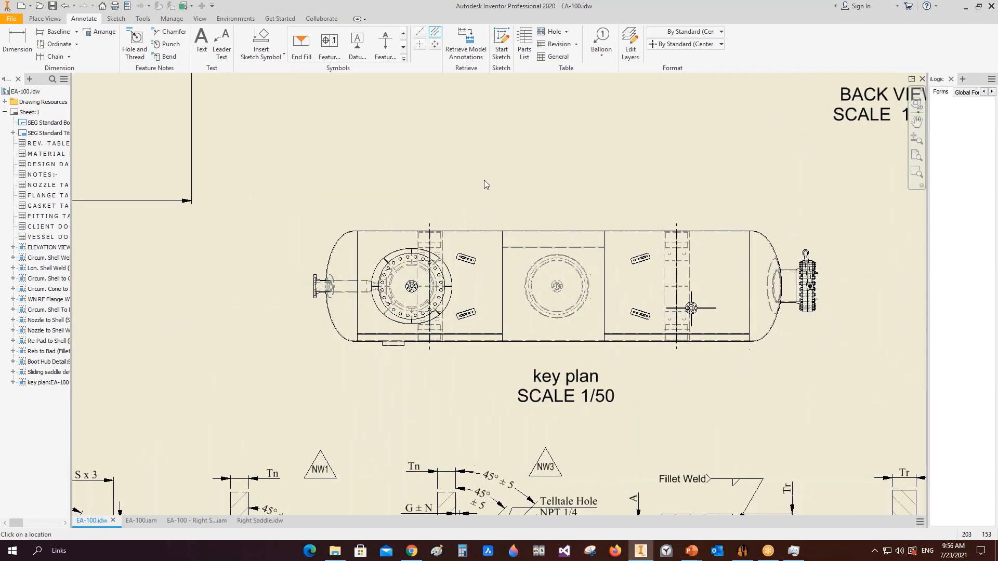
scroll(448, 188, down, 2)
Insert the North Direction1 sketch symbol from the drawing resources above the key plan view
click(4, 102)
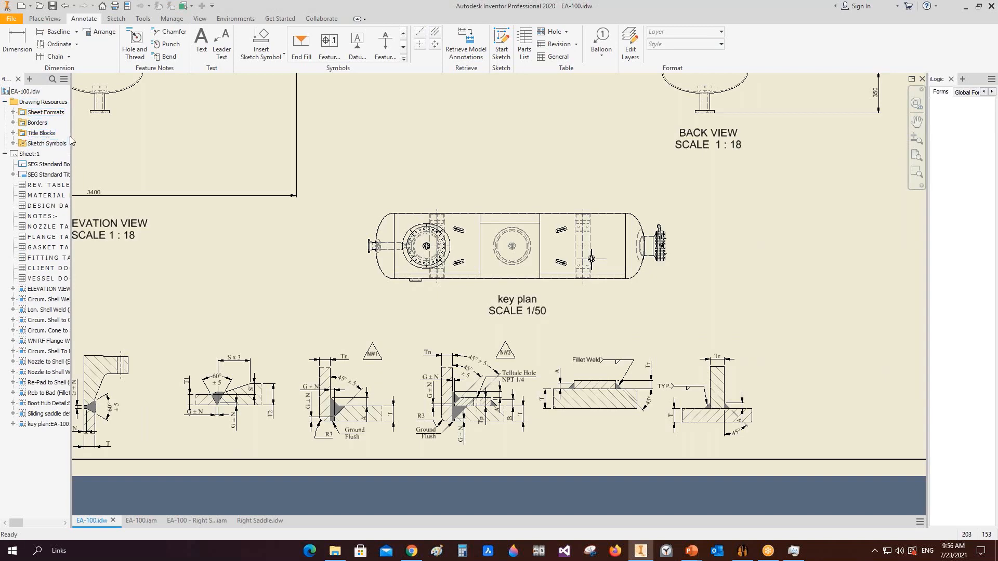
drag(72, 141, 101, 141)
click(13, 143)
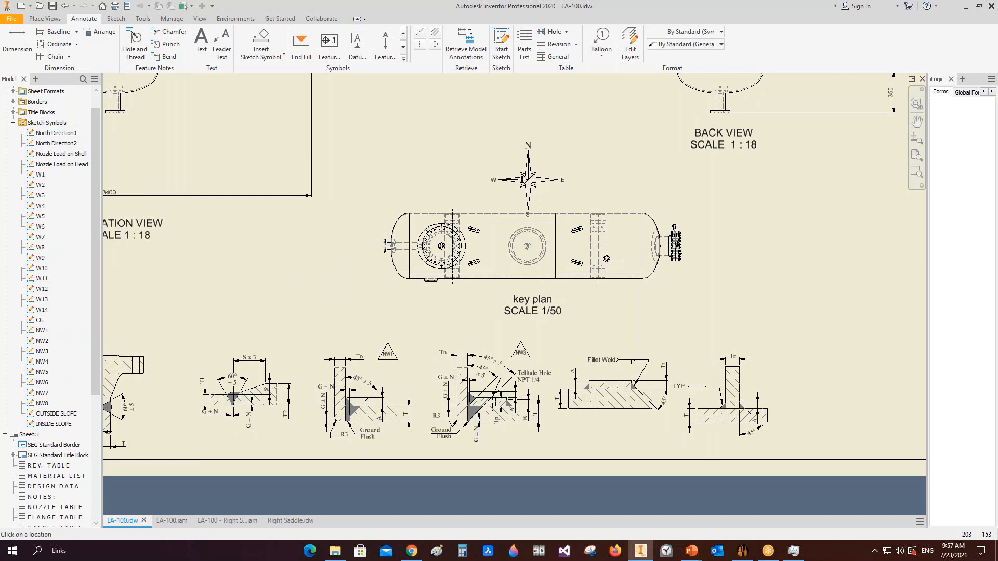
click(522, 171)
right_click(455, 150)
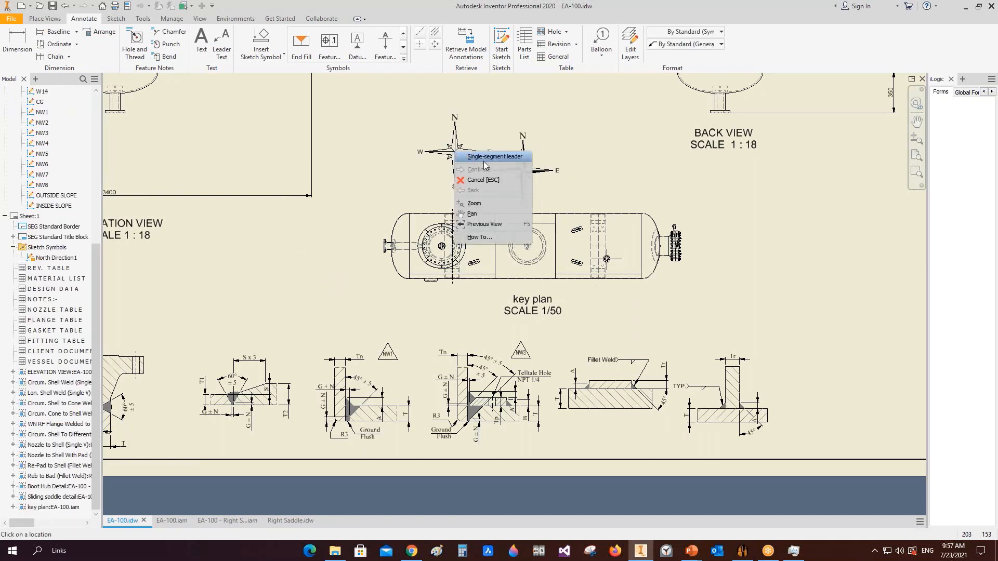
click(480, 179)
Insert the North Direction2 sketch symbol beside the key plan's inlet nozzle end
scroll(47, 192, up, 8)
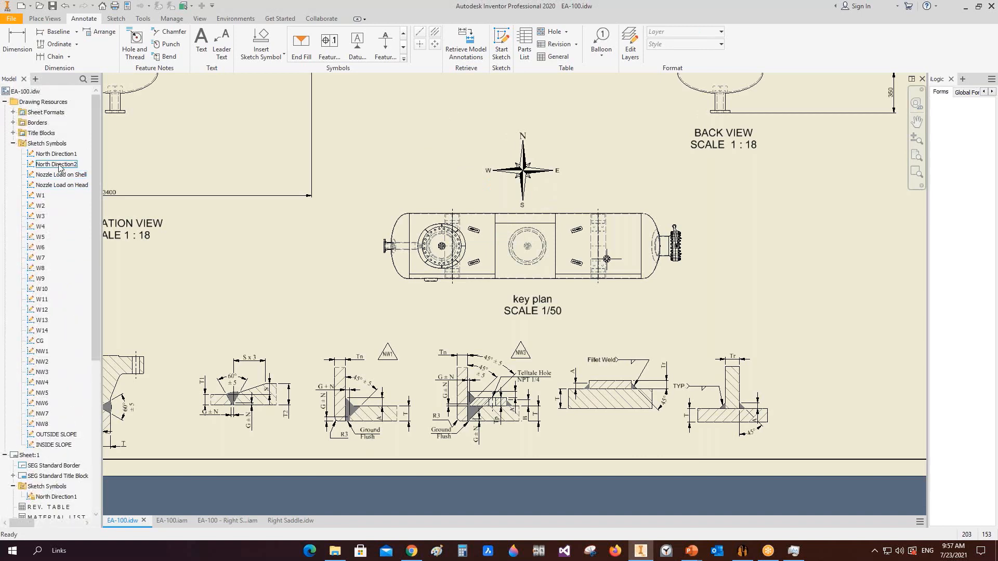
click(363, 248)
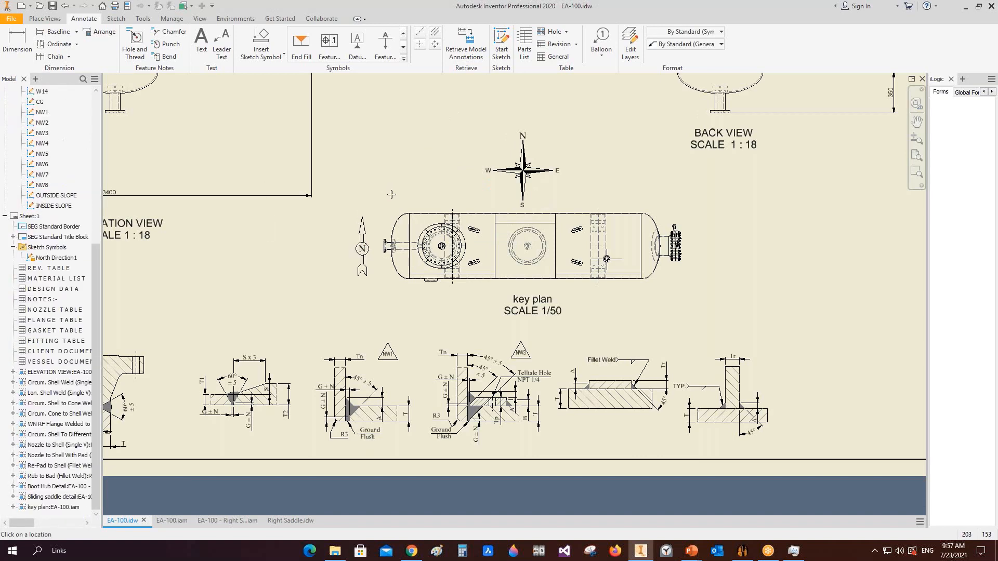
right_click(386, 192)
click(411, 220)
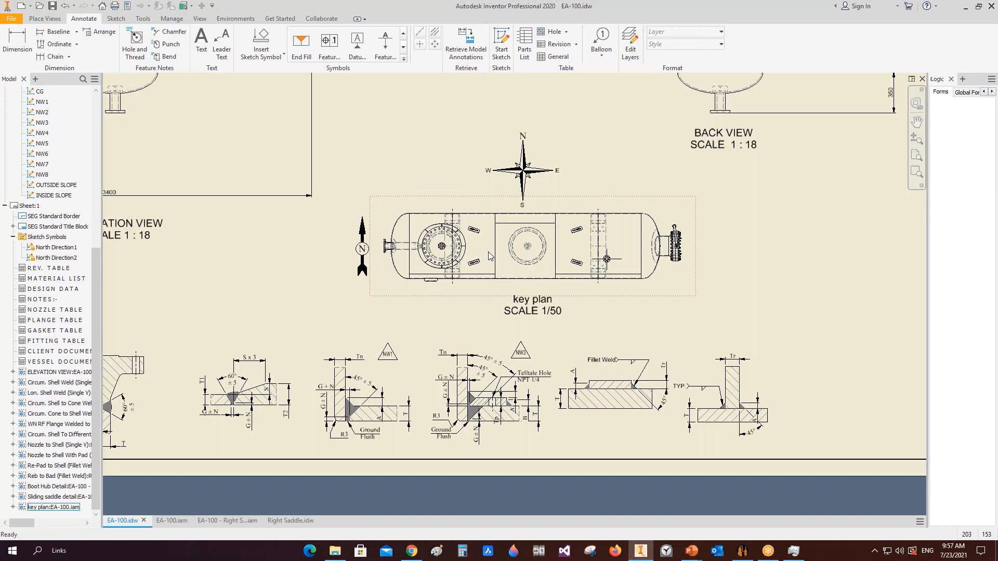
Place weld symbol W1 at the circumferential shell weld detail and W2 at the longitudinal shell weld detail
scroll(59, 151, up, 8)
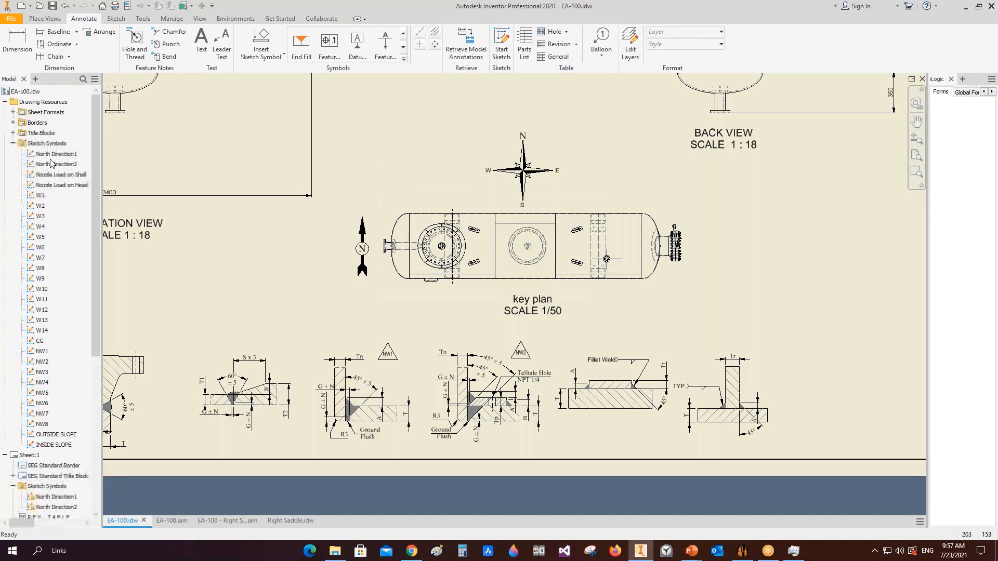
scroll(541, 245, up, 3)
scroll(526, 255, up, 2)
middle_drag(526, 254, 699, 235)
scroll(462, 277, down, 5)
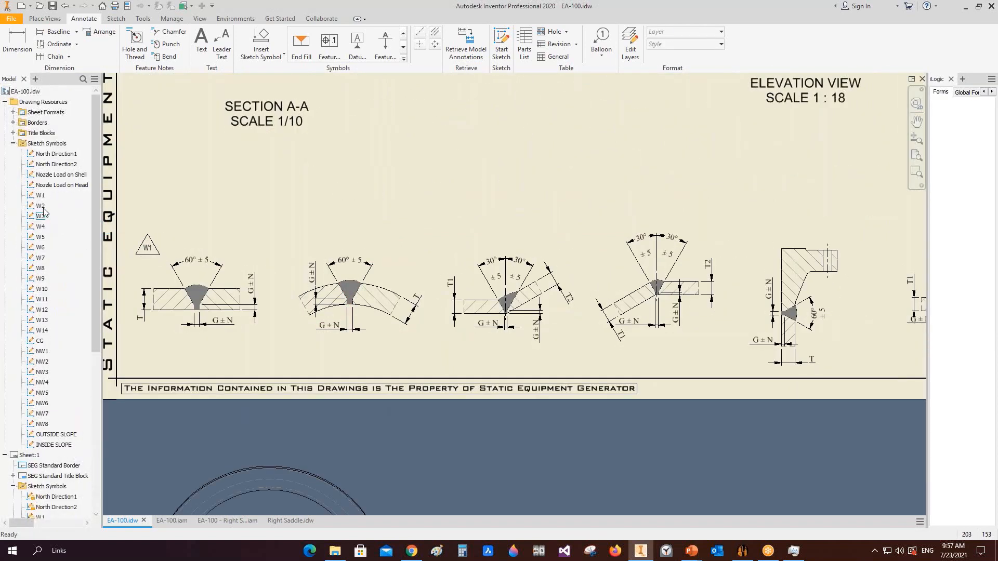
click(289, 254)
key(Escape)
Place weld symbol W4 beside the circumferential shell-to-cone weld detail
double_click(41, 227)
click(450, 249)
scroll(426, 273, up, 3)
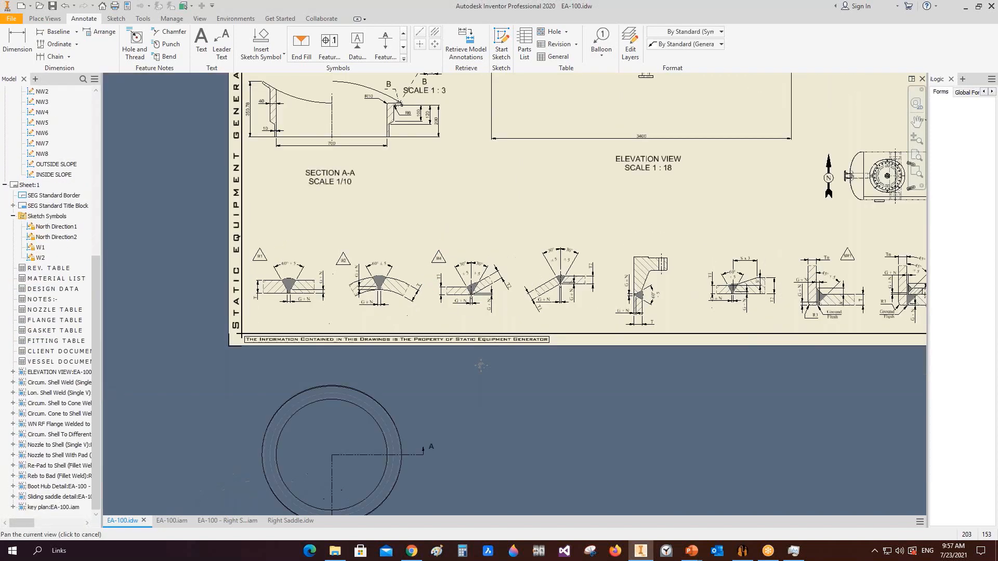
key(Escape)
scroll(300, 273, down, 6)
scroll(286, 293, up, 5)
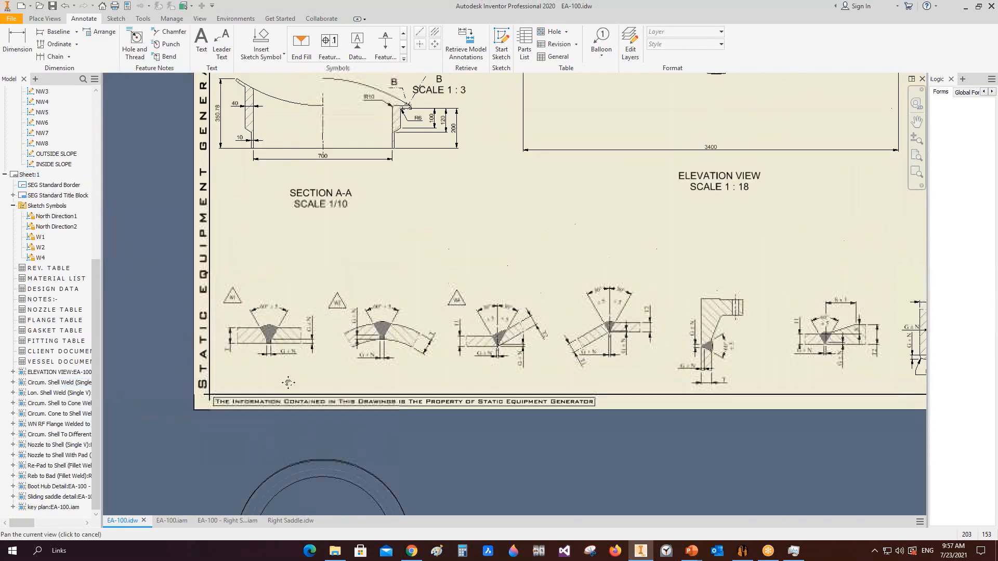
scroll(63, 209, up, 2)
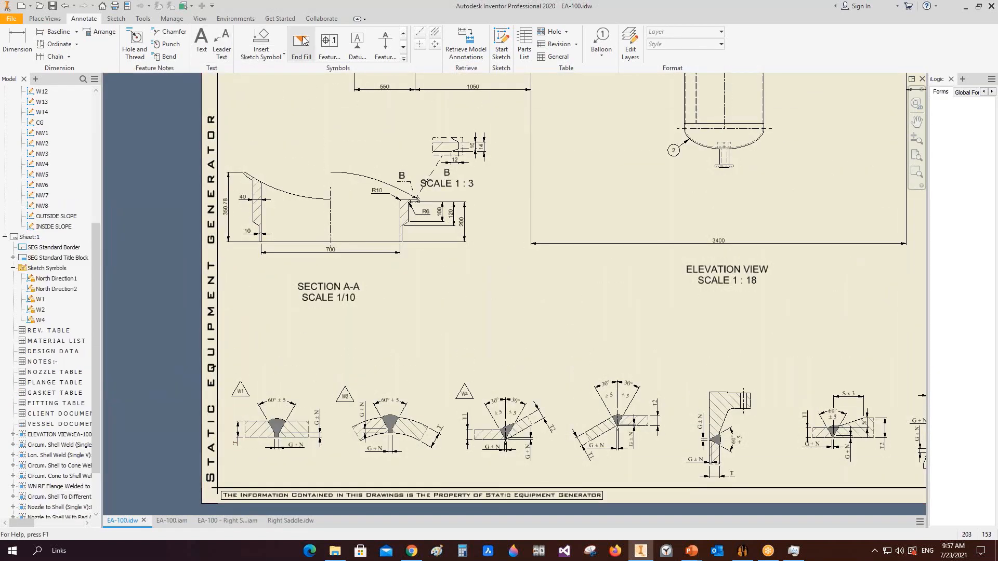
Attach a W1 weld symbol with a leader to the left head-to-shell seam in the elevation view
click(260, 36)
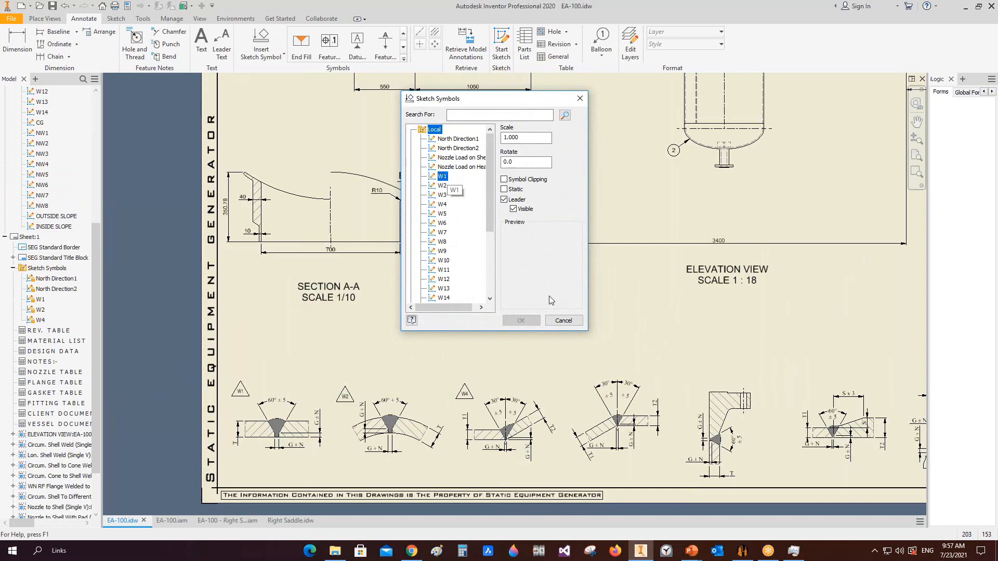
click(531, 322)
middle_drag(510, 247, 506, 525)
middle_drag(432, 112, 440, 224)
scroll(445, 224, down, 1)
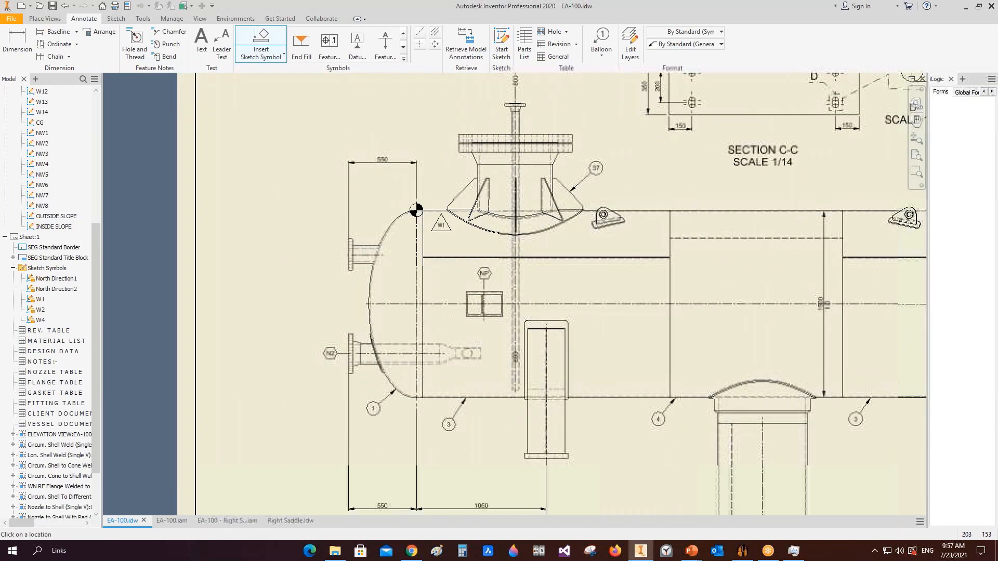
middle_drag(440, 156, 439, 208)
scroll(419, 372, down, 2)
middle_drag(426, 441, 430, 283)
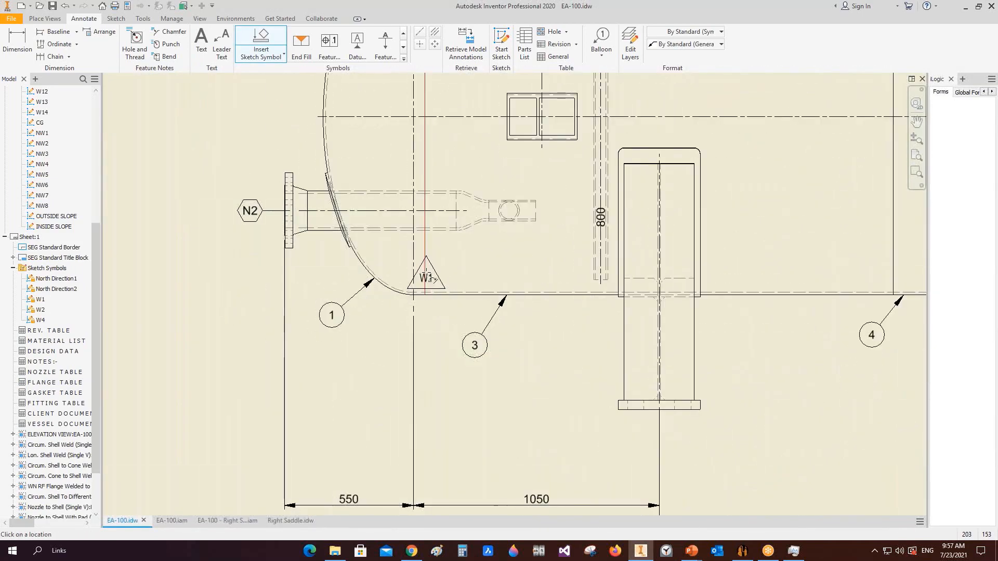
click(426, 274)
right_click(447, 371)
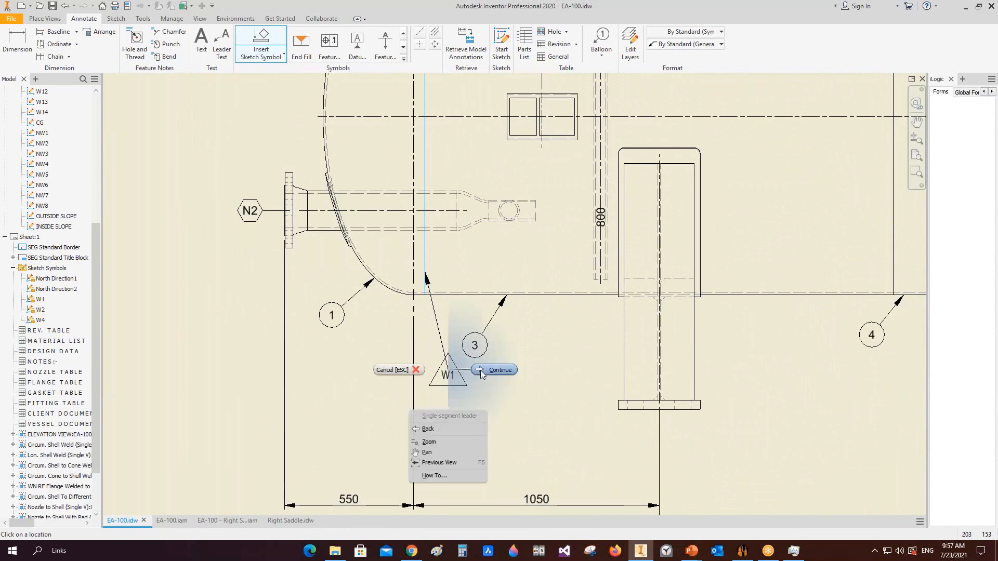
click(484, 371)
Attach a leadered W1 symbol to the circumferential seam between the left and middle cans in the elevation view
middle_drag(561, 353, 463, 468)
middle_drag(594, 283, 463, 416)
middle_drag(621, 232, 541, 283)
middle_drag(597, 507, 558, 218)
click(553, 227)
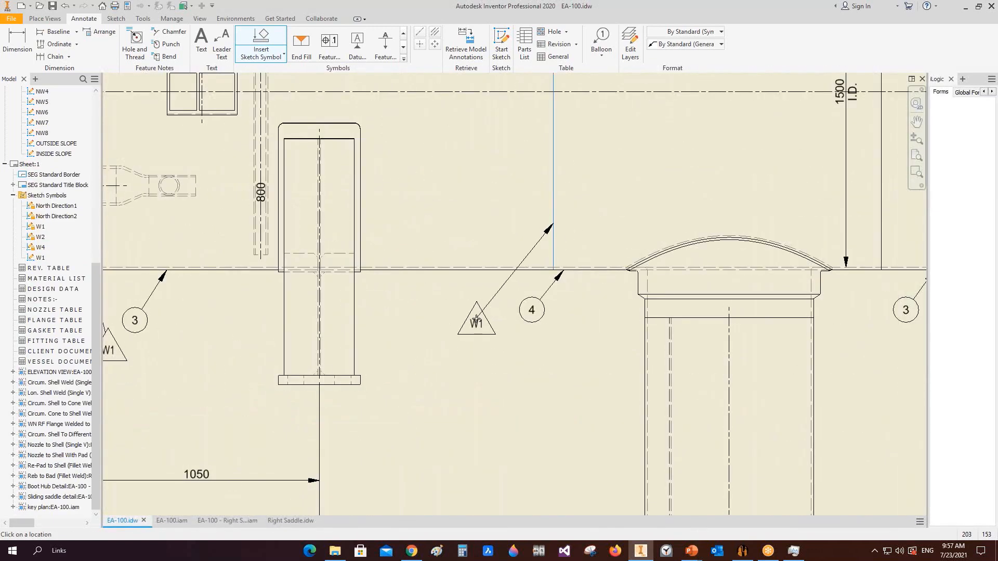
right_click(476, 318)
click(520, 318)
scroll(476, 318, down, 3)
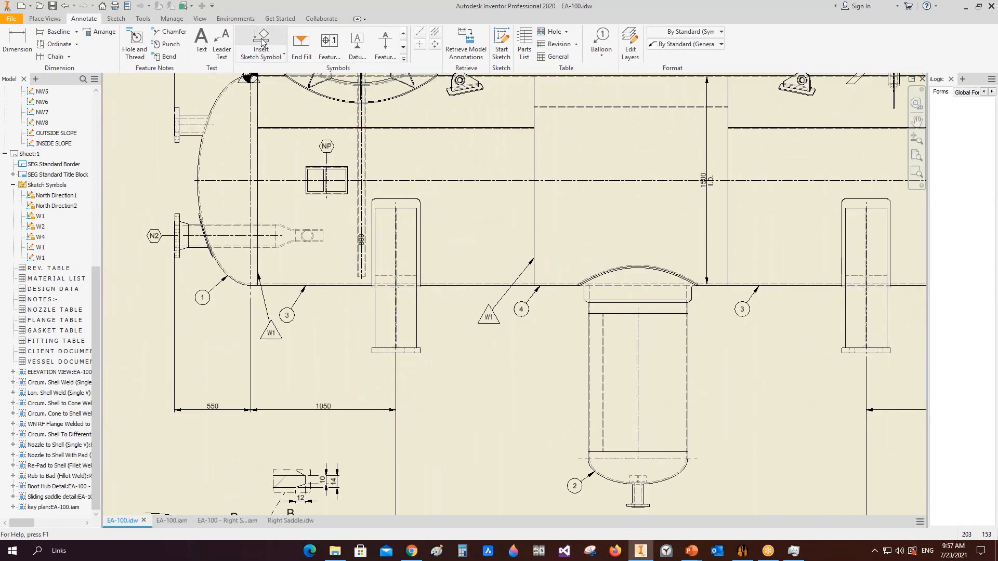
Attach a leadered W2 weld symbol to the middle can's hidden longitudinal seam in the elevation view
click(261, 44)
click(520, 320)
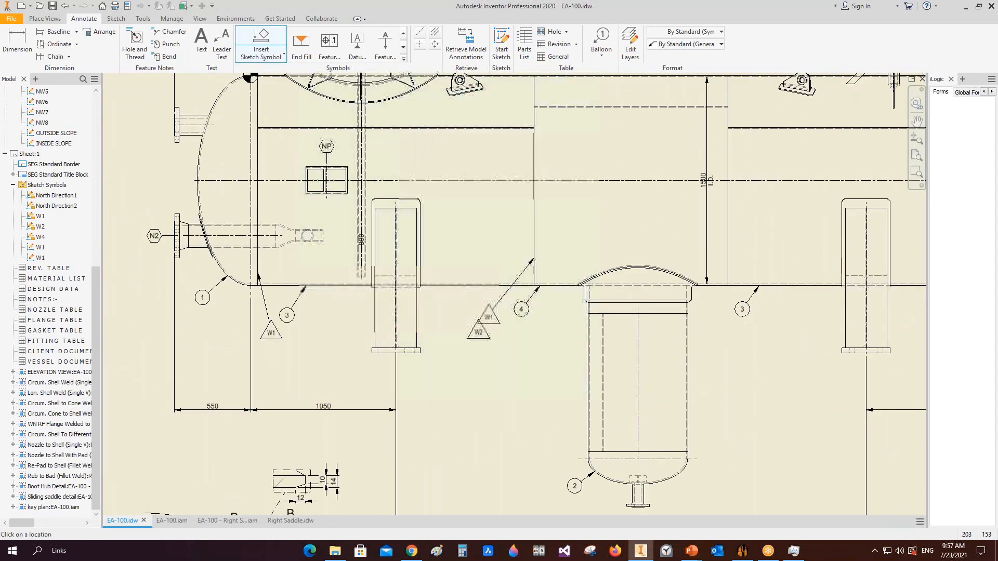
scroll(545, 294, down, 3)
scroll(545, 293, up, 5)
scroll(555, 266, down, 3)
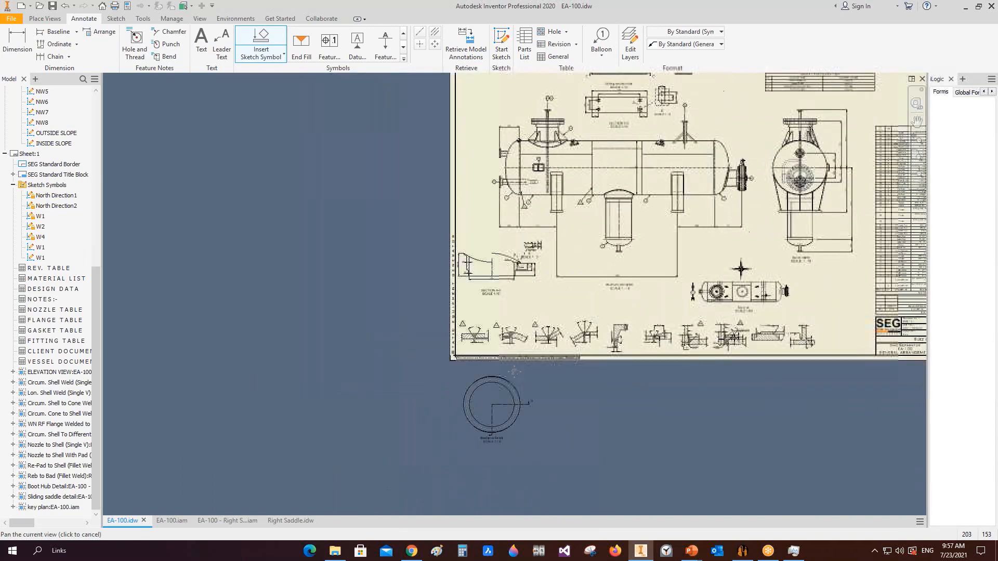
scroll(489, 354, up, 5)
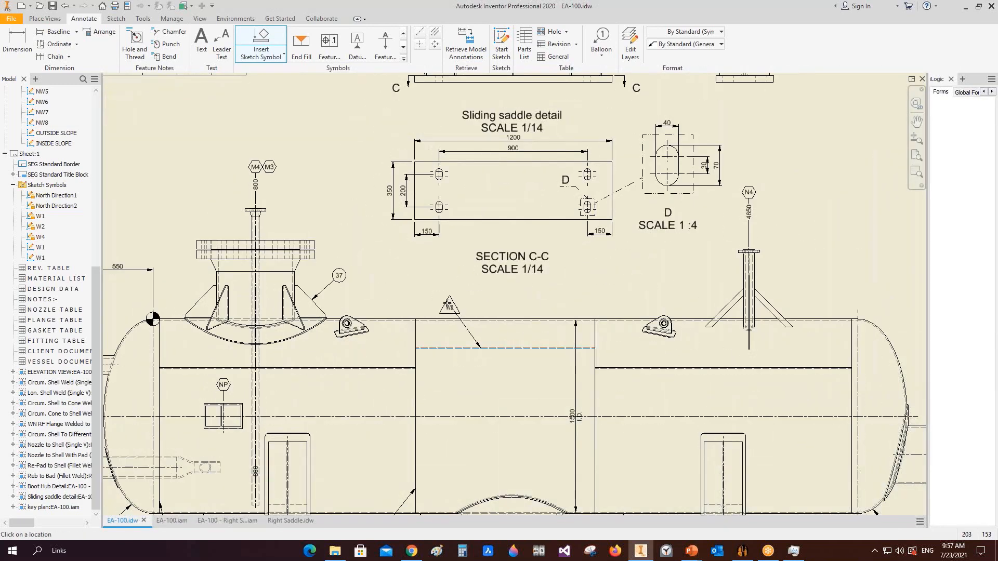
click(444, 295)
right_click(445, 295)
click(488, 293)
Attach leadered W2 weld symbols to the left and right cans' longitudinal seams and finish inserting symbols
click(377, 368)
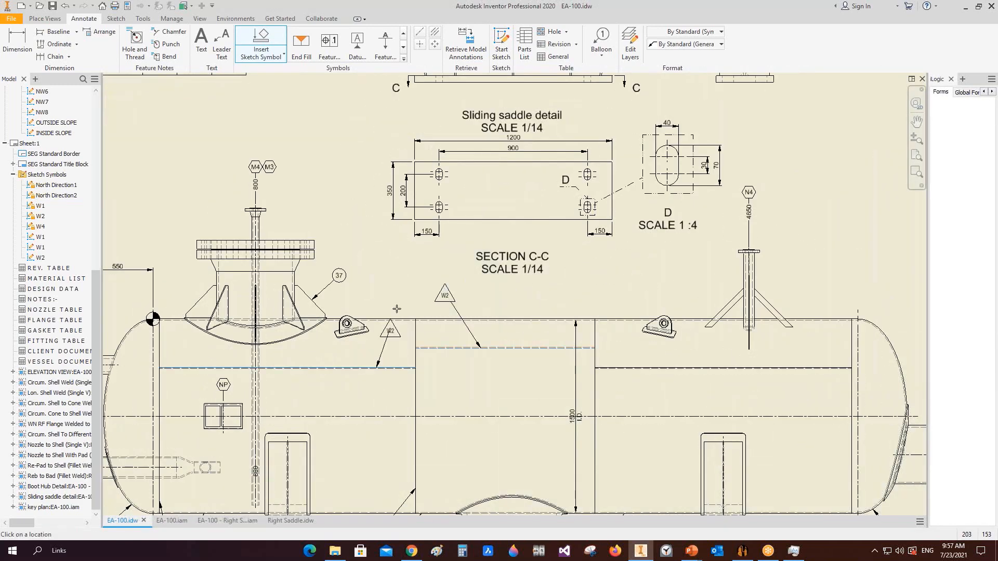
click(403, 295)
right_click(403, 295)
click(446, 294)
click(618, 367)
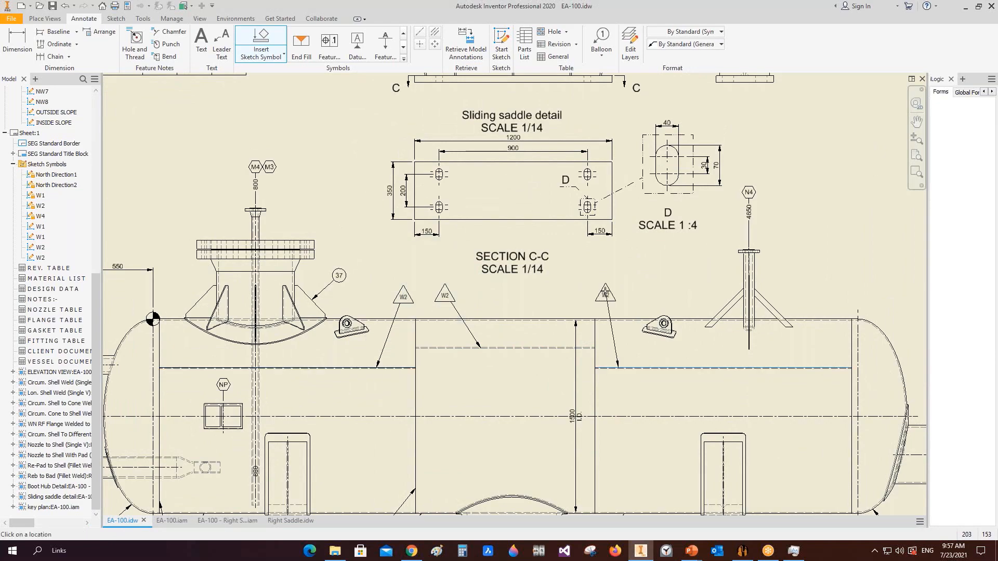
right_click(604, 297)
click(555, 297)
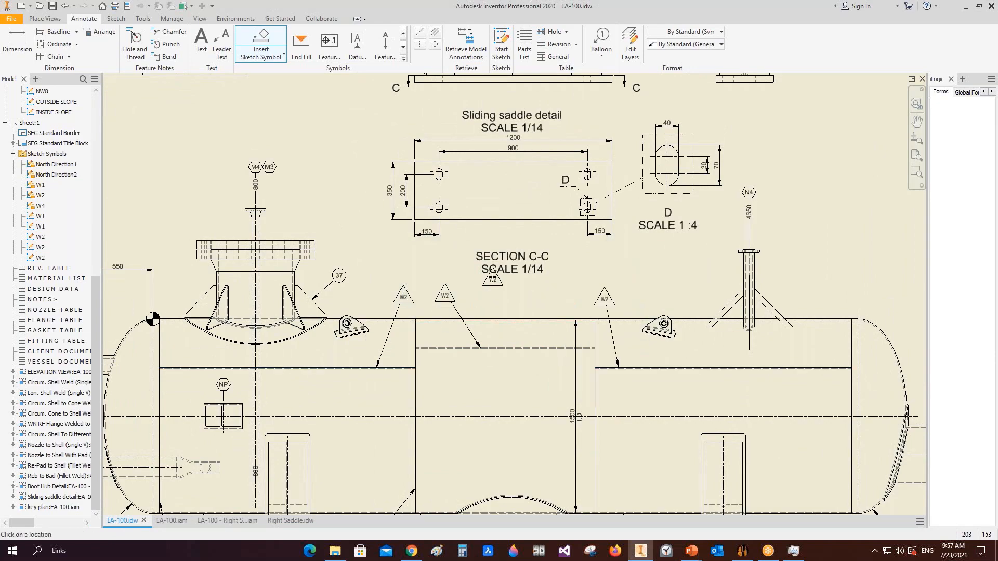
scroll(449, 312, down, 3)
scroll(544, 325, down, 3)
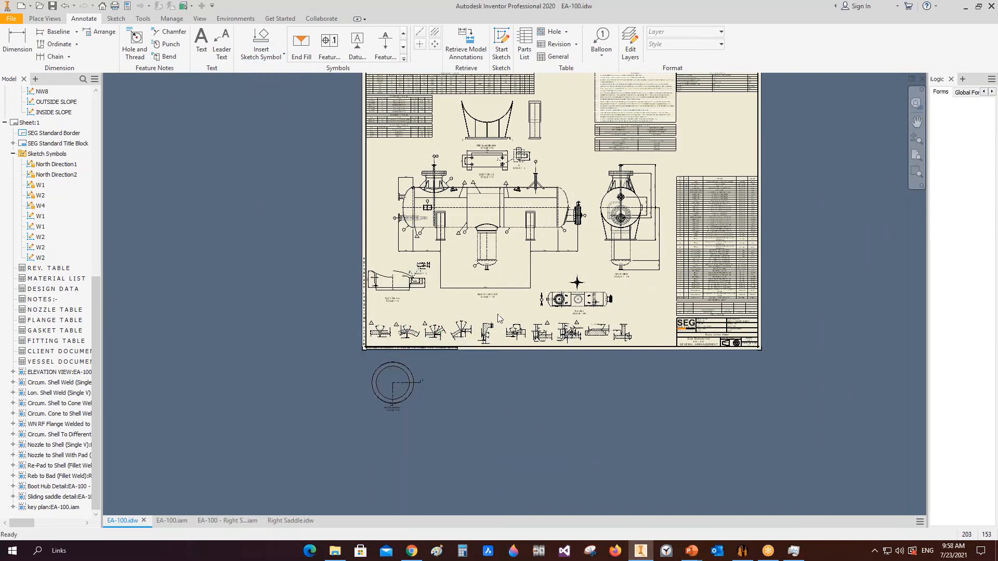
Examine the nozzle table's projection, pad and weld style columns on the EA-100 drawing sheet
scroll(489, 225, up, 5)
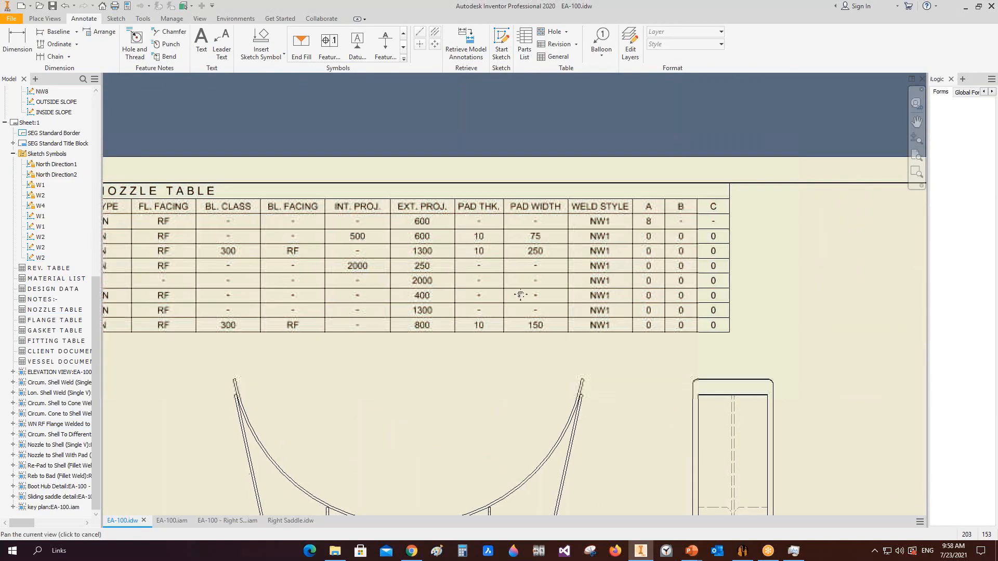
scroll(494, 239, up, 2)
middle_drag(563, 318, 464, 309)
scroll(464, 309, down, 3)
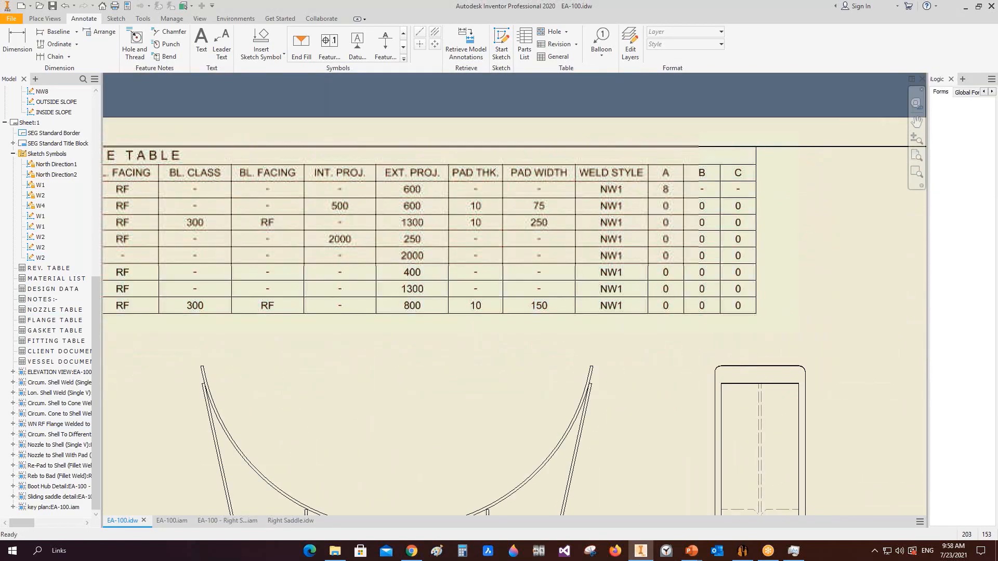
scroll(634, 229, down, 3)
middle_drag(634, 228, 623, 90)
scroll(625, 351, down, 4)
middle_drag(624, 350, 598, 333)
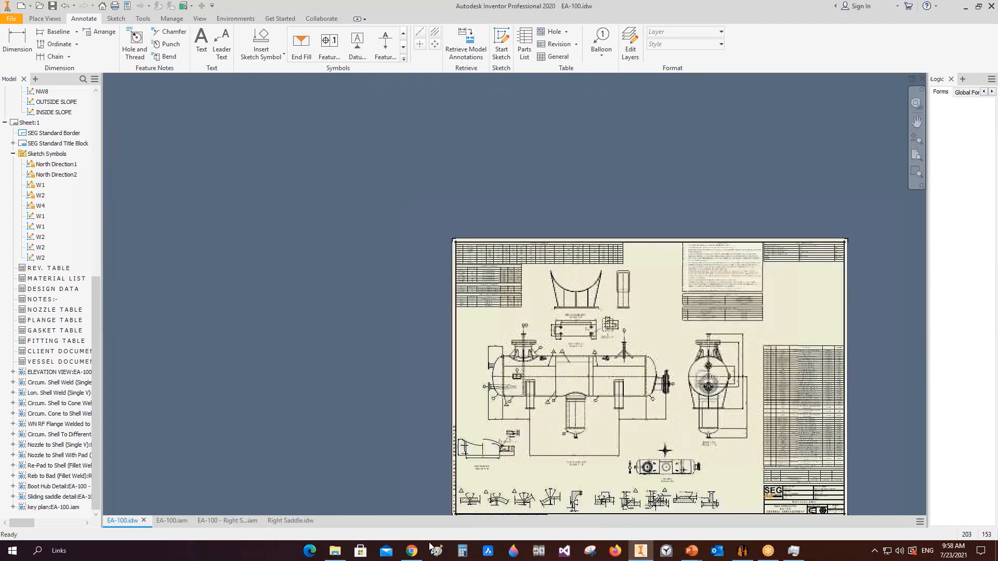
middle_click(598, 332)
middle_click(598, 333)
Switch to Static Equipment Generator, inspect nozzle M3's welding detail, and return to the Inventor drawing
click(742, 551)
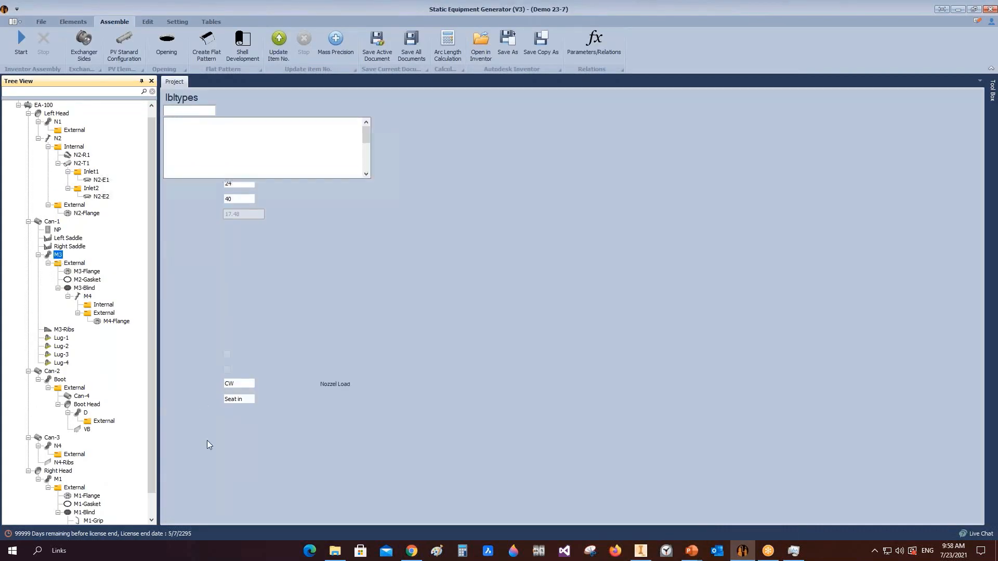
click(195, 440)
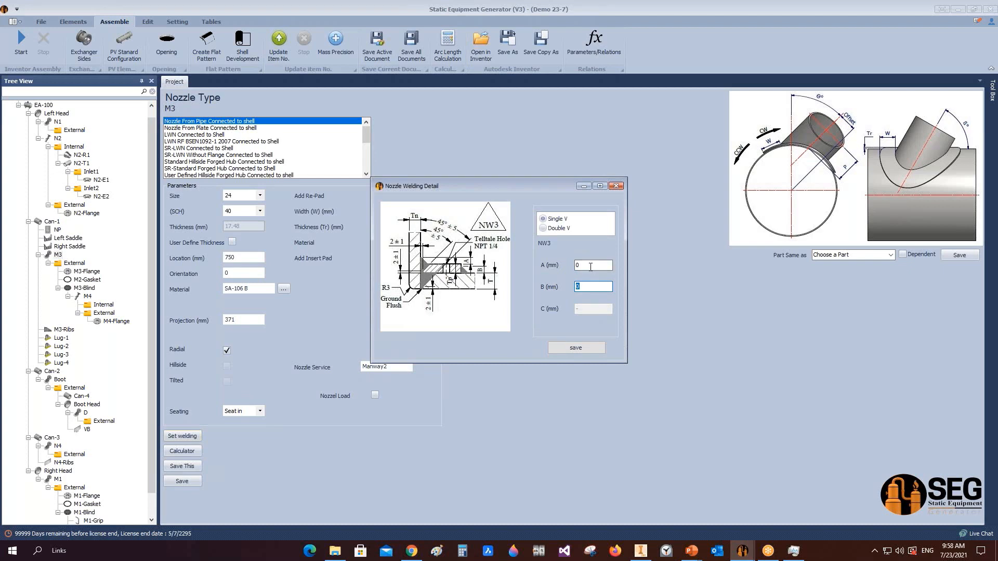
click(616, 185)
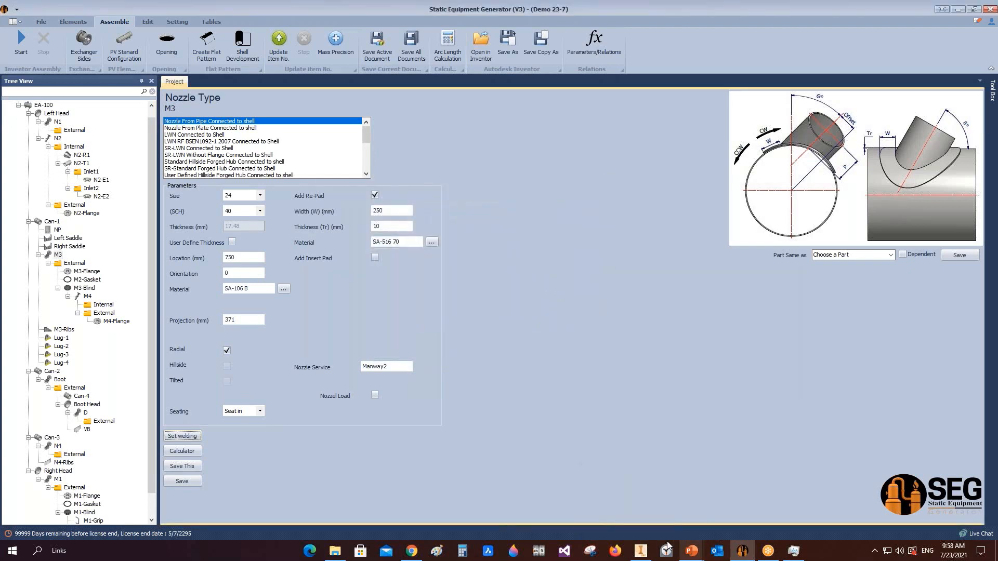
click(641, 550)
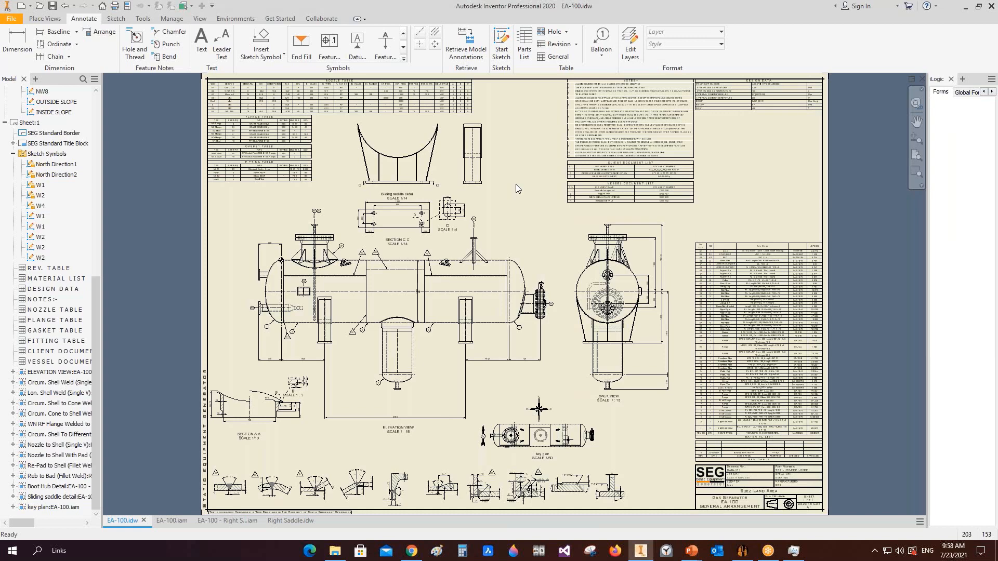
Examine the nozzle, flange, gasket and fitting tables on the EA-100 general arrangement drawing
click(826, 312)
middle_drag(384, 110, 485, 275)
scroll(485, 276, down, 4)
middle_drag(370, 234, 570, 267)
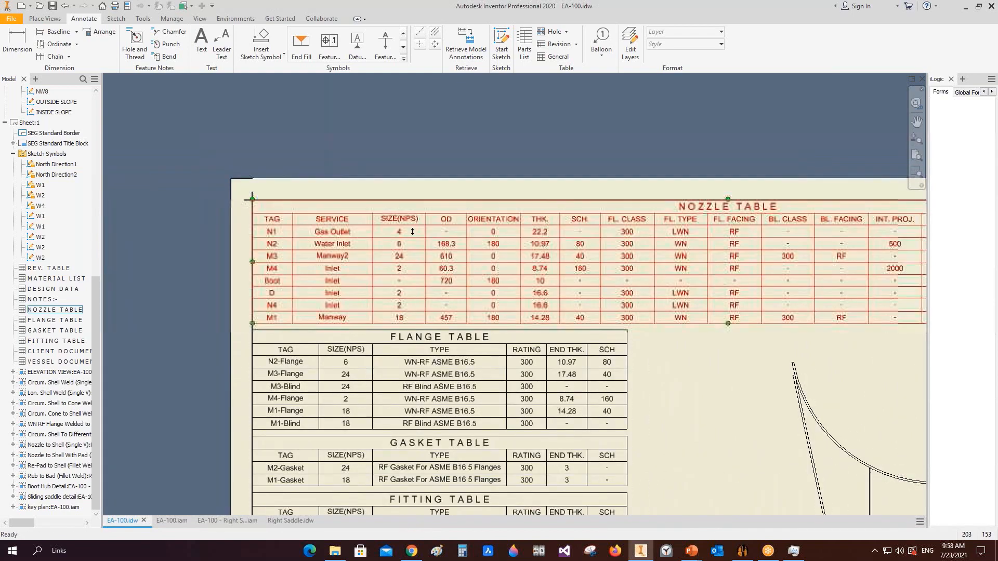
scroll(685, 253, up, 3)
middle_drag(685, 254, 425, 222)
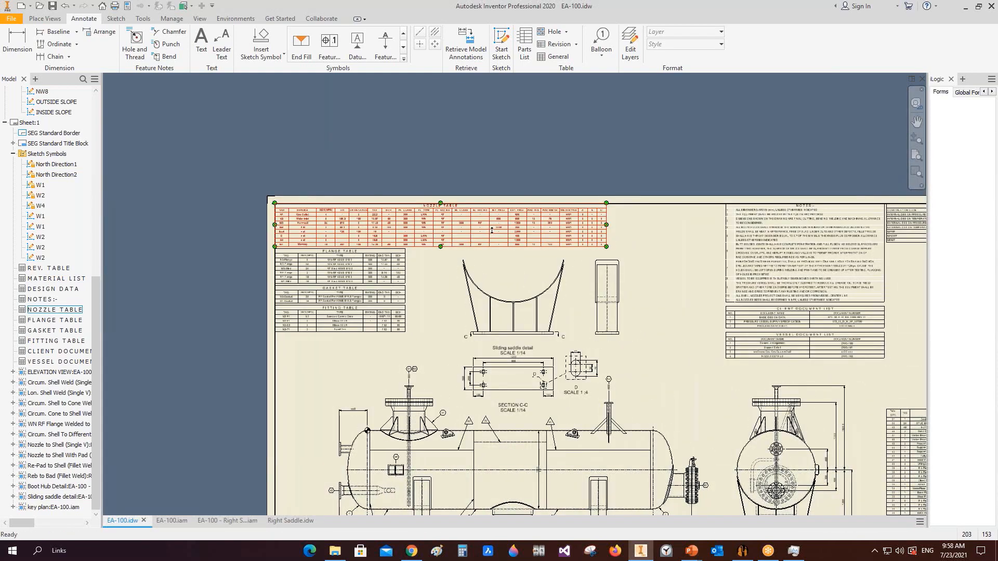
scroll(313, 300, down, 3)
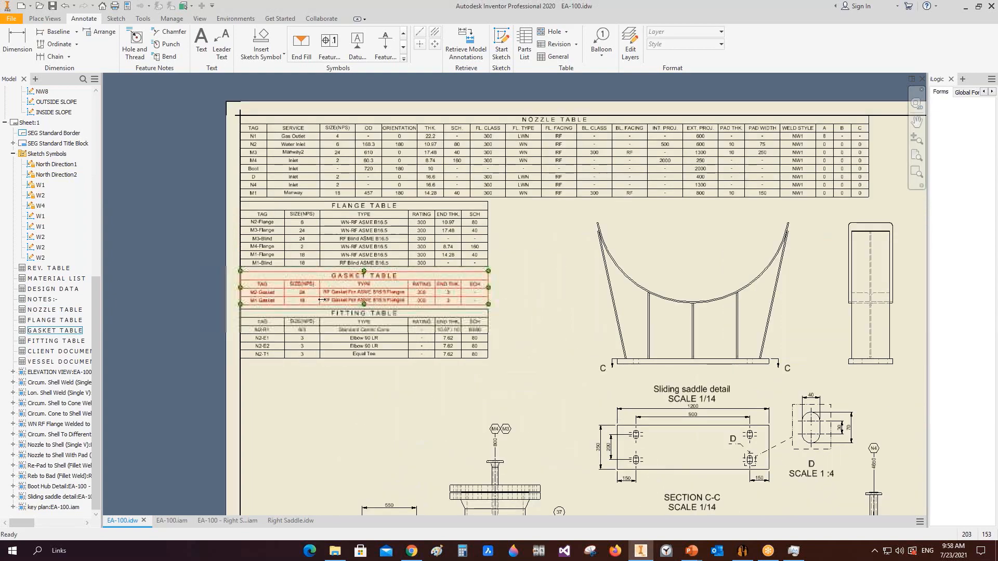
middle_click(507, 254)
middle_click(508, 254)
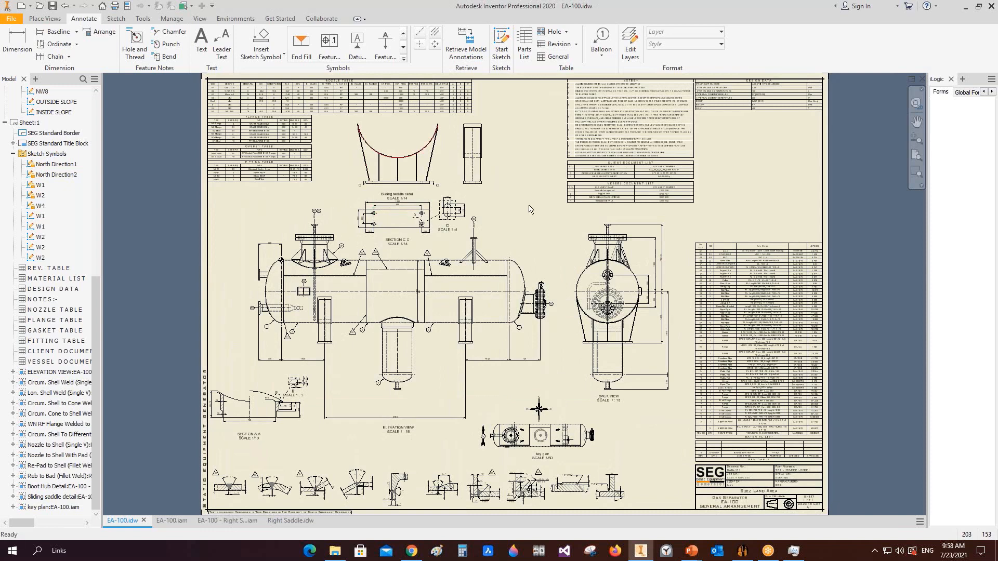
Examine the EA-100 assembly model, including the shell seams, saddles and the boot hub junction
click(172, 521)
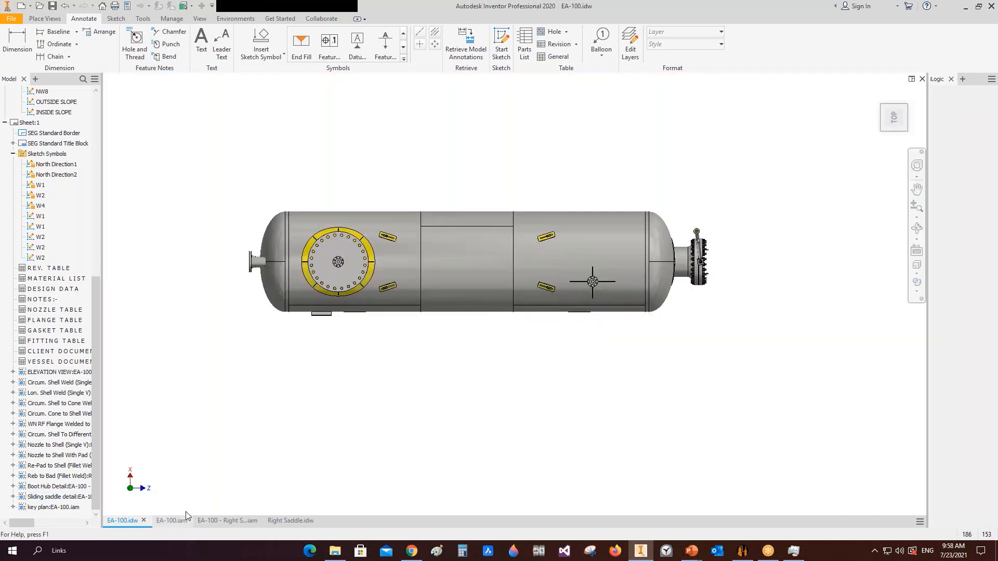
scroll(659, 223, up, 3)
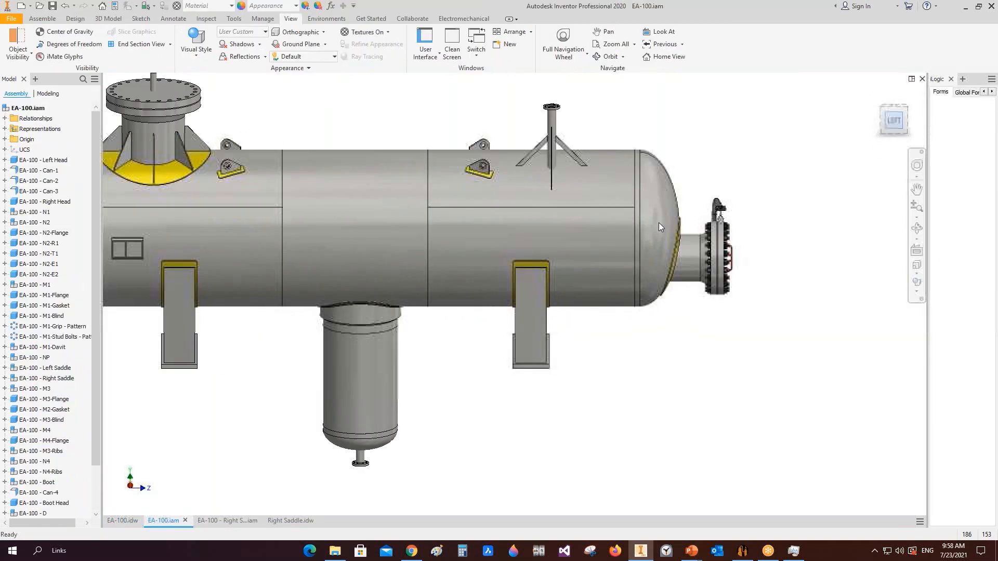
middle_click(379, 213)
middle_click(380, 213)
click(916, 228)
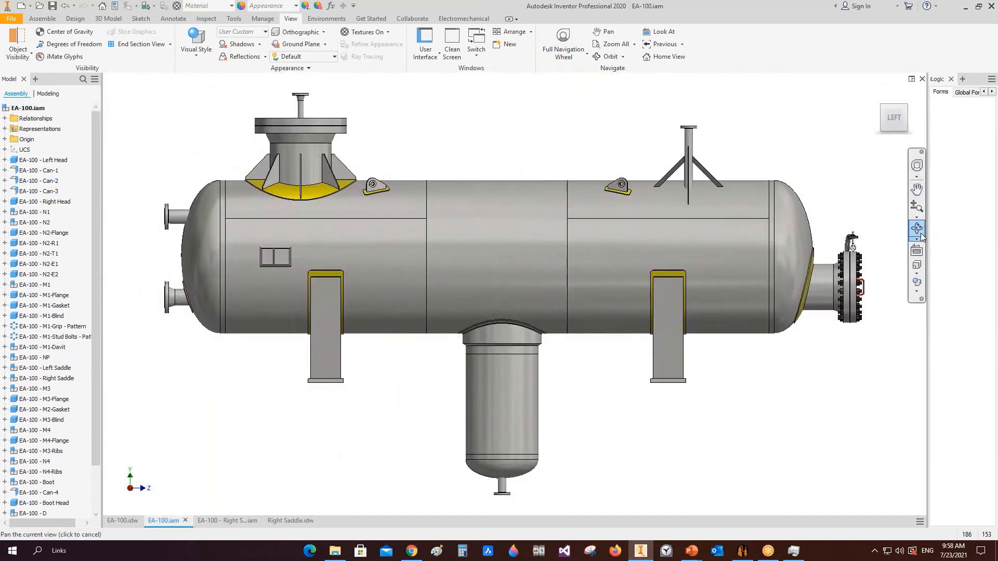
drag(468, 291, 436, 359)
scroll(505, 219, down, 3)
drag(504, 219, 637, 207)
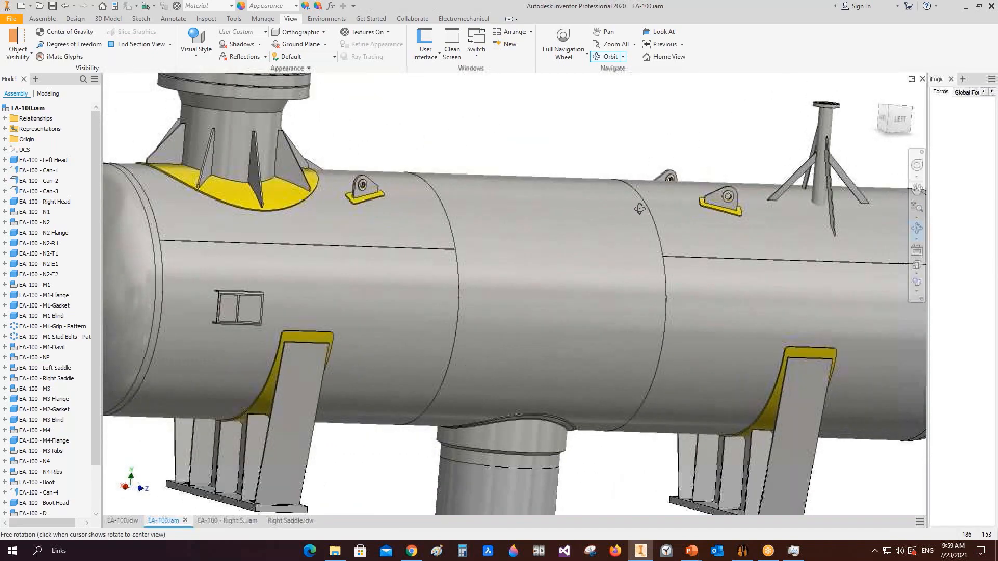
scroll(621, 216, up, 2)
drag(608, 258, 592, 236)
scroll(556, 319, down, 4)
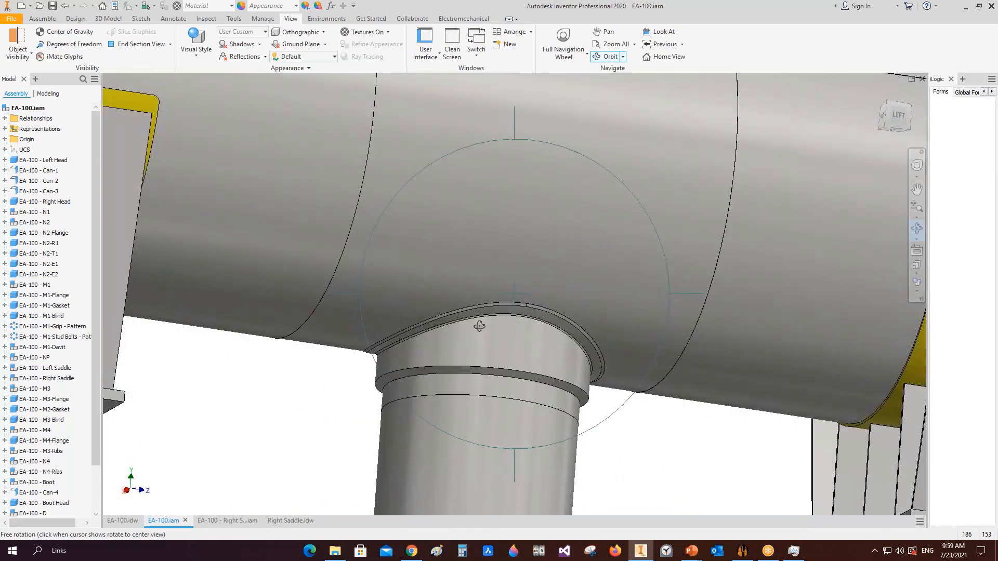
drag(523, 326, 497, 306)
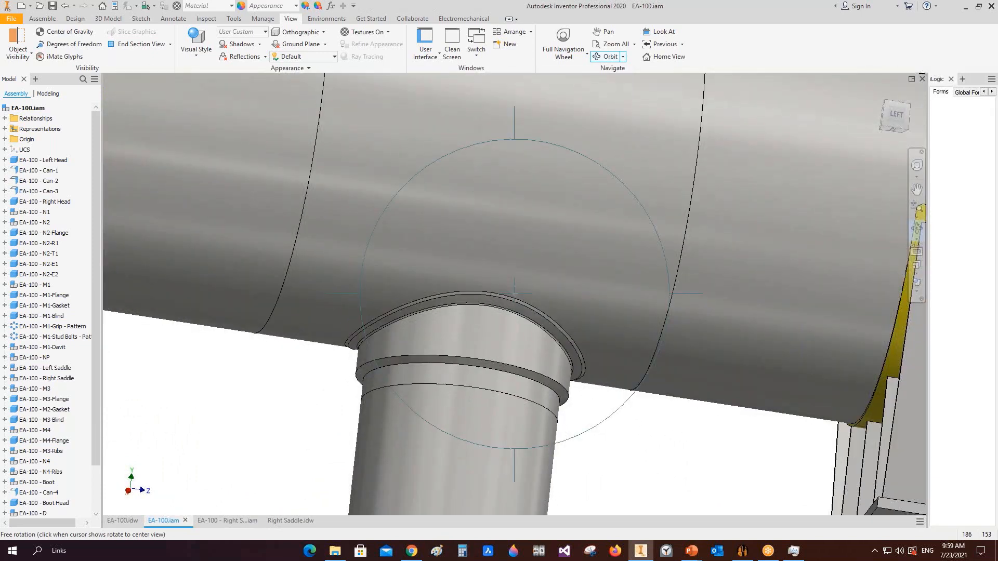
middle_drag(496, 305, 528, 254)
right_click(528, 254)
click(562, 254)
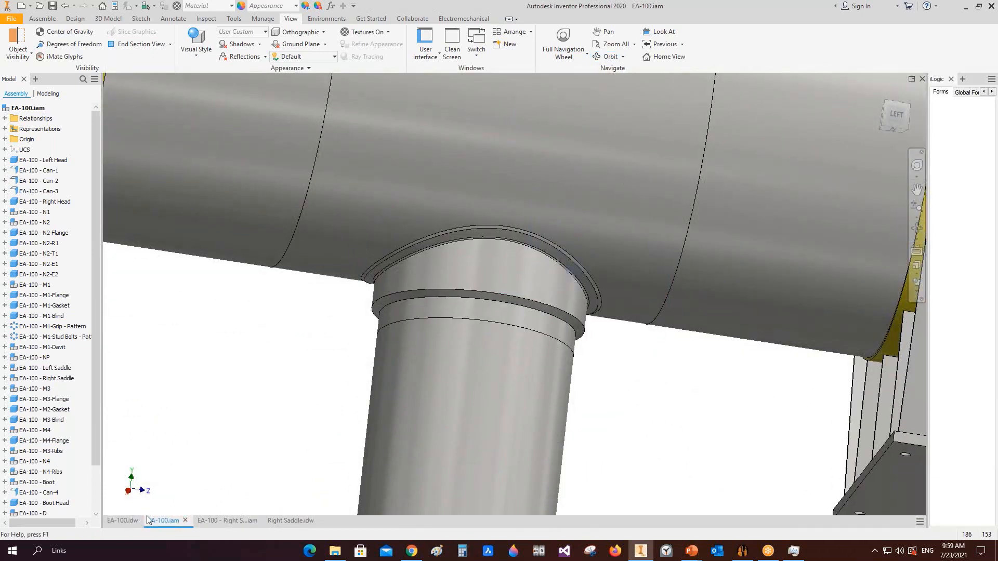
In the EA-100 drawing's boot hub Section A-A, move the 700 dimension farther below the profile
click(122, 520)
scroll(244, 410, down, 5)
middle_drag(244, 410, 476, 312)
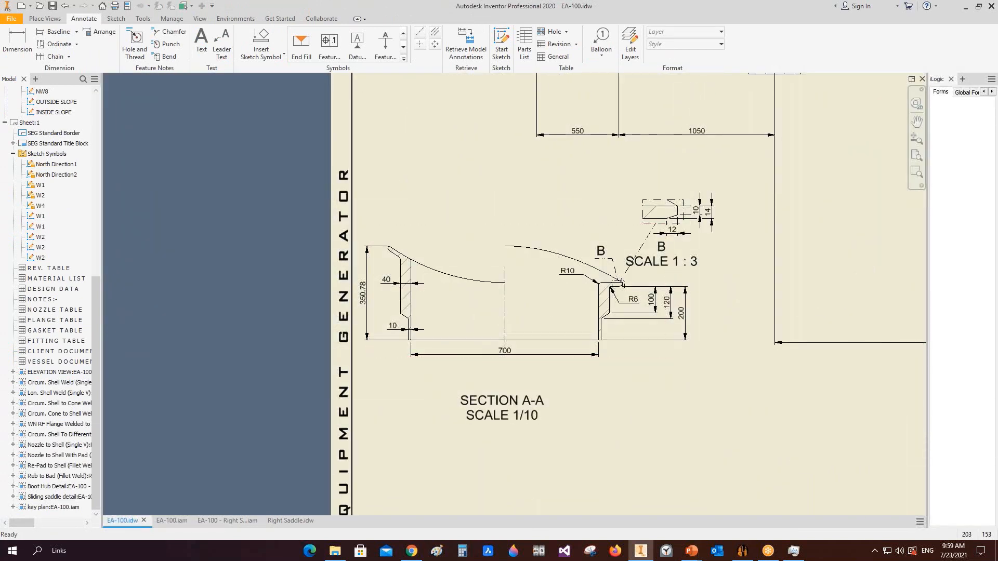
scroll(507, 360, down, 3)
drag(508, 348, 506, 370)
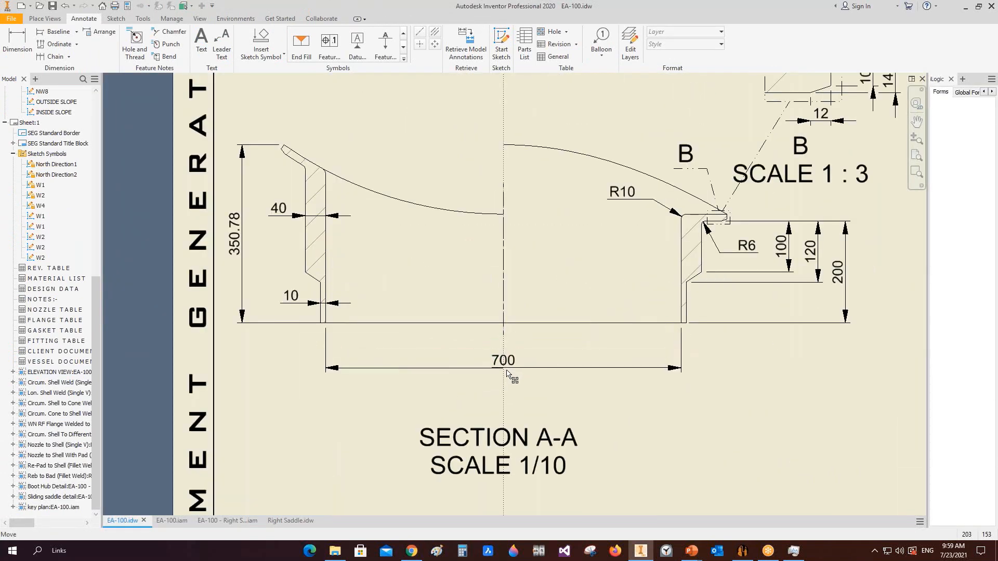
scroll(544, 395, up, 2)
scroll(545, 395, up, 3)
middle_drag(545, 395, 398, 360)
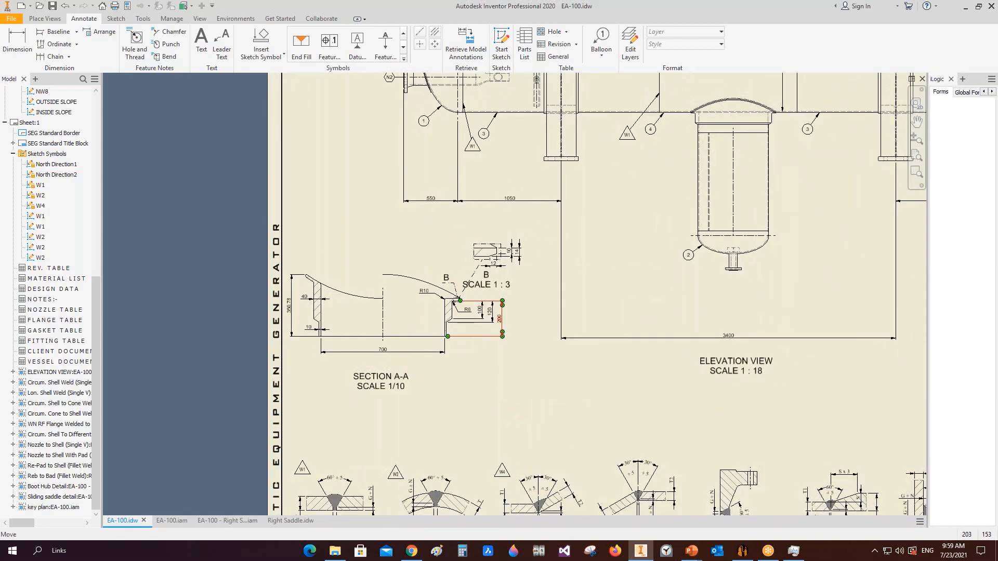
scroll(542, 299, up, 3)
middle_click(541, 300)
middle_click(541, 300)
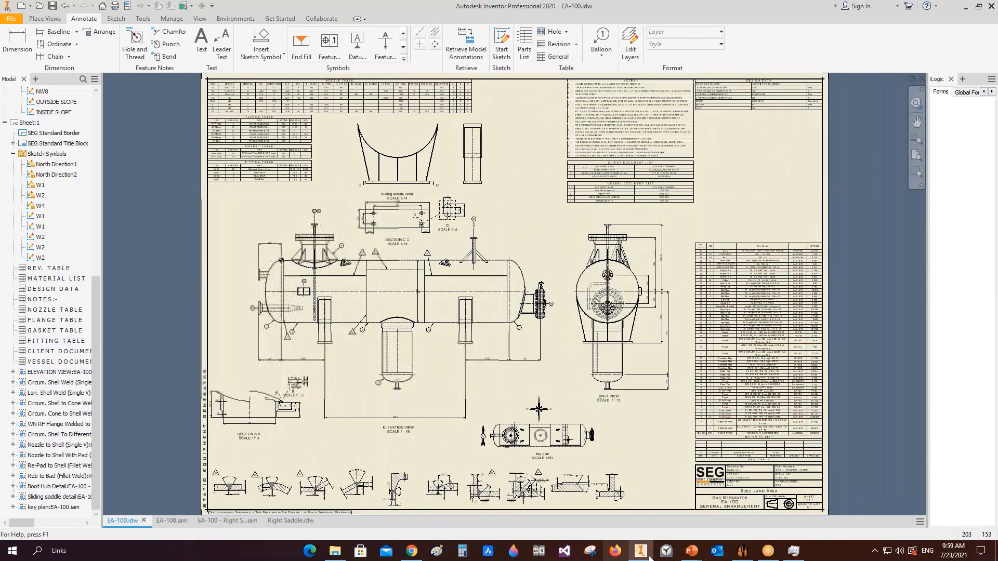
Switch to Static Equipment Generator and review its table generation and item number update commands
click(742, 551)
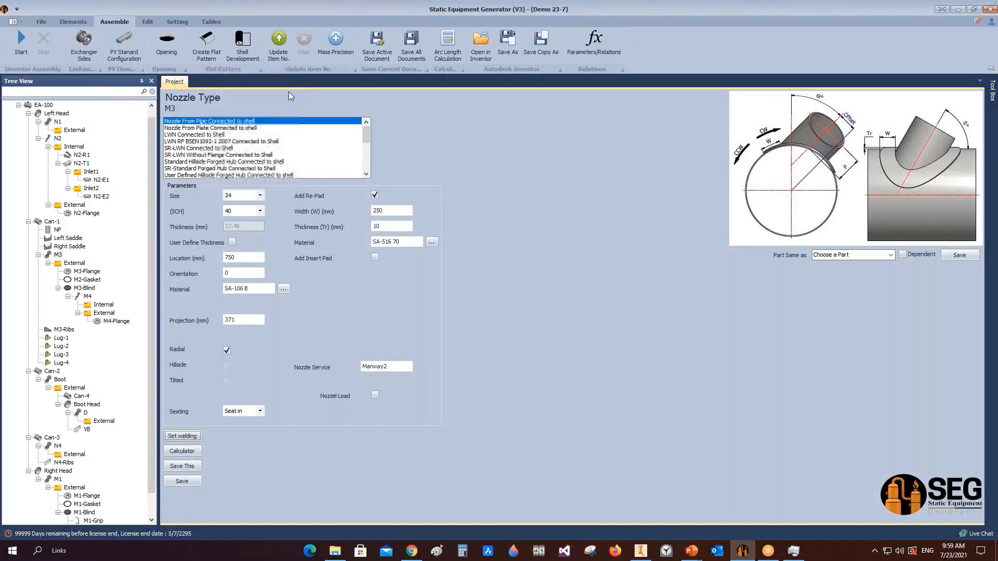
click(211, 22)
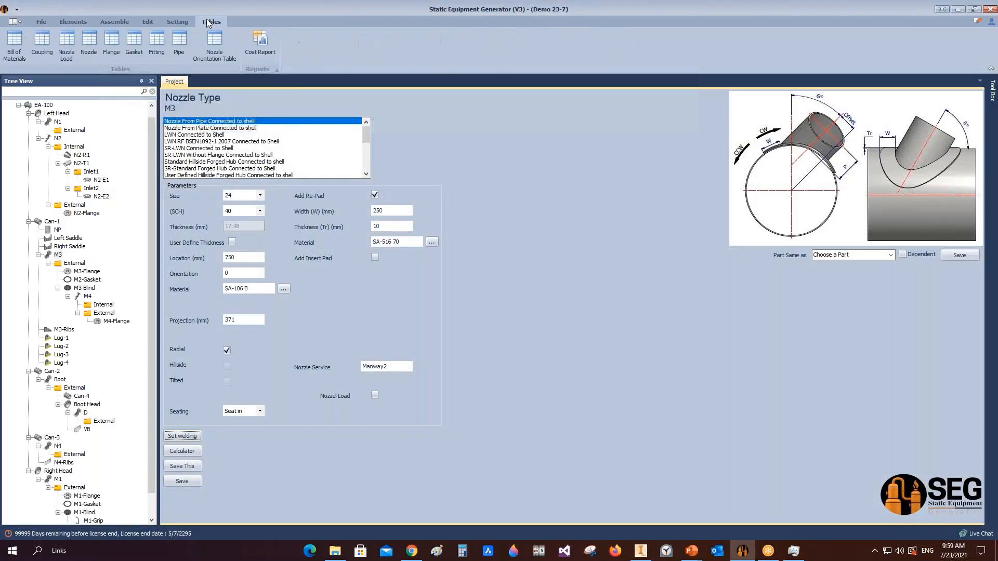
click(14, 45)
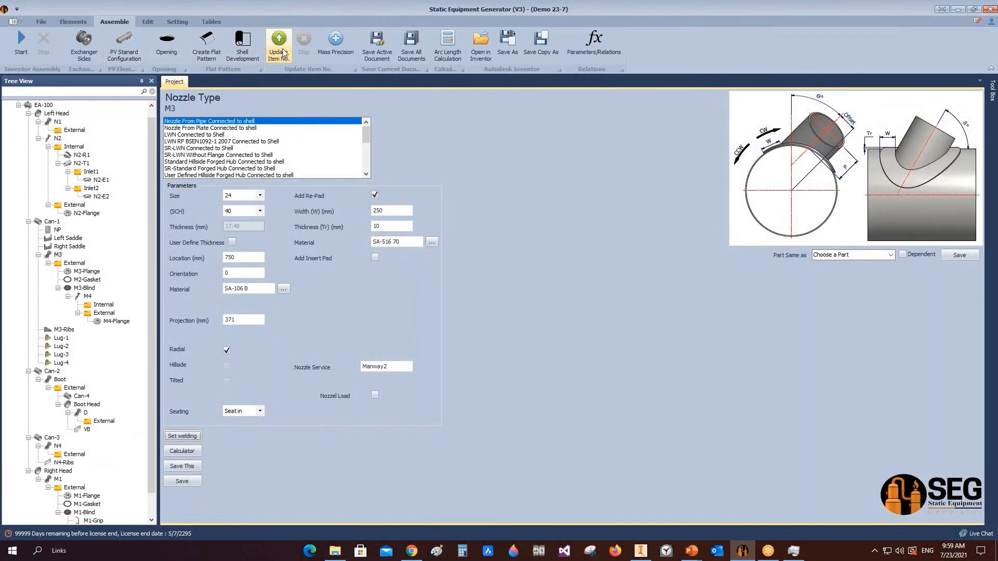
Return to Inventor and show the Right Saddle drawing
click(641, 551)
click(448, 240)
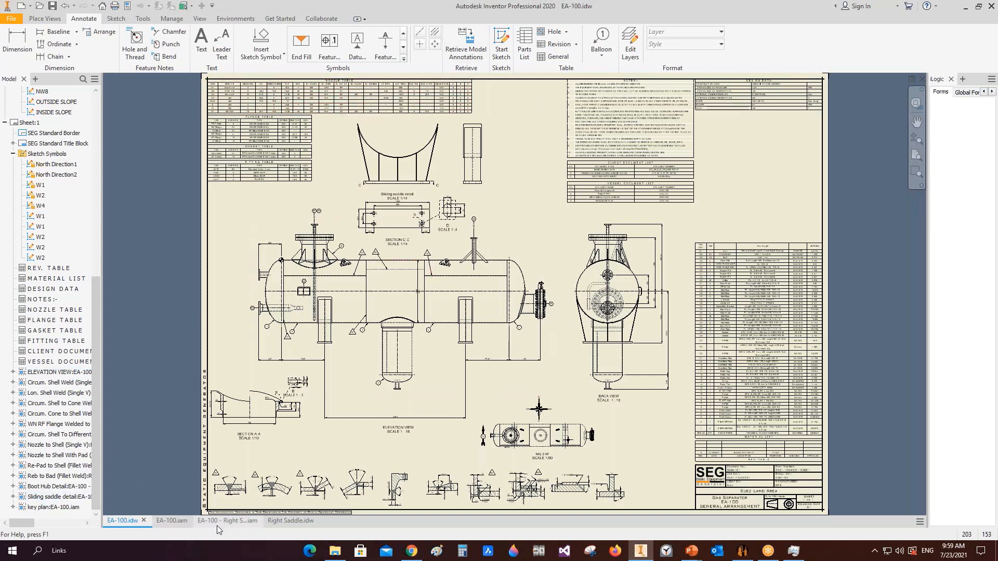
click(290, 521)
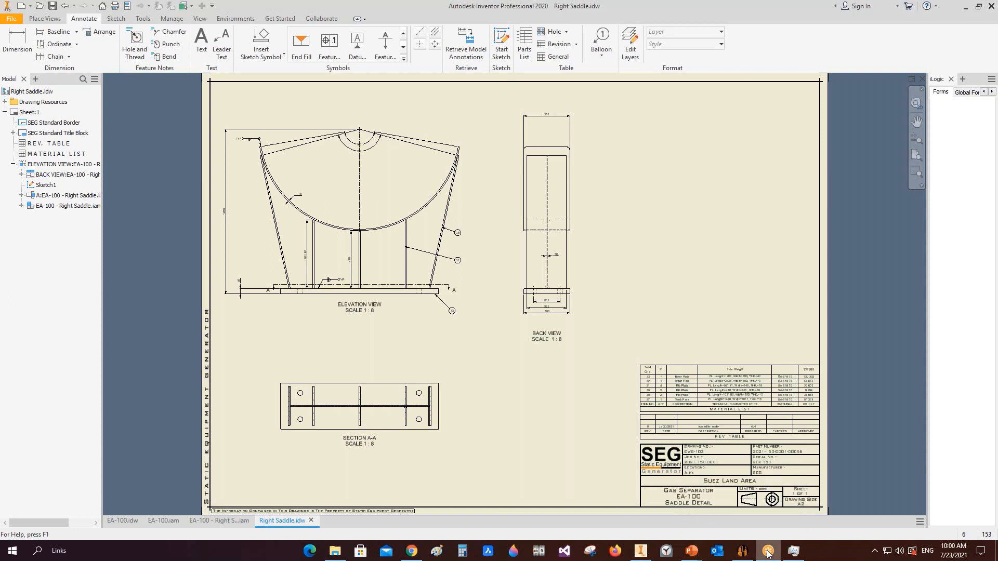
mouse_move(768, 553)
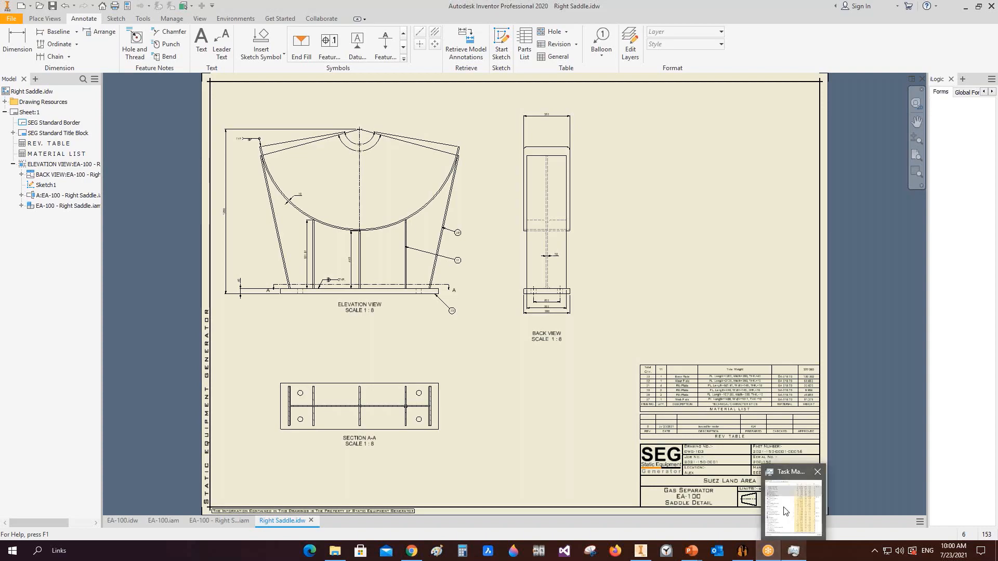